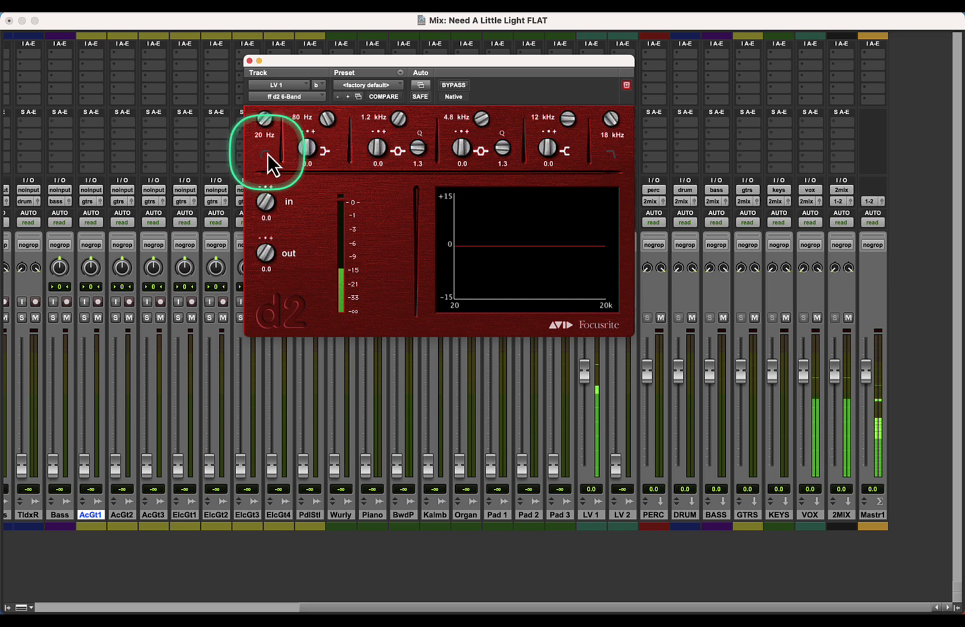
Step: Enable the high-pass filter on the LV 1 track's d2 EQ, set it to 70 Hz, and close the plug-in
{"action": "left_click", "coordinate": [268, 154]}
{"action": "left_click", "coordinate": [264, 137]}
{"action": "type", "text": "70"}
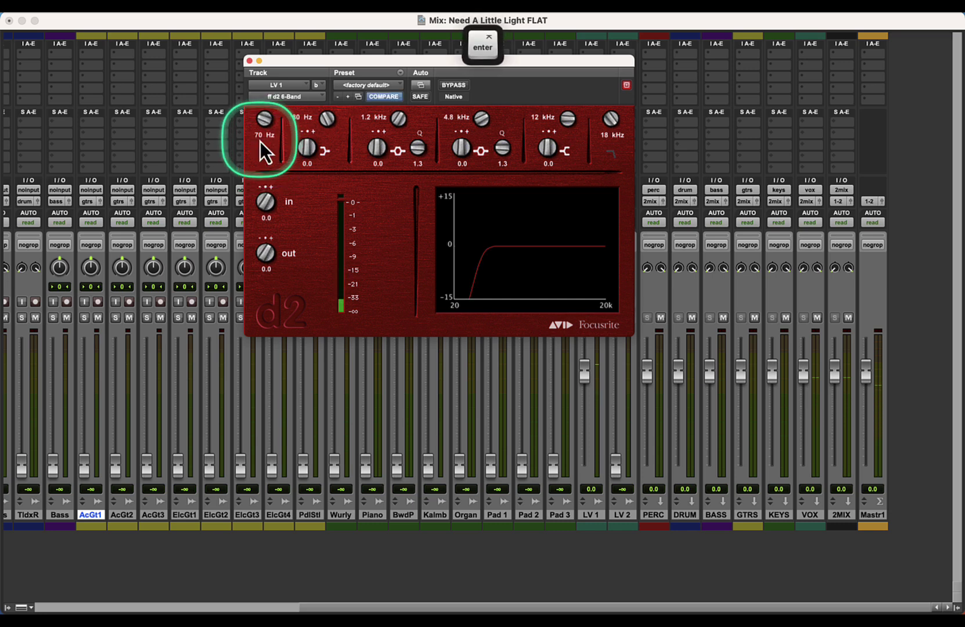
{"action": "key", "text": "Return"}
{"action": "left_click", "coordinate": [249, 61]}
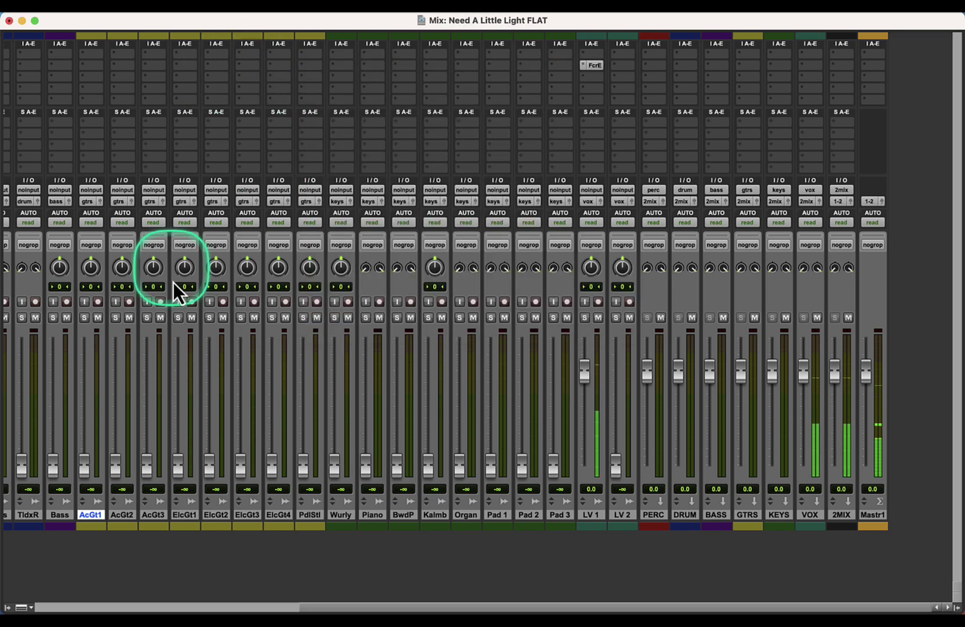
Step: On LV 1's d2 EQ, boost the high-mid band by 1.6 dB at 5.4 kHz and close the plug-in
{"action": "left_click", "coordinate": [592, 65]}
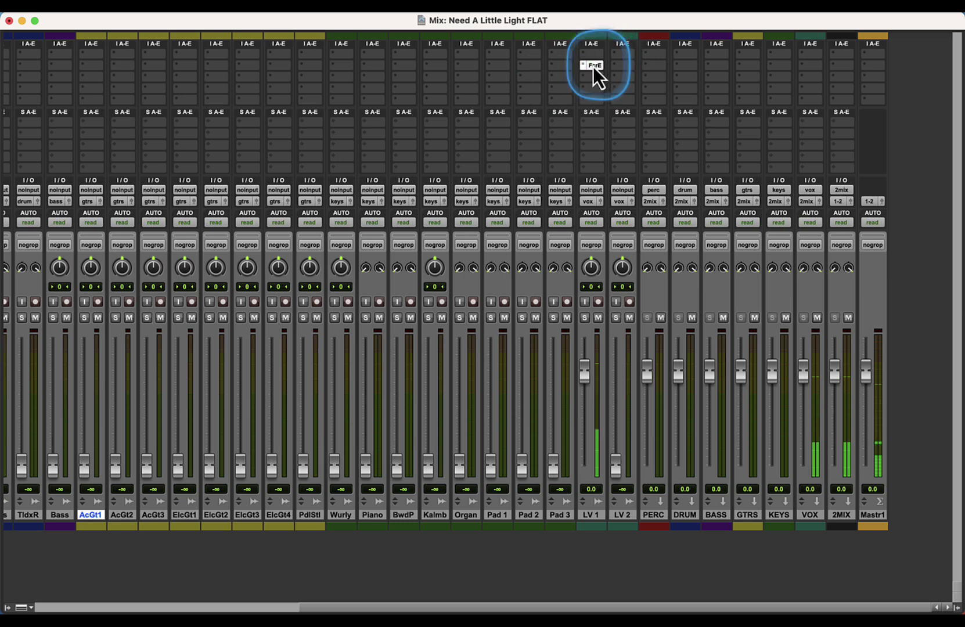
{"action": "left_click_drag", "start_coordinate": [456, 147], "coordinate": [496, 112]}
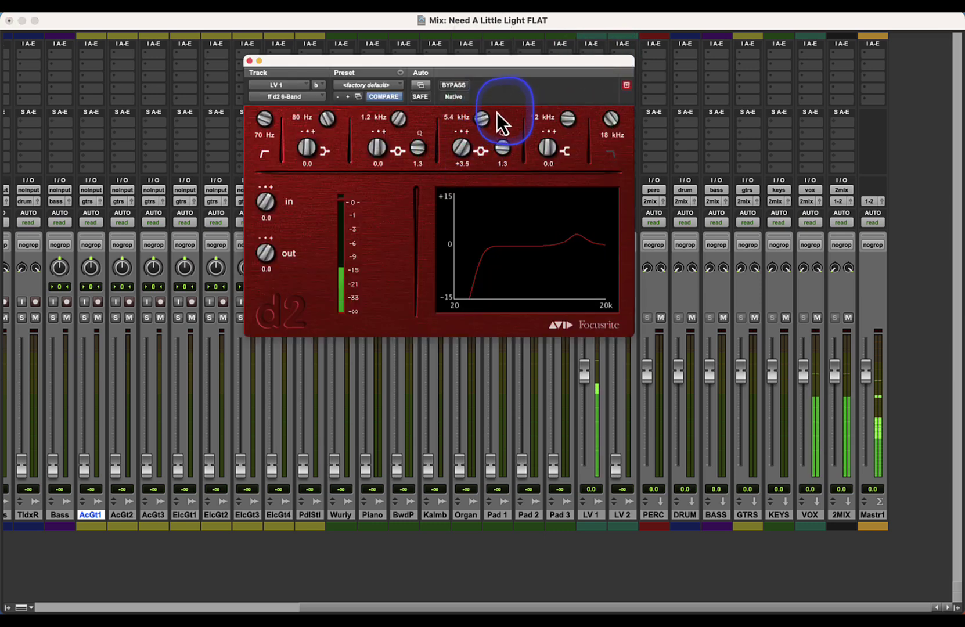
{"action": "left_click_drag", "start_coordinate": [458, 142], "coordinate": [469, 129]}
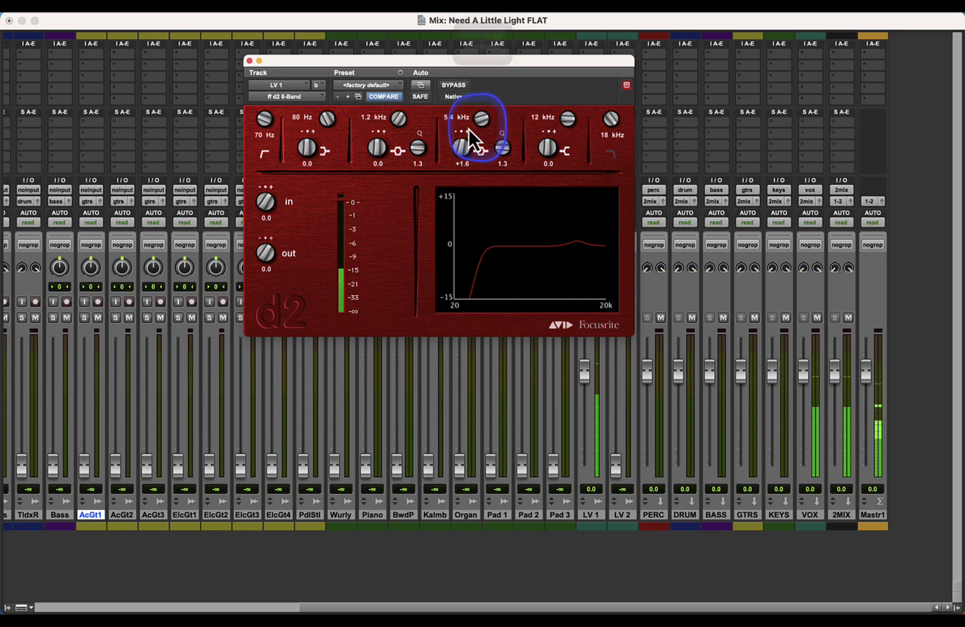
{"action": "left_click", "coordinate": [249, 61]}
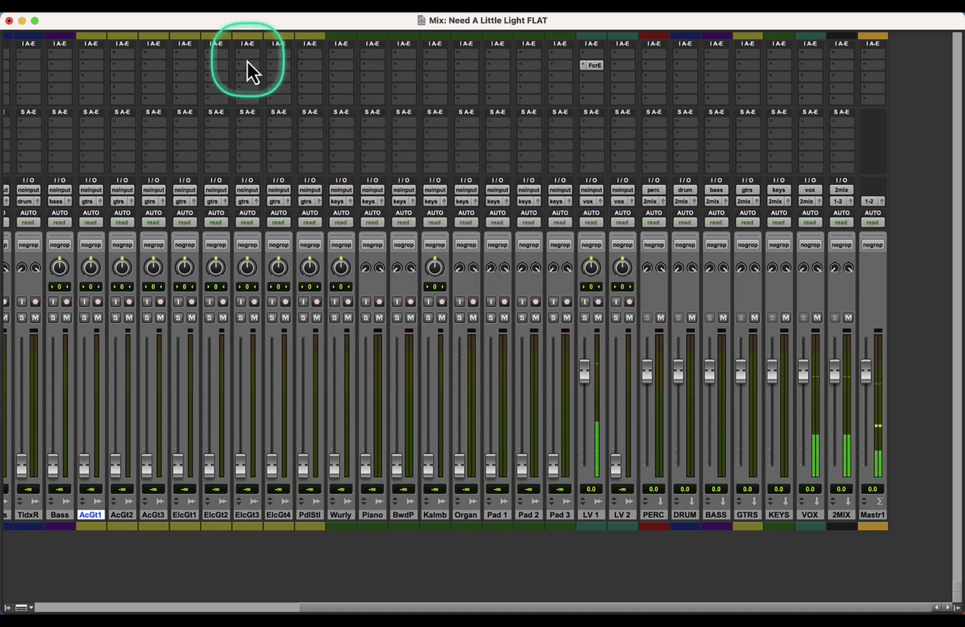
Step: Insert the mono RDeEsser dynamics plug-in on LV 1, in the slot below the EQ
{"action": "left_click", "coordinate": [584, 79]}
{"action": "mouse_move", "coordinate": [738, 90]}
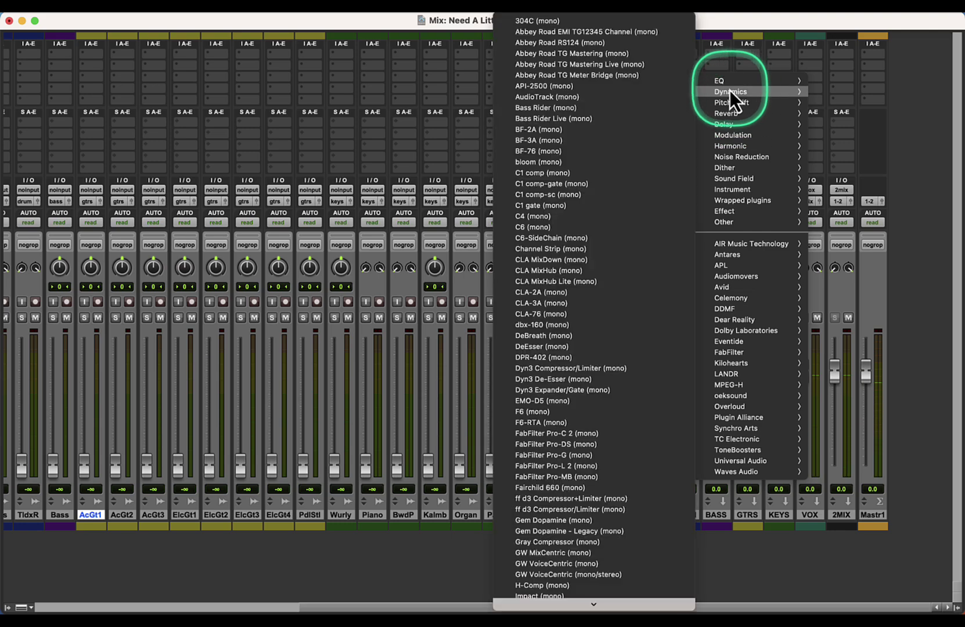
{"action": "mouse_move", "coordinate": [725, 113]}
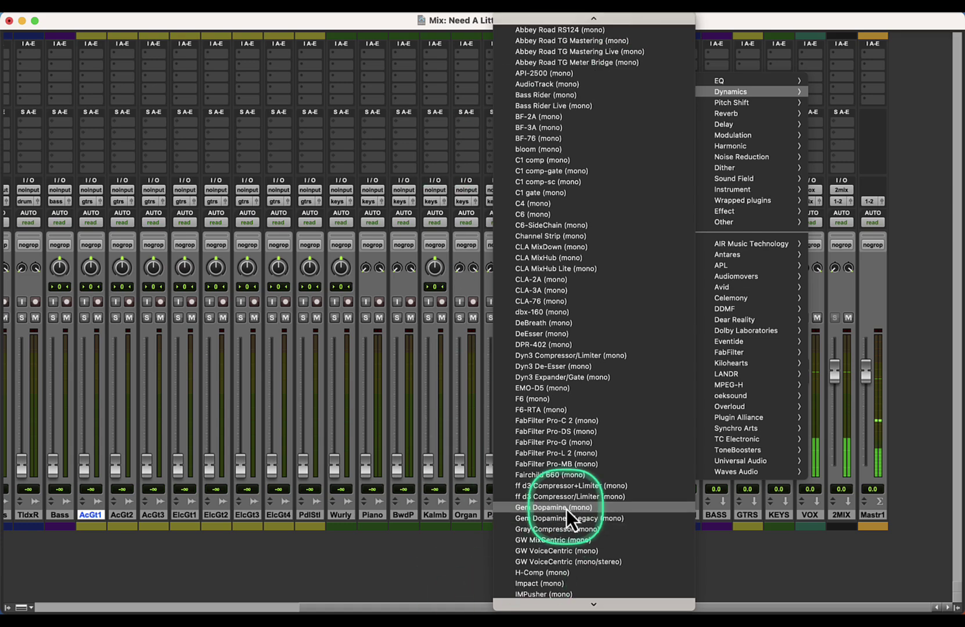
{"action": "scroll", "coordinate": [566, 508], "scroll_direction": "down", "scroll_amount": 10}
{"action": "scroll", "coordinate": [566, 508], "scroll_direction": "down", "scroll_amount": 10}
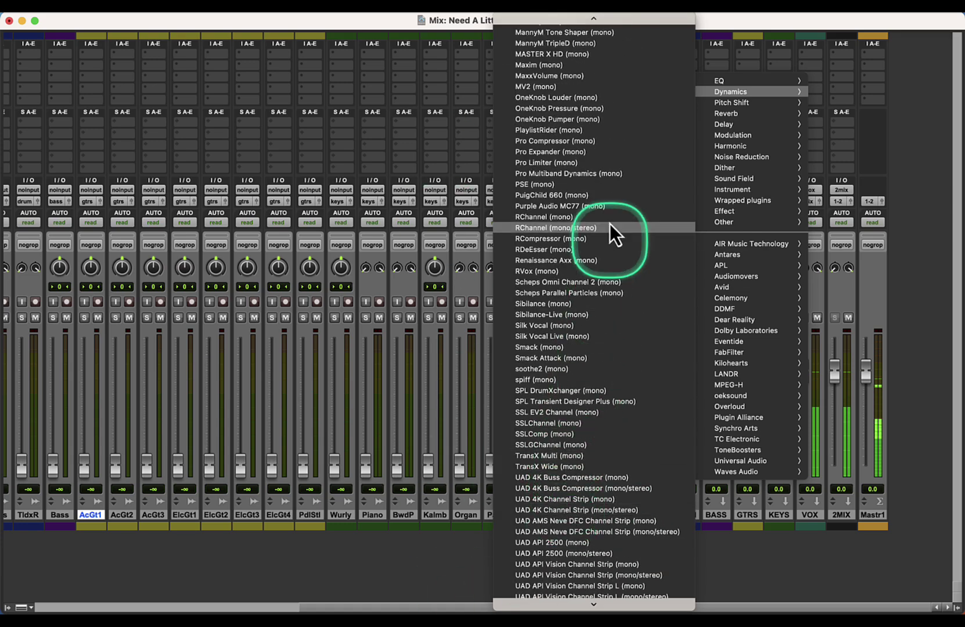
{"action": "left_click", "coordinate": [614, 253]}
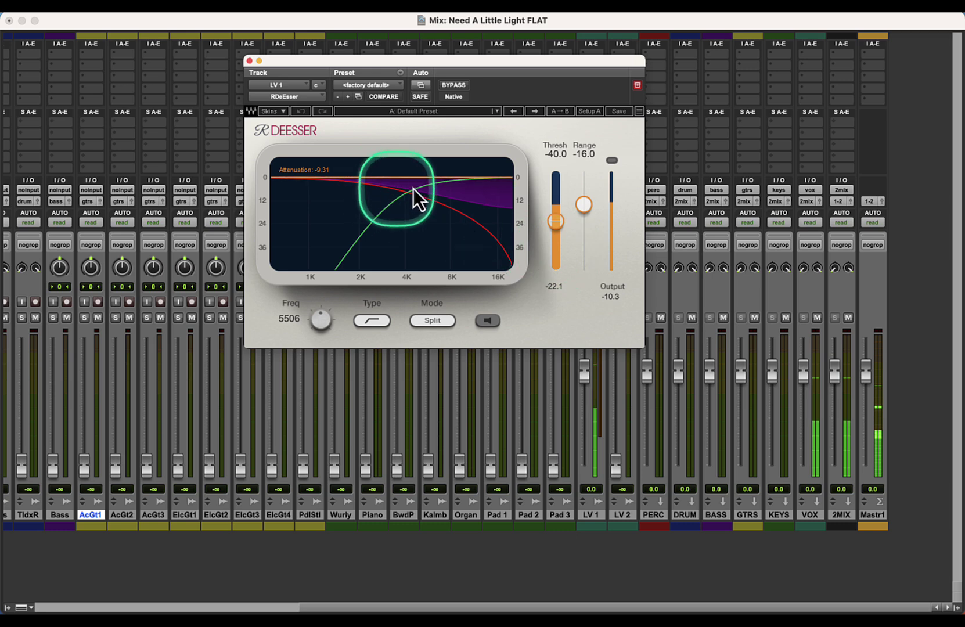
Step: Load the Male DeEss Split factory preset in the de-esser, set its threshold to -31, and close the plug-in
{"action": "left_click", "coordinate": [462, 112]}
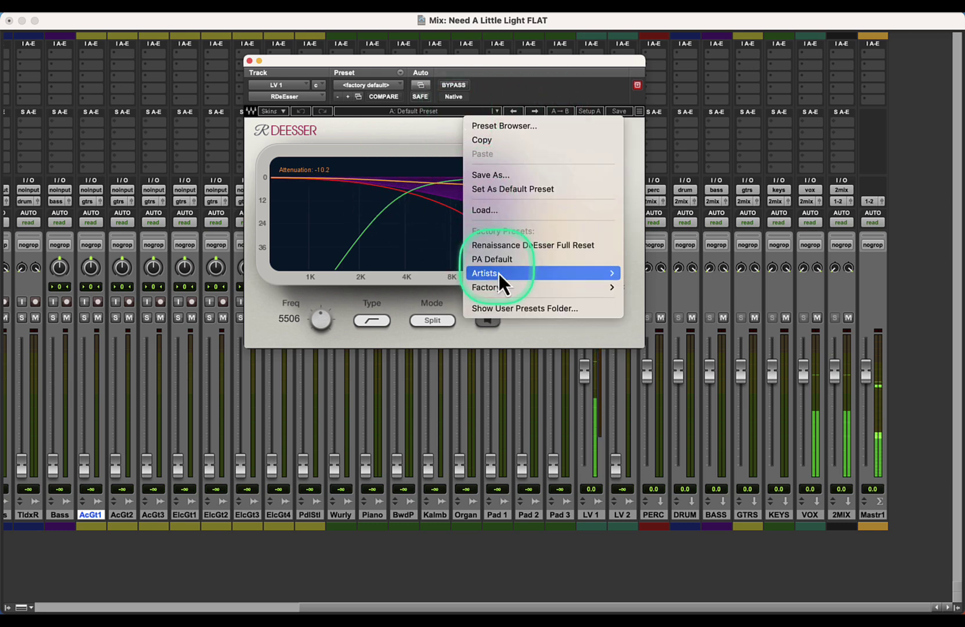
{"action": "mouse_move", "coordinate": [507, 286]}
{"action": "left_click", "coordinate": [702, 358]}
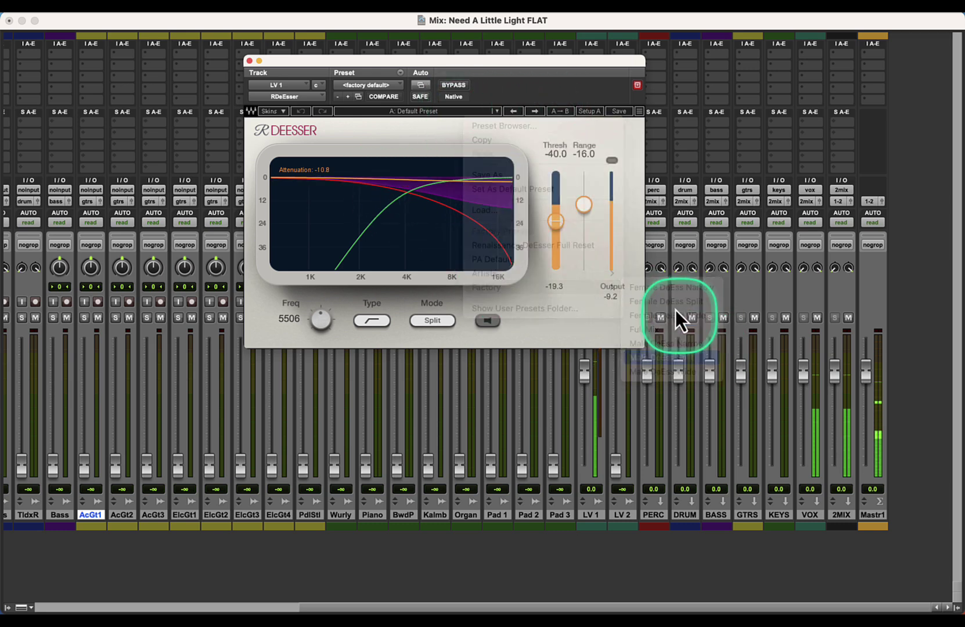
{"action": "type", "text": "-"}
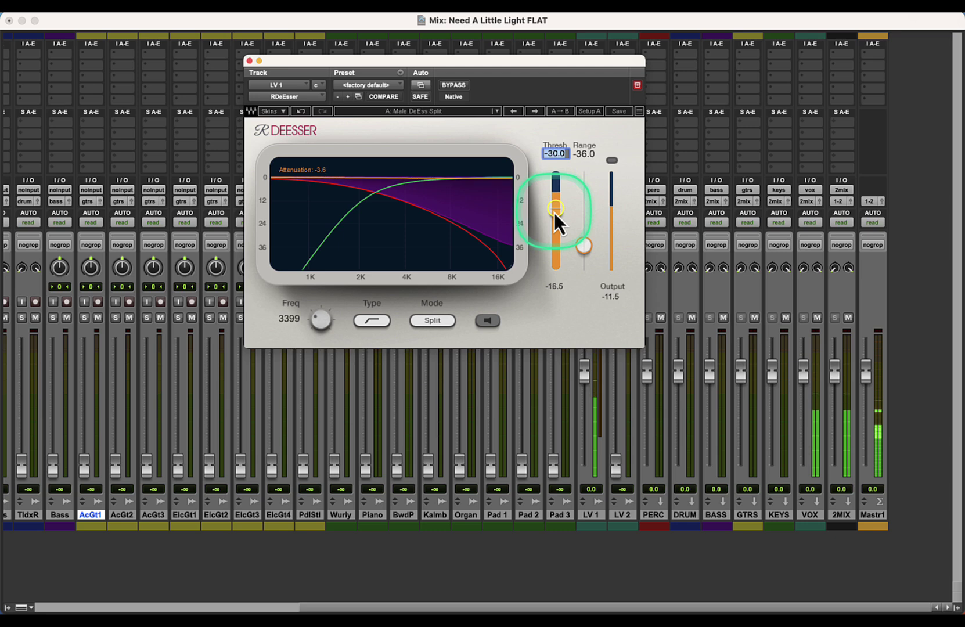
{"action": "type", "text": "31"}
{"action": "key", "text": "Return"}
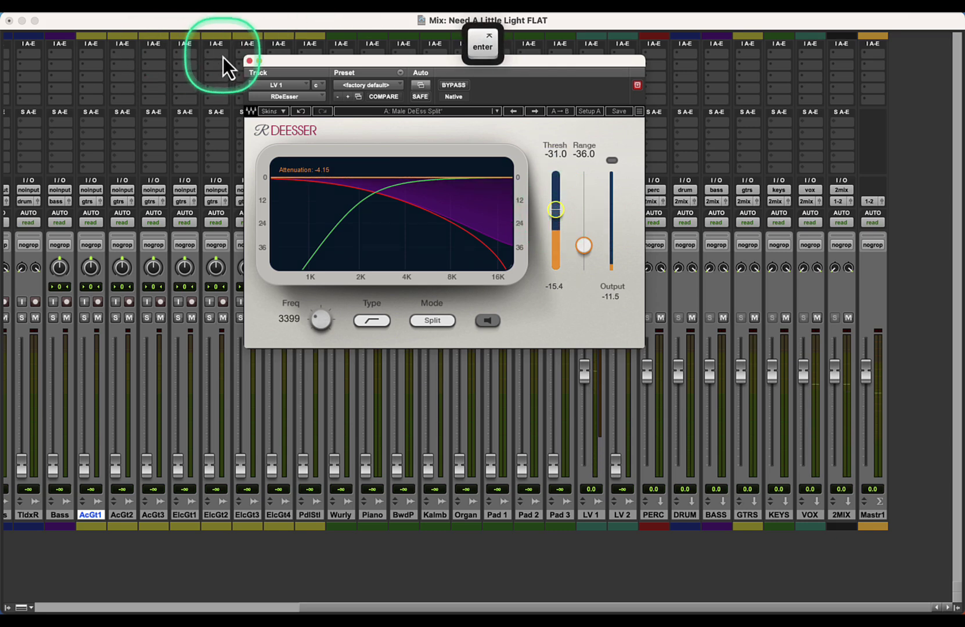
{"action": "left_click", "coordinate": [249, 61]}
Step: Insert the ff d3 Compressor/Limiter on LV 1, in the slot below the de-esser
{"action": "left_click", "coordinate": [582, 93]}
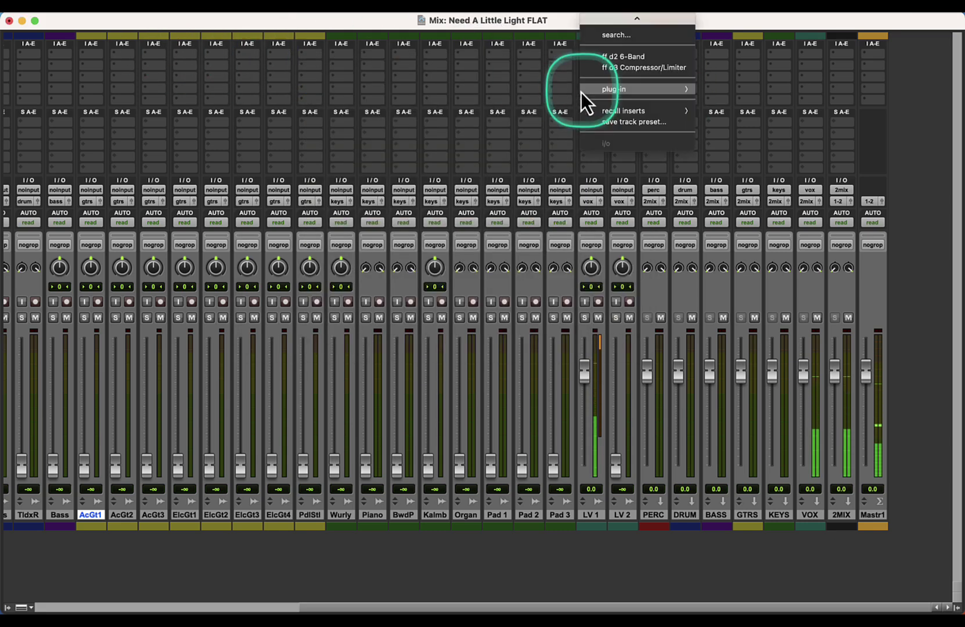
{"action": "left_click", "coordinate": [619, 71]}
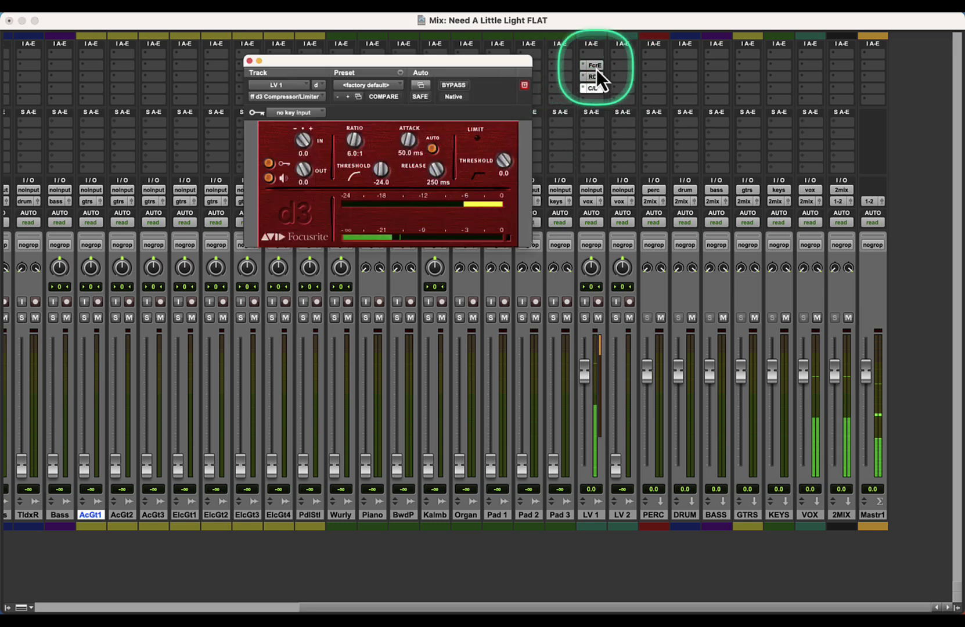
Step: On LV 1's d2 EQ, cut the low-mid band by 1.1 dB at 233 Hz with a Q of 2.2
{"action": "left_click", "coordinate": [594, 66]}
{"action": "key", "text": "space"}
{"action": "left_click_drag", "start_coordinate": [398, 150], "coordinate": [335, 176]}
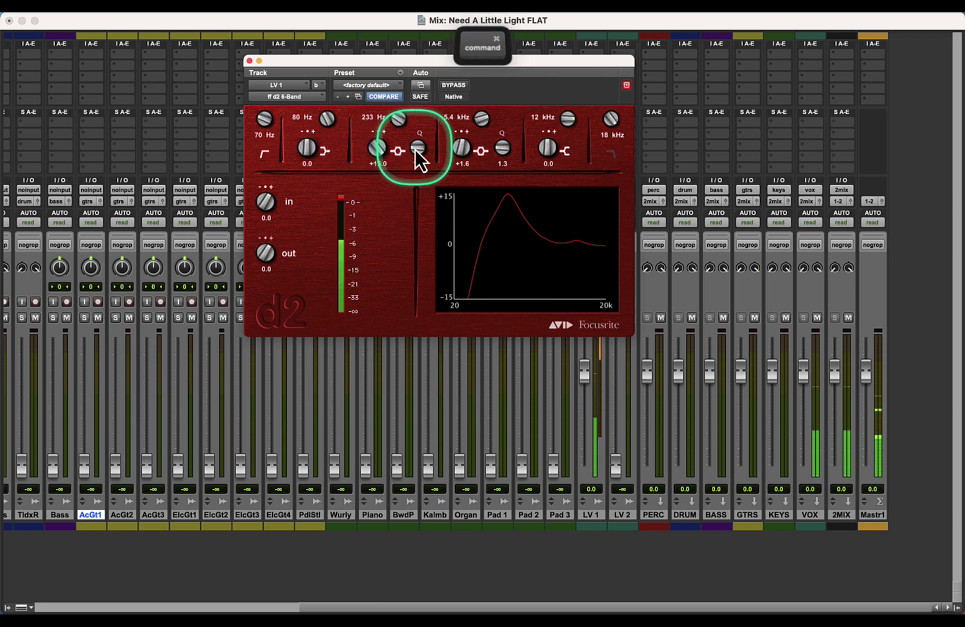
{"action": "left_click", "coordinate": [383, 145], "text": "alt"}
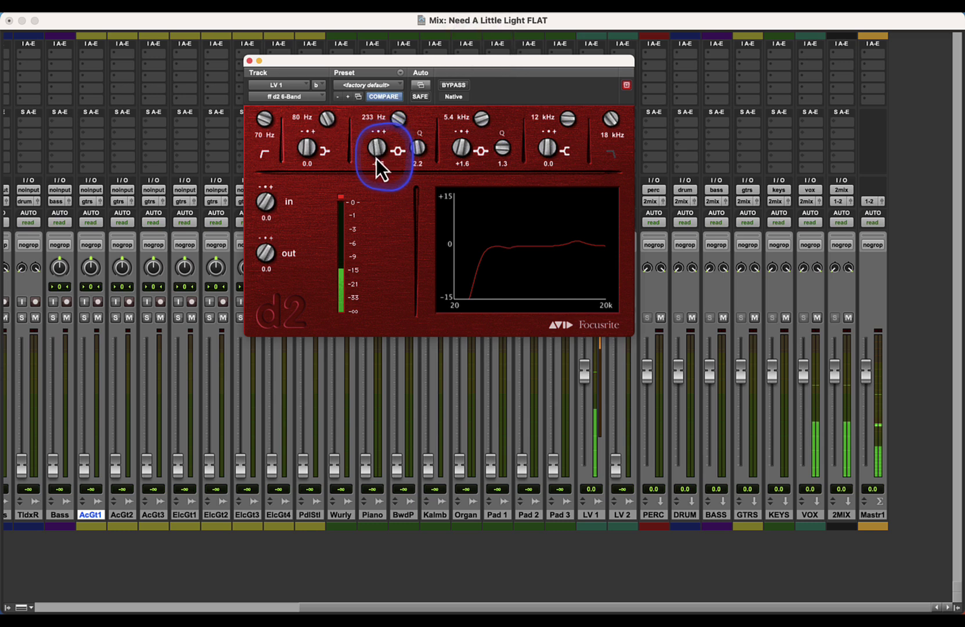
{"action": "left_click_drag", "start_coordinate": [376, 159], "coordinate": [377, 165]}
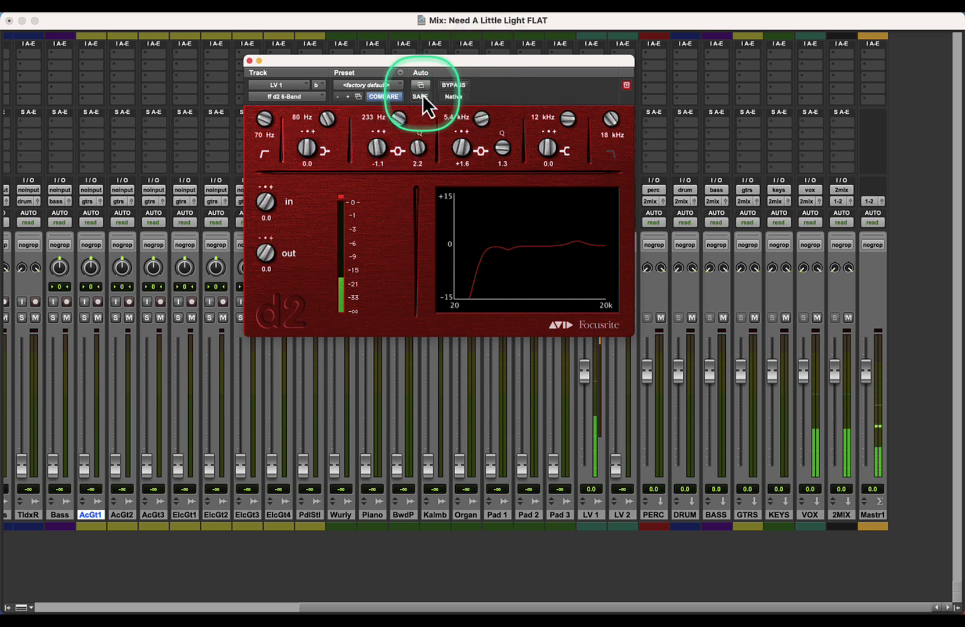
Step: Move the plug-in window clear of LV 1's inserts, and set the d3 compressor's ratio to 2:1 and threshold to 0.0
{"action": "left_click_drag", "start_coordinate": [602, 58], "coordinate": [556, 132]}
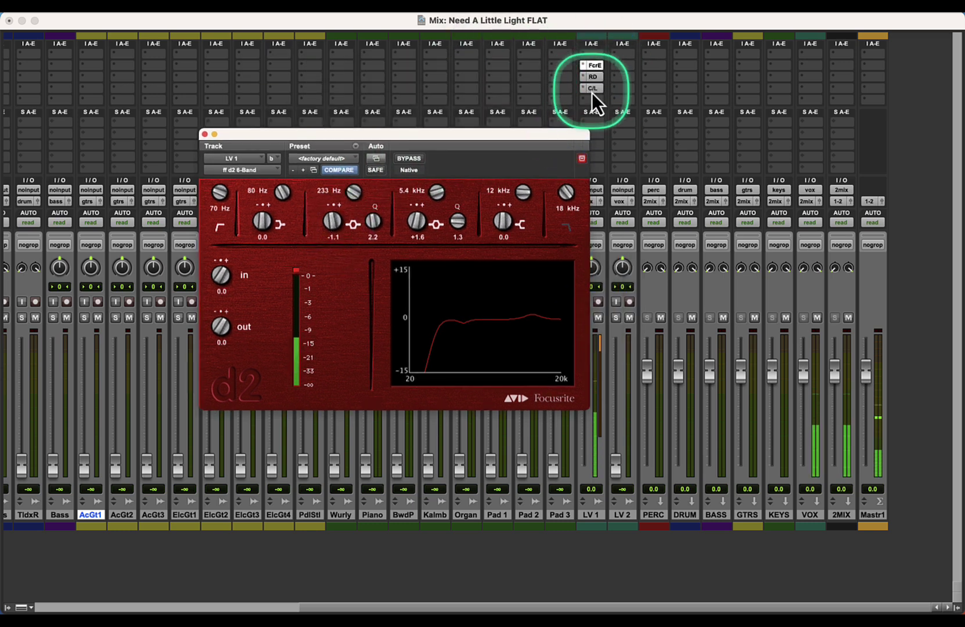
{"action": "left_click", "coordinate": [591, 89]}
{"action": "left_click", "coordinate": [313, 227]}
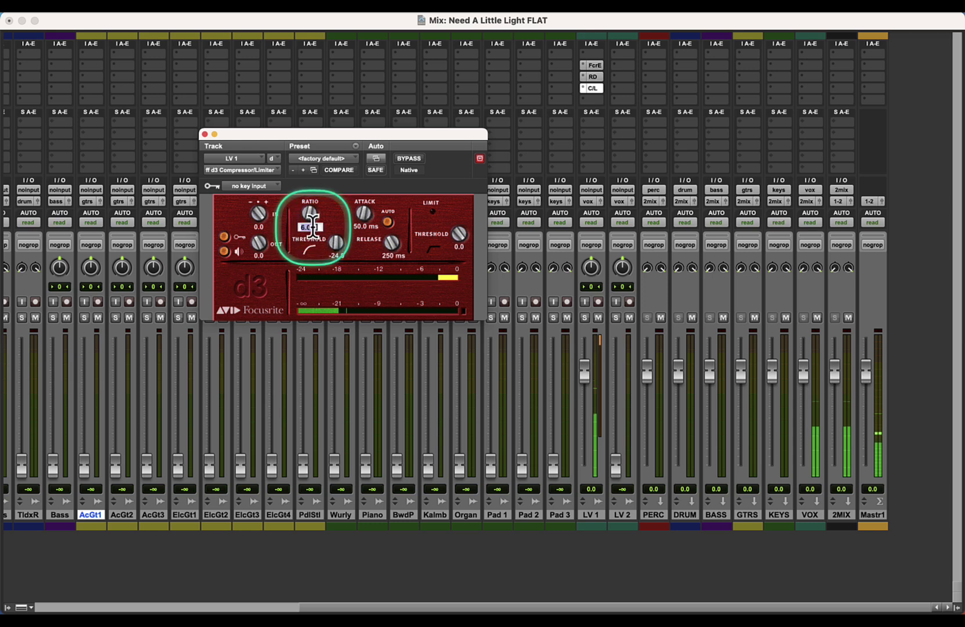
{"action": "type", "text": "2"}
{"action": "key", "text": "Return"}
{"action": "left_click_drag", "start_coordinate": [328, 247], "coordinate": [342, 200]}
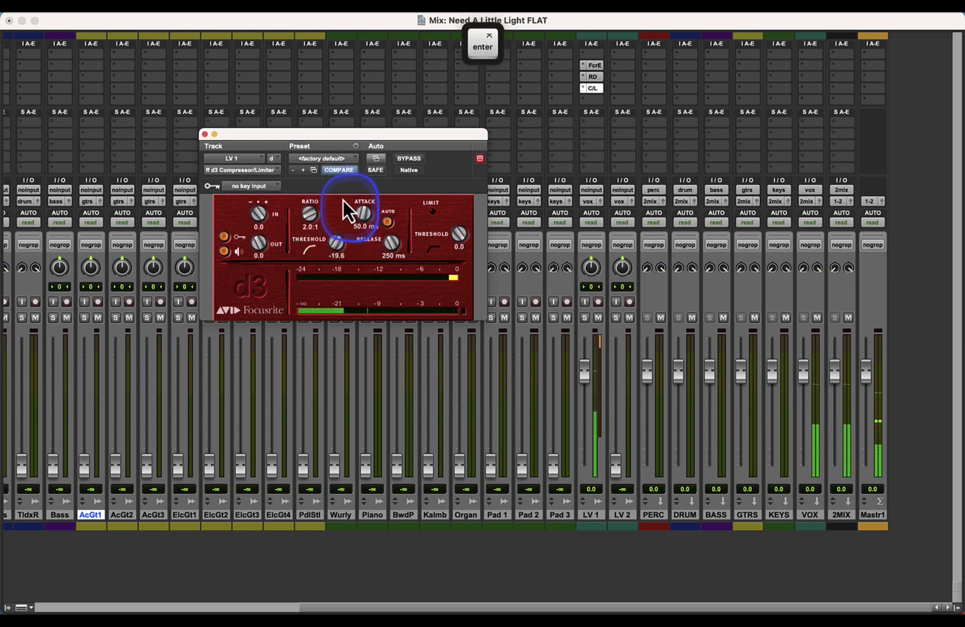
Step: Set the compressor's attack to 7.1 ms and its release to 71 ms
{"action": "left_click", "coordinate": [355, 227]}
{"action": "type", "text": "."}
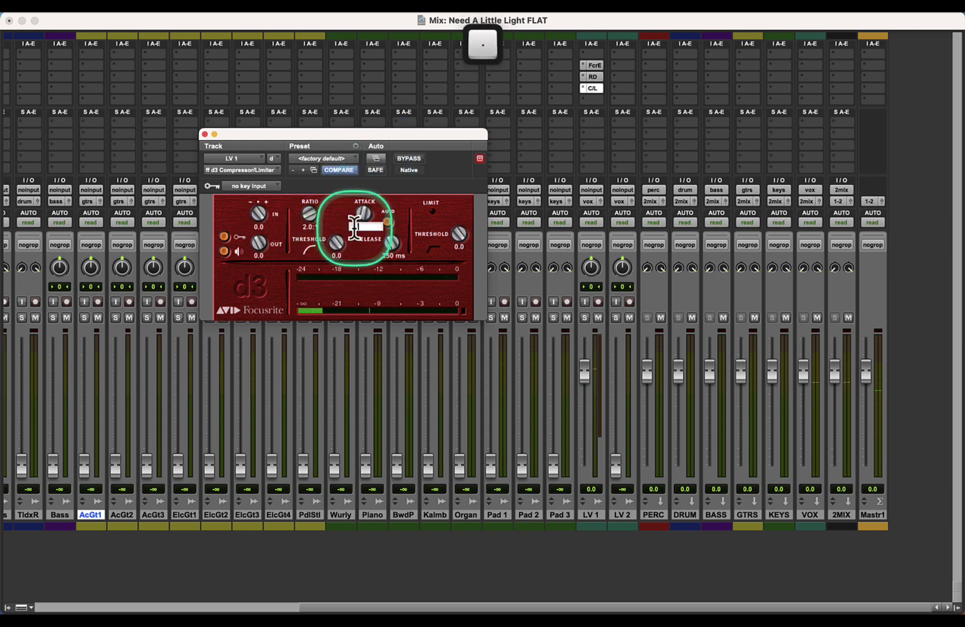
{"action": "left_click", "coordinate": [385, 255]}
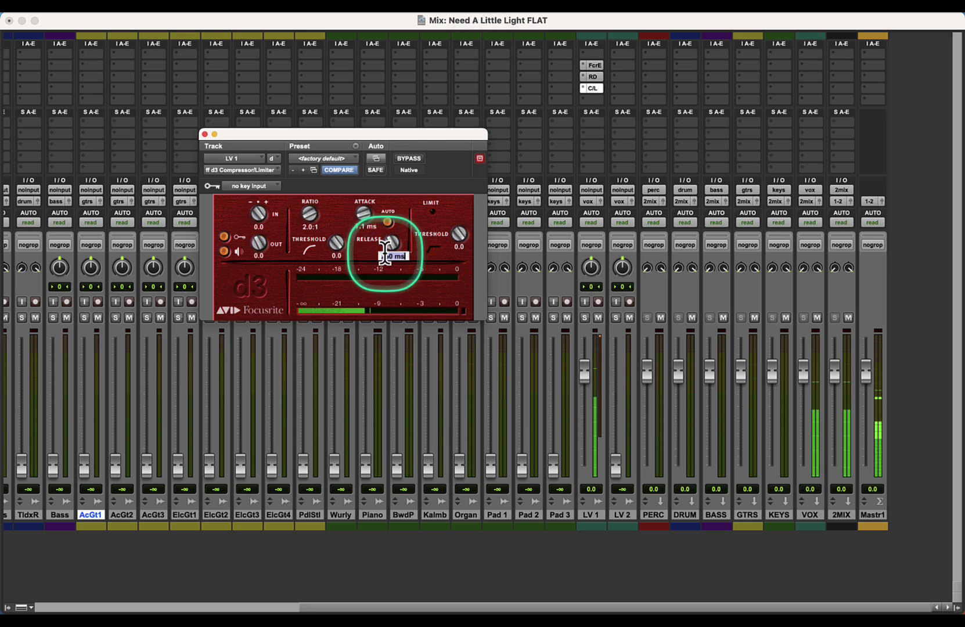
{"action": "type", "text": "1"}
{"action": "key", "text": "Return"}
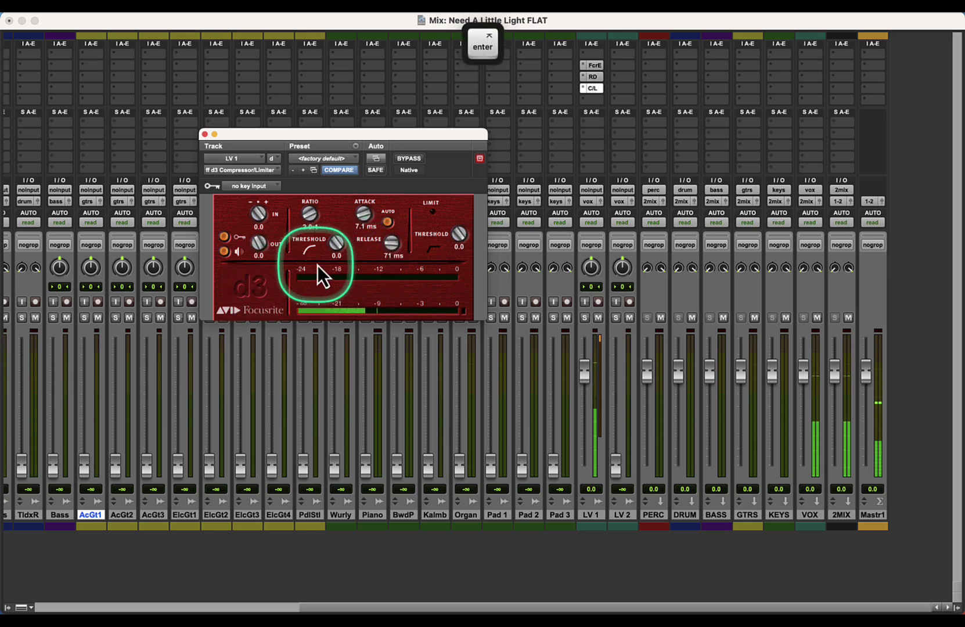
Step: Lower the compressor's threshold to -15 dB
{"action": "mouse_move", "coordinate": [332, 245]}
{"action": "left_mouse_down"}
{"action": "mouse_move", "coordinate": [307, 283]}
{"action": "mouse_move", "coordinate": [336, 260]}
{"action": "left_mouse_up"}
{"action": "left_click", "coordinate": [337, 256]}
{"action": "type", "text": "-15"}
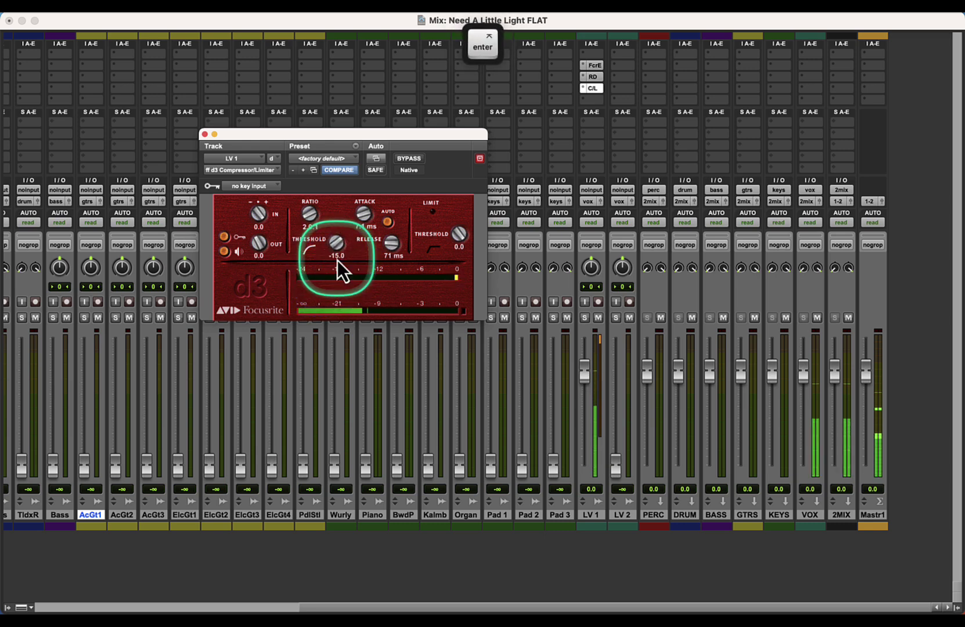
Step: Set the compressor's output gain to +3.5 dB, then raise it to +4.5 dB
{"action": "left_click", "coordinate": [262, 256]}
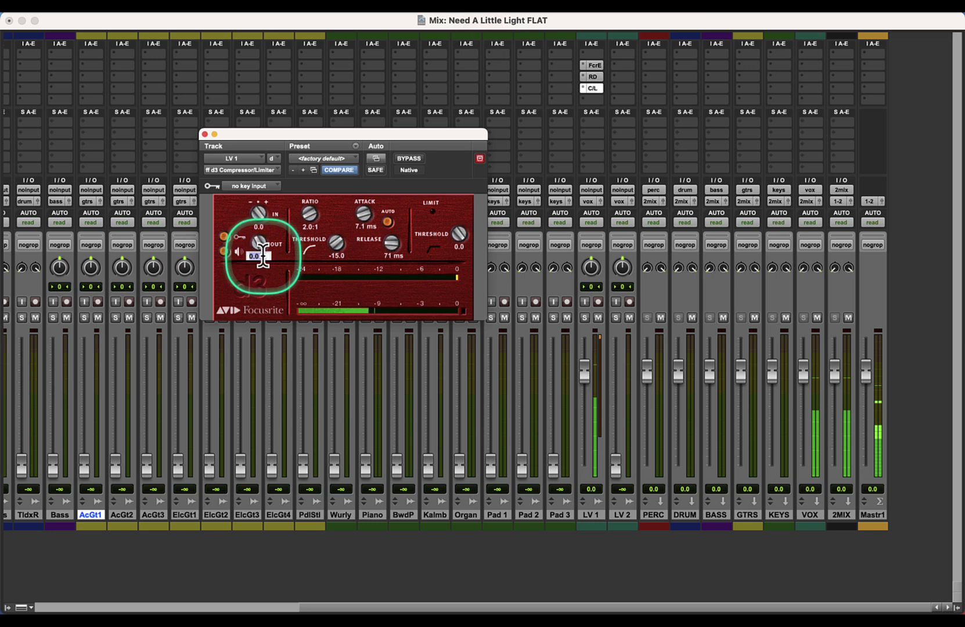
{"action": "type", "text": "3.5"}
{"action": "key", "text": "Return"}
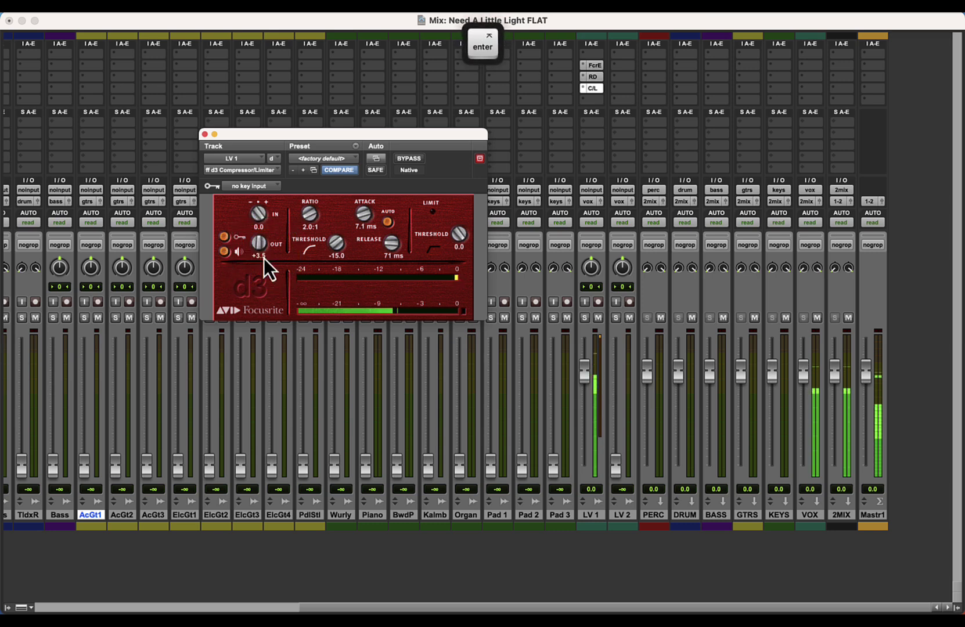
{"action": "left_click", "coordinate": [263, 257]}
{"action": "type", "text": "4.5"}
{"action": "key", "text": "Return"}
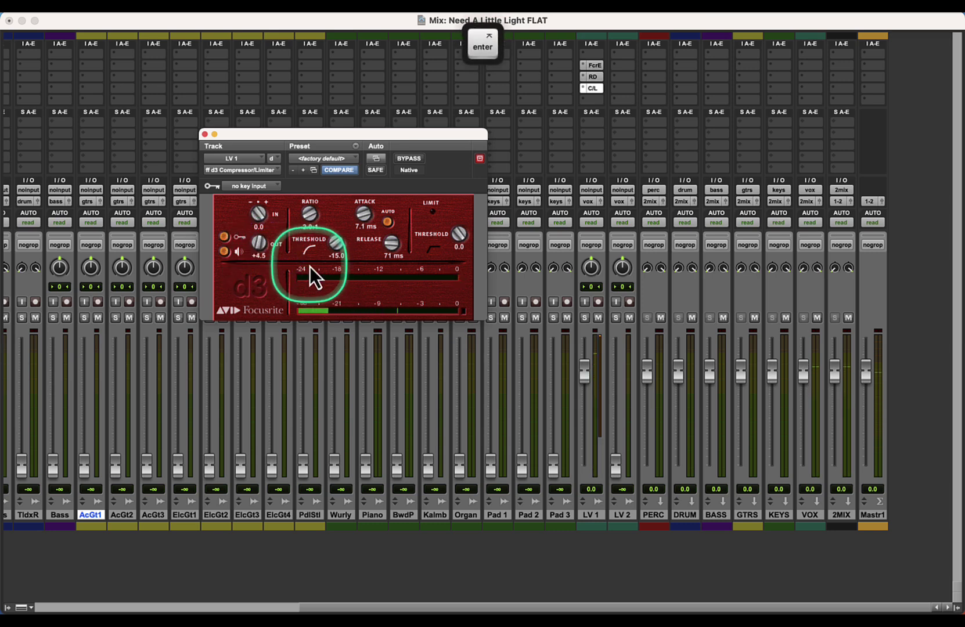
Step: Set the compressor's ratio to 2.1:1 and close the plug-in
{"action": "left_click", "coordinate": [309, 227]}
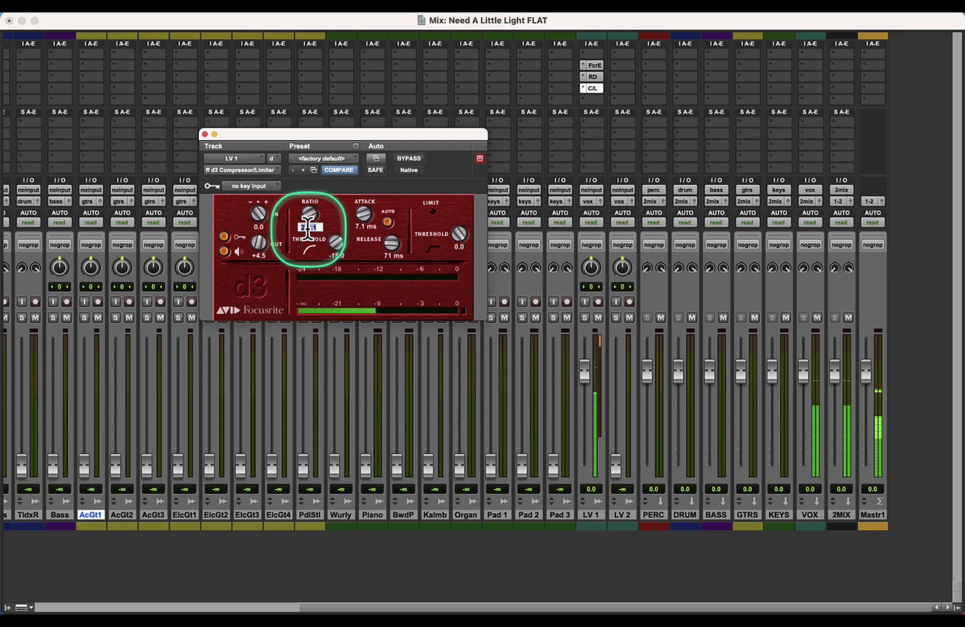
{"action": "type", "text": "2.1"}
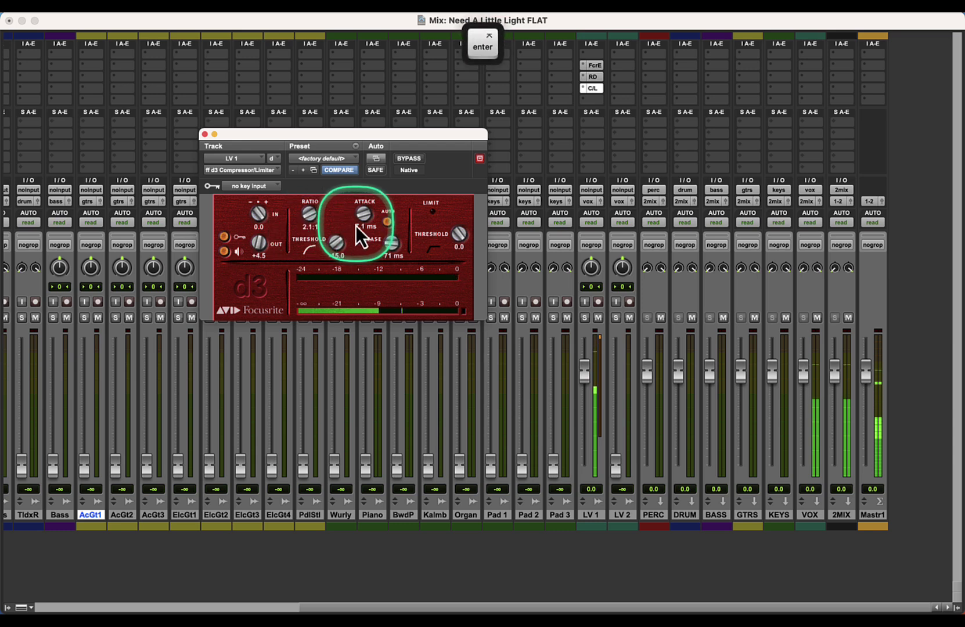
{"action": "left_click", "coordinate": [206, 135]}
Step: Bring the AcGt1 track's fader up to 0.0 dB
{"action": "left_click", "coordinate": [87, 468], "text": "alt"}
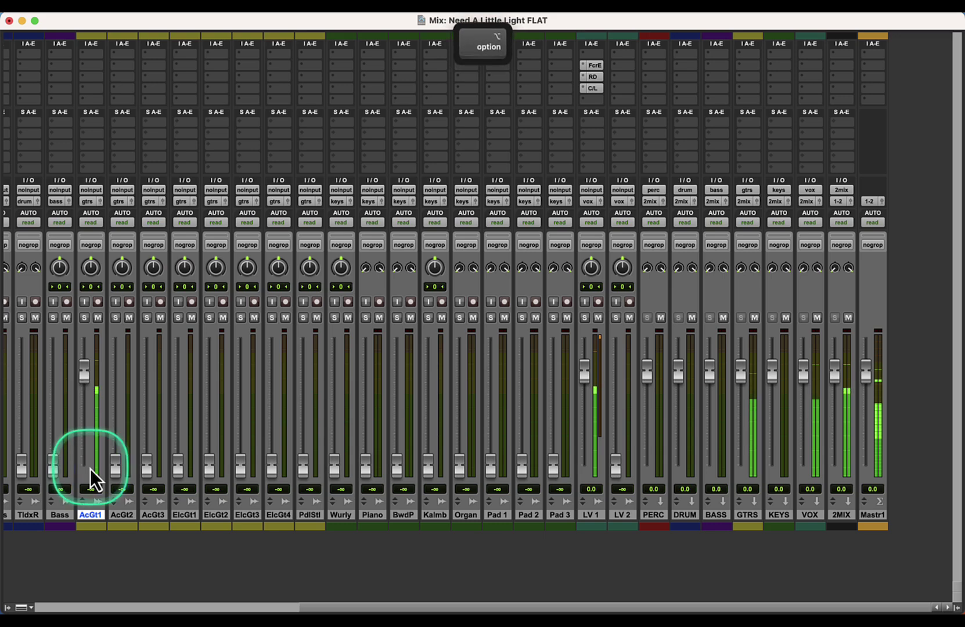
{"action": "left_click", "coordinate": [82, 102]}
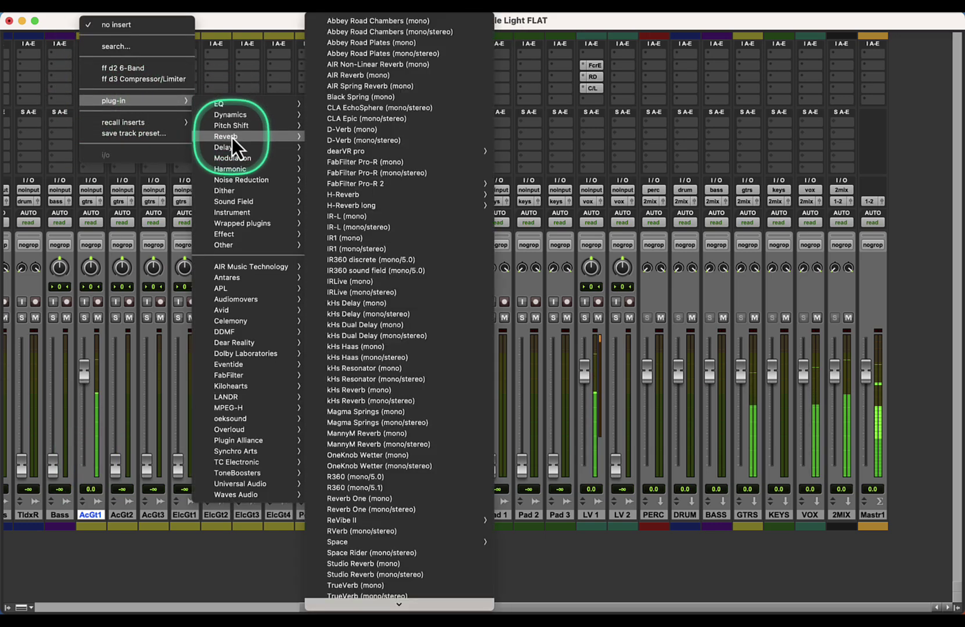
{"action": "mouse_move", "coordinate": [254, 150]}
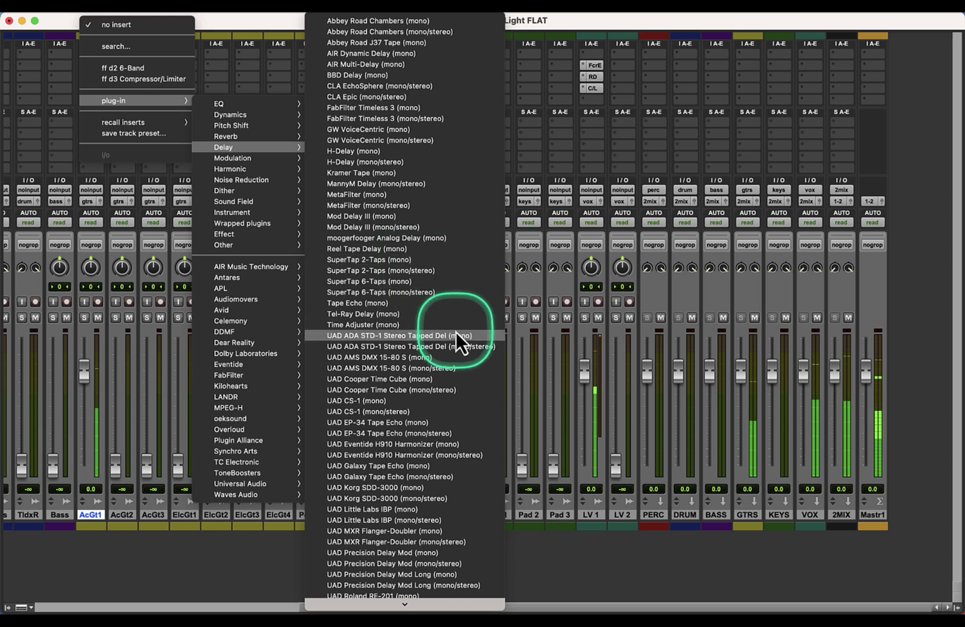
{"action": "left_click", "coordinate": [445, 227]}
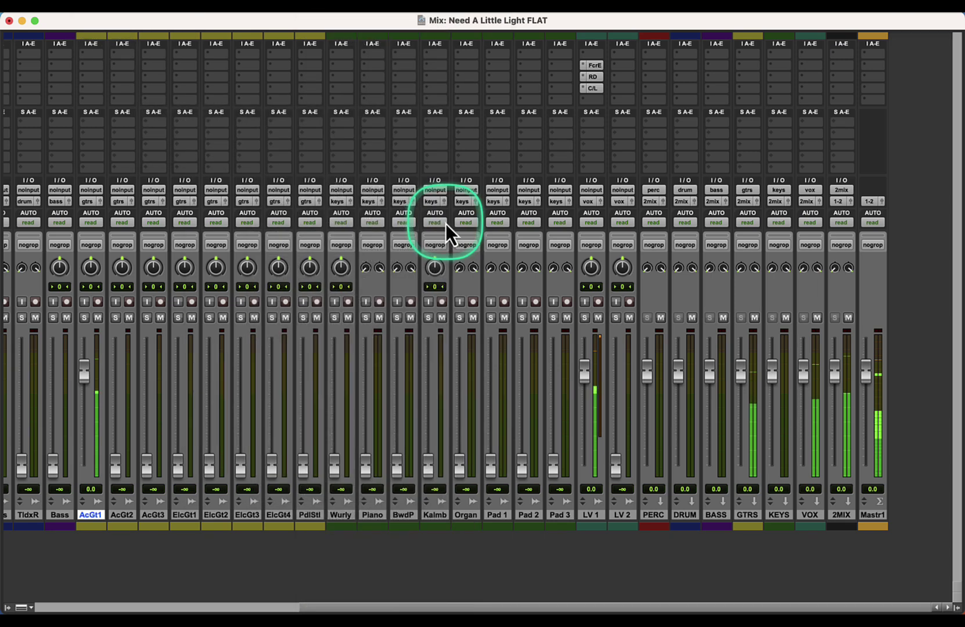
Step: Add Mod Delay III to AcGt1 with the left delay at 0.0 ms and the right delay at 13.0 ms
{"action": "left_click", "coordinate": [326, 209]}
{"action": "type", "text": "0.0ms"}
{"action": "left_click", "coordinate": [302, 293]}
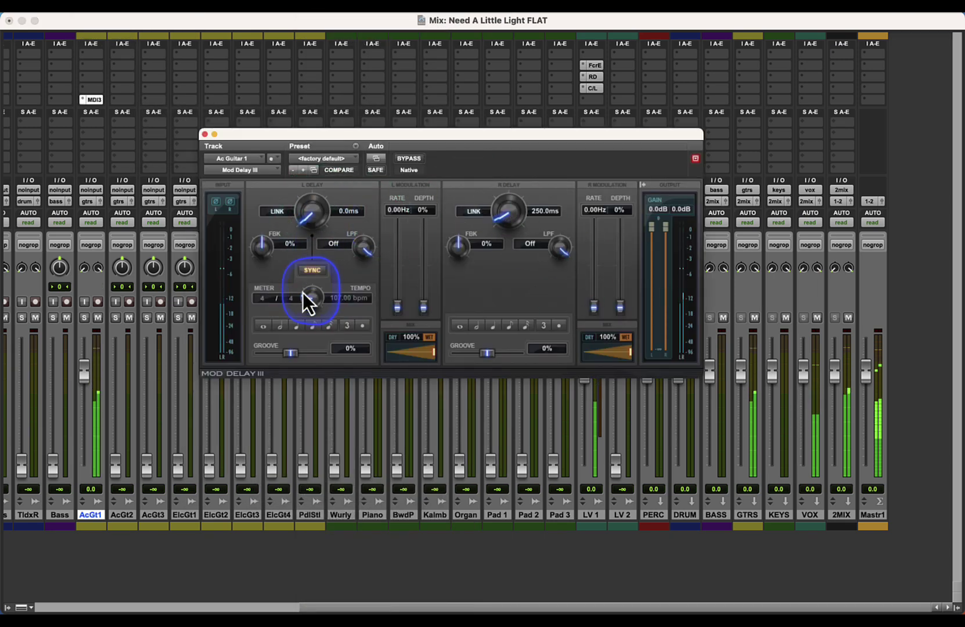
{"action": "left_click", "coordinate": [539, 209]}
{"action": "type", "text": "10"}
{"action": "key", "text": "Return"}
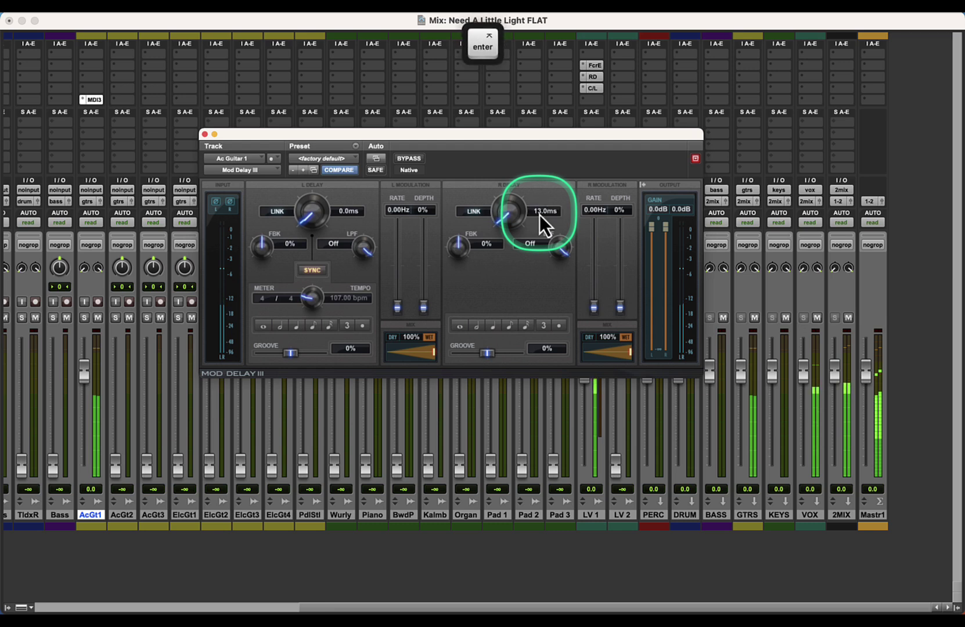
Step: Audition right delay times of 7.1 ms and 5.1 ms, and settle on 9.1 ms
{"action": "type", "text": "7."}
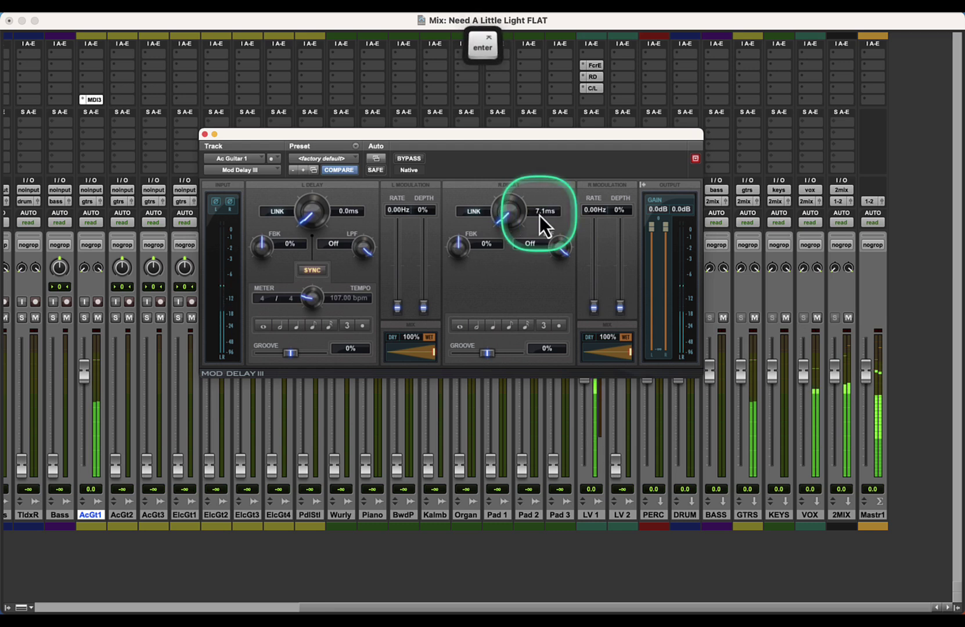
{"action": "left_click", "coordinate": [539, 215]}
{"action": "type", "text": "5"}
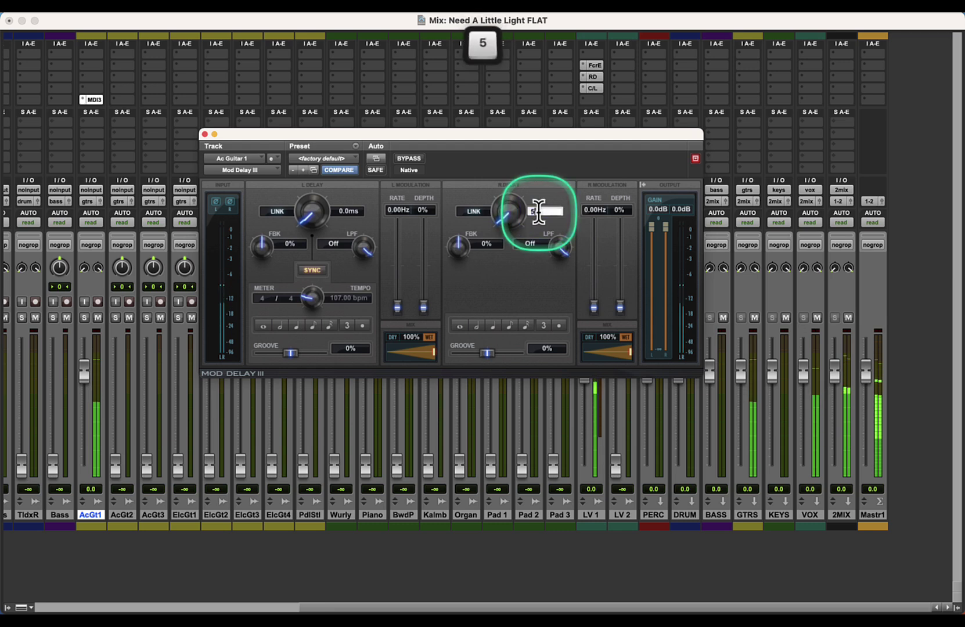
{"action": "left_click", "coordinate": [502, 219], "text": "super"}
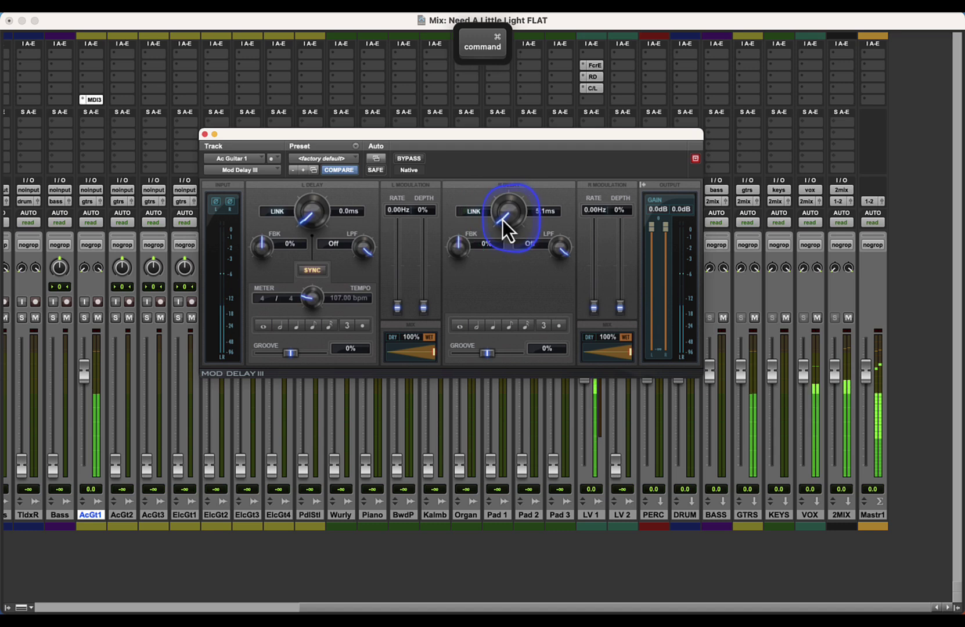
{"action": "left_click_drag", "start_coordinate": [502, 220], "coordinate": [501, 193]}
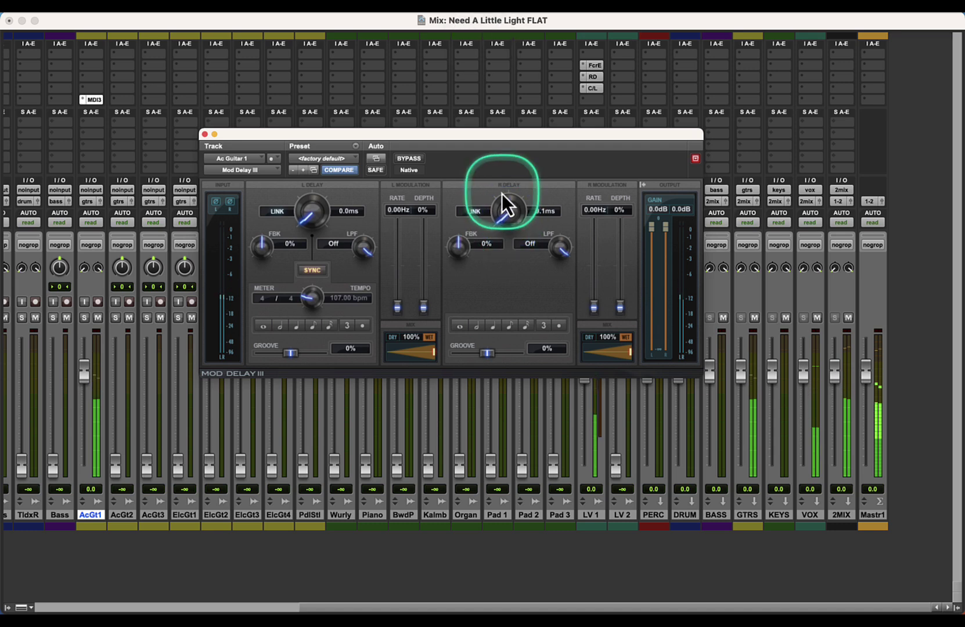
Step: Insert the ff d2 6-Band EQ on AcGt1 and place it over the lower part of the Edit window
{"action": "left_click", "coordinate": [83, 66]}
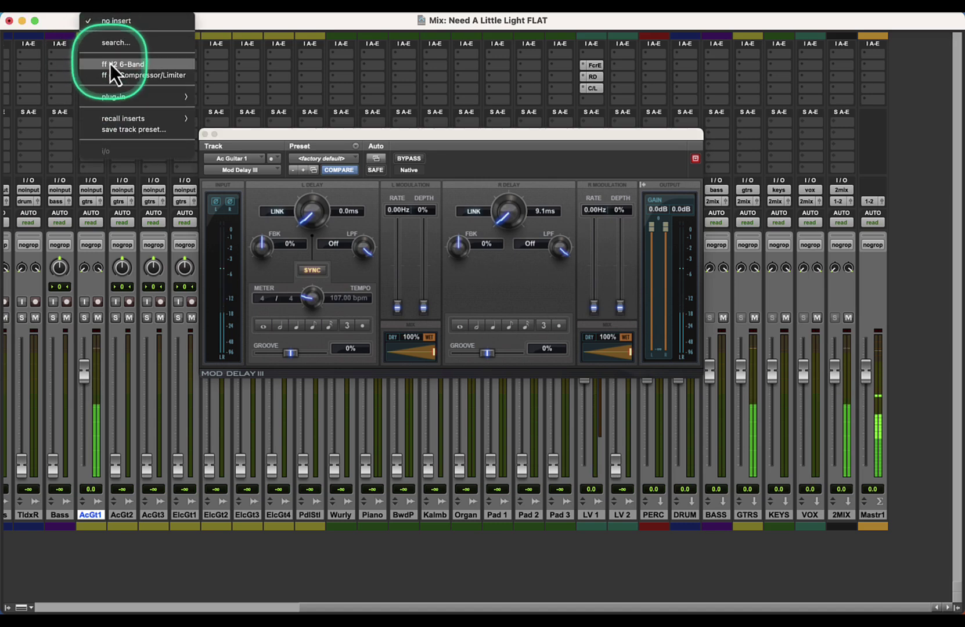
{"action": "left_click", "coordinate": [110, 63]}
{"action": "key", "text": "space"}
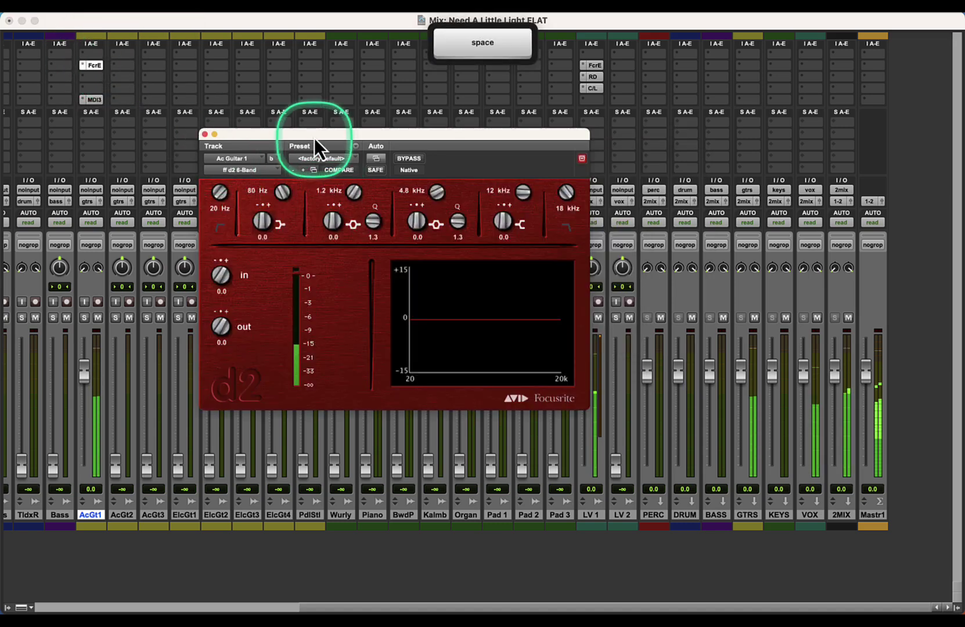
{"action": "left_click_drag", "start_coordinate": [314, 139], "coordinate": [550, 138]}
{"action": "key", "text": "super+equal"}
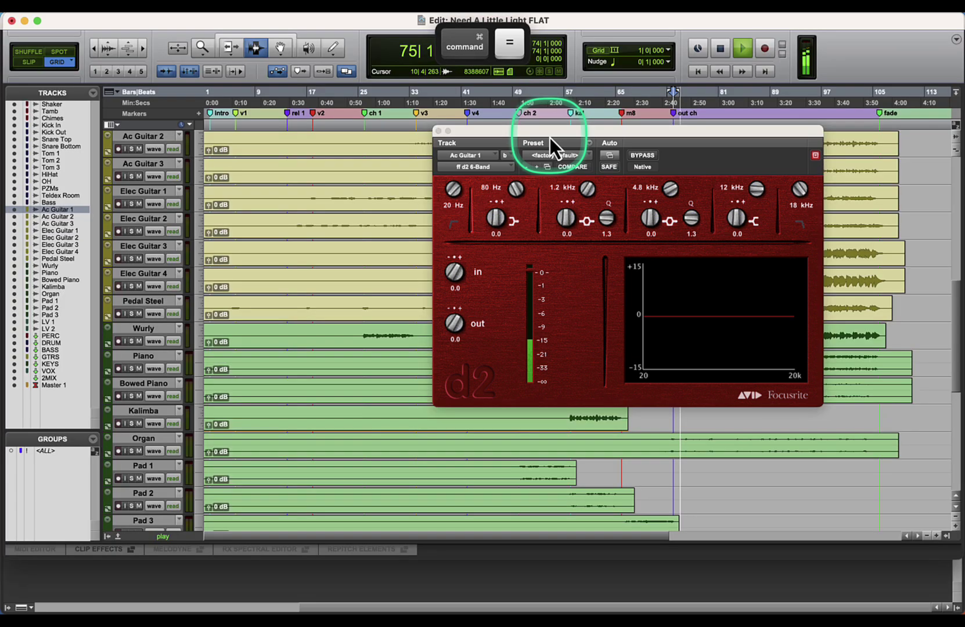
{"action": "left_click_drag", "start_coordinate": [491, 143], "coordinate": [497, 301]}
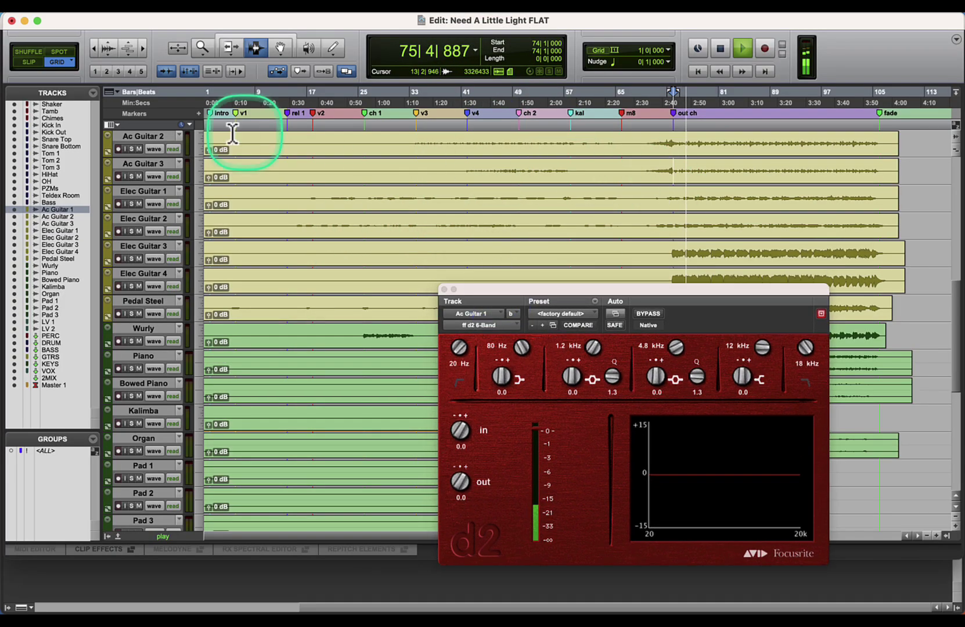
Step: Split the Ac Guitar 1 clip at the out ch marker and lower the clip gain after it to -5.1 dB
{"action": "left_click", "coordinate": [142, 47]}
{"action": "scroll", "coordinate": [541, 267], "scroll_direction": "up", "scroll_amount": 1}
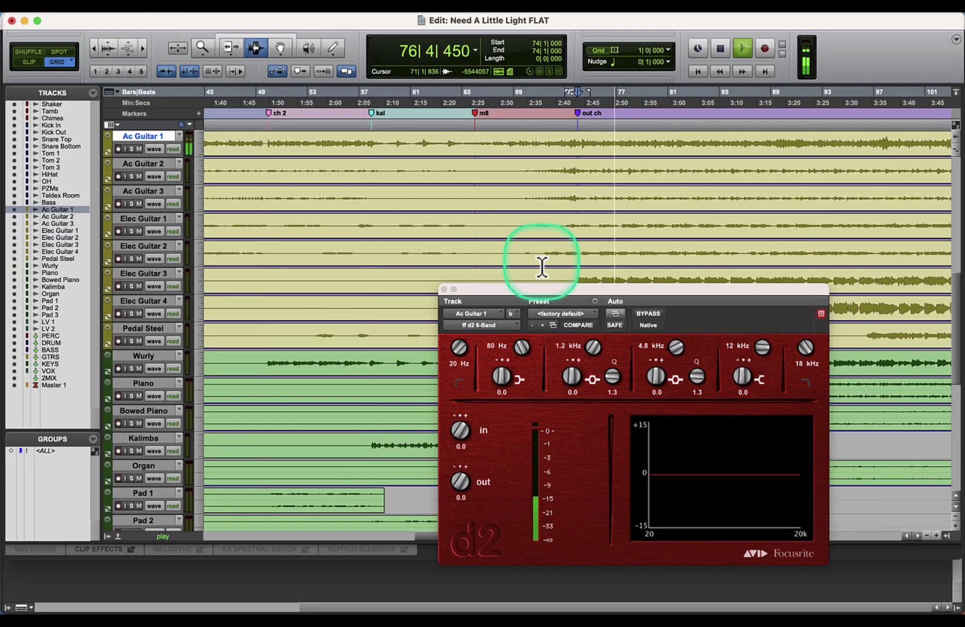
{"action": "scroll", "coordinate": [542, 267], "scroll_direction": "up", "scroll_amount": 2}
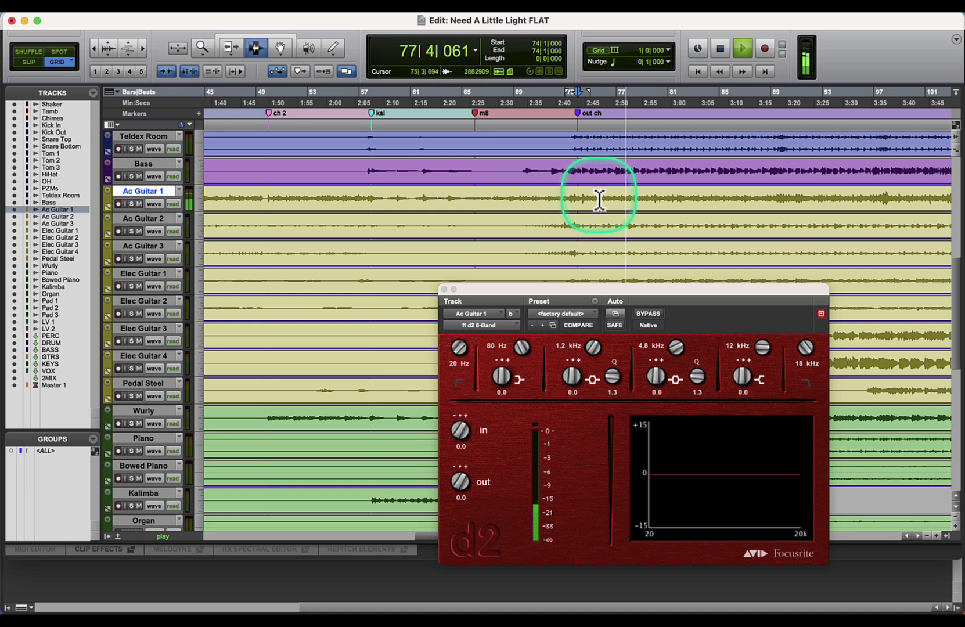
{"action": "key", "text": "super"}
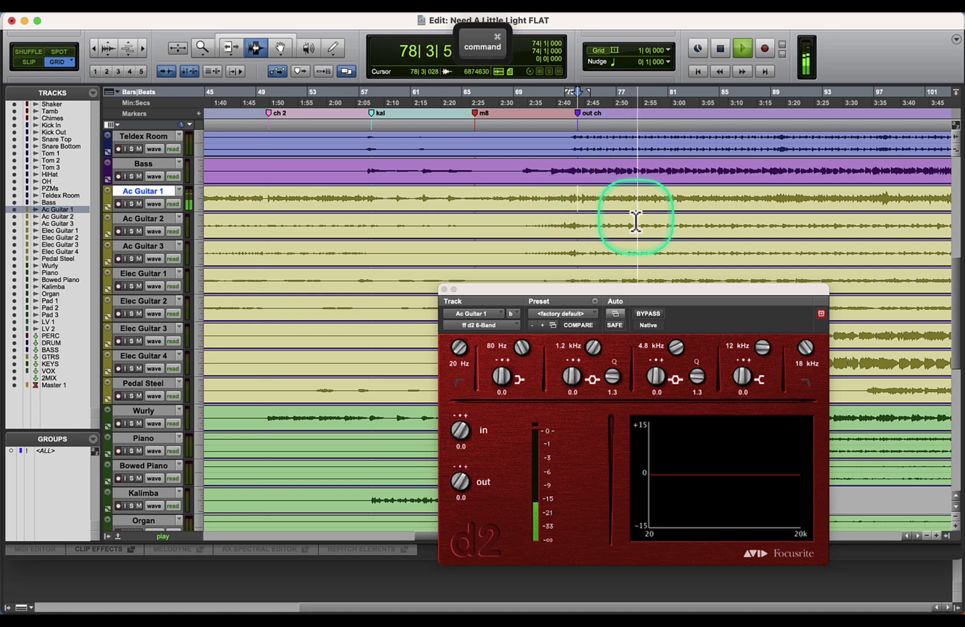
{"action": "right_click", "coordinate": [581, 212]}
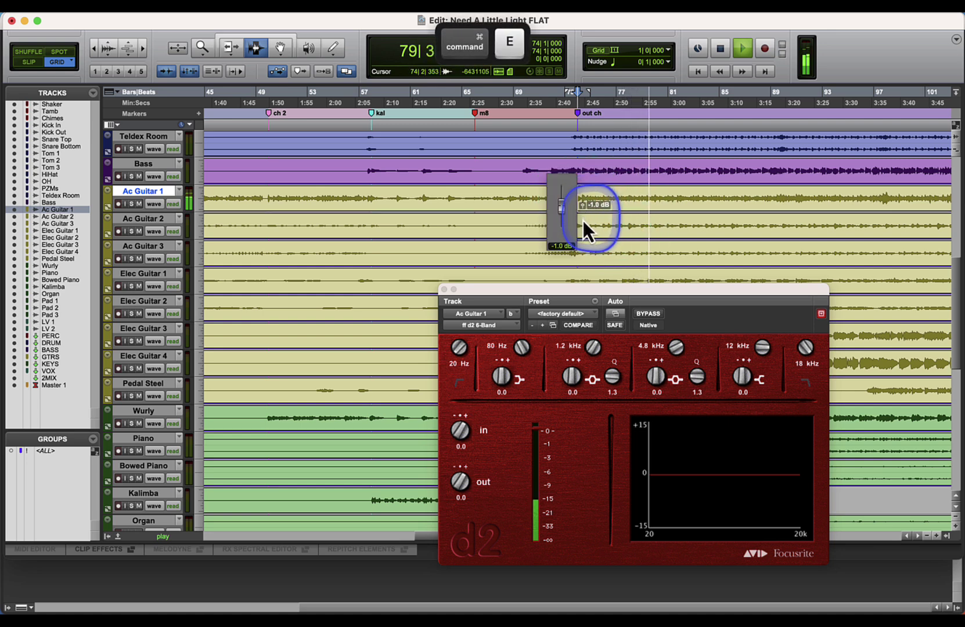
{"action": "left_click_drag", "start_coordinate": [583, 224], "coordinate": [564, 272]}
{"action": "right_click", "coordinate": [582, 223]}
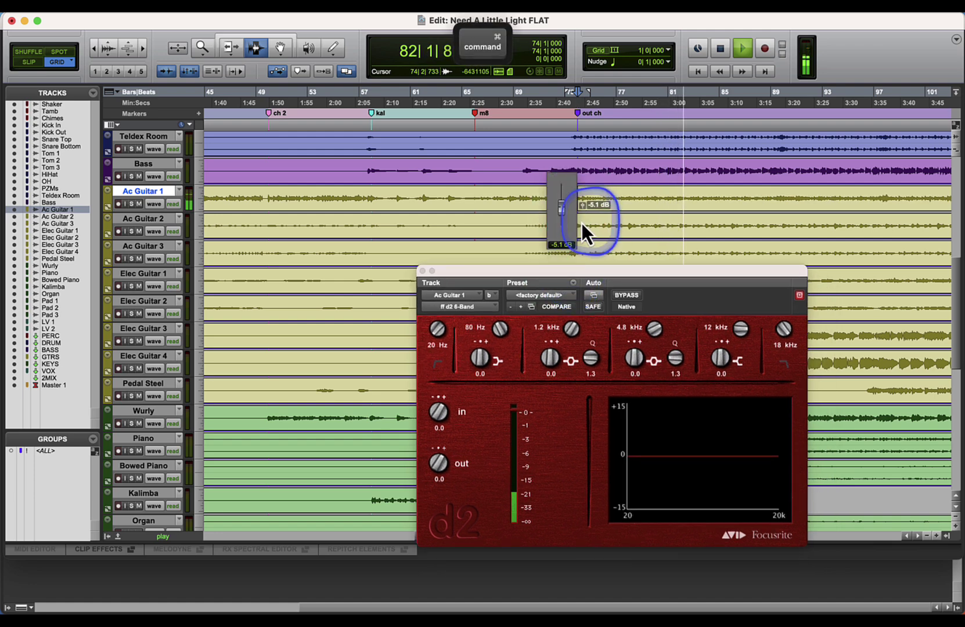
{"action": "left_click_drag", "start_coordinate": [582, 223], "coordinate": [581, 227]}
Step: Boost the guitar EQ's low-mid band by 3.0 dB at 259 Hz and disable the 80 Hz low shelf
{"action": "left_click_drag", "start_coordinate": [584, 272], "coordinate": [531, 168]}
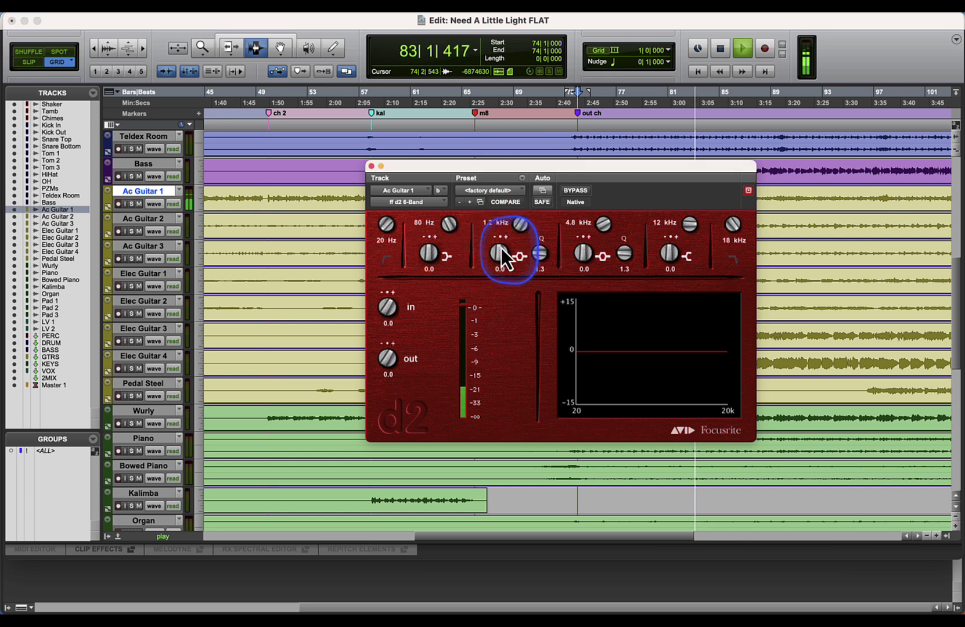
{"action": "left_click_drag", "start_coordinate": [501, 247], "coordinate": [504, 220]}
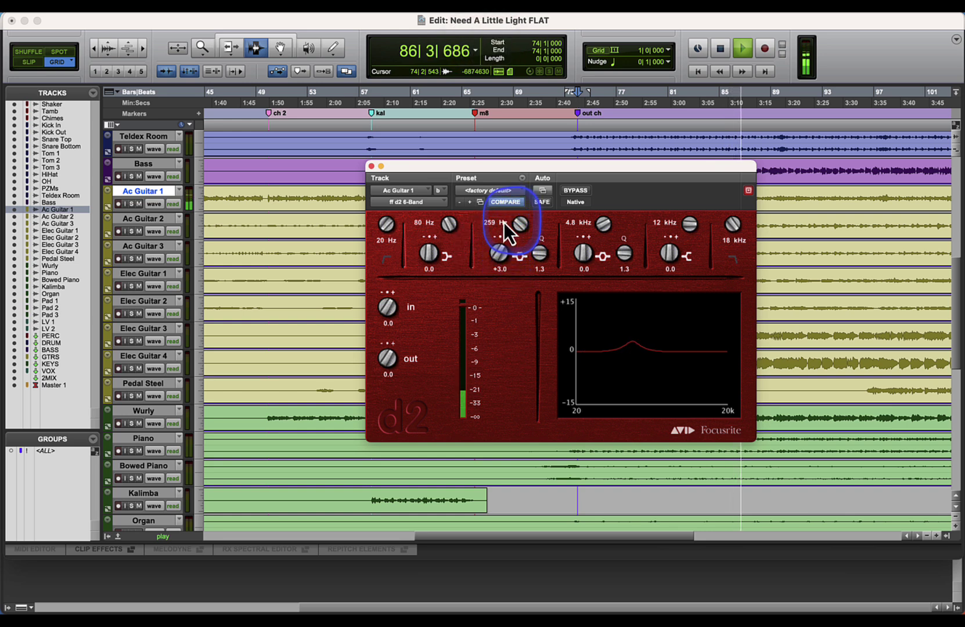
{"action": "left_click", "coordinate": [447, 256]}
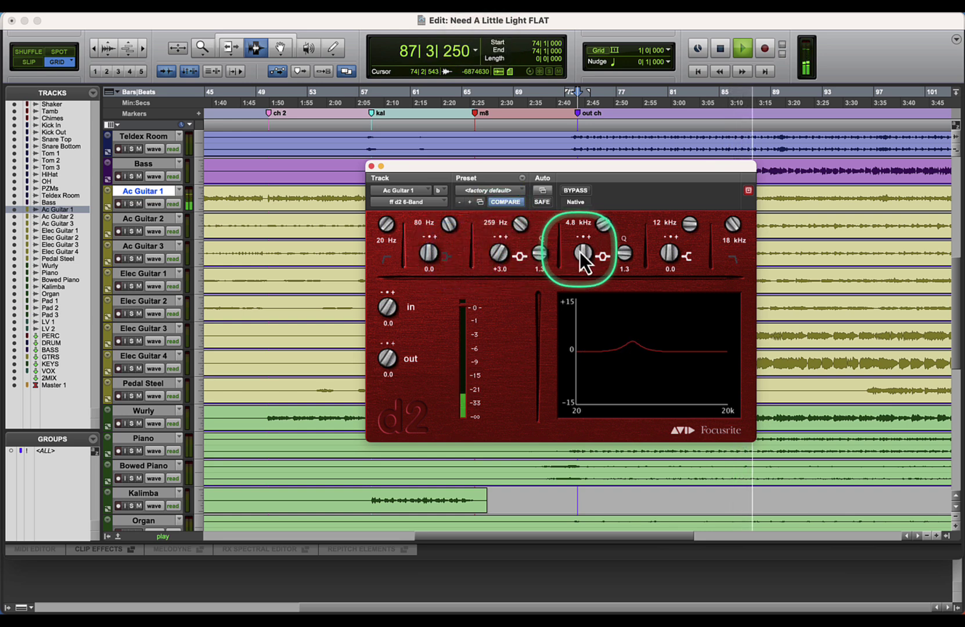
Step: Set the EQ's high-mid band to 18 kHz, try a +8.8 dB boost, settle on +5.7 dB and close the plug-in
{"action": "left_click_drag", "start_coordinate": [579, 251], "coordinate": [625, 178]}
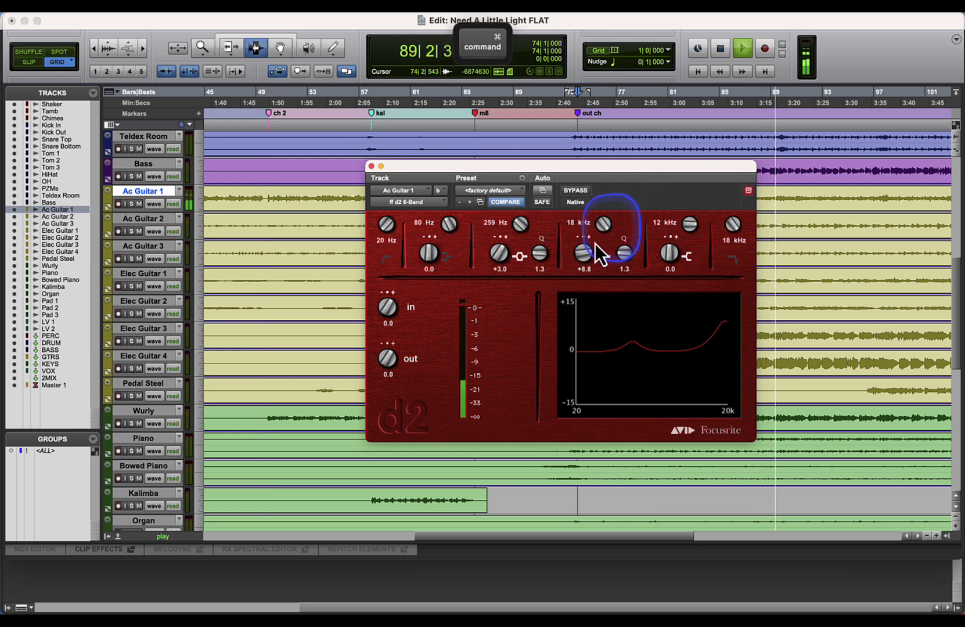
{"action": "mouse_move", "coordinate": [583, 253]}
{"action": "left_mouse_down"}
{"action": "mouse_move", "coordinate": [577, 281]}
{"action": "mouse_move", "coordinate": [589, 263]}
{"action": "mouse_move", "coordinate": [584, 268]}
{"action": "left_mouse_up"}
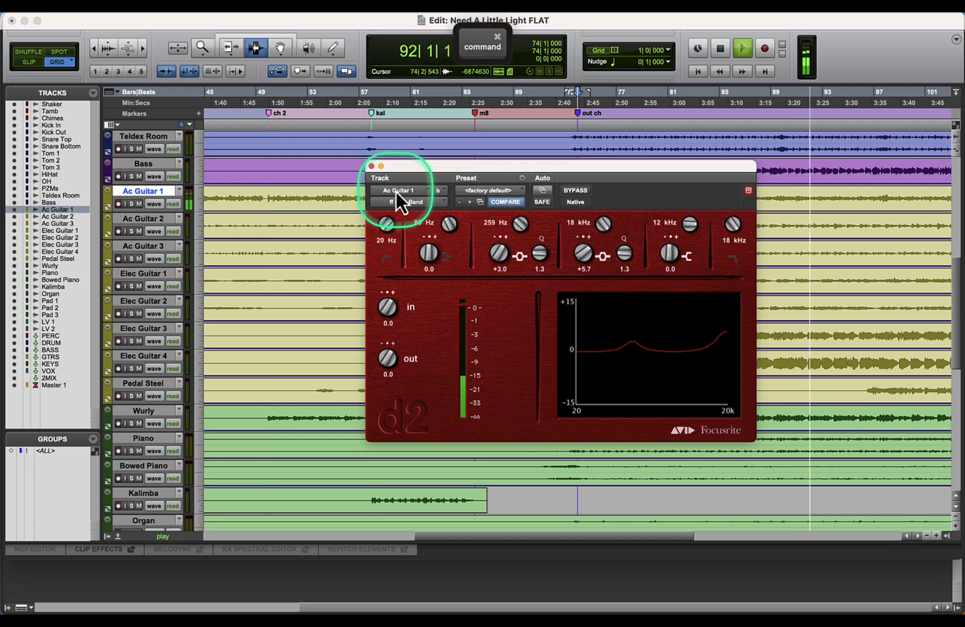
{"action": "left_click", "coordinate": [371, 167]}
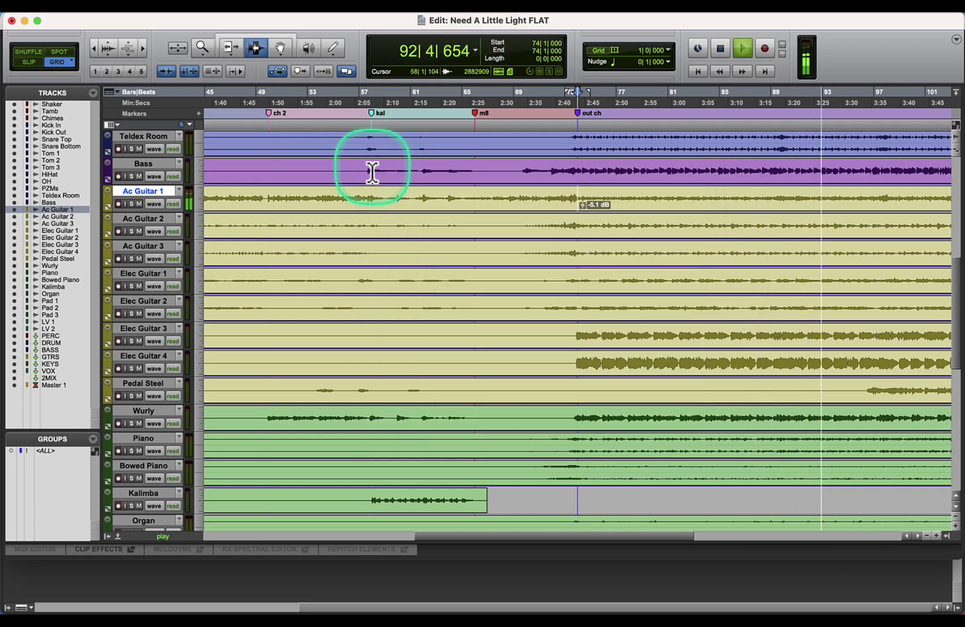
Step: Lower the Ac Guitar 1 clip gain after the out ch marker to -6.0 dB
{"action": "key", "text": "super+equal"}
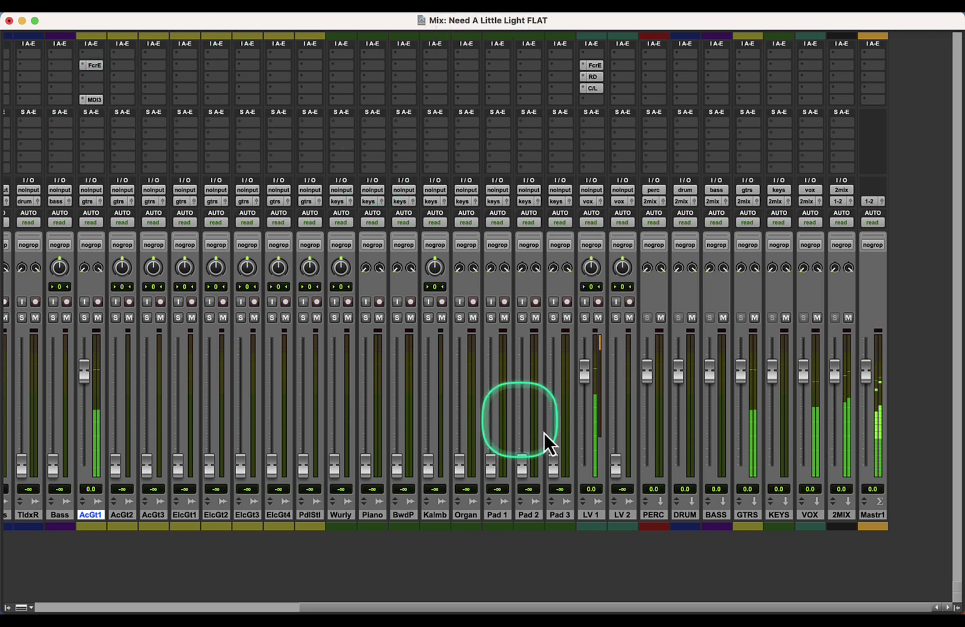
{"action": "key", "text": "super+equal"}
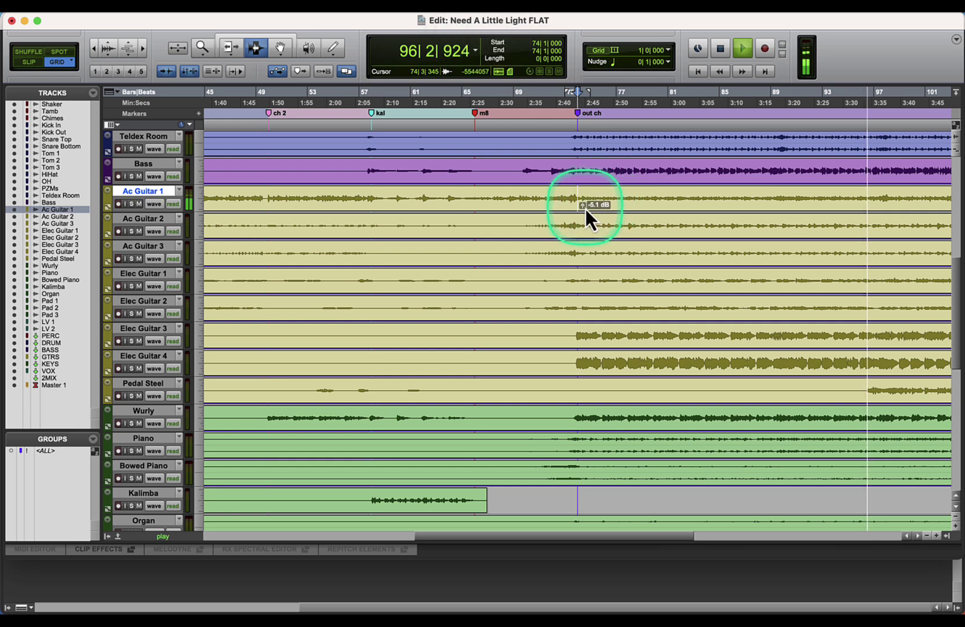
{"action": "left_click", "coordinate": [585, 208]}
{"action": "left_click_drag", "start_coordinate": [584, 217], "coordinate": [582, 220]}
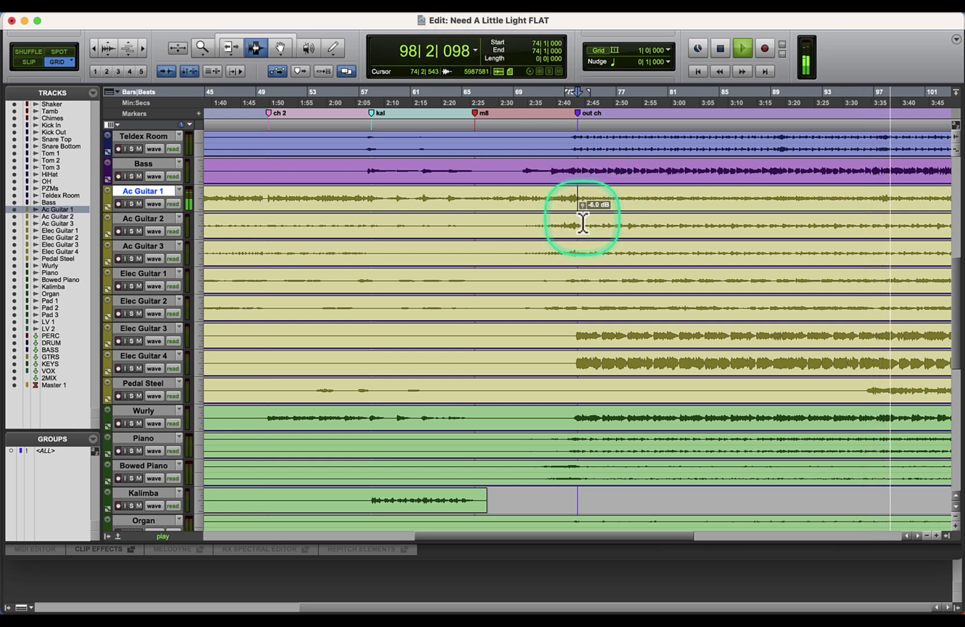
{"action": "key", "text": "XF86AudioLowerVolume"}
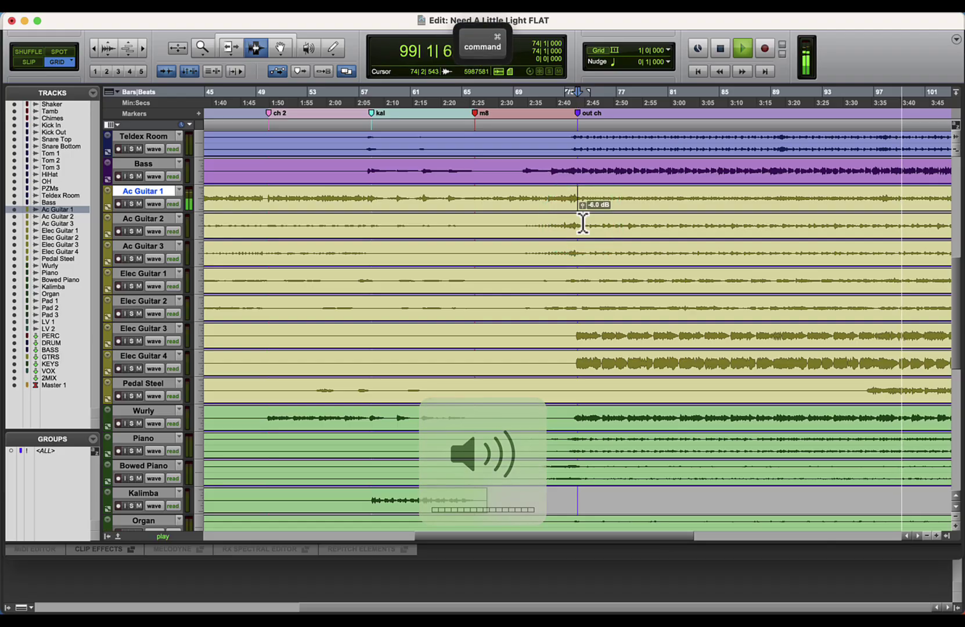
Step: Return to the Mix window, restart playback and bring the Bass track's fader up to 0.0 dB
{"action": "key", "text": "super+equal"}
{"action": "key", "text": "space"}
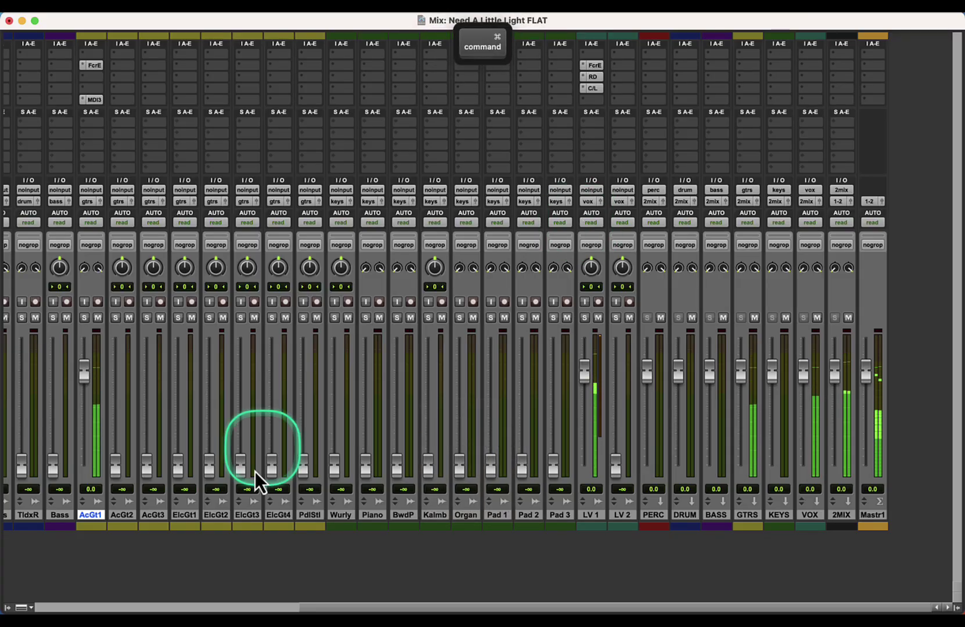
{"action": "key", "text": "alt"}
{"action": "left_click", "coordinate": [56, 469], "text": "alt"}
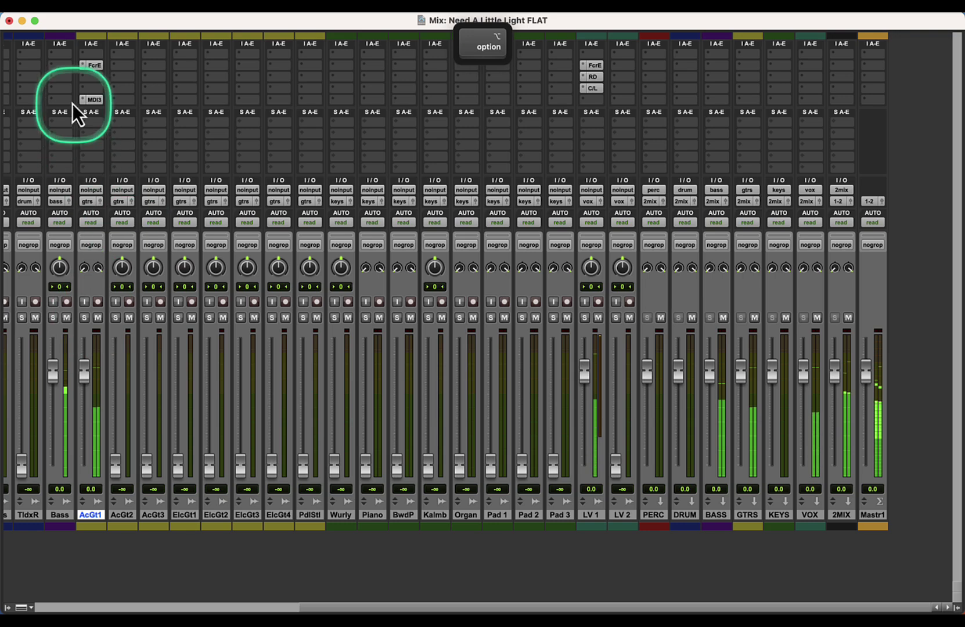
Step: Insert the Lo-Fi harmonic plug-in on the Bass track and set its distortion to 0.7
{"action": "left_click", "coordinate": [54, 57]}
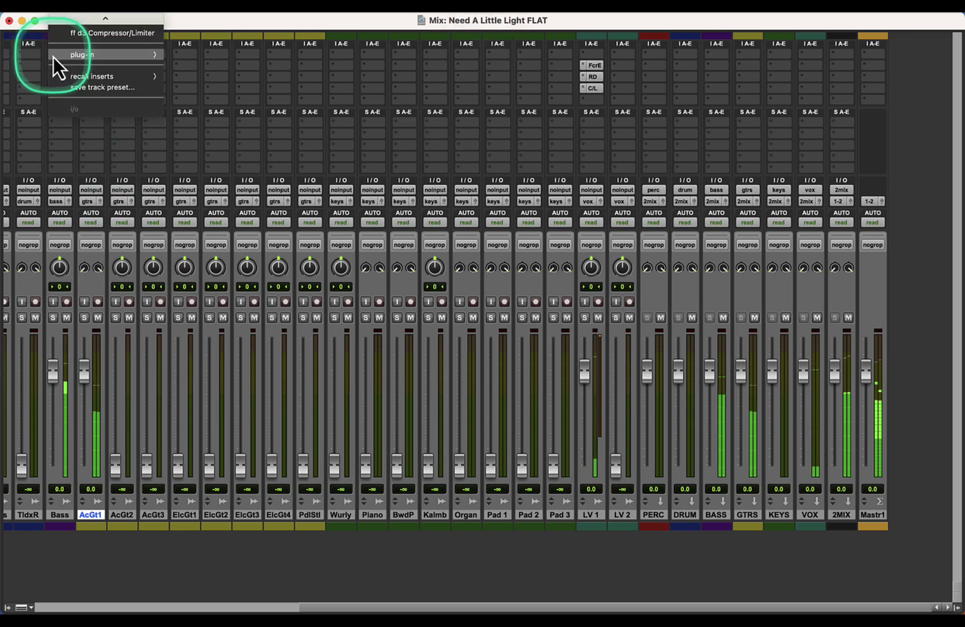
{"action": "mouse_move", "coordinate": [53, 57]}
{"action": "mouse_move", "coordinate": [198, 123]}
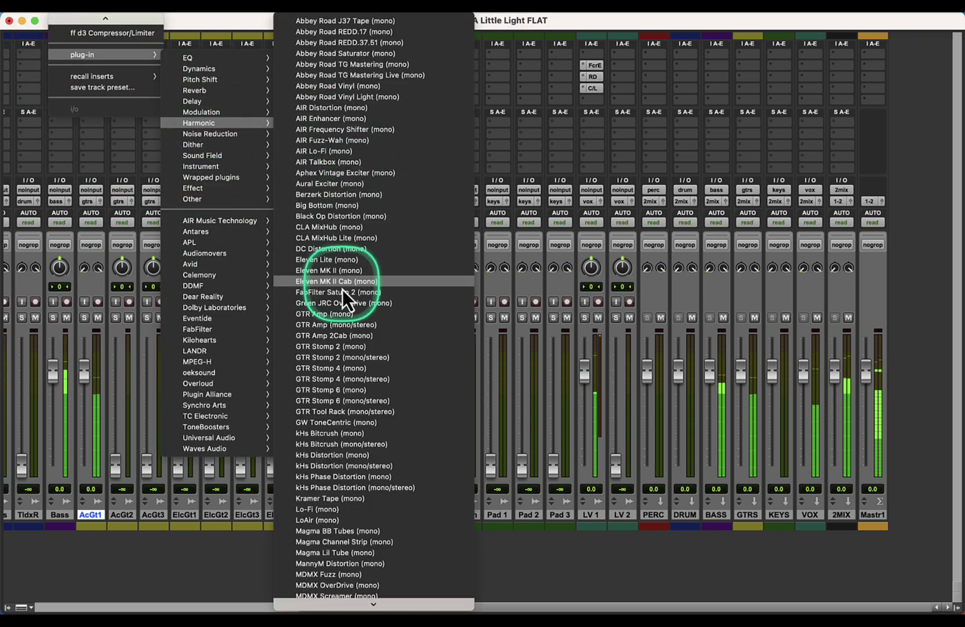
{"action": "left_click", "coordinate": [376, 513]}
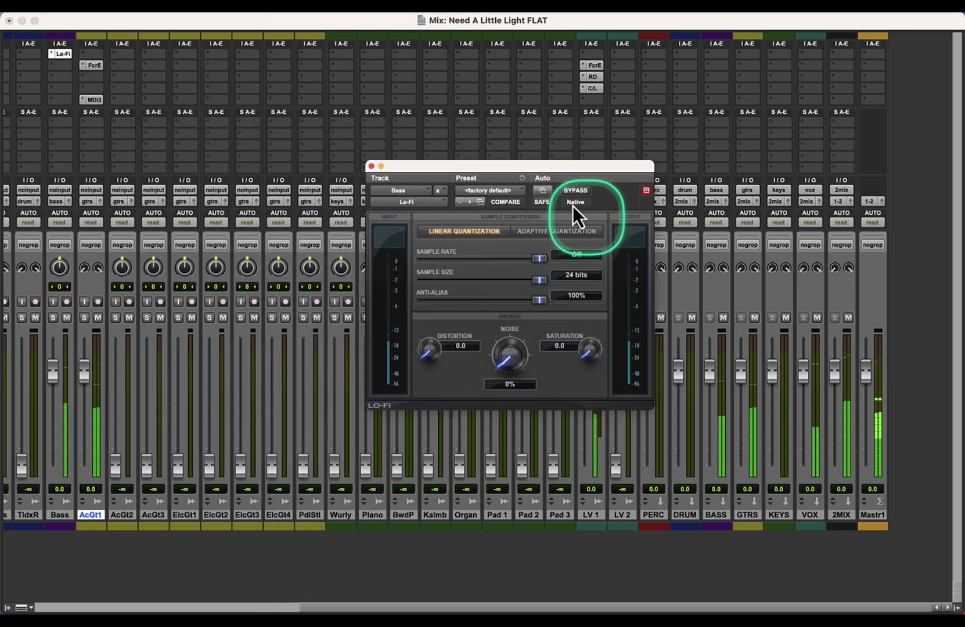
{"action": "left_click", "coordinate": [426, 347], "text": "super"}
{"action": "left_click_drag", "start_coordinate": [424, 329], "coordinate": [398, 293]}
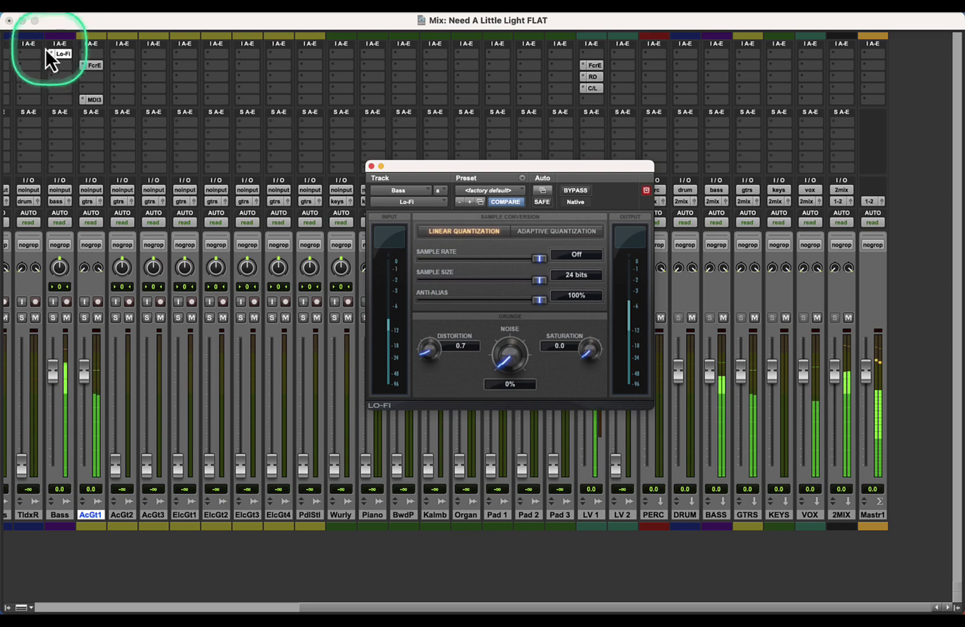
Step: Insert the ff d2 6-Band EQ on Bass after Lo-Fi and enlarge the Bass track's height in the Edit window
{"action": "left_click", "coordinate": [54, 66]}
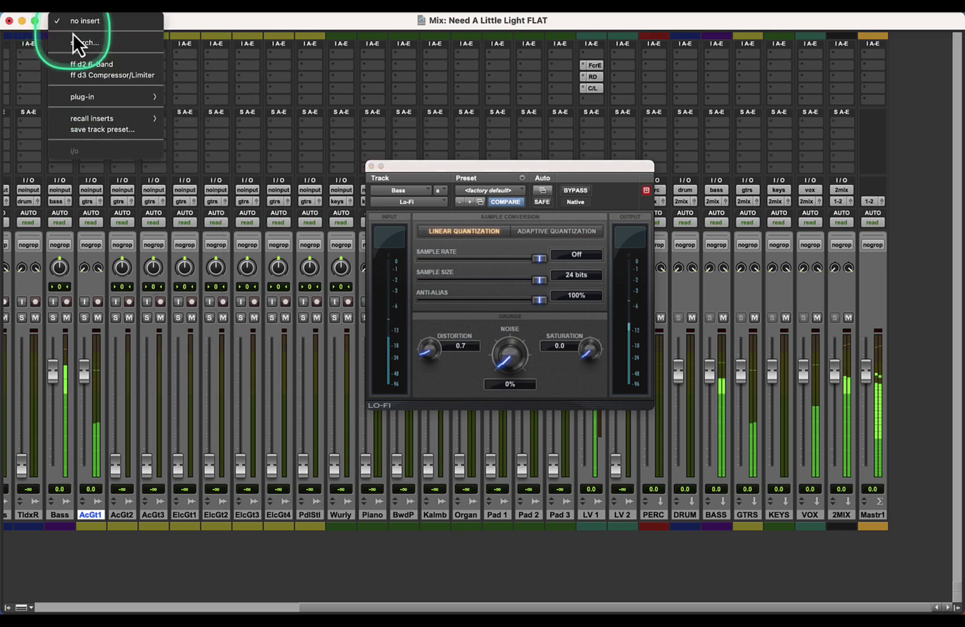
{"action": "left_click", "coordinate": [72, 63]}
{"action": "key", "text": "super+equal"}
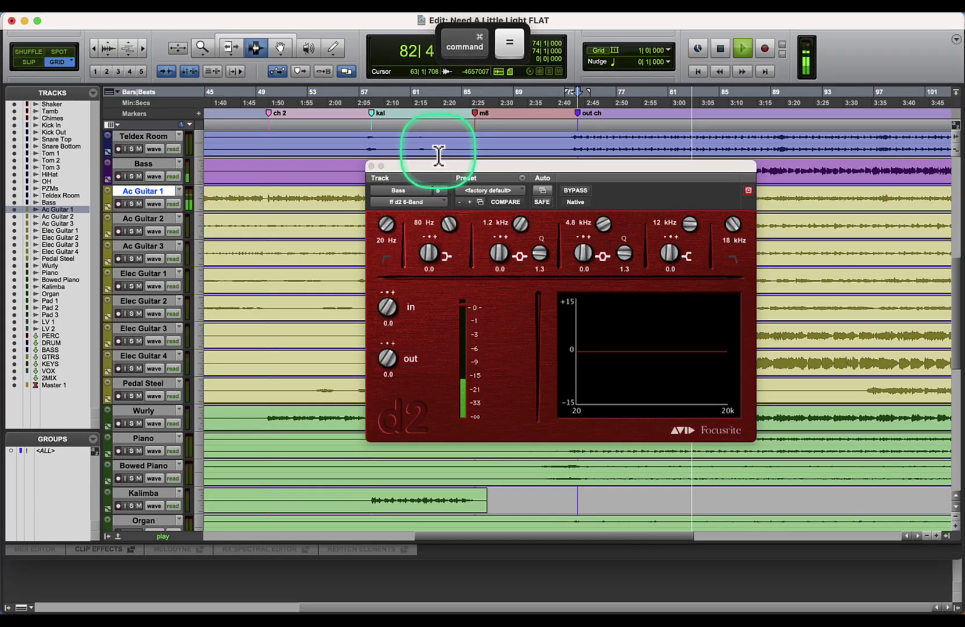
{"action": "left_click_drag", "start_coordinate": [201, 186], "coordinate": [201, 230]}
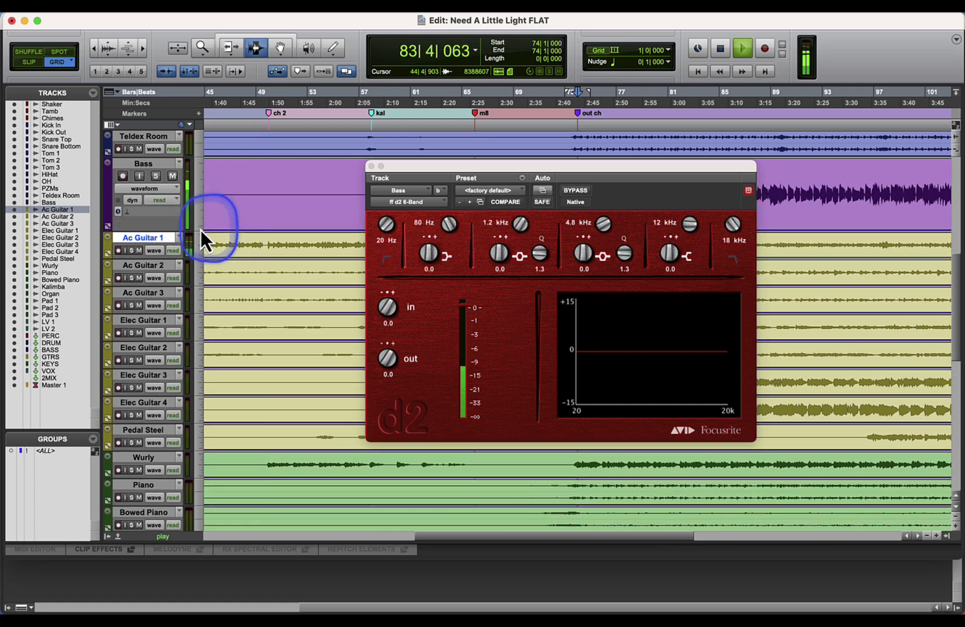
{"action": "left_click_drag", "start_coordinate": [410, 169], "coordinate": [387, 205]}
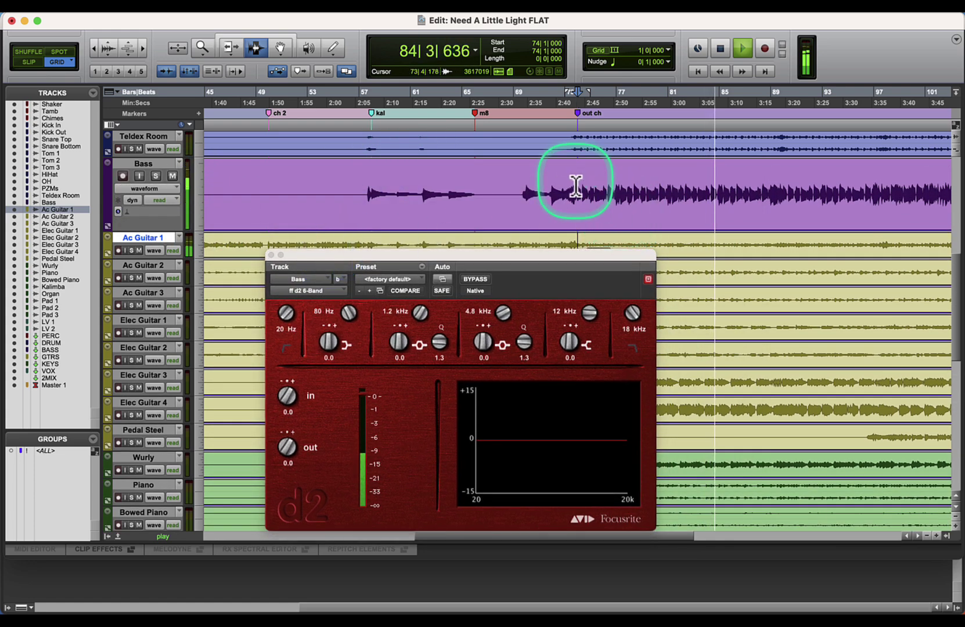
Step: Split the Bass clip at the out ch marker
{"action": "key", "text": "super+w"}
{"action": "key", "text": "super+e"}
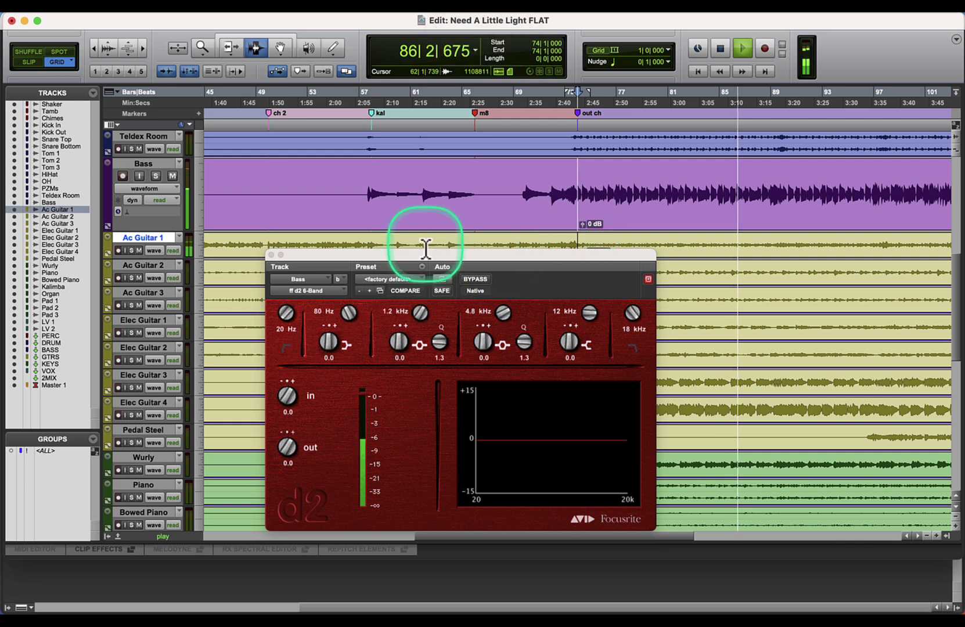
Step: Move the Bass EQ window higher and boost its upper-mid bell band by 3.0 dB at 950 Hz
{"action": "left_click_drag", "start_coordinate": [425, 256], "coordinate": [456, 175]}
{"action": "left_click_drag", "start_coordinate": [512, 259], "coordinate": [528, 235]}
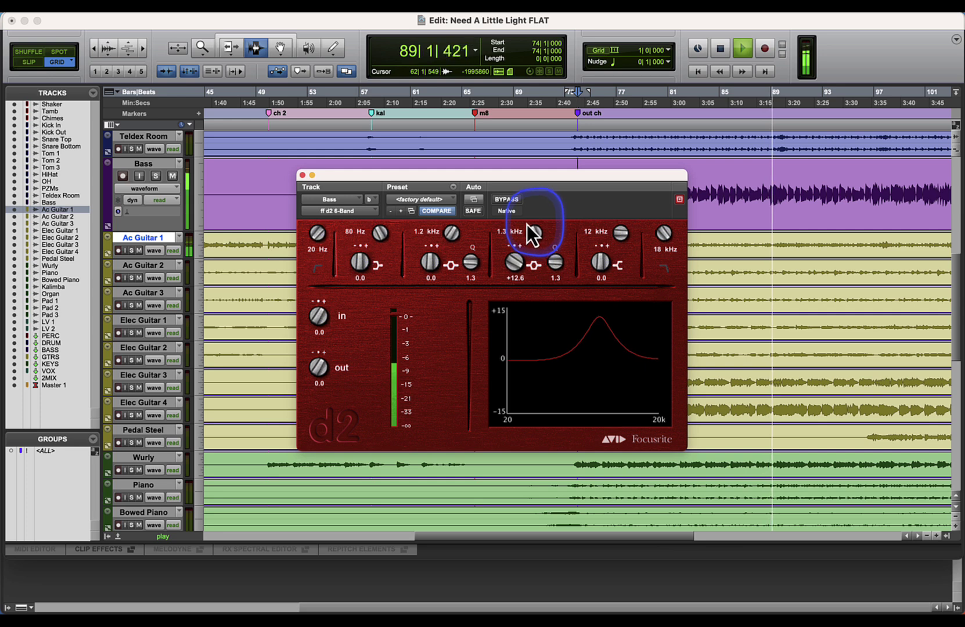
{"action": "mouse_move", "coordinate": [531, 239]}
{"action": "left_mouse_down"}
{"action": "mouse_move", "coordinate": [515, 261]}
{"action": "mouse_move", "coordinate": [516, 231]}
{"action": "left_mouse_up"}
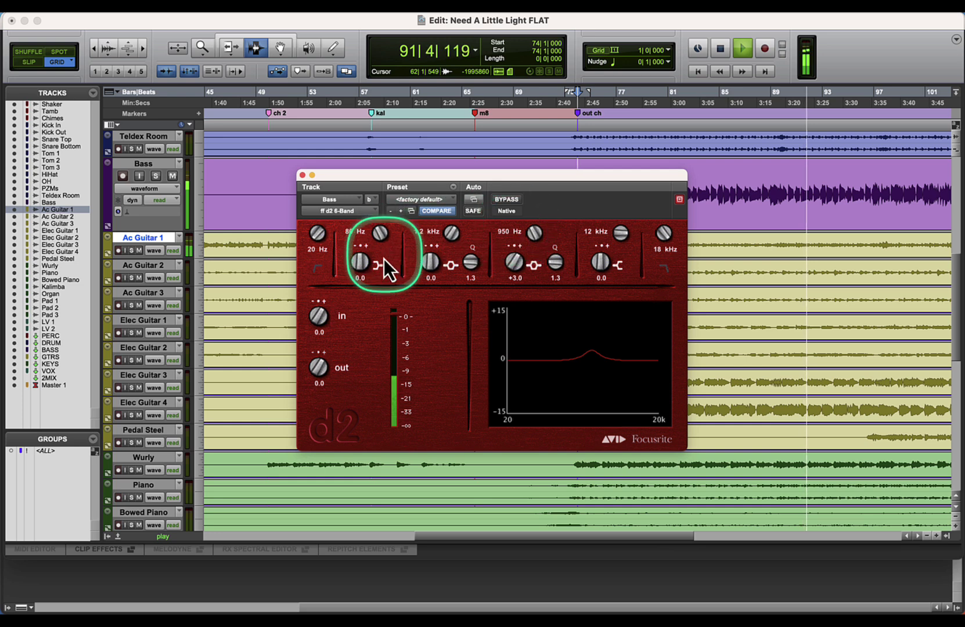
Step: Set the Bass EQ's low shelf to -0.9 dB at 90 Hz, slightly reduce the 950 Hz boost and close the EQ
{"action": "key", "text": "super"}
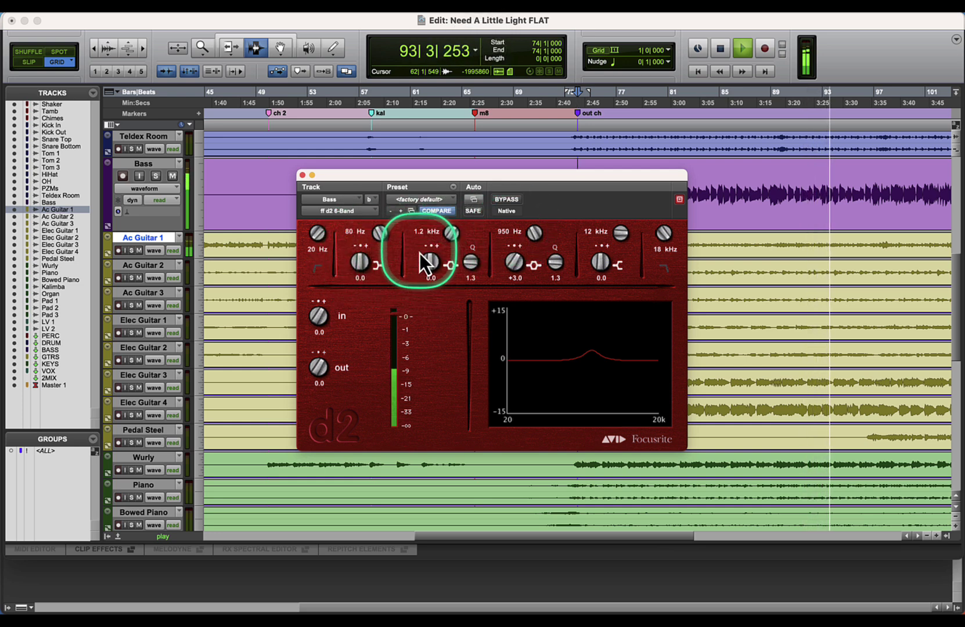
{"action": "left_click_drag", "start_coordinate": [370, 263], "coordinate": [359, 267]}
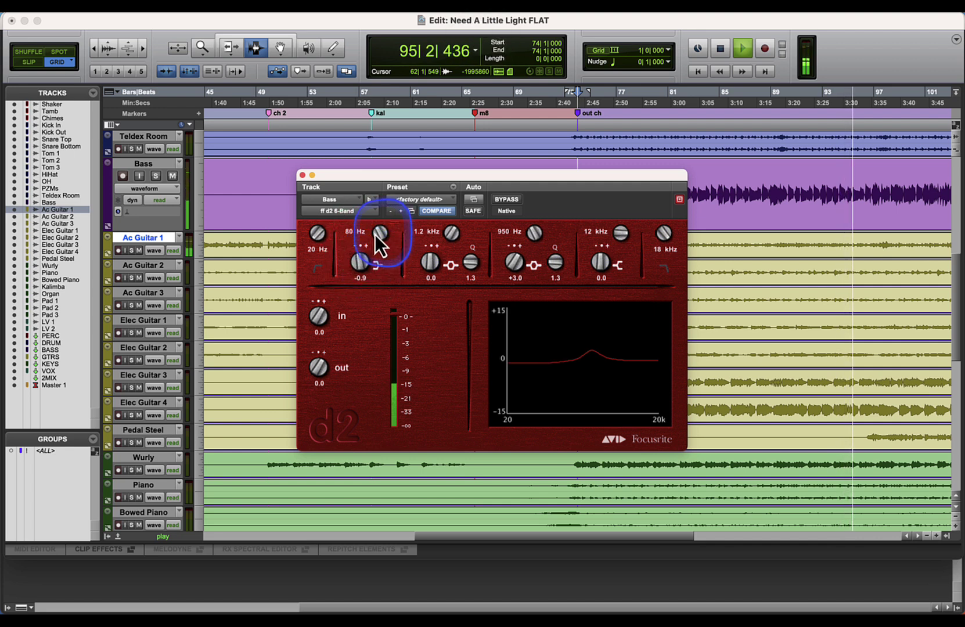
{"action": "left_click", "coordinate": [356, 231]}
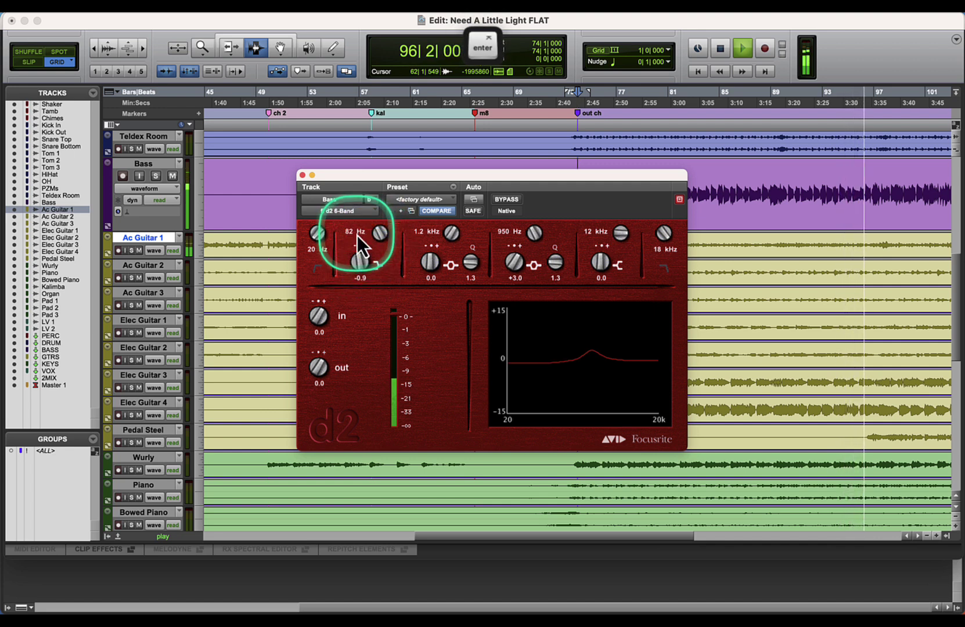
{"action": "type", "text": "90"}
{"action": "key", "text": "Return"}
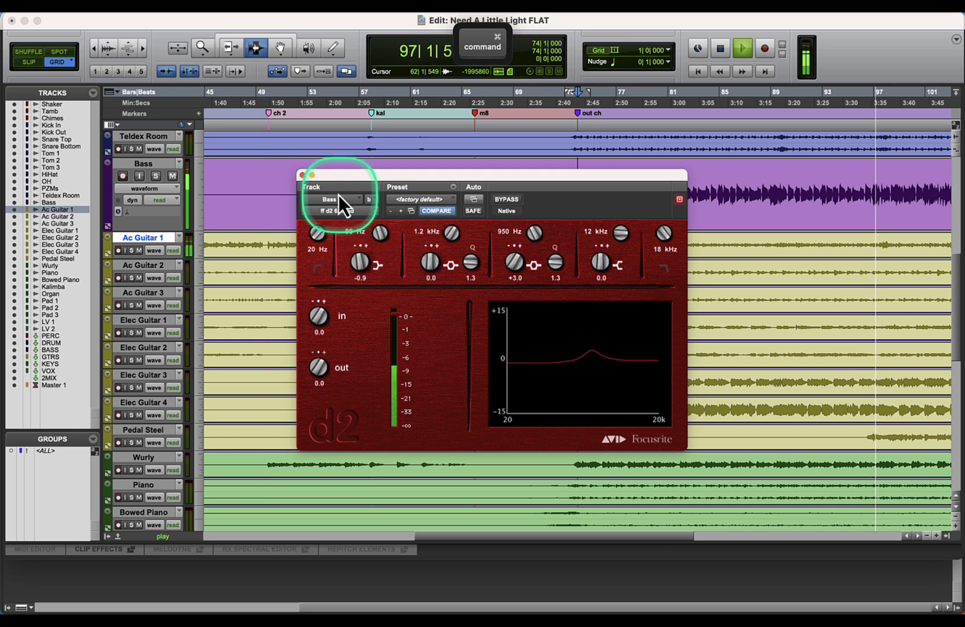
{"action": "left_click", "coordinate": [515, 264], "text": "super"}
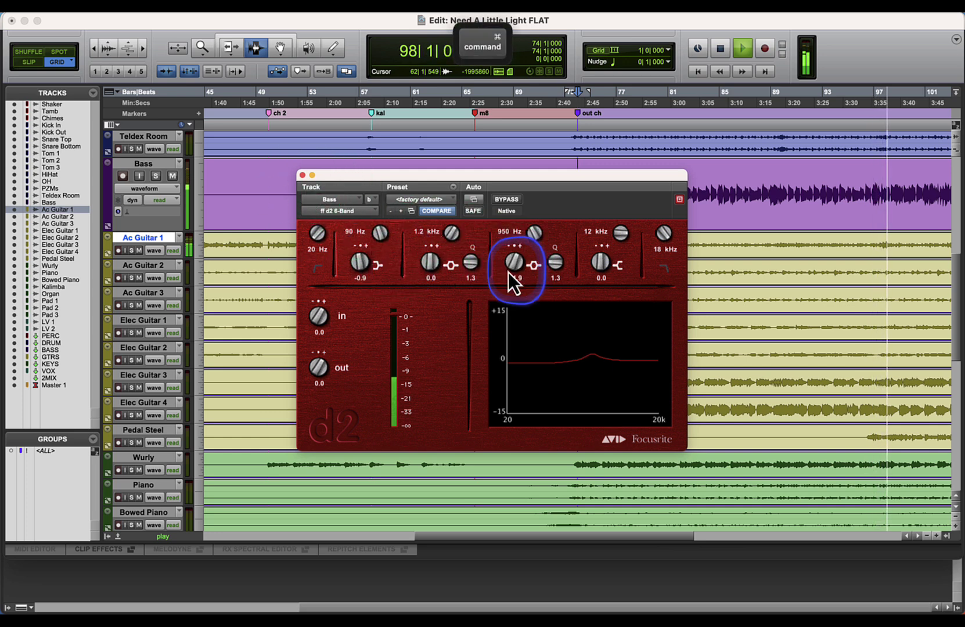
{"action": "left_click", "coordinate": [301, 175]}
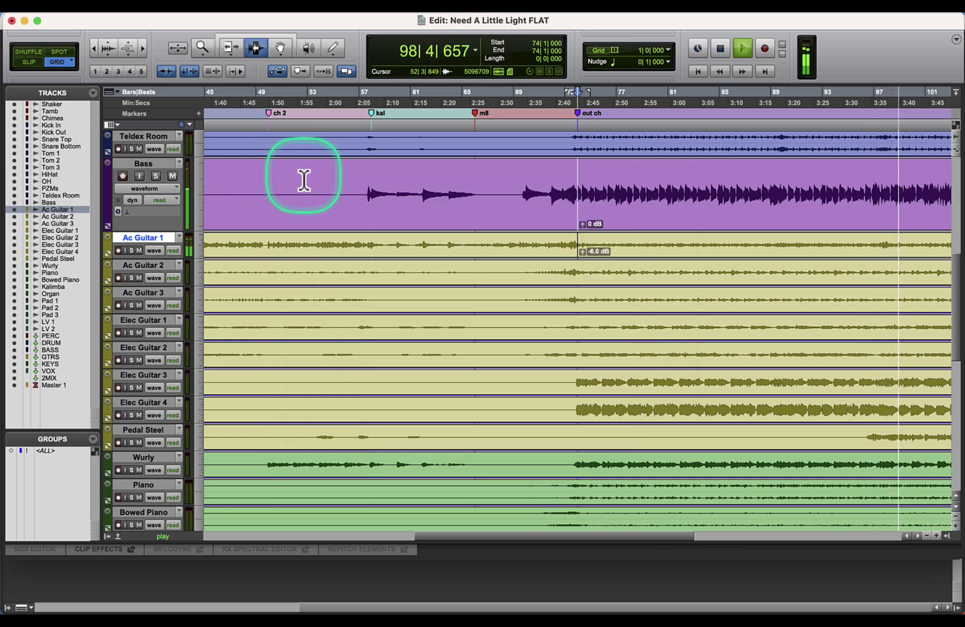
Step: Insert the ff d3 Compressor/Limiter in insert slot d of Bass, with a 4:1 ratio and a -17 dB threshold
{"action": "key", "text": "super+equal"}
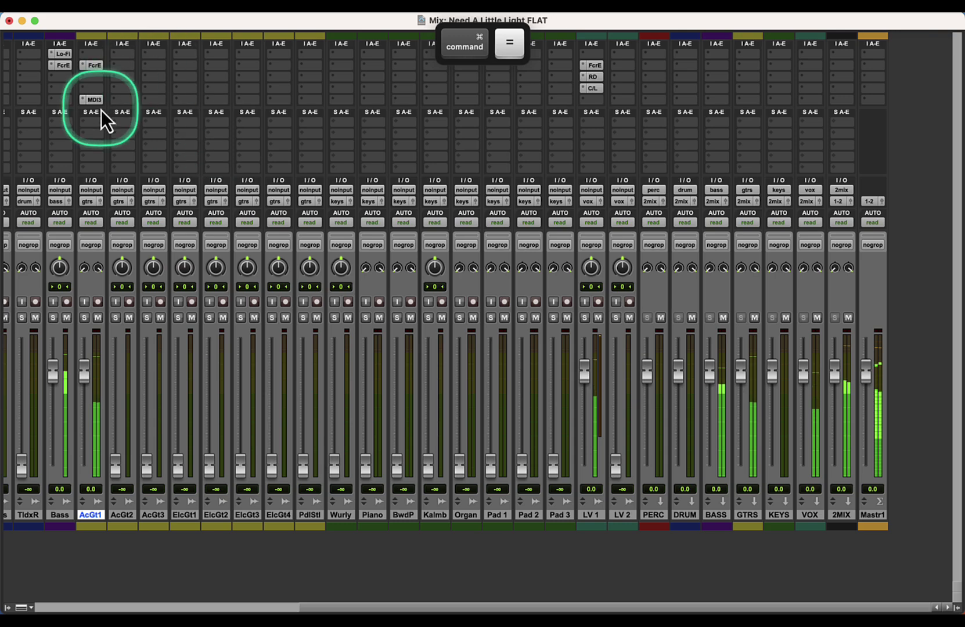
{"action": "key", "text": "super+equal"}
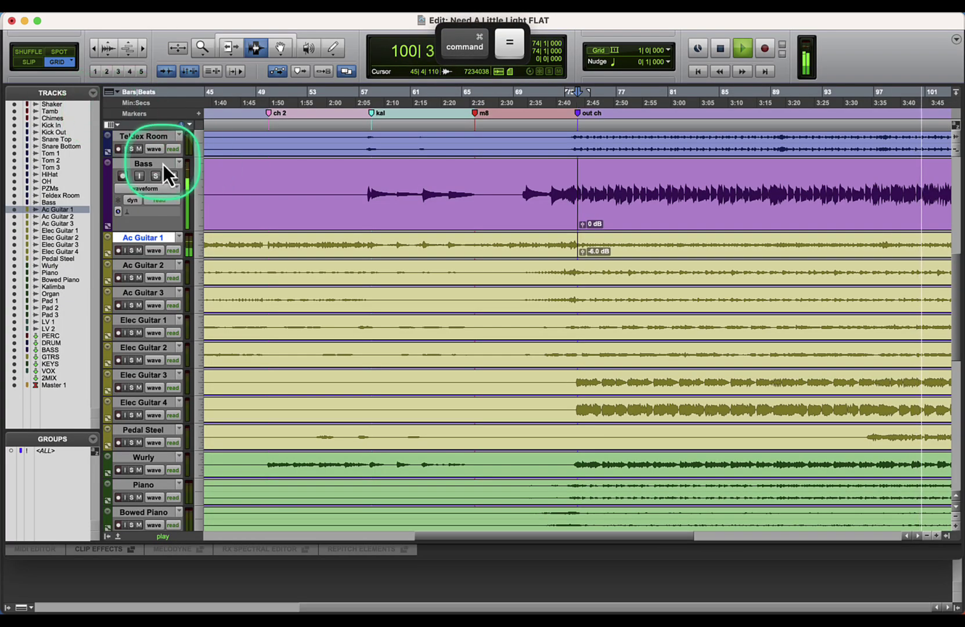
{"action": "key", "text": "super+equal"}
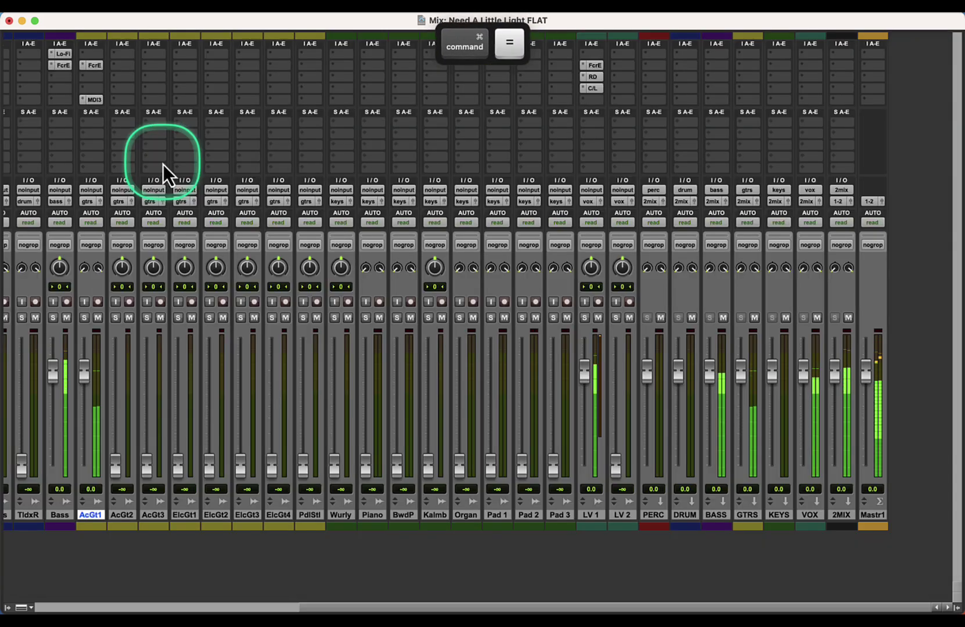
{"action": "left_click", "coordinate": [52, 90]}
{"action": "left_click", "coordinate": [92, 70]}
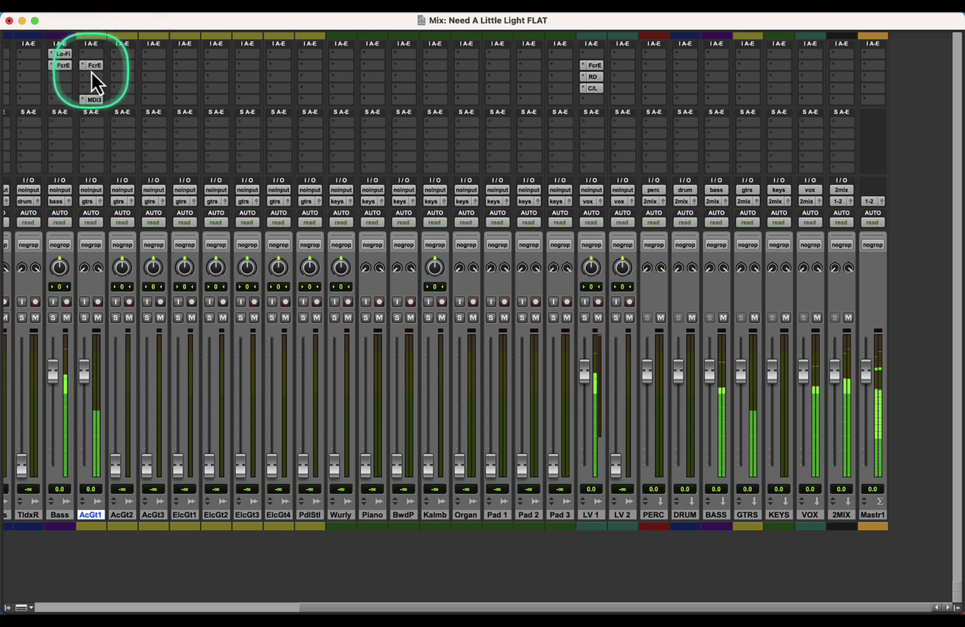
{"action": "left_click", "coordinate": [406, 267]}
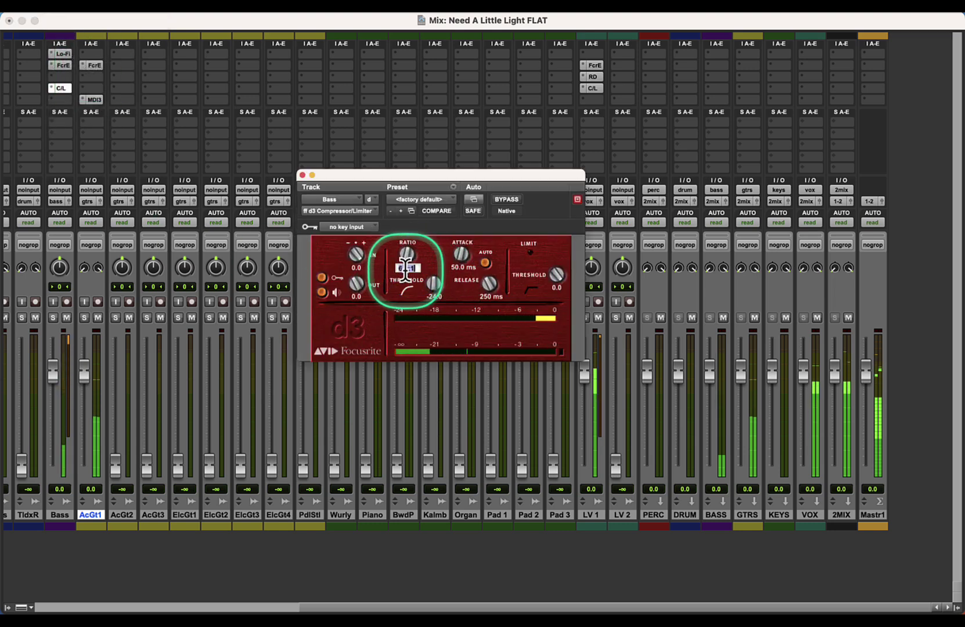
{"action": "type", "text": "4"}
{"action": "key", "text": "Return"}
{"action": "left_click", "coordinate": [434, 297]}
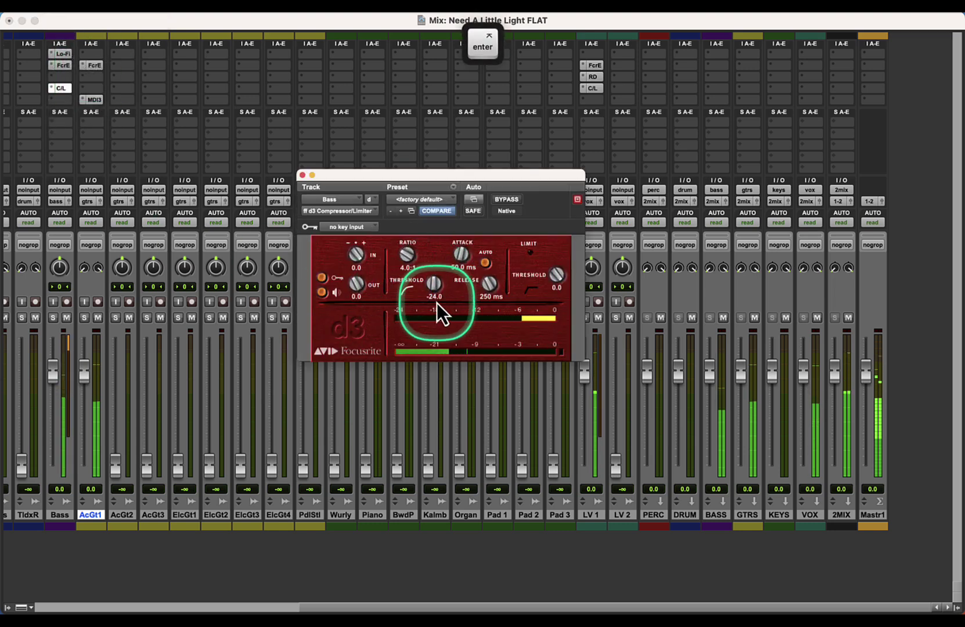
{"action": "type", "text": "-17"}
{"action": "key", "text": "space"}
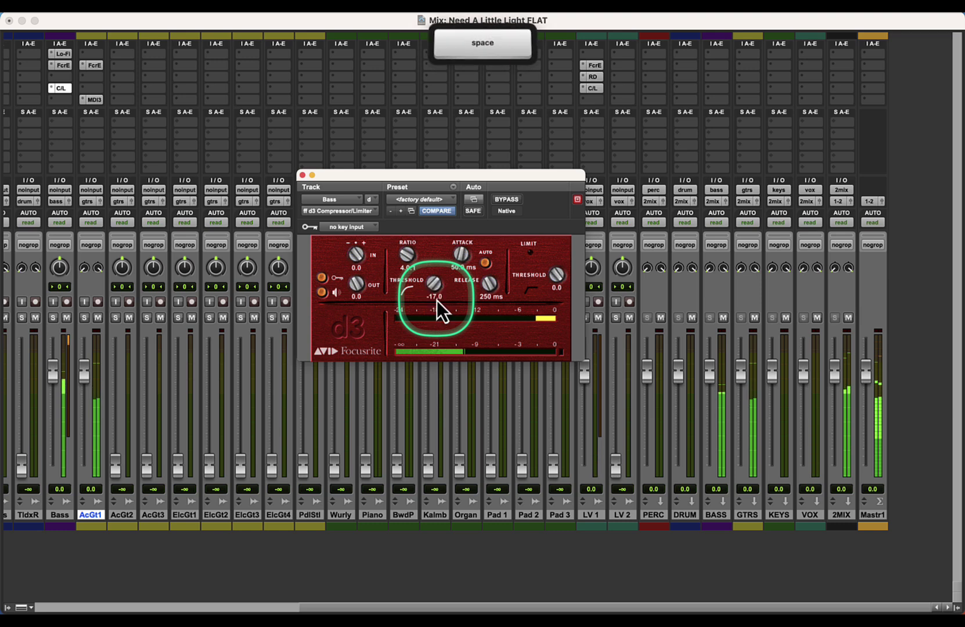
Step: Set the Bass compressor's attack to 13 ms and its release to 91 ms
{"action": "left_click", "coordinate": [457, 267]}
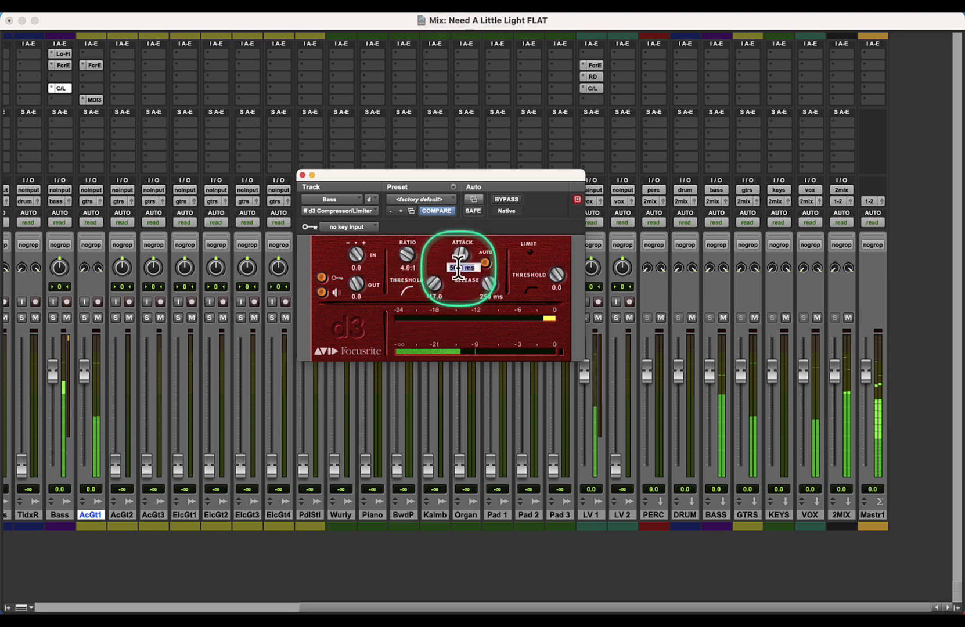
{"action": "type", "text": "7.1"}
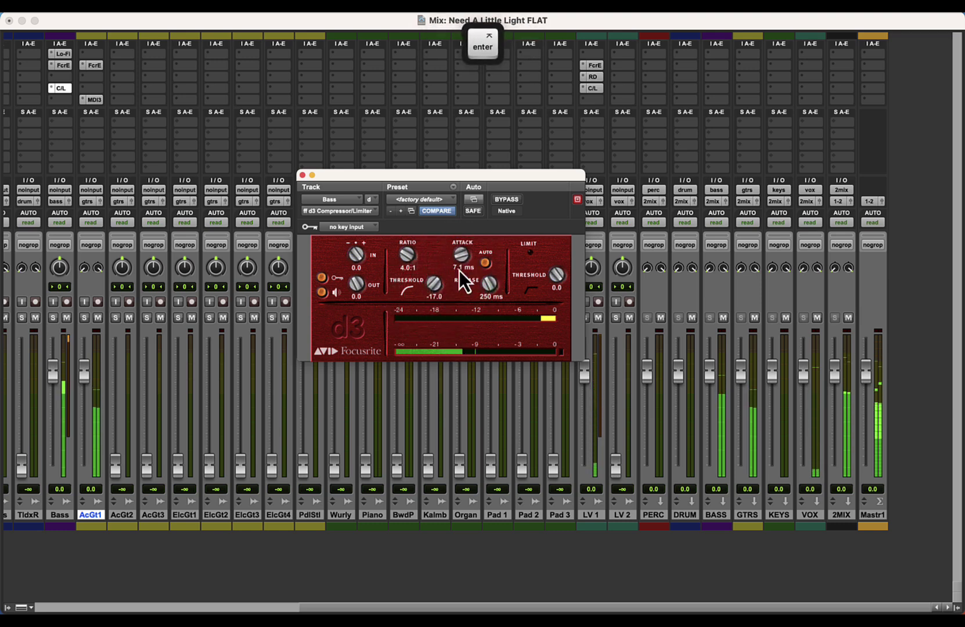
{"action": "left_click", "coordinate": [459, 270]}
{"action": "type", "text": "13"}
{"action": "key", "text": "Return"}
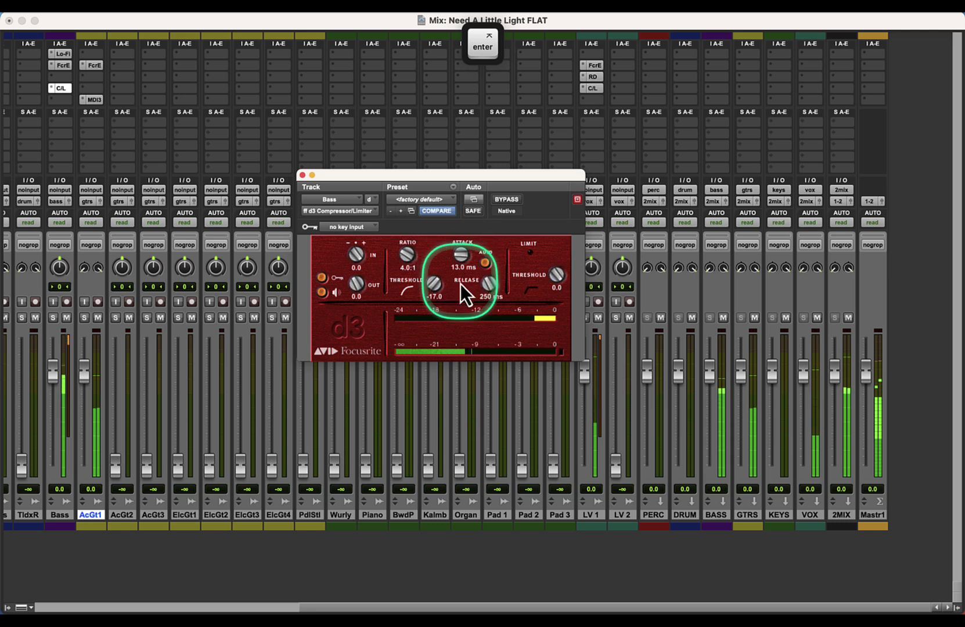
{"action": "left_click", "coordinate": [482, 296]}
{"action": "type", "text": "91"}
{"action": "key", "text": "Return"}
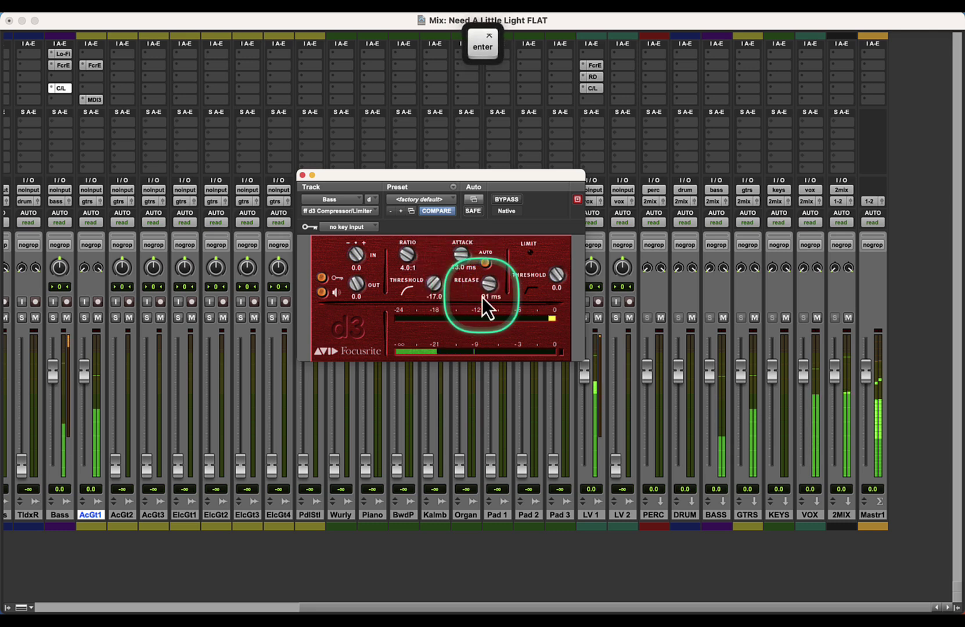
Step: Raise the Bass compressor's threshold to -15.9 dB and shorten its attack to 9.1 ms
{"action": "left_click_drag", "start_coordinate": [425, 280], "coordinate": [425, 279]}
{"action": "left_click", "coordinate": [426, 279]}
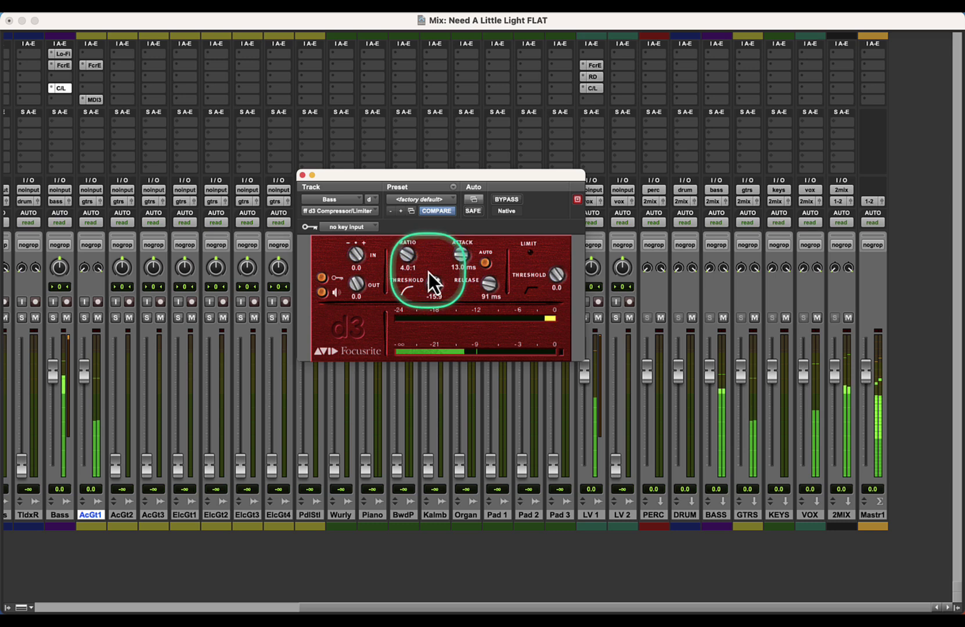
{"action": "left_click_drag", "start_coordinate": [429, 273], "coordinate": [460, 271]}
{"action": "left_click", "coordinate": [460, 271]}
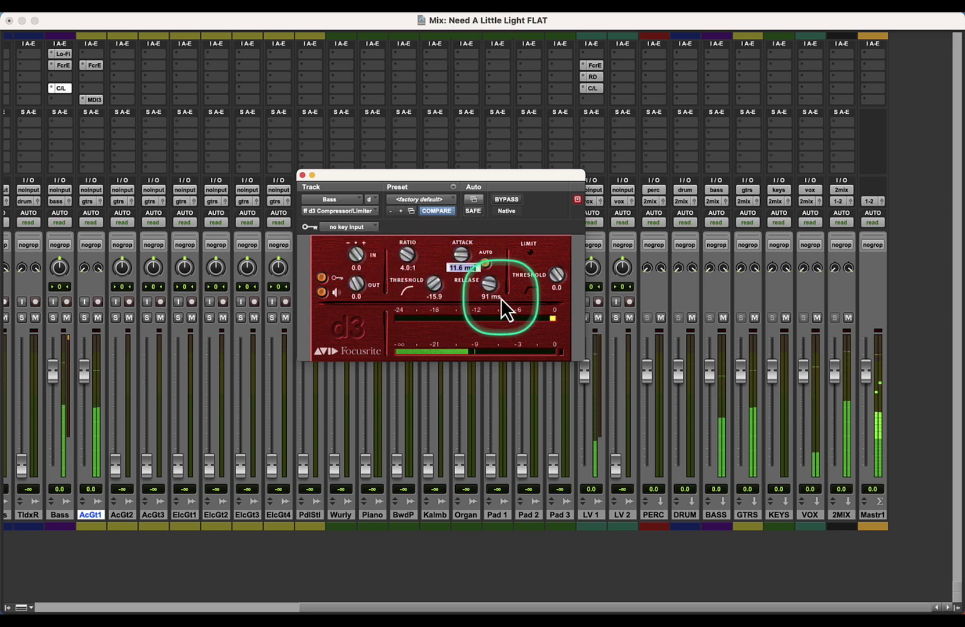
{"action": "type", "text": "9.1"}
{"action": "key", "text": "Return"}
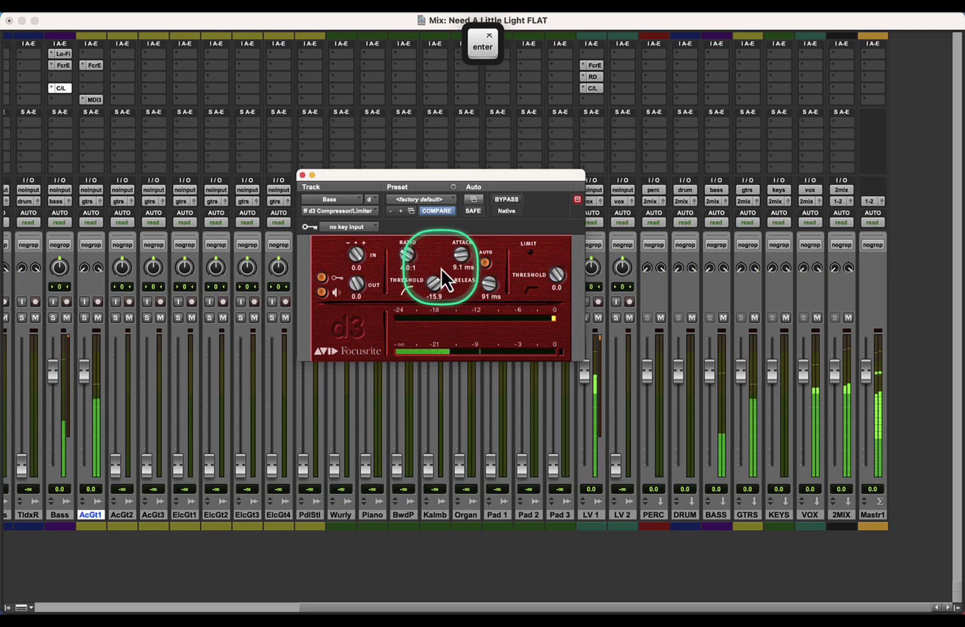
Step: Set the Bass compressor's threshold to -15 dB and ratio to 3:1 with automatic release on, and close the plug-in
{"action": "left_click", "coordinate": [485, 265]}
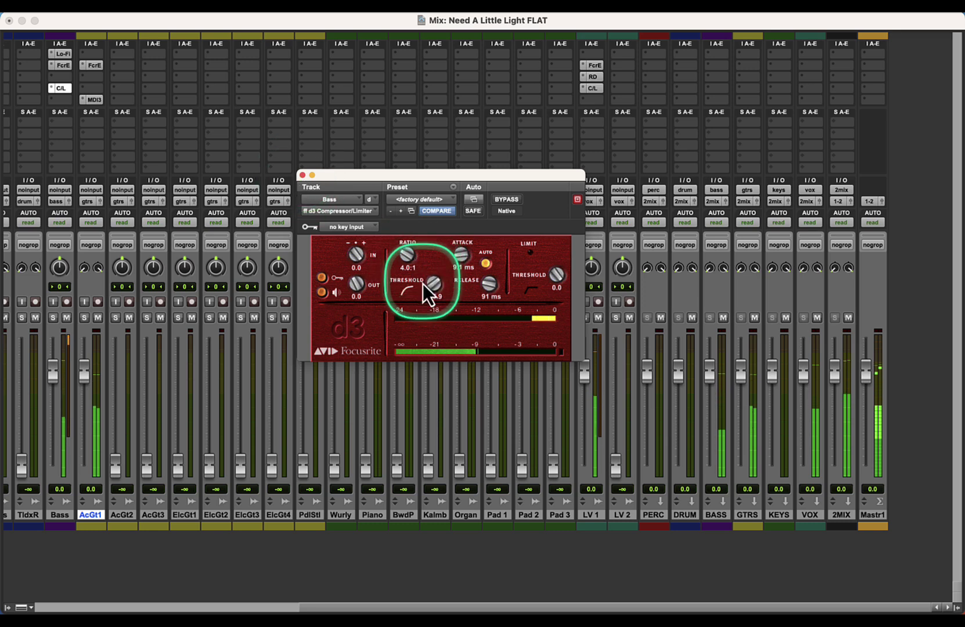
{"action": "left_click", "coordinate": [434, 297]}
{"action": "type", "text": "-15"}
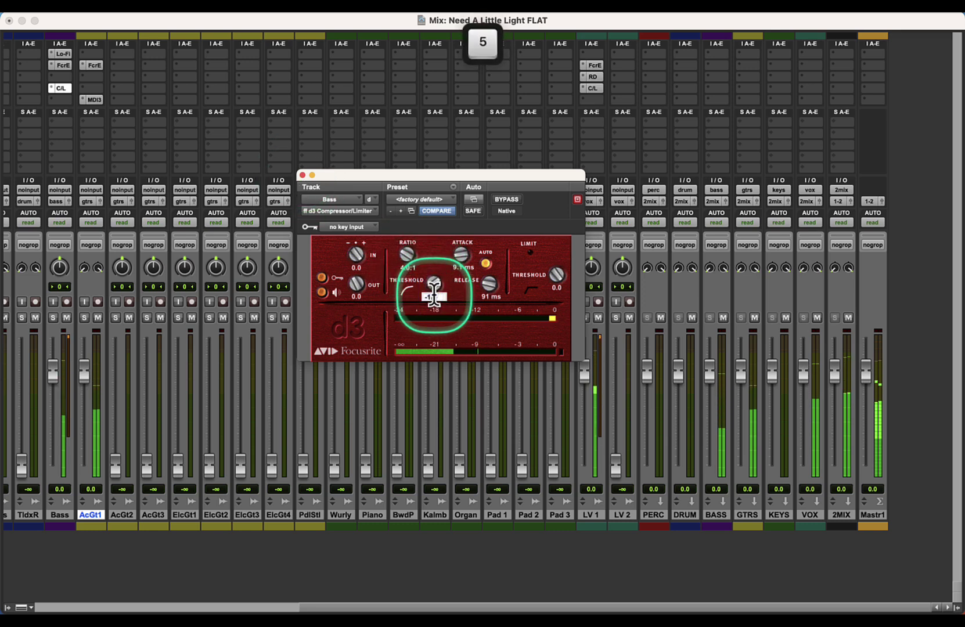
{"action": "key", "text": "Return"}
{"action": "left_click", "coordinate": [406, 268]}
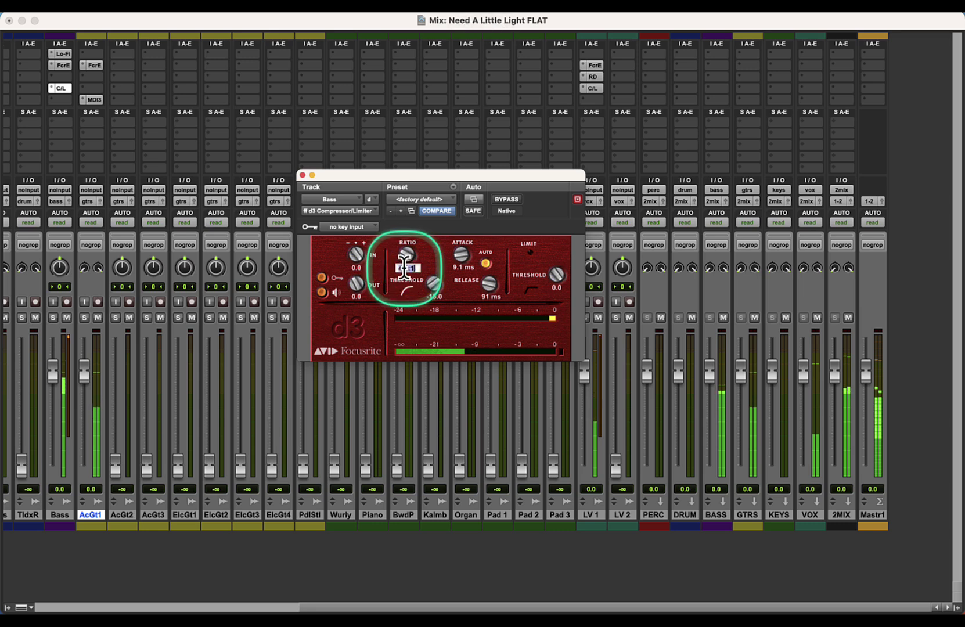
{"action": "type", "text": "3"}
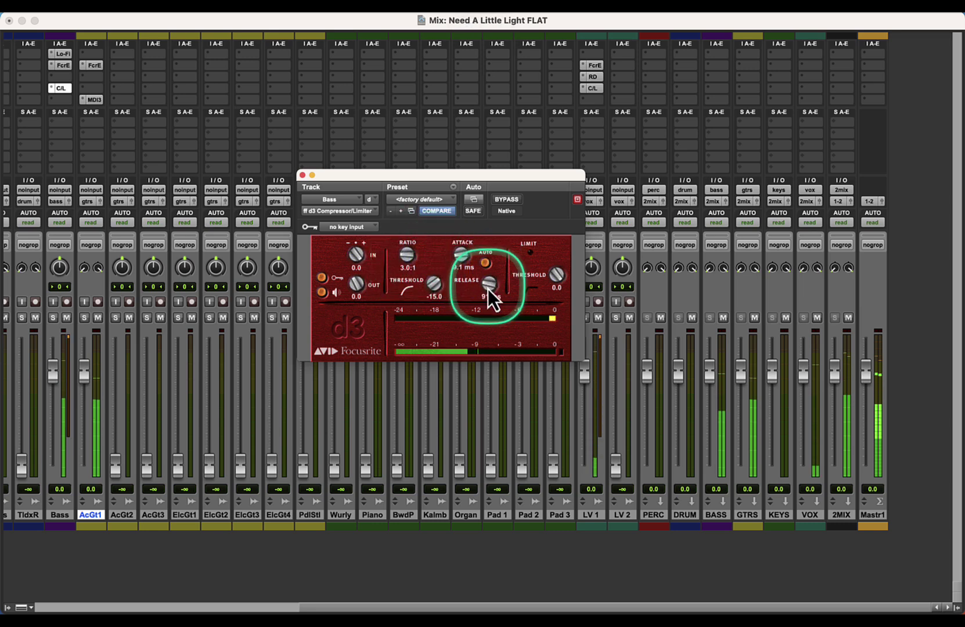
{"action": "left_click", "coordinate": [484, 264]}
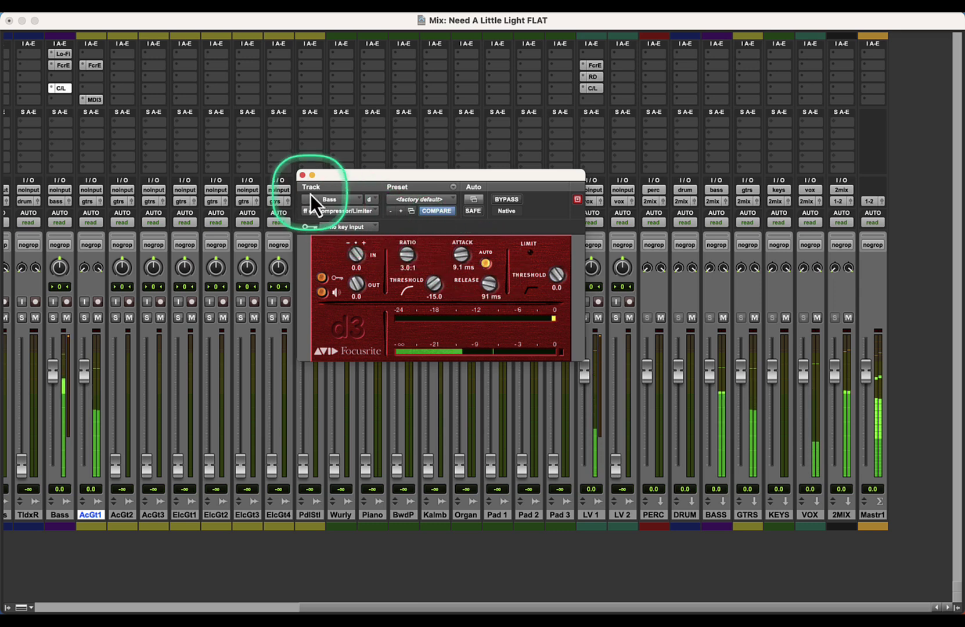
{"action": "left_click", "coordinate": [303, 175]}
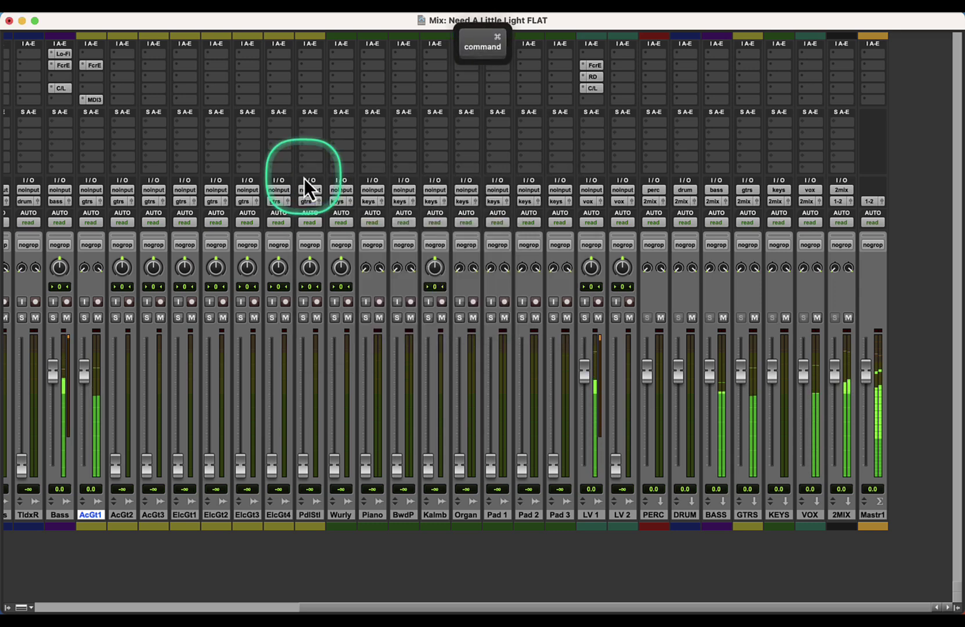
Step: Bring the Piano track's fader up to 0.0 dB and insert the ff d2 6-Band EQ in its slot b
{"action": "left_click", "coordinate": [365, 465], "text": "alt"}
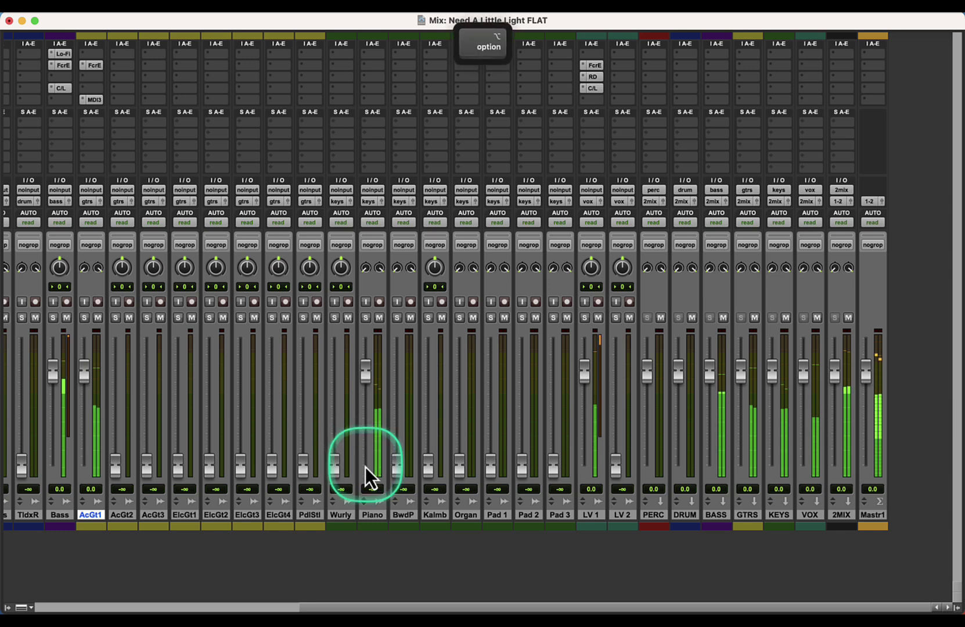
{"action": "left_click", "coordinate": [366, 68]}
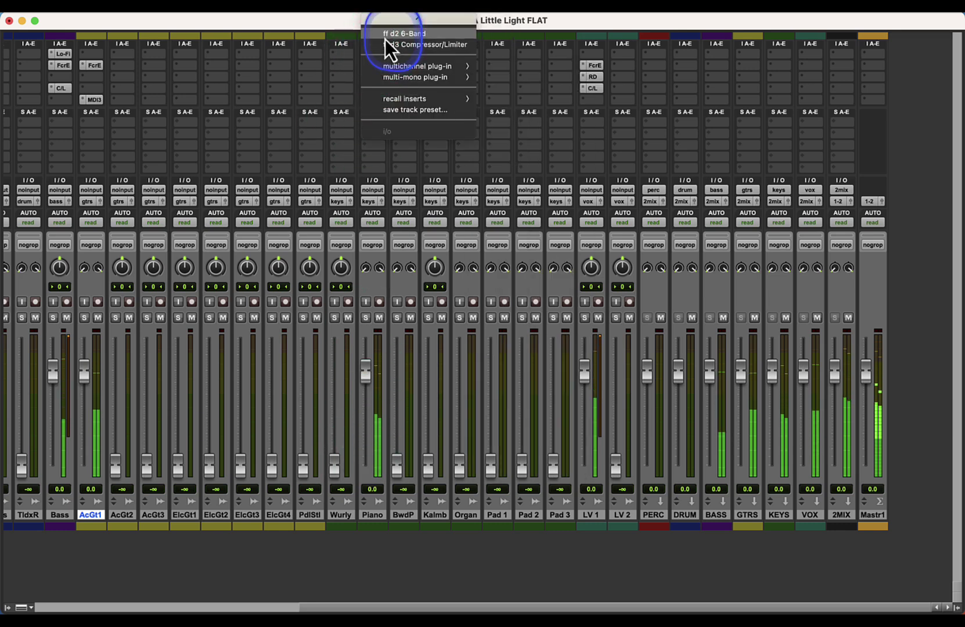
{"action": "left_click", "coordinate": [386, 39]}
Step: Cut the Piano EQ by 1.4 dB at 1.2 kHz, boost it 0.5 dB at 5.9 kHz, and close the EQ
{"action": "mouse_move", "coordinate": [431, 270]}
{"action": "left_mouse_down"}
{"action": "mouse_move", "coordinate": [443, 237]}
{"action": "mouse_move", "coordinate": [456, 241]}
{"action": "mouse_move", "coordinate": [419, 271]}
{"action": "left_mouse_up"}
{"action": "left_click", "coordinate": [429, 262], "text": "alt"}
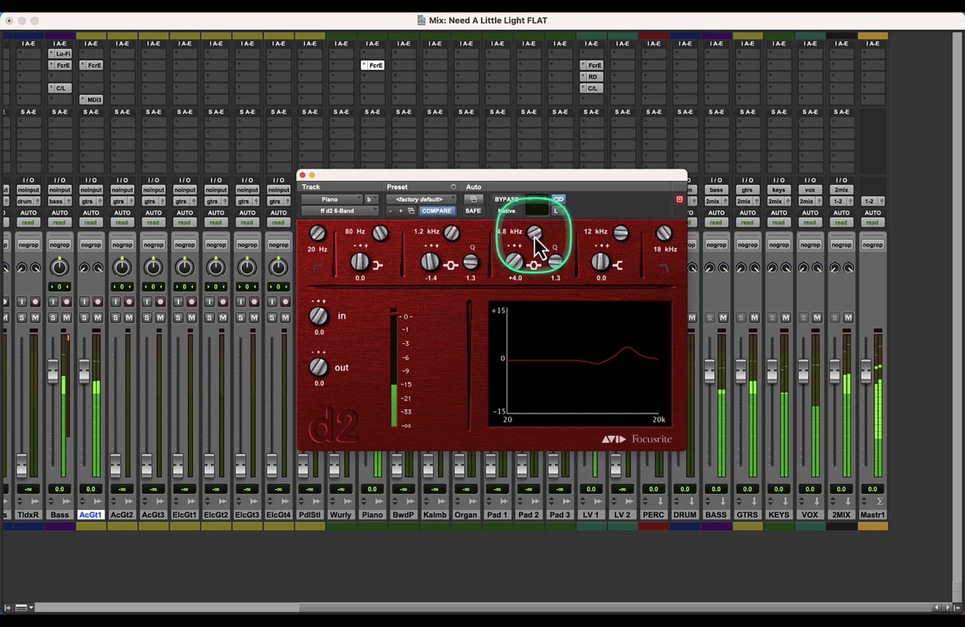
{"action": "left_click_drag", "start_coordinate": [534, 237], "coordinate": [522, 257]}
{"action": "left_click", "coordinate": [301, 184]}
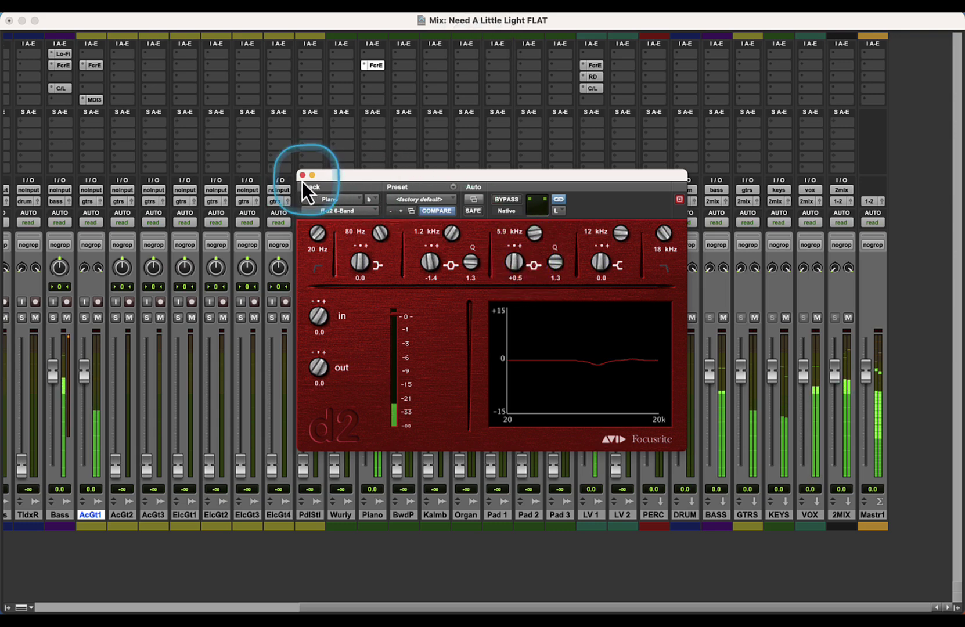
{"action": "left_click", "coordinate": [302, 175]}
Step: Split the Piano clip at the out ch marker at bar 74 and lower its clip gain to -2.1 dB from there
{"action": "key", "text": "super+equal"}
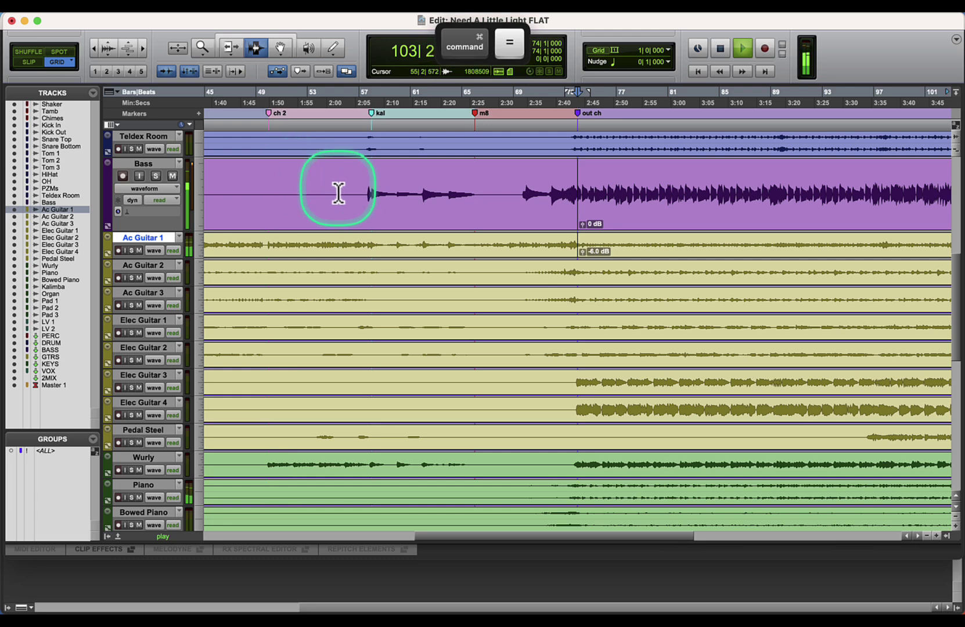
{"action": "scroll", "coordinate": [493, 351], "scroll_direction": "down", "scroll_amount": 5}
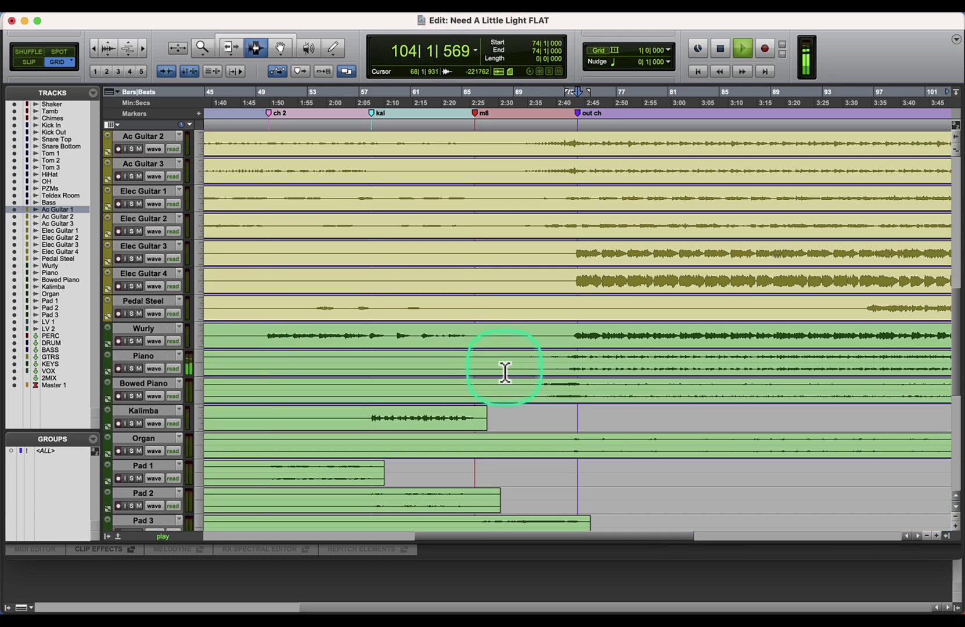
{"action": "left_click", "coordinate": [578, 367]}
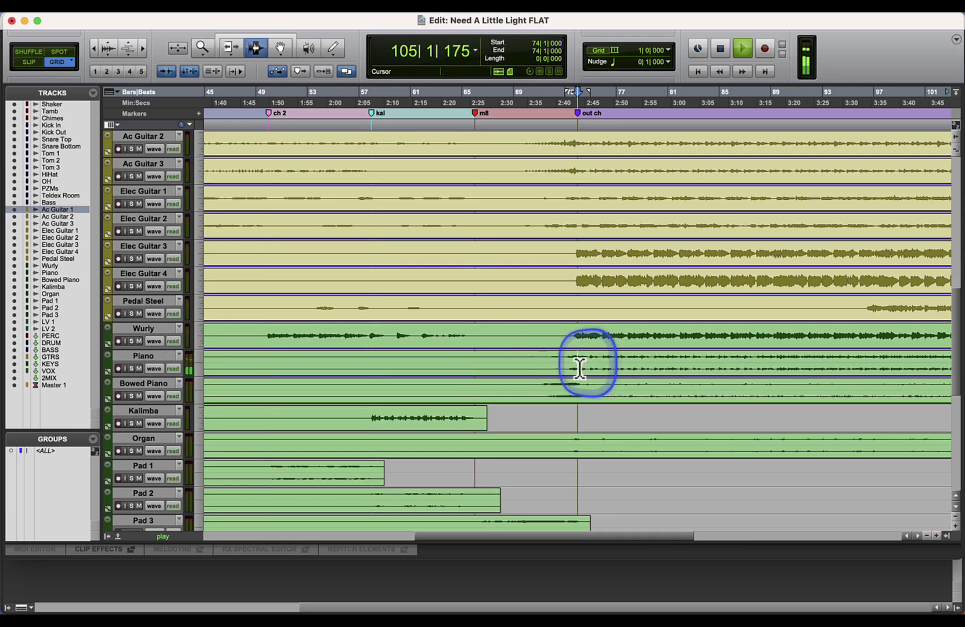
{"action": "key", "text": "super+e"}
{"action": "key", "text": "space"}
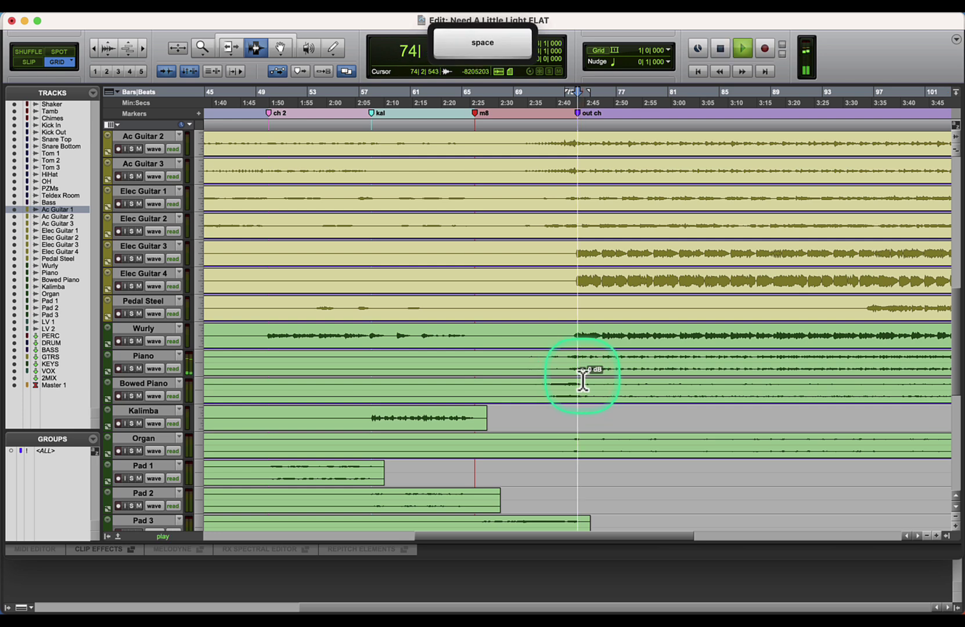
{"action": "left_click_drag", "start_coordinate": [583, 375], "coordinate": [588, 398]}
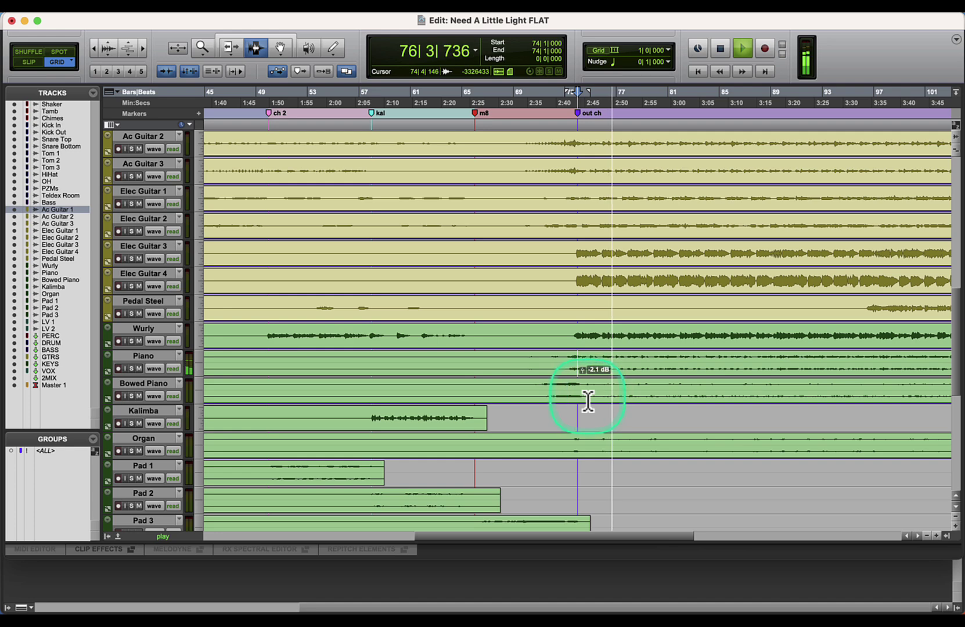
Step: Split the Ac Guitar 2 and Ac Guitar 3 clips at the out ch marker and return to the mixer
{"action": "scroll", "coordinate": [588, 398], "scroll_direction": "up", "scroll_amount": 5}
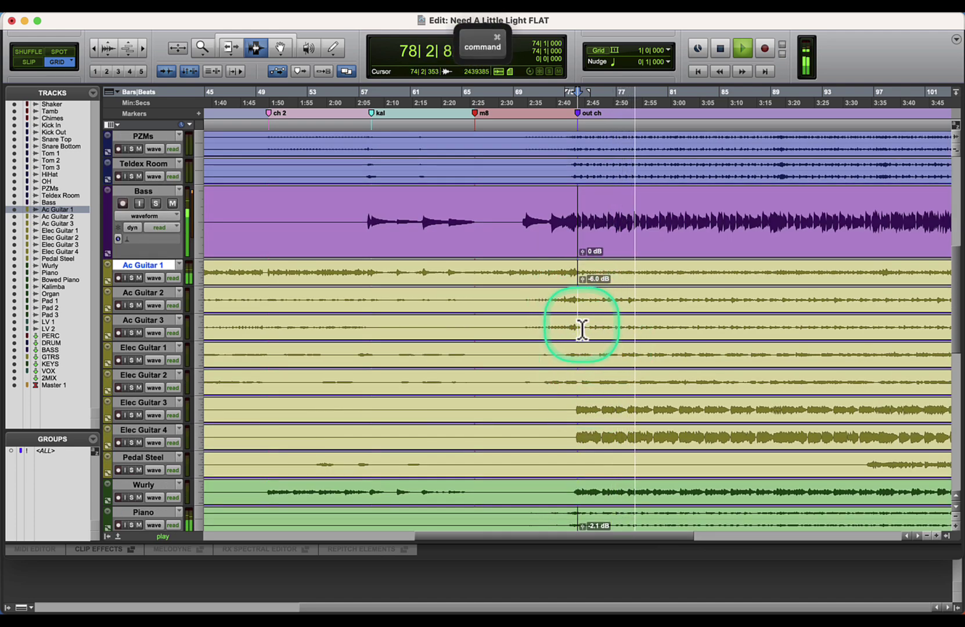
{"action": "key", "text": "super+e"}
{"action": "key", "text": "super+equal"}
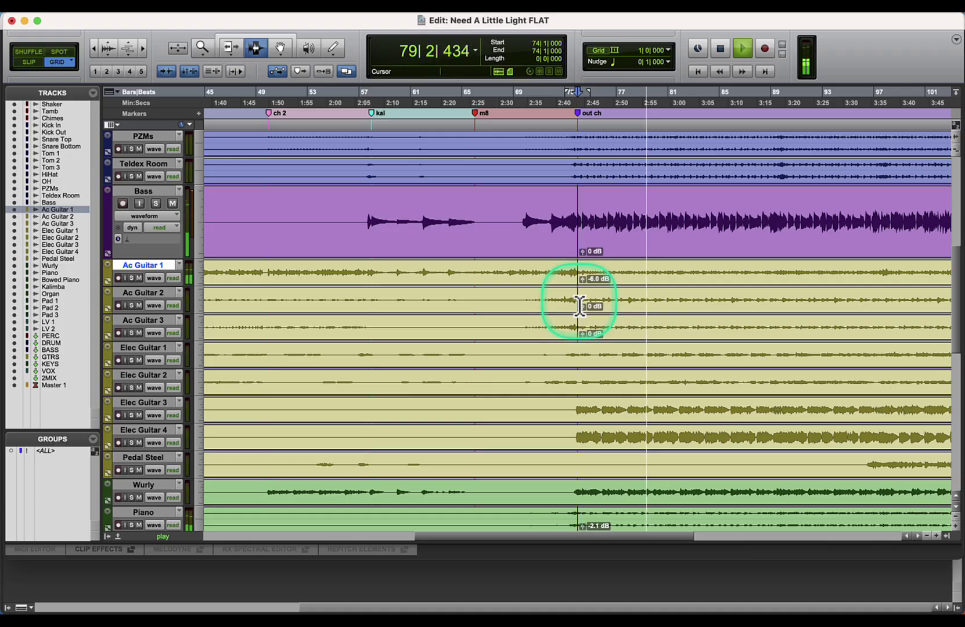
Step: Bring the Ac Guitar 2 fader up to 0.0 dB, check it briefly in solo, and pan it 99 left
{"action": "left_click", "coordinate": [122, 458], "text": "alt"}
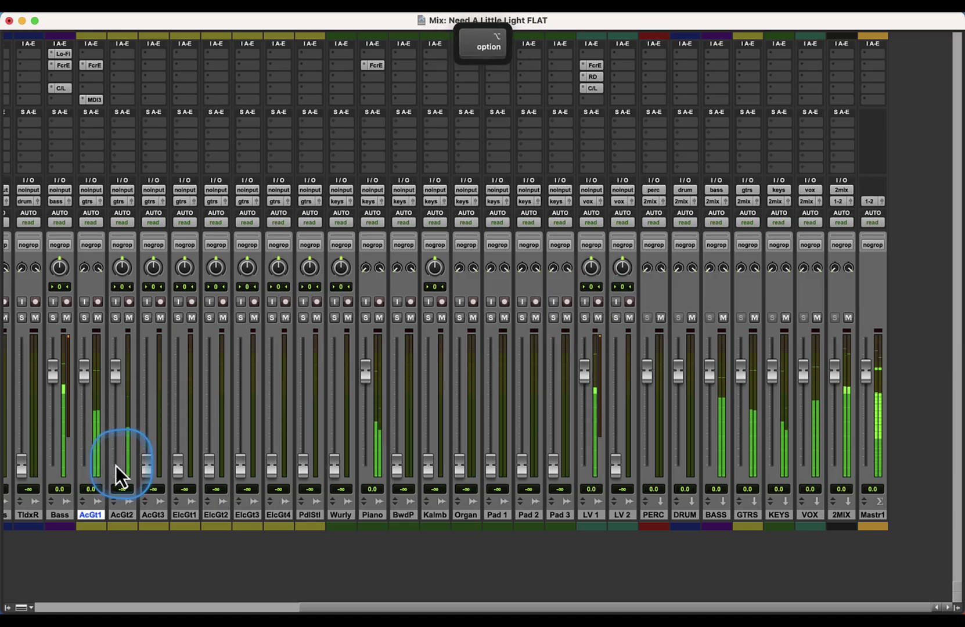
{"action": "left_click", "coordinate": [116, 319]}
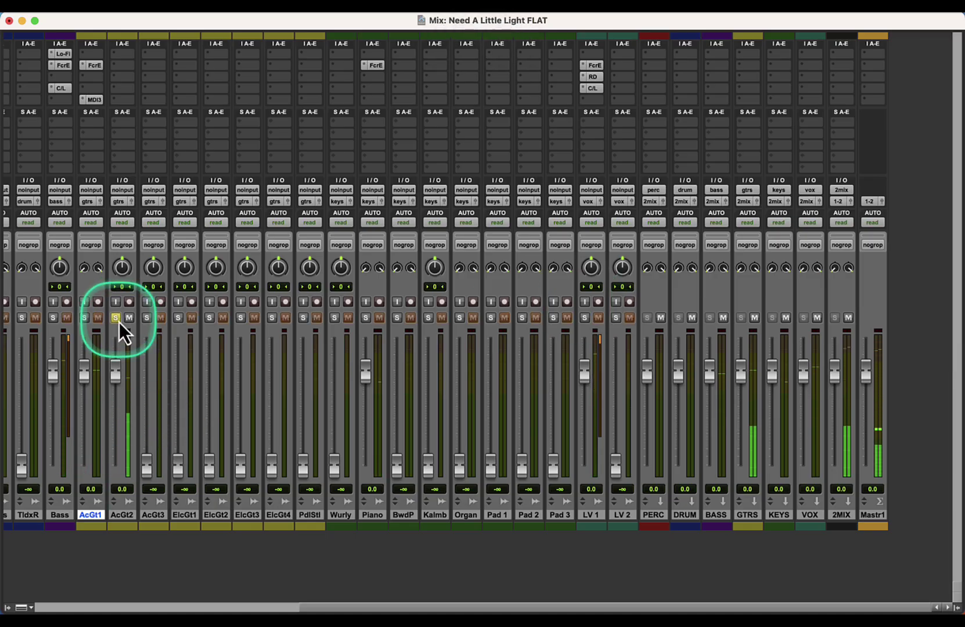
{"action": "left_click", "coordinate": [116, 318]}
{"action": "left_click_drag", "start_coordinate": [116, 279], "coordinate": [61, 385]}
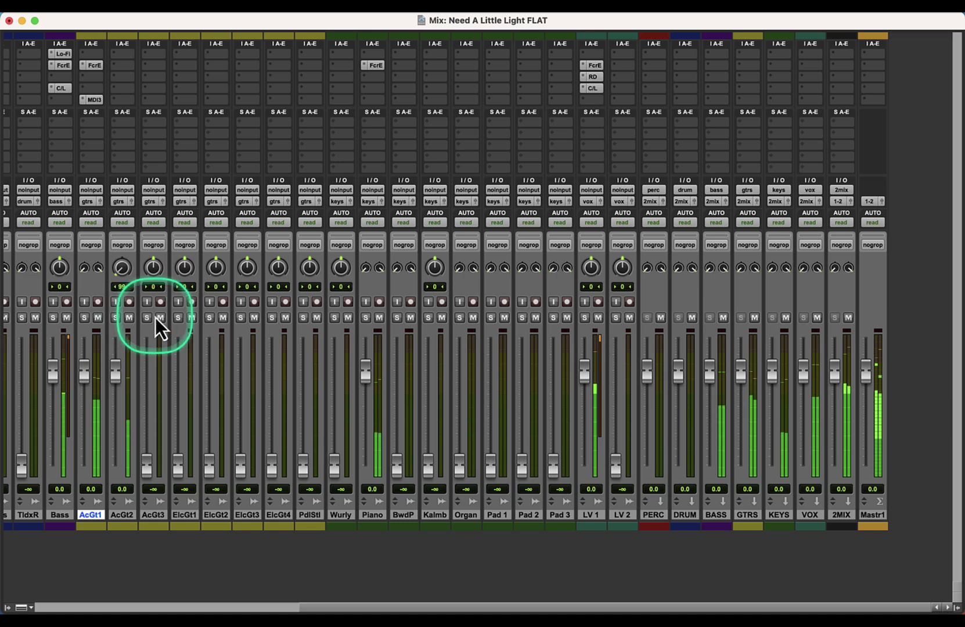
Step: Bring the Ac Guitar 3 fader up to 0.0 dB, pan it 100 right, and check both guitars in solo
{"action": "left_click", "coordinate": [147, 464], "text": "alt"}
{"action": "left_click_drag", "start_coordinate": [151, 278], "coordinate": [178, 147]}
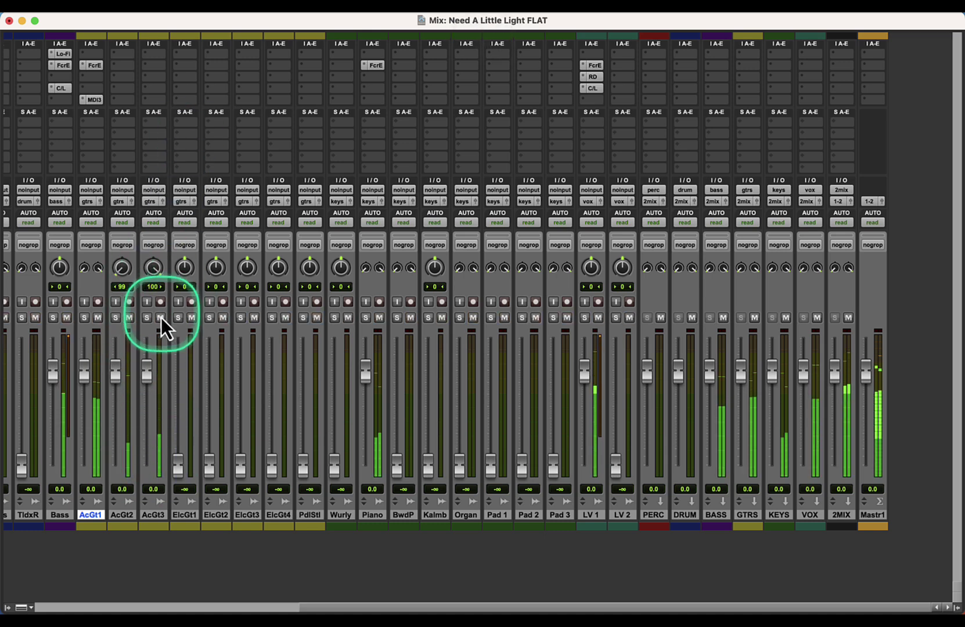
{"action": "left_click", "coordinate": [146, 318]}
{"action": "left_click", "coordinate": [116, 318]}
{"action": "left_click", "coordinate": [119, 320], "text": "alt"}
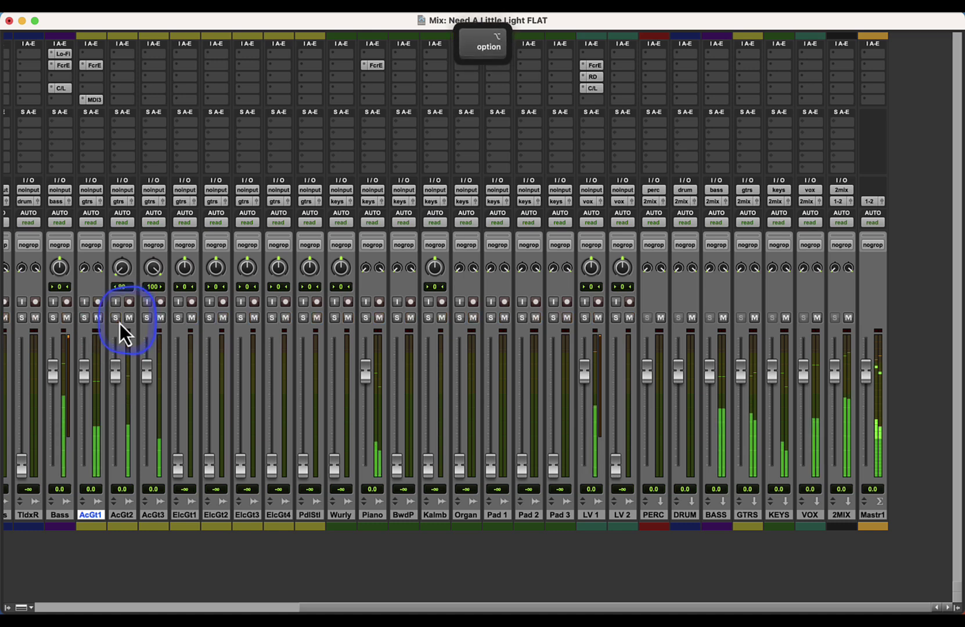
Step: Insert the ff d2 6-Band EQ in Ac Guitar 2's slot b, boost 10 kHz by 6.0 dB, and copy it to Ac Guitar 3
{"action": "left_click", "coordinate": [114, 66]}
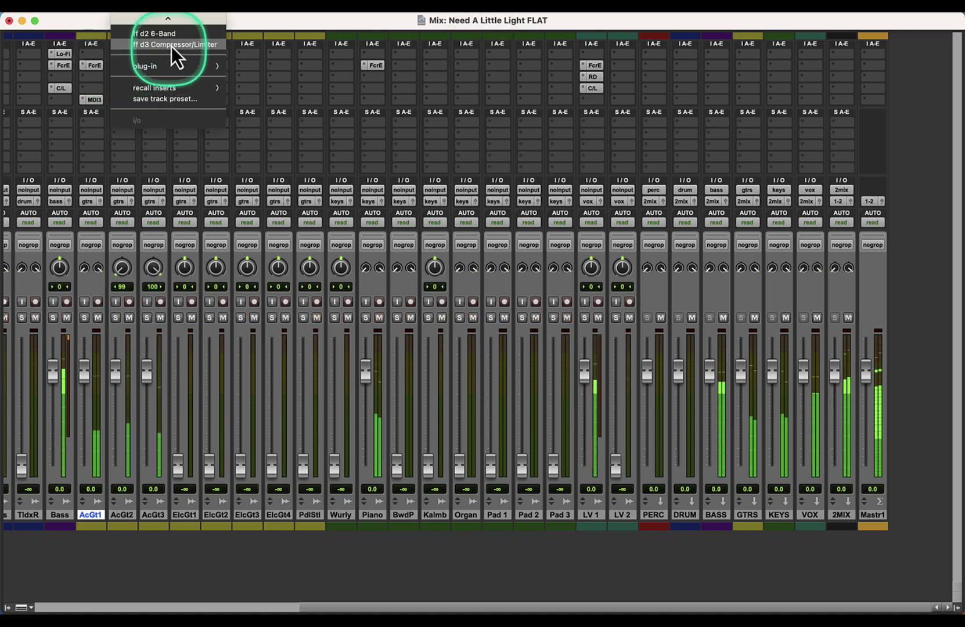
{"action": "left_click", "coordinate": [177, 34]}
{"action": "mouse_move", "coordinate": [522, 262]}
{"action": "left_mouse_down"}
{"action": "mouse_move", "coordinate": [556, 216]}
{"action": "mouse_move", "coordinate": [521, 266]}
{"action": "left_mouse_up"}
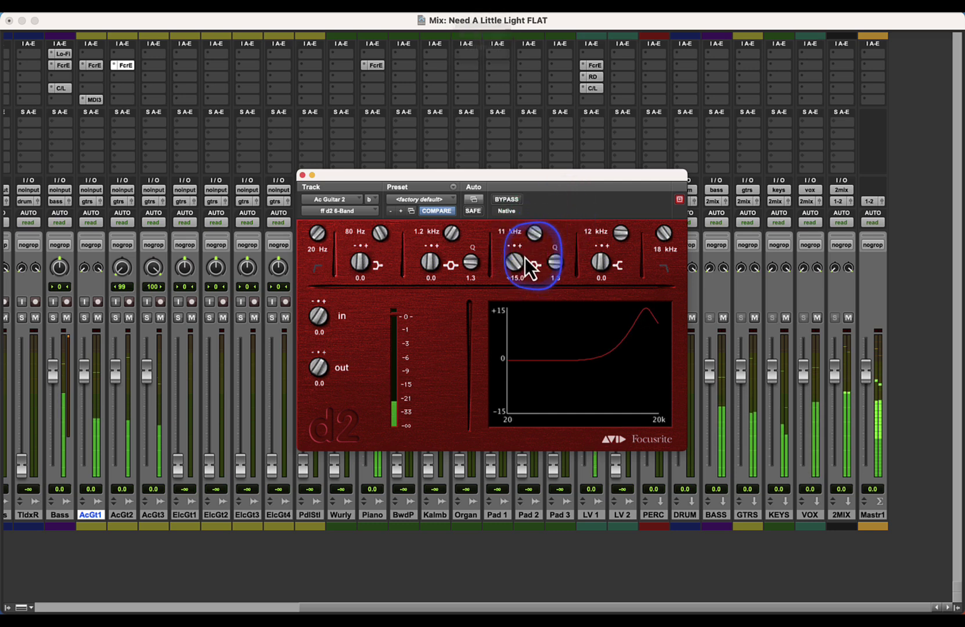
{"action": "left_click", "coordinate": [511, 263], "text": "super"}
{"action": "left_click_drag", "start_coordinate": [510, 263], "coordinate": [533, 215]}
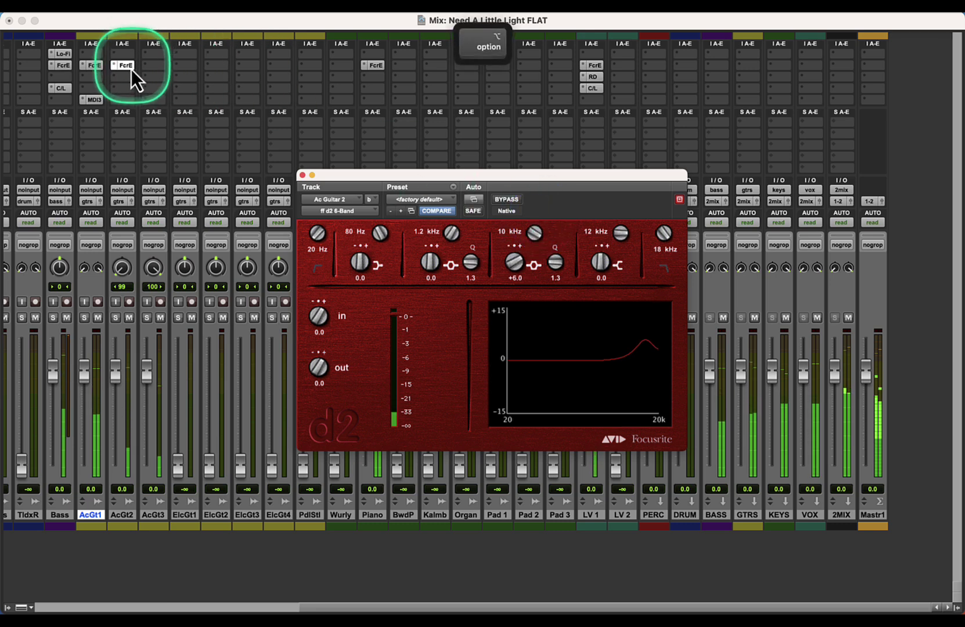
{"action": "left_click", "coordinate": [148, 68]}
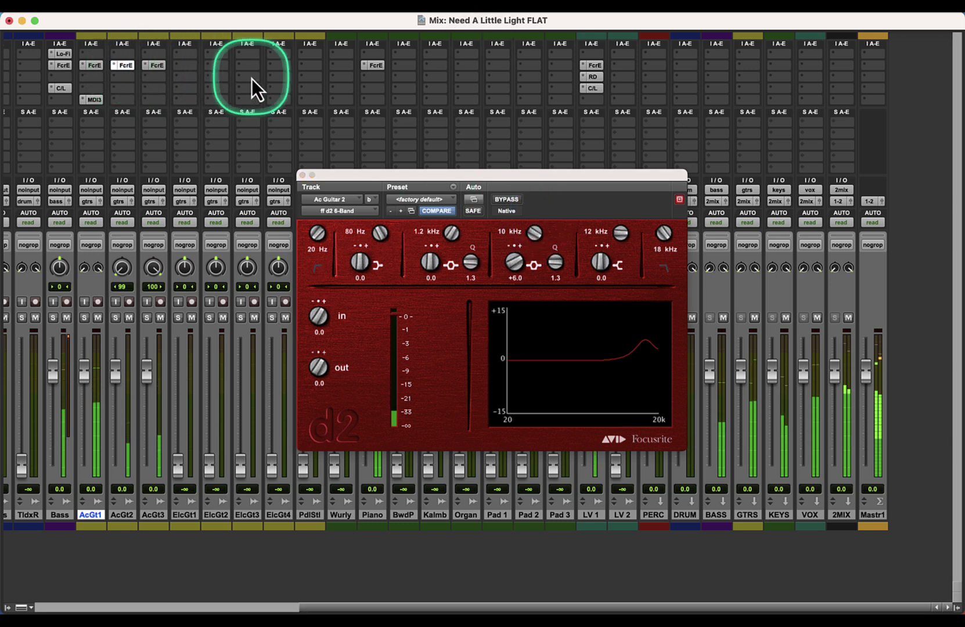
Step: Enable the high-pass filter in the Ac Guitar 2 EQ and set its frequency to 120 Hz
{"action": "left_click", "coordinate": [317, 268]}
{"action": "left_click", "coordinate": [319, 250]}
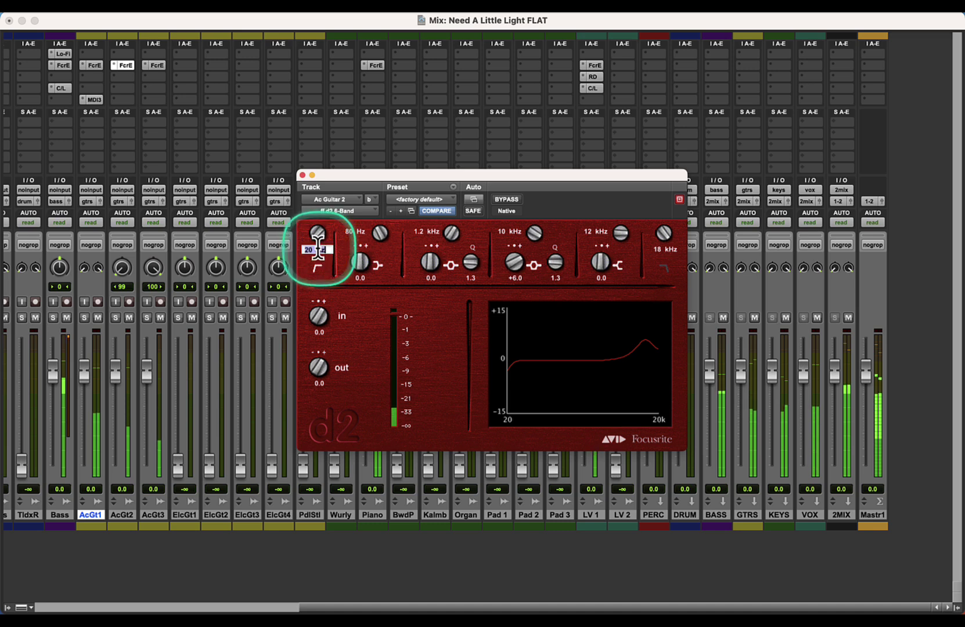
{"action": "type", "text": "120"}
{"action": "key", "text": "Return"}
{"action": "left_click", "coordinate": [223, 75]}
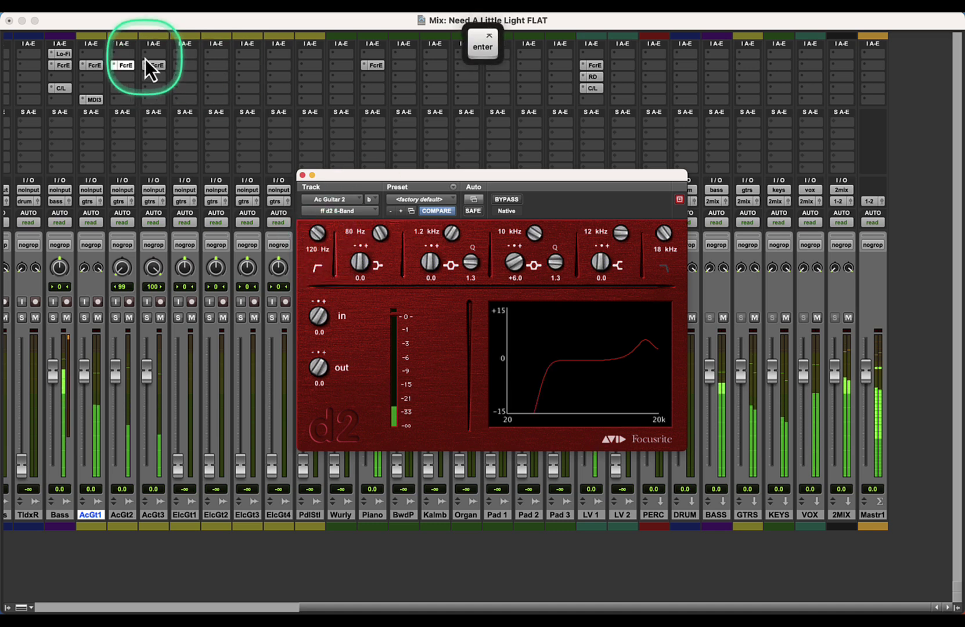
Step: Copy the updated Ac Guitar 2 EQ to Ac Guitar 3, leaving only one in slot b, then check its settings and close it
{"action": "left_click_drag", "start_coordinate": [152, 65], "coordinate": [153, 75]}
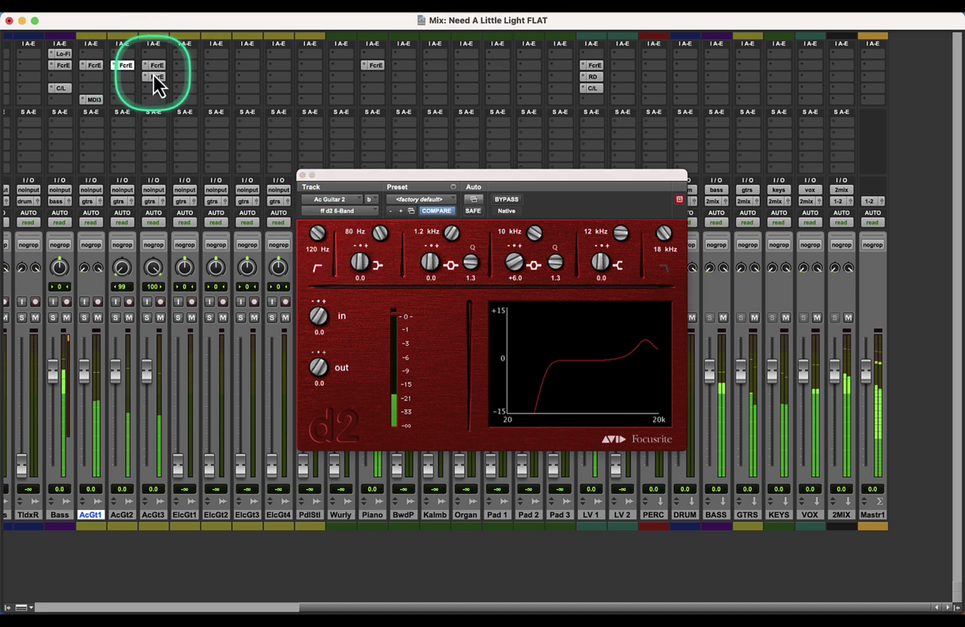
{"action": "left_click", "coordinate": [145, 75]}
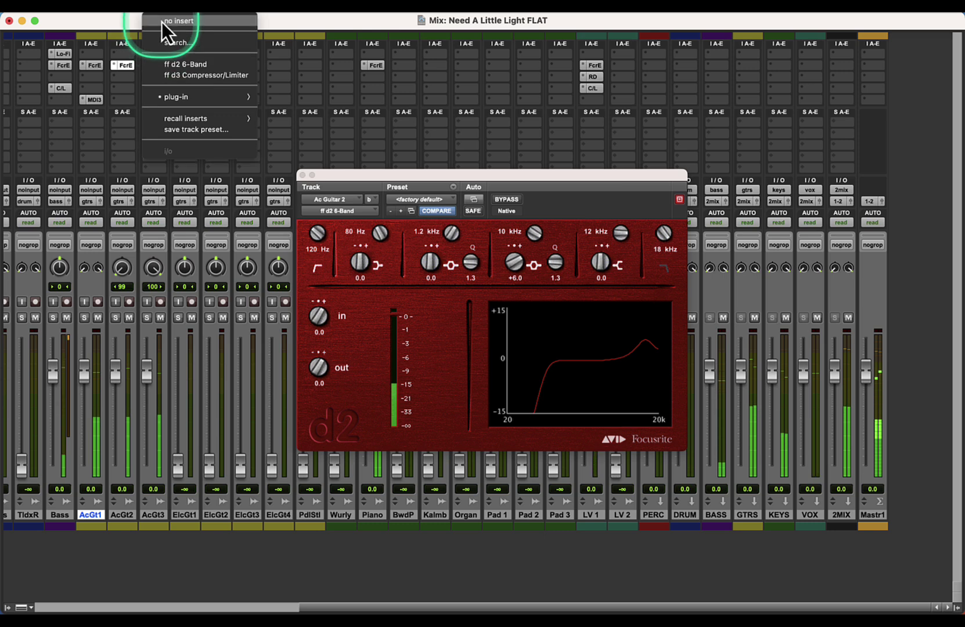
{"action": "key", "text": "Escape"}
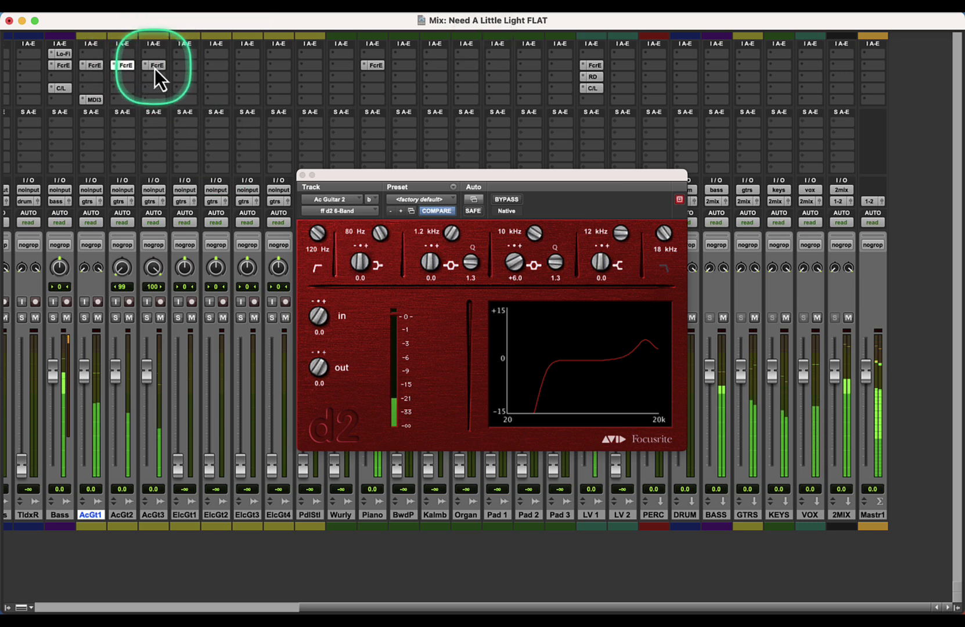
{"action": "left_click", "coordinate": [154, 69]}
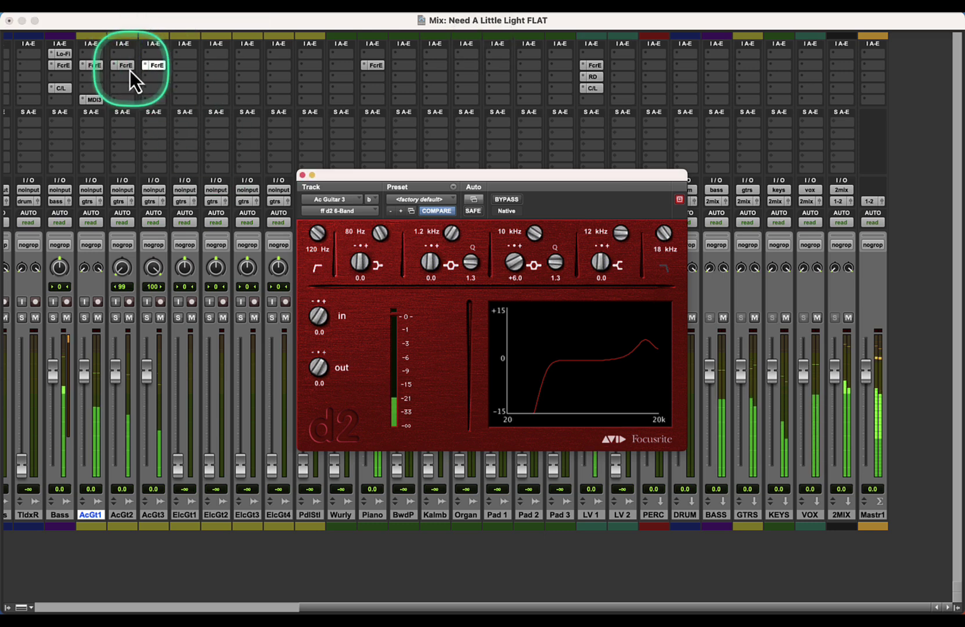
{"action": "left_click", "coordinate": [301, 175]}
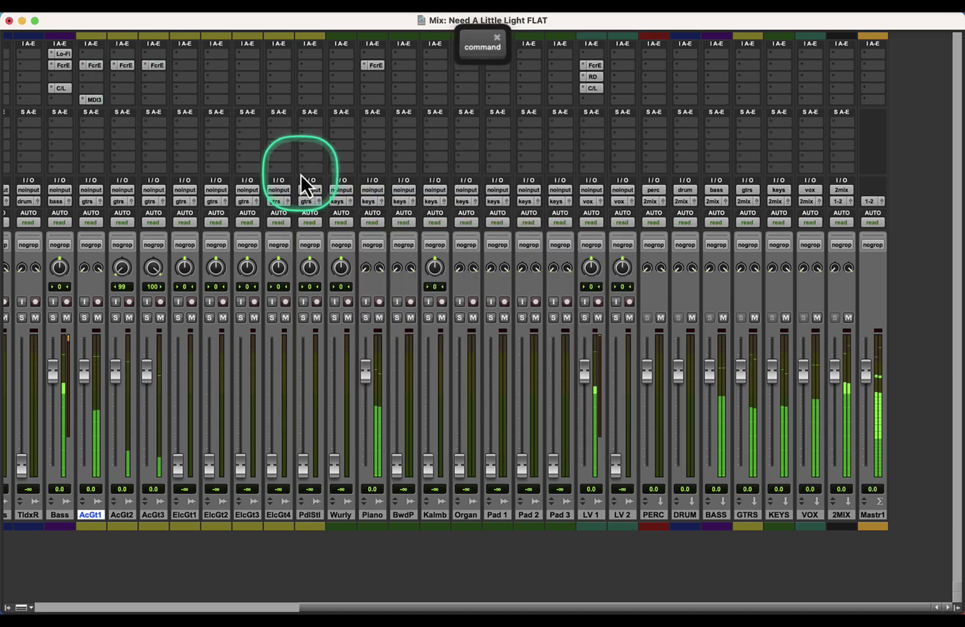
Step: Lower the clip gain after the out ch marker to -2.0 dB on Ac Guitar 2 and -2.2 dB on Ac Guitar 3
{"action": "key", "text": "super+equal"}
{"action": "left_click_drag", "start_coordinate": [582, 317], "coordinate": [582, 365]}
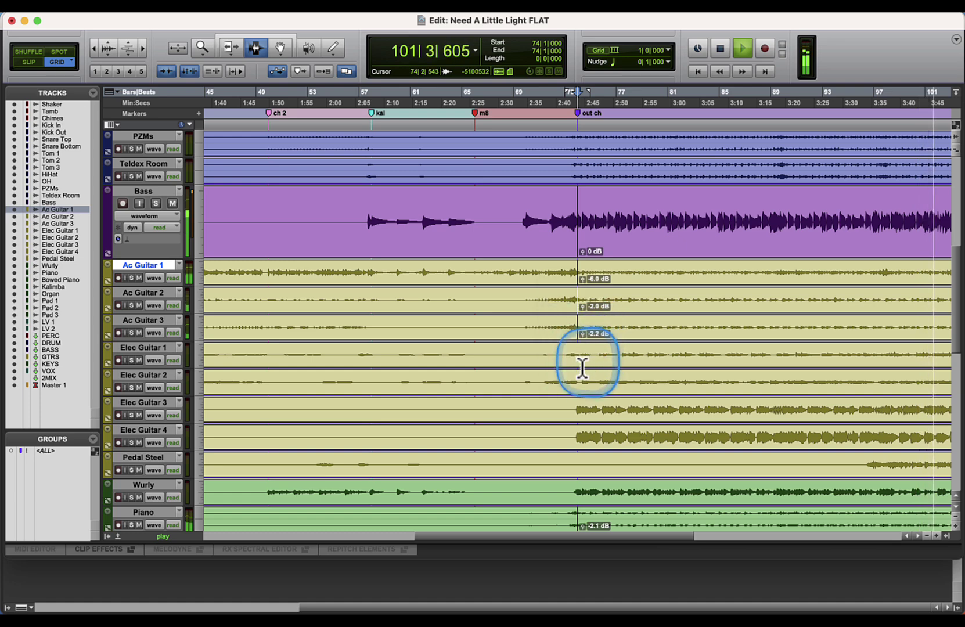
{"action": "scroll", "coordinate": [581, 365], "scroll_direction": "down", "scroll_amount": 5}
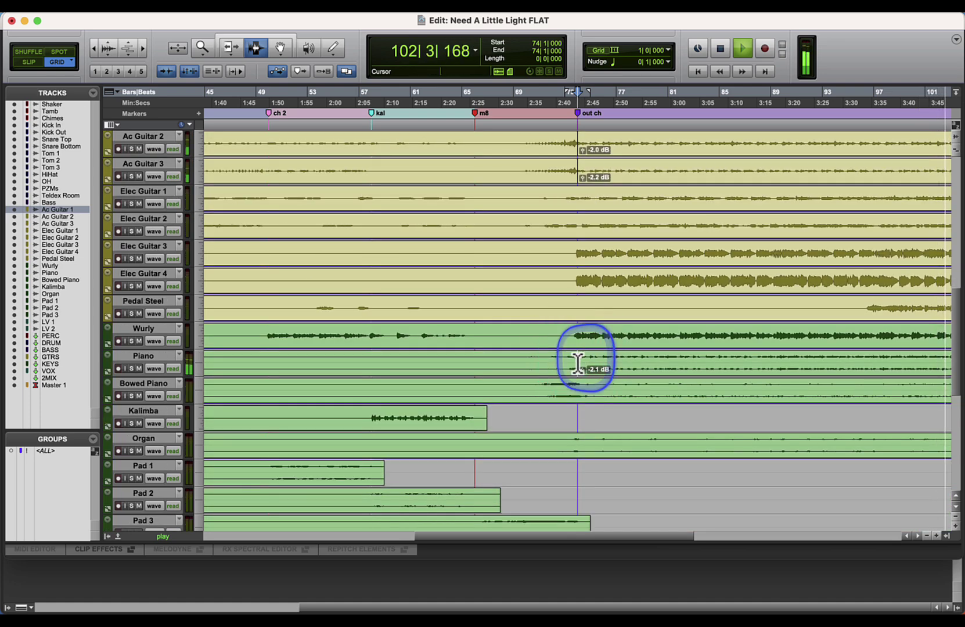
Step: Reset the Piano EQ to its factory default and boost it 3.6 dB at 294 Hz and 3.5 dB at 9.7 kHz
{"action": "key", "text": "super+equal"}
{"action": "key", "text": "space"}
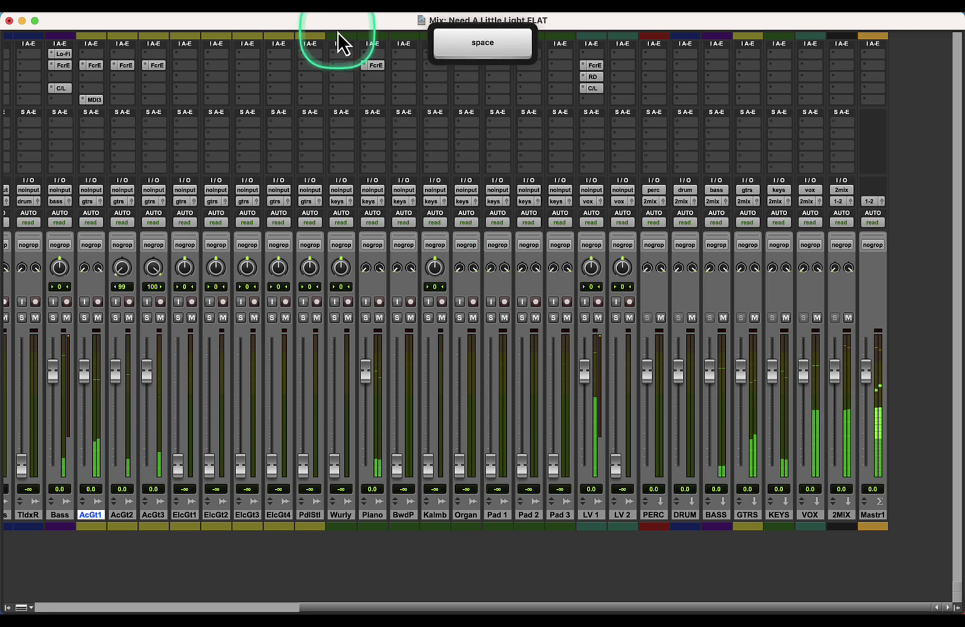
{"action": "left_click", "coordinate": [373, 66]}
{"action": "left_click", "coordinate": [426, 172]}
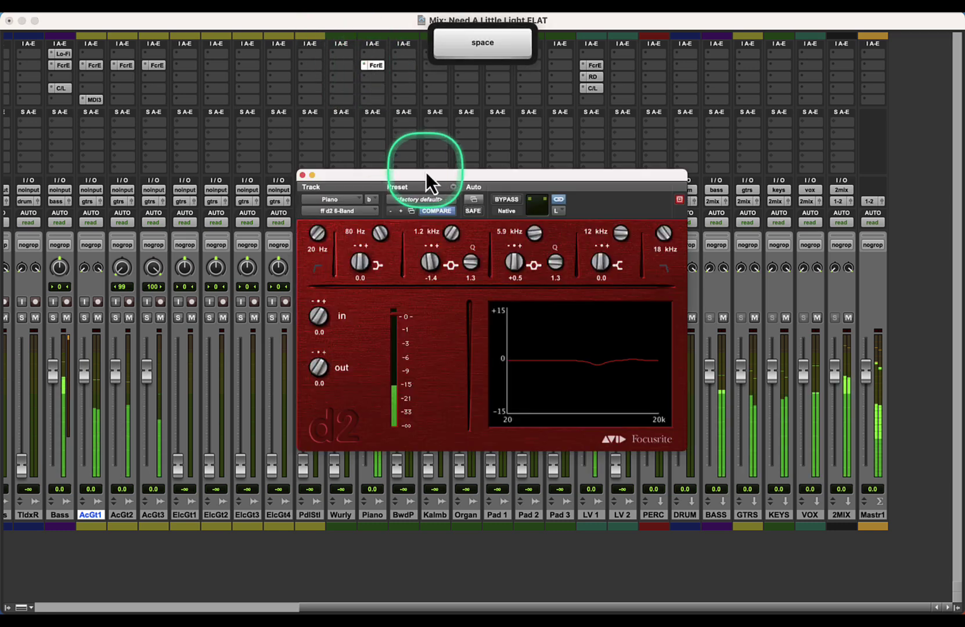
{"action": "left_click", "coordinate": [438, 213]}
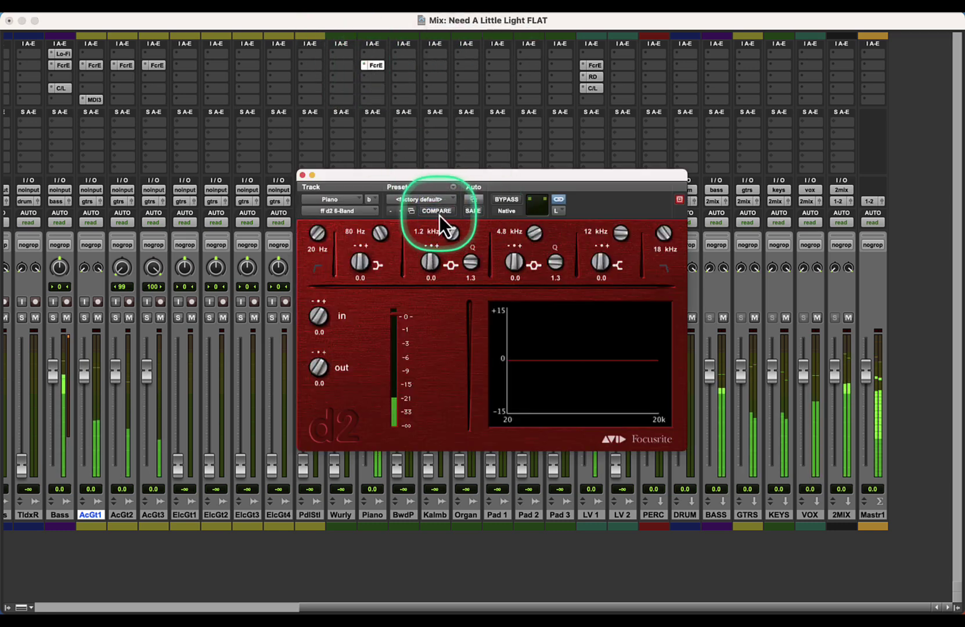
{"action": "left_click_drag", "start_coordinate": [425, 269], "coordinate": [535, 238]}
{"action": "left_click_drag", "start_coordinate": [540, 226], "coordinate": [487, 324]}
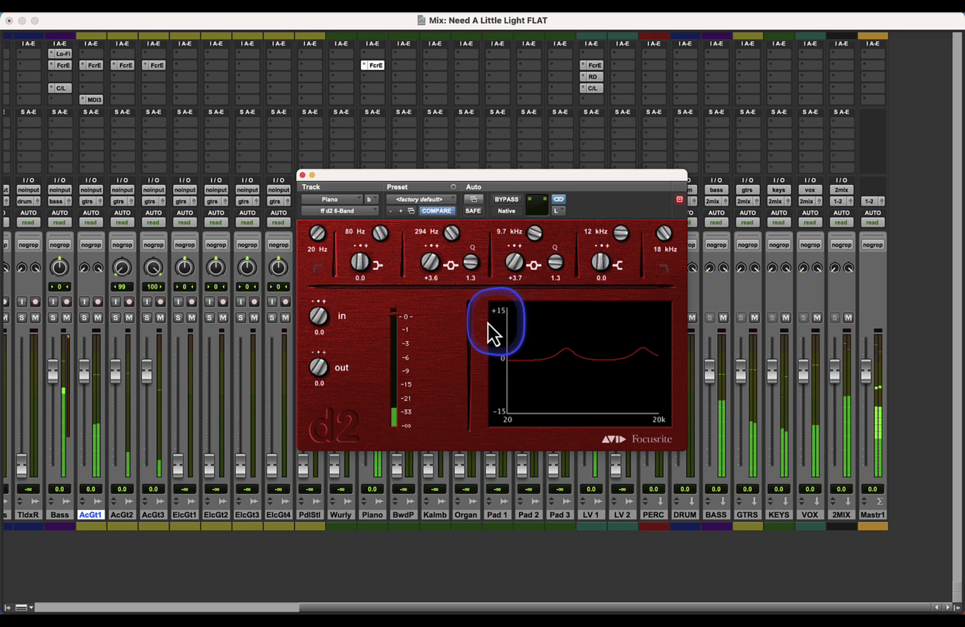
Step: Lower the Piano clip gain after the out ch marker to -3.1 dB and close the Piano EQ
{"action": "key", "text": "super+equal"}
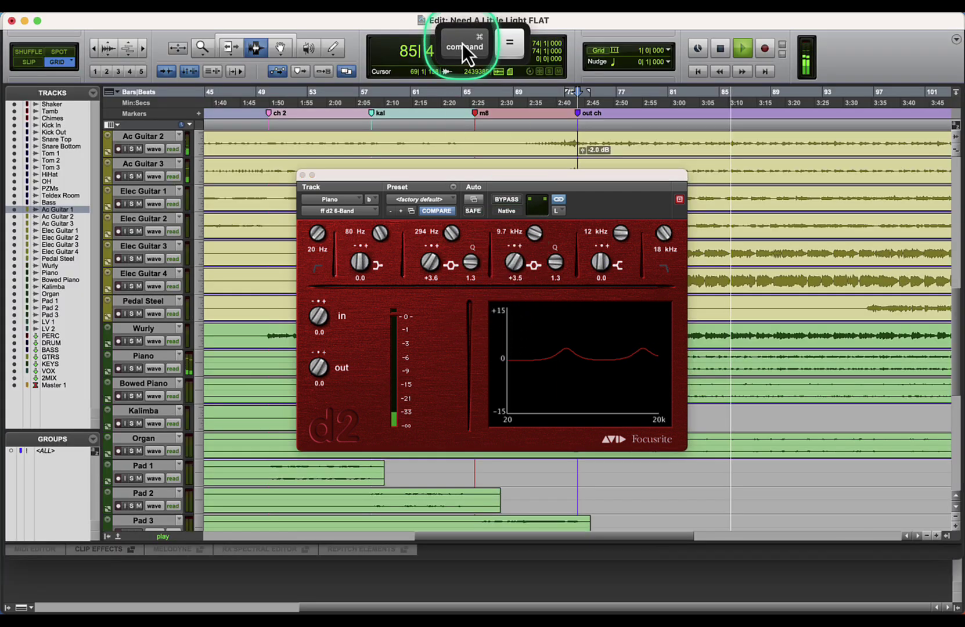
{"action": "left_click_drag", "start_coordinate": [416, 175], "coordinate": [328, 55]}
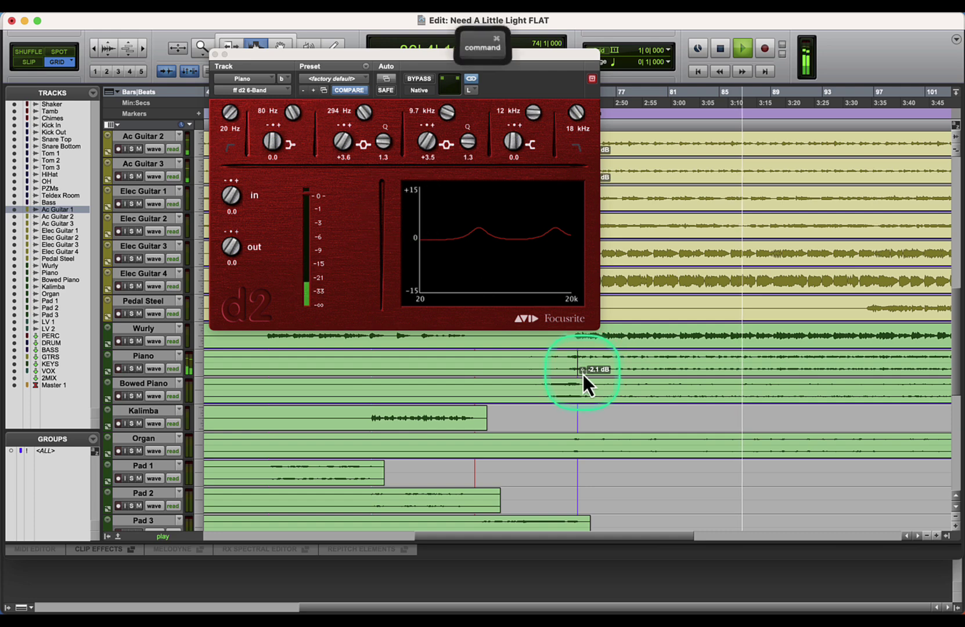
{"action": "left_click_drag", "start_coordinate": [583, 376], "coordinate": [585, 389]}
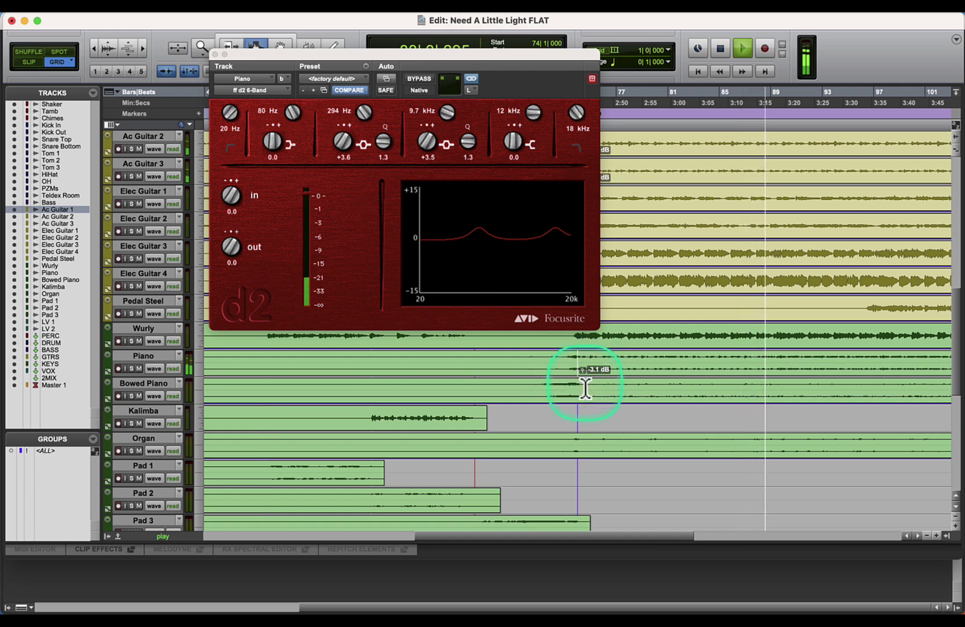
{"action": "key", "text": "super+equal"}
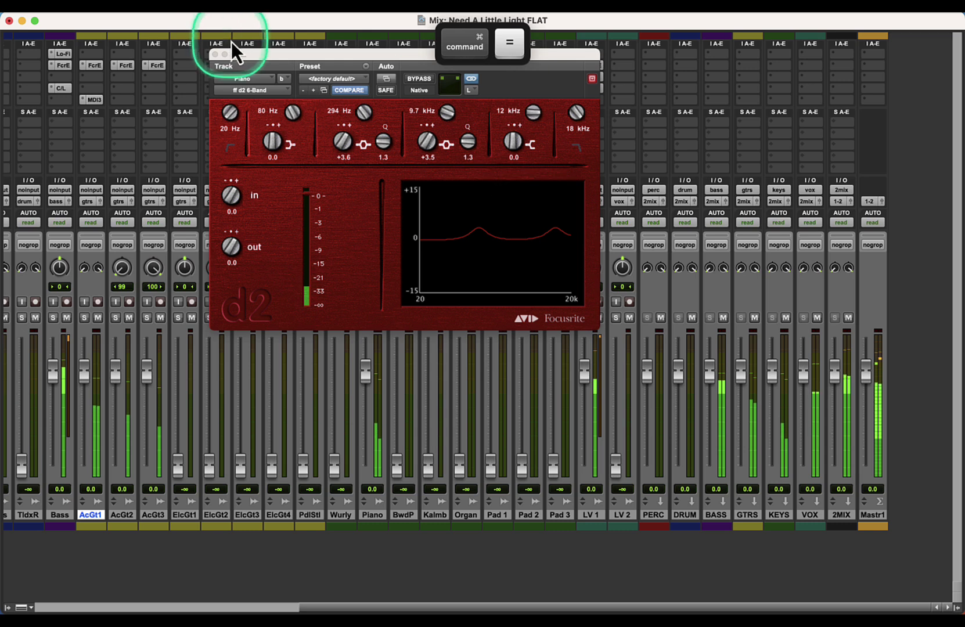
{"action": "left_click", "coordinate": [214, 55]}
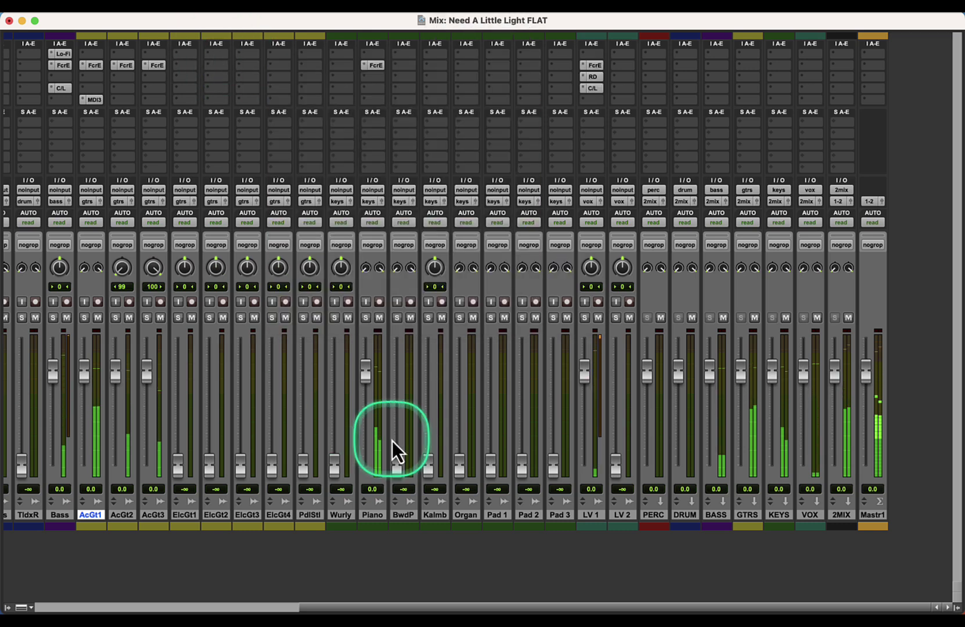
Step: Bring the Wurly fader up to 0.0 and pan the track 30 to the left
{"action": "left_click", "coordinate": [336, 464], "text": "alt"}
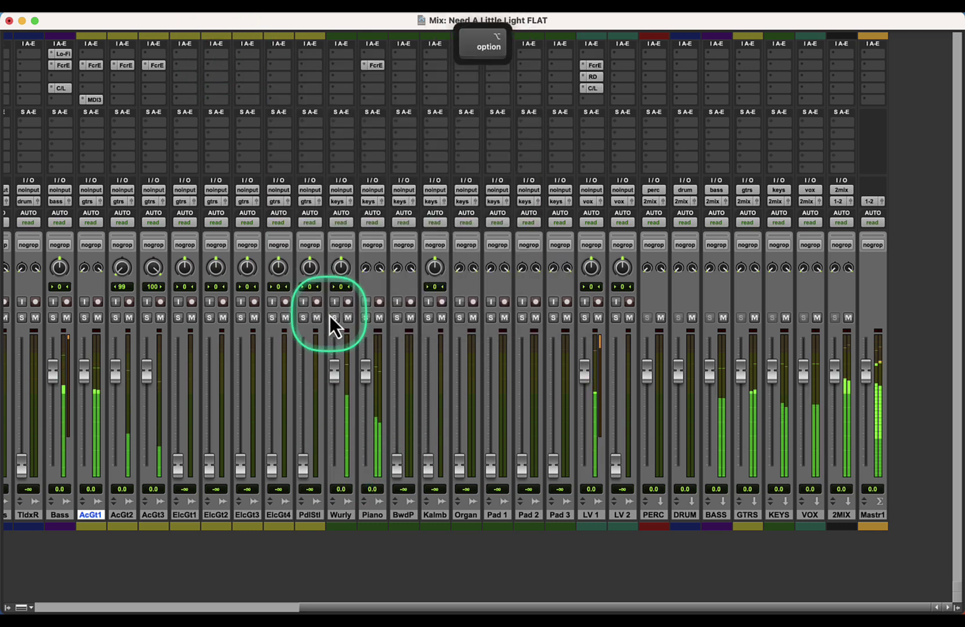
{"action": "left_click_drag", "start_coordinate": [337, 271], "coordinate": [314, 321]}
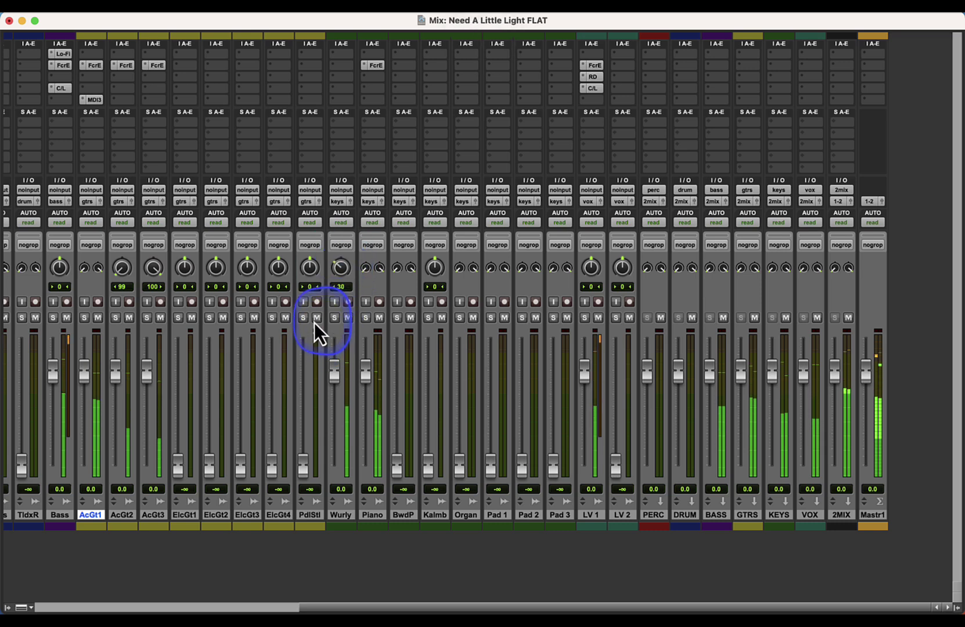
Step: Insert the d2 6-Band EQ in slot b of the Wurly track and boost it 2.0 dB at 1.3 kHz
{"action": "left_click", "coordinate": [335, 65]}
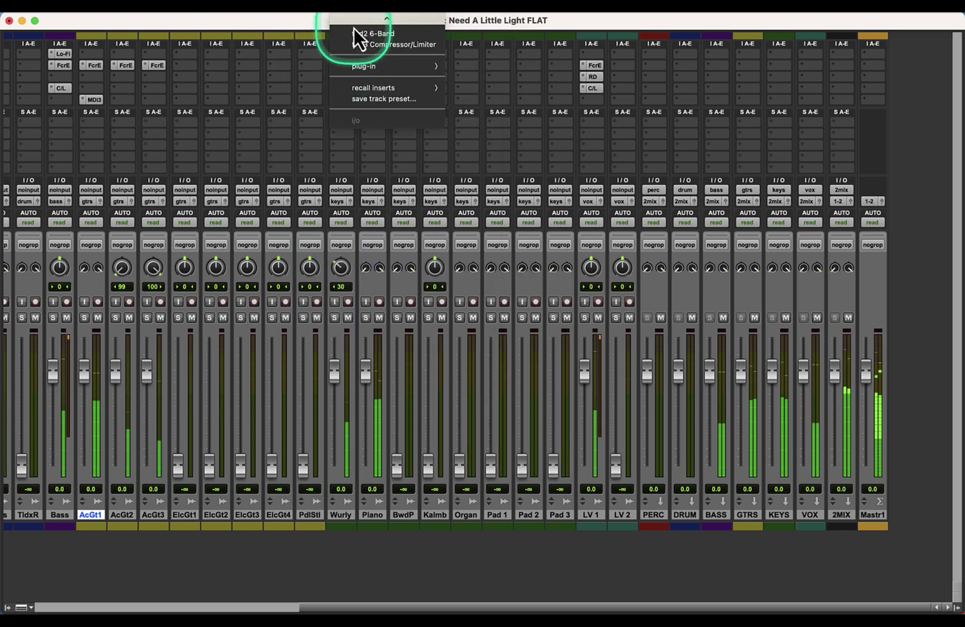
{"action": "left_click", "coordinate": [354, 40]}
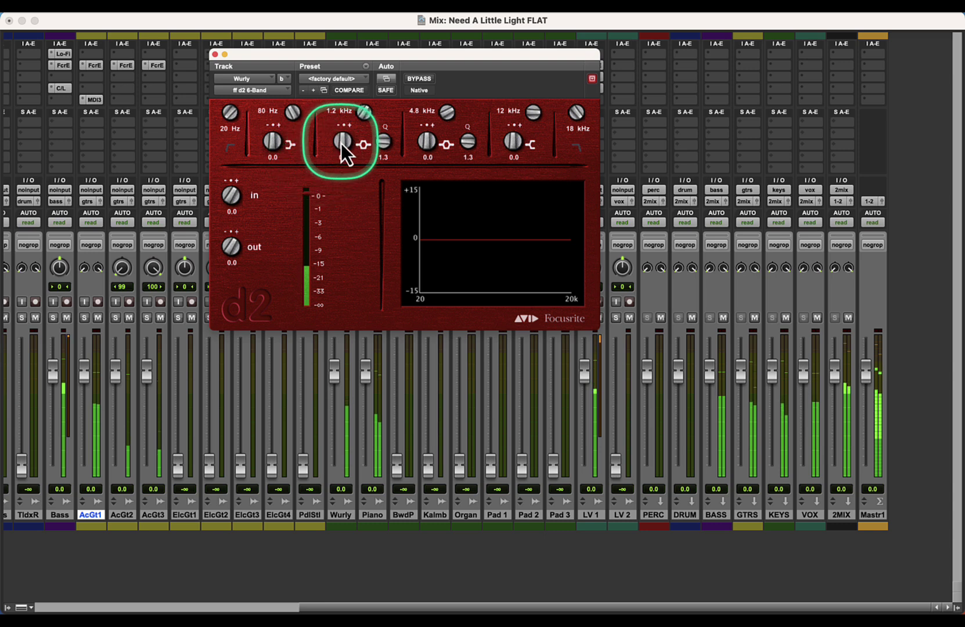
{"action": "left_click_drag", "start_coordinate": [341, 142], "coordinate": [349, 122]}
{"action": "left_click", "coordinate": [344, 141], "text": "super"}
Step: Split the Wurly clip just before the out ch marker, lower its following clip gain to -3.0 dB and close the Wurly EQ
{"action": "key", "text": "super+equal"}
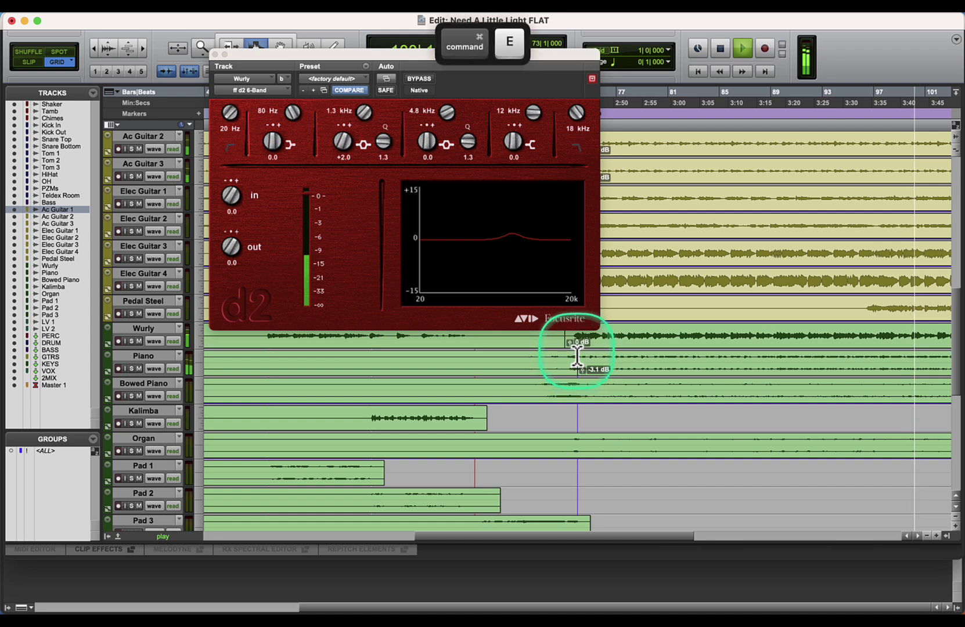
{"action": "left_click_drag", "start_coordinate": [575, 356], "coordinate": [579, 394]}
{"action": "key", "text": "super+equal"}
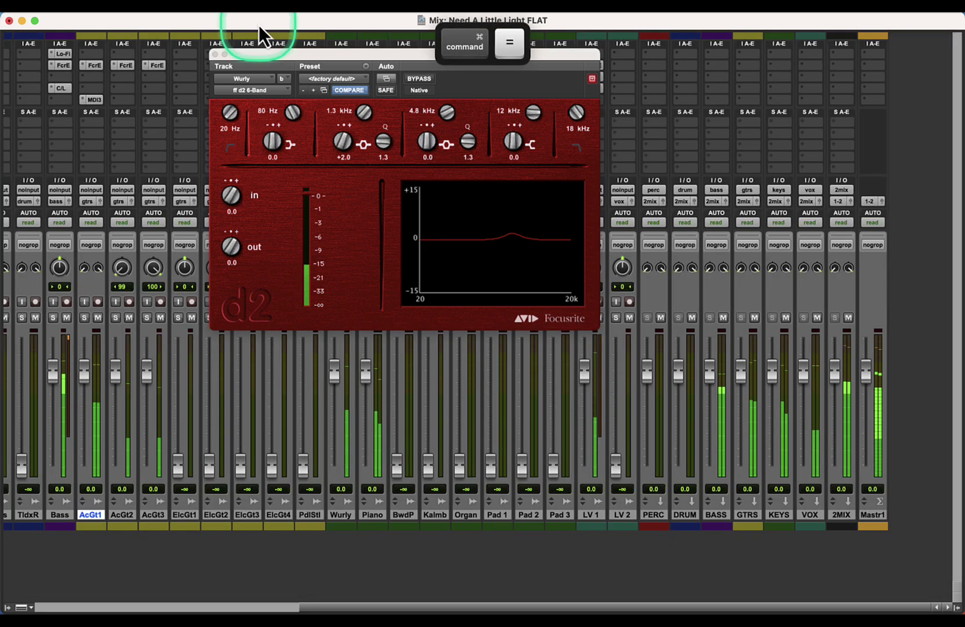
{"action": "left_click", "coordinate": [215, 54]}
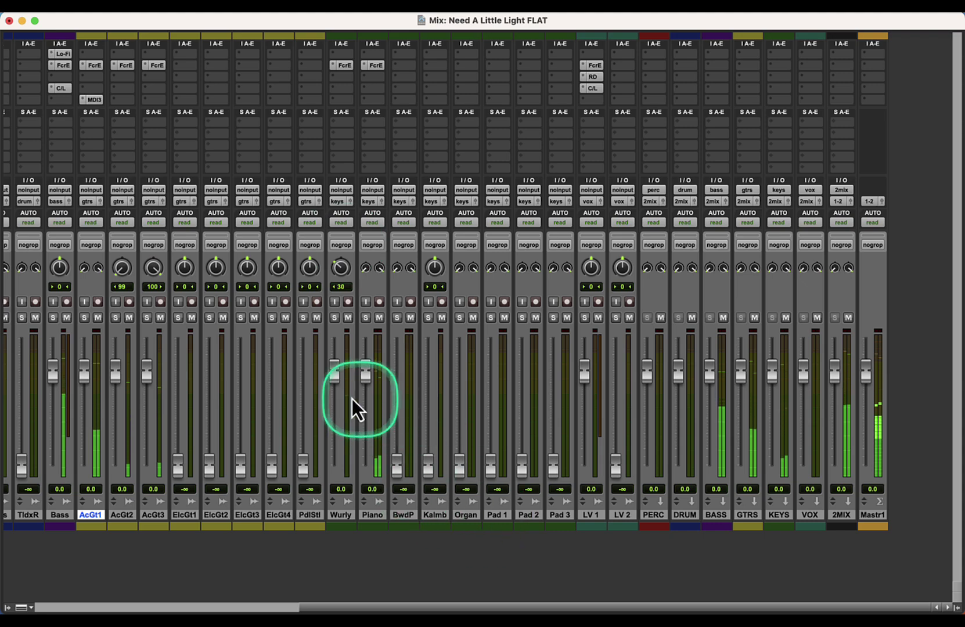
Step: Split the Ac Guitar 1 clip at the fade marker and reset the clip gain after the split to 0 dB
{"action": "left_click", "coordinate": [94, 66]}
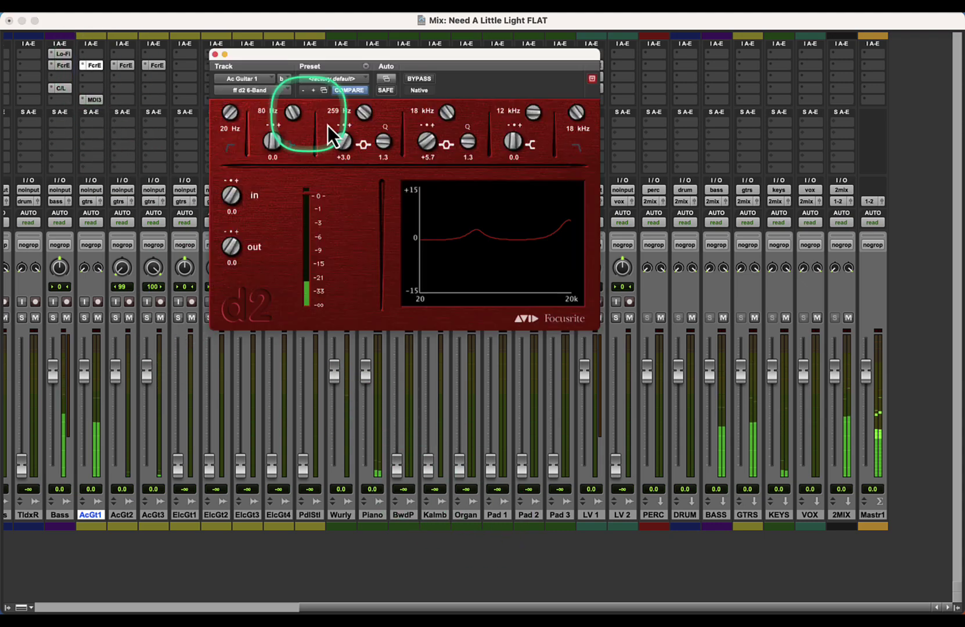
{"action": "key", "text": "super+equal"}
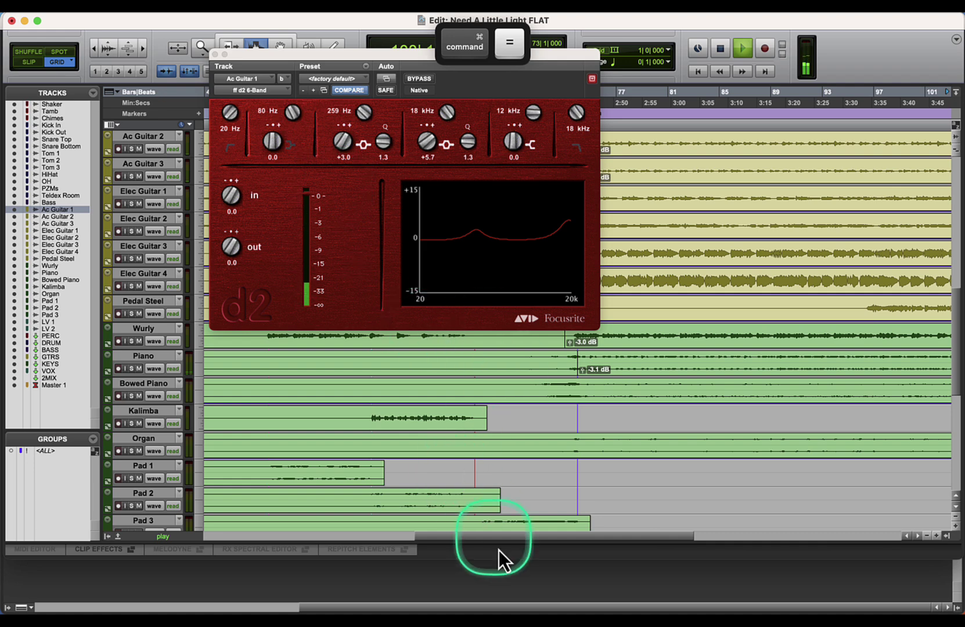
{"action": "left_click_drag", "start_coordinate": [507, 537], "coordinate": [630, 537]}
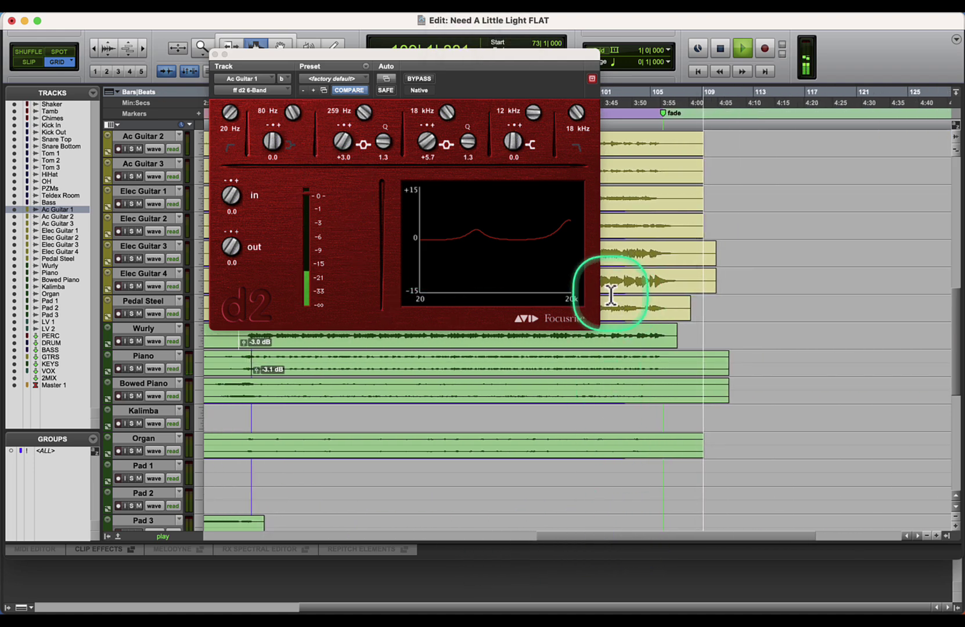
{"action": "scroll", "coordinate": [632, 332], "scroll_direction": "up", "scroll_amount": 3}
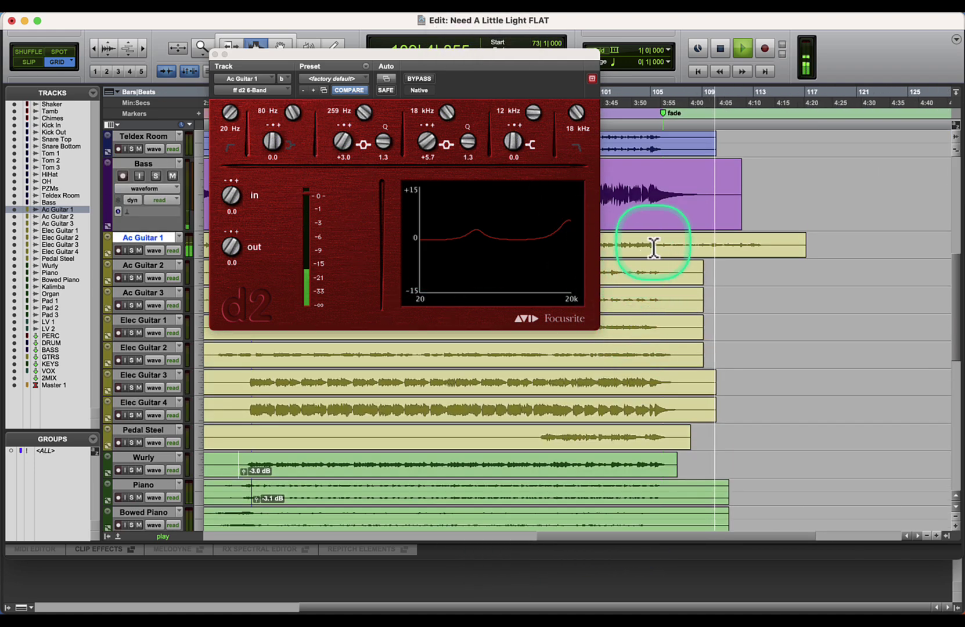
{"action": "key", "text": "space"}
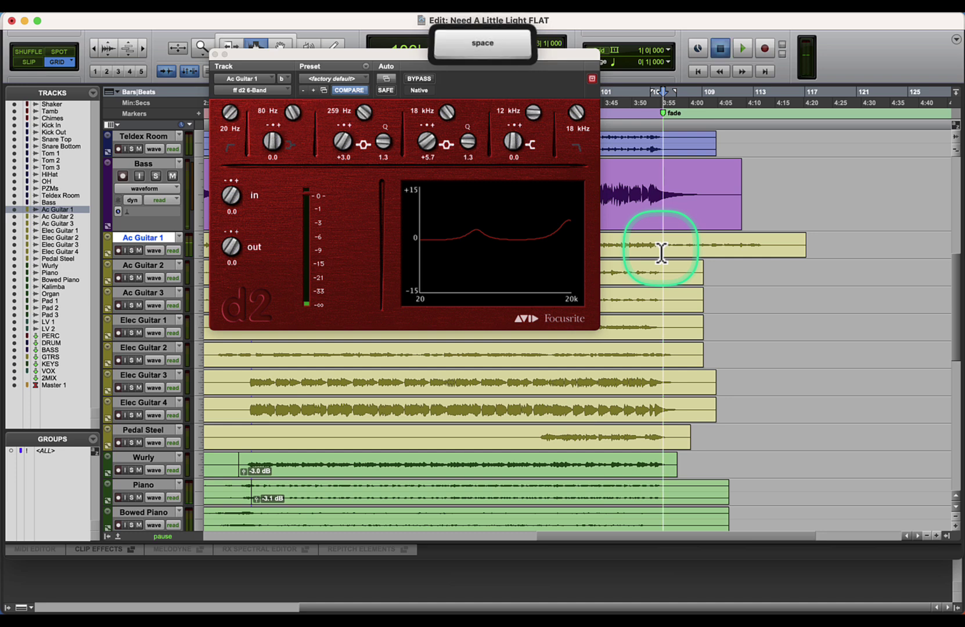
{"action": "key", "text": "space"}
{"action": "key", "text": "super+e"}
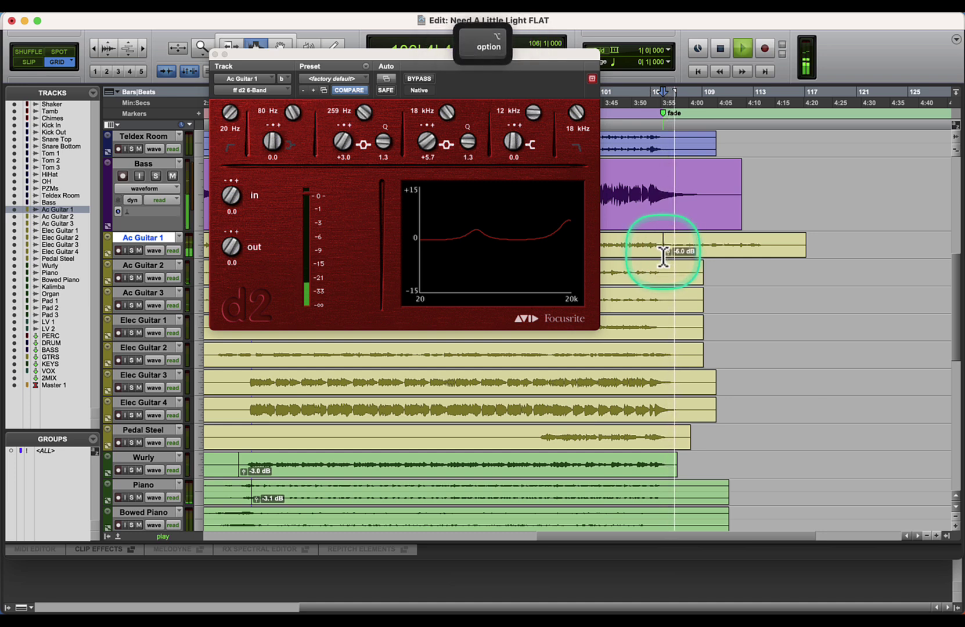
{"action": "left_click", "coordinate": [666, 252], "text": "alt"}
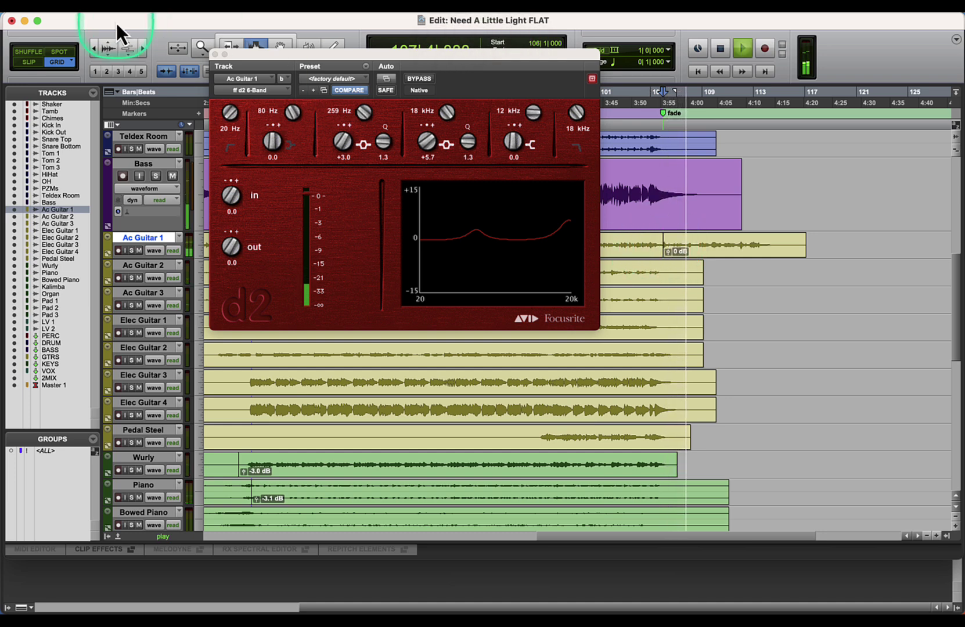
Step: Crossfade the Ac Guitar 1 split at the fade marker in Slip mode and play back the transition
{"action": "left_click", "coordinate": [36, 64]}
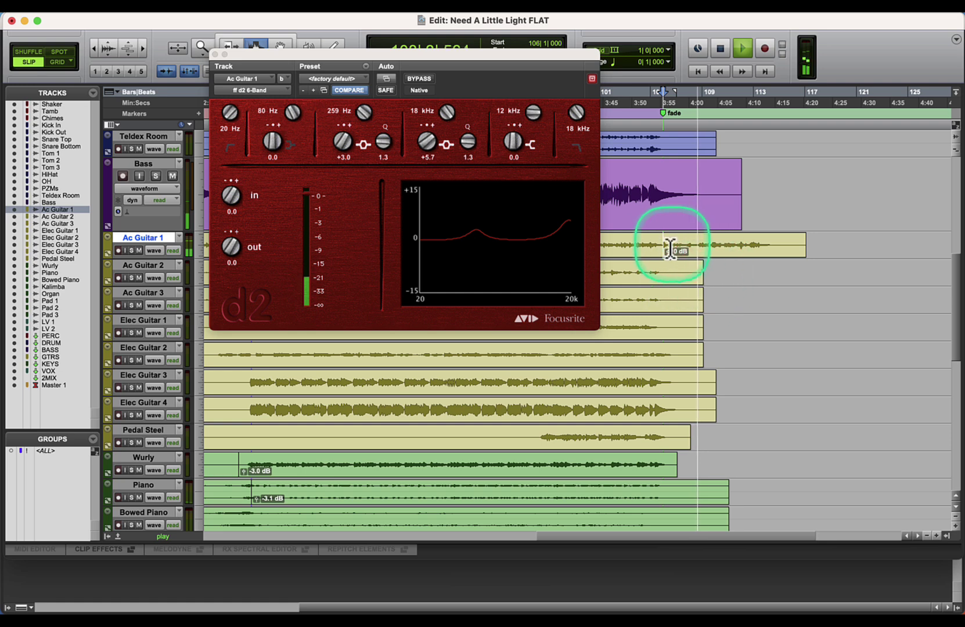
{"action": "left_click", "coordinate": [141, 48]}
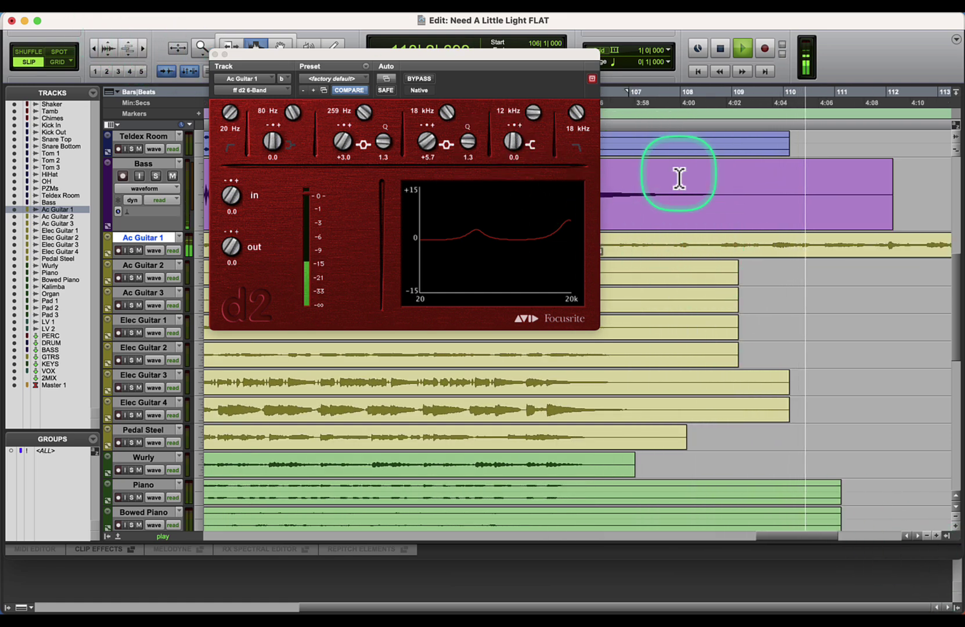
{"action": "left_click", "coordinate": [213, 55]}
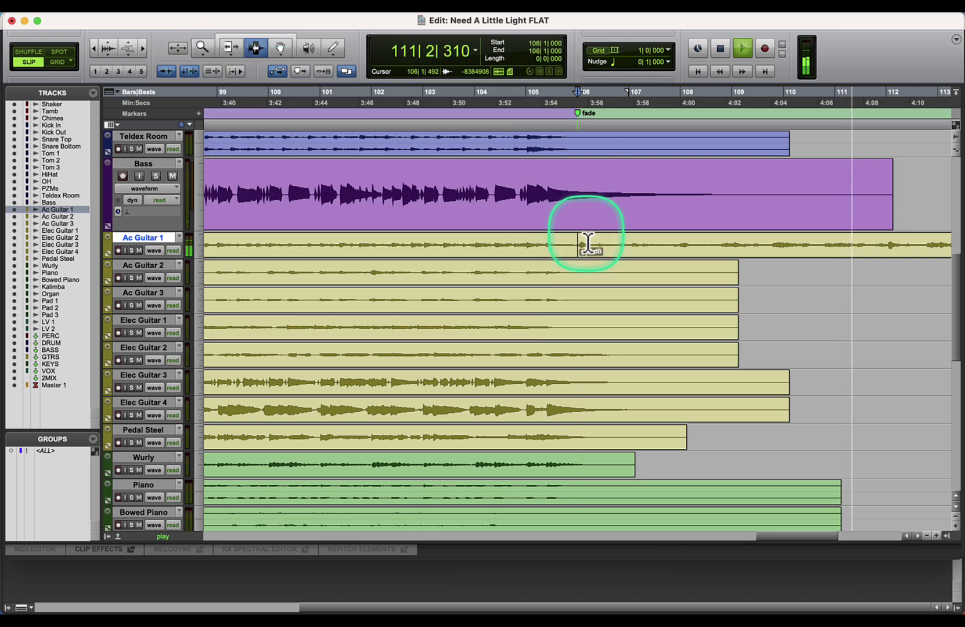
{"action": "left_click_drag", "start_coordinate": [581, 243], "coordinate": [557, 252]}
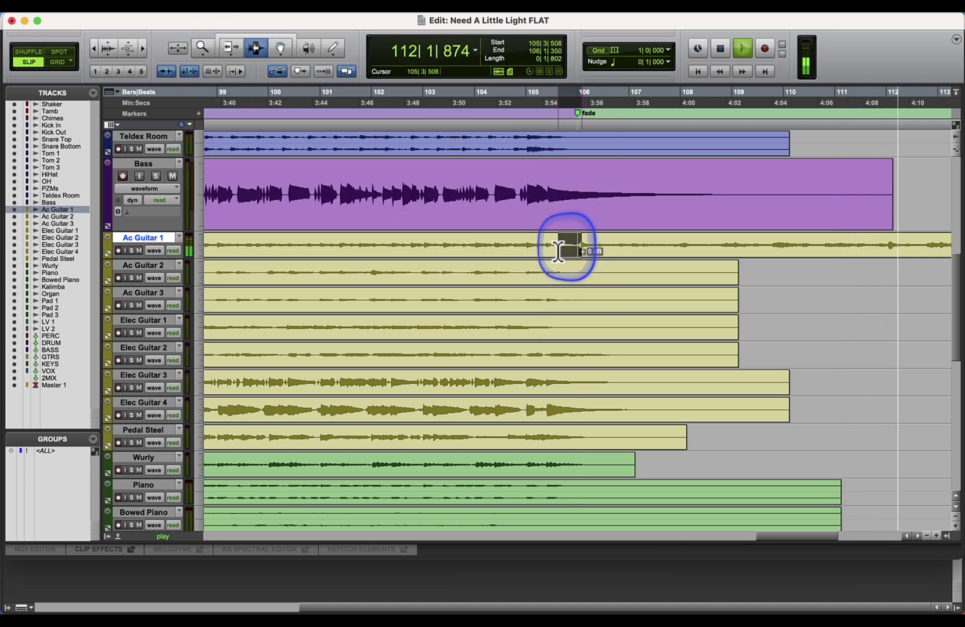
{"action": "key", "text": "super+f"}
{"action": "key", "text": "Return"}
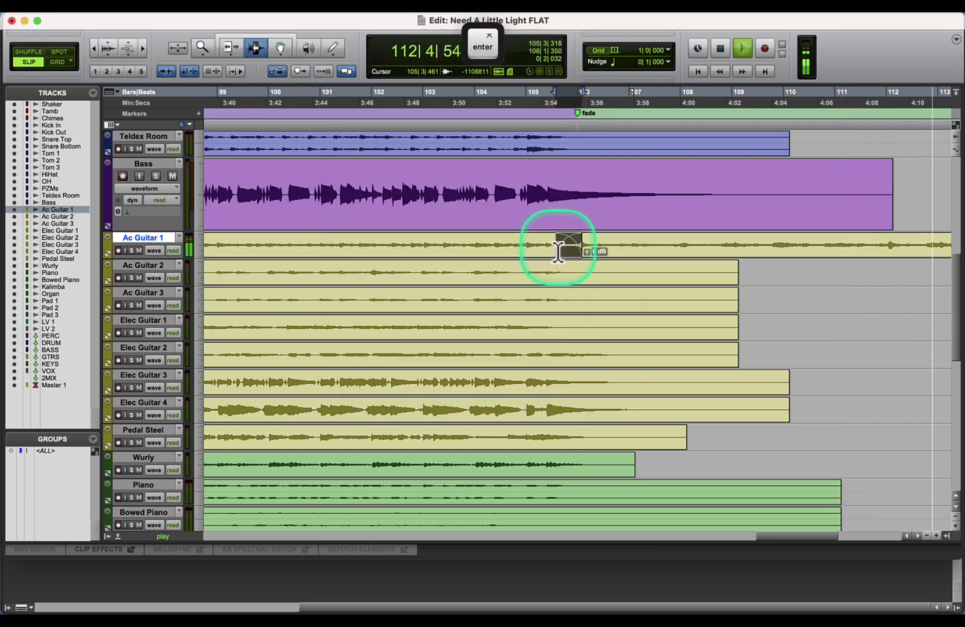
{"action": "key", "text": "space"}
{"action": "left_click", "coordinate": [433, 235]}
{"action": "key", "text": "space"}
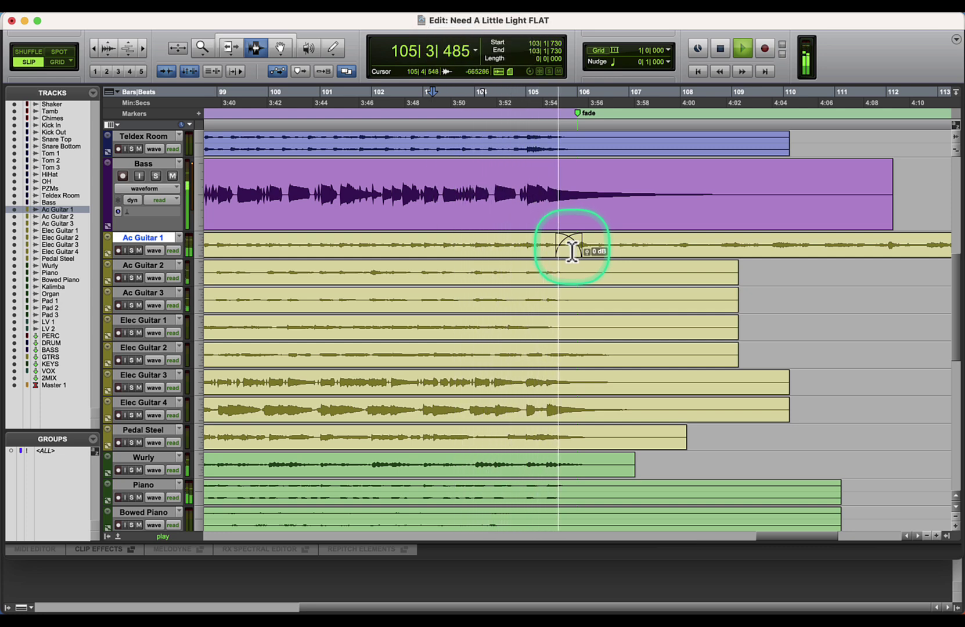
Step: Change the Ac Guitar 1 crossfade at the fade marker to an Equal Gain slope and audition it
{"action": "left_click", "coordinate": [572, 250]}
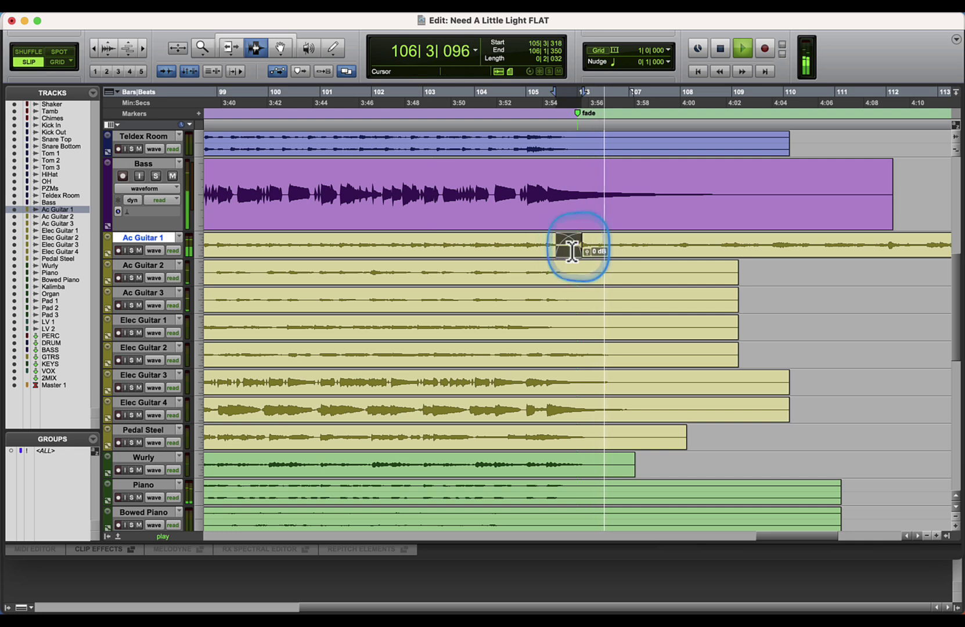
{"action": "key", "text": "super+f"}
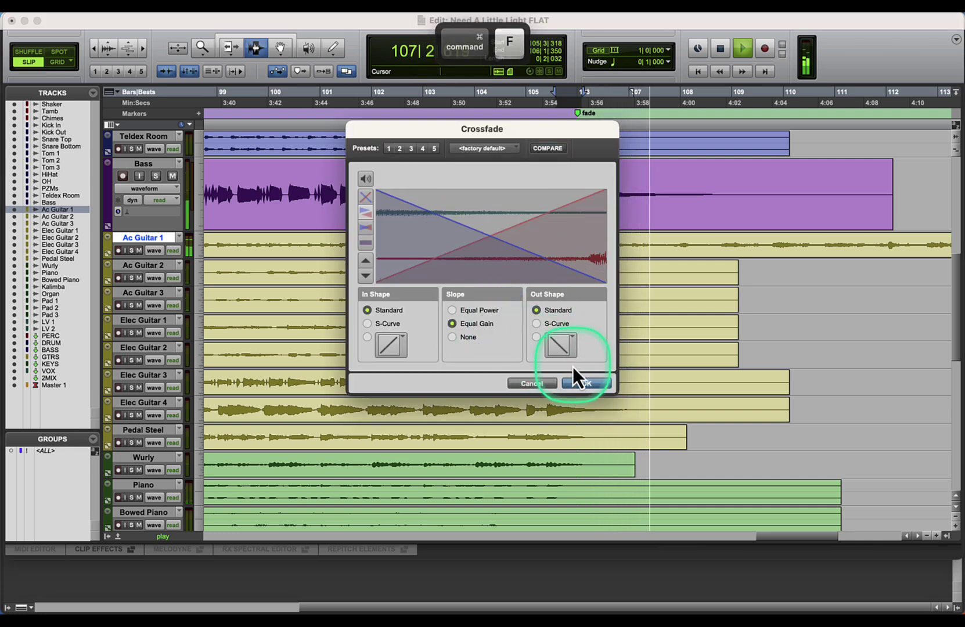
{"action": "left_click", "coordinate": [587, 381]}
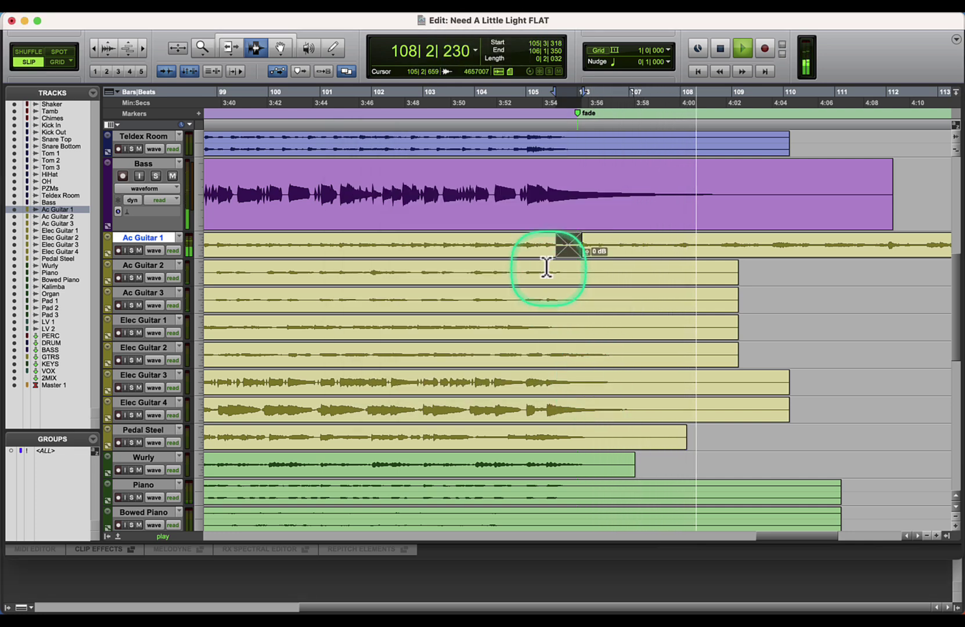
{"action": "left_click", "coordinate": [552, 255]}
{"action": "key", "text": "space"}
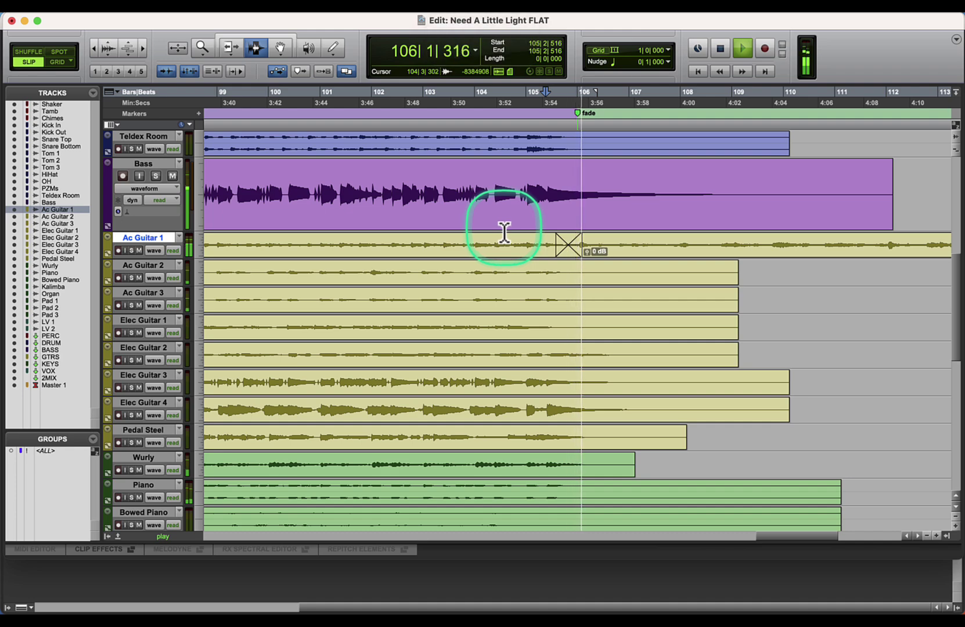
Step: Play from just before the out ch marker and set the clip gain after the Wurly split to -2.6 dB
{"action": "left_click", "coordinate": [97, 53]}
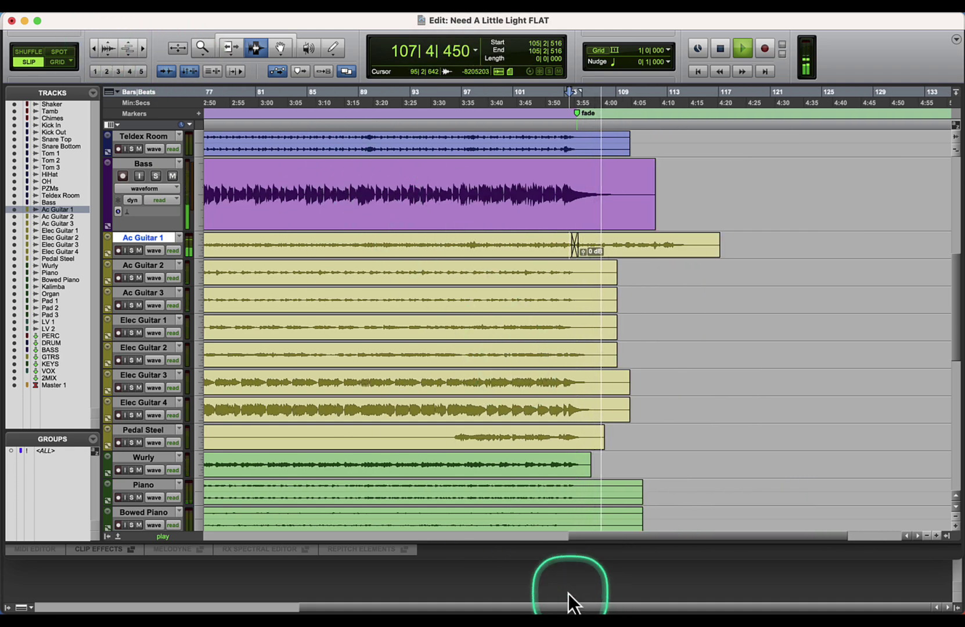
{"action": "left_click_drag", "start_coordinate": [617, 536], "coordinate": [561, 532]}
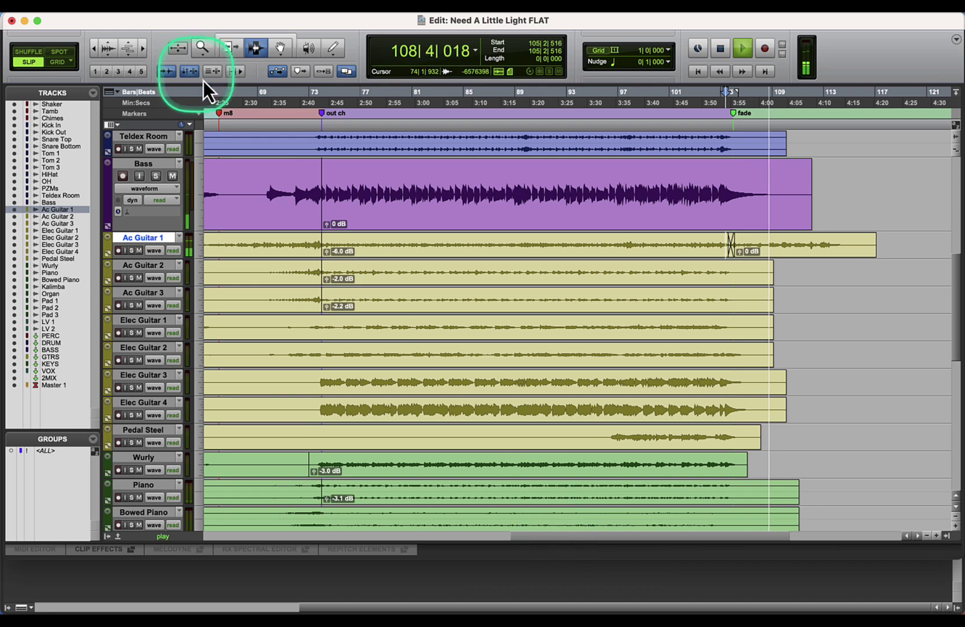
{"action": "left_click", "coordinate": [295, 245]}
{"action": "key", "text": "space"}
{"action": "key", "text": "space"}
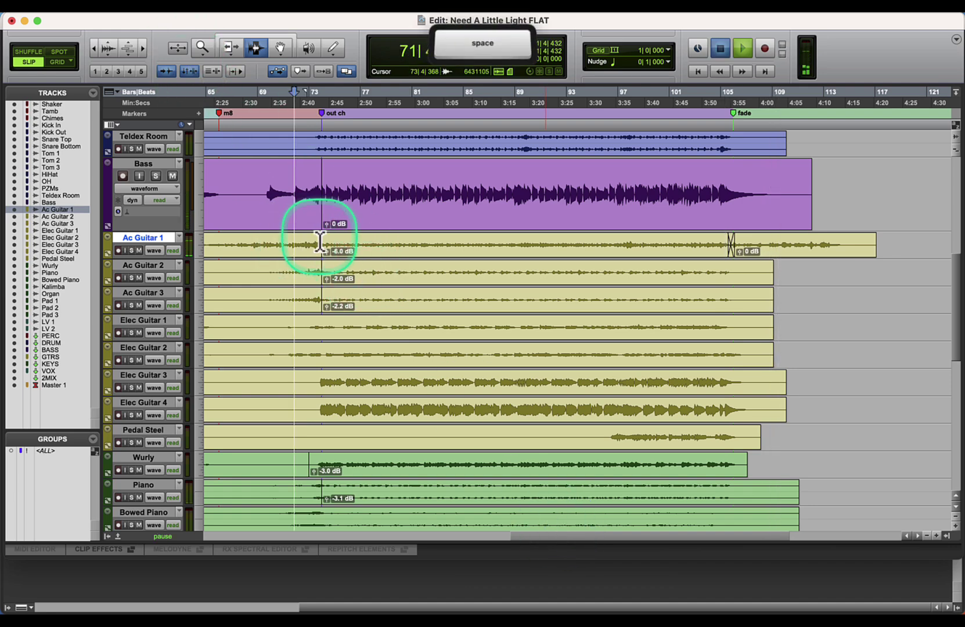
{"action": "scroll", "coordinate": [318, 230], "scroll_direction": "down", "scroll_amount": 3}
{"action": "scroll", "coordinate": [320, 237], "scroll_direction": "down", "scroll_amount": 2}
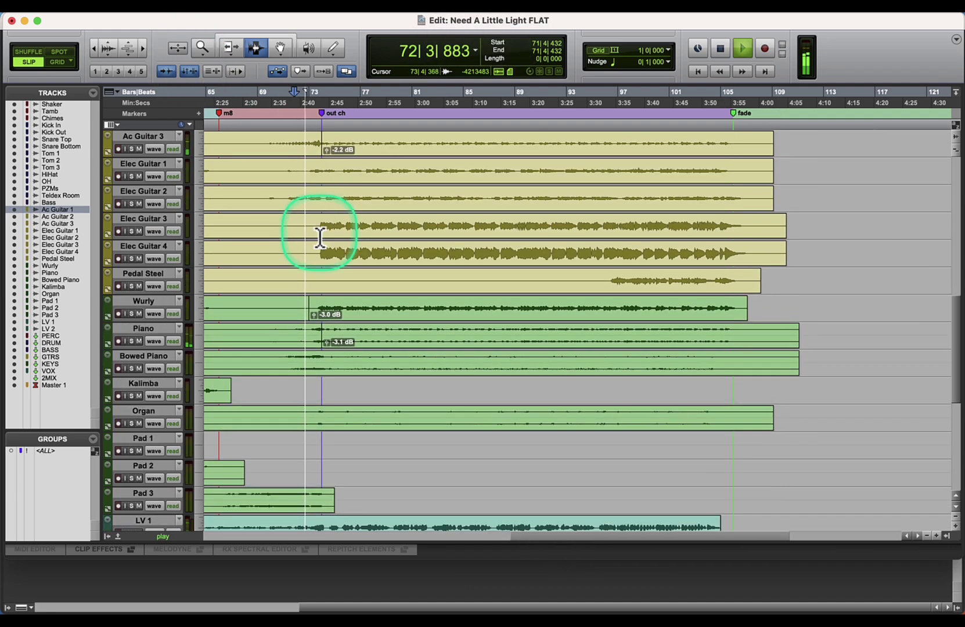
{"action": "left_click", "coordinate": [228, 50]}
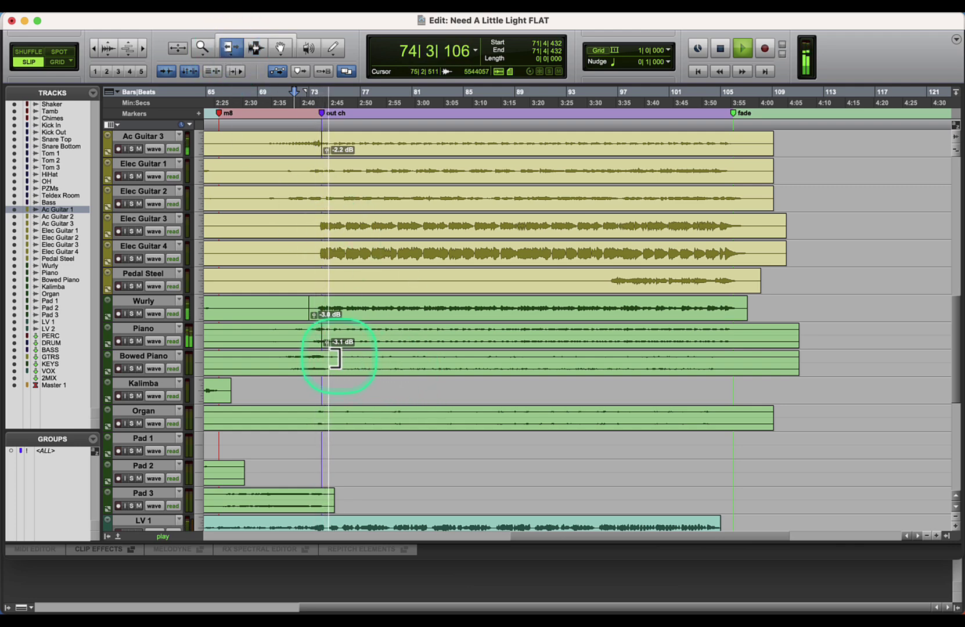
{"action": "key", "text": "super"}
{"action": "left_click_drag", "start_coordinate": [316, 321], "coordinate": [312, 314]}
{"action": "key", "text": "super+equal"}
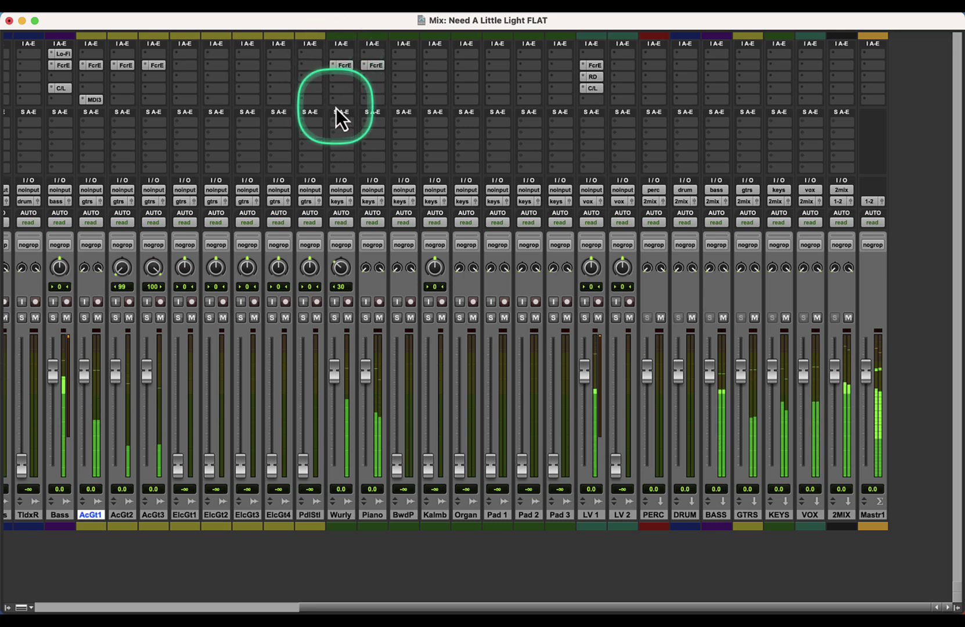
Step: Restart playback just before the out ch marker using the Selector tool and return to the Mix window
{"action": "key", "text": "super+equal"}
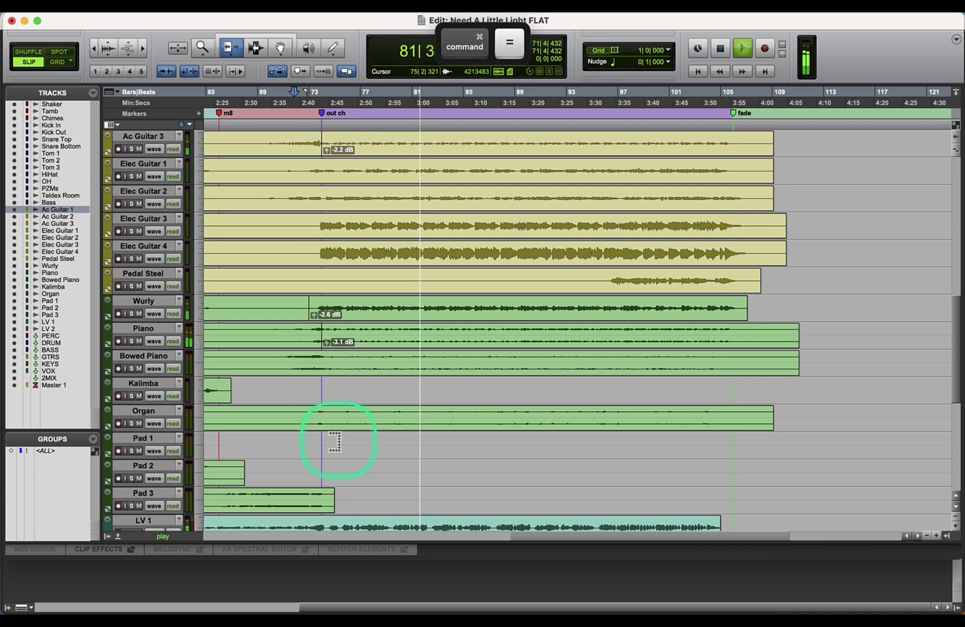
{"action": "scroll", "coordinate": [334, 441], "scroll_direction": "down", "scroll_amount": 5}
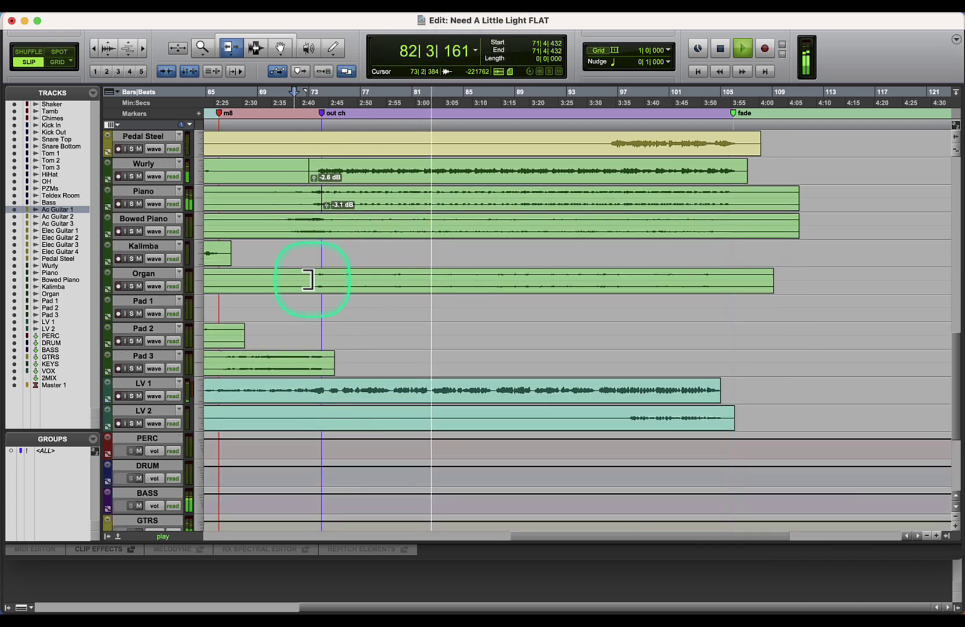
{"action": "left_click", "coordinate": [257, 49]}
{"action": "scroll", "coordinate": [370, 312], "scroll_direction": "up", "scroll_amount": 9}
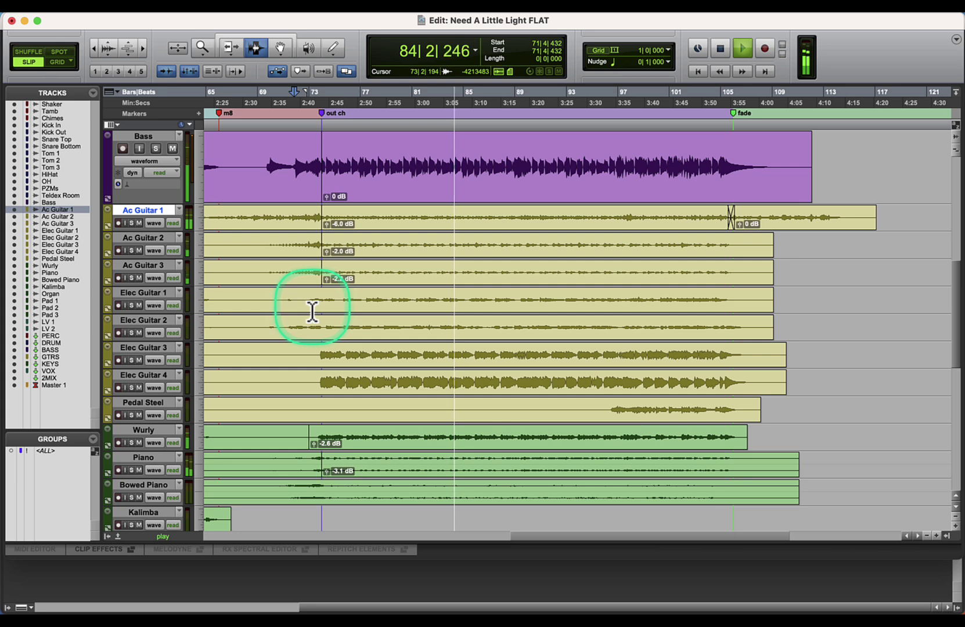
{"action": "left_click", "coordinate": [312, 312]}
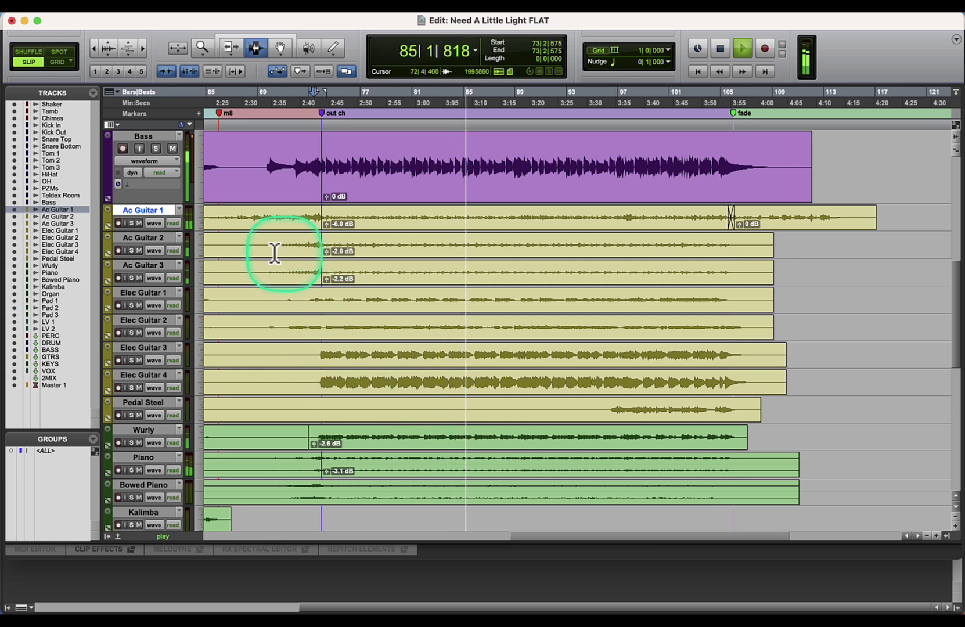
{"action": "key", "text": "space"}
{"action": "key", "text": "super+equal"}
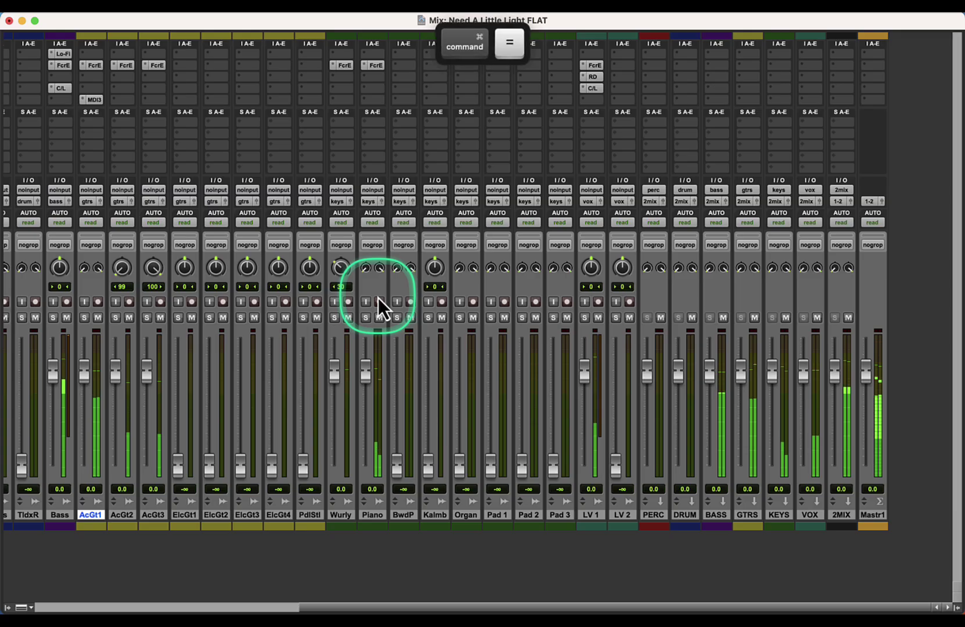
Step: Bring Elec Guitar 1 and 2 up to 0.0, panned 42 left and 42 right, and set Ac Guitar 2 and 3 pans to 91
{"action": "left_click", "coordinate": [180, 468], "text": "alt"}
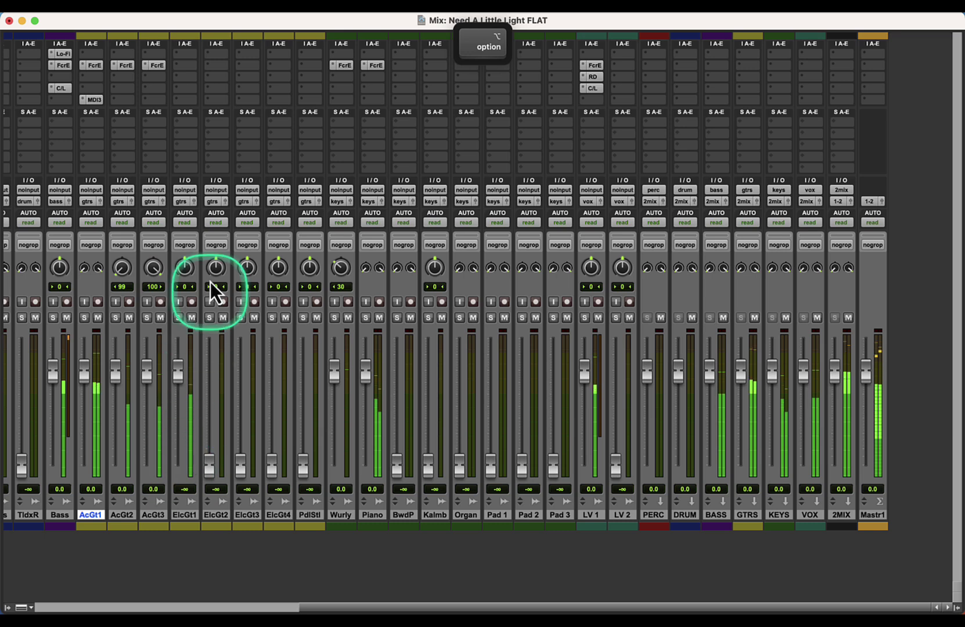
{"action": "left_click", "coordinate": [119, 271], "text": "super"}
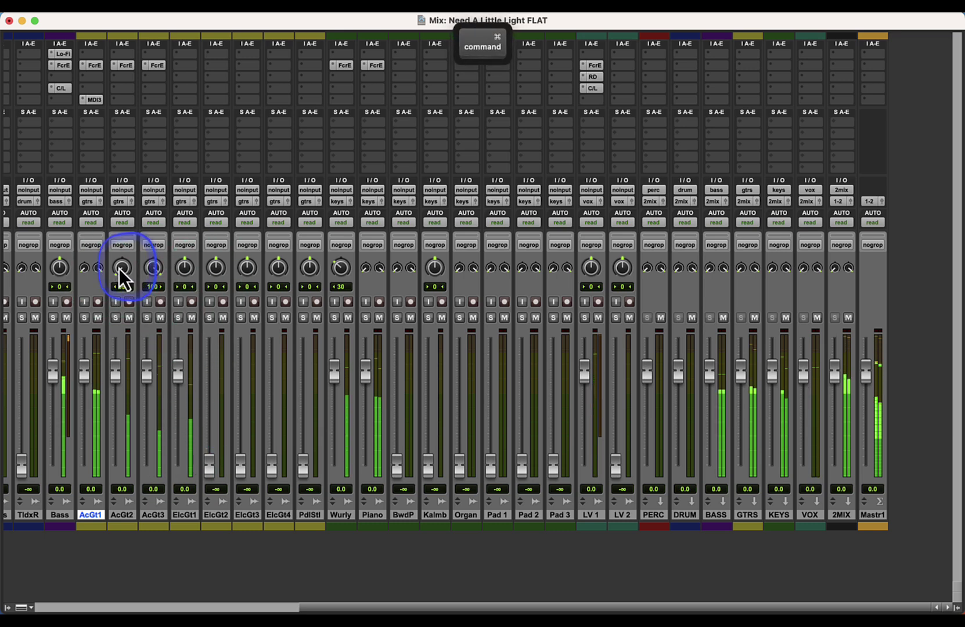
{"action": "left_click_drag", "start_coordinate": [120, 264], "coordinate": [155, 281]}
{"action": "key", "text": "super"}
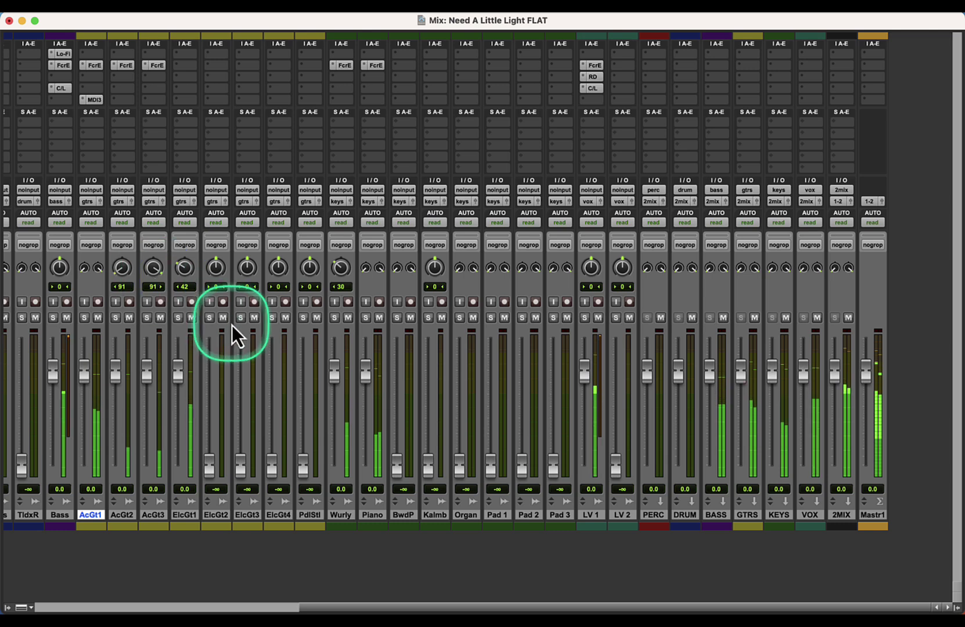
{"action": "left_click", "coordinate": [210, 467], "text": "super"}
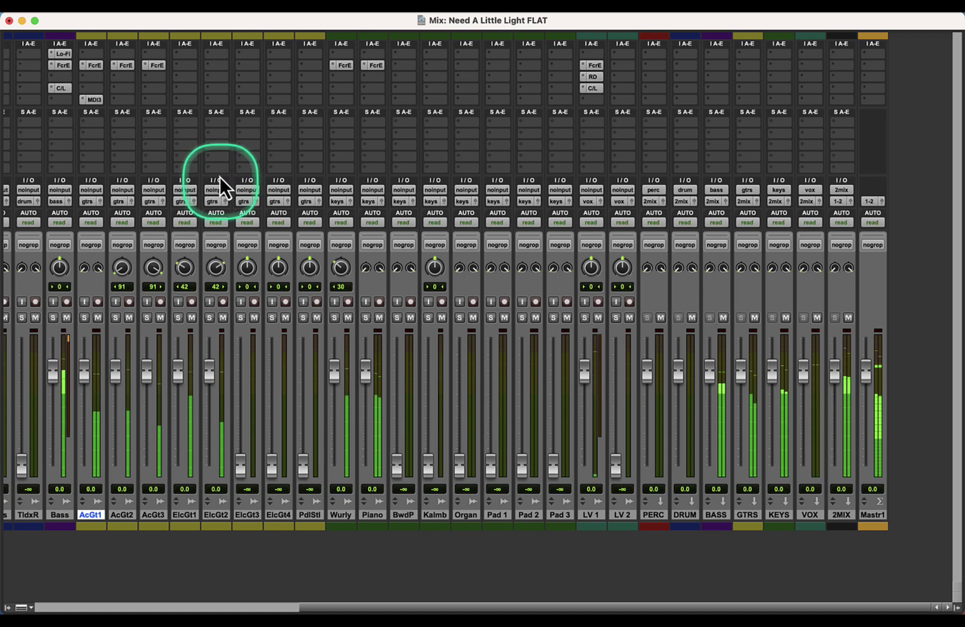
Step: Insert the ff d2 6-Band EQ on Elec Guitar 1, boost 376 Hz by 2.6 dB and move its window off the guitar channels
{"action": "left_click", "coordinate": [179, 65]}
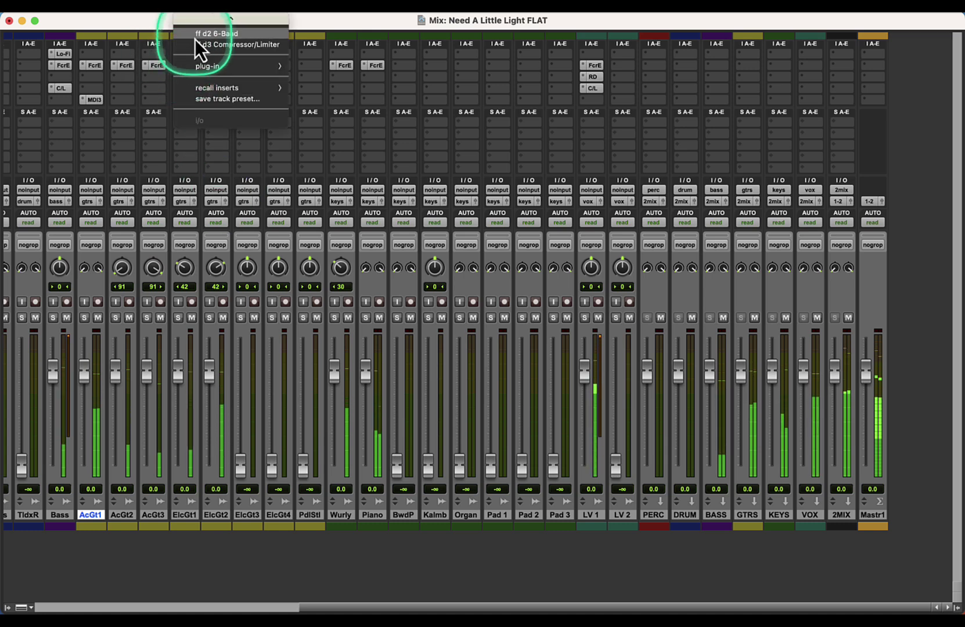
{"action": "left_click", "coordinate": [196, 39]}
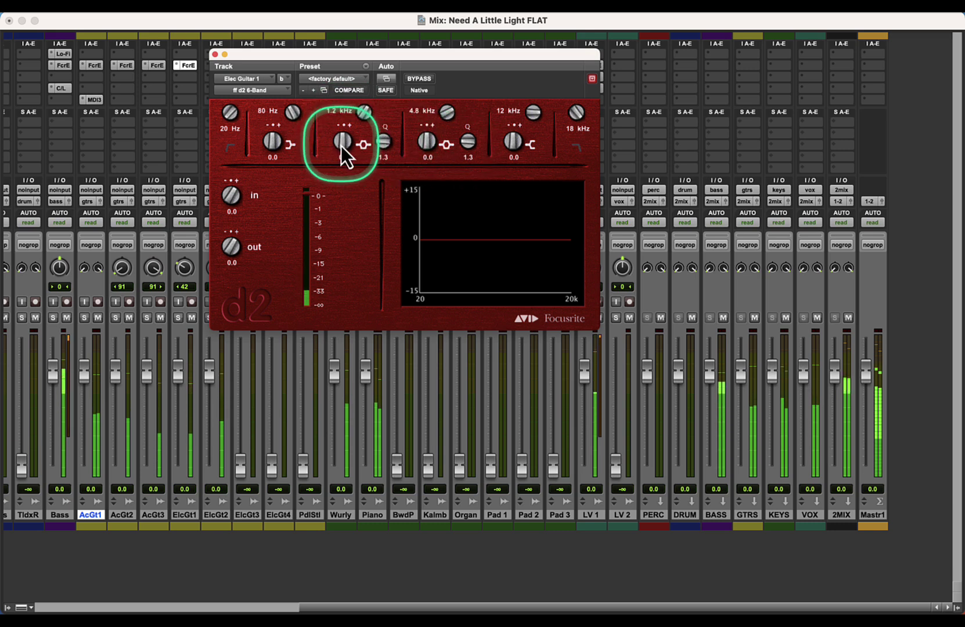
{"action": "left_click_drag", "start_coordinate": [340, 146], "coordinate": [339, 116]}
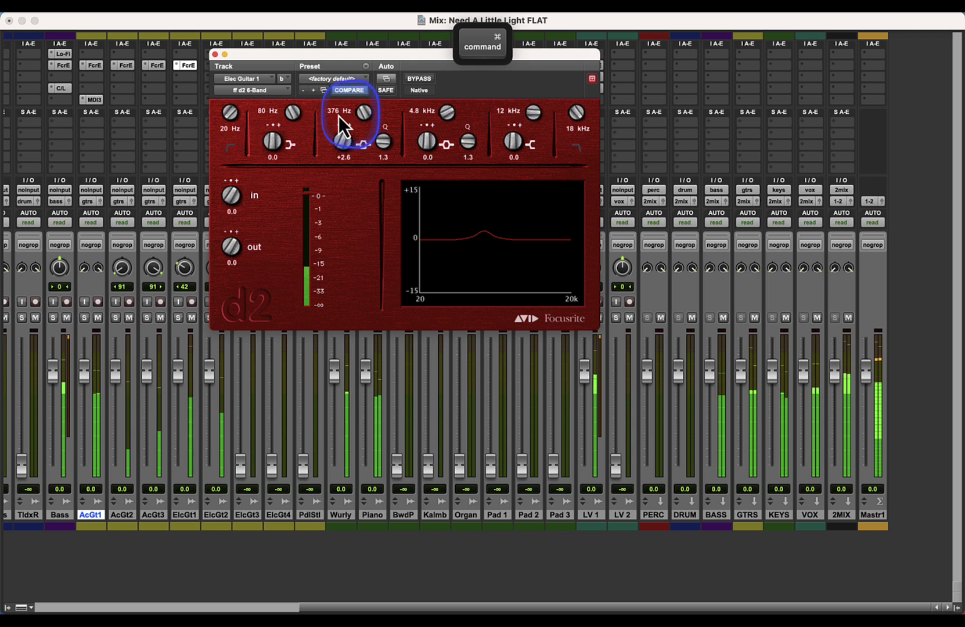
{"action": "left_click_drag", "start_coordinate": [314, 61], "coordinate": [509, 105]}
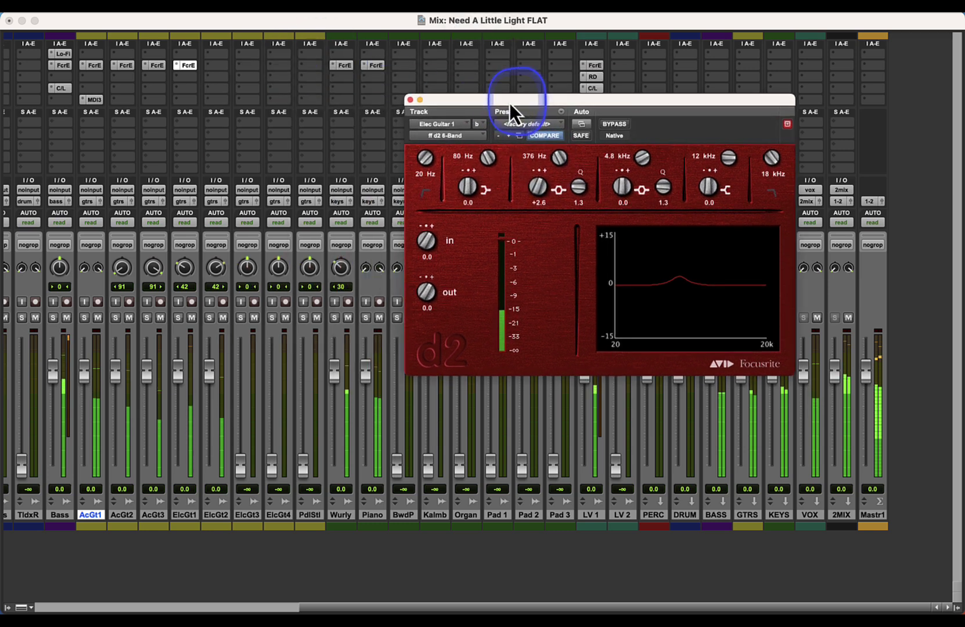
Step: Insert the ff d2 6-Band EQ on Elec Guitar 2 and boost 1.7 kHz by 2.6 dB
{"action": "left_click", "coordinate": [210, 65]}
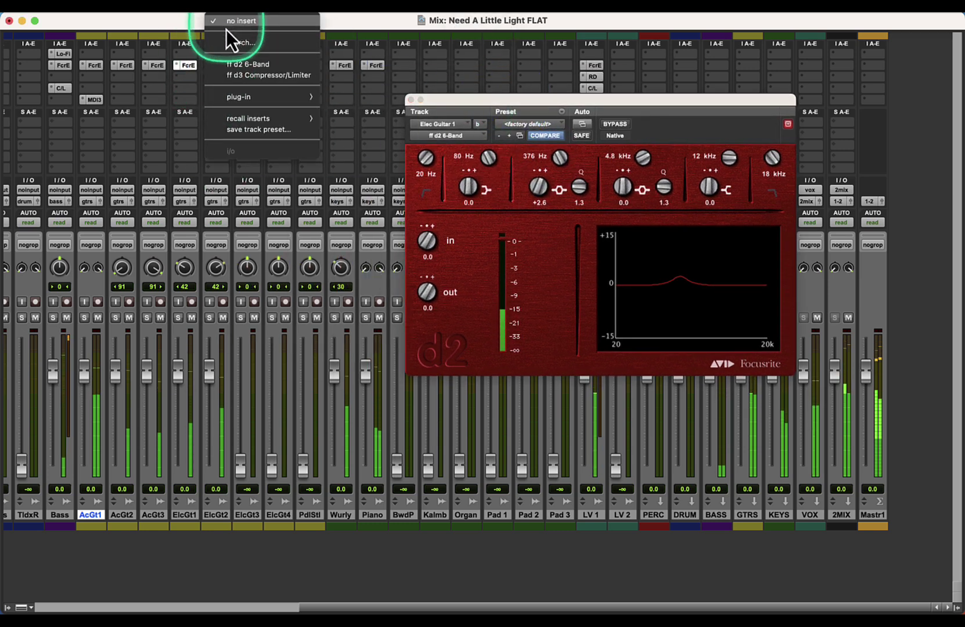
{"action": "left_click", "coordinate": [229, 64]}
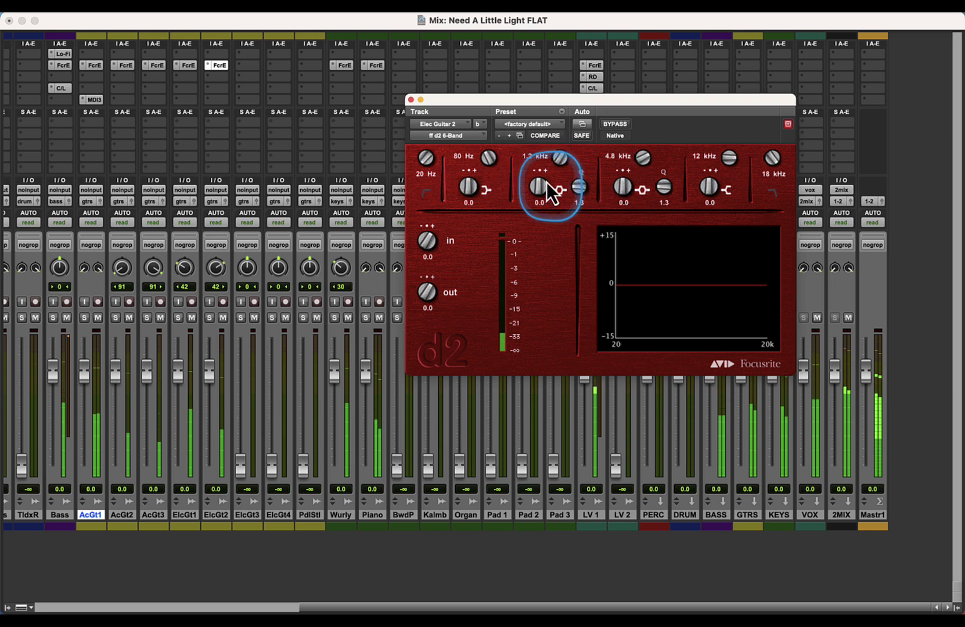
{"action": "mouse_move", "coordinate": [547, 182]}
{"action": "left_mouse_down"}
{"action": "mouse_move", "coordinate": [559, 155]}
{"action": "mouse_move", "coordinate": [543, 191]}
{"action": "mouse_move", "coordinate": [578, 153]}
{"action": "mouse_move", "coordinate": [542, 187]}
{"action": "mouse_move", "coordinate": [547, 165]}
{"action": "left_mouse_up"}
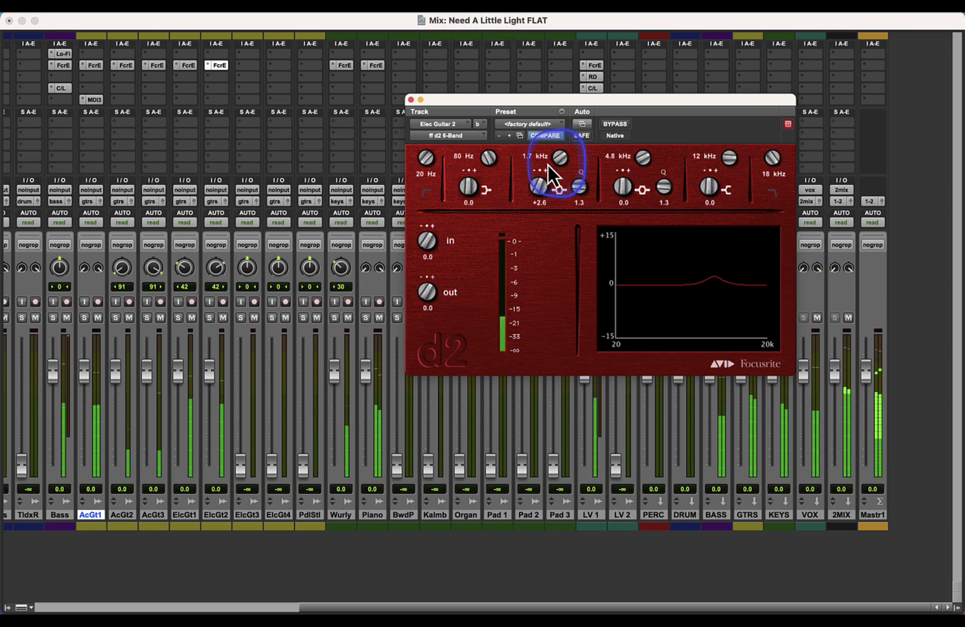
{"action": "left_click_drag", "start_coordinate": [523, 101], "coordinate": [527, 124]}
Step: Split Elec Guitar 1 and 2 at about bar 68 and set the following clip gains to -2.2 dB and -1.6 dB
{"action": "key", "text": "super+equal"}
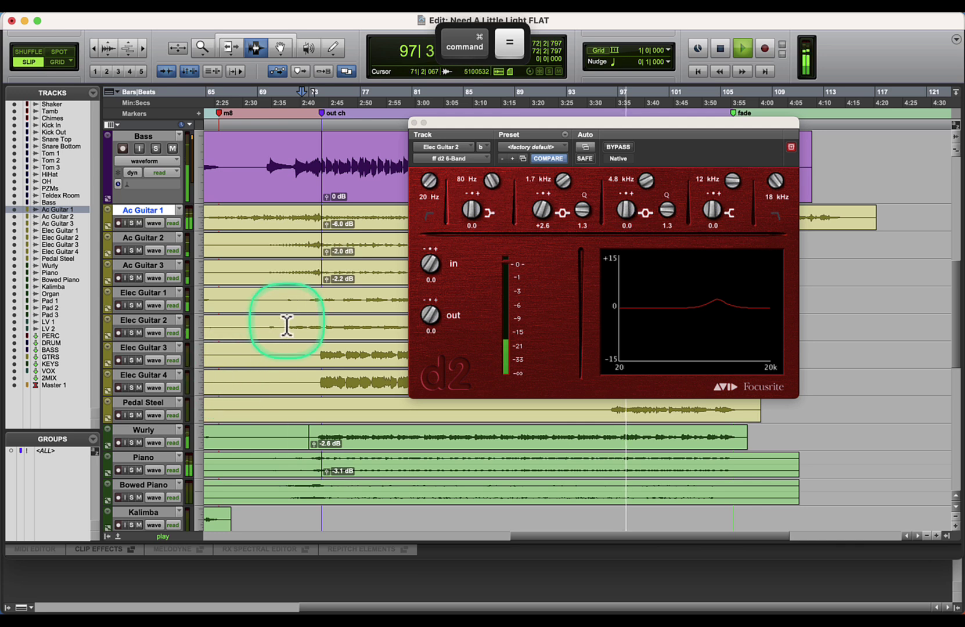
{"action": "key", "text": "shift"}
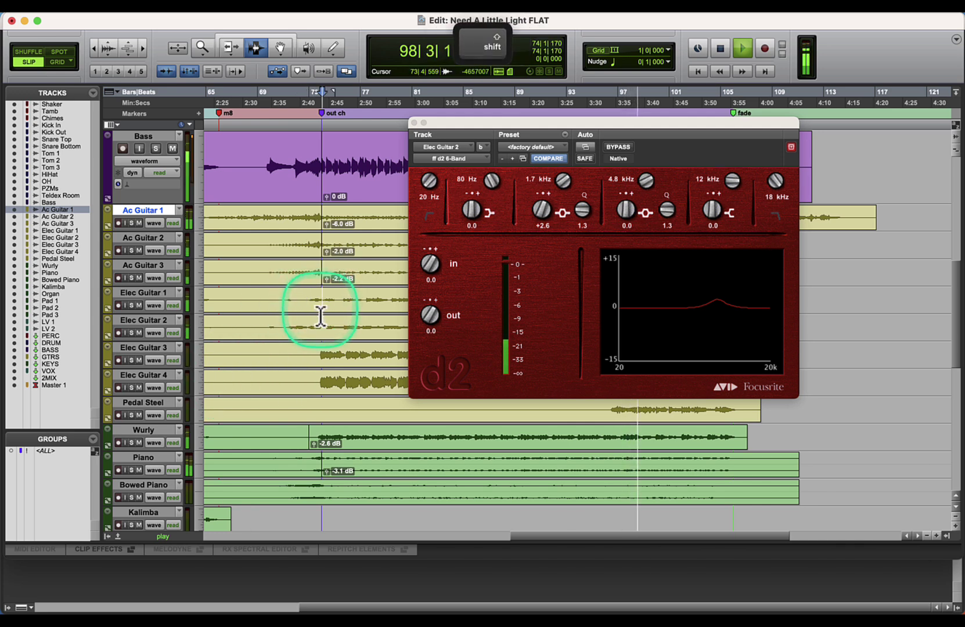
{"action": "left_click", "coordinate": [251, 325]}
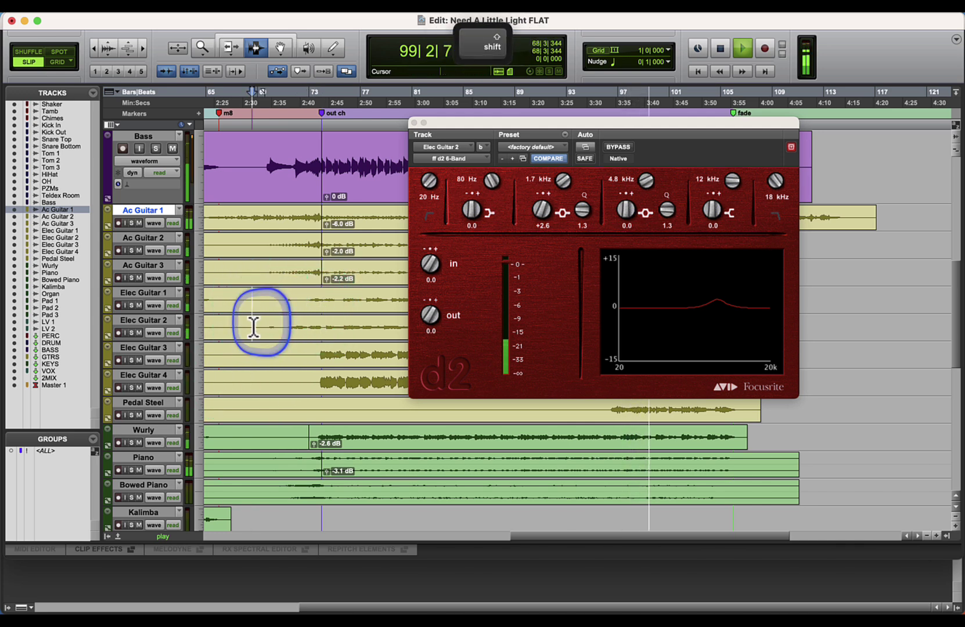
{"action": "key", "text": "super+e"}
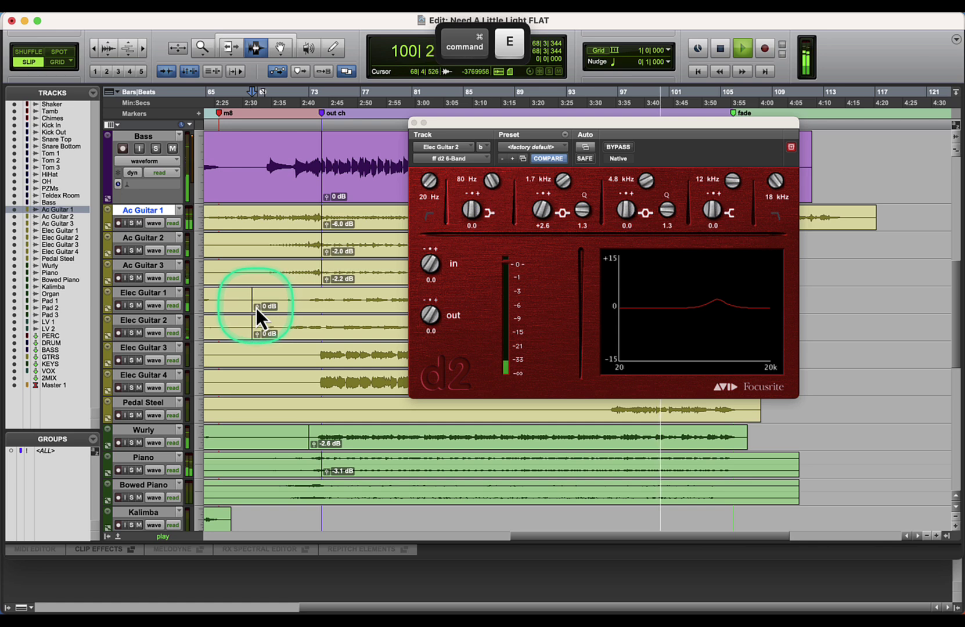
{"action": "left_click_drag", "start_coordinate": [256, 308], "coordinate": [256, 361]}
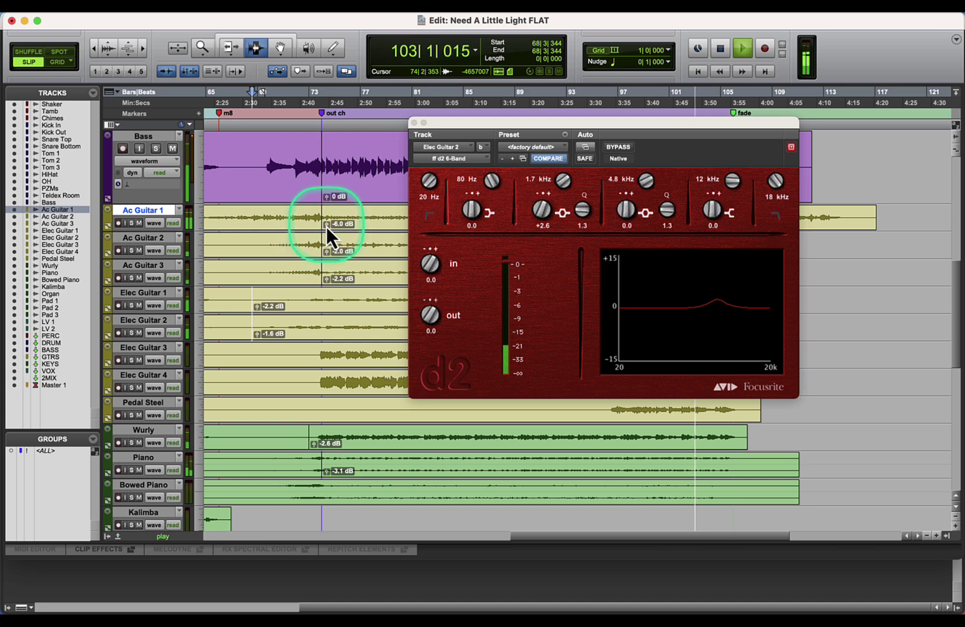
Step: Move the EQ window off the Ac Guitar 1 clips, split Ac Guitar 1 at about bar 97 and set the following clip gain to -7.1 dB
{"action": "left_click_drag", "start_coordinate": [326, 226], "coordinate": [327, 237]}
{"action": "left_click_drag", "start_coordinate": [438, 124], "coordinate": [485, 299]}
{"action": "key", "text": "super+z"}
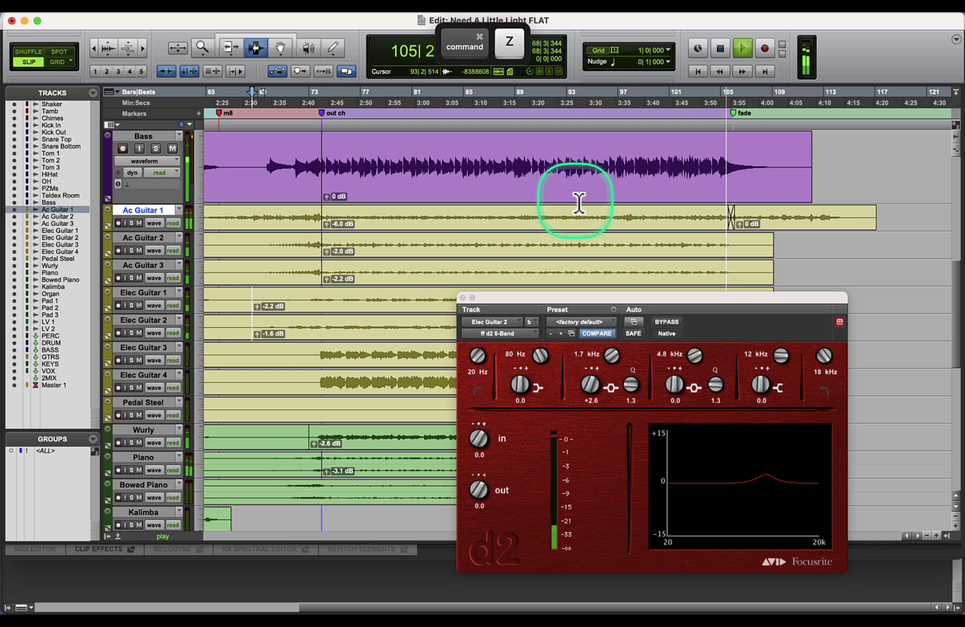
{"action": "left_click", "coordinate": [620, 217]}
{"action": "key", "text": "super+e"}
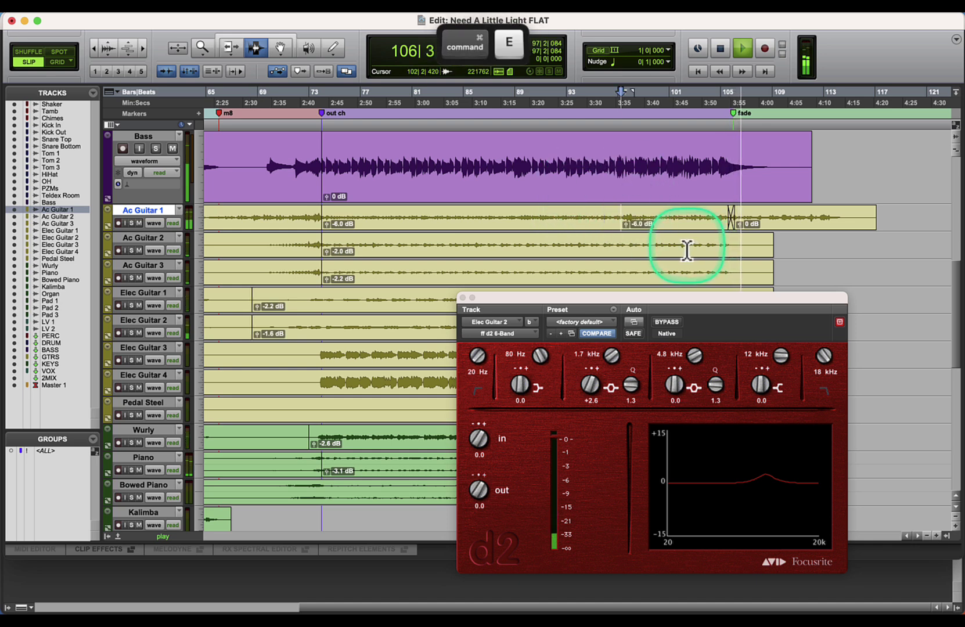
{"action": "left_click_drag", "start_coordinate": [626, 228], "coordinate": [628, 241]}
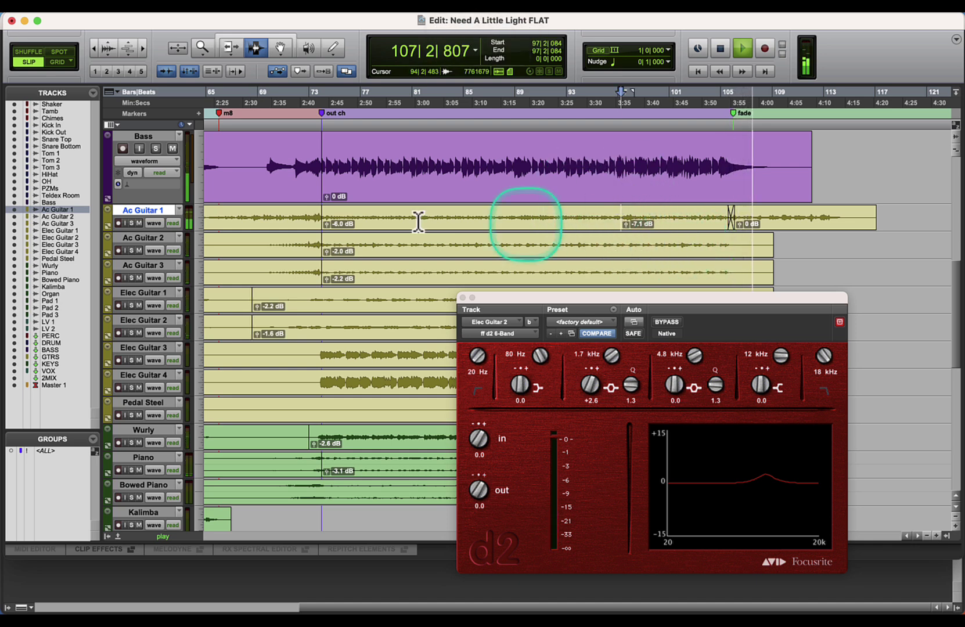
Step: Play from just before the out ch marker, set Ac Guitar 1's opening clip gain to -5.9 dB and close the EQ window
{"action": "left_click", "coordinate": [313, 231]}
{"action": "key", "text": "space"}
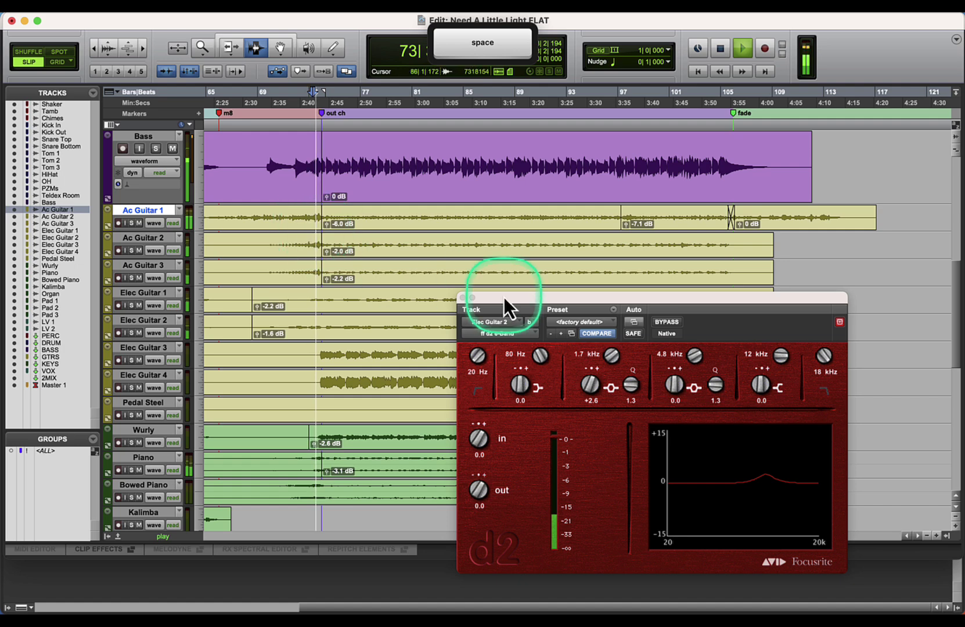
{"action": "left_click_drag", "start_coordinate": [503, 297], "coordinate": [601, 178]}
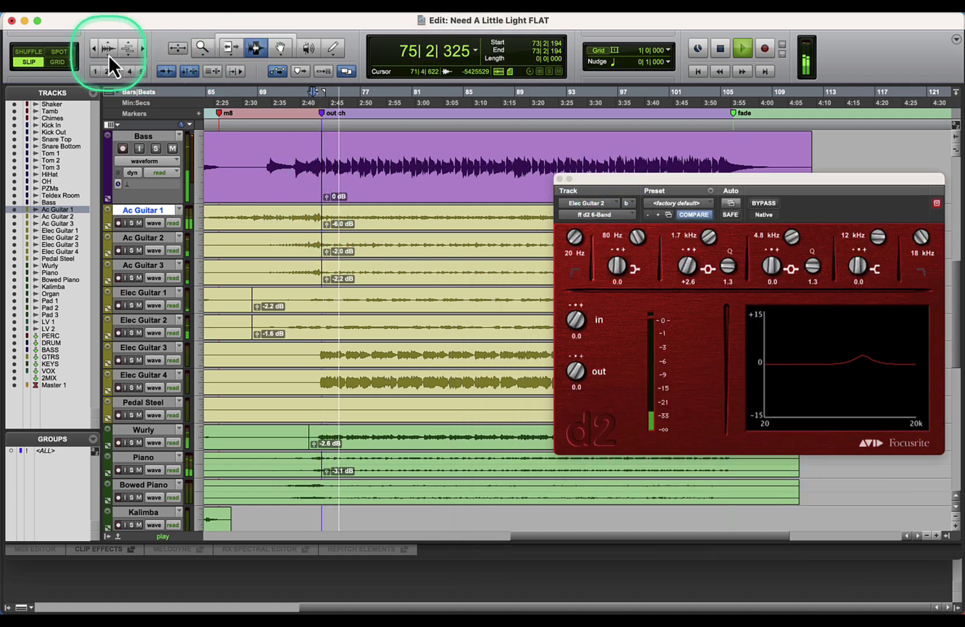
{"action": "double_click", "coordinate": [203, 49]}
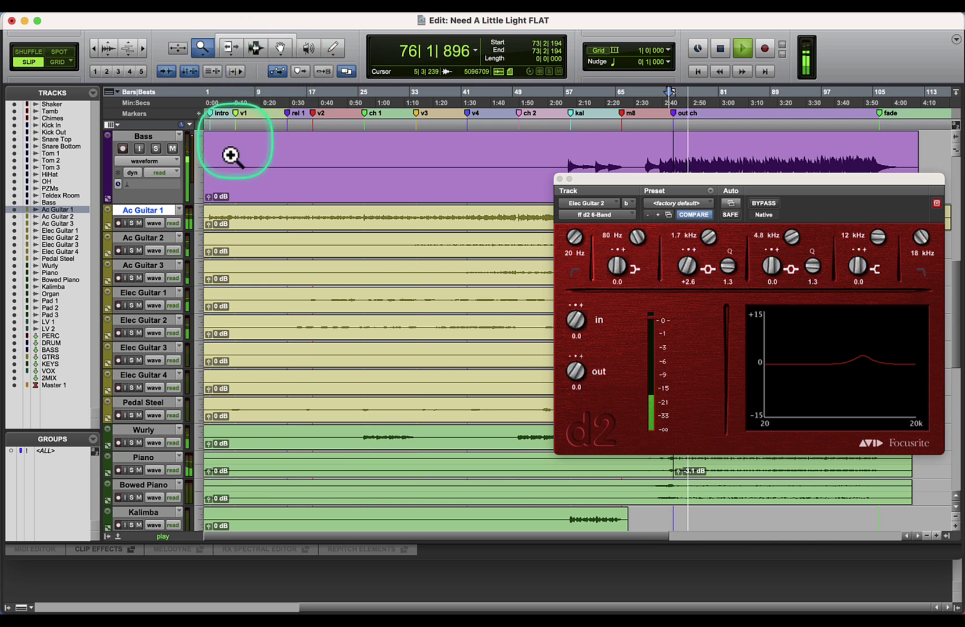
{"action": "left_click_drag", "start_coordinate": [208, 224], "coordinate": [213, 278]}
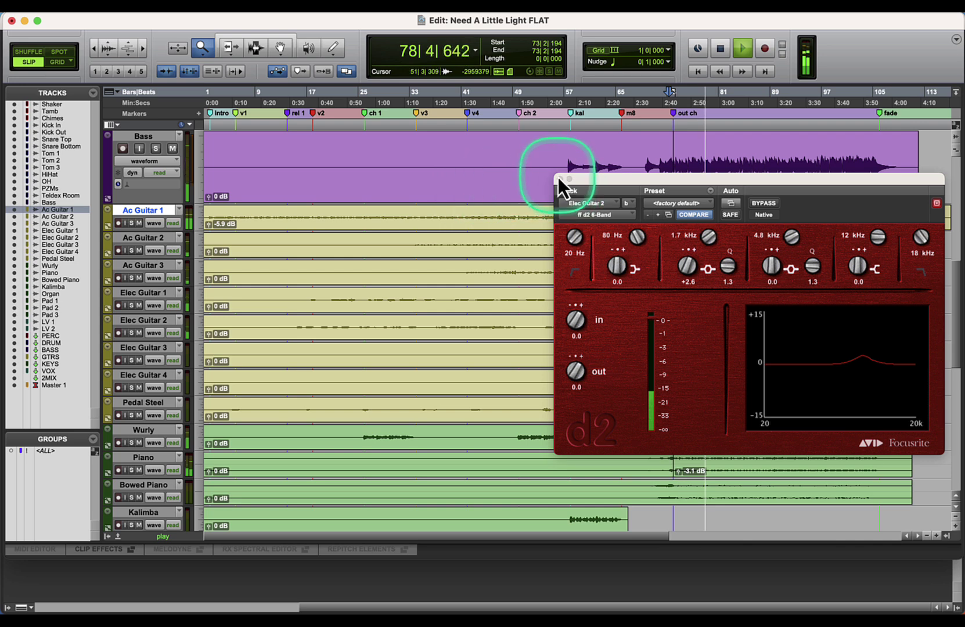
{"action": "left_click", "coordinate": [558, 179]}
{"action": "left_click", "coordinate": [559, 180]}
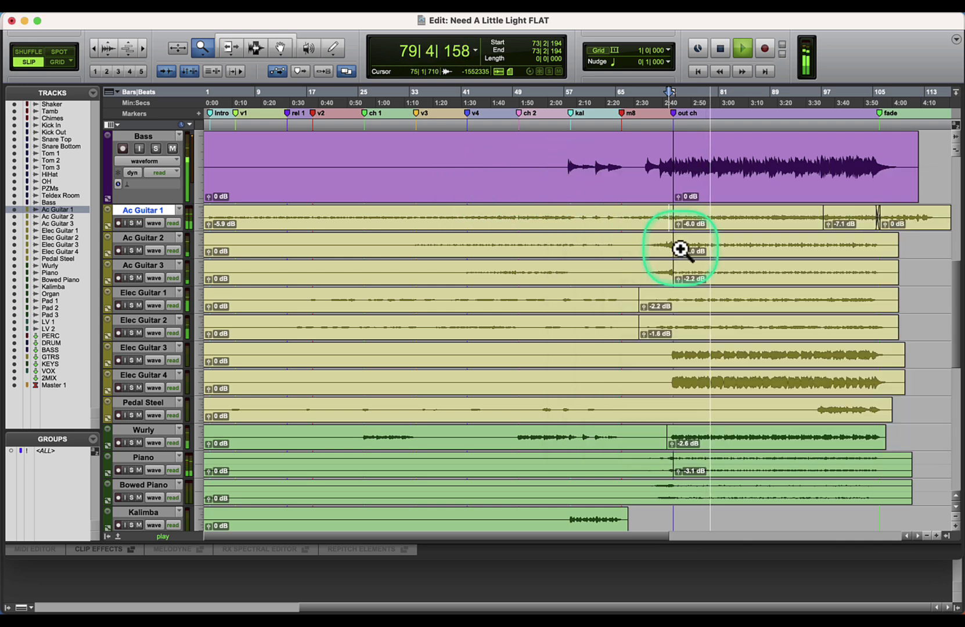
Step: Set the clip gains after the Elec Guitar 1 and 2 splits to -2.0 dB and -1.3 dB
{"action": "left_click", "coordinate": [256, 47]}
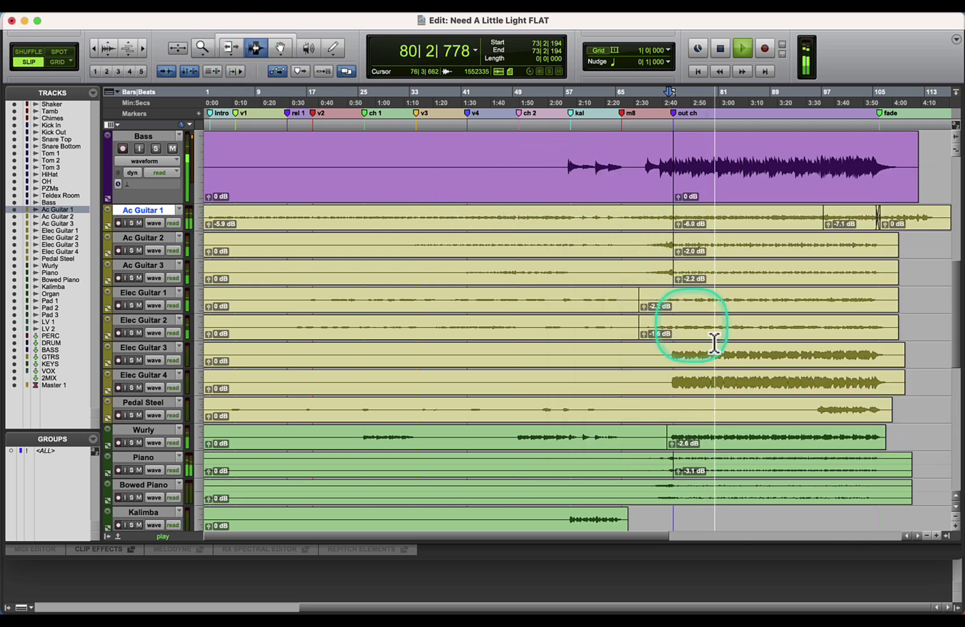
{"action": "left_click", "coordinate": [673, 293]}
{"action": "left_click_drag", "start_coordinate": [643, 310], "coordinate": [645, 332]}
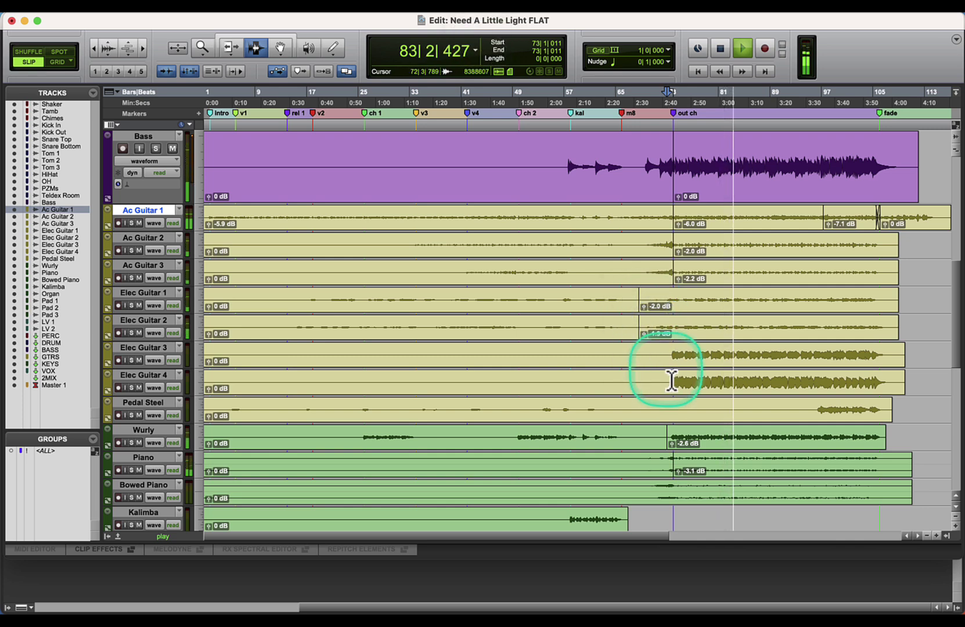
Step: Replay from just before out ch in the Mix window, bringing Elec Guitar 3 and 4 up to 0.0 and panning them 100 left and right
{"action": "left_click", "coordinate": [158, 349]}
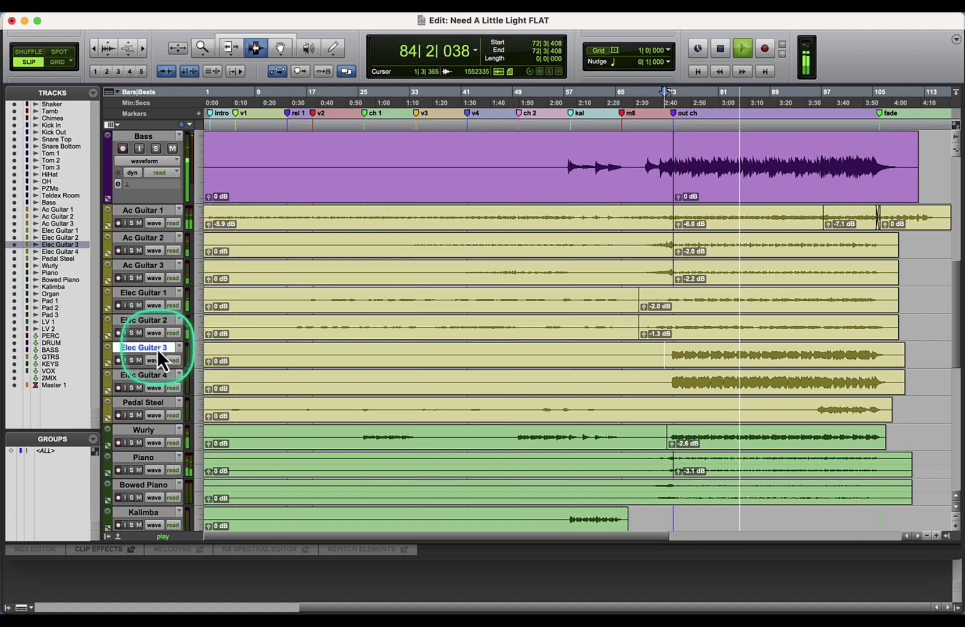
{"action": "key", "text": "super+equal"}
{"action": "key", "text": "space"}
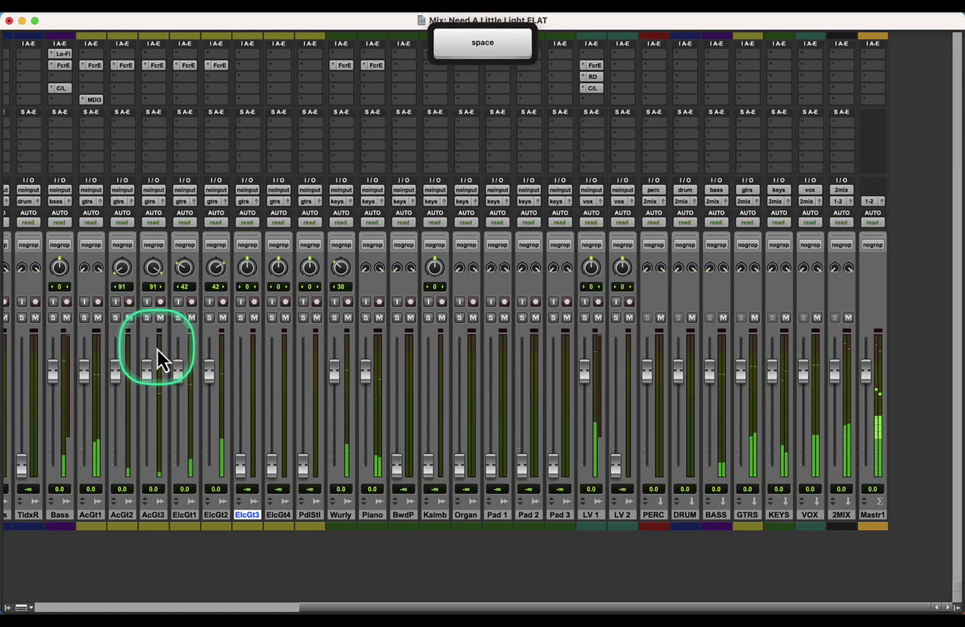
{"action": "left_click", "coordinate": [240, 464], "text": "alt"}
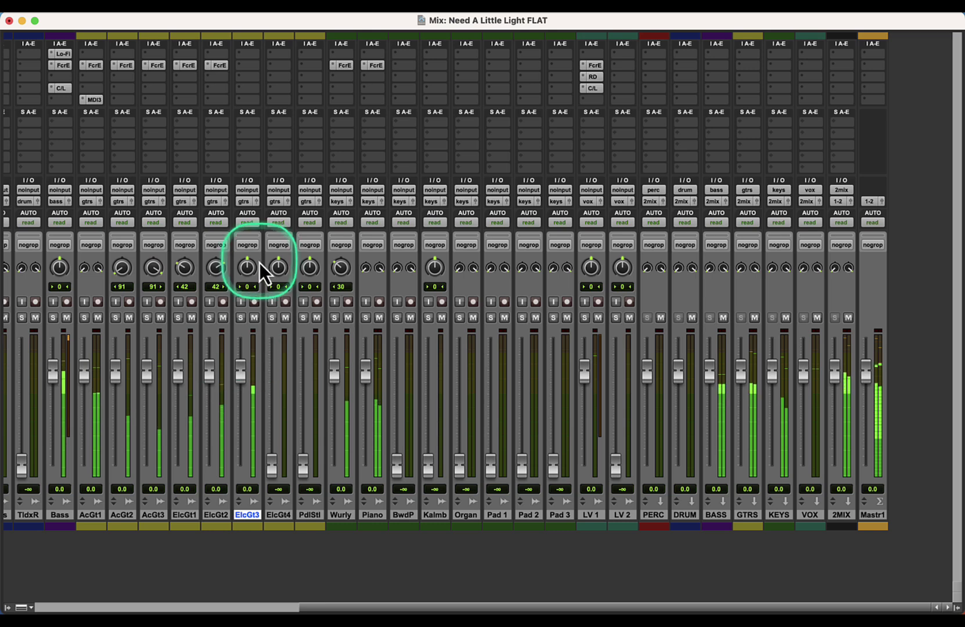
{"action": "left_click_drag", "start_coordinate": [252, 265], "coordinate": [211, 314]}
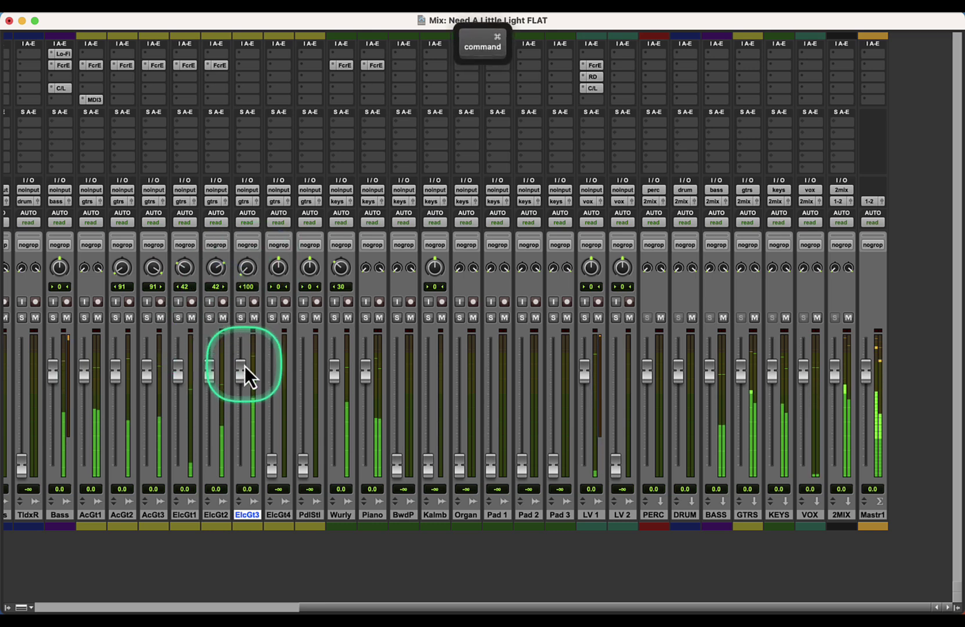
{"action": "left_click_drag", "start_coordinate": [277, 283], "coordinate": [309, 139]}
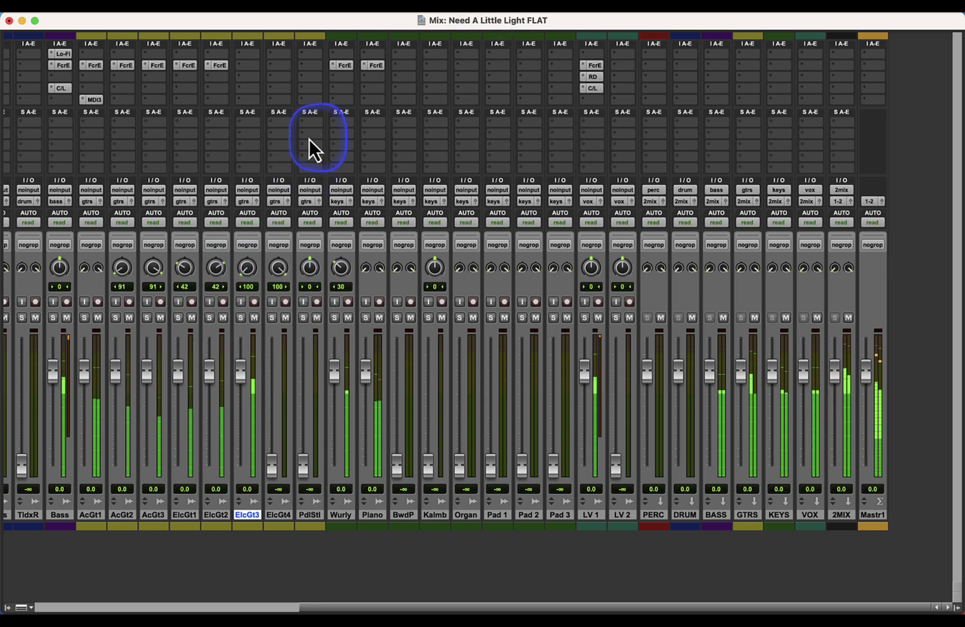
{"action": "left_click", "coordinate": [273, 471], "text": "super"}
Step: In the Edit window, split Elec Guitar 3 and 4 just before the out ch marker and mute the empty clips preceding the splits
{"action": "key", "text": "super+equal"}
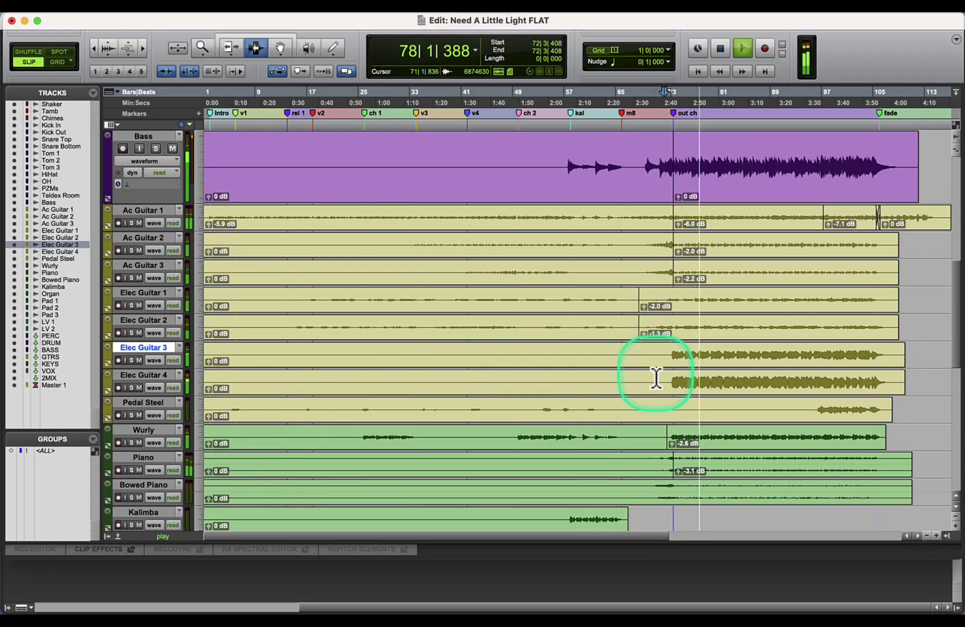
{"action": "key", "text": "super+e"}
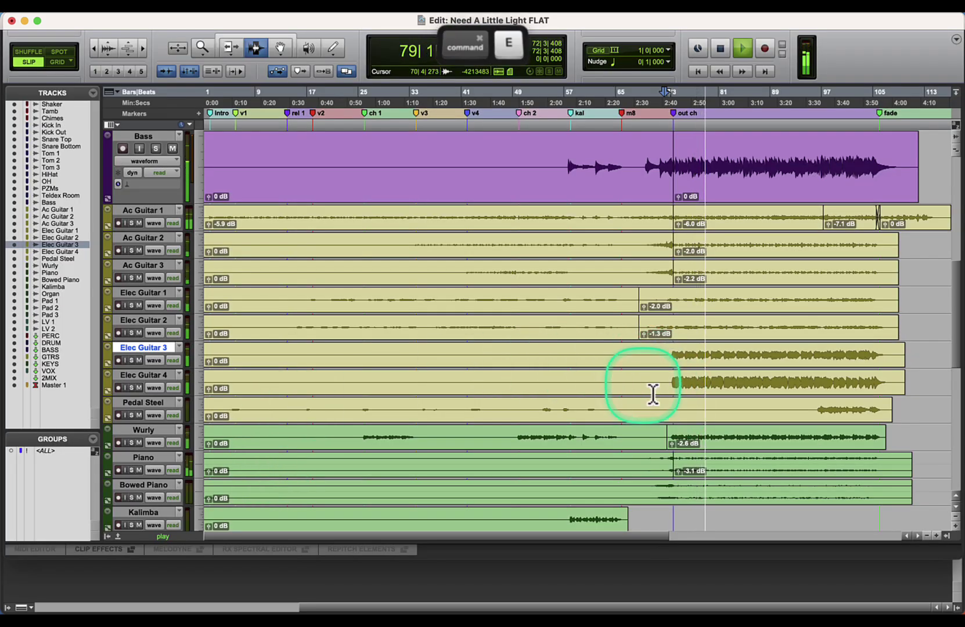
{"action": "left_click", "coordinate": [601, 367]}
{"action": "double_click", "coordinate": [600, 367]}
{"action": "key", "text": "super+m"}
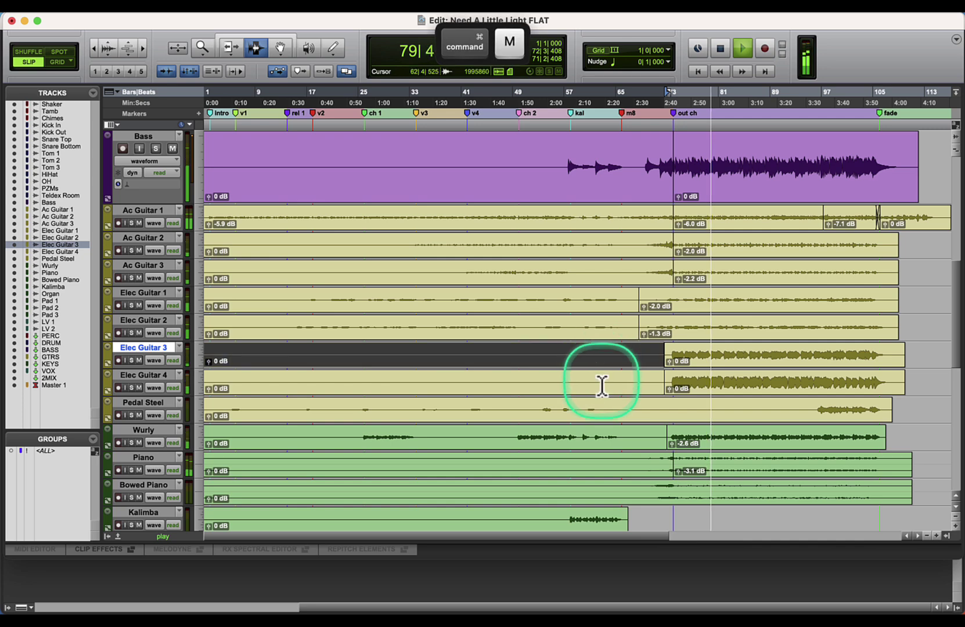
{"action": "double_click", "coordinate": [657, 380]}
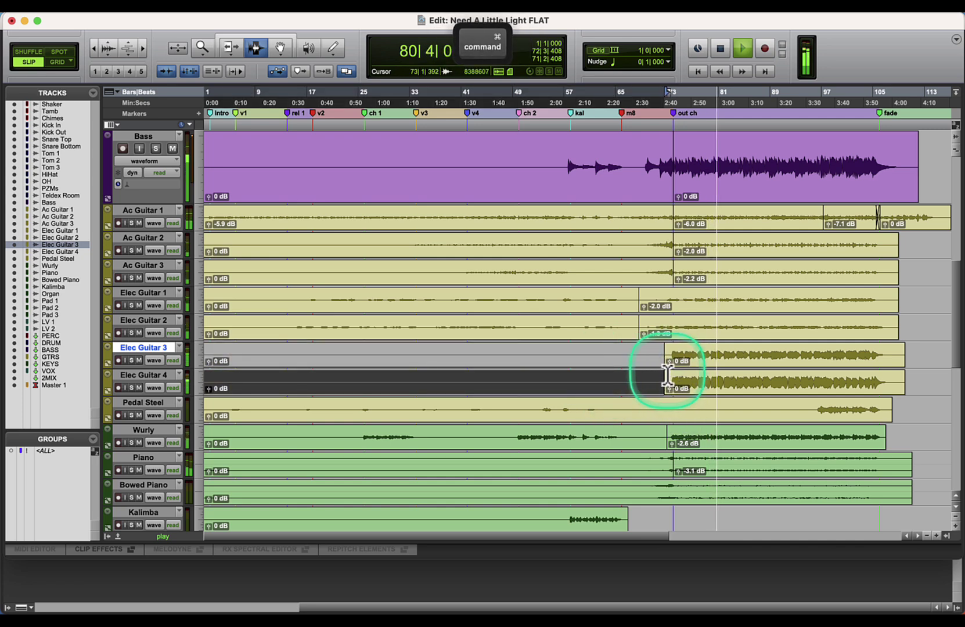
Step: Lower the clip gains after the splits to -12.3 dB on Elec Guitar 3 and -13.0 dB on Elec Guitar 4
{"action": "left_click_drag", "start_coordinate": [669, 361], "coordinate": [662, 454]}
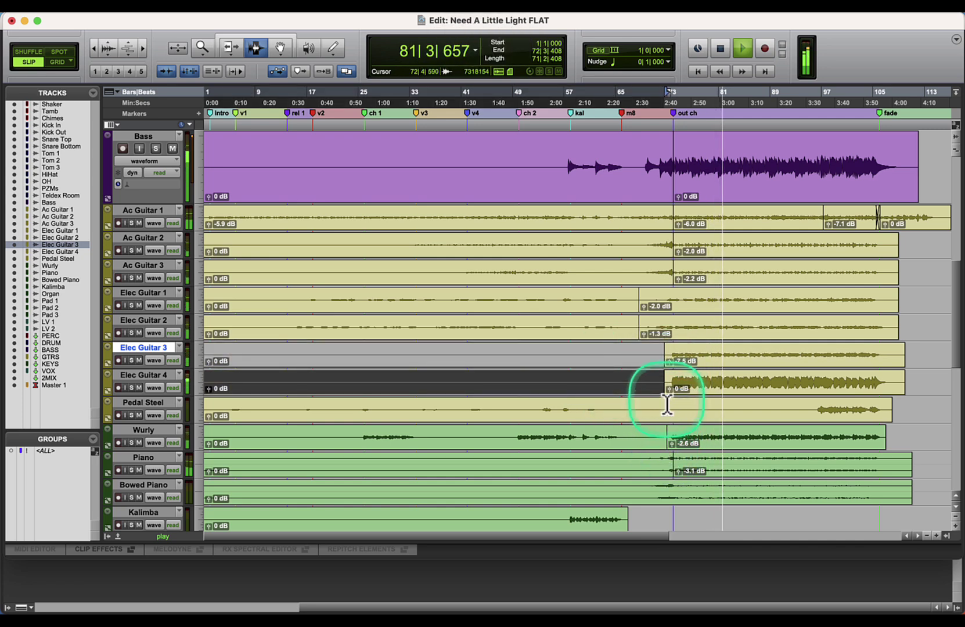
{"action": "left_click_drag", "start_coordinate": [669, 388], "coordinate": [673, 511]}
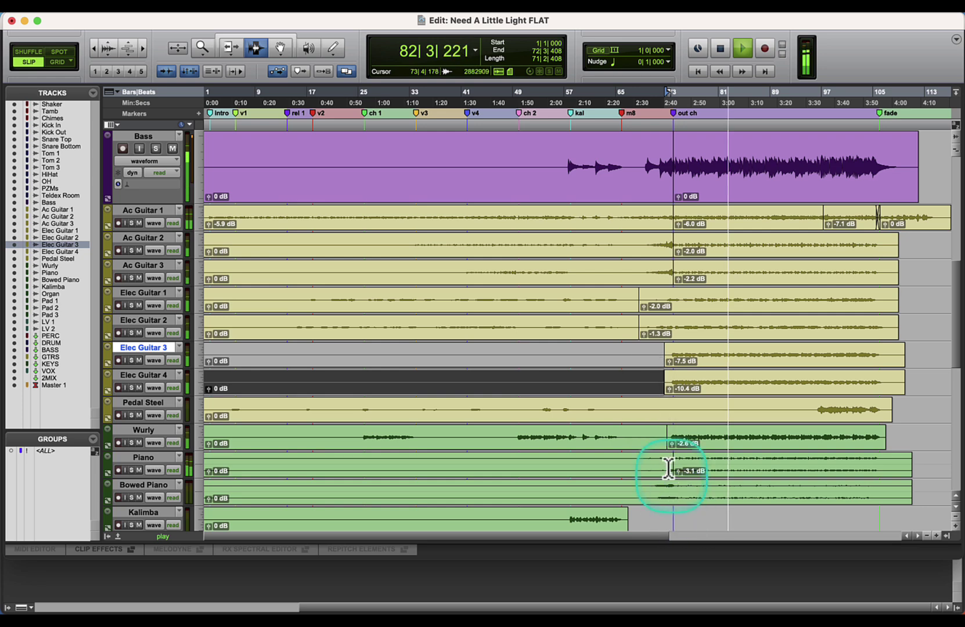
{"action": "left_click_drag", "start_coordinate": [669, 361], "coordinate": [672, 421]}
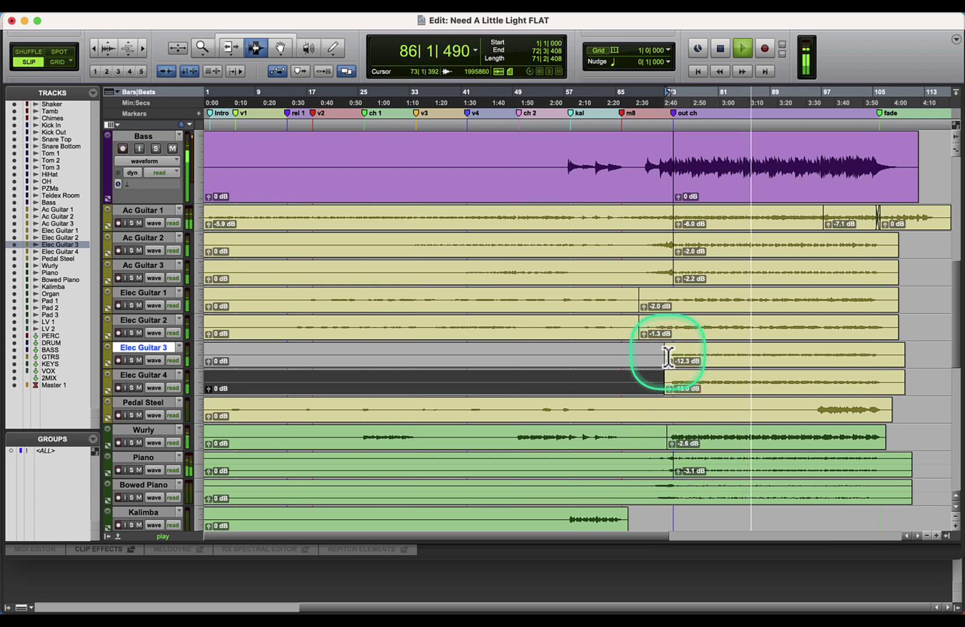
Step: Replay the out ch entry, refining clip gains to -12.0 dB on Elec Guitar 3, -12.1 dB on Elec Guitar 4 and -2.3 dB on Wurly
{"action": "key", "text": "space"}
{"action": "left_click", "coordinate": [141, 50]}
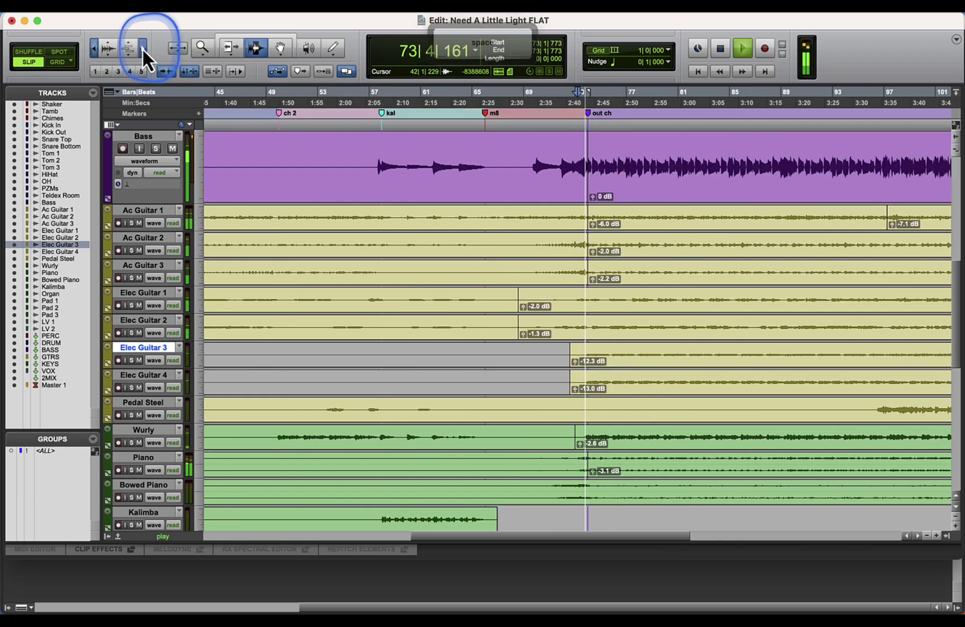
{"action": "left_click", "coordinate": [142, 49]}
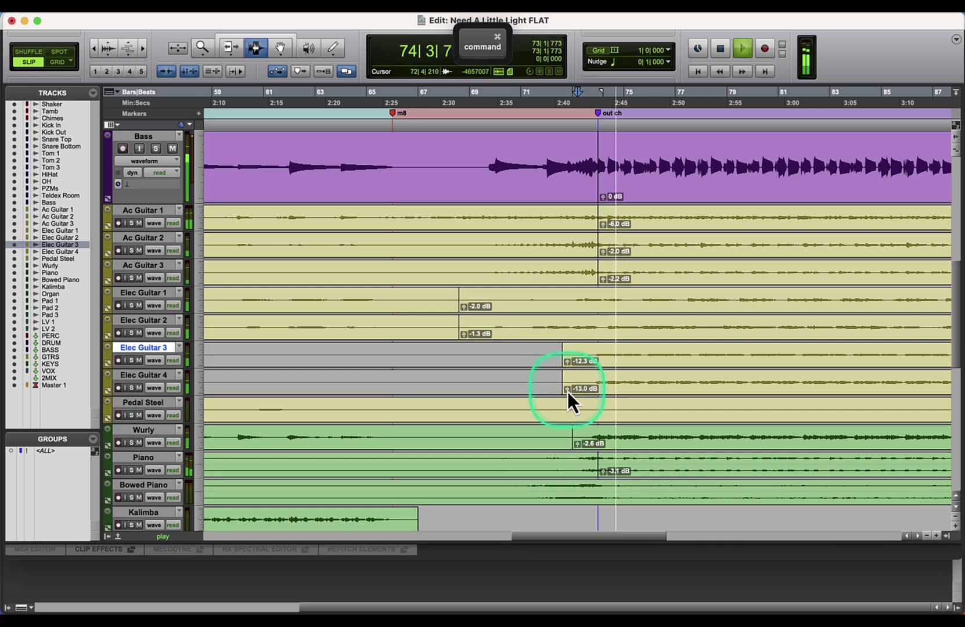
{"action": "left_click_drag", "start_coordinate": [567, 392], "coordinate": [569, 352]}
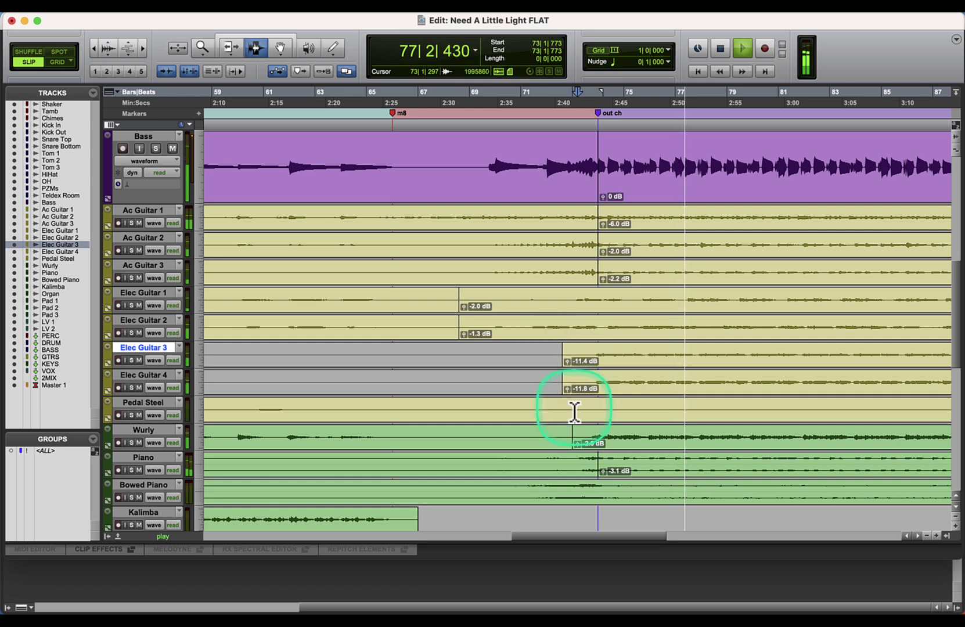
{"action": "left_click_drag", "start_coordinate": [567, 392], "coordinate": [570, 391]}
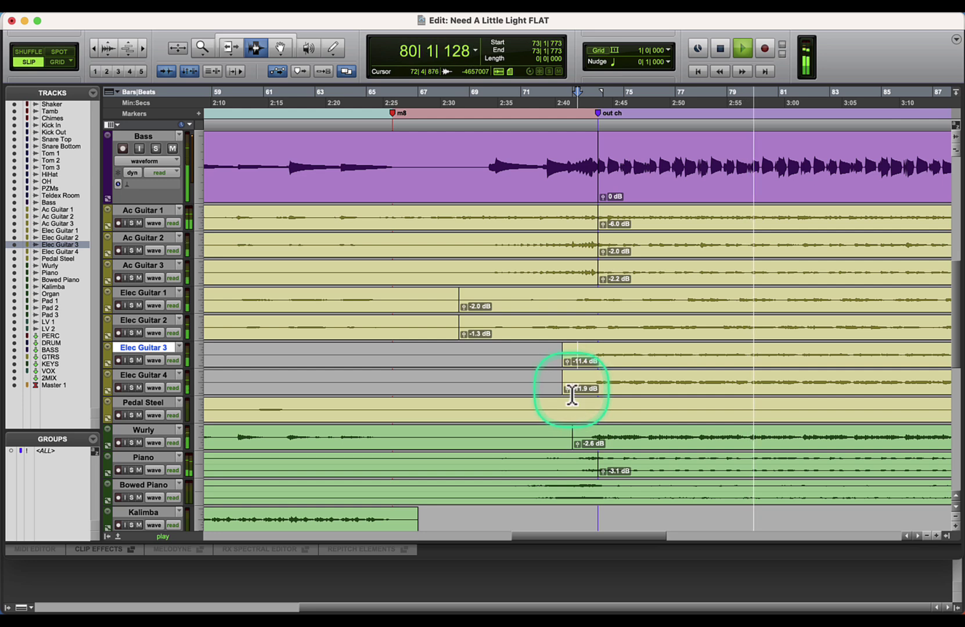
{"action": "left_click_drag", "start_coordinate": [578, 447], "coordinate": [578, 443]}
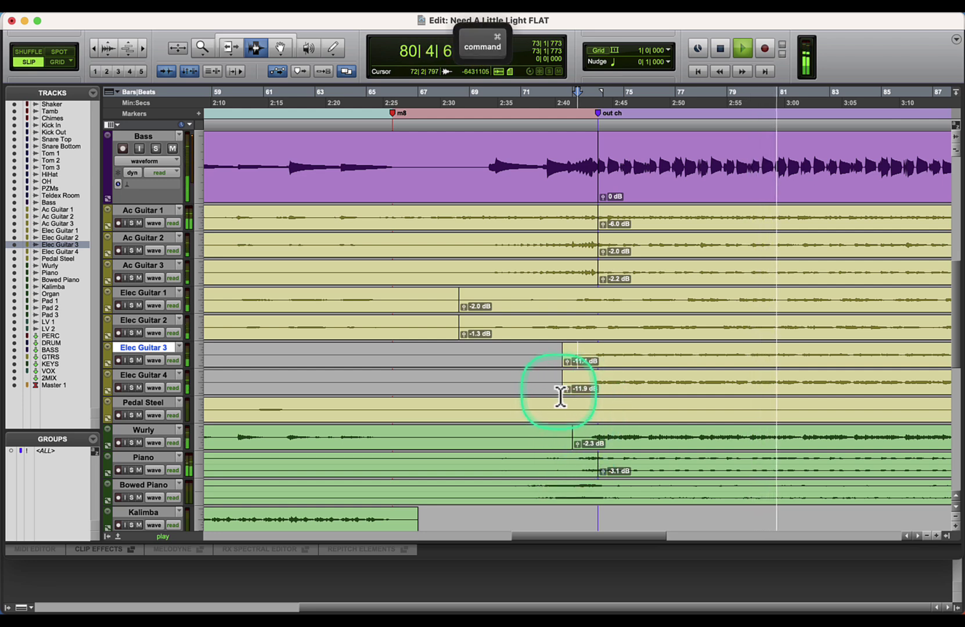
{"action": "left_click_drag", "start_coordinate": [564, 392], "coordinate": [567, 372]}
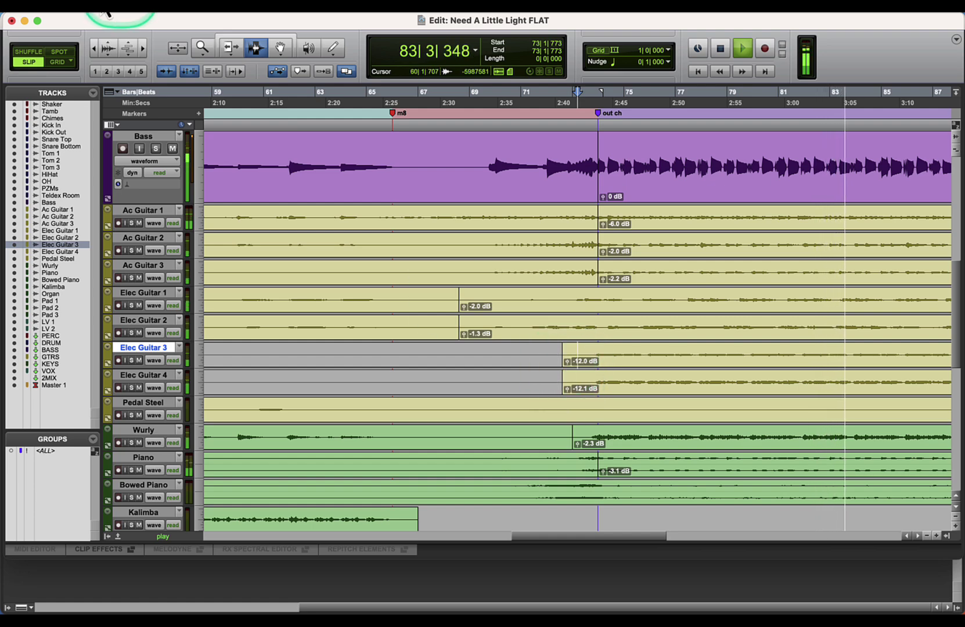
Step: Lower the out ch clip gains of Ac Guitar 2 and 3 to -3.1 dB and of Ac Guitar 1 to -6.5 dB
{"action": "left_click", "coordinate": [97, 51]}
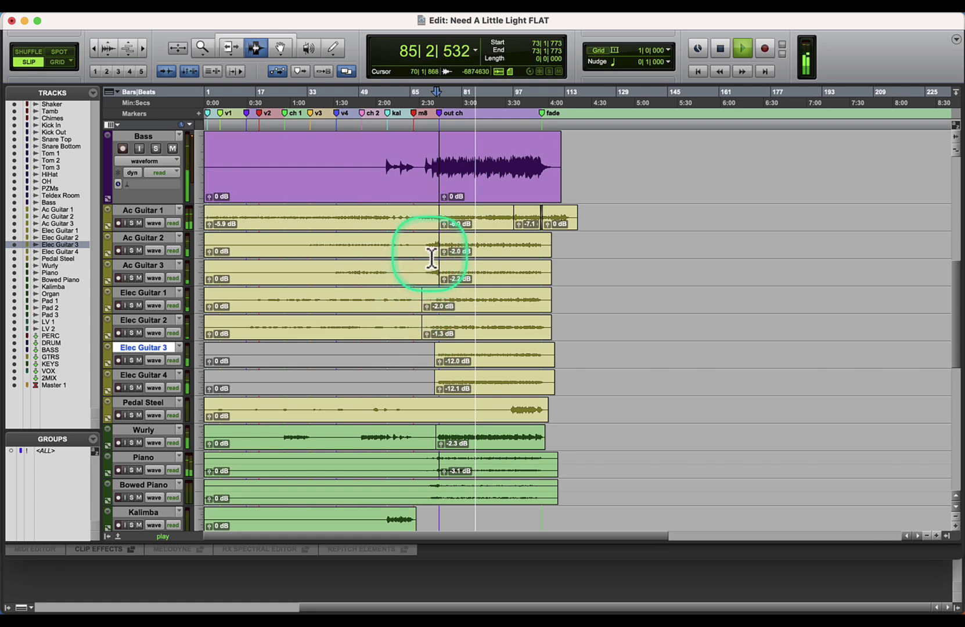
{"action": "left_click_drag", "start_coordinate": [444, 253], "coordinate": [445, 291]}
{"action": "left_click_drag", "start_coordinate": [447, 224], "coordinate": [446, 232]}
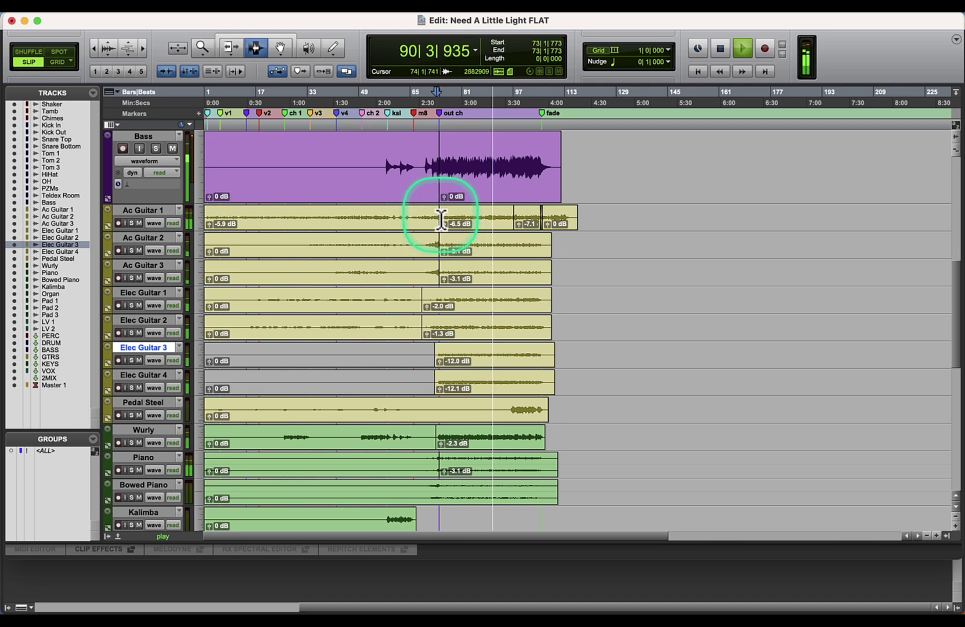
Step: Raise the clip gain of Wurly's out ch clip to -1.8 dB
{"action": "key", "text": "super"}
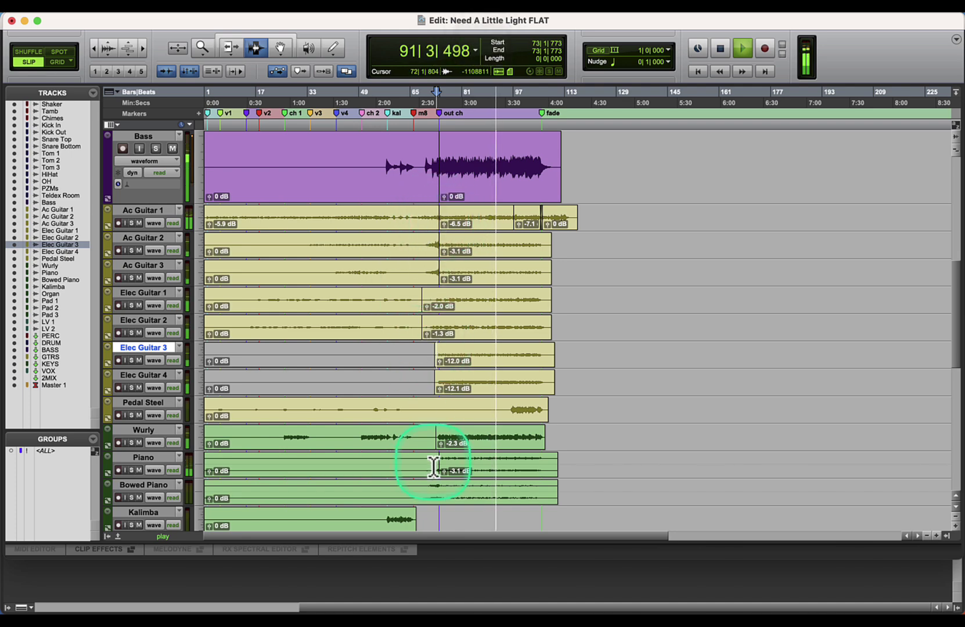
{"action": "left_click_drag", "start_coordinate": [441, 447], "coordinate": [442, 468]}
{"action": "left_click", "coordinate": [441, 446], "text": "alt"}
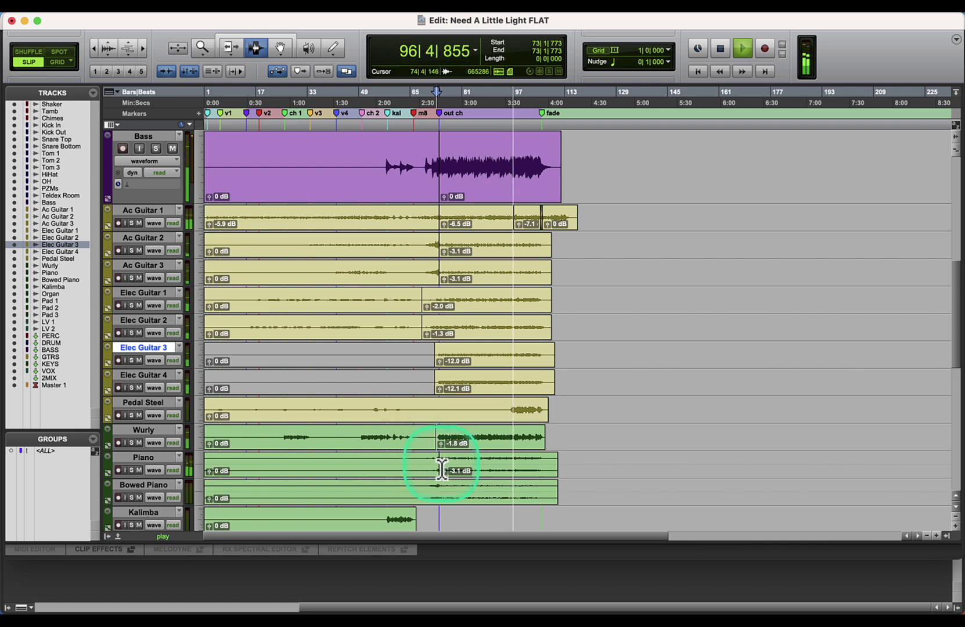
Step: Split Bowed Piano at about bar 70, enlarge the waveform display to check its start, and mute the empty clip before the split
{"action": "scroll", "coordinate": [441, 470], "scroll_direction": "down", "scroll_amount": 4}
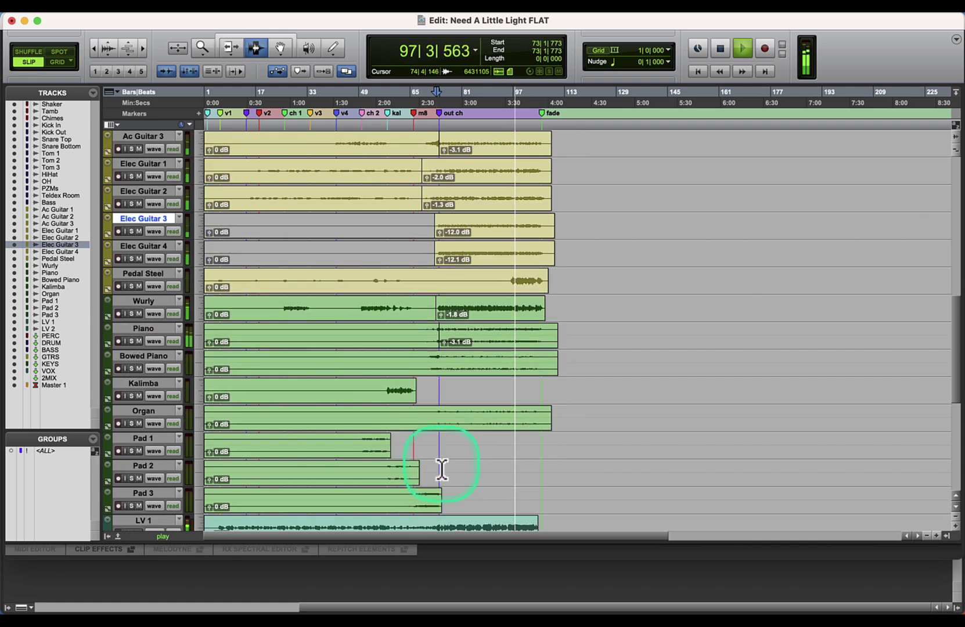
{"action": "left_click", "coordinate": [425, 373]}
{"action": "key", "text": "Tab"}
{"action": "key", "text": "super"}
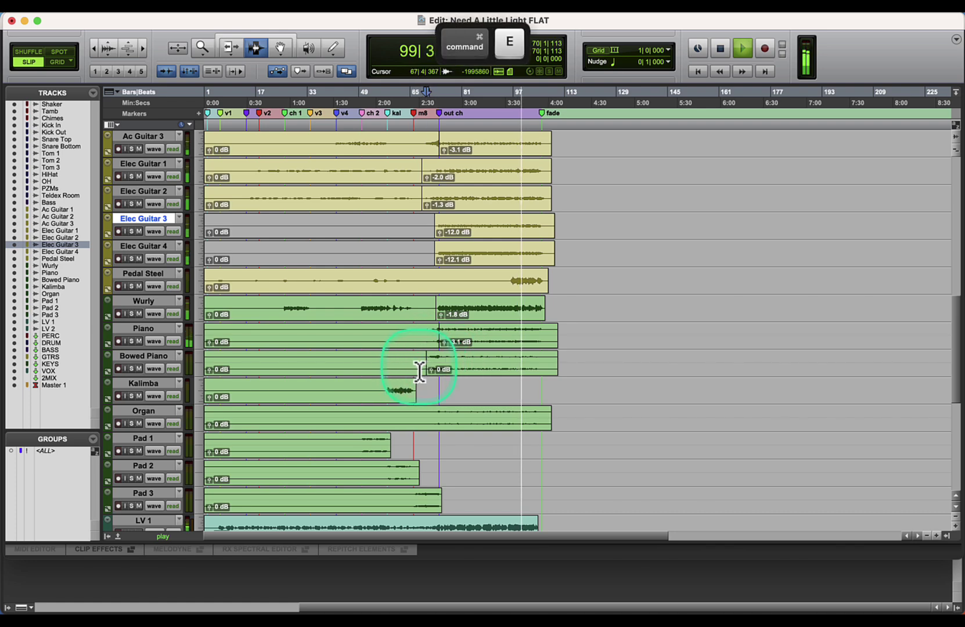
{"action": "left_click", "coordinate": [108, 42]}
{"action": "left_click", "coordinate": [108, 43]}
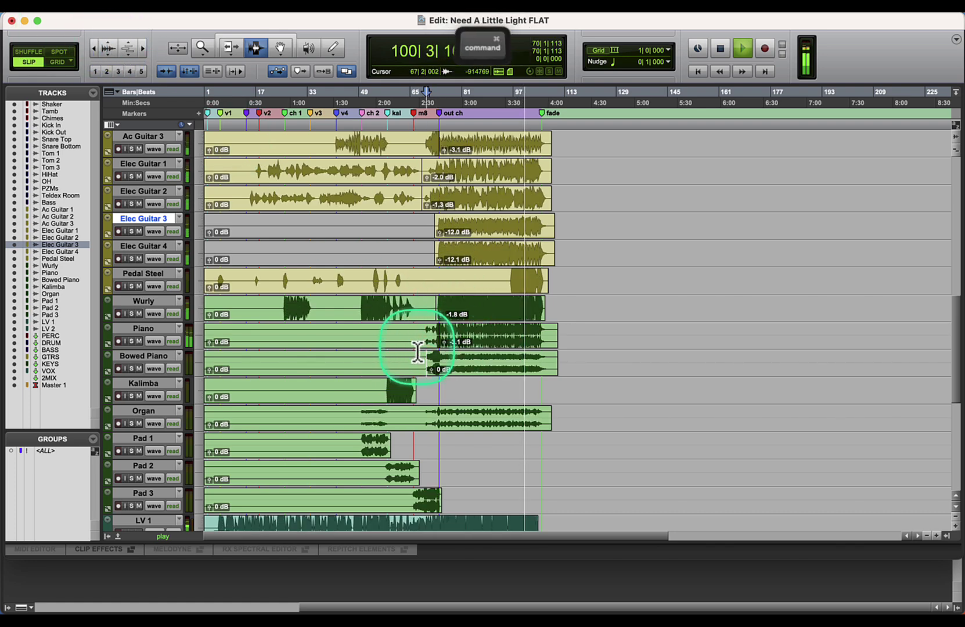
{"action": "key", "text": "super+z"}
{"action": "key", "text": "super+z"}
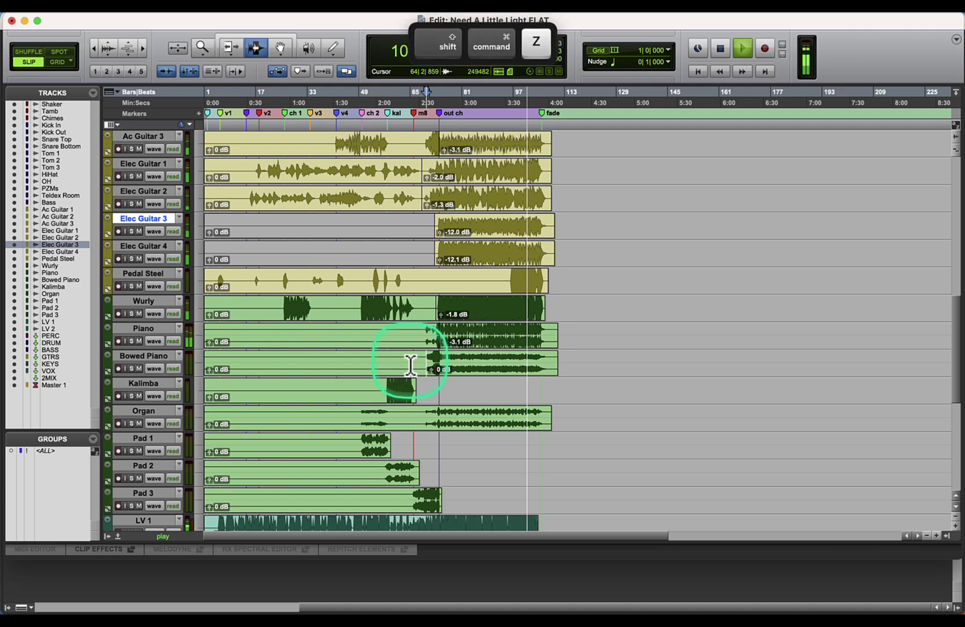
{"action": "key", "text": "super+m"}
Step: Trim the start of Bowed Piano's remaining clip back to about bar 69, halfway between m8 and out ch
{"action": "double_click", "coordinate": [466, 372]}
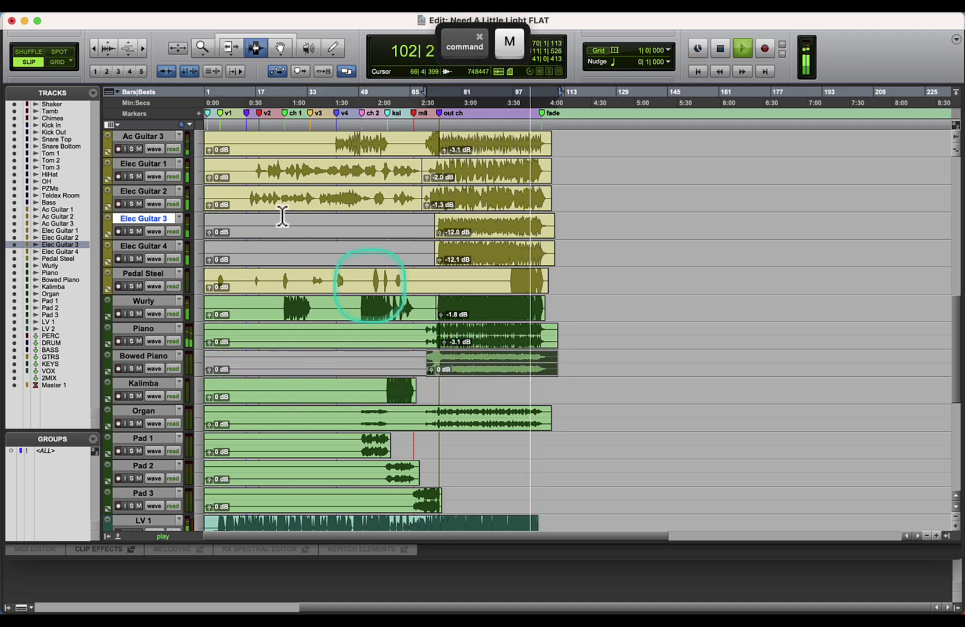
{"action": "left_click", "coordinate": [146, 54]}
{"action": "left_click", "coordinate": [230, 48]}
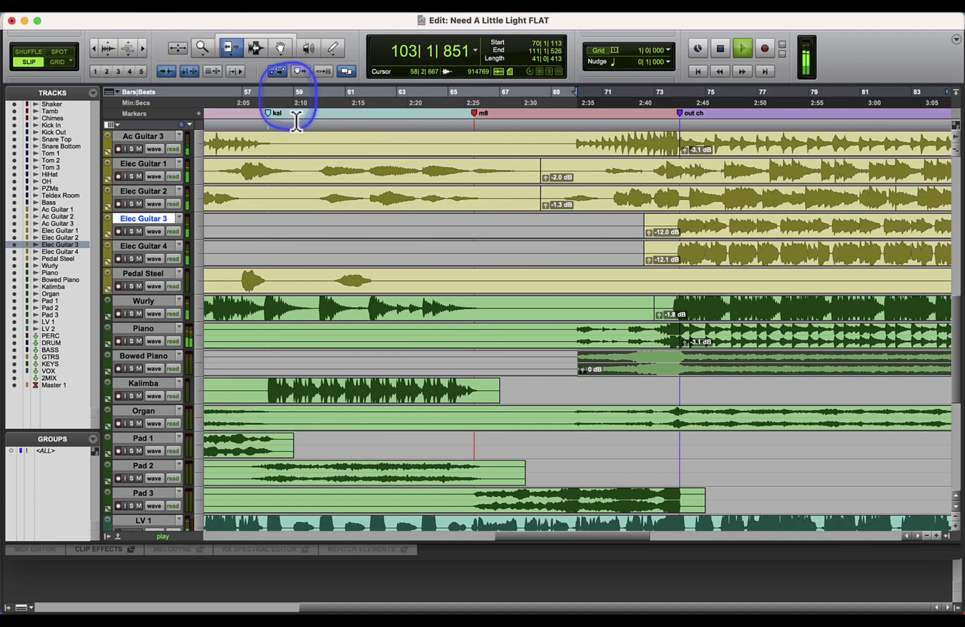
{"action": "left_click_drag", "start_coordinate": [579, 363], "coordinate": [559, 362]}
{"action": "left_click", "coordinate": [256, 48]}
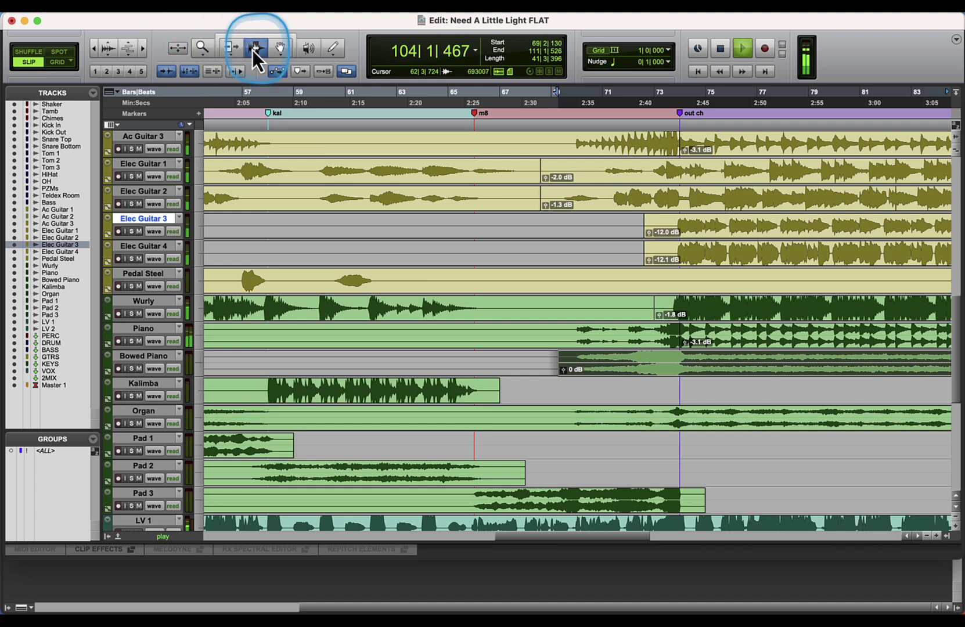
Step: Play from the start of the Bowed Piano clip and bring the track's fader up to 0.0 in the Mix window
{"action": "key", "text": "space"}
{"action": "double_click", "coordinate": [197, 49]}
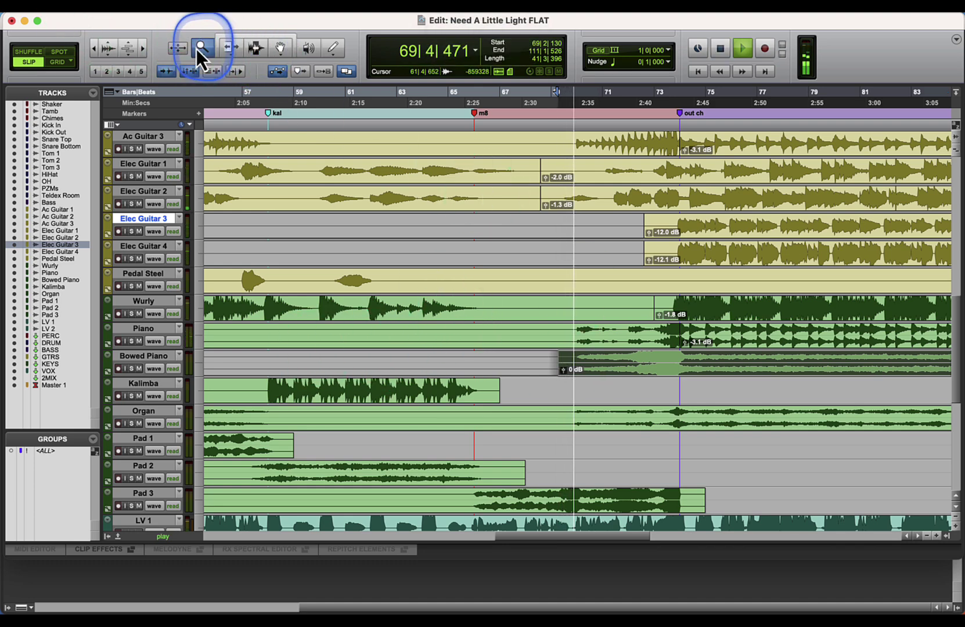
{"action": "left_click", "coordinate": [146, 355]}
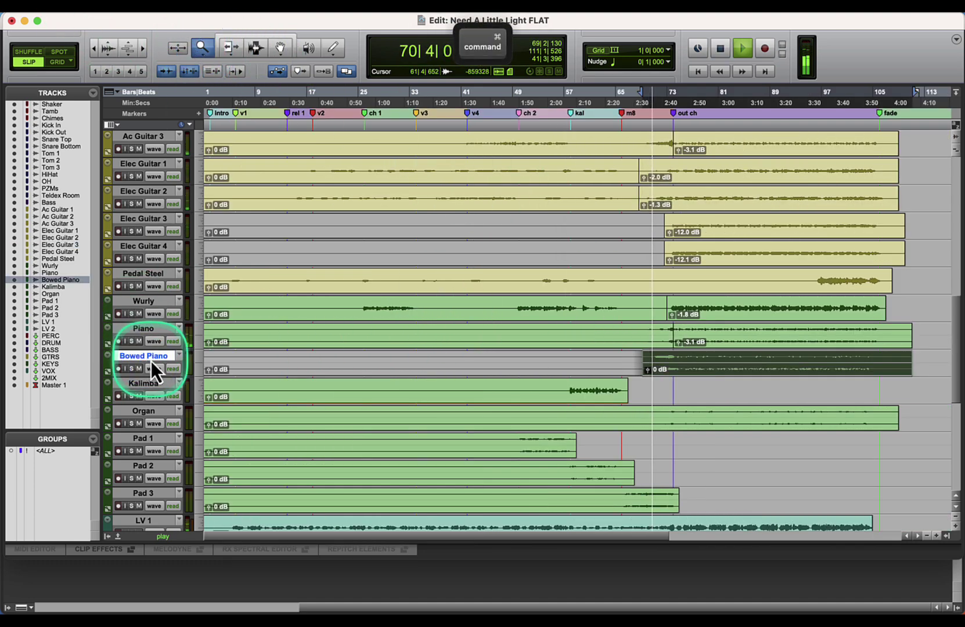
{"action": "key", "text": "super+equal"}
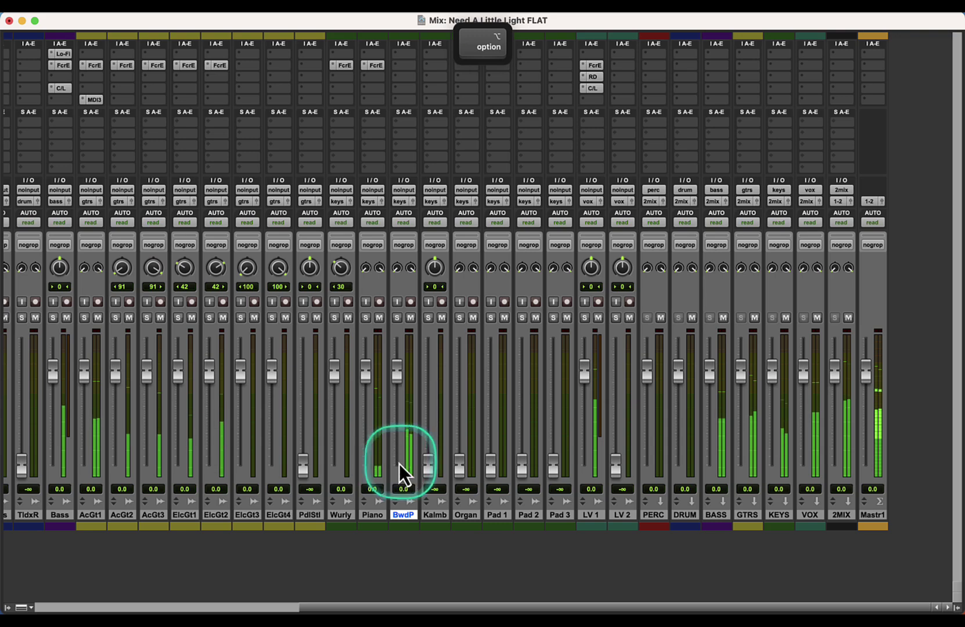
Step: Return to the Edit window and lower the Bowed Piano clip gain to -13.5 dB
{"action": "key", "text": "super+equal"}
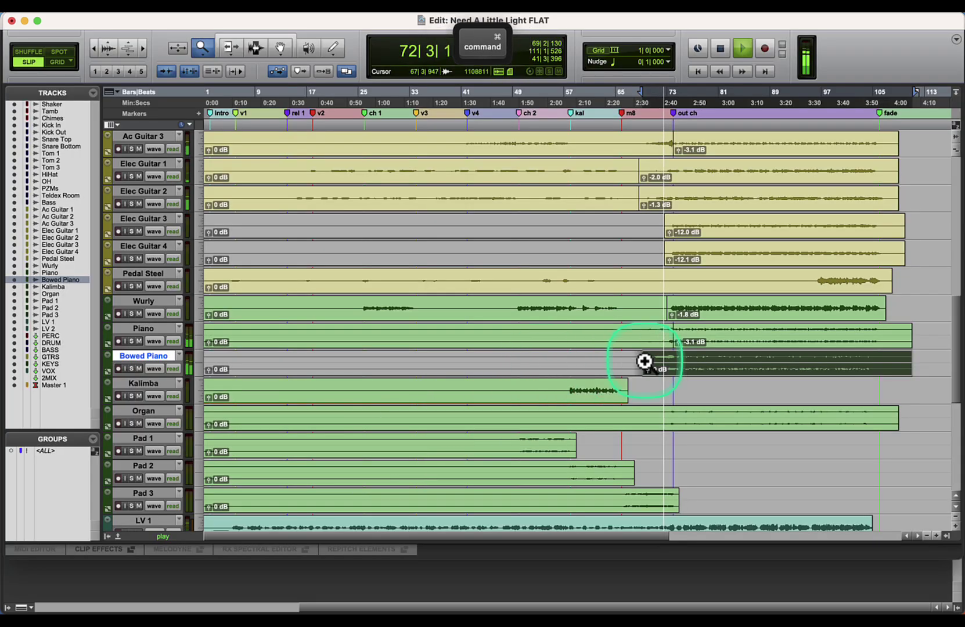
{"action": "left_click_drag", "start_coordinate": [647, 372], "coordinate": [647, 487]}
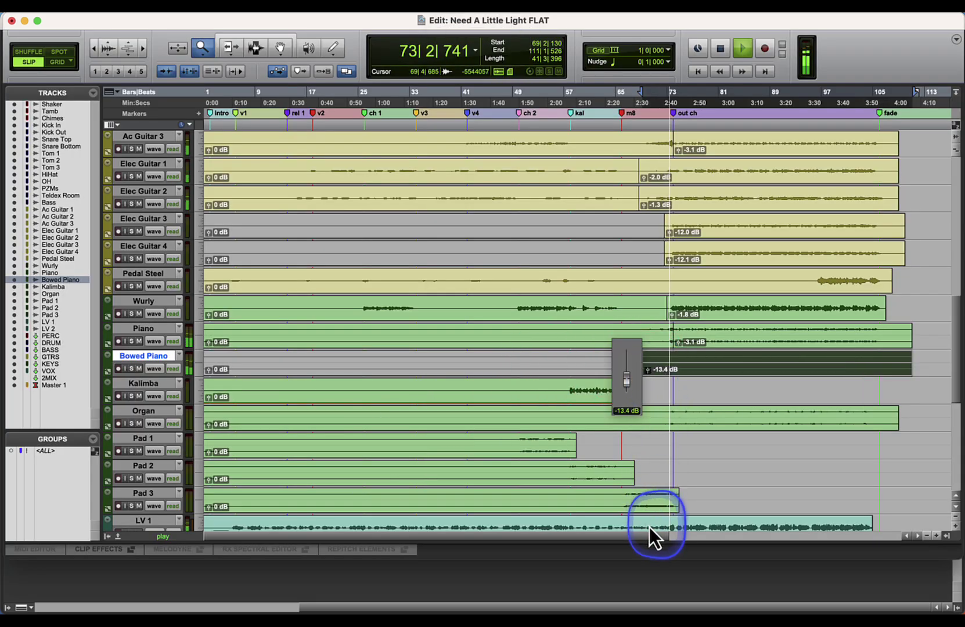
{"action": "left_click_drag", "start_coordinate": [649, 527], "coordinate": [649, 528]}
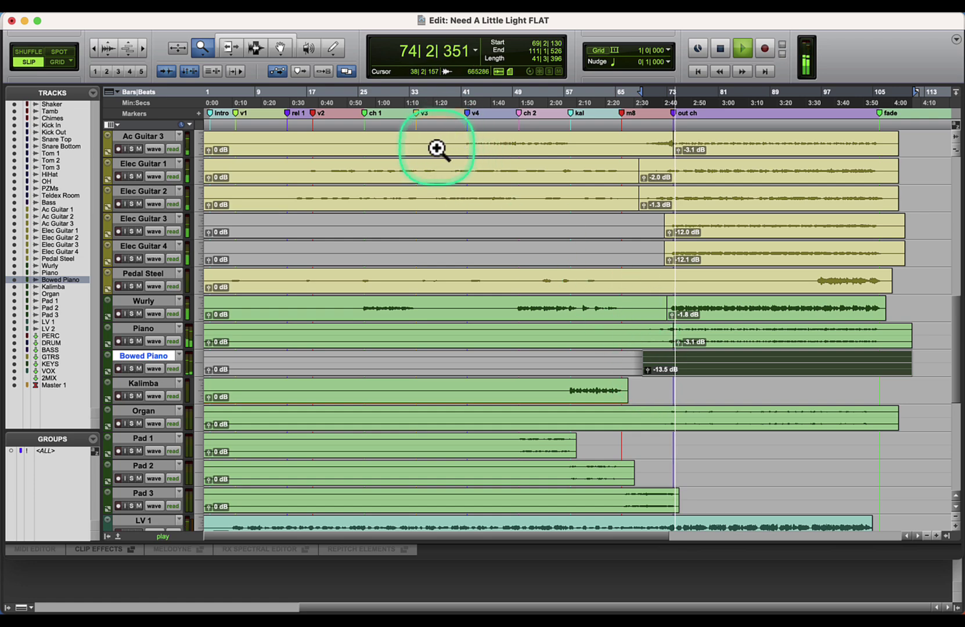
Step: Split Piano in the m8 section just before bar 69, replay, and raise the following clip's gain to +3.9 dB
{"action": "left_click", "coordinate": [142, 46]}
{"action": "left_click", "coordinate": [142, 46]}
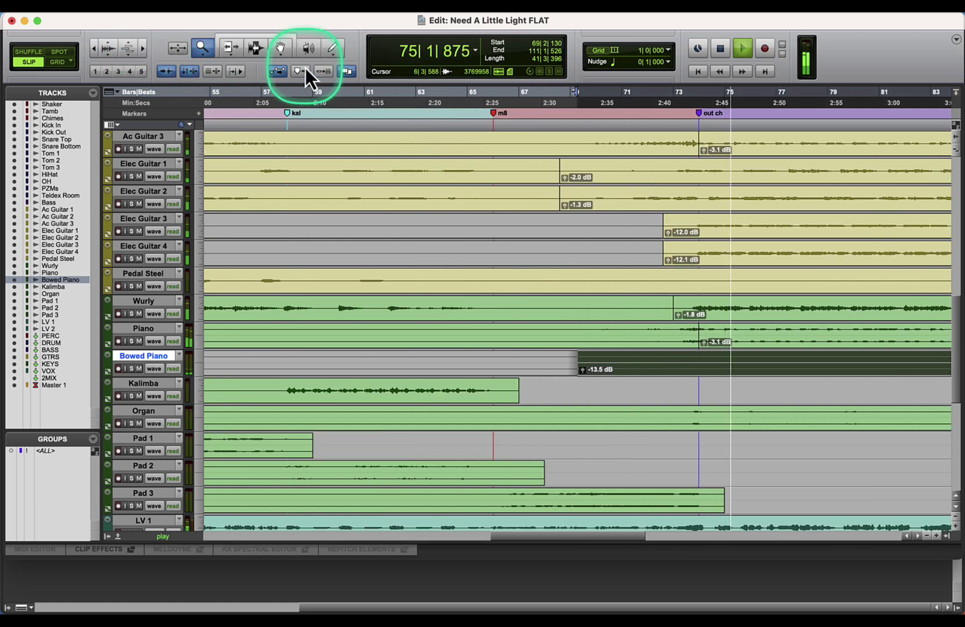
{"action": "left_click", "coordinate": [256, 48]}
{"action": "left_click", "coordinate": [579, 355]}
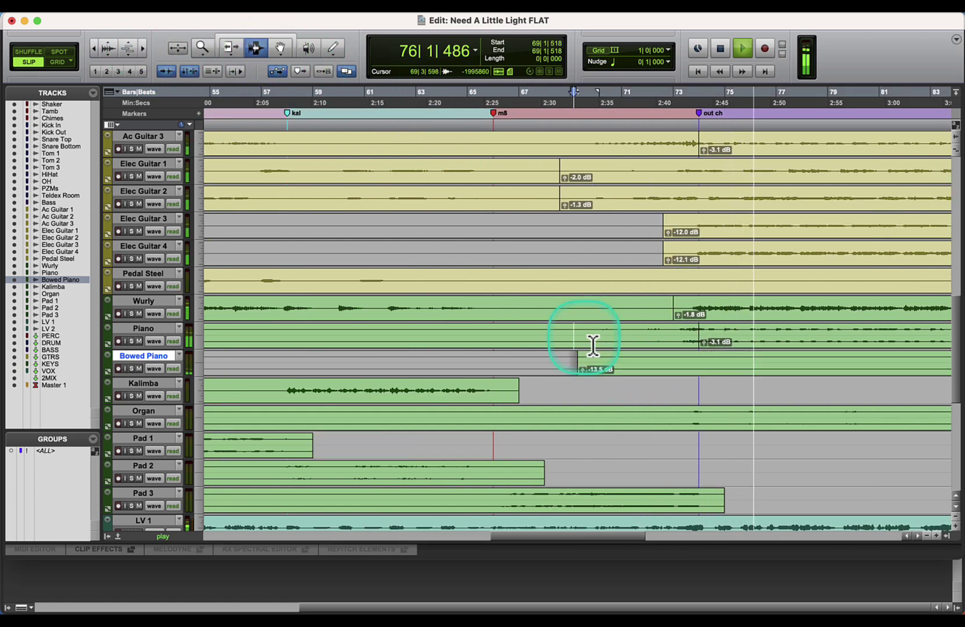
{"action": "left_click", "coordinate": [114, 40]}
{"action": "left_click", "coordinate": [575, 335]}
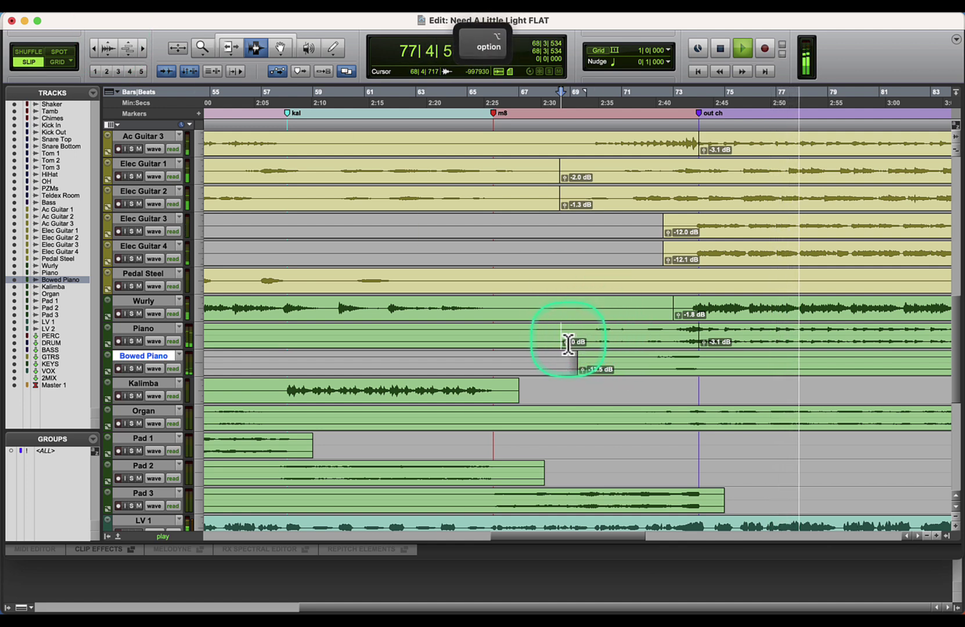
{"action": "key", "text": "space"}
{"action": "left_click_drag", "start_coordinate": [566, 343], "coordinate": [567, 302]}
Step: Split Ac Guitar 1 in the m8 section just before bar 69 and replay from slightly ahead of the split
{"action": "scroll", "coordinate": [567, 302], "scroll_direction": "up", "scroll_amount": 1}
{"action": "scroll", "coordinate": [567, 302], "scroll_direction": "up", "scroll_amount": 3}
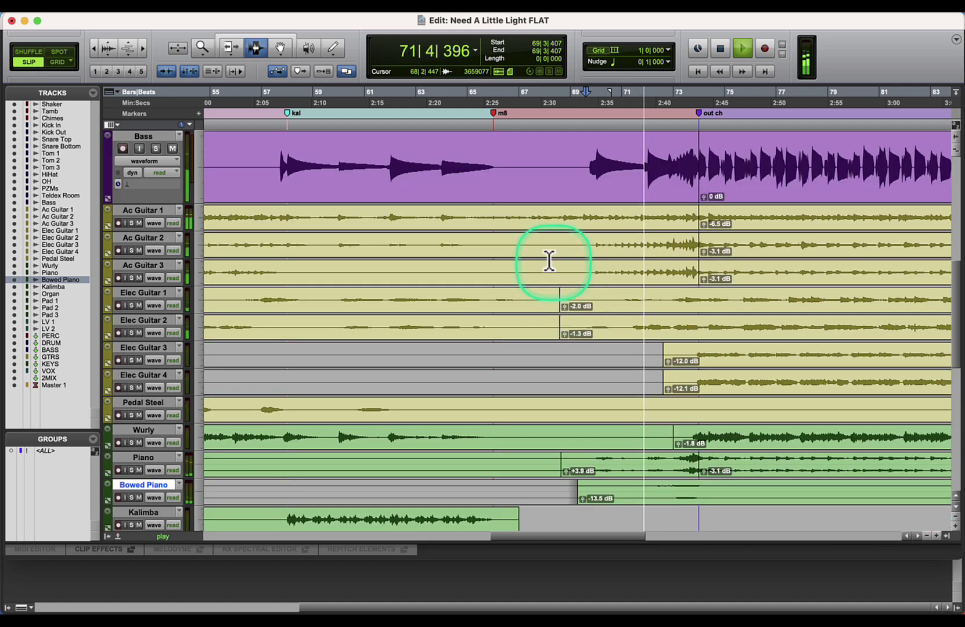
{"action": "left_click", "coordinate": [559, 224]}
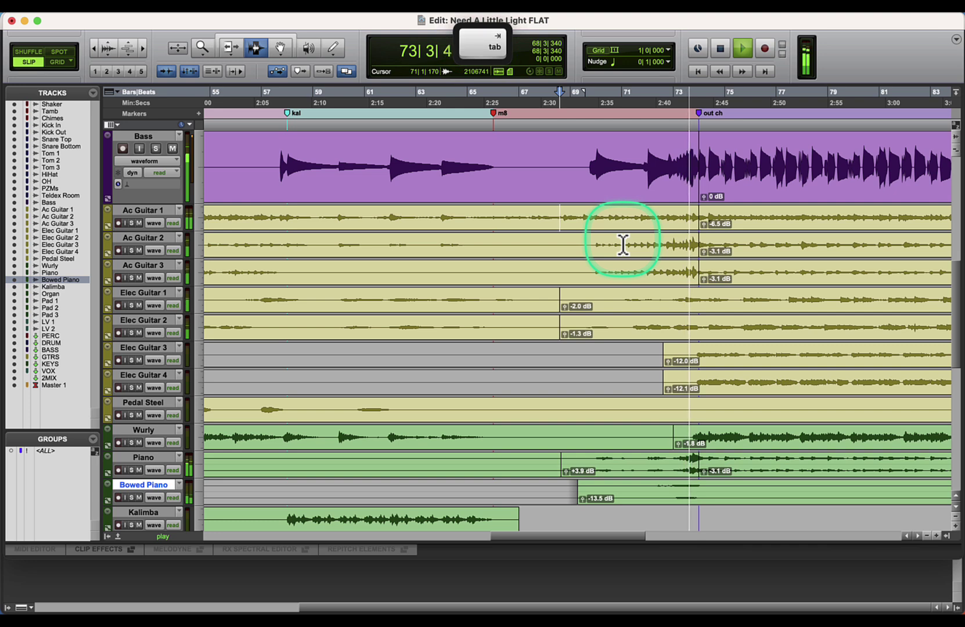
{"action": "key", "text": "super+e"}
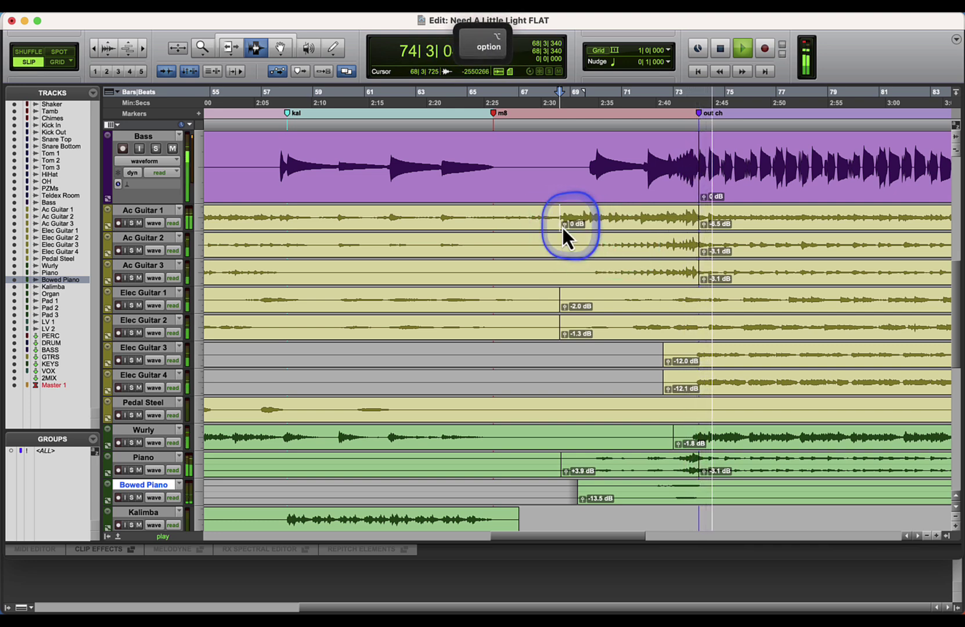
{"action": "left_click", "coordinate": [552, 225]}
{"action": "key", "text": "space"}
{"action": "key", "text": "space"}
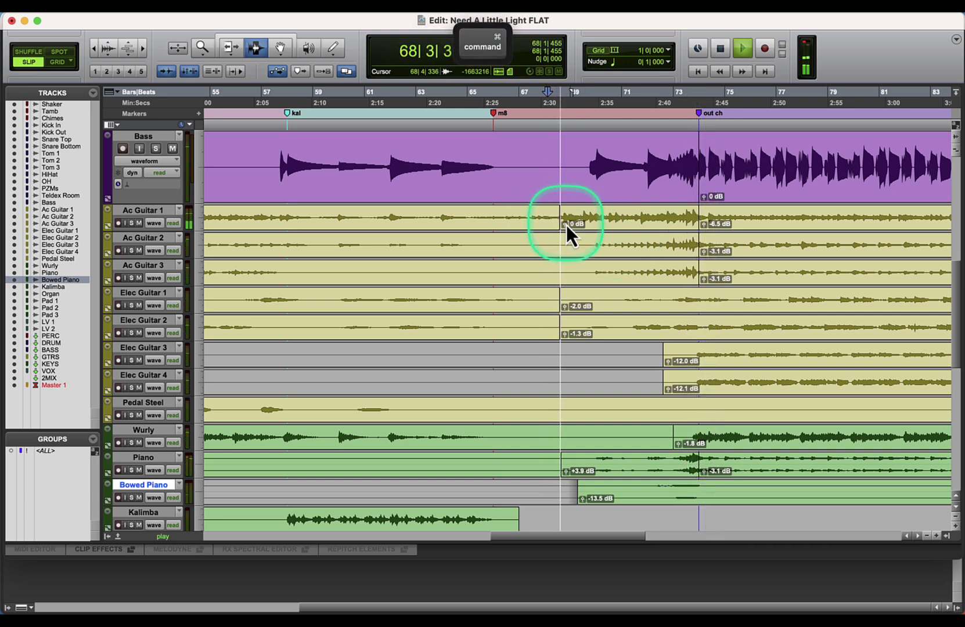
Step: Set the new Ac Guitar 1 clip's gain to -4.0 dB and extend its start back to just before the kal marker
{"action": "left_click", "coordinate": [230, 48]}
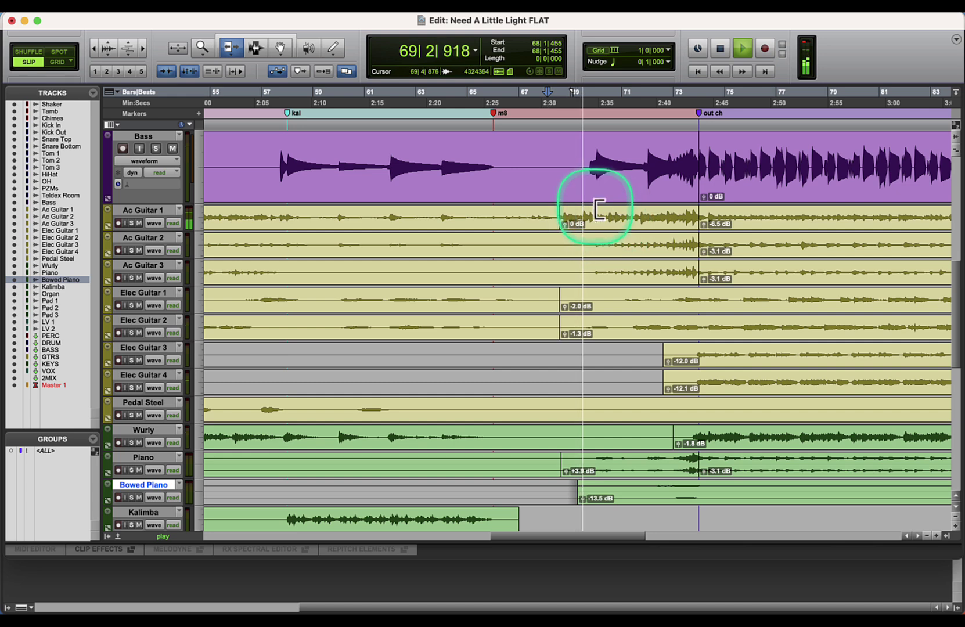
{"action": "left_click_drag", "start_coordinate": [561, 222], "coordinate": [283, 273]}
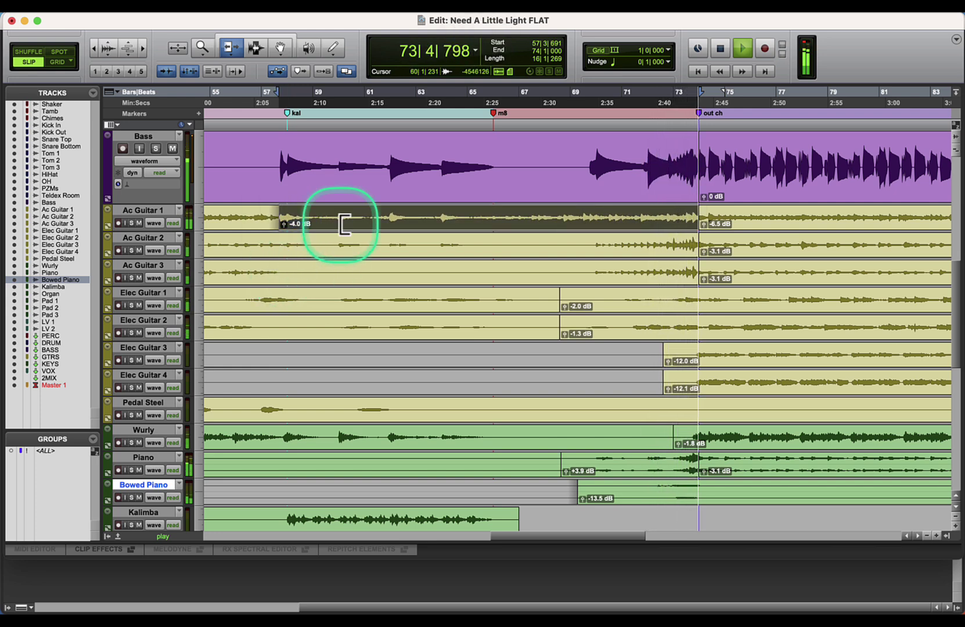
{"action": "left_click", "coordinate": [254, 51]}
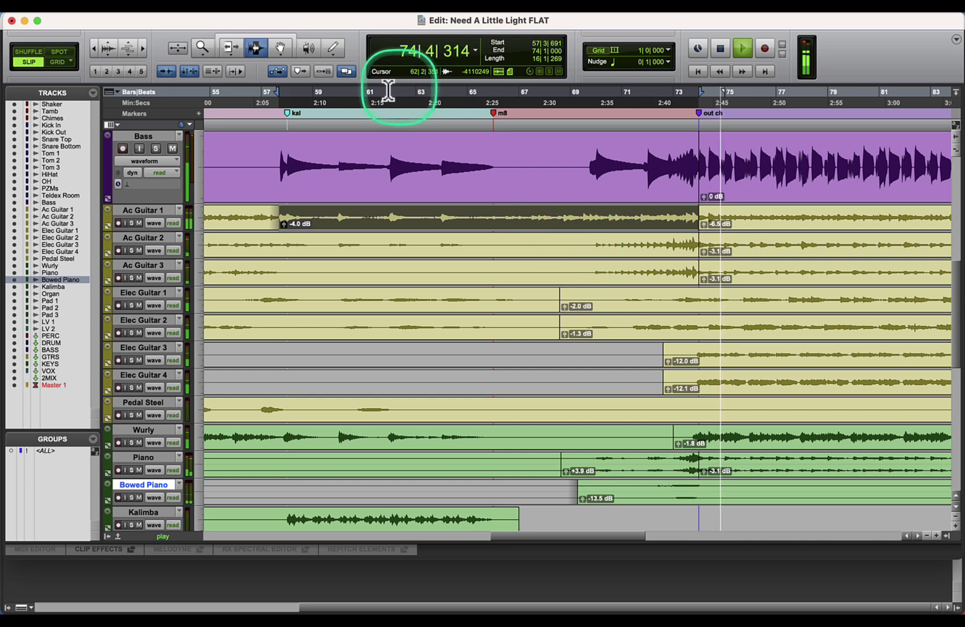
Step: Extend the starts of the -3.1 dB clips on Ac Guitar 2 and Ac Guitar 3 back to about bar 69
{"action": "left_click", "coordinate": [224, 48]}
{"action": "left_click_drag", "start_coordinate": [700, 247], "coordinate": [575, 265]}
{"action": "left_click_drag", "start_coordinate": [700, 271], "coordinate": [580, 280]}
{"action": "left_click", "coordinate": [255, 48]}
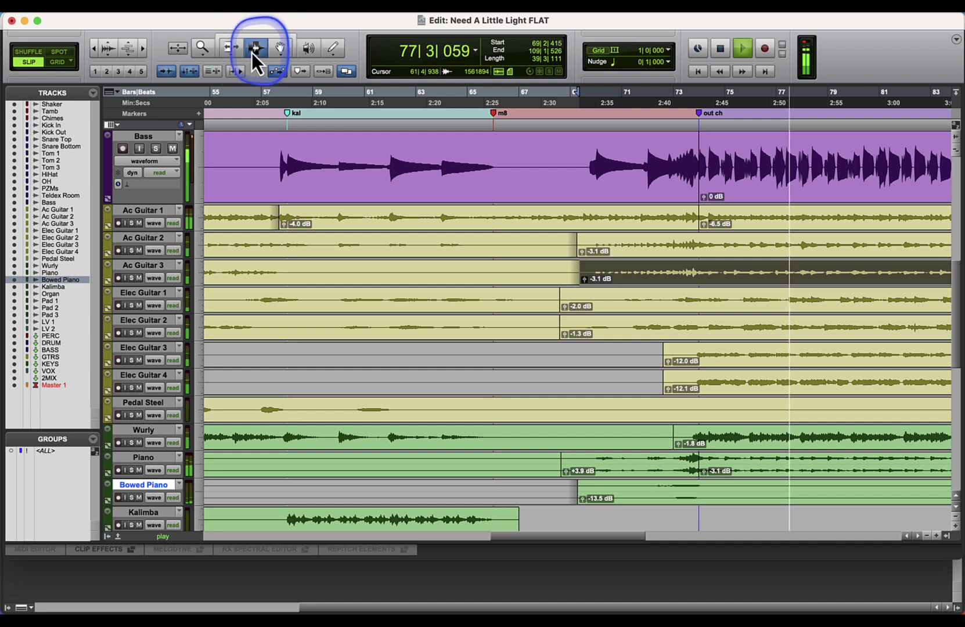
Step: Replay from bar 69 and set clip gains: Ac Guitar 1's out ch clip -5.1 dB, Elec Guitars 1 and 2 -2.3, 3 -13.0, 4 -12.9
{"action": "left_click", "coordinate": [581, 172]}
{"action": "mouse_move", "coordinate": [703, 225]}
{"action": "left_mouse_down"}
{"action": "mouse_move", "coordinate": [705, 208]}
{"action": "mouse_move", "coordinate": [703, 229]}
{"action": "left_mouse_up"}
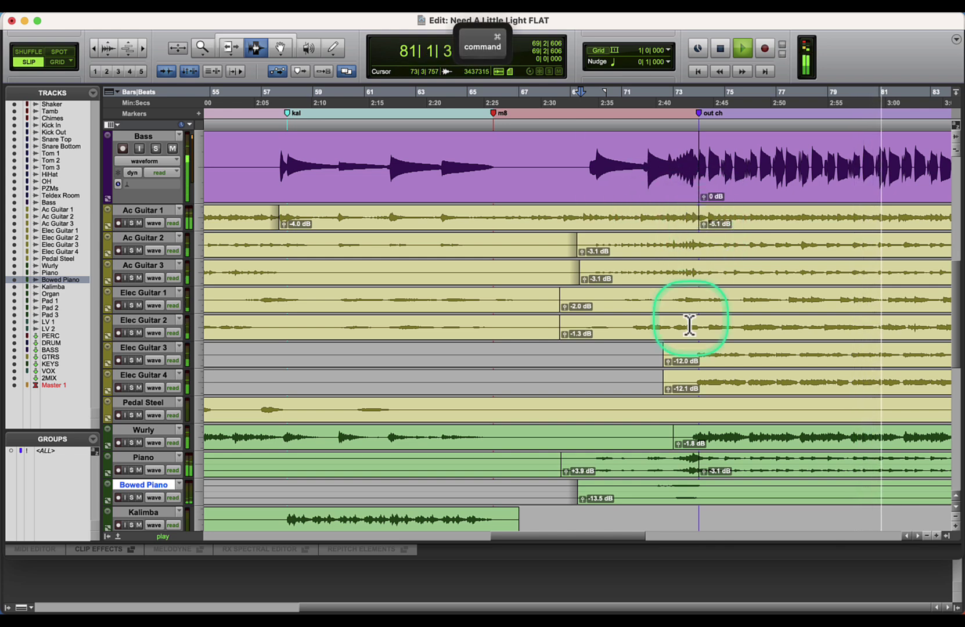
{"action": "left_click_drag", "start_coordinate": [669, 364], "coordinate": [668, 398]}
{"action": "left_click_drag", "start_coordinate": [565, 336], "coordinate": [565, 346]}
{"action": "left_click_drag", "start_coordinate": [565, 307], "coordinate": [567, 312]}
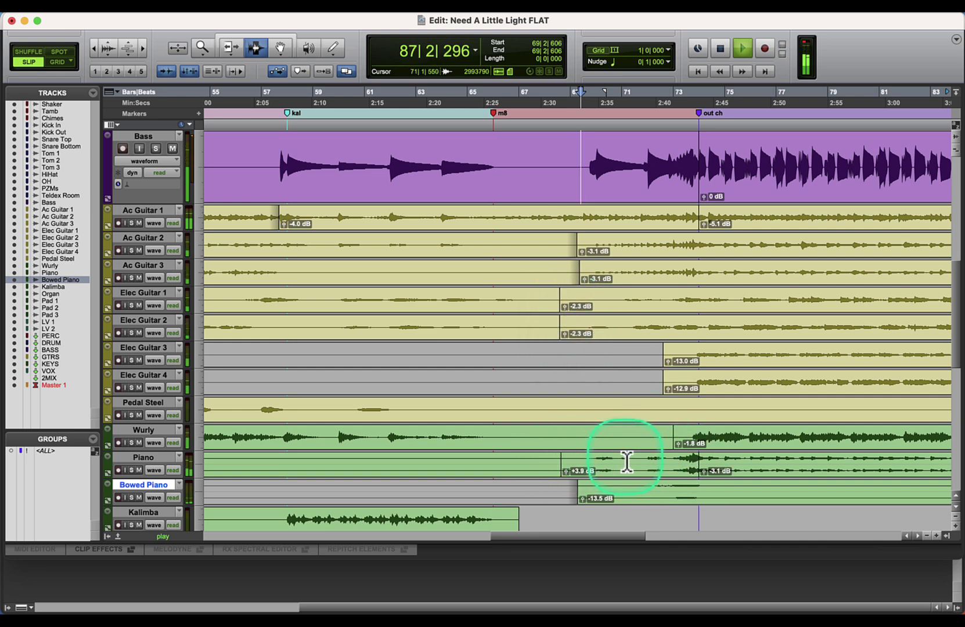
Step: Replay from about bar 69 and raise the m8 Piano clip's gain to +5.1 dB
{"action": "left_click", "coordinate": [585, 462]}
{"action": "key", "text": "space"}
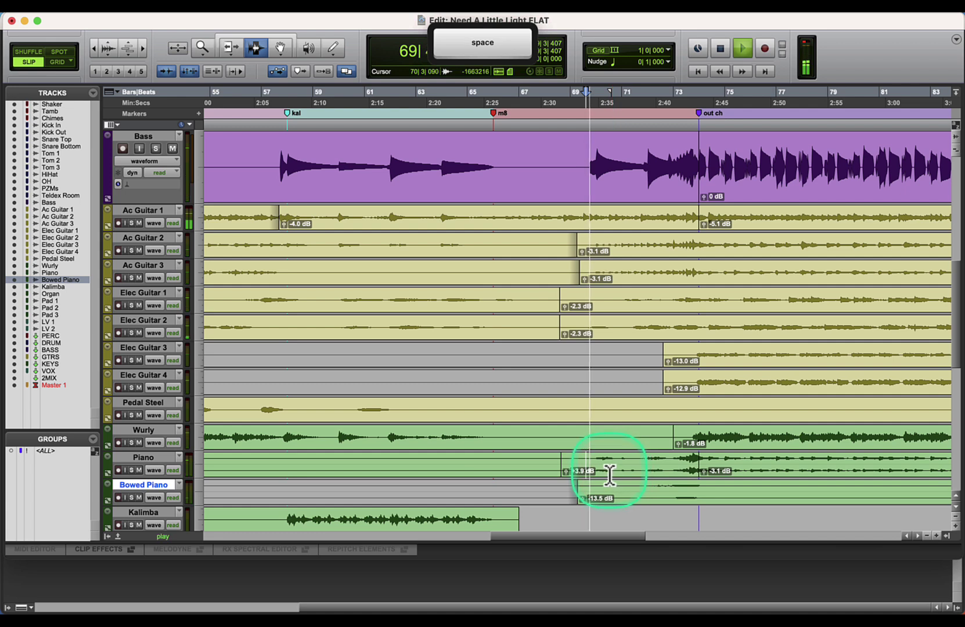
{"action": "left_click_drag", "start_coordinate": [566, 476], "coordinate": [566, 462]}
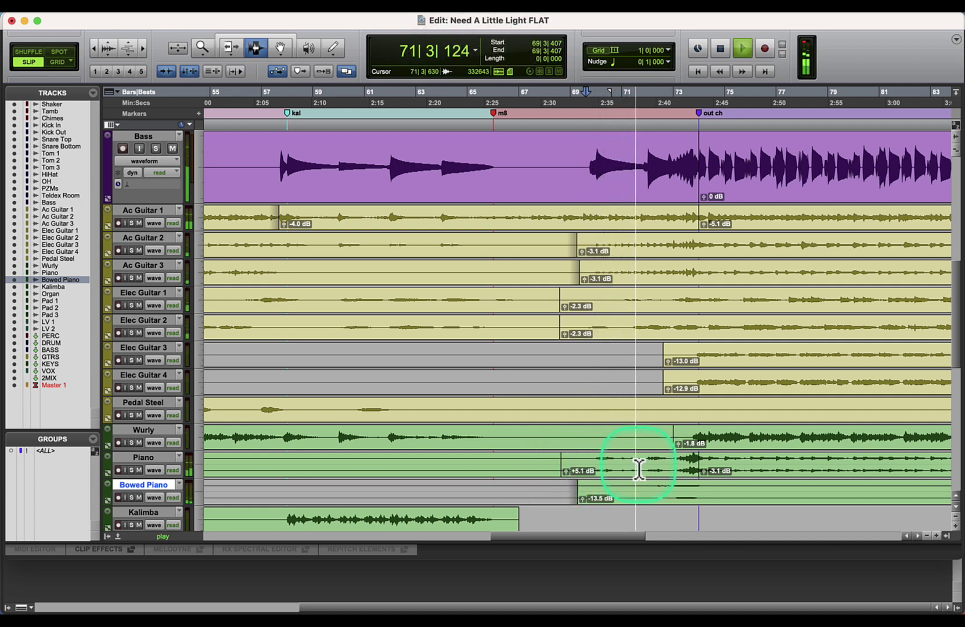
Step: Try extending the end of the m8 Piano clip past the out ch marker to about 74|2, replaying the transition
{"action": "left_click", "coordinate": [668, 471]}
{"action": "left_click", "coordinate": [230, 48]}
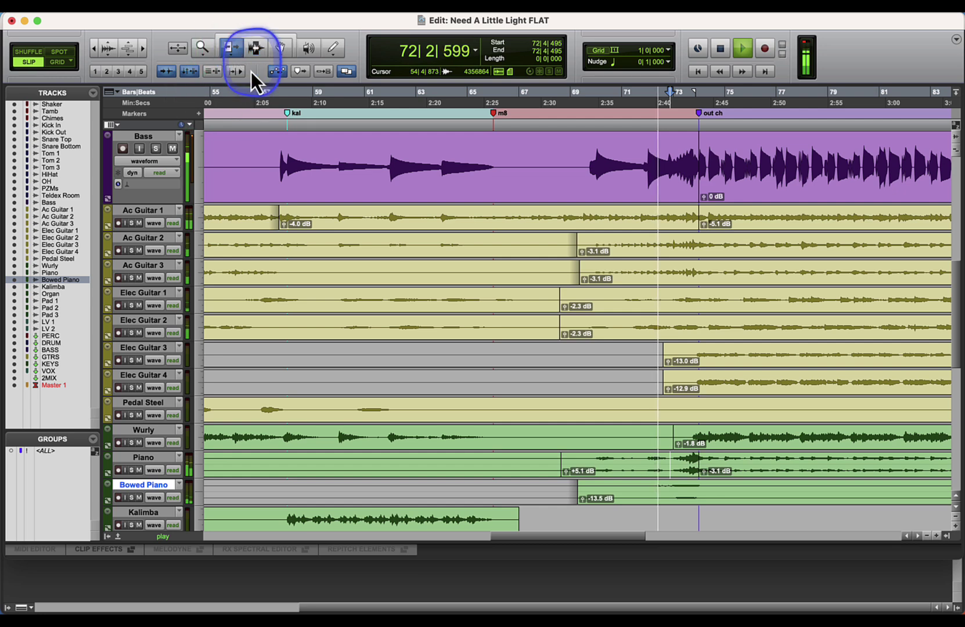
{"action": "mouse_move", "coordinate": [705, 465]}
{"action": "left_mouse_down"}
{"action": "mouse_move", "coordinate": [689, 470]}
{"action": "mouse_move", "coordinate": [707, 464]}
{"action": "left_mouse_up"}
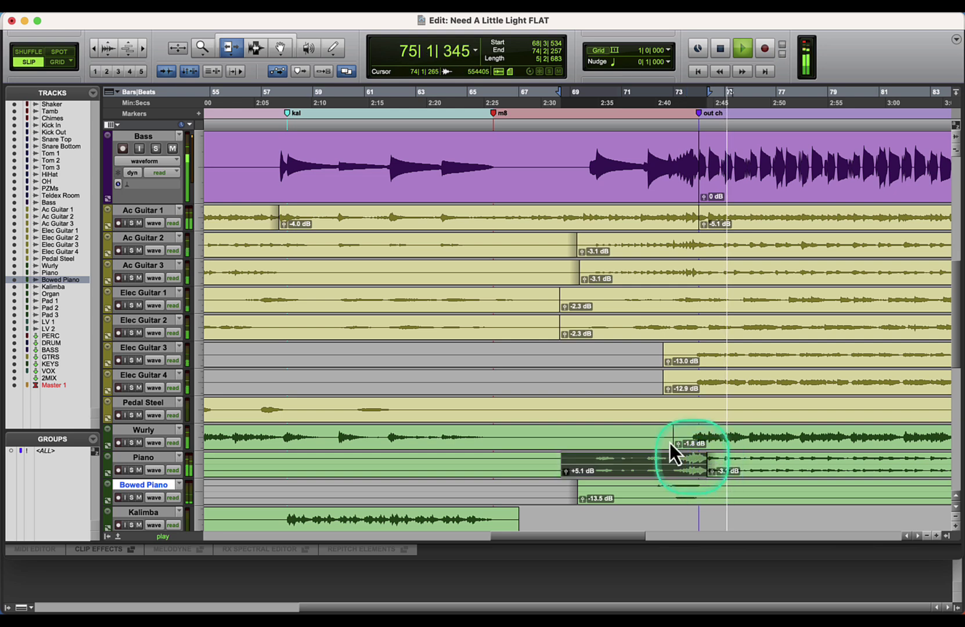
{"action": "left_click", "coordinate": [255, 48]}
{"action": "key", "text": "space"}
{"action": "left_click", "coordinate": [672, 441]}
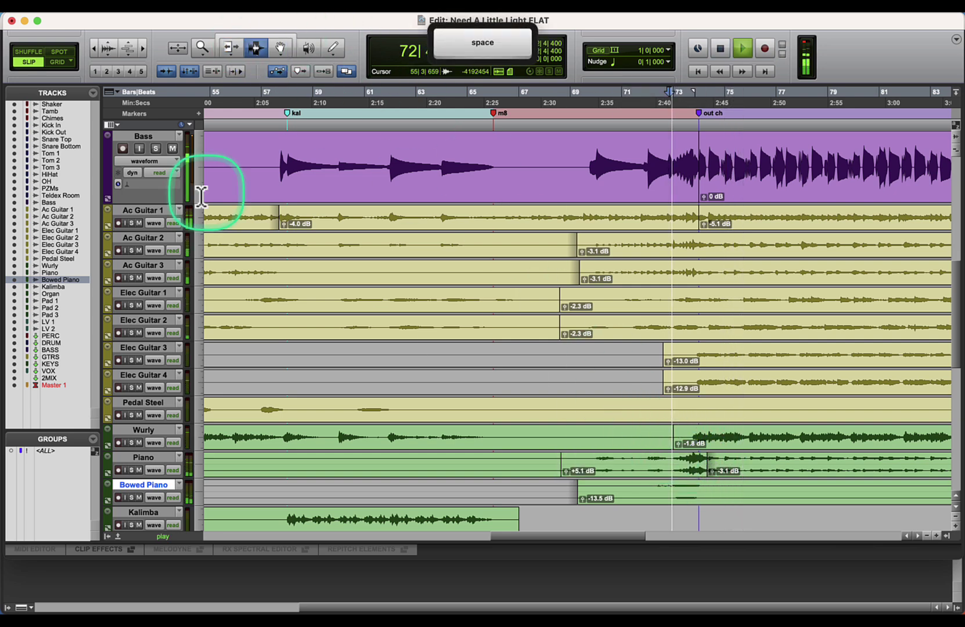
{"action": "key", "text": "alt+c"}
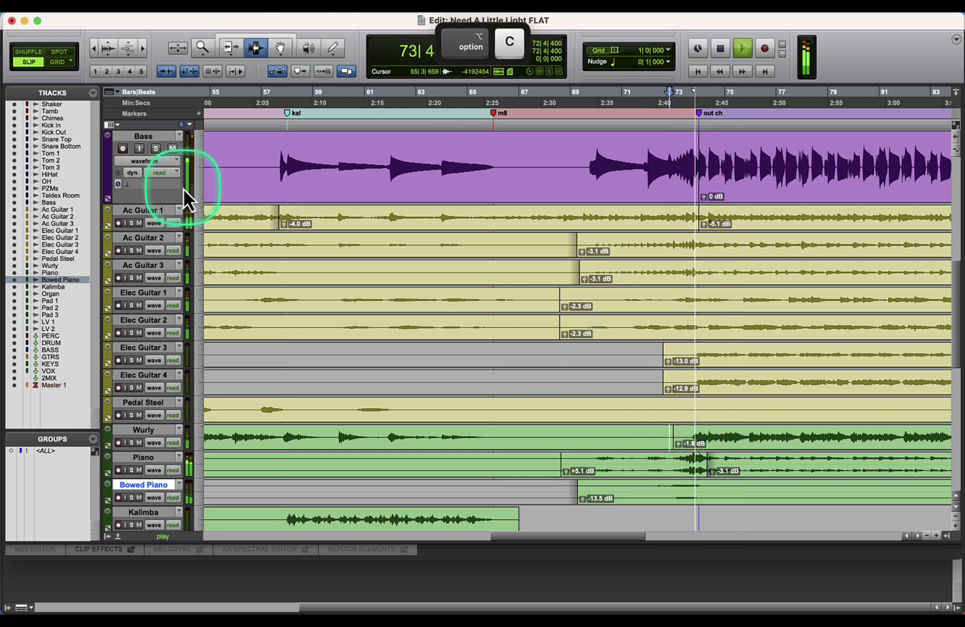
{"action": "key", "text": "super+z"}
Step: Replay the lead-in to out ch and move the boundary between the two Piano clips to about 73|4, just before the marker
{"action": "key", "text": "space"}
{"action": "left_click", "coordinate": [662, 464]}
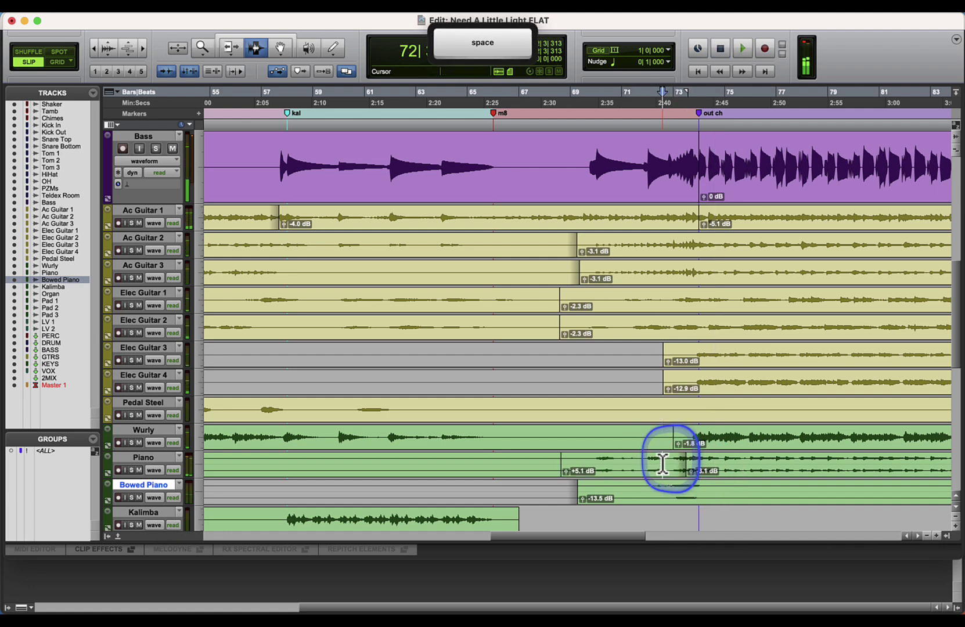
{"action": "key", "text": "space"}
{"action": "left_click", "coordinate": [141, 45]}
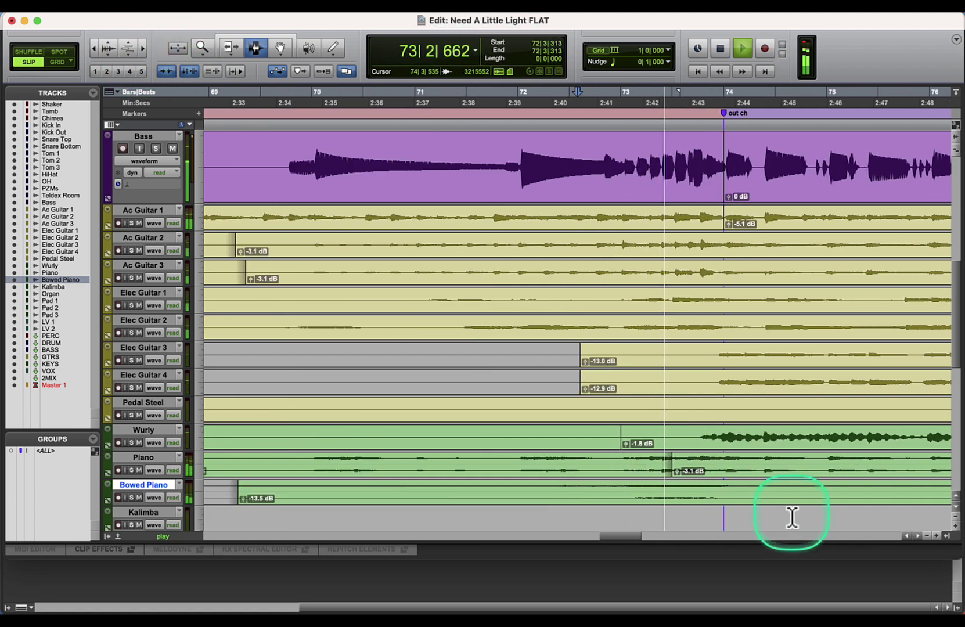
{"action": "left_click", "coordinate": [235, 54]}
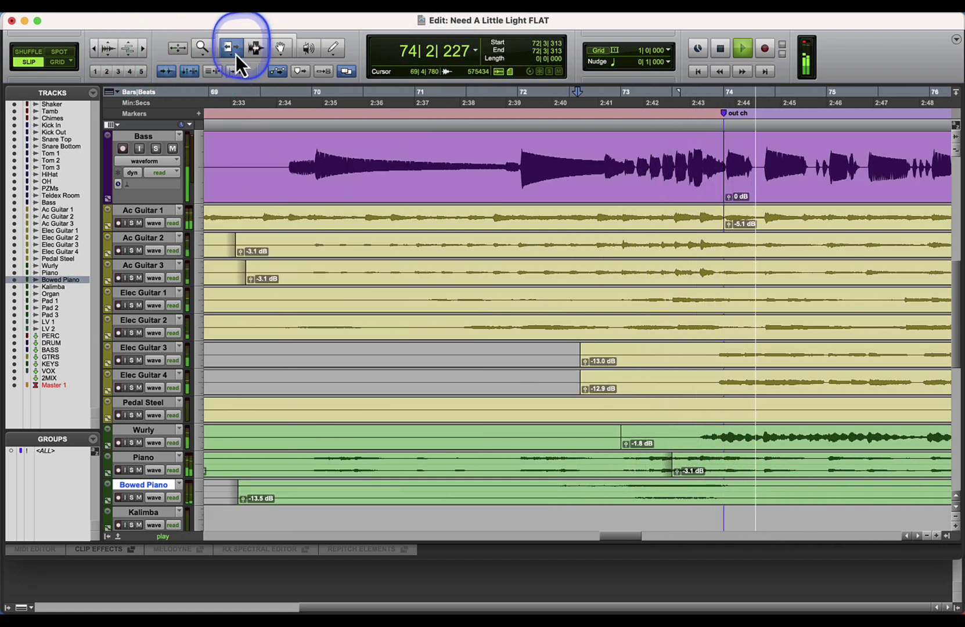
{"action": "left_click_drag", "start_coordinate": [672, 472], "coordinate": [699, 473]}
{"action": "left_click", "coordinate": [256, 49]}
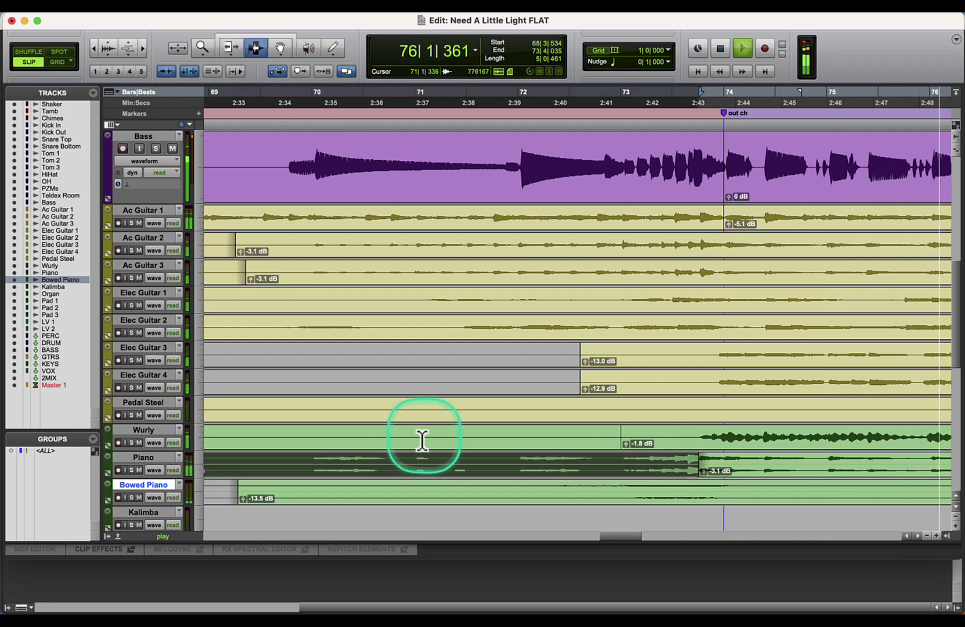
Step: Switch to the Mix window and insert the stereo FabFilter Pro-L 2 limiter on the Master 1 track
{"action": "left_click", "coordinate": [494, 440]}
{"action": "key", "text": "alt+equal"}
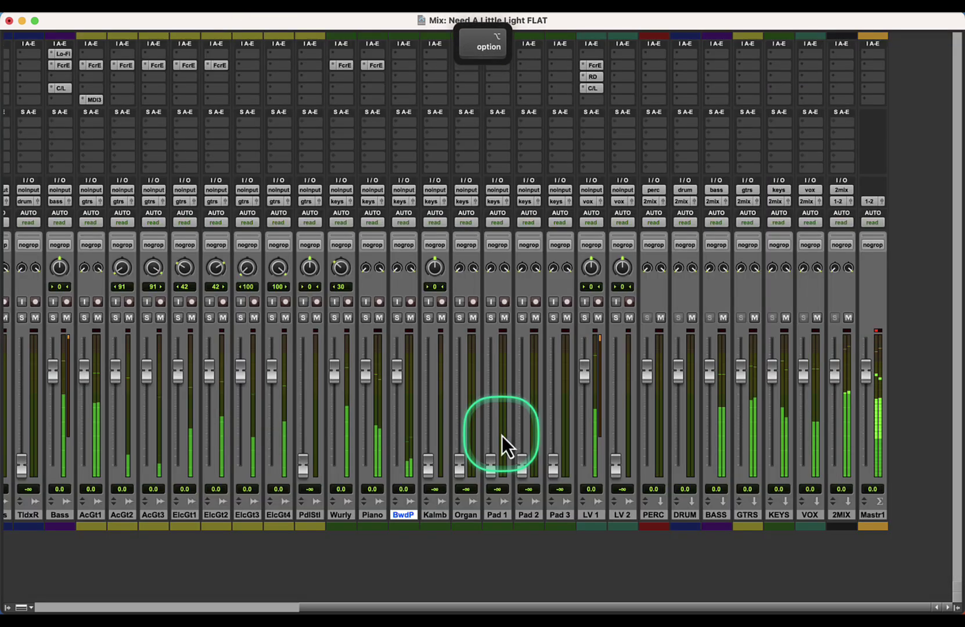
{"action": "left_click", "coordinate": [865, 88]}
{"action": "mouse_move", "coordinate": [835, 89]}
{"action": "mouse_move", "coordinate": [669, 104]}
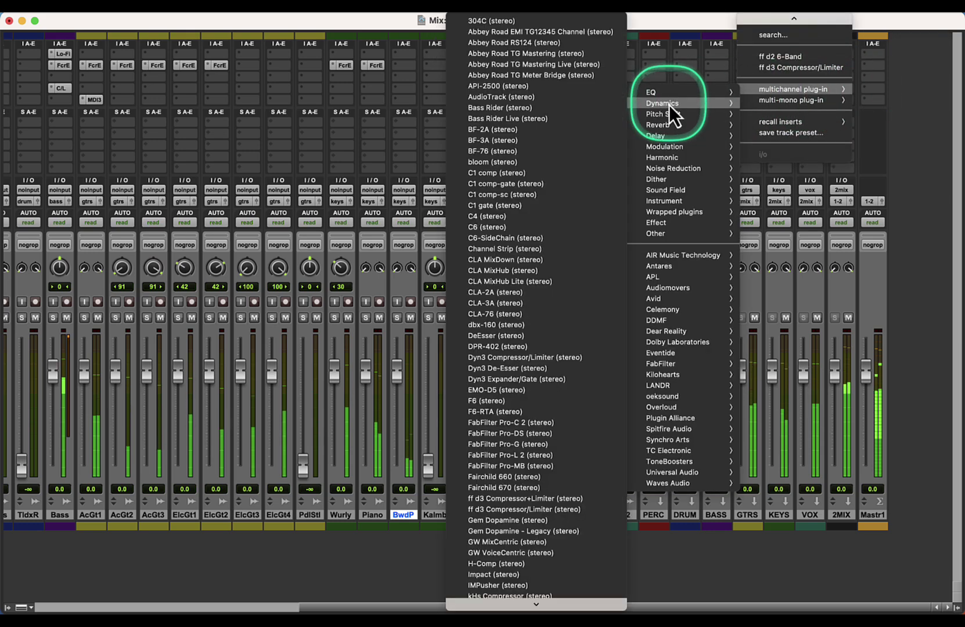
{"action": "left_click", "coordinate": [544, 455]}
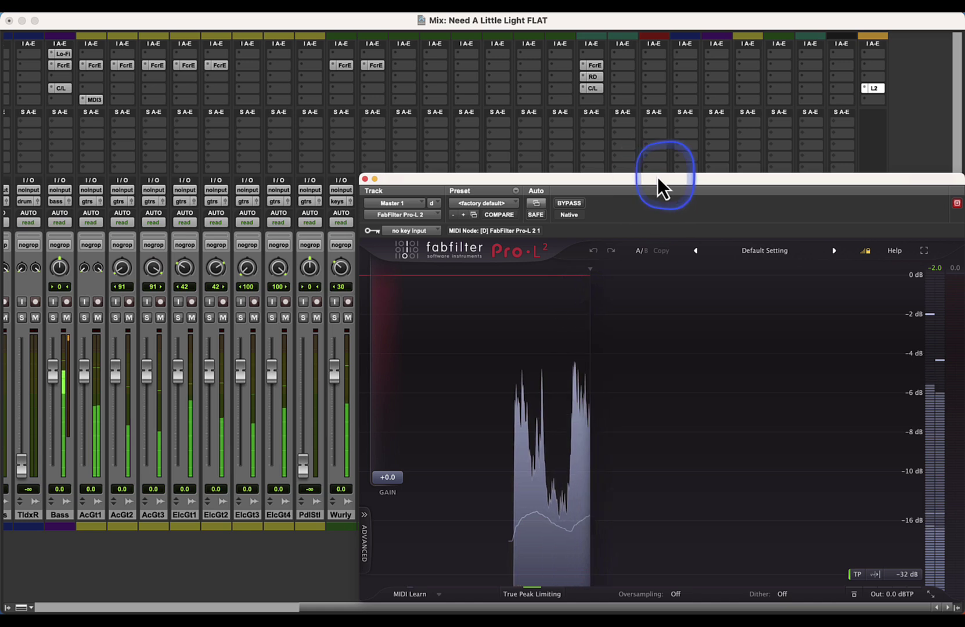
Step: Move the limiter window clear and turn on Delay Compensation for the session
{"action": "left_click_drag", "start_coordinate": [657, 176], "coordinate": [420, 33]}
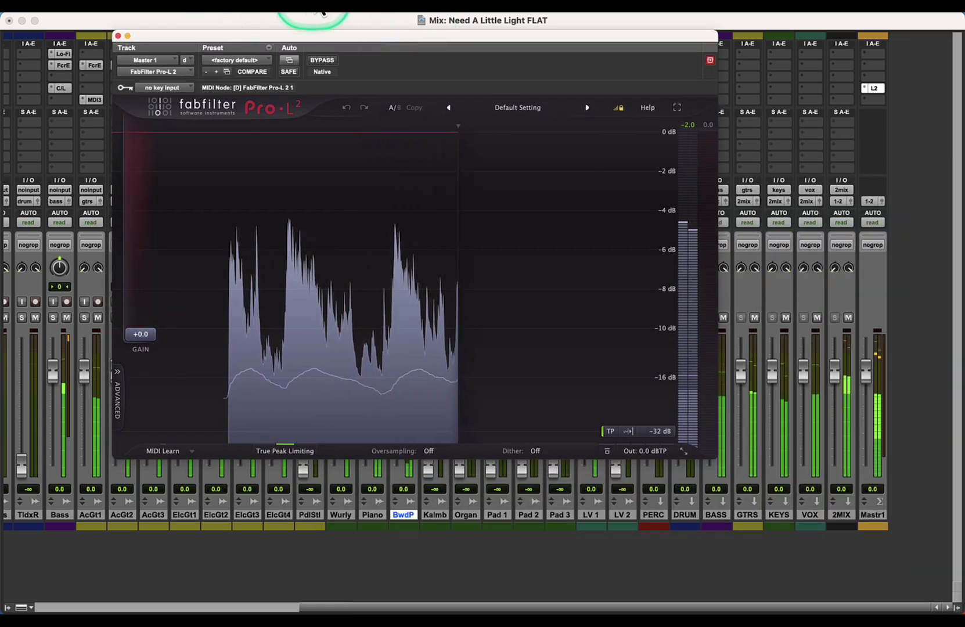
{"action": "left_click", "coordinate": [410, 13]}
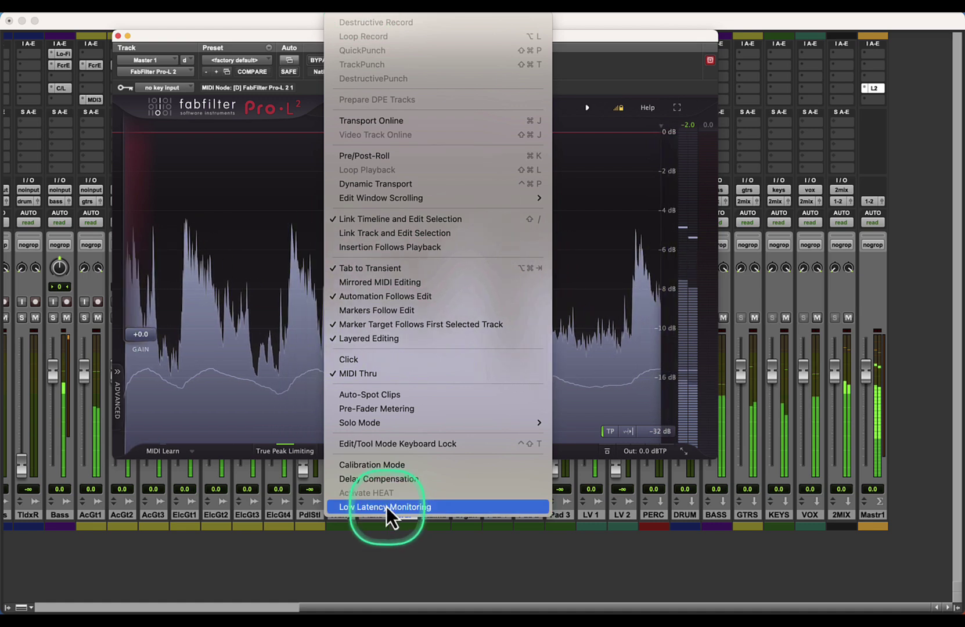
{"action": "left_click", "coordinate": [378, 480]}
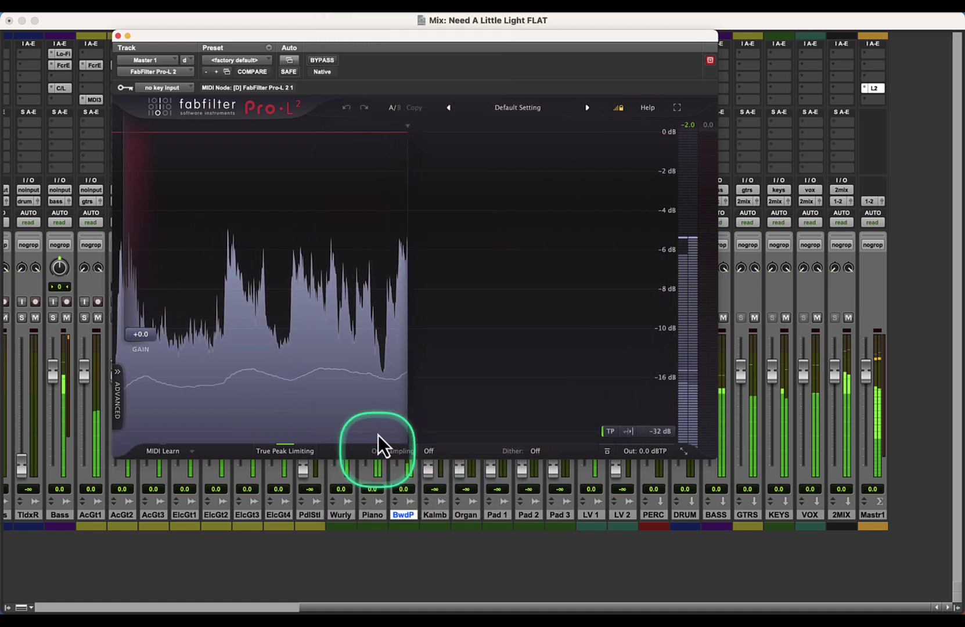
Step: Set the Pro-L 2 limiter's oversampling to 2x and its output level to -0.1 dBTP, then close the plug-in window
{"action": "left_click_drag", "start_coordinate": [379, 42], "coordinate": [435, 90]}
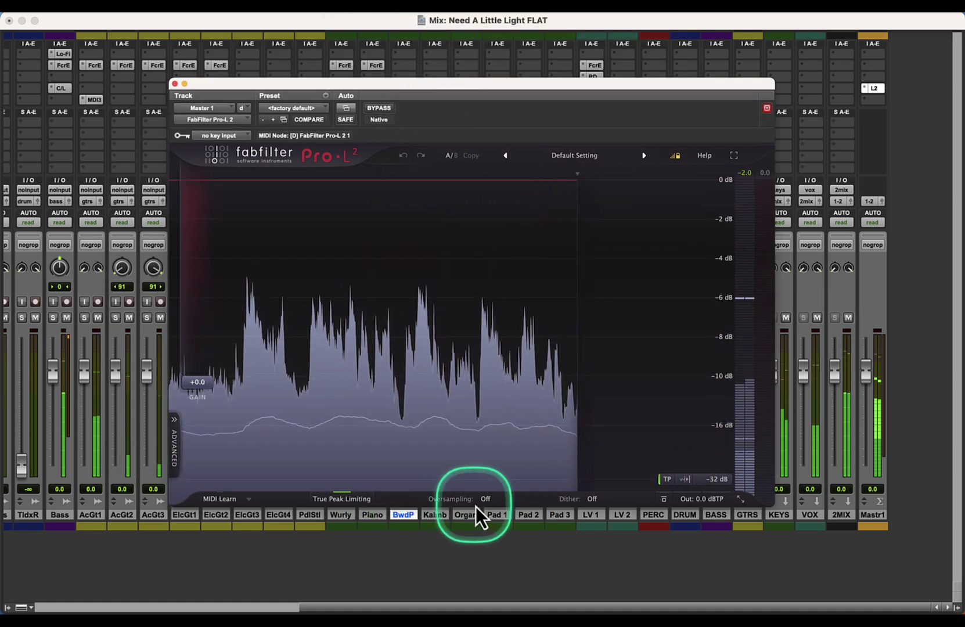
{"action": "left_click", "coordinate": [491, 502]}
{"action": "left_click", "coordinate": [495, 531]}
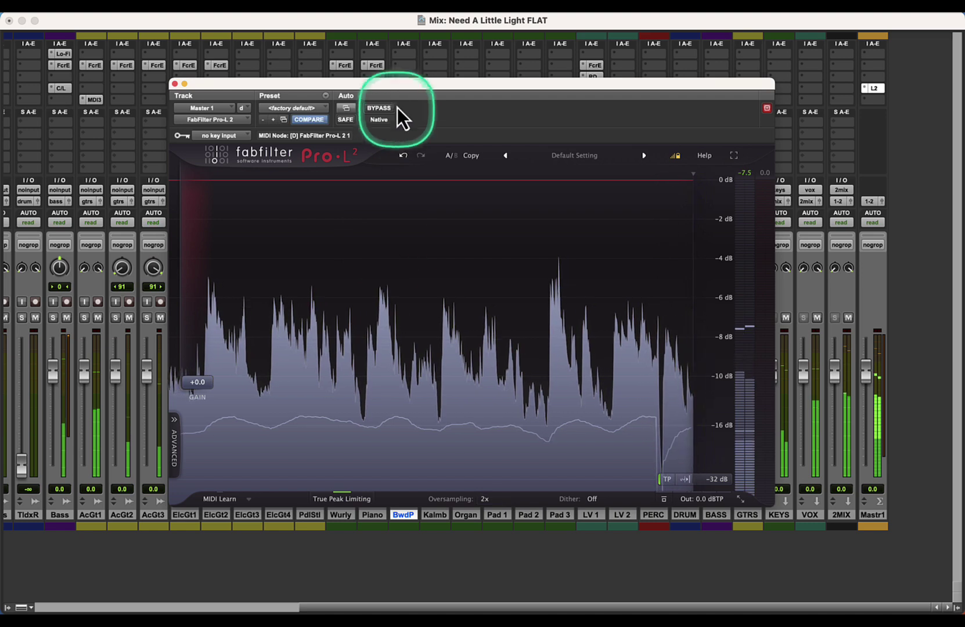
{"action": "left_click_drag", "start_coordinate": [391, 88], "coordinate": [326, 23]}
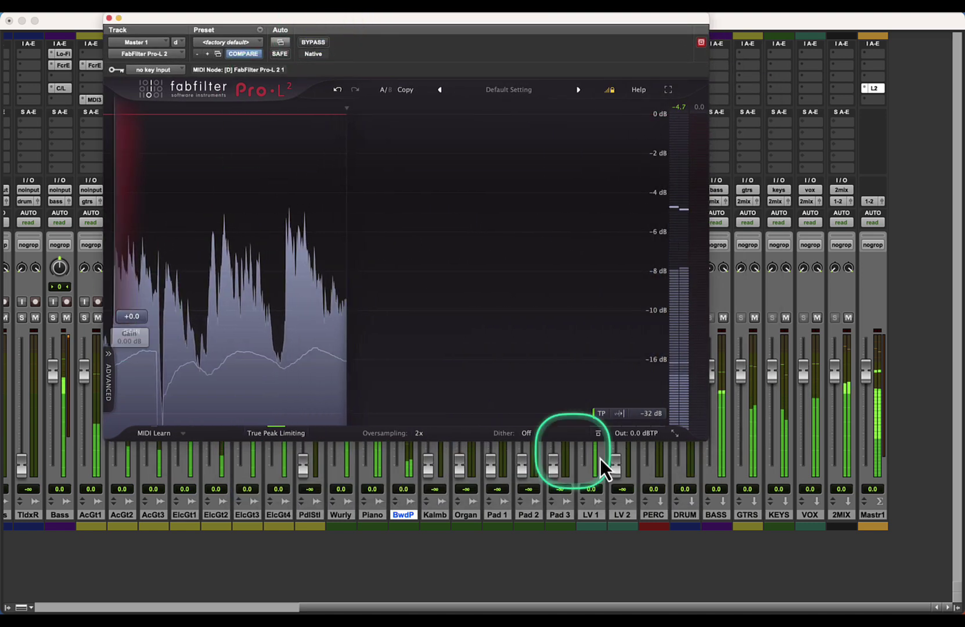
{"action": "mouse_move", "coordinate": [625, 446]}
{"action": "type", "text": "-"}
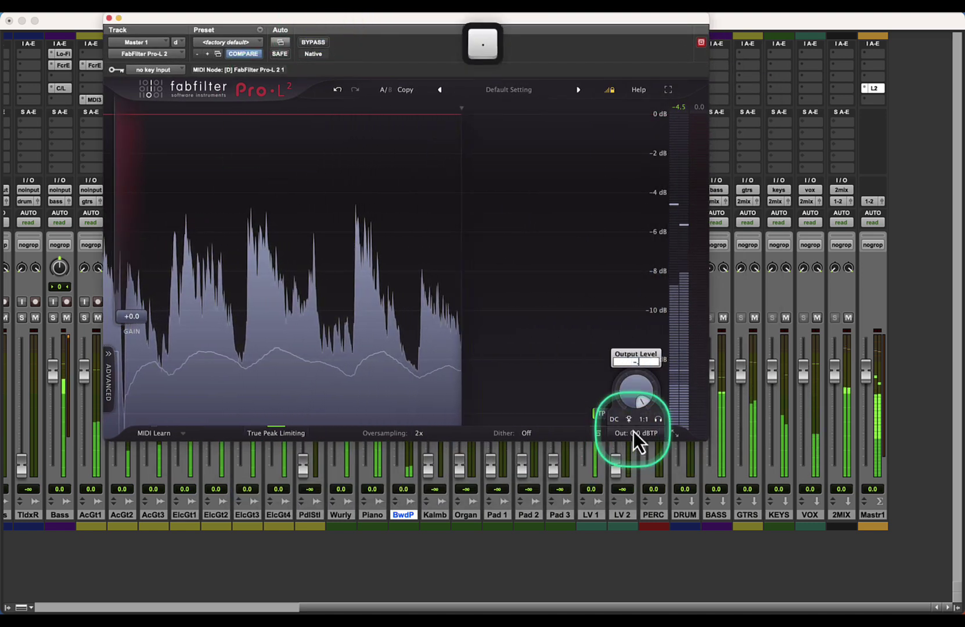
{"action": "type", "text": "0.1"}
{"action": "key", "text": "Return"}
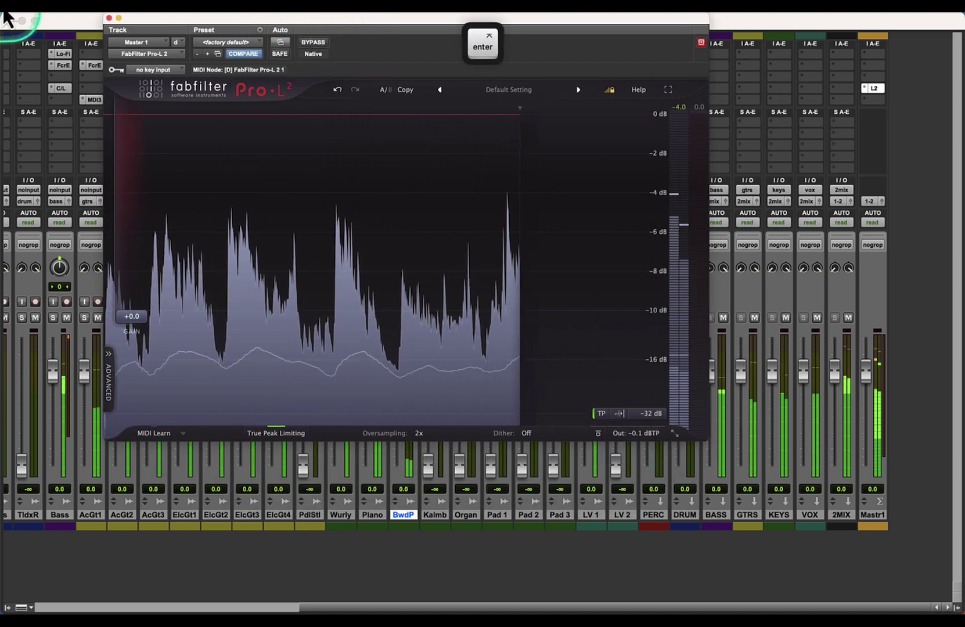
{"action": "left_click", "coordinate": [109, 19]}
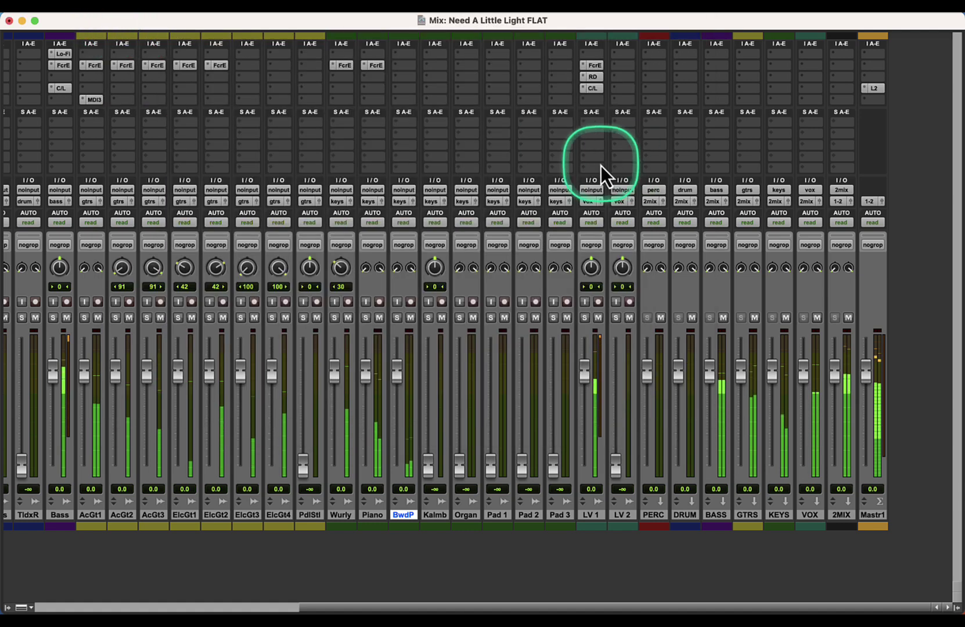
Step: Adjust LV 1's d3 Compressor/Limiter to a 2.0:1 ratio, -13.1 threshold and 9.1 ms attack
{"action": "left_click", "coordinate": [591, 88]}
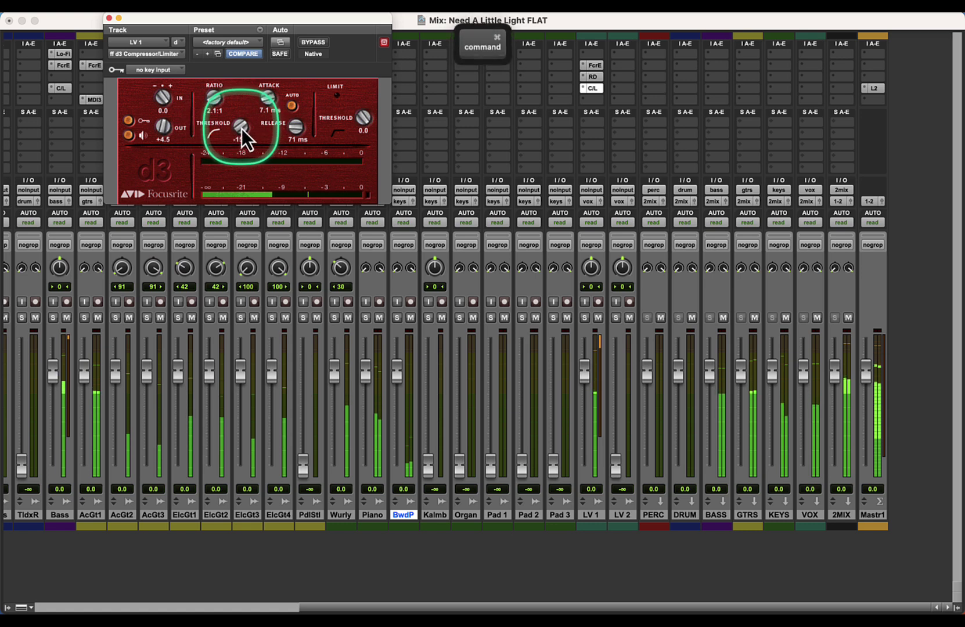
{"action": "left_click_drag", "start_coordinate": [241, 128], "coordinate": [211, 106]}
{"action": "left_click", "coordinate": [268, 107]}
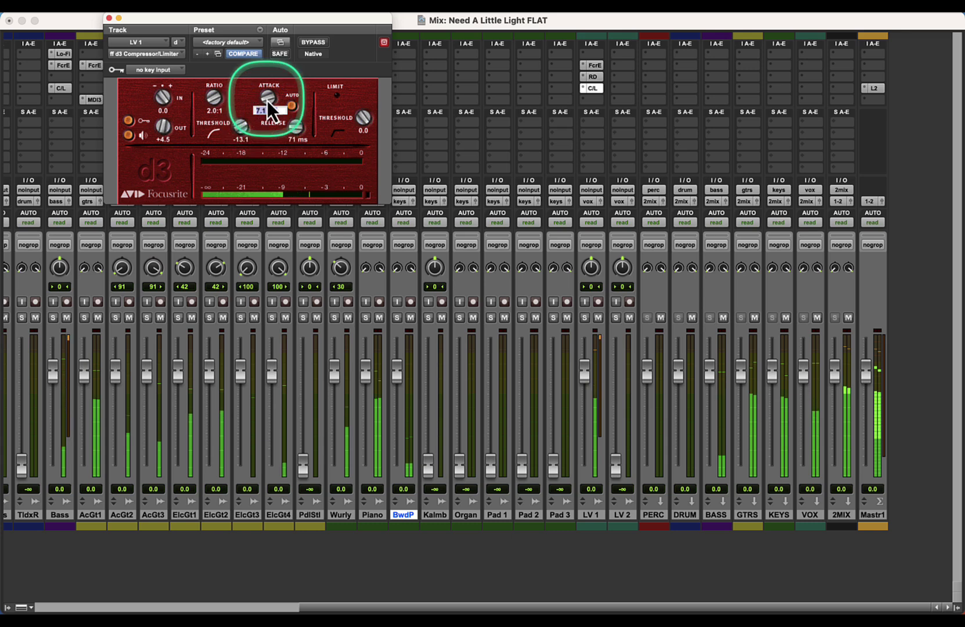
{"action": "type", "text": "9.1"}
{"action": "key", "text": "Return"}
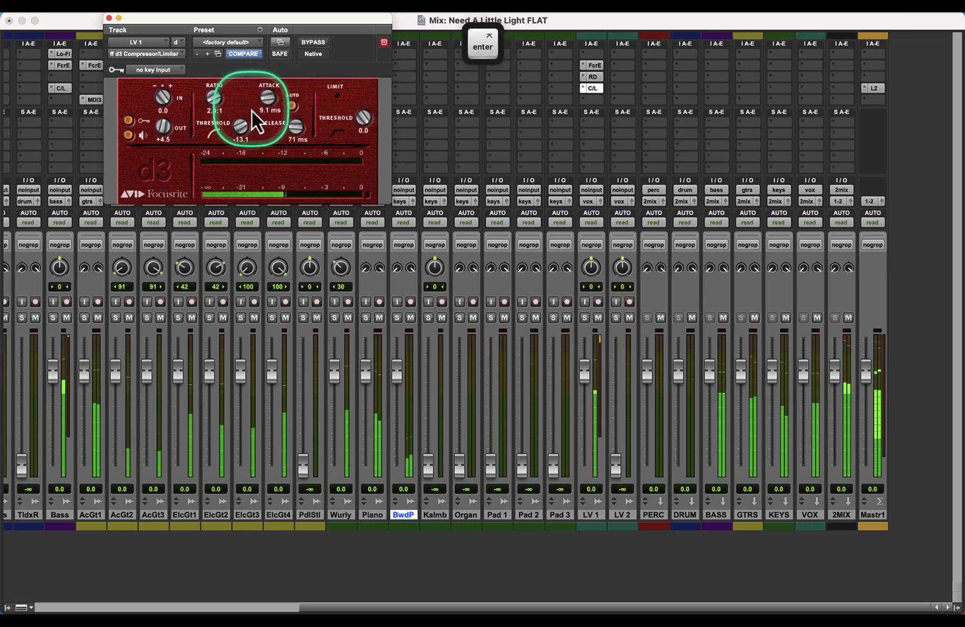
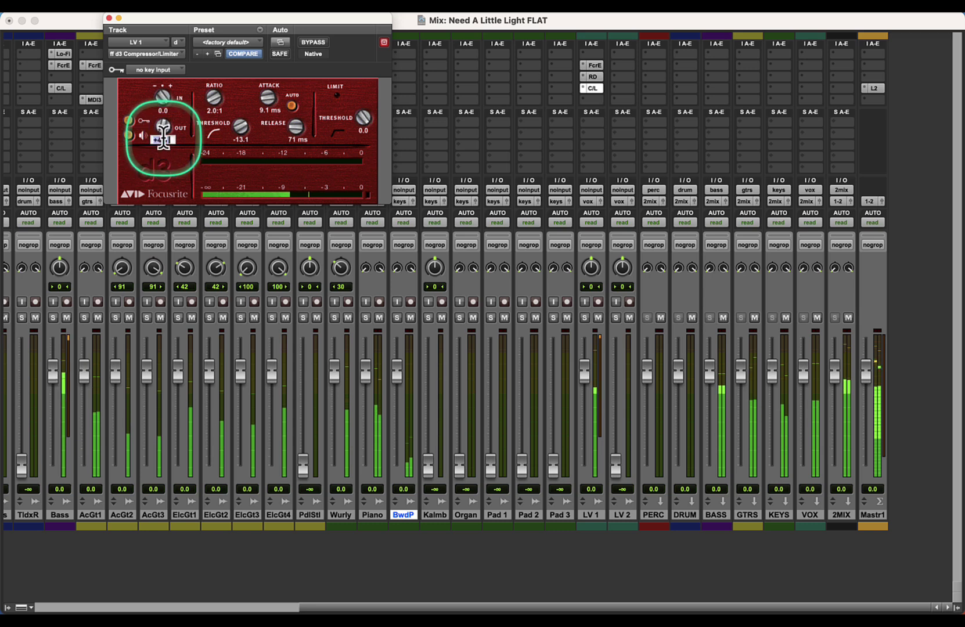
Step: Set the output of LV 1's d3 Compressor/Limiter to +5.0 and close the plug-in window
{"action": "left_click", "coordinate": [157, 182]}
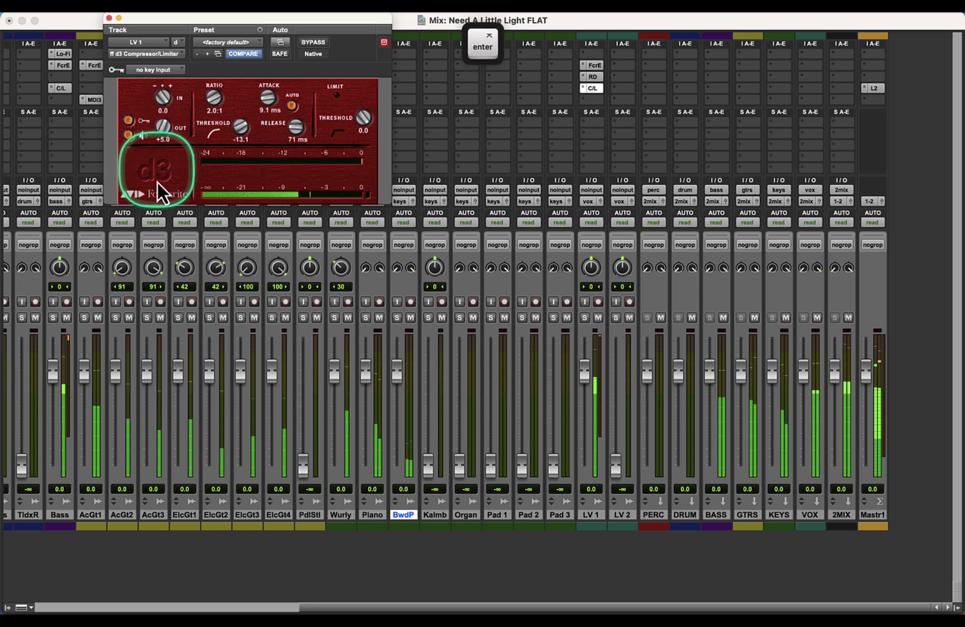
{"action": "left_click", "coordinate": [109, 17]}
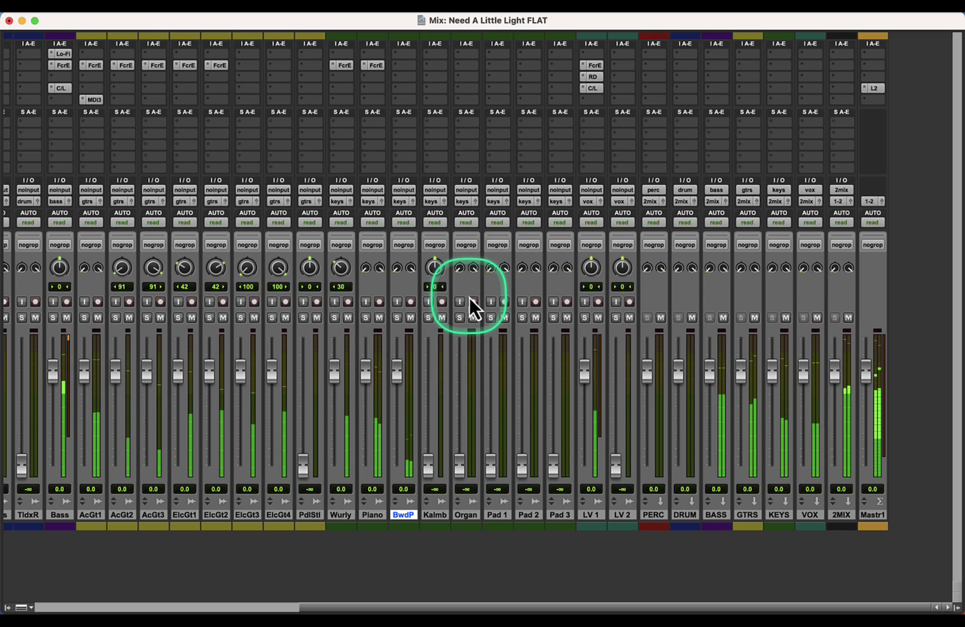
Step: In the Edit window, split the Bowed Piano clip at the out ch marker and set the second part's clip gain to -12.0 dB
{"action": "key", "text": "super+equal"}
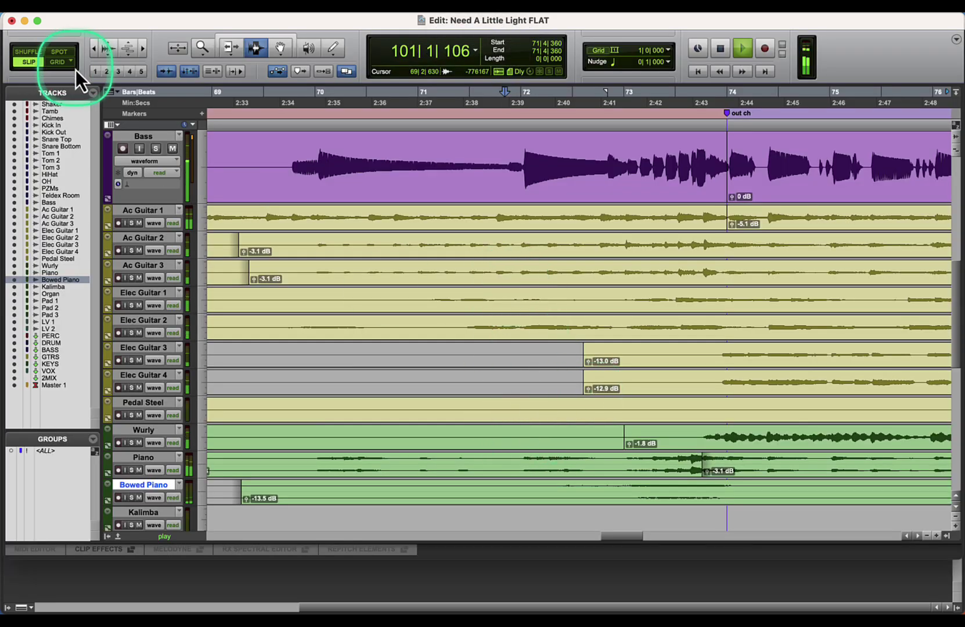
{"action": "left_click", "coordinate": [92, 48]}
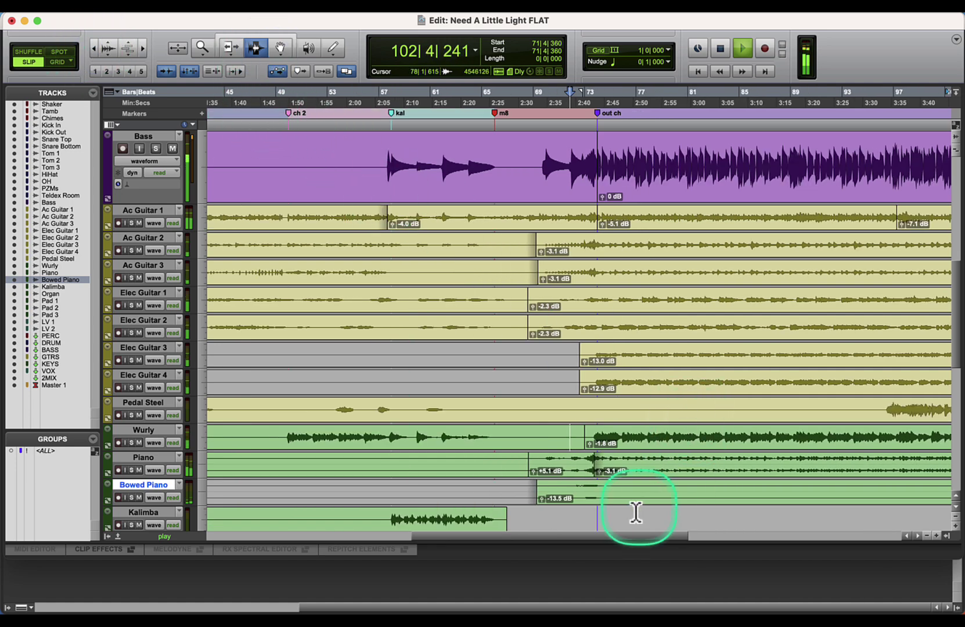
{"action": "scroll", "coordinate": [674, 546], "scroll_direction": "right", "scroll_amount": 6}
{"action": "scroll", "coordinate": [604, 465], "scroll_direction": "down", "scroll_amount": 4}
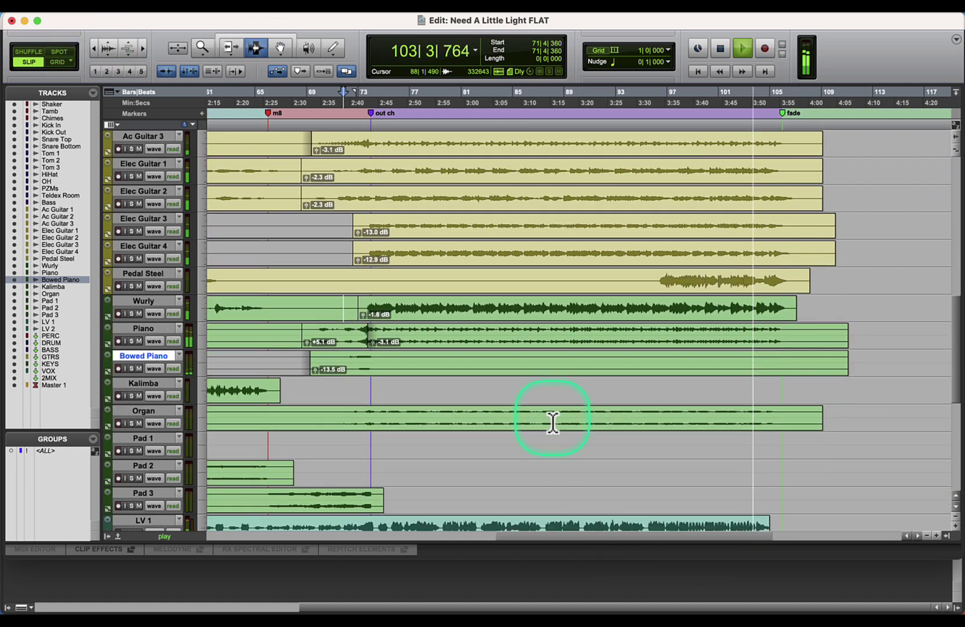
{"action": "key", "text": "space"}
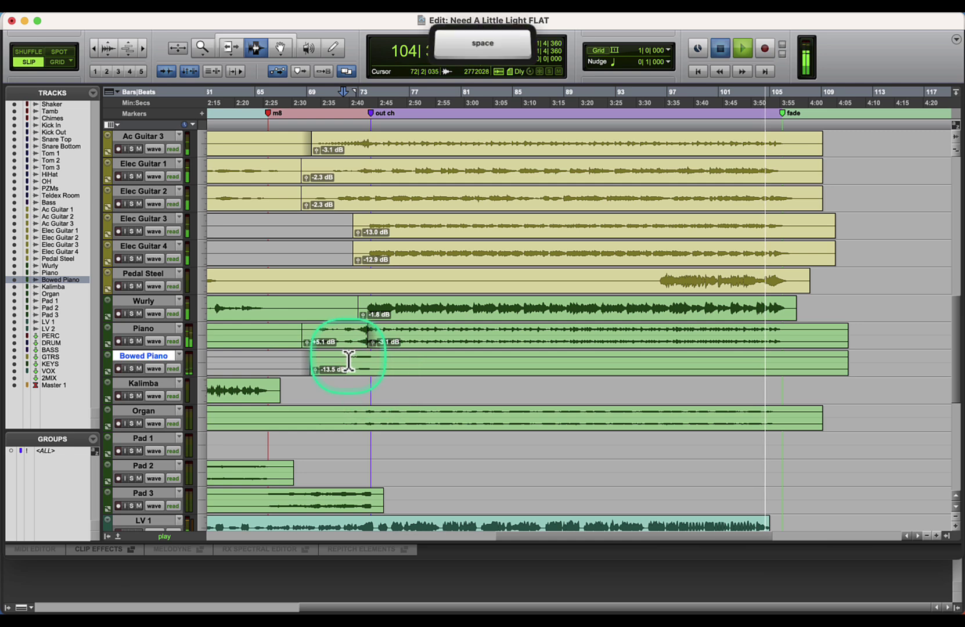
{"action": "key", "text": "super"}
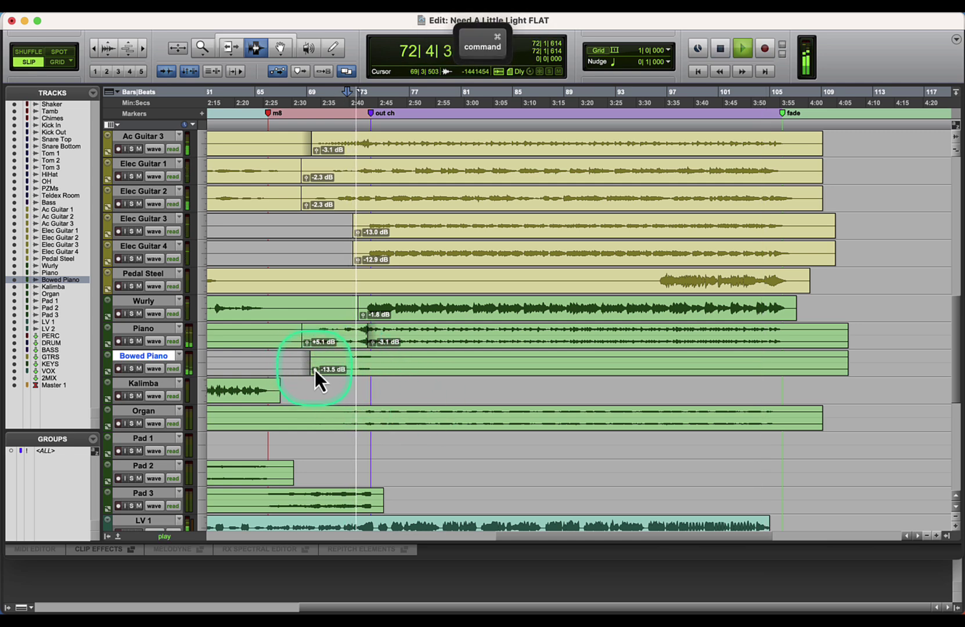
{"action": "left_click", "coordinate": [143, 47]}
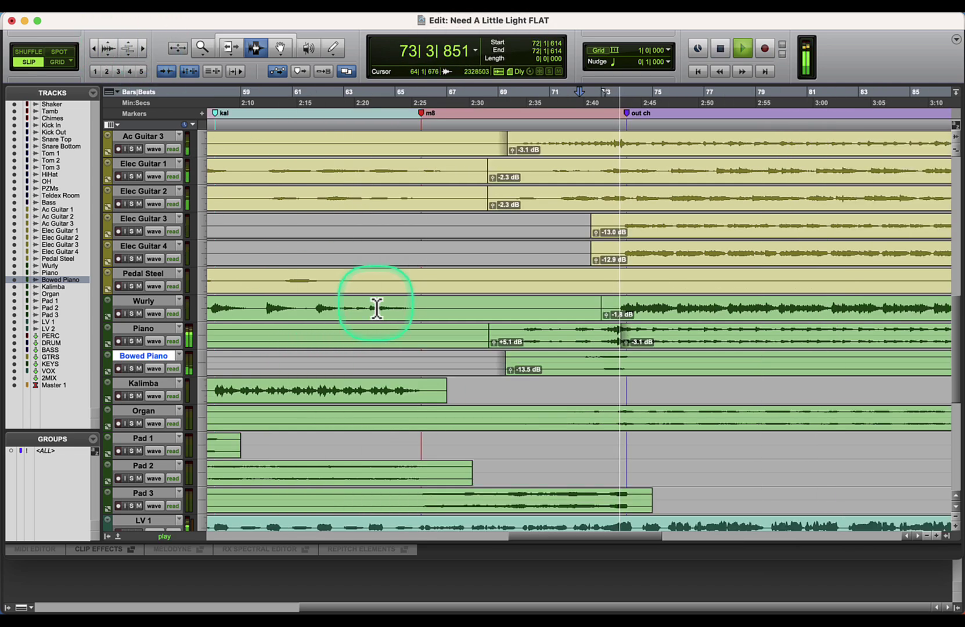
{"action": "left_click", "coordinate": [626, 360]}
{"action": "key", "text": "super+e"}
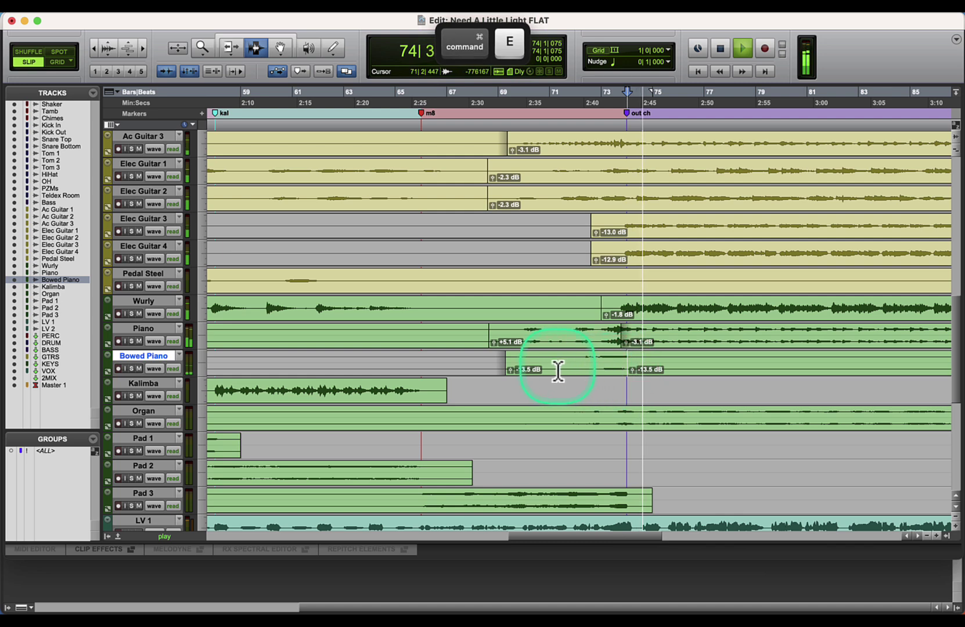
{"action": "mouse_move", "coordinate": [631, 372]}
{"action": "left_mouse_down"}
{"action": "mouse_move", "coordinate": [634, 347]}
{"action": "mouse_move", "coordinate": [635, 356]}
{"action": "left_mouse_up"}
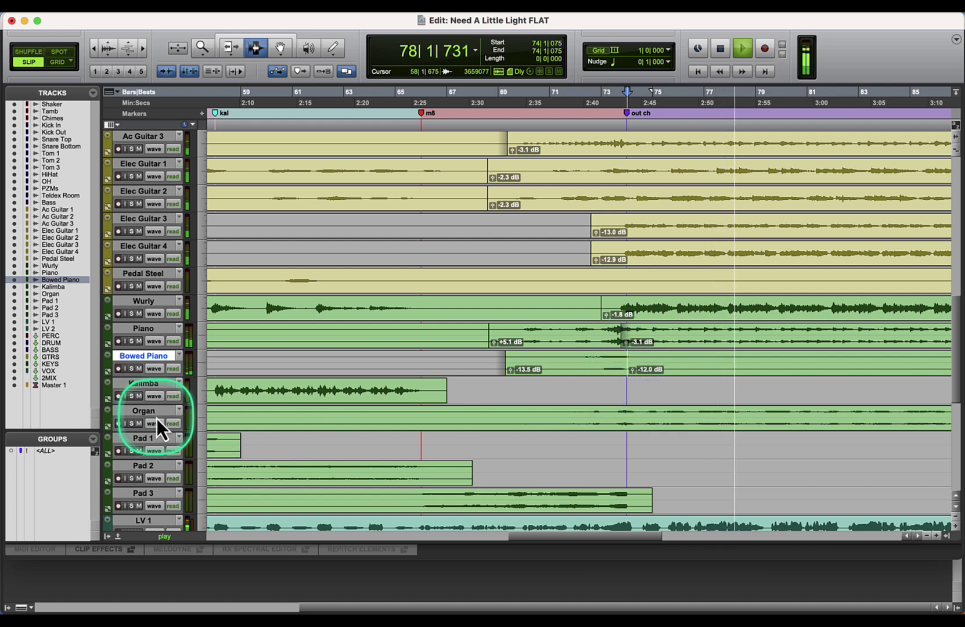
Step: Select the Organ track and bring its fader up to 0.0 in the Mix window
{"action": "left_click", "coordinate": [157, 418]}
{"action": "key", "text": "super+equal"}
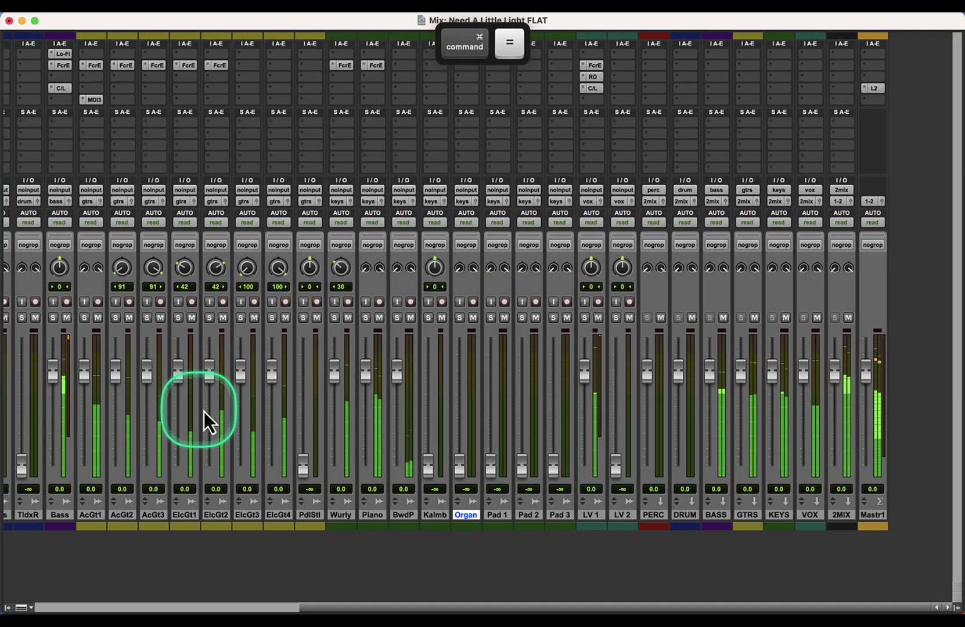
{"action": "left_click", "coordinate": [456, 464], "text": "super"}
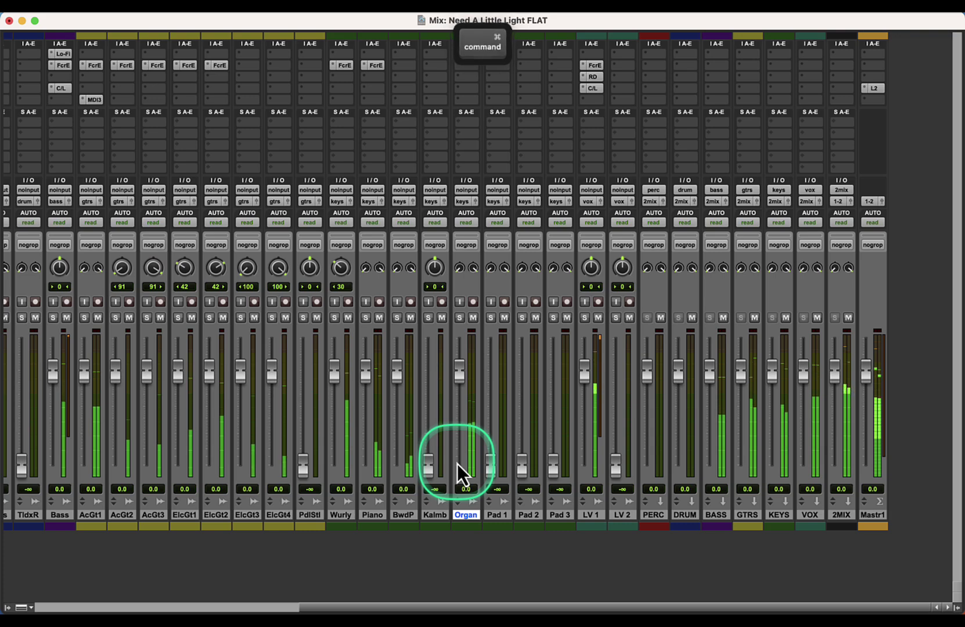
{"action": "key", "text": "super+equal"}
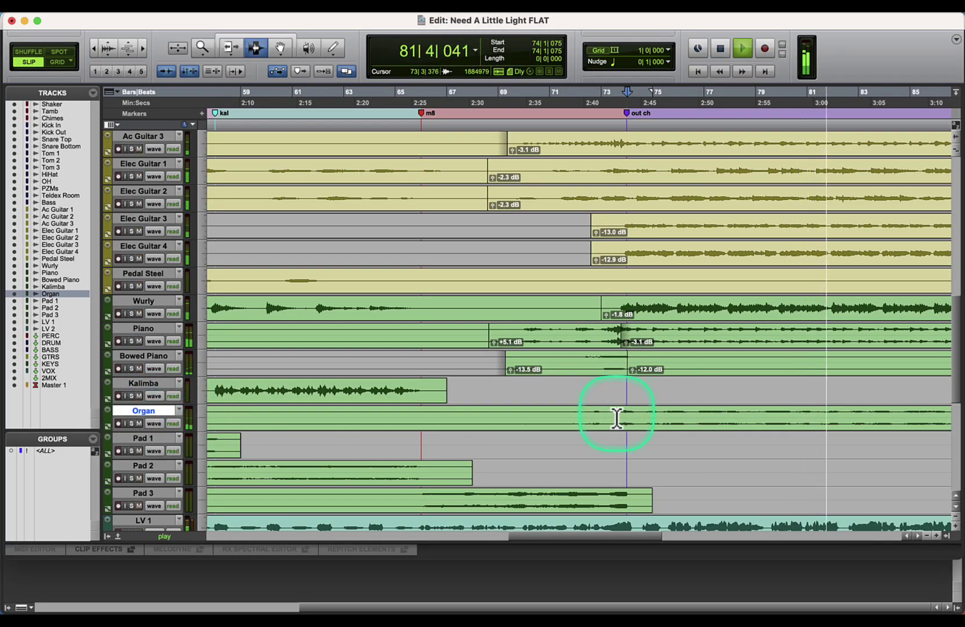
{"action": "key", "text": "super+equal"}
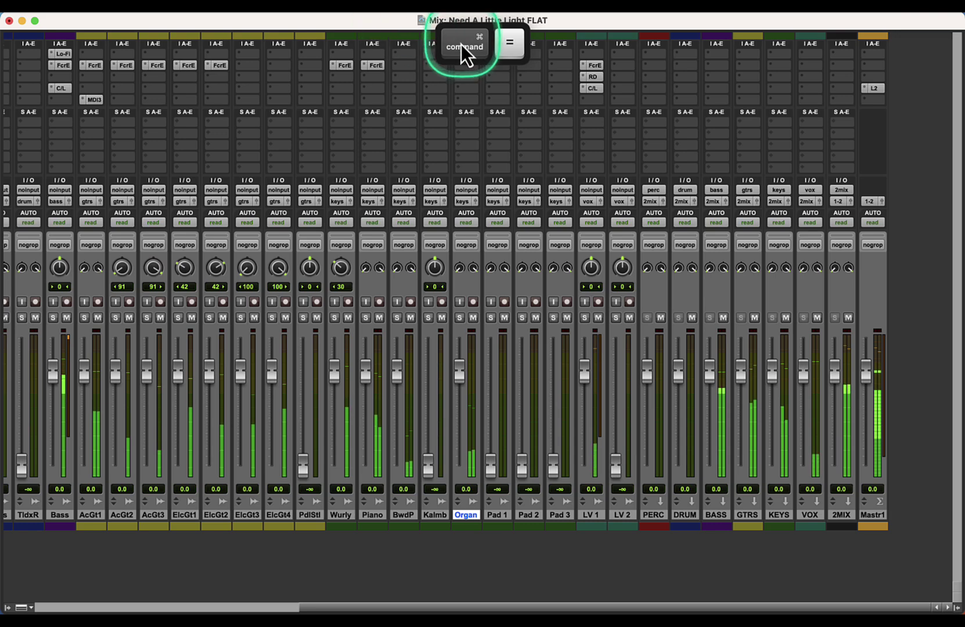
Step: Insert the ff d2 6-Band EQ on Organ, set its high-pass filter to 120 Hz and close the plug-in window
{"action": "left_click", "coordinate": [457, 65]}
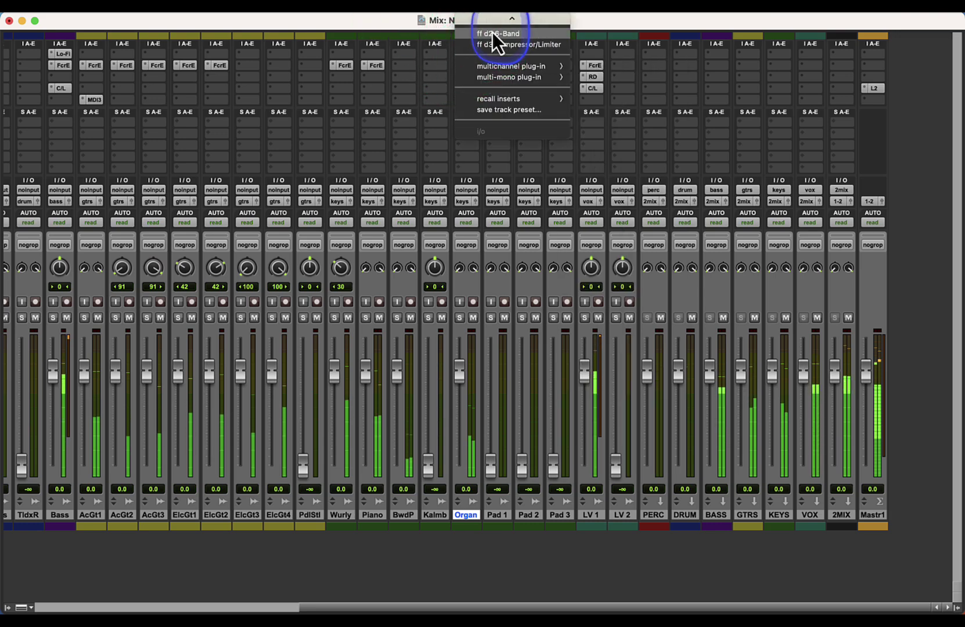
{"action": "left_click", "coordinate": [492, 33]}
{"action": "left_click_drag", "start_coordinate": [371, 36], "coordinate": [671, 182]}
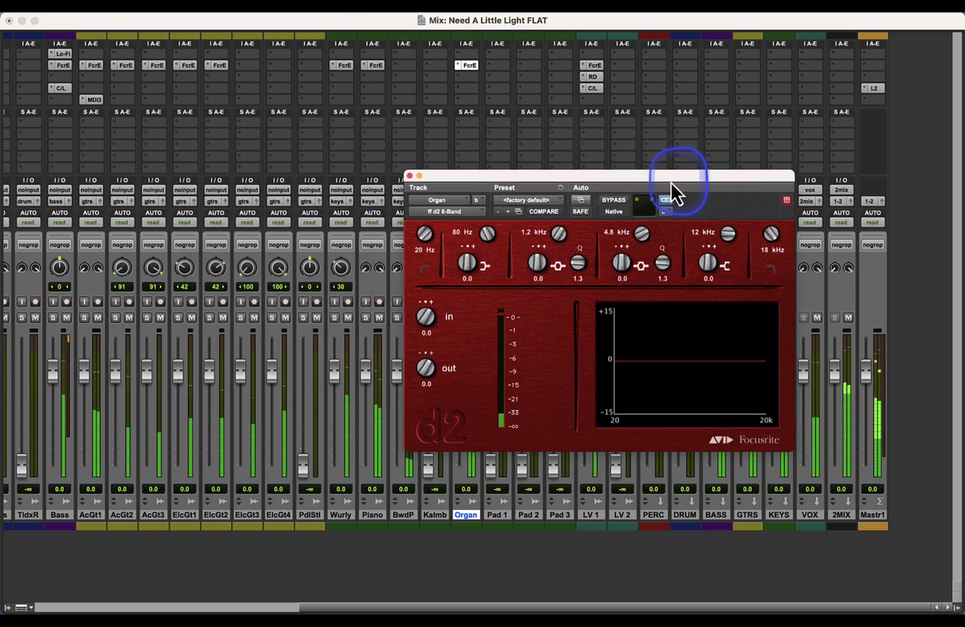
{"action": "left_click", "coordinate": [422, 269]}
{"action": "left_click", "coordinate": [424, 250]}
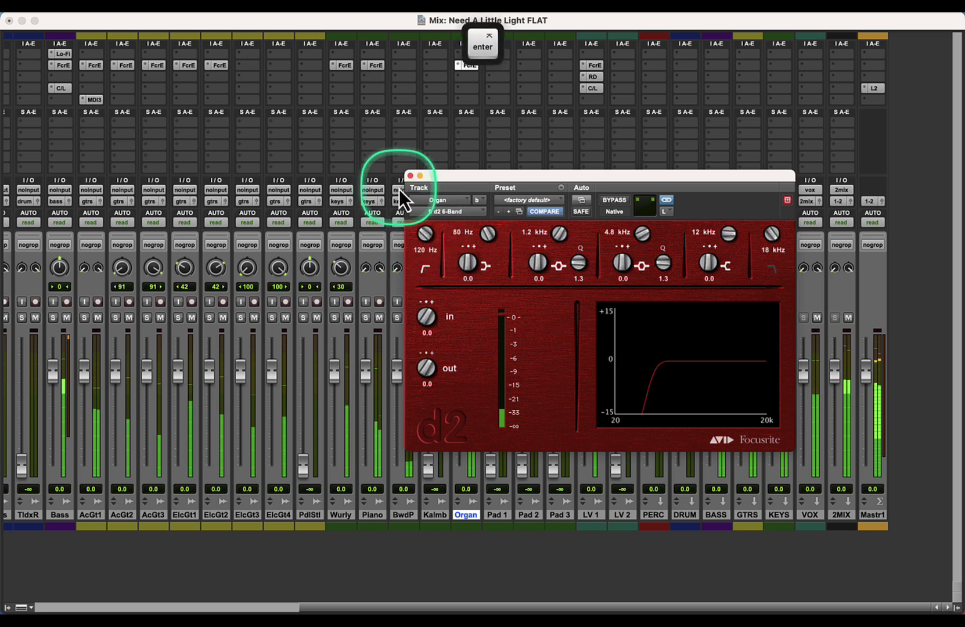
{"action": "left_click", "coordinate": [411, 176]}
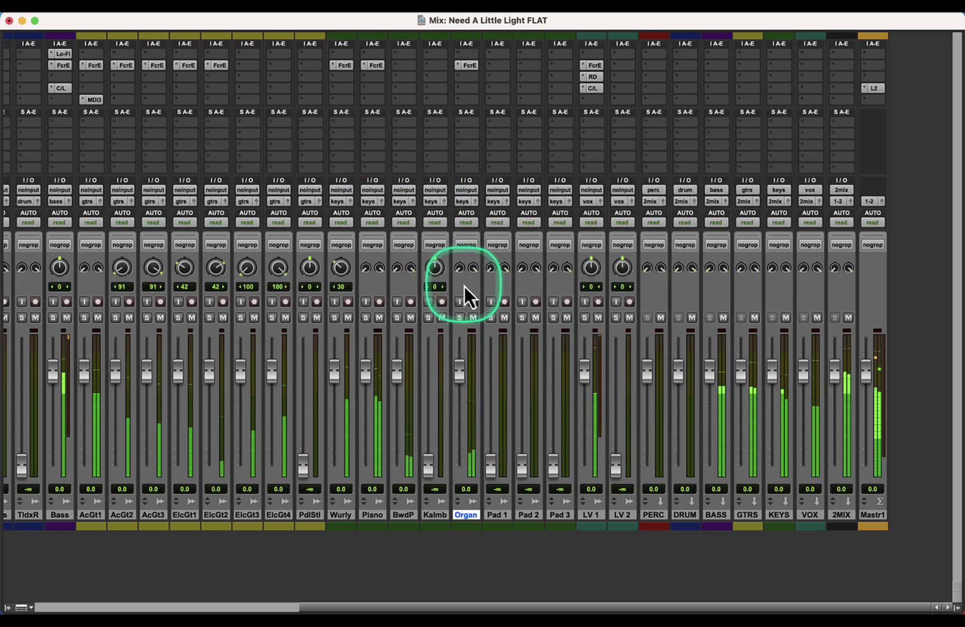
Step: Check the Organ in solo, then reopen its d2 EQ and boost the upper-mid band by 2.1 at 2.6 kHz
{"action": "left_click", "coordinate": [459, 317]}
{"action": "left_click", "coordinate": [459, 318]}
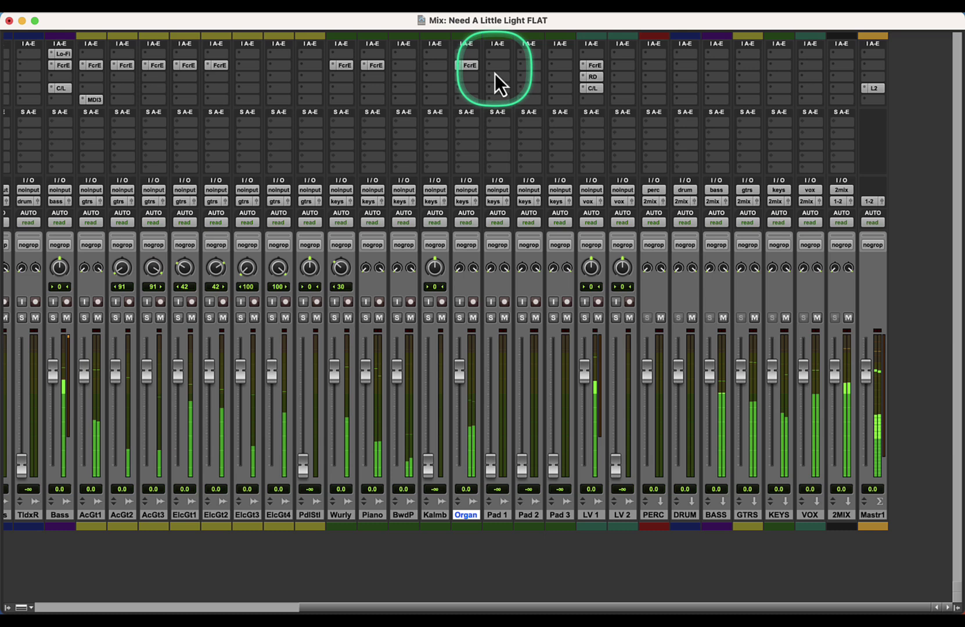
{"action": "left_click", "coordinate": [466, 65]}
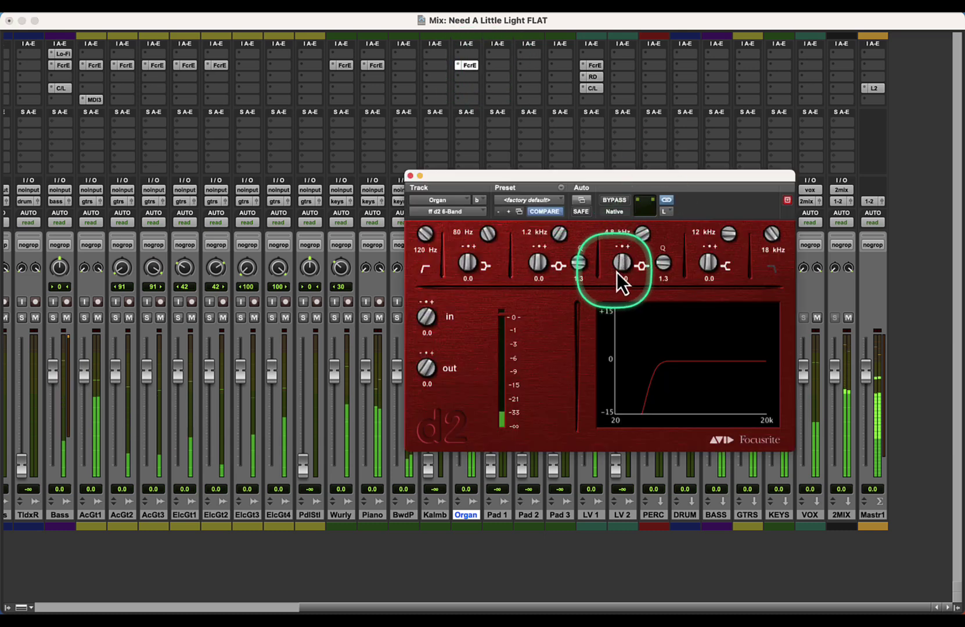
{"action": "left_click_drag", "start_coordinate": [618, 273], "coordinate": [647, 240]}
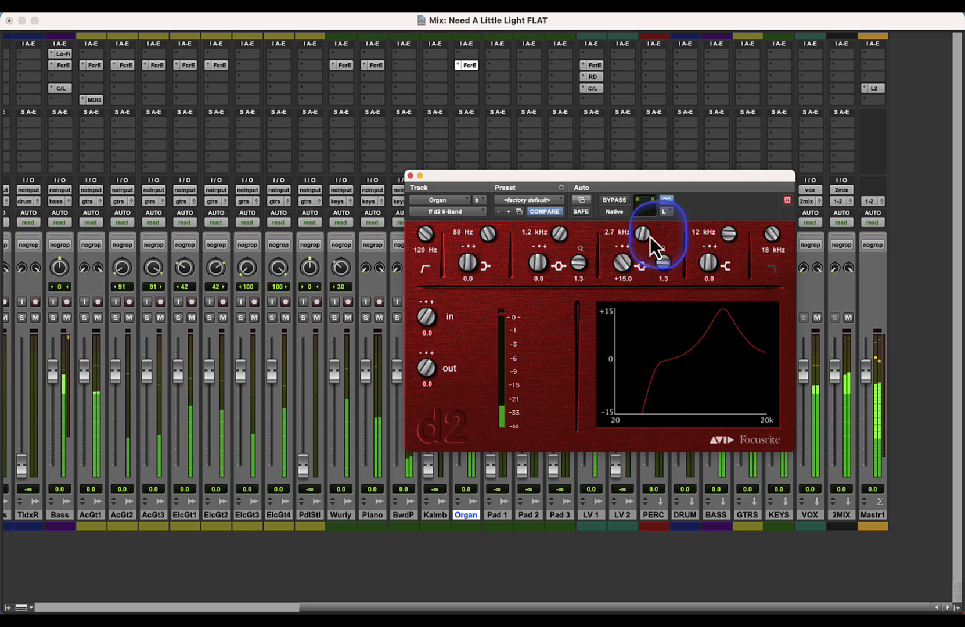
{"action": "left_click", "coordinate": [624, 263], "text": "super"}
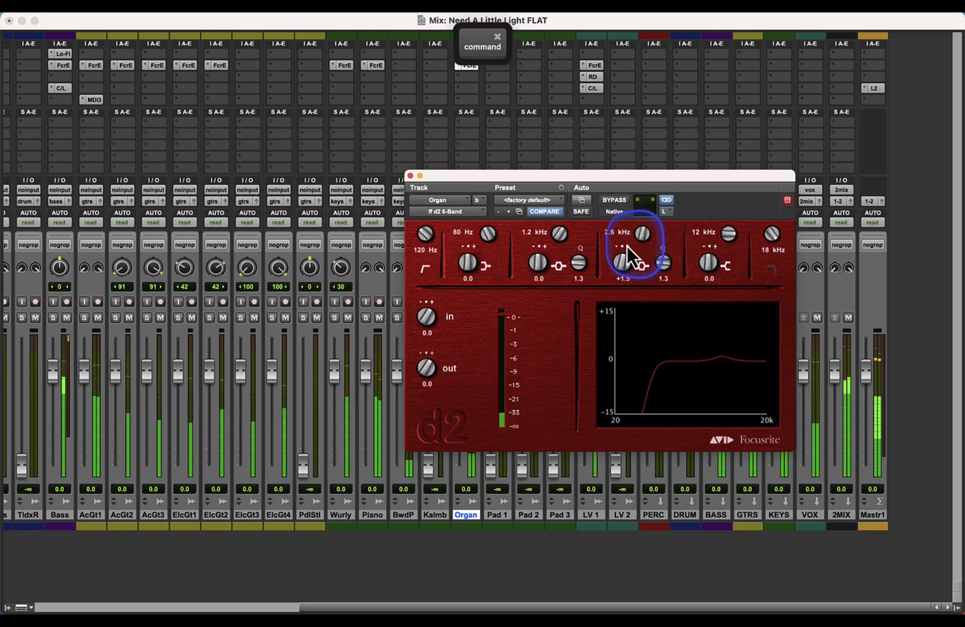
{"action": "left_click_drag", "start_coordinate": [629, 253], "coordinate": [629, 252]}
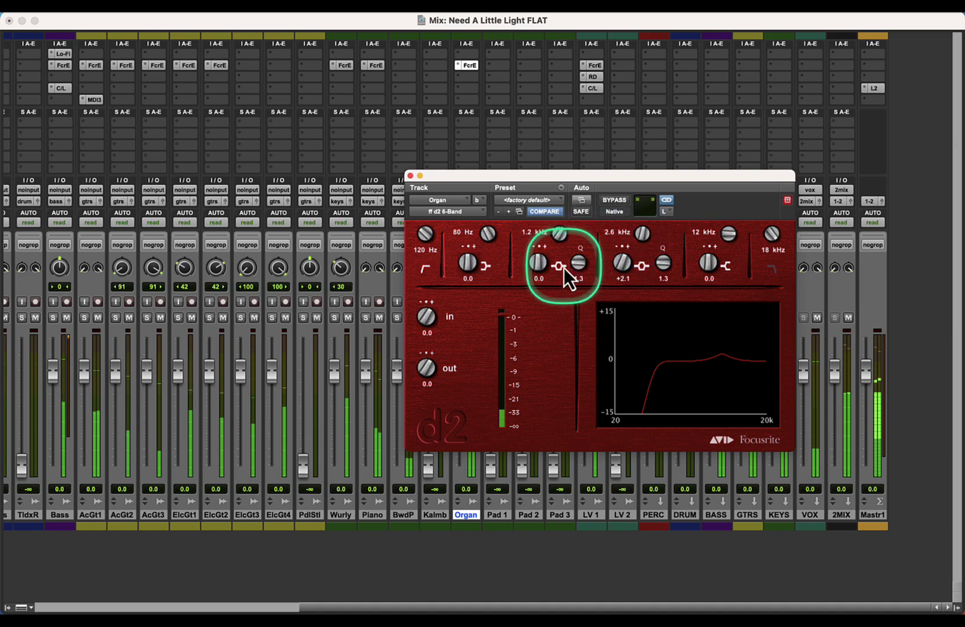
Step: Return to the Edit window, move the Organ EQ window clear of the Organ clips and enlarge the waveform display vertically
{"action": "key", "text": "super"}
{"action": "key", "text": "super+equal"}
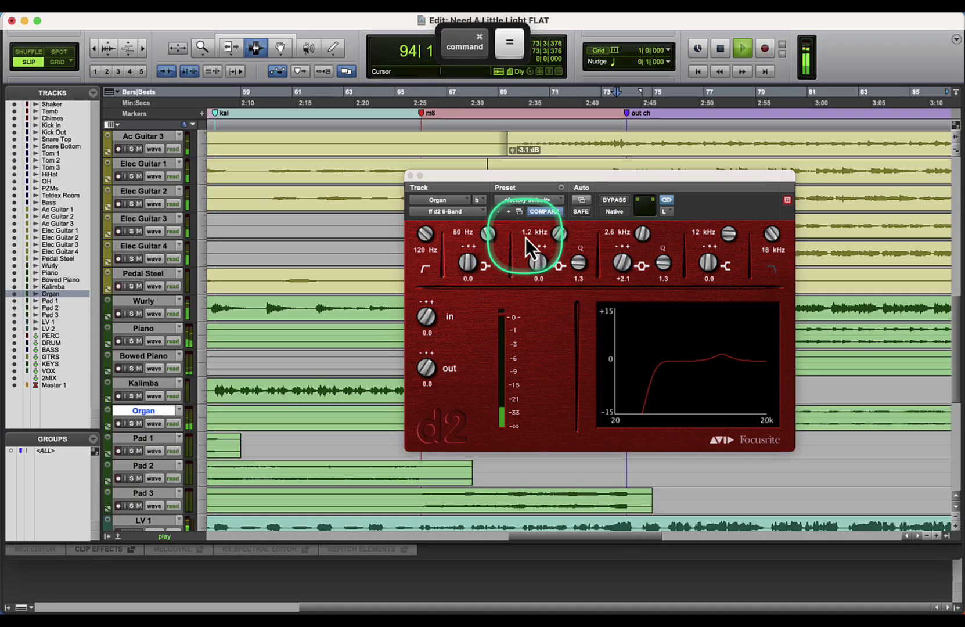
{"action": "left_click_drag", "start_coordinate": [515, 176], "coordinate": [370, 50]}
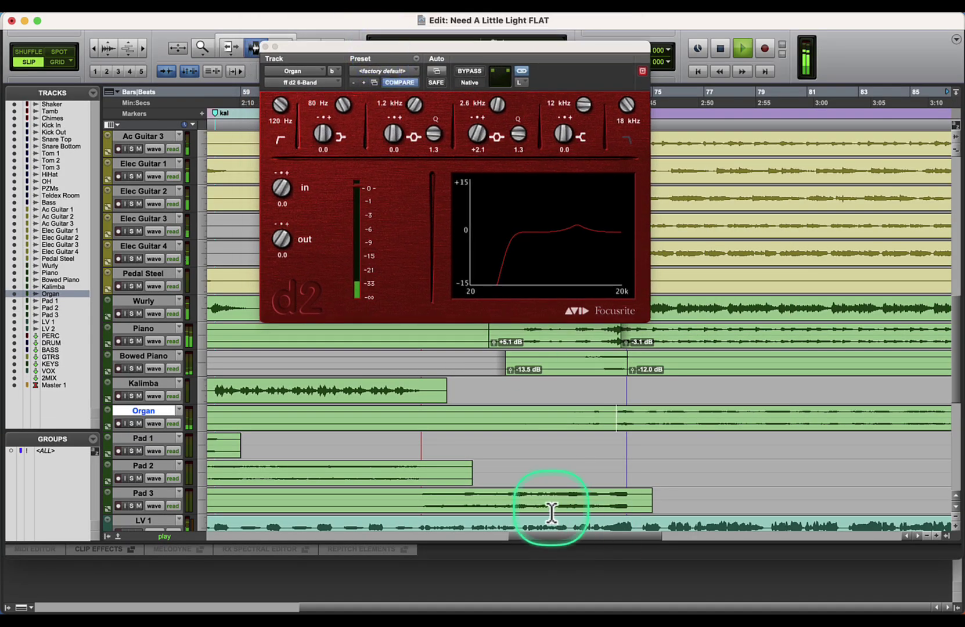
{"action": "left_click", "coordinate": [112, 57]}
{"action": "left_click", "coordinate": [490, 439]}
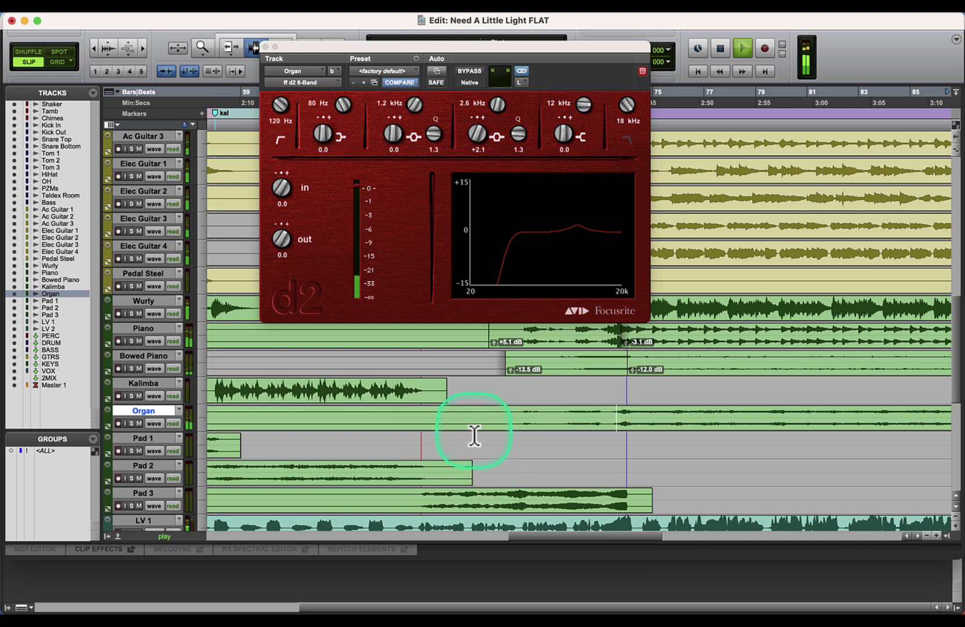
Step: Separate the Organ clip from the m8 marker to just before out ch, and set the following clip's gain to -2.2 dB
{"action": "left_click_drag", "start_coordinate": [421, 428], "coordinate": [623, 465]}
{"action": "key", "text": "super+e"}
{"action": "left_click", "coordinate": [619, 416]}
{"action": "key", "text": "space"}
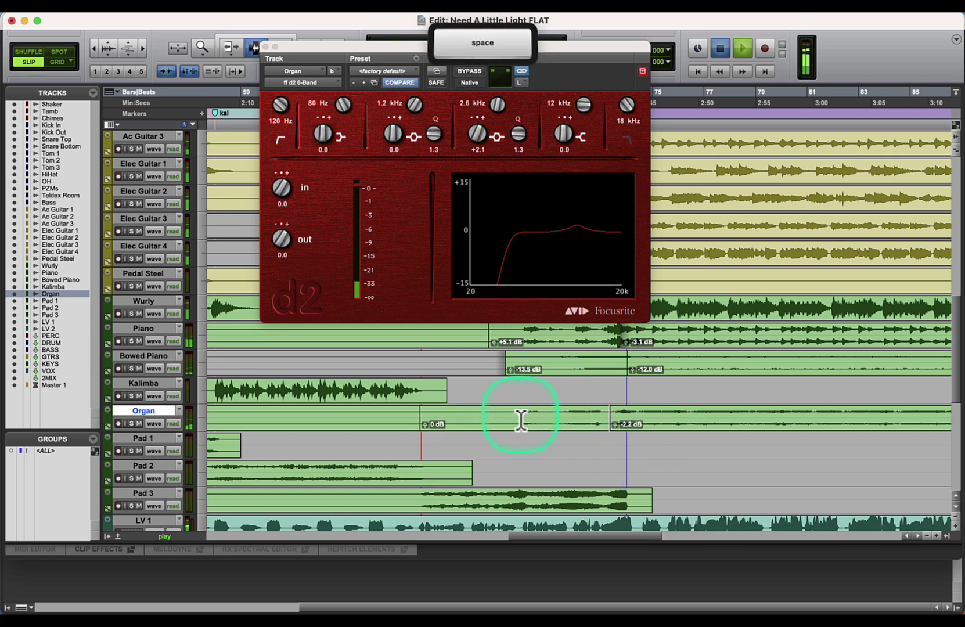
Step: Raise the clip gain of the Organ section starting at the m8 marker to +5.1 dB
{"action": "left_click_drag", "start_coordinate": [424, 425], "coordinate": [431, 327]}
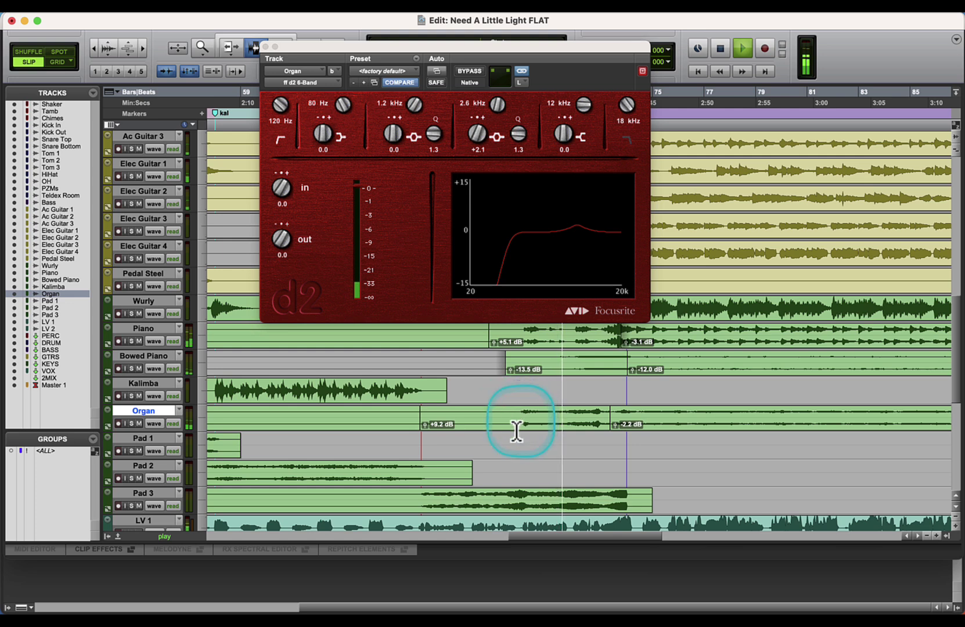
{"action": "key", "text": "super"}
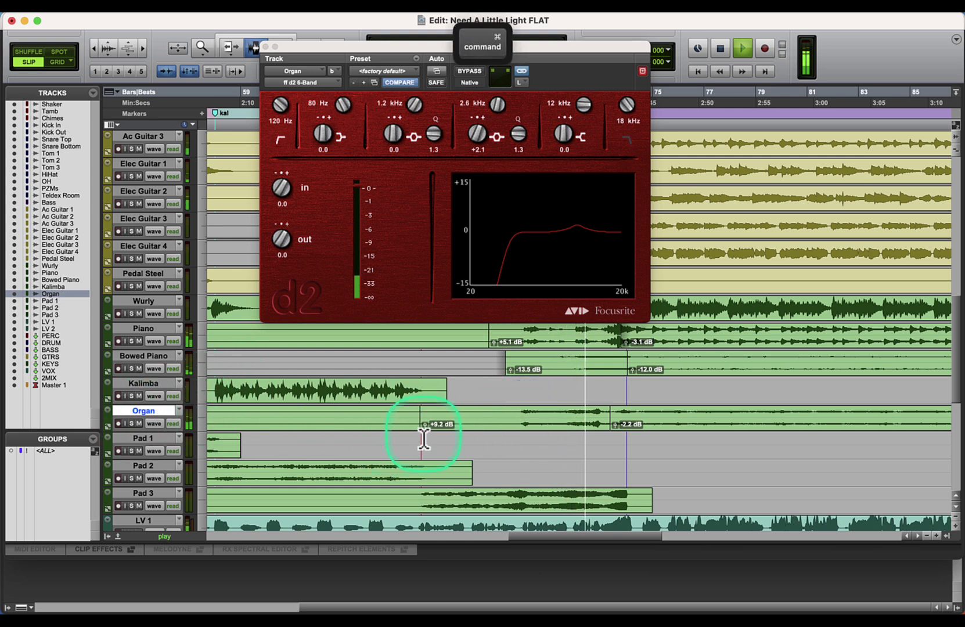
{"action": "left_click_drag", "start_coordinate": [425, 432], "coordinate": [434, 483]}
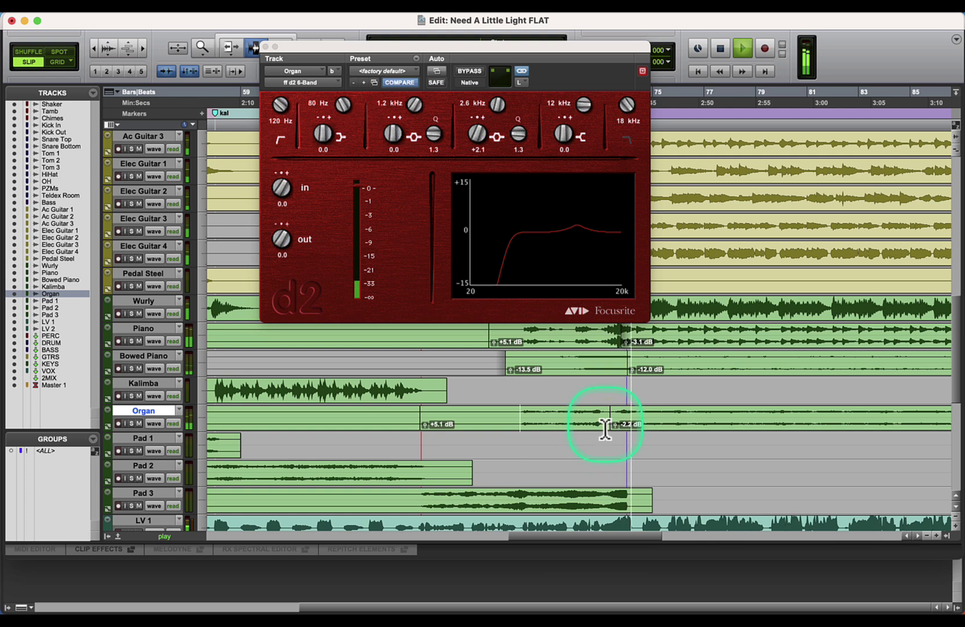
Step: Crossfade the Organ clips at the split just before out ch and set the following clip's gain to -2.4 dB
{"action": "left_click_drag", "start_coordinate": [606, 427], "coordinate": [615, 424]}
{"action": "key", "text": "super"}
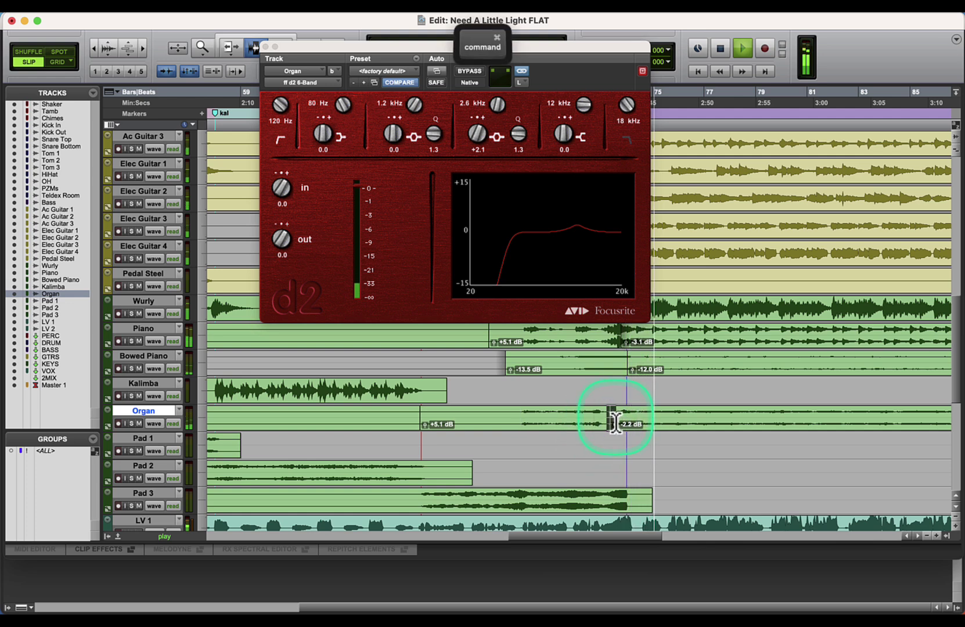
{"action": "key", "text": "super+f"}
{"action": "key", "text": "Return"}
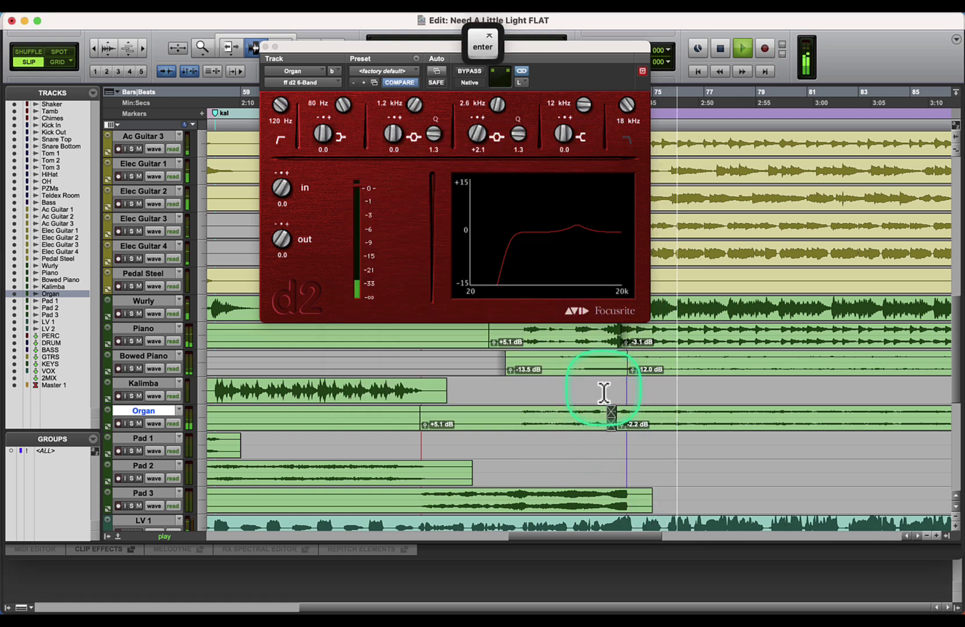
{"action": "left_click_drag", "start_coordinate": [623, 428], "coordinate": [620, 431]}
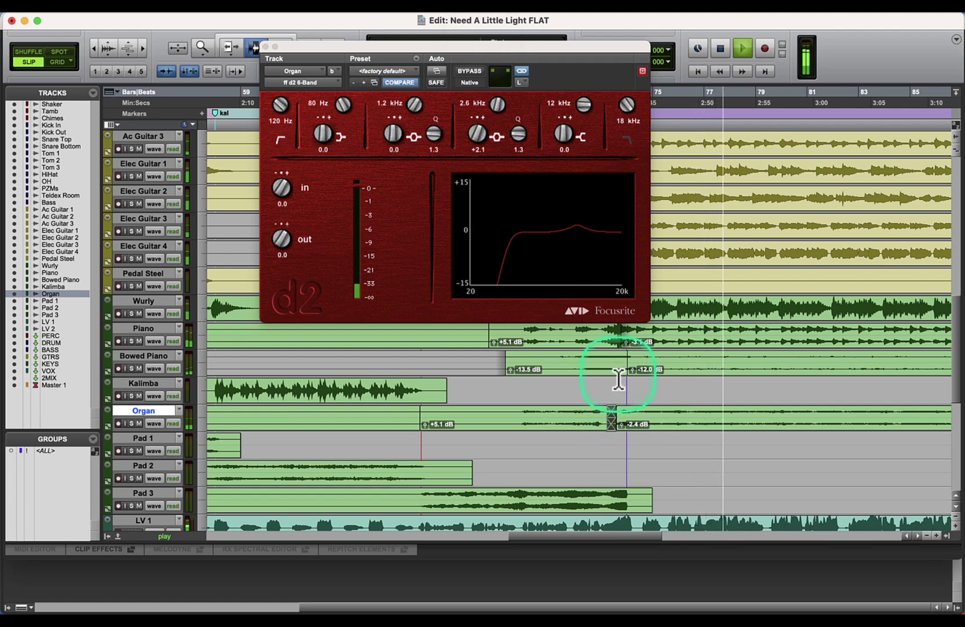
{"action": "scroll", "coordinate": [617, 378], "scroll_direction": "up", "scroll_amount": 5}
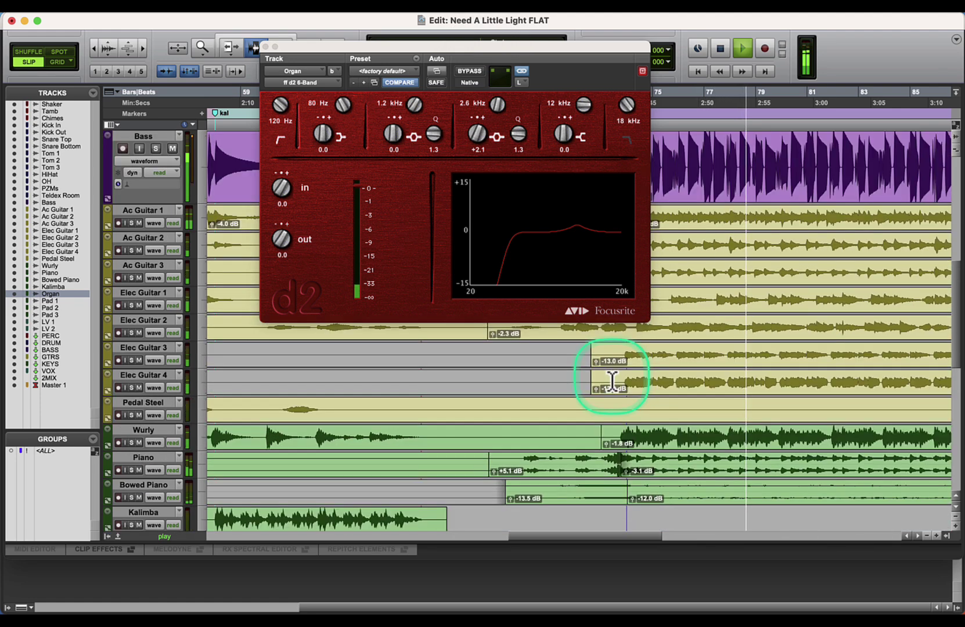
Step: Set the gain of the Wurly clip starting just before out ch to -2.2 dB, then close the Organ EQ in the Mix window
{"action": "left_click_drag", "start_coordinate": [606, 444], "coordinate": [607, 453]}
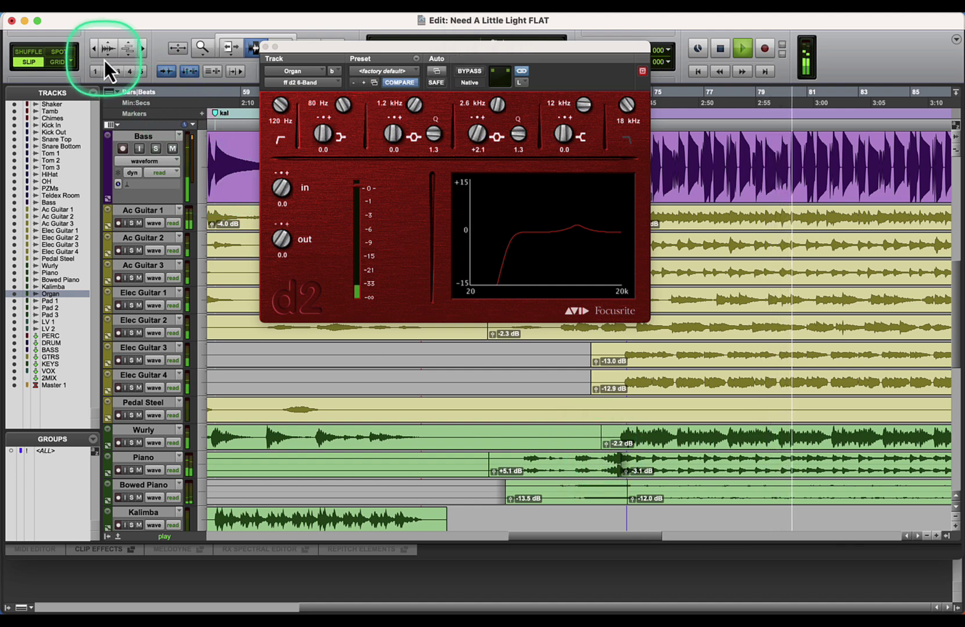
{"action": "scroll", "coordinate": [460, 384], "scroll_direction": "down", "scroll_amount": 3}
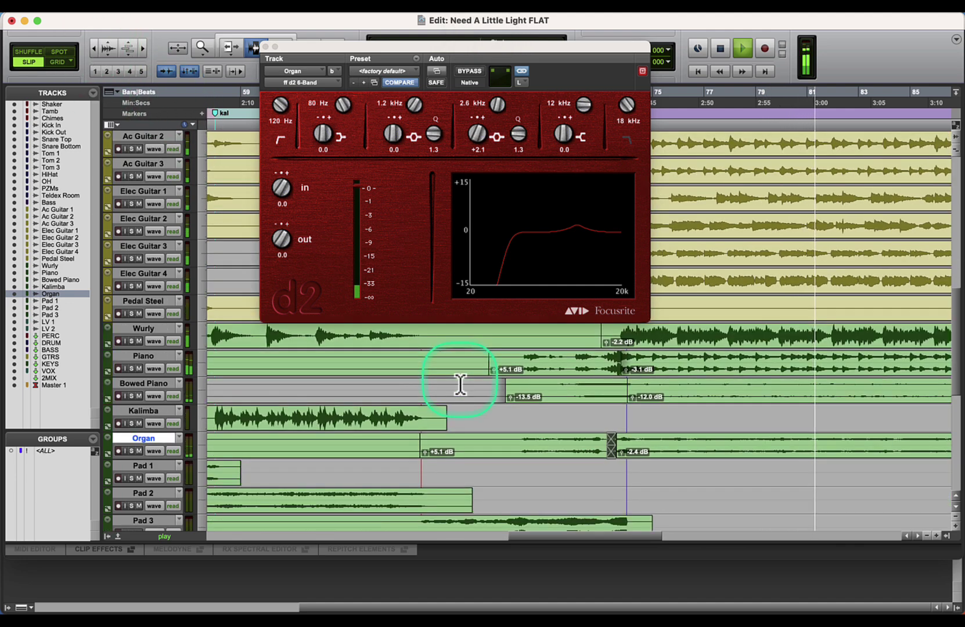
{"action": "key", "text": "super+equal"}
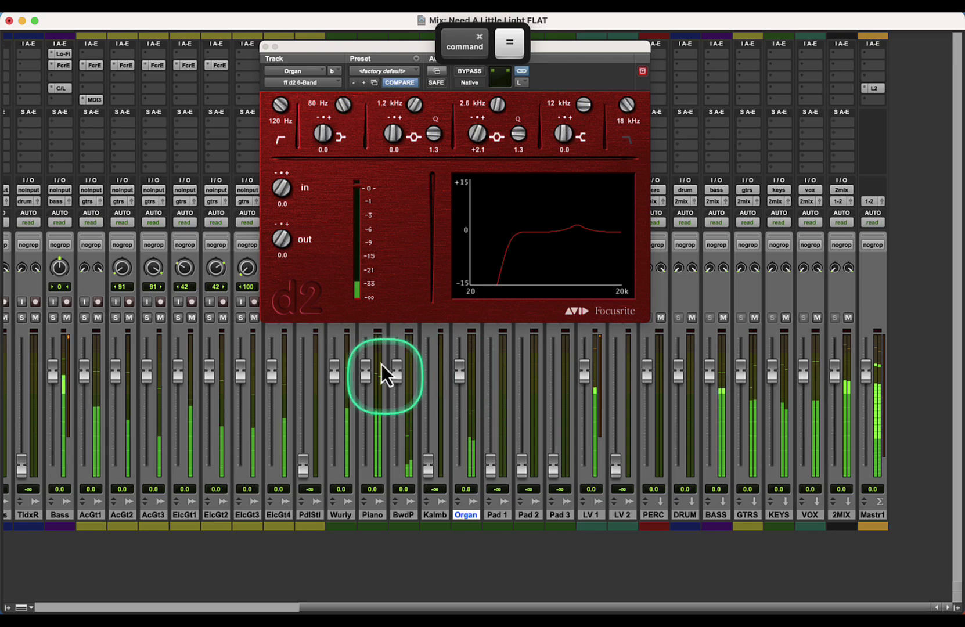
{"action": "left_click", "coordinate": [265, 48]}
Step: Insert the ff d3 Compressor/Limiter on the Wurly track's insert d and set its ratio to 2:1
{"action": "left_click", "coordinate": [329, 92]}
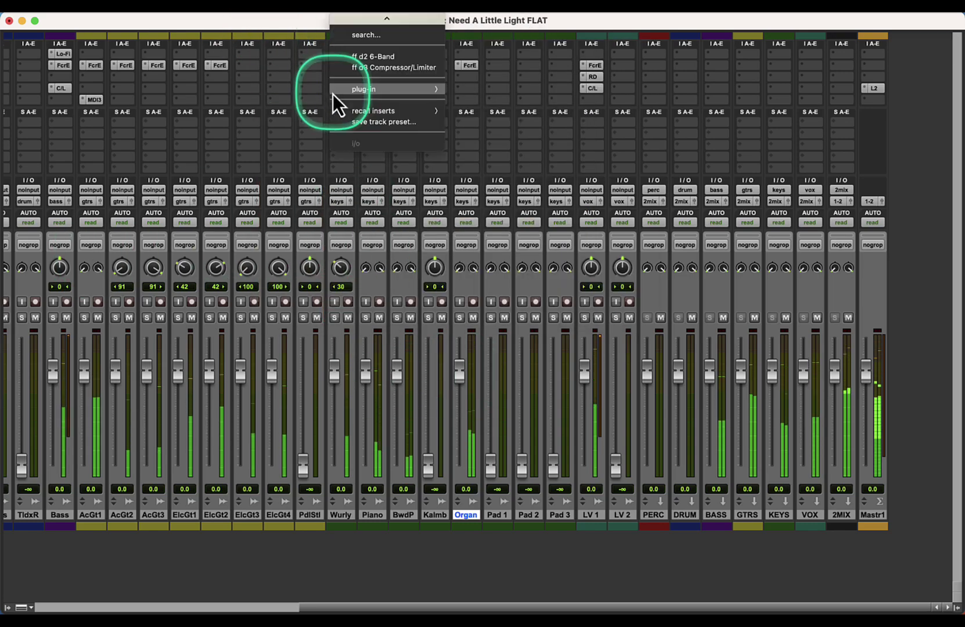
{"action": "left_click", "coordinate": [350, 73]}
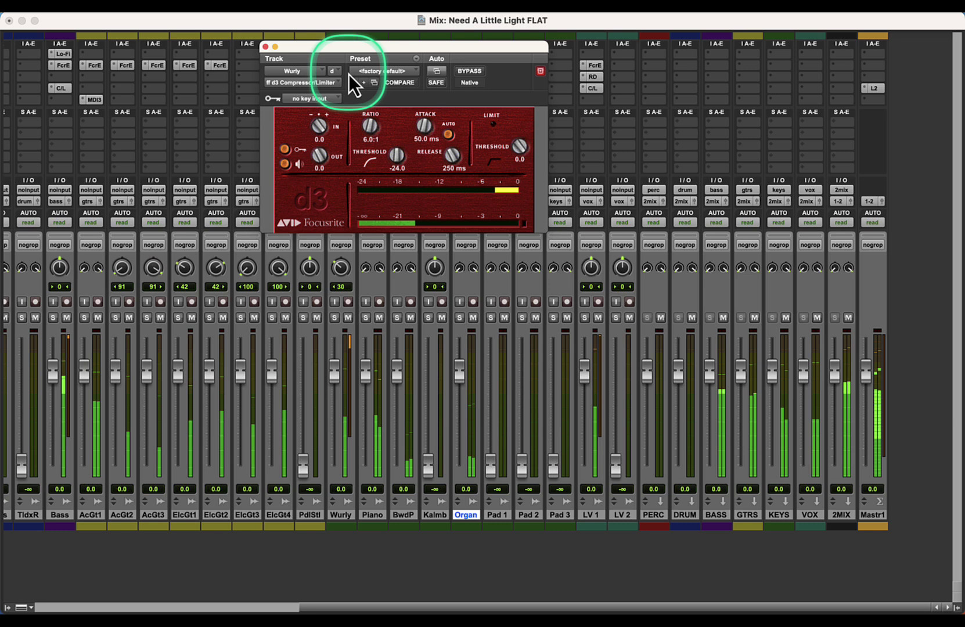
{"action": "left_click", "coordinate": [371, 140]}
{"action": "type", "text": "2"}
{"action": "key", "text": "Return"}
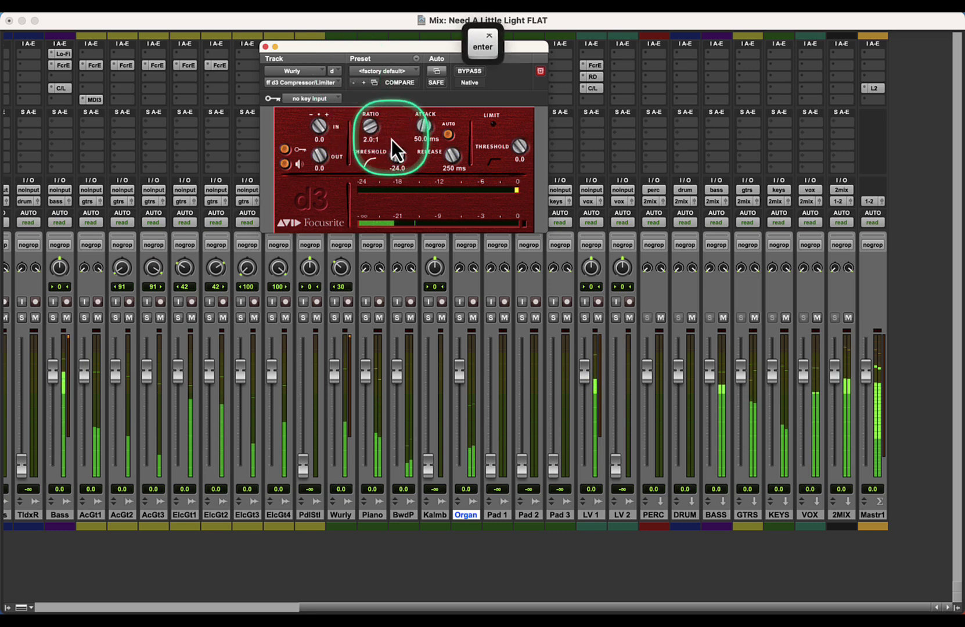
Step: Set the Wurly compressor's threshold to -20, attack to 5.1 ms and release to 51 ms
{"action": "left_click", "coordinate": [394, 168]}
{"action": "type", "text": "-20"}
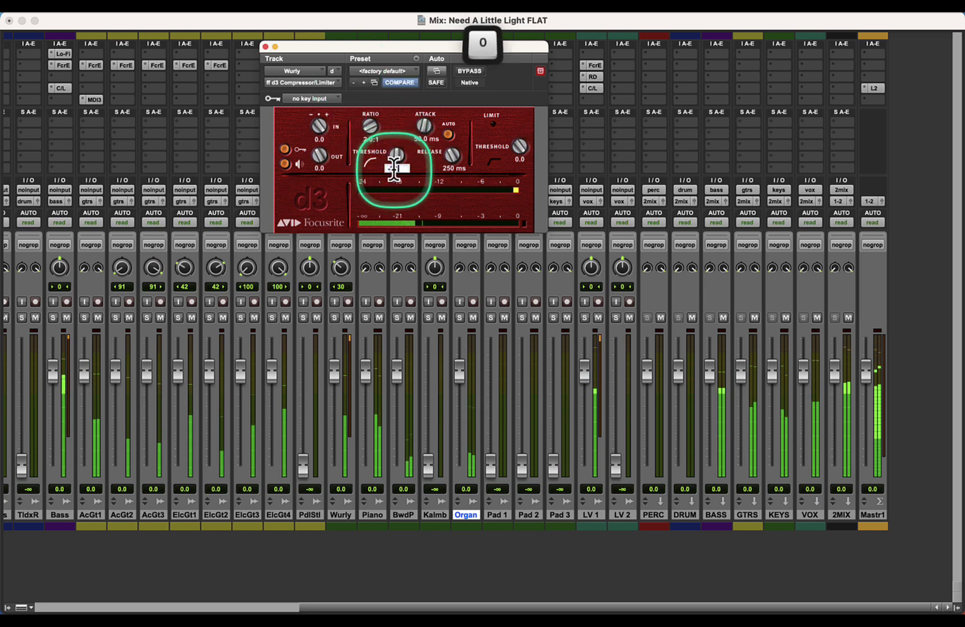
{"action": "key", "text": "Return"}
{"action": "left_click", "coordinate": [415, 139]}
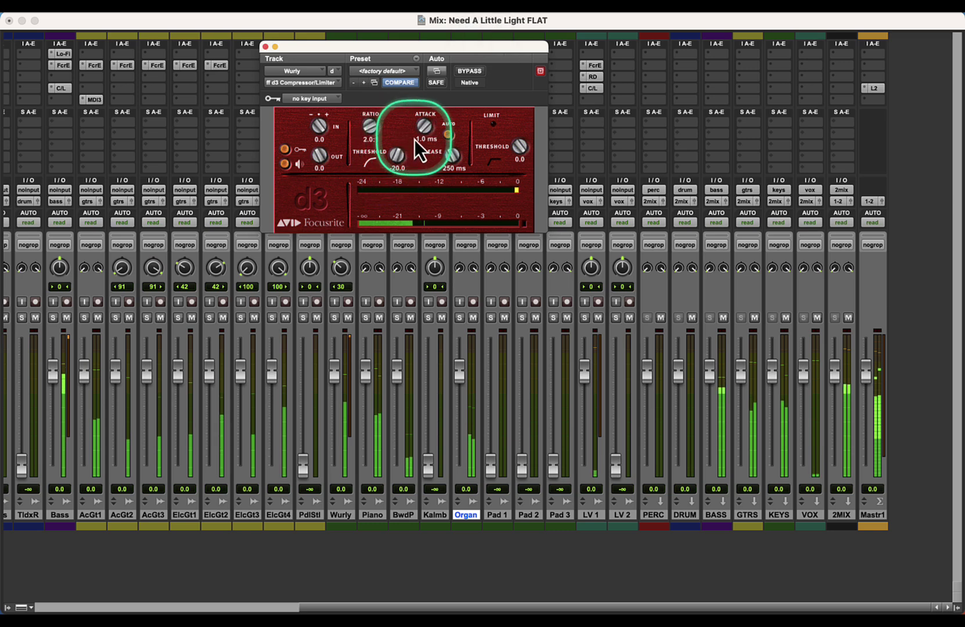
{"action": "type", "text": "."}
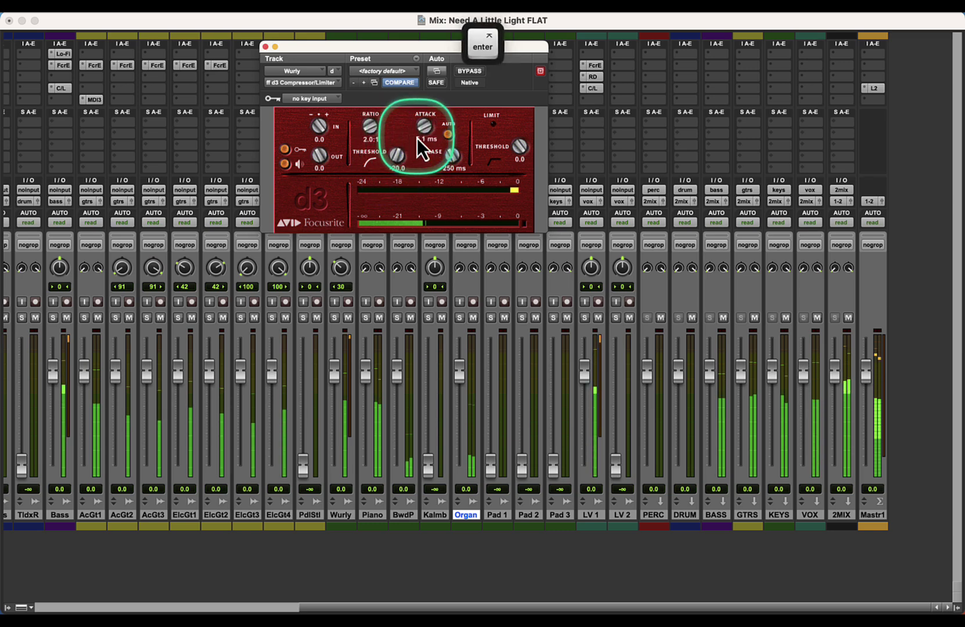
{"action": "left_click", "coordinate": [451, 168]}
{"action": "type", "text": "51"}
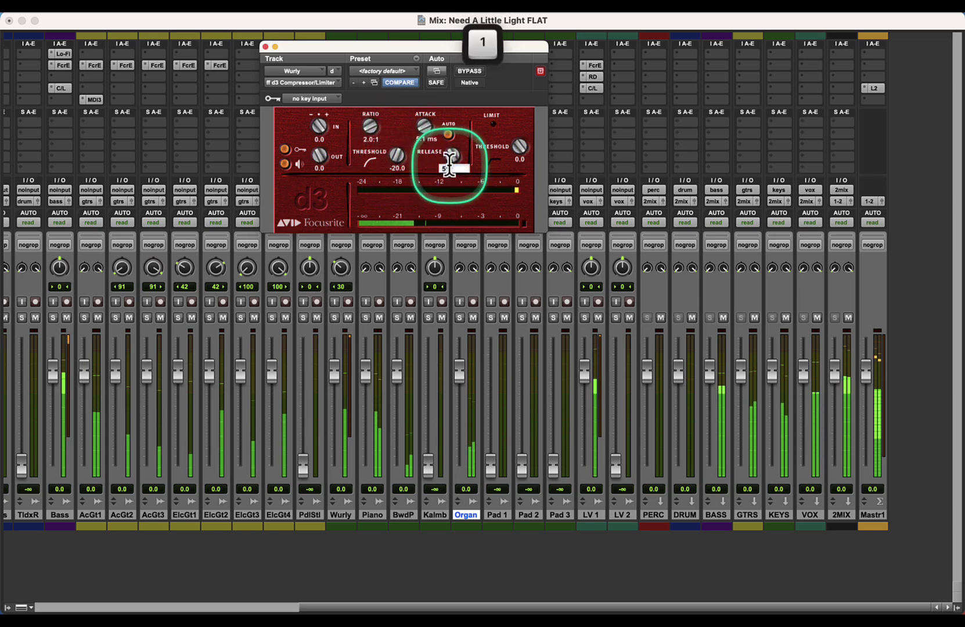
{"action": "key", "text": "Return"}
Step: Raise the Wurly compressor's threshold to -17
{"action": "mouse_move", "coordinate": [402, 158]}
{"action": "left_mouse_down"}
{"action": "mouse_move", "coordinate": [412, 141]}
{"action": "mouse_move", "coordinate": [398, 170]}
{"action": "left_mouse_up"}
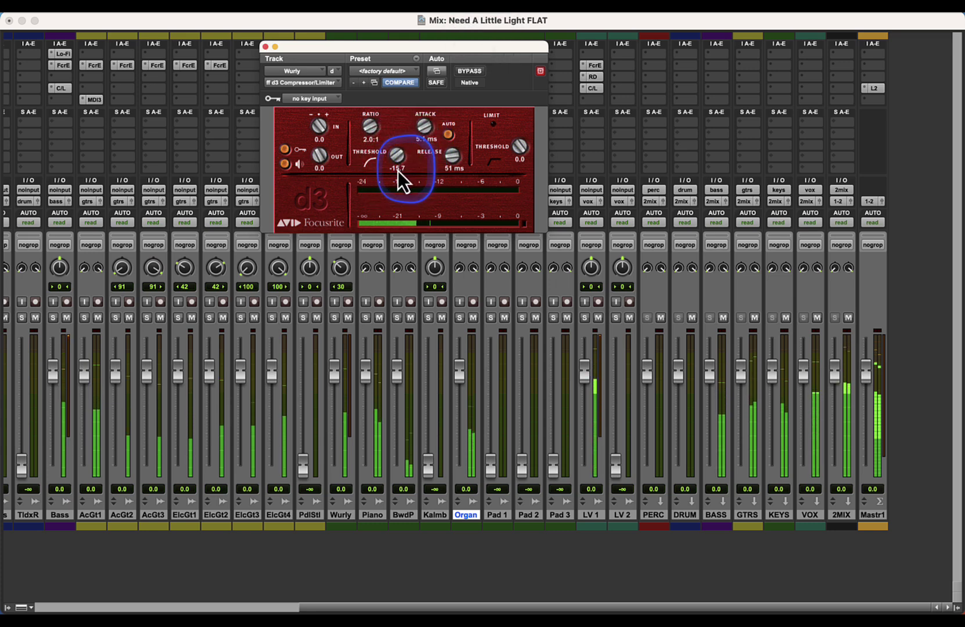
{"action": "left_click", "coordinate": [390, 169]}
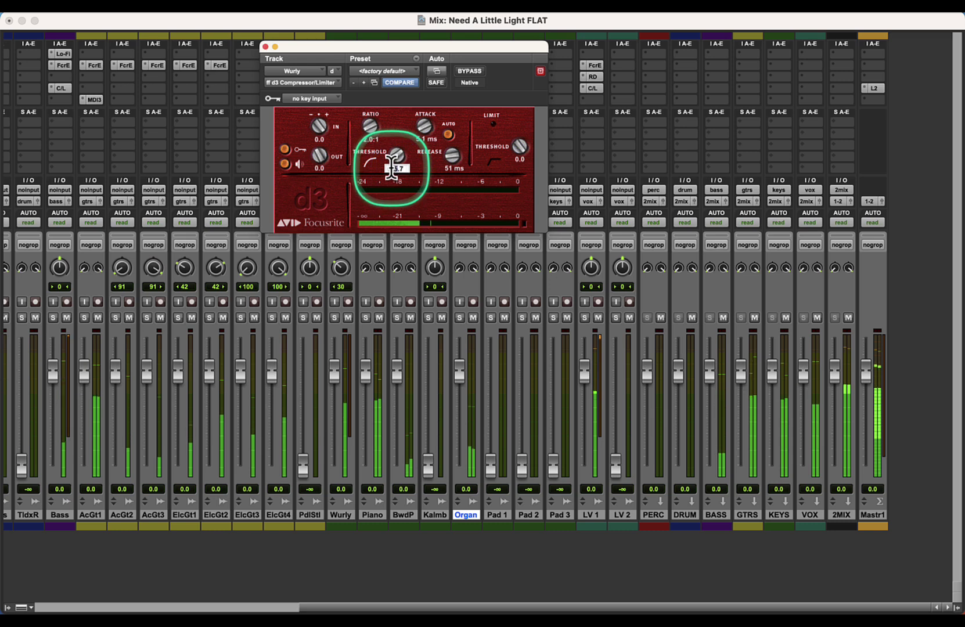
{"action": "type", "text": "-17"}
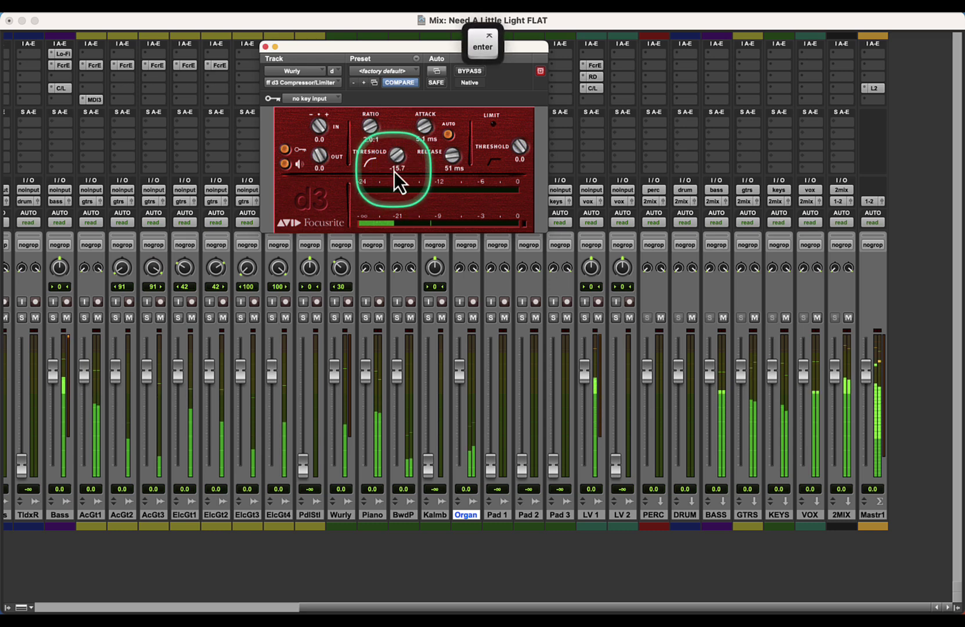
{"action": "left_click", "coordinate": [393, 170]}
{"action": "type", "text": "-17"}
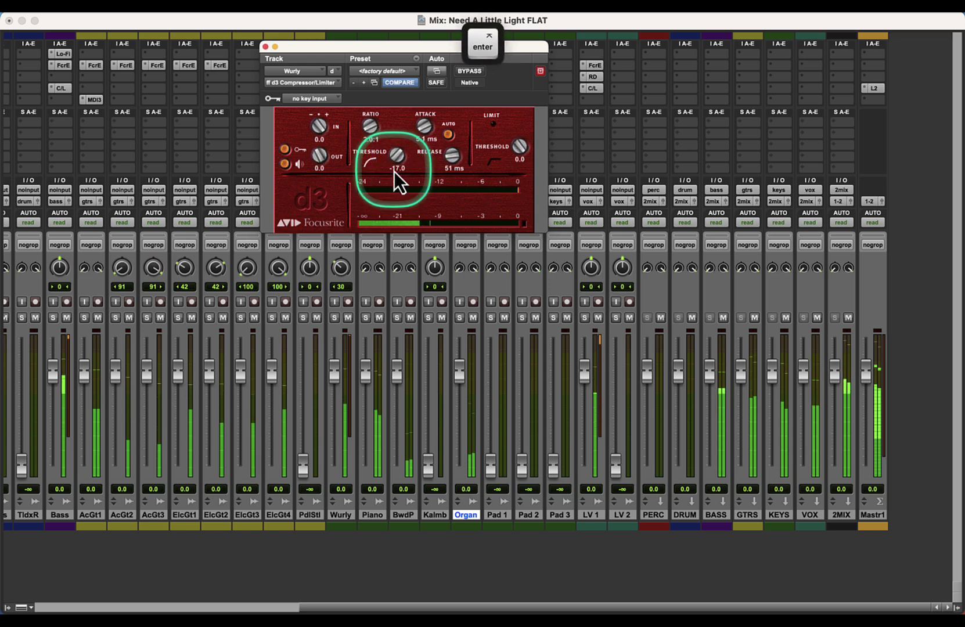
{"action": "key", "text": "Return"}
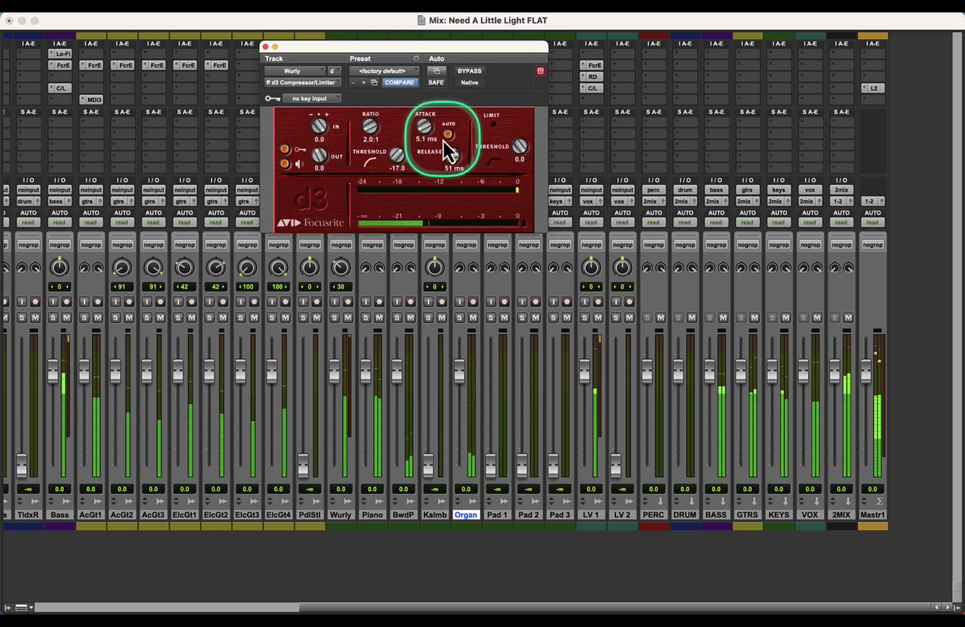
Step: Set the Wurly compressor's release to 71 ms and close the plug-in window
{"action": "left_click", "coordinate": [453, 169]}
{"action": "type", "text": "71"}
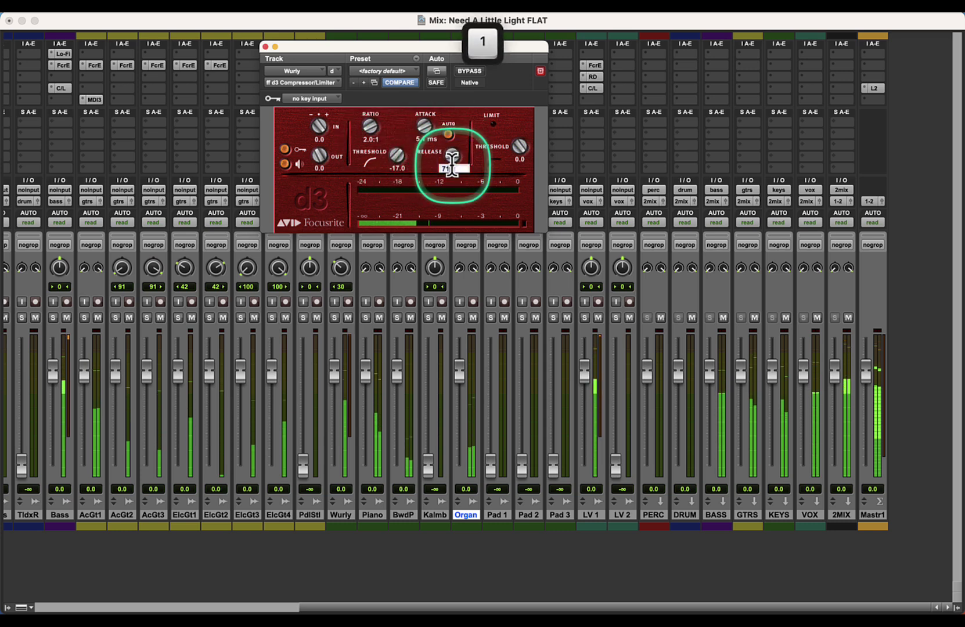
{"action": "key", "text": "Return"}
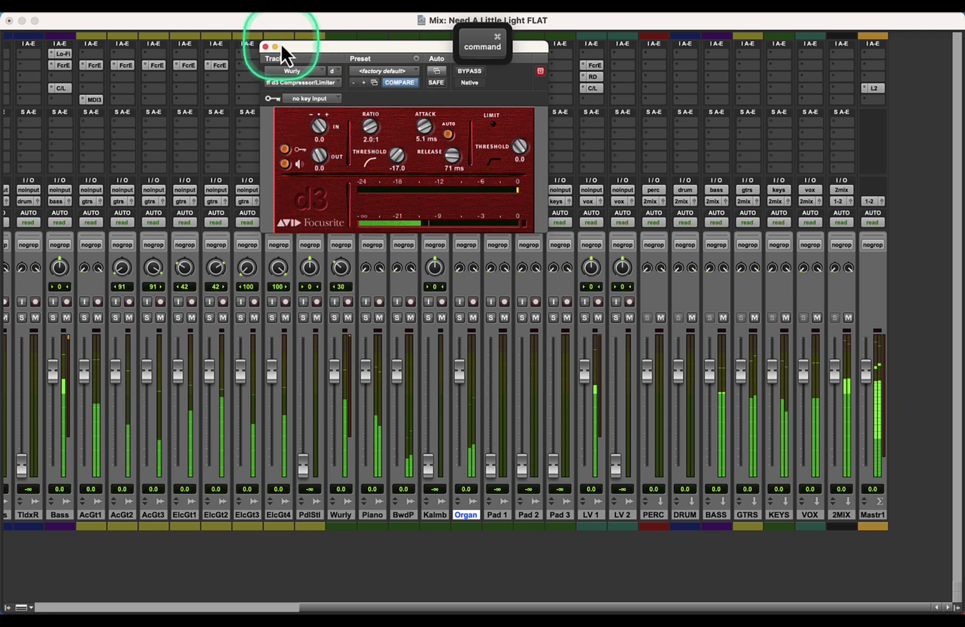
{"action": "left_click", "coordinate": [265, 47]}
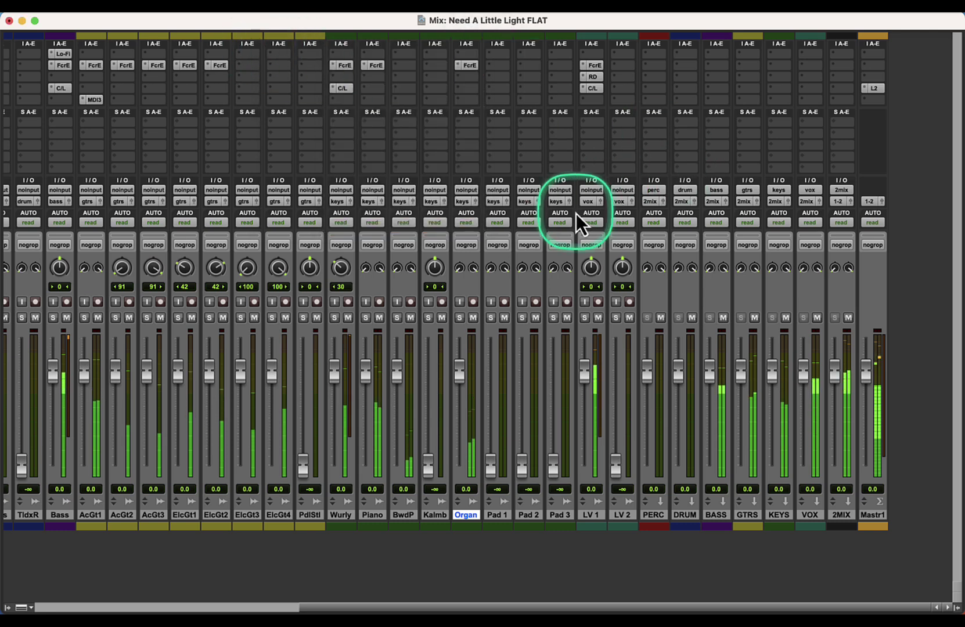
Step: Boost the Wurly EQ by 3.1 dB at 1.3 kHz, switch off its low shelf, clear the clip indicators and close it
{"action": "left_click", "coordinate": [341, 65]}
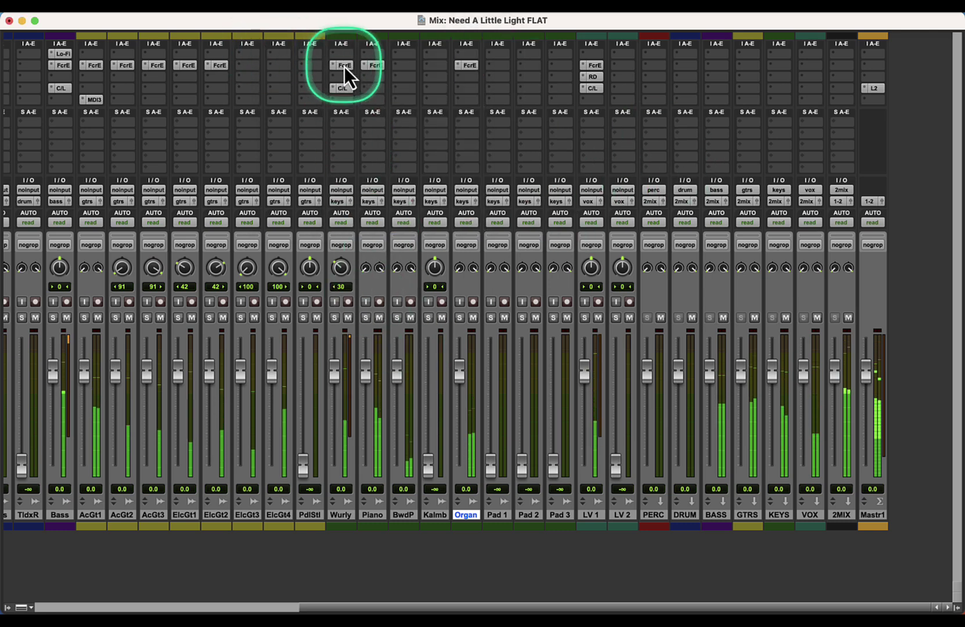
{"action": "left_click_drag", "start_coordinate": [390, 138], "coordinate": [412, 101]}
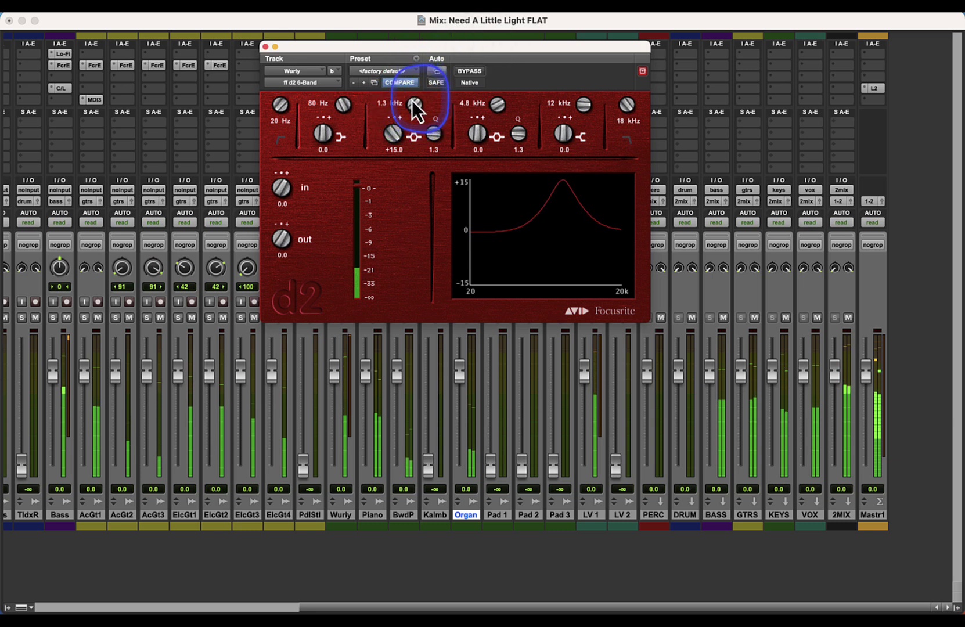
{"action": "left_click_drag", "start_coordinate": [393, 150], "coordinate": [394, 102]}
{"action": "left_click", "coordinate": [341, 138]}
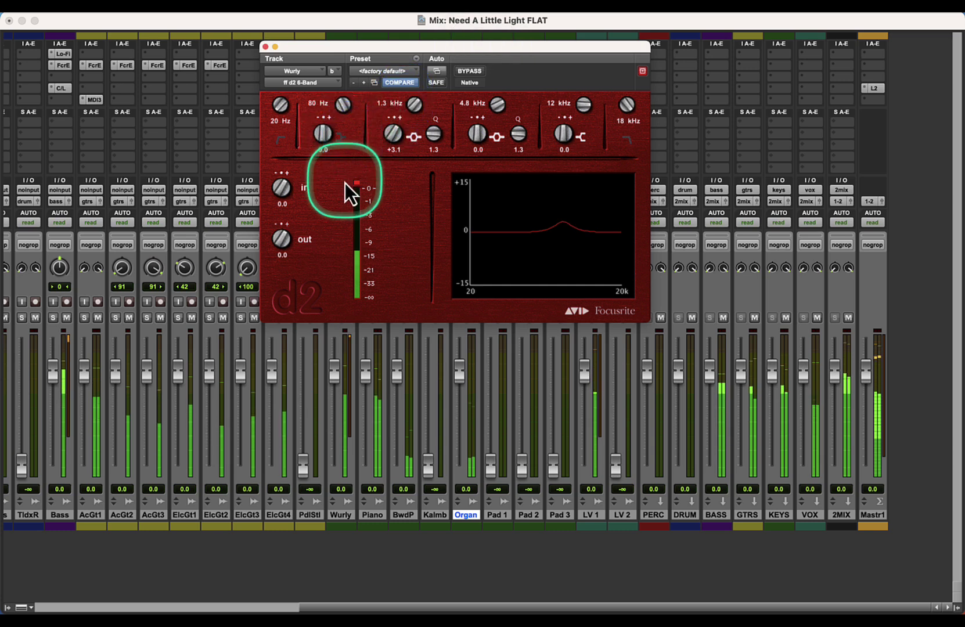
{"action": "key", "text": "alt+c"}
{"action": "left_click", "coordinate": [258, 47]}
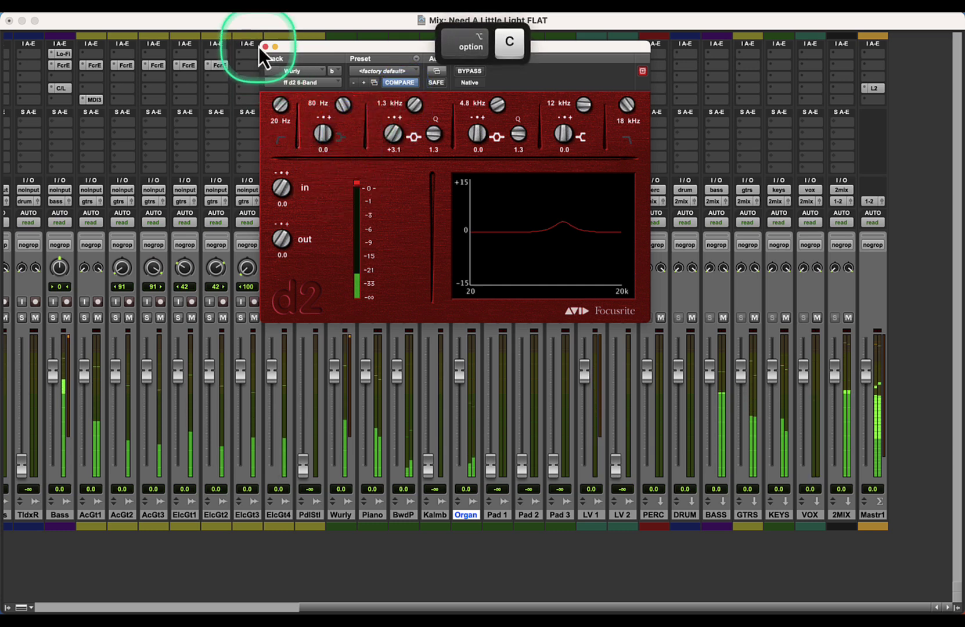
{"action": "left_click", "coordinate": [265, 47]}
Step: Play the transition into out ch in the Edit window, starting from the beginning of the Elec Guitar 3 clip
{"action": "key", "text": "space"}
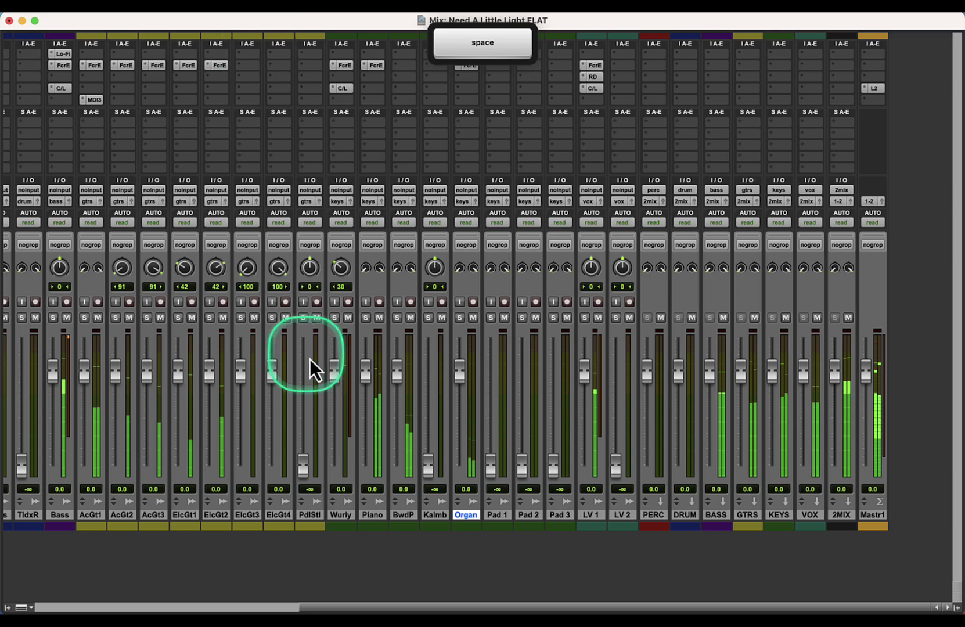
{"action": "key", "text": "space"}
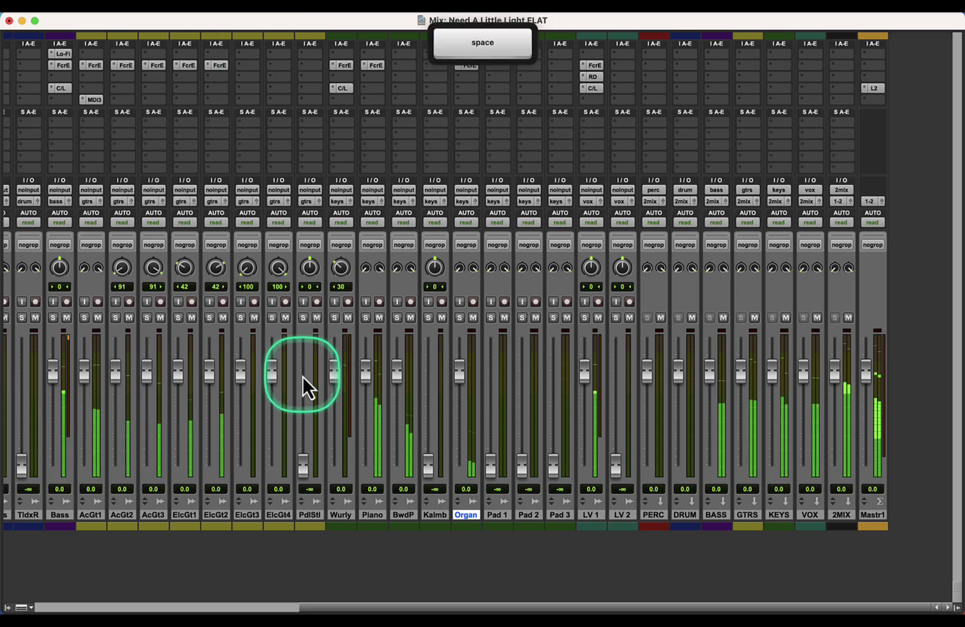
{"action": "key", "text": "super+equal"}
{"action": "key", "text": "space"}
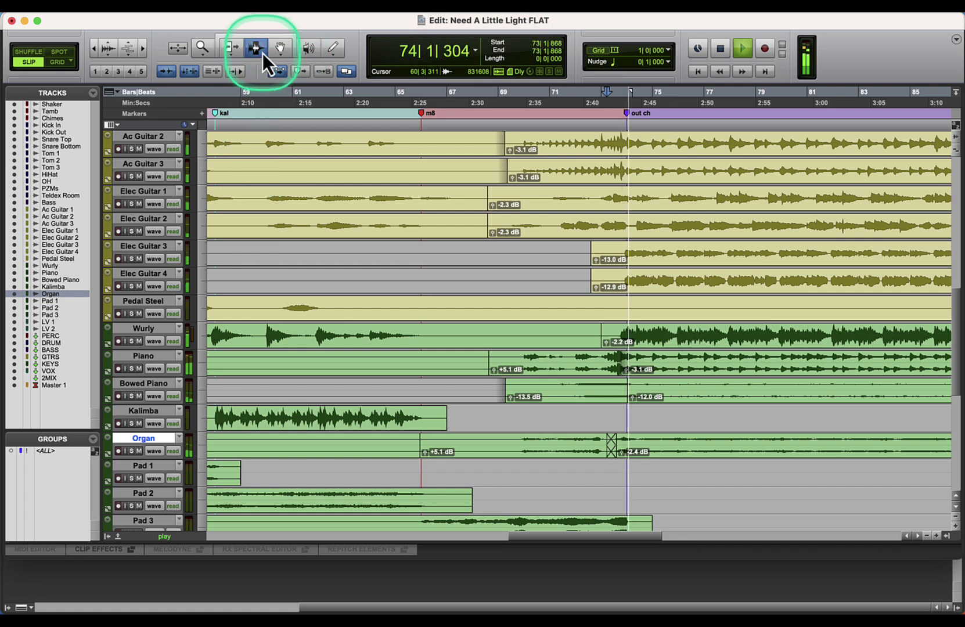
{"action": "left_click", "coordinate": [573, 265]}
{"action": "key", "text": "Tab"}
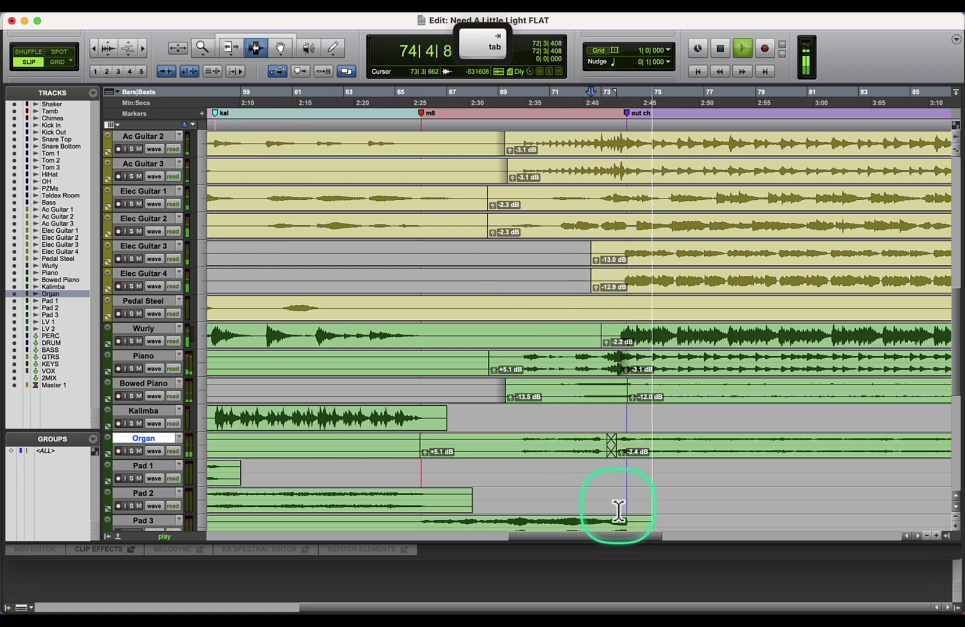
{"action": "scroll", "coordinate": [616, 506], "scroll_direction": "down", "scroll_amount": 7}
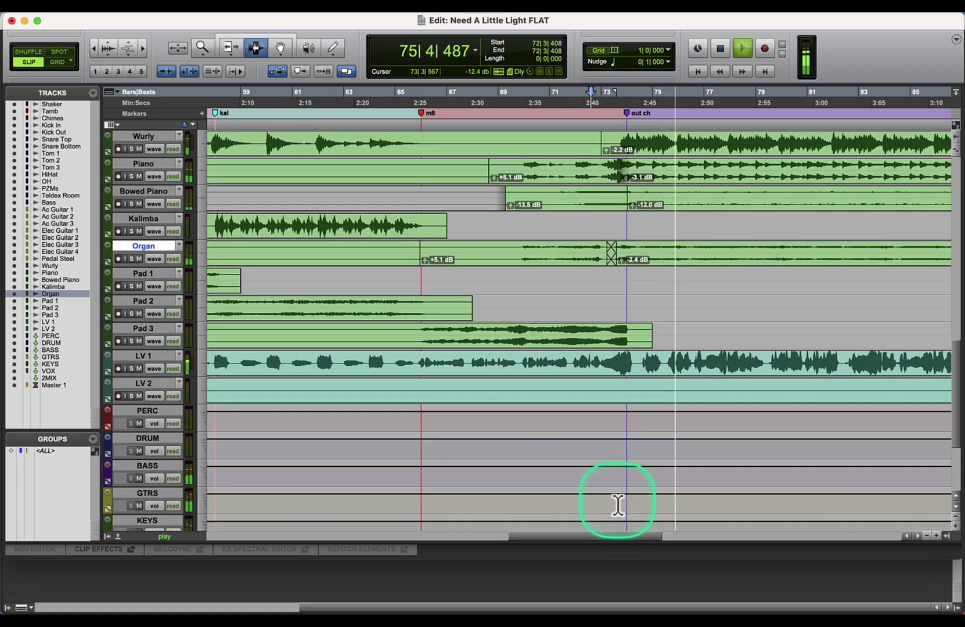
Step: Insert the mono Aural Exciter harmonic plug-in on the LV 1 track's insert a in the Mix window
{"action": "key", "text": "super+equal"}
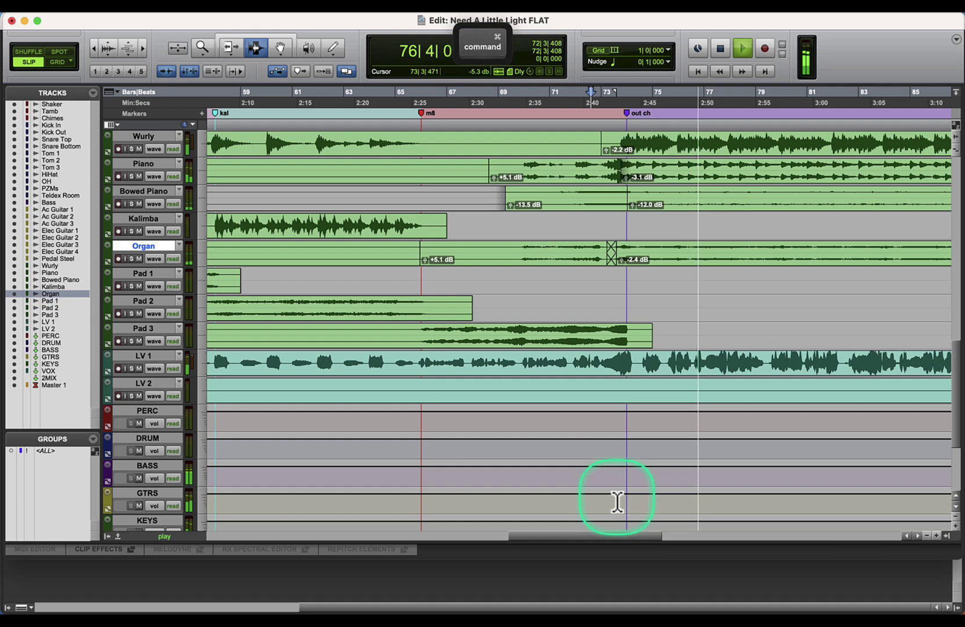
{"action": "left_click", "coordinate": [582, 55]}
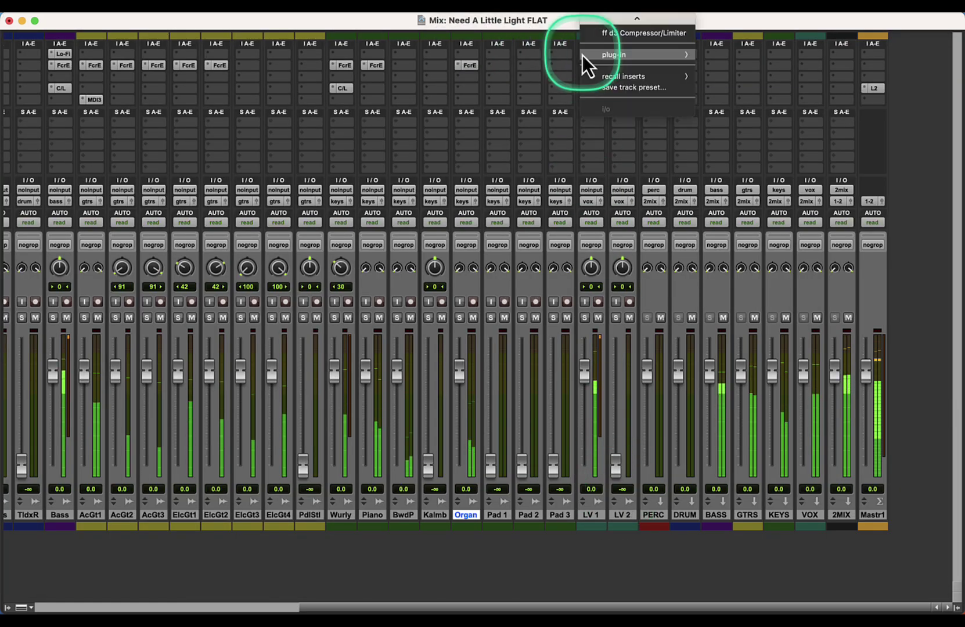
{"action": "mouse_move", "coordinate": [637, 59]}
{"action": "mouse_move", "coordinate": [744, 72]}
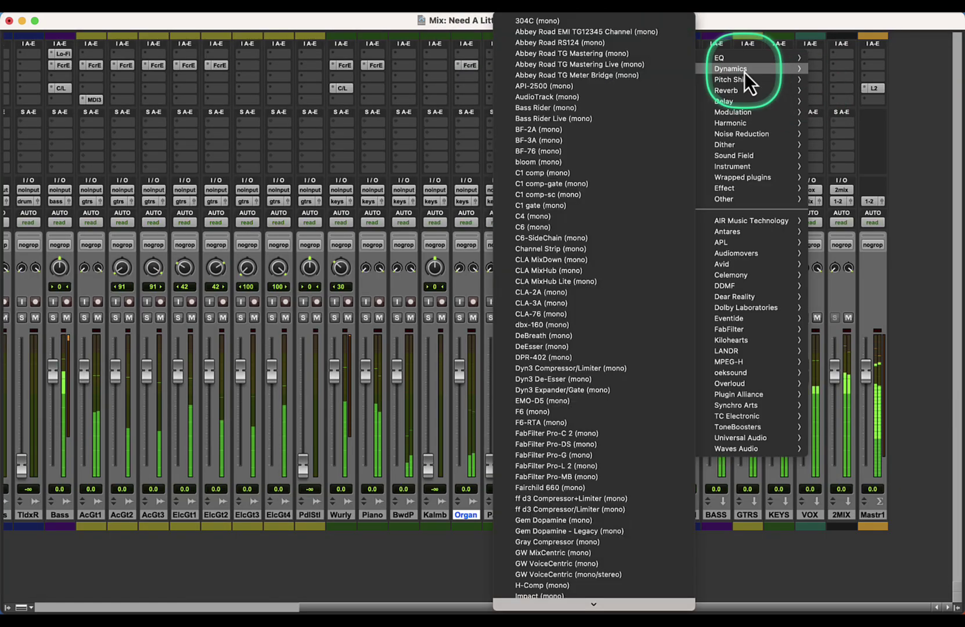
{"action": "mouse_move", "coordinate": [732, 125]}
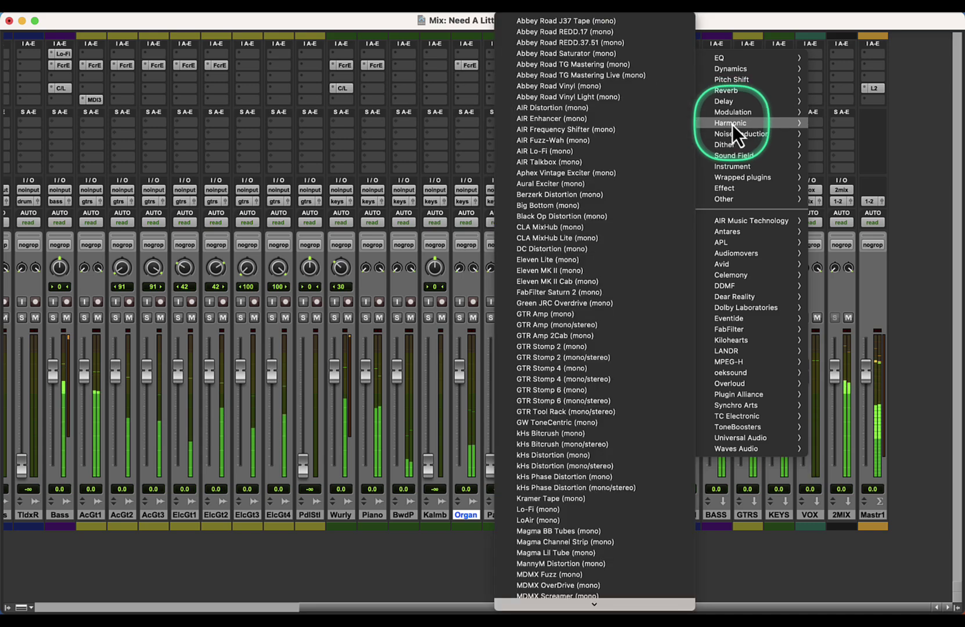
{"action": "left_click", "coordinate": [573, 187]}
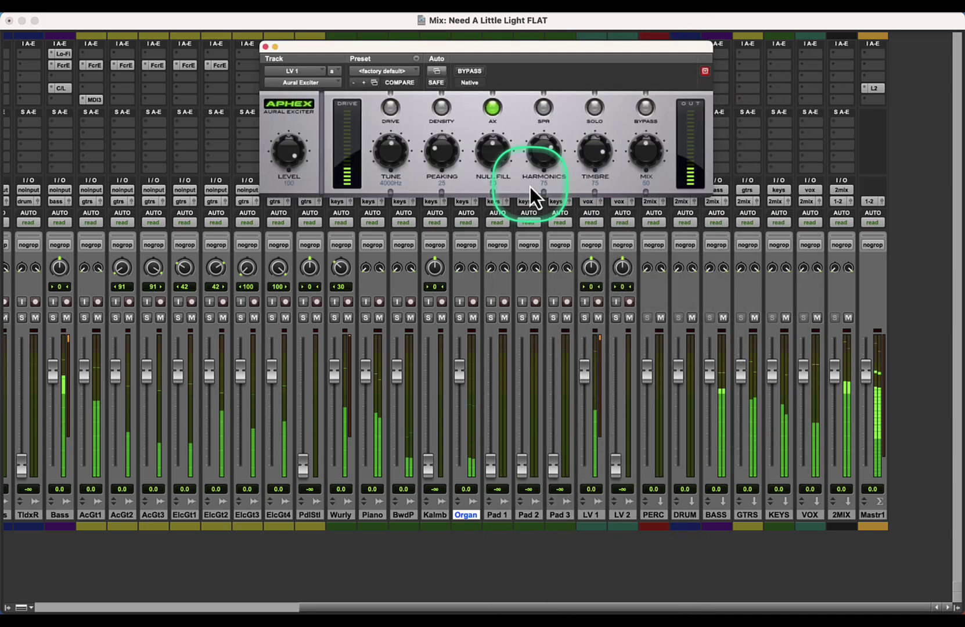
Step: Turn on Drive in LV 1's Aural Exciter and set its tune frequency to 4205 Hz
{"action": "left_click", "coordinate": [391, 107]}
{"action": "left_click", "coordinate": [642, 151]}
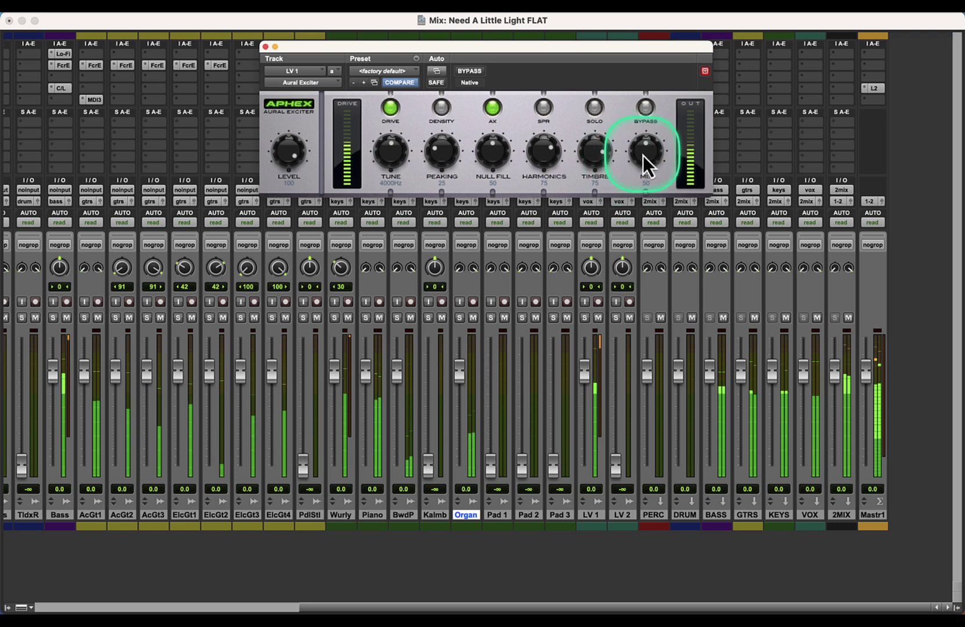
{"action": "left_click", "coordinate": [543, 151], "text": "super"}
{"action": "left_click", "coordinate": [397, 149], "text": "super"}
{"action": "left_click_drag", "start_coordinate": [408, 123], "coordinate": [404, 142]}
Step: Lower the mix of LV 1's Aural Exciter to 27
{"action": "left_click", "coordinate": [616, 161]}
{"action": "left_click_drag", "start_coordinate": [619, 168], "coordinate": [555, 244]}
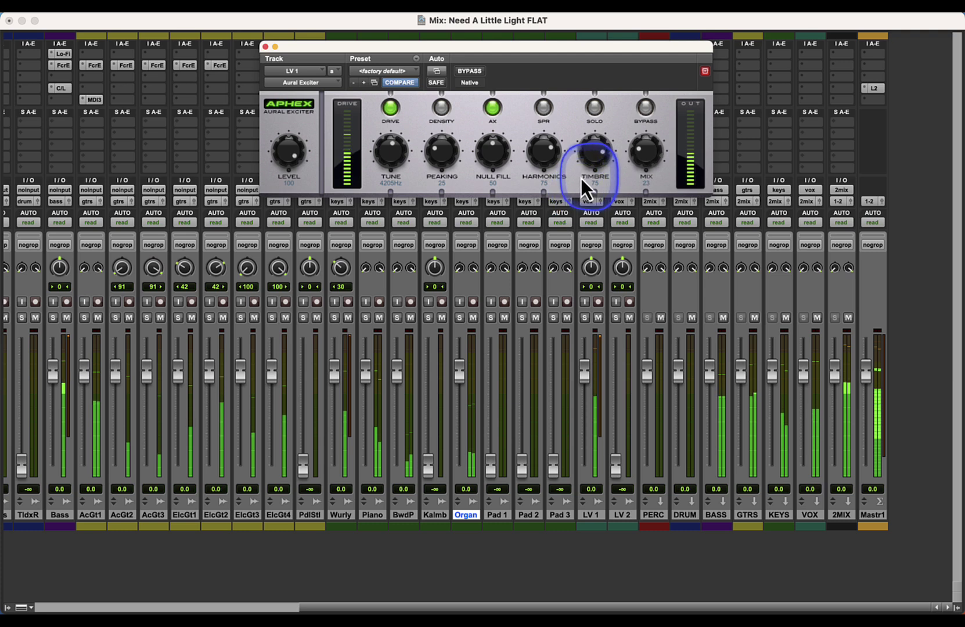
{"action": "left_click_drag", "start_coordinate": [581, 178], "coordinate": [588, 171]}
{"action": "left_click", "coordinate": [327, 69]}
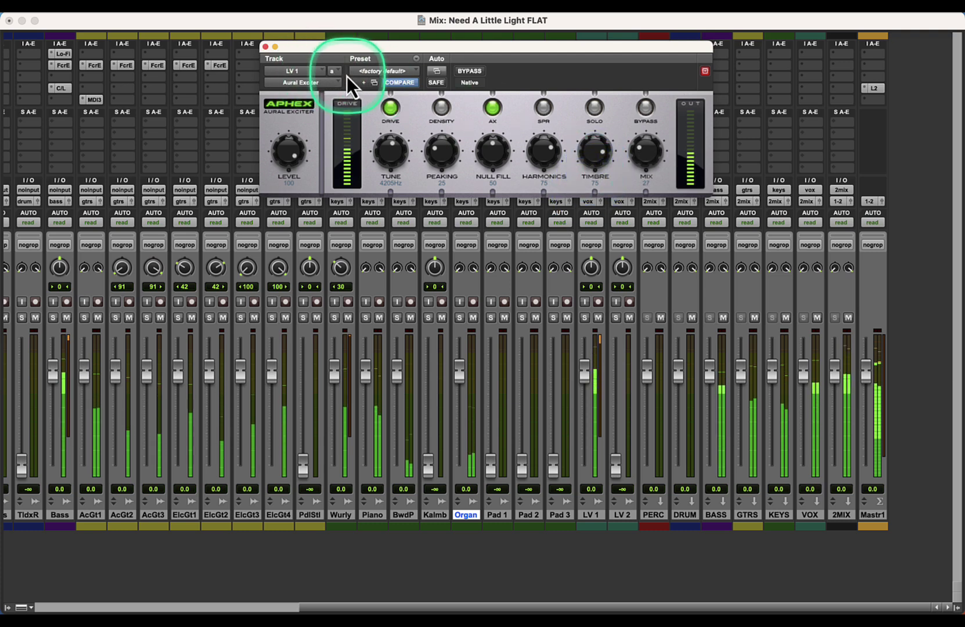
Step: Set the threshold of LV 1's RDeEsser to -31.2 and close the plug-in
{"action": "left_click", "coordinate": [368, 104]}
{"action": "left_click", "coordinate": [585, 226]}
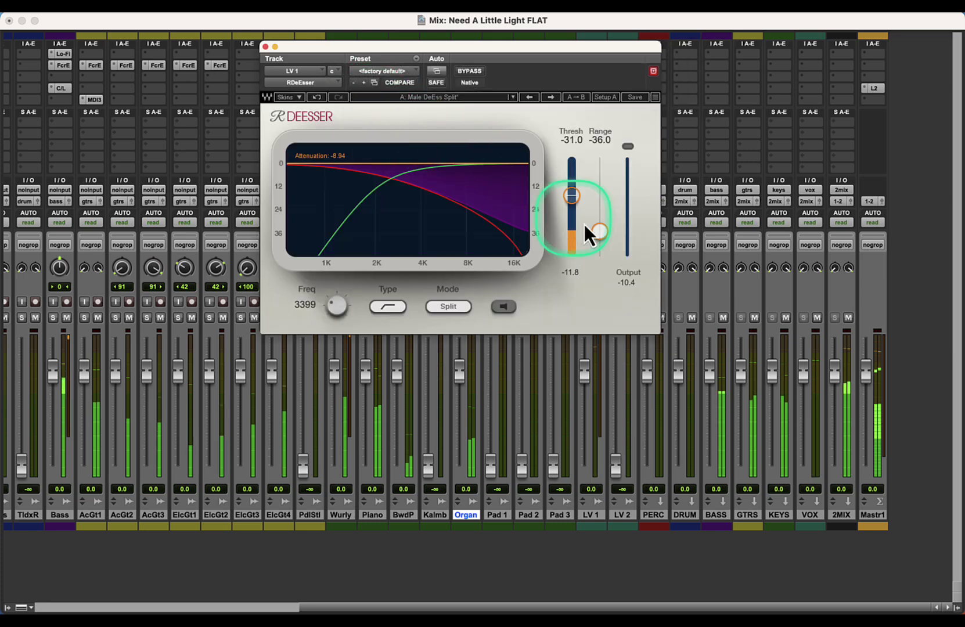
{"action": "left_click_drag", "start_coordinate": [573, 204], "coordinate": [572, 205]}
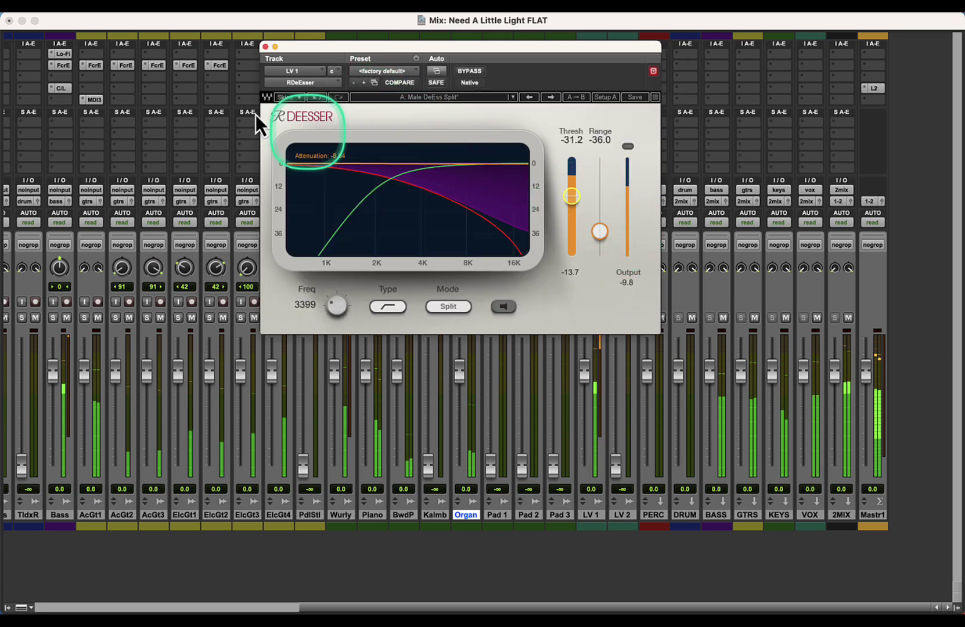
{"action": "left_click", "coordinate": [266, 46]}
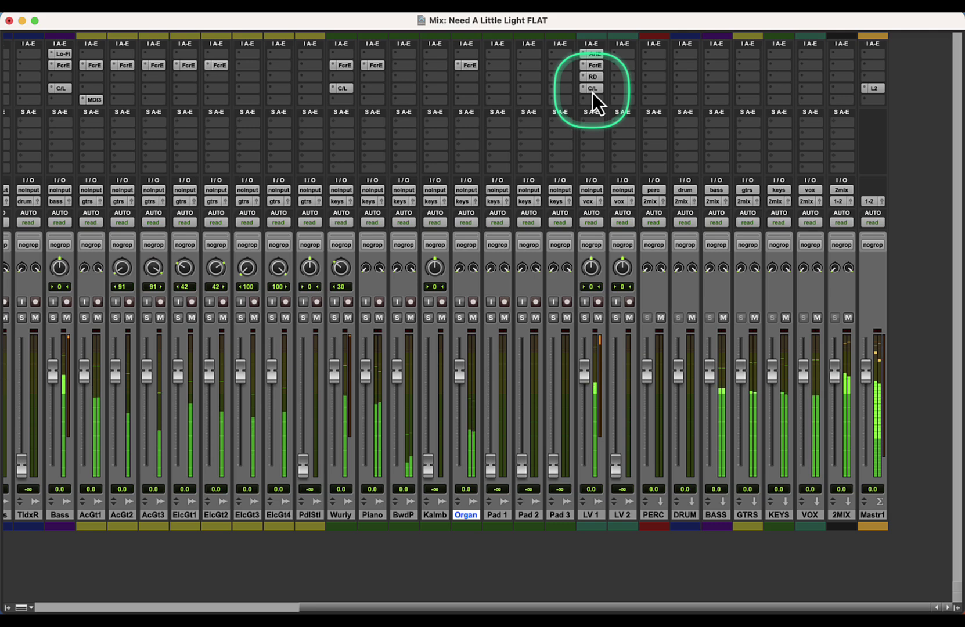
Step: Look over the guitar, keys and vocal clips in the Edit window and select the Pedal Steel track in the Mix window
{"action": "key", "text": "super+equal"}
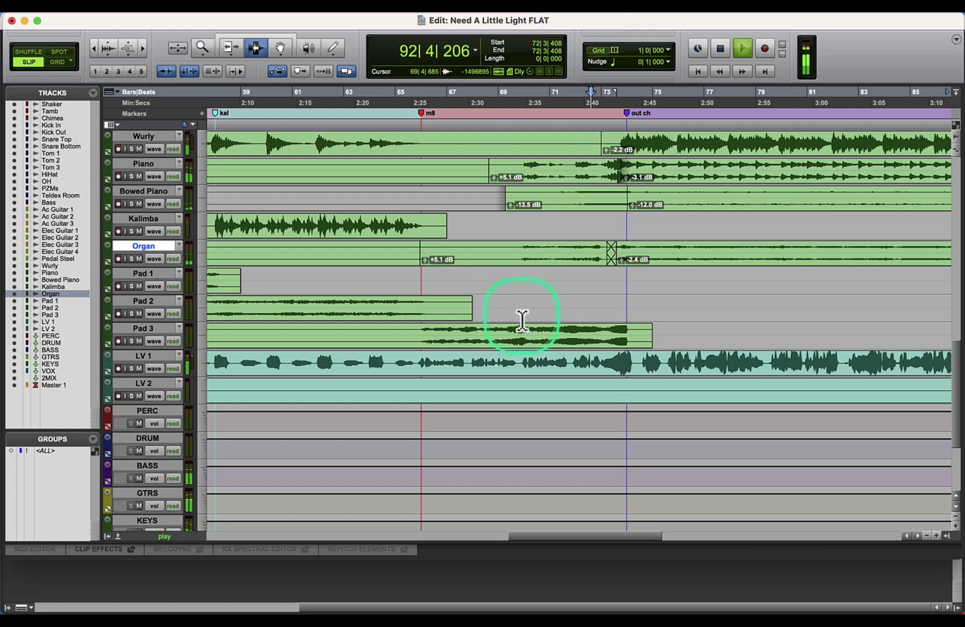
{"action": "scroll", "coordinate": [522, 320], "scroll_direction": "down", "scroll_amount": 5}
{"action": "scroll", "coordinate": [523, 320], "scroll_direction": "up", "scroll_amount": 15}
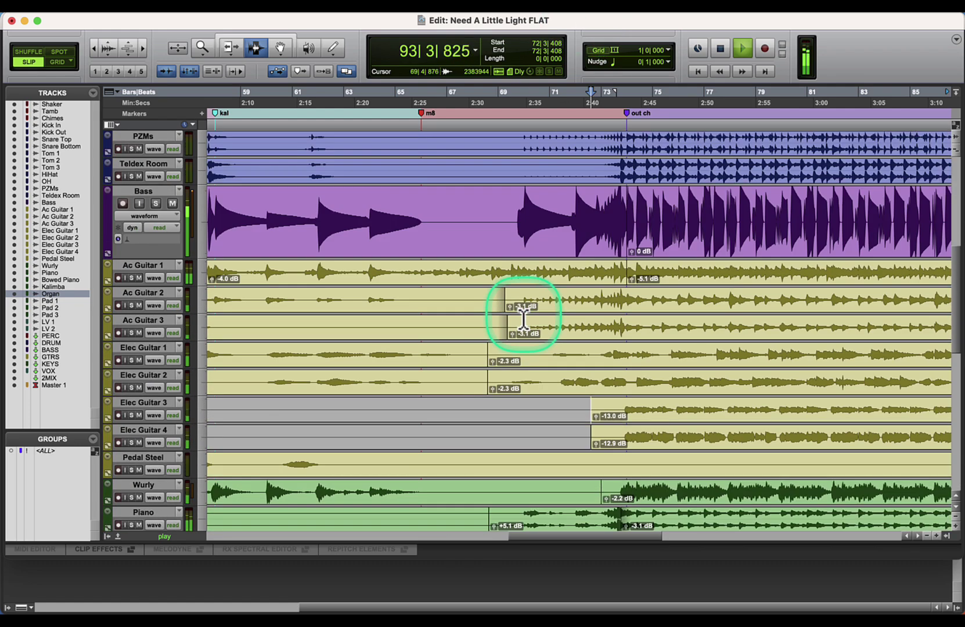
{"action": "key", "text": "super+equal"}
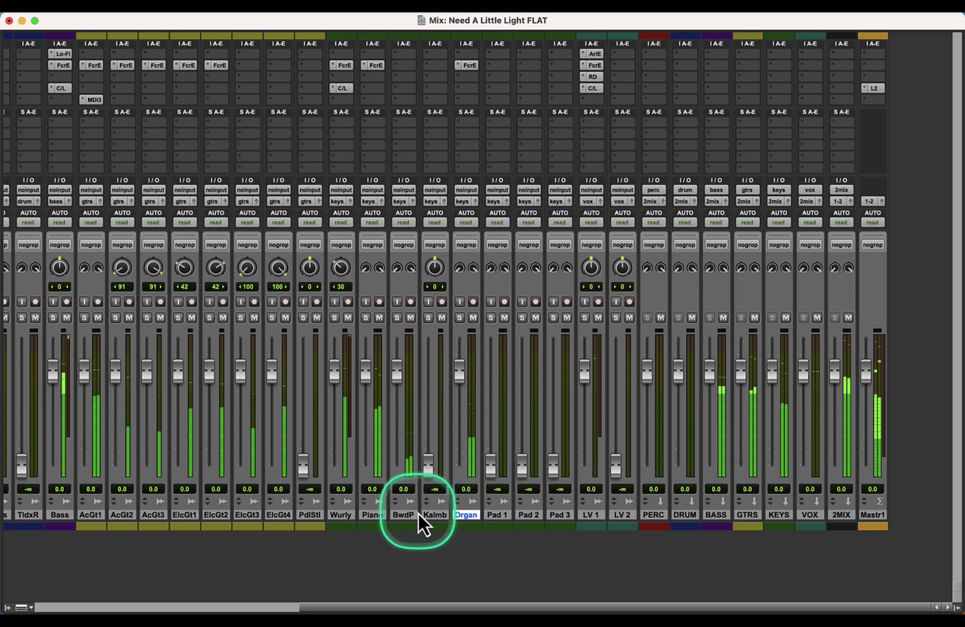
{"action": "left_click", "coordinate": [433, 515]}
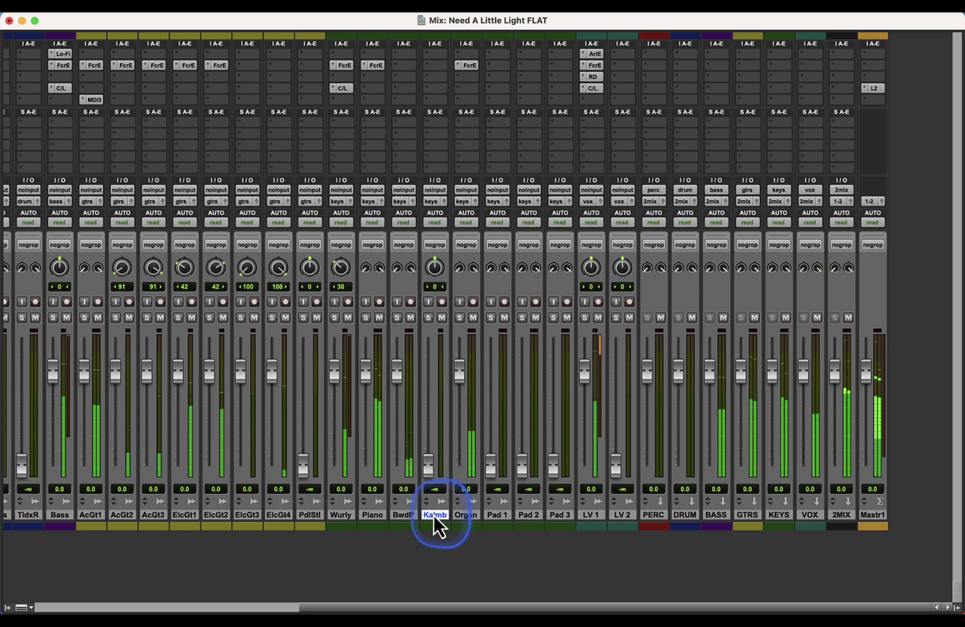
{"action": "left_click", "coordinate": [306, 515]}
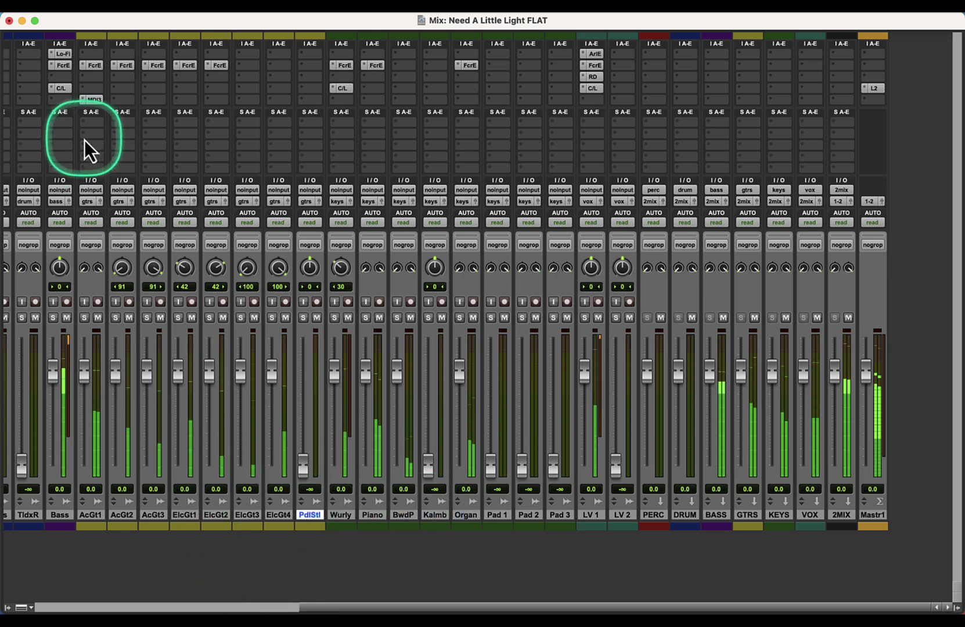
Step: Raise the distortion in the Bass track's Lo-Fi plug-in to 0.8
{"action": "left_click", "coordinate": [64, 54]}
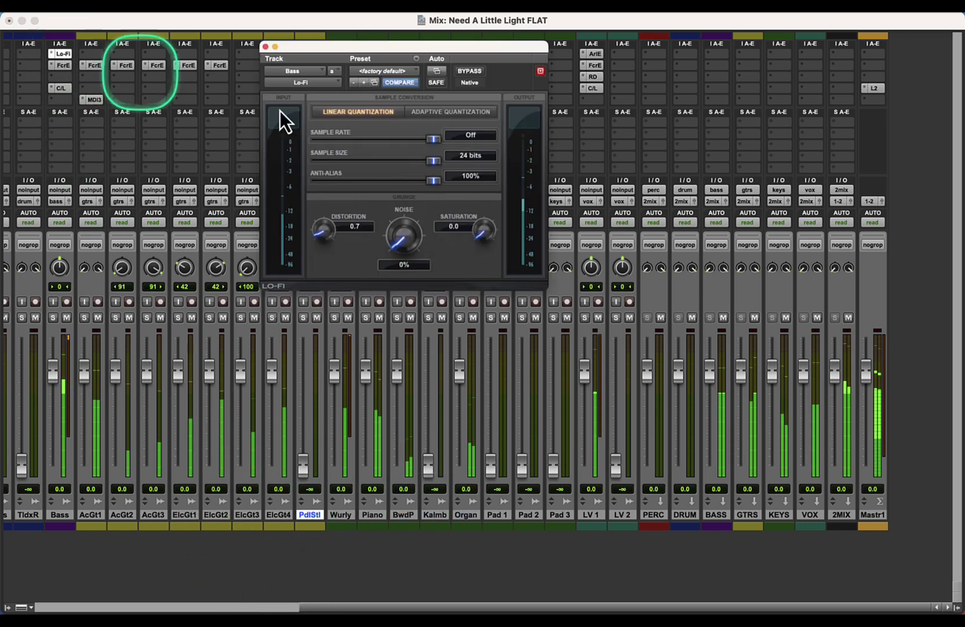
{"action": "left_click", "coordinate": [328, 228], "text": "super"}
{"action": "left_click_drag", "start_coordinate": [328, 226], "coordinate": [329, 230]}
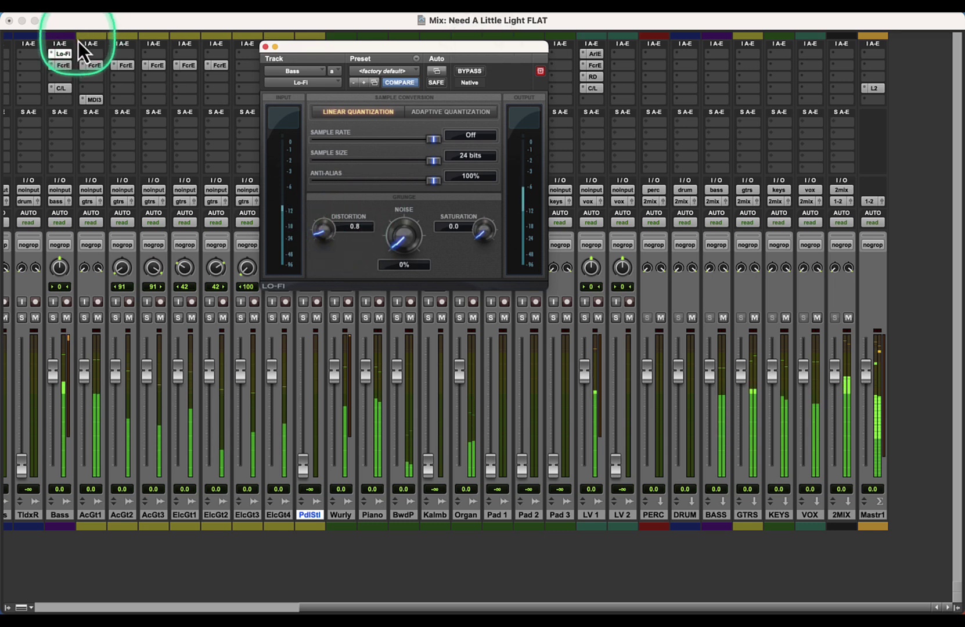
Step: Fine-tune the Bass track's d2 EQ, with the 90 Hz low shelf at -0.8 and a small 950 Hz gain adjustment
{"action": "left_click", "coordinate": [61, 65]}
{"action": "left_click", "coordinate": [313, 130], "text": "super"}
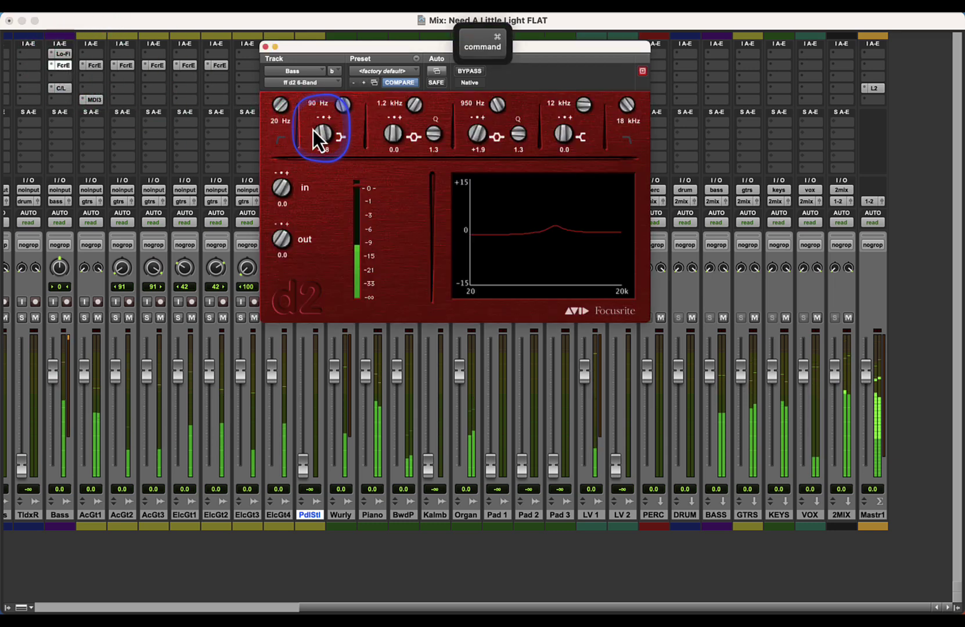
{"action": "left_click", "coordinate": [480, 140], "text": "super"}
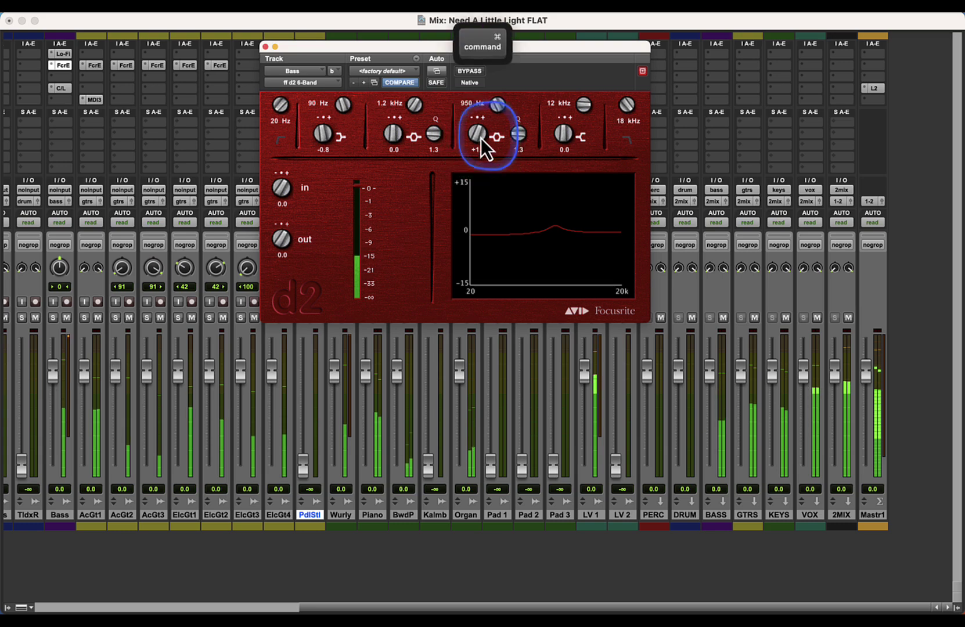
{"action": "left_click", "coordinate": [266, 46]}
Step: Restart playback from bar 69 in the Edit window and return to the percussion and drum channels in the Mix window
{"action": "left_click", "coordinate": [234, 609]}
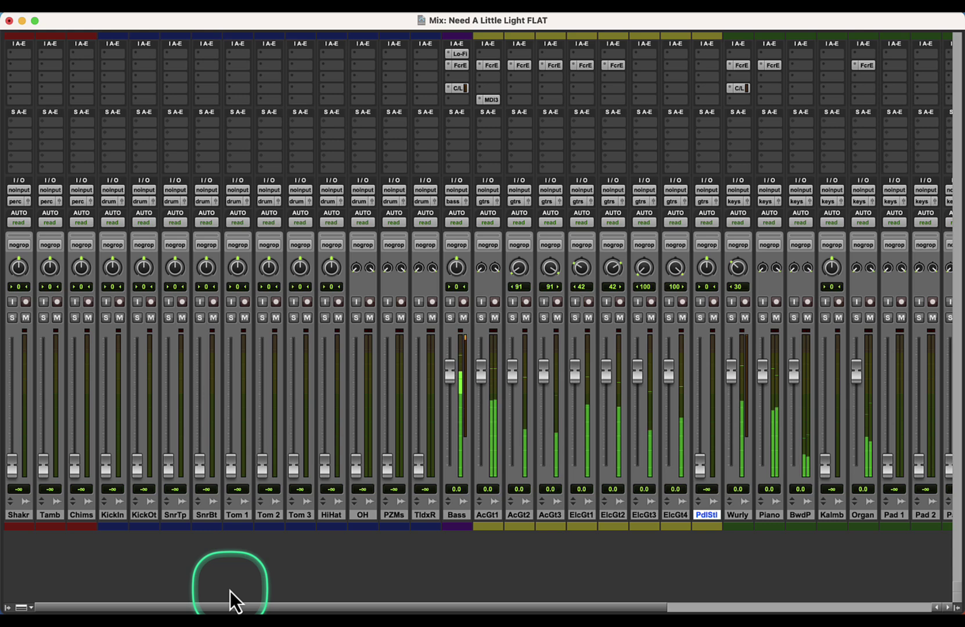
{"action": "key", "text": "super+equal"}
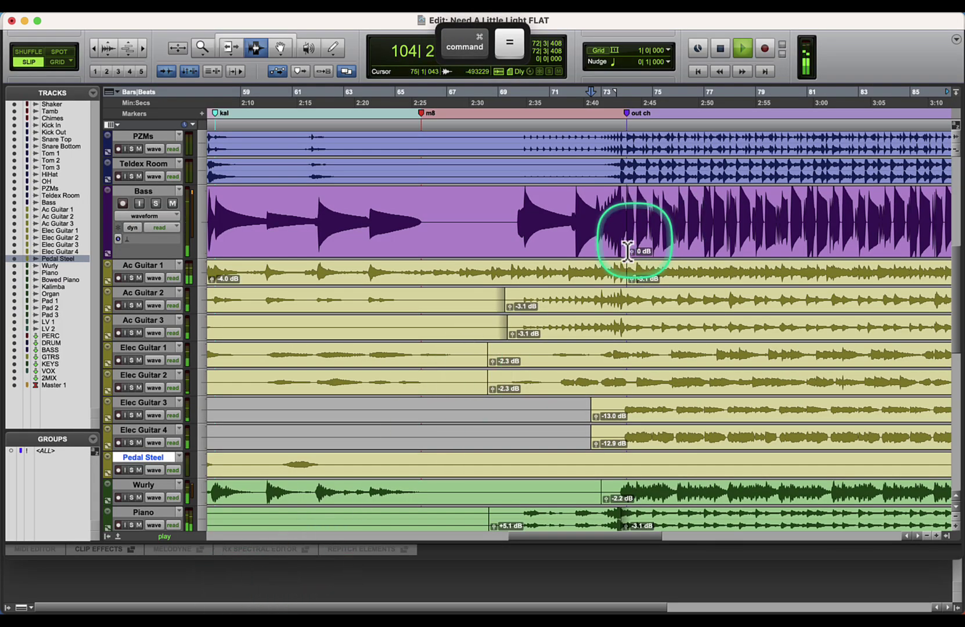
{"action": "key", "text": "space"}
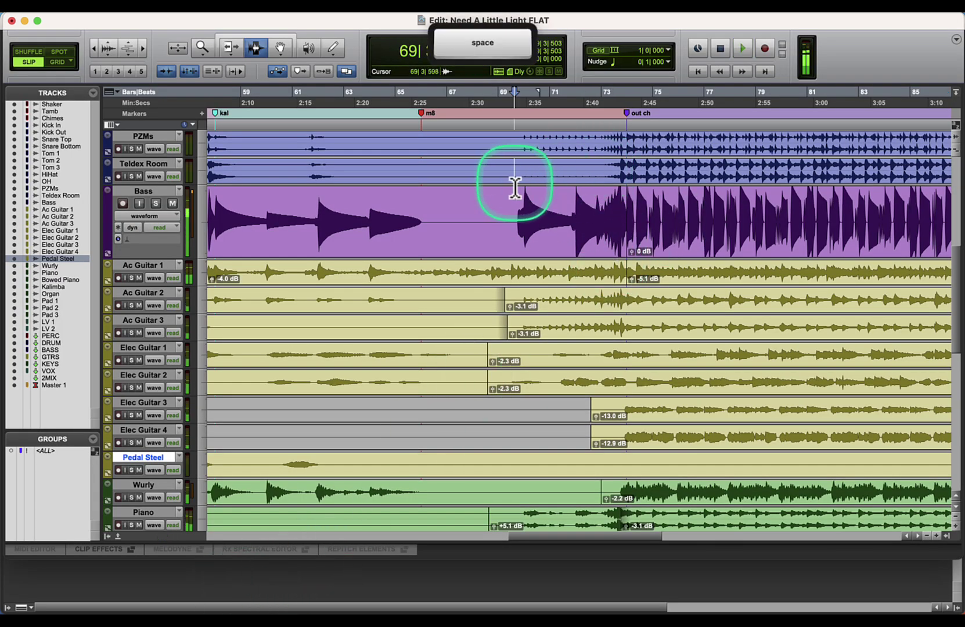
{"action": "scroll", "coordinate": [572, 270], "scroll_direction": "up", "scroll_amount": 5}
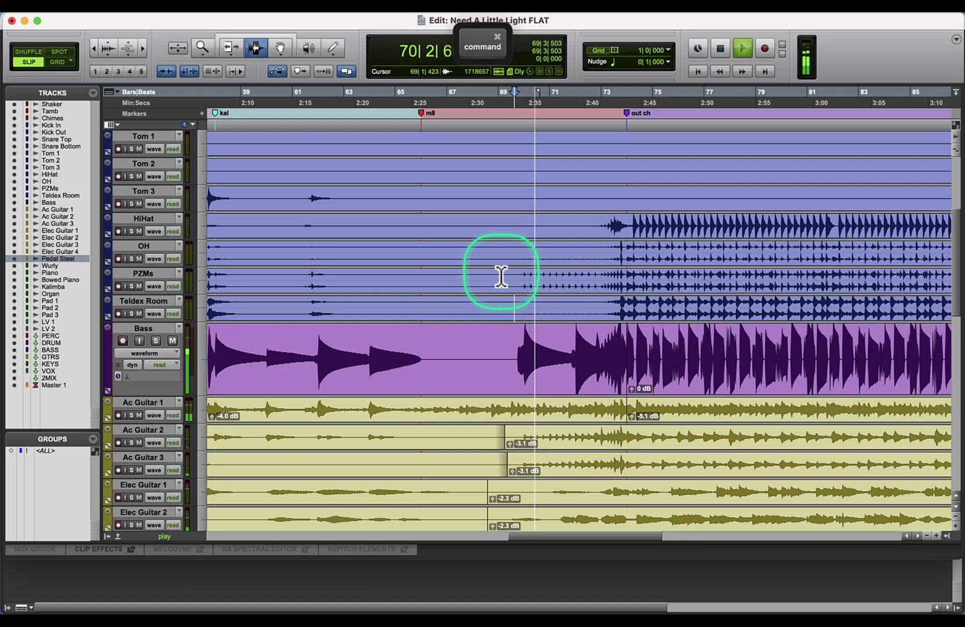
{"action": "key", "text": "super+equal"}
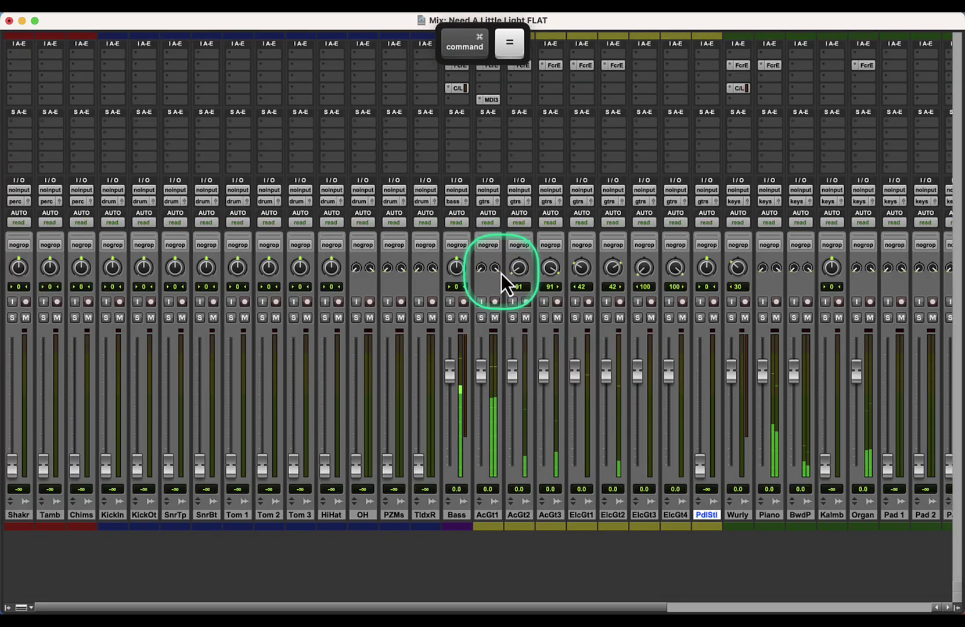
Step: Set the Kick In and Kick Out faders to 0.0 dB
{"action": "key", "text": "alt"}
{"action": "left_click", "coordinate": [107, 470], "text": "alt"}
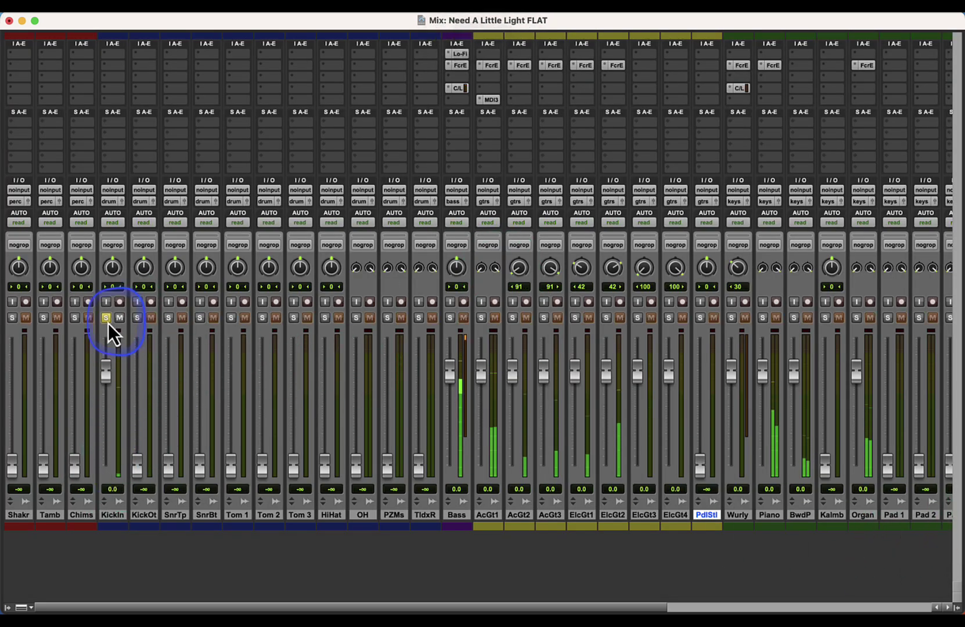
{"action": "left_click", "coordinate": [140, 462], "text": "alt"}
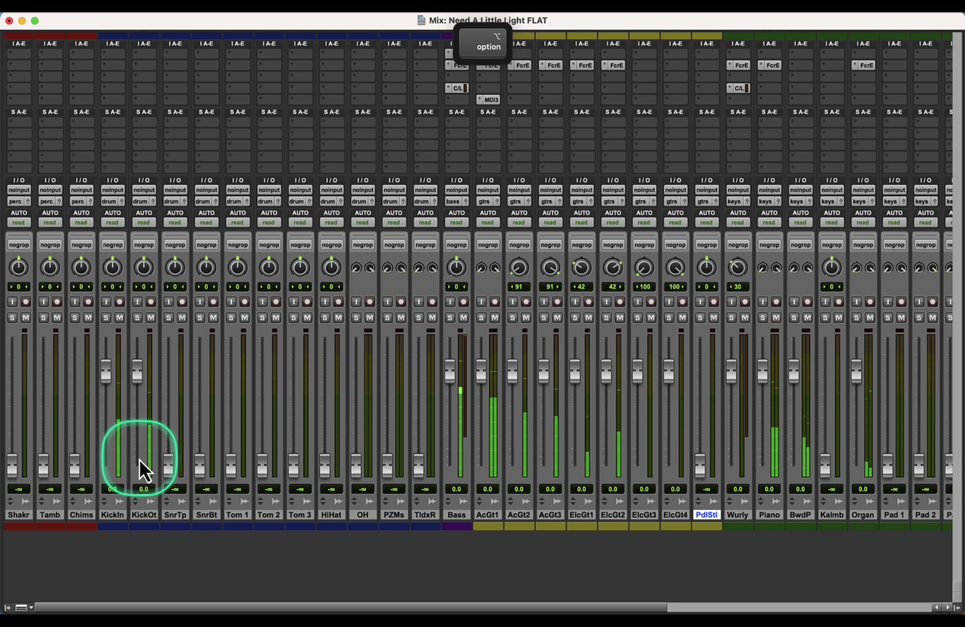
Step: Create two mono Aux Input tracks after Kick Out and move the second one to just after Snare Bottom
{"action": "left_click", "coordinate": [146, 515]}
{"action": "key", "text": "super+shift+n"}
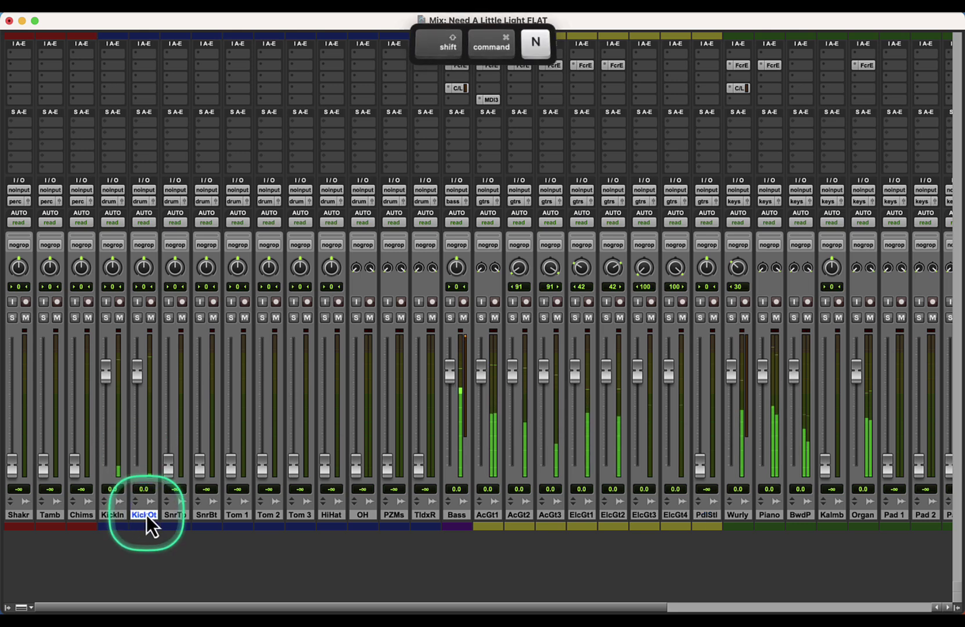
{"action": "type", "text": "2"}
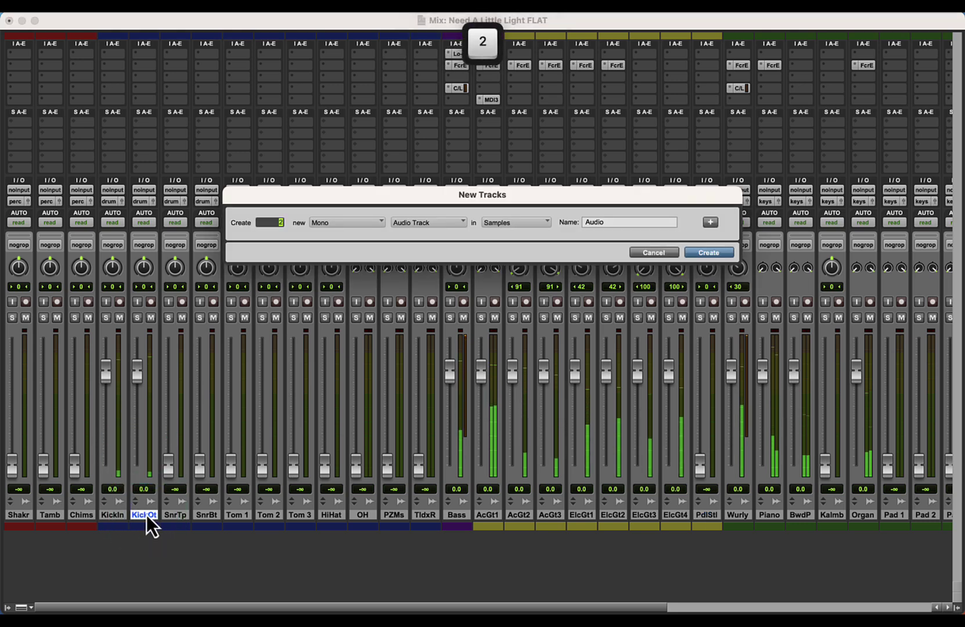
{"action": "key", "text": "super+Down"}
{"action": "key", "text": "Return"}
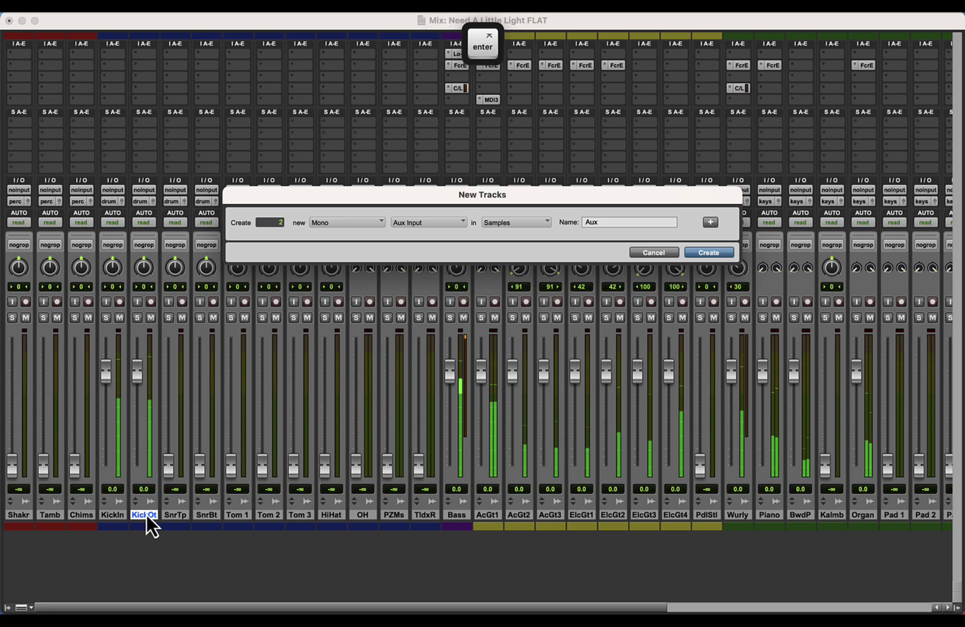
{"action": "left_click", "coordinate": [210, 517]}
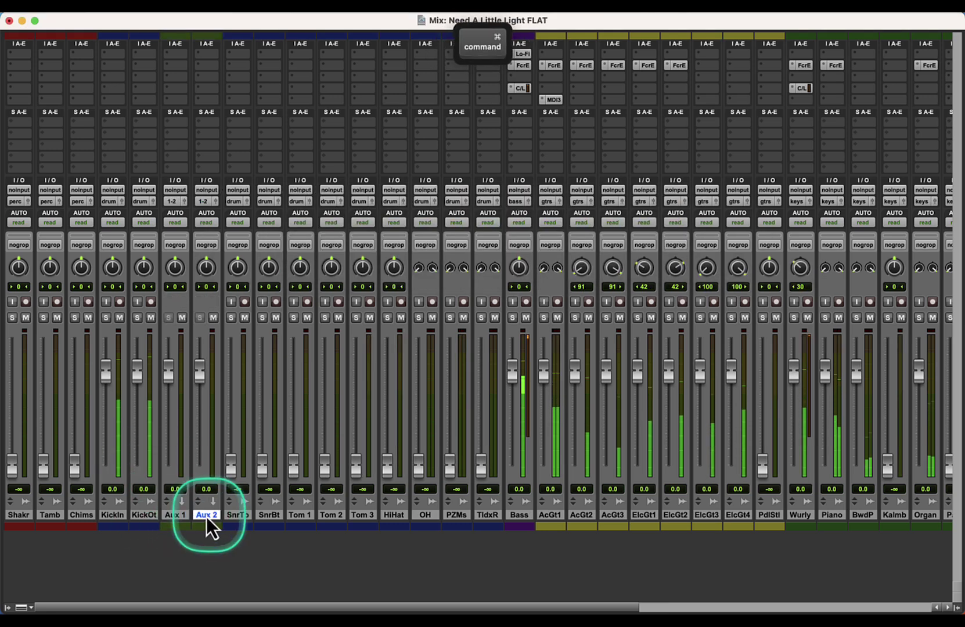
{"action": "left_click_drag", "start_coordinate": [206, 516], "coordinate": [275, 518]}
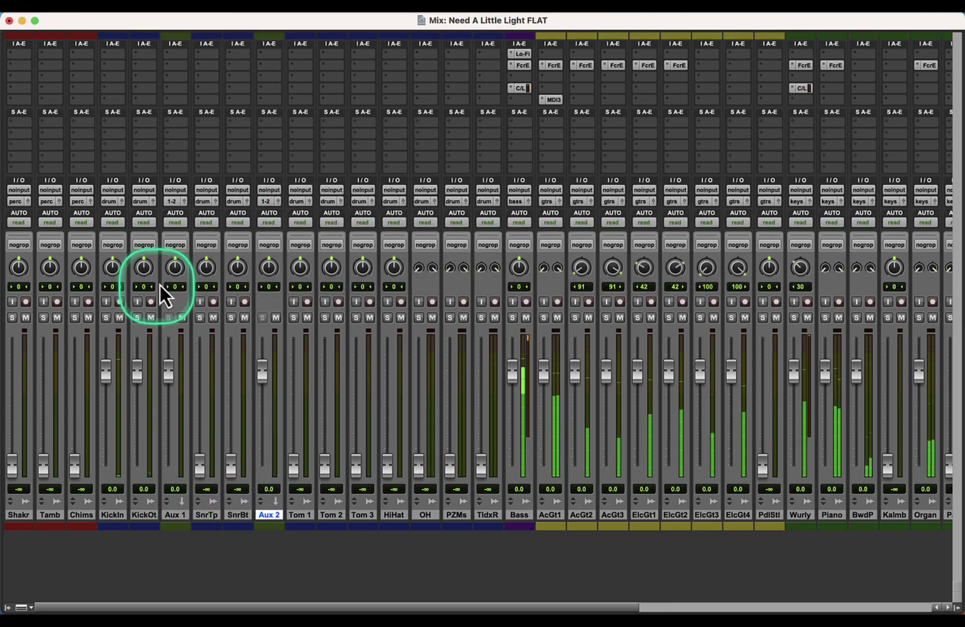
Step: Set the Aux 1 track's input to Bus 3 (Mono) and its output to the drum (Stereo) bus
{"action": "left_click", "coordinate": [177, 190]}
{"action": "mouse_move", "coordinate": [185, 192]}
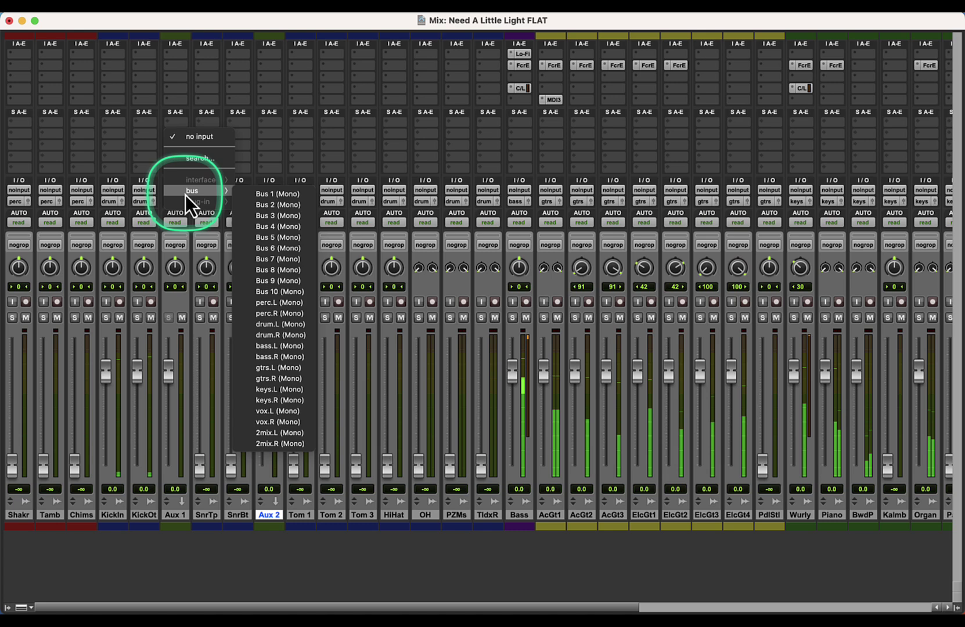
{"action": "left_click", "coordinate": [289, 213]}
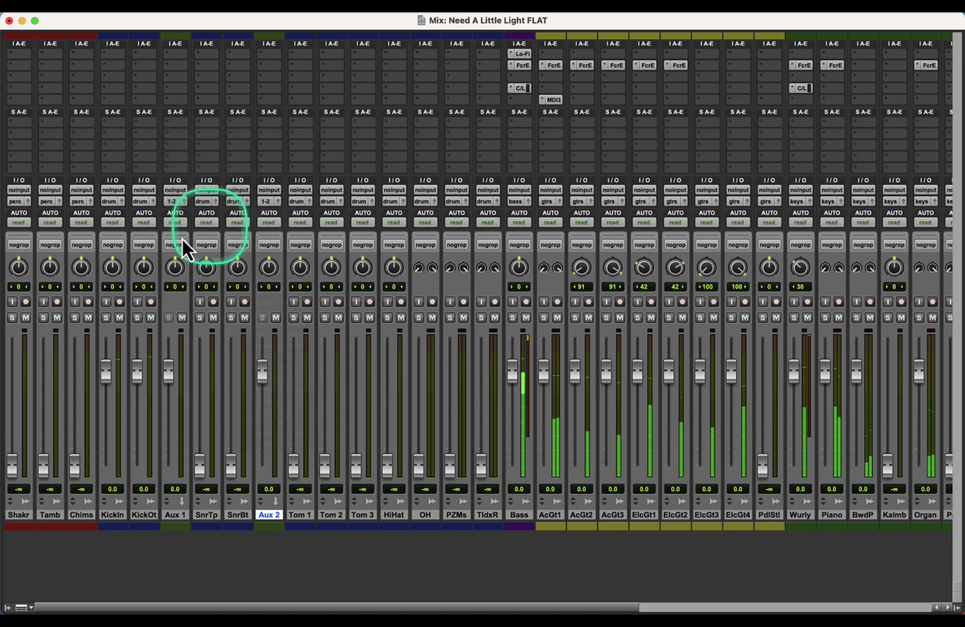
{"action": "left_click", "coordinate": [174, 200]}
{"action": "mouse_move", "coordinate": [175, 212]}
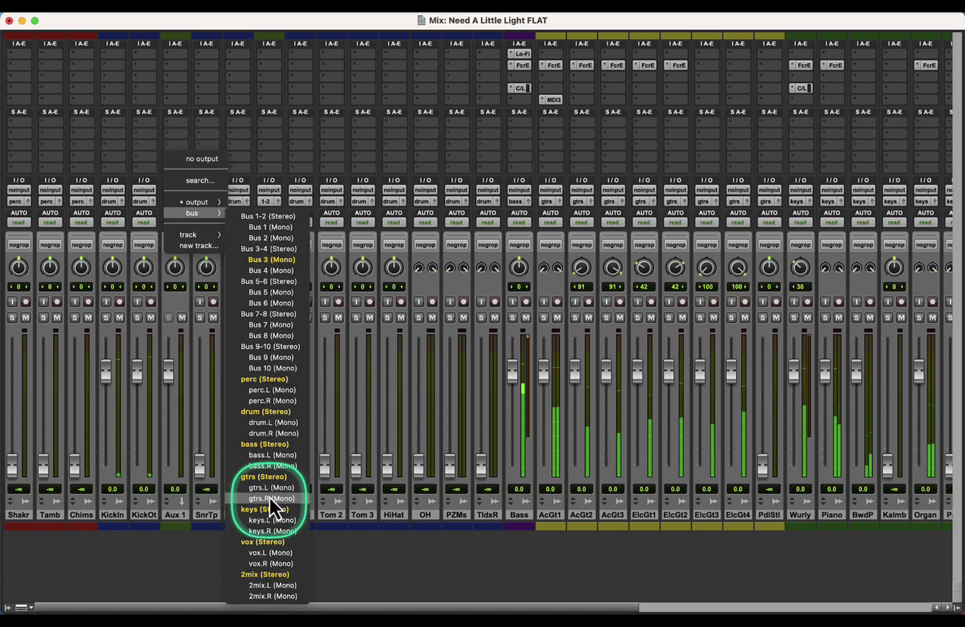
{"action": "left_click", "coordinate": [262, 412]}
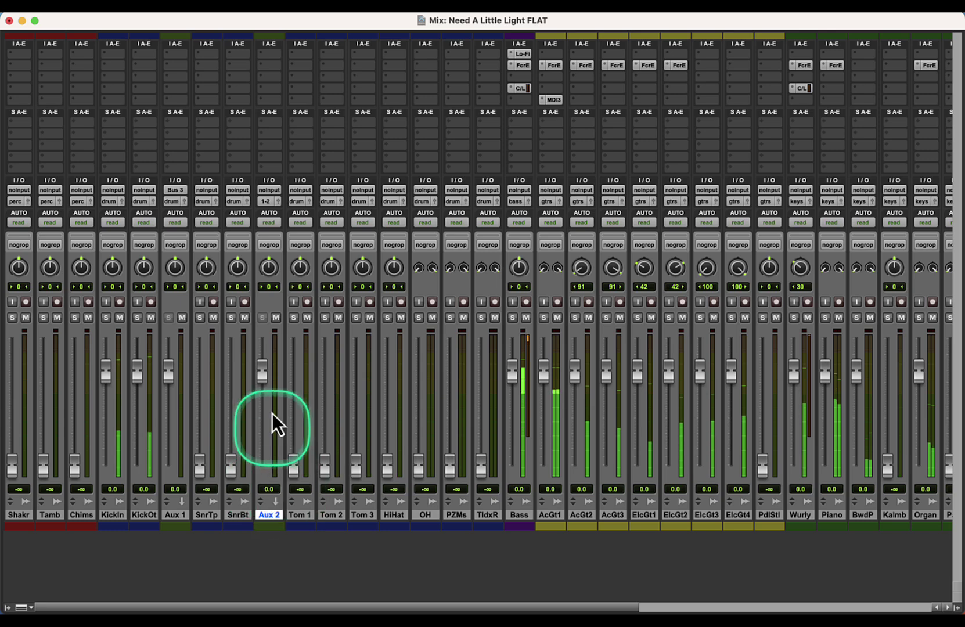
Step: Set the Aux 2 track's output to the drum (Stereo) bus and its input to Bus 4 (Mono)
{"action": "left_click", "coordinate": [267, 204]}
{"action": "mouse_move", "coordinate": [269, 214]}
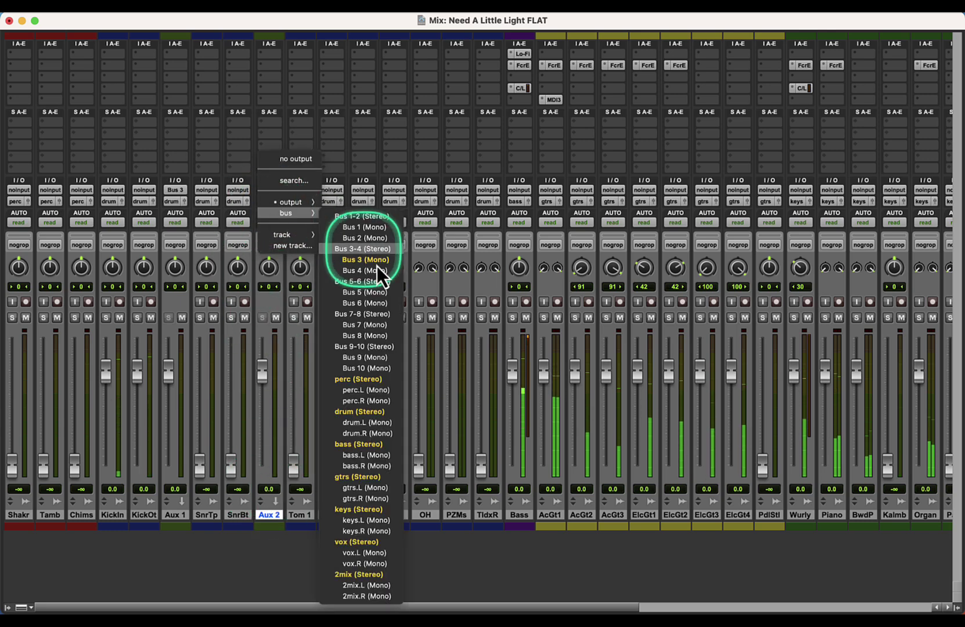
{"action": "left_click", "coordinate": [378, 416]}
{"action": "left_click", "coordinate": [266, 190]}
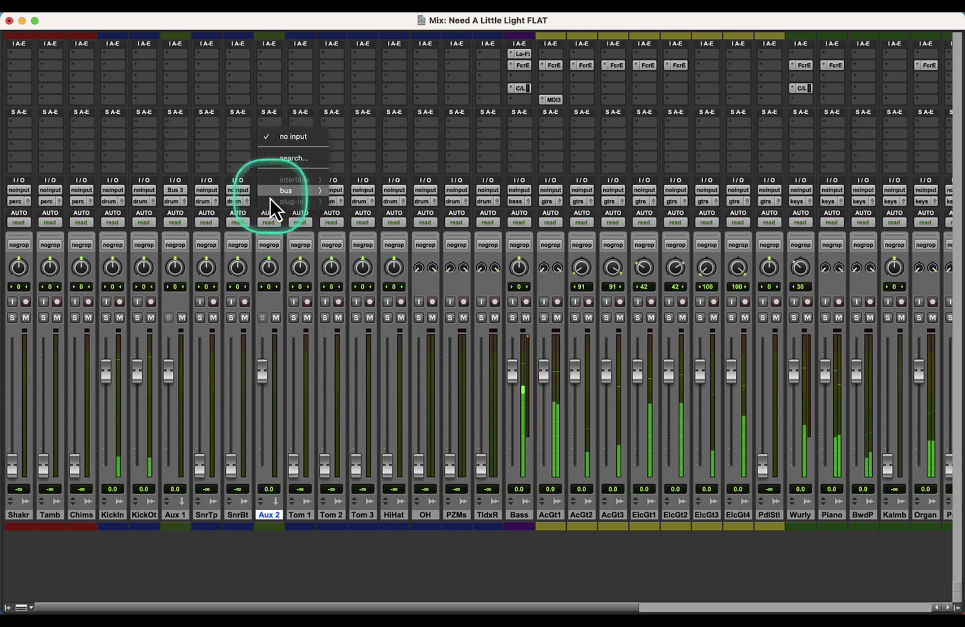
{"action": "mouse_move", "coordinate": [290, 191]}
{"action": "left_click", "coordinate": [361, 226]}
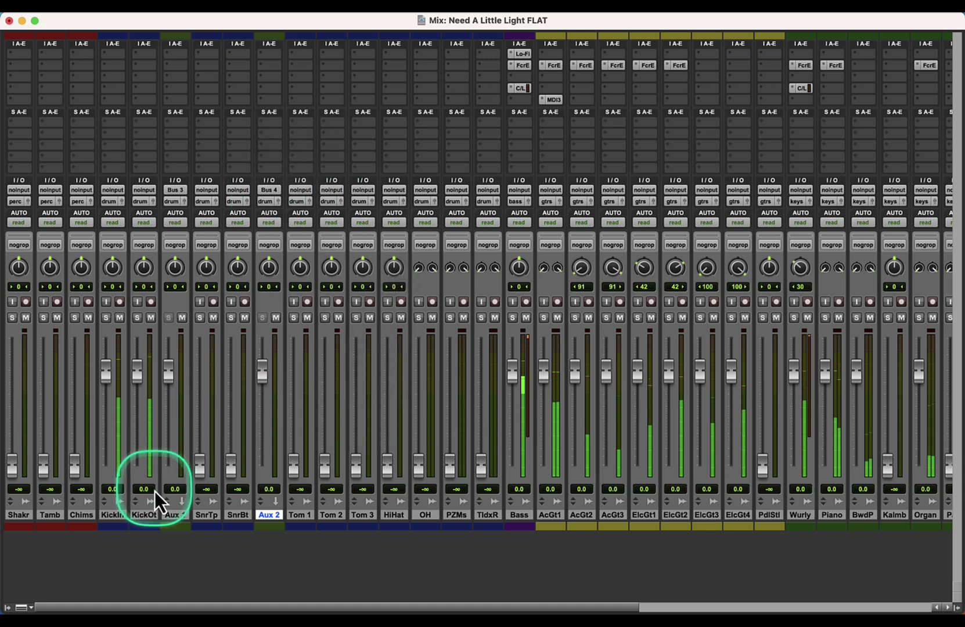
Step: Route the outputs of both Kick In and Kick Out to Bus 3 (Mono)
{"action": "left_click", "coordinate": [119, 515]}
{"action": "left_click", "coordinate": [155, 514], "text": "shift"}
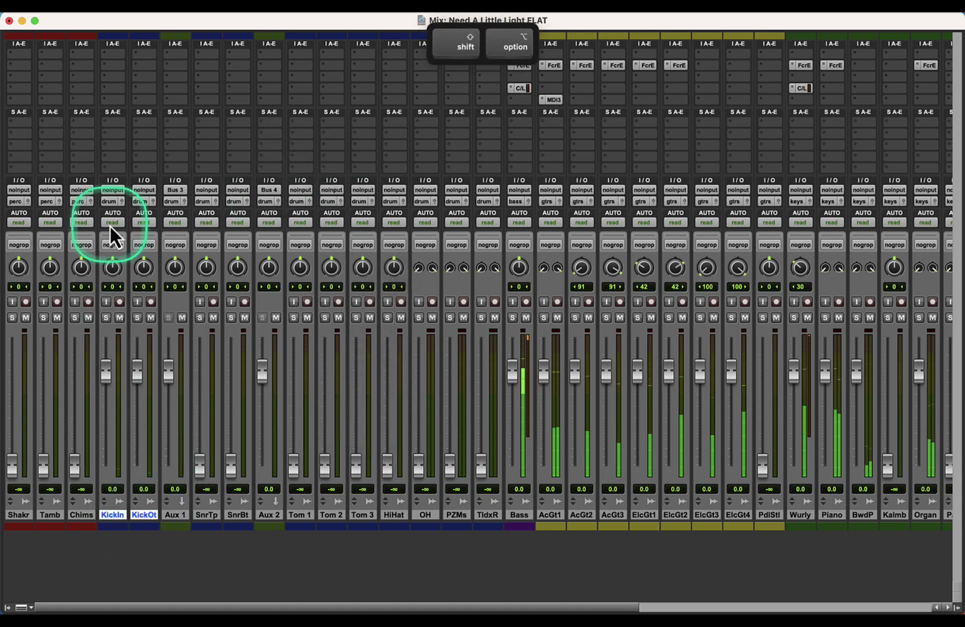
{"action": "left_click", "coordinate": [112, 202], "text": "alt+shift"}
{"action": "mouse_move", "coordinate": [114, 213]}
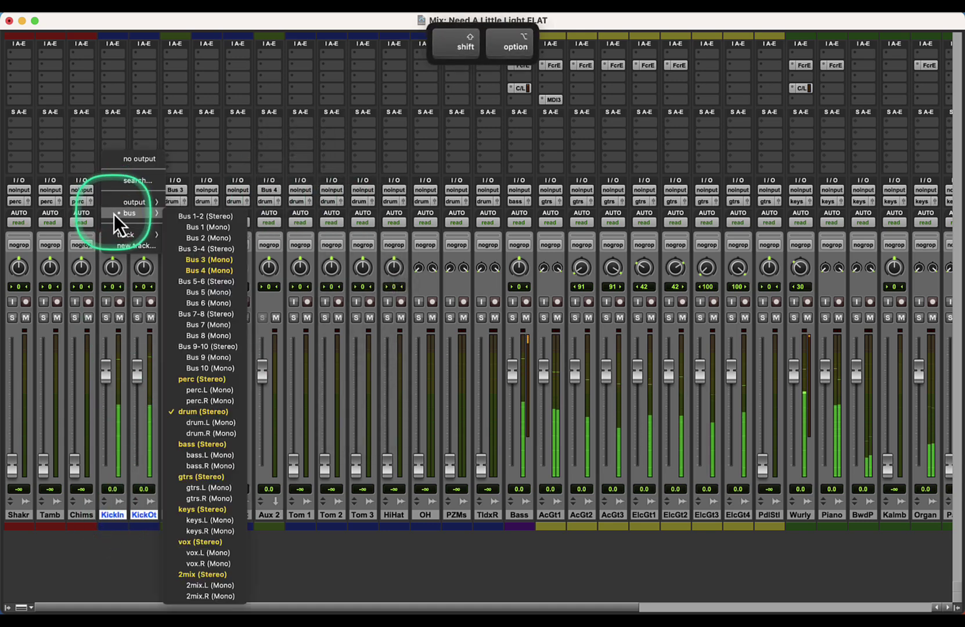
{"action": "left_click", "coordinate": [209, 260], "text": "alt+shift"}
Step: Route the outputs of both Snare Top and Snare Bottom to Bus 4 (Mono)
{"action": "left_click", "coordinate": [207, 516]}
{"action": "left_click", "coordinate": [244, 517], "text": "shift"}
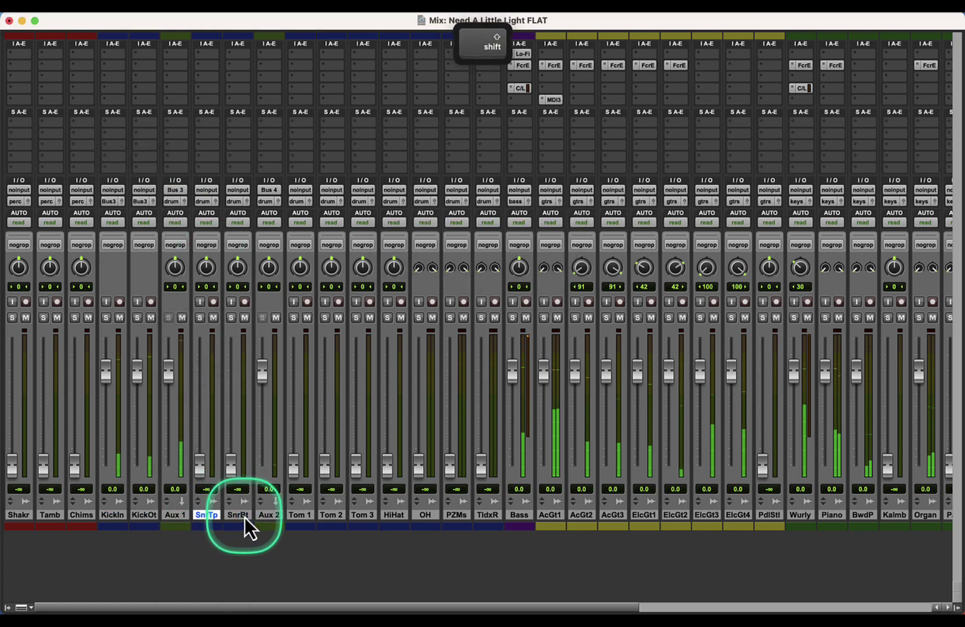
{"action": "left_click", "coordinate": [207, 201], "text": "alt+shift"}
{"action": "mouse_move", "coordinate": [213, 213]}
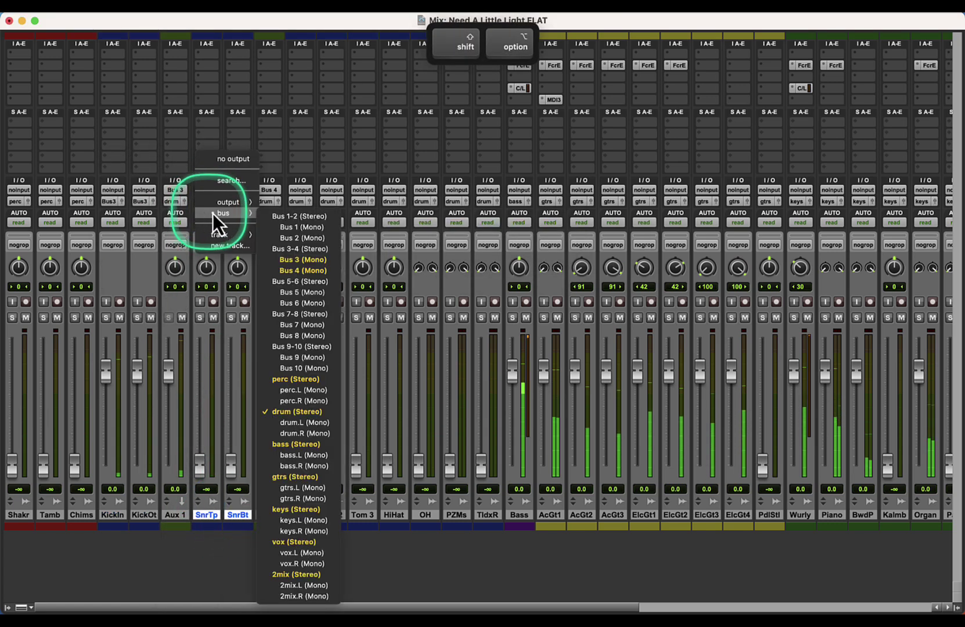
{"action": "left_click", "coordinate": [318, 278], "text": "alt+shift"}
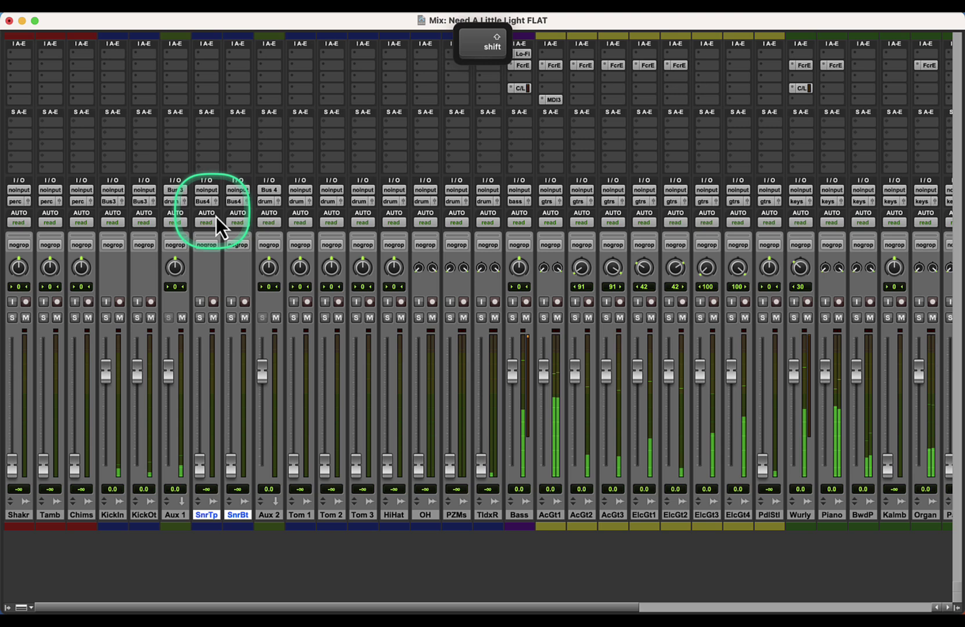
Step: Rename the Aux 1 track as kik and the Aux 2 track as snr
{"action": "double_click", "coordinate": [181, 515]}
{"action": "type", "text": "kik"}
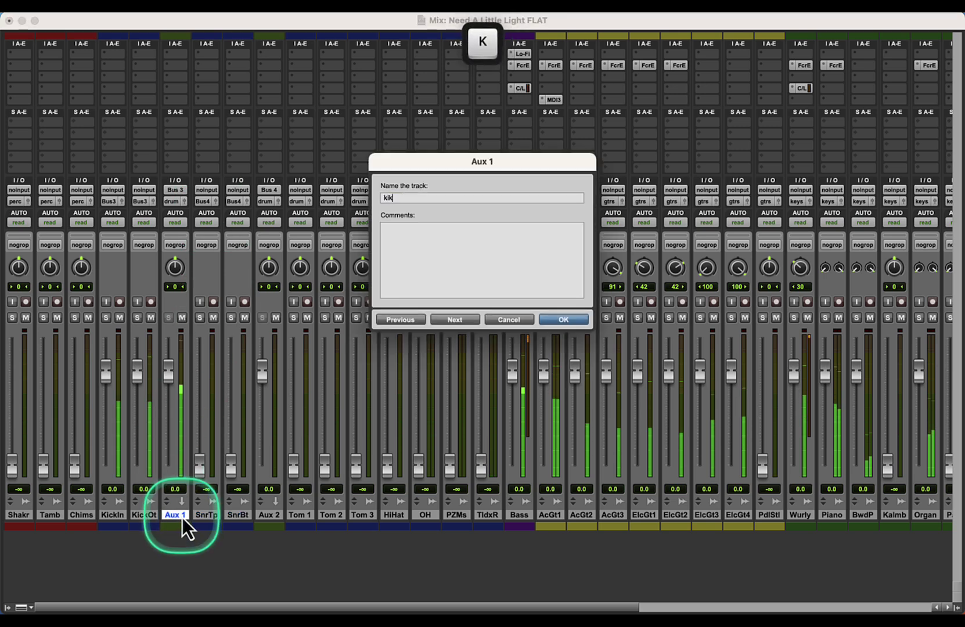
{"action": "key", "text": "super+Right"}
{"action": "key", "text": "super+Right"}
{"action": "key", "text": "super+Right"}
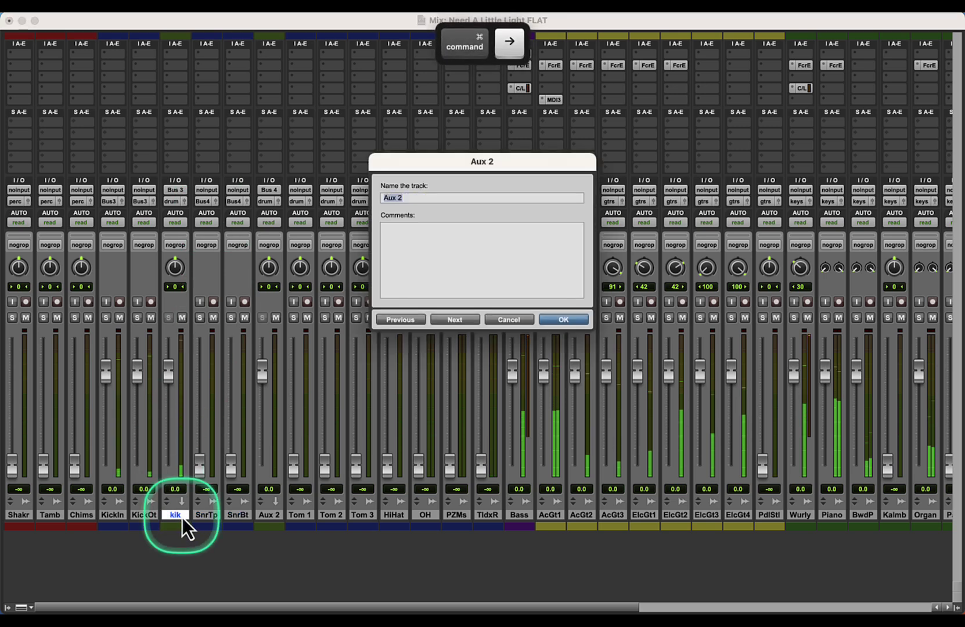
{"action": "type", "text": "snr"}
{"action": "key", "text": "Return"}
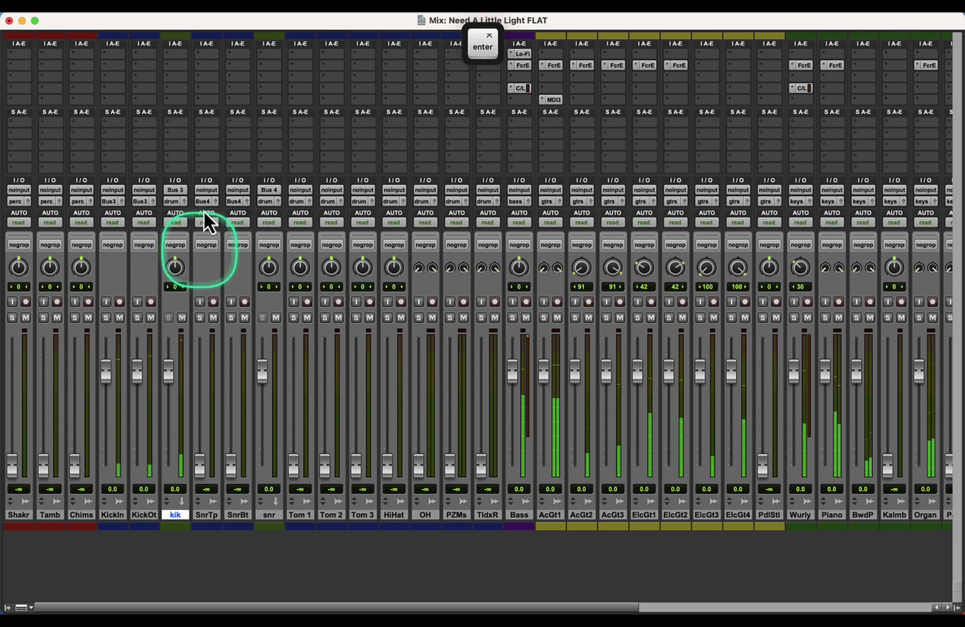
Step: Insert the L1 limiter (mono) dynamics plug-in on the kik aux track
{"action": "left_click", "coordinate": [167, 90]}
{"action": "mouse_move", "coordinate": [250, 92]}
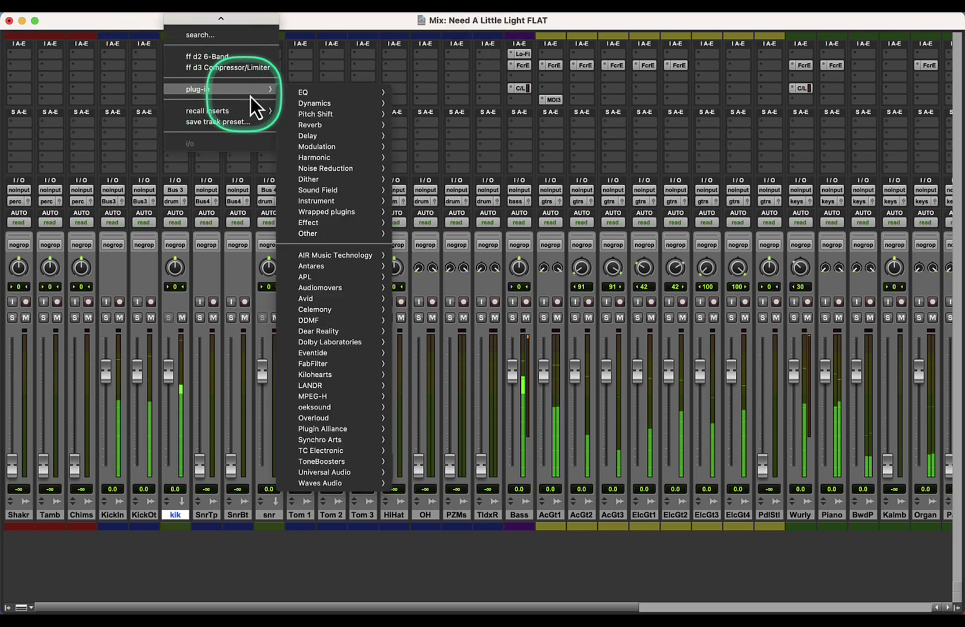
{"action": "mouse_move", "coordinate": [324, 104]}
{"action": "mouse_move", "coordinate": [489, 604]}
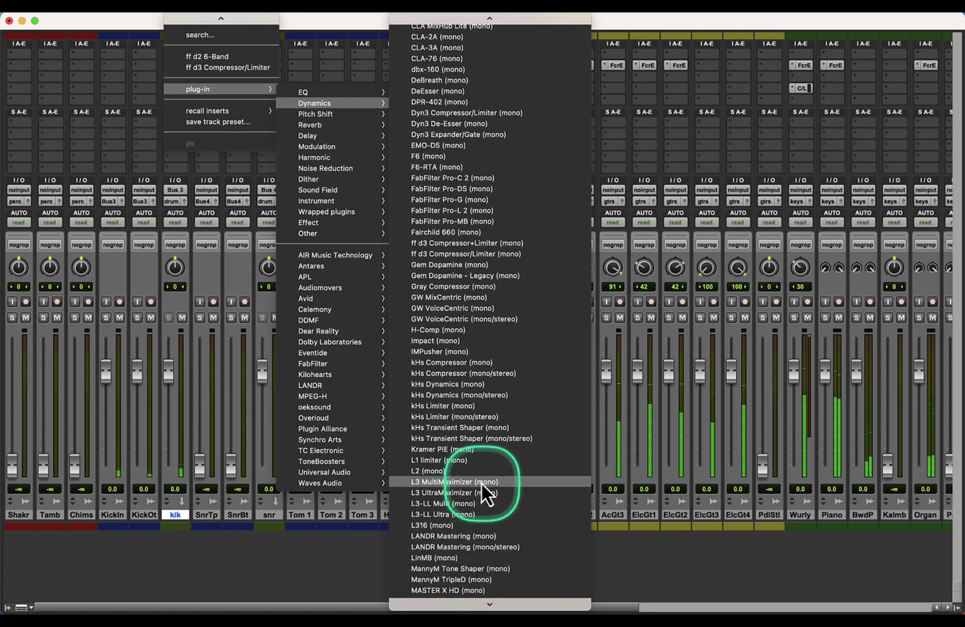
{"action": "left_click", "coordinate": [474, 466]}
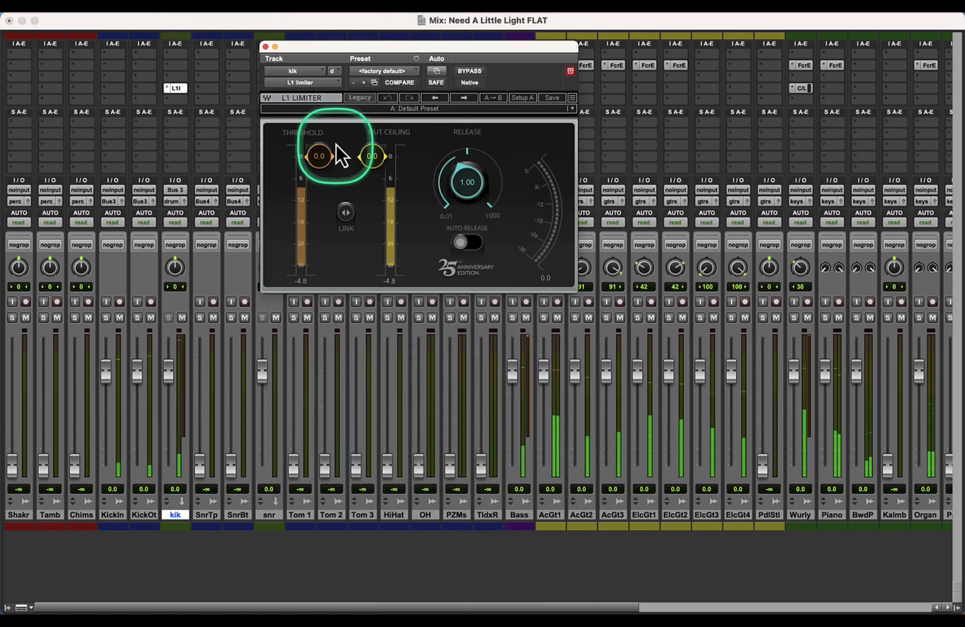
Step: Lower the kik limiter's threshold to about -9.3 and its output ceiling to about -3.1
{"action": "left_click_drag", "start_coordinate": [334, 154], "coordinate": [338, 269]}
{"action": "left_click_drag", "start_coordinate": [337, 211], "coordinate": [334, 204]}
{"action": "left_click_drag", "start_coordinate": [372, 157], "coordinate": [366, 181]}
{"action": "key", "text": "super+2"}
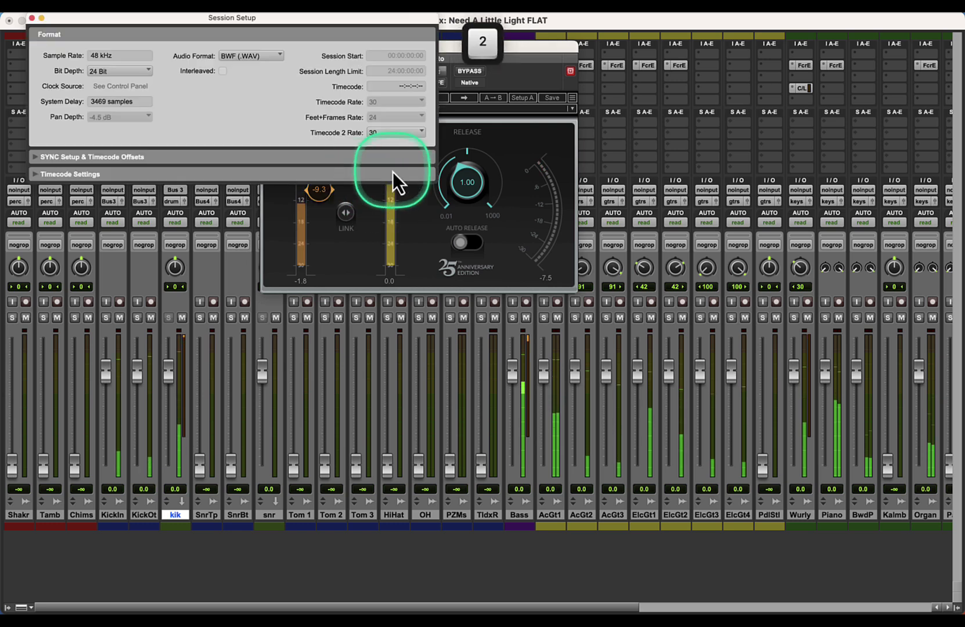
{"action": "left_click", "coordinate": [118, 121]}
{"action": "key", "text": "super+2"}
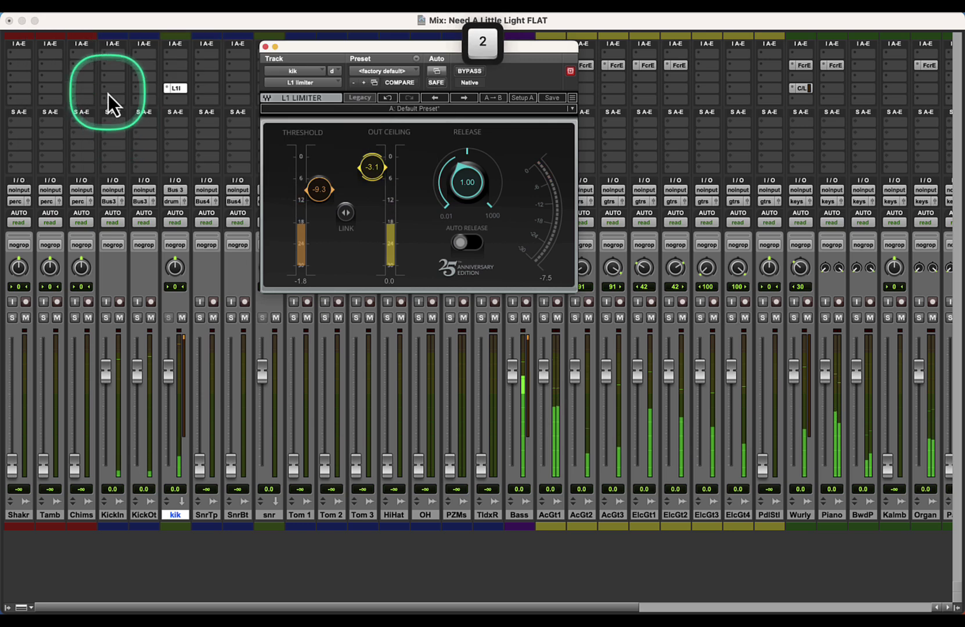
Step: Turn on Auto Release in the kik limiter and move the plug-in window clear of the kick and snare channels
{"action": "left_click", "coordinate": [474, 246]}
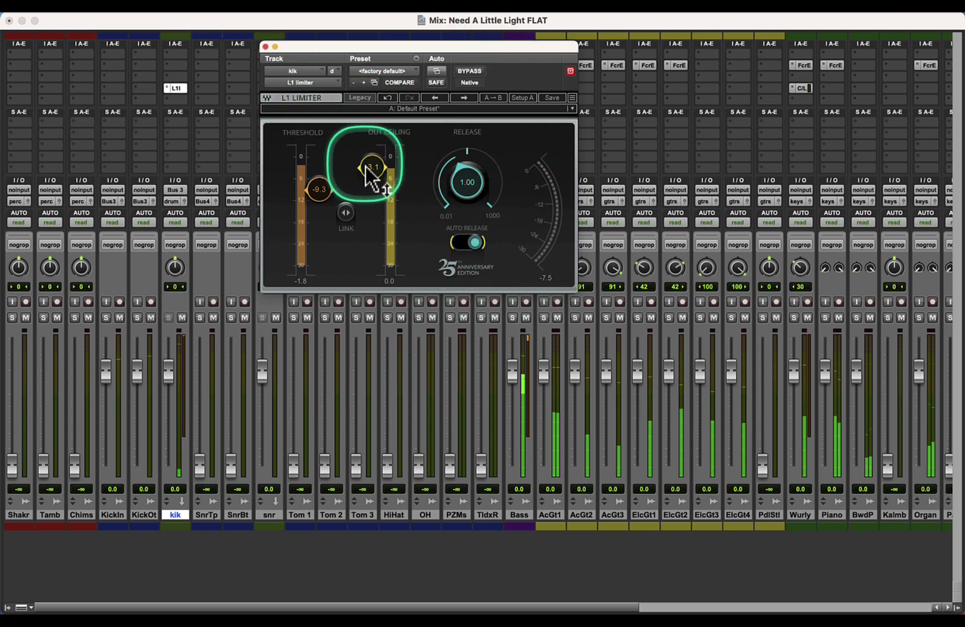
{"action": "left_click_drag", "start_coordinate": [288, 47], "coordinate": [459, 94]}
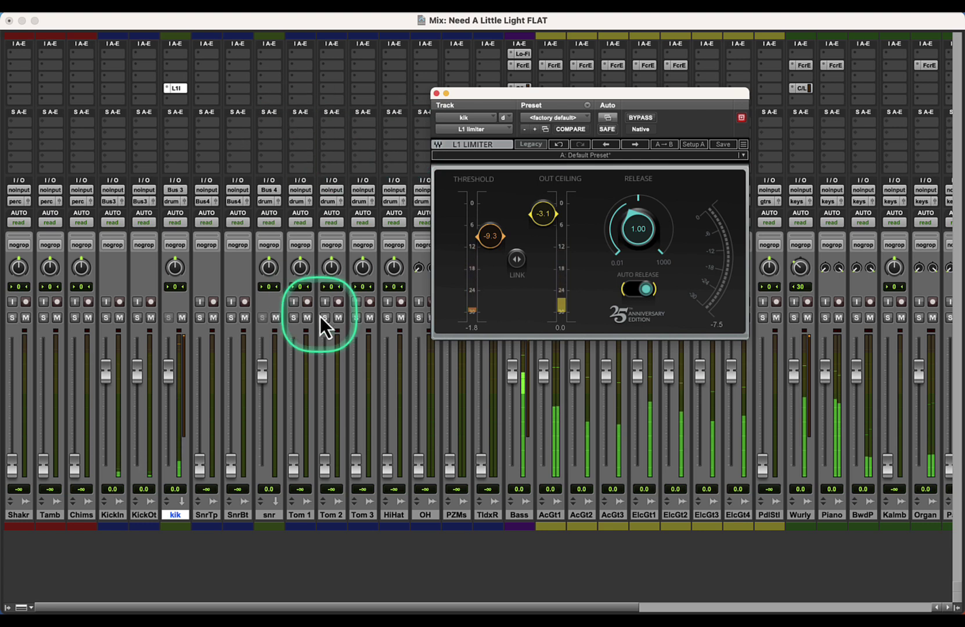
Step: Mute the Kick Out track briefly and unmute it again
{"action": "key", "text": "alt"}
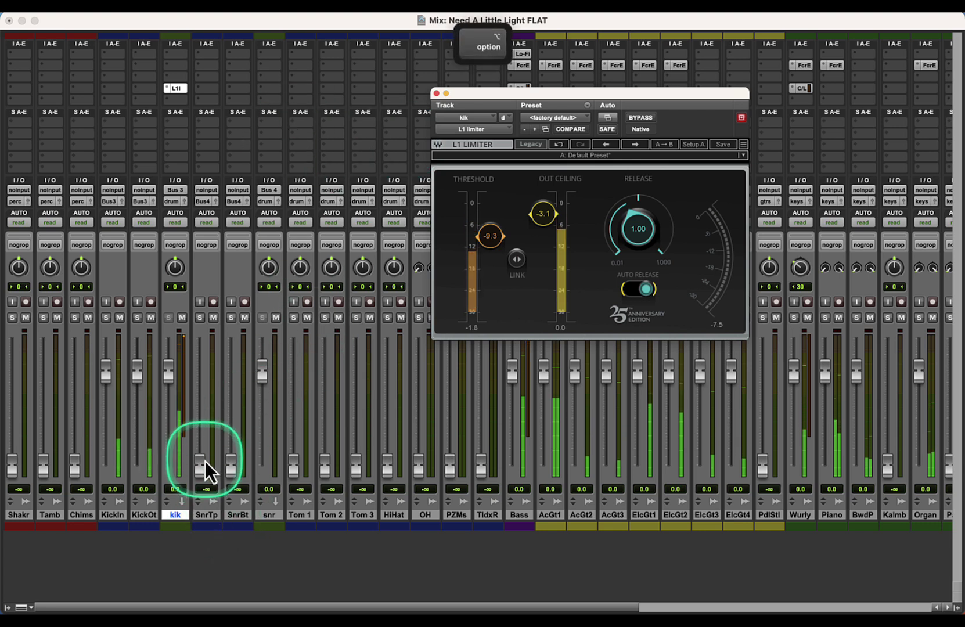
{"action": "left_click", "coordinate": [151, 317]}
{"action": "left_click", "coordinate": [151, 318]}
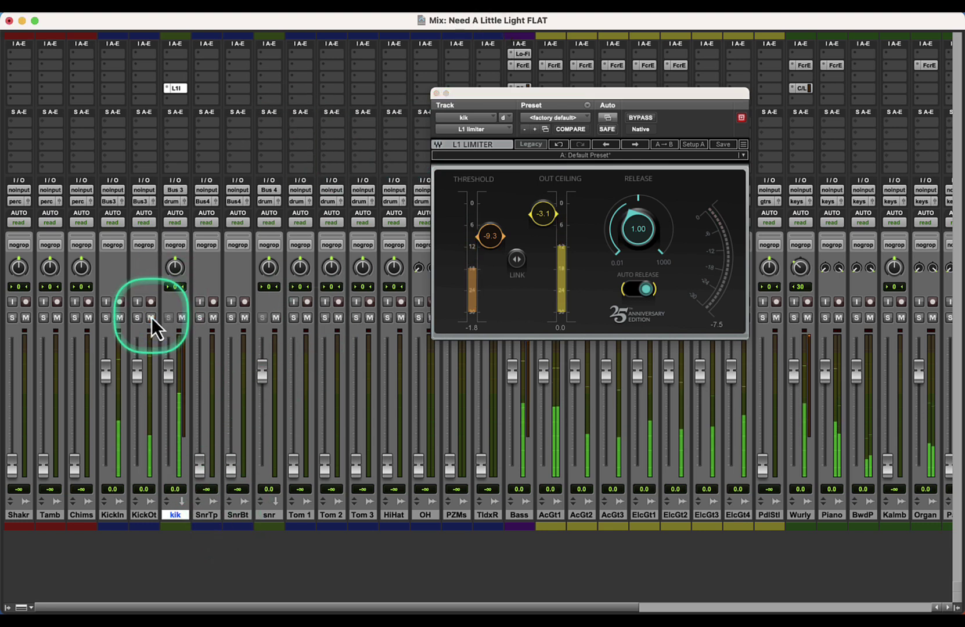
Step: In the Edit window, restart playback and split the Kick Out clip at 72|4|400, just before the out ch marker
{"action": "key", "text": "super+equal"}
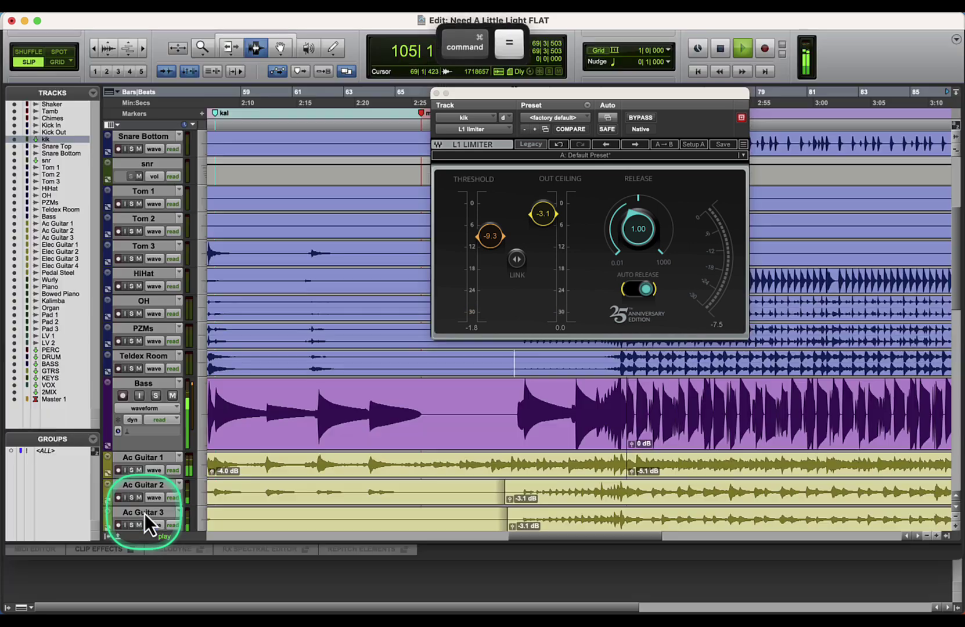
{"action": "key", "text": "space"}
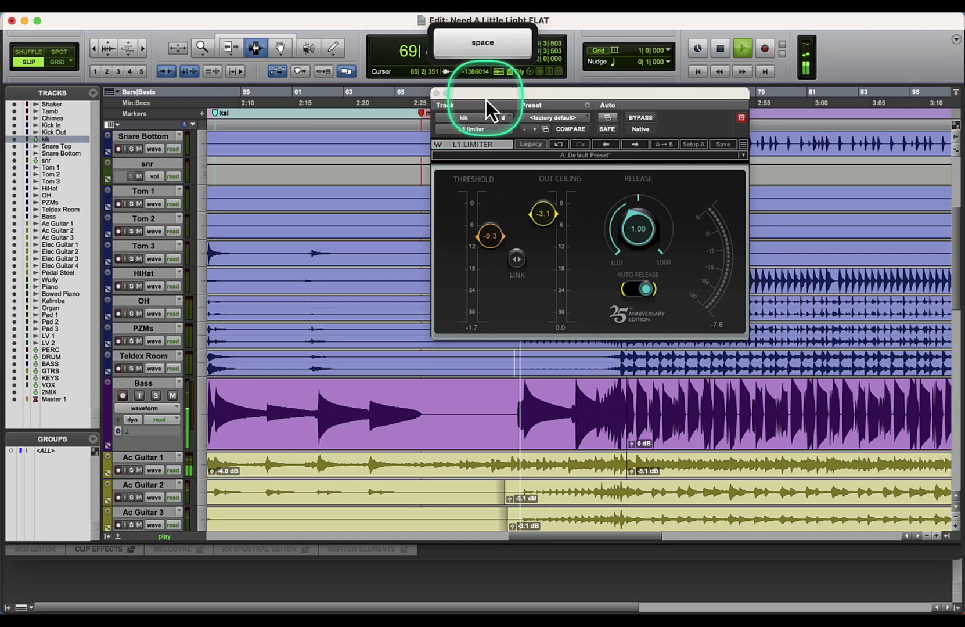
{"action": "left_click_drag", "start_coordinate": [486, 99], "coordinate": [489, 329]}
{"action": "scroll", "coordinate": [584, 271], "scroll_direction": "down", "scroll_amount": 2}
{"action": "scroll", "coordinate": [584, 271], "scroll_direction": "up", "scroll_amount": 7}
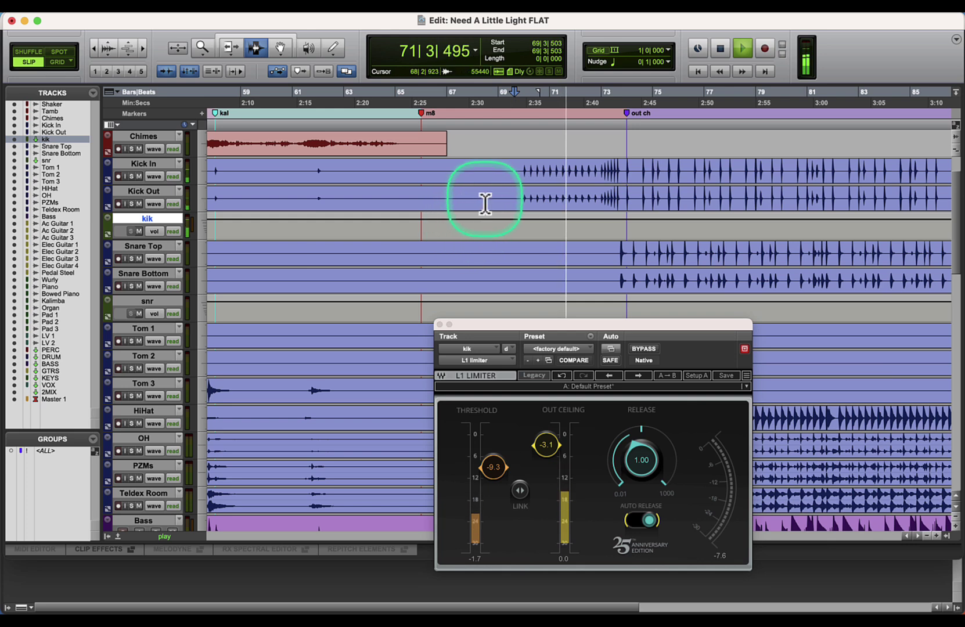
{"action": "left_click", "coordinate": [596, 206]}
{"action": "key", "text": "super+e"}
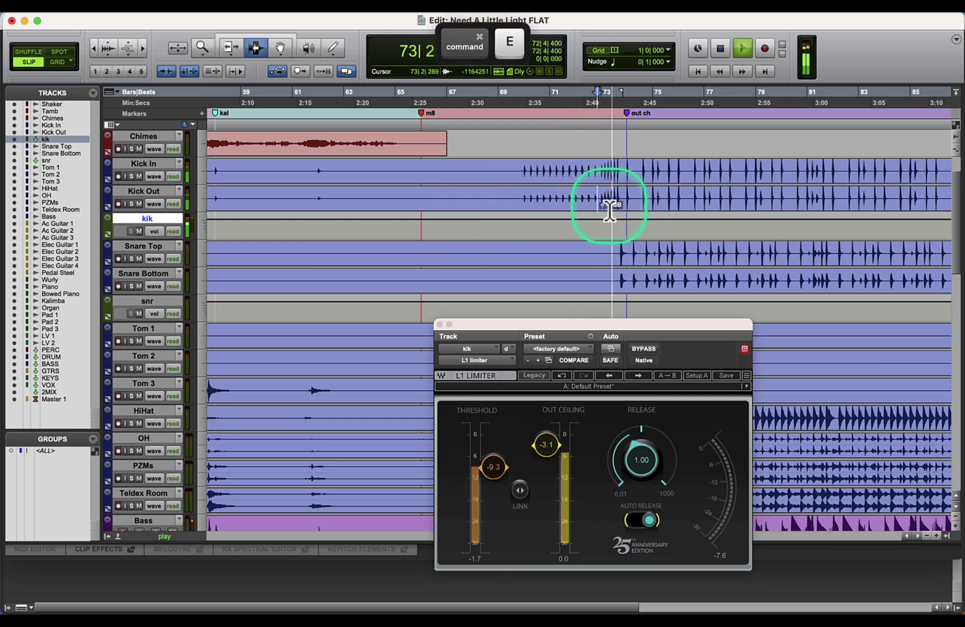
Step: Undo the last split, split the Kick Out clip at 73|4|368 instead and lower the clip gain after it to about -5.1 dB
{"action": "key", "text": "super+z"}
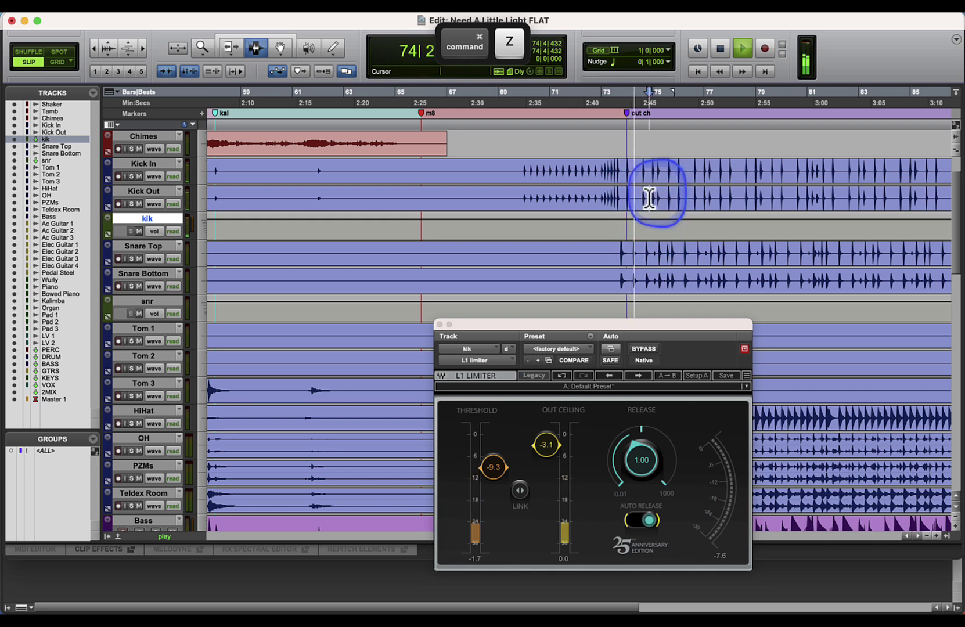
{"action": "double_click", "coordinate": [646, 198]}
{"action": "left_click", "coordinate": [624, 204]}
{"action": "key", "text": "super+e"}
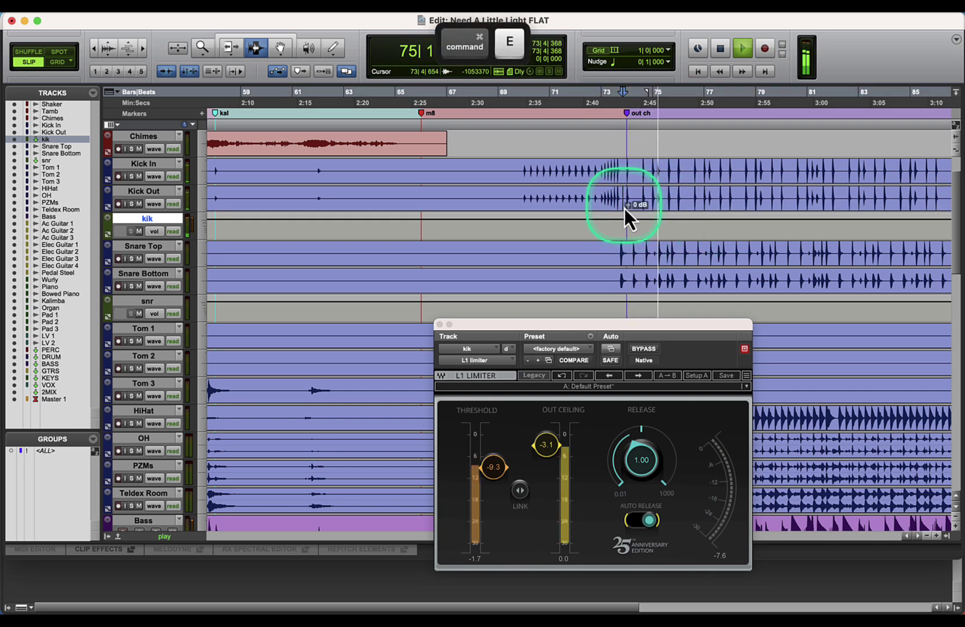
{"action": "left_click_drag", "start_coordinate": [627, 209], "coordinate": [625, 272]}
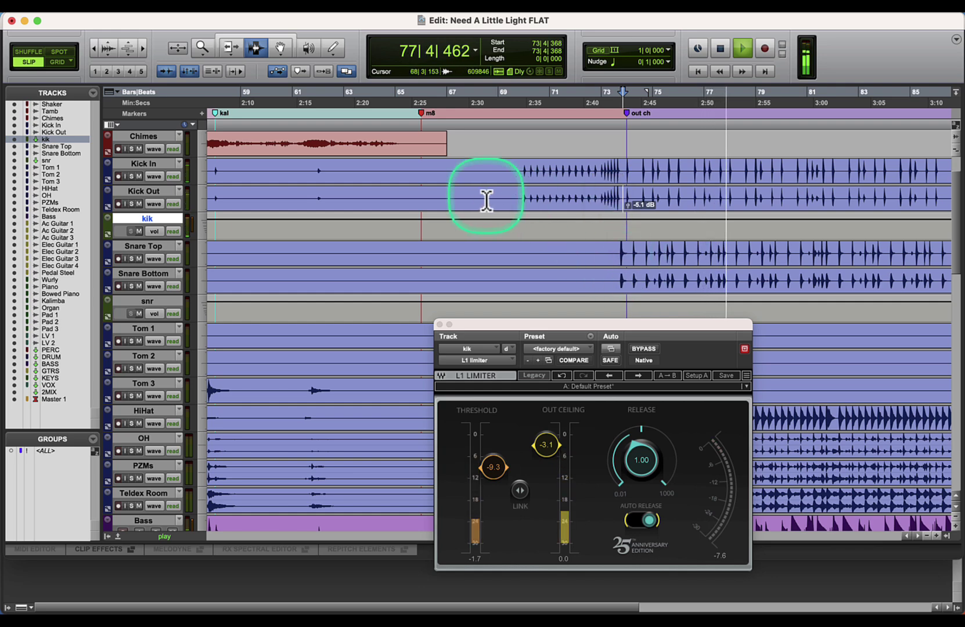
Step: In the Mix window, insert the ff d2 6-Band EQ on kik and boost its high-mid band by 15 dB at about 6.1 kHz
{"action": "key", "text": "super+equal"}
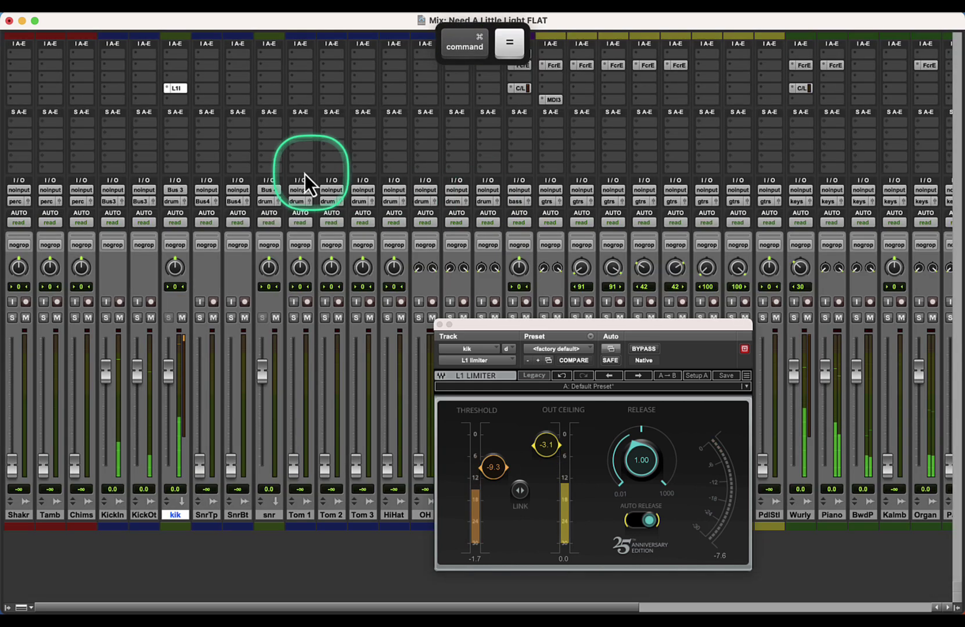
{"action": "left_click", "coordinate": [170, 65]}
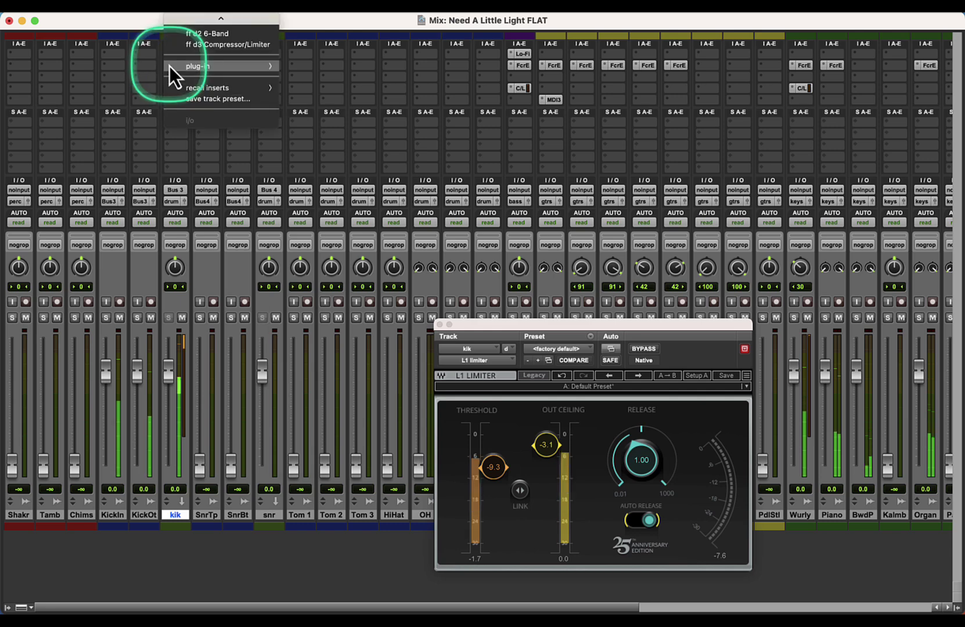
{"action": "left_click", "coordinate": [191, 33]}
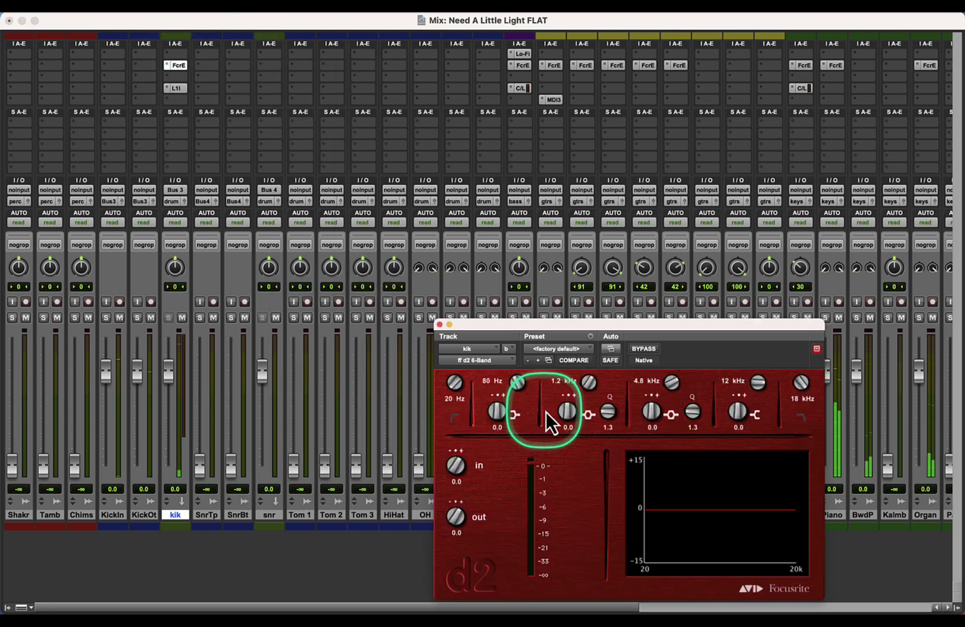
{"action": "left_click_drag", "start_coordinate": [656, 418], "coordinate": [687, 340]}
{"action": "left_click_drag", "start_coordinate": [671, 383], "coordinate": [651, 405]}
{"action": "left_click_drag", "start_coordinate": [667, 363], "coordinate": [674, 353]}
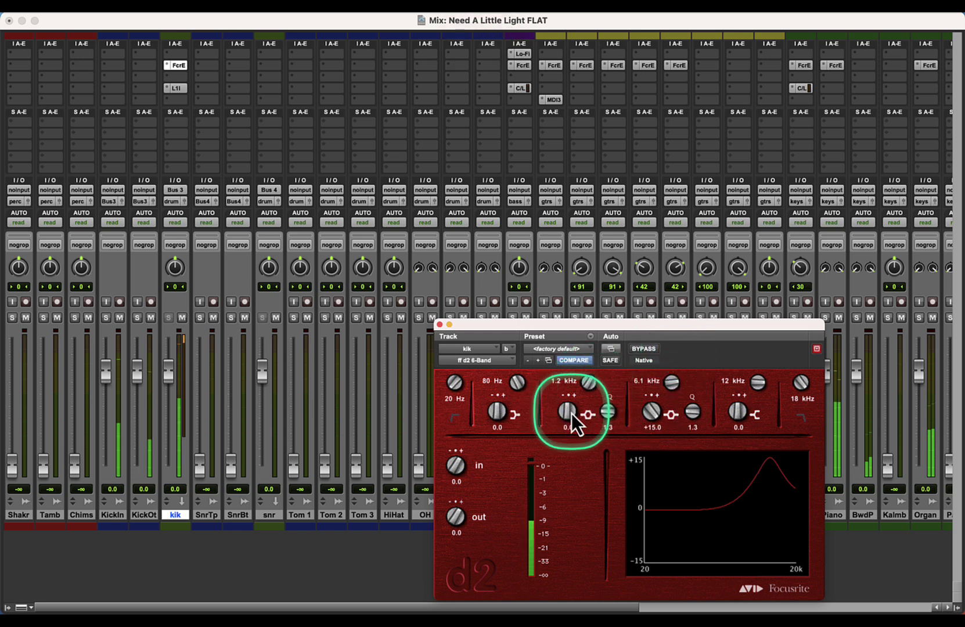
Step: In the kik EQ, boost the low-mid band by about 3.6 dB at 50 Hz and ease the 6.1 kHz boost to about +11.8 dB
{"action": "left_click_drag", "start_coordinate": [566, 413], "coordinate": [517, 458]}
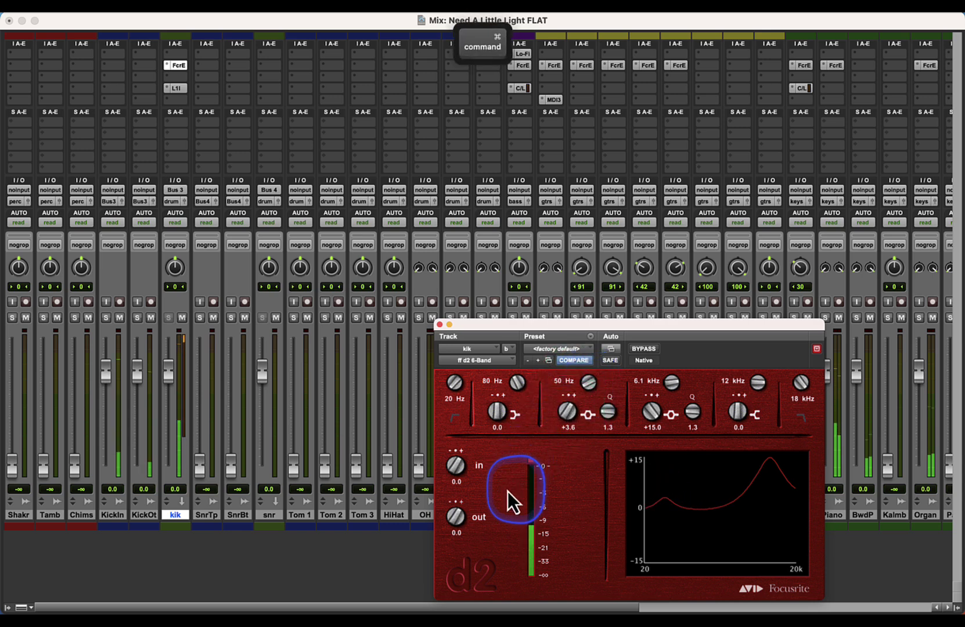
{"action": "key", "text": "alt+c"}
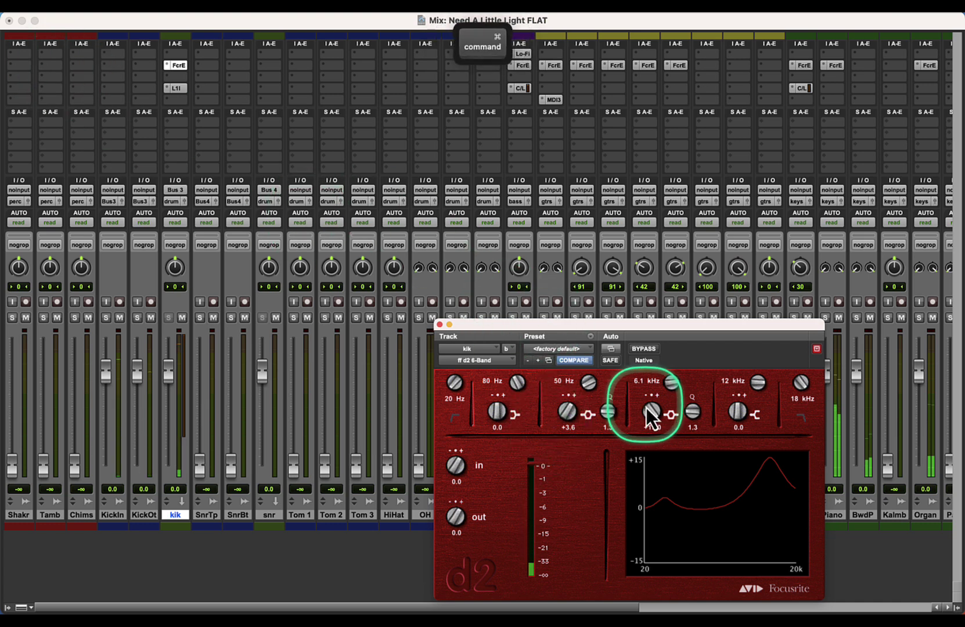
{"action": "left_click_drag", "start_coordinate": [646, 408], "coordinate": [633, 434]}
Step: In the Edit window, lower the clip gain of the Kick Out section after the split to about -5.5 dB
{"action": "key", "text": "super+equal"}
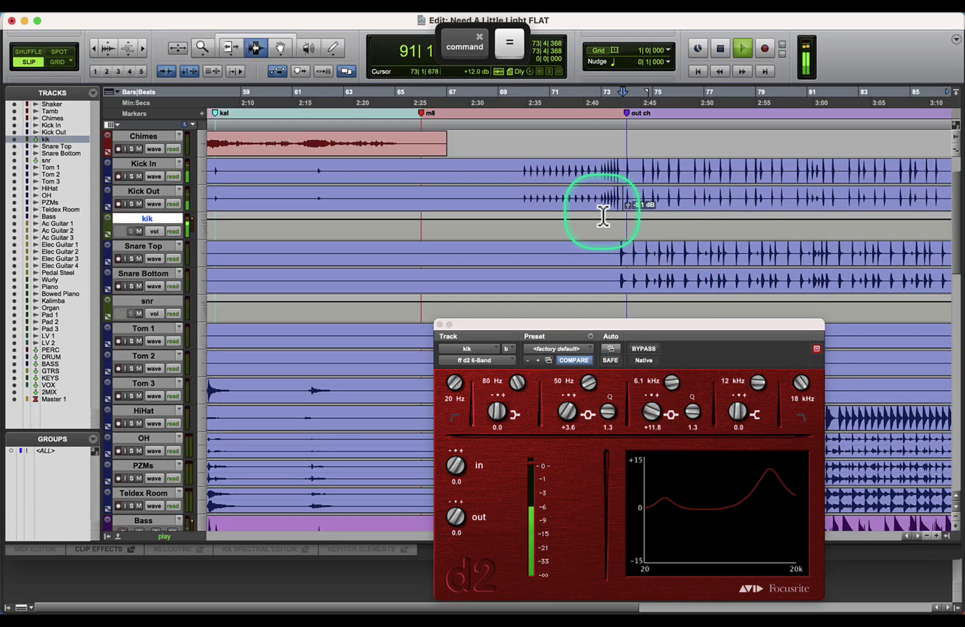
{"action": "left_click_drag", "start_coordinate": [627, 208], "coordinate": [628, 213]}
{"action": "key", "text": "super+equal"}
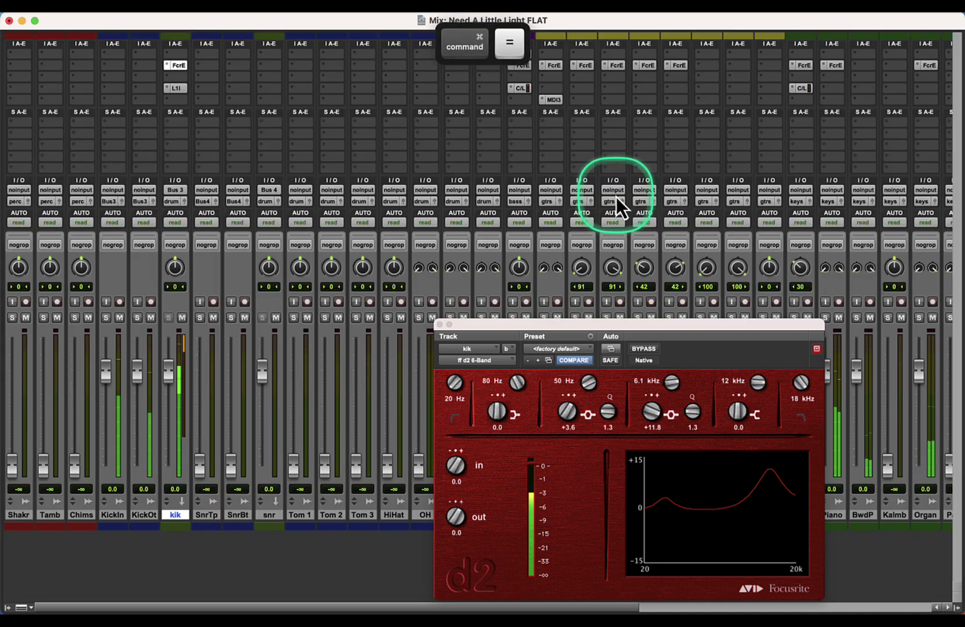
{"action": "key", "text": "super+equal"}
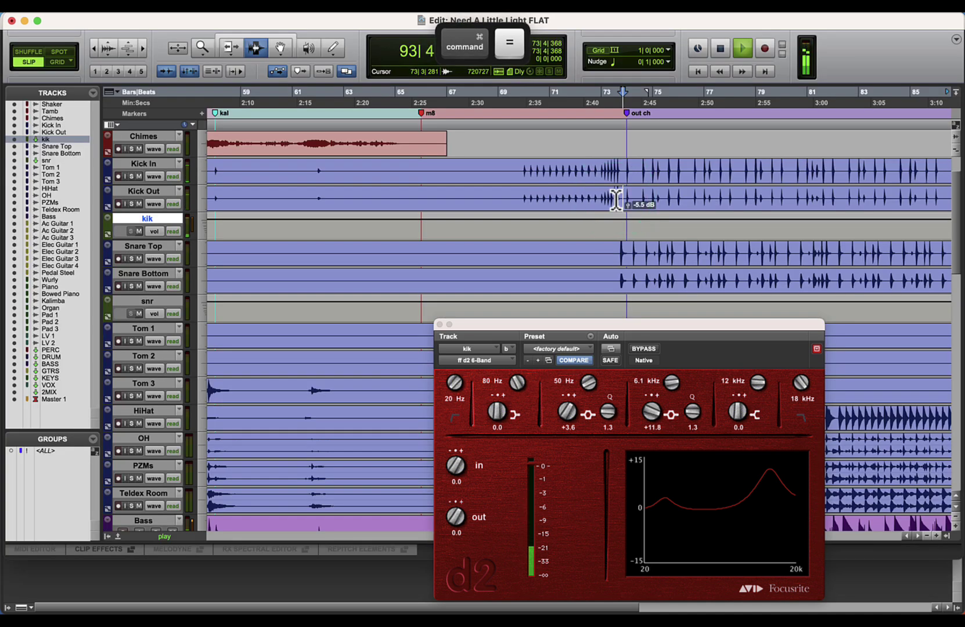
Step: In the Mix window, move the EQ window further from the drum channels and set the Snare Top fader to 0.0 dB
{"action": "key", "text": "super+equal"}
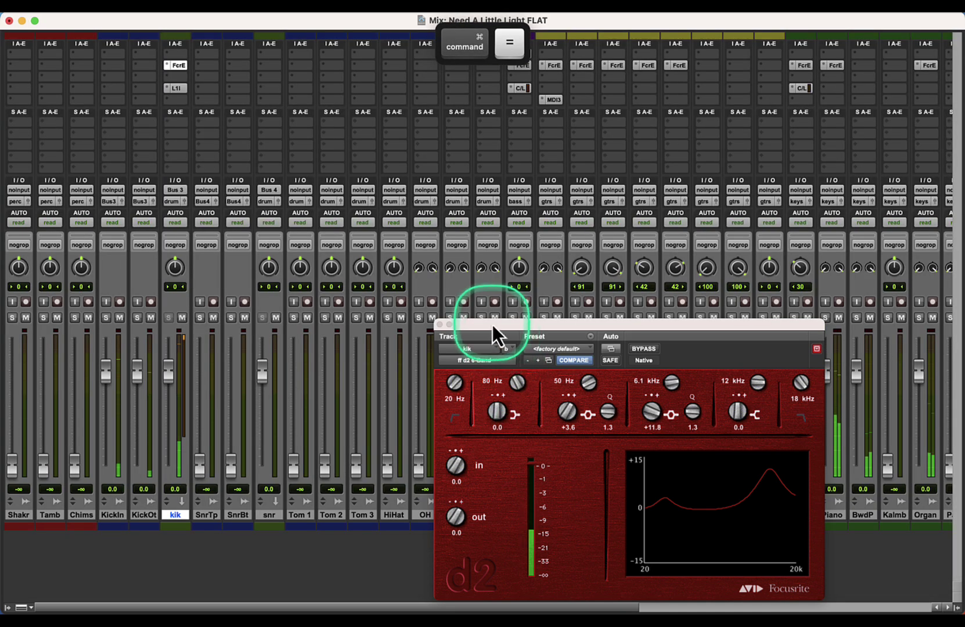
{"action": "left_click_drag", "start_coordinate": [492, 325], "coordinate": [550, 316]}
{"action": "left_click", "coordinate": [201, 465], "text": "alt"}
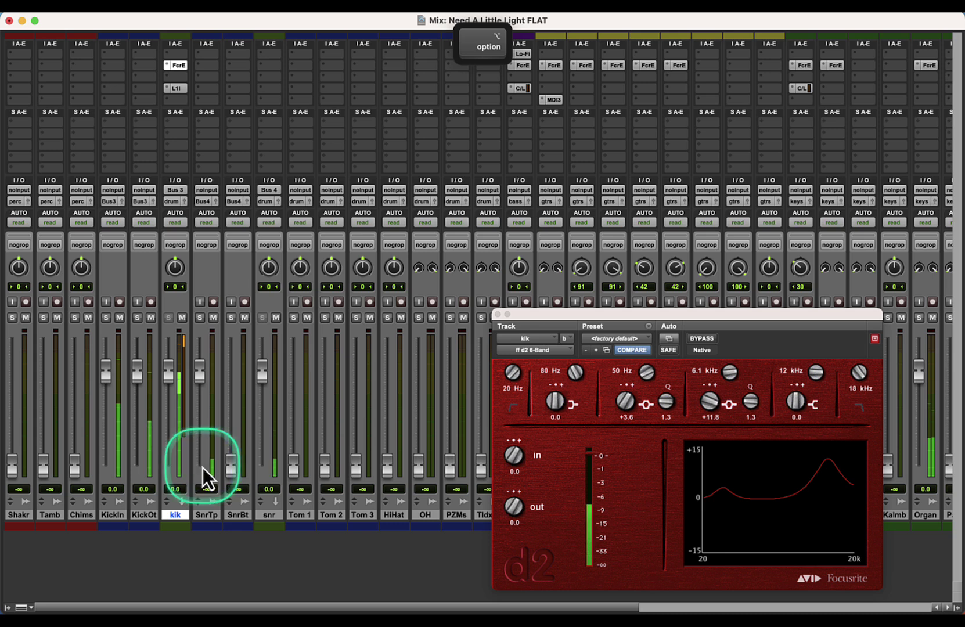
Step: Copy the kik limiter to the snr aux with its threshold at about -10.0, and set the Snare Bottom fader to 0.0 dB
{"action": "left_click_drag", "start_coordinate": [176, 89], "coordinate": [270, 91]}
{"action": "left_click", "coordinate": [270, 88]}
{"action": "left_click", "coordinate": [554, 483]}
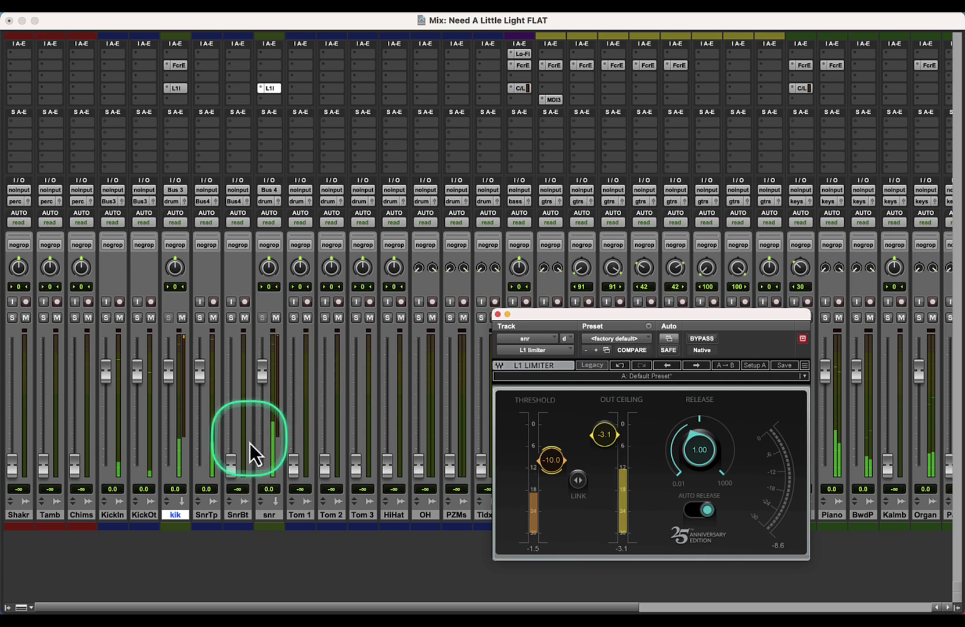
{"action": "left_click", "coordinate": [231, 464], "text": "alt"}
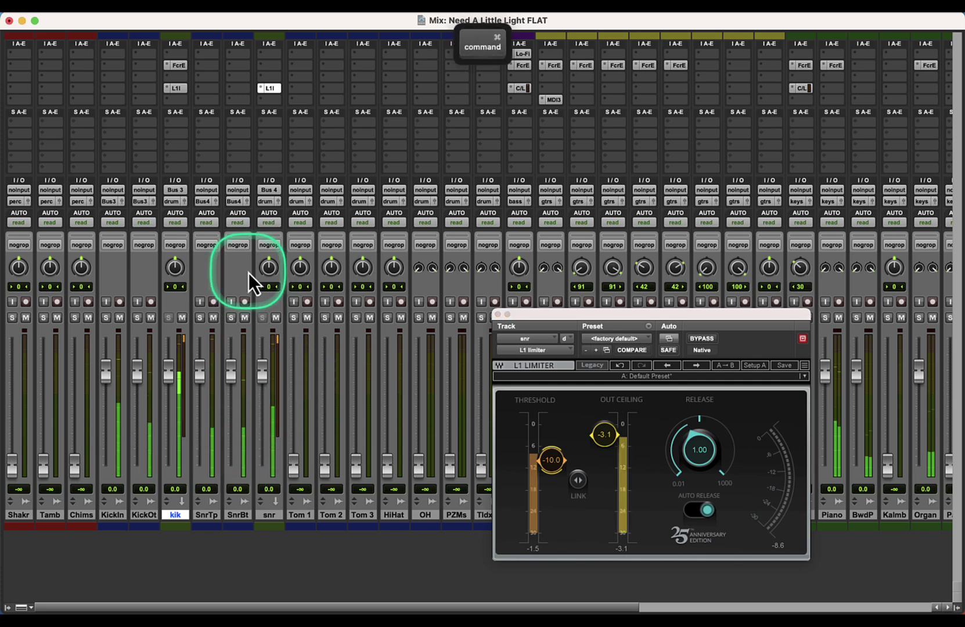
Step: In the Edit window, split the Snare Bottom clip at 72|3|313, lower the gain after it to about -12.0 dB and restart playback
{"action": "key", "text": "super+equal"}
{"action": "left_click", "coordinate": [590, 280]}
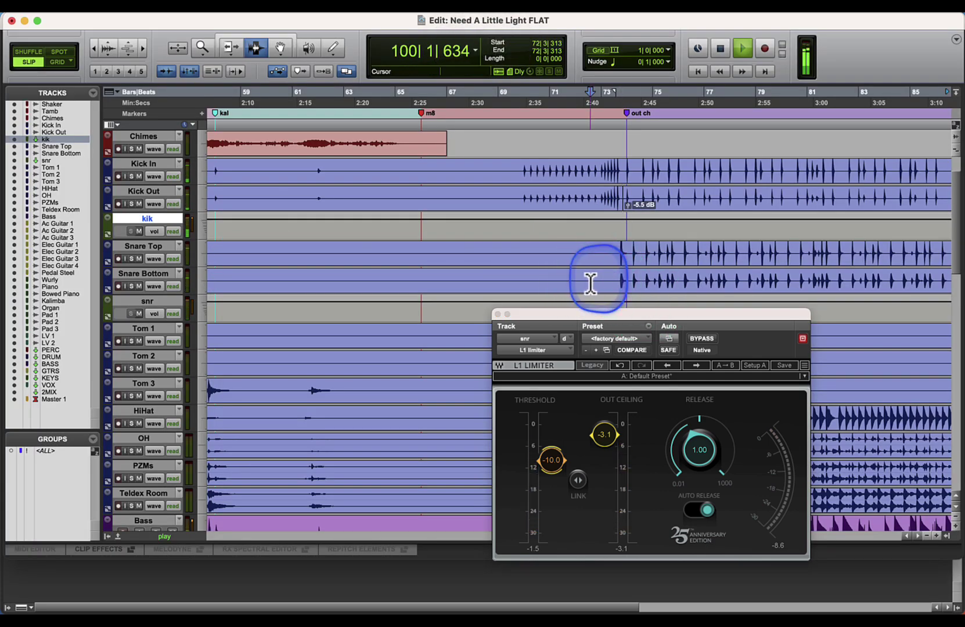
{"action": "key", "text": "super+e"}
{"action": "left_click_drag", "start_coordinate": [597, 291], "coordinate": [594, 370]}
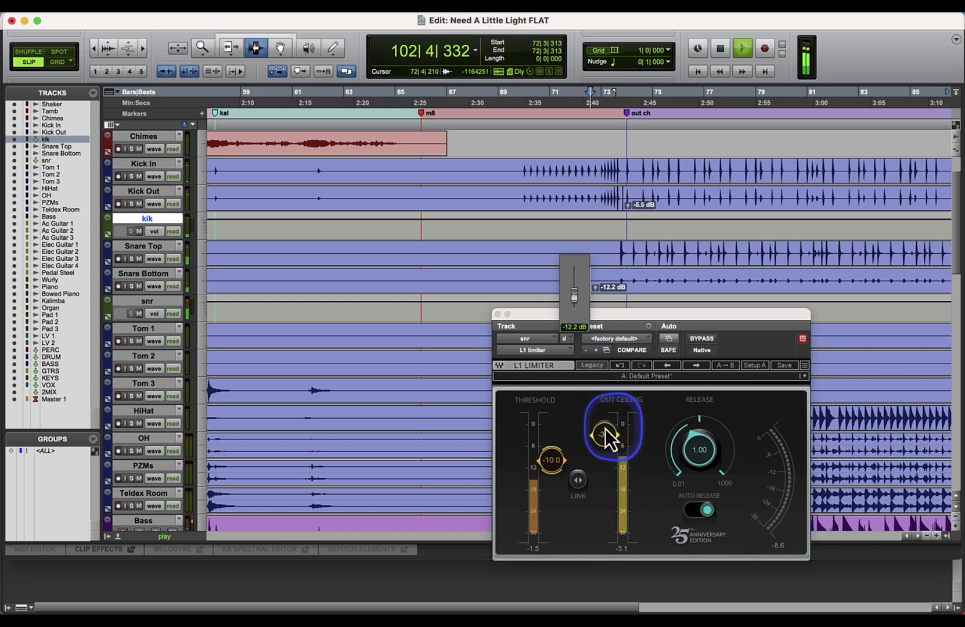
{"action": "key", "text": "space"}
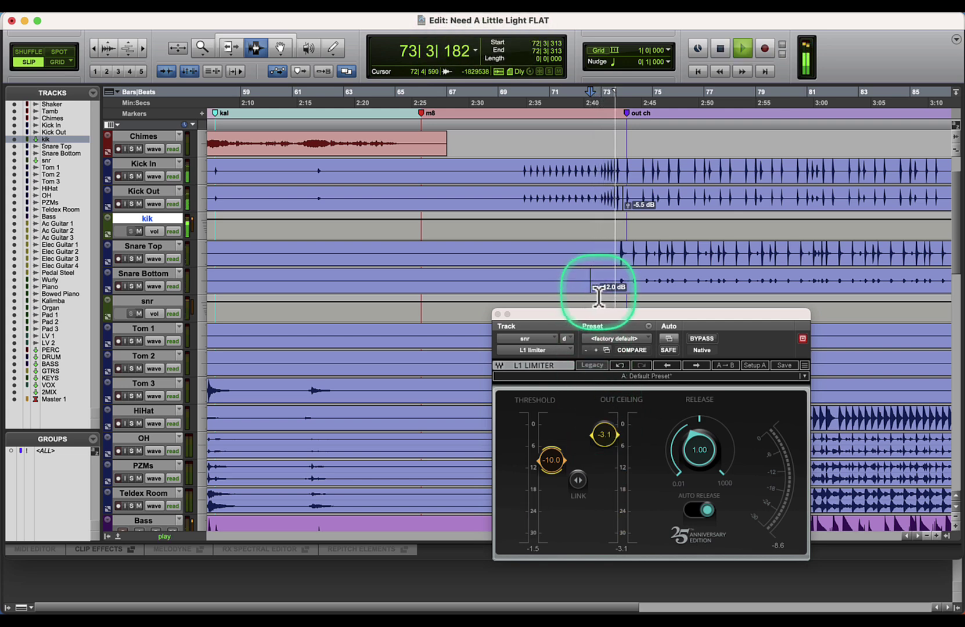
Step: Extend the start of the attenuated Kick Out clip back to about 69|4|019, before the first kick hits of the build-up
{"action": "left_click", "coordinate": [230, 47]}
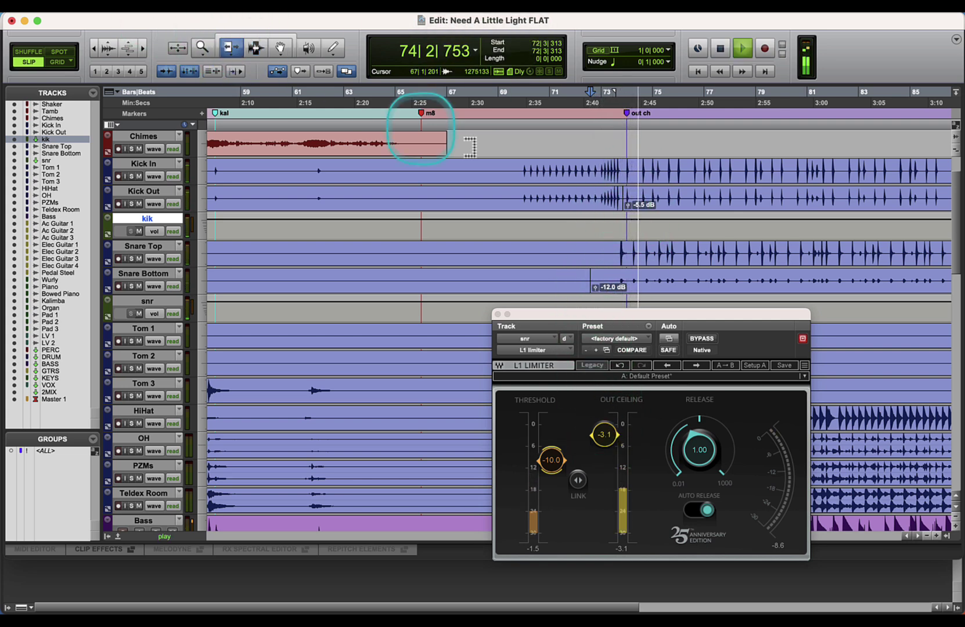
{"action": "left_click_drag", "start_coordinate": [630, 200], "coordinate": [522, 208]}
{"action": "left_click", "coordinate": [263, 50]}
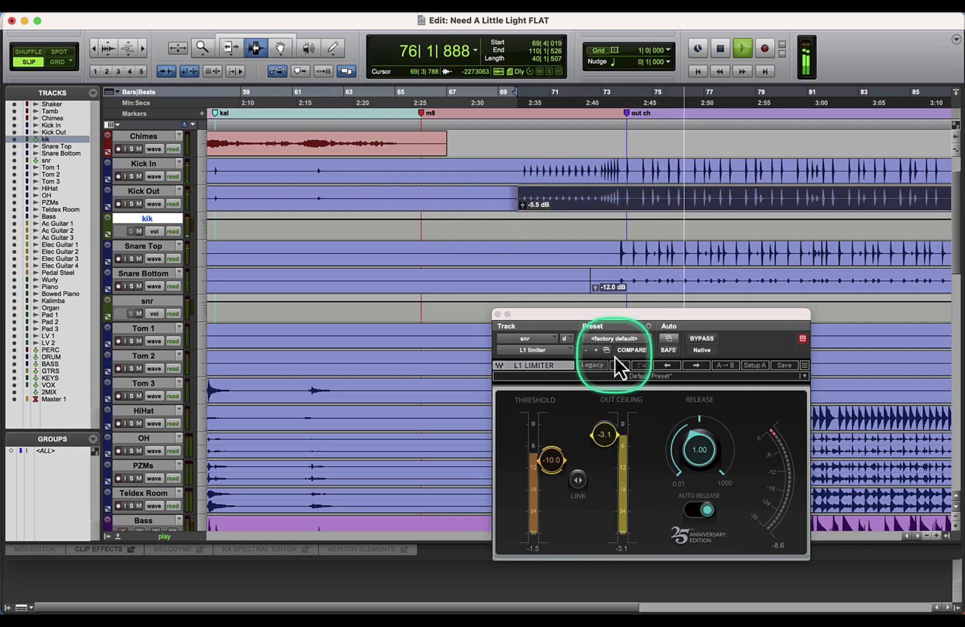
Step: In the Mix window, recolor the tracks from Kick Out through Tom 1 dark blue and clear the track selection
{"action": "key", "text": "super+equal"}
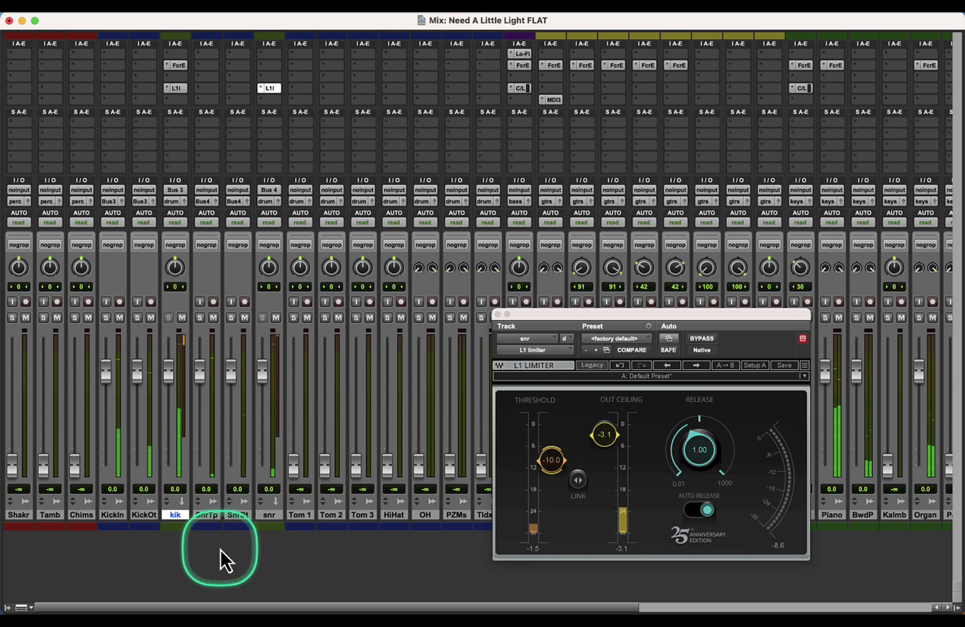
{"action": "left_click", "coordinate": [145, 514]}
{"action": "left_click", "coordinate": [293, 515], "text": "shift"}
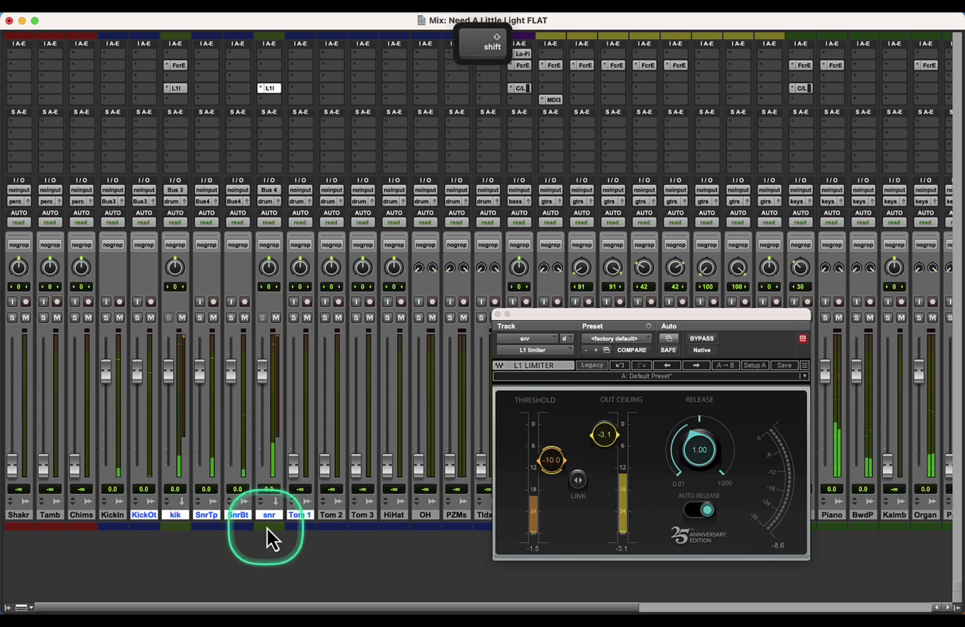
{"action": "double_click", "coordinate": [270, 525]}
{"action": "left_click", "coordinate": [703, 337]}
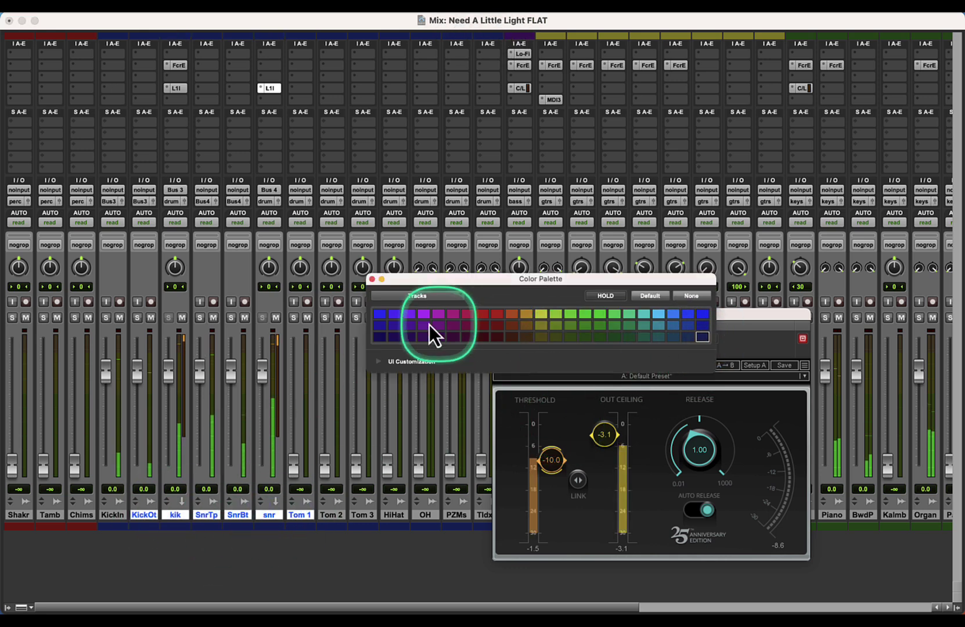
{"action": "left_click", "coordinate": [371, 278]}
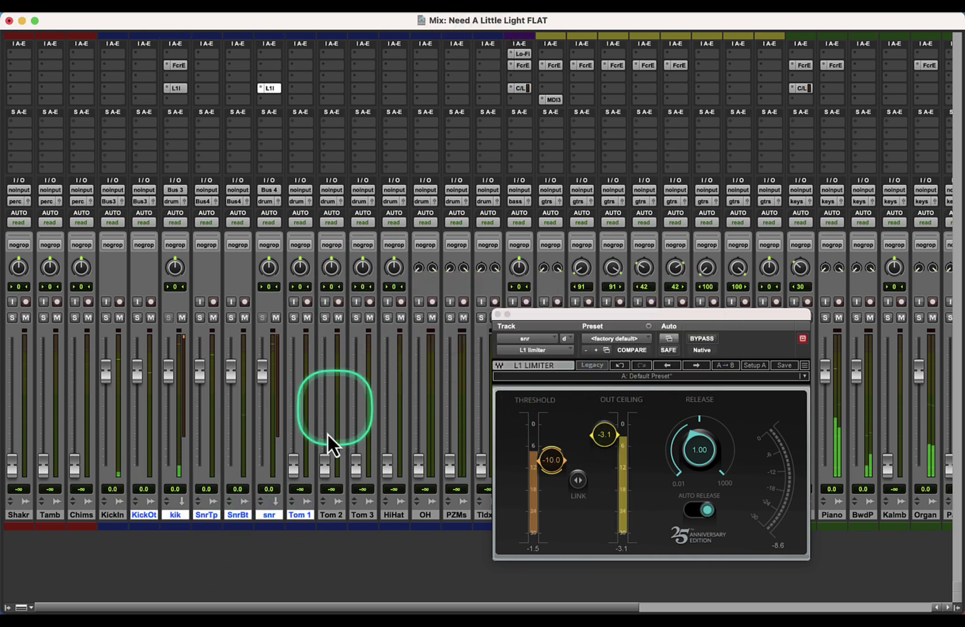
{"action": "left_click", "coordinate": [335, 518]}
{"action": "left_click", "coordinate": [335, 517], "text": "super"}
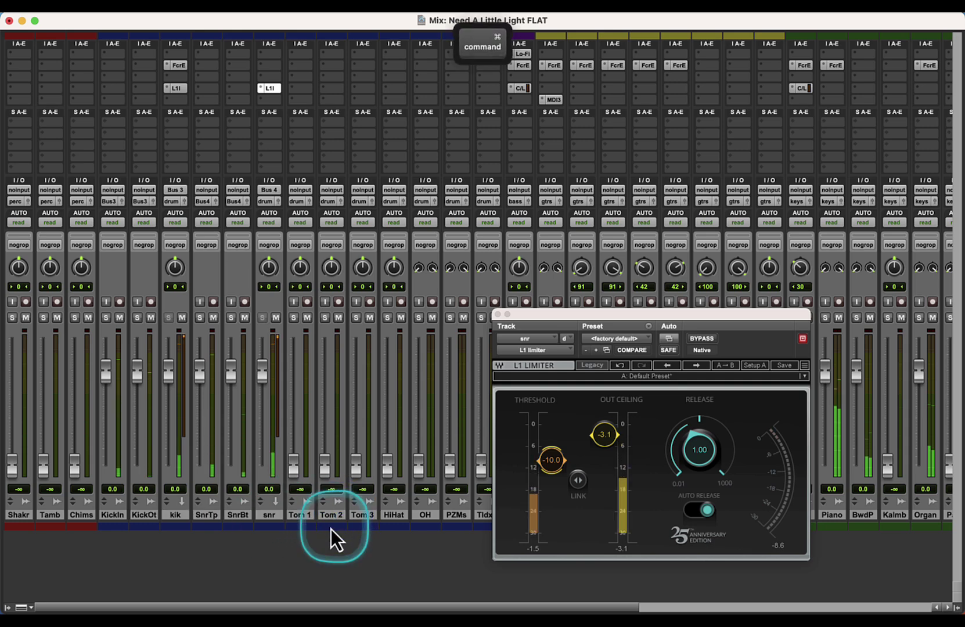
Step: Set the OH fader to 0.0 dB and briefly check the tracks in the Edit window before returning to the Mix window
{"action": "left_click", "coordinate": [422, 468], "text": "alt"}
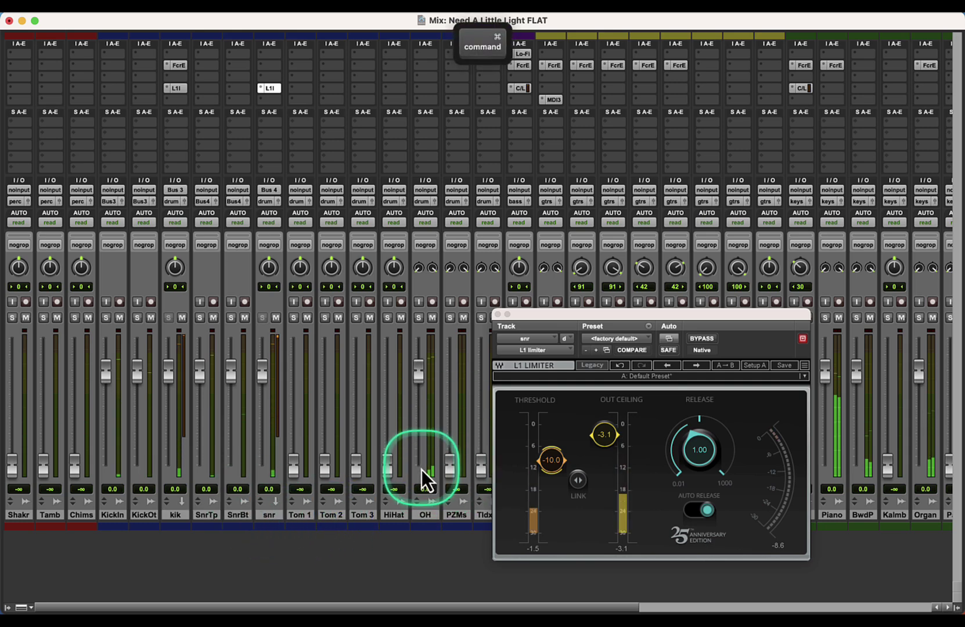
{"action": "key", "text": "super+="}
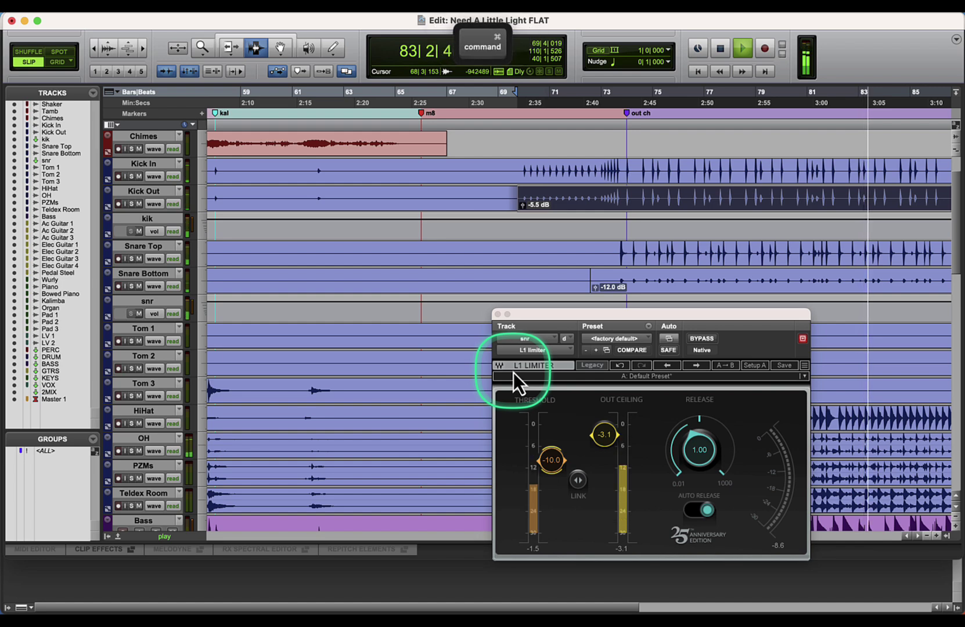
{"action": "key", "text": "super+="}
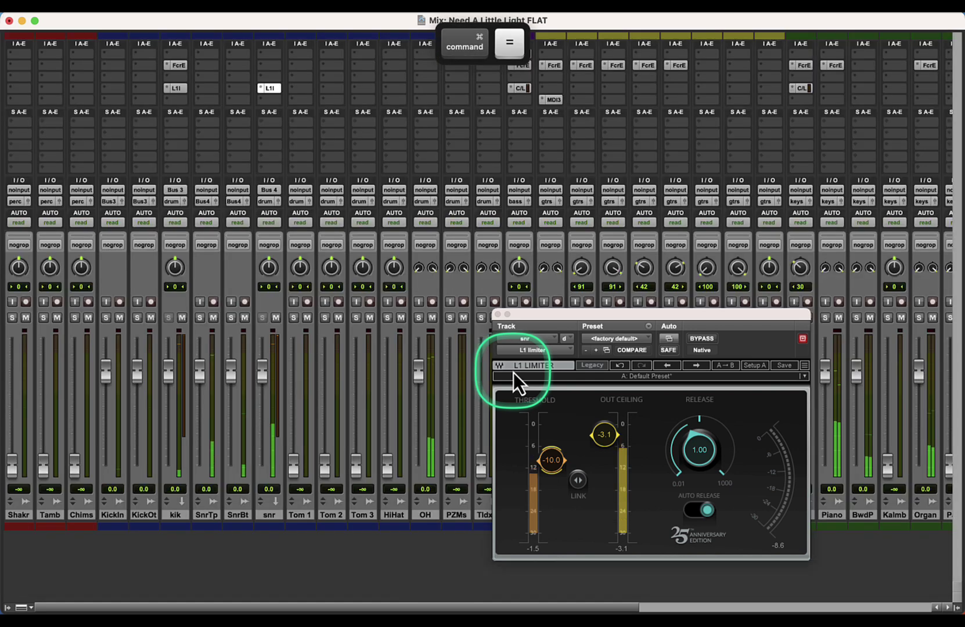
Step: Insert a mono Trim plug-in on Snare Top, invert its phase and move the plug-in window up clear of the faders
{"action": "left_click", "coordinate": [200, 56]}
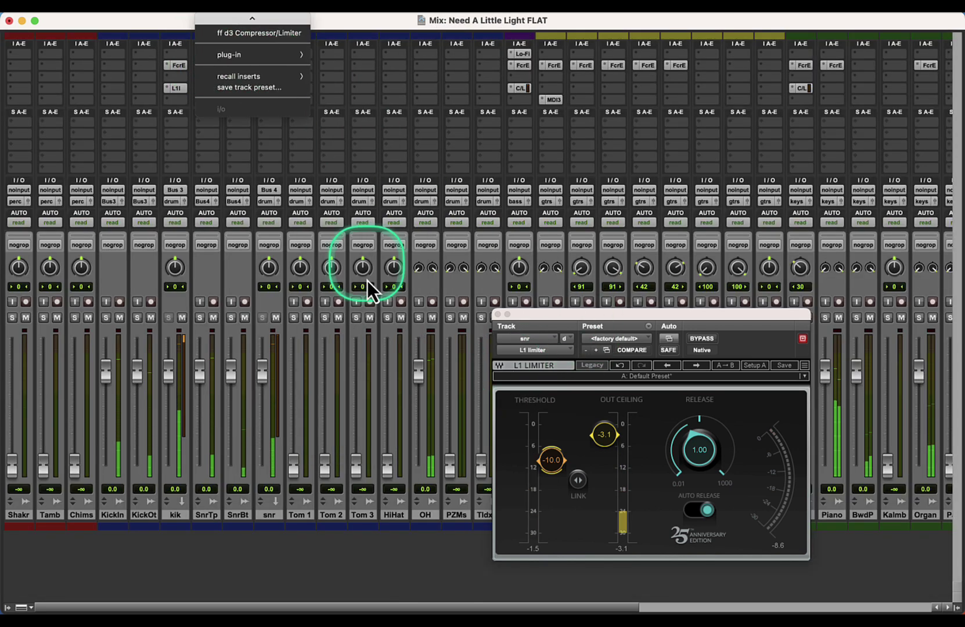
{"action": "mouse_move", "coordinate": [240, 96]}
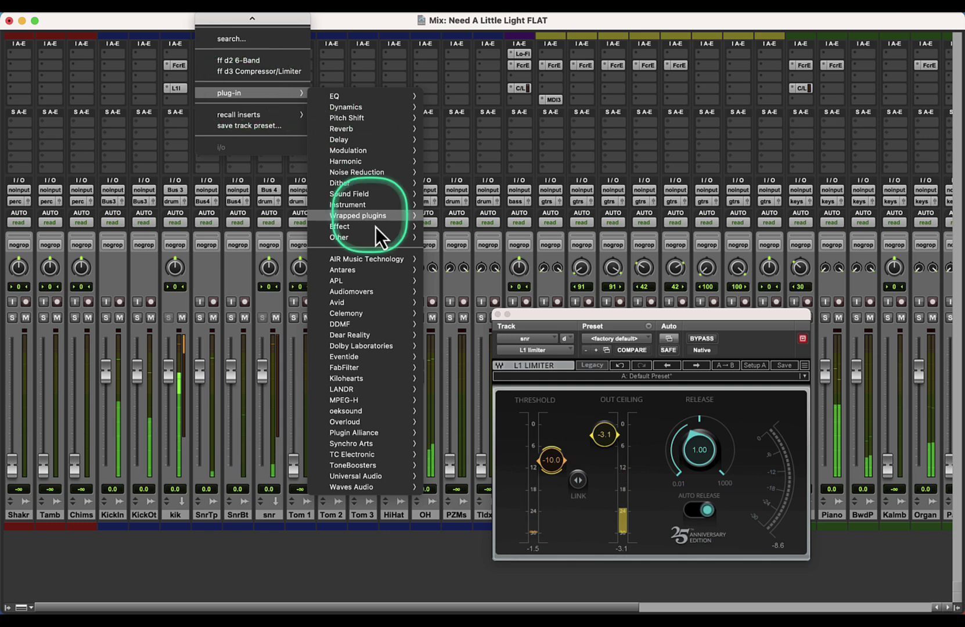
{"action": "mouse_move", "coordinate": [351, 235]}
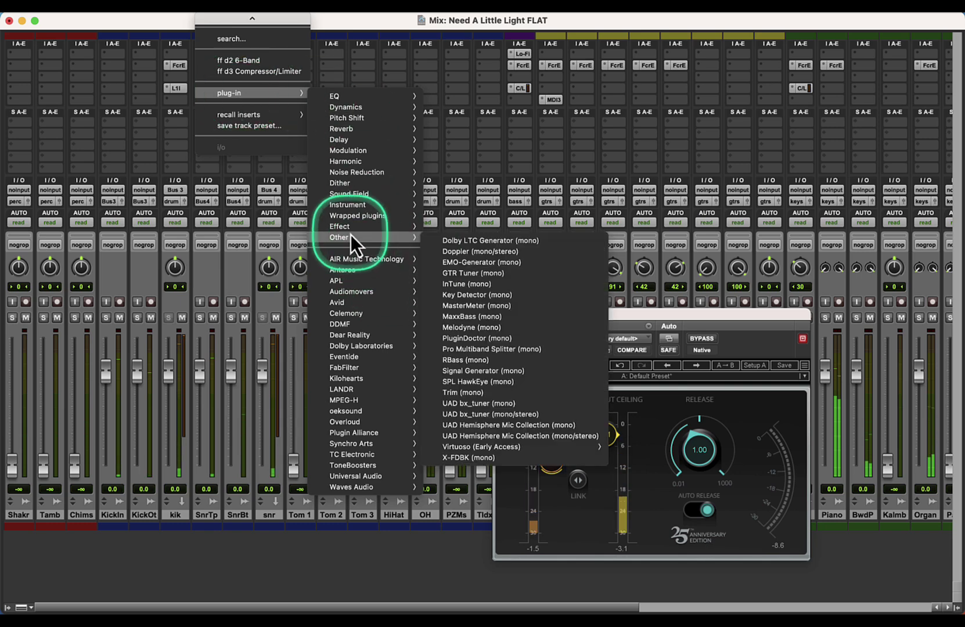
{"action": "left_click", "coordinate": [529, 391]}
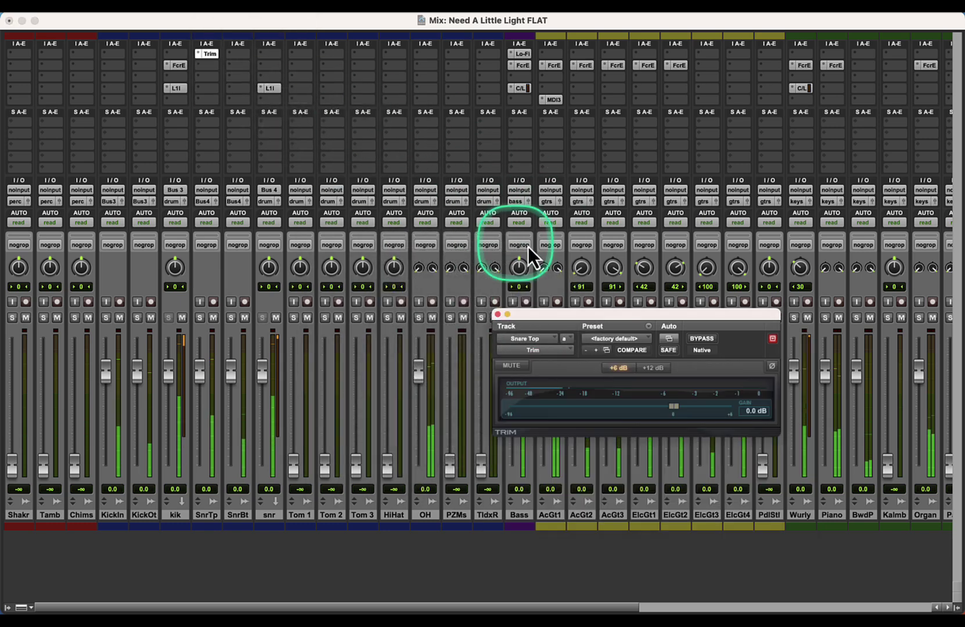
{"action": "left_click", "coordinate": [773, 368]}
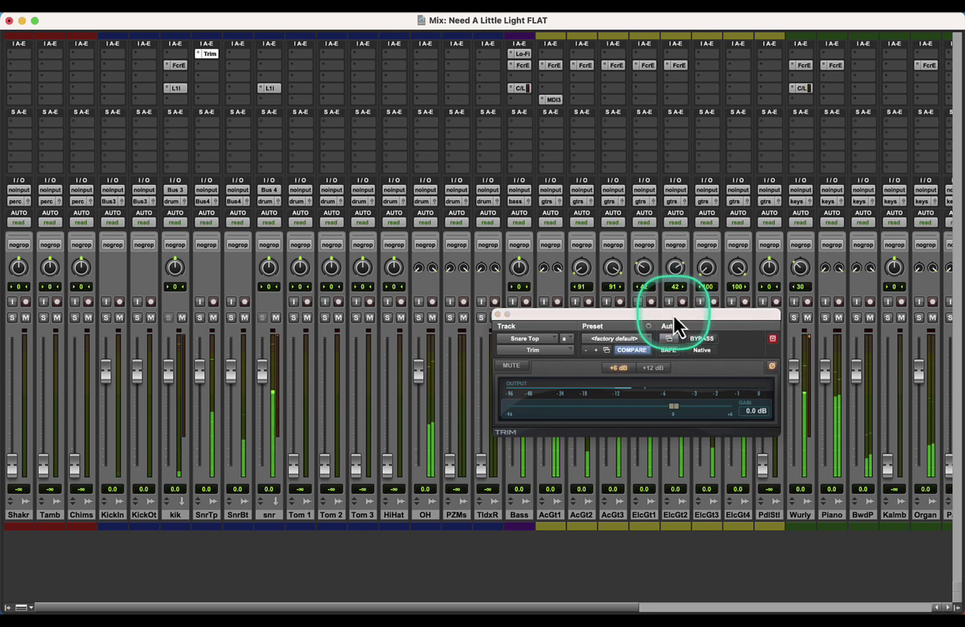
{"action": "left_click_drag", "start_coordinate": [674, 316], "coordinate": [632, 120]}
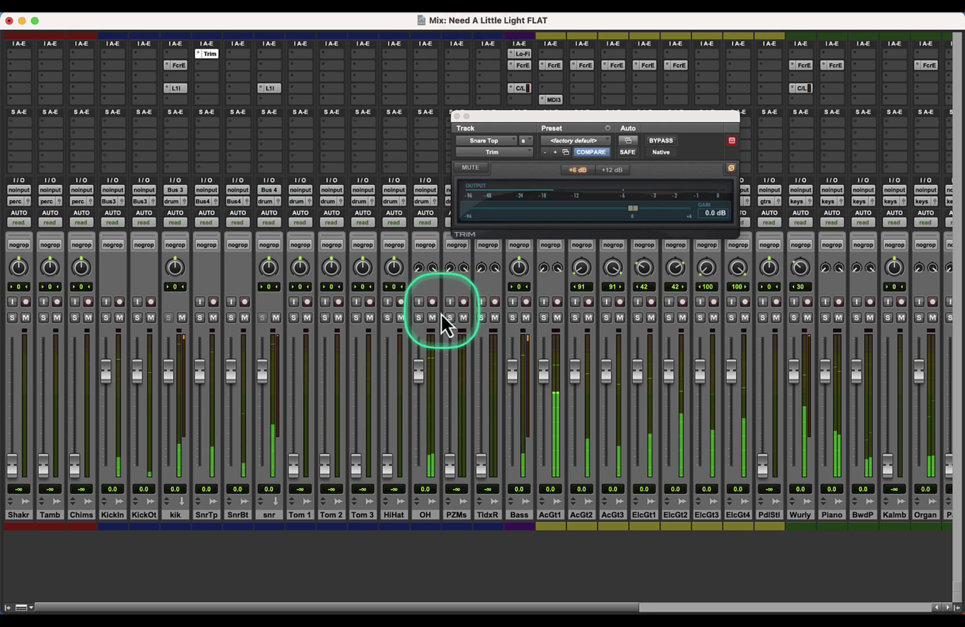
Step: Solo Snare Top and Snare Bottom, copy Snare Top's Trim insert to Snare Bottom and bypass the copy
{"action": "left_click", "coordinate": [199, 318]}
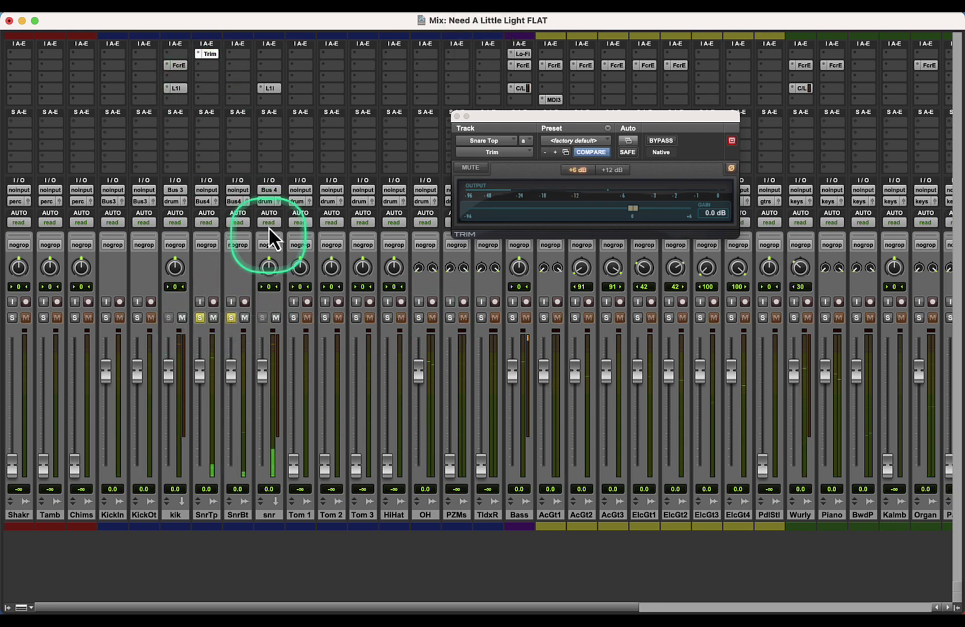
{"action": "left_click_drag", "start_coordinate": [207, 52], "coordinate": [239, 56]}
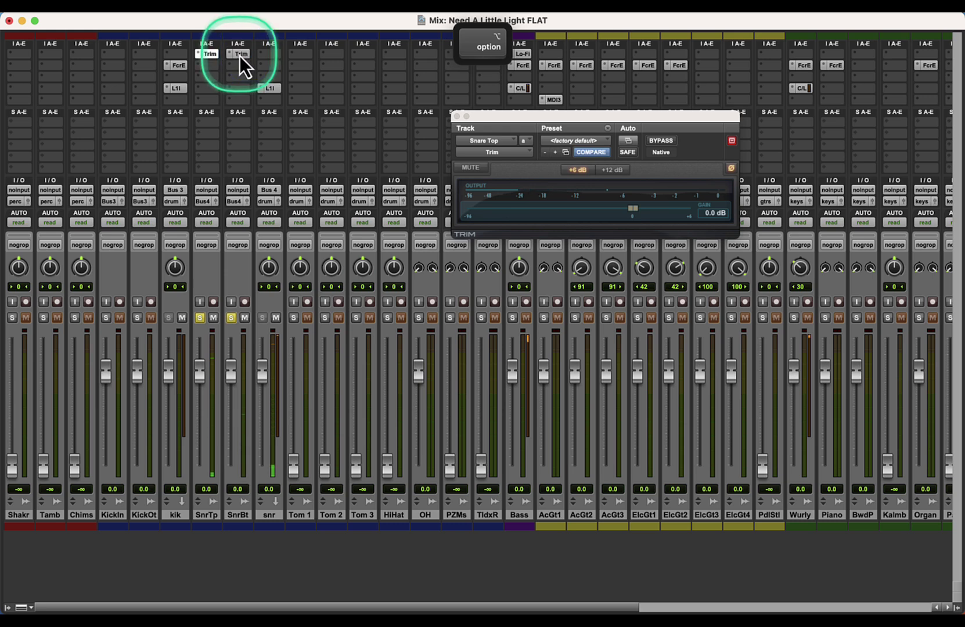
{"action": "left_click", "coordinate": [240, 54], "text": "super"}
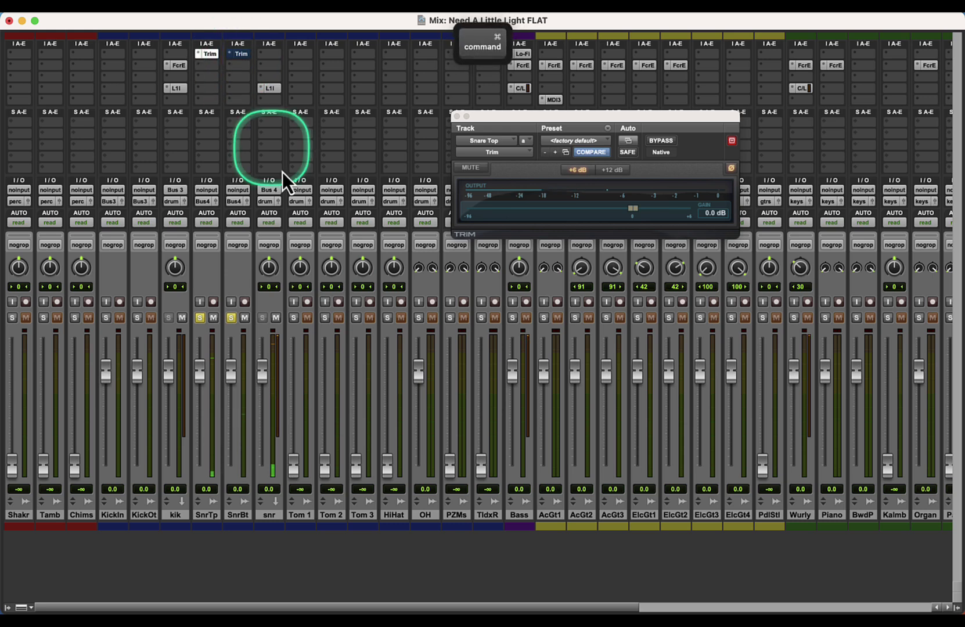
Step: Audition both snare mics' phase against the soloed OH track, clear the solos and remove the copied Trim from Snare Bottom
{"action": "left_click", "coordinate": [418, 317]}
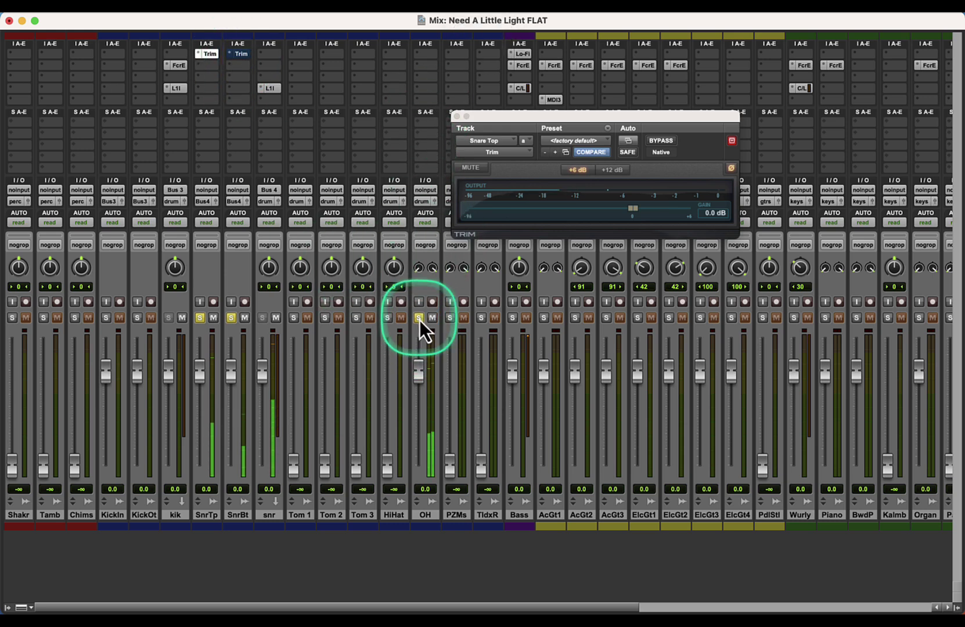
{"action": "mouse_move", "coordinate": [208, 54]}
{"action": "left_mouse_down"}
{"action": "mouse_move", "coordinate": [240, 56]}
{"action": "mouse_move", "coordinate": [212, 57]}
{"action": "left_mouse_up"}
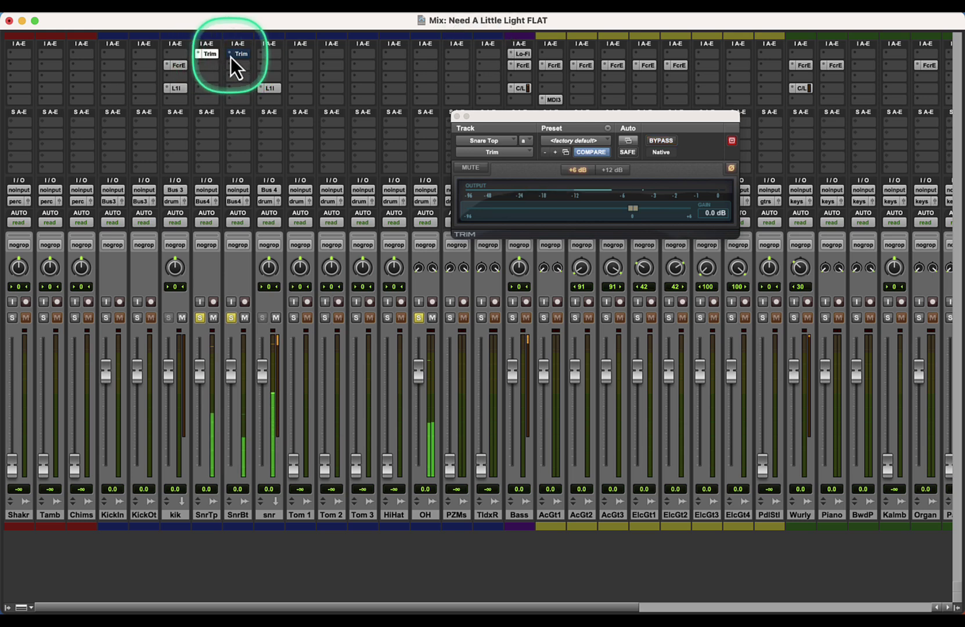
{"action": "left_click", "coordinate": [230, 54]}
{"action": "left_click", "coordinate": [249, 24]}
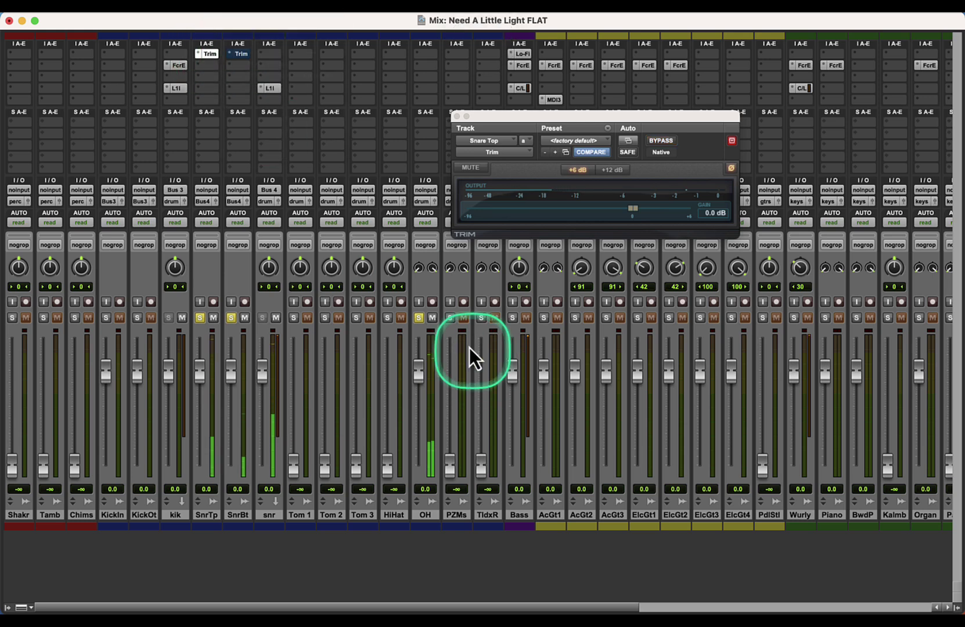
{"action": "left_click", "coordinate": [419, 318], "text": "alt"}
Step: Select the OH track and add a multichannel ff d2 6-Band EQ in its second insert slot
{"action": "left_click", "coordinate": [426, 515]}
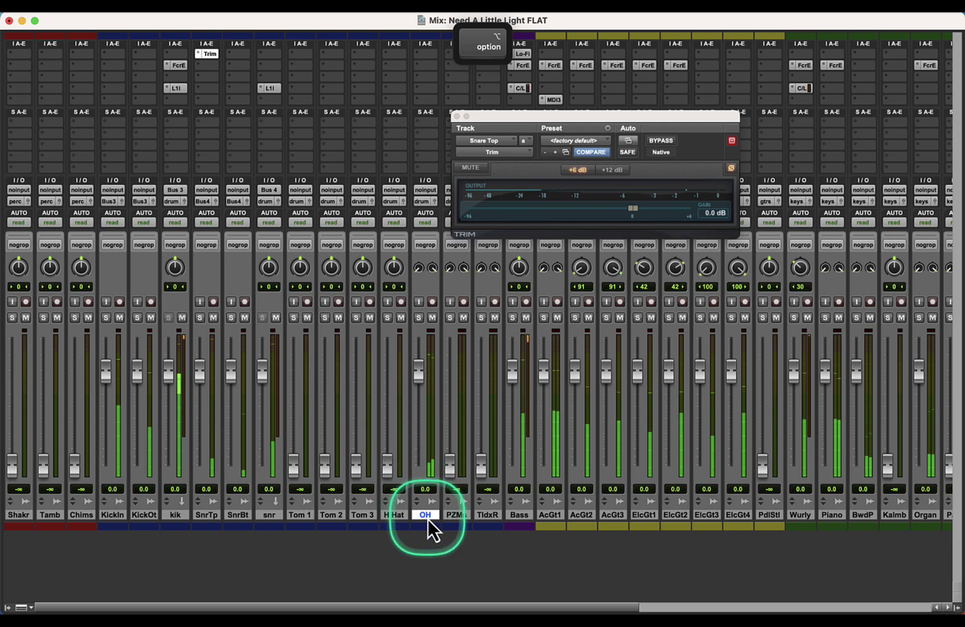
{"action": "key", "text": "space"}
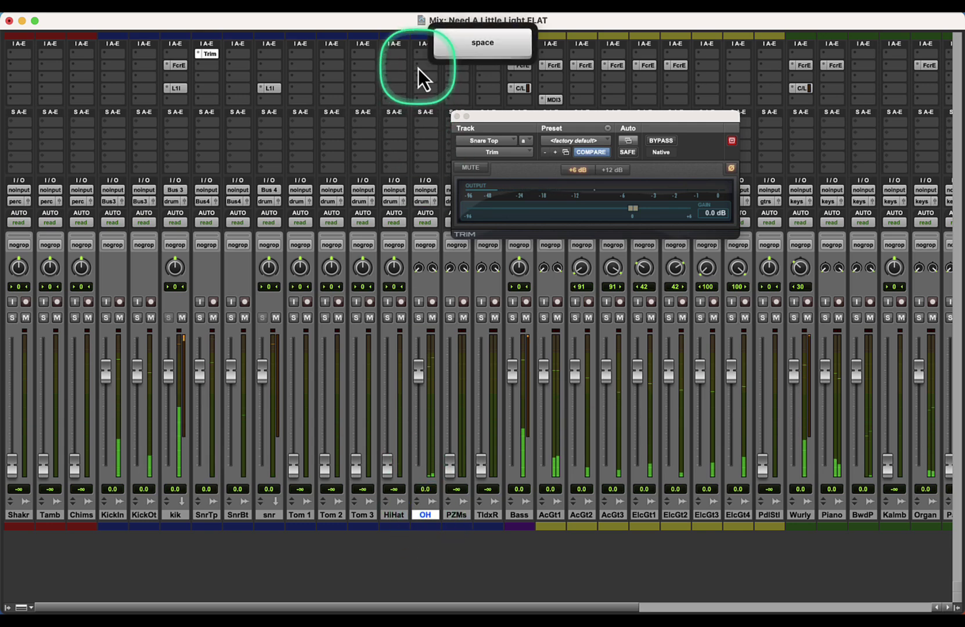
{"action": "left_click", "coordinate": [418, 68]}
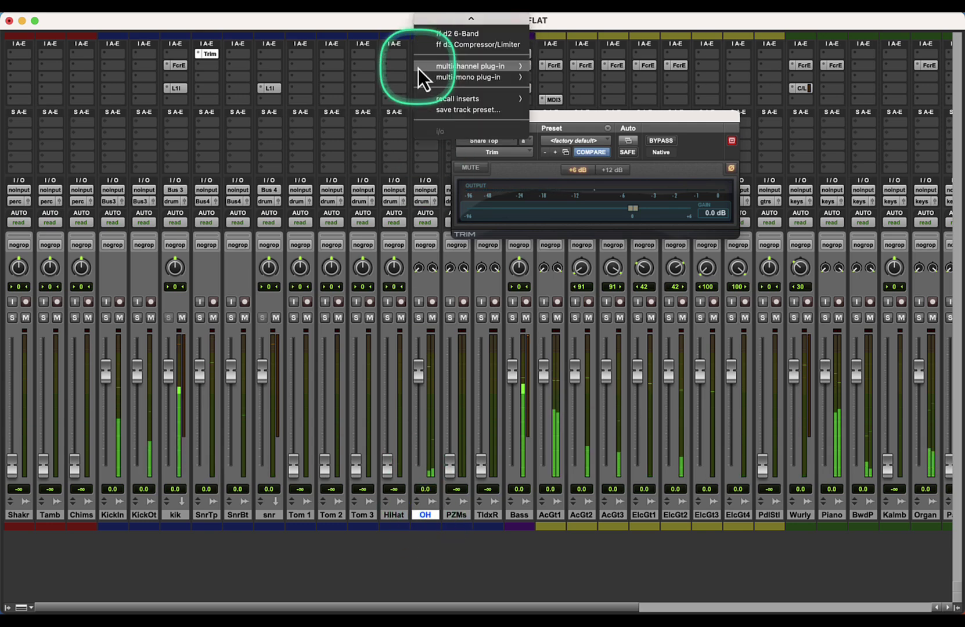
{"action": "left_click", "coordinate": [446, 68]}
Step: Enable the high-pass filter on the OH EQ and set its frequency to 120 Hz
{"action": "left_click", "coordinate": [474, 210]}
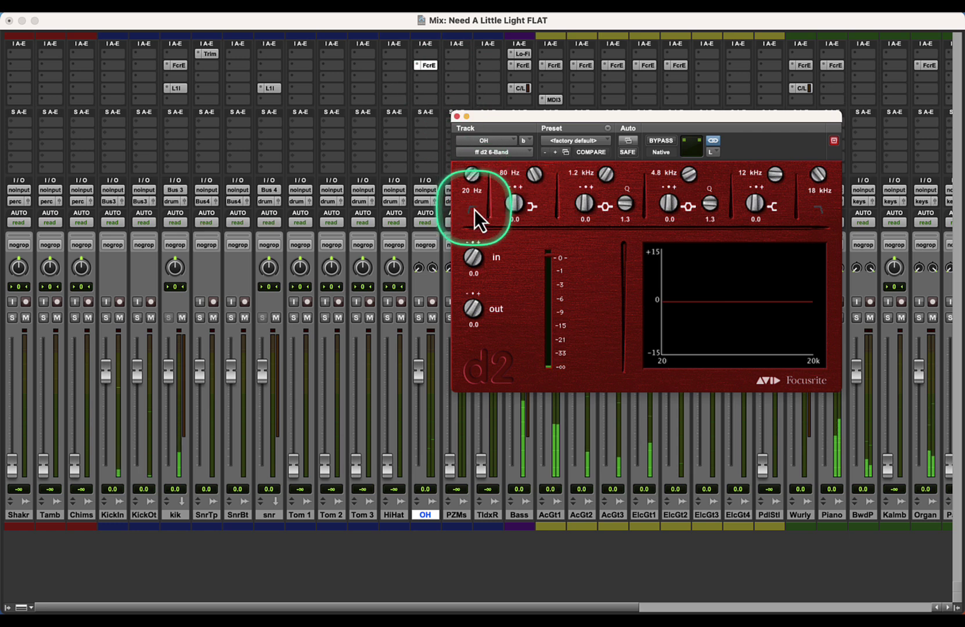
{"action": "left_click", "coordinate": [469, 192]}
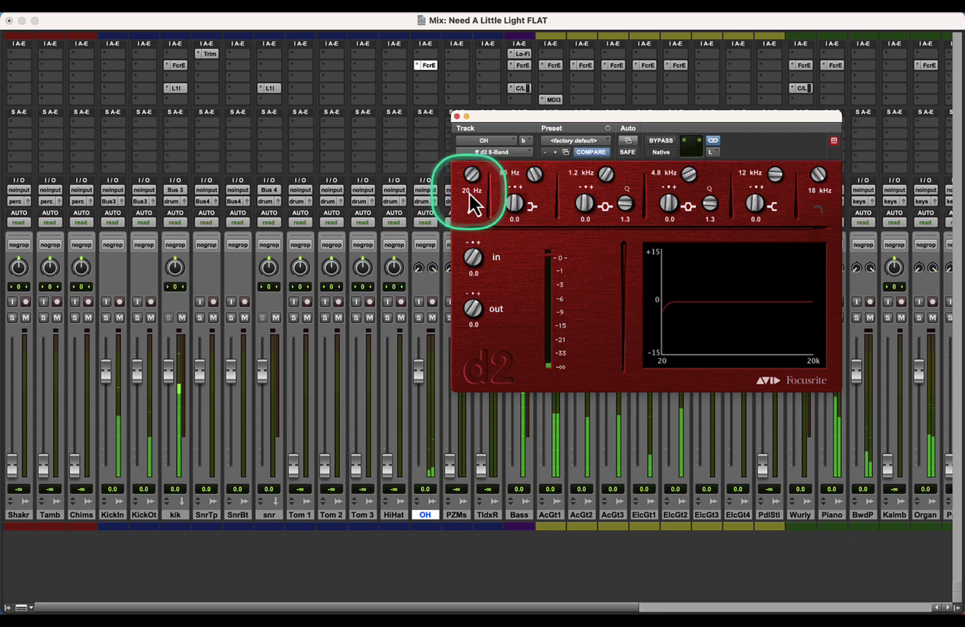
{"action": "type", "text": "120"}
{"action": "key", "text": "Return"}
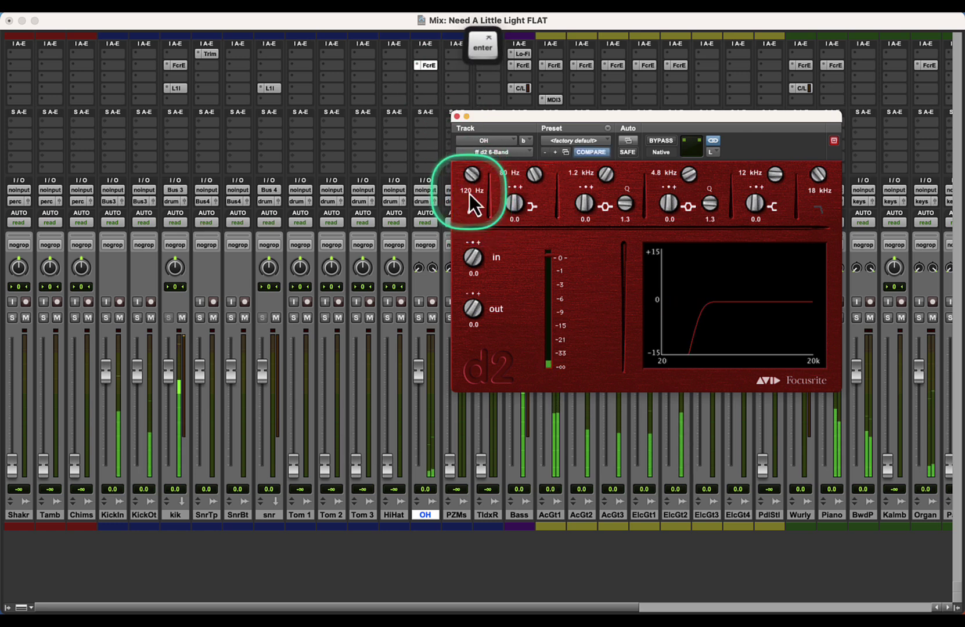
Step: Solo OH to compare the high-pass filter against bypass, revert the EQ to its factory default settings and clear the solo
{"action": "left_click", "coordinate": [417, 319]}
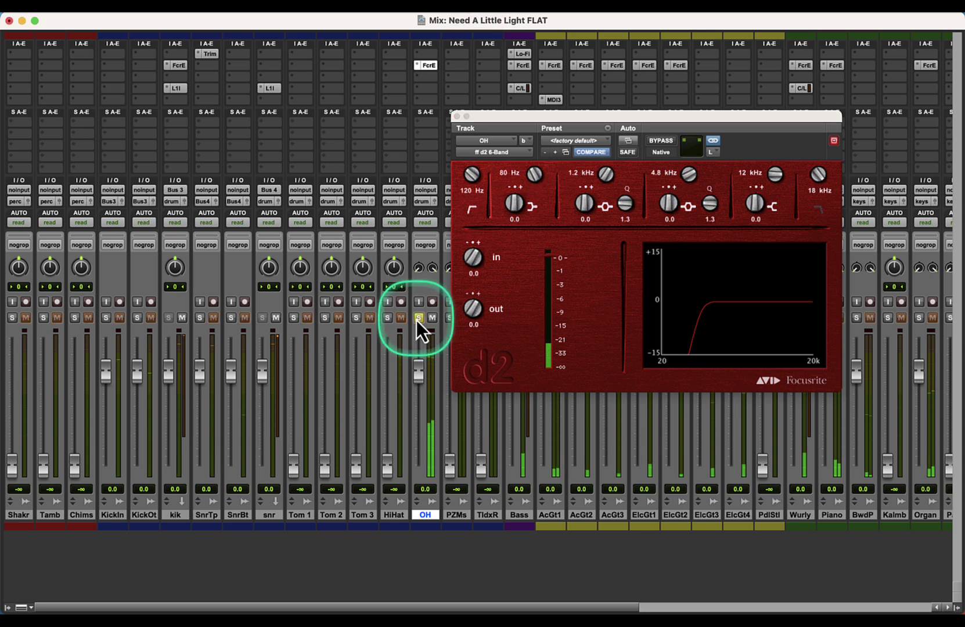
{"action": "left_click", "coordinate": [660, 141]}
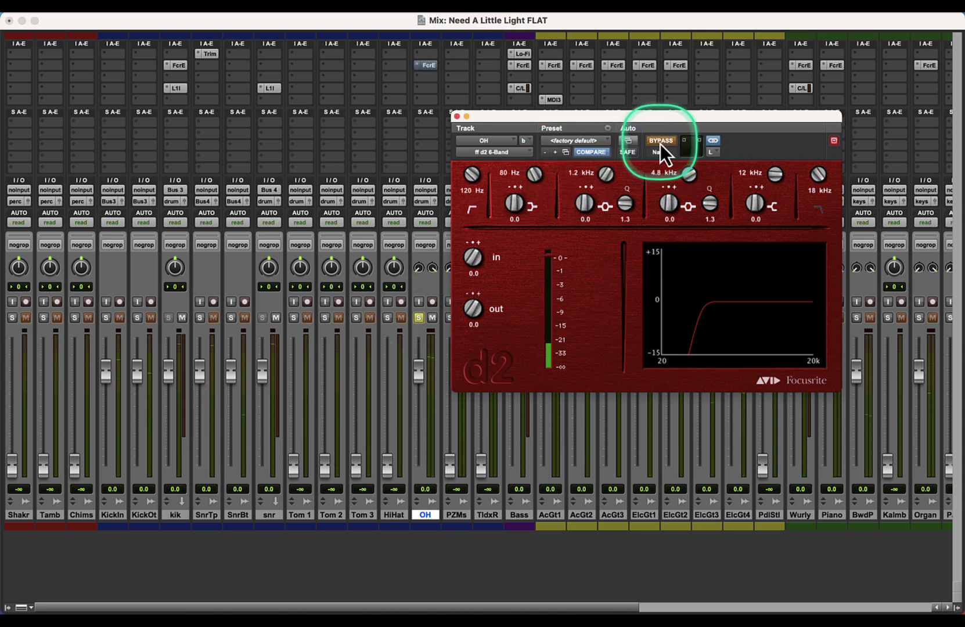
{"action": "left_click", "coordinate": [660, 142]}
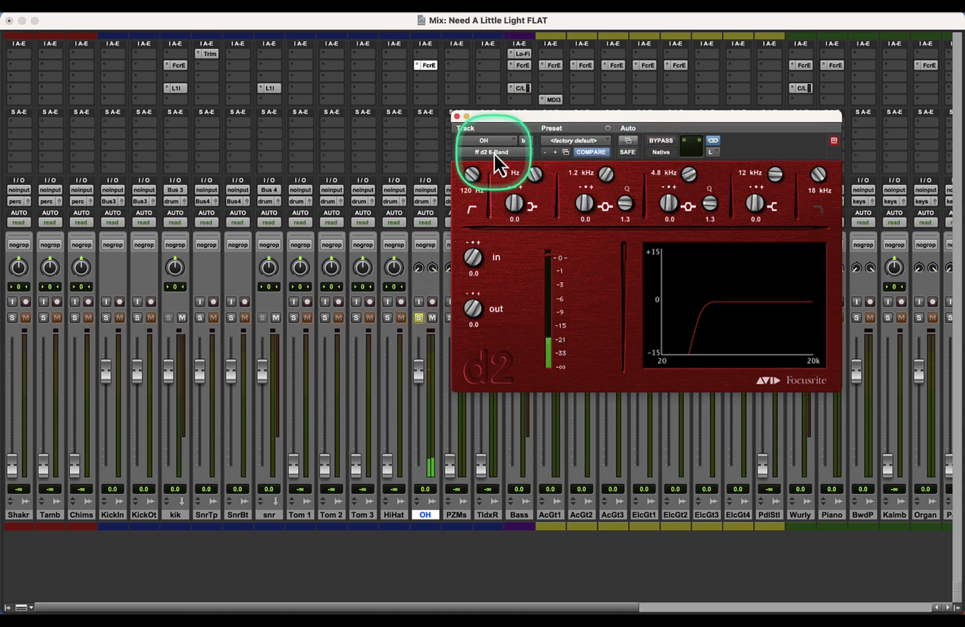
{"action": "left_click", "coordinate": [587, 152]}
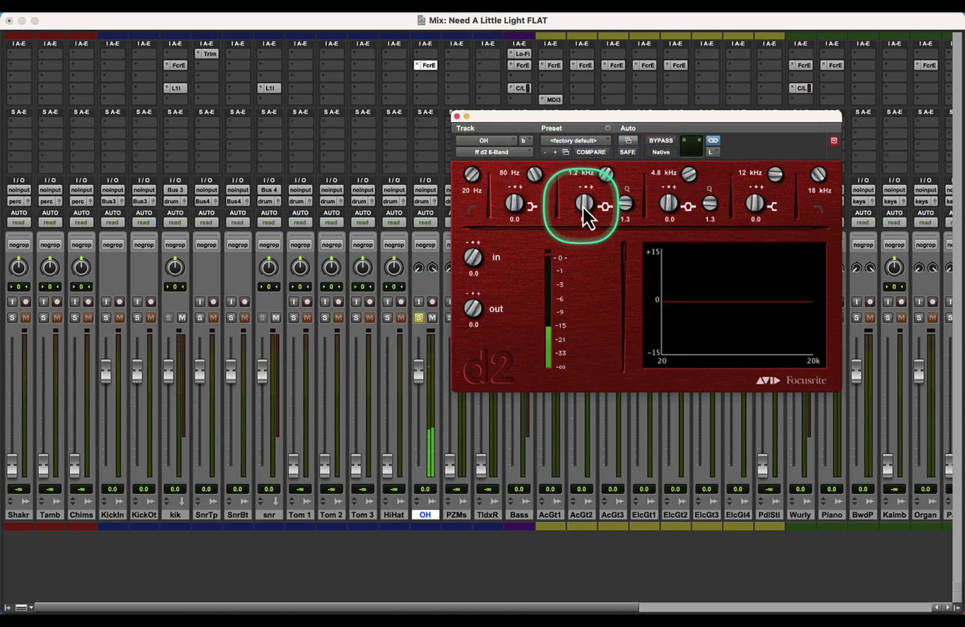
{"action": "left_click", "coordinate": [418, 318]}
Step: Boost the OH EQ by 2.0 dB at 9.0 kHz with a Q of 1.3 and close the plug-in window
{"action": "left_click_drag", "start_coordinate": [487, 121], "coordinate": [570, 98]}
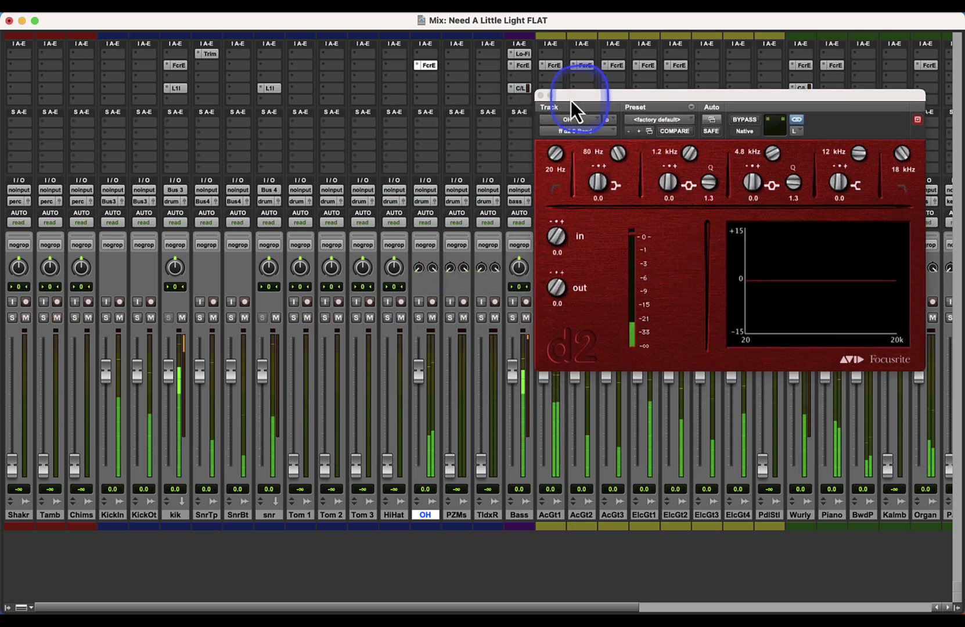
{"action": "left_click_drag", "start_coordinate": [762, 180], "coordinate": [812, 129]}
{"action": "left_click", "coordinate": [752, 181], "text": "alt"}
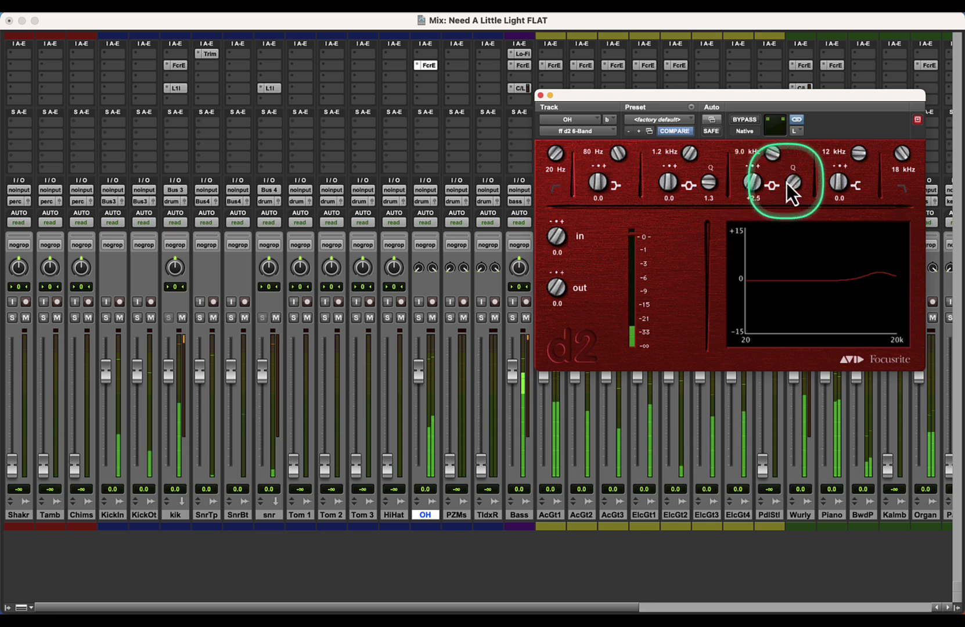
{"action": "left_click_drag", "start_coordinate": [787, 184], "coordinate": [800, 192]}
{"action": "left_click", "coordinate": [753, 180], "text": "super"}
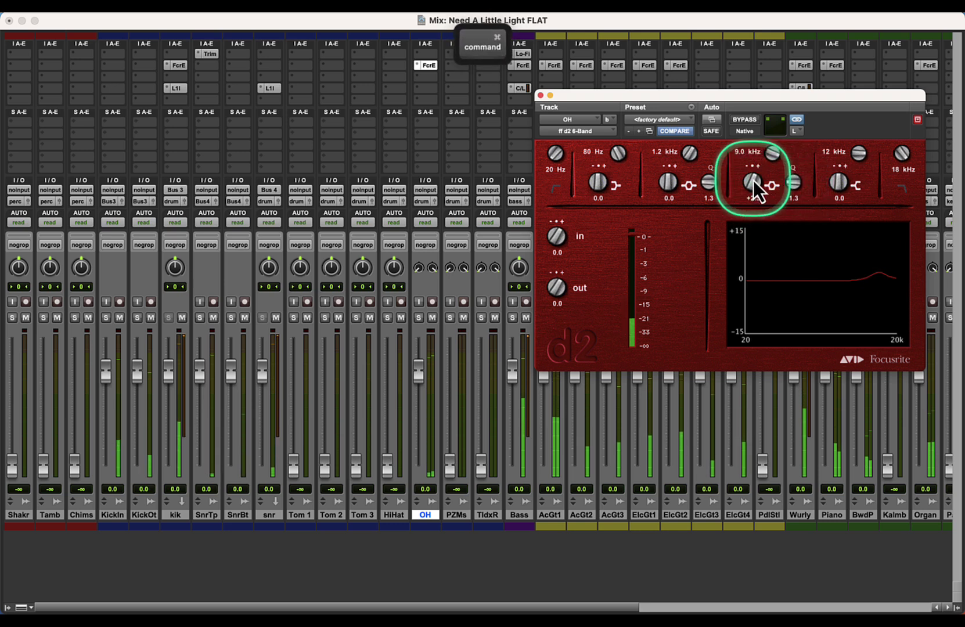
{"action": "left_click", "coordinate": [753, 185]}
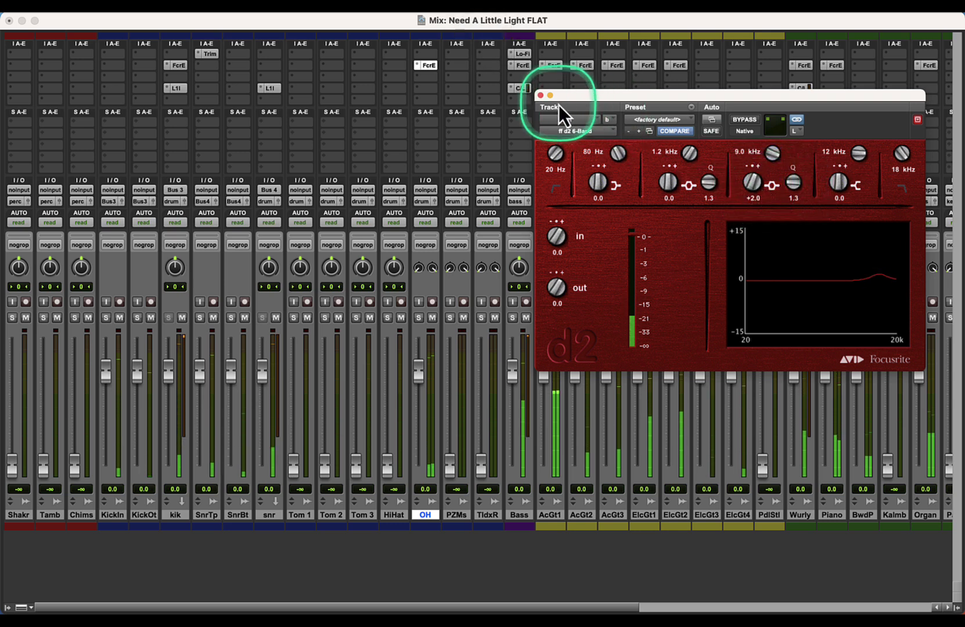
{"action": "left_click", "coordinate": [540, 95]}
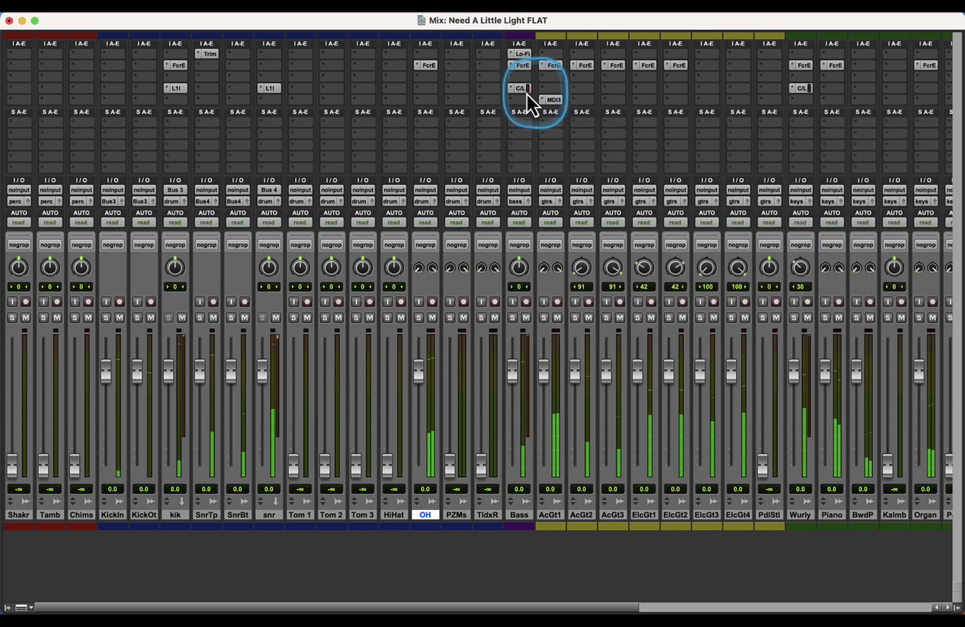
Step: Audition the PZMs and Teldex Room tracks with their faders at 0.0 dB and make both tracks inactive
{"action": "left_click", "coordinate": [452, 459], "text": "alt"}
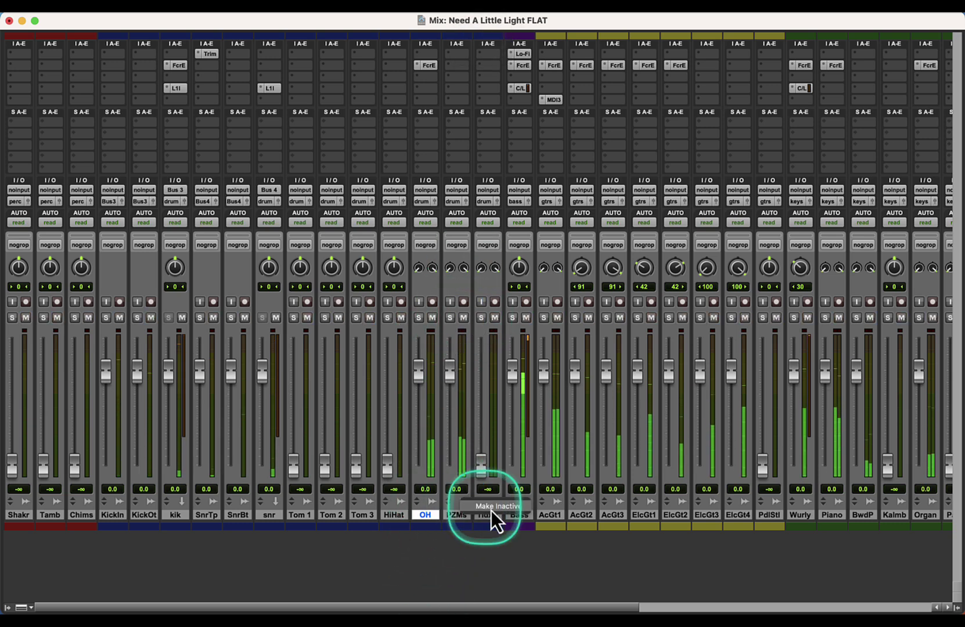
{"action": "left_click", "coordinate": [498, 509]}
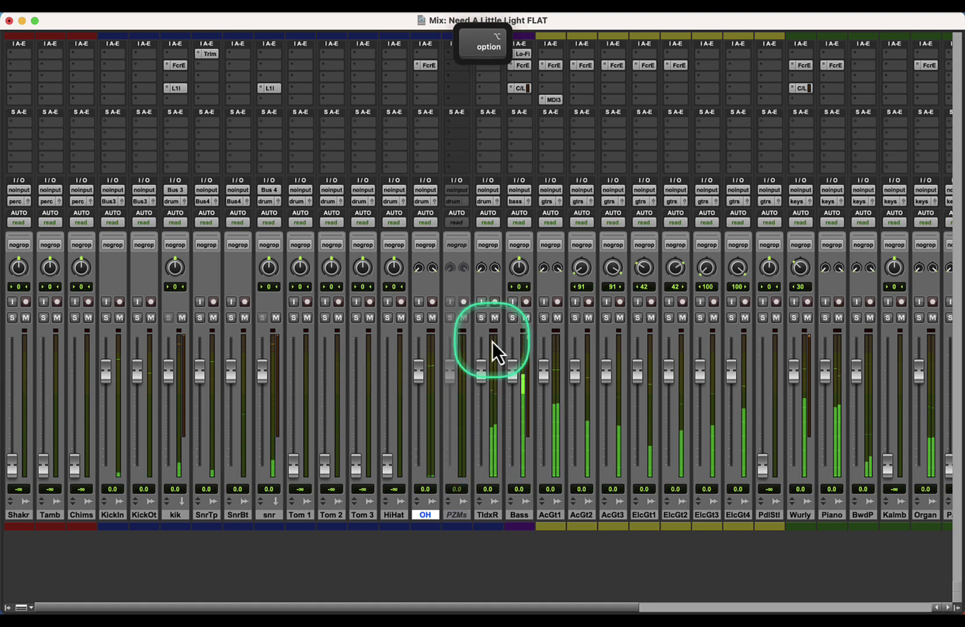
{"action": "right_click", "coordinate": [494, 502]}
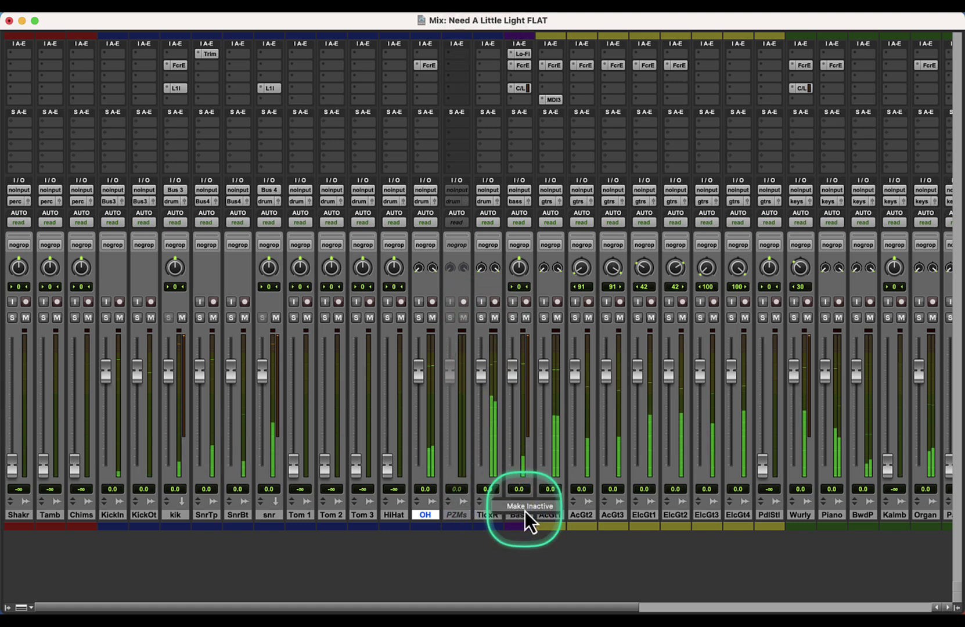
{"action": "left_click", "coordinate": [524, 511]}
Step: Select PZMs and Teldex Room, show the track list and hide both tracks from the mix
{"action": "left_click", "coordinate": [465, 516]}
{"action": "left_click", "coordinate": [493, 515], "text": "shift"}
{"action": "left_click", "coordinate": [7, 608], "text": "shift"}
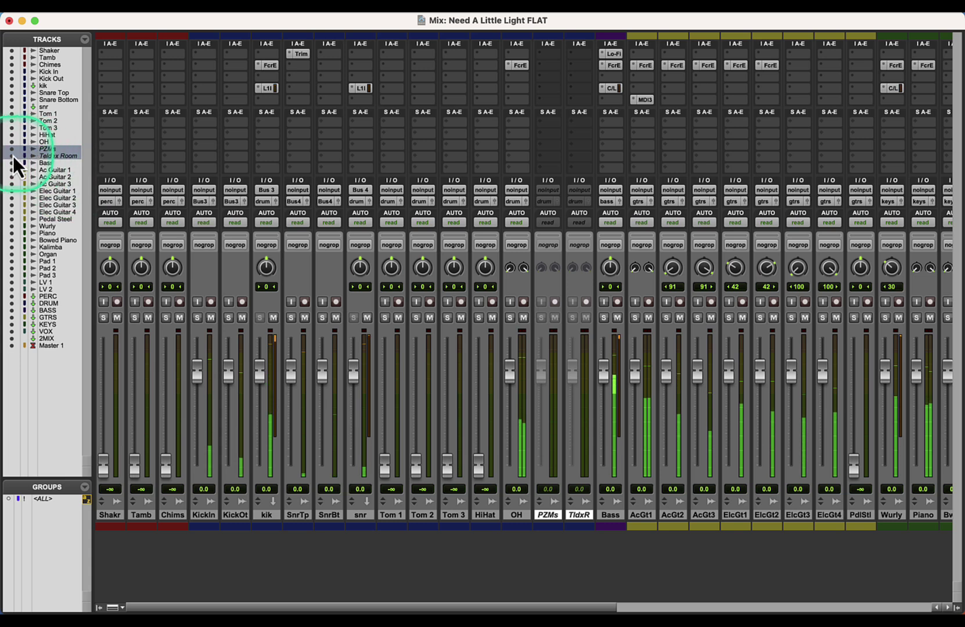
{"action": "left_click", "coordinate": [11, 150]}
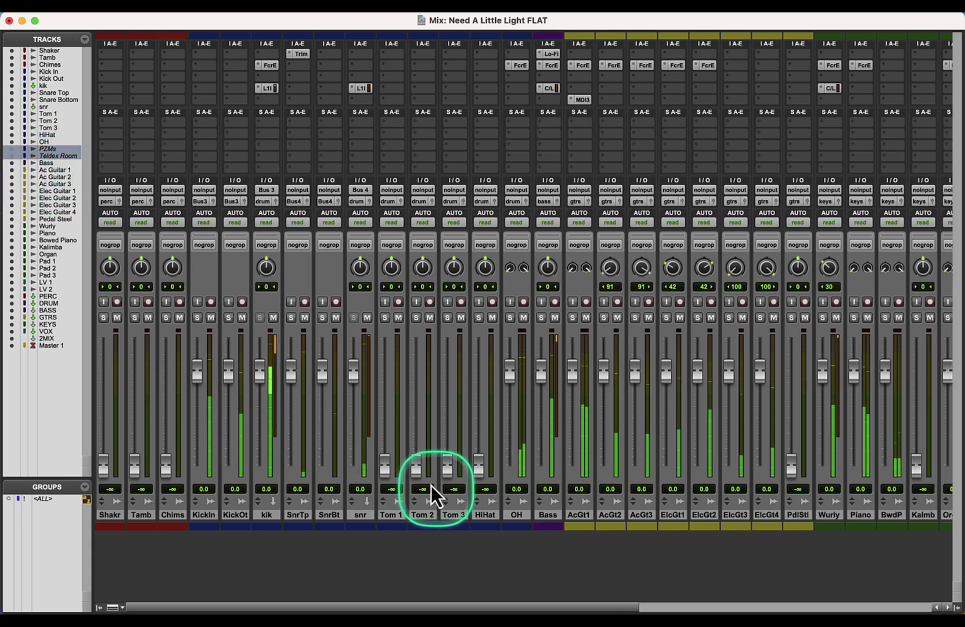
Step: Set the HiHat fader to 0.0 dB and solo the OH track
{"action": "left_click", "coordinate": [476, 464], "text": "alt"}
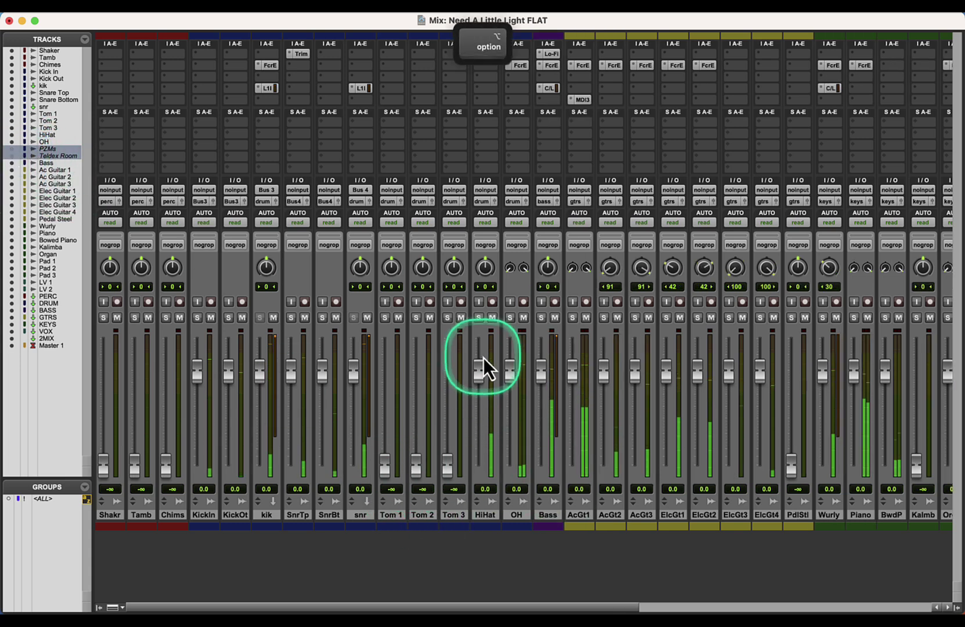
{"action": "left_click", "coordinate": [510, 320]}
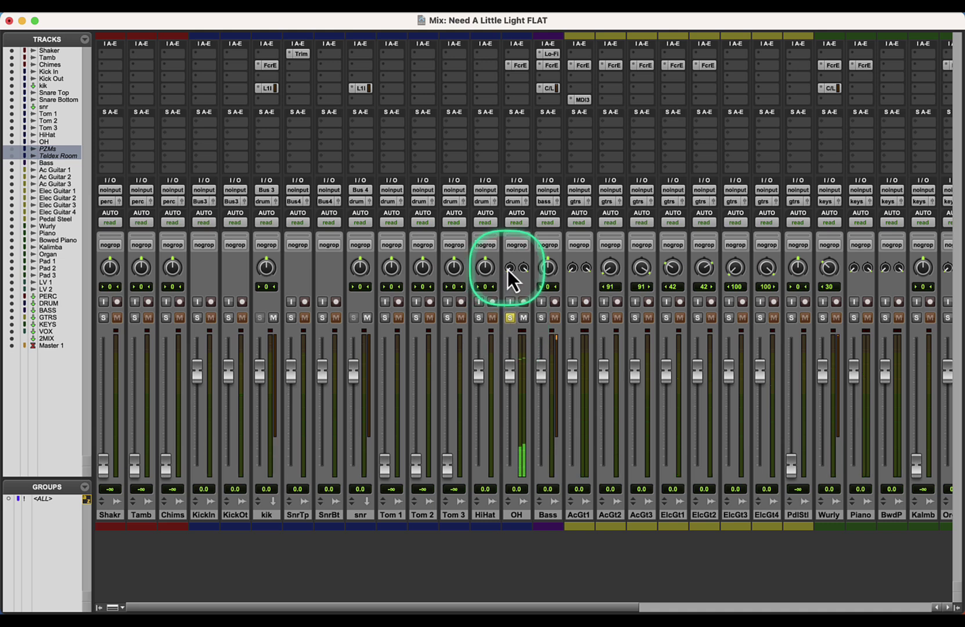
Step: In the Edit window, play the soloed OH from about 55|1|484 in chorus 2 and return to the Mix window
{"action": "key", "text": "super+equal"}
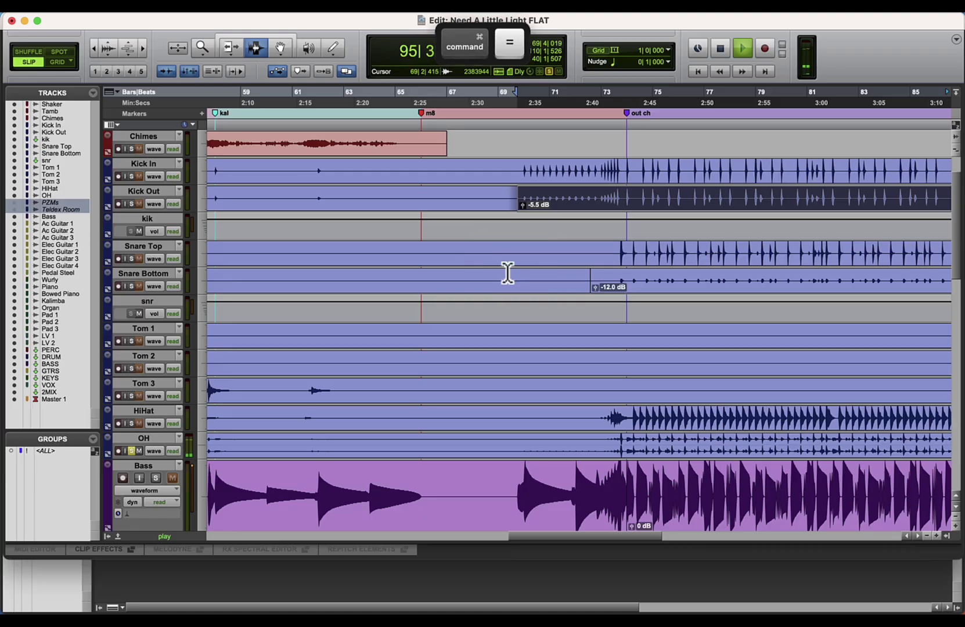
{"action": "scroll", "coordinate": [377, 413], "scroll_direction": "down", "scroll_amount": 3}
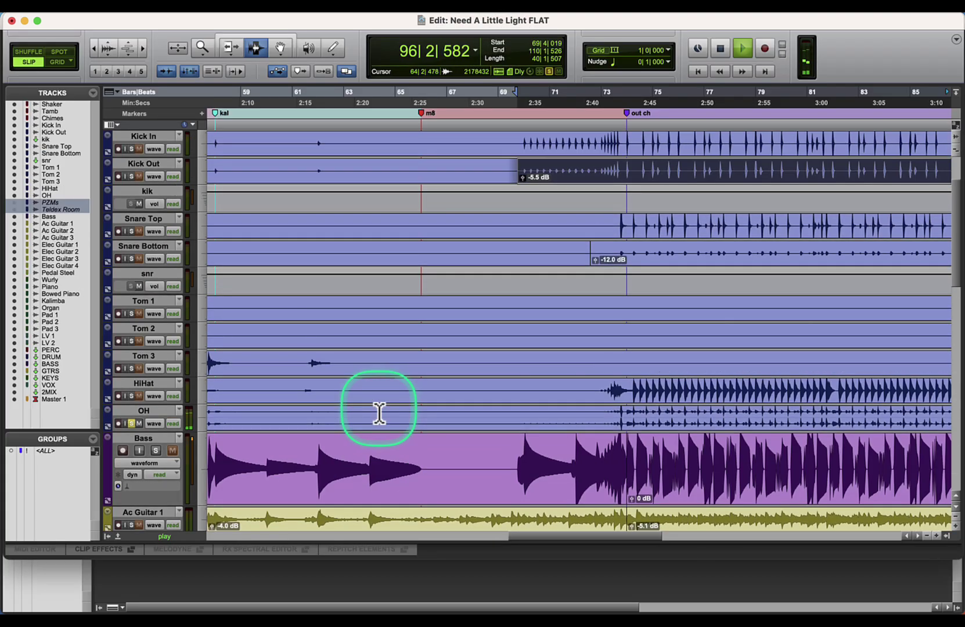
{"action": "left_click_drag", "start_coordinate": [574, 535], "coordinate": [494, 536]}
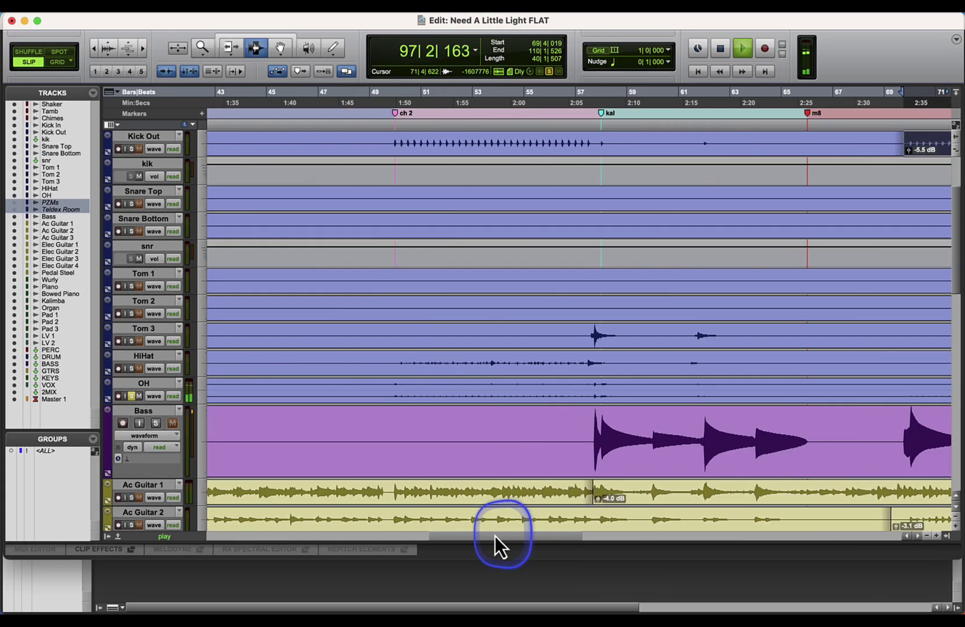
{"action": "left_click", "coordinate": [528, 327]}
{"action": "key", "text": "space"}
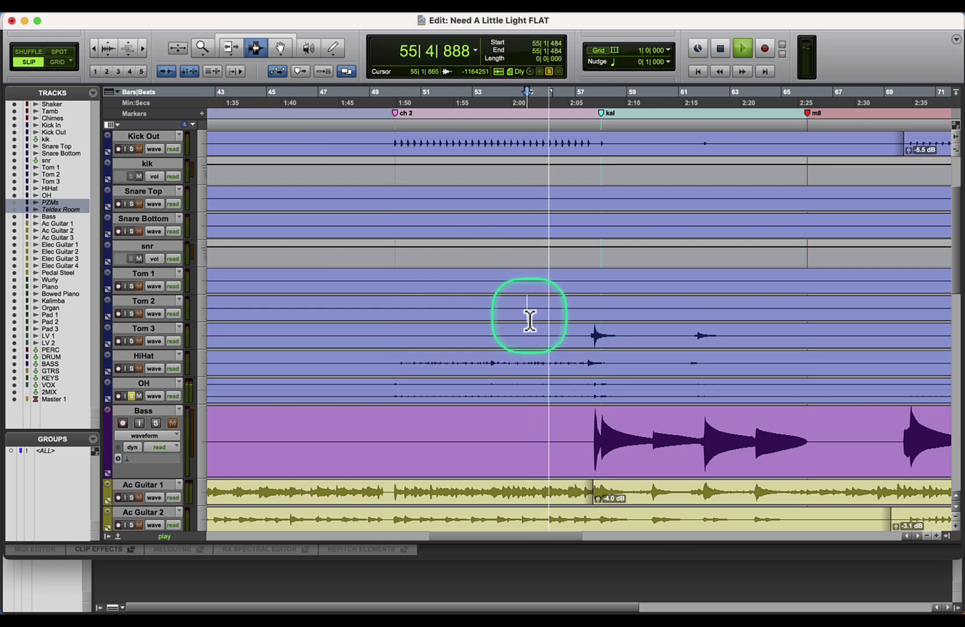
{"action": "key", "text": "super+equal"}
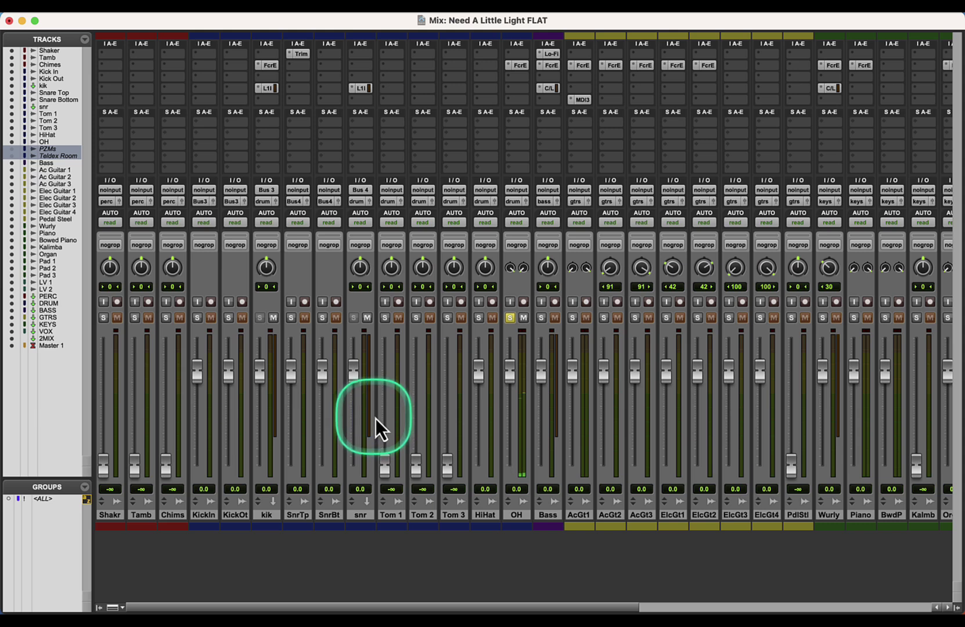
Step: Solo the HiHat alongside the OH, pan it to 70 right during playback, and clear all solos
{"action": "key", "text": "space"}
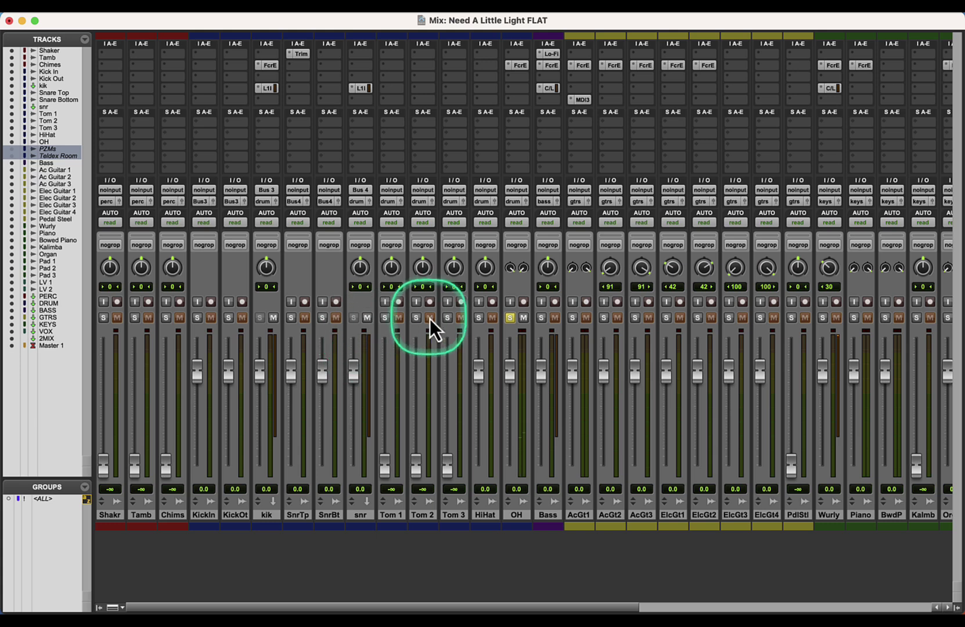
{"action": "left_click", "coordinate": [475, 316]}
{"action": "mouse_move", "coordinate": [484, 268]}
{"action": "left_mouse_down"}
{"action": "mouse_move", "coordinate": [491, 227]}
{"action": "mouse_move", "coordinate": [484, 281]}
{"action": "left_mouse_up"}
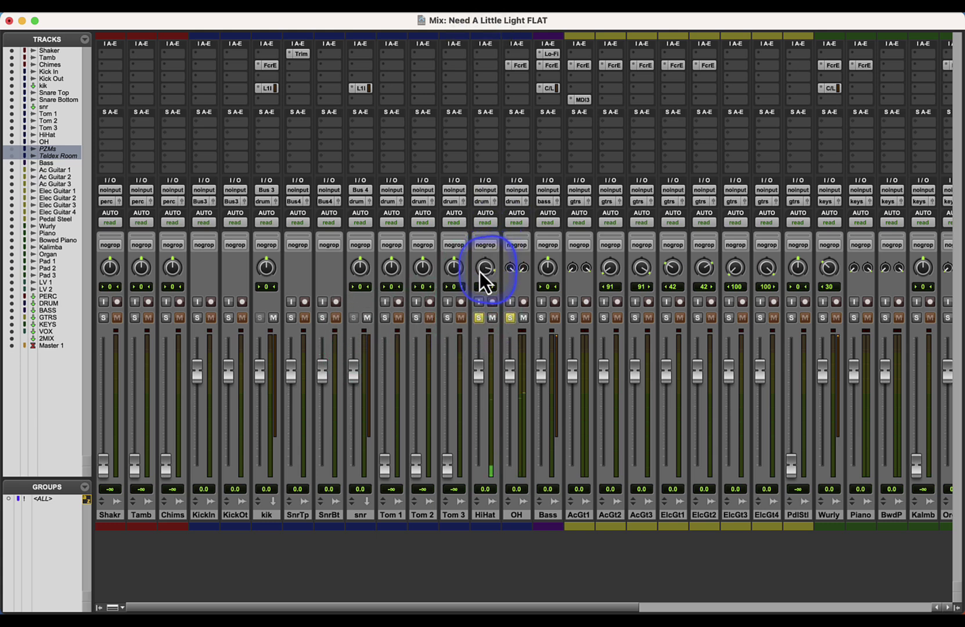
{"action": "left_click", "coordinate": [478, 317], "text": "alt"}
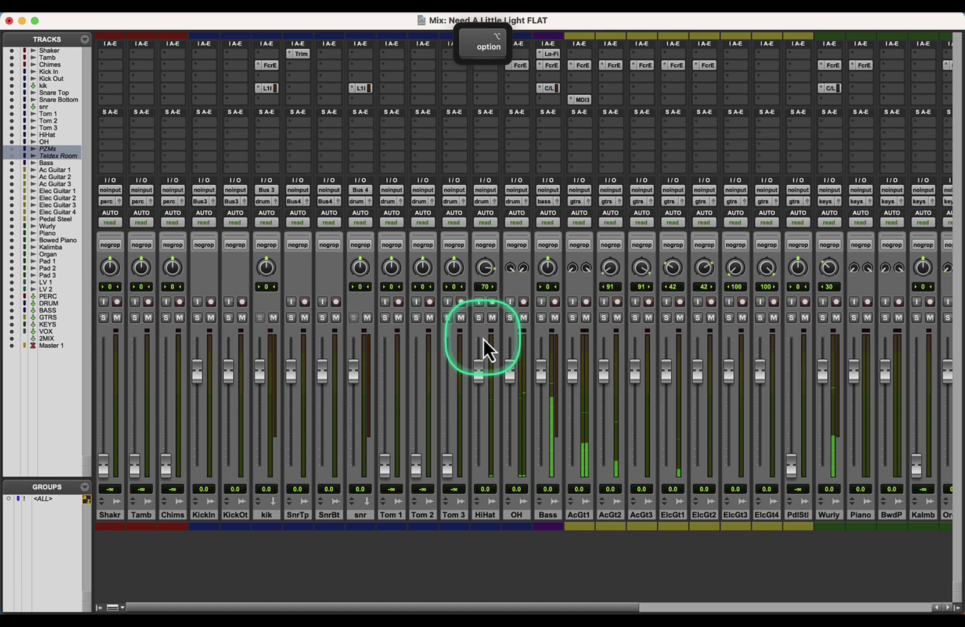
Step: Start playback of the full mix in the Edit window from 72|1|900, just before the out chorus
{"action": "key", "text": "space"}
{"action": "key", "text": "super+equal"}
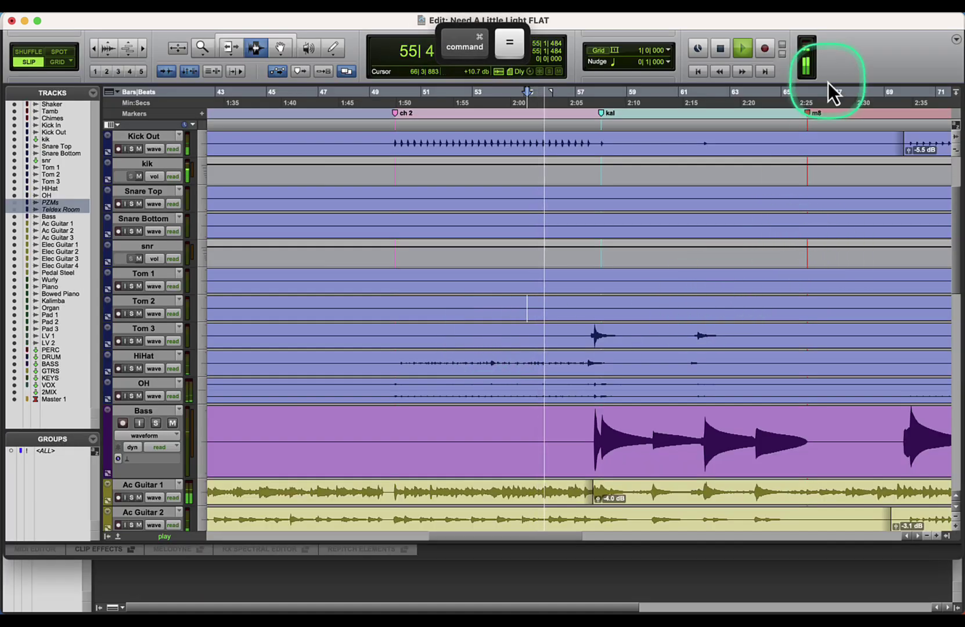
{"action": "key", "text": "super+equal"}
{"action": "left_click_drag", "start_coordinate": [659, 607], "coordinate": [781, 607]}
{"action": "key", "text": "super+equal"}
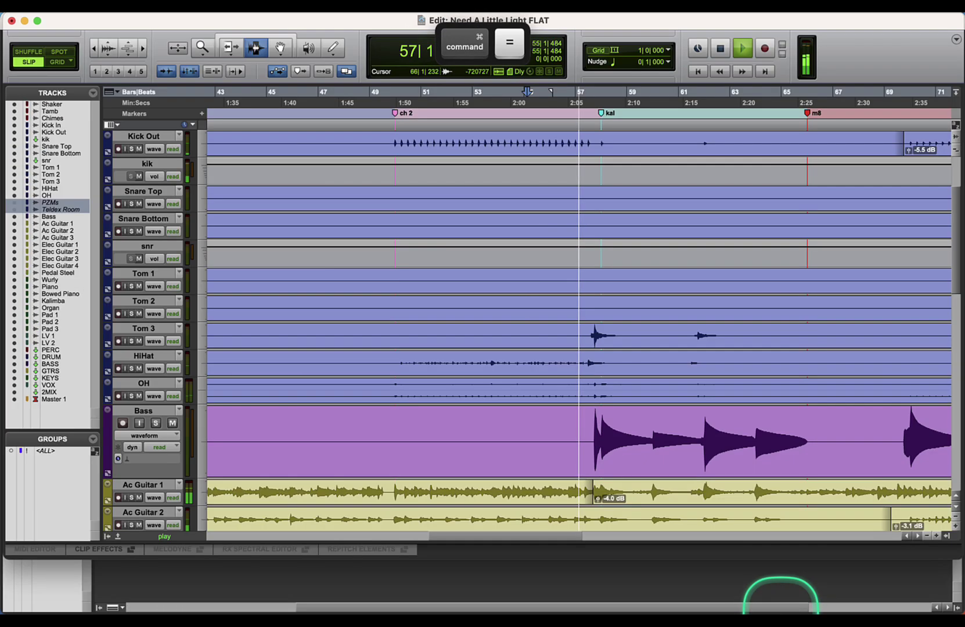
{"action": "left_click", "coordinate": [804, 538]}
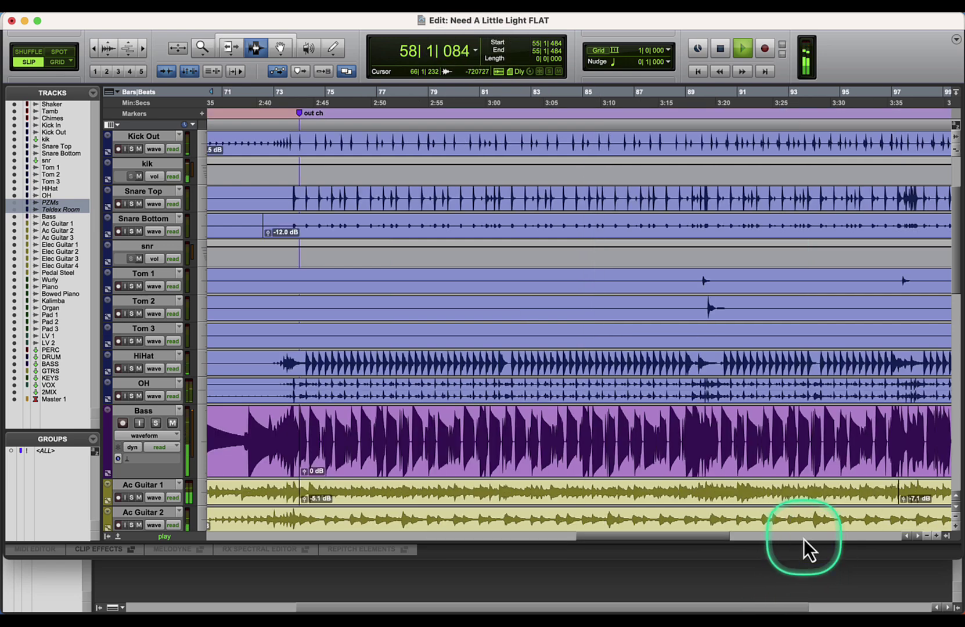
{"action": "key", "text": "space"}
{"action": "left_click", "coordinate": [255, 156]}
{"action": "key", "text": "space"}
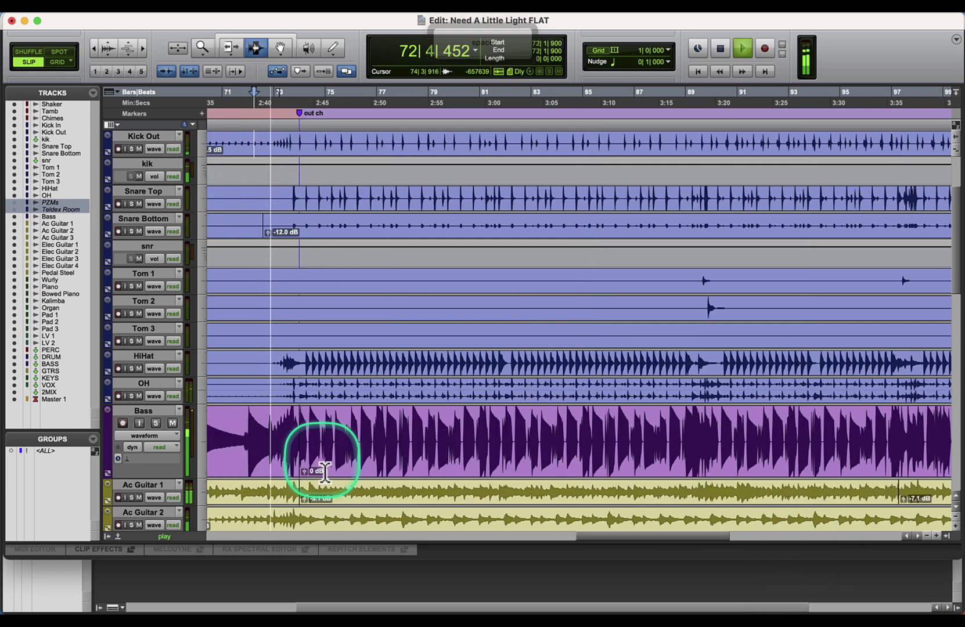
Step: Zoom out to the whole song and lower the HiHat clip gain to -13.5 dB
{"action": "left_click", "coordinate": [203, 47]}
{"action": "double_click", "coordinate": [204, 45]}
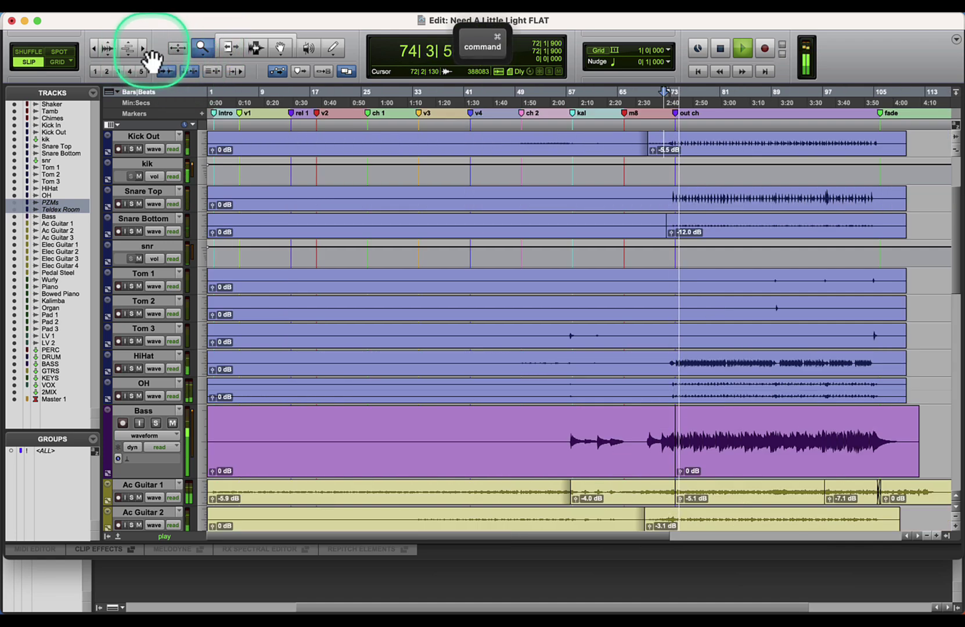
{"action": "left_click", "coordinate": [140, 369]}
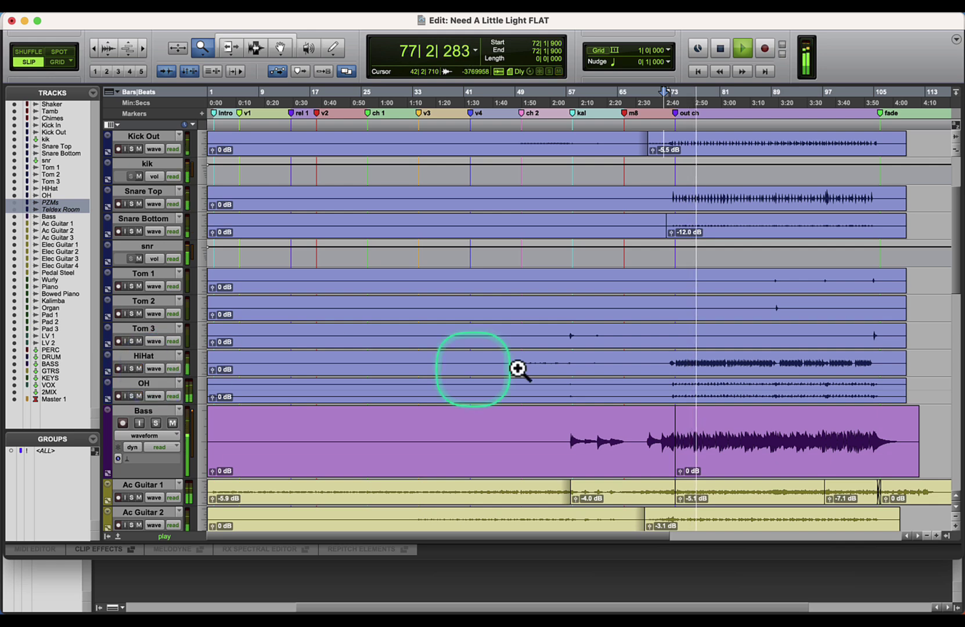
{"action": "key", "text": "super"}
{"action": "left_click_drag", "start_coordinate": [215, 374], "coordinate": [221, 506]}
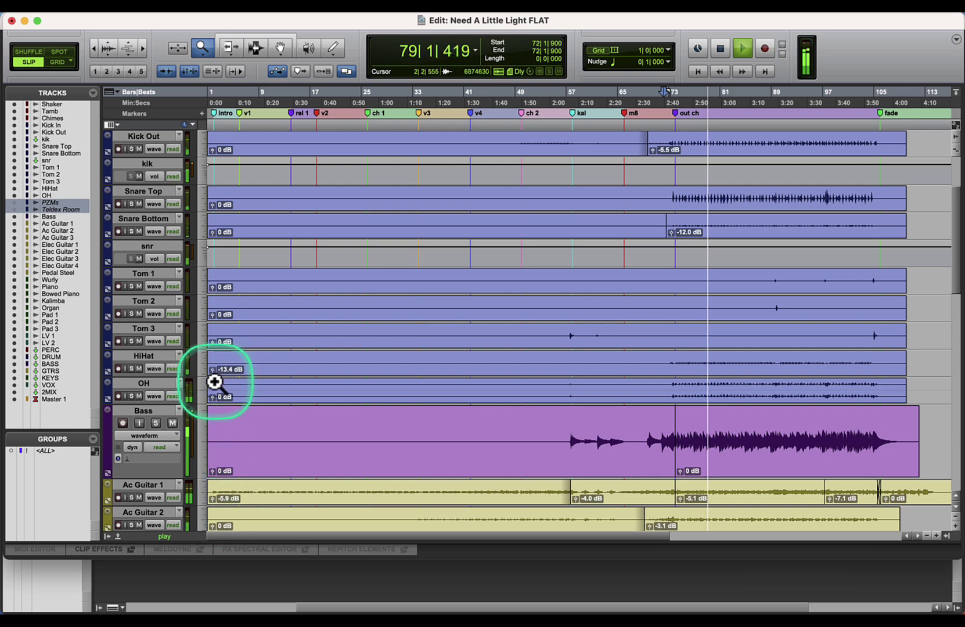
{"action": "left_click_drag", "start_coordinate": [215, 384], "coordinate": [213, 377]}
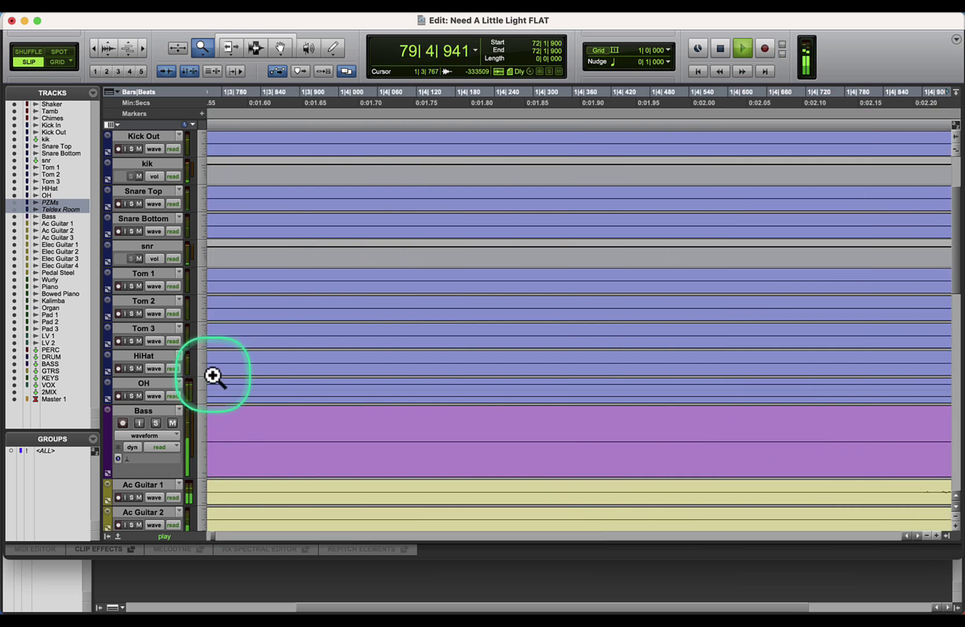
{"action": "double_click", "coordinate": [203, 48]}
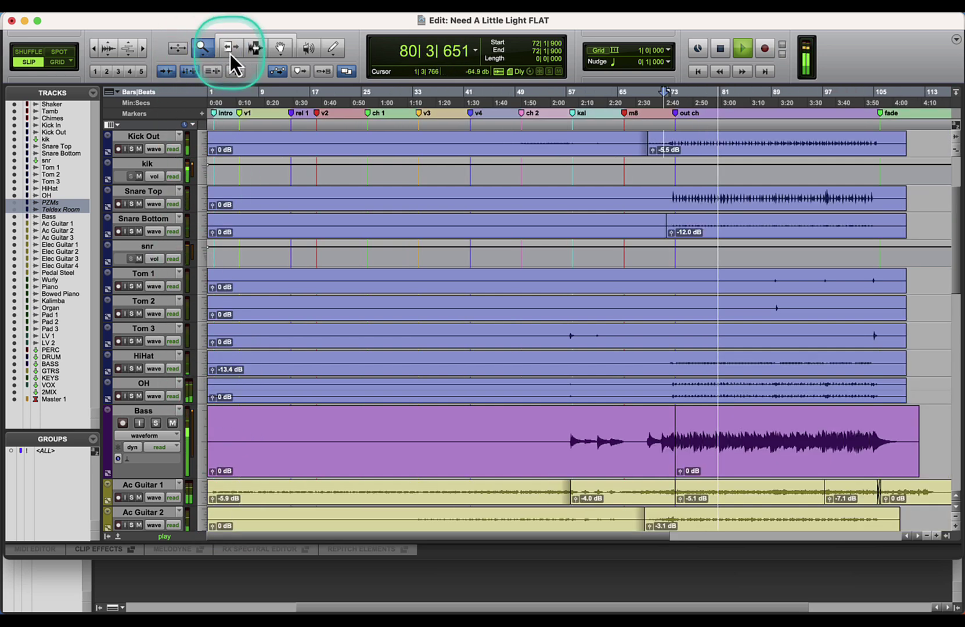
{"action": "left_click", "coordinate": [268, 55]}
{"action": "mouse_move", "coordinate": [214, 372]}
{"action": "left_mouse_down"}
{"action": "mouse_move", "coordinate": [215, 364]}
{"action": "mouse_move", "coordinate": [215, 372]}
{"action": "left_mouse_up"}
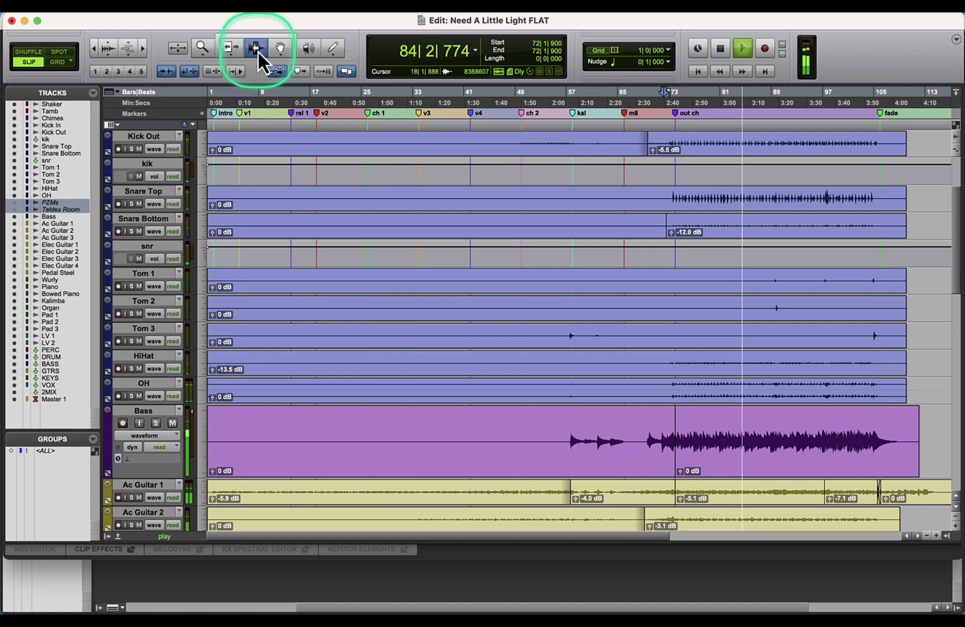
Step: Place the edit cursor on the OH track at 73|1|119, just before the out chorus
{"action": "scroll", "coordinate": [685, 312], "scroll_direction": "up", "scroll_amount": 4}
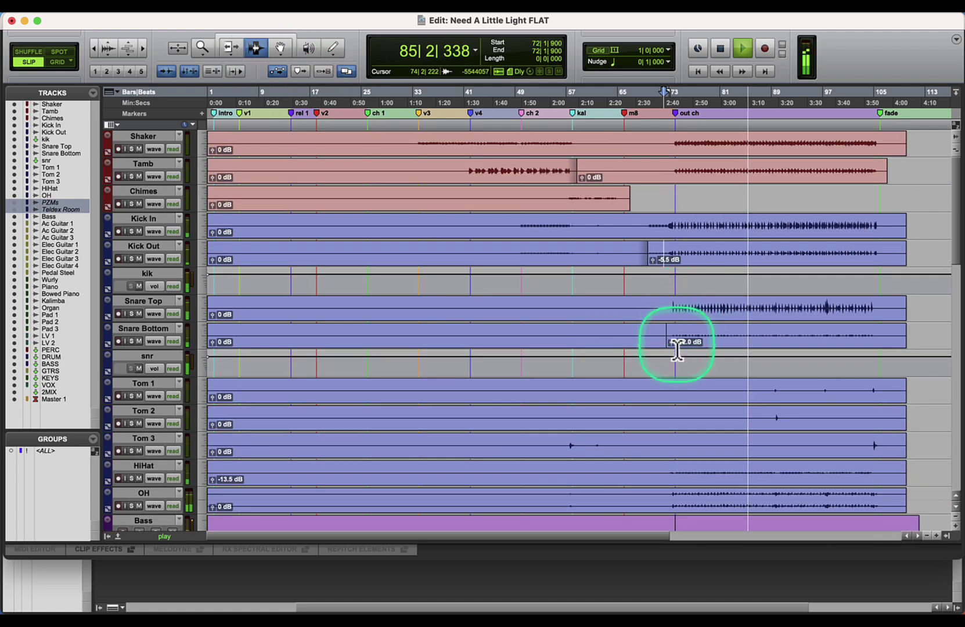
{"action": "scroll", "coordinate": [677, 350], "scroll_direction": "down", "scroll_amount": 5}
{"action": "key", "text": "Tab"}
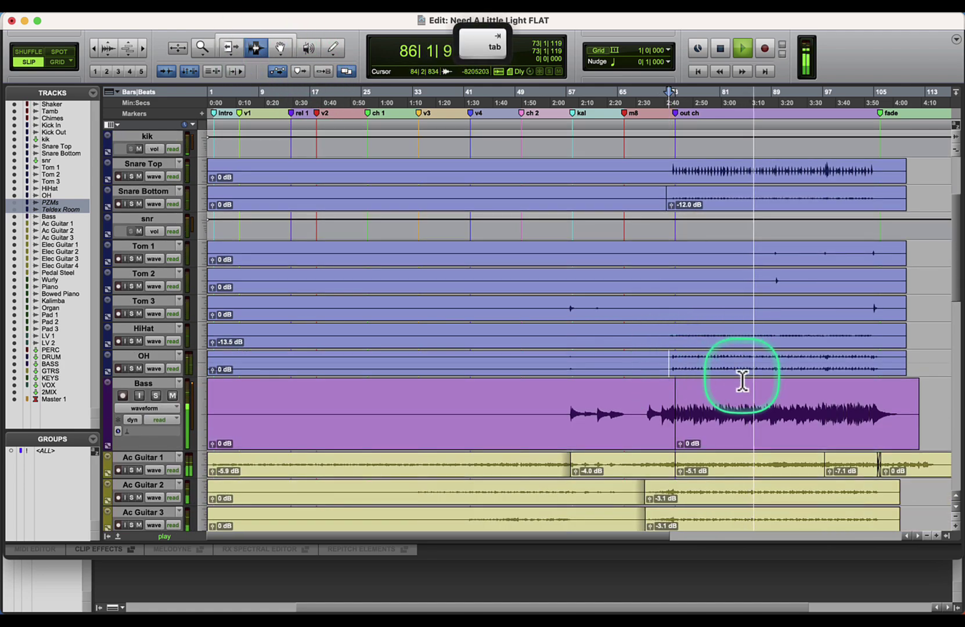
Step: Duplicate the DRUM submix track once in the Mix window, keeping all default data options and inserting it after the original
{"action": "key", "text": "super+equal"}
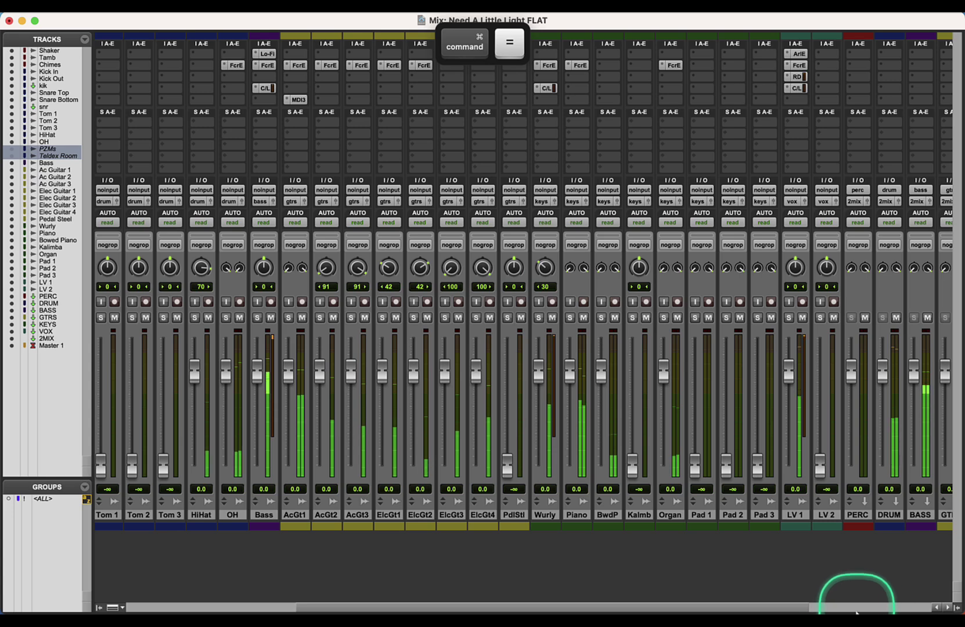
{"action": "left_click", "coordinate": [856, 607]}
{"action": "left_click", "coordinate": [685, 515]}
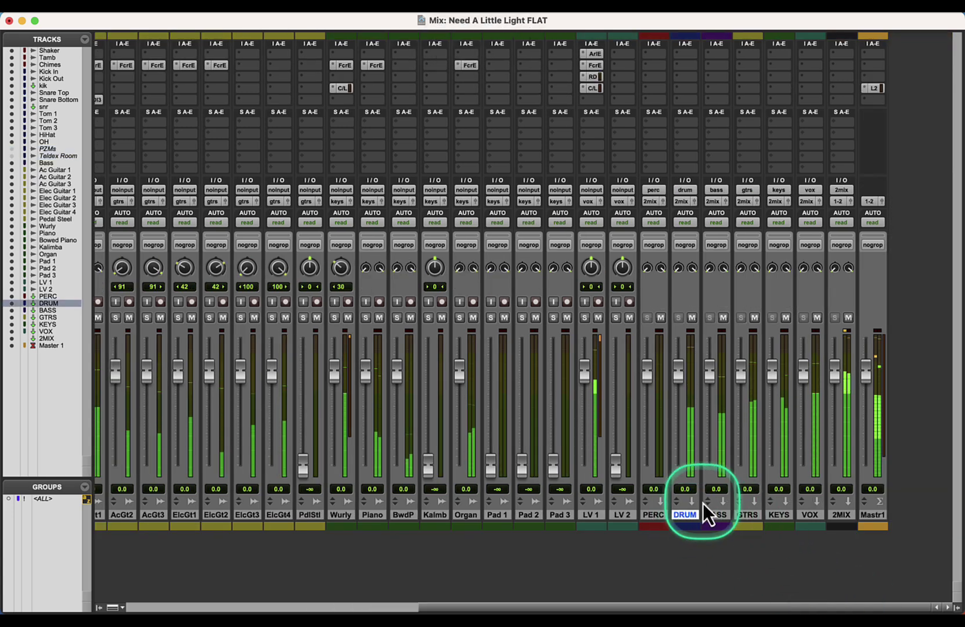
{"action": "key", "text": "shift+alt+d"}
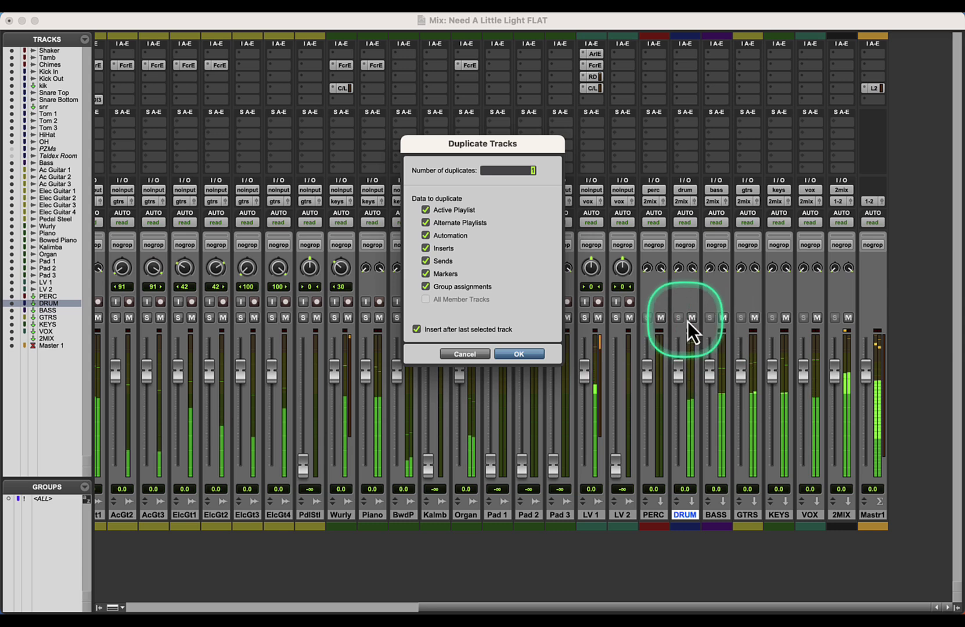
{"action": "left_click", "coordinate": [514, 354]}
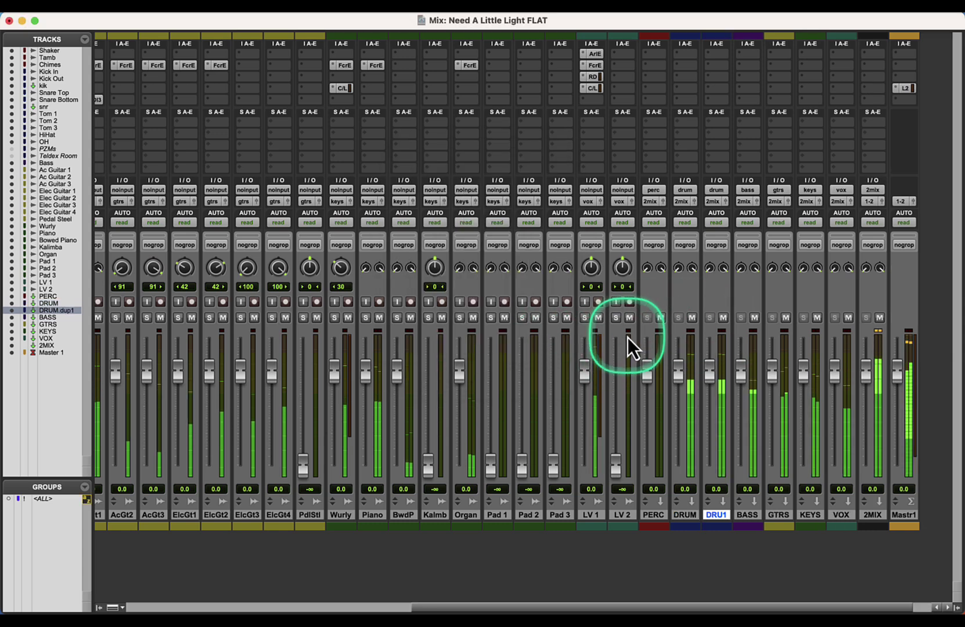
Step: Mute the original DRUM track and rename its duplicate PC
{"action": "left_click", "coordinate": [691, 317]}
{"action": "double_click", "coordinate": [722, 514]}
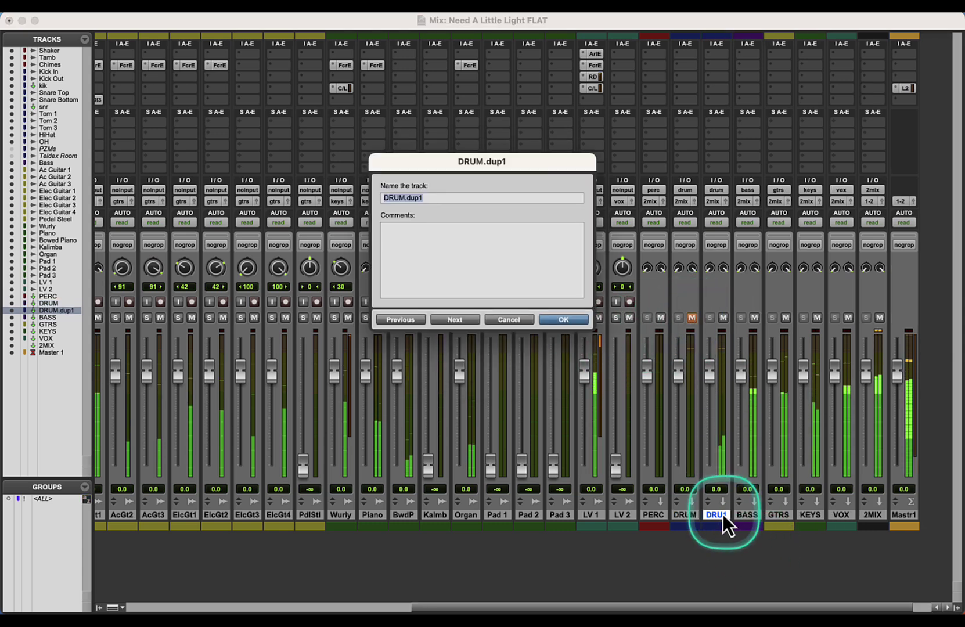
{"action": "type", "text": "PC"}
{"action": "key", "text": "Return"}
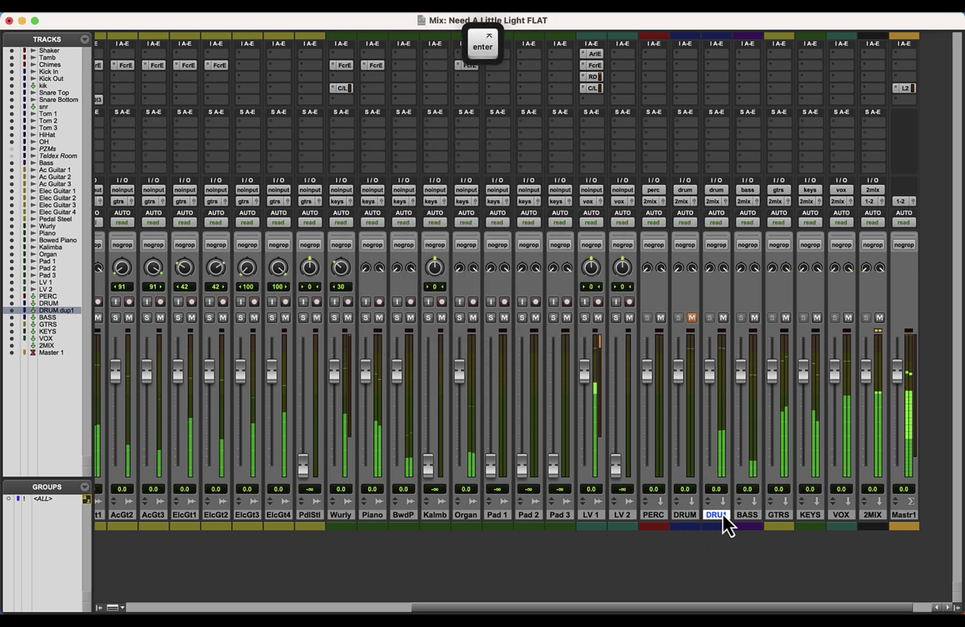
Step: Insert the stereo BF-76 compressor in the fourth insert slot of the PC track
{"action": "key", "text": "alt"}
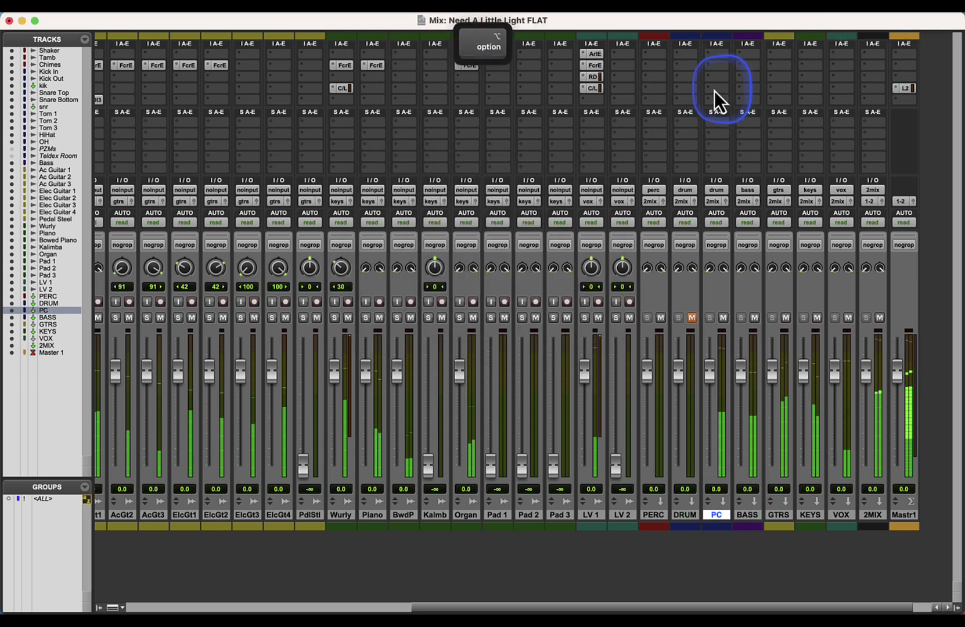
{"action": "left_click", "coordinate": [714, 91]}
{"action": "left_click", "coordinate": [720, 86]}
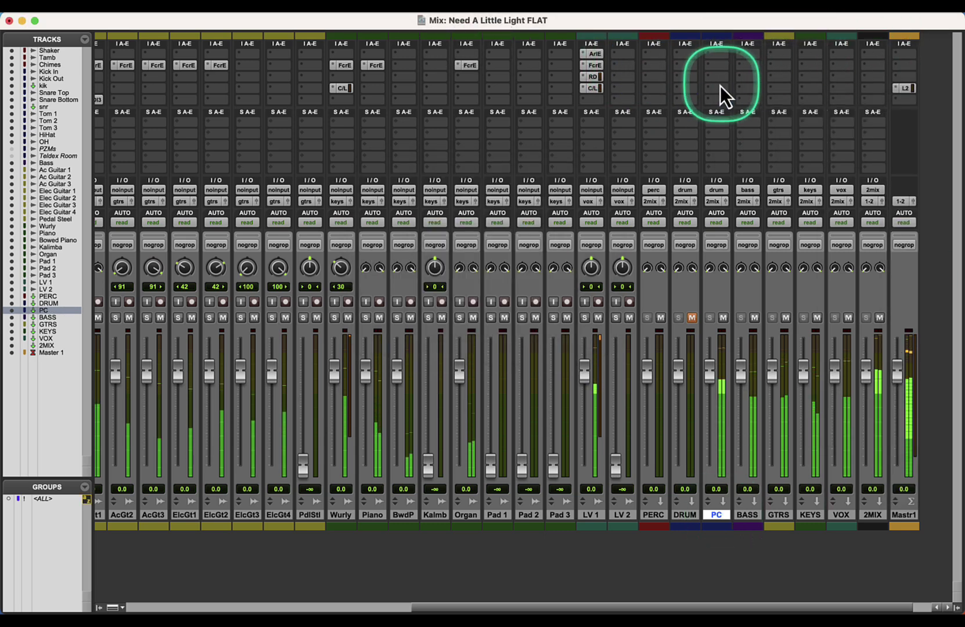
{"action": "left_click", "coordinate": [709, 91]}
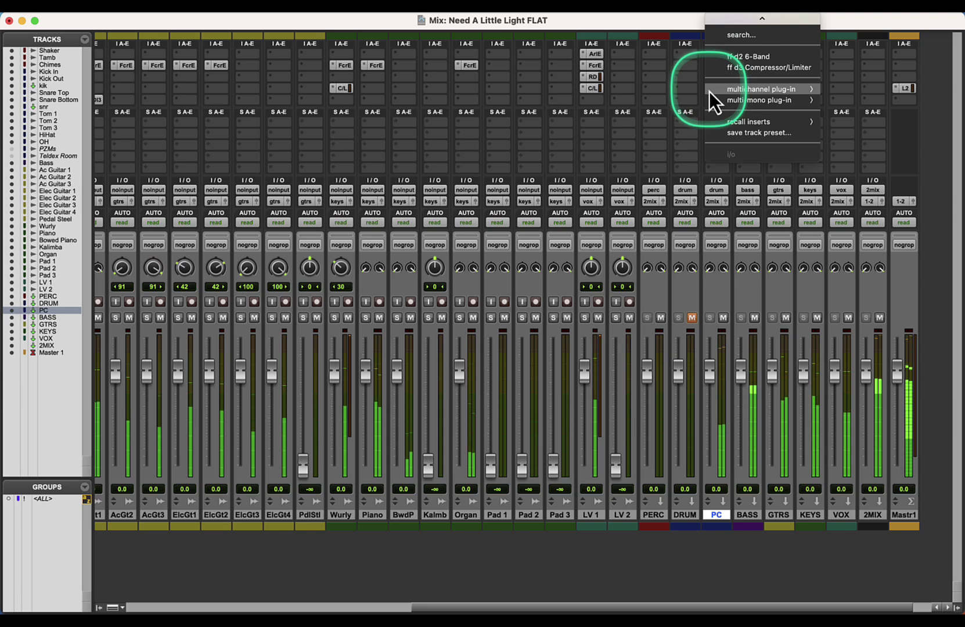
{"action": "mouse_move", "coordinate": [740, 89]}
{"action": "mouse_move", "coordinate": [852, 104]}
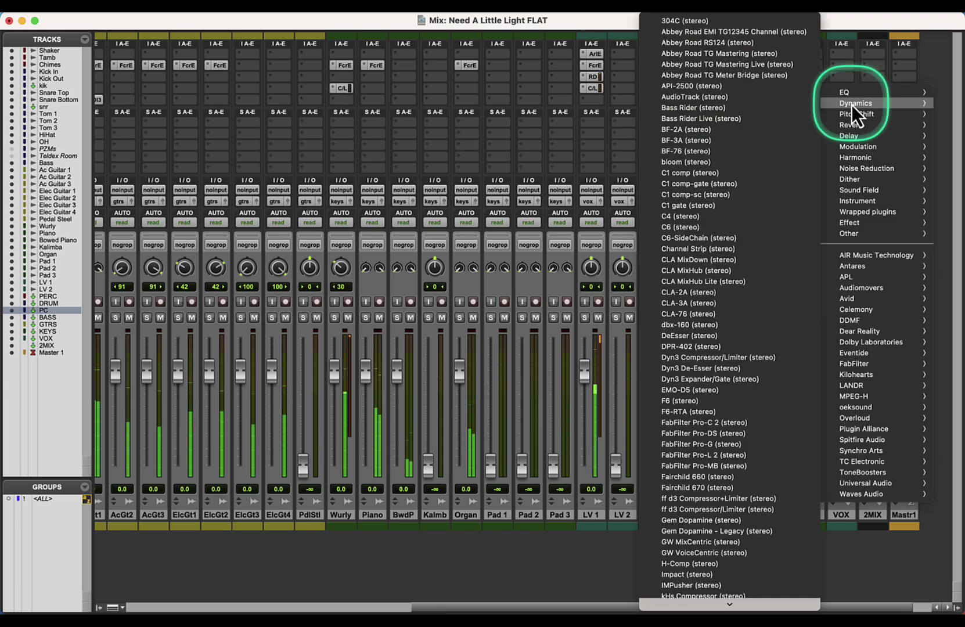
{"action": "left_click", "coordinate": [723, 153]}
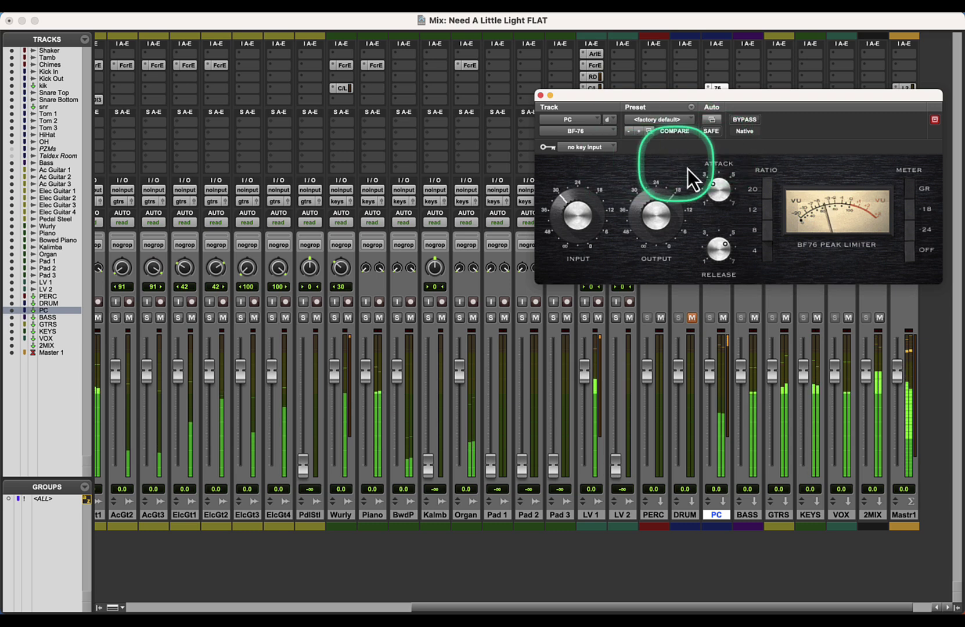
Step: Set the BF-76 attack and release to about 7, raise its input slightly, and turn its output nearly all the way down
{"action": "left_click", "coordinate": [579, 212]}
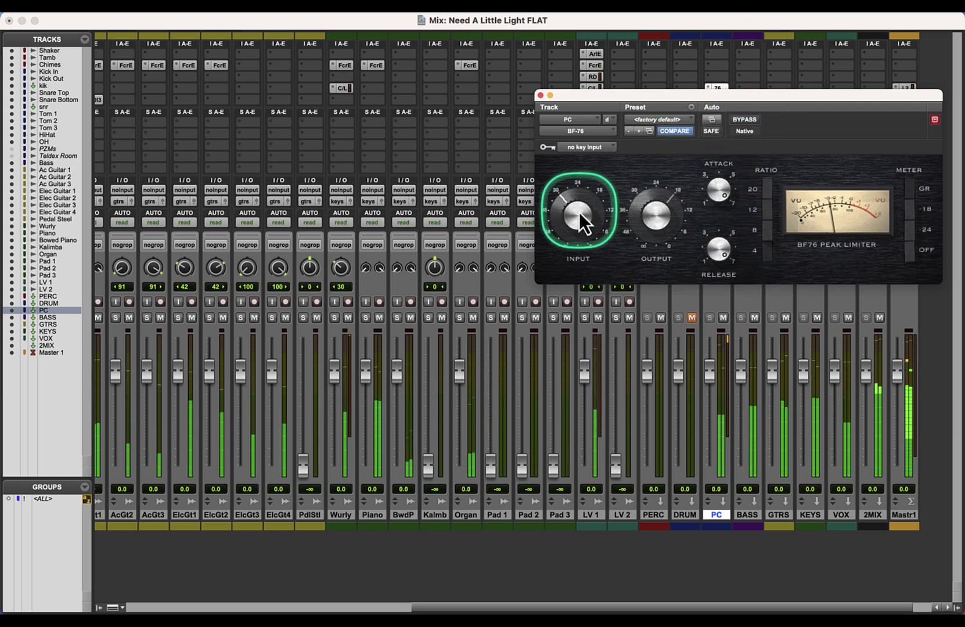
{"action": "left_click_drag", "start_coordinate": [645, 110], "coordinate": [408, 120]}
{"action": "left_click", "coordinate": [419, 230]}
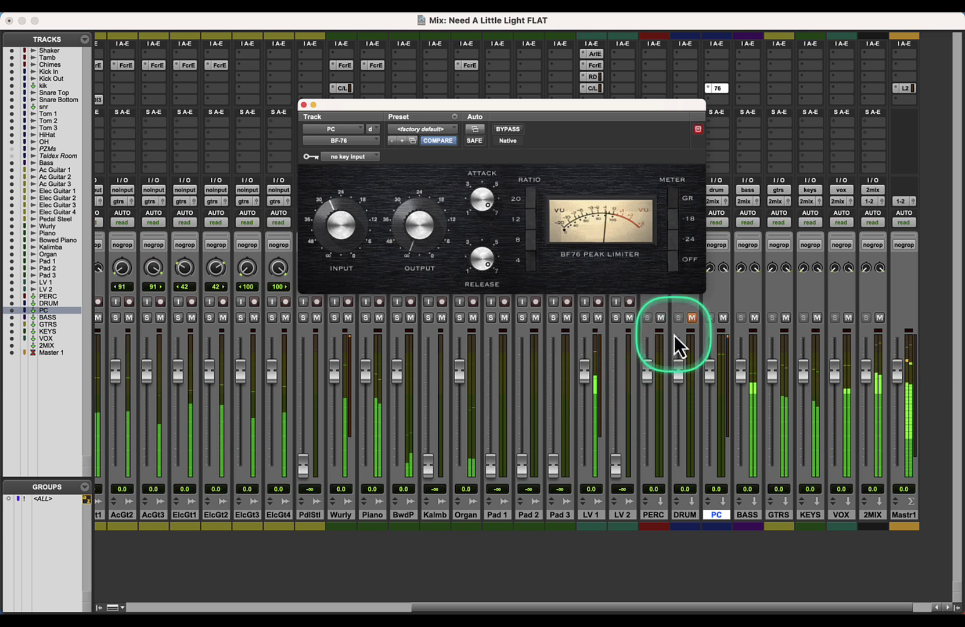
Step: Unmute the DRUM track and mute the VOX track for checking the parallel compression during playback
{"action": "left_click", "coordinate": [692, 318]}
{"action": "left_click", "coordinate": [848, 318]}
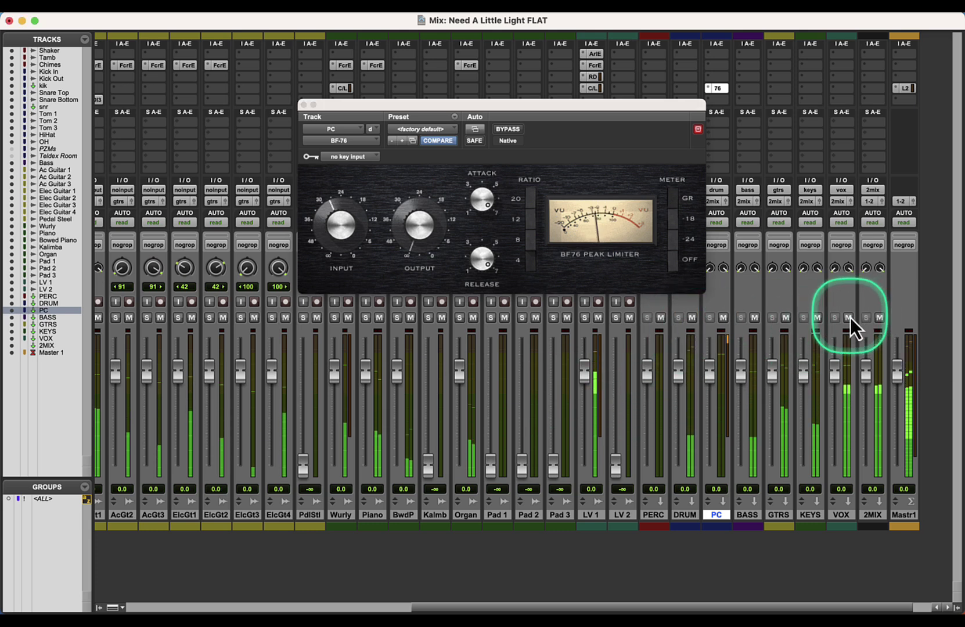
{"action": "key", "text": "space"}
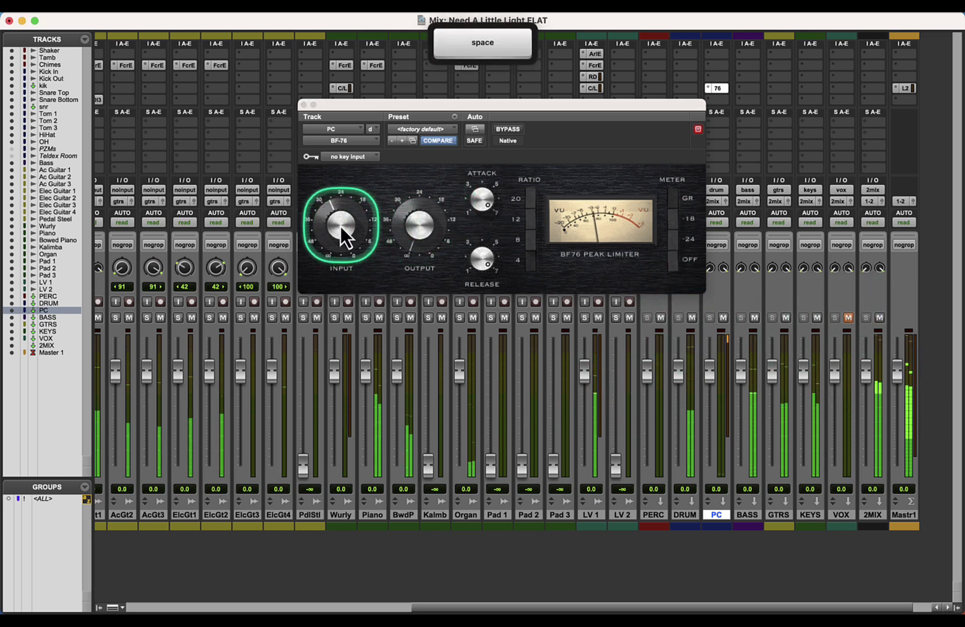
Step: Audition the BF-76 with output near 24, raise its input to about 24, and turn the output back down
{"action": "left_click", "coordinate": [488, 259]}
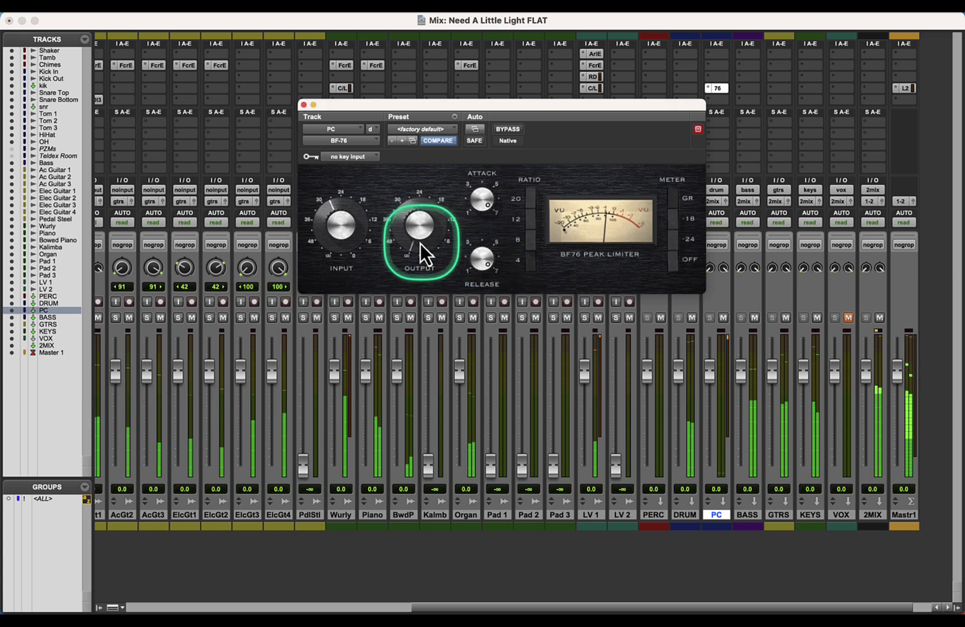
{"action": "left_click_drag", "start_coordinate": [406, 232], "coordinate": [413, 175]}
{"action": "left_click", "coordinate": [415, 223]}
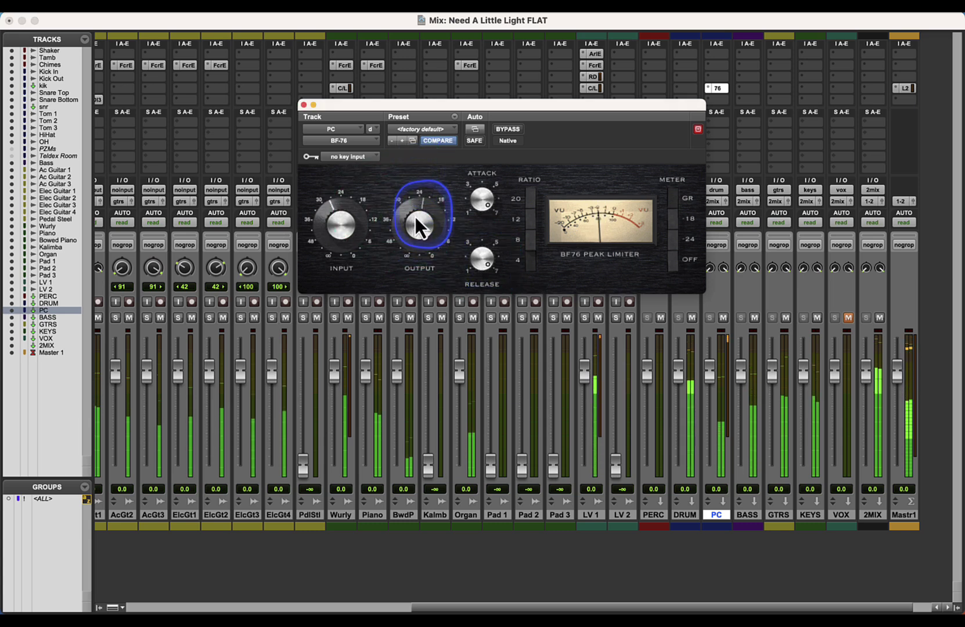
{"action": "left_click", "coordinate": [351, 234]}
{"action": "mouse_move", "coordinate": [350, 227]}
{"action": "left_mouse_down"}
{"action": "mouse_move", "coordinate": [346, 235]}
{"action": "mouse_move", "coordinate": [349, 227]}
{"action": "left_mouse_up"}
{"action": "left_click_drag", "start_coordinate": [415, 222], "coordinate": [404, 288]}
{"action": "left_click", "coordinate": [528, 242]}
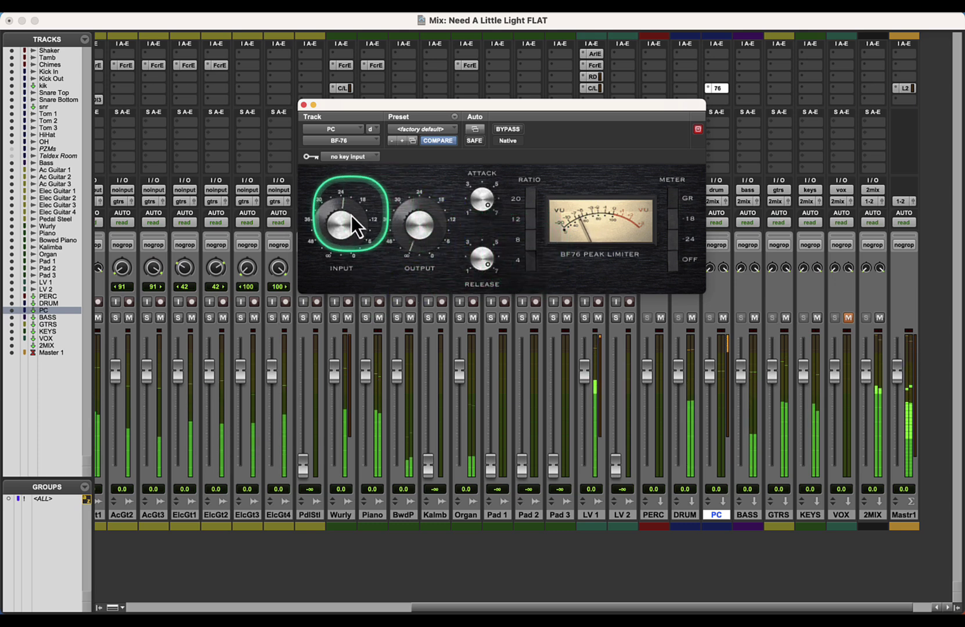
Step: Raise the BF-76 output to blend in the compressed drums, close the plug-in, and mute PC for comparison
{"action": "left_click_drag", "start_coordinate": [351, 216], "coordinate": [351, 217]}
{"action": "left_click_drag", "start_coordinate": [423, 226], "coordinate": [435, 194]}
{"action": "left_click", "coordinate": [303, 105]}
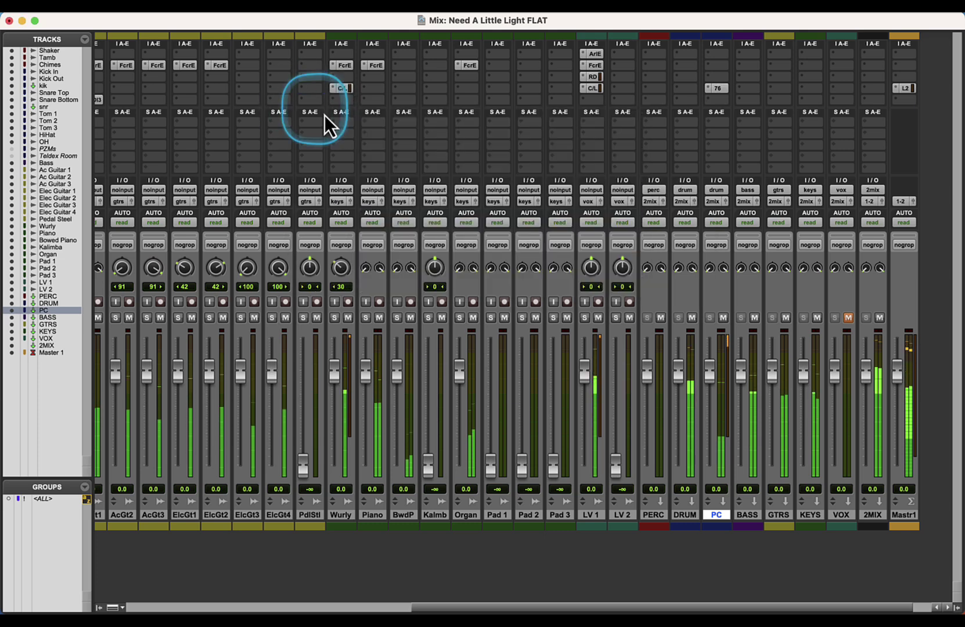
{"action": "left_click", "coordinate": [723, 318]}
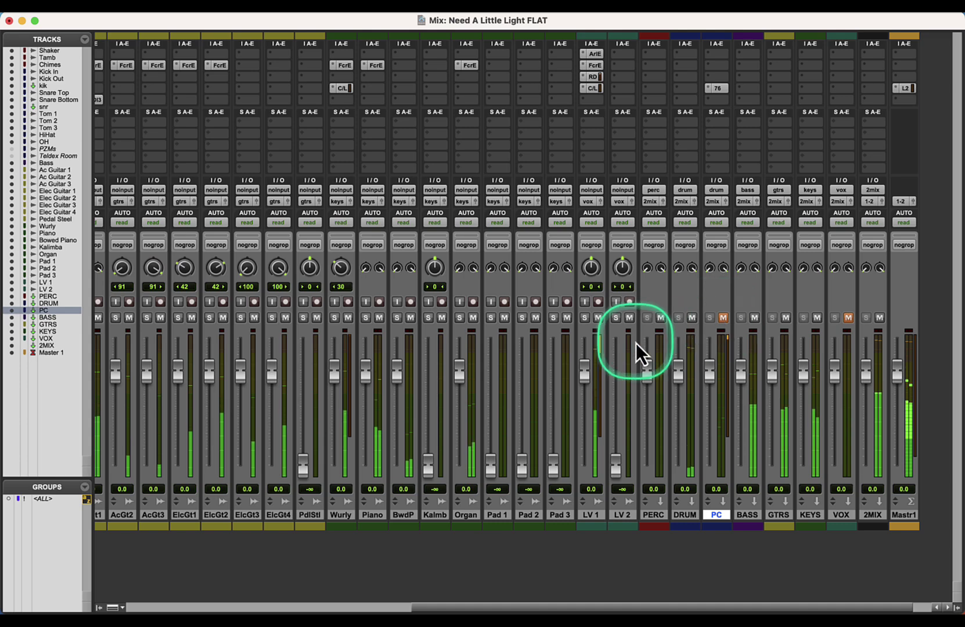
Step: Create one stereo Aux Input track directly after the OH track
{"action": "left_click", "coordinate": [357, 608]}
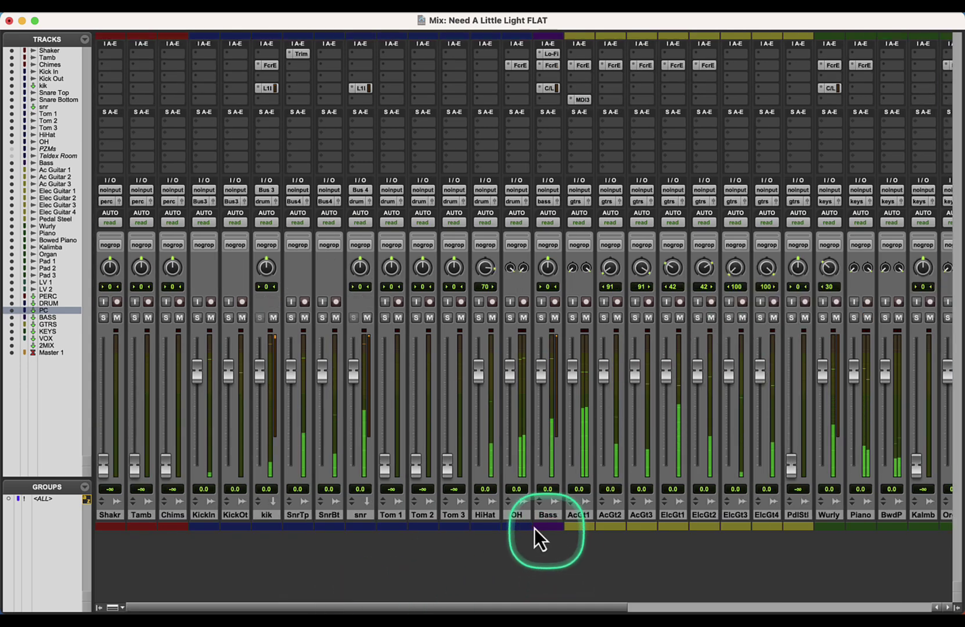
{"action": "left_click", "coordinate": [523, 517]}
{"action": "key", "text": "shift+super+n"}
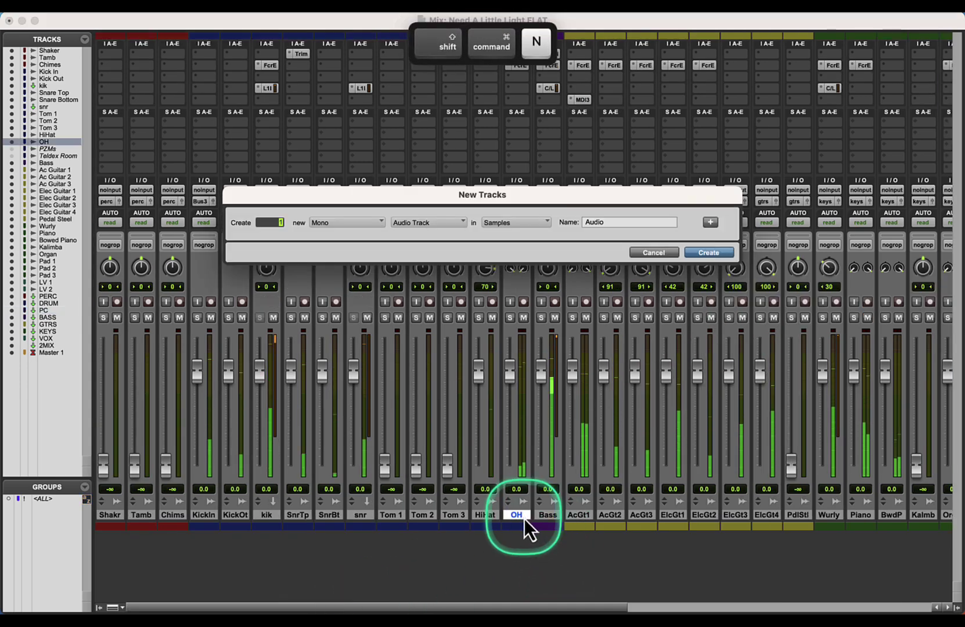
{"action": "key", "text": "super+Down"}
{"action": "key", "text": "Return"}
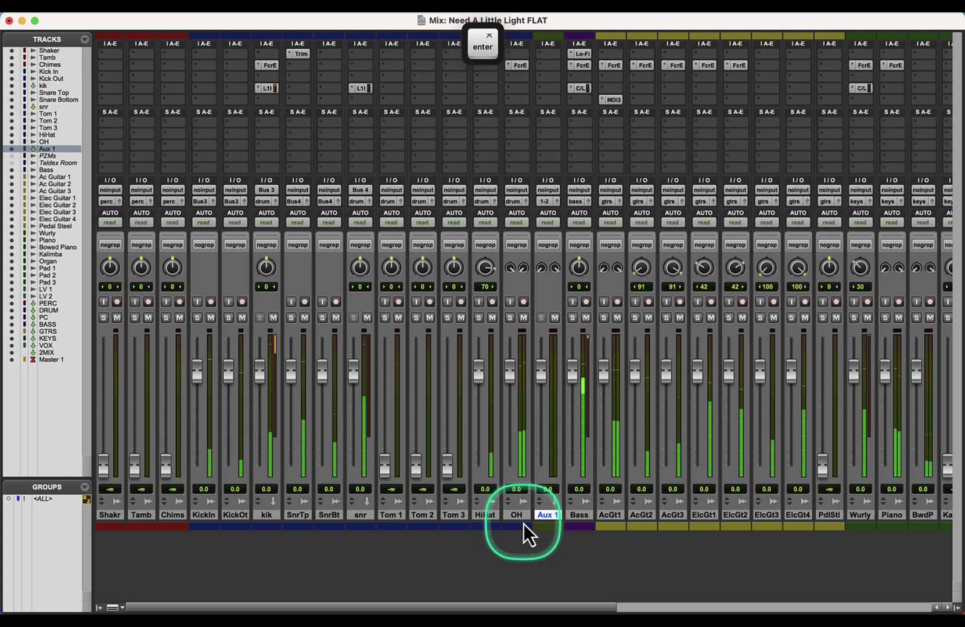
Step: Color the new aux track dark blue to match the OH track
{"action": "left_click", "coordinate": [517, 515], "text": "shift"}
{"action": "double_click", "coordinate": [518, 526]}
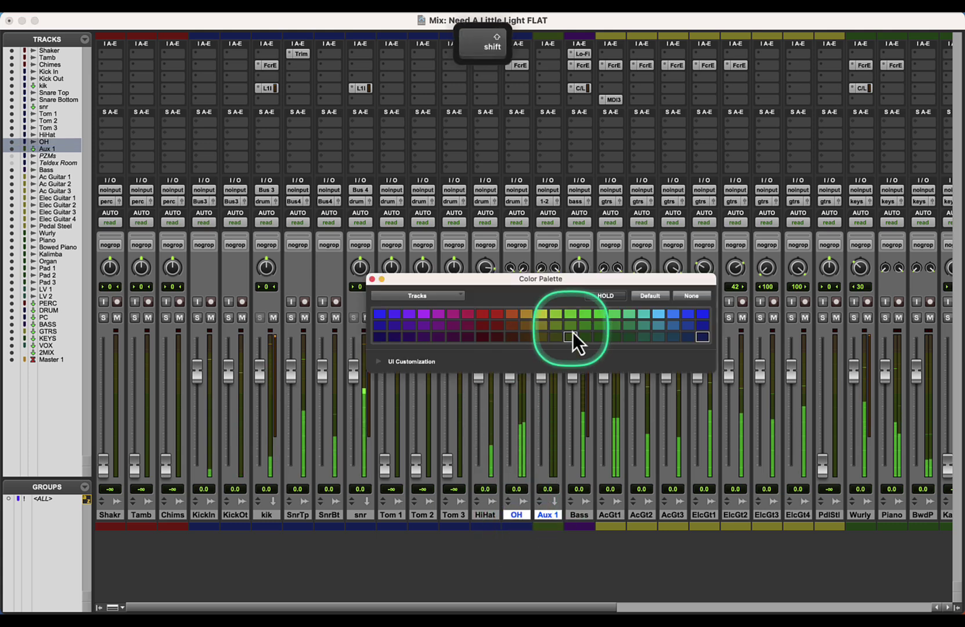
{"action": "left_click", "coordinate": [701, 338]}
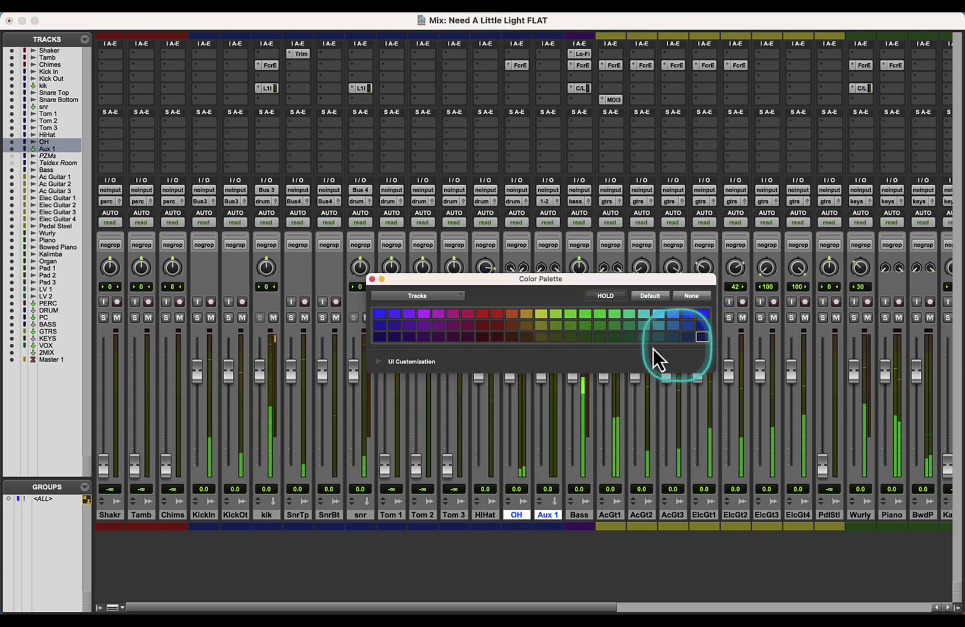
{"action": "left_click", "coordinate": [373, 280]}
Step: Rename the new aux track as drm fx
{"action": "double_click", "coordinate": [552, 516]}
{"action": "type", "text": "d"}
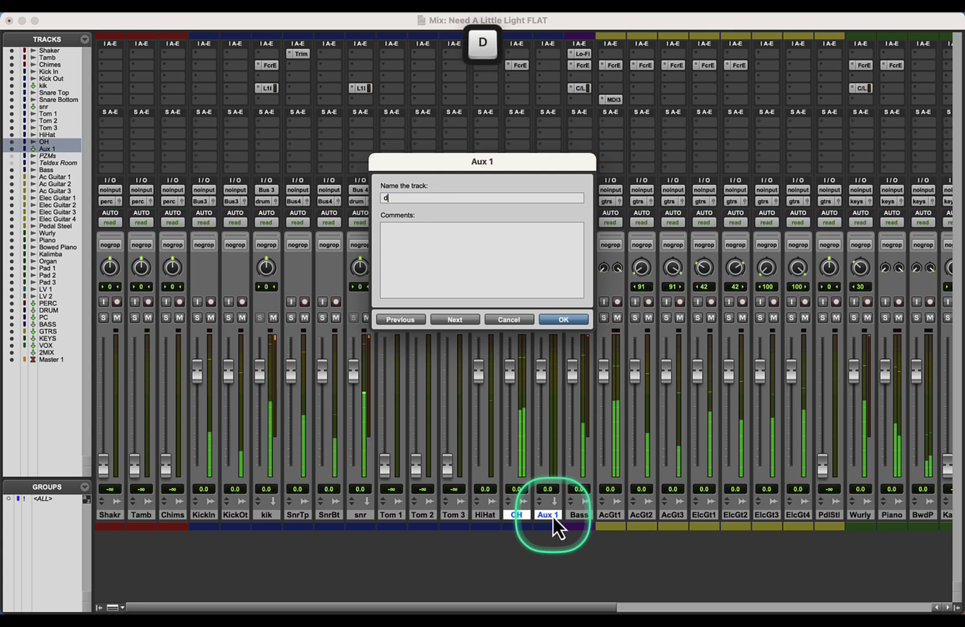
{"action": "type", "text": "rm fx"}
{"action": "key", "text": "Return"}
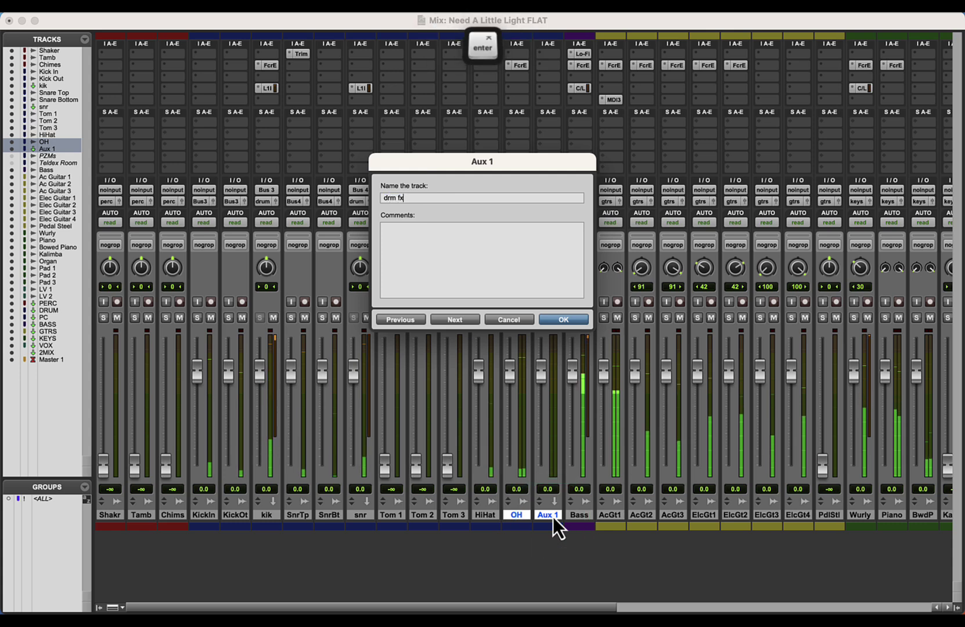
Step: Set the drm fx track's input to Bus 7-8 (Stereo) and its output to the drum bus
{"action": "left_click", "coordinate": [549, 191]}
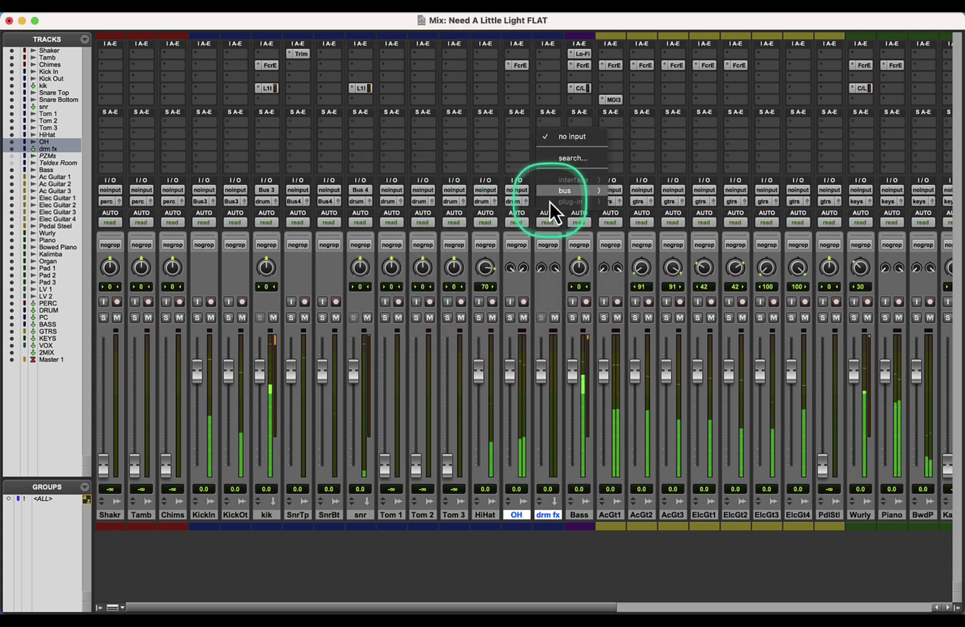
{"action": "mouse_move", "coordinate": [552, 200]}
{"action": "left_click", "coordinate": [660, 225]}
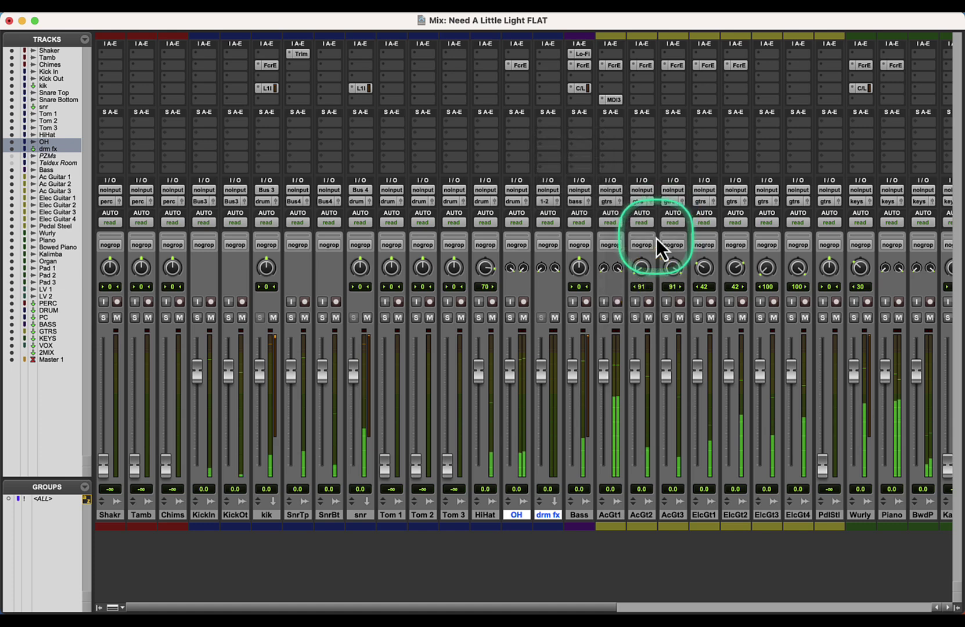
{"action": "left_click", "coordinate": [544, 202]}
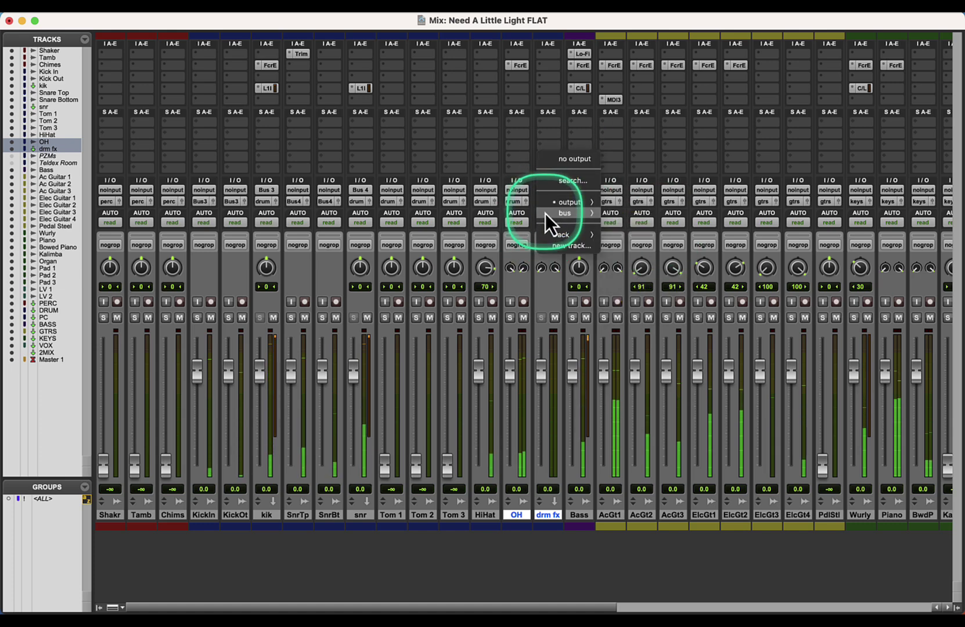
{"action": "mouse_move", "coordinate": [545, 214]}
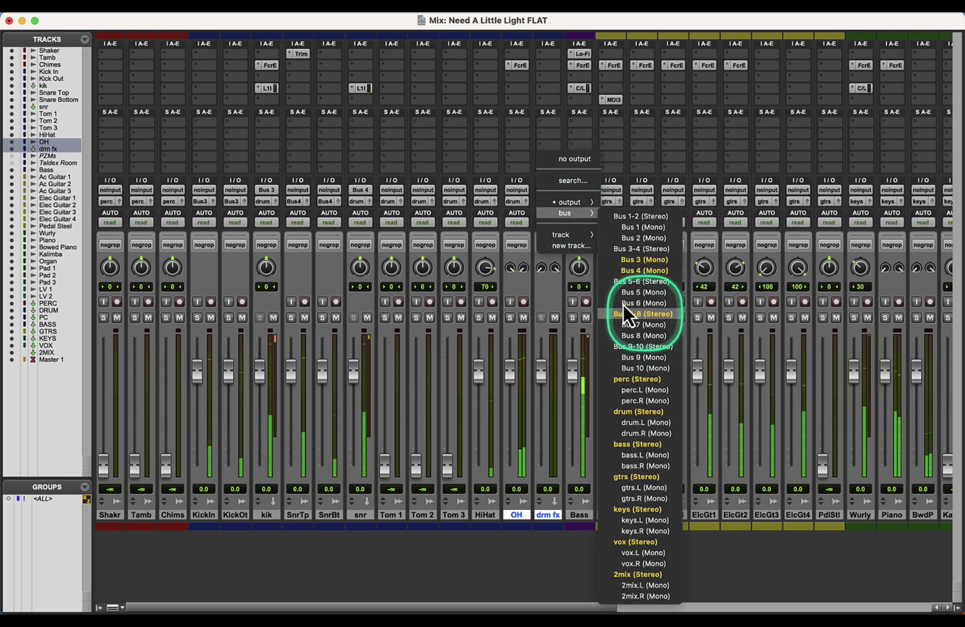
{"action": "left_click", "coordinate": [626, 313]}
{"action": "left_click", "coordinate": [540, 201]}
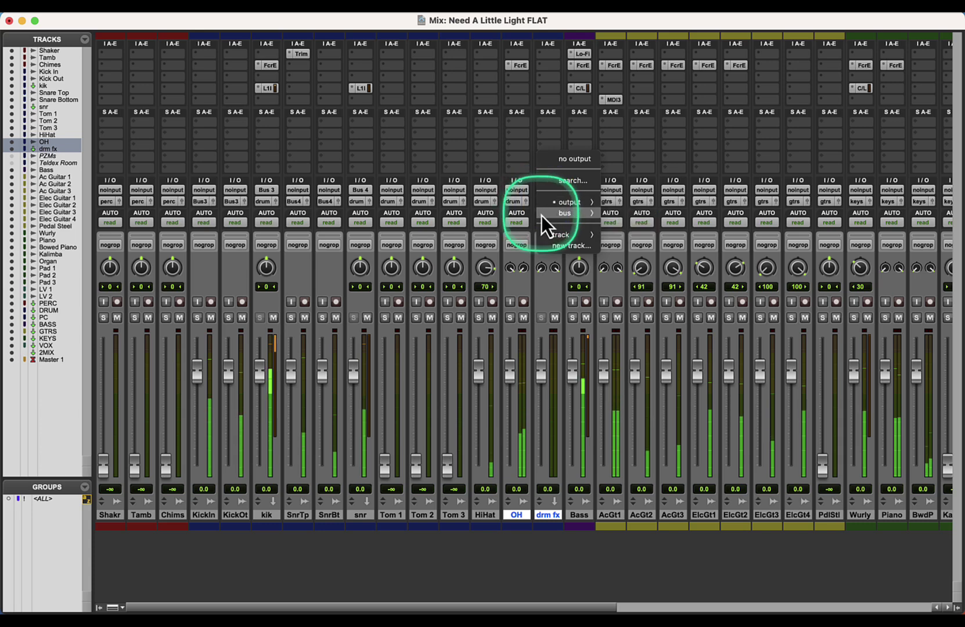
{"action": "mouse_move", "coordinate": [543, 214]}
{"action": "left_click", "coordinate": [626, 419]}
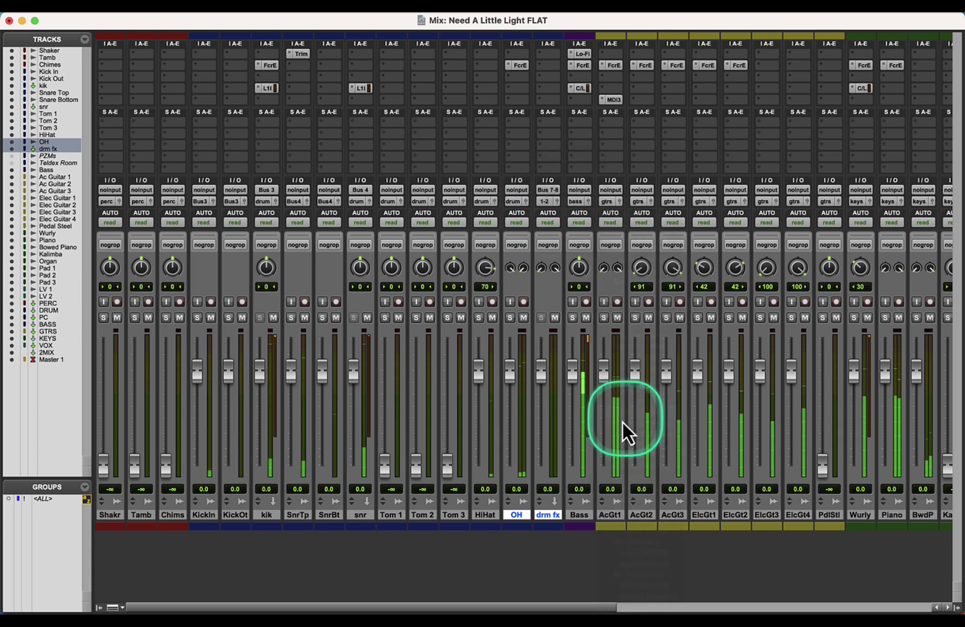
Step: Insert the multichannel ReVibe II reverb on drm fx and move its window clear of the drum channels
{"action": "left_click", "coordinate": [541, 90]}
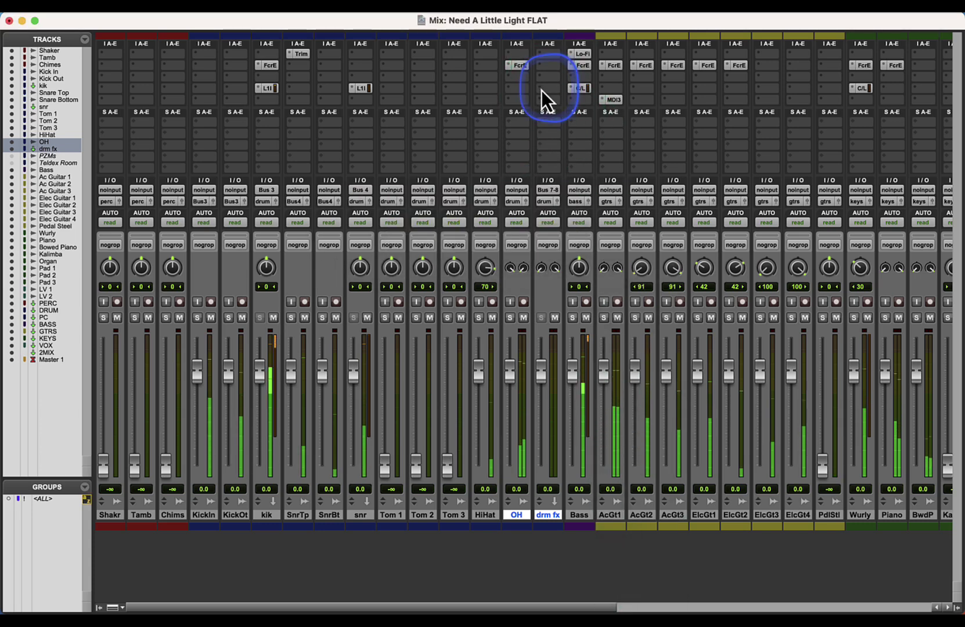
{"action": "mouse_move", "coordinate": [609, 90]}
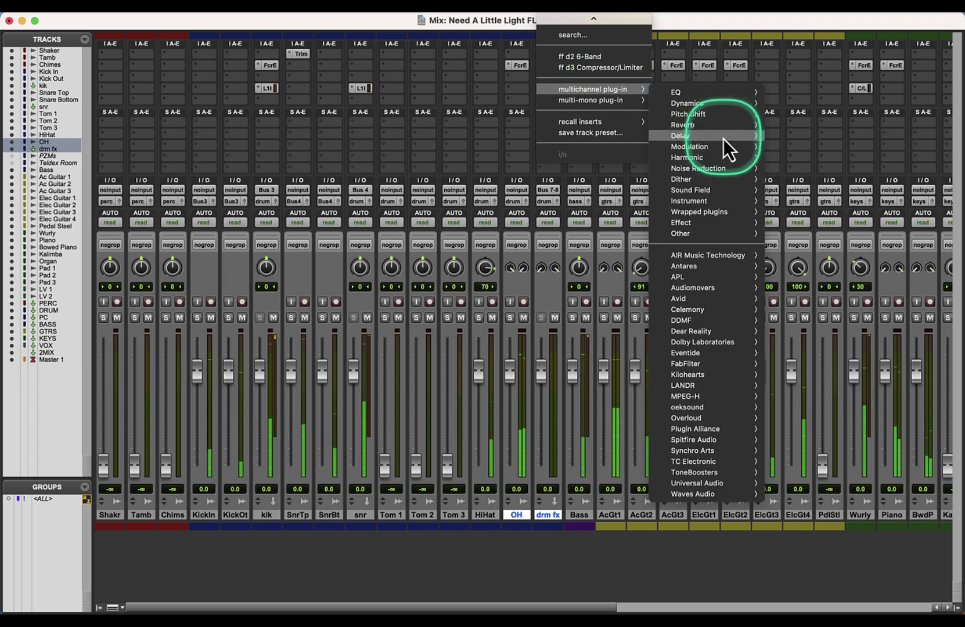
{"action": "mouse_move", "coordinate": [719, 125]}
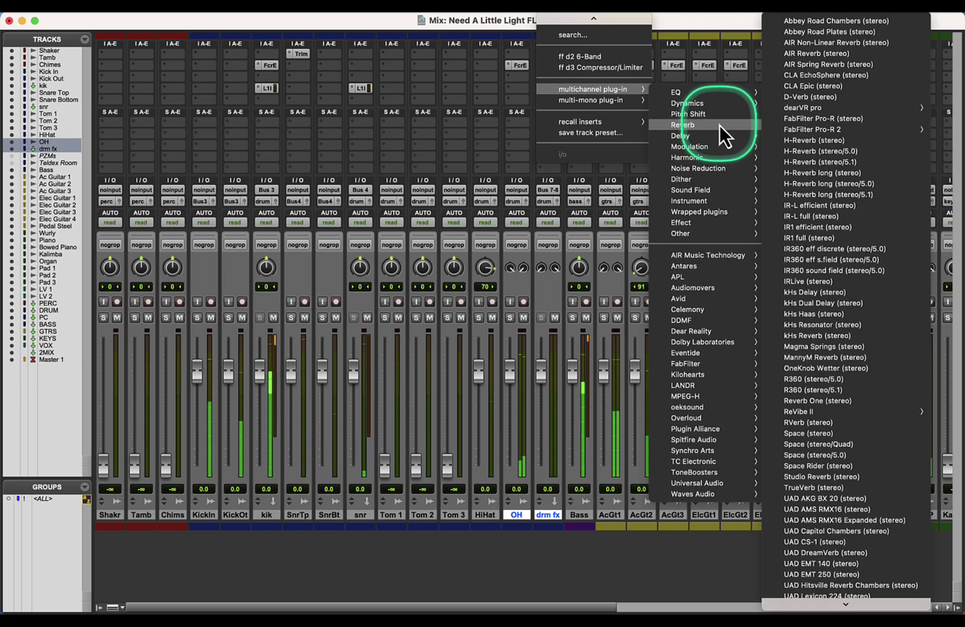
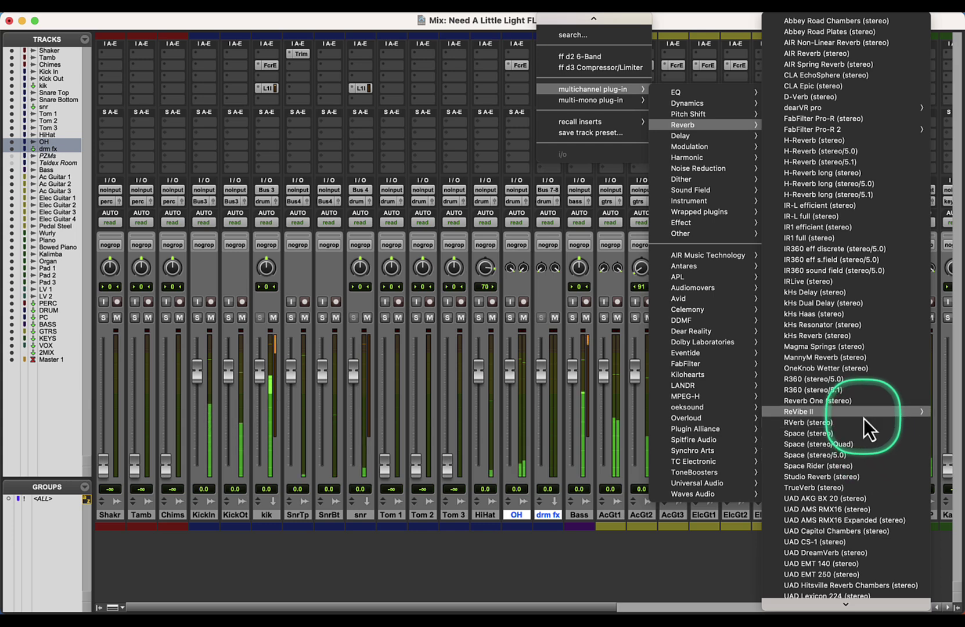
{"action": "mouse_move", "coordinate": [862, 417]}
{"action": "left_click", "coordinate": [735, 415]}
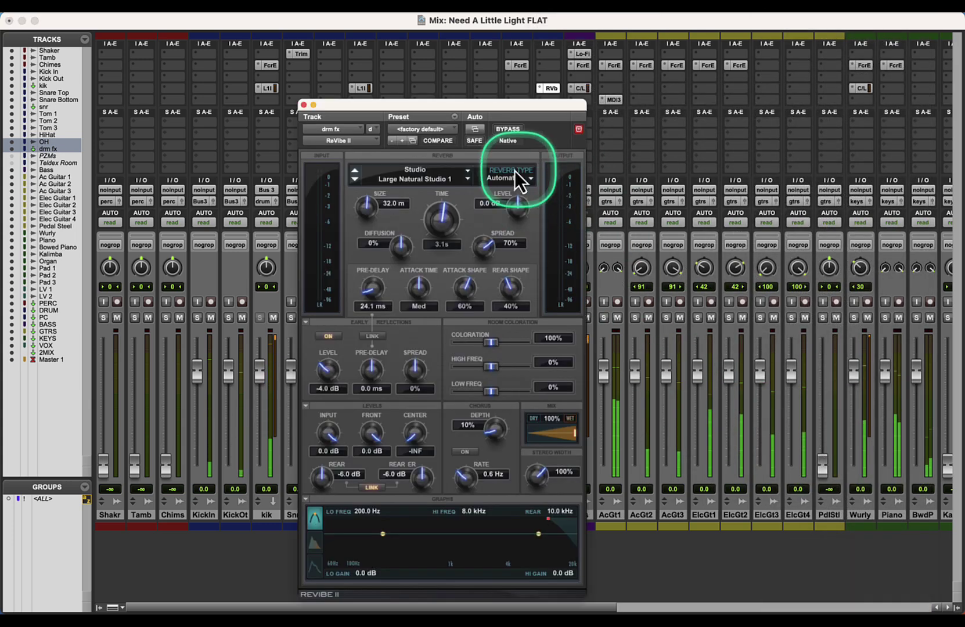
{"action": "left_click_drag", "start_coordinate": [468, 107], "coordinate": [838, 75]}
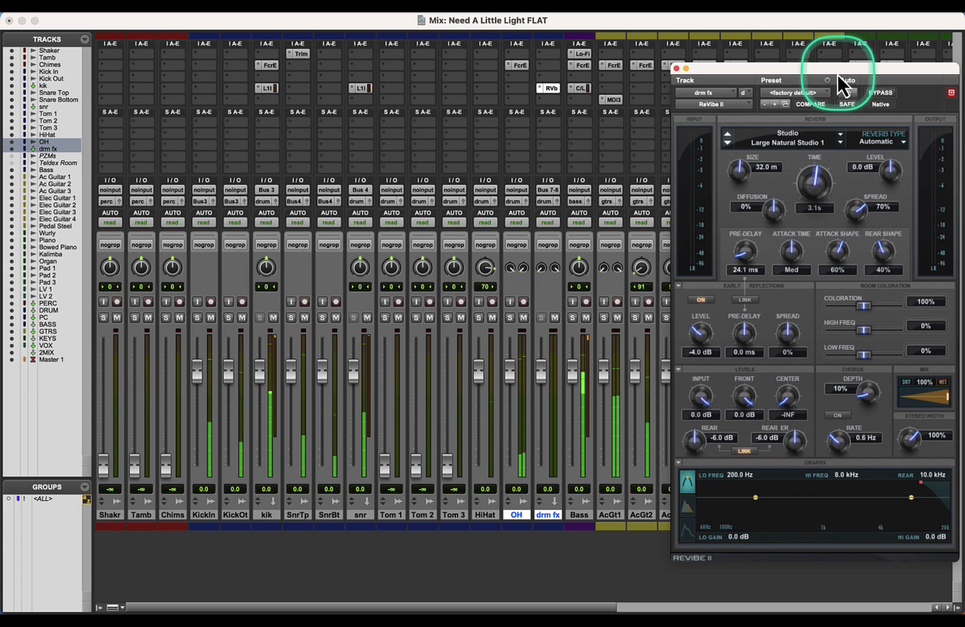
Step: Load the Snappy Medium Plate preset from the Plates category in ReVibe II
{"action": "left_click", "coordinate": [791, 94]}
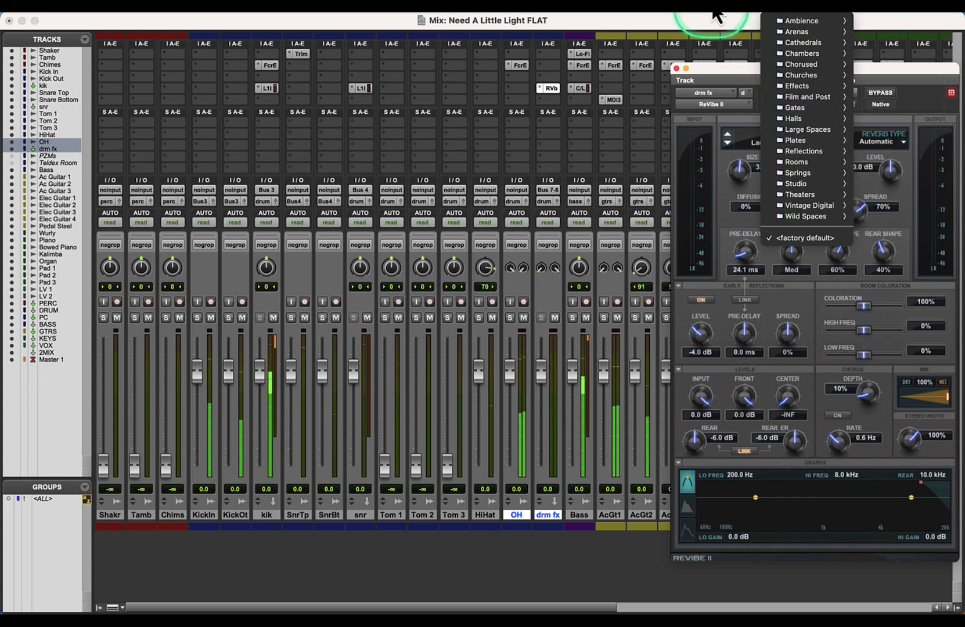
{"action": "left_click", "coordinate": [713, 8]}
{"action": "key", "text": "space"}
{"action": "left_click", "coordinate": [789, 91]}
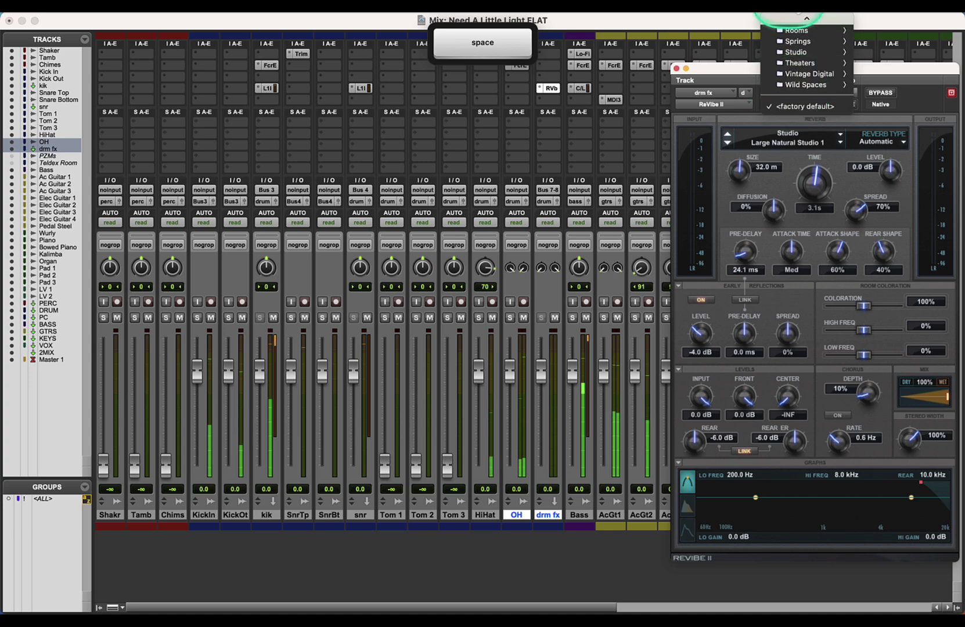
{"action": "mouse_move", "coordinate": [794, 77]}
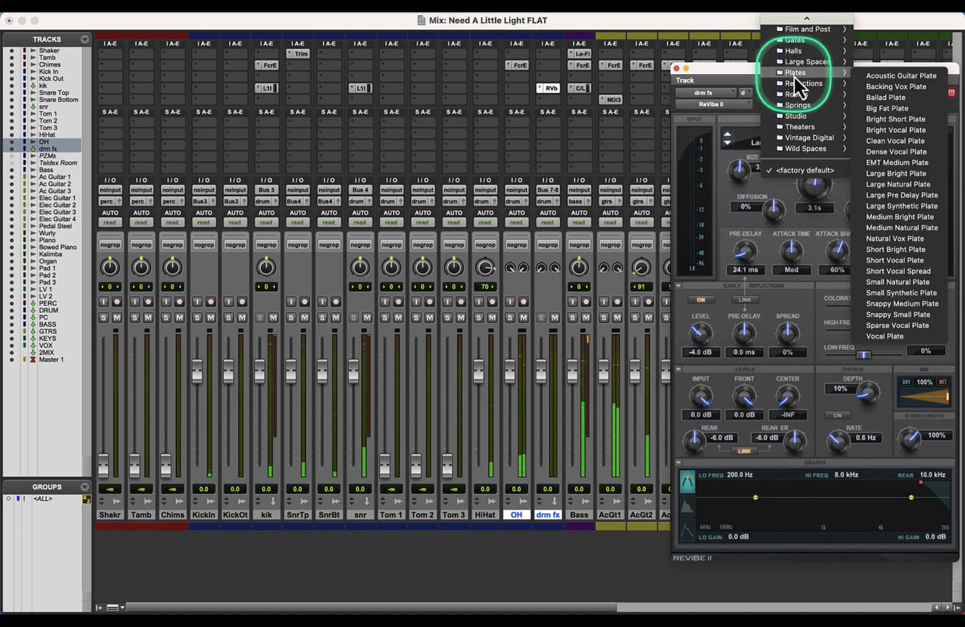
{"action": "left_click", "coordinate": [925, 305]}
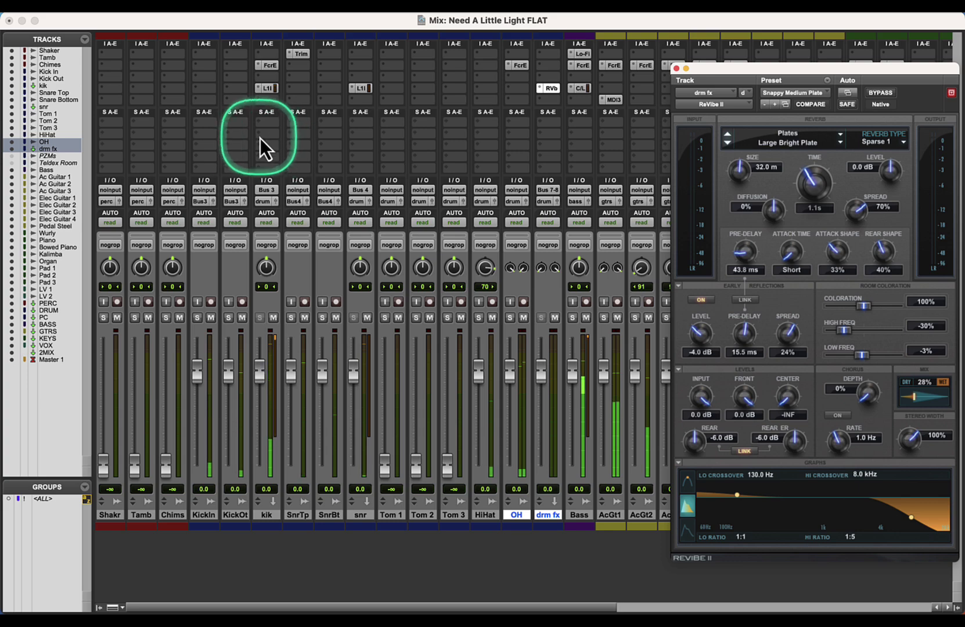
Step: Add a send from the snr track to Bus 7-8 (Stereo) and set its level to about -8.2 dB
{"action": "left_click", "coordinate": [350, 134]}
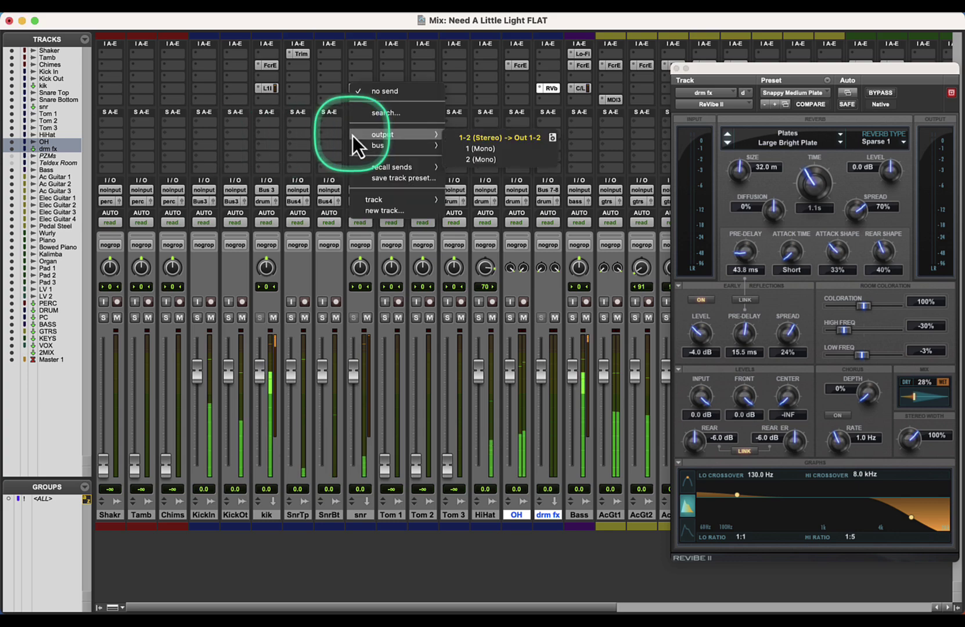
{"action": "mouse_move", "coordinate": [365, 147]}
{"action": "left_click", "coordinate": [512, 248]}
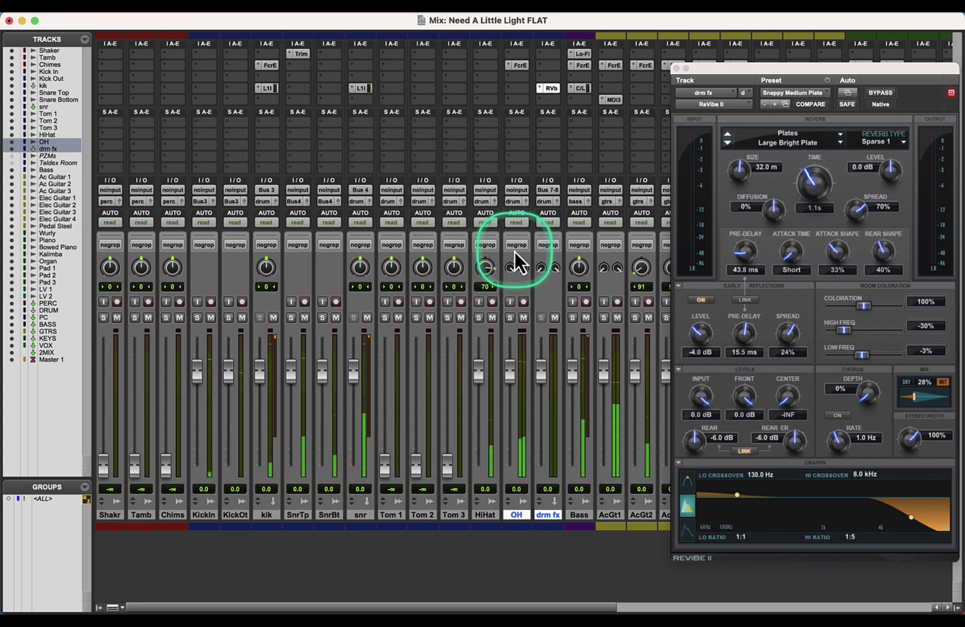
{"action": "left_click", "coordinate": [40, 279], "text": "alt"}
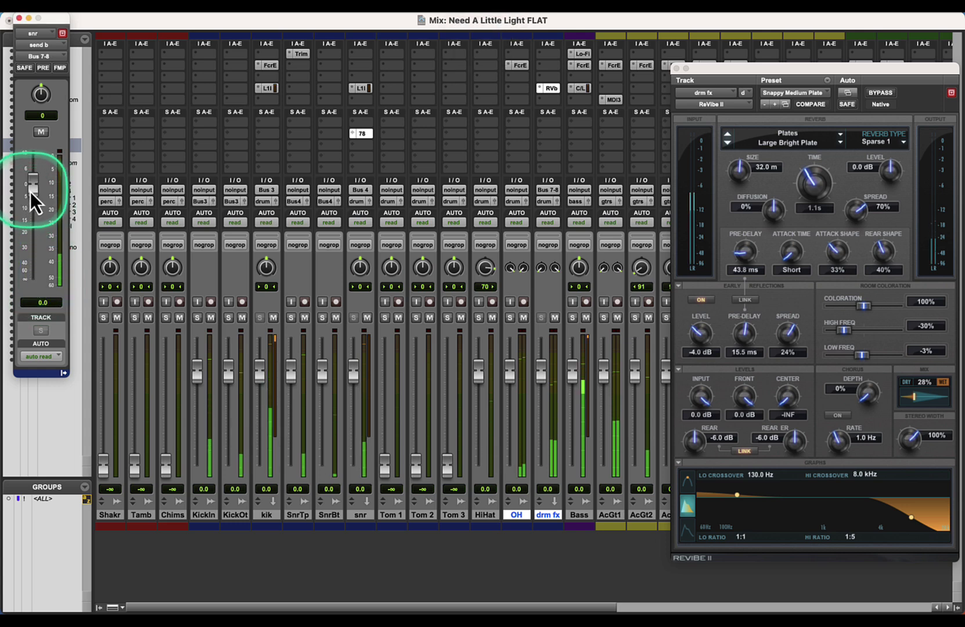
{"action": "left_click_drag", "start_coordinate": [30, 212], "coordinate": [30, 213]}
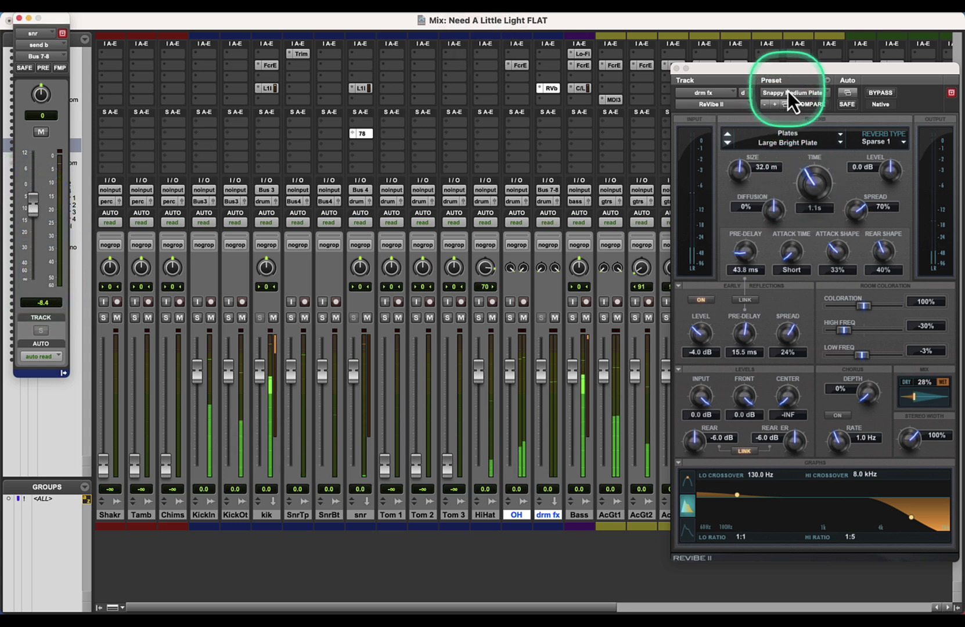
{"action": "key", "text": "super"}
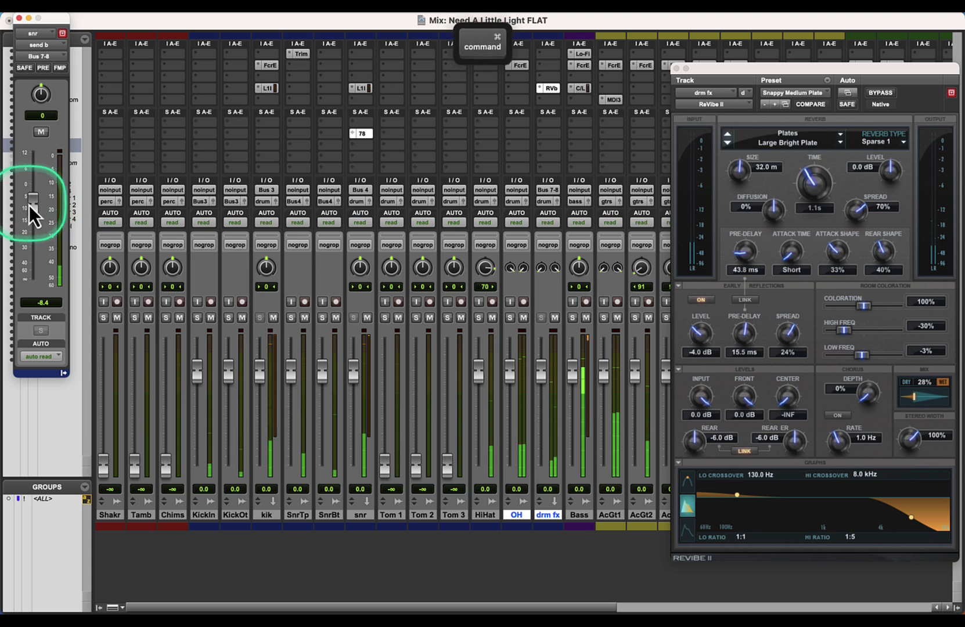
Step: Make the snr send follow the main pan and lower its level to -10.0 dB
{"action": "left_click", "coordinate": [50, 57]}
{"action": "mouse_move", "coordinate": [56, 69]}
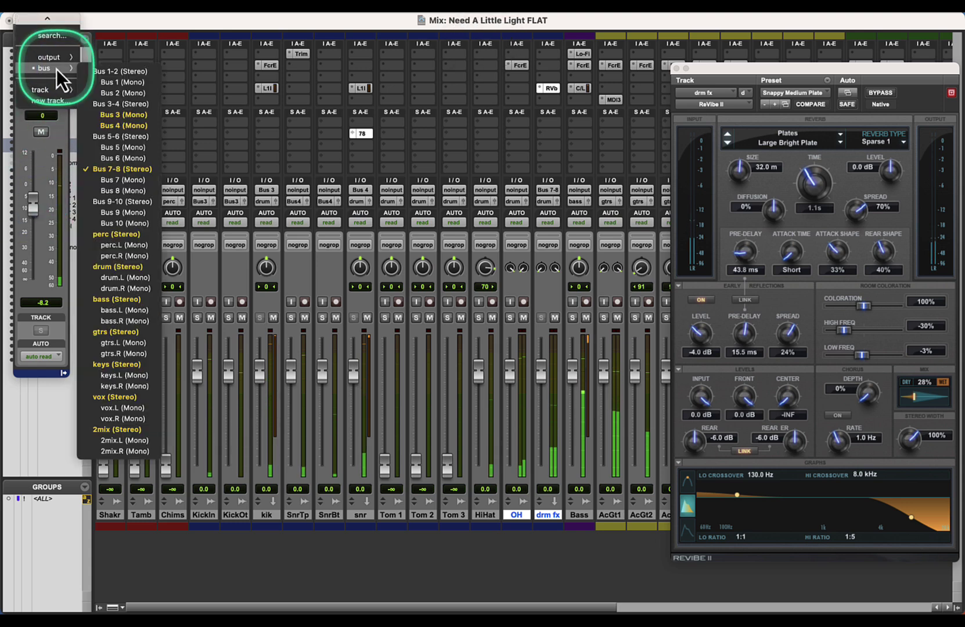
{"action": "left_click", "coordinate": [90, 26]}
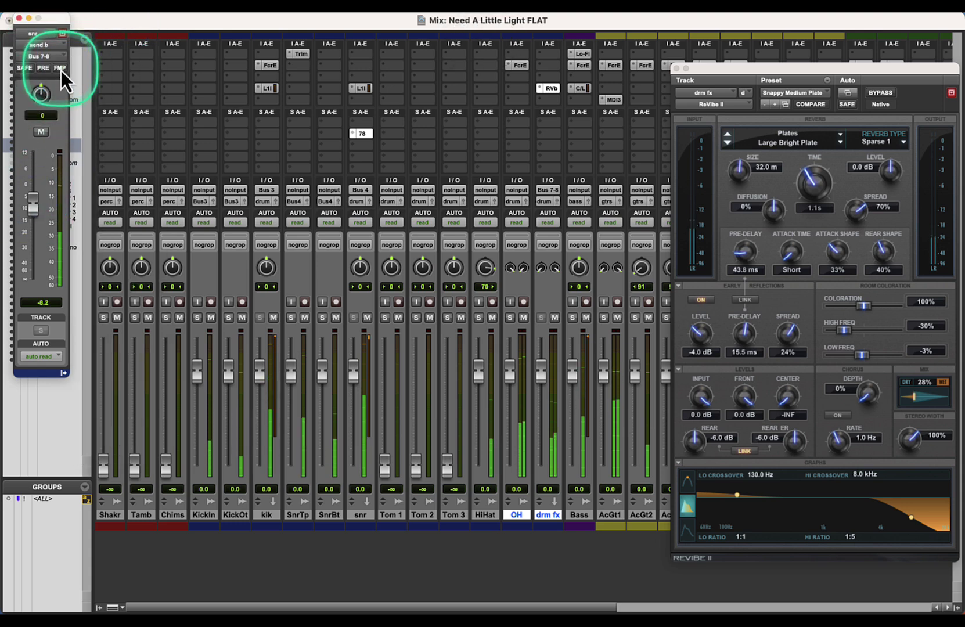
{"action": "key", "text": "space"}
{"action": "left_click", "coordinate": [60, 68]}
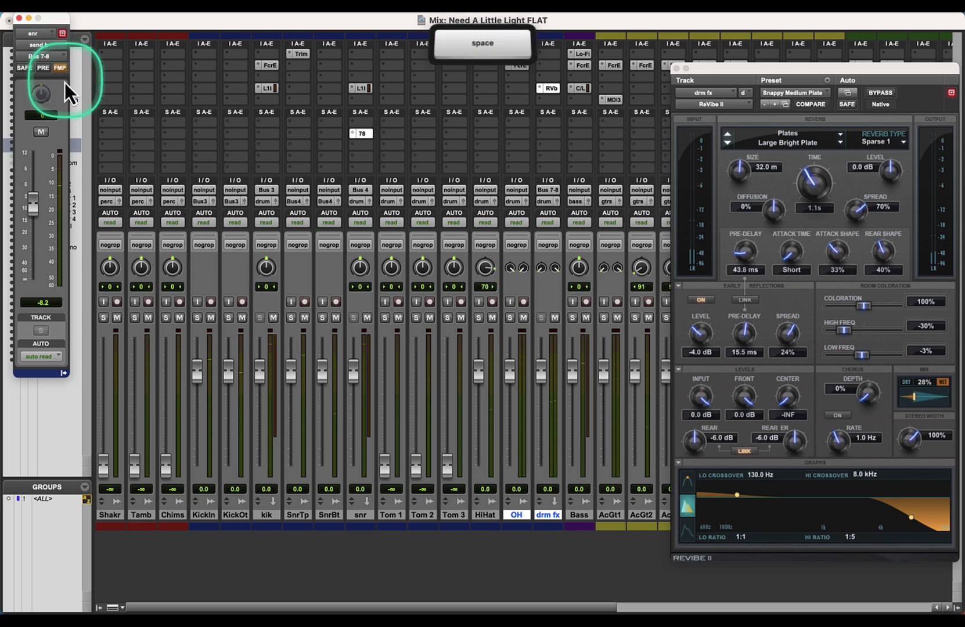
{"action": "left_click_drag", "start_coordinate": [36, 205], "coordinate": [24, 248]}
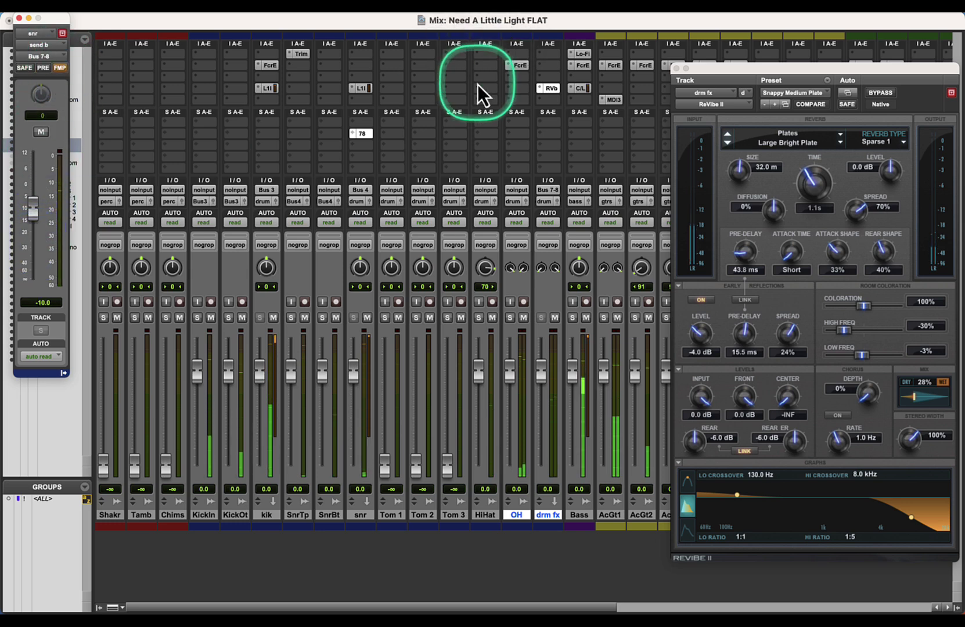
Step: Insert the ff d2 6-Band EQ before the reverb on drm fx and set its low-cut filter to 150 Hz
{"action": "left_click", "coordinate": [540, 67]}
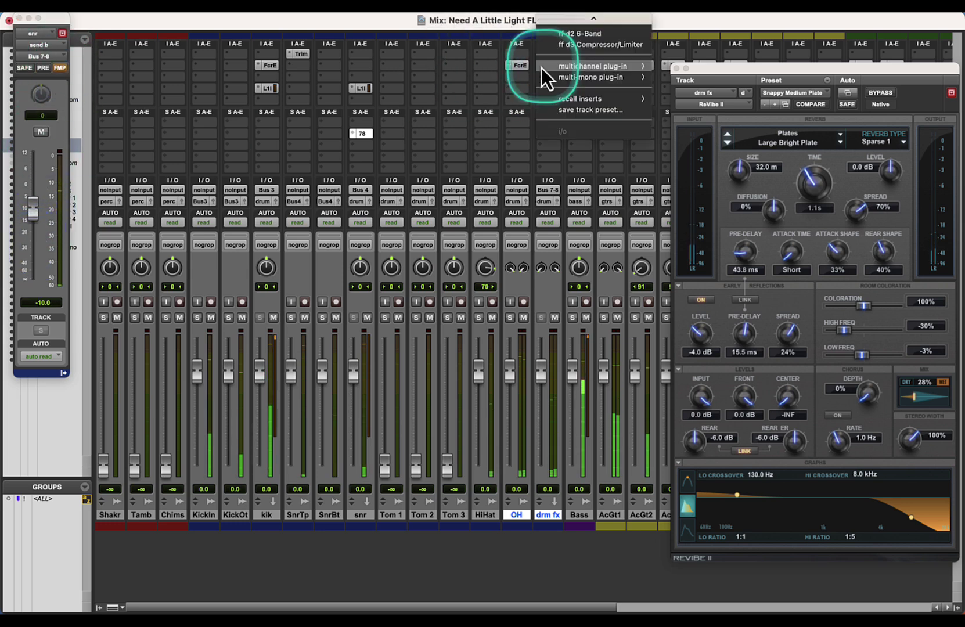
{"action": "left_click", "coordinate": [580, 34]}
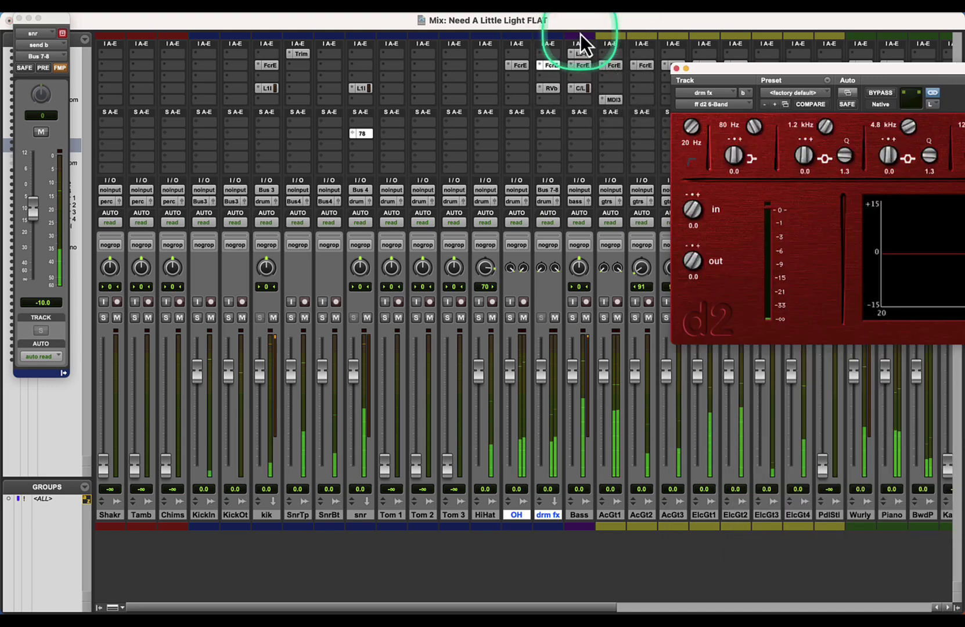
{"action": "left_click", "coordinate": [689, 145]}
{"action": "type", "text": "10"}
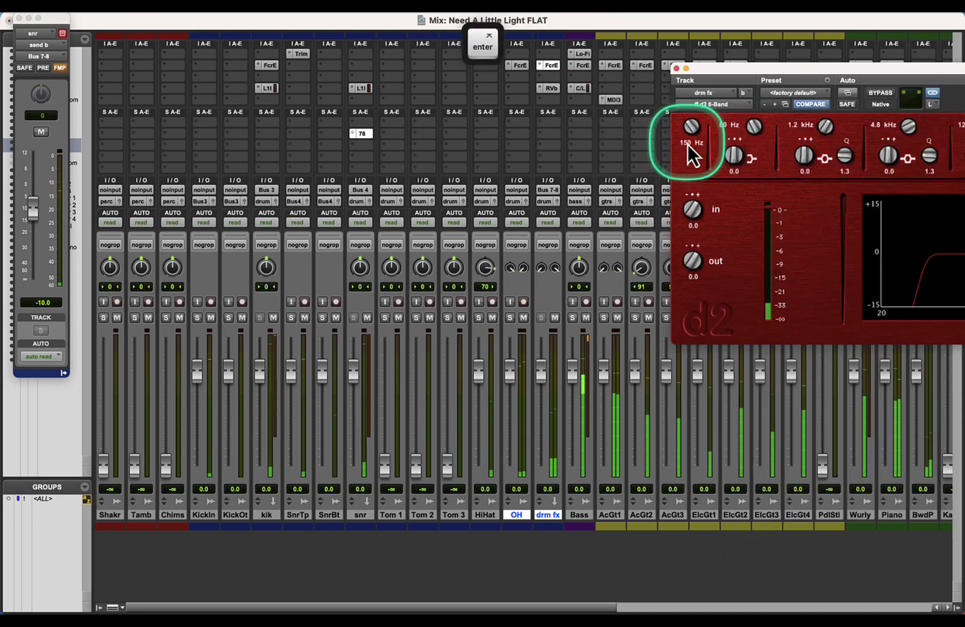
Step: Close the drm fx equalizer and unmute the VOX and PC buses
{"action": "key", "text": "Return"}
{"action": "key", "text": "super+2"}
{"action": "key", "text": "super+2"}
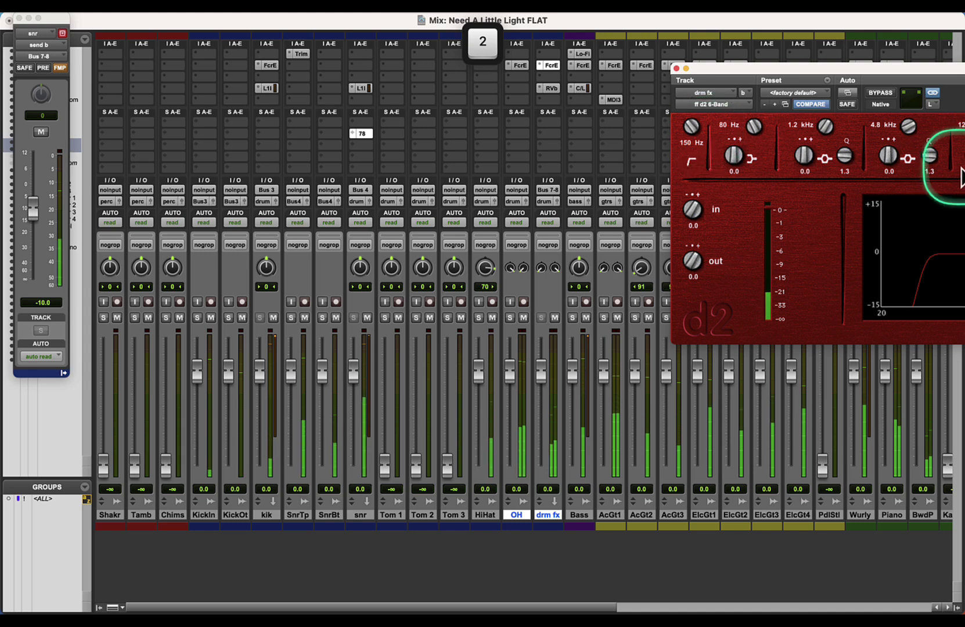
{"action": "left_click", "coordinate": [677, 69]}
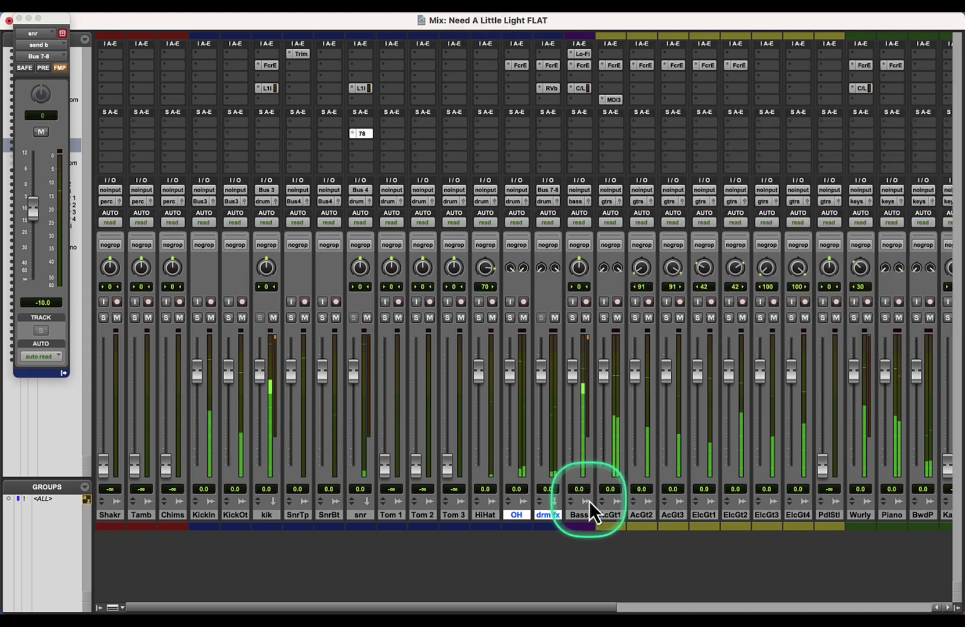
{"action": "left_click", "coordinate": [859, 606]}
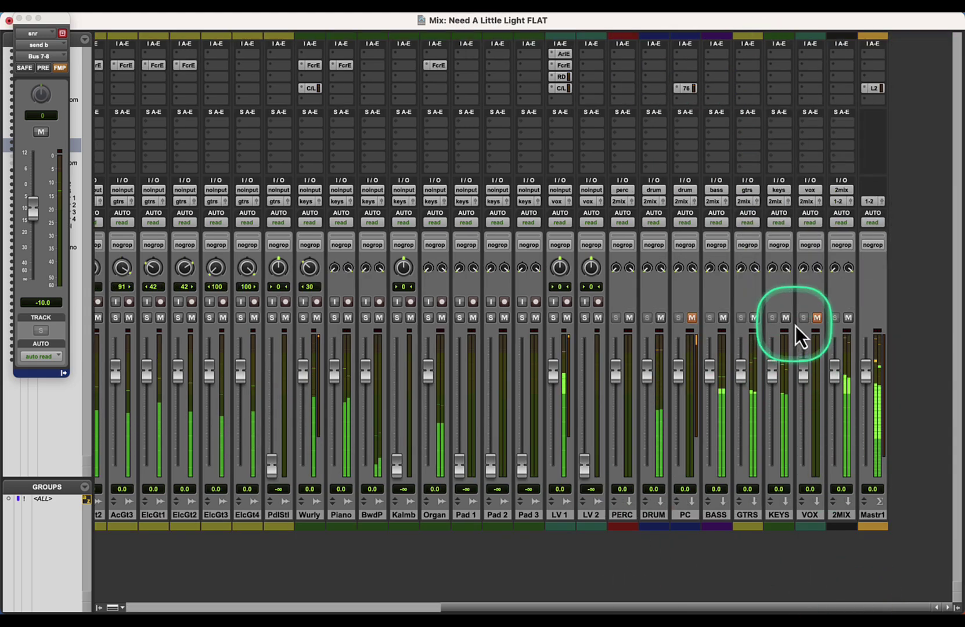
{"action": "left_click", "coordinate": [817, 317]}
{"action": "left_click", "coordinate": [690, 317]}
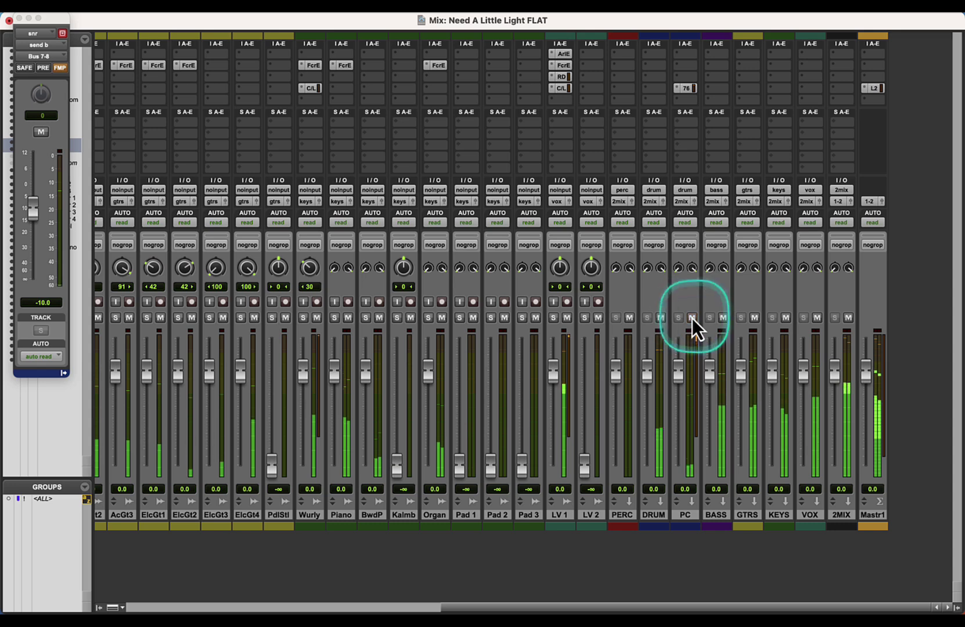
Step: Lower the output of the BF-76 limiter on the PC bus and compare the mix with PC muted and unmuted
{"action": "left_click", "coordinate": [684, 88]}
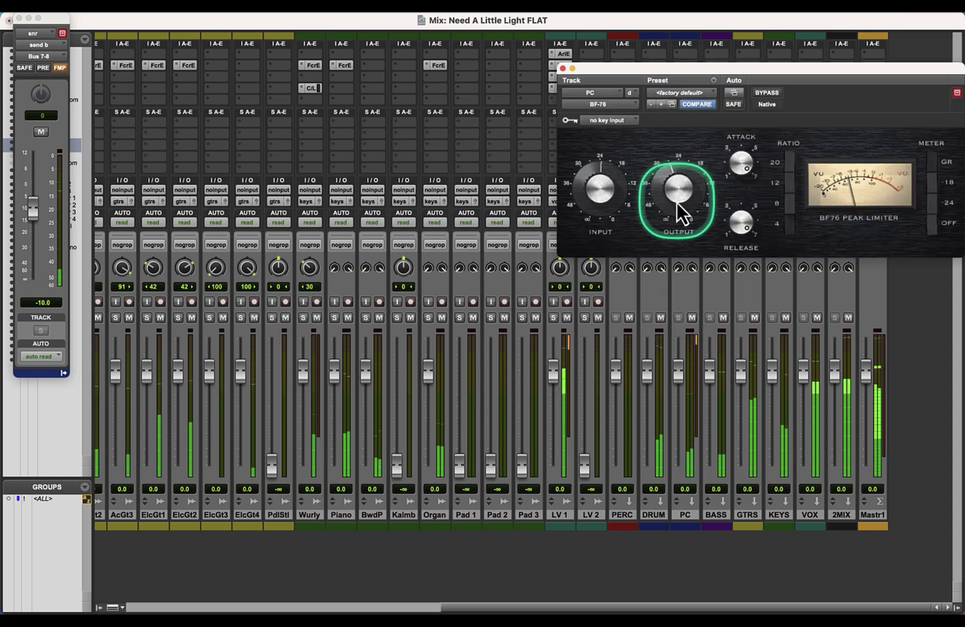
{"action": "left_click_drag", "start_coordinate": [680, 211], "coordinate": [667, 188]}
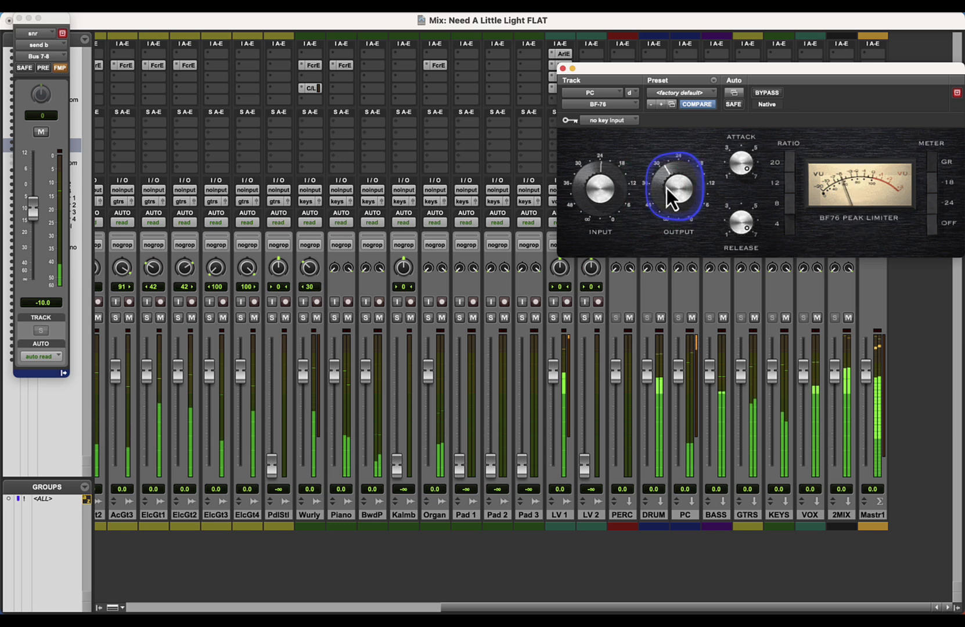
{"action": "left_click", "coordinate": [609, 191]}
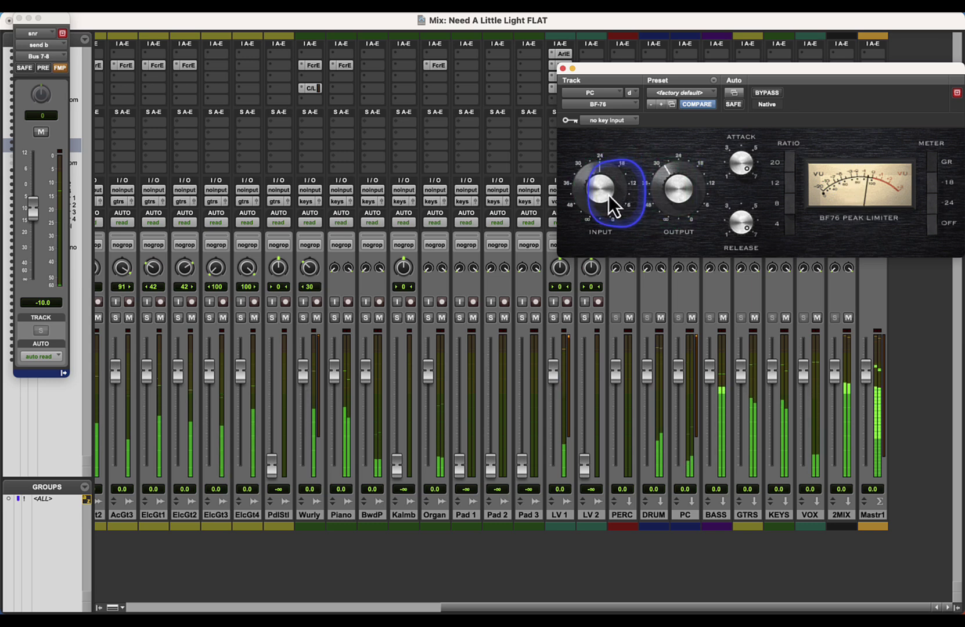
{"action": "mouse_move", "coordinate": [662, 167]}
{"action": "left_mouse_down"}
{"action": "mouse_move", "coordinate": [653, 230]}
{"action": "mouse_move", "coordinate": [663, 187]}
{"action": "left_mouse_up"}
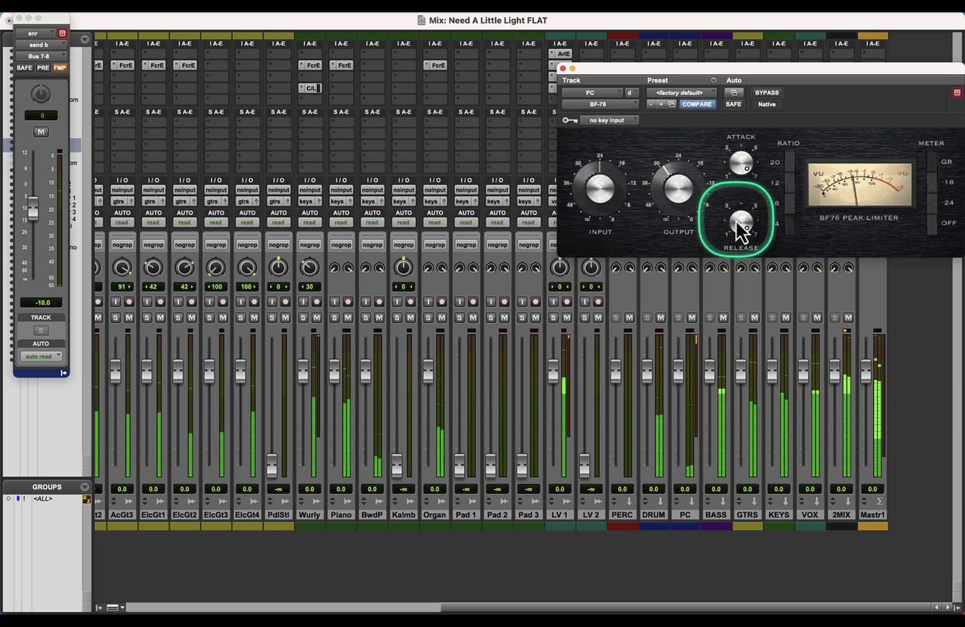
{"action": "left_click", "coordinate": [563, 69]}
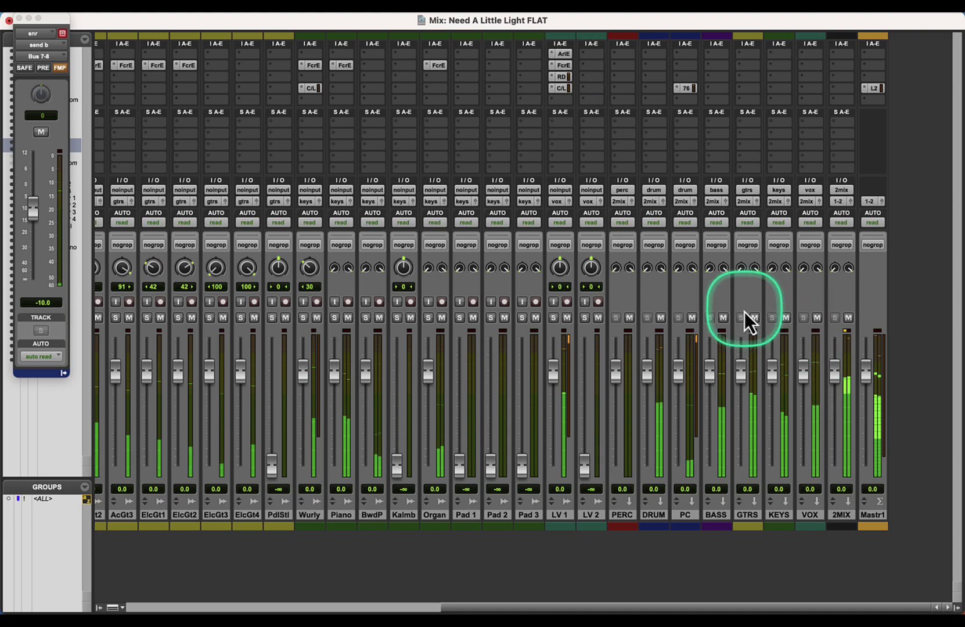
{"action": "left_click", "coordinate": [690, 316]}
{"action": "left_click", "coordinate": [691, 317]}
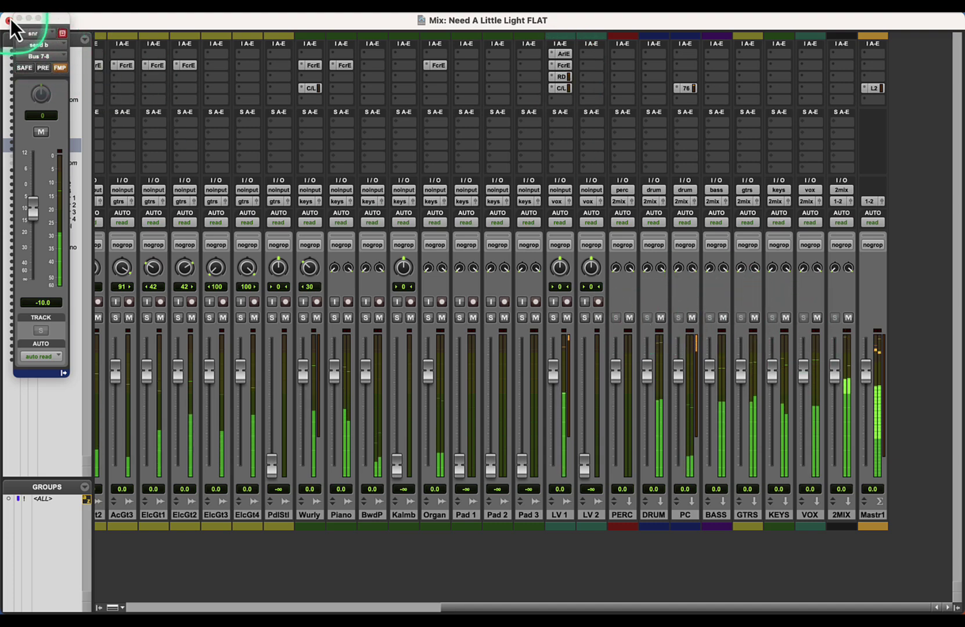
Step: Look through the session's tracks in the Edit window to find the remaining parts to mix
{"action": "key", "text": "super+equal"}
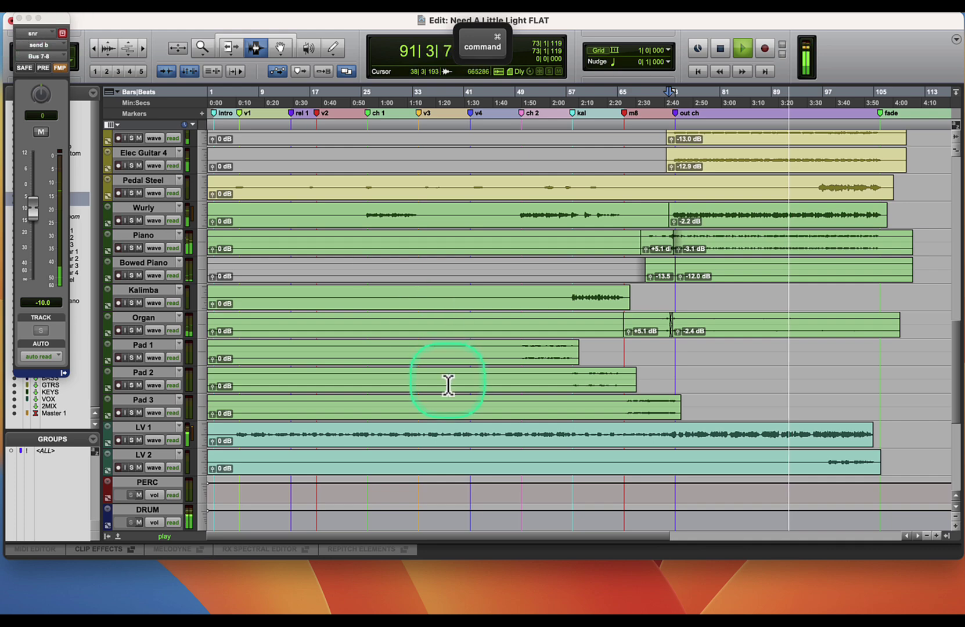
{"action": "scroll", "coordinate": [473, 398], "scroll_direction": "up", "scroll_amount": 10}
{"action": "scroll", "coordinate": [475, 398], "scroll_direction": "up", "scroll_amount": 4}
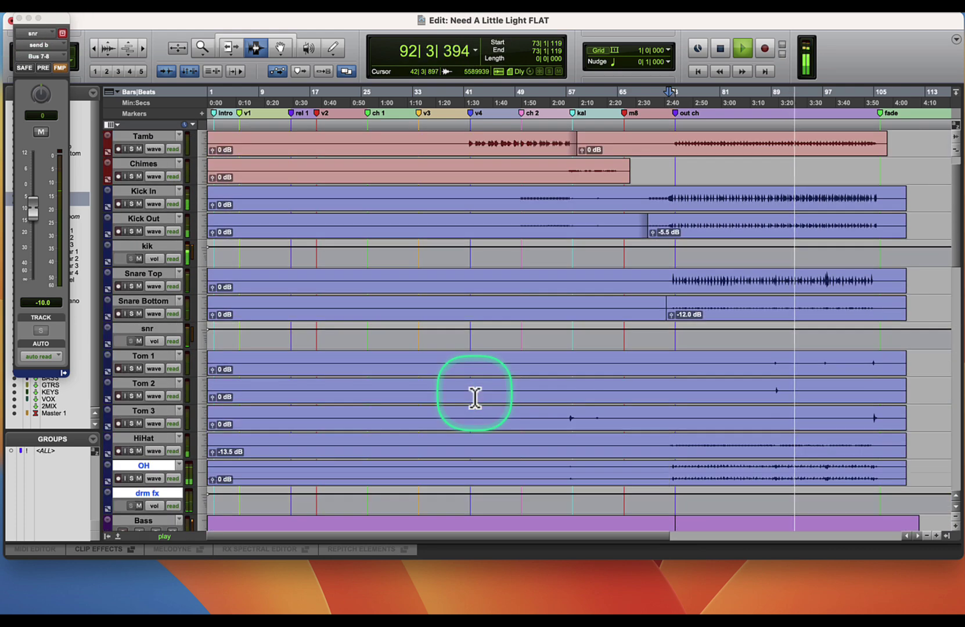
{"action": "scroll", "coordinate": [474, 398], "scroll_direction": "down", "scroll_amount": 14}
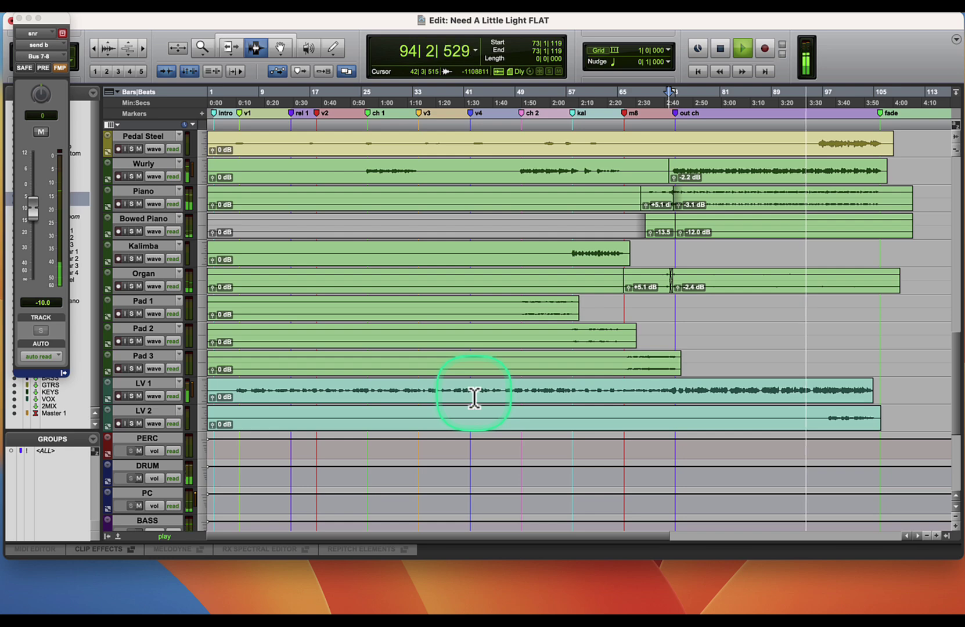
{"action": "scroll", "coordinate": [474, 398], "scroll_direction": "up", "scroll_amount": 14}
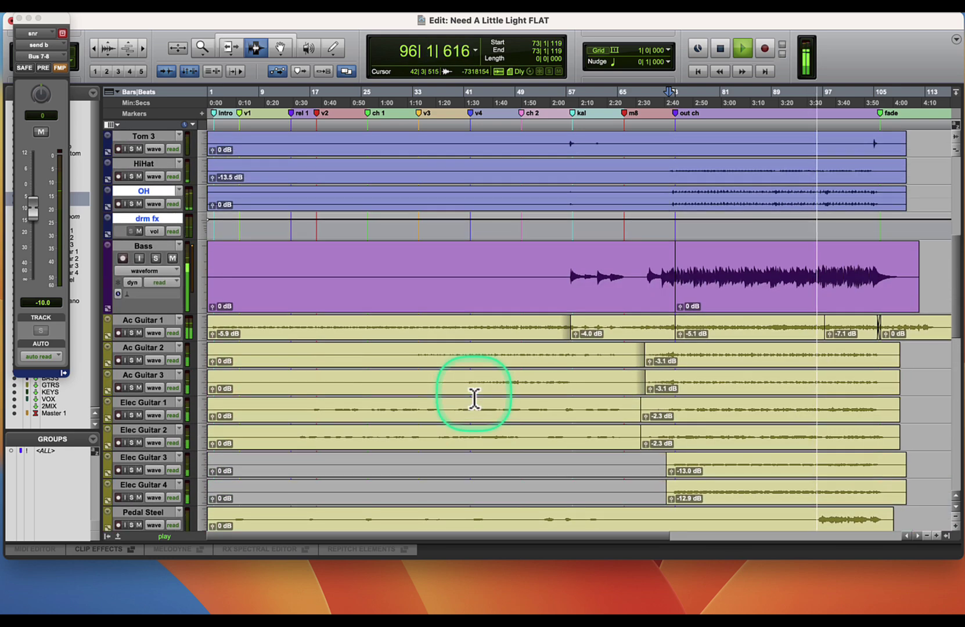
{"action": "key", "text": "super+equal"}
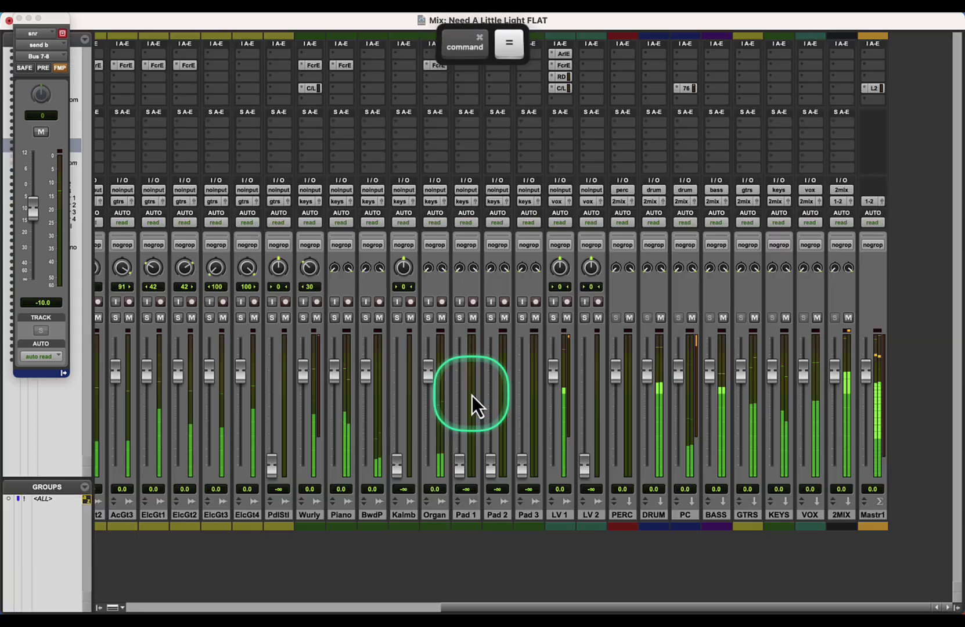
Step: Bring the Shaker fader up to 0.0 dB and pan the track 71 to the left
{"action": "left_click", "coordinate": [325, 607]}
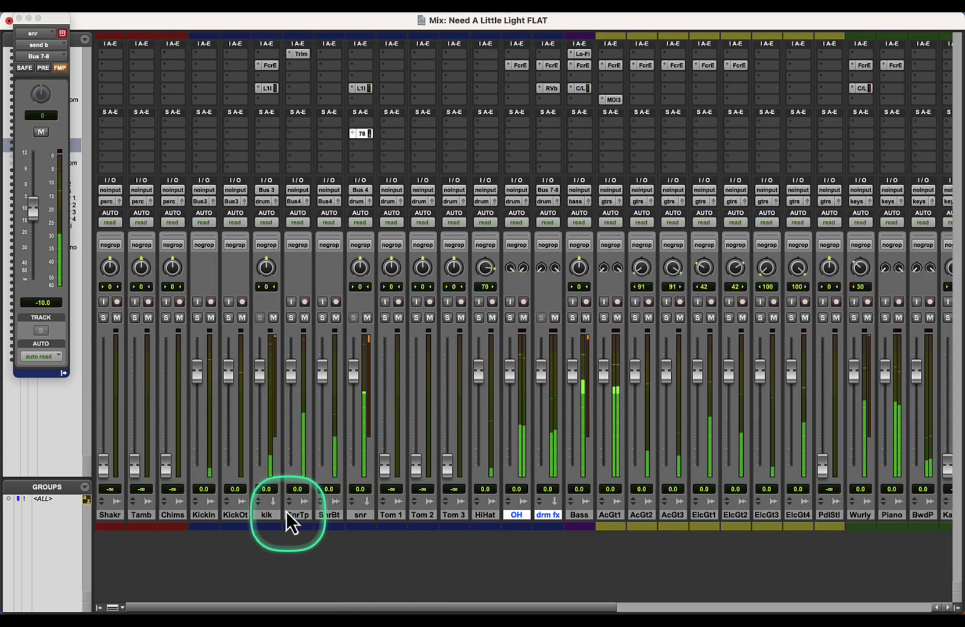
{"action": "left_click", "coordinate": [107, 467], "text": "alt"}
{"action": "left_click_drag", "start_coordinate": [110, 269], "coordinate": [63, 349]}
{"action": "left_click_drag", "start_coordinate": [110, 276], "coordinate": [117, 222]}
Step: Split the Shaker clip just before the out ch marker and lower the clip gain of the second part to -10.0 dB
{"action": "key", "text": "super+equal"}
{"action": "scroll", "coordinate": [558, 355], "scroll_direction": "up", "scroll_amount": 10}
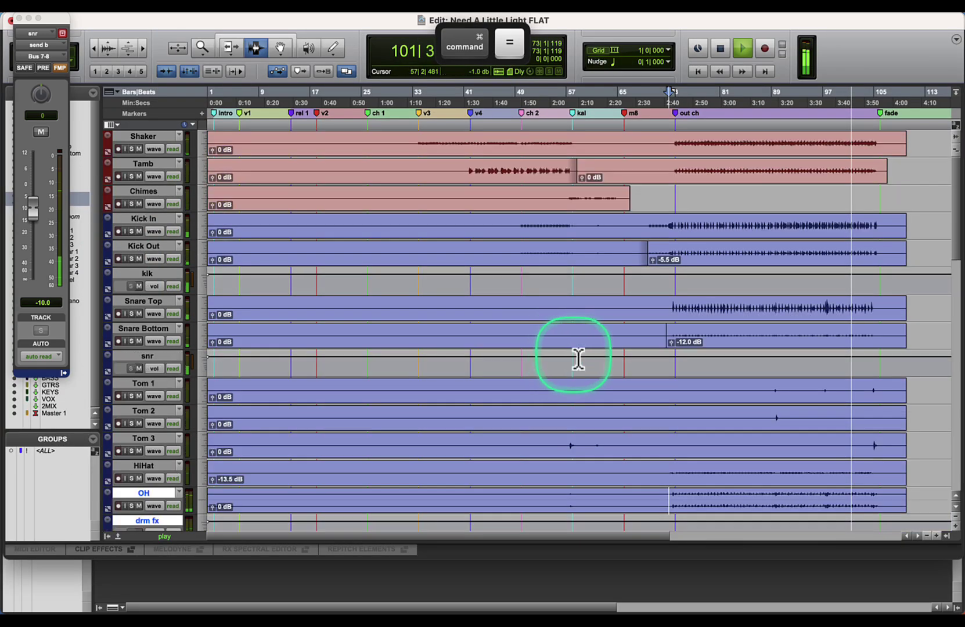
{"action": "left_click", "coordinate": [677, 145]}
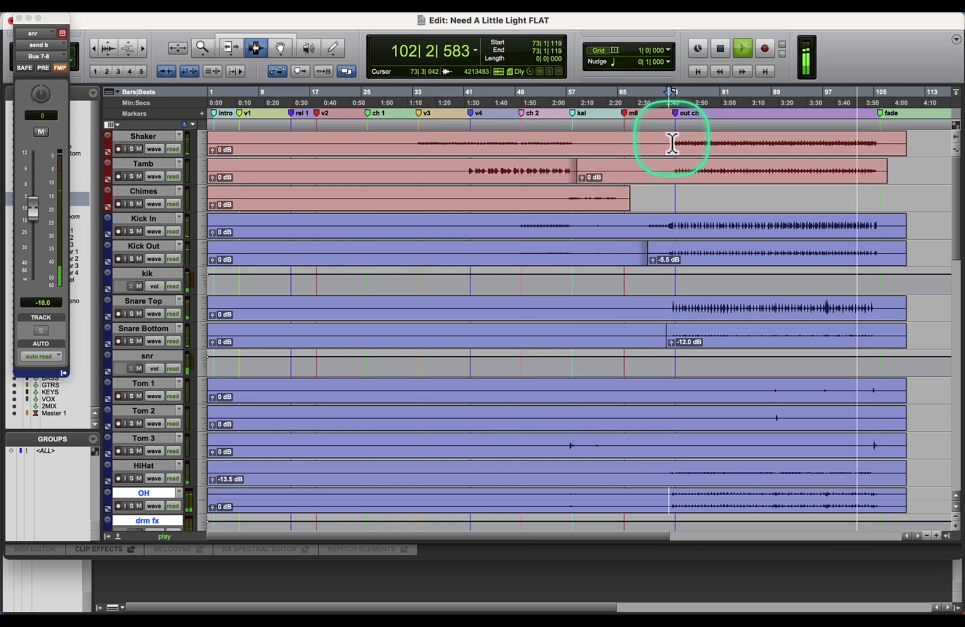
{"action": "key", "text": "super+e"}
{"action": "left_click_drag", "start_coordinate": [675, 151], "coordinate": [684, 279]}
{"action": "key", "text": "space"}
{"action": "key", "text": "space"}
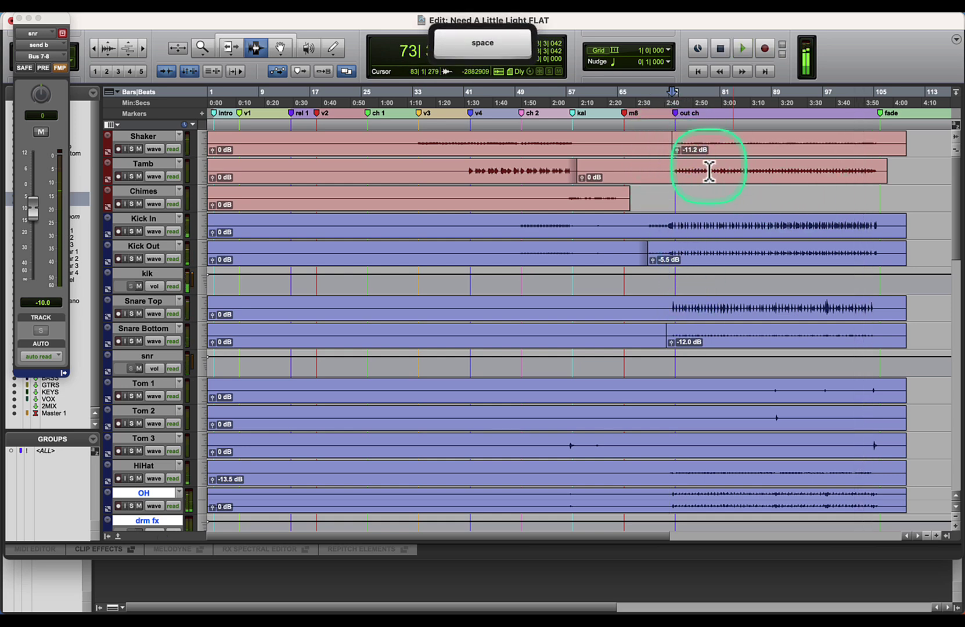
{"action": "mouse_move", "coordinate": [675, 153]}
{"action": "left_mouse_down"}
{"action": "mouse_move", "coordinate": [676, 165]}
{"action": "mouse_move", "coordinate": [682, 138]}
{"action": "left_mouse_up"}
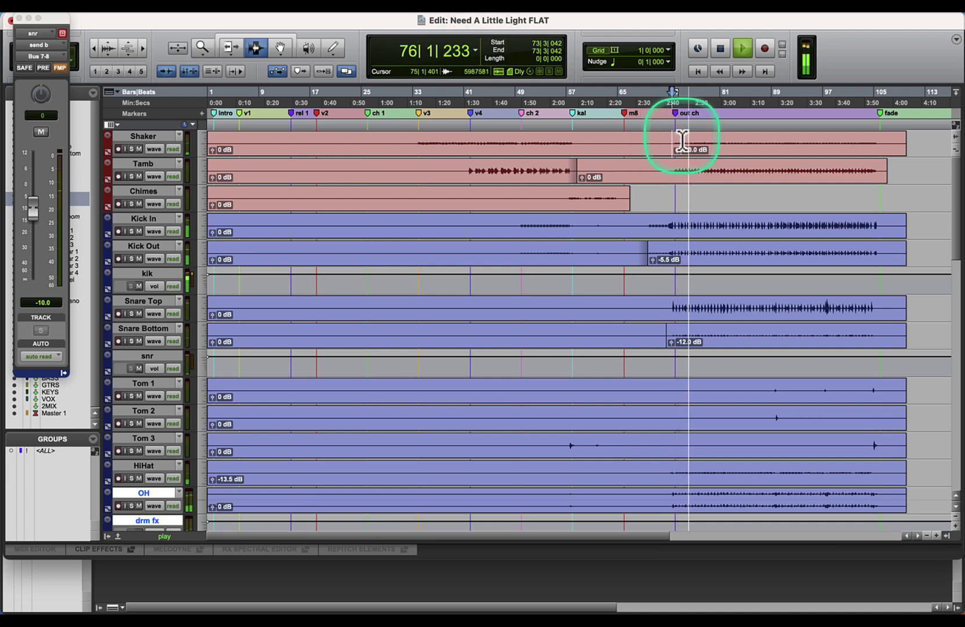
Step: Insert the ff d2 6-Band EQ on the Shaker track and boost 18 kHz by 5.9 dB with a Q of 1.0
{"action": "key", "text": "super+equal"}
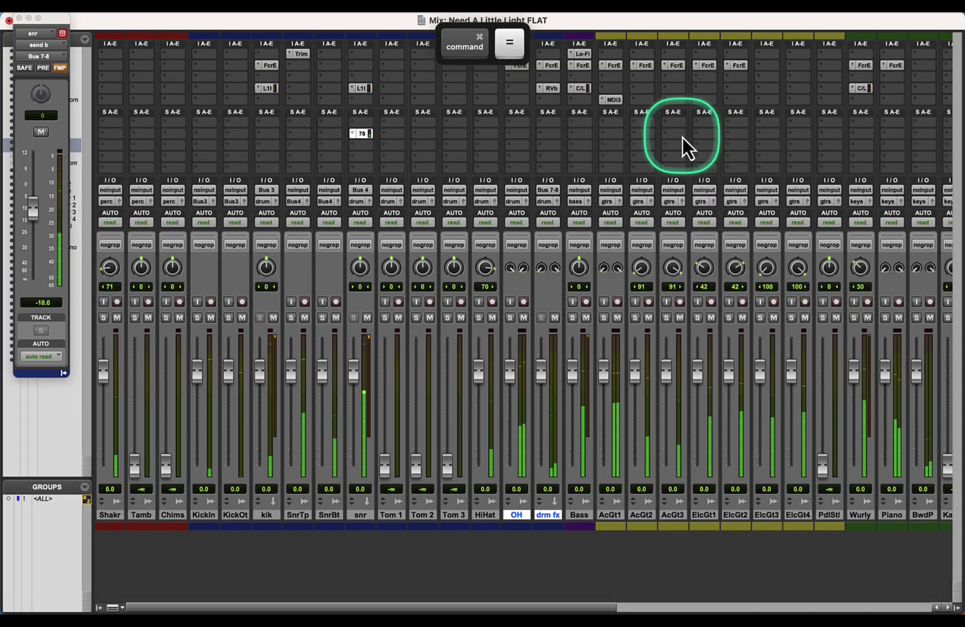
{"action": "left_click", "coordinate": [101, 69]}
{"action": "left_click", "coordinate": [132, 36]}
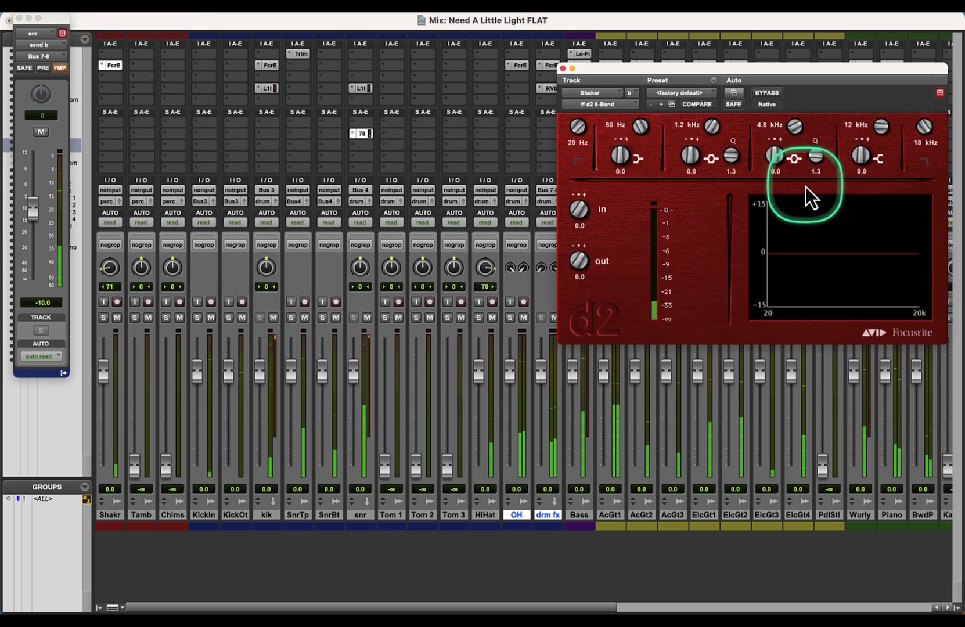
{"action": "left_click_drag", "start_coordinate": [773, 155], "coordinate": [857, 63]}
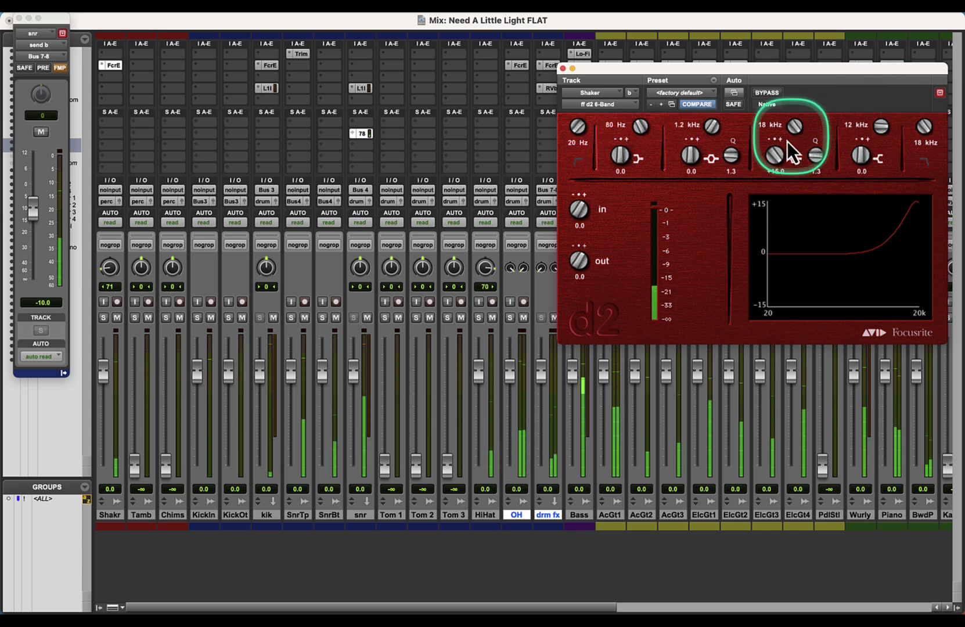
{"action": "left_click_drag", "start_coordinate": [774, 155], "coordinate": [759, 171]}
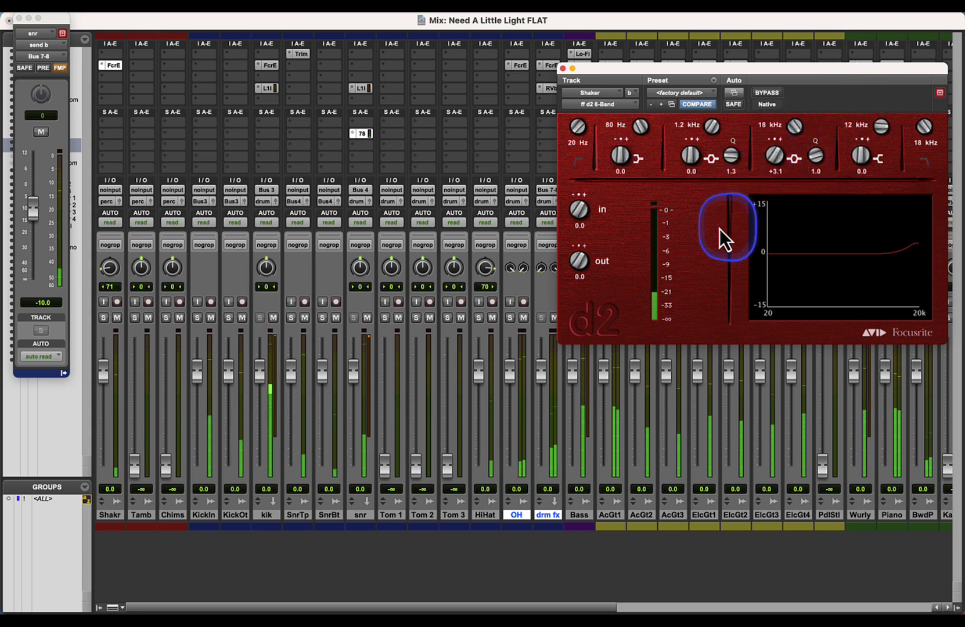
{"action": "left_click_drag", "start_coordinate": [719, 228], "coordinate": [731, 208]}
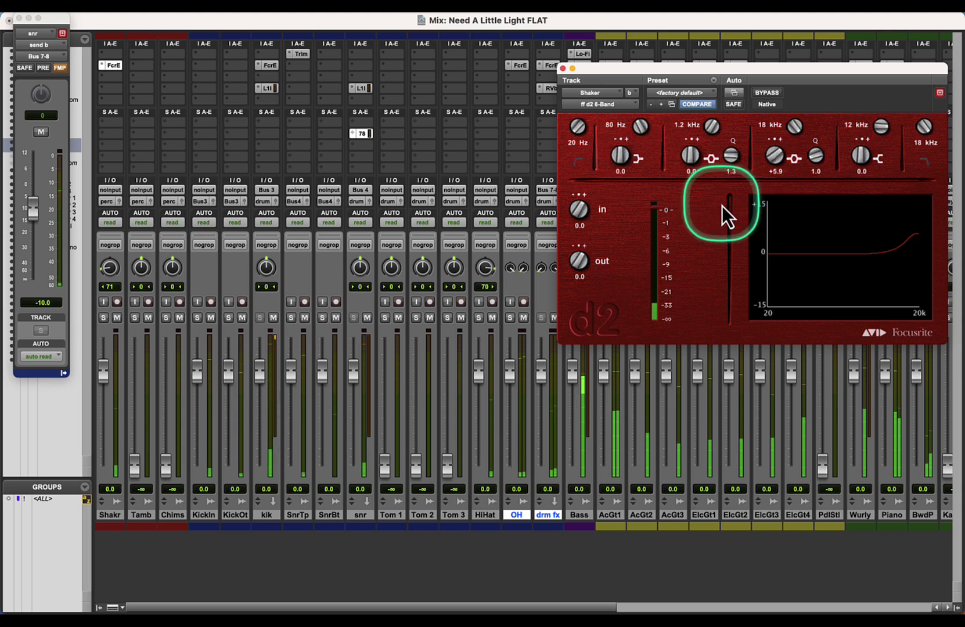
Step: Close the Shaker equalizer and lower the out ch Shaker clip's gain to -10.6 dB
{"action": "key", "text": "super+equal"}
{"action": "left_click", "coordinate": [562, 68]}
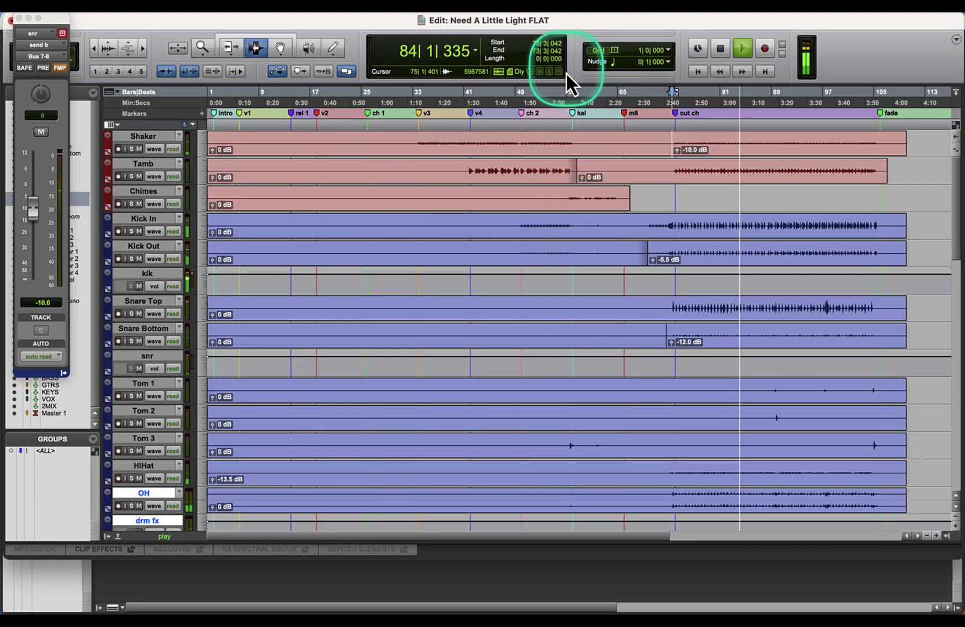
{"action": "left_click_drag", "start_coordinate": [676, 151], "coordinate": [678, 161]}
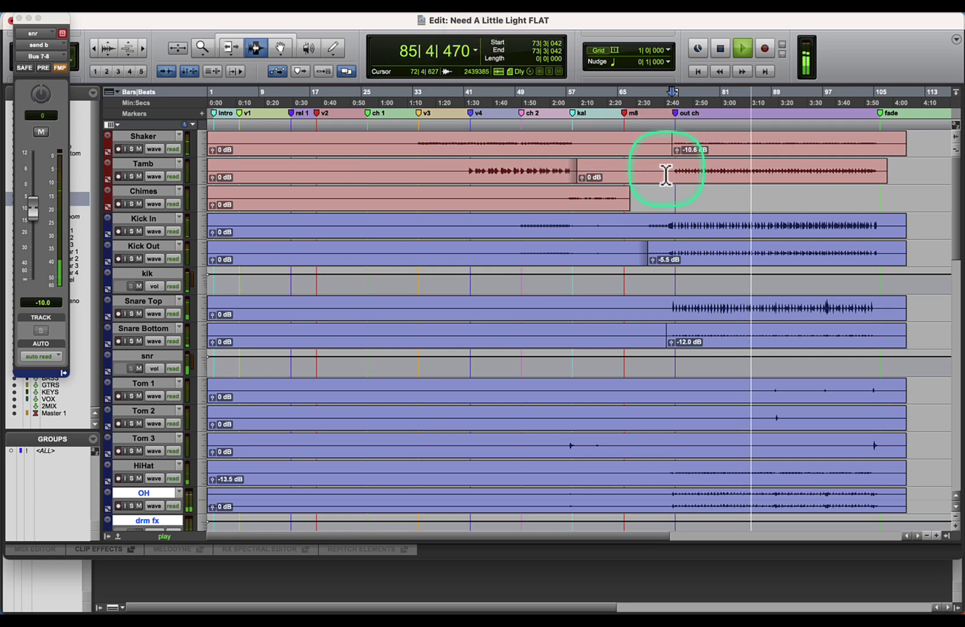
Step: Select the Tamb track and bring its fader up to 0.0 dB
{"action": "left_click", "coordinate": [163, 166]}
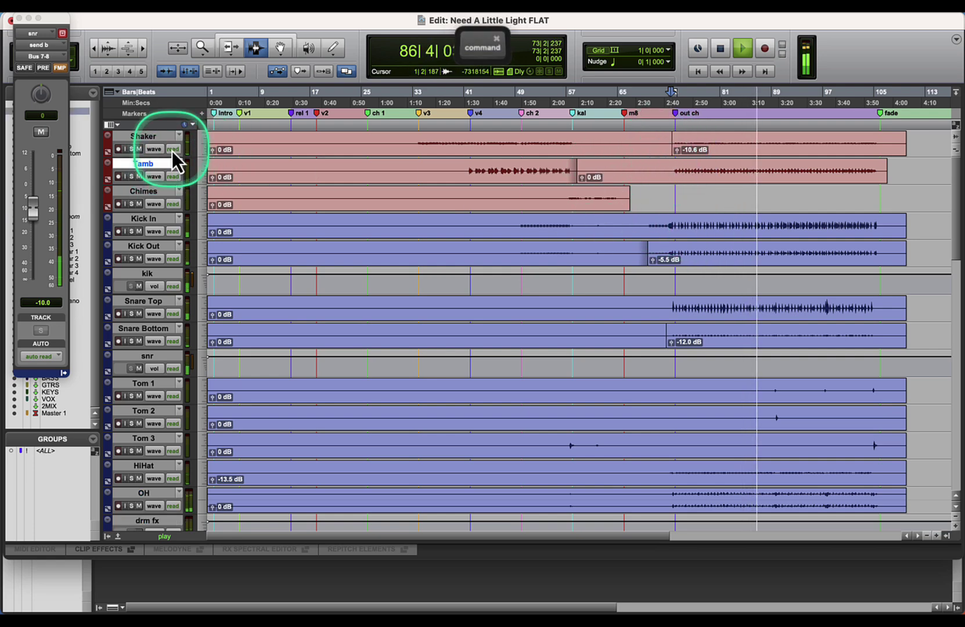
{"action": "key", "text": "super+equal"}
{"action": "left_click", "coordinate": [139, 465], "text": "alt"}
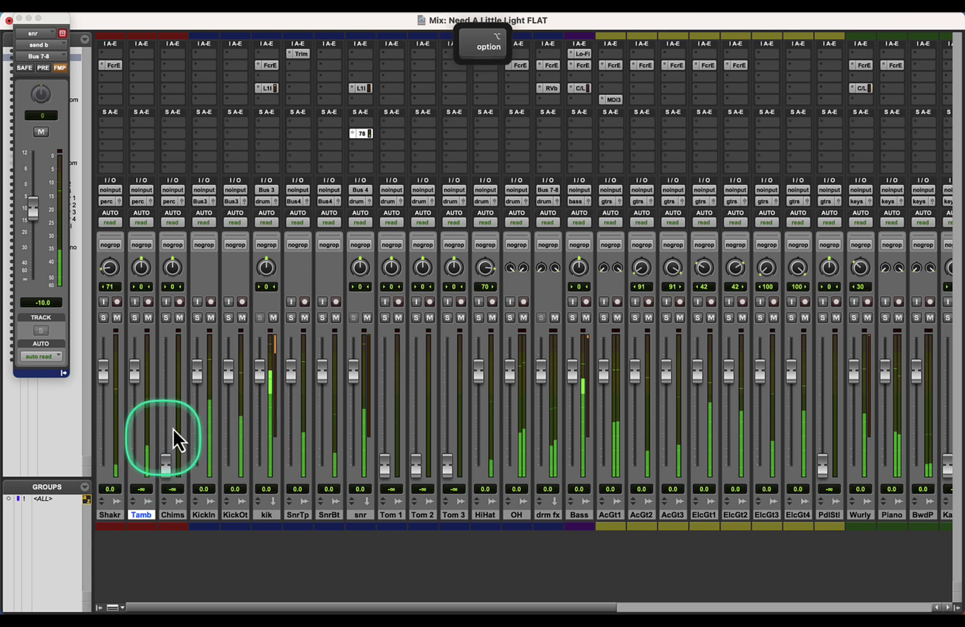
Step: Split the Tamb clip just before the out ch marker and lower the clip gain of the last part to -4.2 dB
{"action": "key", "text": "super+equal"}
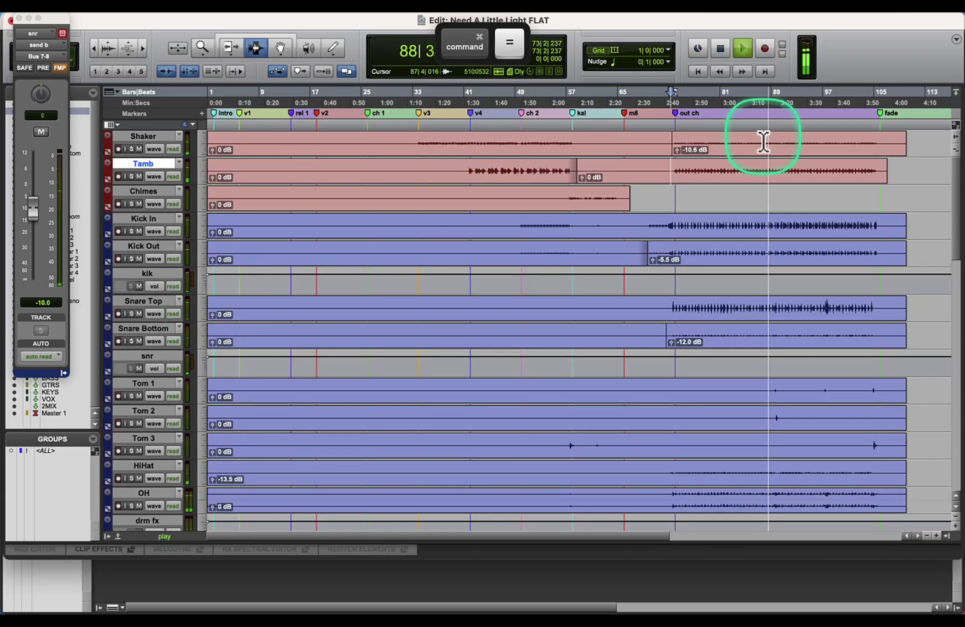
{"action": "key", "text": "super+e"}
{"action": "left_click_drag", "start_coordinate": [674, 179], "coordinate": [681, 231]}
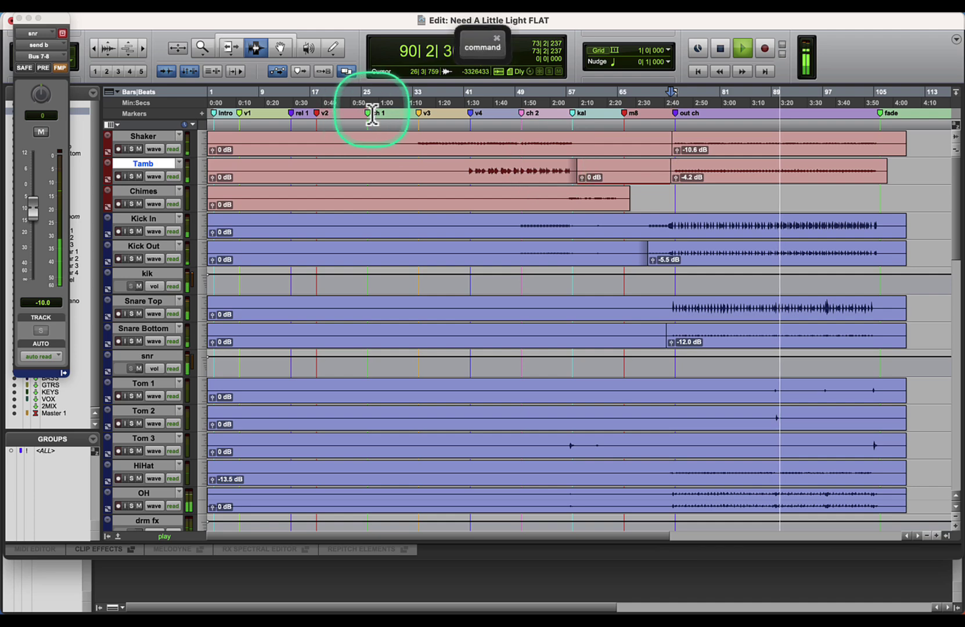
Step: Insert the ff d2 6-Band EQ on the Tamb track and boost 9.3 kHz by 5.7 dB with a Q of 1.3
{"action": "key", "text": "super+equal"}
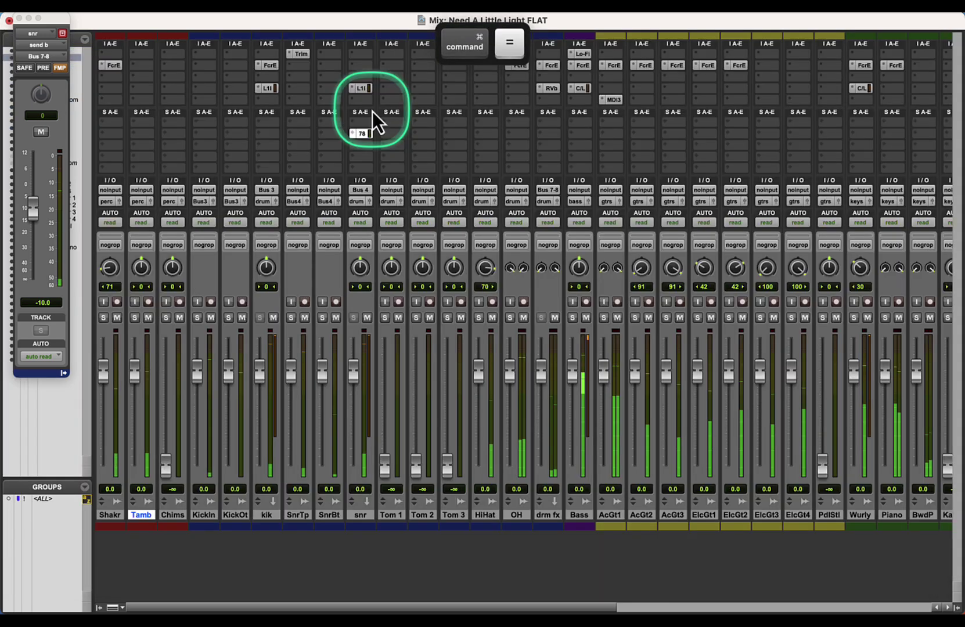
{"action": "left_click", "coordinate": [134, 67]}
{"action": "left_click", "coordinate": [165, 61]}
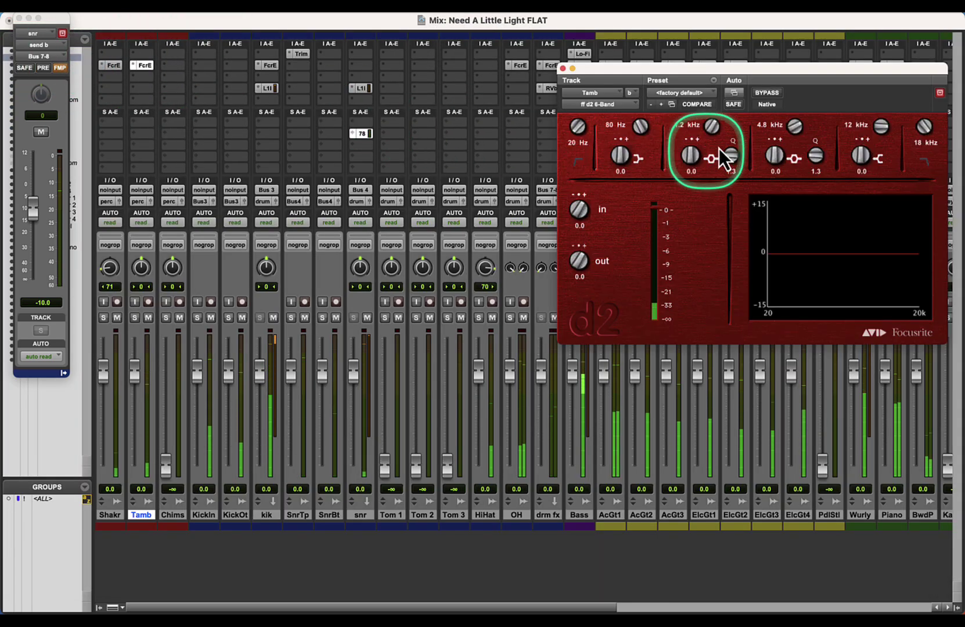
{"action": "left_click_drag", "start_coordinate": [775, 159], "coordinate": [831, 93]}
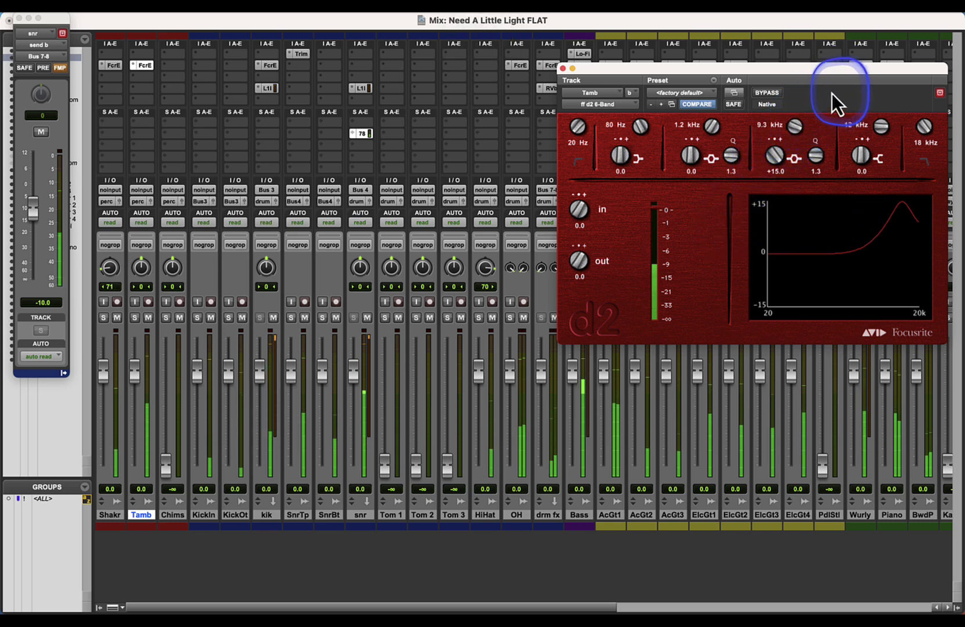
{"action": "left_click_drag", "start_coordinate": [772, 152], "coordinate": [768, 83]}
{"action": "key", "text": "ctrl+equal"}
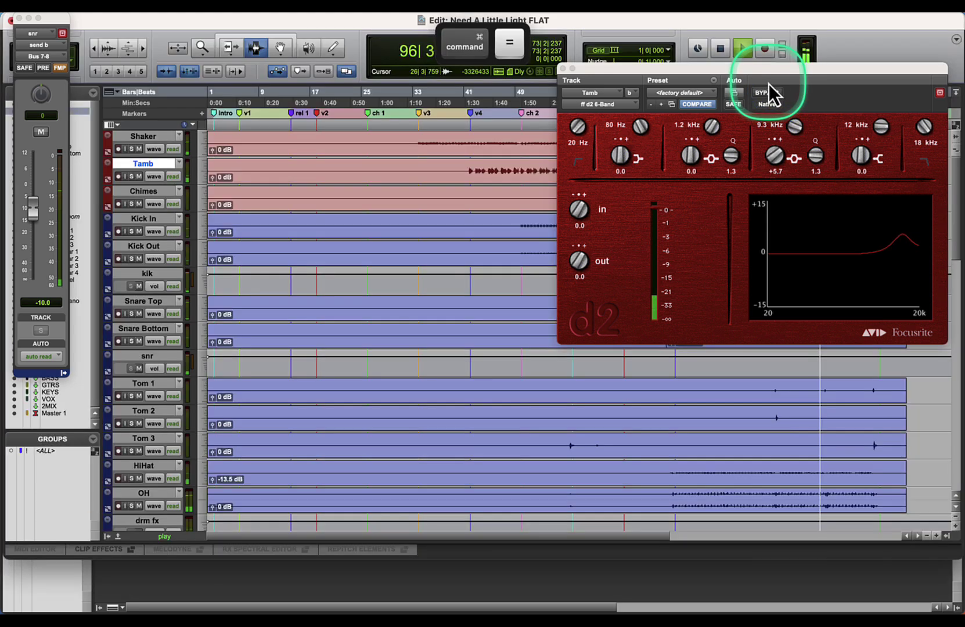
Step: Lower the out ch Tamb clip's gain to -11.3 dB, trim the equalizer's 9.3 kHz boost to 5.1 dB and close the equalizer
{"action": "left_click_drag", "start_coordinate": [712, 71], "coordinate": [673, 278]}
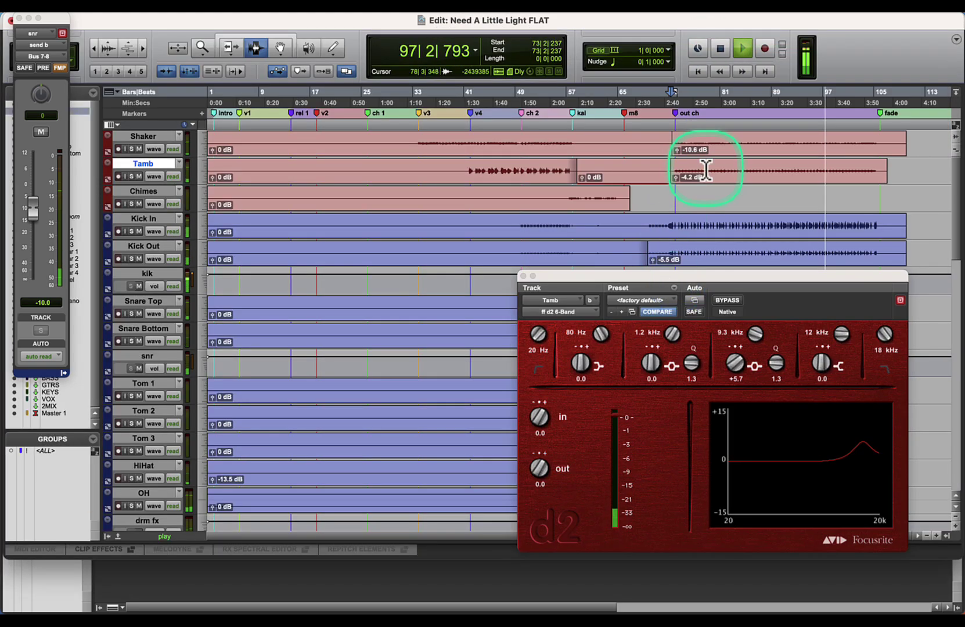
{"action": "left_click_drag", "start_coordinate": [675, 177], "coordinate": [683, 262]}
{"action": "left_click", "coordinate": [735, 364], "text": "super"}
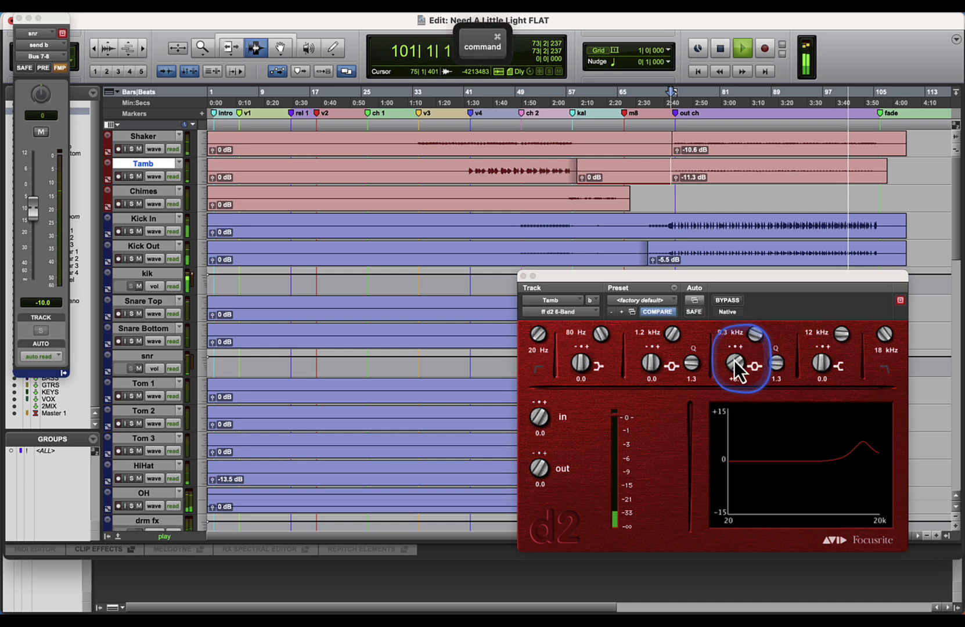
{"action": "left_click", "coordinate": [539, 303]}
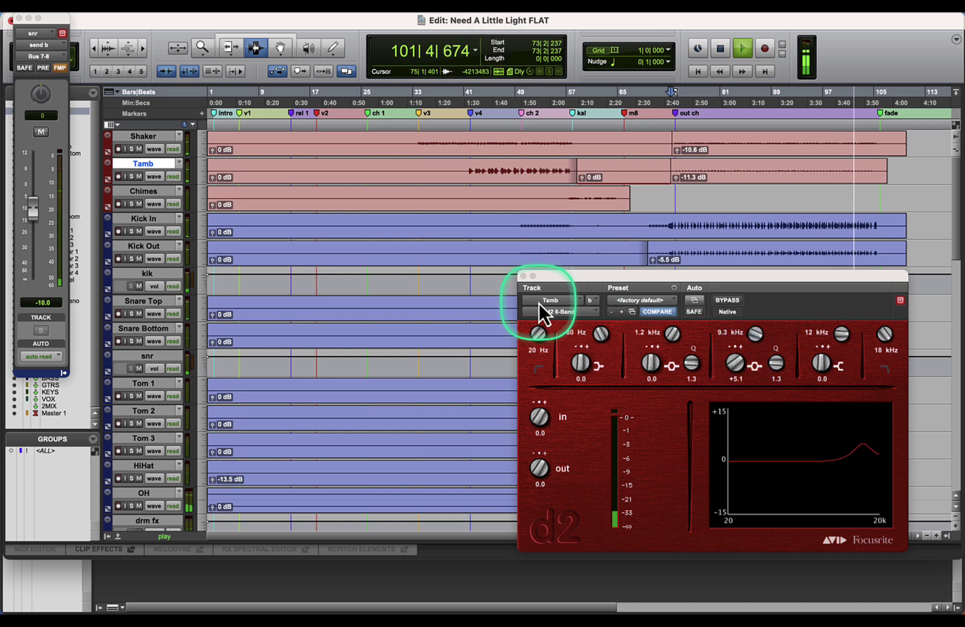
{"action": "left_click", "coordinate": [523, 277]}
Step: Play the song from just before the Tom 1 and Tom 2 hits in the out ch section and switch to the mixer
{"action": "left_click", "coordinate": [666, 230]}
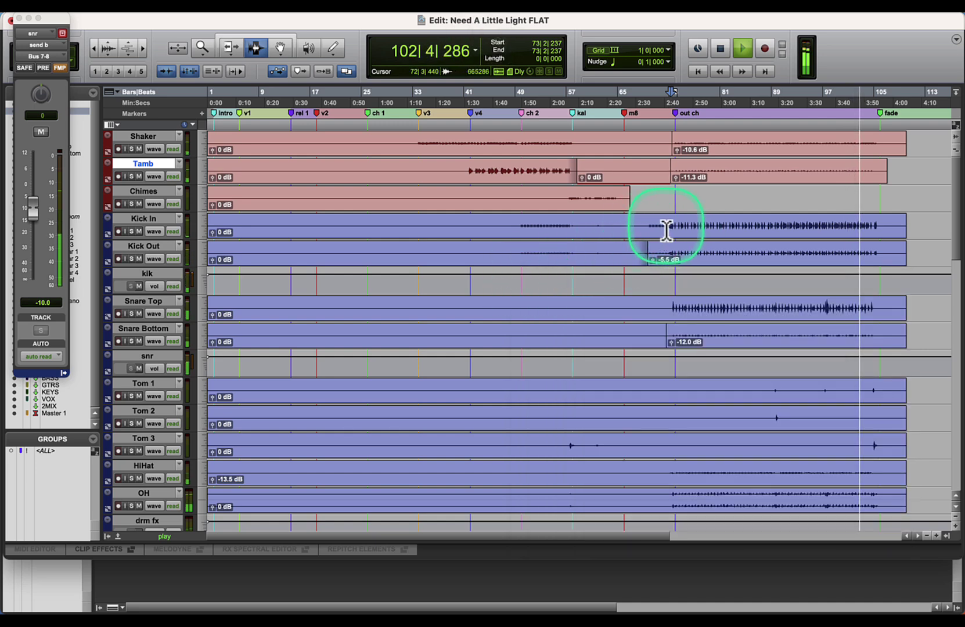
{"action": "left_click", "coordinate": [561, 226]}
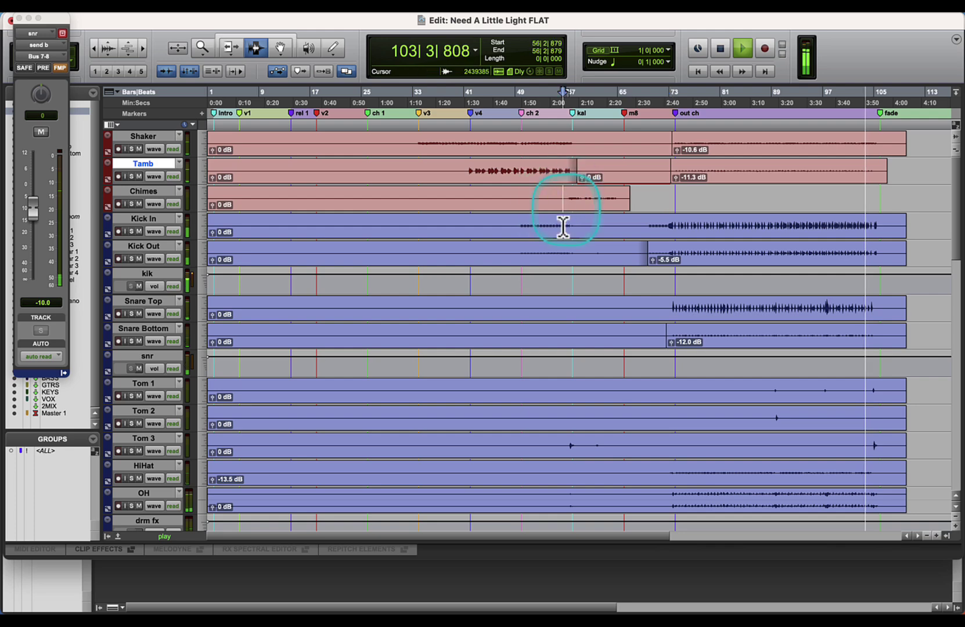
{"action": "scroll", "coordinate": [732, 384], "scroll_direction": "down", "scroll_amount": 2}
{"action": "scroll", "coordinate": [732, 385], "scroll_direction": "down", "scroll_amount": 8}
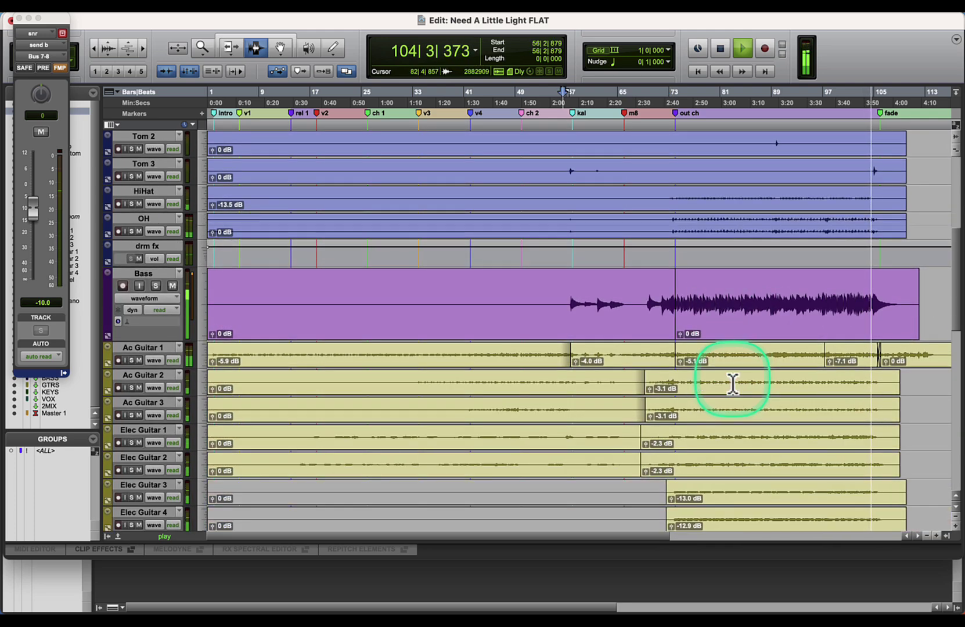
{"action": "scroll", "coordinate": [733, 385], "scroll_direction": "down", "scroll_amount": 15}
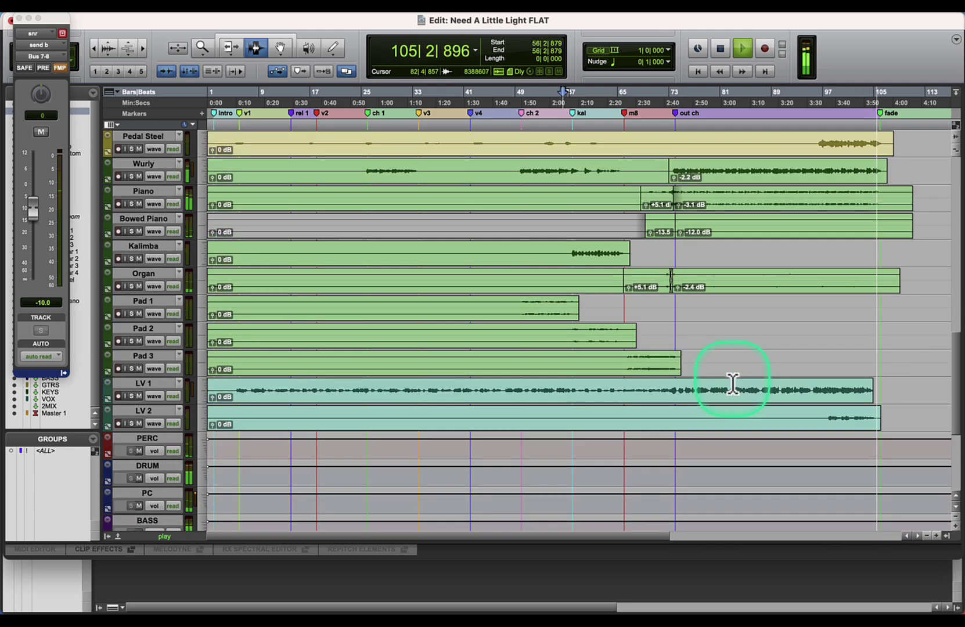
{"action": "scroll", "coordinate": [733, 384], "scroll_direction": "up", "scroll_amount": 15}
{"action": "scroll", "coordinate": [732, 379], "scroll_direction": "up", "scroll_amount": 4}
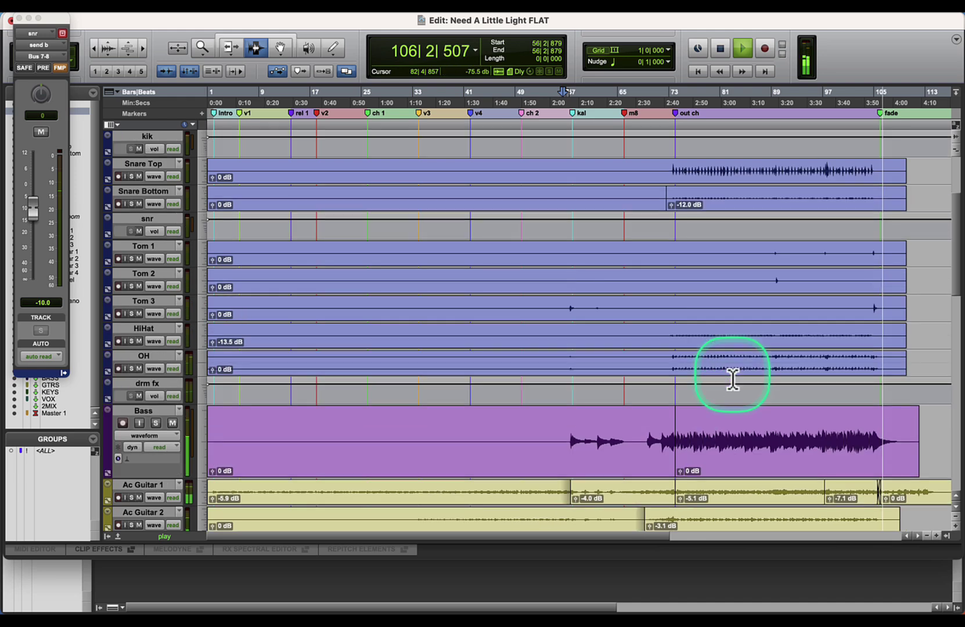
{"action": "key", "text": "space"}
{"action": "left_click", "coordinate": [773, 259]}
{"action": "key", "text": "super+equal"}
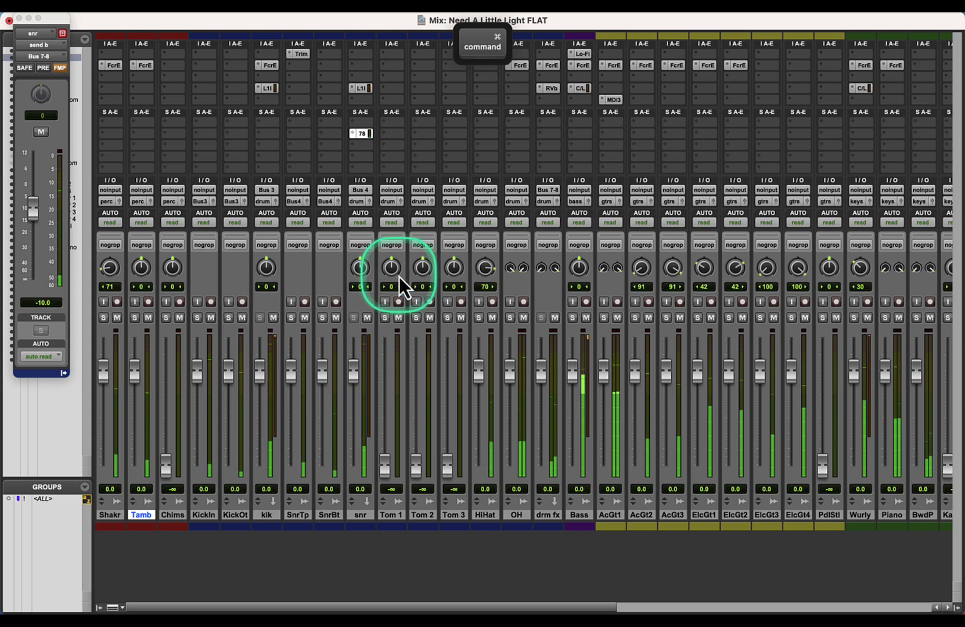
Step: Pan Tom 1 to 20 right, Tom 2 to 42 left and Tom 3 to 71 left, and bring all three faders to 0.0 dB
{"action": "left_click_drag", "start_coordinate": [398, 277], "coordinate": [391, 231]}
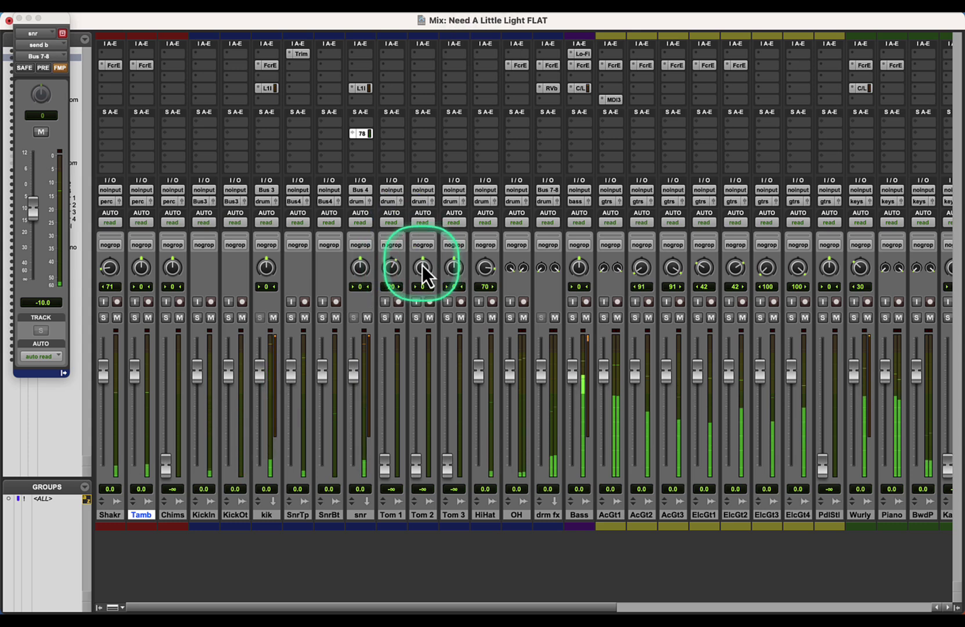
{"action": "left_click_drag", "start_coordinate": [402, 313], "coordinate": [391, 338]}
{"action": "left_click_drag", "start_coordinate": [452, 270], "coordinate": [406, 353]}
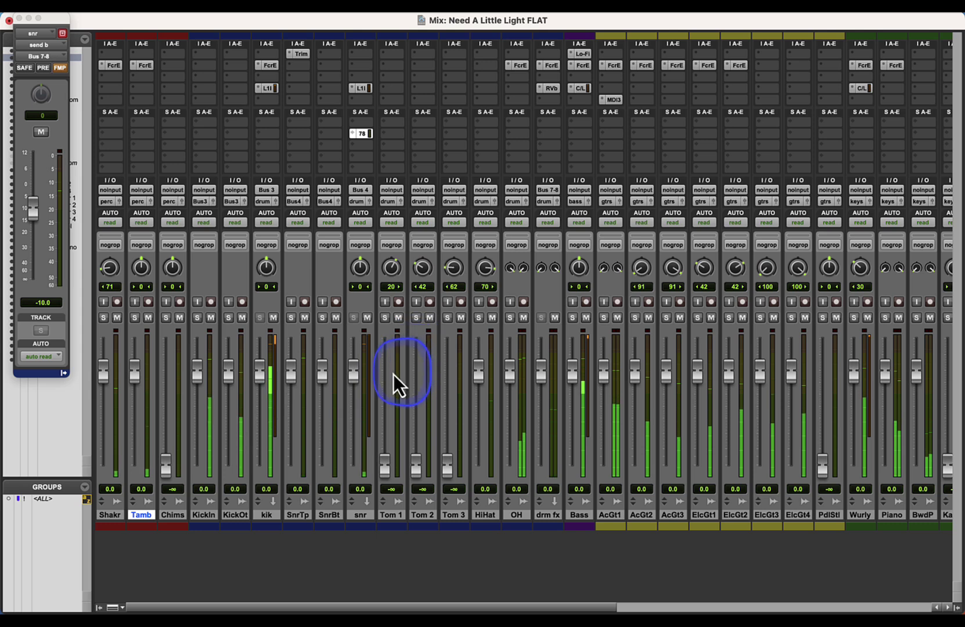
{"action": "left_click", "coordinate": [386, 465], "text": "alt"}
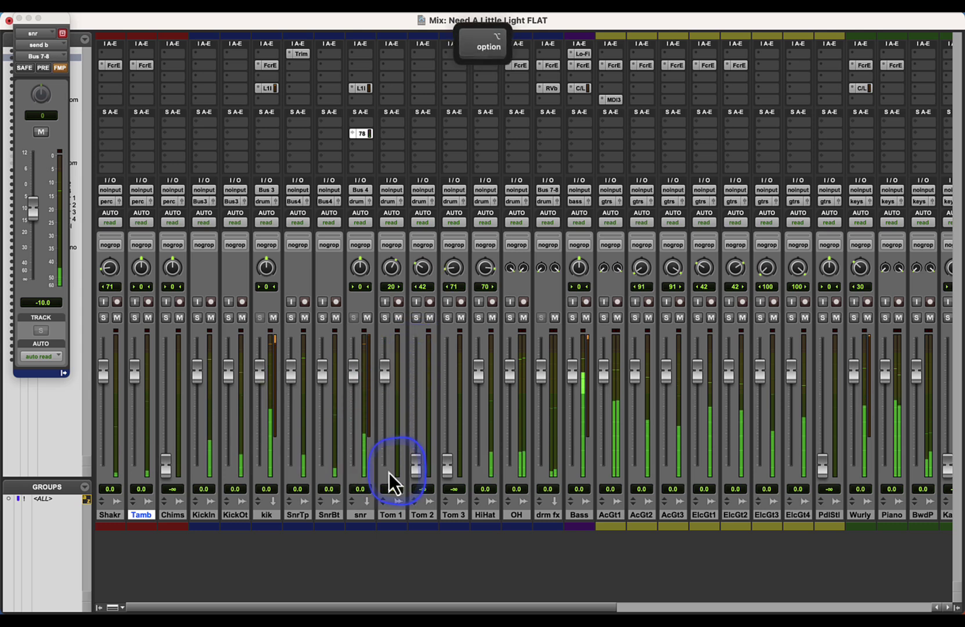
{"action": "left_click", "coordinate": [416, 465], "text": "alt"}
{"action": "left_click", "coordinate": [446, 465], "text": "alt"}
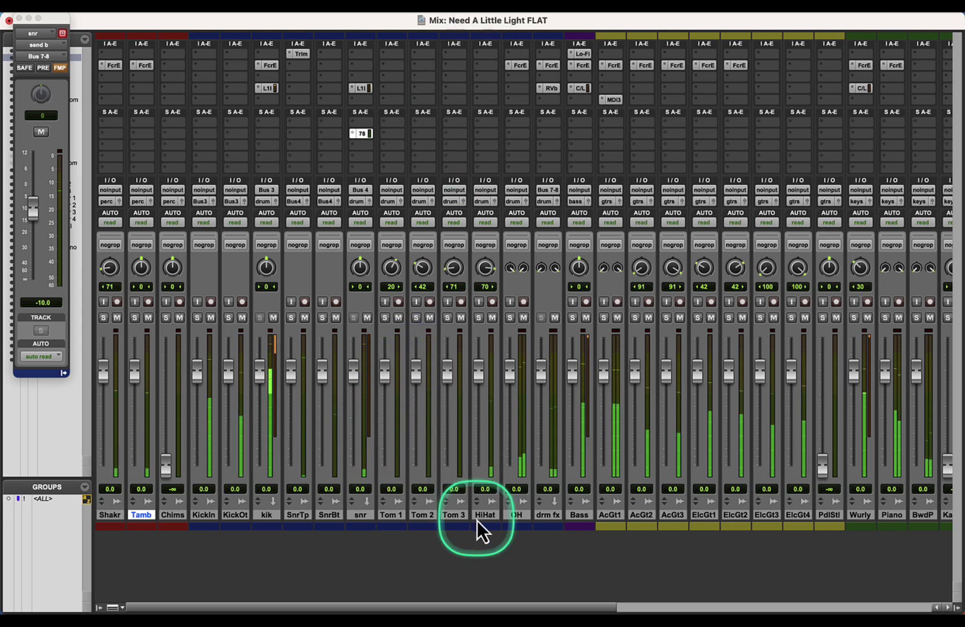
Step: Create one new stereo aux input track directly after Tom 3
{"action": "left_click", "coordinate": [462, 515]}
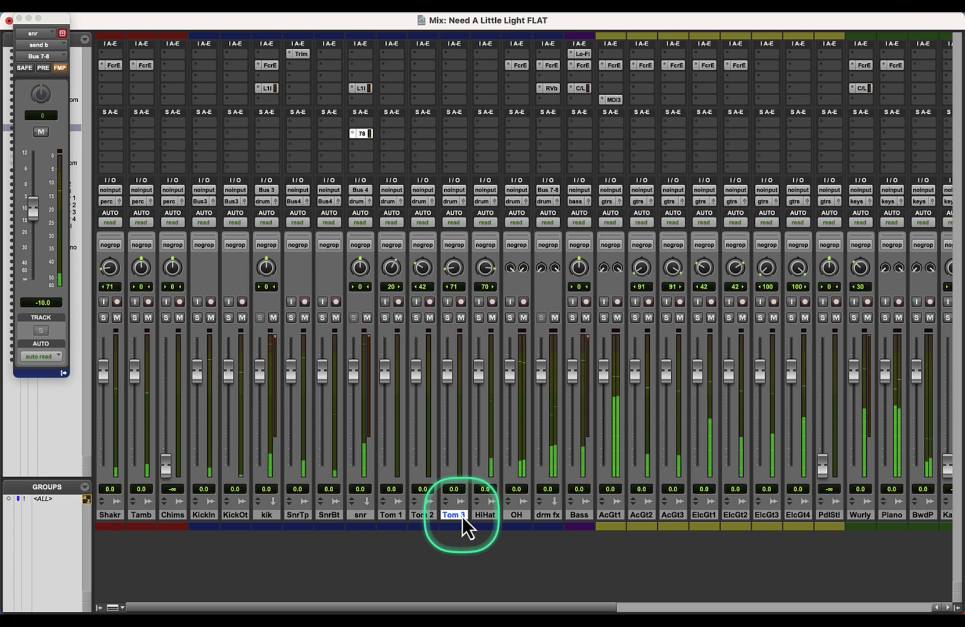
{"action": "key", "text": "super+shift+n"}
{"action": "key", "text": "super+Right"}
{"action": "key", "text": "super+Down"}
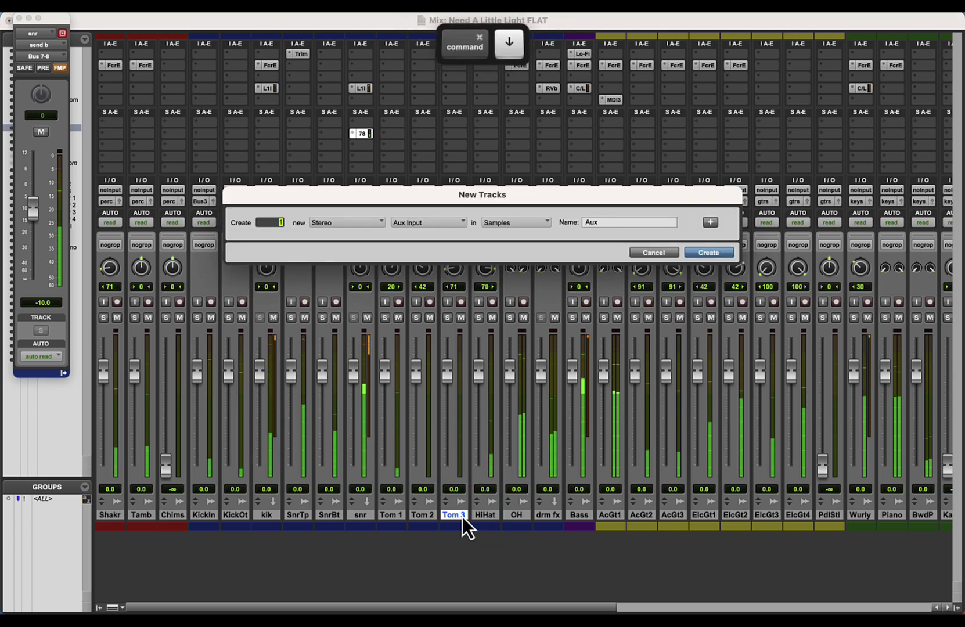
{"action": "key", "text": "Return"}
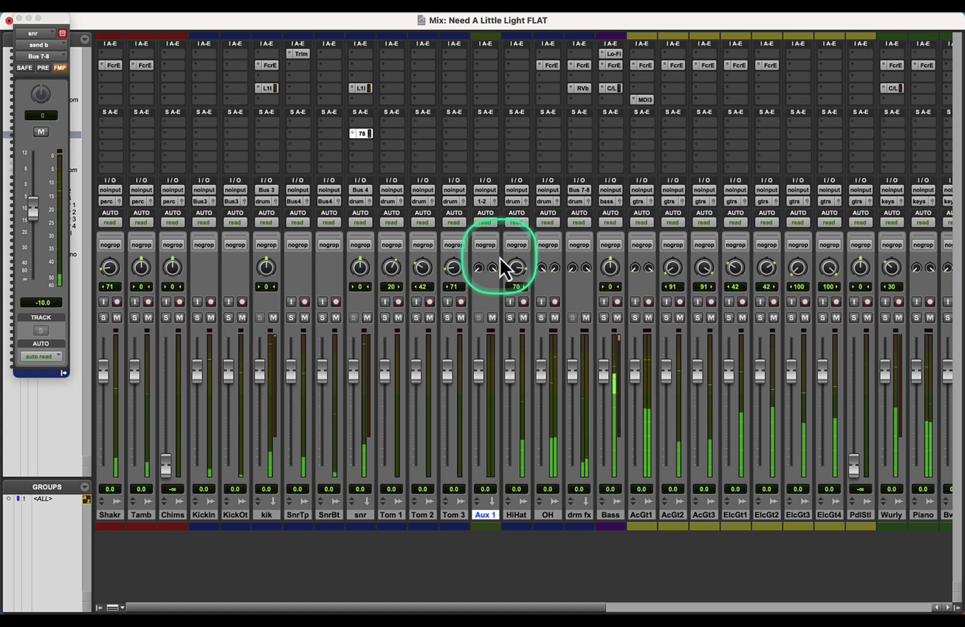
Step: Set the new aux track's input to Bus 5-6 and its output to the drum bus
{"action": "left_click", "coordinate": [482, 193]}
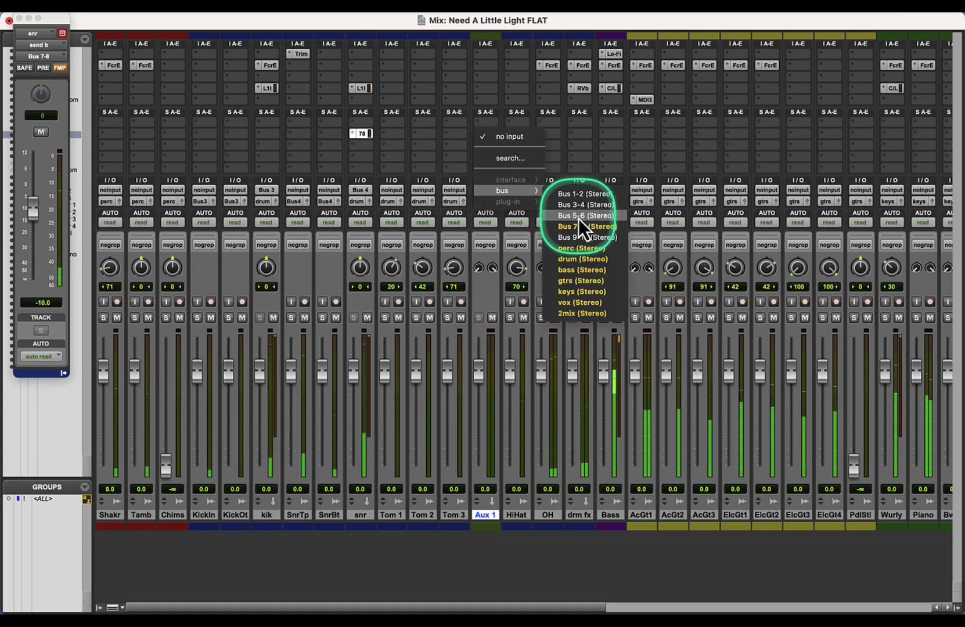
{"action": "left_click", "coordinate": [577, 221]}
{"action": "left_click", "coordinate": [483, 202]}
{"action": "mouse_move", "coordinate": [494, 213]}
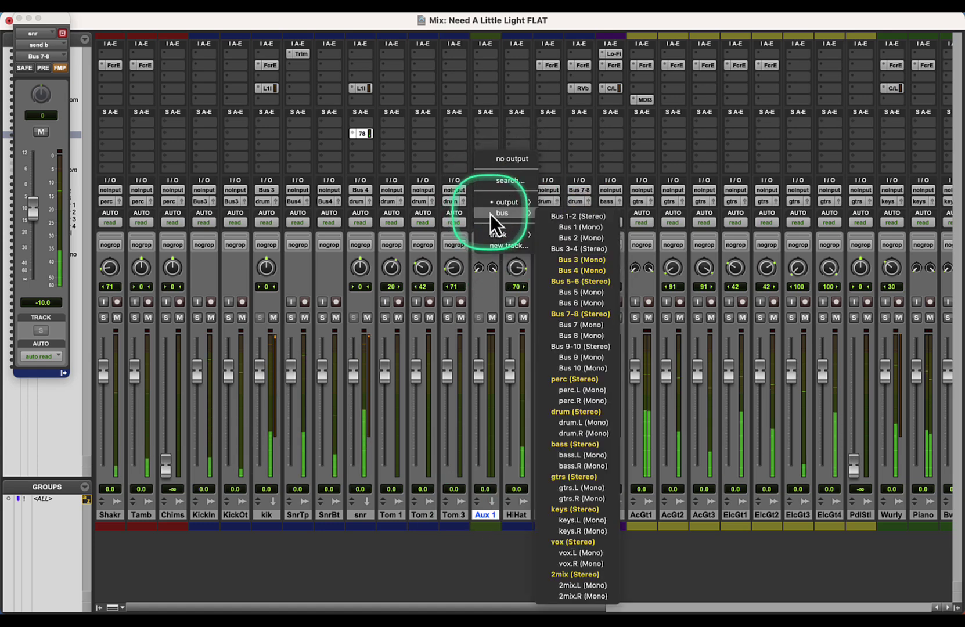
{"action": "left_click", "coordinate": [576, 411]}
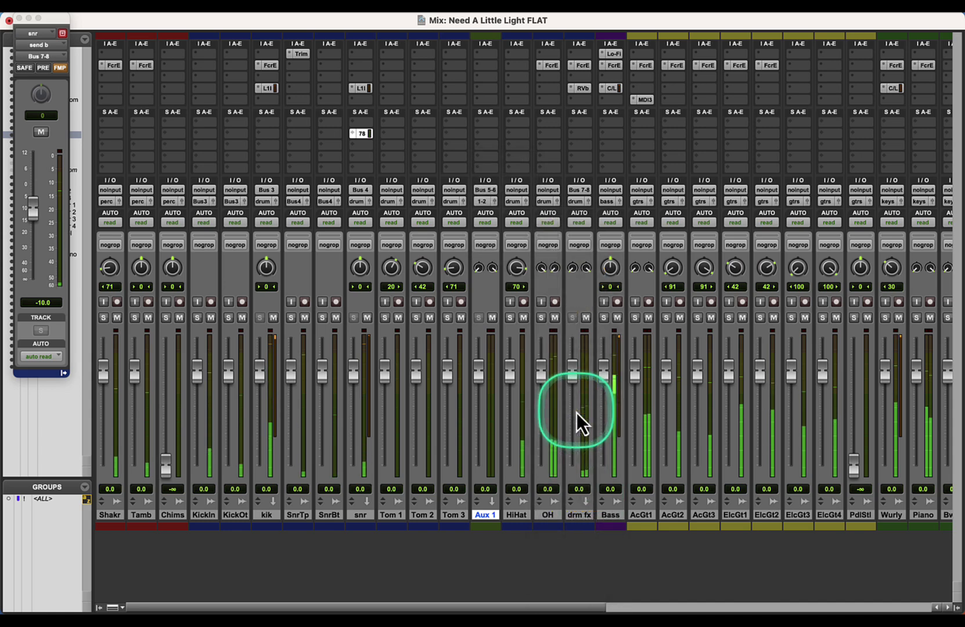
Step: Route the outputs of Tom 1, Tom 2 and Tom 3 together to Bus 5-6 (Stereo)
{"action": "left_click", "coordinate": [392, 514]}
{"action": "left_click", "coordinate": [453, 515], "text": "shift"}
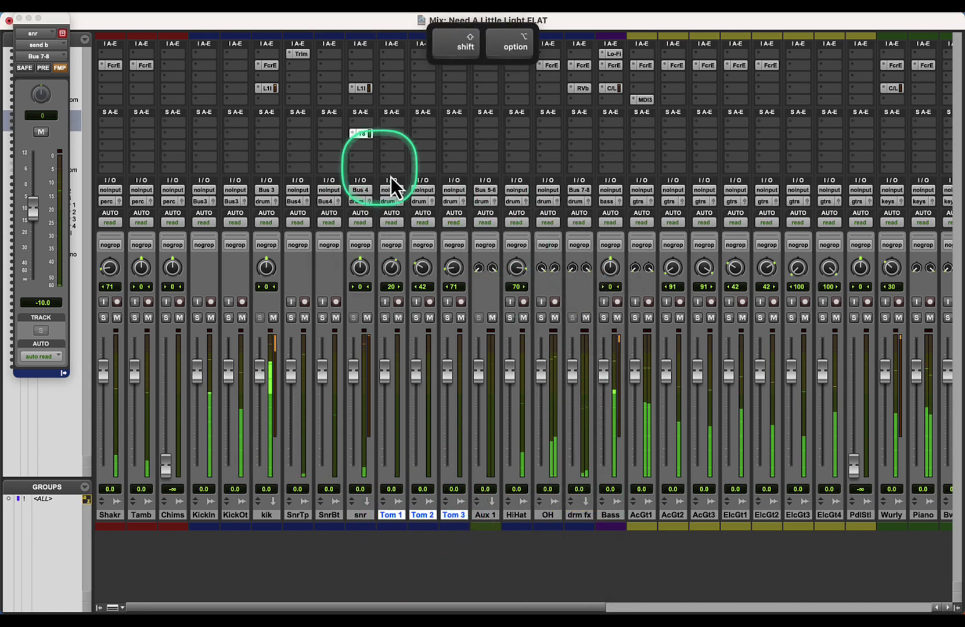
{"action": "left_click", "coordinate": [386, 201], "text": "alt+shift"}
{"action": "mouse_move", "coordinate": [388, 212]}
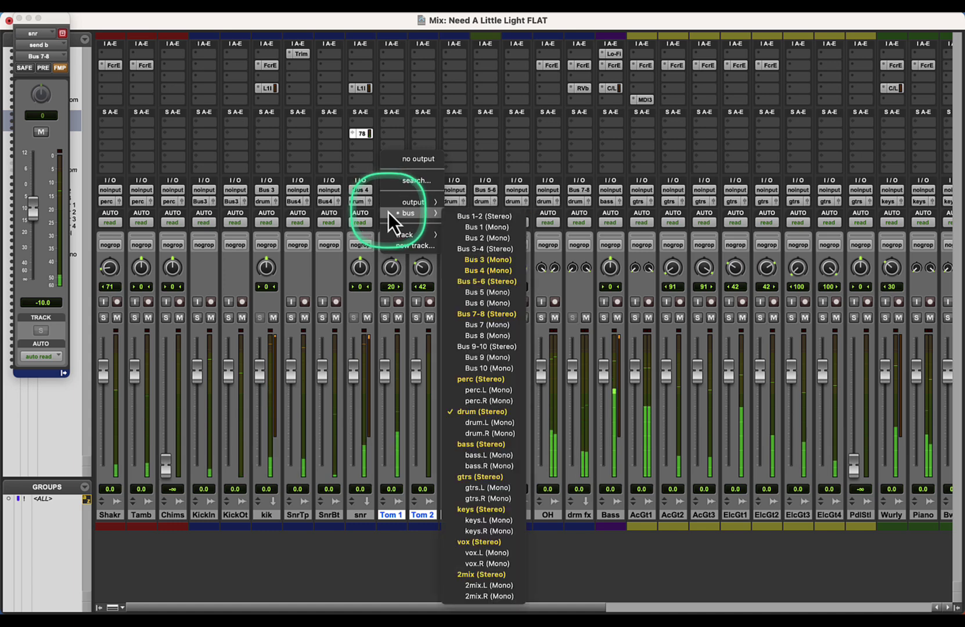
{"action": "left_click", "coordinate": [488, 283], "text": "alt+shift"}
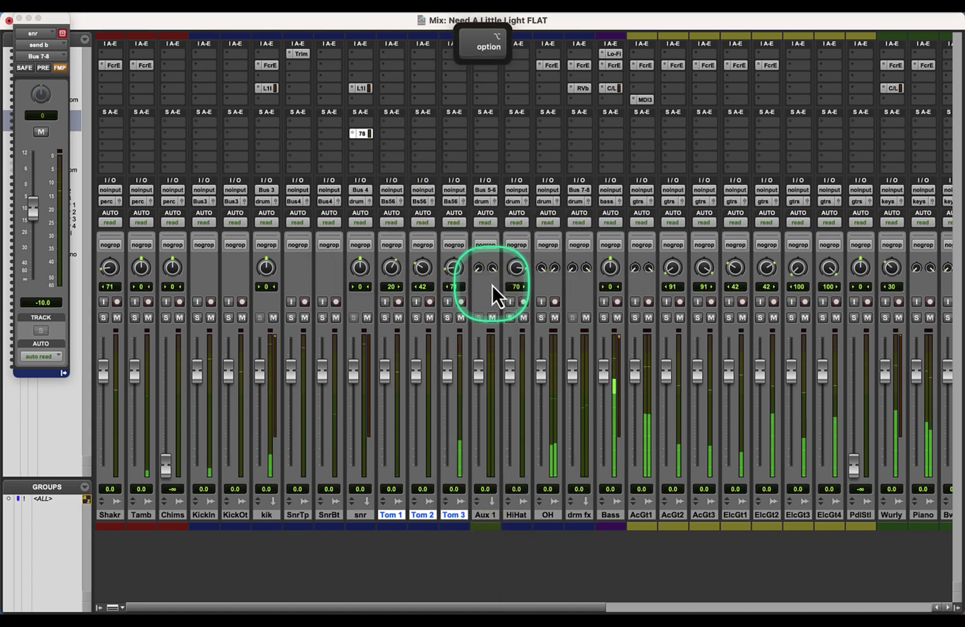
Step: Give the aux track the same dark blue colour as the three tom tracks
{"action": "left_click", "coordinate": [489, 513], "text": "shift"}
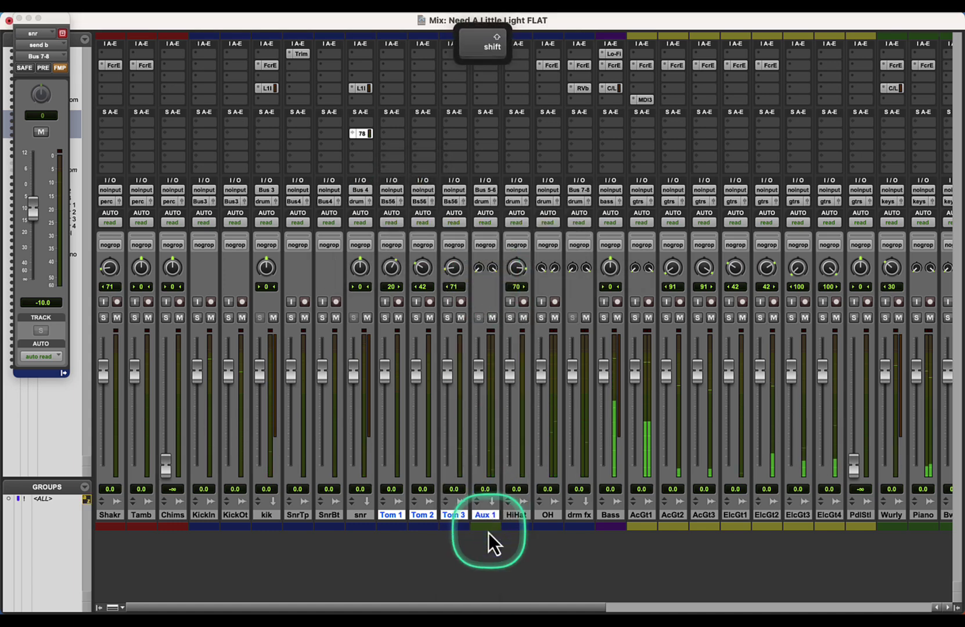
{"action": "double_click", "coordinate": [488, 530]}
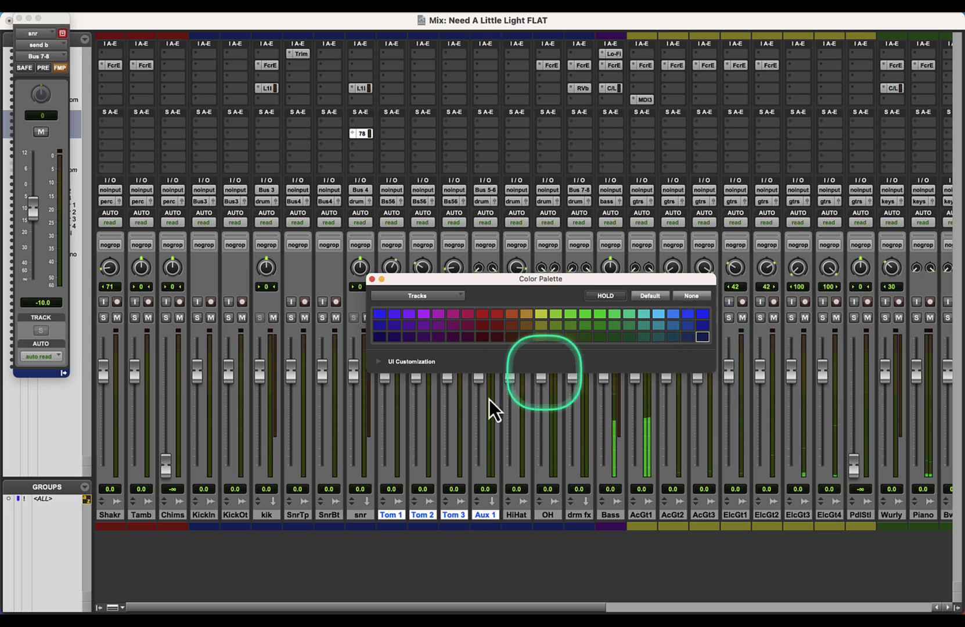
{"action": "left_click", "coordinate": [371, 280]}
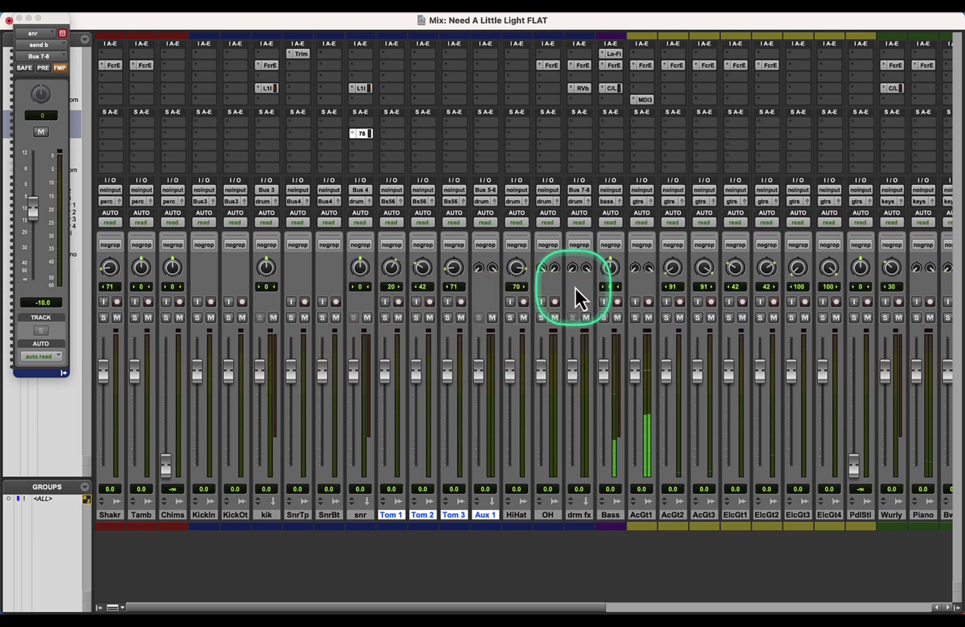
Step: Set the 259 Hz band's Q to 1.2 in the Ac Guitar 1 equalizer, close it and restart playback
{"action": "left_click", "coordinate": [651, 67]}
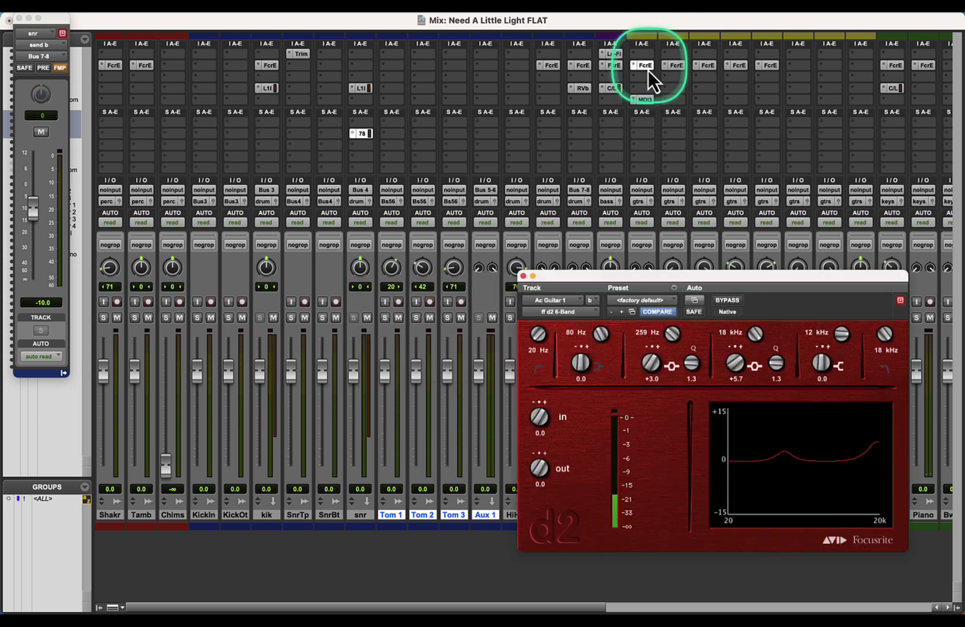
{"action": "left_click_drag", "start_coordinate": [683, 366], "coordinate": [679, 375]}
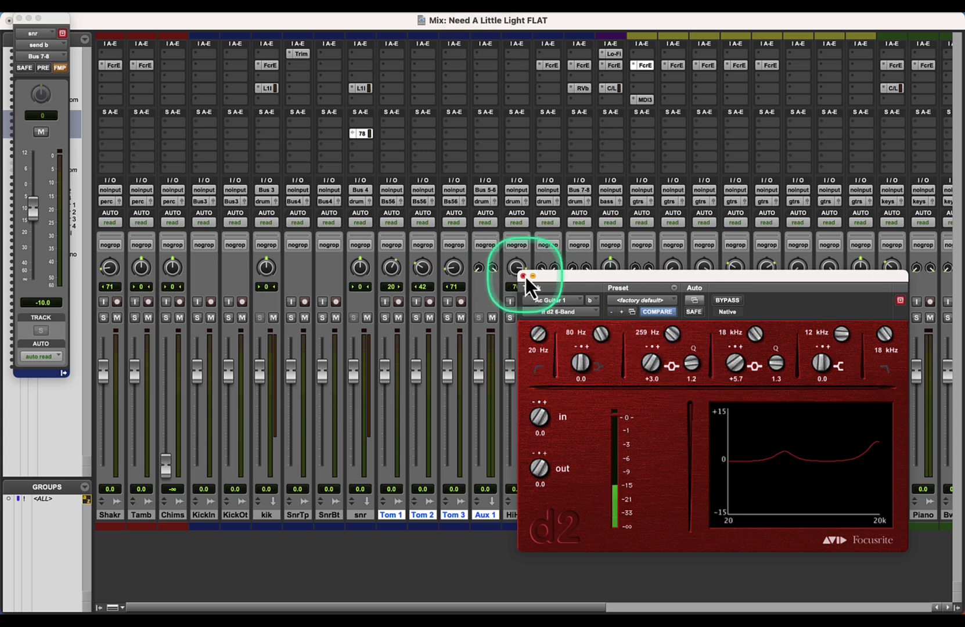
{"action": "left_click", "coordinate": [523, 275]}
{"action": "key", "text": "space"}
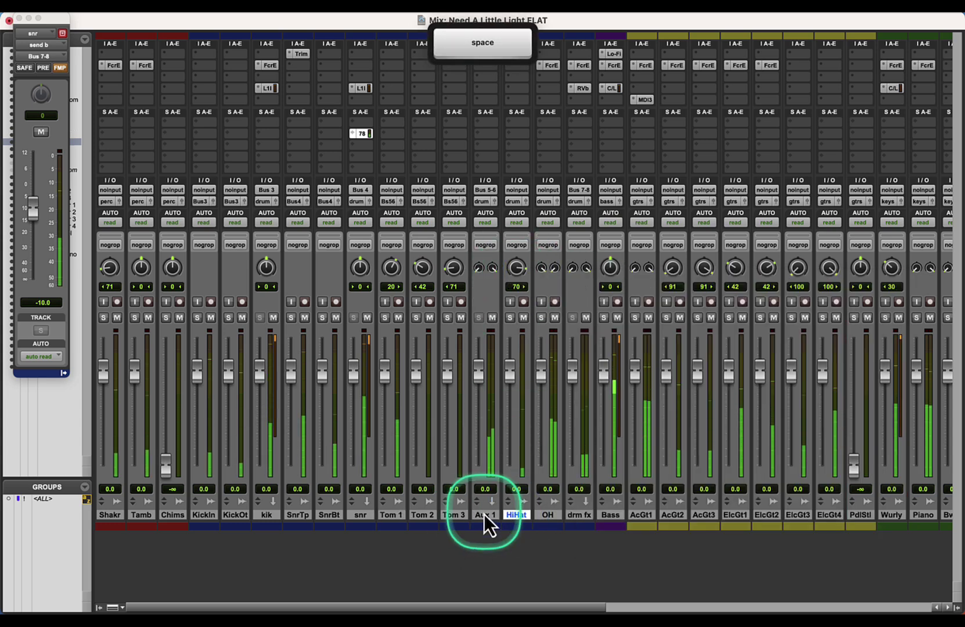
Step: Rename the Aux 1 track as toms and return to the edit window
{"action": "double_click", "coordinate": [484, 514]}
{"action": "type", "text": "toms"}
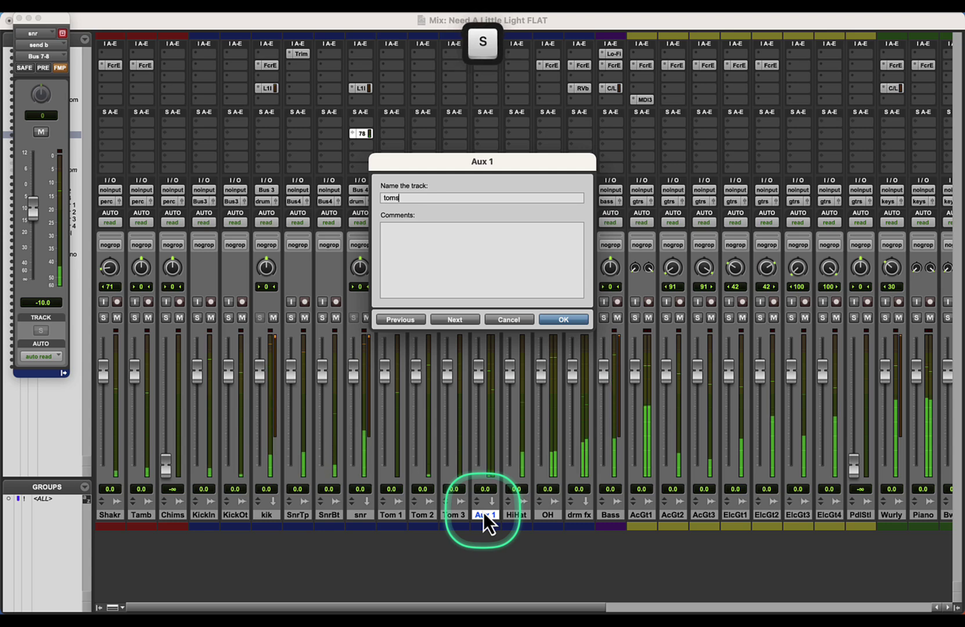
{"action": "key", "text": "Return"}
{"action": "key", "text": "super+equal"}
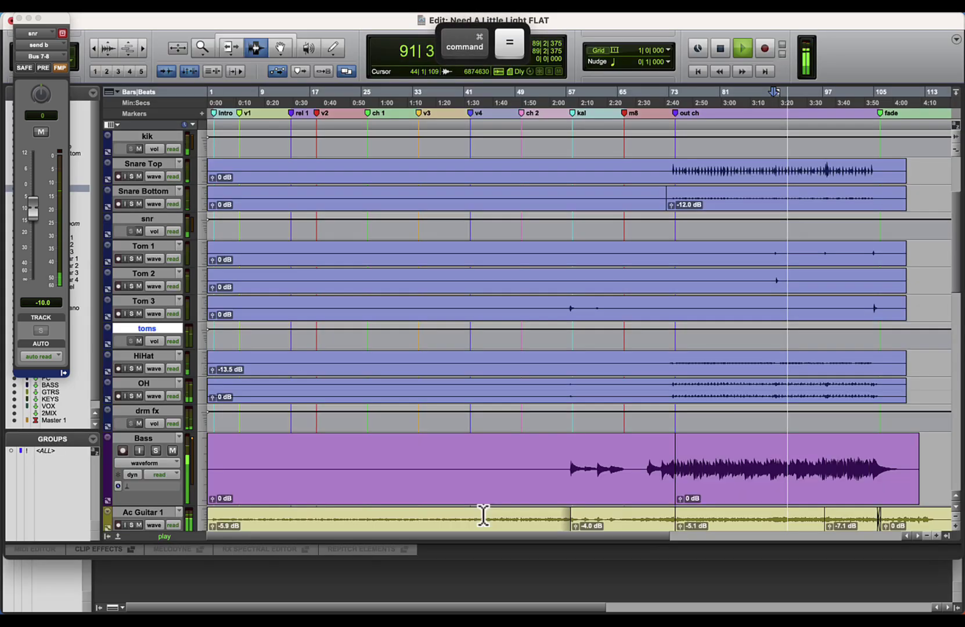
Step: Place the playback start on the lead vocal tracks at bar 97|4|628, just where the LV 2 part begins
{"action": "scroll", "coordinate": [633, 433], "scroll_direction": "up", "scroll_amount": 10}
{"action": "scroll", "coordinate": [653, 450], "scroll_direction": "down", "scroll_amount": 15}
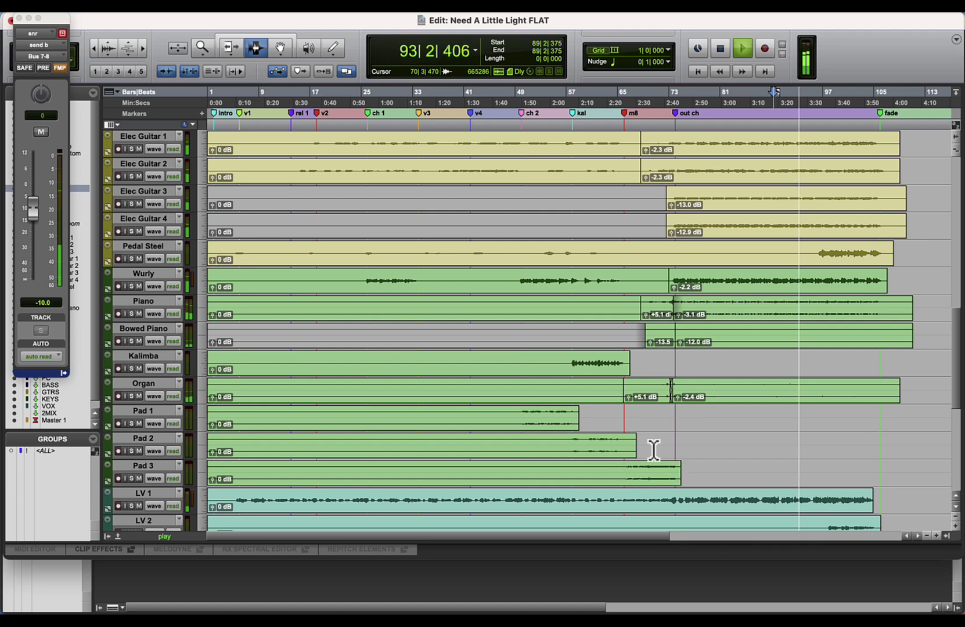
{"action": "scroll", "coordinate": [653, 450], "scroll_direction": "down", "scroll_amount": 4}
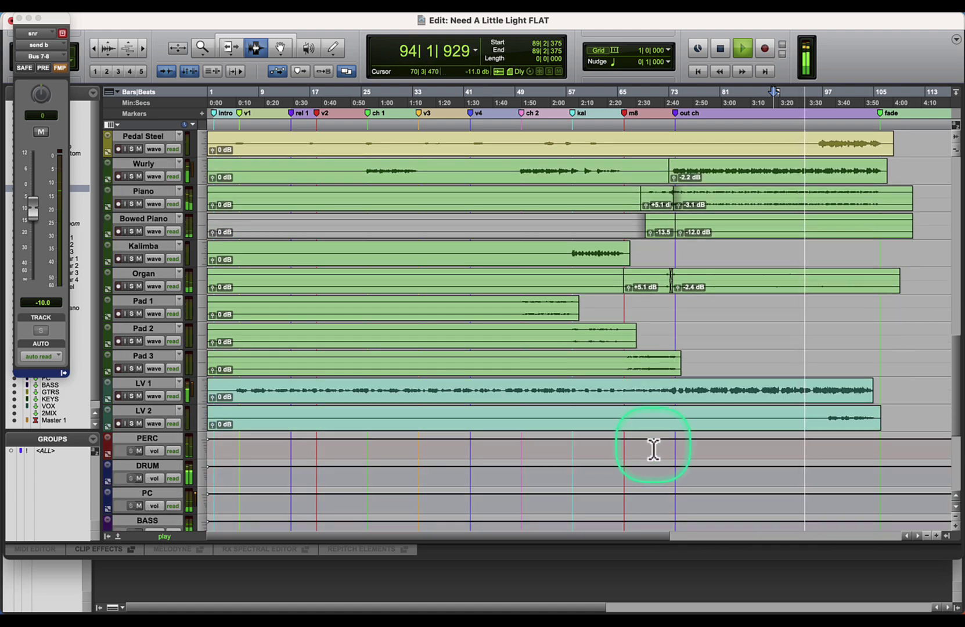
{"action": "scroll", "coordinate": [653, 450], "scroll_direction": "down", "scroll_amount": 5}
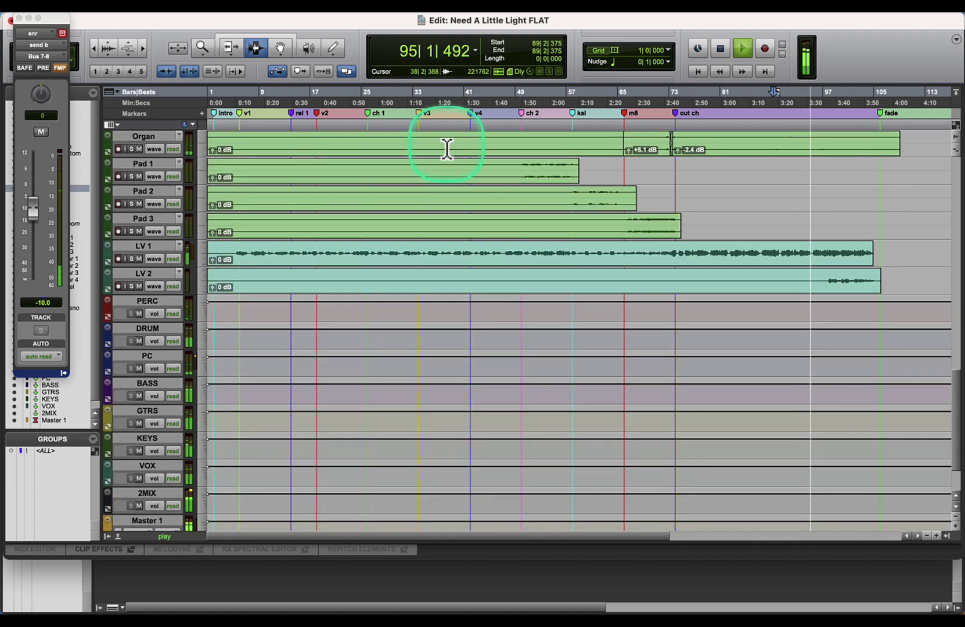
{"action": "left_click", "coordinate": [230, 47]}
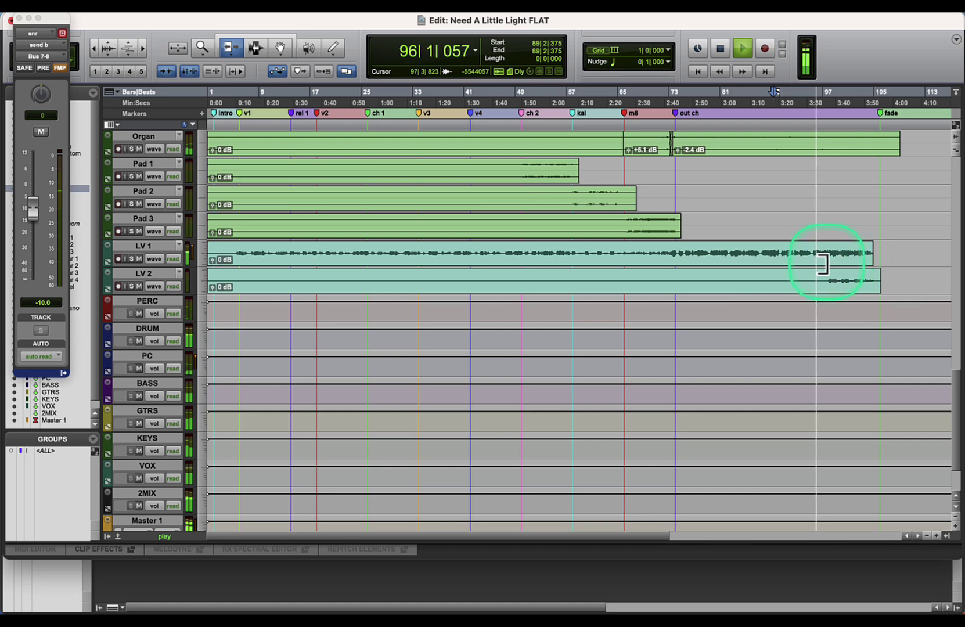
{"action": "left_click", "coordinate": [255, 47]}
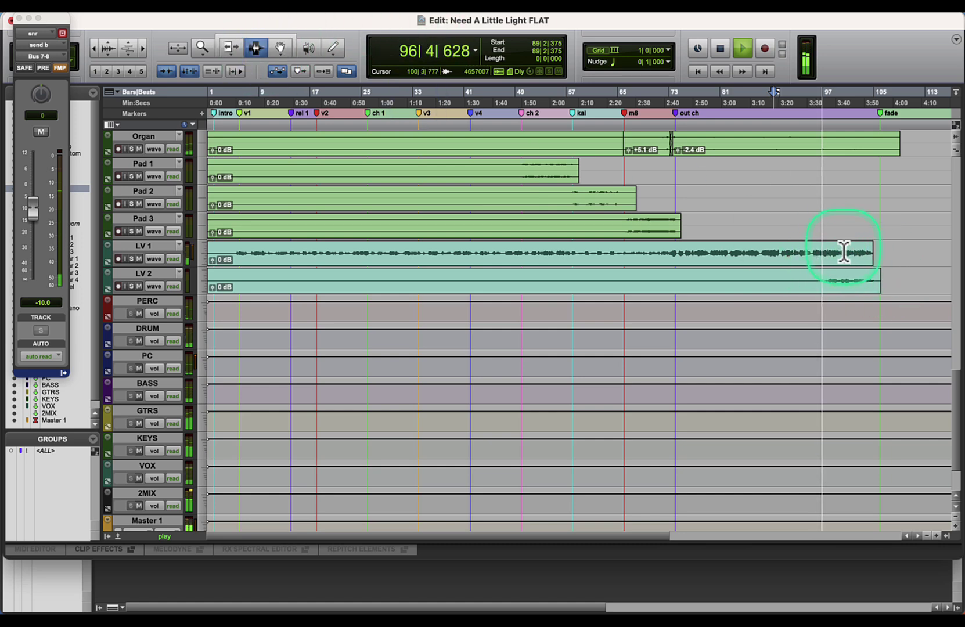
{"action": "left_click", "coordinate": [828, 266]}
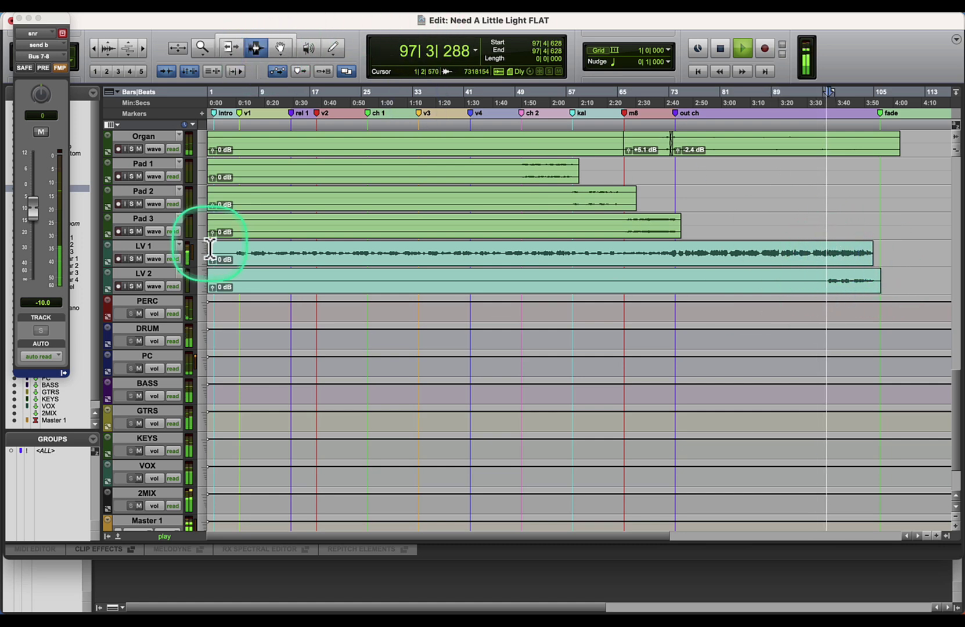
{"action": "left_click", "coordinate": [166, 246]}
{"action": "key", "text": "super+shift+n"}
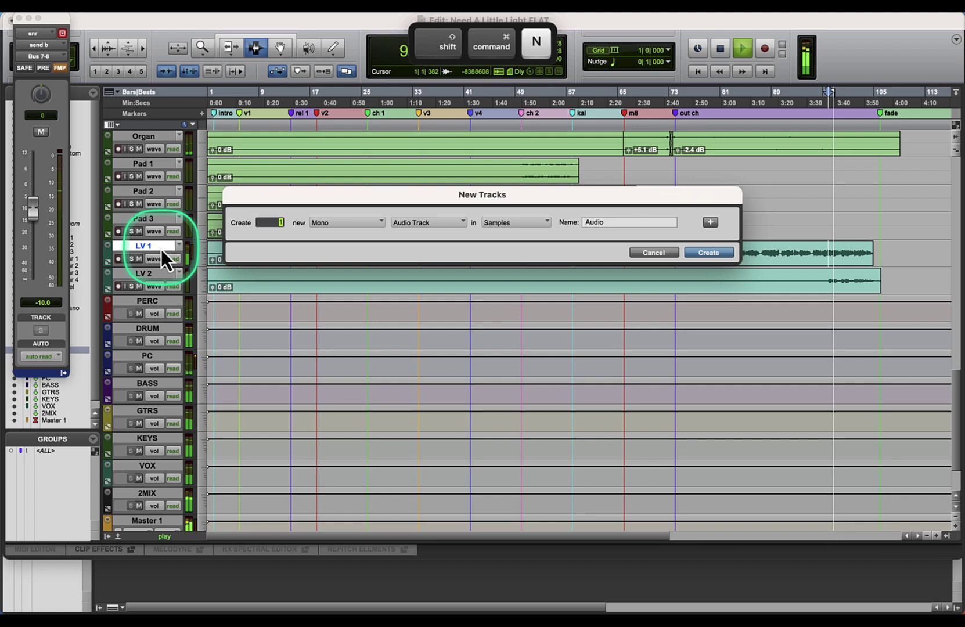
{"action": "key", "text": "super+Down"}
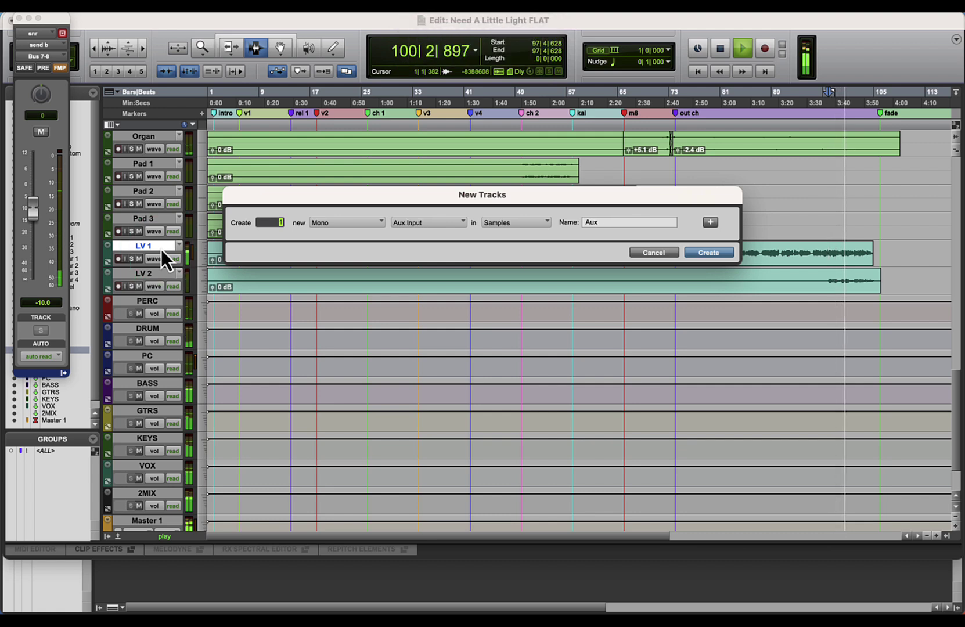
{"action": "left_click", "coordinate": [654, 253]}
Step: Pan the Tamb track to 13 right and restart playback from the edit window
{"action": "key", "text": "super+equal"}
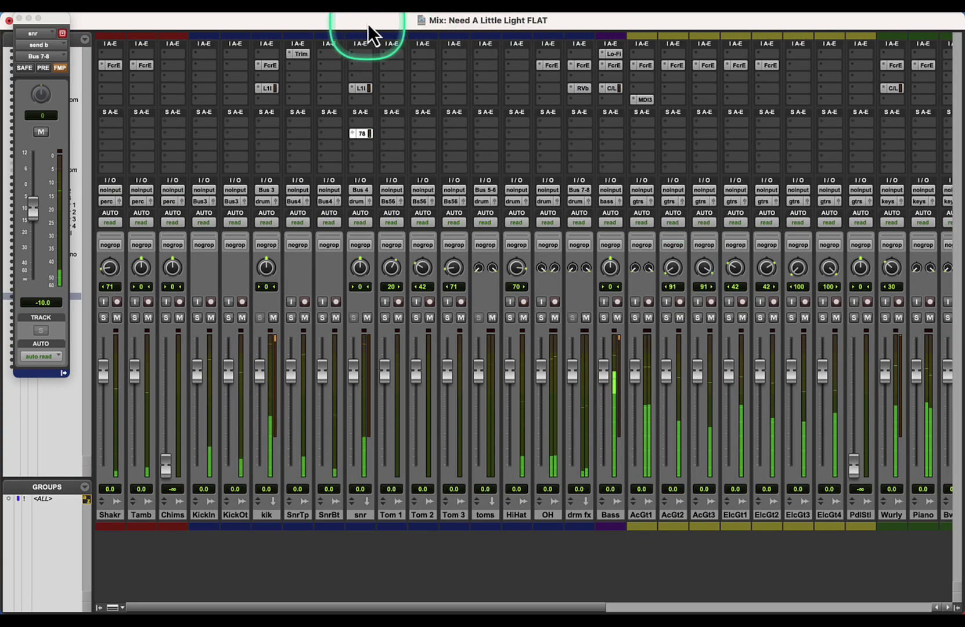
{"action": "left_click", "coordinate": [765, 608]}
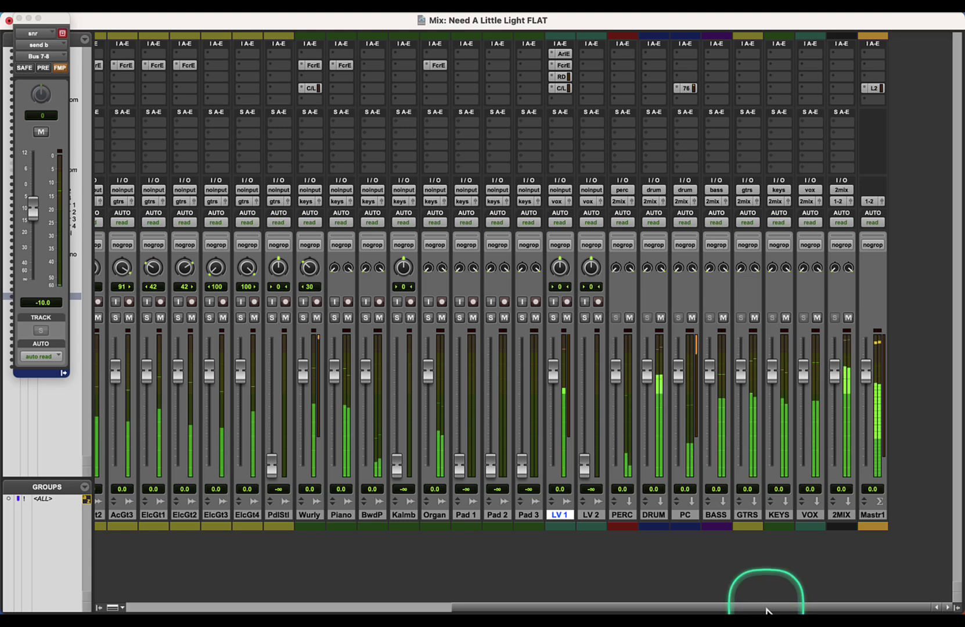
{"action": "left_click", "coordinate": [379, 606]}
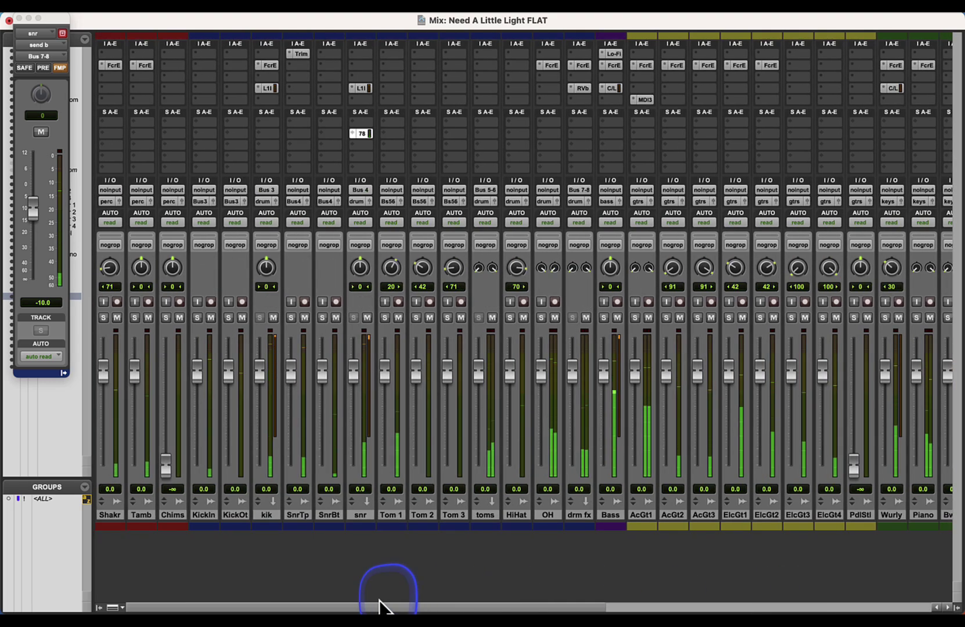
{"action": "left_click", "coordinate": [142, 265], "text": "super"}
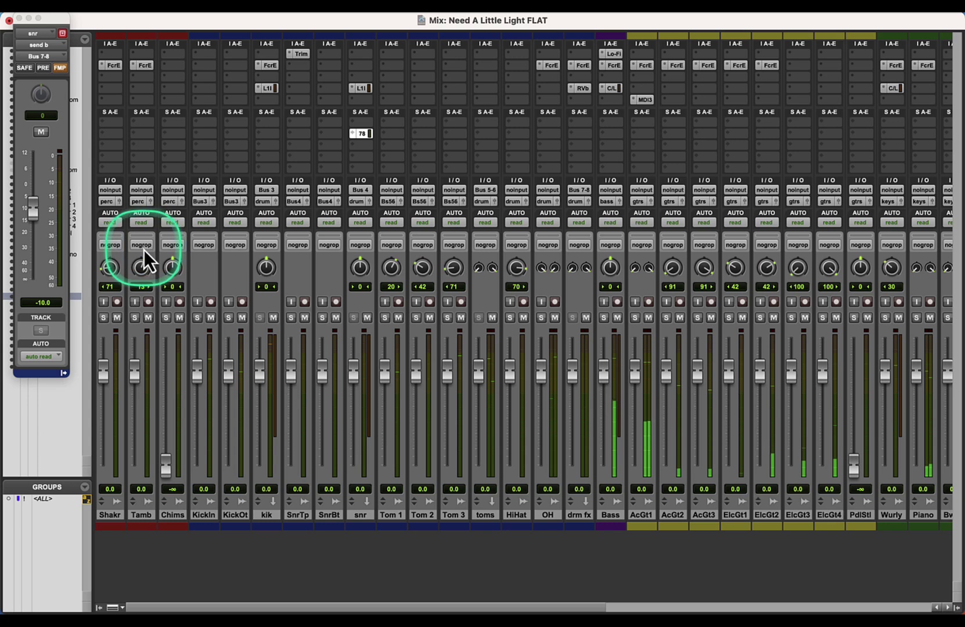
{"action": "key", "text": "super+equal"}
{"action": "key", "text": "space"}
Step: Bring the LV 2 fader up to 0.0 dB and copy all the LV 1 inserts onto LV 2, restarting playback
{"action": "scroll", "coordinate": [740, 323], "scroll_direction": "up", "scroll_amount": 10}
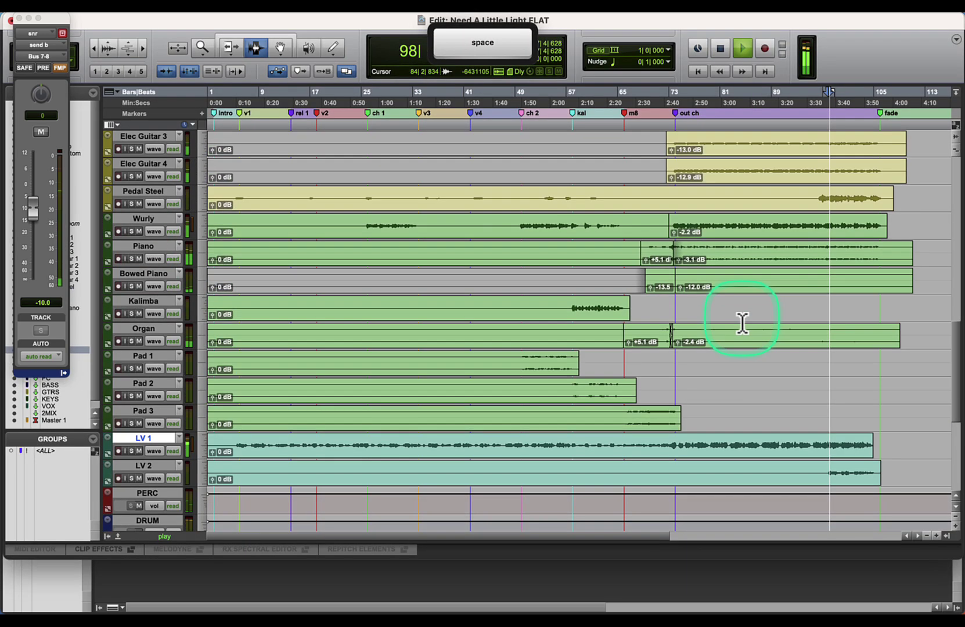
{"action": "scroll", "coordinate": [741, 328], "scroll_direction": "up", "scroll_amount": 3}
{"action": "scroll", "coordinate": [741, 329], "scroll_direction": "down", "scroll_amount": 15}
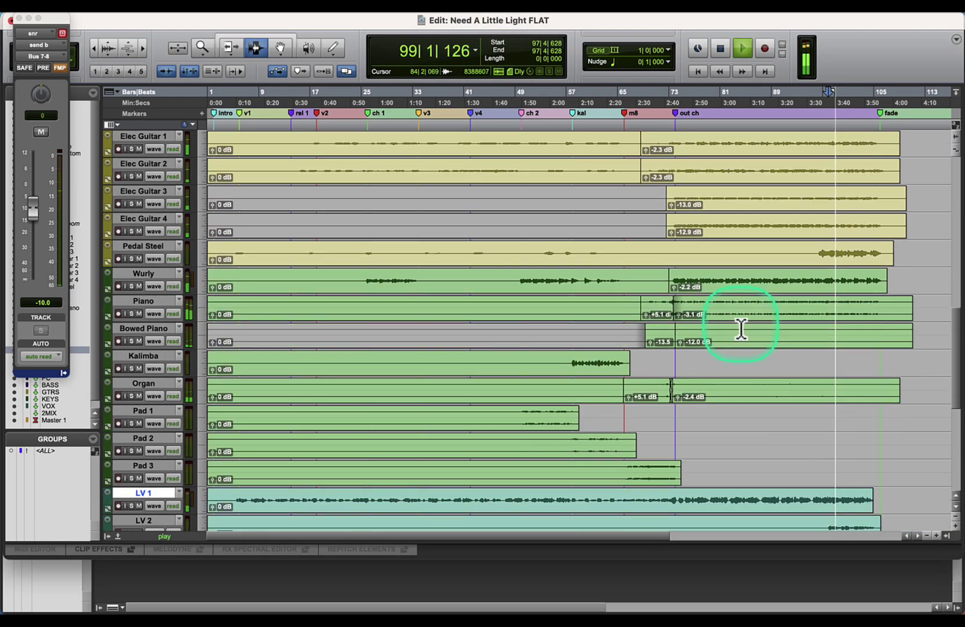
{"action": "key", "text": "super+equal"}
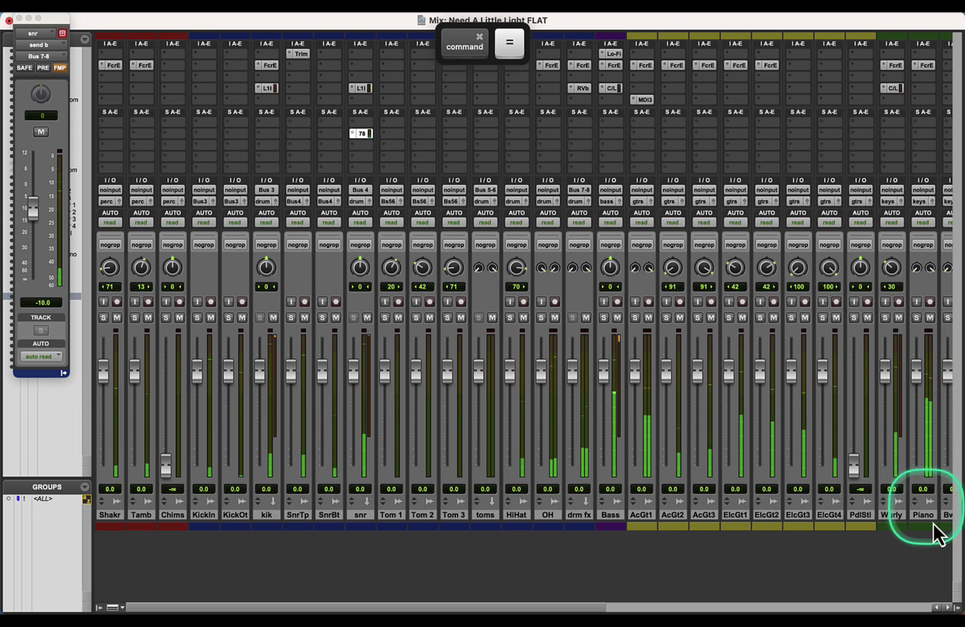
{"action": "left_click", "coordinate": [934, 608]}
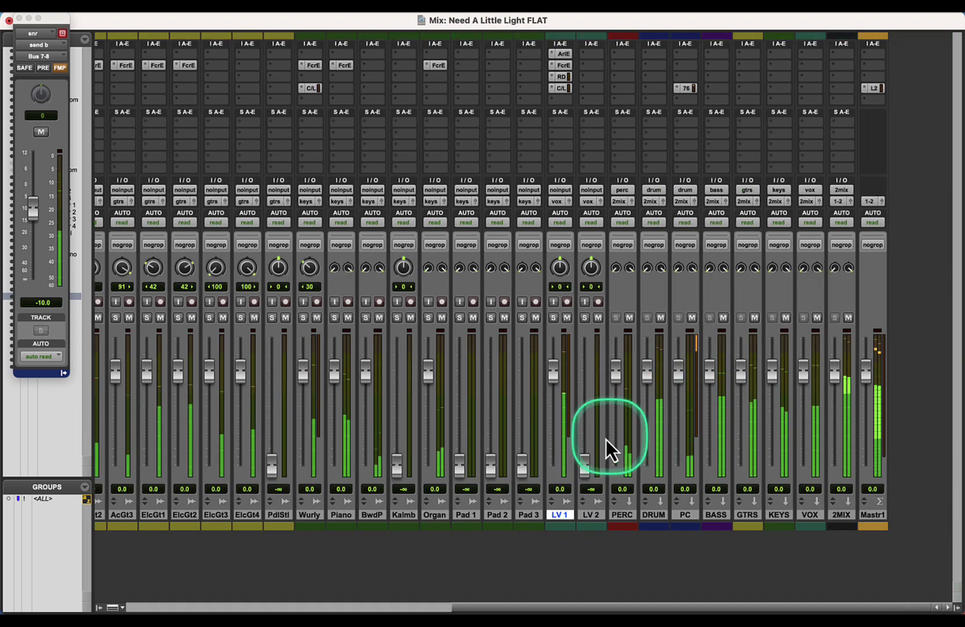
{"action": "left_click", "coordinate": [586, 464], "text": "alt"}
{"action": "left_click_drag", "start_coordinate": [568, 53], "coordinate": [589, 90]}
{"action": "key", "text": "space"}
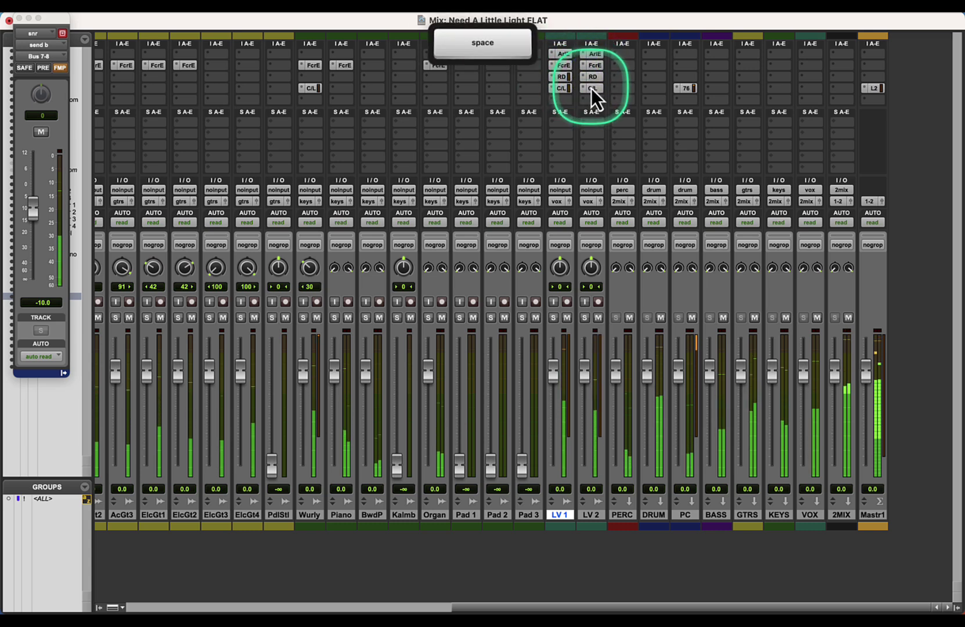
Step: Set the LV 2 compressor's output to +3.2 dB and its ratio to 3.0:1
{"action": "left_click", "coordinate": [591, 89]}
{"action": "left_click", "coordinate": [572, 395]}
{"action": "left_click", "coordinate": [578, 391], "text": "super"}
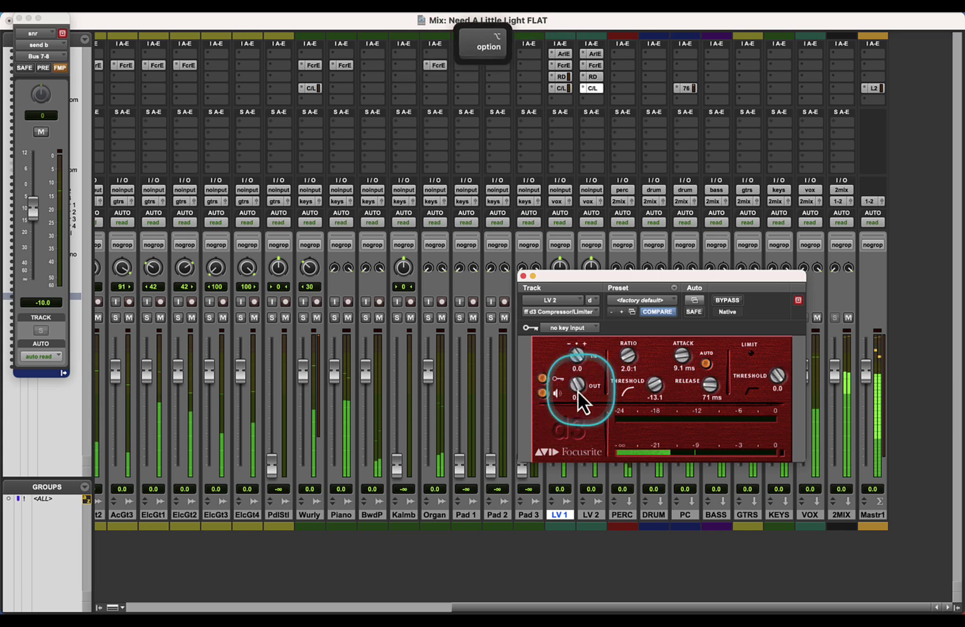
{"action": "left_click_drag", "start_coordinate": [577, 386], "coordinate": [577, 349]}
{"action": "left_click", "coordinate": [628, 366]}
{"action": "type", "text": "3.2"}
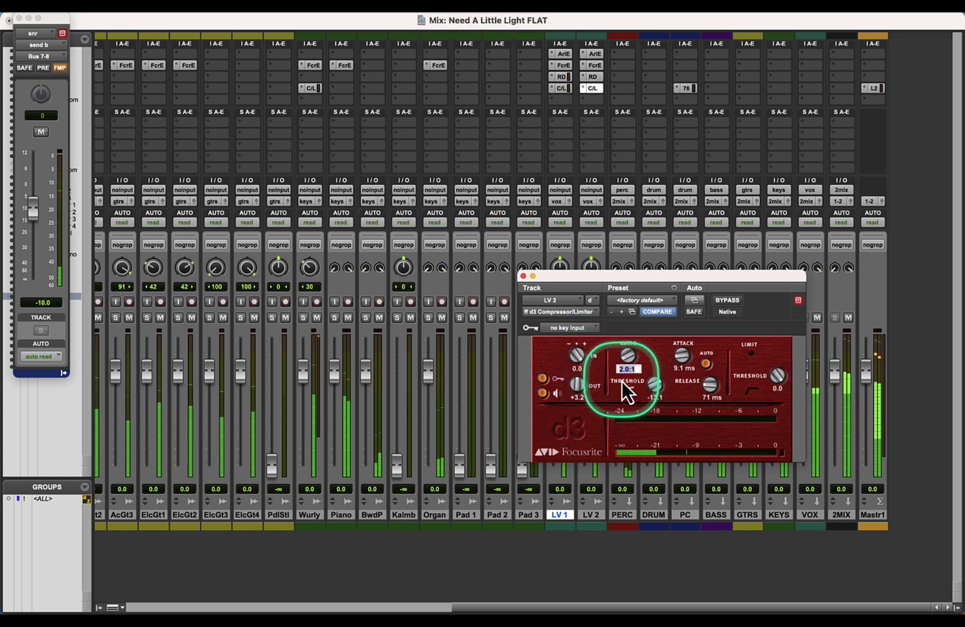
{"action": "key", "text": "Return"}
Step: Set the LV 2 compressor's attack to 5.1 ms and its output to +2.1 dB
{"action": "mouse_move", "coordinate": [684, 373]}
{"action": "left_mouse_down"}
{"action": "mouse_move", "coordinate": [675, 354]}
{"action": "mouse_move", "coordinate": [675, 380]}
{"action": "left_mouse_up"}
{"action": "left_click", "coordinate": [679, 372]}
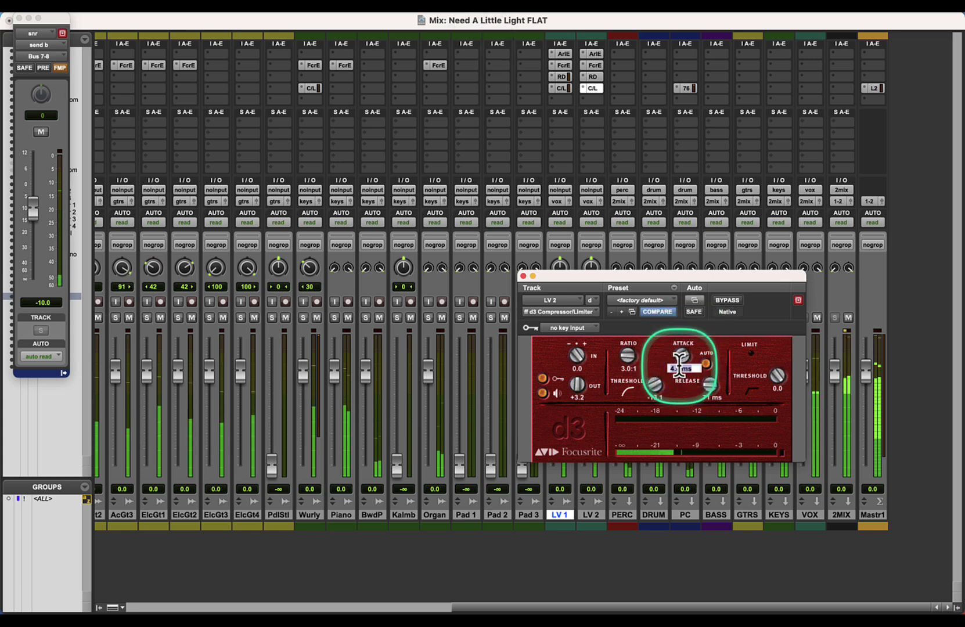
{"action": "type", "text": "1"}
{"action": "key", "text": "Return"}
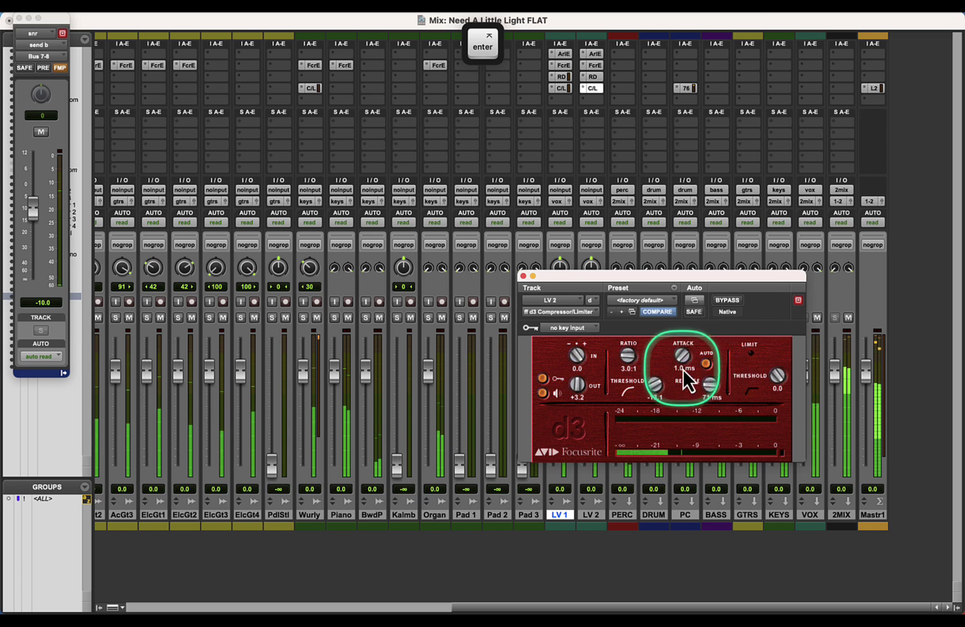
{"action": "left_click", "coordinate": [683, 370]}
{"action": "type", "text": "5."}
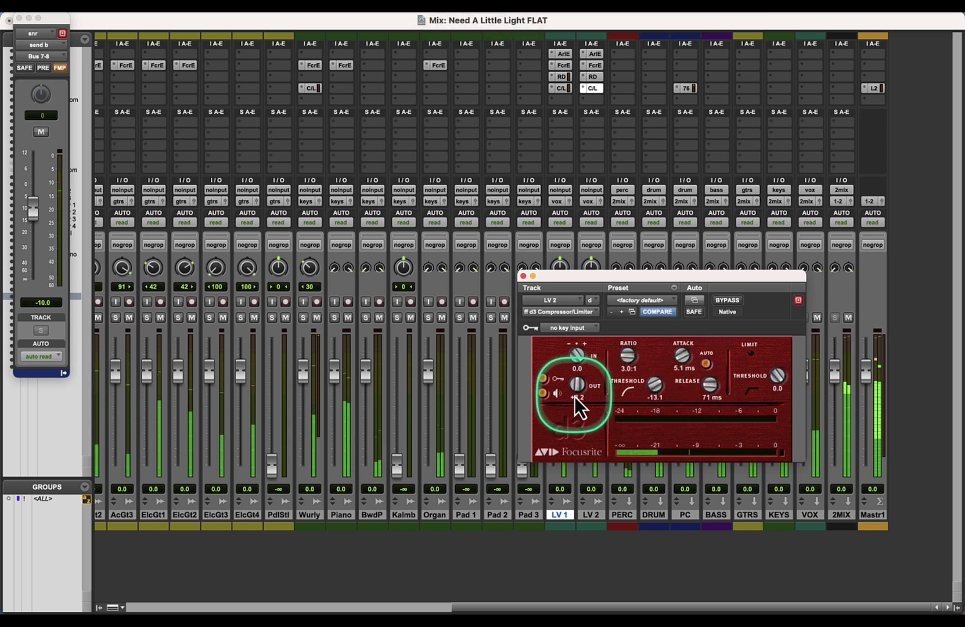
{"action": "mouse_move", "coordinate": [578, 400]}
{"action": "left_mouse_down"}
{"action": "mouse_move", "coordinate": [578, 388]}
{"action": "mouse_move", "coordinate": [577, 403]}
{"action": "left_mouse_up"}
Step: Compare LV 2 with its compressor bypassed and active while viewing the edit window, and close the plug-in
{"action": "key", "text": "super+equal"}
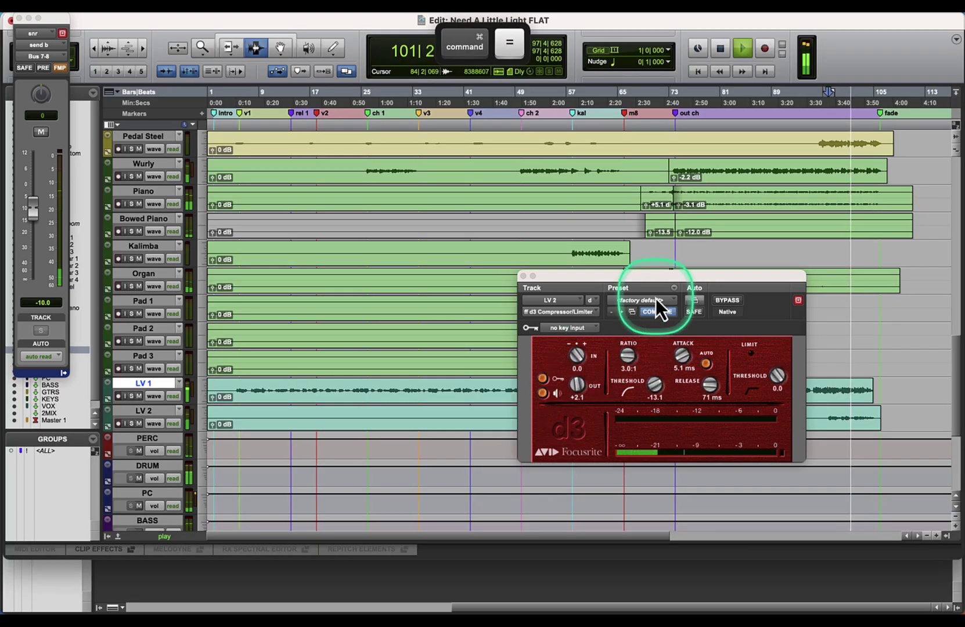
{"action": "left_click_drag", "start_coordinate": [637, 280], "coordinate": [484, 204]}
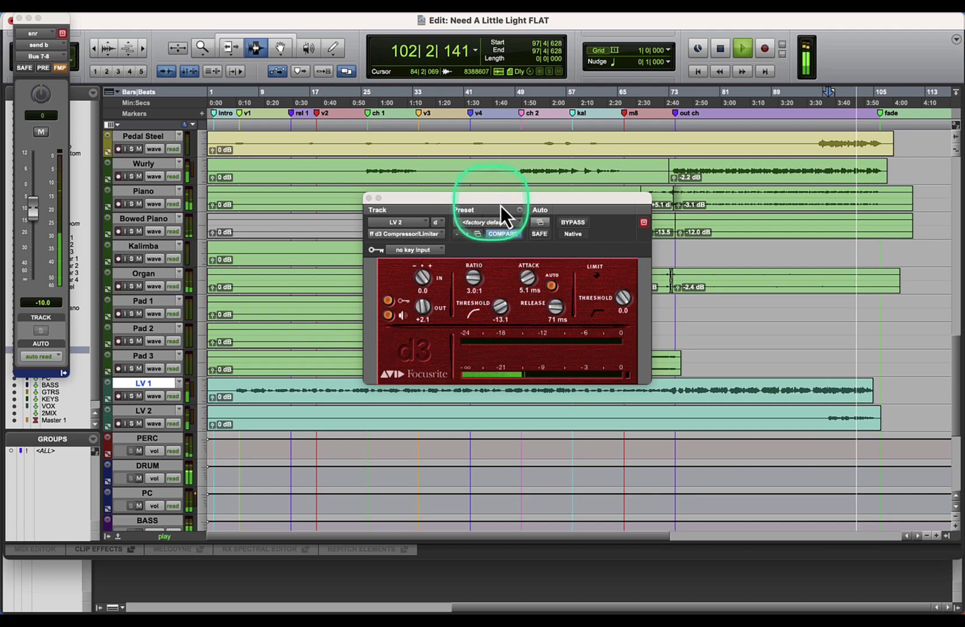
{"action": "left_click", "coordinate": [572, 222]}
{"action": "left_click", "coordinate": [572, 222]}
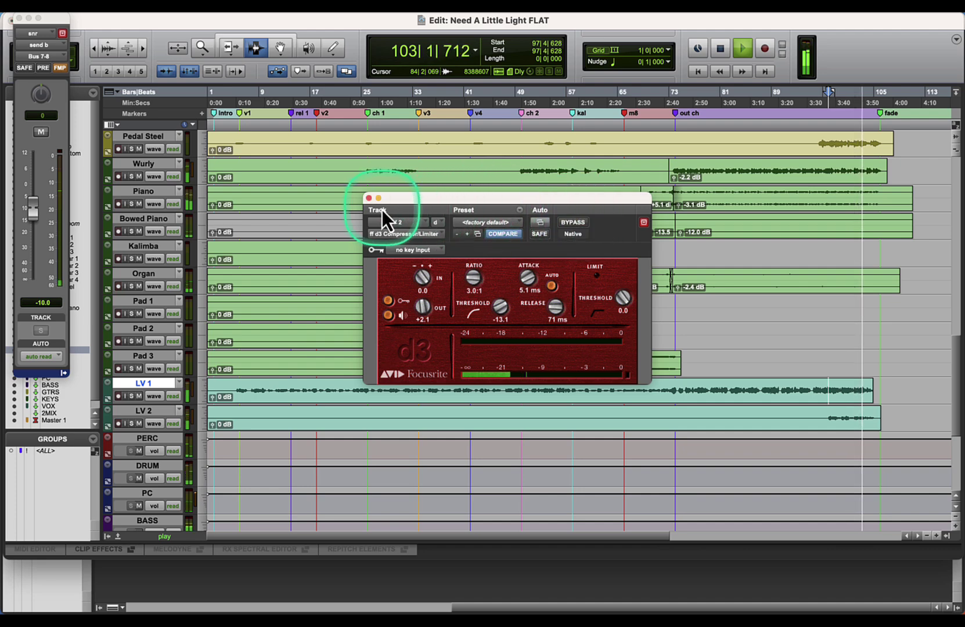
{"action": "left_click", "coordinate": [368, 198]}
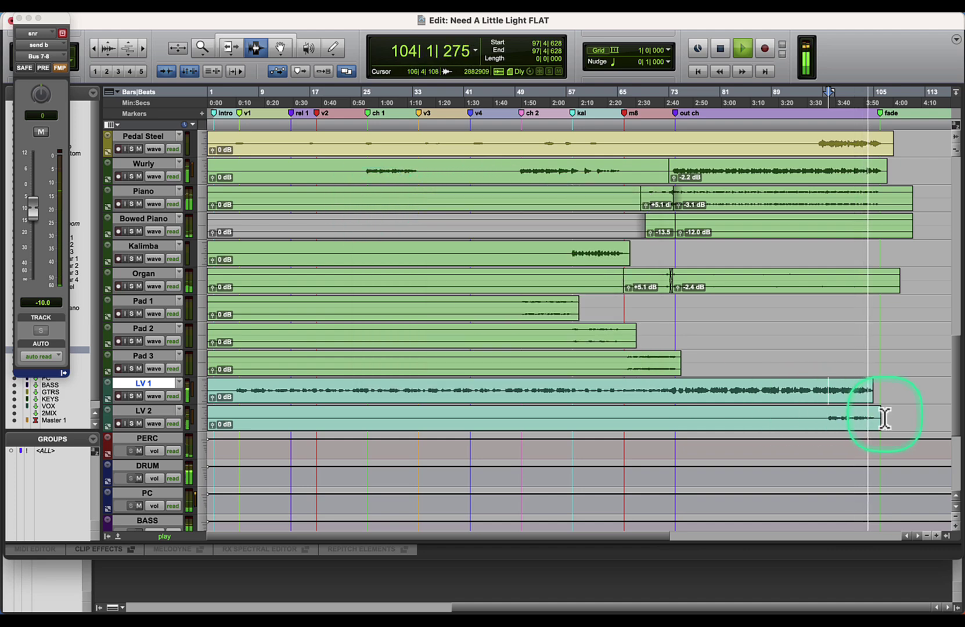
Step: Remove the d3 Compressor/Limiter insert from LV 2, return to the edit window and restart playback
{"action": "key", "text": "super+equal"}
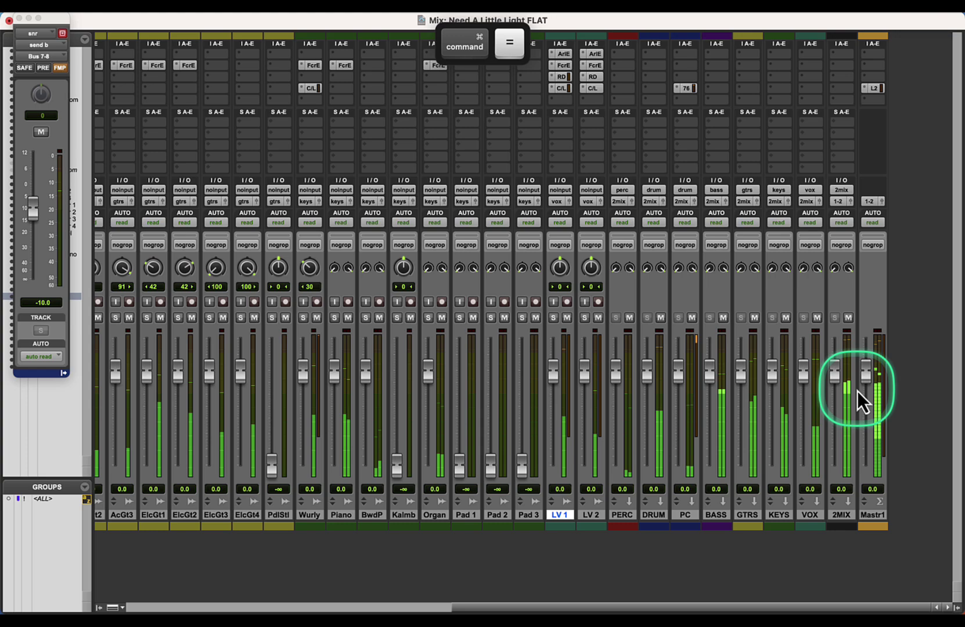
{"action": "left_click", "coordinate": [582, 90]}
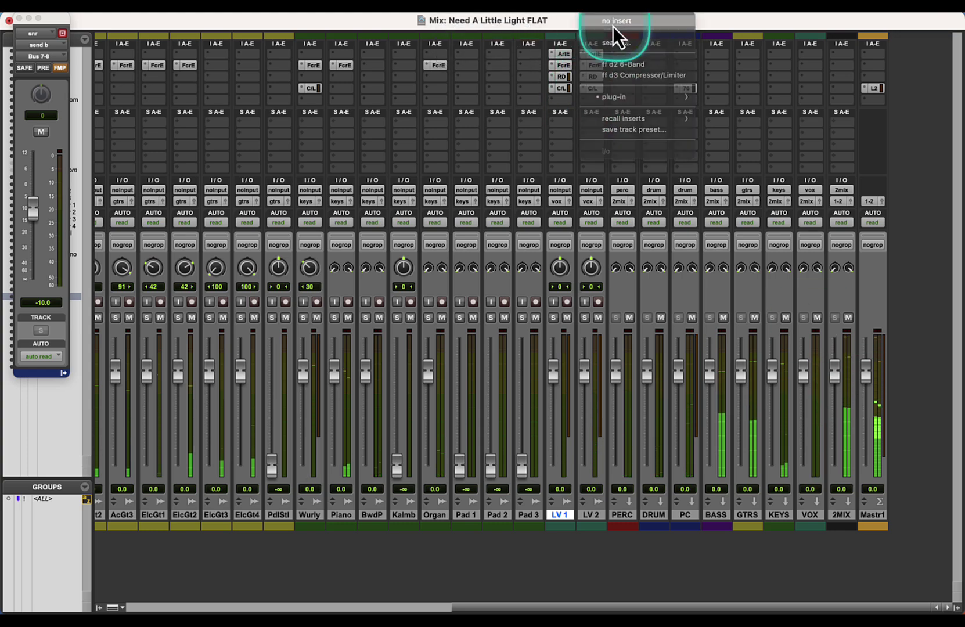
{"action": "left_click", "coordinate": [611, 26]}
{"action": "key", "text": "super+equal"}
{"action": "key", "text": "space"}
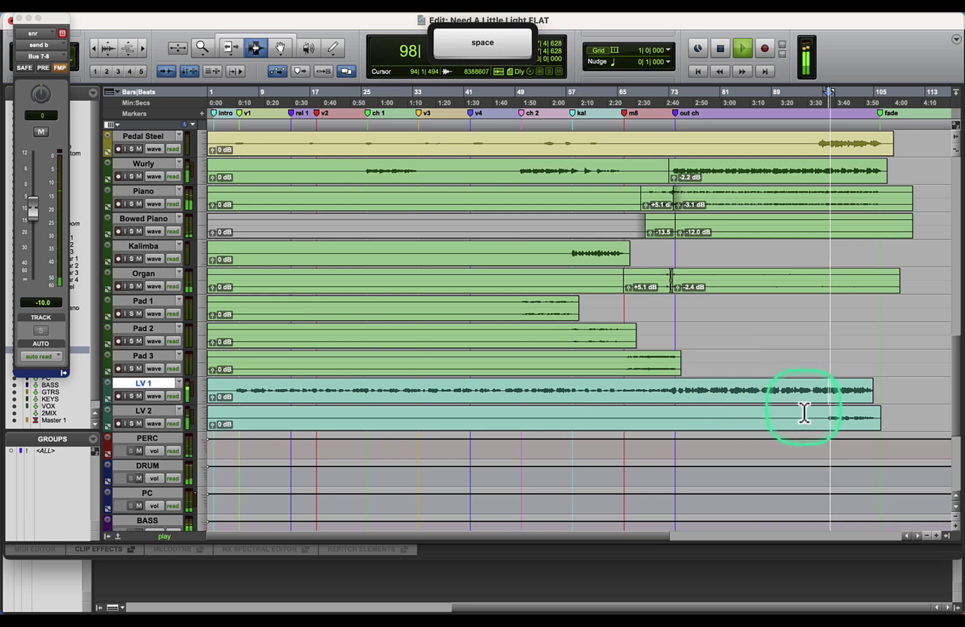
Step: Split the LV 2 clip just before its vocal part starts and raise the clip gain of the new section
{"action": "left_click", "coordinate": [826, 421]}
{"action": "key", "text": "super+e"}
{"action": "left_click_drag", "start_coordinate": [831, 424], "coordinate": [834, 402]}
Step: Return to the mix window and pan LV 2 to 5 left
{"action": "key", "text": "super+equal"}
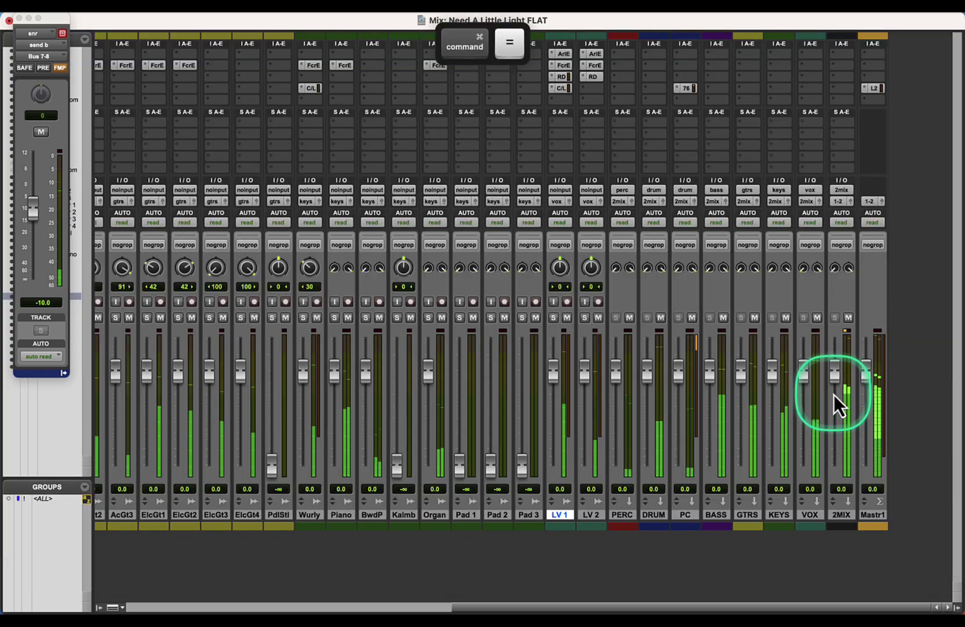
{"action": "left_click_drag", "start_coordinate": [596, 267], "coordinate": [591, 277]}
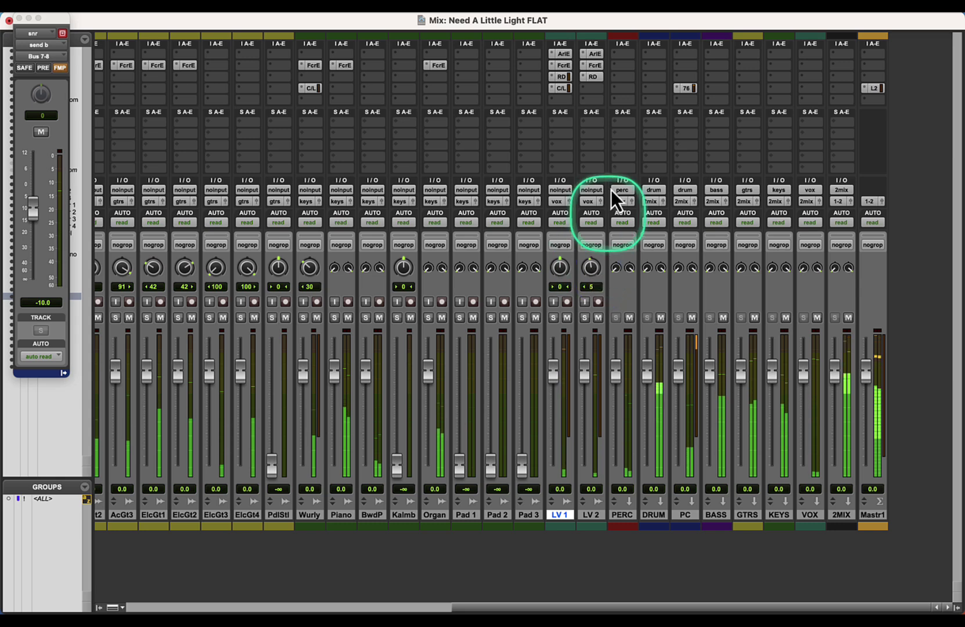
Step: Set the high-pass filter to 91 Hz and reset the 233 Hz band's Q in the LV 2 equalizer, and close it
{"action": "left_click", "coordinate": [595, 66]}
{"action": "left_click", "coordinate": [383, 275]}
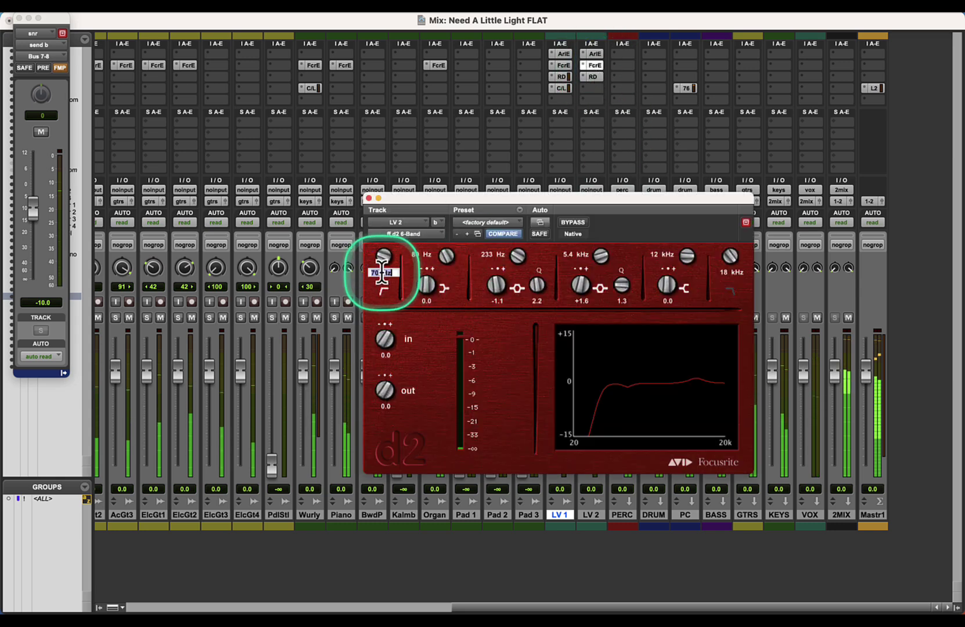
{"action": "left_click", "coordinate": [537, 285], "text": "alt"}
{"action": "key", "text": "space"}
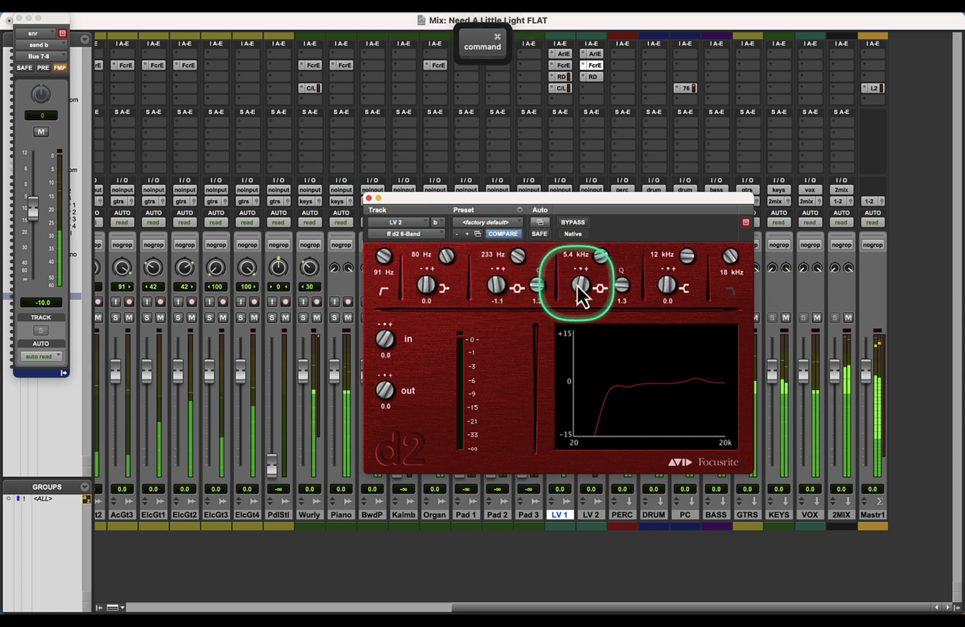
{"action": "left_click", "coordinate": [369, 198]}
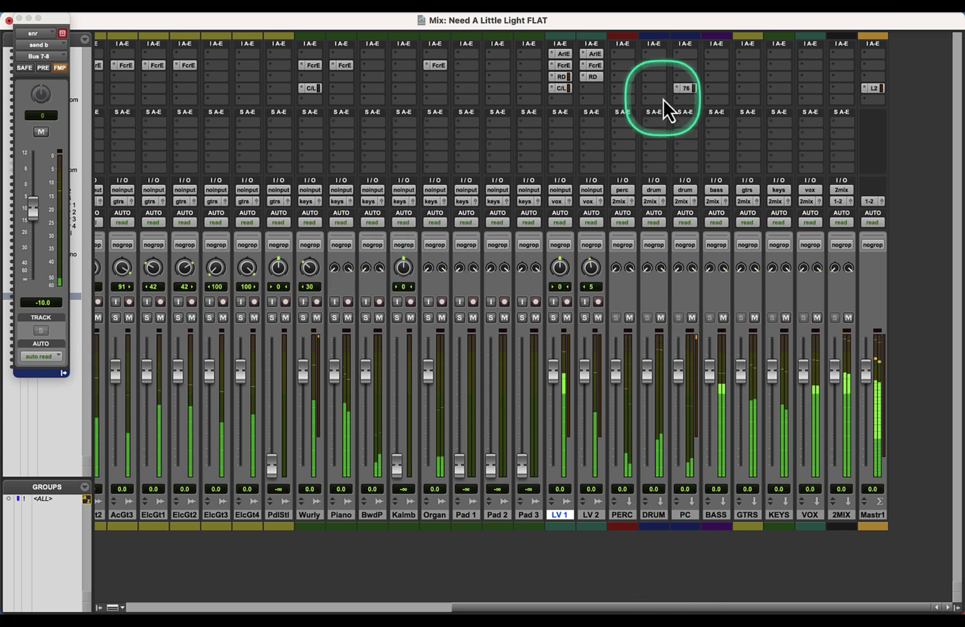
Step: Raise the output of the BF-76 limiter on the PC track slightly, and close the plug-in and the snr send window
{"action": "left_click", "coordinate": [685, 88]}
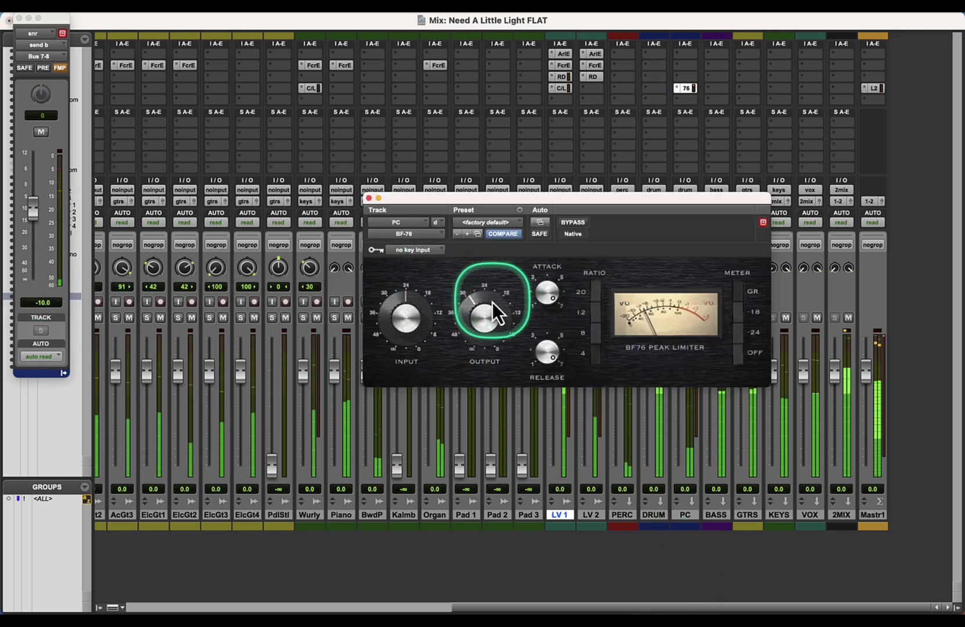
{"action": "left_click_drag", "start_coordinate": [473, 302], "coordinate": [475, 296]}
{"action": "left_click", "coordinate": [368, 198]}
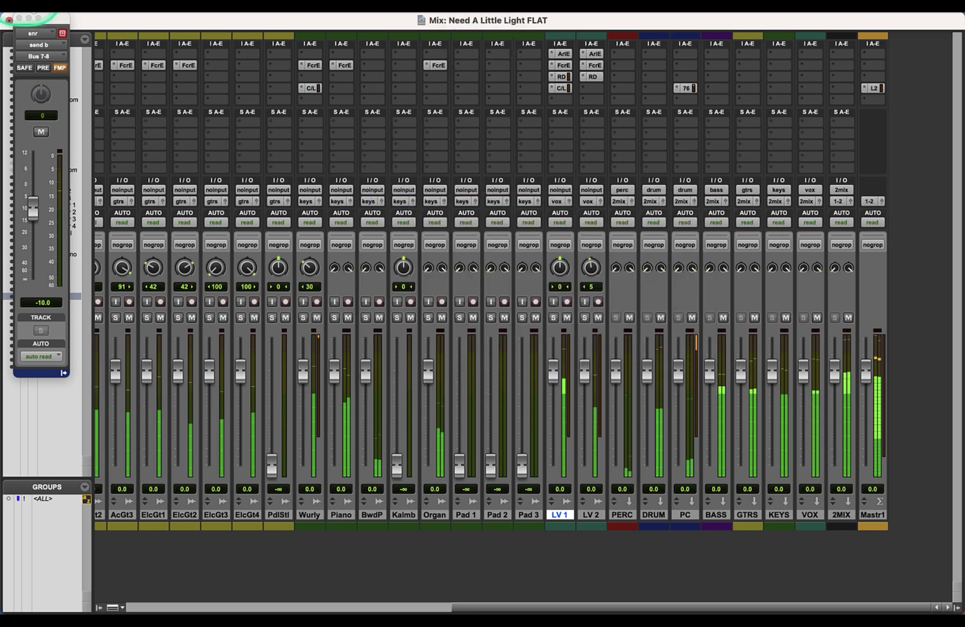
{"action": "left_click", "coordinate": [18, 19]}
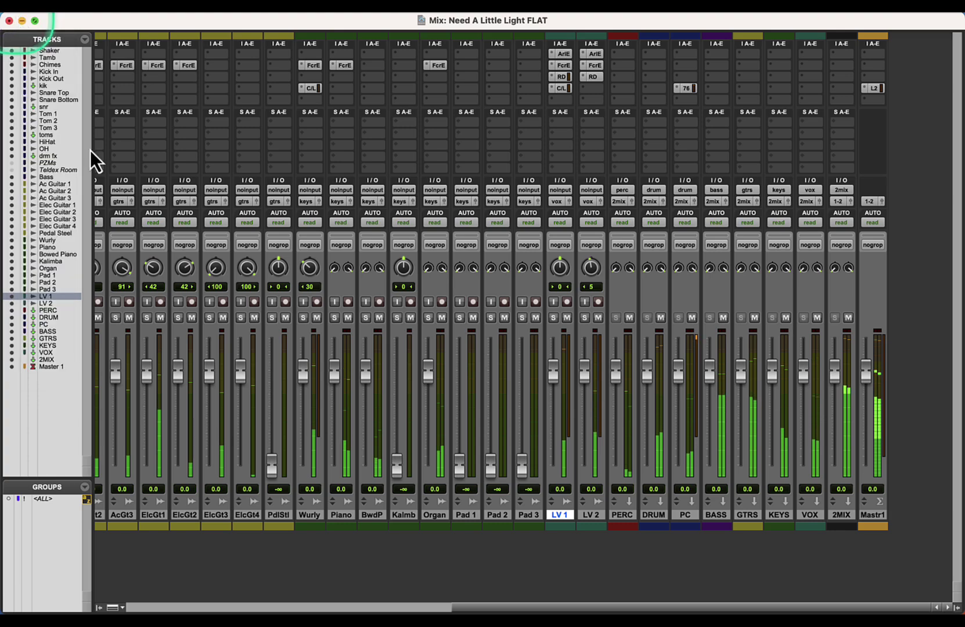
Step: Return to the edit window, enlarge the Tom 1, Tom 2 and Tom 3 tracks and play from just before their bar 89 fill
{"action": "key", "text": "super+equal"}
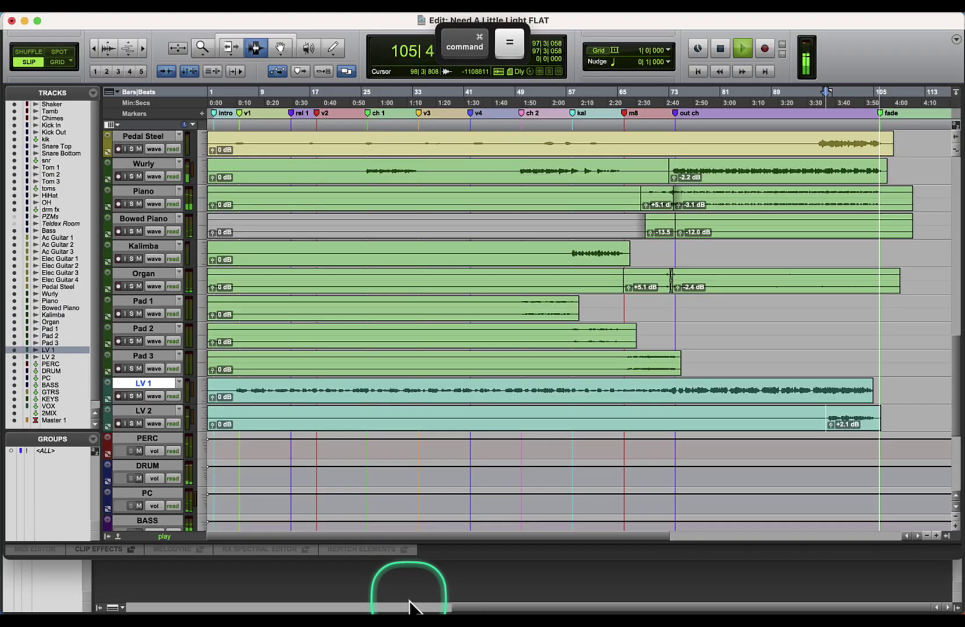
{"action": "scroll", "coordinate": [652, 209], "scroll_direction": "up", "scroll_amount": 10}
{"action": "scroll", "coordinate": [662, 220], "scroll_direction": "up", "scroll_amount": 10}
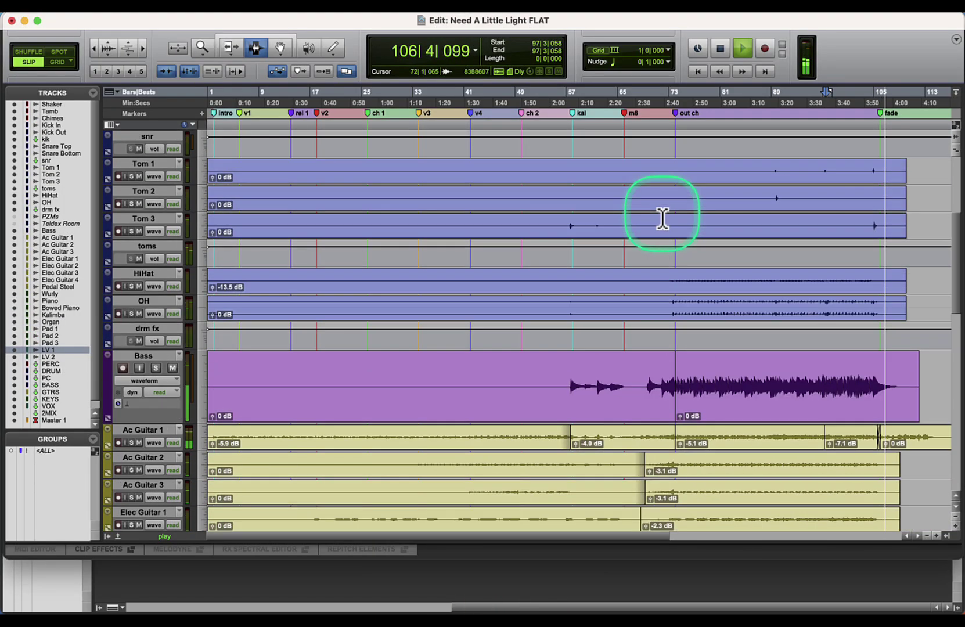
{"action": "left_click", "coordinate": [152, 250]}
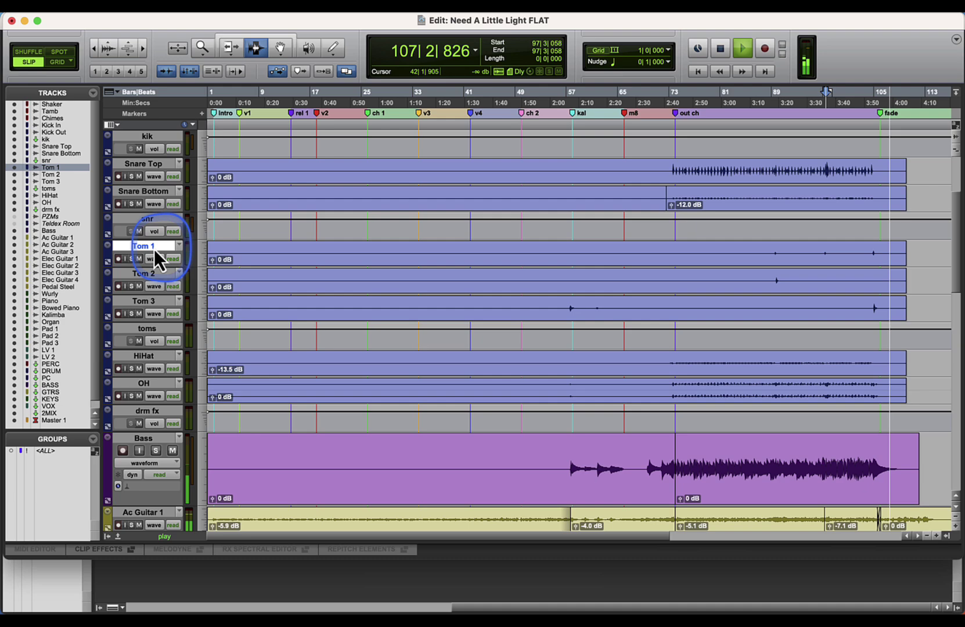
{"action": "left_click", "coordinate": [146, 301], "text": "shift"}
{"action": "left_click_drag", "start_coordinate": [202, 268], "coordinate": [206, 308]}
{"action": "key", "text": "space"}
{"action": "left_click", "coordinate": [770, 270]}
{"action": "key", "text": "space"}
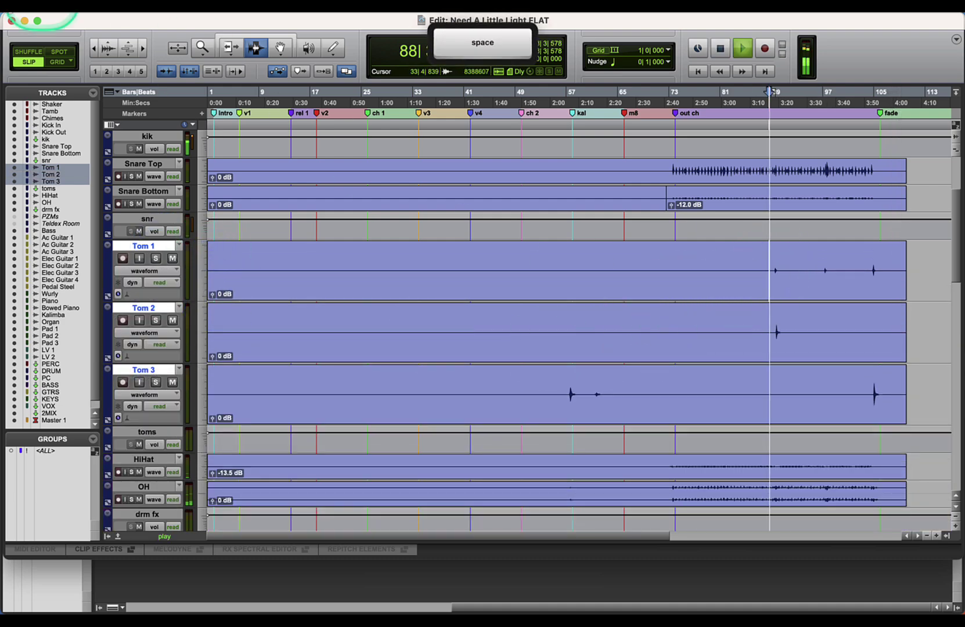
Step: Split the Tom 1 clip just before its hit at bar 89 and raise the new section's clip gain to +12.8 dB
{"action": "left_click", "coordinate": [143, 47]}
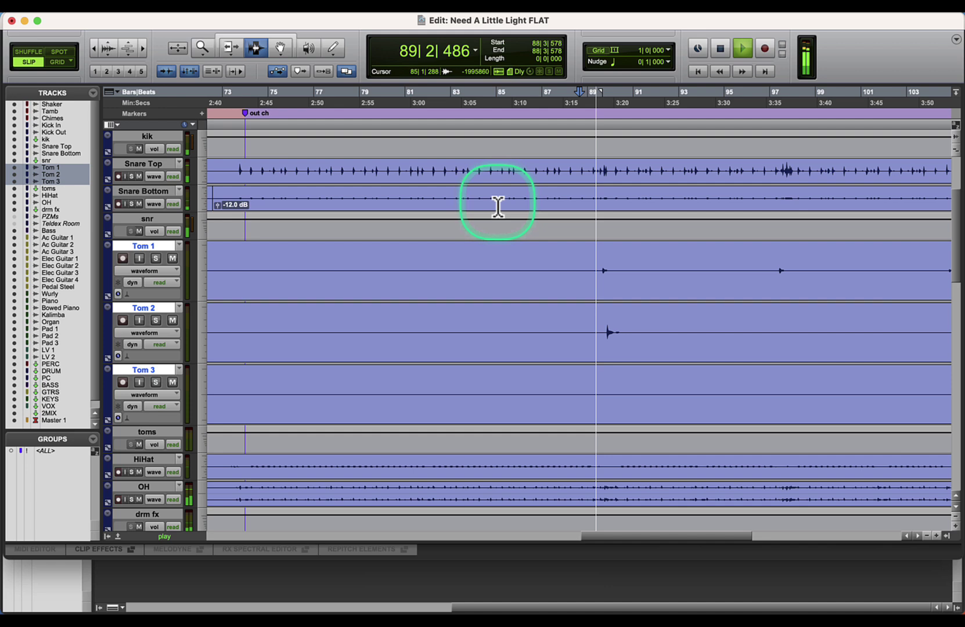
{"action": "left_click", "coordinate": [582, 273]}
{"action": "key", "text": "cmd+e"}
{"action": "left_click_drag", "start_coordinate": [593, 293], "coordinate": [599, 253]}
{"action": "key", "text": "space"}
{"action": "key", "text": "space"}
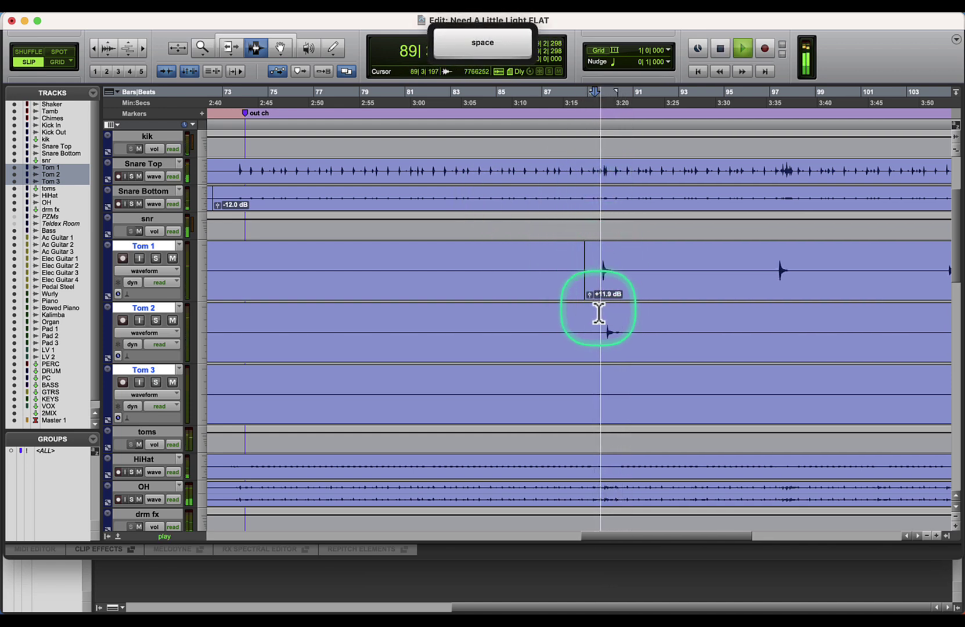
{"action": "left_click_drag", "start_coordinate": [593, 295], "coordinate": [590, 291]}
Step: Split the Tom 2 clip just before its bar 89 hit, raise the new section's clip gain to +7.6 dB and replay the fill
{"action": "left_click", "coordinate": [603, 341]}
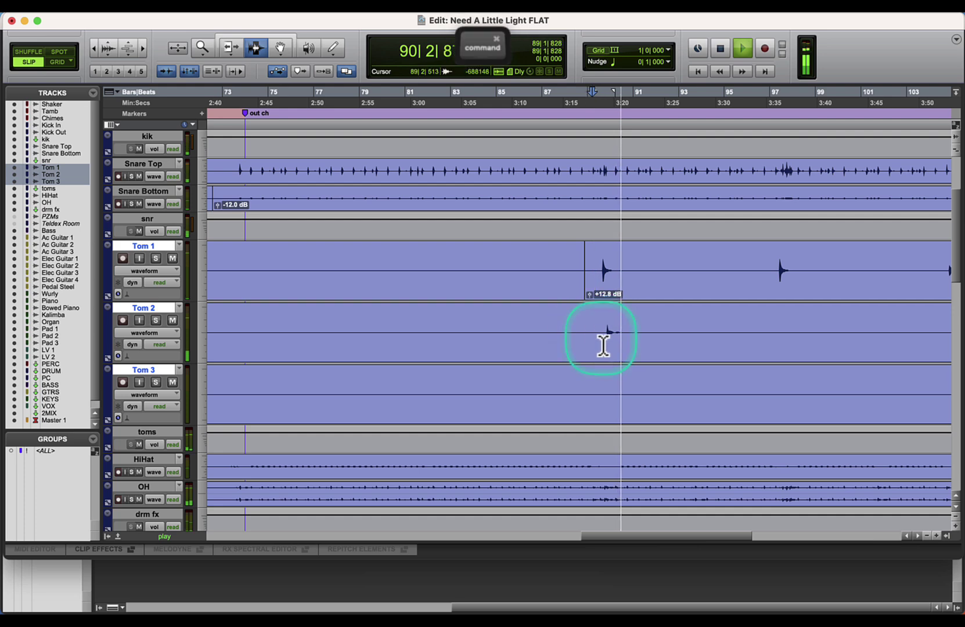
{"action": "key", "text": "super+e"}
{"action": "left_click_drag", "start_coordinate": [598, 355], "coordinate": [593, 276]}
{"action": "key", "text": "space"}
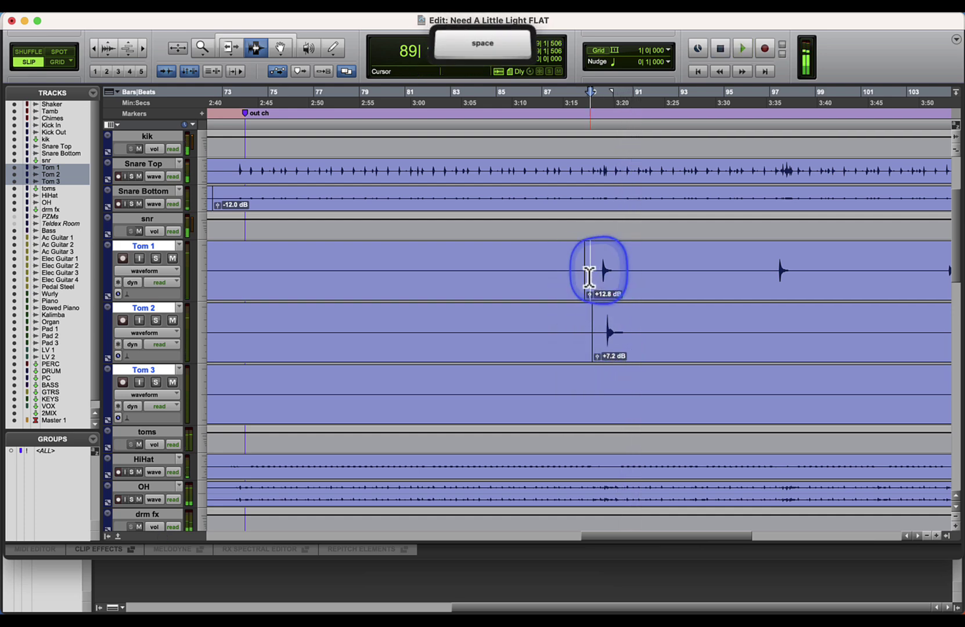
{"action": "key", "text": "space"}
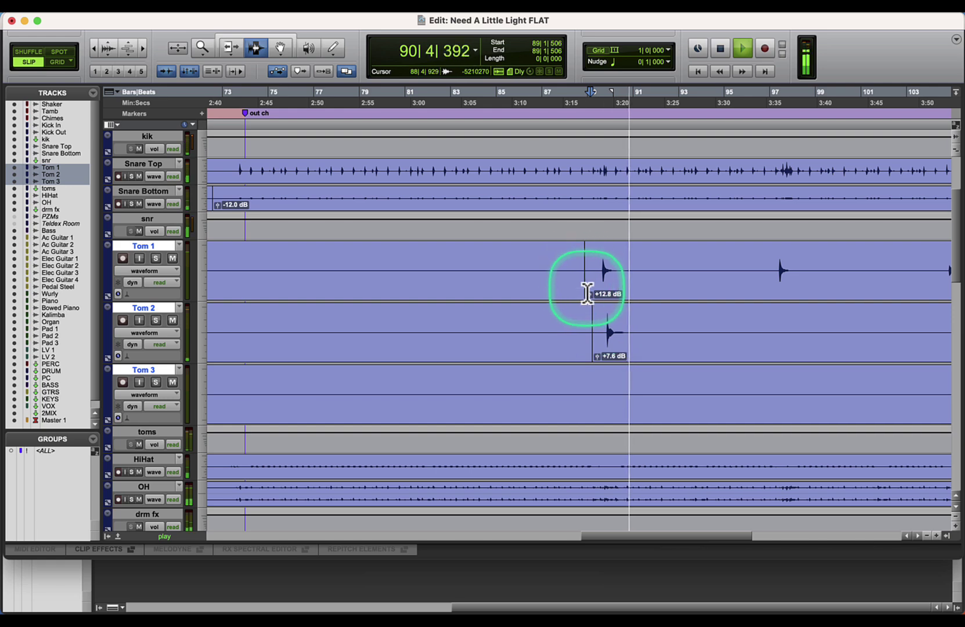
{"action": "right_click", "coordinate": [587, 293]}
{"action": "left_click", "coordinate": [582, 296]}
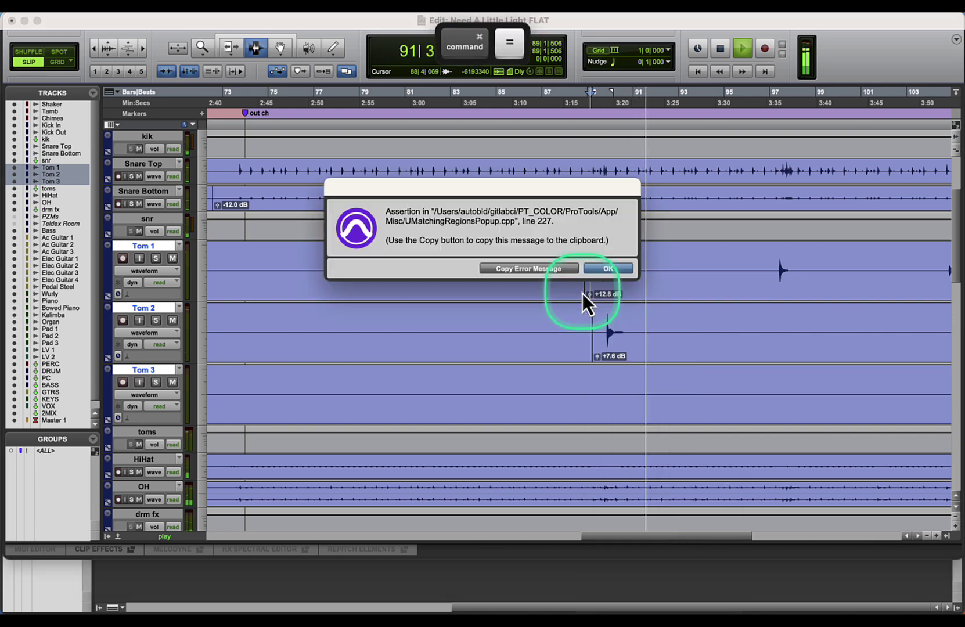
{"action": "left_click", "coordinate": [599, 272]}
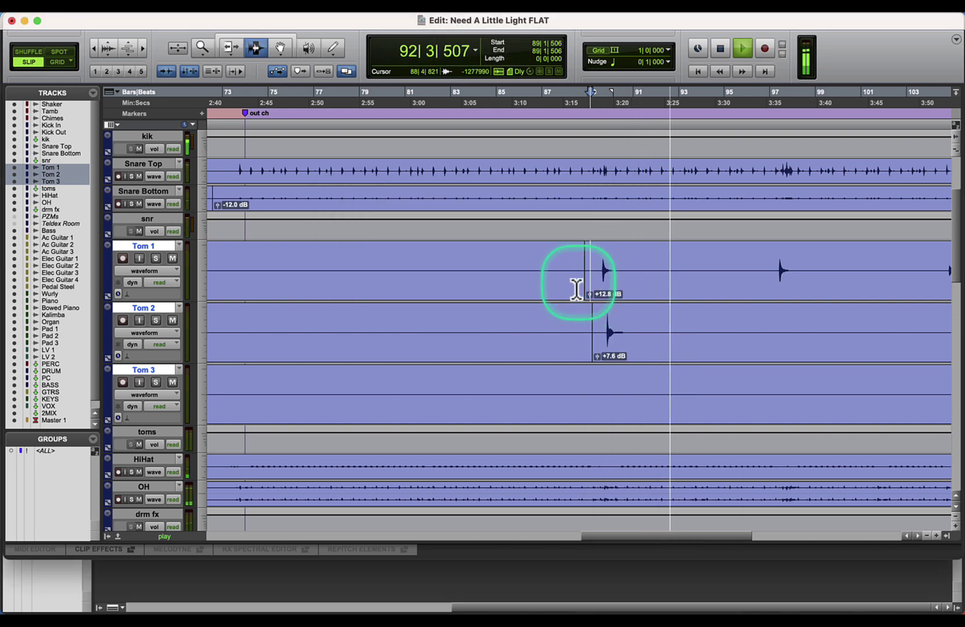
Step: Switch to the mix window, adjust the Tom 1 pan to 36 right and return to the edit window
{"action": "key", "text": "super+equal"}
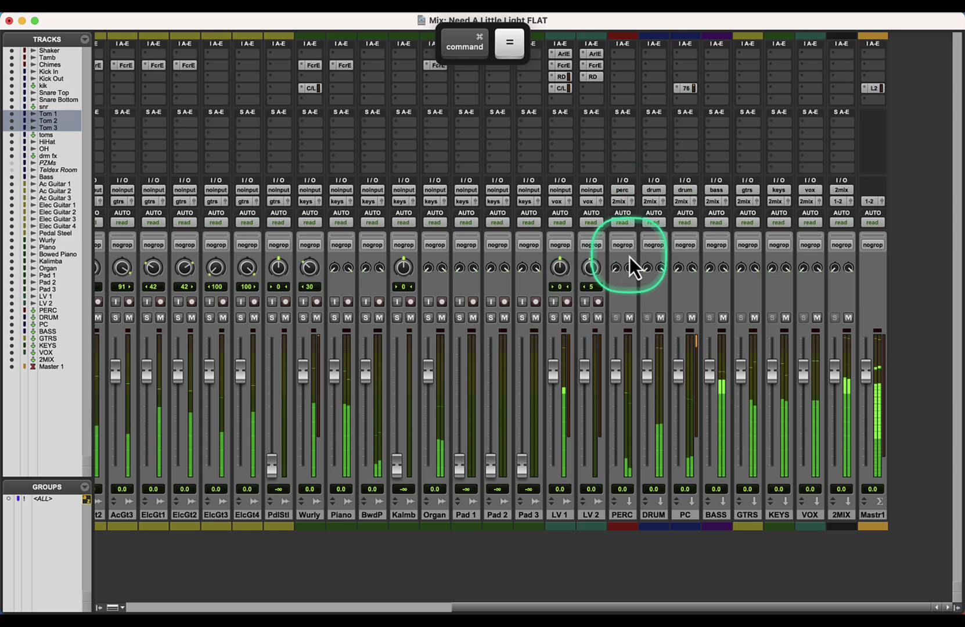
{"action": "left_click", "coordinate": [269, 606]}
{"action": "mouse_move", "coordinate": [396, 267]}
{"action": "left_mouse_down"}
{"action": "mouse_move", "coordinate": [395, 247]}
{"action": "mouse_move", "coordinate": [395, 270]}
{"action": "mouse_move", "coordinate": [392, 262]}
{"action": "mouse_move", "coordinate": [419, 277]}
{"action": "mouse_move", "coordinate": [398, 284]}
{"action": "mouse_move", "coordinate": [451, 278]}
{"action": "mouse_move", "coordinate": [390, 264]}
{"action": "left_mouse_up"}
{"action": "left_click", "coordinate": [396, 271]}
{"action": "key", "text": "super+equal"}
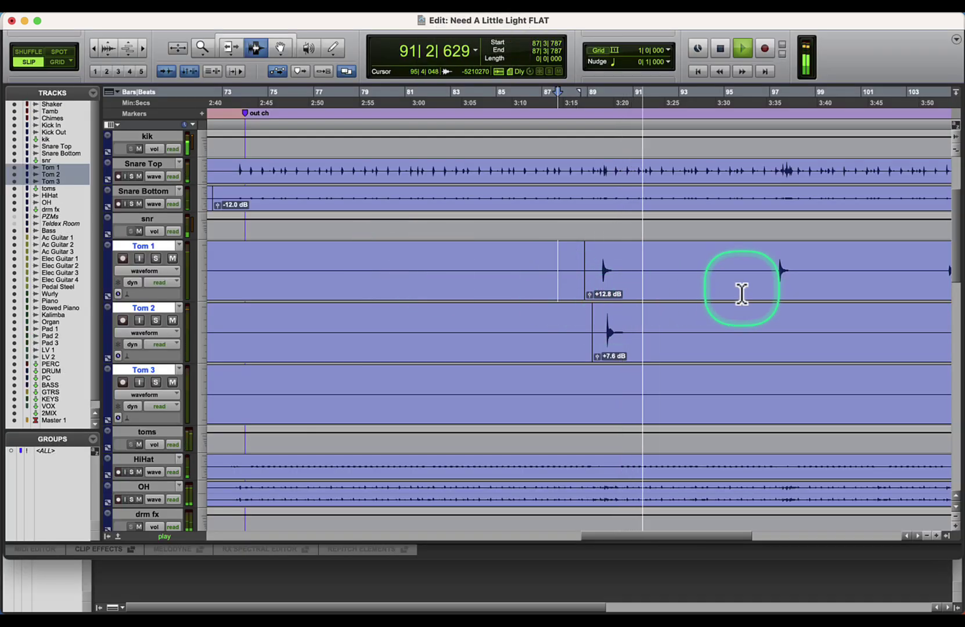
Step: Split the Tom 1 clip just before its hit at bar 97 and raise the new section's clip gain to +18.0 dB
{"action": "key", "text": "space"}
{"action": "left_click", "coordinate": [754, 279]}
{"action": "key", "text": "space"}
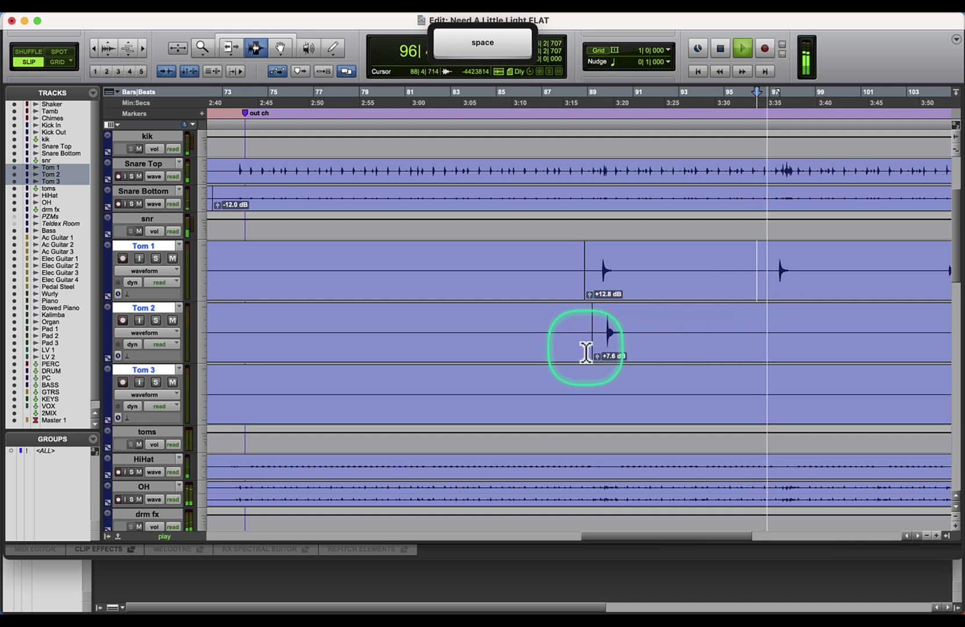
{"action": "left_click", "coordinate": [564, 260]}
{"action": "key", "text": "Tab"}
{"action": "left_click", "coordinate": [768, 276]}
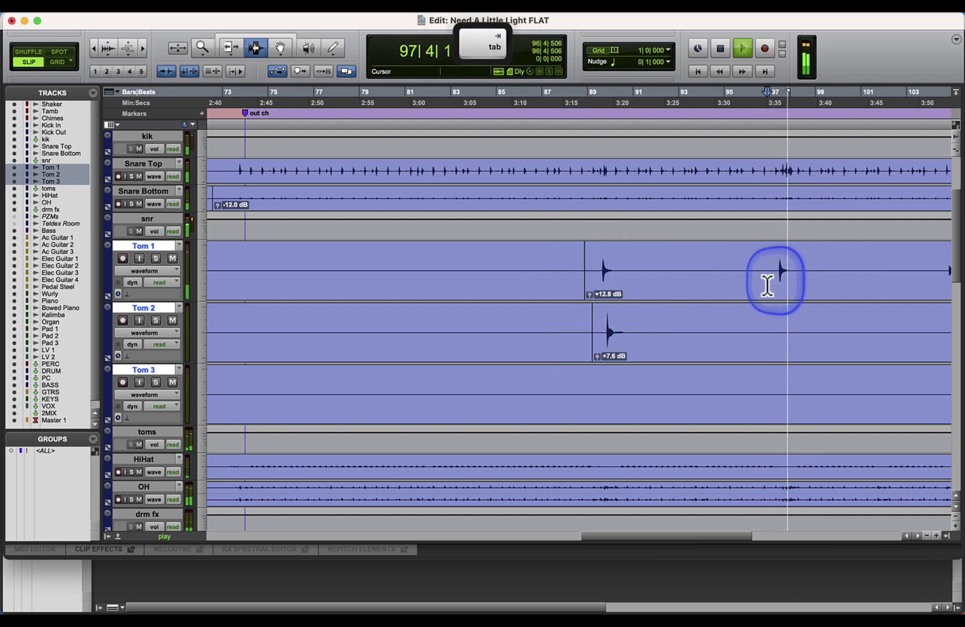
{"action": "key", "text": "super+e"}
{"action": "key", "text": "space"}
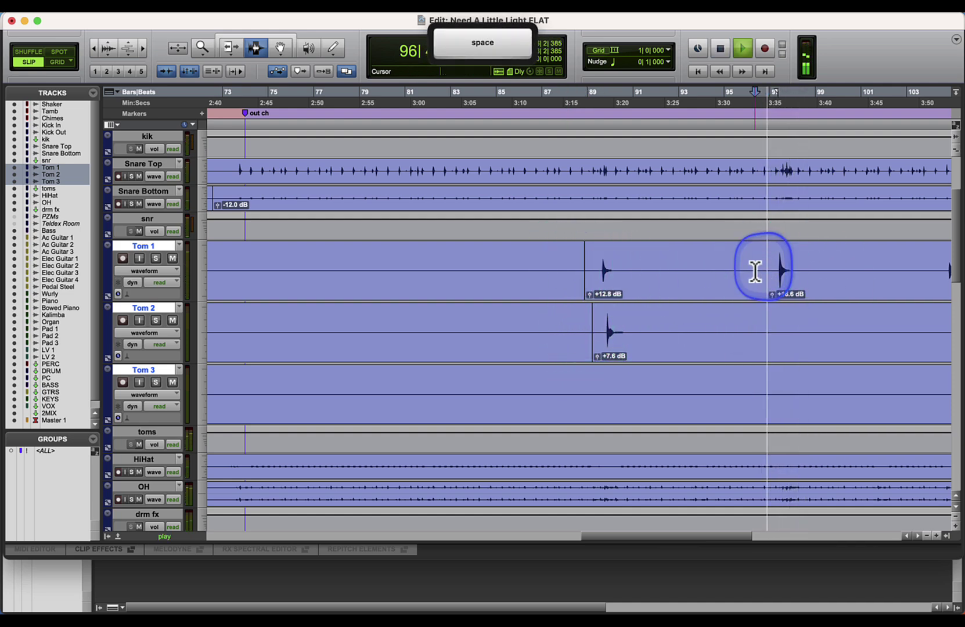
{"action": "key", "text": "space"}
{"action": "left_click_drag", "start_coordinate": [773, 297], "coordinate": [768, 281]}
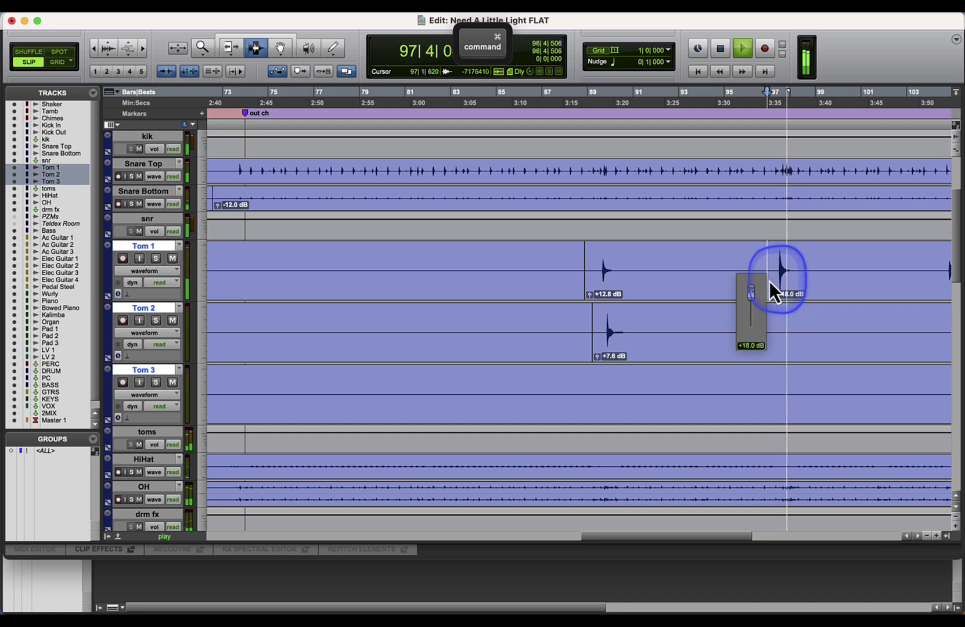
{"action": "key", "text": "space"}
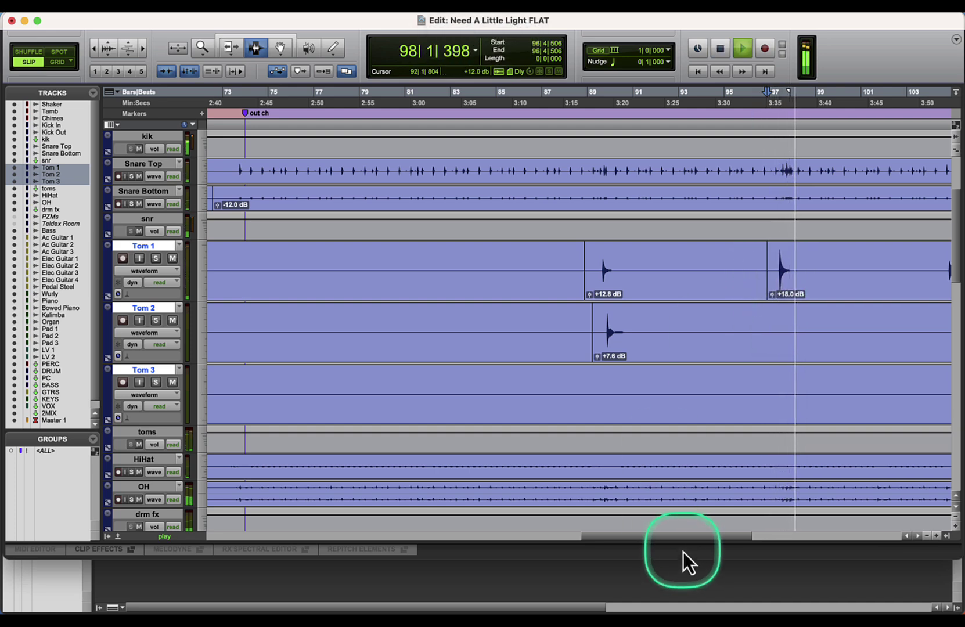
Step: Split the Tom 1 and Tom 3 clips before their final hits near the fade marker and raise Tom 1's new section to +11.6 dB
{"action": "left_click_drag", "start_coordinate": [686, 538], "coordinate": [766, 538]}
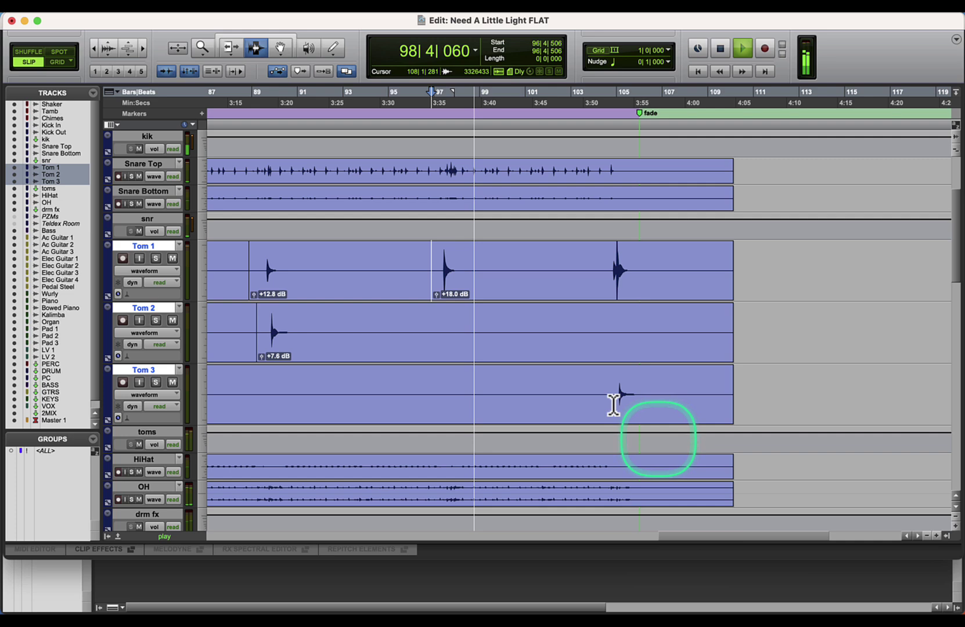
{"action": "left_click", "coordinate": [580, 288]}
{"action": "key", "text": "super+e"}
{"action": "left_click_drag", "start_coordinate": [588, 299], "coordinate": [595, 377]}
{"action": "key", "text": "space"}
{"action": "key", "text": "space"}
{"action": "mouse_move", "coordinate": [587, 295]}
{"action": "left_mouse_down"}
{"action": "mouse_move", "coordinate": [586, 276]}
{"action": "mouse_move", "coordinate": [586, 284]}
{"action": "left_mouse_up"}
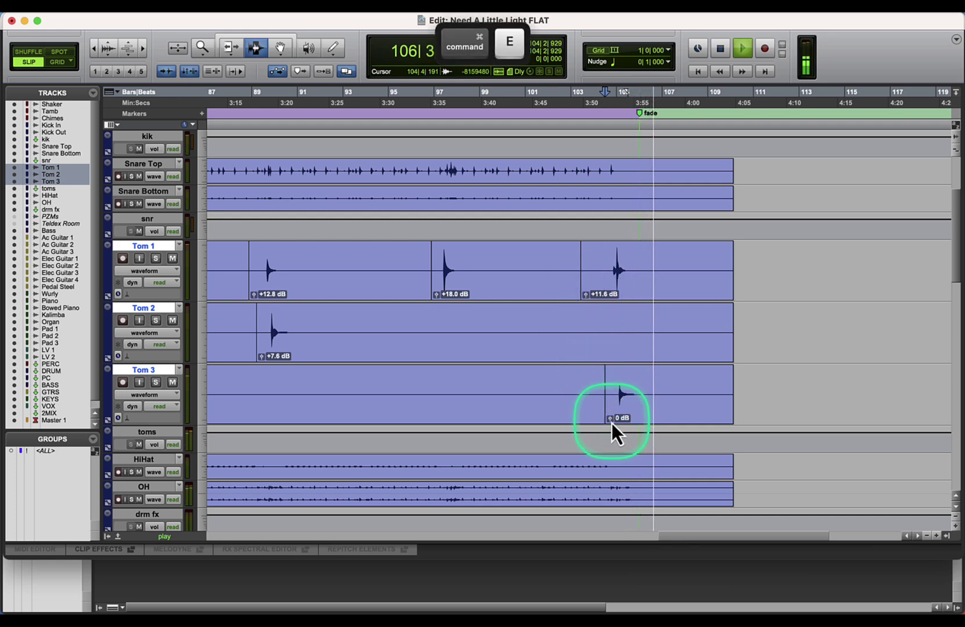
Step: Set the clip gain of the final Tom 3 section to +3.8 dB and of the final Tom 1 section to +11.2 dB
{"action": "left_click_drag", "start_coordinate": [611, 419], "coordinate": [613, 414]}
{"action": "key", "text": "space"}
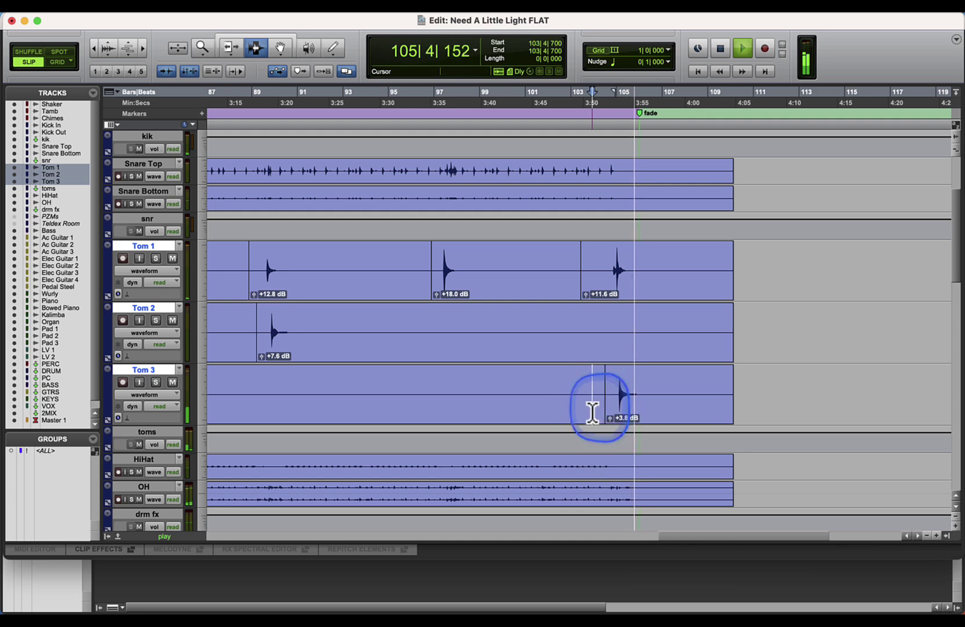
{"action": "left_click_drag", "start_coordinate": [585, 297], "coordinate": [592, 313]}
{"action": "key", "text": "space"}
Step: Split the Tom 1 clip right at the louder hit near bar 105 and lower the new section's clip gain to +10.0 dB
{"action": "left_click", "coordinate": [141, 42]}
{"action": "left_click", "coordinate": [142, 44]}
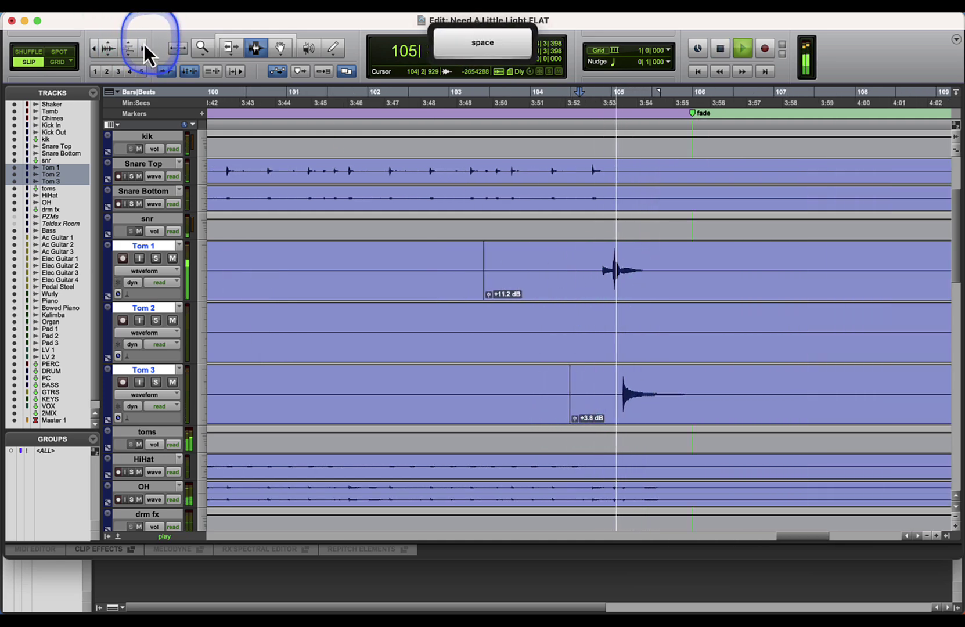
{"action": "left_click", "coordinate": [143, 45]}
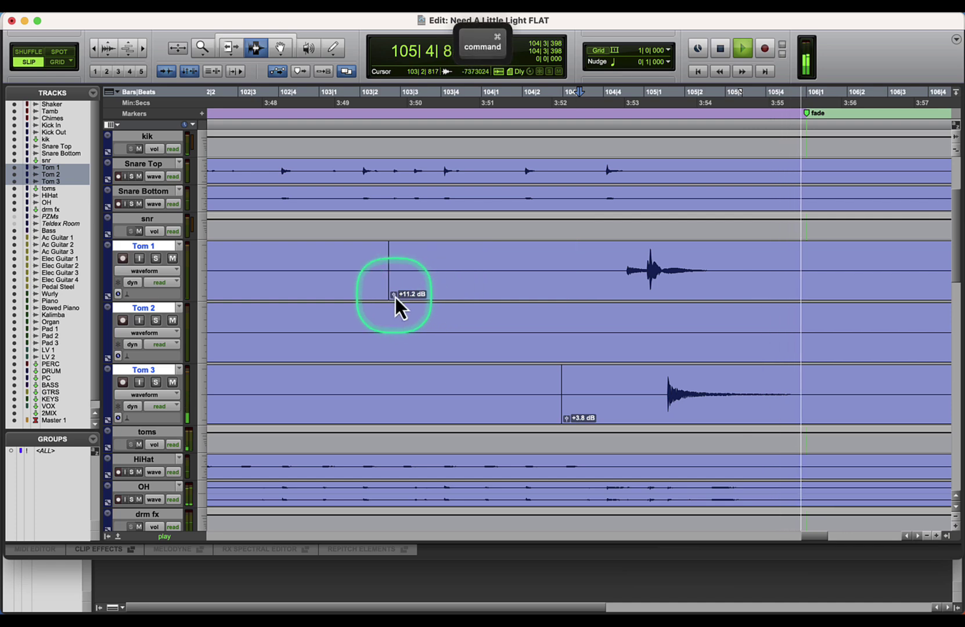
{"action": "left_click", "coordinate": [648, 281]}
{"action": "key", "text": "super+e"}
{"action": "left_click_drag", "start_coordinate": [653, 295], "coordinate": [652, 315]}
Step: Split the Tom 1 clip just before the softer lead-in hit at bar 104 and raise that section's clip gain to +16.1 dB
{"action": "left_click", "coordinate": [588, 274]}
{"action": "key", "text": "super+e"}
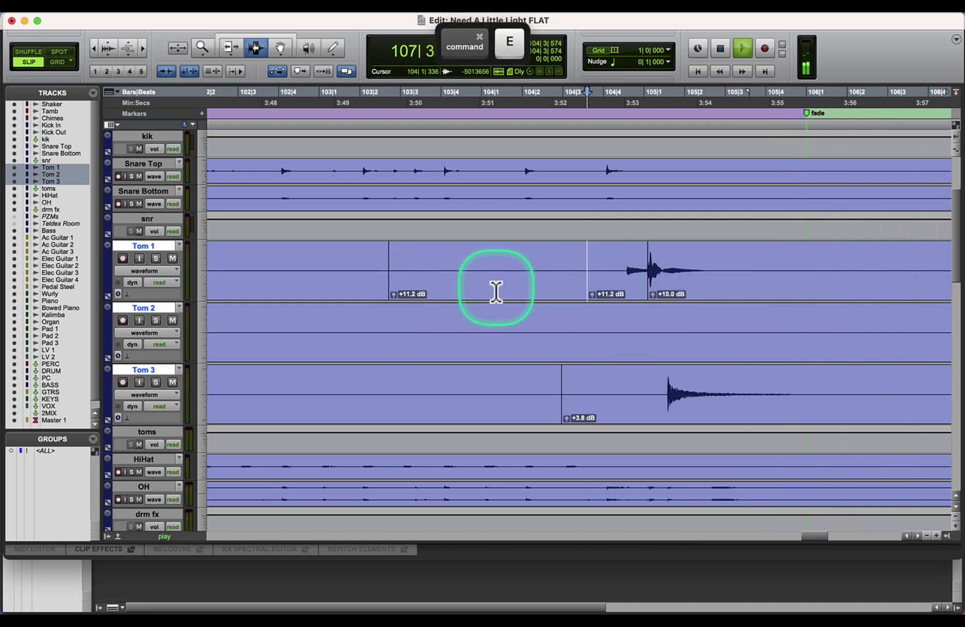
{"action": "mouse_move", "coordinate": [592, 296]}
{"action": "left_mouse_down"}
{"action": "mouse_move", "coordinate": [587, 271]}
{"action": "mouse_move", "coordinate": [594, 306]}
{"action": "mouse_move", "coordinate": [591, 285]}
{"action": "left_mouse_up"}
{"action": "left_click", "coordinate": [587, 271]}
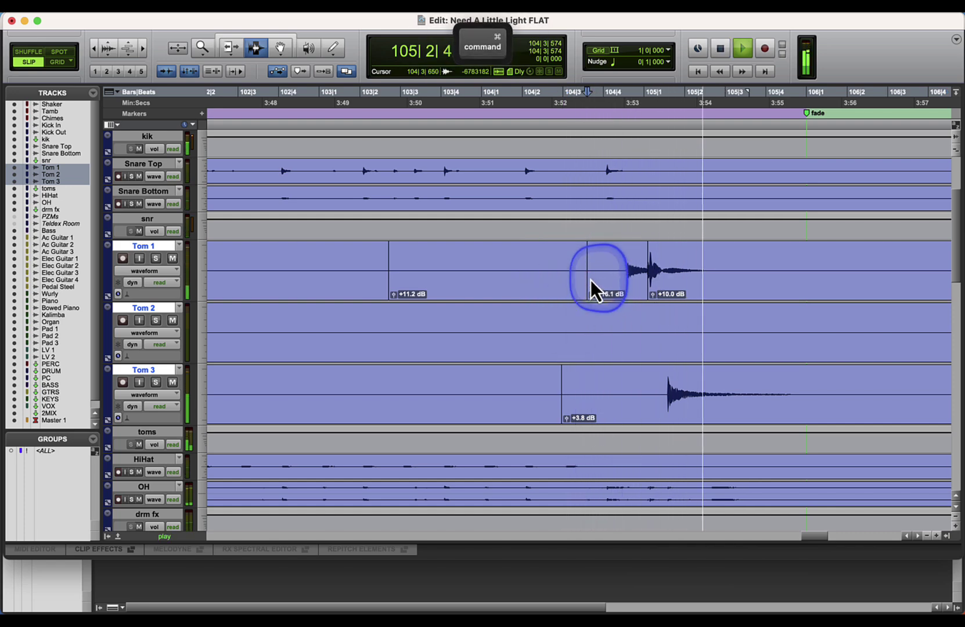
Step: Set the louder Tom 1 hit's clip gain to +8.5 dB and the final Tom 3 section's to +5.1 dB, and replay the fill
{"action": "mouse_move", "coordinate": [652, 295]}
{"action": "left_mouse_down"}
{"action": "mouse_move", "coordinate": [642, 303]}
{"action": "mouse_move", "coordinate": [652, 303]}
{"action": "left_mouse_up"}
{"action": "left_click", "coordinate": [565, 279]}
{"action": "key", "text": "space"}
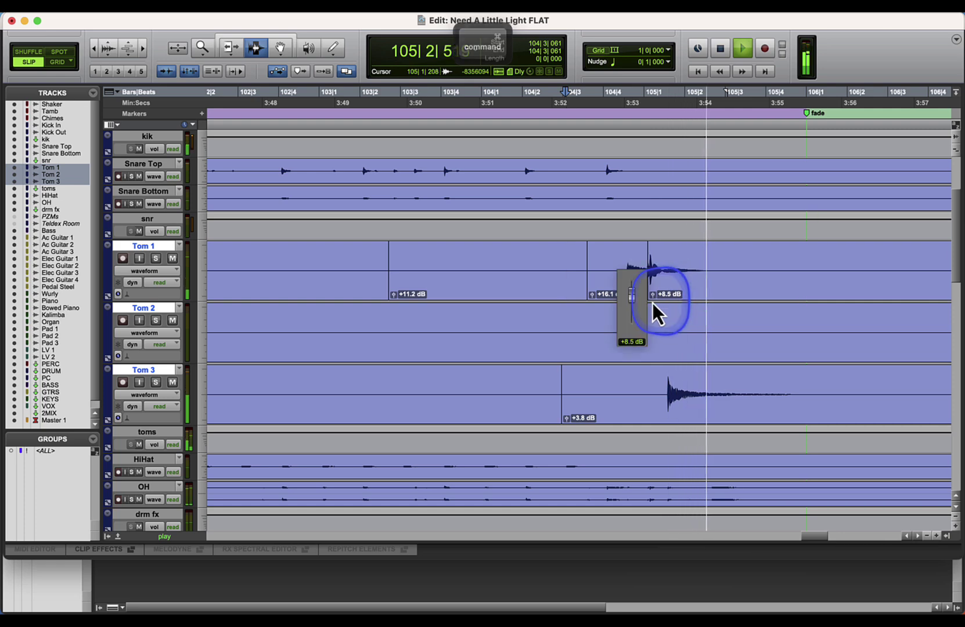
{"action": "left_click_drag", "start_coordinate": [571, 420], "coordinate": [567, 408]}
{"action": "key", "text": "space"}
{"action": "key", "text": "space"}
{"action": "left_click", "coordinate": [585, 299]}
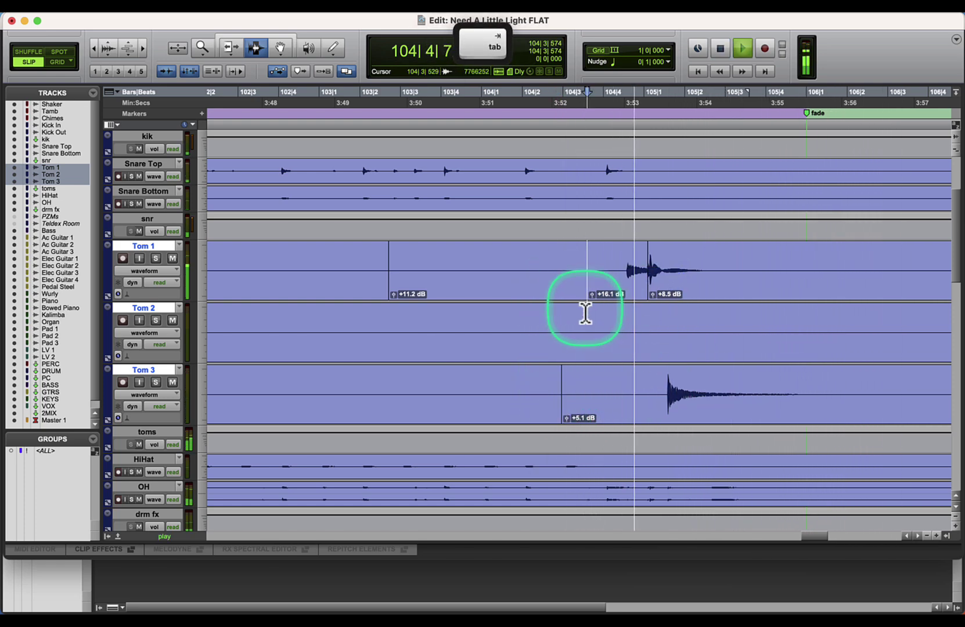
Step: Play back the out chorus from just before the first tom fill to check the adjusted tom levels
{"action": "left_click", "coordinate": [92, 51]}
{"action": "left_click", "coordinate": [93, 51]}
{"action": "left_click", "coordinate": [93, 51]}
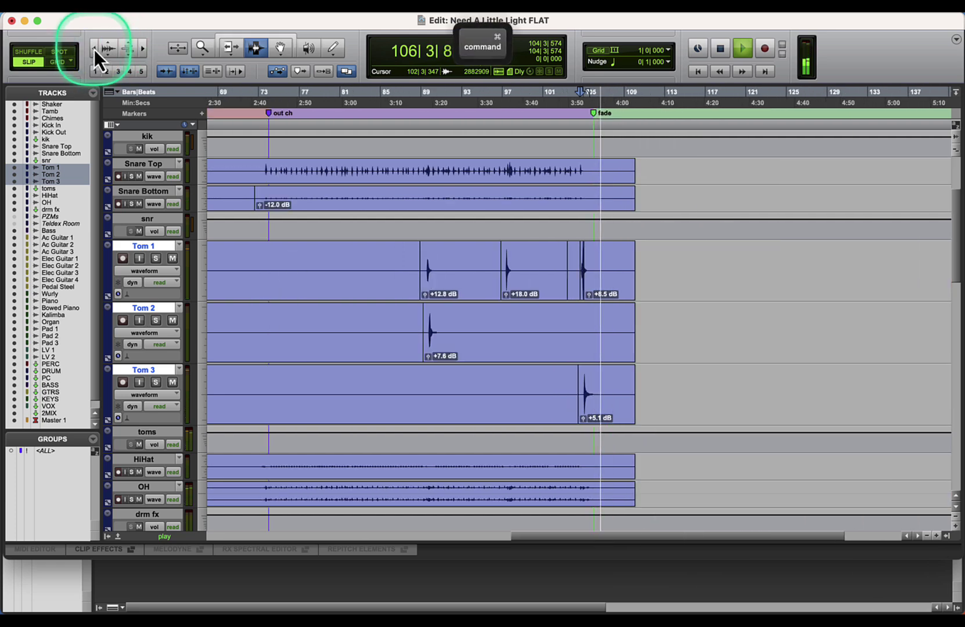
{"action": "left_click", "coordinate": [394, 271]}
{"action": "key", "text": "space"}
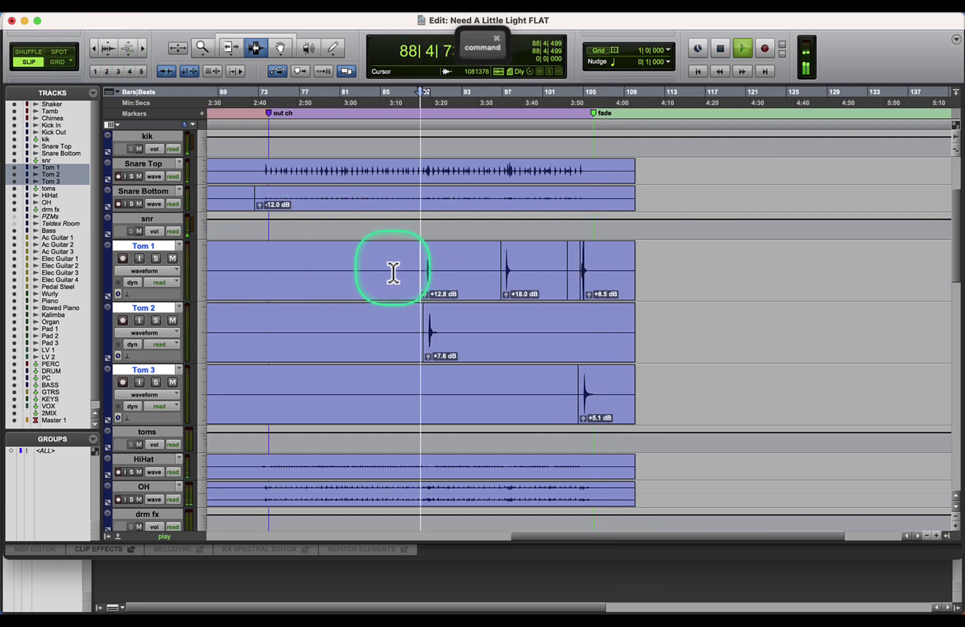
Step: Return to the mix window and add a send from the toms track to Bus 7-8 (Stereo)
{"action": "key", "text": "super+equal"}
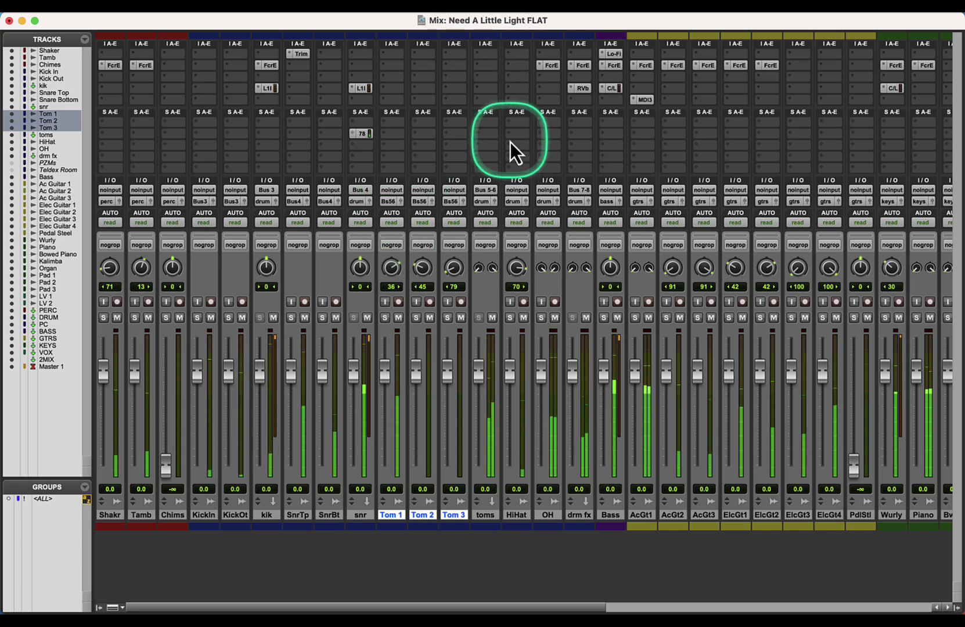
{"action": "left_click", "coordinate": [480, 136]}
{"action": "mouse_move", "coordinate": [480, 145]}
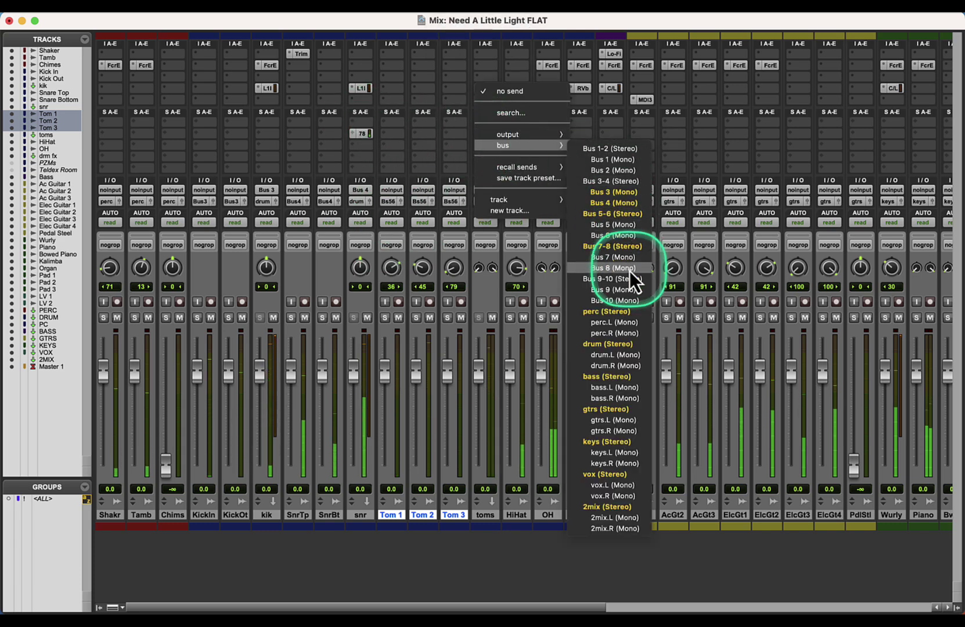
{"action": "left_click", "coordinate": [611, 246]}
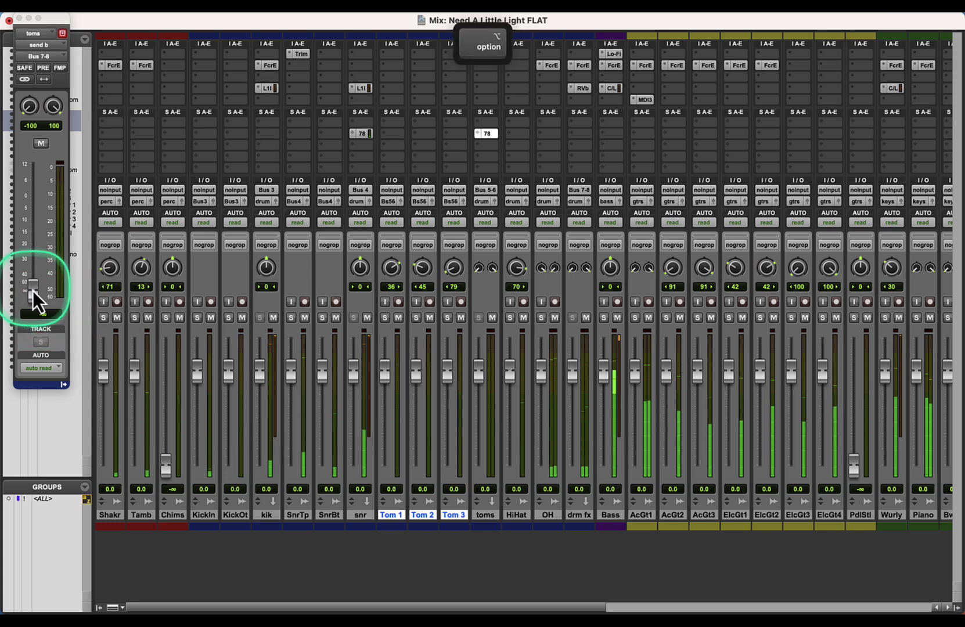
Step: Set the toms track's send to Bus 7-8 to 0.0 dB and play the section
{"action": "left_click", "coordinate": [32, 290], "text": "alt"}
{"action": "key", "text": "space"}
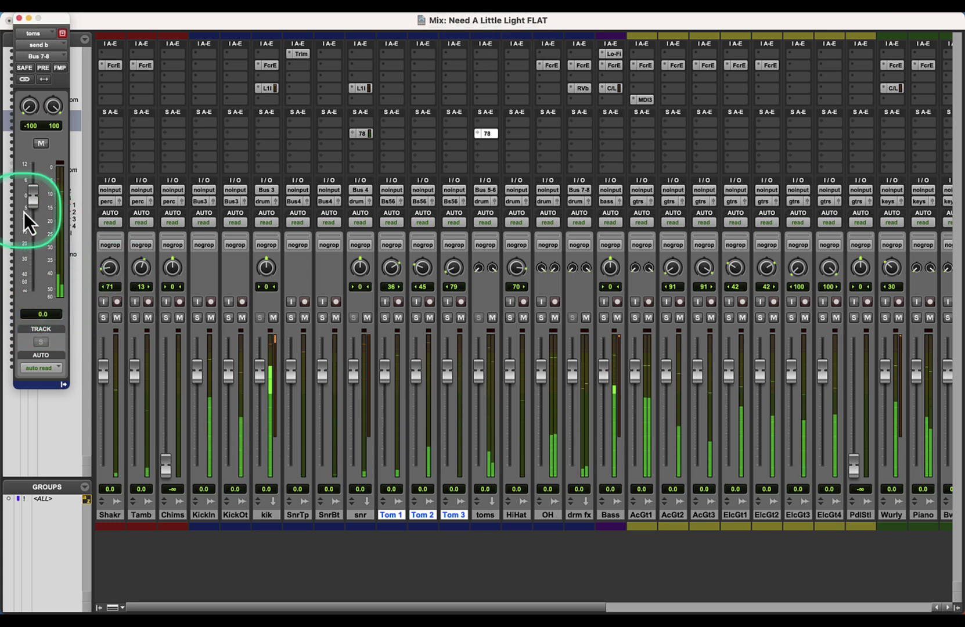
Step: Compare the drm fx EQ's high-pass filter at 20 Hz during playback, set it to 100 Hz, and close the EQ
{"action": "left_click", "coordinate": [579, 68]}
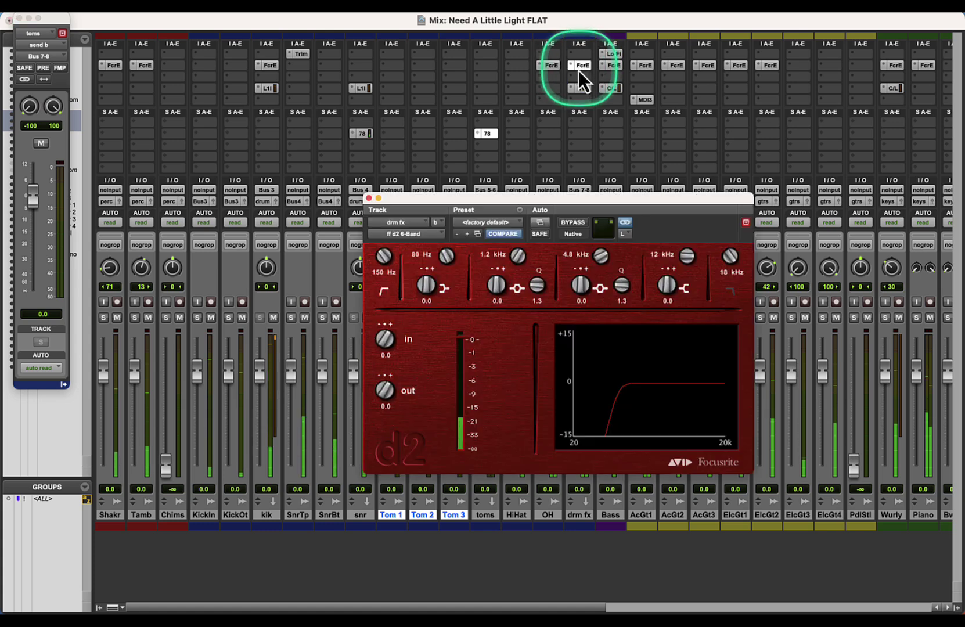
{"action": "left_click", "coordinate": [381, 272]}
{"action": "type", "text": "1"}
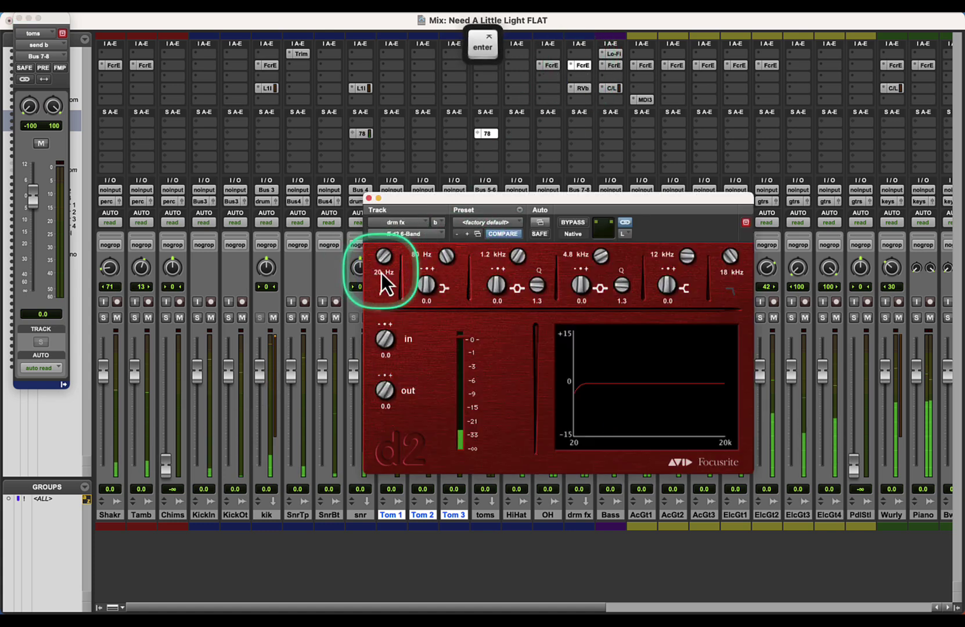
{"action": "key", "text": "KP_Enter"}
{"action": "key", "text": "space"}
{"action": "left_click", "coordinate": [557, 510]}
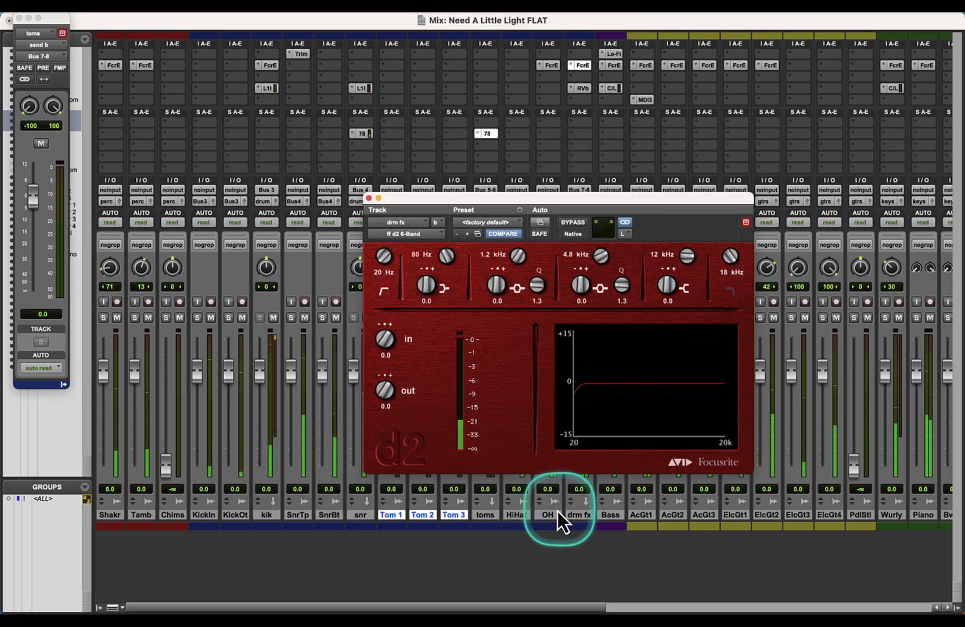
{"action": "left_click", "coordinate": [384, 275]}
{"action": "type", "text": "100"}
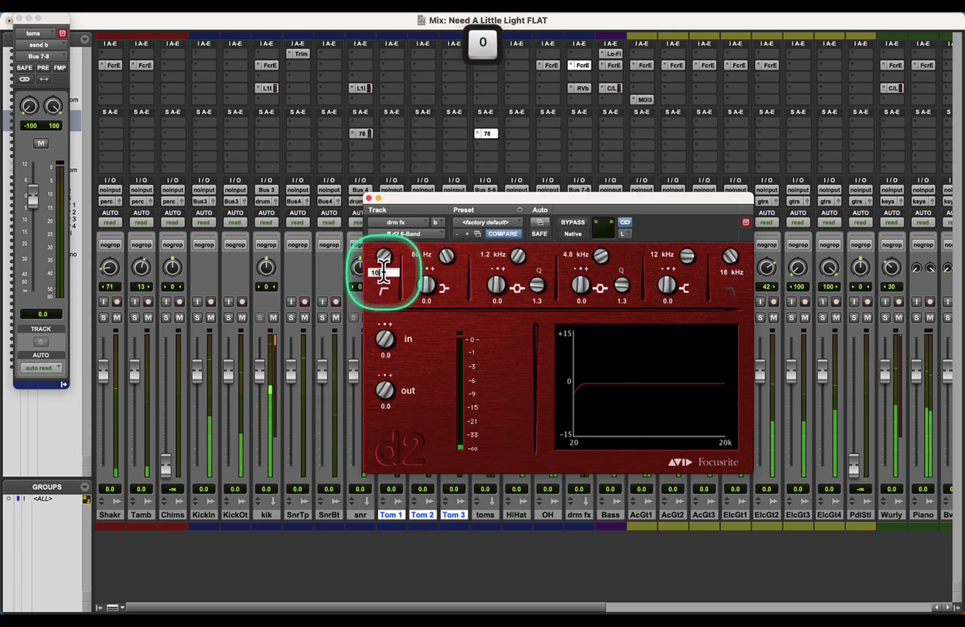
{"action": "key", "text": "KP_Enter"}
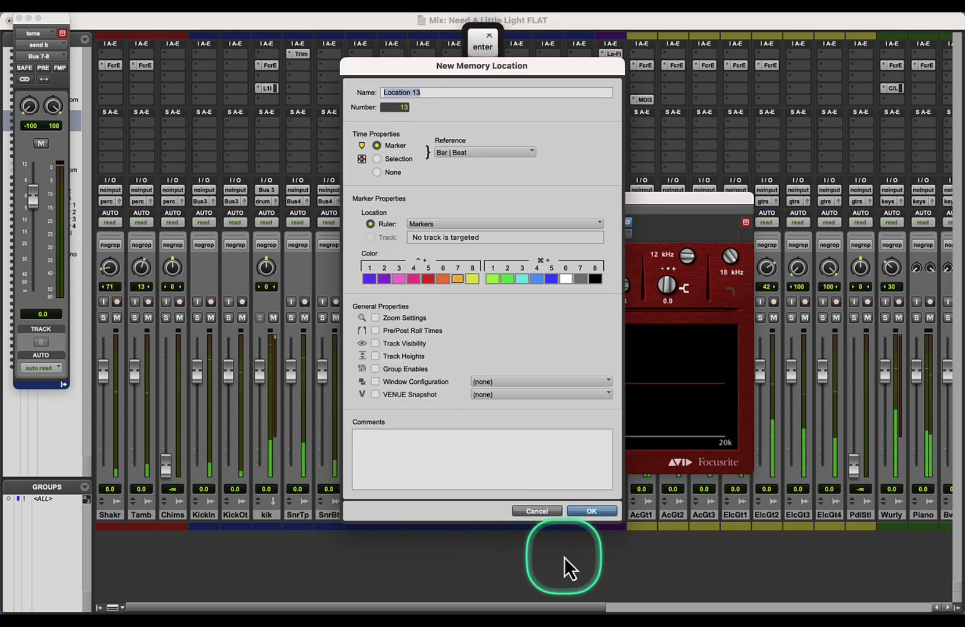
{"action": "left_click", "coordinate": [538, 512]}
{"action": "key", "text": "space"}
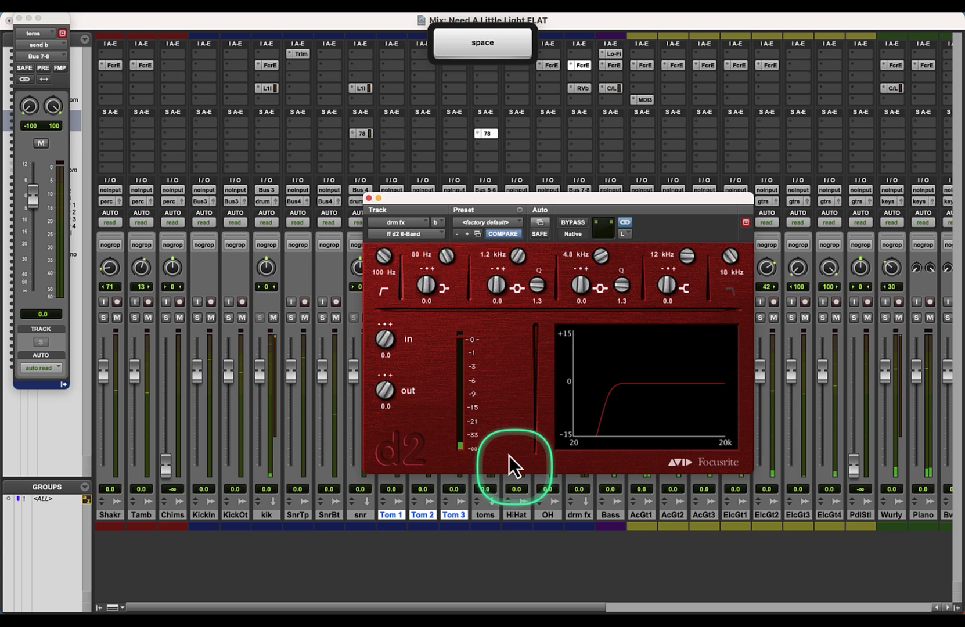
{"action": "left_click", "coordinate": [370, 199]}
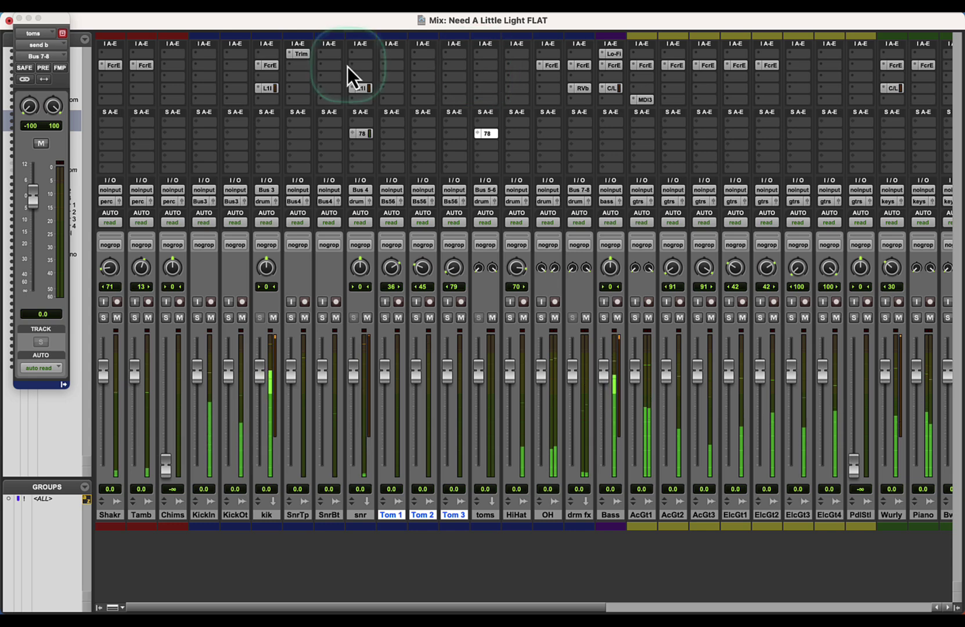
Step: Insert the ff d2 6-Band EQ on Tom 1 and copy it to Tom 2 and Tom 3
{"action": "left_click", "coordinate": [383, 69]}
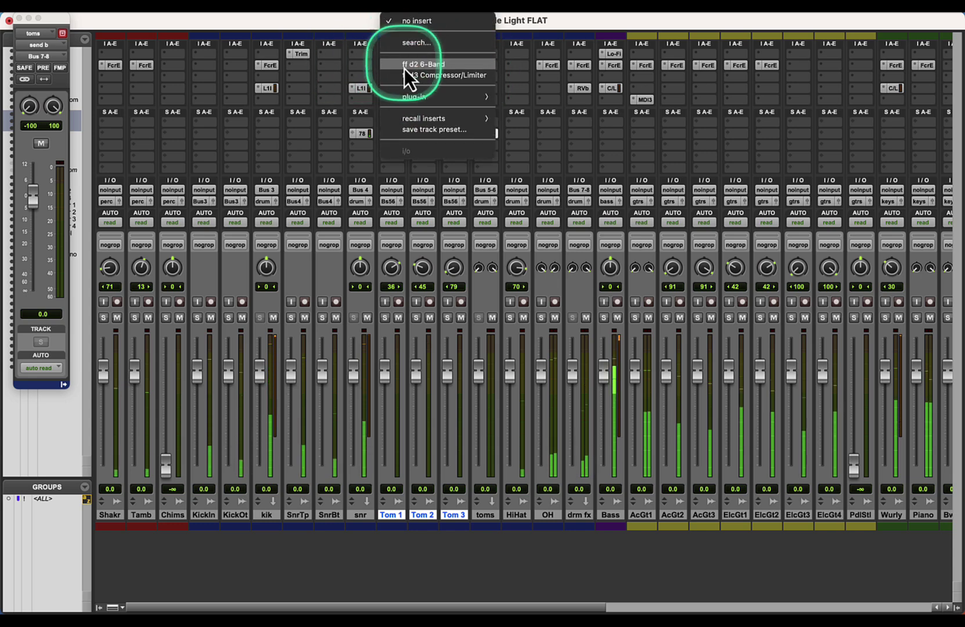
{"action": "left_click", "coordinate": [409, 64]}
{"action": "left_click_drag", "start_coordinate": [400, 67], "coordinate": [446, 66]}
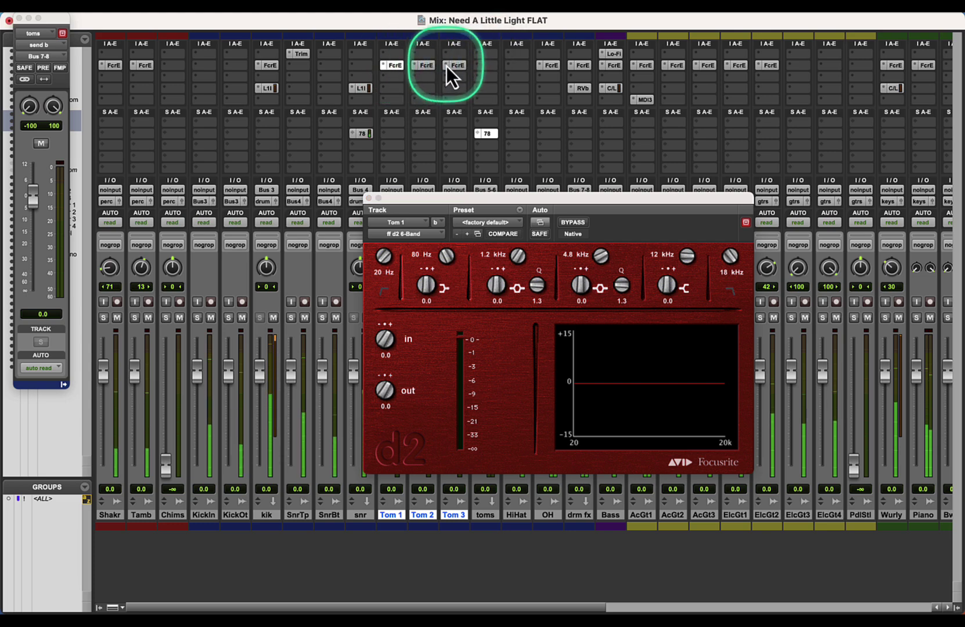
Step: Switch to the edit window and boost Tom 2's EQ by about 3.2 dB at 4.7 kHz while playing the second fill
{"action": "key", "text": "super+equal"}
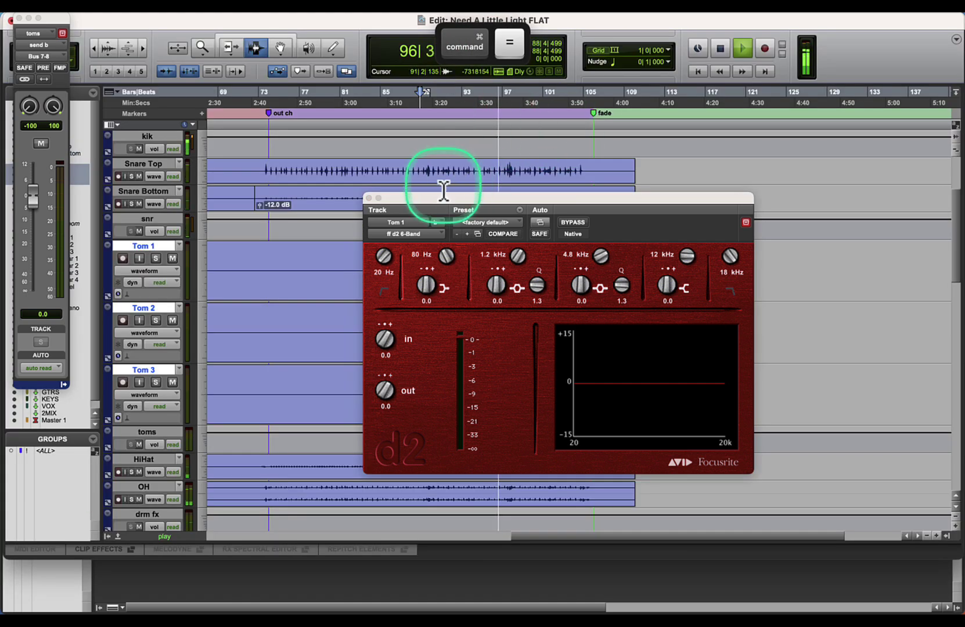
{"action": "left_click_drag", "start_coordinate": [444, 198], "coordinate": [550, 332]}
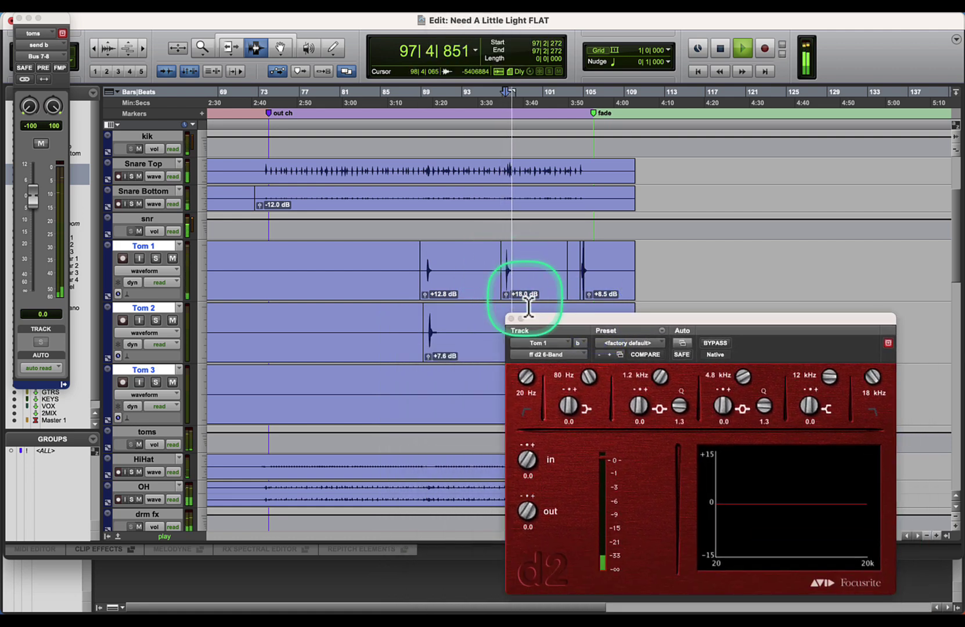
{"action": "left_click", "coordinate": [558, 343]}
{"action": "left_click", "coordinate": [557, 353]}
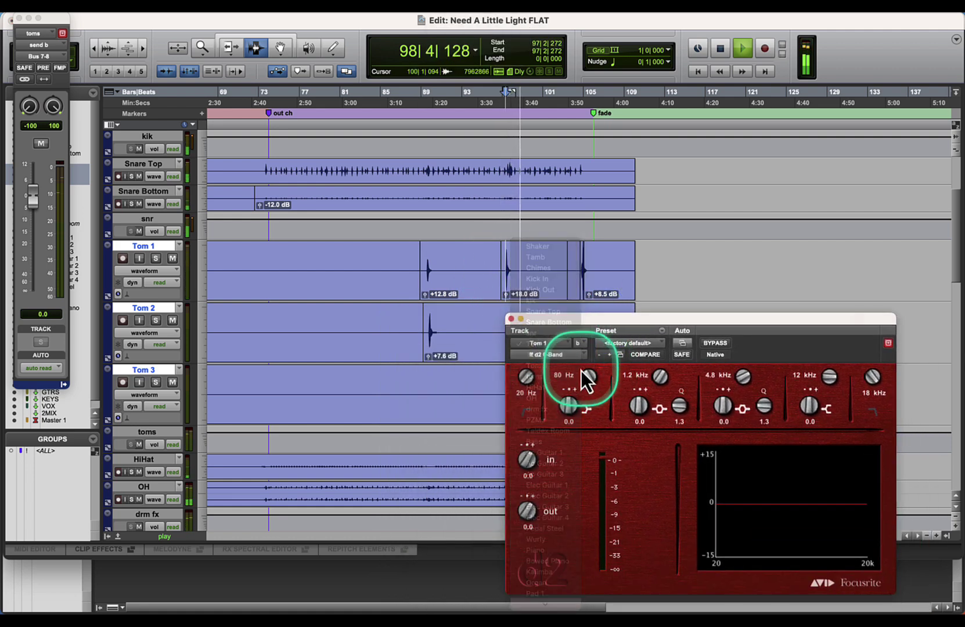
{"action": "key", "text": "space"}
{"action": "left_click_drag", "start_coordinate": [720, 405], "coordinate": [743, 392]}
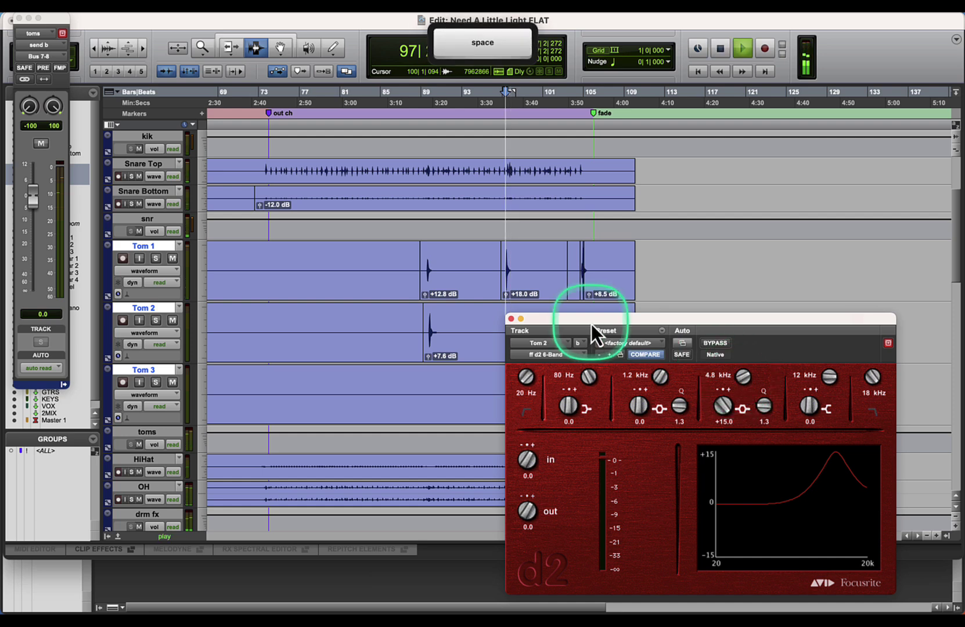
{"action": "left_click", "coordinate": [500, 272]}
{"action": "key", "text": "space"}
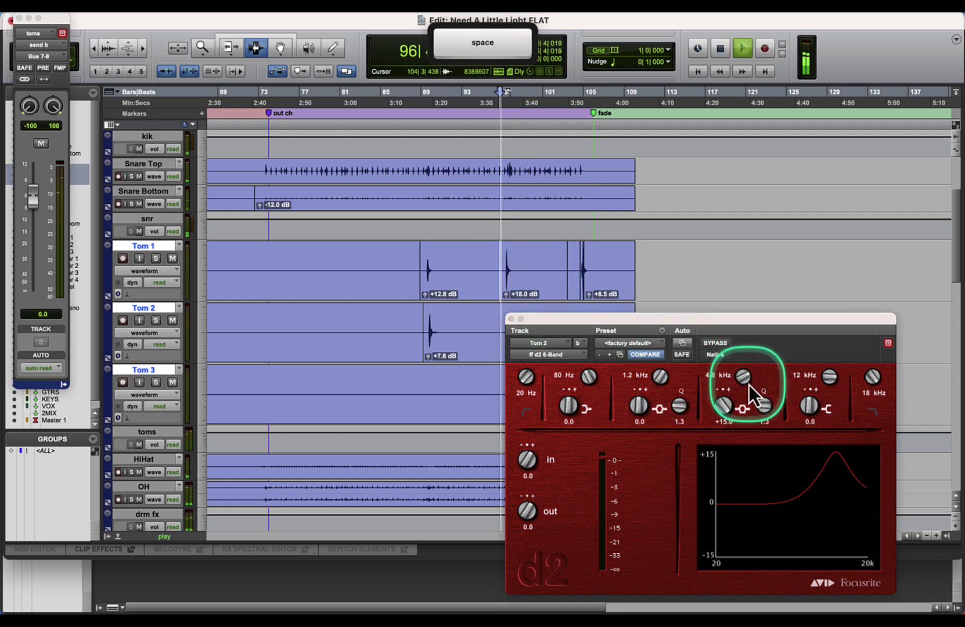
{"action": "left_click_drag", "start_coordinate": [743, 378], "coordinate": [723, 368]}
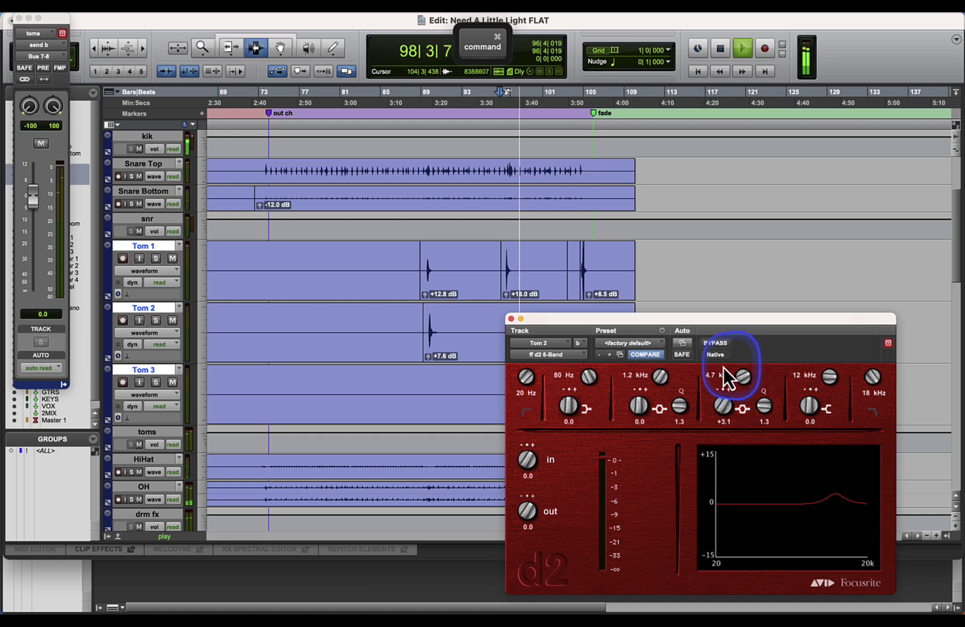
Step: Replay the first tom fill around bar 89 to check the Tom 2 EQ
{"action": "left_click", "coordinate": [430, 277]}
{"action": "key", "text": "space"}
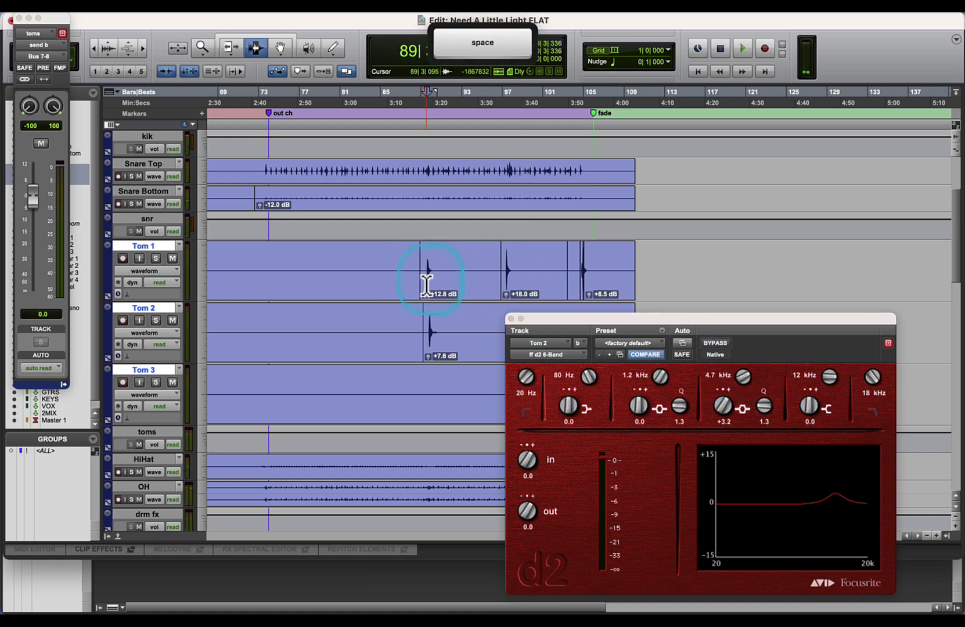
{"action": "key", "text": "space"}
{"action": "left_click", "coordinate": [428, 339]}
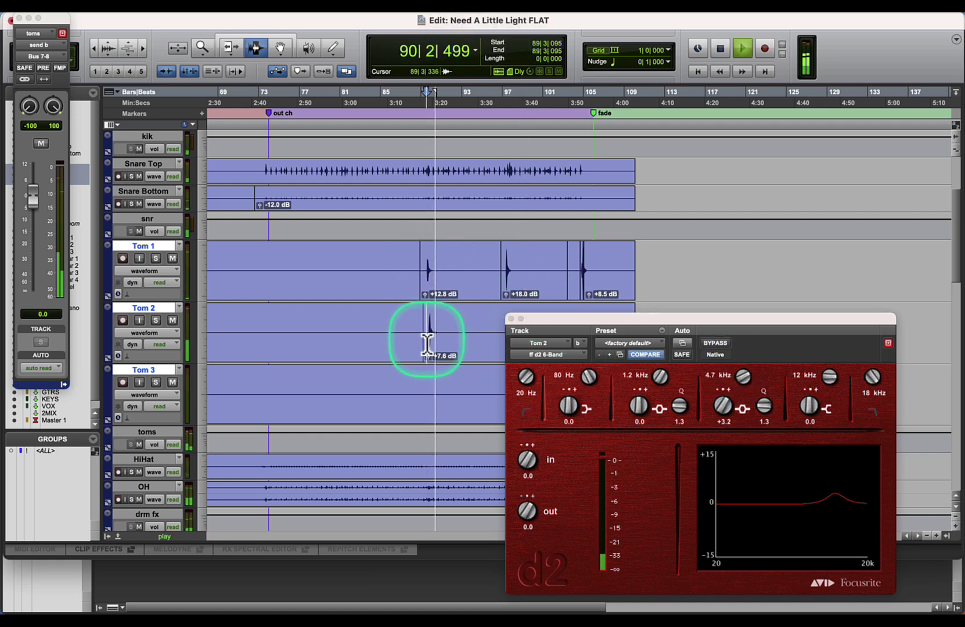
Step: Switch the EQ to Tom 1 and boost 4.8 kHz by 2.2 dB while replaying the first fill
{"action": "left_click", "coordinate": [560, 346]}
{"action": "left_click", "coordinate": [561, 344]}
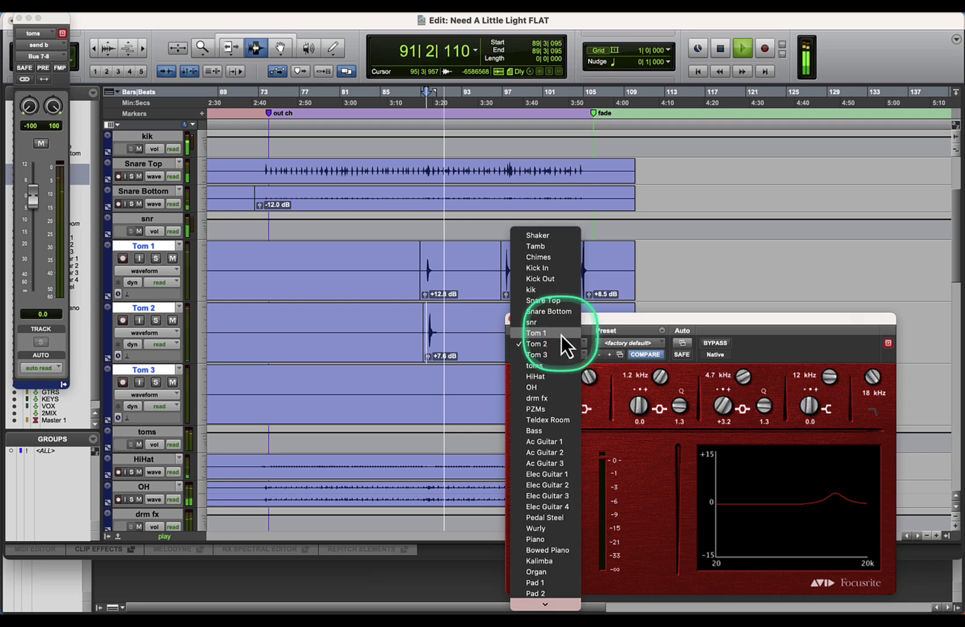
{"action": "left_click", "coordinate": [561, 335]}
{"action": "key", "text": "space"}
{"action": "mouse_move", "coordinate": [726, 418]}
{"action": "left_mouse_down"}
{"action": "mouse_move", "coordinate": [750, 366]}
{"action": "mouse_move", "coordinate": [722, 409]}
{"action": "left_mouse_up"}
{"action": "key", "text": "space"}
{"action": "key", "text": "space"}
{"action": "key", "text": "space"}
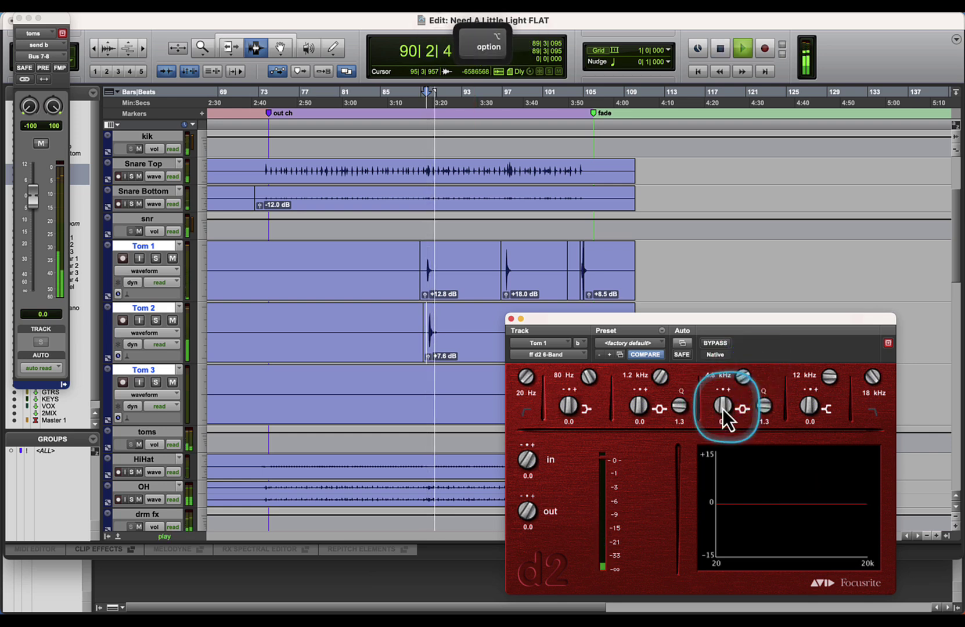
{"action": "key", "text": "space"}
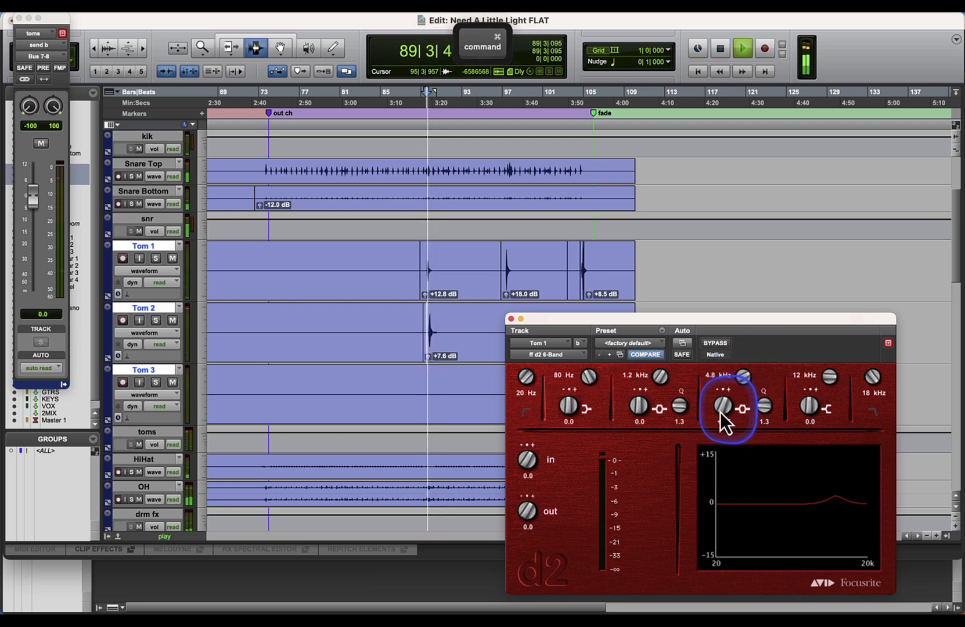
Step: Boost Tom 1's low-mid EQ band by 2.1 dB at 195 Hz while listening to the fill
{"action": "left_click", "coordinate": [628, 411]}
{"action": "key", "text": "space"}
{"action": "left_click_drag", "start_coordinate": [628, 411], "coordinate": [668, 340]}
{"action": "key", "text": "space"}
{"action": "left_click_drag", "start_coordinate": [660, 378], "coordinate": [643, 393]}
{"action": "key", "text": "space"}
Step: Return to the mix window and copy the Trim plug-in from Snare Top to Tom 1
{"action": "key", "text": "super+equal"}
{"action": "key", "text": "space"}
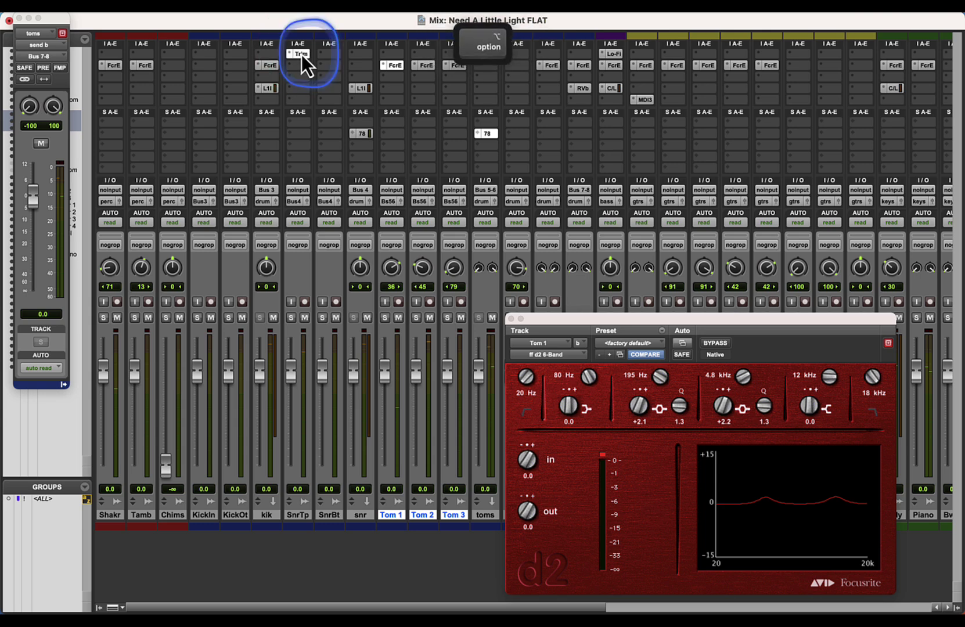
{"action": "left_click_drag", "start_coordinate": [301, 54], "coordinate": [395, 54]}
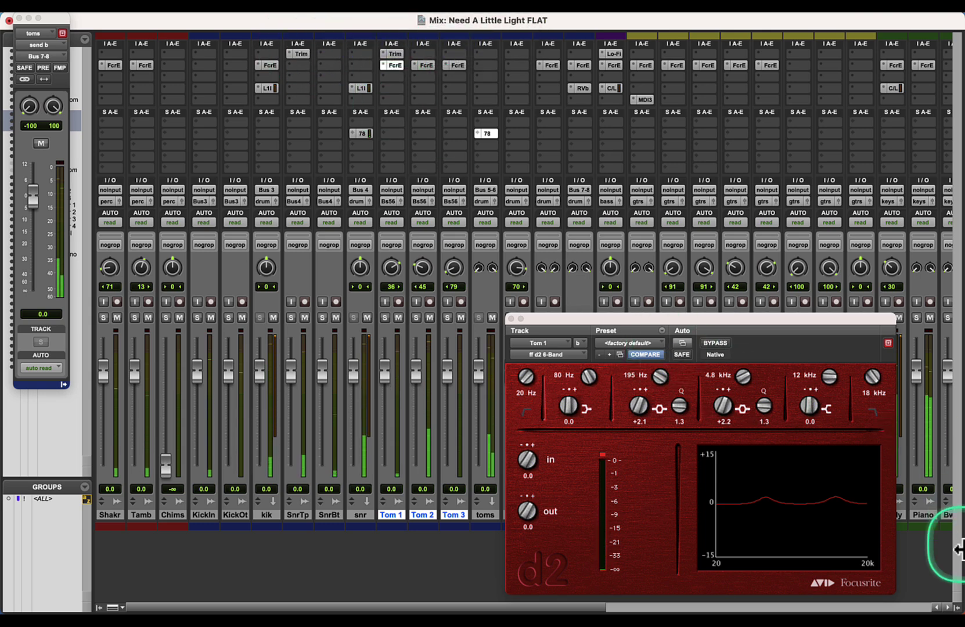
{"action": "key", "text": "space"}
Step: Mute the VOX bus, replay the section, and move the EQ window clear of the drum channels
{"action": "scroll", "coordinate": [929, 586], "scroll_direction": "right", "scroll_amount": 10}
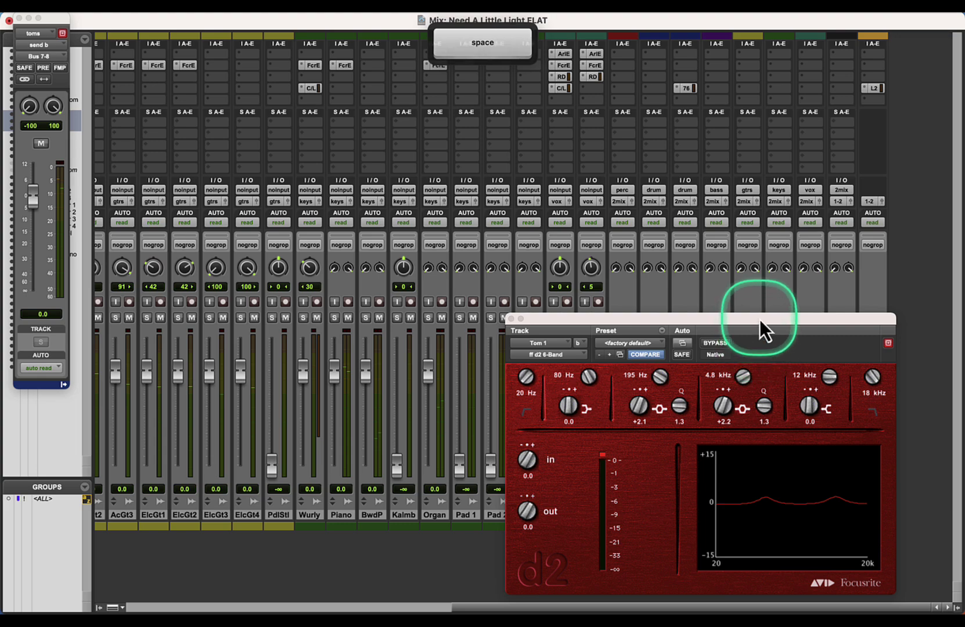
{"action": "left_click_drag", "start_coordinate": [758, 321], "coordinate": [627, 404]}
{"action": "left_click", "coordinate": [498, 493]}
{"action": "key", "text": "space"}
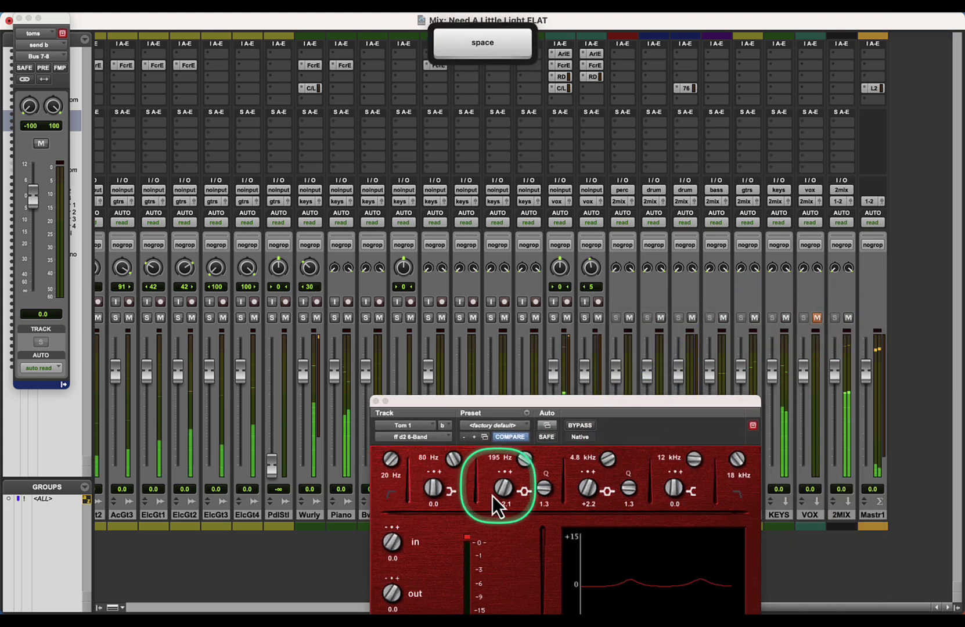
{"action": "scroll", "coordinate": [290, 572], "scroll_direction": "left", "scroll_amount": 10}
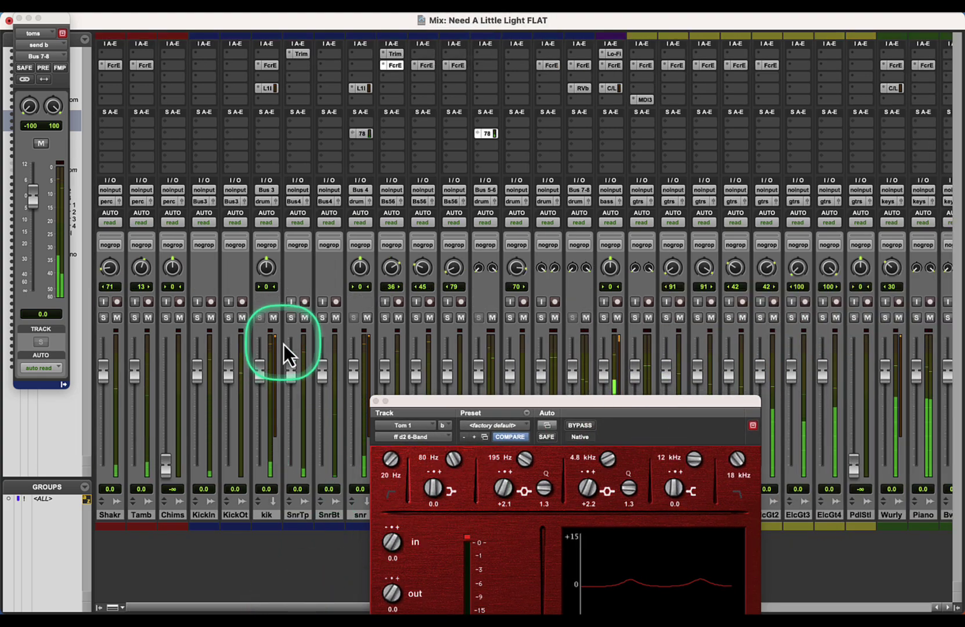
{"action": "left_click_drag", "start_coordinate": [431, 415], "coordinate": [644, 428]}
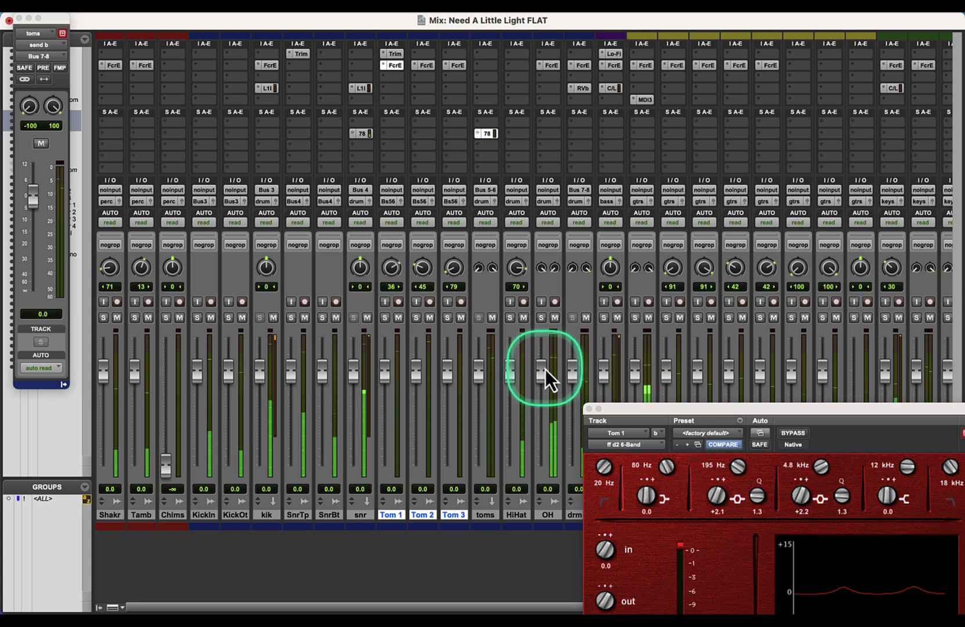
Step: Solo the OH and Tom 1 tracks and bypass Tom 1's Trim to compare its polarity against the overheads
{"action": "key", "text": "space"}
{"action": "left_click", "coordinate": [540, 317]}
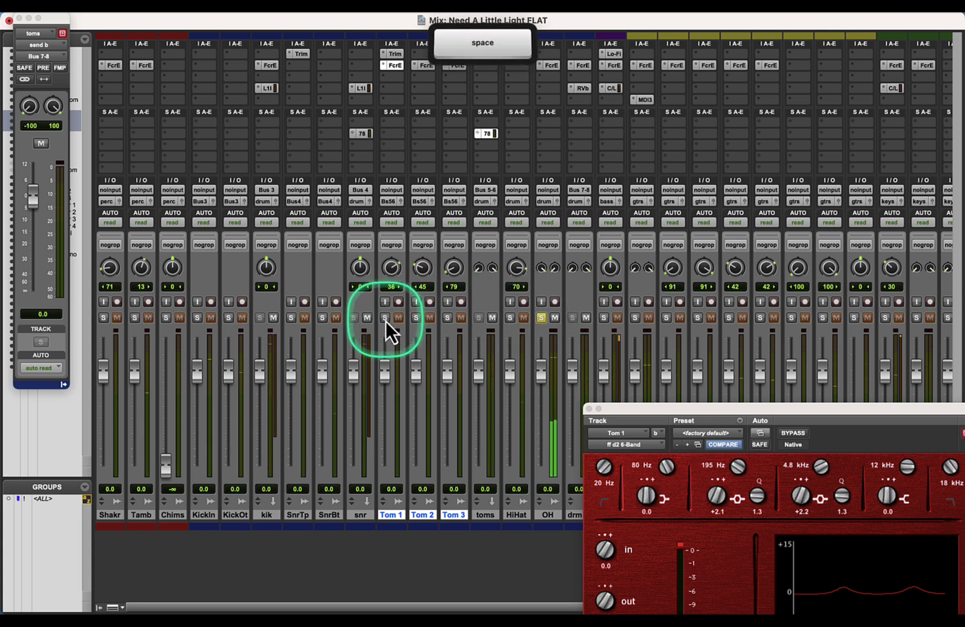
{"action": "left_click", "coordinate": [386, 319]}
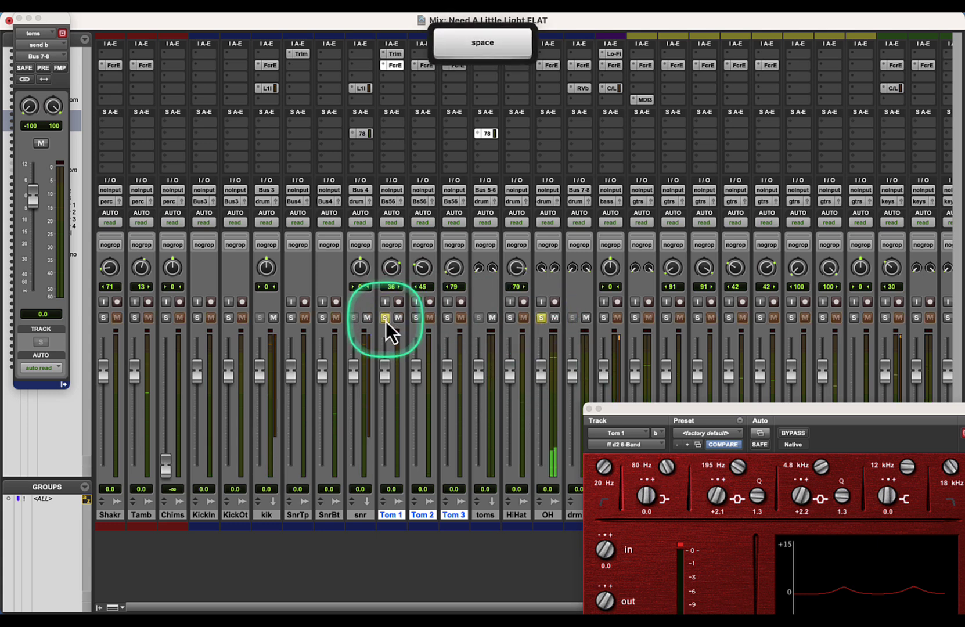
{"action": "left_click", "coordinate": [391, 54]}
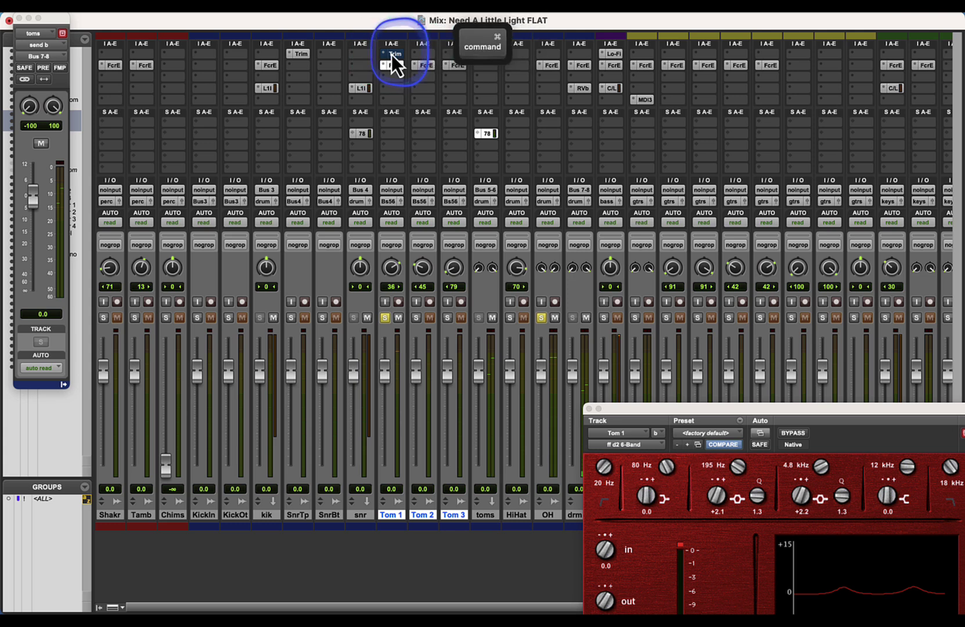
Step: Solo Tom 2 as well, copy Tom 1's Trim to it, and play the fill
{"action": "left_click", "coordinate": [418, 321]}
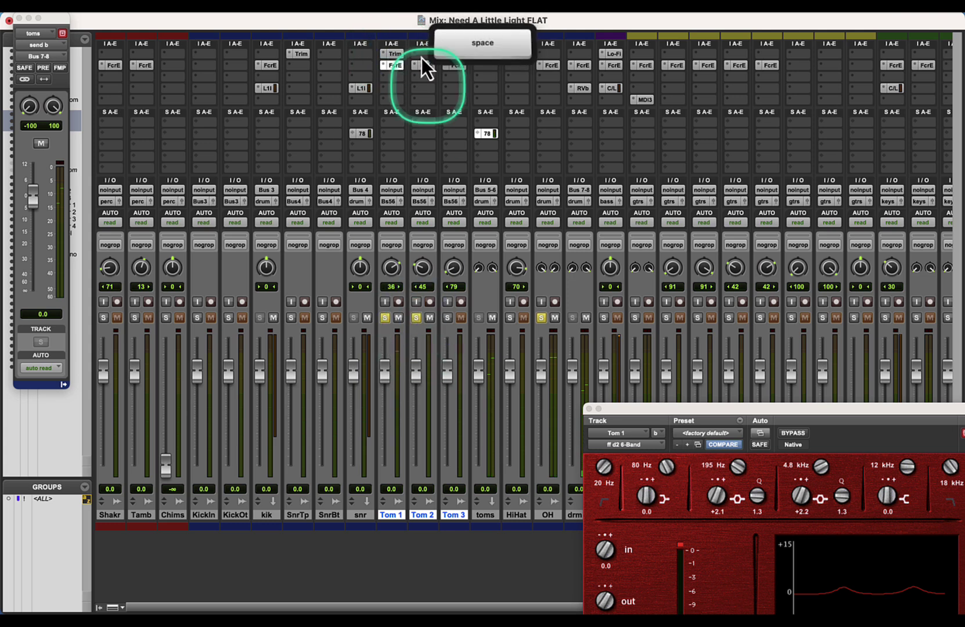
{"action": "key", "text": "alt"}
{"action": "left_click_drag", "start_coordinate": [414, 58], "coordinate": [418, 58]}
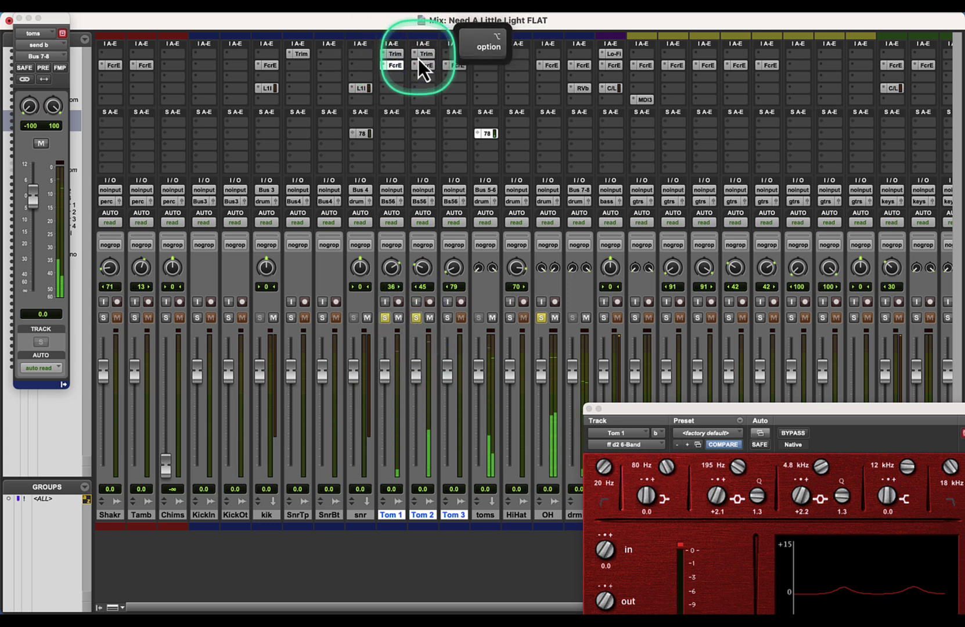
{"action": "key", "text": "space"}
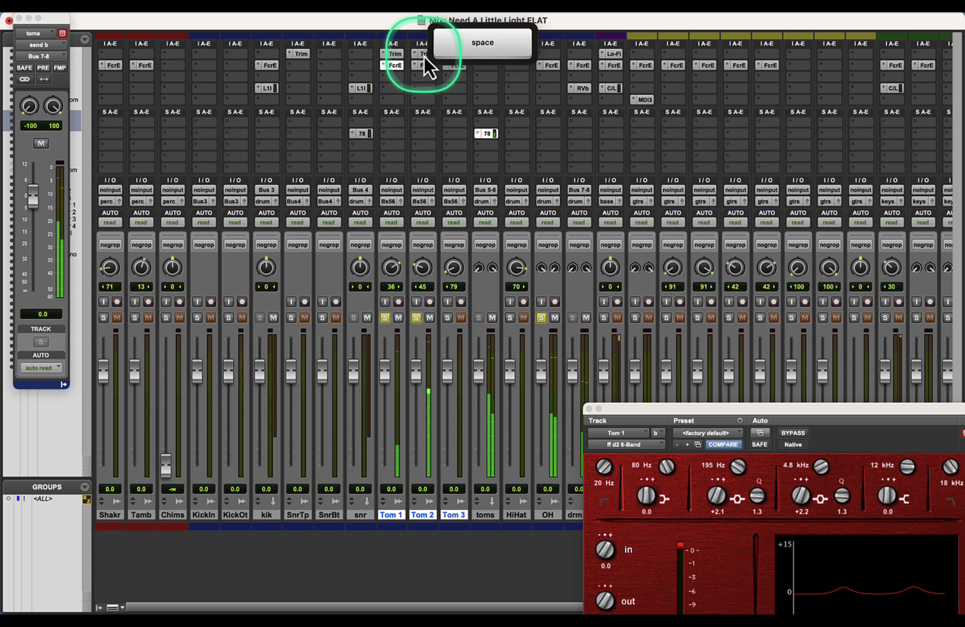
Step: Open Tom 2's Trim, bypass the Trims on Tom 2 and Tom 1, and replay the fill to compare polarity
{"action": "left_click", "coordinate": [424, 56]}
{"action": "key", "text": "super"}
{"action": "left_click", "coordinate": [423, 57], "text": "super"}
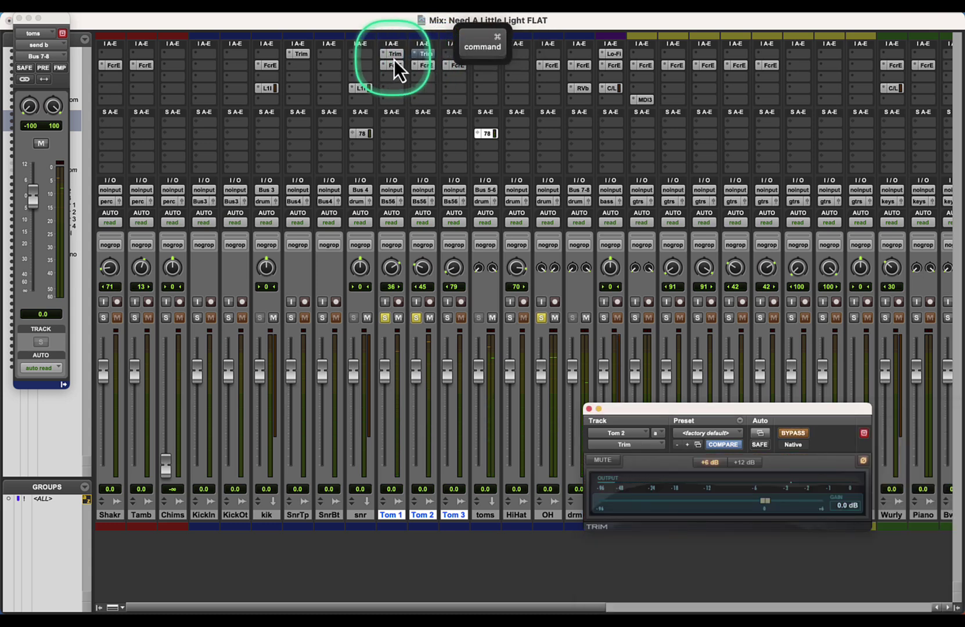
{"action": "left_click", "coordinate": [392, 59], "text": "super"}
{"action": "key", "text": "space"}
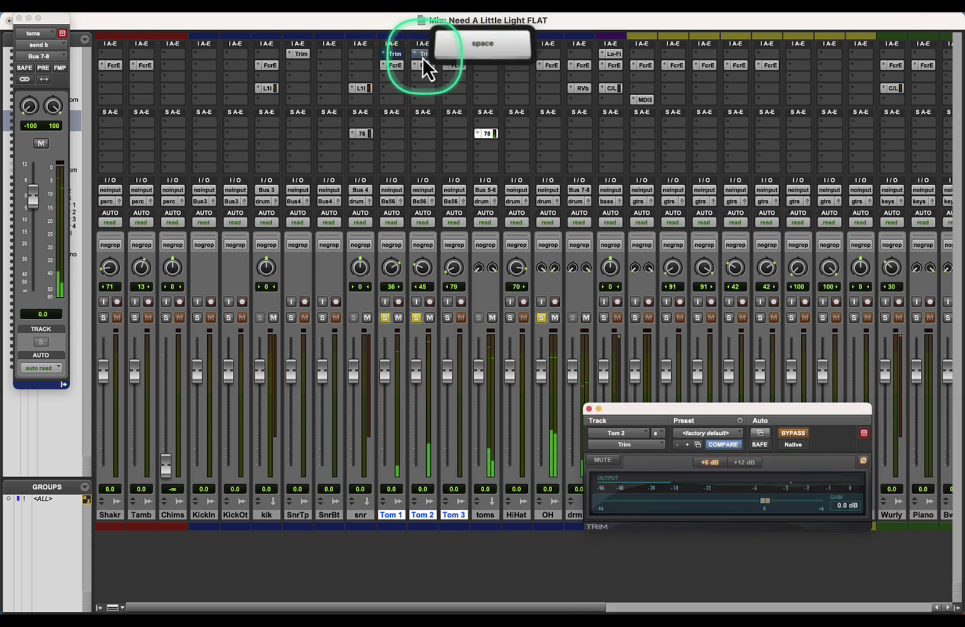
Step: Re-enable the Trims on Tom 1 and Tom 2, close the Trim window, and replay the fill
{"action": "left_click", "coordinate": [392, 55]}
{"action": "key", "text": "Escape"}
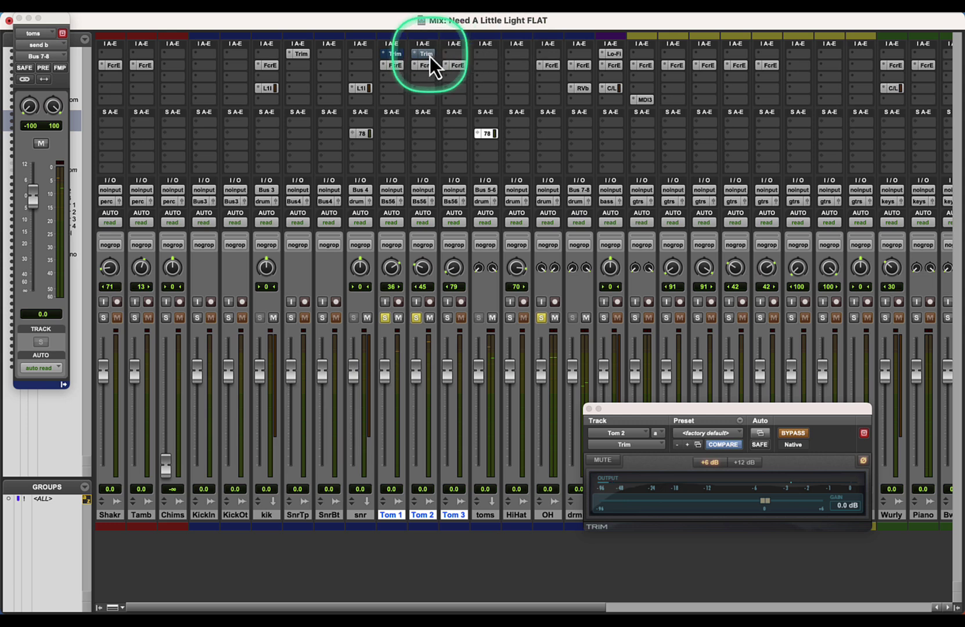
{"action": "left_click", "coordinate": [430, 56]}
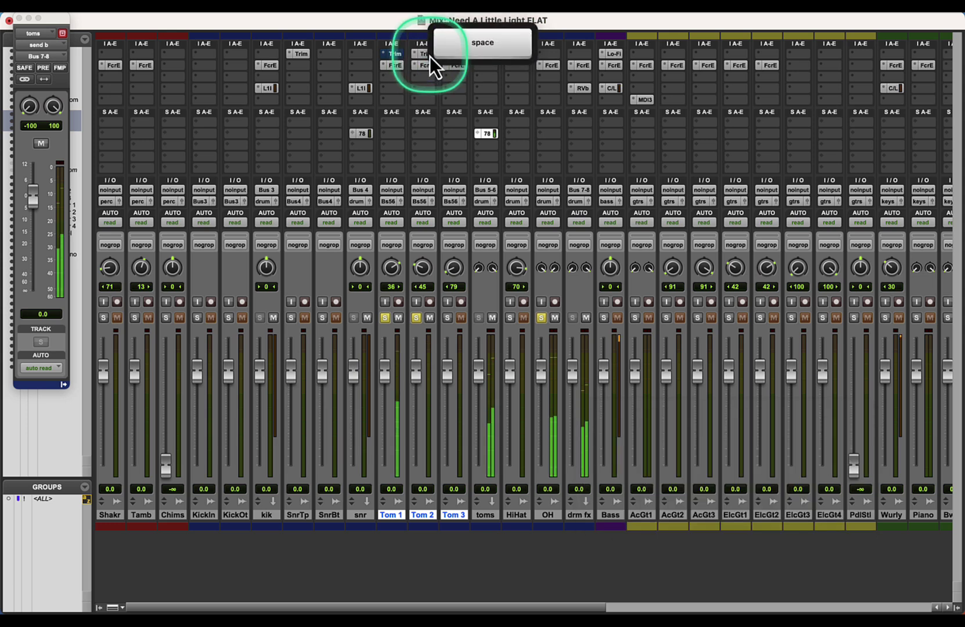
{"action": "key", "text": "space"}
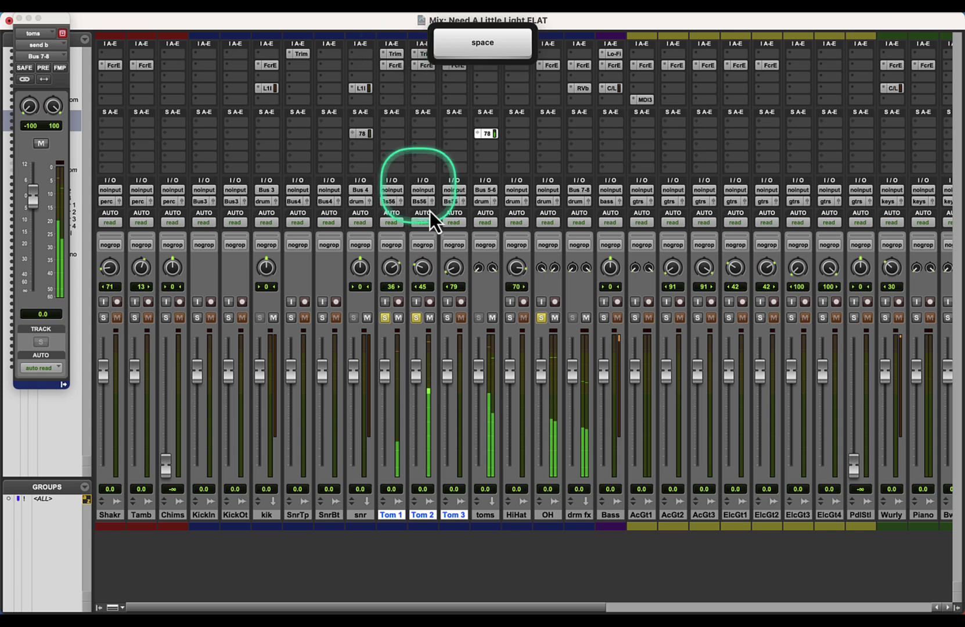
{"action": "key", "text": "space"}
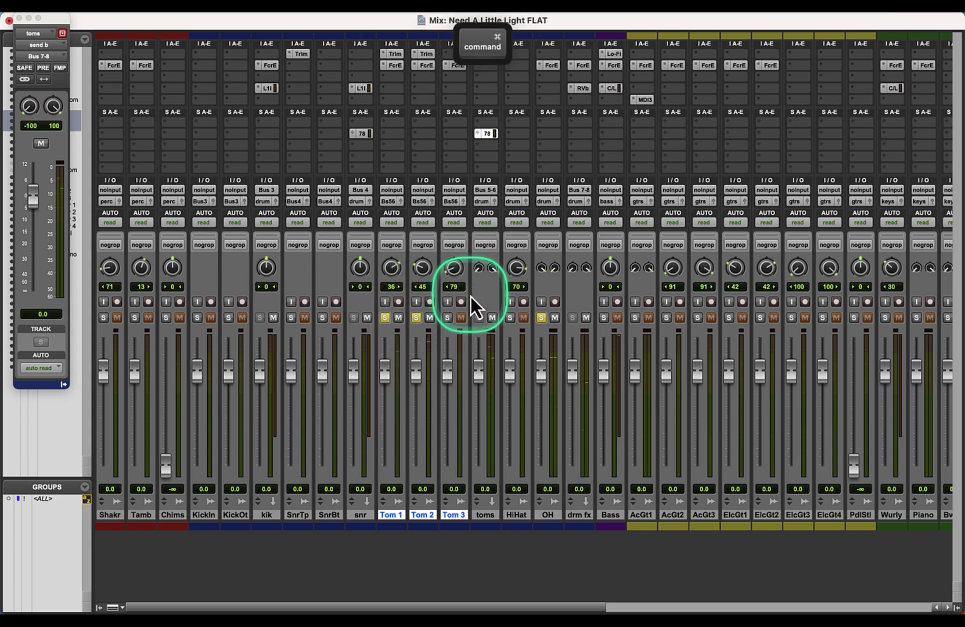
Step: Place playback at the Tom 3 hit just before the fade marker, solo Tom 3, and play the fill
{"action": "key", "text": "super+equal"}
{"action": "left_click", "coordinate": [580, 280]}
{"action": "key", "text": "space"}
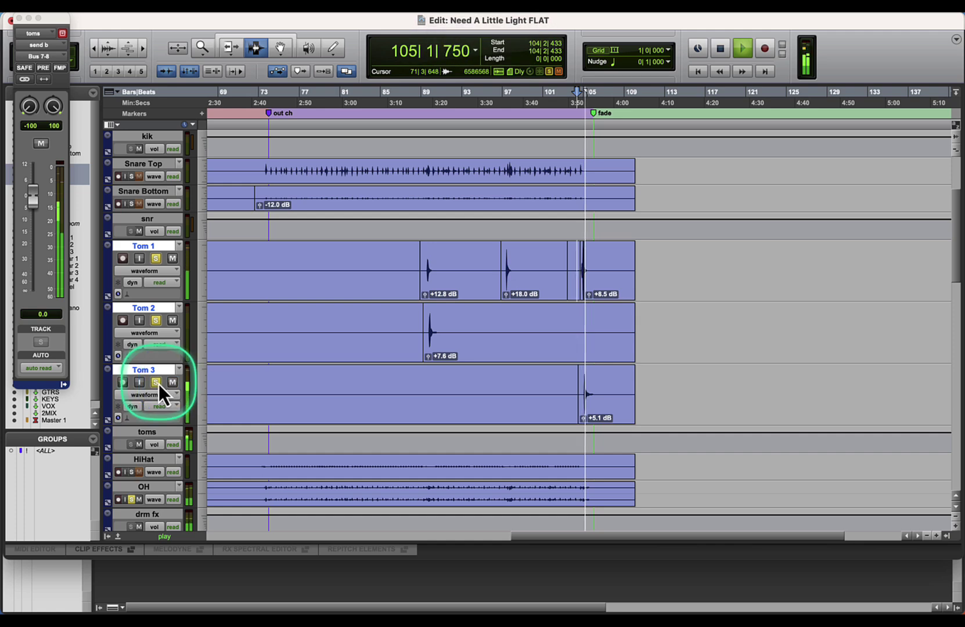
{"action": "key", "text": "super+equal"}
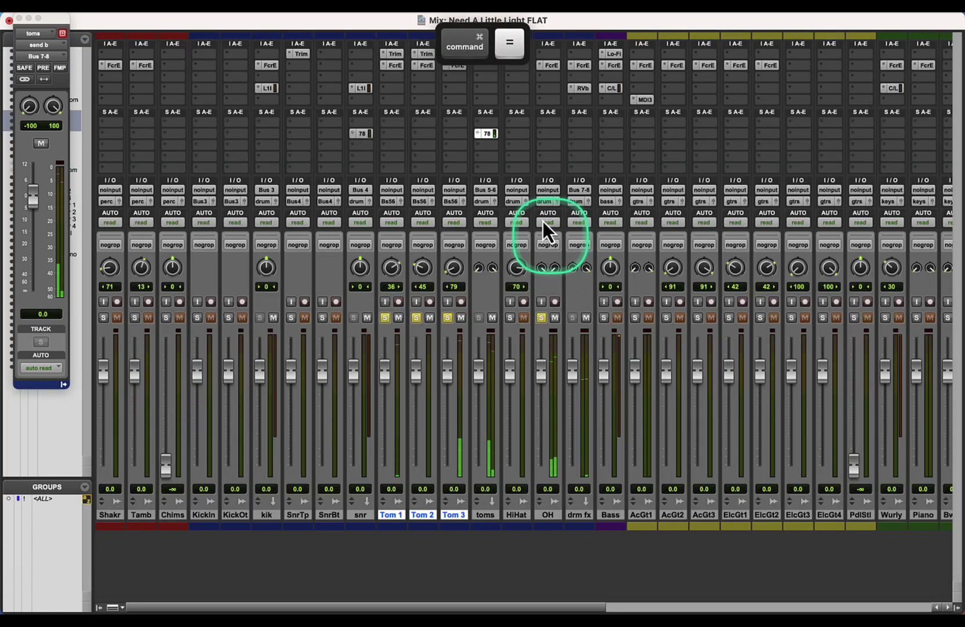
Step: Lower the toms track's send to Bus 7-8 to -4.1 dB
{"action": "left_click", "coordinate": [483, 135]}
{"action": "left_click", "coordinate": [483, 134]}
{"action": "left_click_drag", "start_coordinate": [34, 202], "coordinate": [41, 260]}
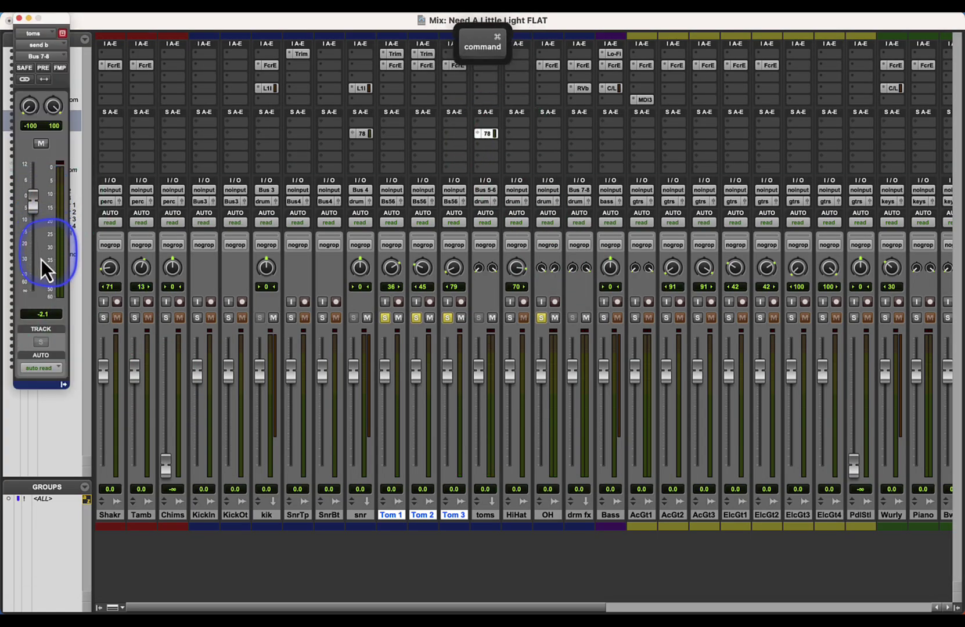
{"action": "left_click_drag", "start_coordinate": [31, 205], "coordinate": [32, 228]}
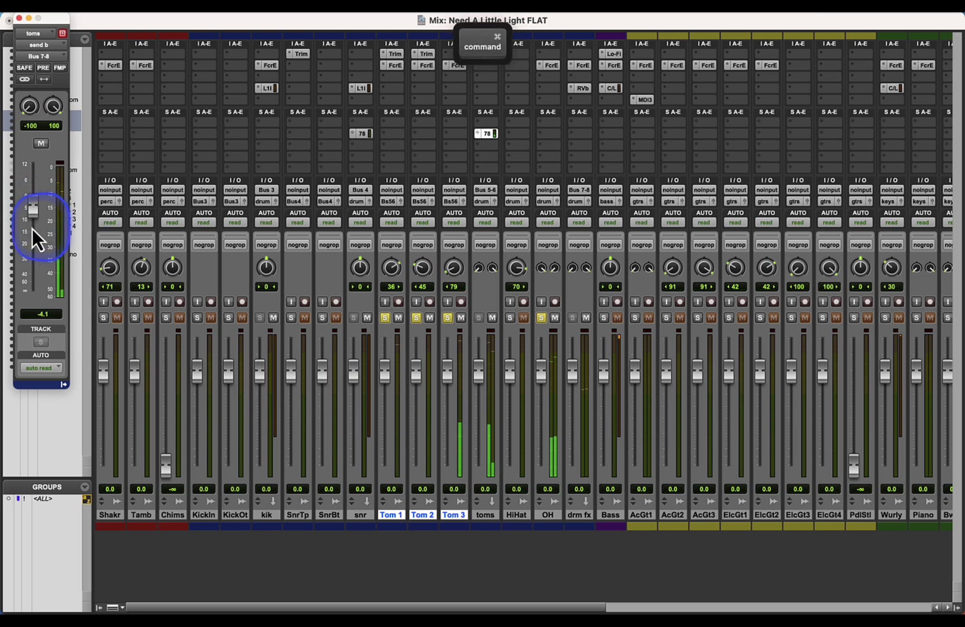
Step: Copy Tom 2's Trim to Tom 3's first insert slot and replay the fill
{"action": "key", "text": "space"}
{"action": "left_click_drag", "start_coordinate": [424, 54], "coordinate": [453, 54], "text": "alt"}
{"action": "key", "text": "space"}
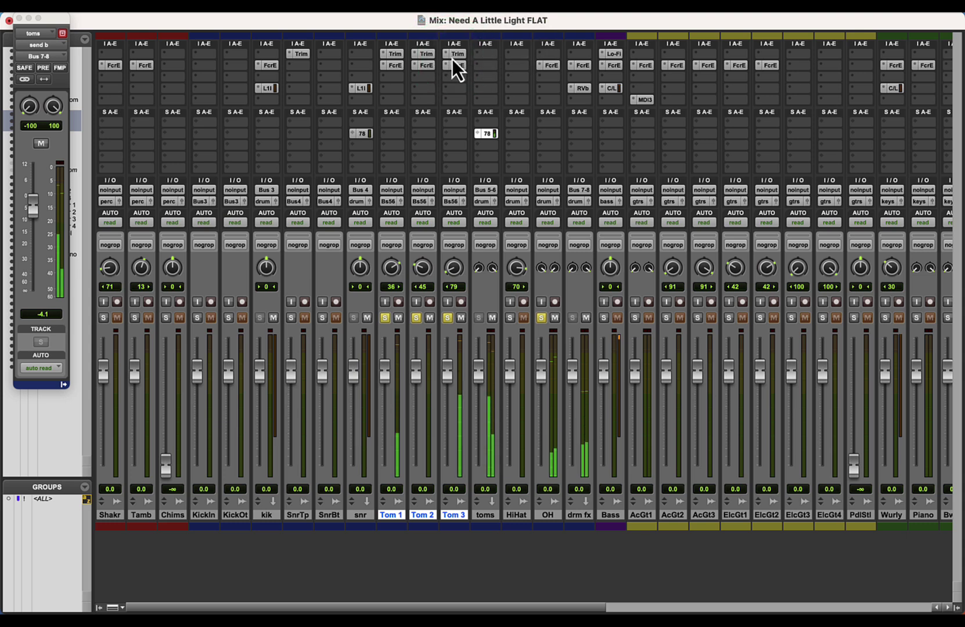
Step: Open Tom 3's EQ, stop playback, and insert the mono RBass plug-in in the slot after the EQ
{"action": "left_click", "coordinate": [457, 66]}
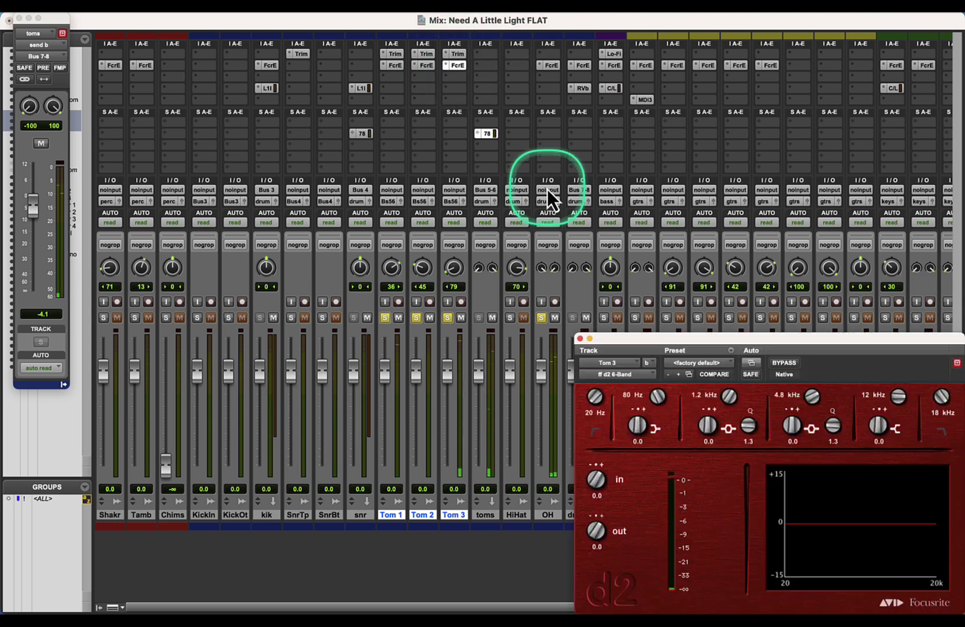
{"action": "key", "text": "space"}
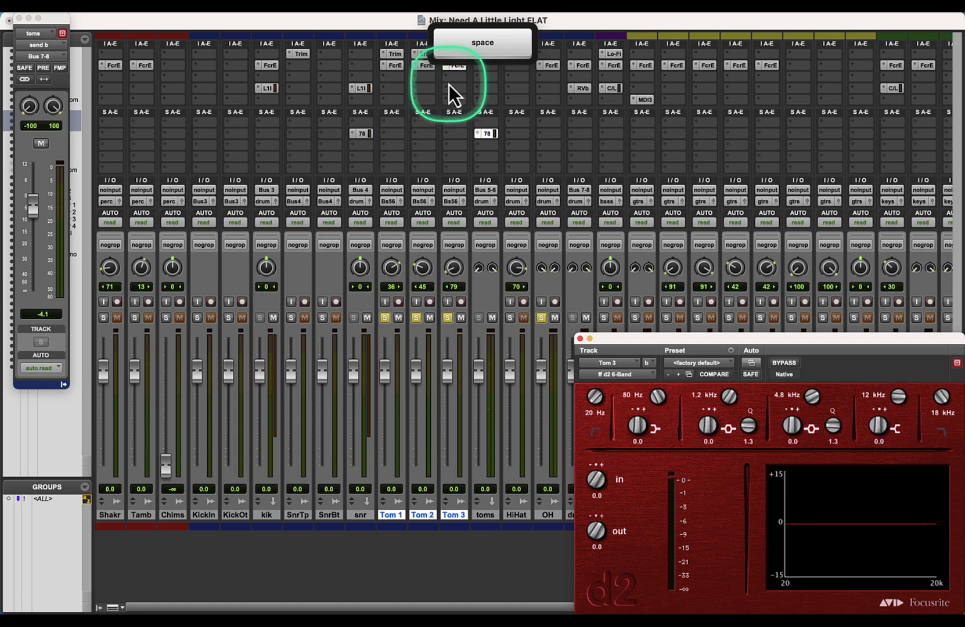
{"action": "left_click", "coordinate": [449, 81]}
{"action": "mouse_move", "coordinate": [535, 84]}
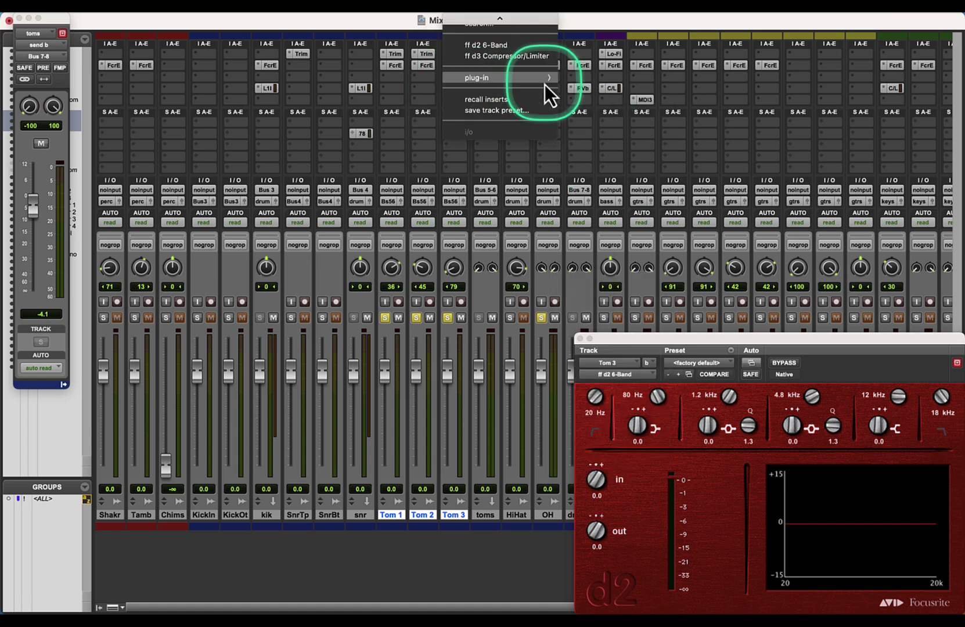
{"action": "mouse_move", "coordinate": [617, 92]}
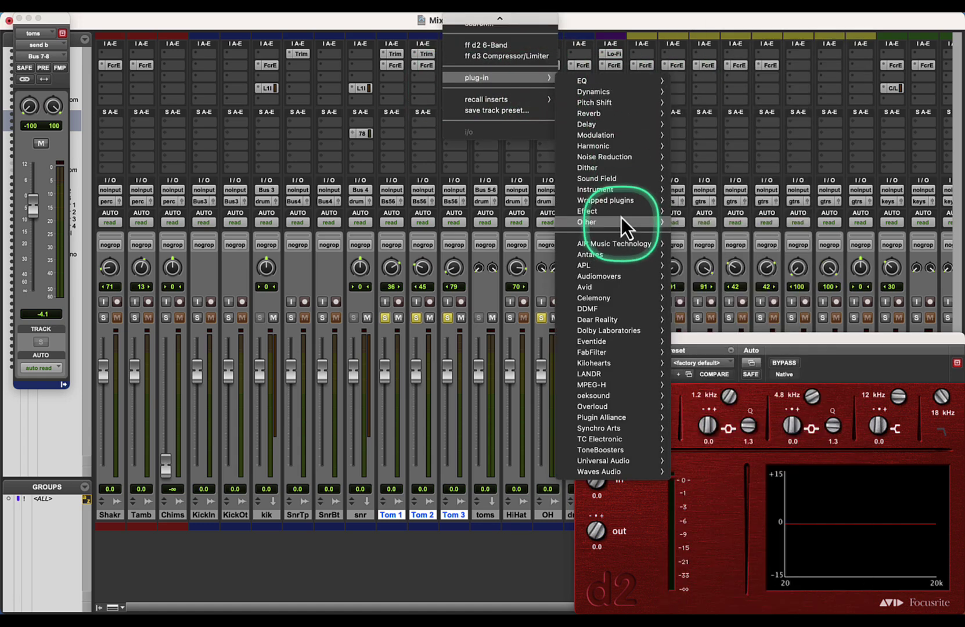
{"action": "mouse_move", "coordinate": [620, 220]}
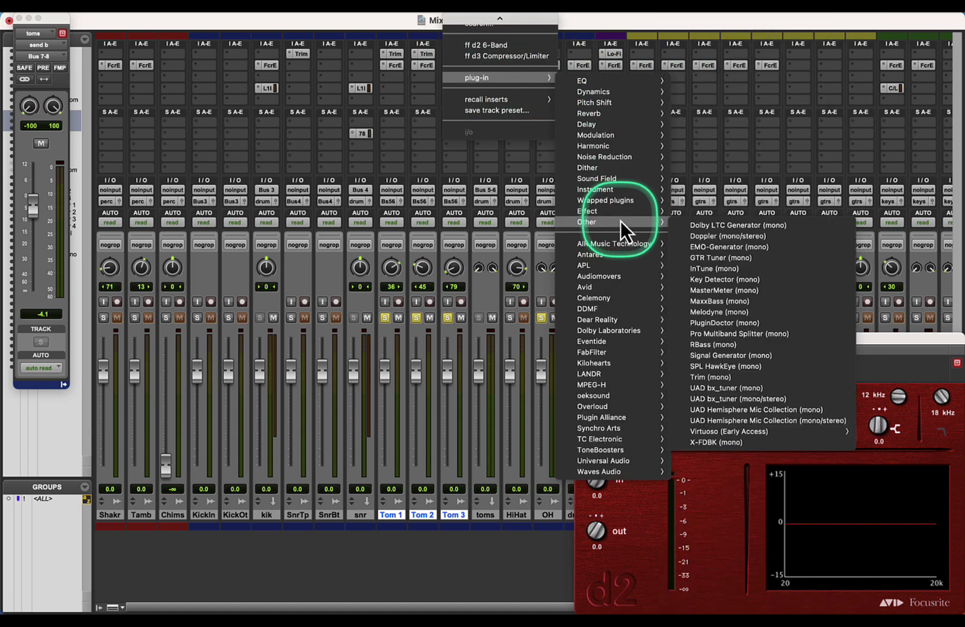
{"action": "left_click", "coordinate": [754, 346]}
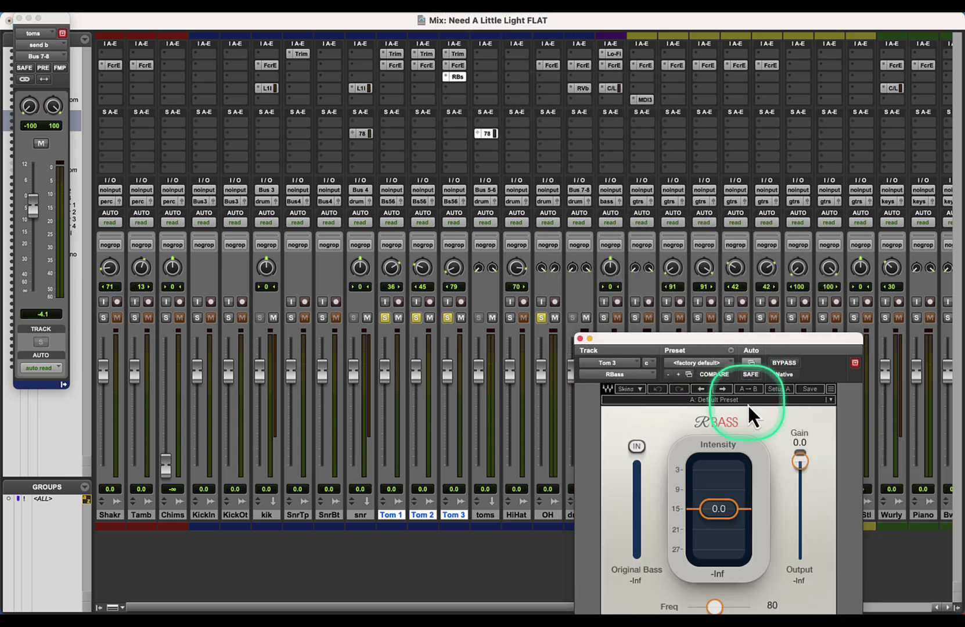
Step: Move the RBass window clear of the send meters, set its frequency to 54, and toggle the original bass during playback
{"action": "key", "text": "space"}
{"action": "left_click_drag", "start_coordinate": [706, 344], "coordinate": [305, 127]}
{"action": "left_click_drag", "start_coordinate": [312, 390], "coordinate": [283, 393]}
{"action": "key", "text": "space"}
{"action": "left_click", "coordinate": [235, 228]}
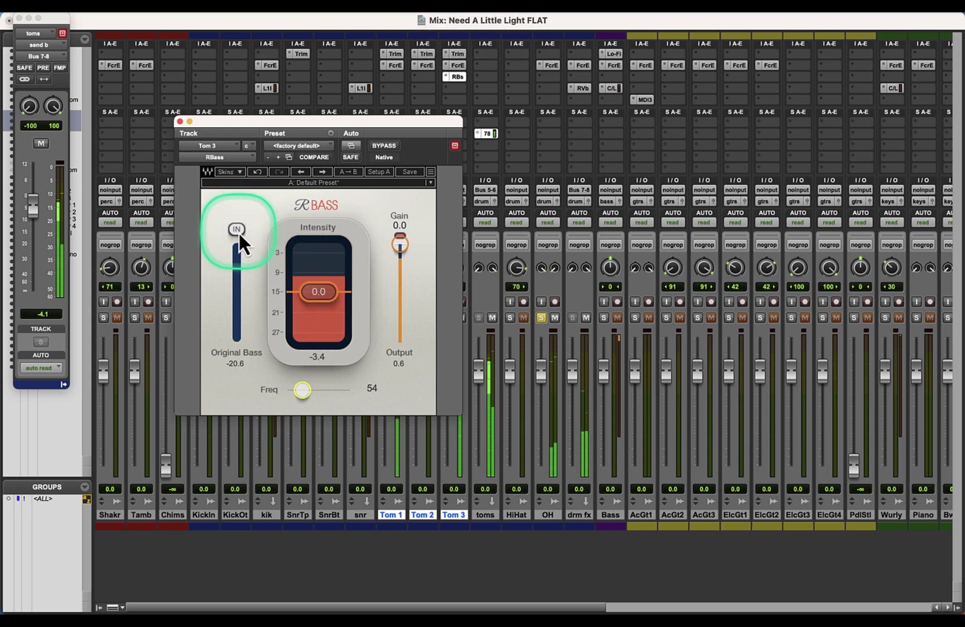
Step: Move the RBass window clear of the mixer channels and clear all track solos
{"action": "key", "text": "alt"}
{"action": "left_click_drag", "start_coordinate": [371, 132], "coordinate": [773, 369]}
{"action": "left_click", "coordinate": [450, 318], "text": "alt"}
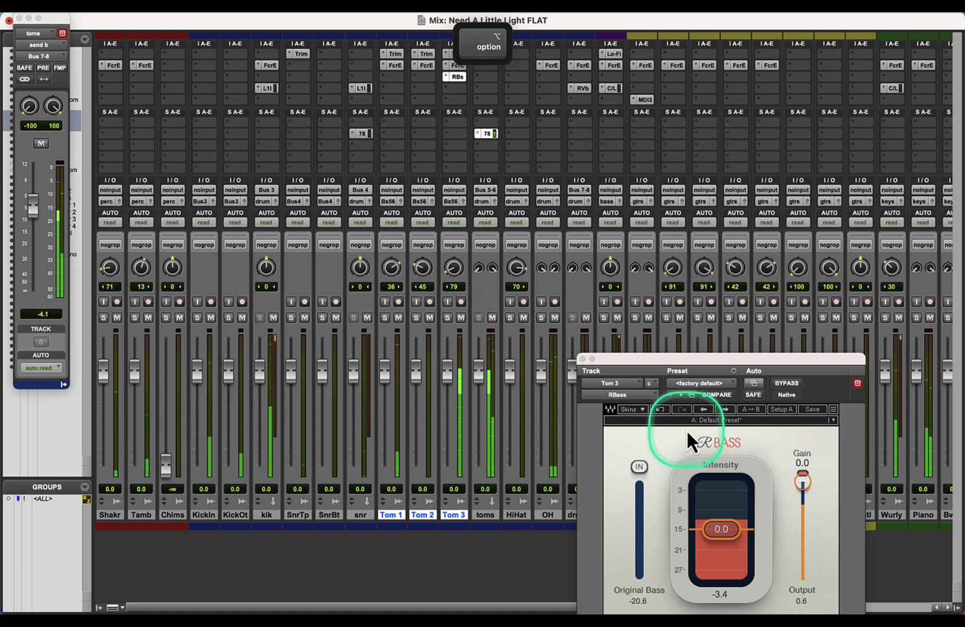
Step: Set the RBass intensity on Tom 3 to -4.8 and switch to the Edit window, keeping the plug-in clear of the tom clips
{"action": "key", "text": "space"}
{"action": "left_click_drag", "start_coordinate": [723, 531], "coordinate": [725, 565]}
{"action": "left_click_drag", "start_coordinate": [725, 575], "coordinate": [726, 542]}
{"action": "key", "text": "super+equal"}
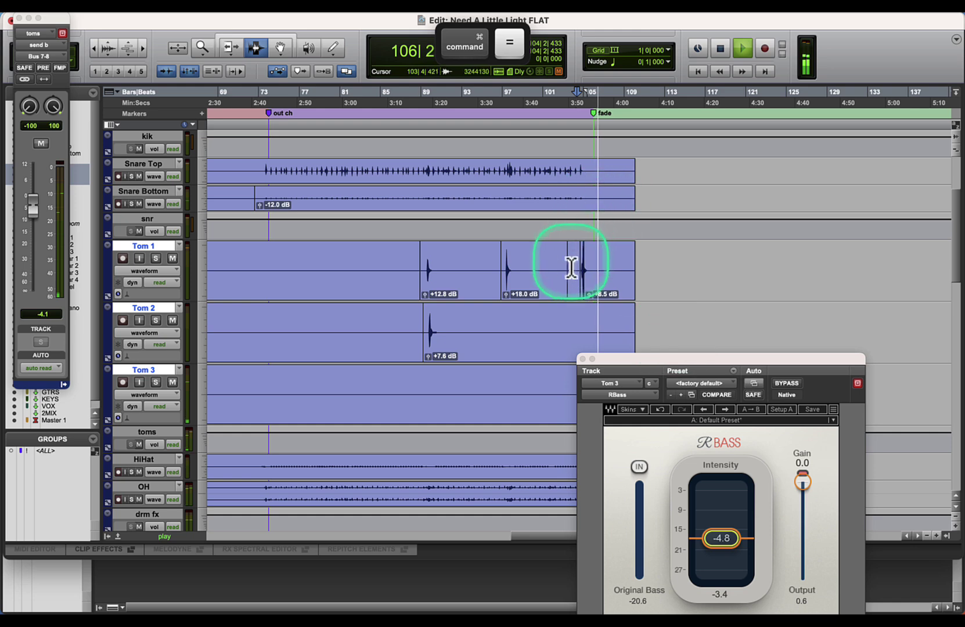
{"action": "left_click_drag", "start_coordinate": [629, 358], "coordinate": [720, 317]}
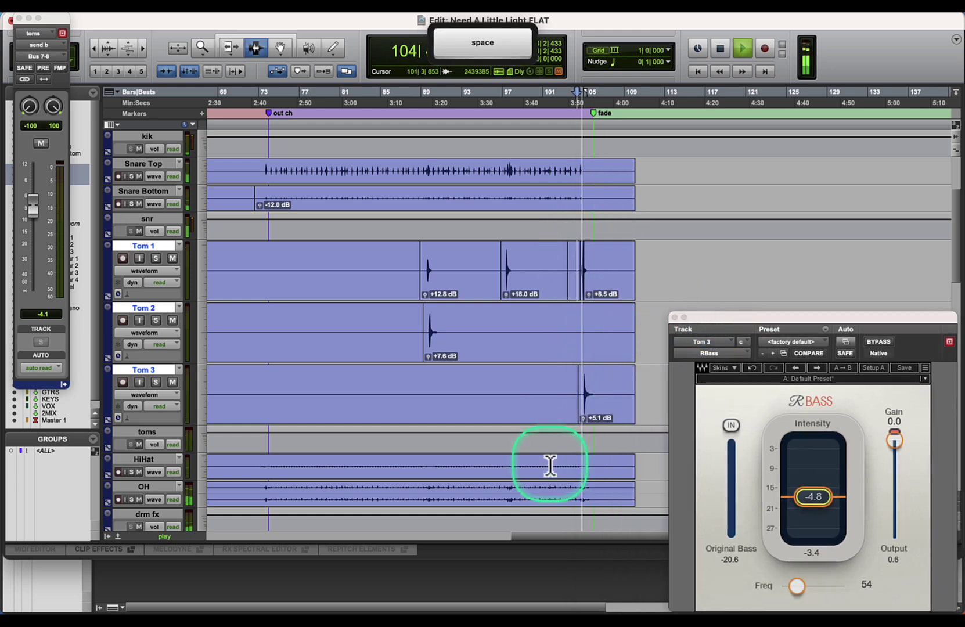
Step: Lower the clip gain of the last Tom 3 clip to +2.1 dB and replay the hit
{"action": "mouse_move", "coordinate": [585, 422]}
{"action": "left_mouse_down"}
{"action": "mouse_move", "coordinate": [588, 457]}
{"action": "mouse_move", "coordinate": [589, 435]}
{"action": "left_mouse_up"}
{"action": "key", "text": "space"}
{"action": "key", "text": "Tab"}
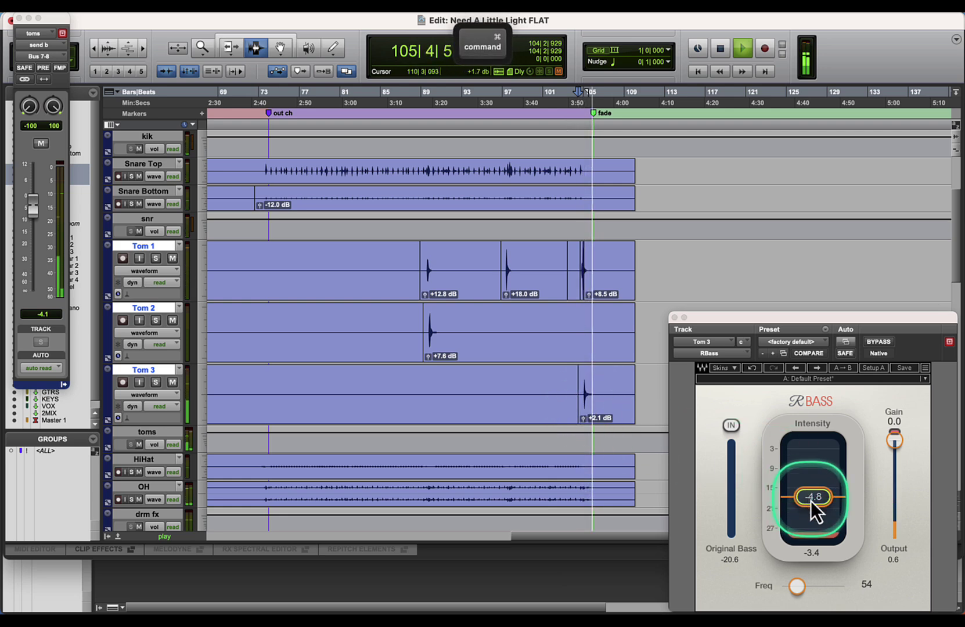
Step: Set the RBass intensity on Tom 3 to -6.0 and the last Tom 3 clip's gain to +2.2 dB
{"action": "left_click_drag", "start_coordinate": [812, 499], "coordinate": [811, 504]}
{"action": "key", "text": "space"}
{"action": "key", "text": "space"}
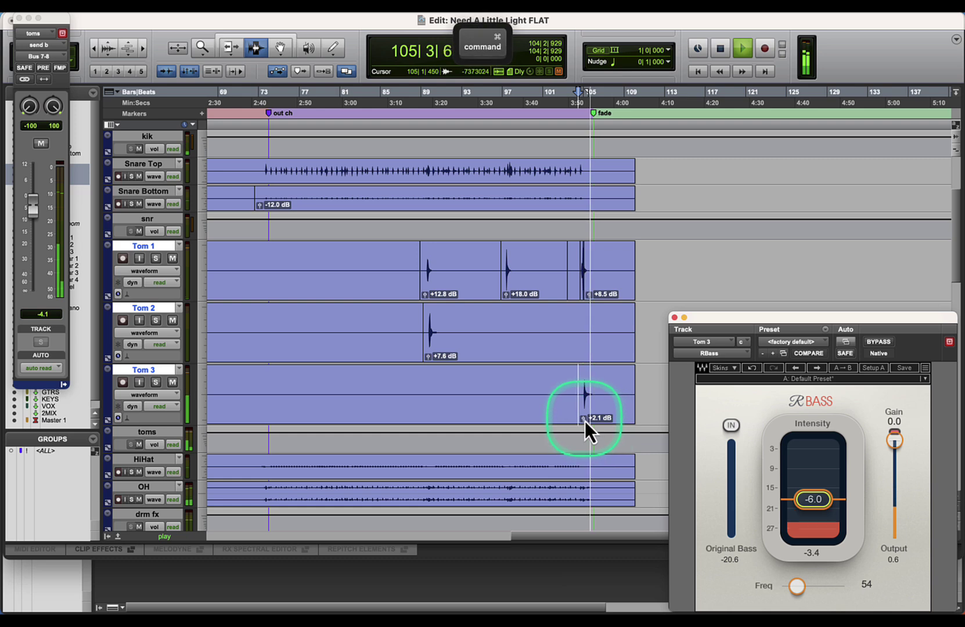
{"action": "left_click_drag", "start_coordinate": [586, 421], "coordinate": [584, 420]}
{"action": "left_click_drag", "start_coordinate": [748, 331], "coordinate": [616, 170]}
{"action": "key", "text": "space"}
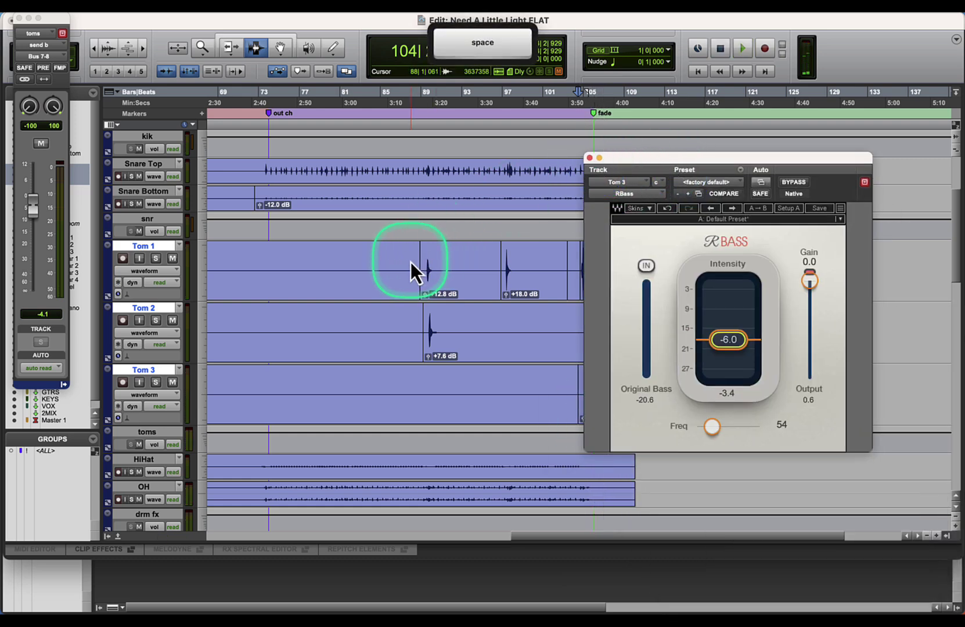
Step: Raise the clip gain of the Tom 1 hit near bar 89 to +13.8 dB and replay it
{"action": "left_click", "coordinate": [424, 278]}
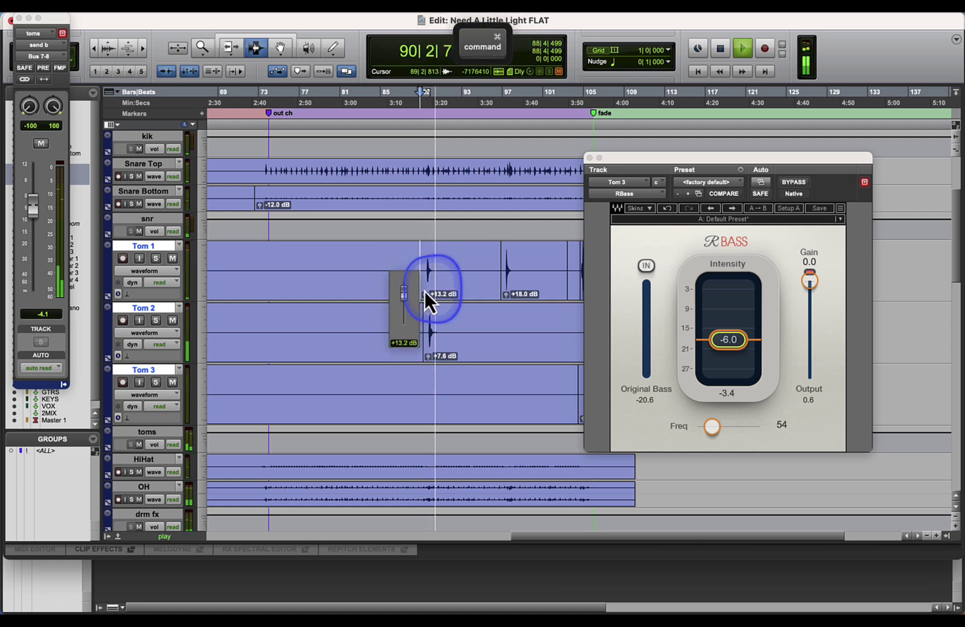
{"action": "left_click_drag", "start_coordinate": [425, 292], "coordinate": [401, 276]}
{"action": "key", "text": "space"}
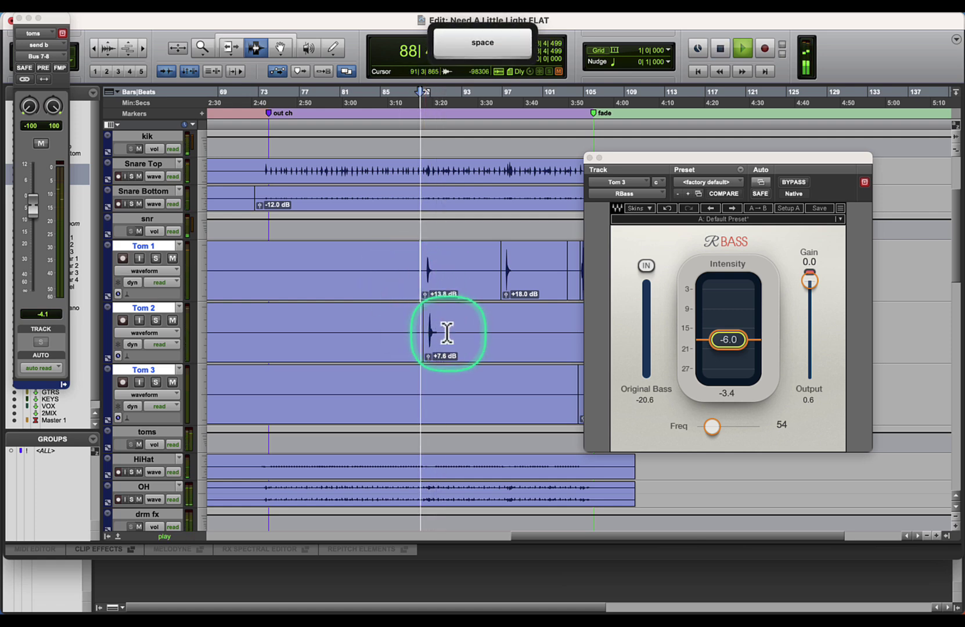
Step: Close the RBass window, lower the toms track's send b level to -4.2 dB and close its send window
{"action": "left_click", "coordinate": [144, 48]}
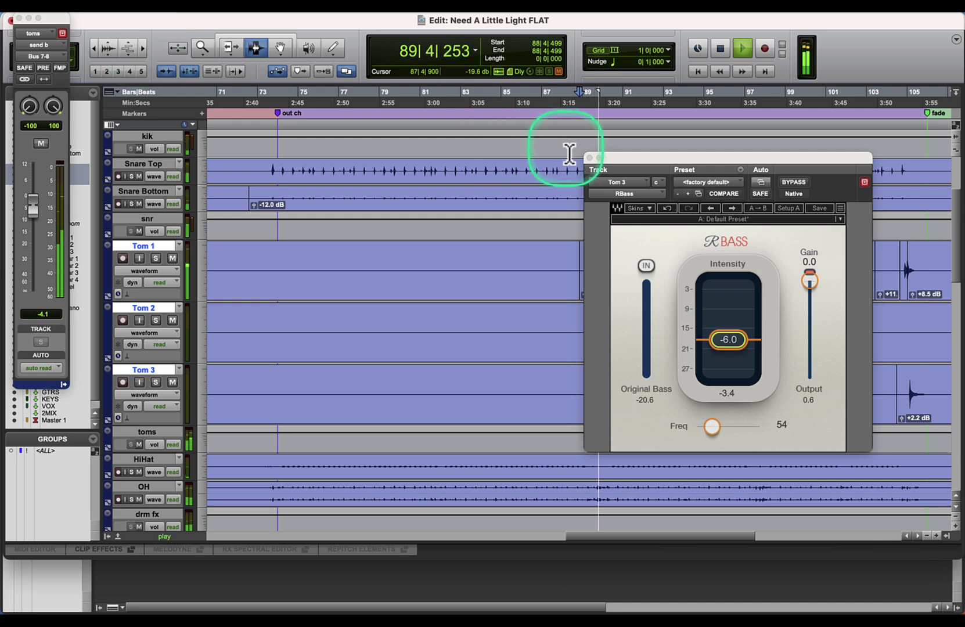
{"action": "left_click", "coordinate": [589, 158]}
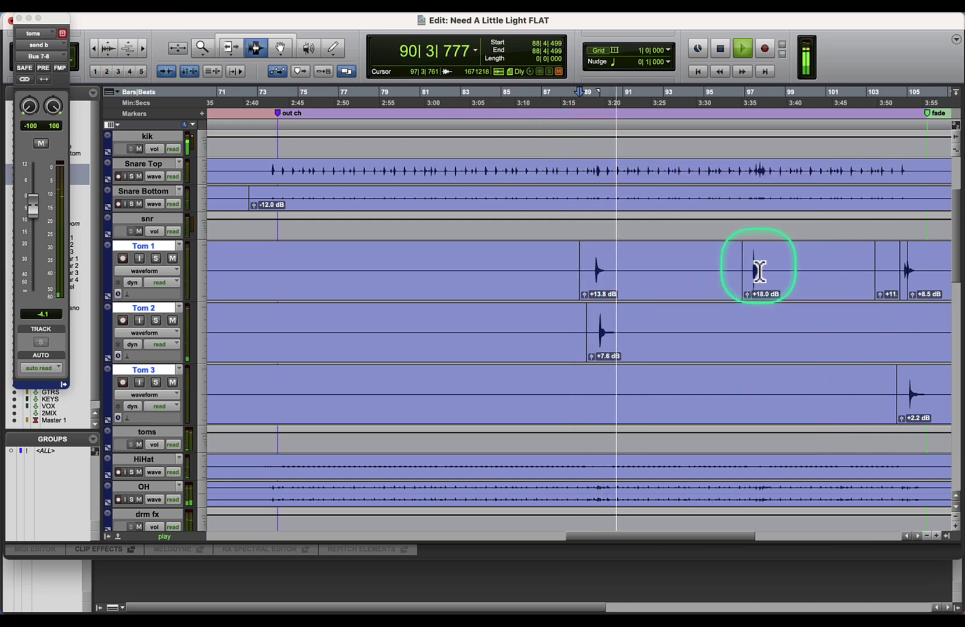
{"action": "key", "text": "space"}
{"action": "key", "text": "space"}
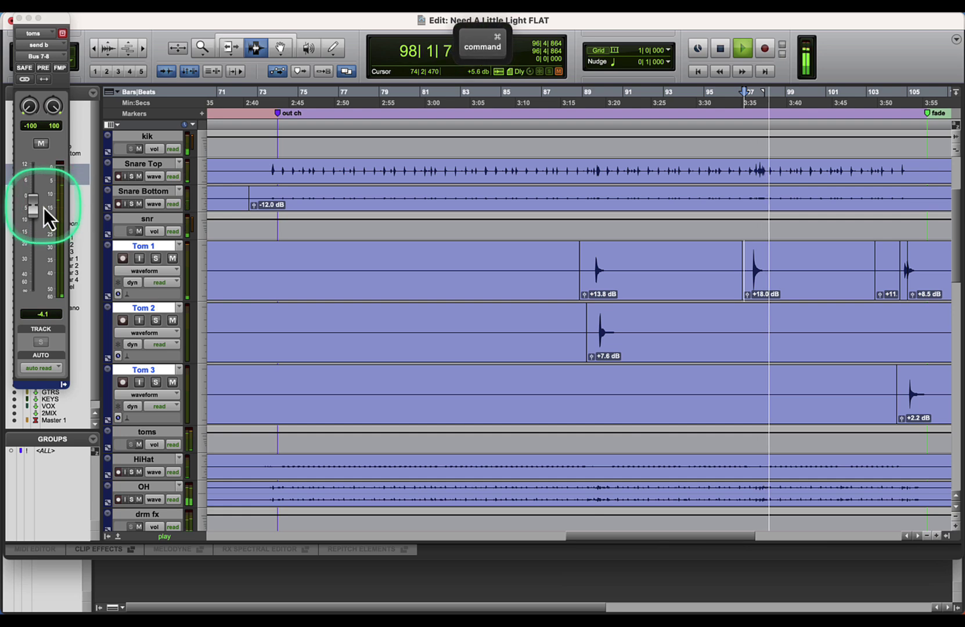
{"action": "left_click_drag", "start_coordinate": [37, 204], "coordinate": [36, 206]}
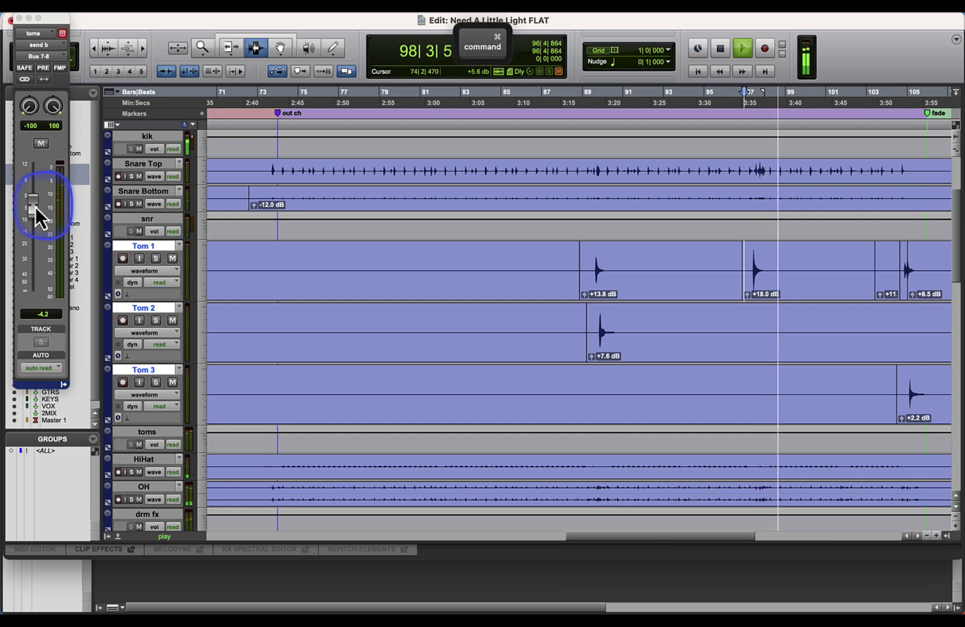
{"action": "left_click", "coordinate": [19, 19]}
Step: Lower the clip gain of the Tom 1 hit near bar 97 to +15.0 dB and replay it
{"action": "key", "text": "space"}
{"action": "key", "text": "space"}
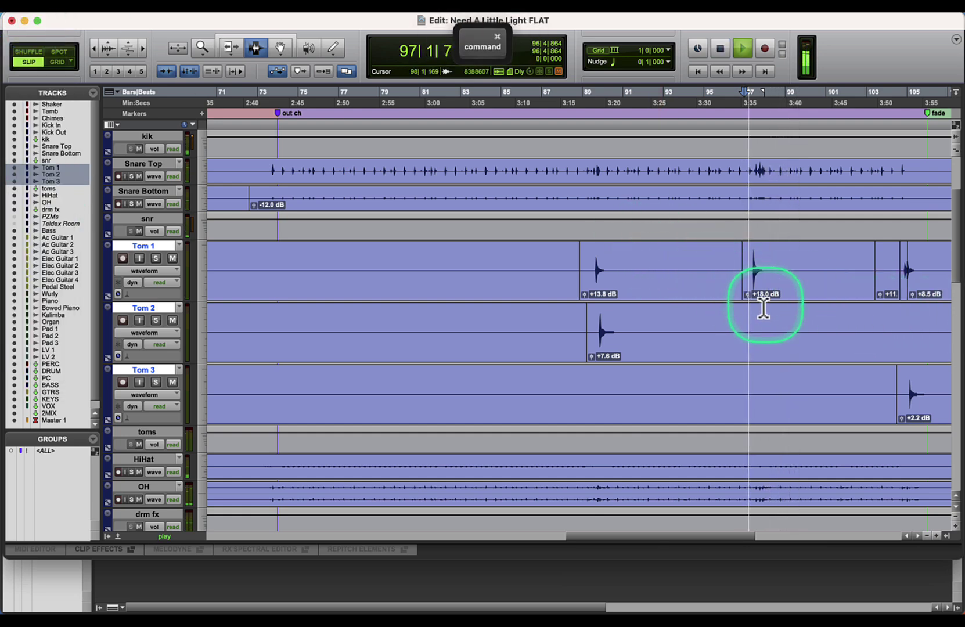
{"action": "mouse_move", "coordinate": [747, 294]}
{"action": "left_mouse_down"}
{"action": "mouse_move", "coordinate": [749, 329]}
{"action": "mouse_move", "coordinate": [746, 294]}
{"action": "left_mouse_up"}
{"action": "key", "text": "space"}
{"action": "key", "text": "Tab"}
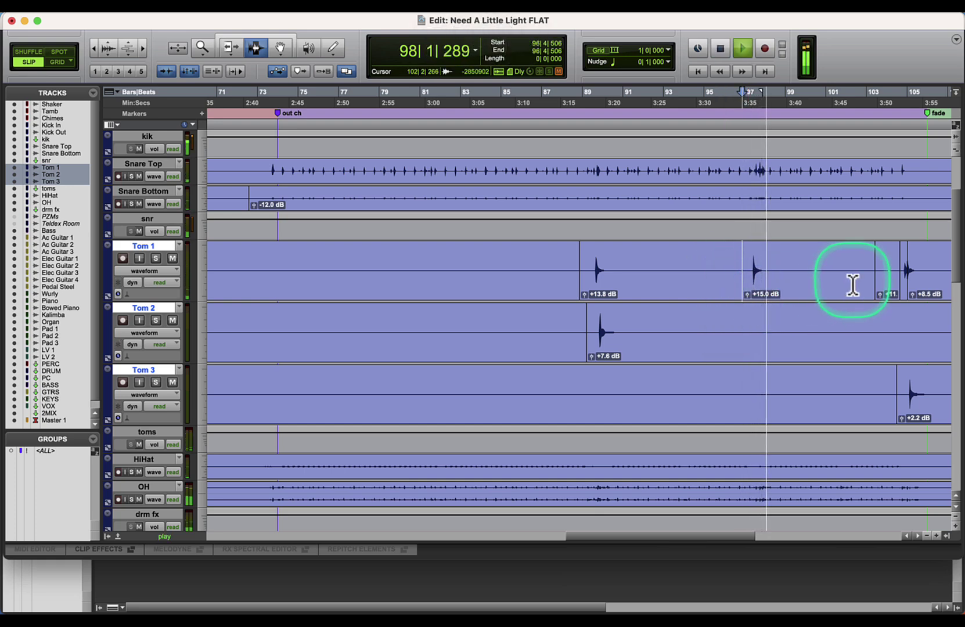
Step: Play the final tom fill near bar 104 and raise the last Tom 1 clip's gain to +9.3 dB
{"action": "left_click", "coordinate": [890, 279]}
{"action": "key", "text": "space"}
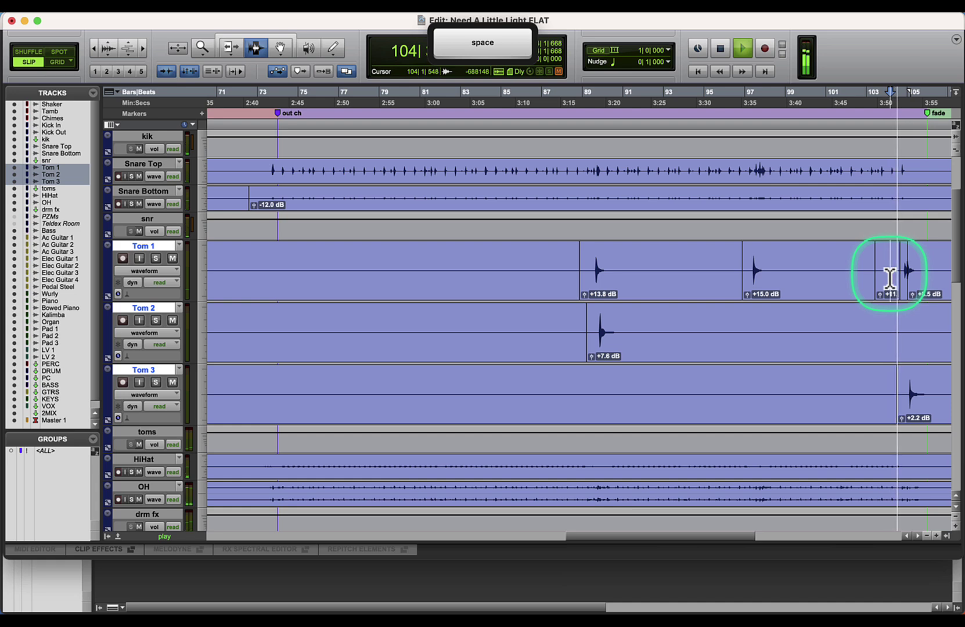
{"action": "left_click_drag", "start_coordinate": [728, 535], "coordinate": [781, 540]}
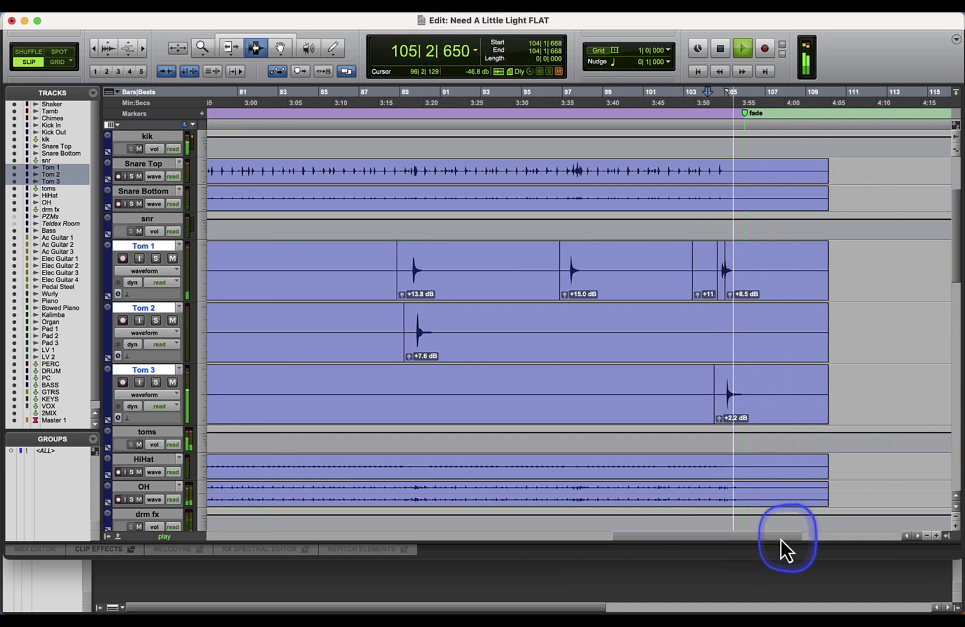
{"action": "left_click_drag", "start_coordinate": [727, 294], "coordinate": [696, 272]}
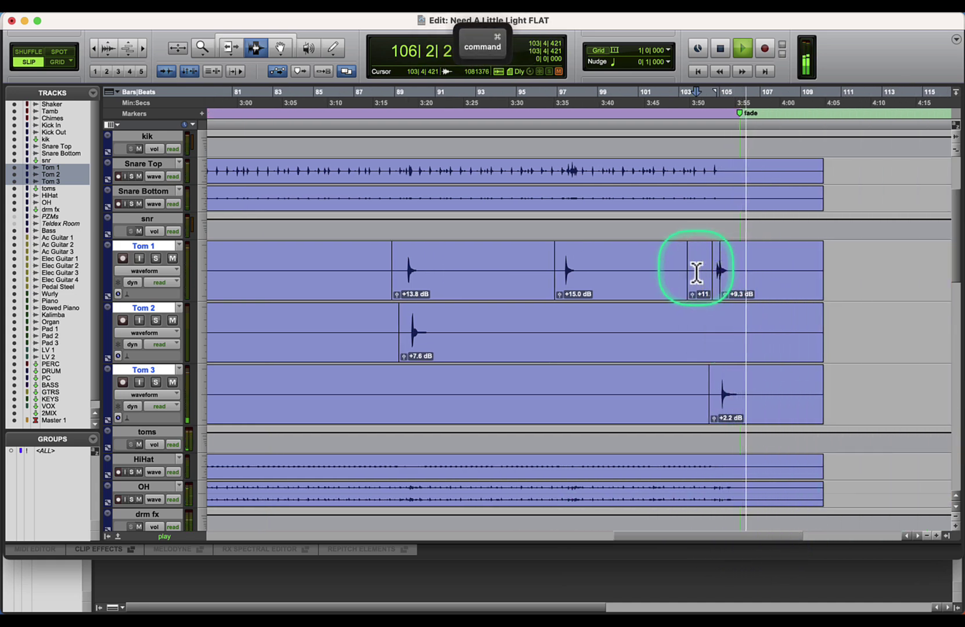
{"action": "key", "text": "space"}
{"action": "key", "text": "space"}
Step: Raise the clip gain of the short Tom 1 clip before the last to +17.5 dB and the last Tom 3 clip to +4.4 dB
{"action": "left_click", "coordinate": [141, 46]}
{"action": "left_click", "coordinate": [142, 47]}
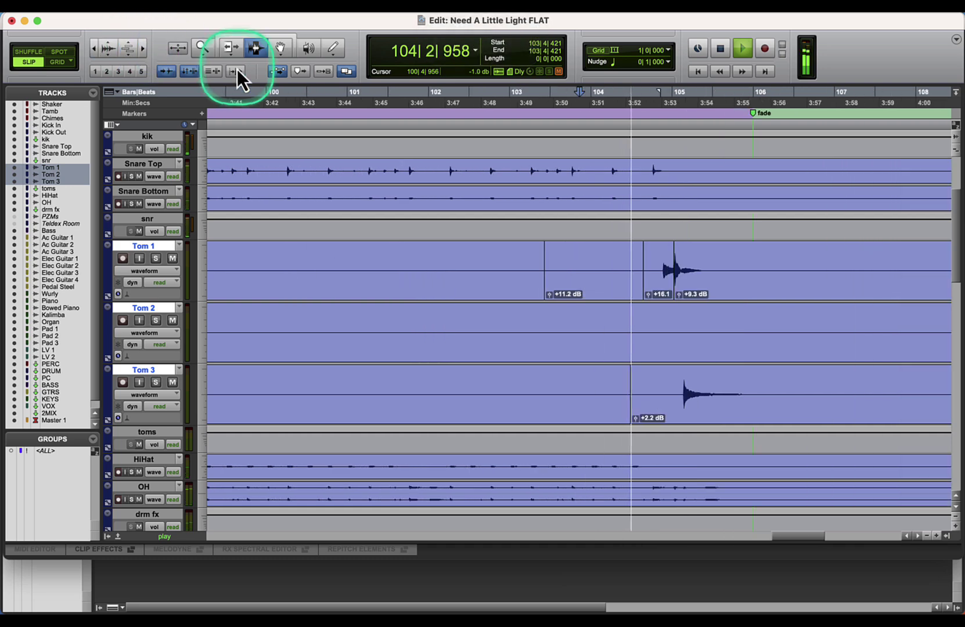
{"action": "left_click_drag", "start_coordinate": [647, 296], "coordinate": [647, 281]}
{"action": "left_click_drag", "start_coordinate": [634, 418], "coordinate": [637, 394]}
{"action": "key", "text": "space"}
{"action": "key", "text": "space"}
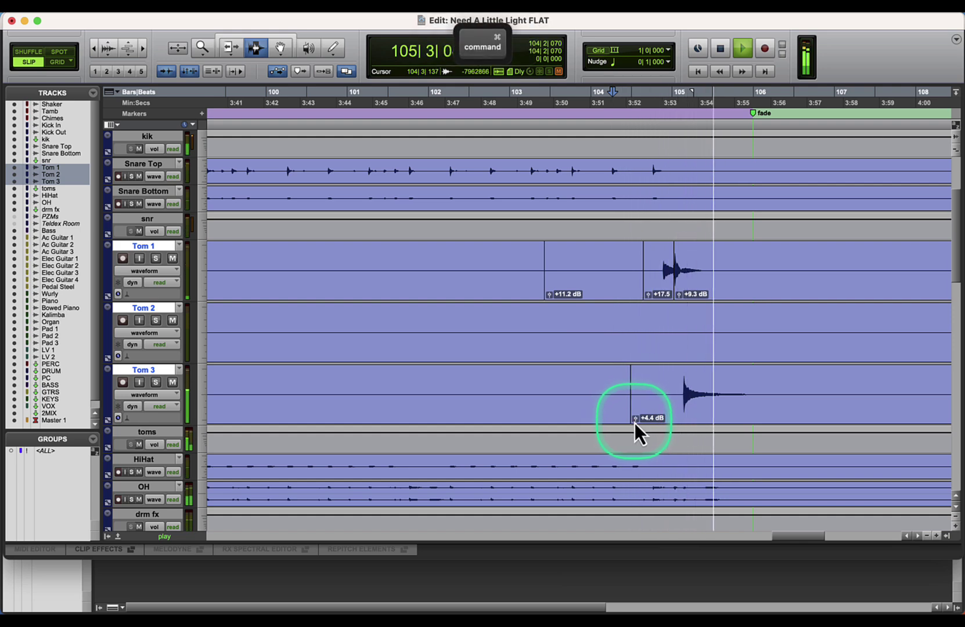
Step: Show the whole song, play from the start of the out ch section and enlarge the waveforms vertically
{"action": "double_click", "coordinate": [211, 52]}
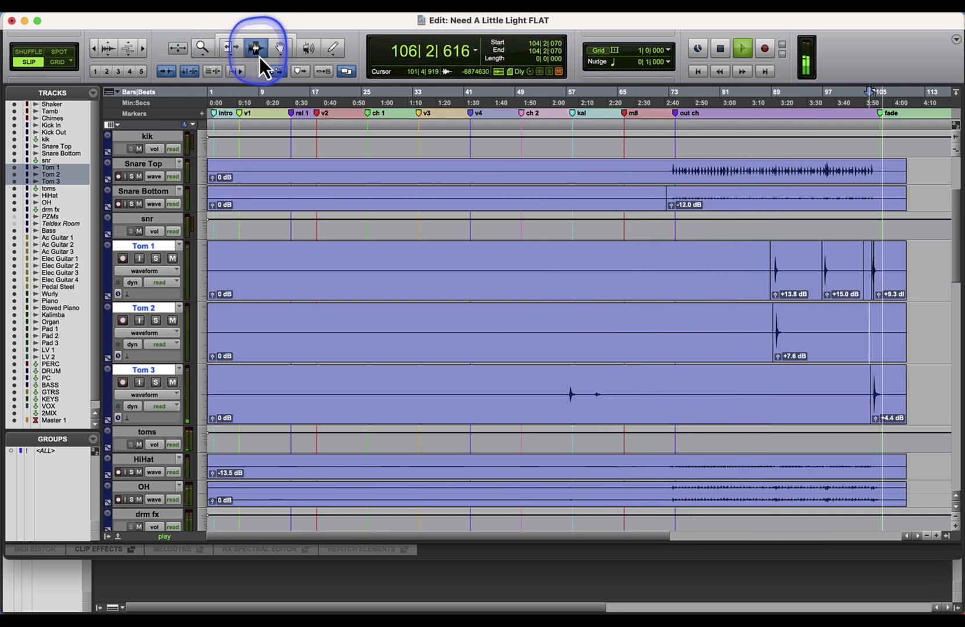
{"action": "key", "text": "space"}
{"action": "left_click", "coordinate": [671, 192]}
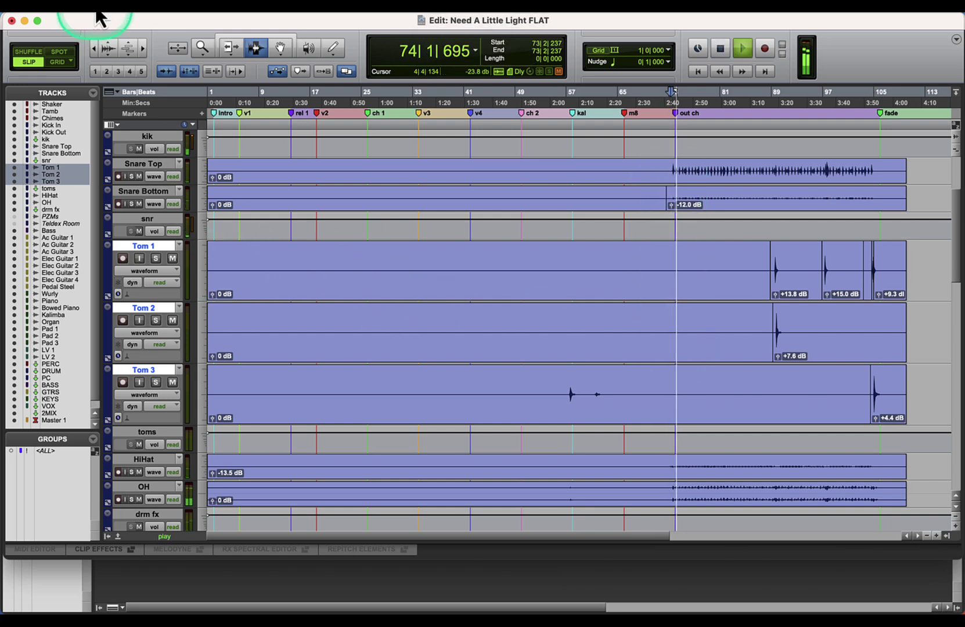
{"action": "left_click", "coordinate": [106, 44]}
{"action": "key", "text": "space"}
Step: Mute the silent opening clips on Tom 1 and Tom 2, and the silent end section of Tom 2 from bar 93
{"action": "double_click", "coordinate": [599, 277]}
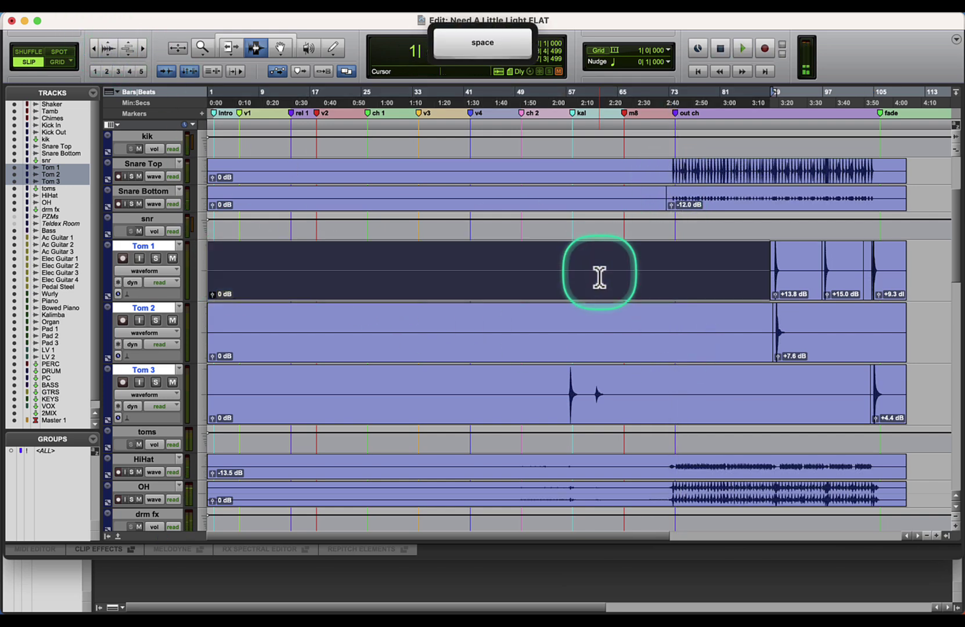
{"action": "key", "text": "super+m"}
{"action": "double_click", "coordinate": [594, 307]}
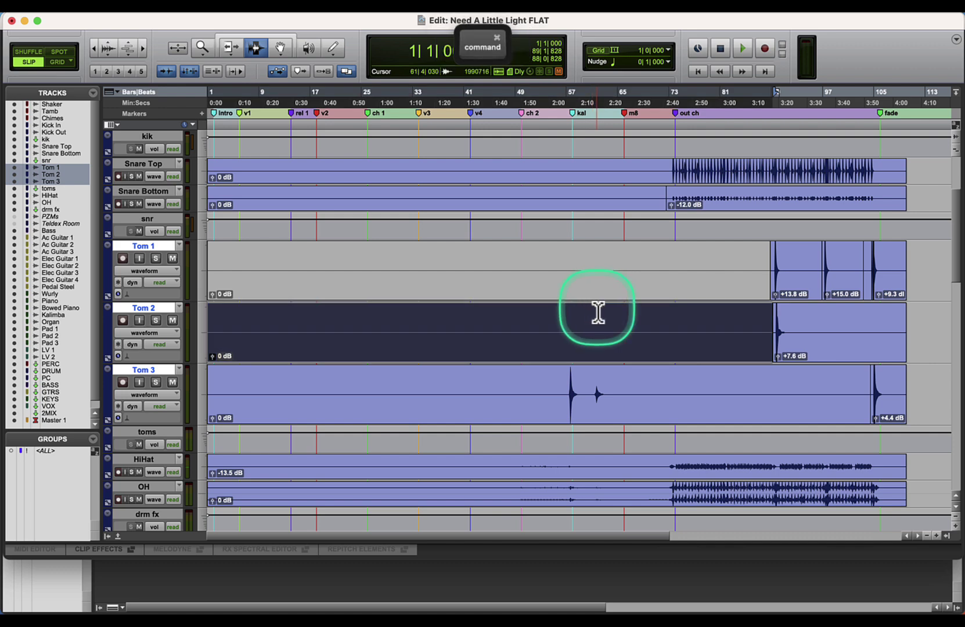
{"action": "key", "text": "super+m"}
{"action": "left_click_drag", "start_coordinate": [801, 332], "coordinate": [929, 329]}
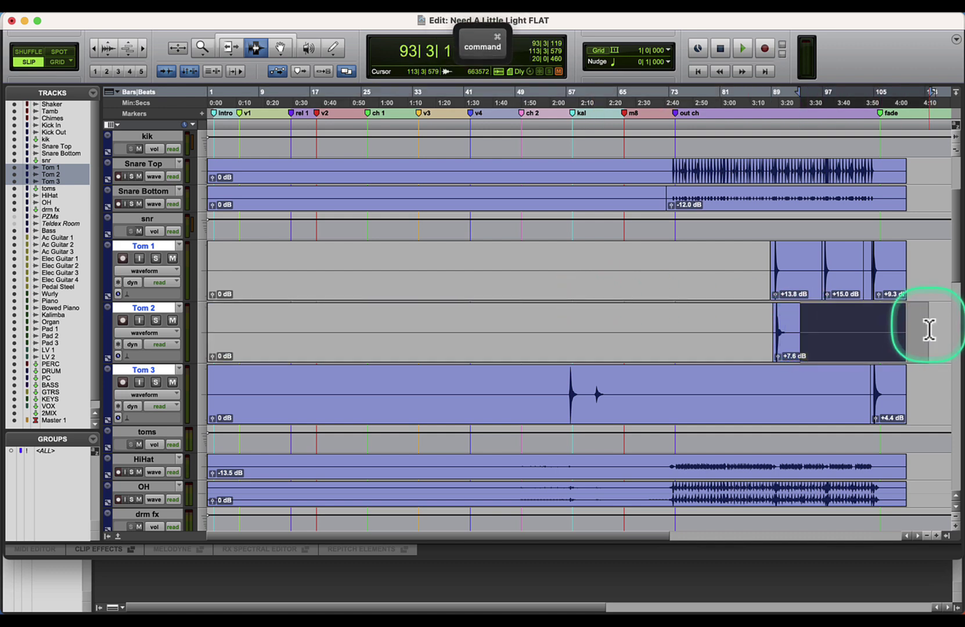
{"action": "key", "text": "super+m"}
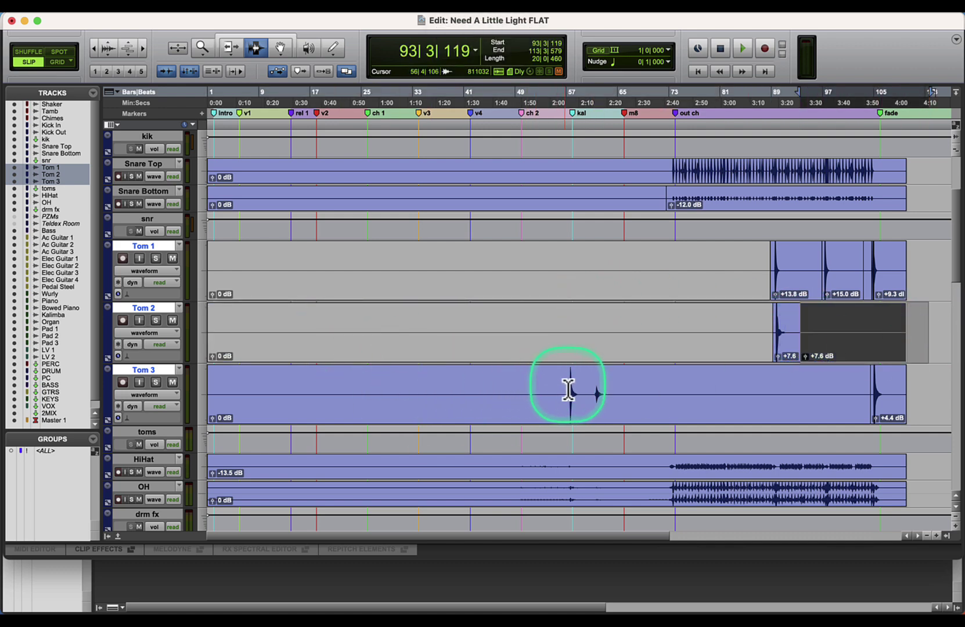
Step: Separate the Tom 3 clip just before its first hit and at bar 65, and mute the silent clips before and after those hits
{"action": "key", "text": "super+e"}
{"action": "double_click", "coordinate": [526, 399]}
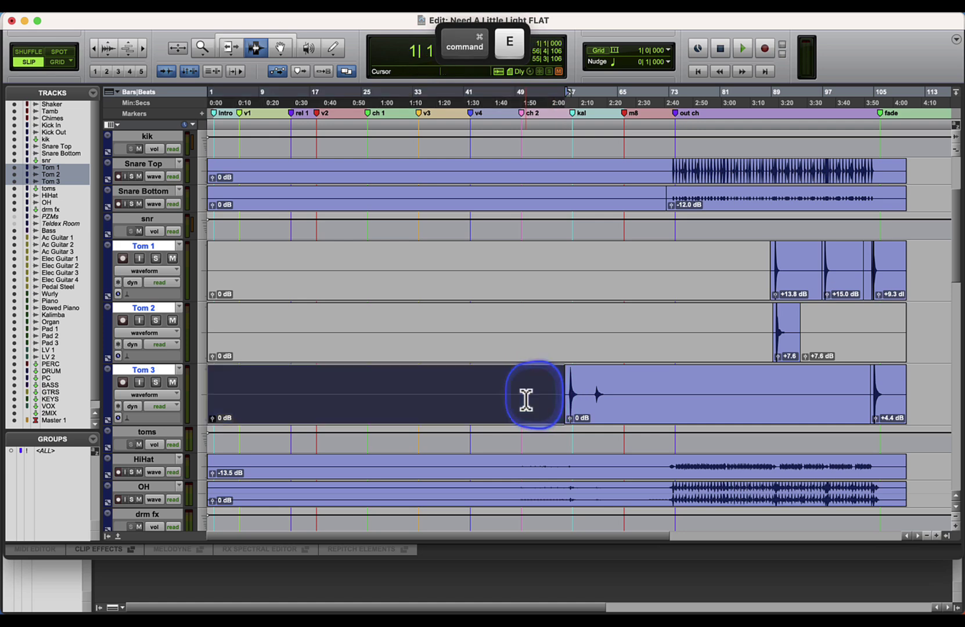
{"action": "key", "text": "super+m"}
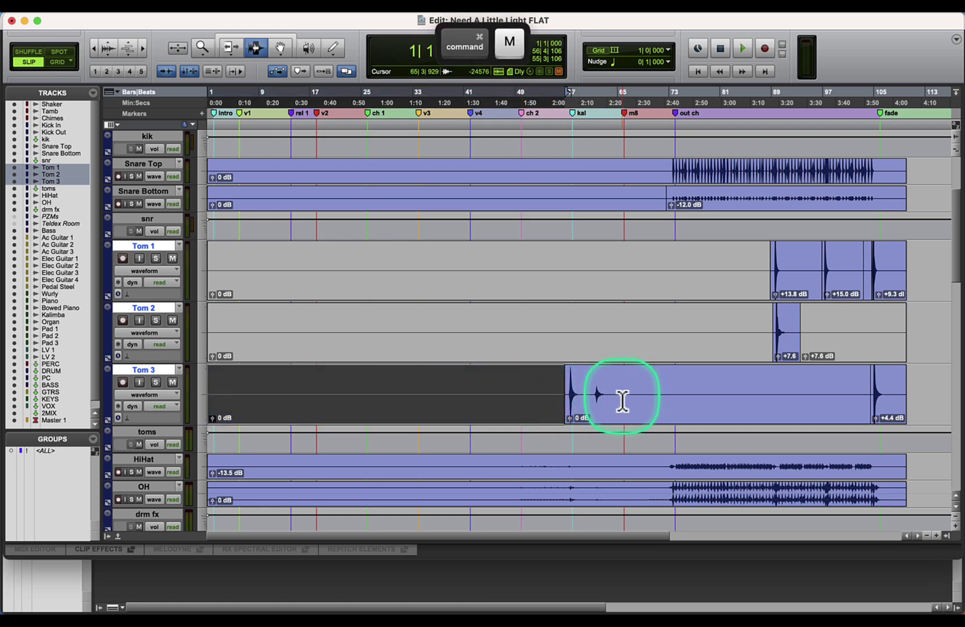
{"action": "left_click_drag", "start_coordinate": [623, 400], "coordinate": [812, 404]}
{"action": "left_click", "coordinate": [623, 406]}
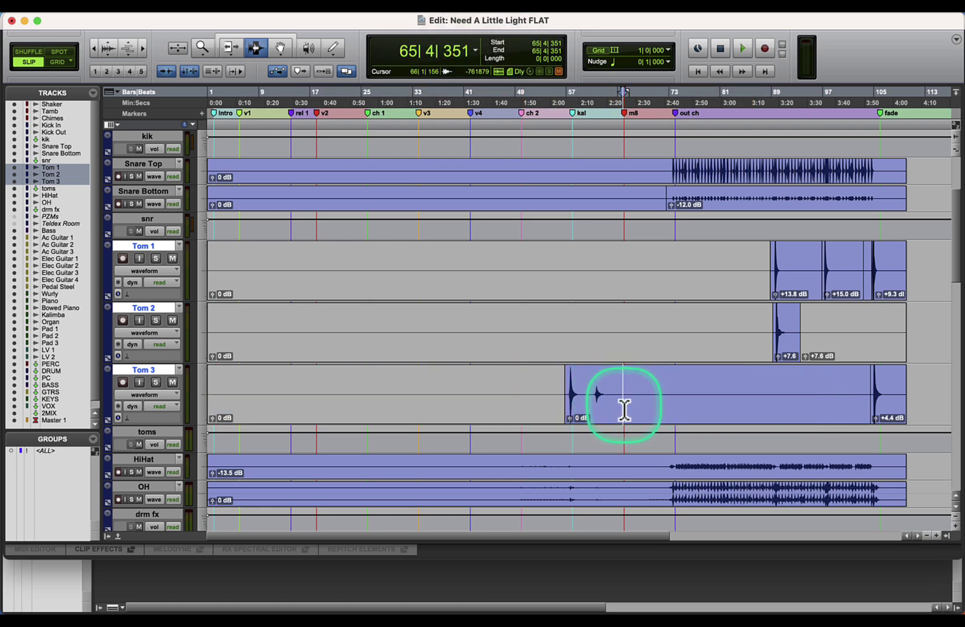
{"action": "key", "text": "super+e"}
{"action": "double_click", "coordinate": [689, 403]}
{"action": "key", "text": "super+m"}
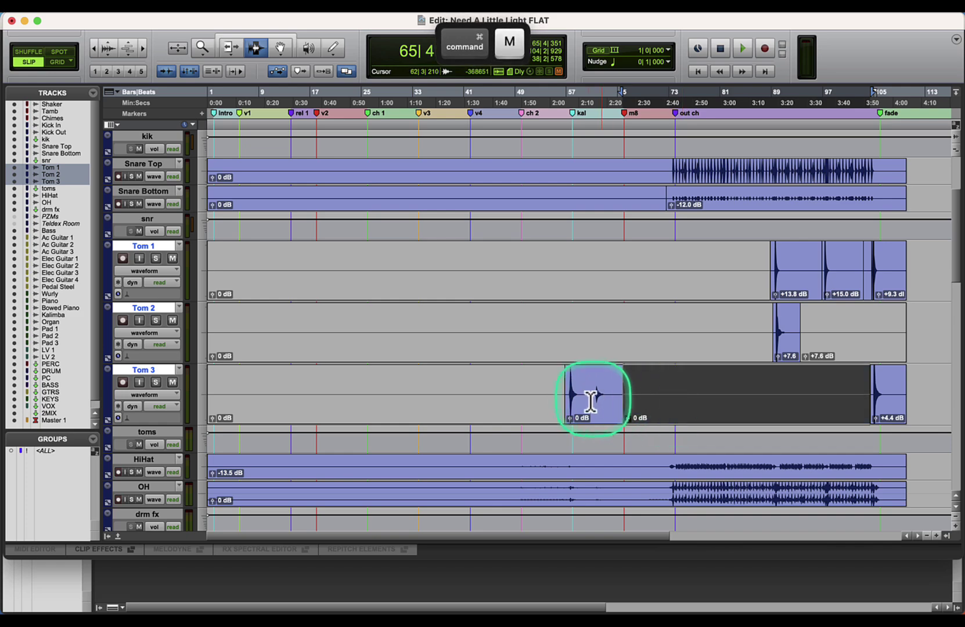
Step: Play the Tom 3 hits at the kal section and look through the other tracks down to the VOX track
{"action": "left_click", "coordinate": [566, 383]}
{"action": "key", "text": "space"}
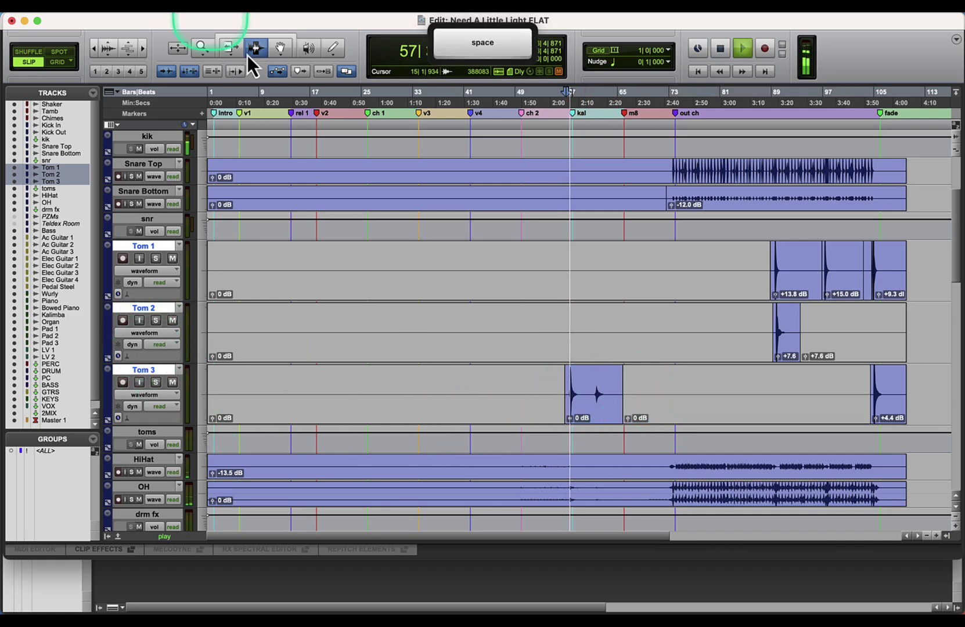
{"action": "scroll", "coordinate": [552, 328], "scroll_direction": "down", "scroll_amount": 15}
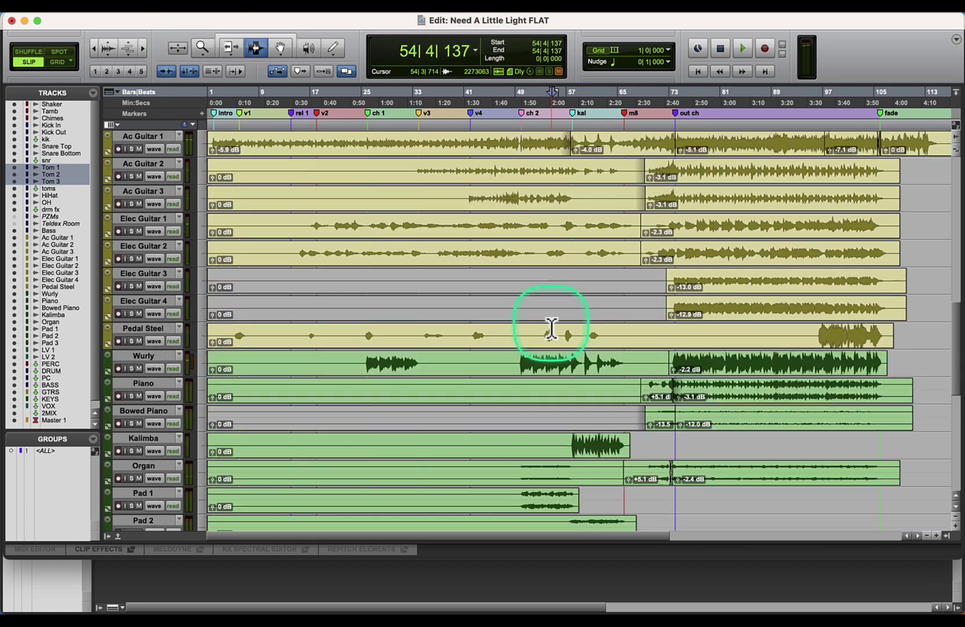
{"action": "scroll", "coordinate": [356, 440], "scroll_direction": "down", "scroll_amount": 3}
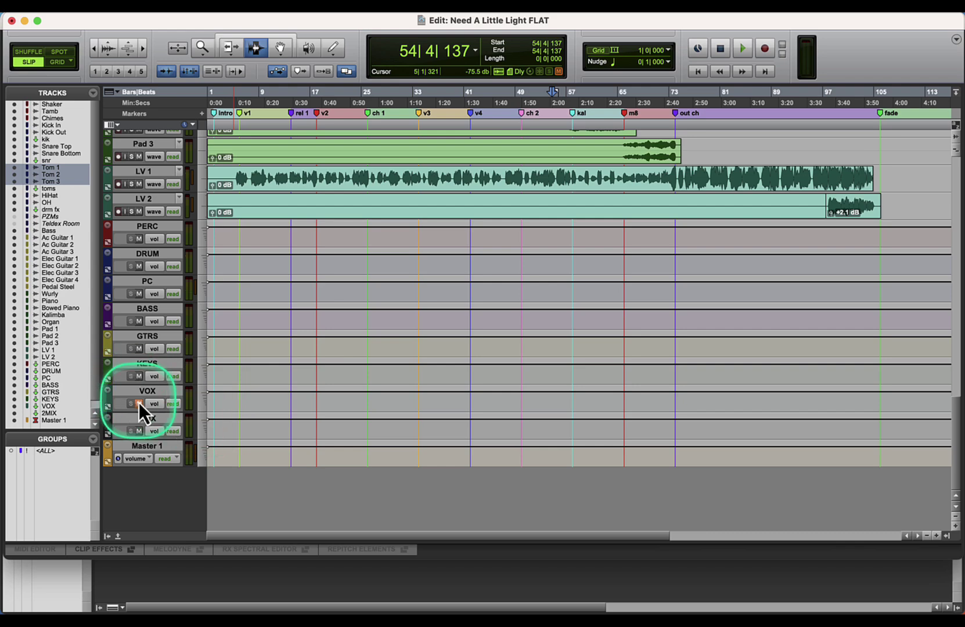
{"action": "scroll", "coordinate": [428, 323], "scroll_direction": "up", "scroll_amount": 20}
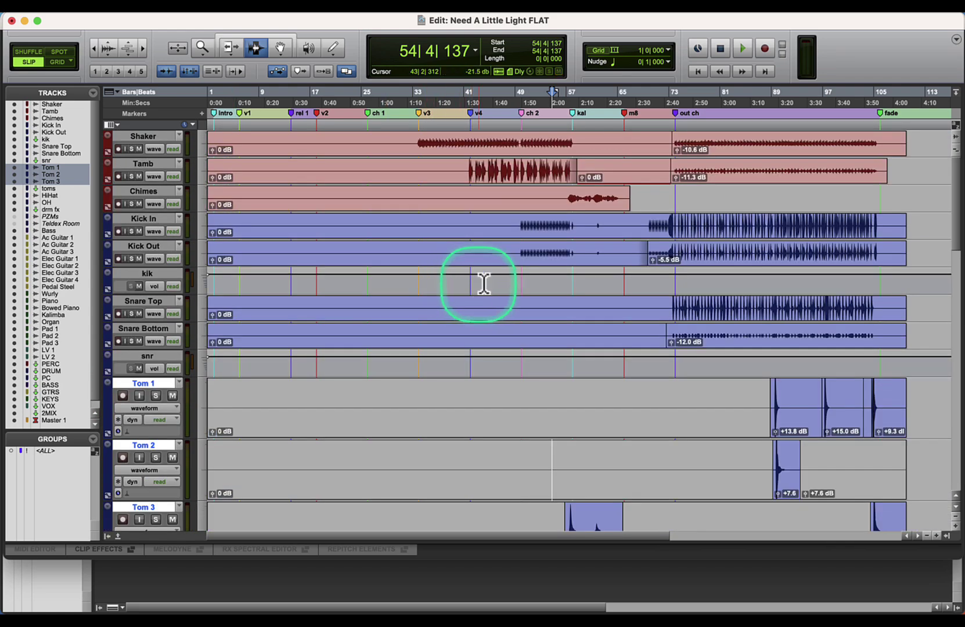
Step: Play the song from the start of the m8 section and look over the keys and vocal tracks
{"action": "left_click", "coordinate": [620, 151]}
{"action": "key", "text": "space"}
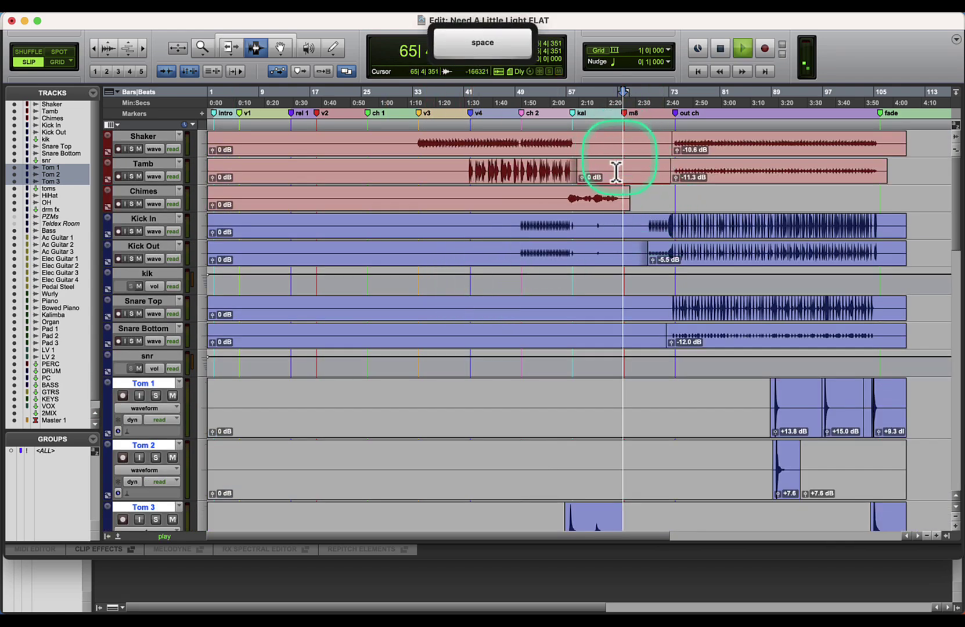
{"action": "scroll", "coordinate": [621, 267], "scroll_direction": "down", "scroll_amount": 15}
{"action": "scroll", "coordinate": [622, 268], "scroll_direction": "down", "scroll_amount": 5}
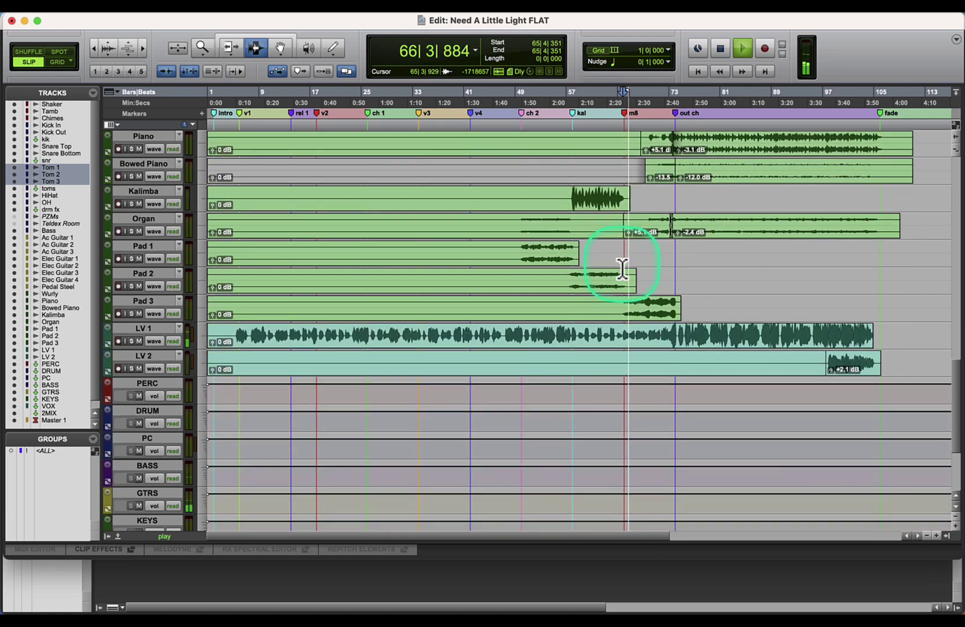
Step: Look over the guitar, keys, vocal and bus tracks in the edit and mix windows while the m8 section plays
{"action": "scroll", "coordinate": [622, 268], "scroll_direction": "up", "scroll_amount": 5}
{"action": "scroll", "coordinate": [622, 269], "scroll_direction": "down", "scroll_amount": 7}
{"action": "scroll", "coordinate": [623, 268], "scroll_direction": "down", "scroll_amount": 1}
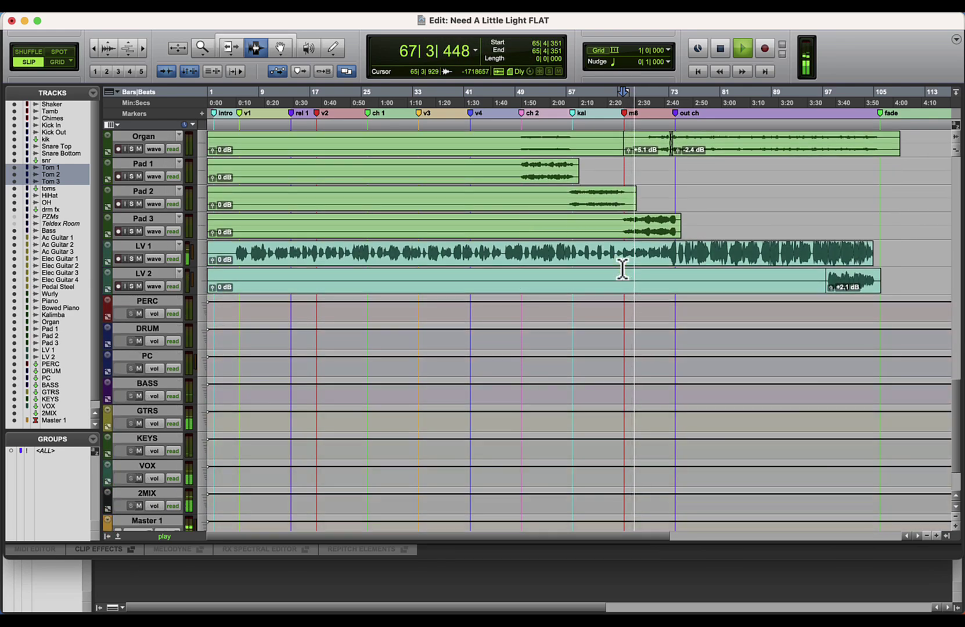
{"action": "key", "text": "super+equal"}
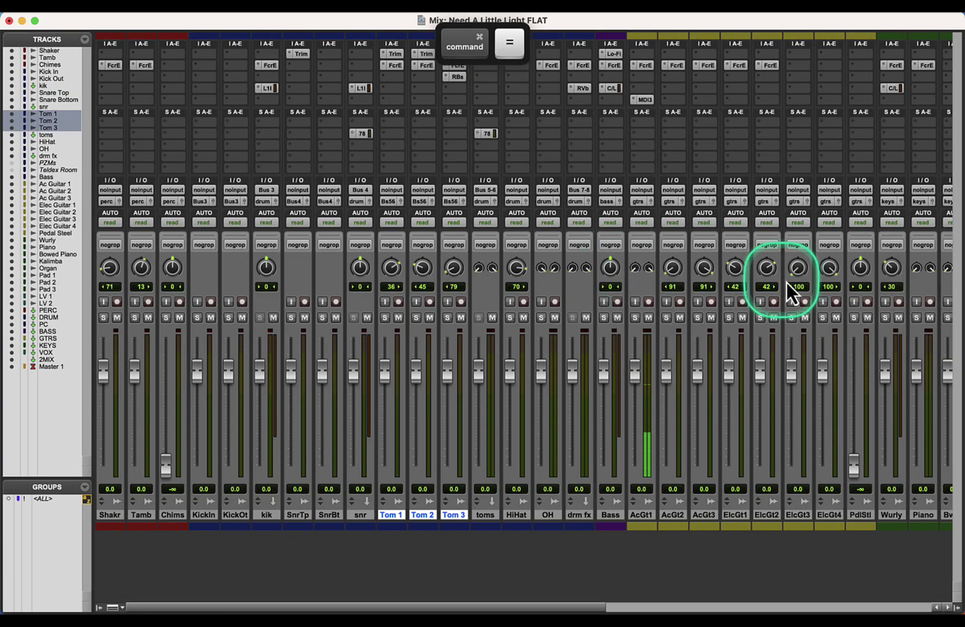
{"action": "key", "text": "super+equal"}
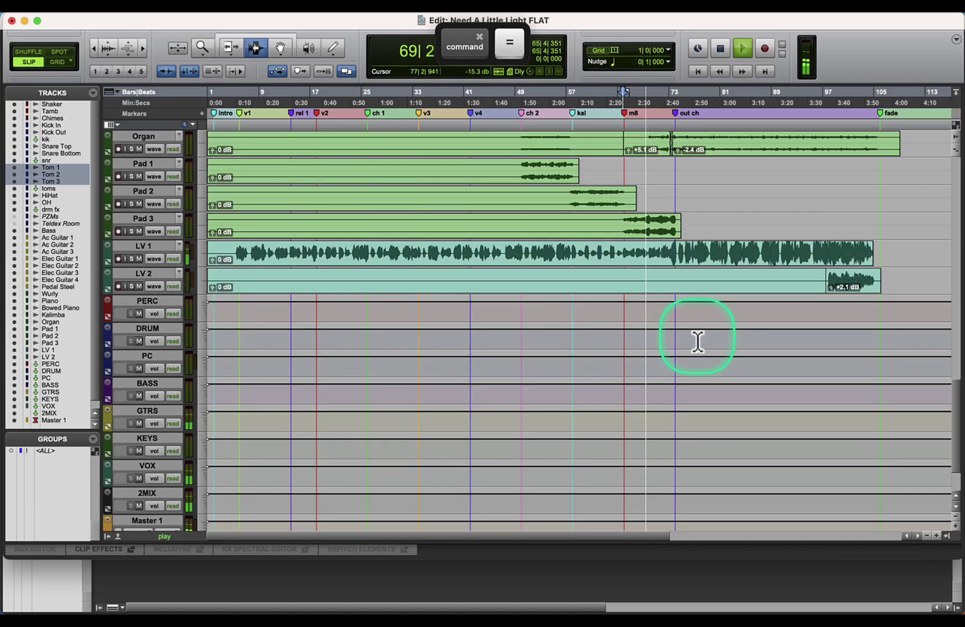
{"action": "scroll", "coordinate": [697, 348], "scroll_direction": "up", "scroll_amount": 10}
{"action": "scroll", "coordinate": [712, 385], "scroll_direction": "down", "scroll_amount": 2}
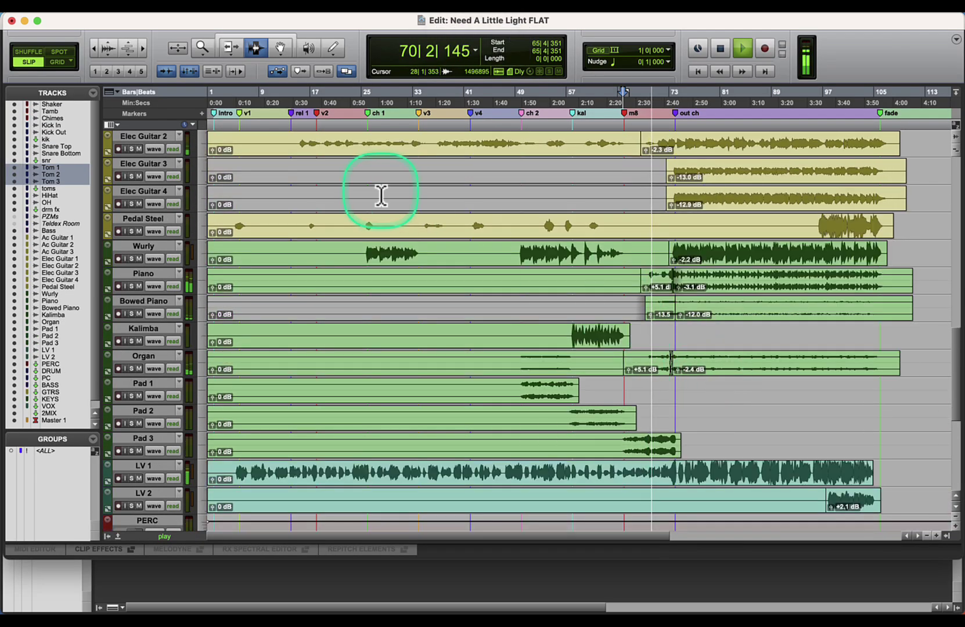
{"action": "scroll", "coordinate": [493, 438], "scroll_direction": "down", "scroll_amount": 8}
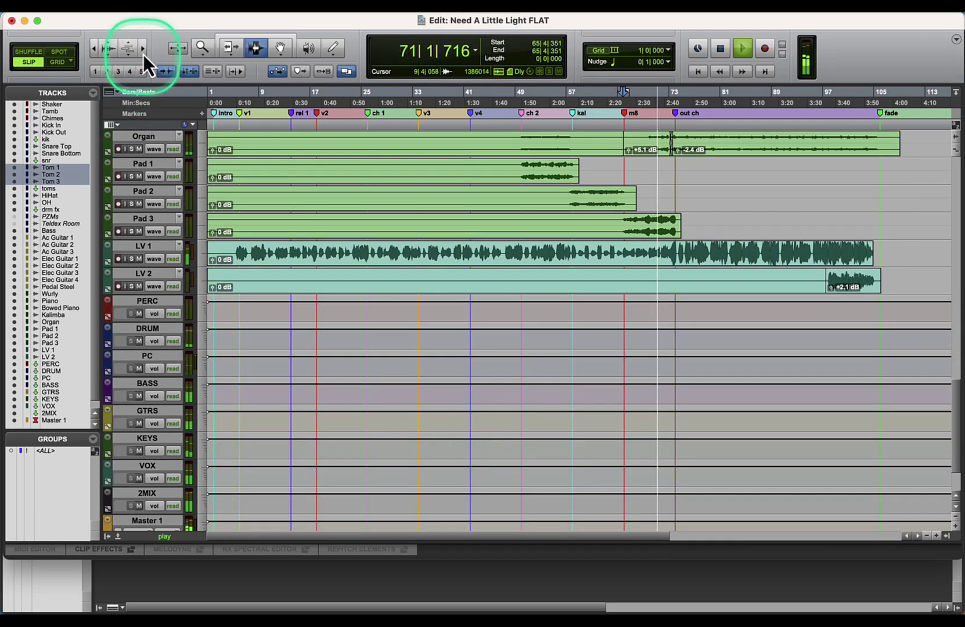
Step: Separate the LV 1 clip just before the m8 and out ch markers, and raise the m8 clip's gain to +2.9 dB
{"action": "left_click", "coordinate": [143, 49]}
{"action": "left_click", "coordinate": [144, 48]}
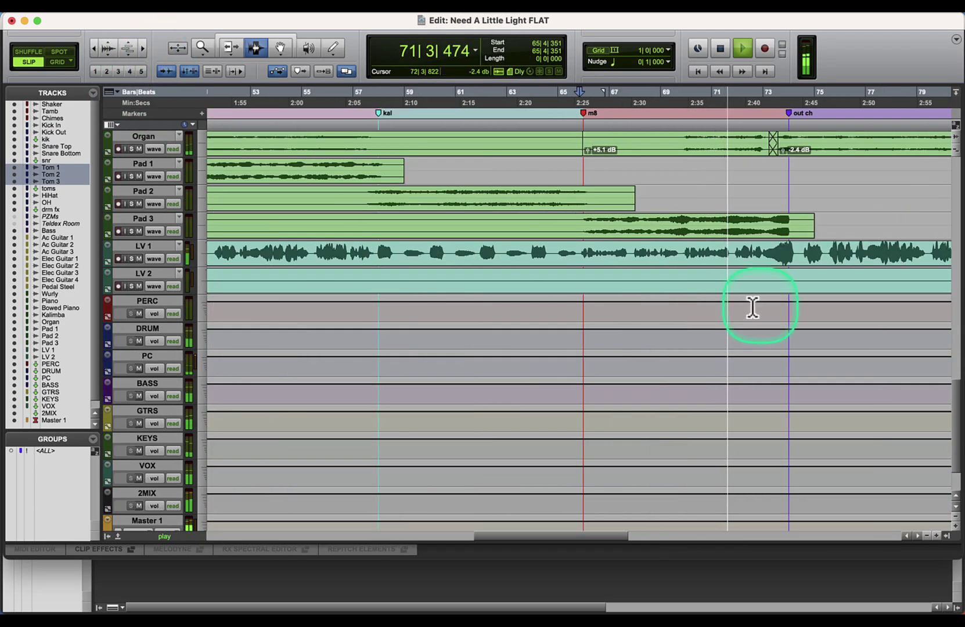
{"action": "left_click", "coordinate": [580, 261]}
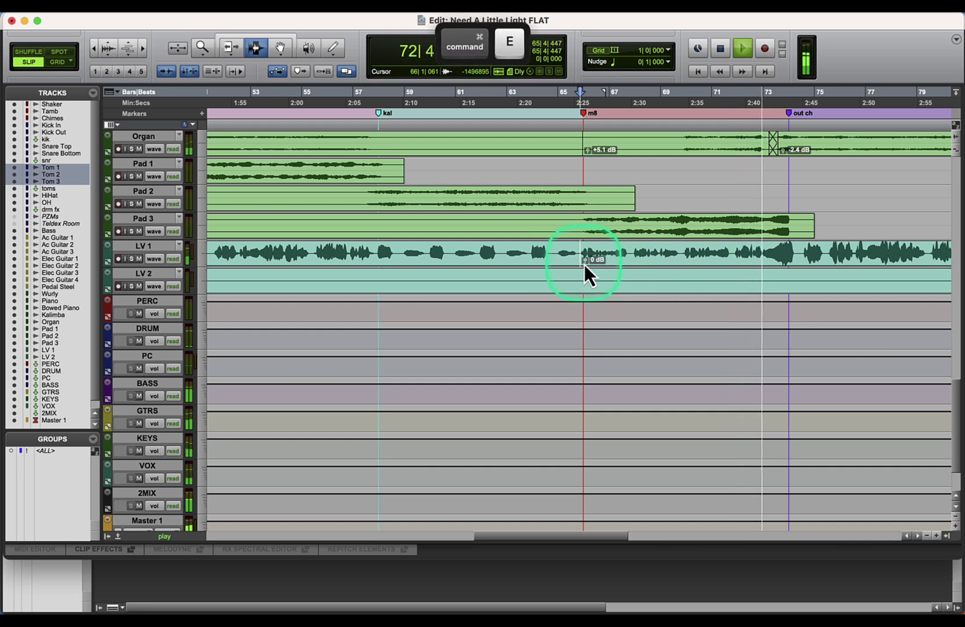
{"action": "left_click", "coordinate": [779, 261]}
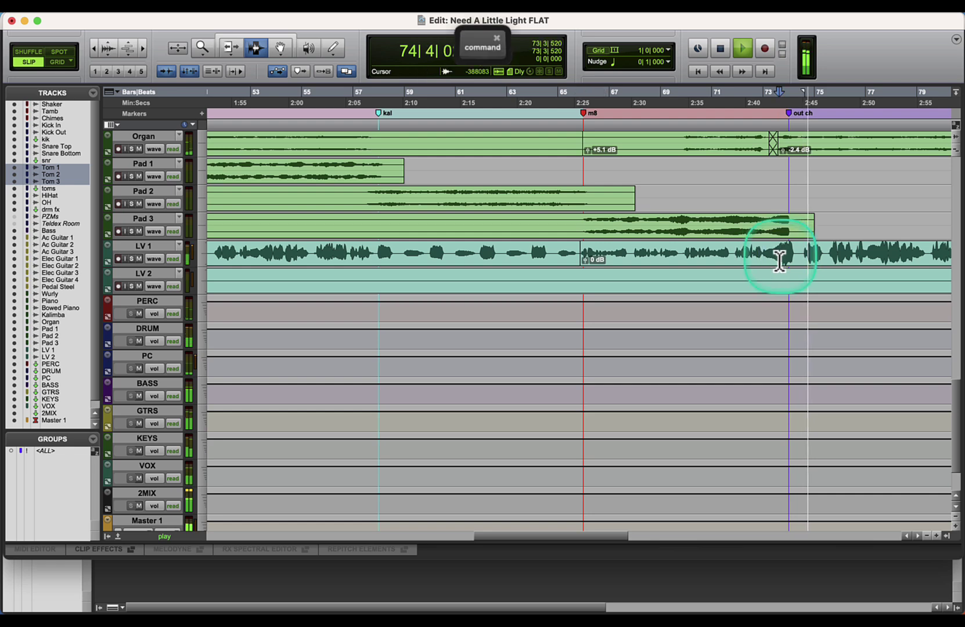
{"action": "key", "text": "super+e"}
{"action": "left_click", "coordinate": [577, 258]}
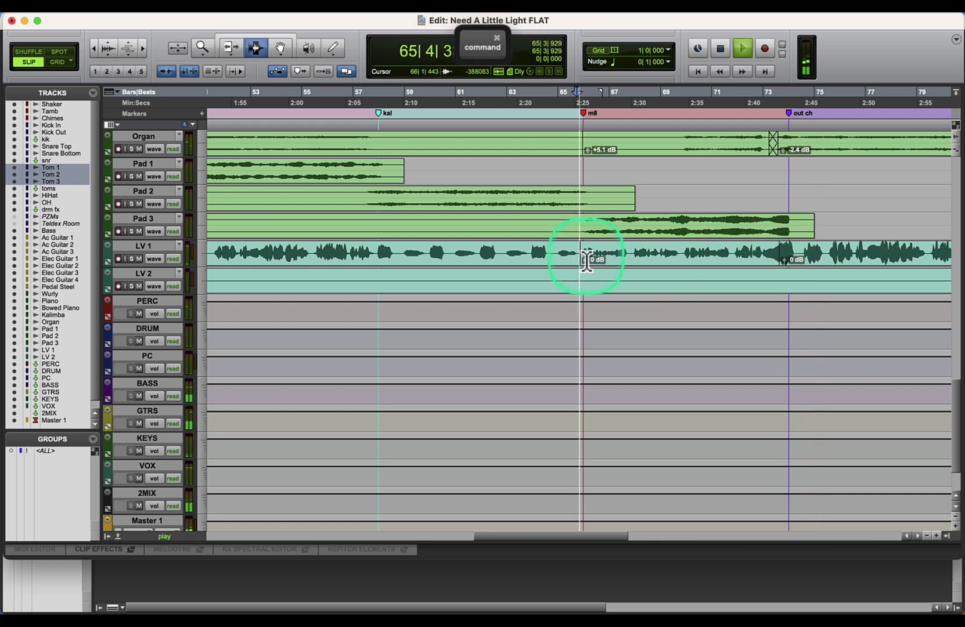
{"action": "left_click_drag", "start_coordinate": [587, 260], "coordinate": [594, 229]}
Step: Separate the Ac Guitar 1 clip just before the m8 marker and set the new clip's gain to -2.1 dB
{"action": "scroll", "coordinate": [595, 240], "scroll_direction": "up", "scroll_amount": 20}
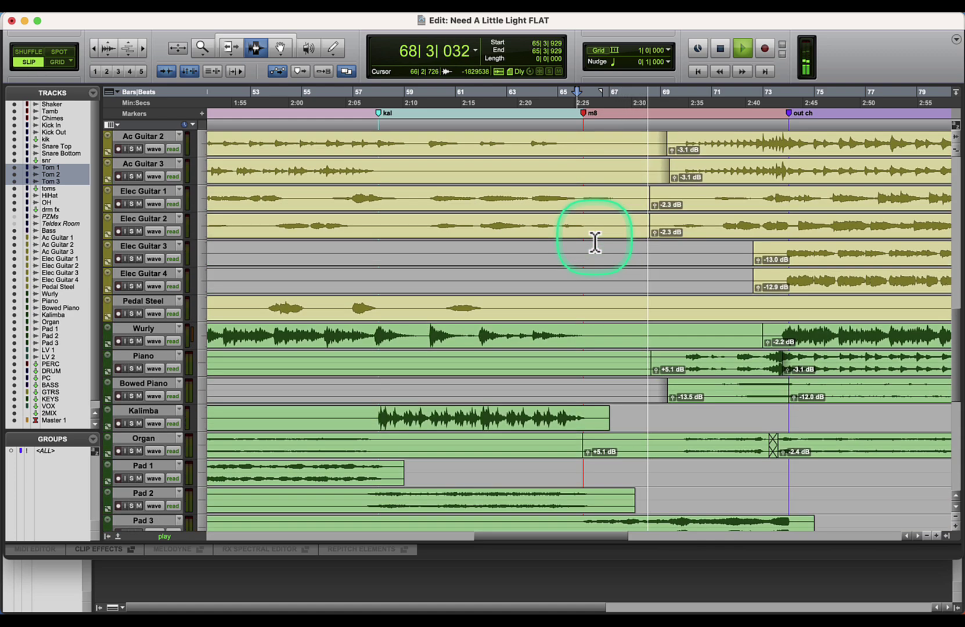
{"action": "scroll", "coordinate": [595, 244], "scroll_direction": "down", "scroll_amount": 3}
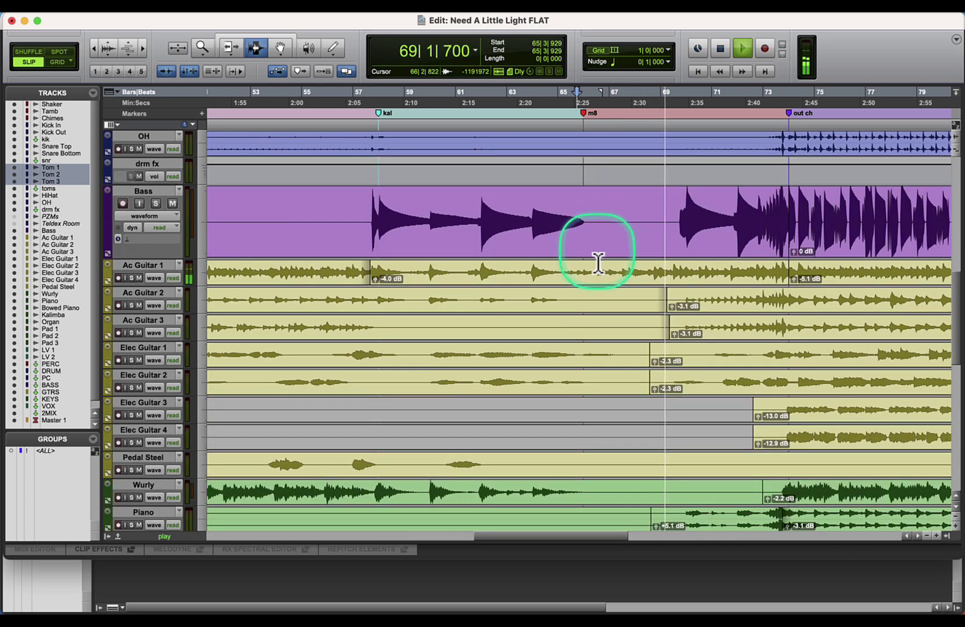
{"action": "left_click", "coordinate": [565, 280]}
{"action": "key", "text": "space"}
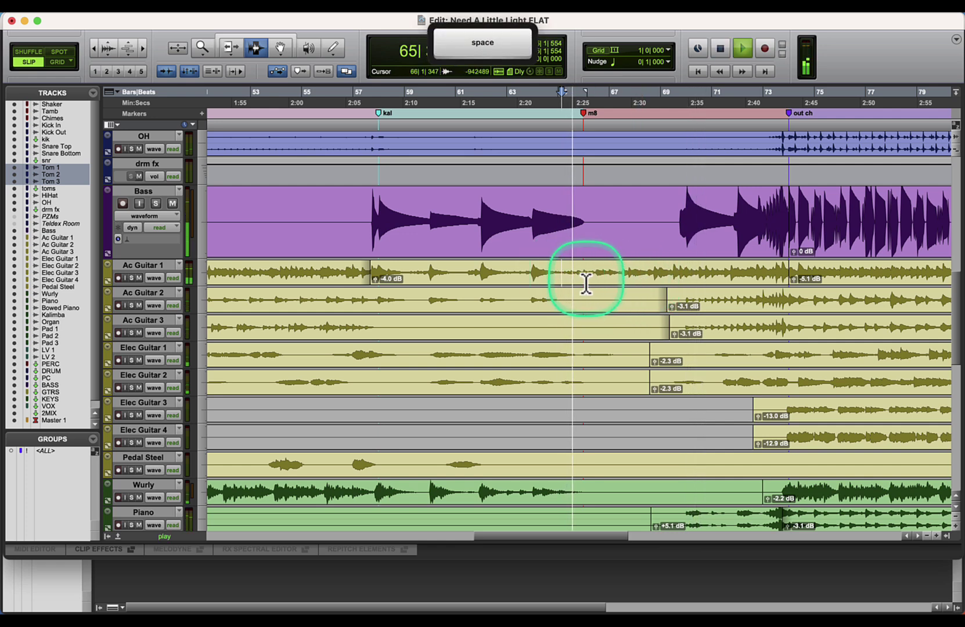
{"action": "key", "text": "Tab"}
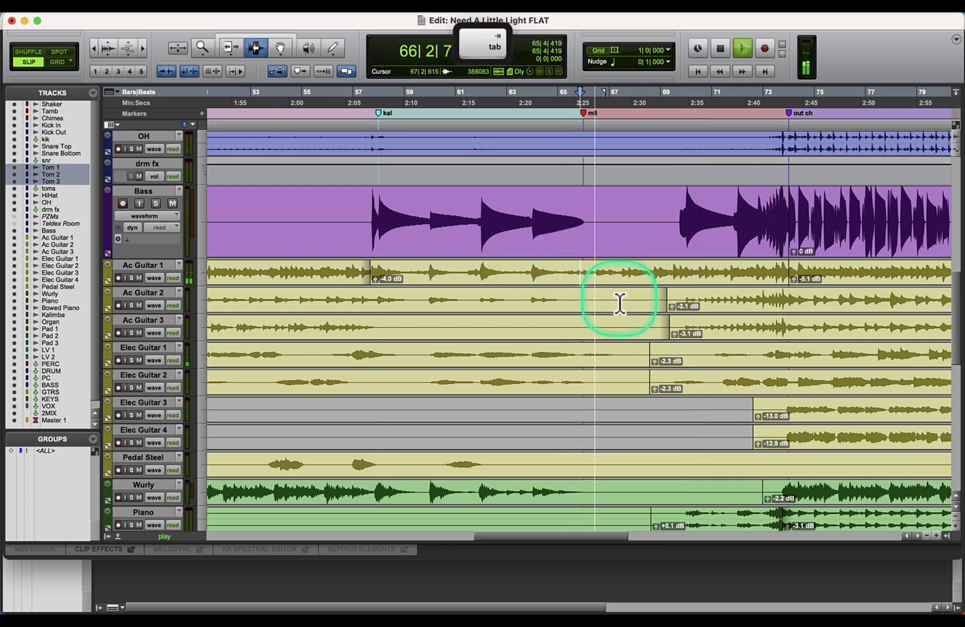
{"action": "key", "text": "super+e"}
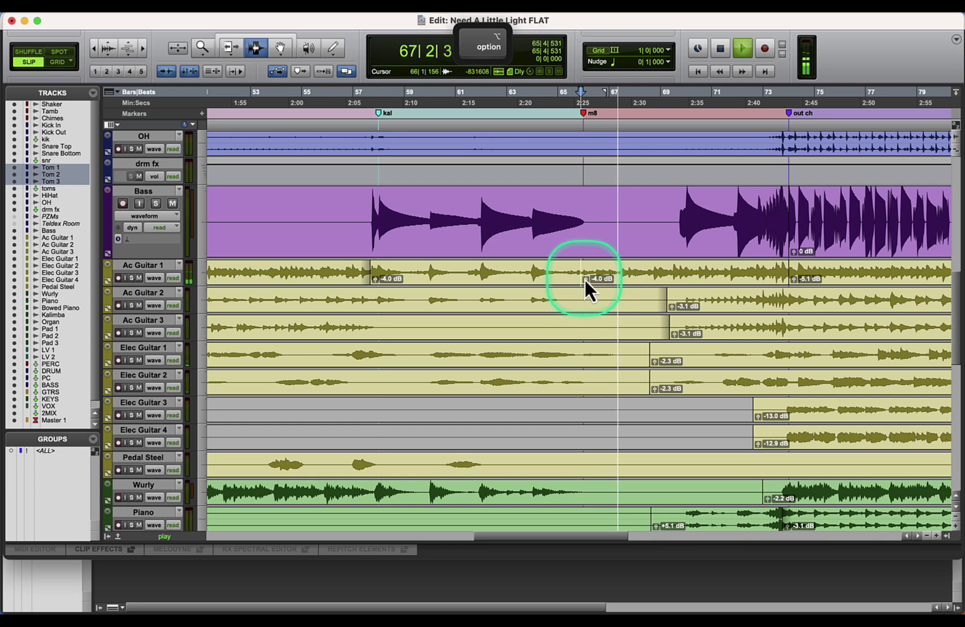
{"action": "left_click_drag", "start_coordinate": [586, 281], "coordinate": [587, 304]}
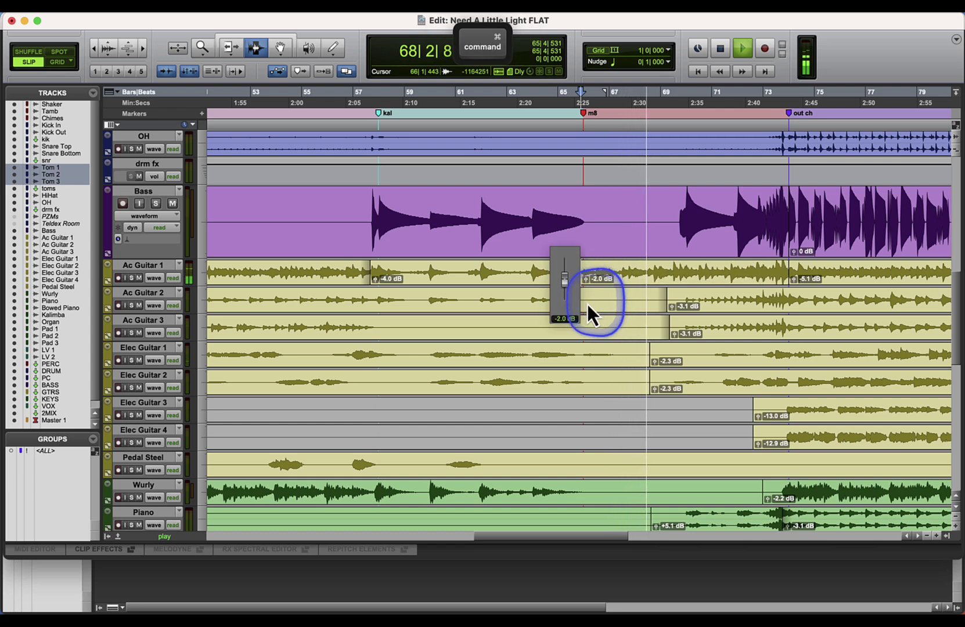
Step: Reduce the waveform height, and separate the Bass clip before its re-entry in bar 69 and at the note starting bar 72
{"action": "double_click", "coordinate": [202, 47]}
{"action": "left_click", "coordinate": [142, 48]}
{"action": "left_click", "coordinate": [142, 48]}
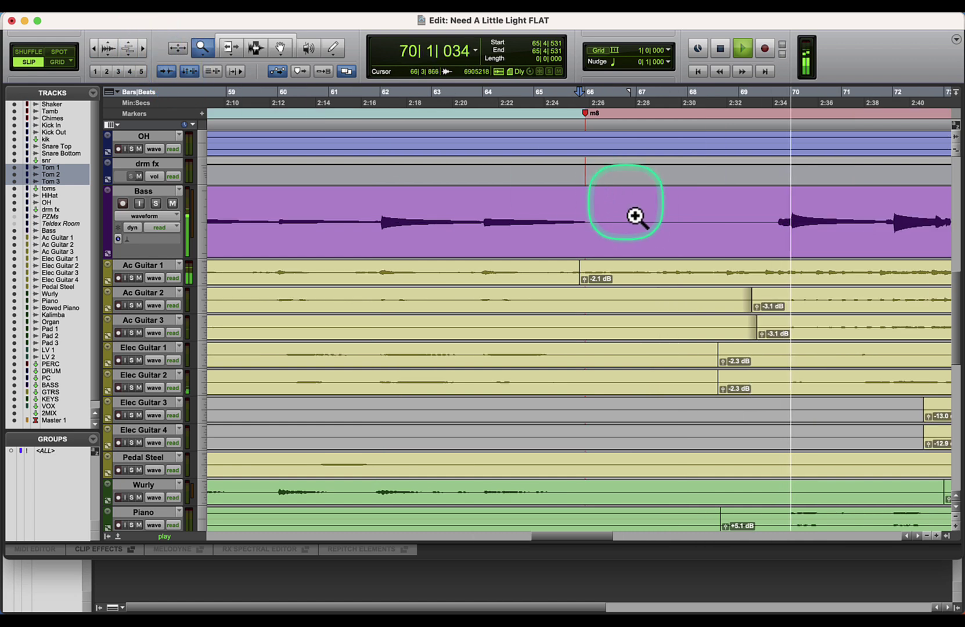
{"action": "left_click", "coordinate": [256, 52]}
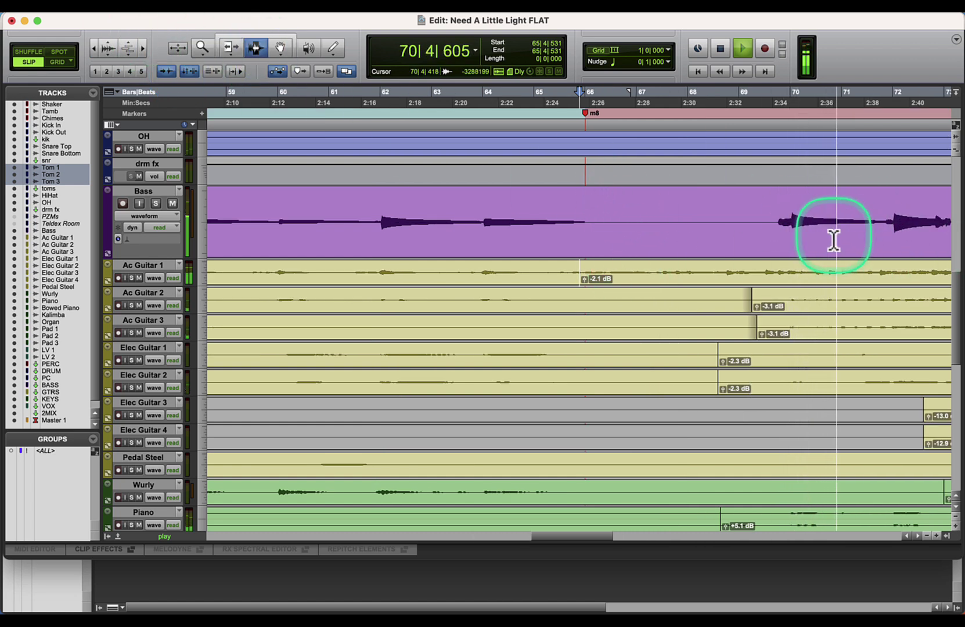
{"action": "left_click", "coordinate": [766, 223]}
{"action": "key", "text": "super+e"}
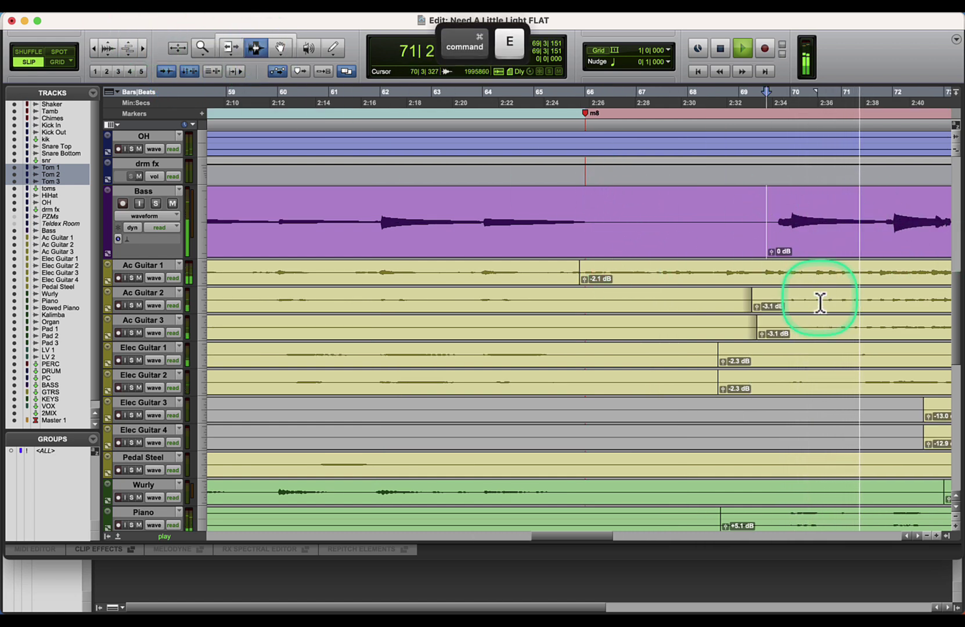
{"action": "left_click", "coordinate": [919, 535]}
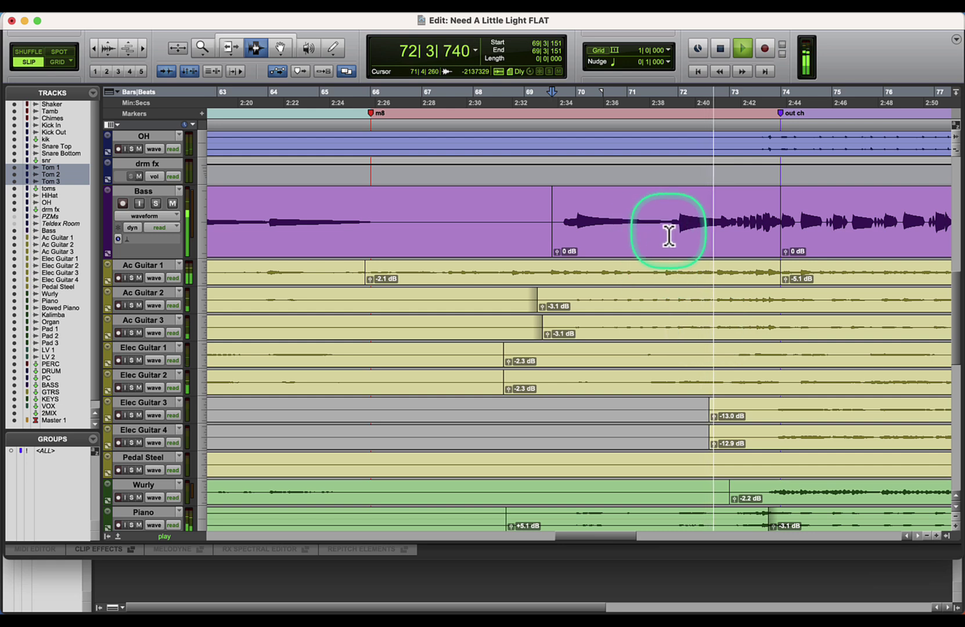
{"action": "key", "text": "Tab"}
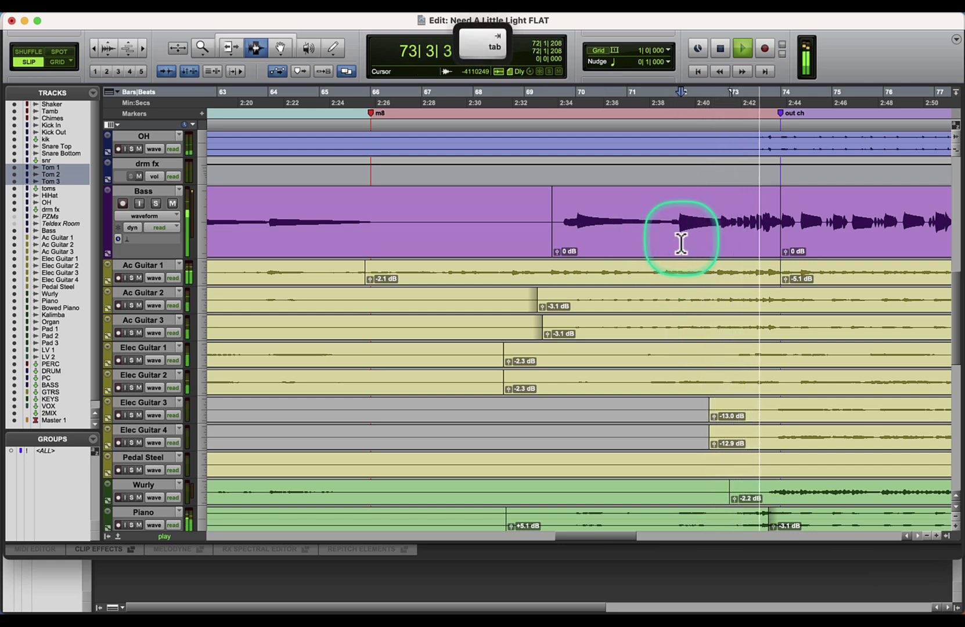
{"action": "left_click", "coordinate": [678, 245]}
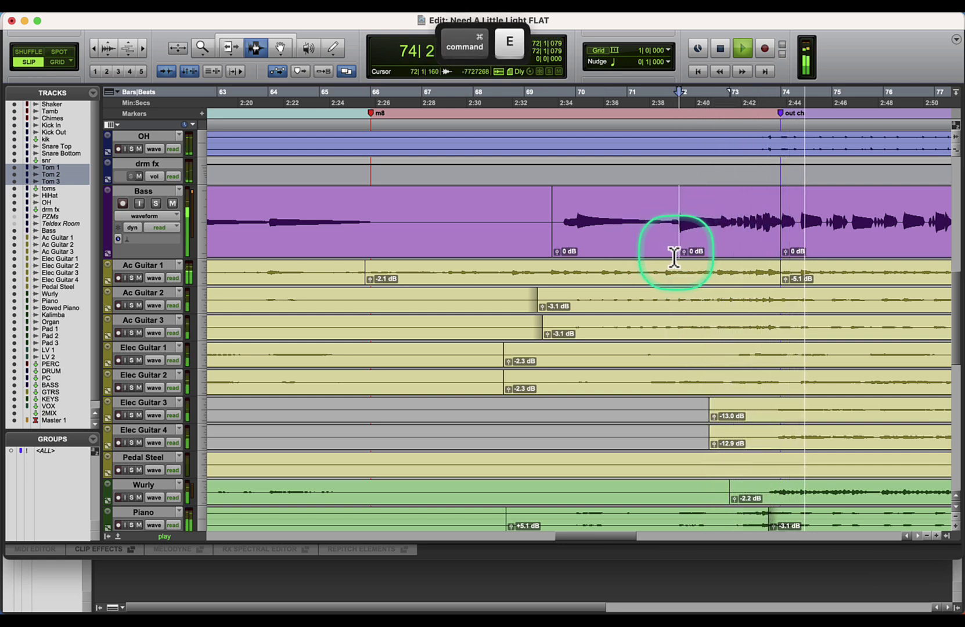
Step: Play the bass re-entry and set the clip gain to +3.1 dB from bar 69 and -0.8 dB from bar 72
{"action": "key", "text": "space"}
{"action": "left_click", "coordinate": [554, 241]}
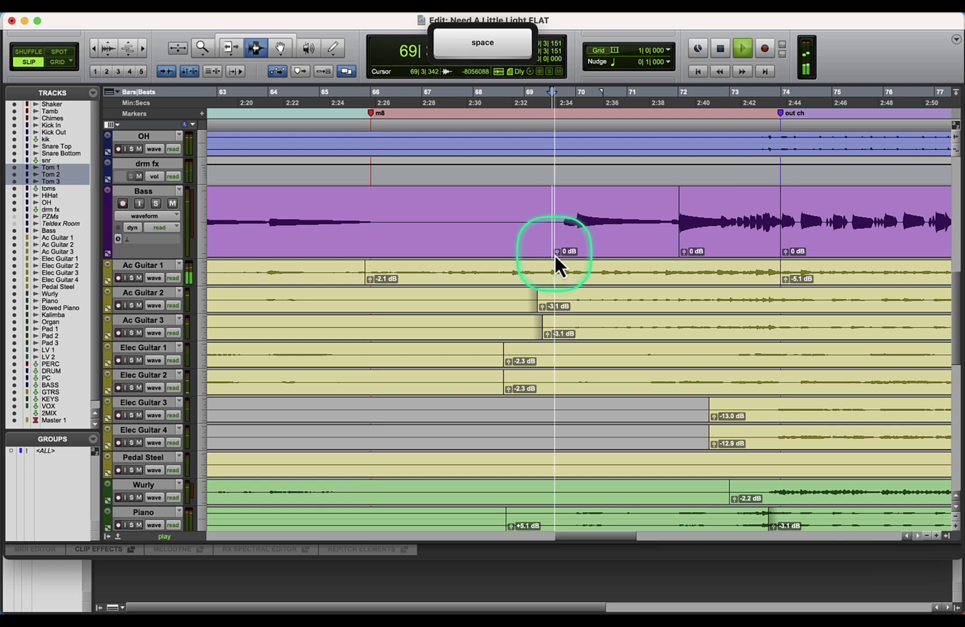
{"action": "key", "text": "space"}
{"action": "mouse_move", "coordinate": [555, 253]}
{"action": "left_mouse_down"}
{"action": "mouse_move", "coordinate": [556, 216]}
{"action": "mouse_move", "coordinate": [560, 263]}
{"action": "left_mouse_up"}
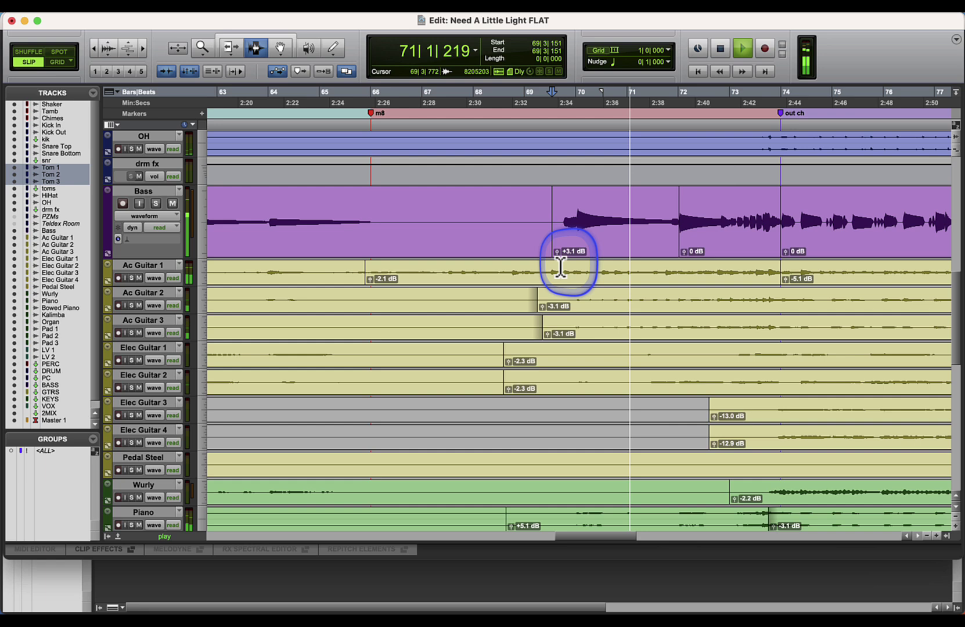
{"action": "left_click", "coordinate": [658, 239]}
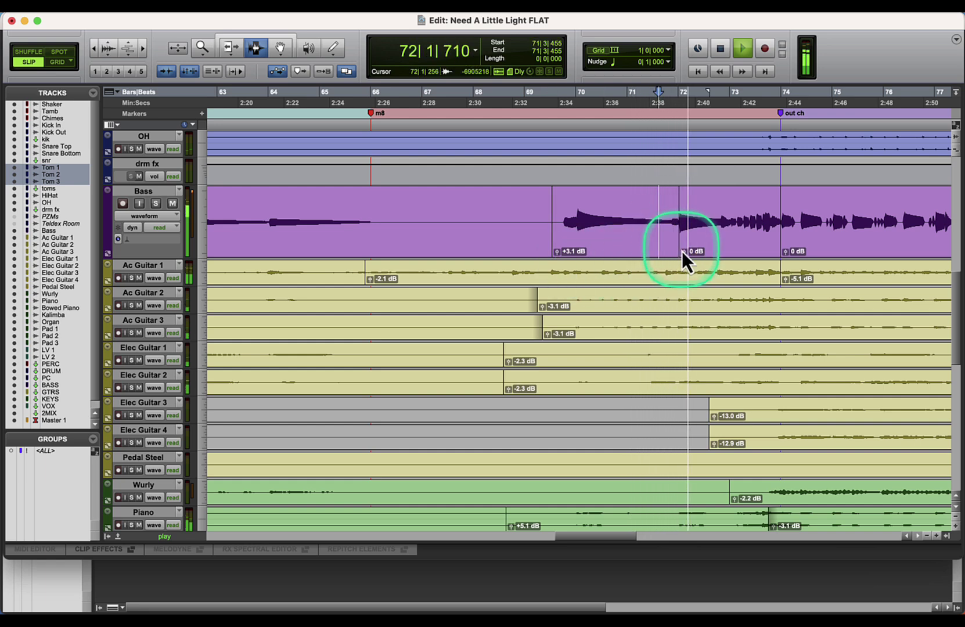
{"action": "left_click_drag", "start_coordinate": [682, 255], "coordinate": [685, 263]}
Step: Extend the start of the Bass out ch clip back to bar 73, ahead of the short fill notes
{"action": "left_click", "coordinate": [721, 232]}
{"action": "left_click", "coordinate": [724, 230]}
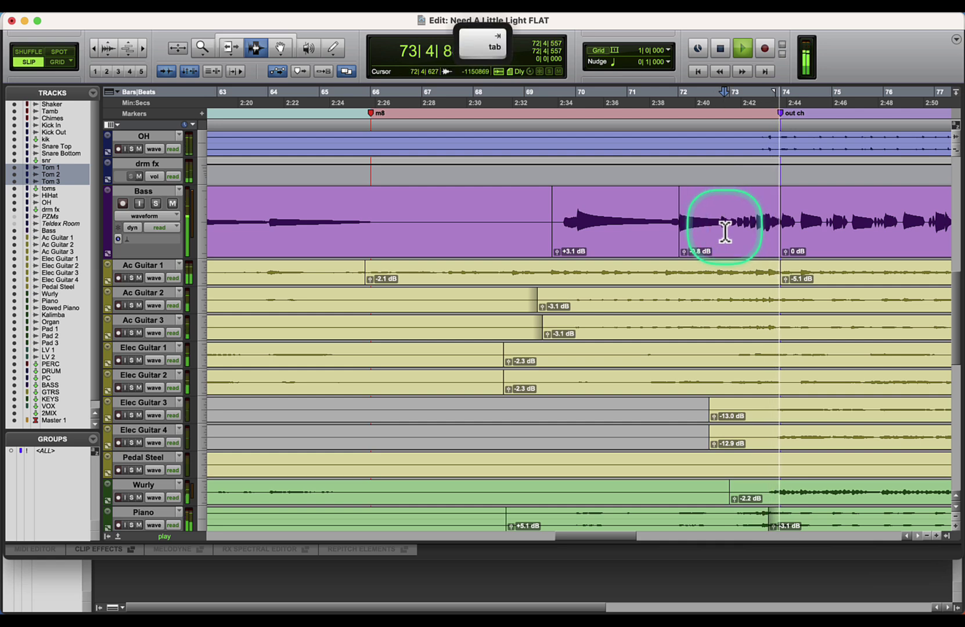
{"action": "left_click", "coordinate": [230, 47]}
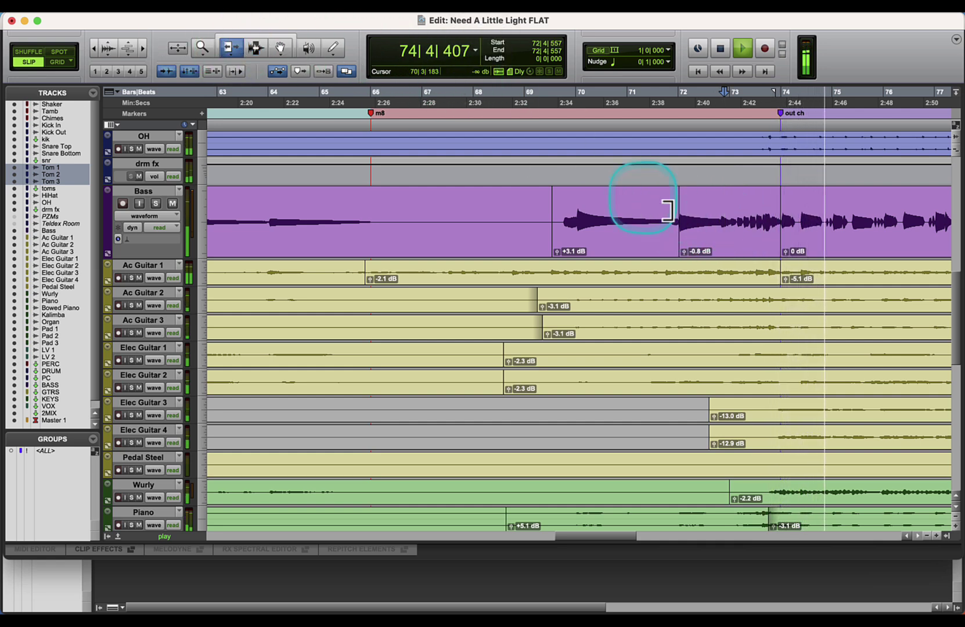
{"action": "left_click_drag", "start_coordinate": [781, 241], "coordinate": [732, 239]}
{"action": "left_click", "coordinate": [254, 50]}
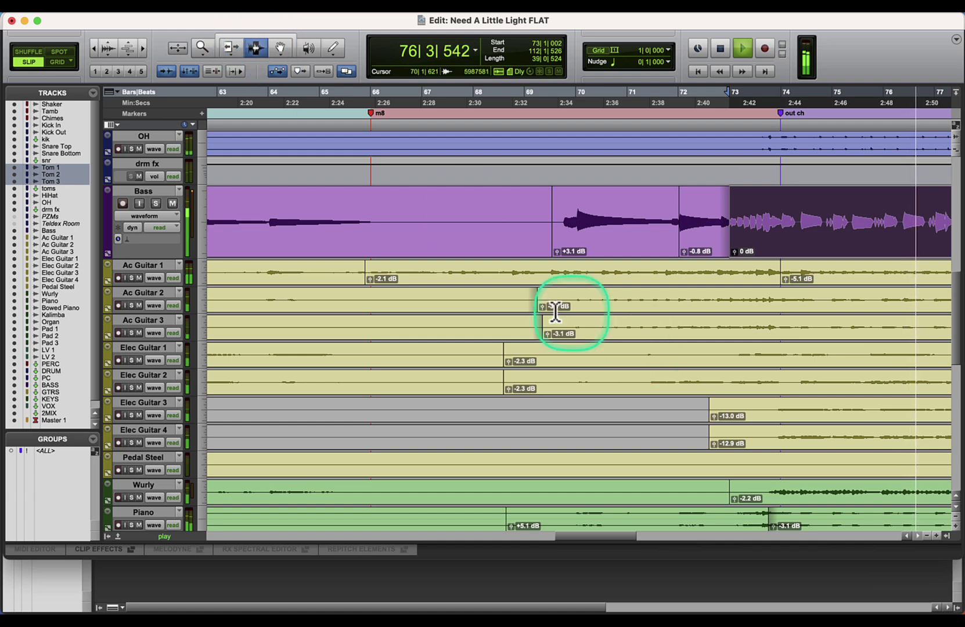
Step: Play from just before the m8 marker and reset the Pad 3 volume fader to its default level in the mix window
{"action": "left_click", "coordinate": [534, 235]}
{"action": "scroll", "coordinate": [534, 239], "scroll_direction": "down", "scroll_amount": 1}
{"action": "scroll", "coordinate": [535, 240], "scroll_direction": "down", "scroll_amount": 7}
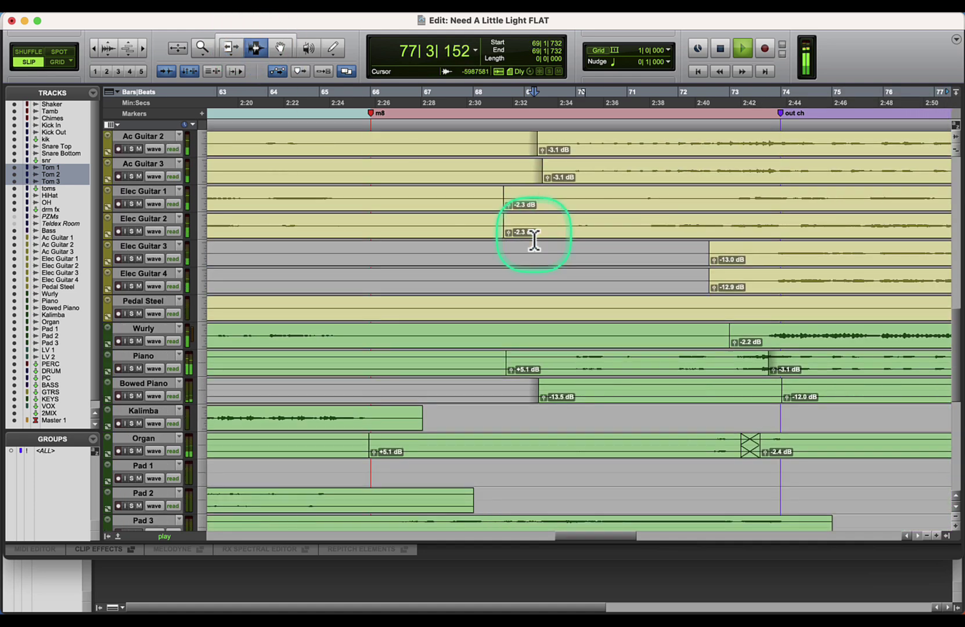
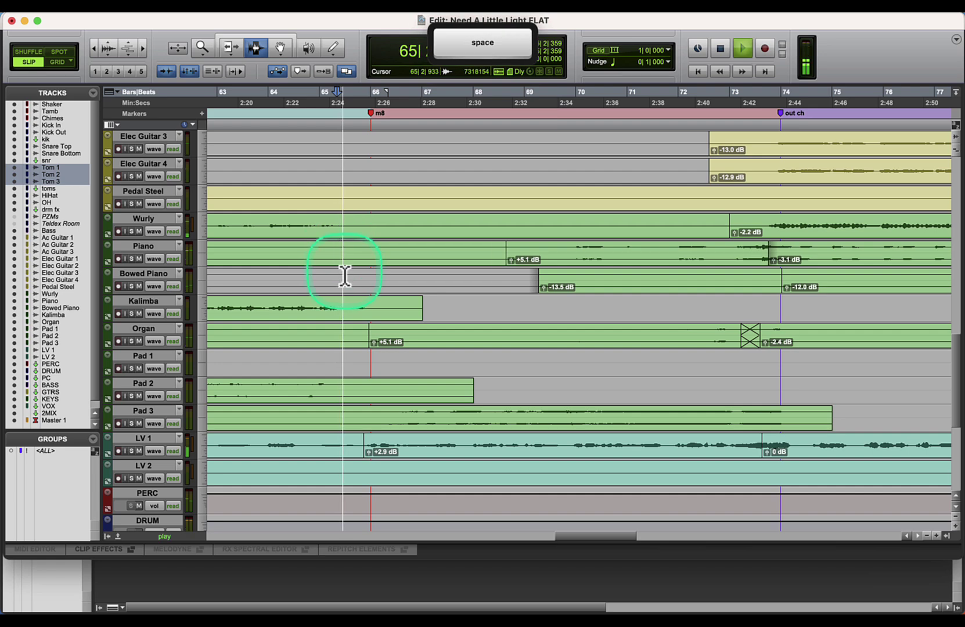
{"action": "scroll", "coordinate": [345, 275], "scroll_direction": "down", "scroll_amount": 4}
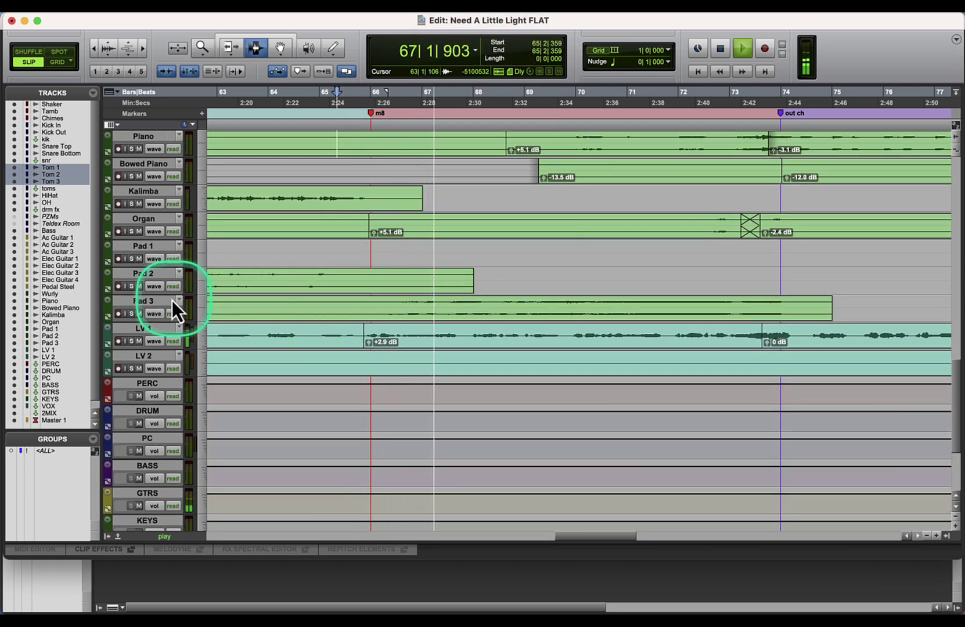
{"action": "left_click", "coordinate": [158, 302]}
{"action": "key", "text": "super+equal"}
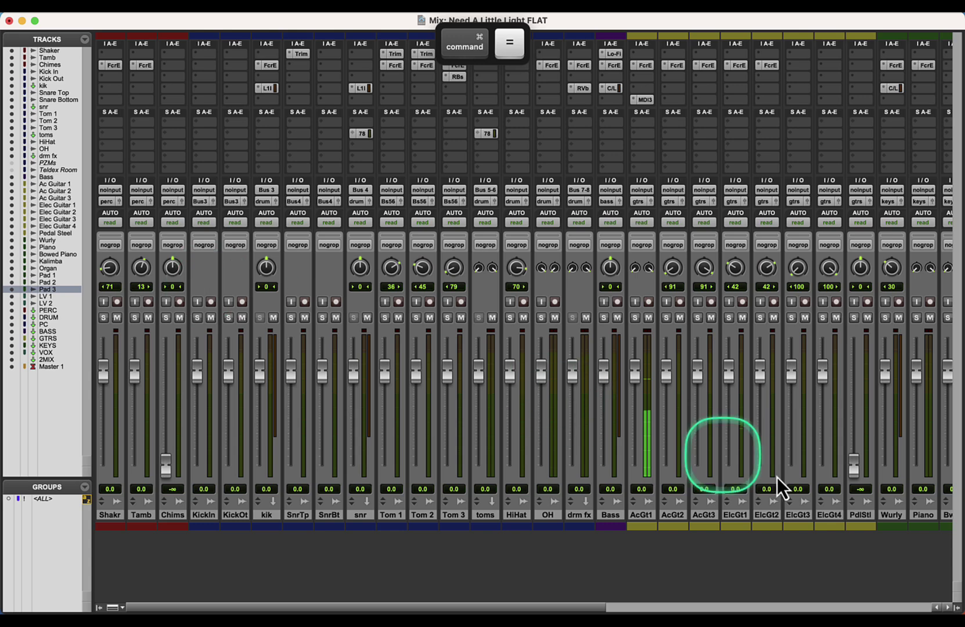
{"action": "left_click", "coordinate": [875, 607]}
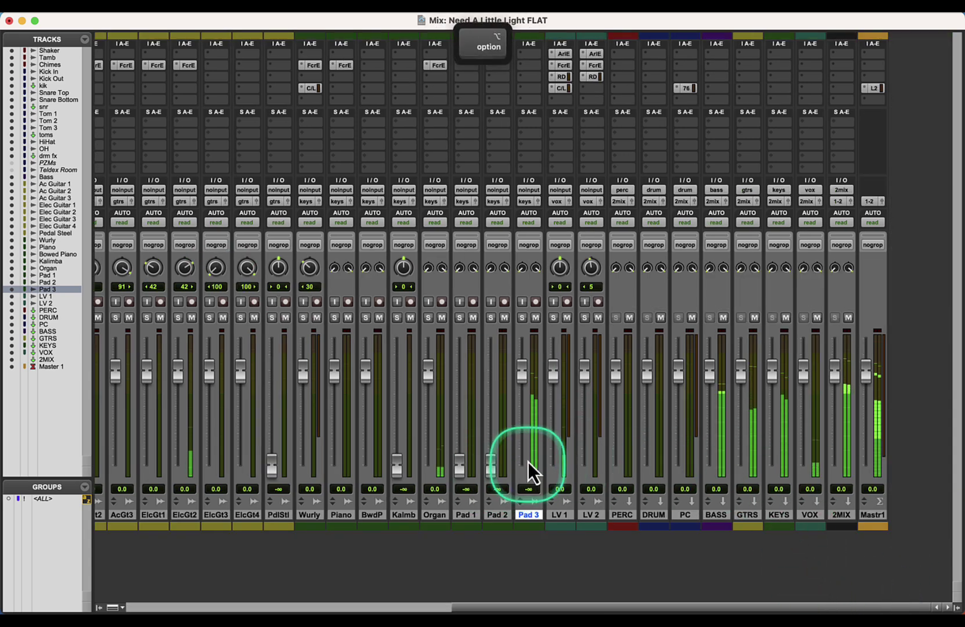
{"action": "key", "text": "super+equal"}
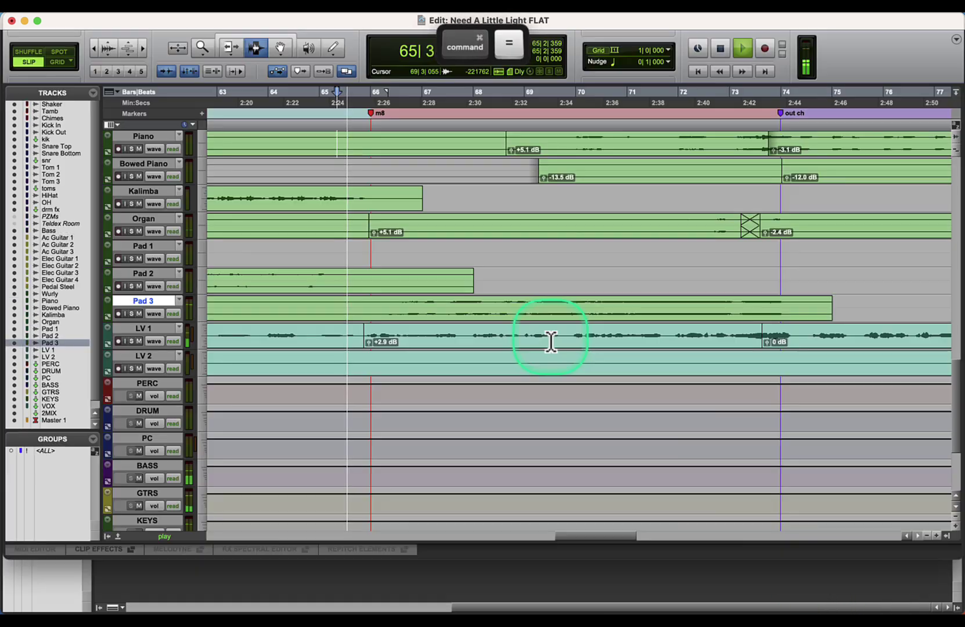
Step: Separate the Pad 3 clip just before the m8 marker and set the new clip's gain to -0.8 dB
{"action": "left_click", "coordinate": [365, 313]}
{"action": "key", "text": "super+e"}
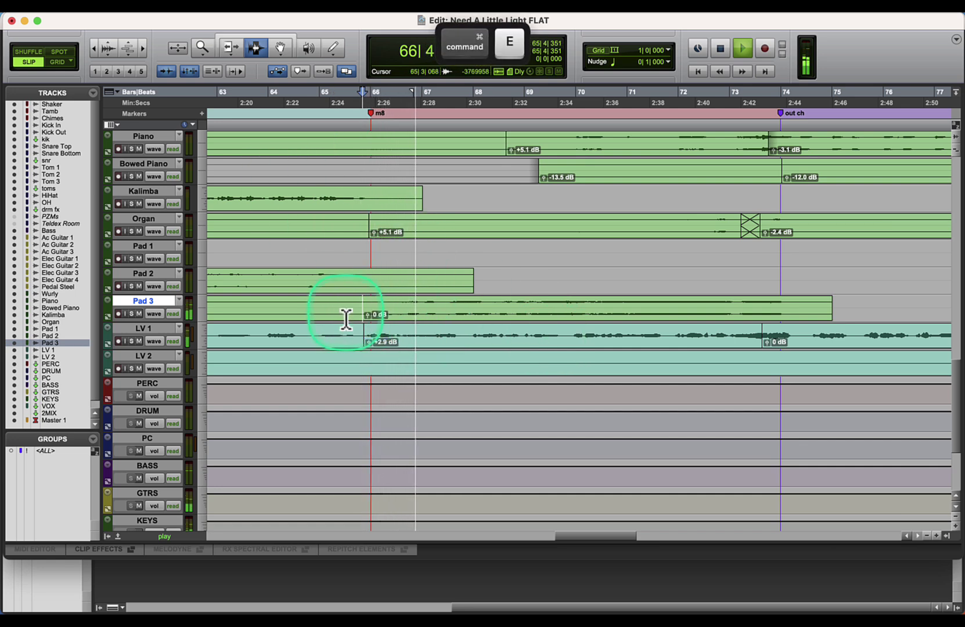
{"action": "left_click_drag", "start_coordinate": [366, 318], "coordinate": [368, 325]}
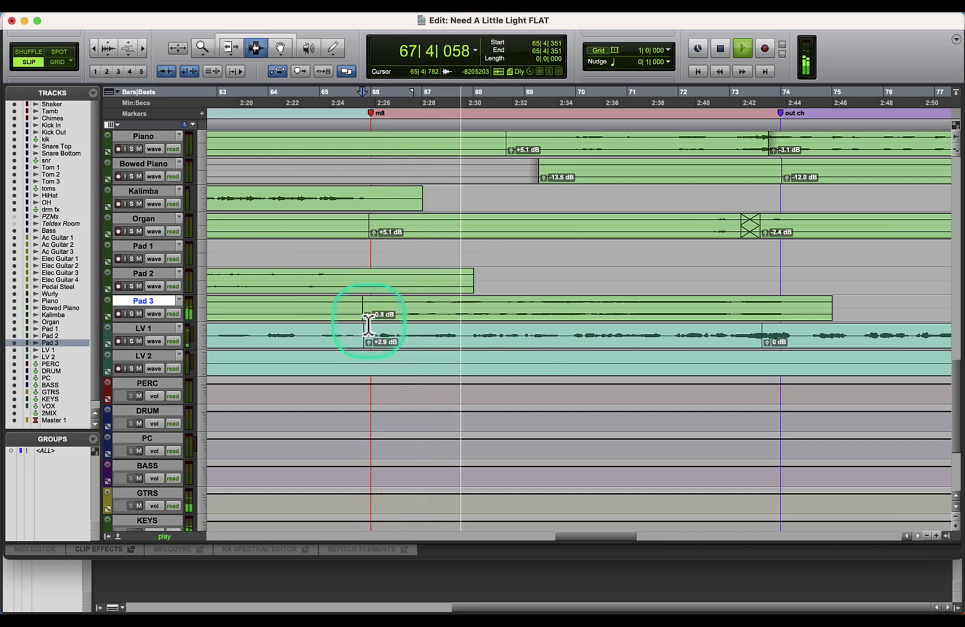
Step: Reset the Pad 3 clip gain at m8 to 0 dB and separate a new clip just before bar 70 with -7.0 dB gain
{"action": "left_click", "coordinate": [367, 326], "text": "alt"}
{"action": "left_click", "coordinate": [144, 46]}
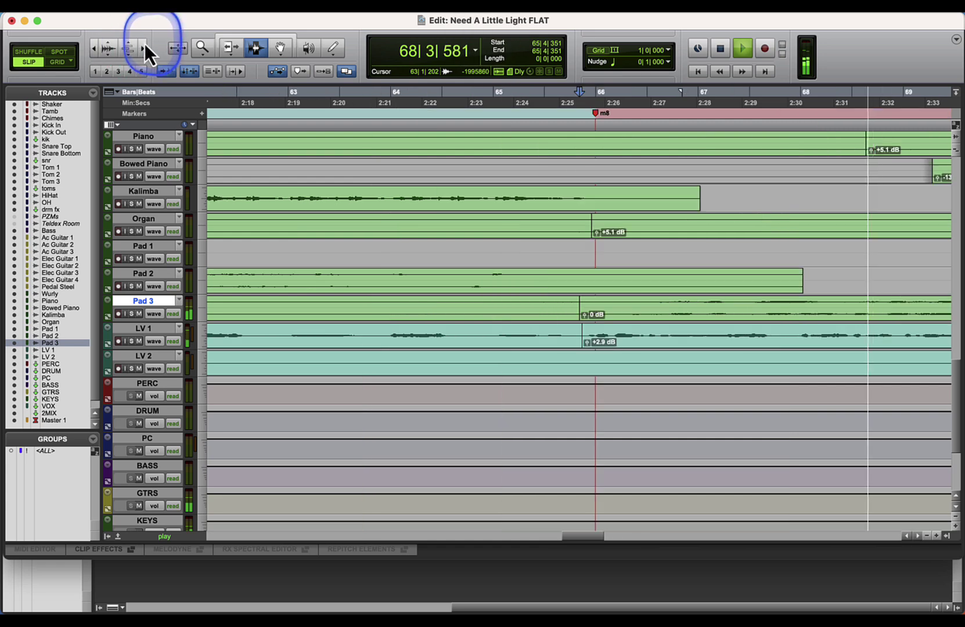
{"action": "left_click_drag", "start_coordinate": [591, 538], "coordinate": [621, 545]}
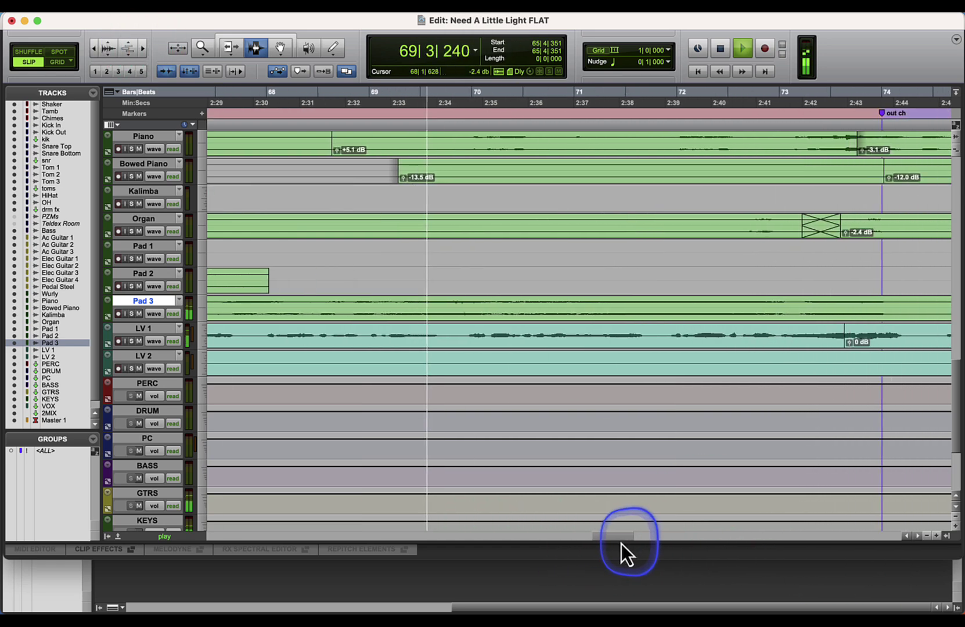
{"action": "left_click", "coordinate": [464, 314]}
{"action": "key", "text": "super+e"}
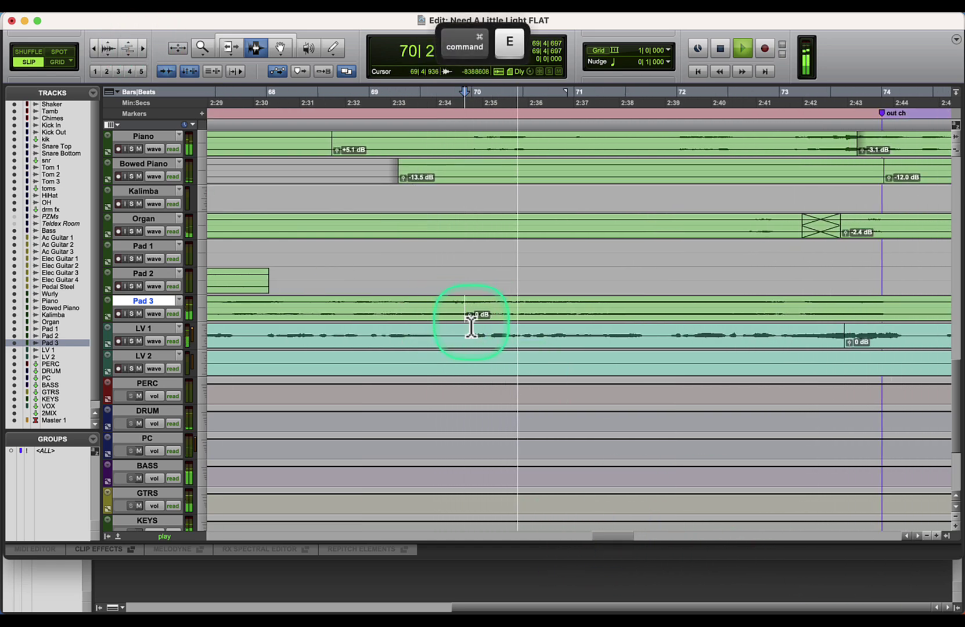
{"action": "left_click_drag", "start_coordinate": [470, 317], "coordinate": [473, 400]}
{"action": "left_click", "coordinate": [95, 48]}
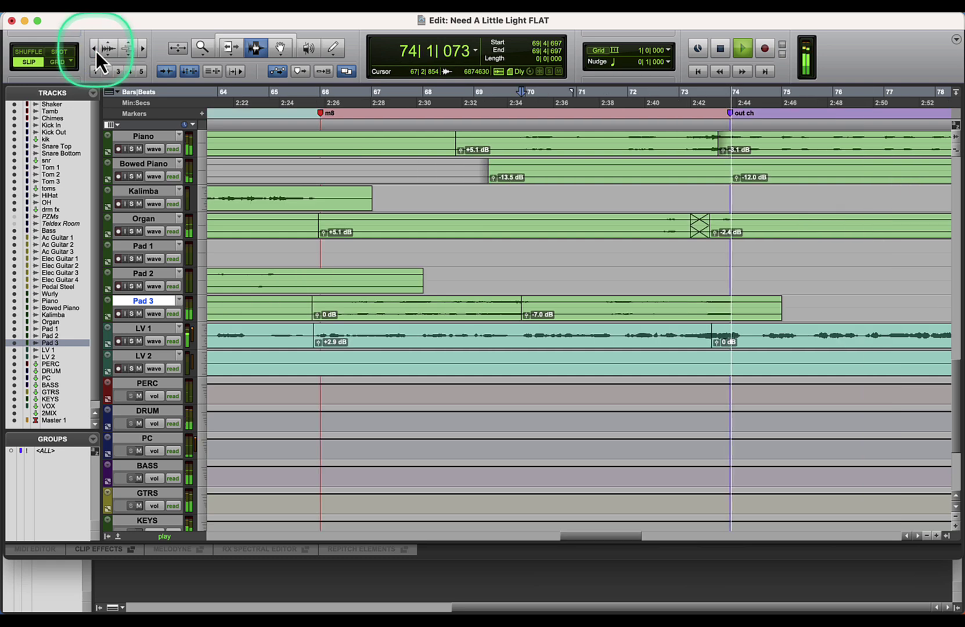
Step: Extend the start of the Piano out ch clip back to bar 73 and play from the middle of bar 69
{"action": "scroll", "coordinate": [627, 185], "scroll_direction": "up", "scroll_amount": 2}
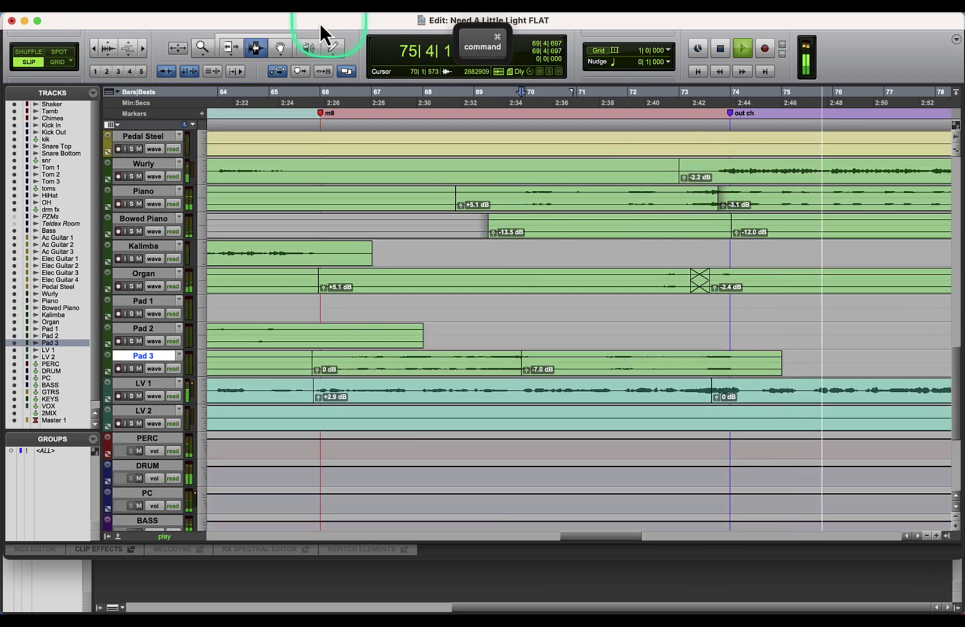
{"action": "left_click", "coordinate": [230, 49]}
{"action": "left_click_drag", "start_coordinate": [720, 198], "coordinate": [679, 201]}
{"action": "left_click", "coordinate": [256, 48]}
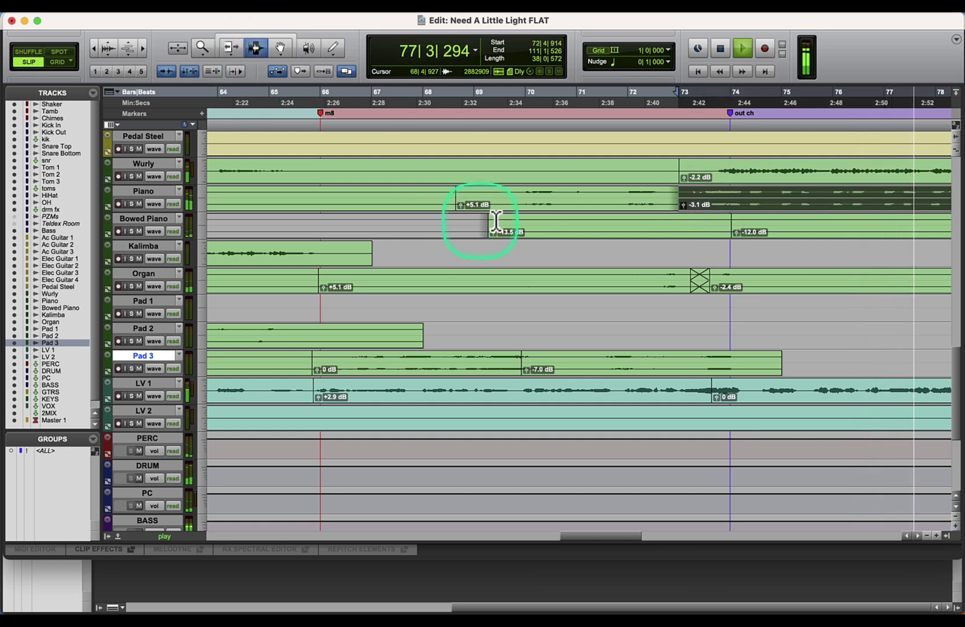
{"action": "left_click", "coordinate": [512, 186]}
{"action": "key", "text": "space"}
{"action": "key", "text": "space"}
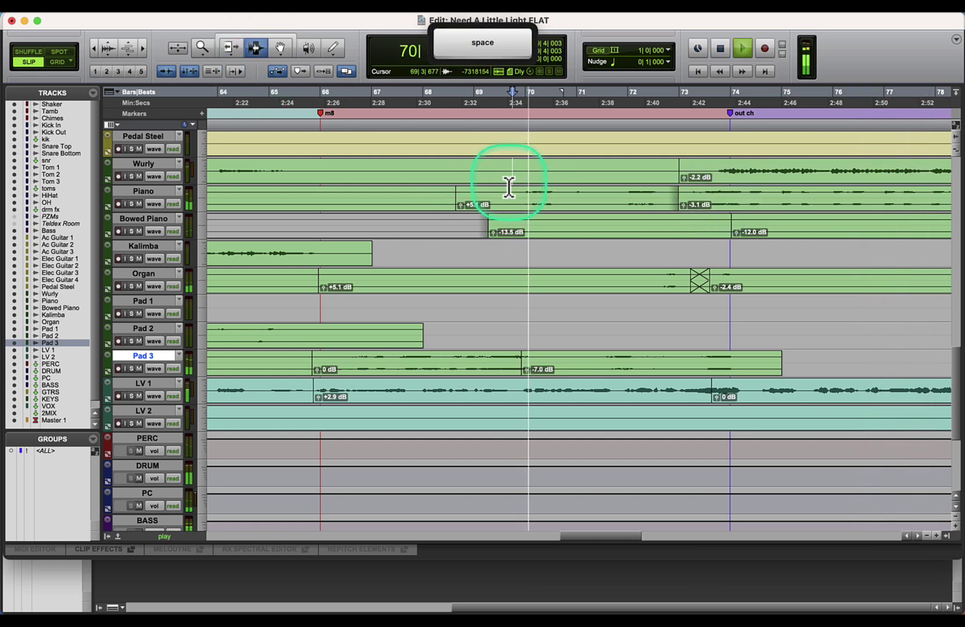
Step: Crossfade the two Pad 3 clips across their boundary just before bar 70
{"action": "left_click_drag", "start_coordinate": [528, 363], "coordinate": [500, 362]}
{"action": "key", "text": "super+g"}
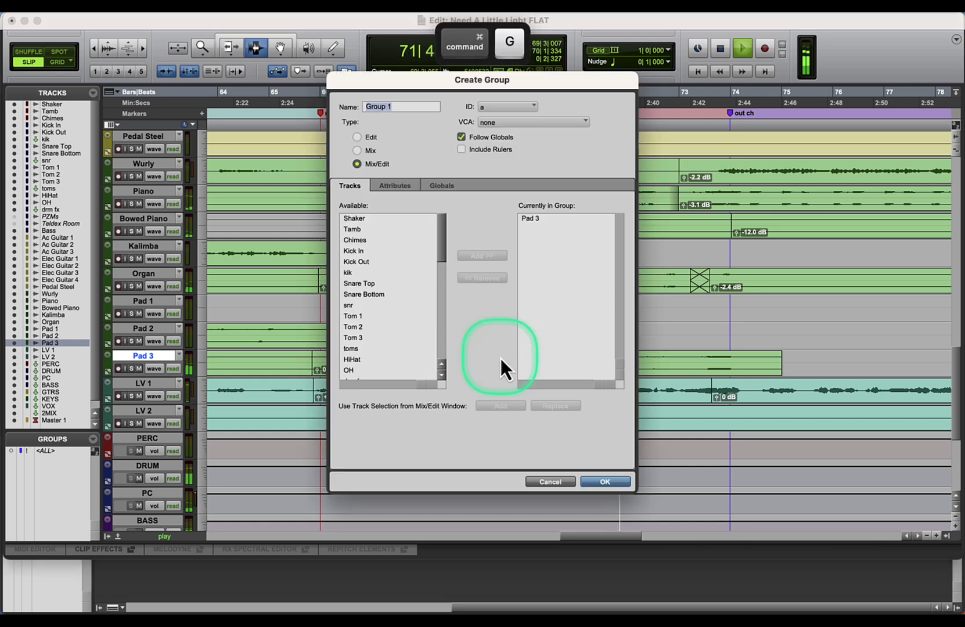
{"action": "left_click", "coordinate": [524, 484]}
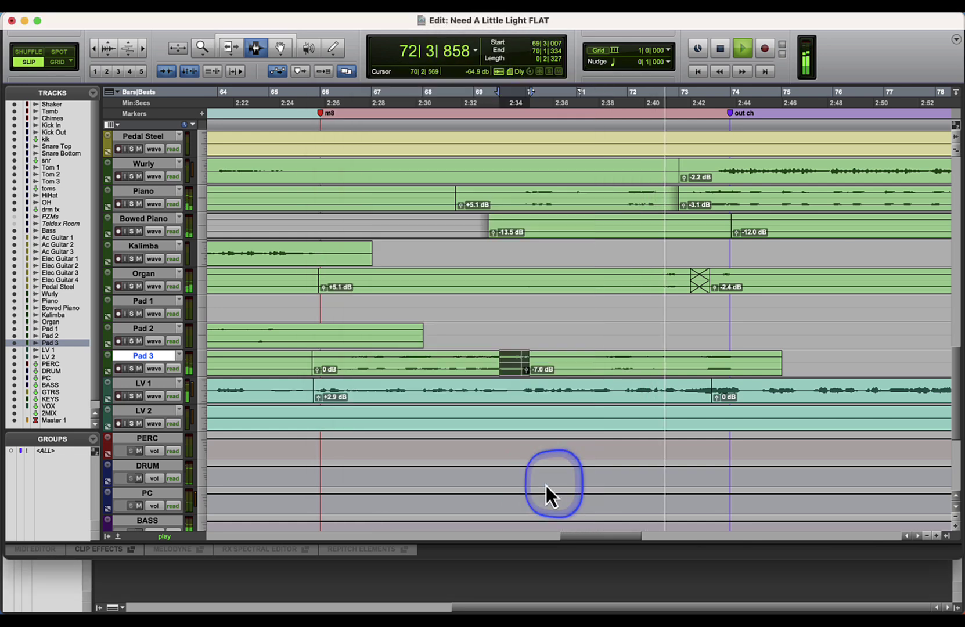
{"action": "key", "text": "super+f"}
{"action": "key", "text": "Return"}
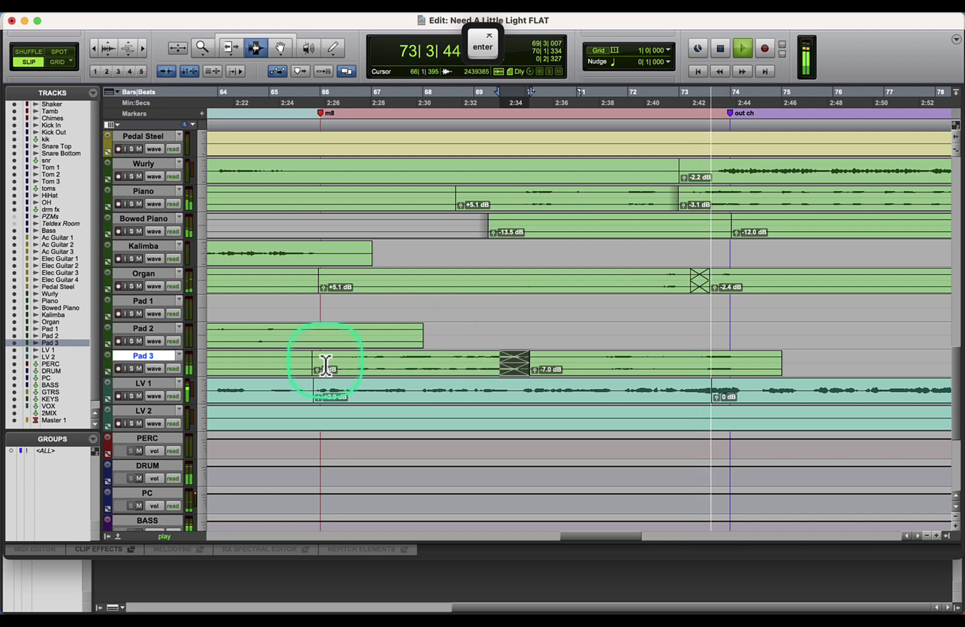
Step: Open the mix window and insert the Focusrite d2 6-Band EQ on the Pad 3 track
{"action": "key", "text": "space"}
{"action": "key", "text": "super+equal"}
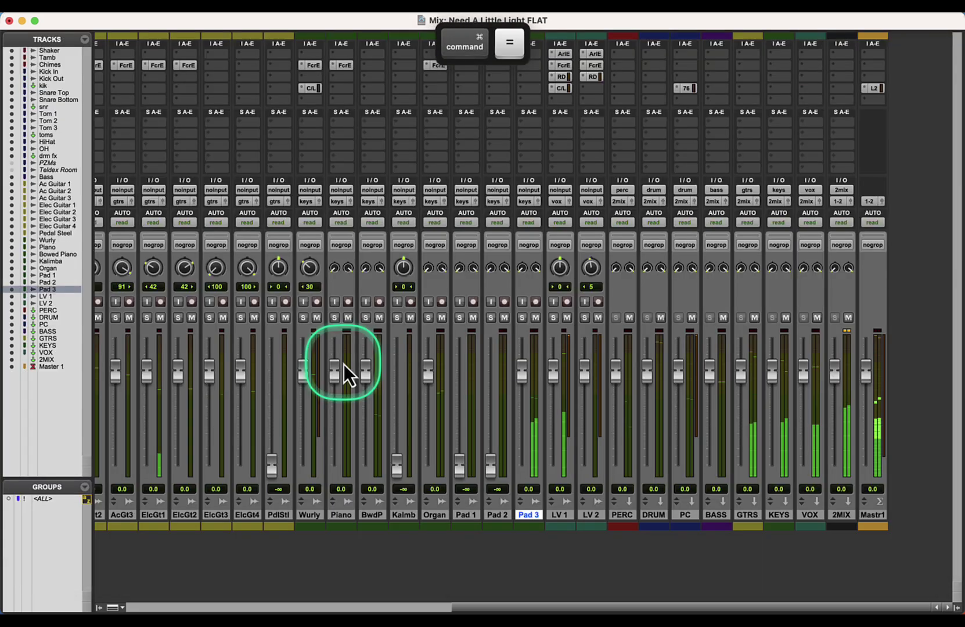
{"action": "left_click", "coordinate": [525, 64]}
{"action": "left_click", "coordinate": [539, 36]}
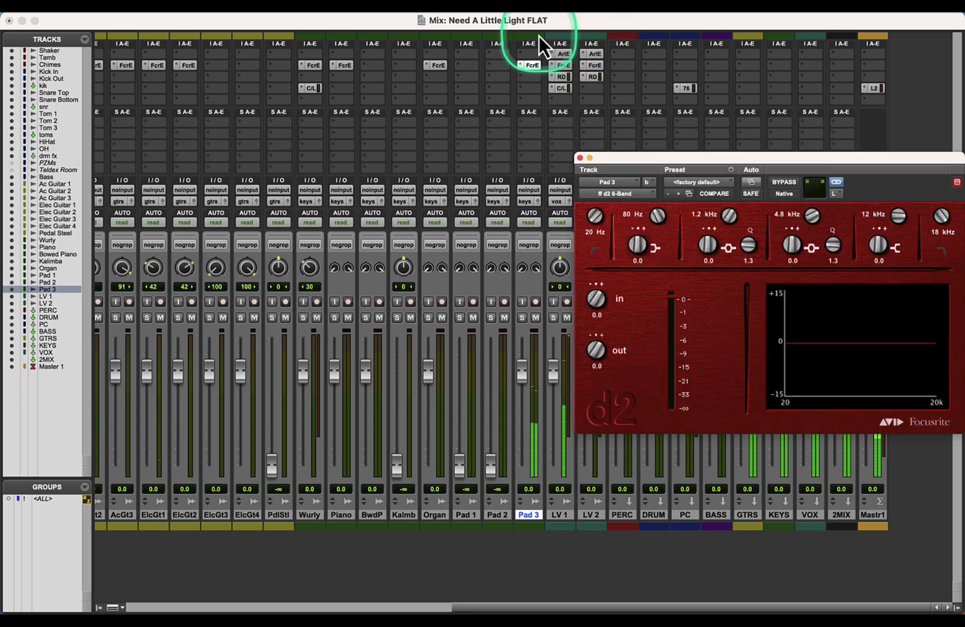
Step: Try a -2.0 dB high shelf at 6.4 kHz on the Pad 3 EQ and switch that band off
{"action": "left_click_drag", "start_coordinate": [778, 158], "coordinate": [703, 161]}
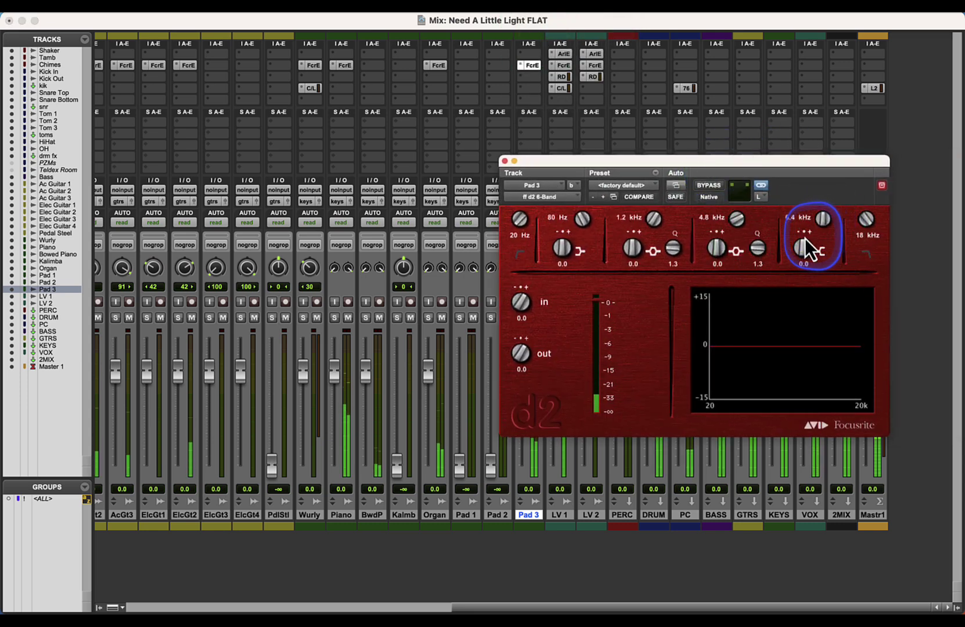
{"action": "left_click_drag", "start_coordinate": [797, 256], "coordinate": [797, 259]}
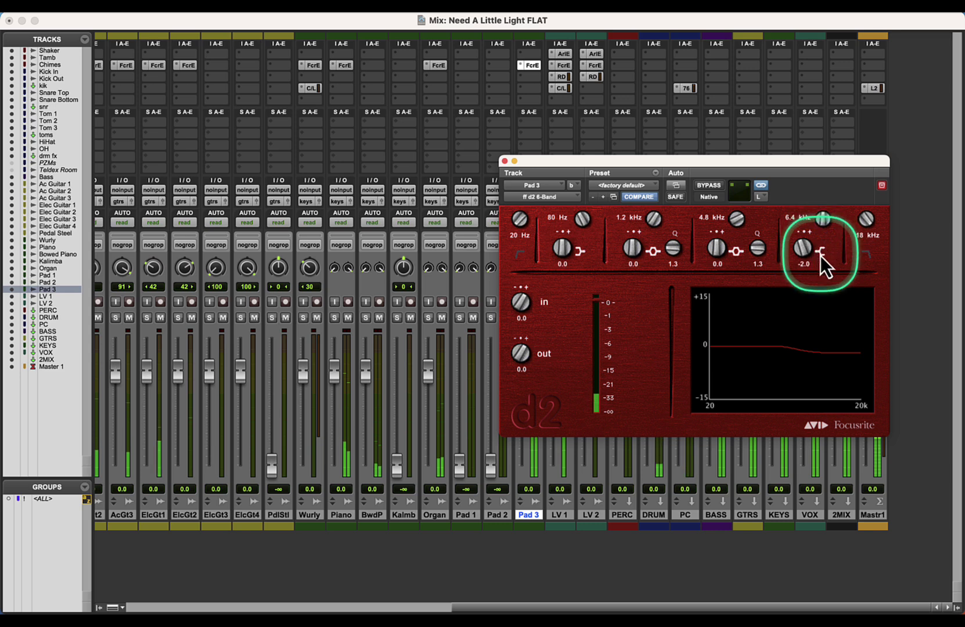
{"action": "left_click", "coordinate": [820, 252]}
Step: Engage the Pad 3 EQ's low-pass filter at 1.7 kHz, close the plug-in and return to the edit window
{"action": "left_click", "coordinate": [866, 255]}
{"action": "left_click_drag", "start_coordinate": [862, 226], "coordinate": [836, 245]}
{"action": "left_click", "coordinate": [858, 223]}
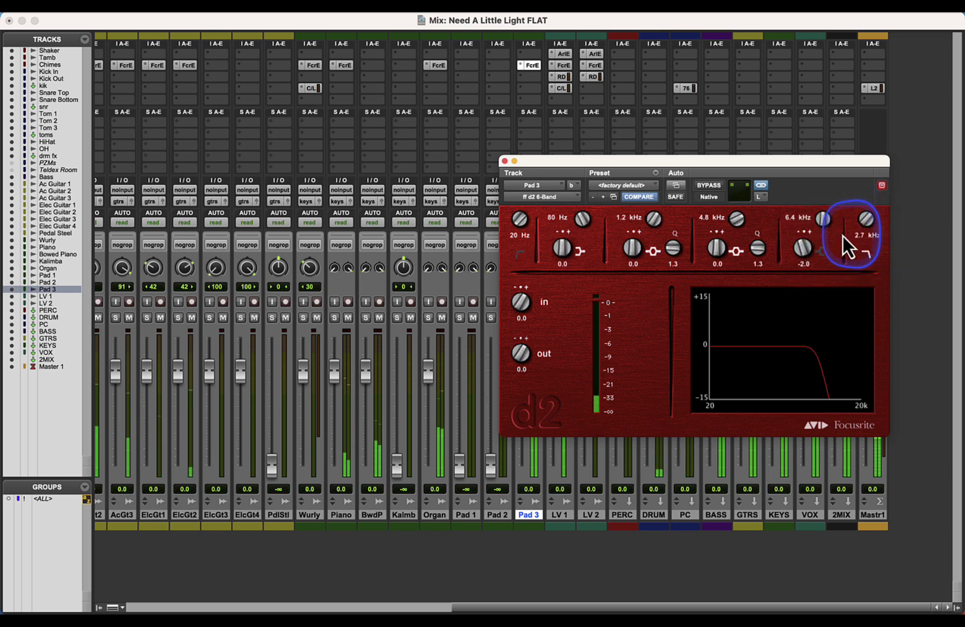
{"action": "mouse_move", "coordinate": [861, 232]}
{"action": "left_mouse_down"}
{"action": "mouse_move", "coordinate": [858, 204]}
{"action": "mouse_move", "coordinate": [865, 217]}
{"action": "left_mouse_up"}
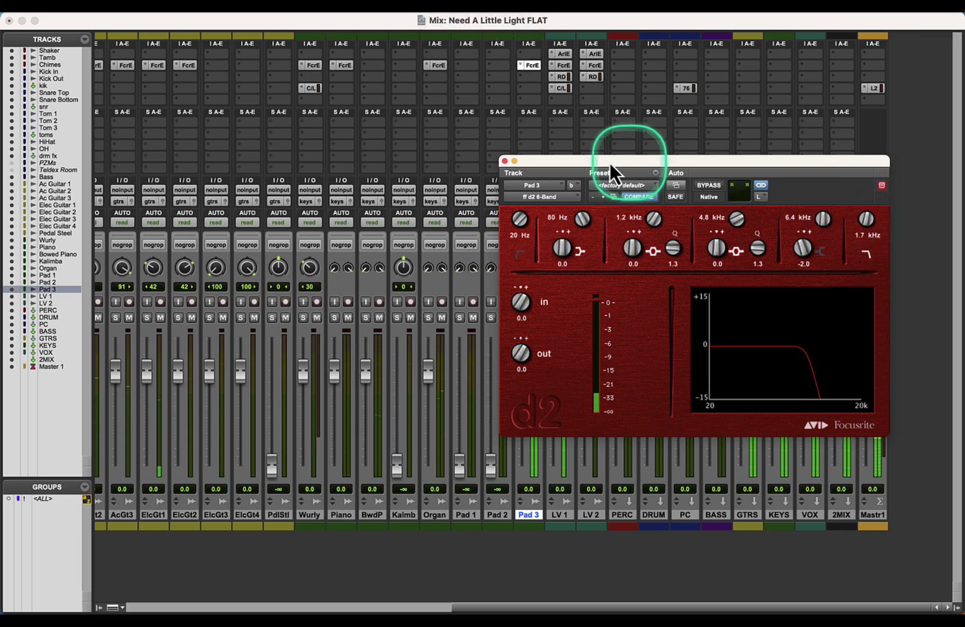
{"action": "left_click", "coordinate": [505, 161]}
{"action": "key", "text": "super+equal"}
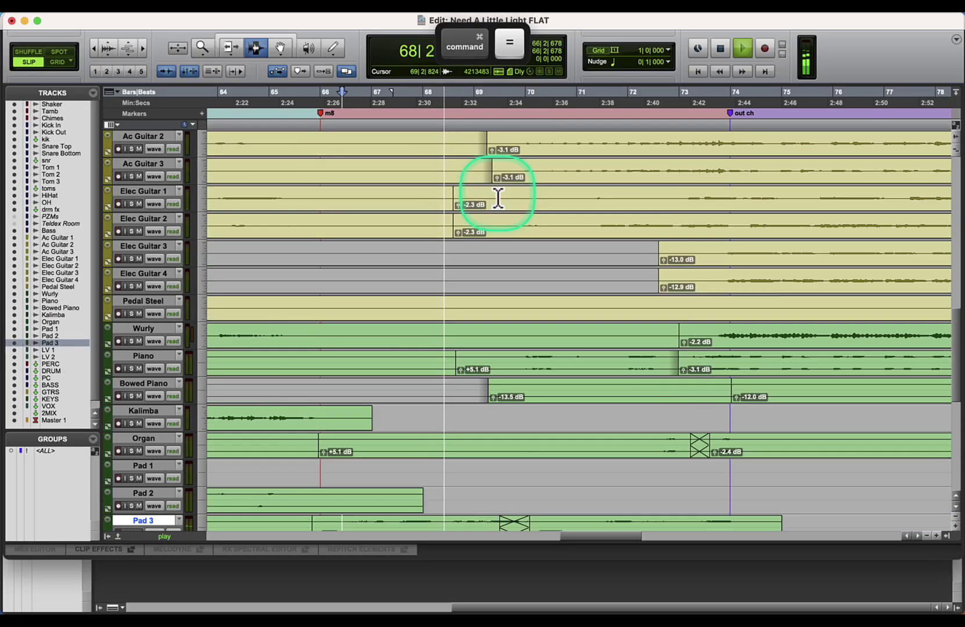
Step: Enlarge the audio waveform display and look over the bass, guitar, keys and vocal clips between m8 and out ch
{"action": "scroll", "coordinate": [498, 198], "scroll_direction": "up", "scroll_amount": 10}
{"action": "scroll", "coordinate": [498, 198], "scroll_direction": "down", "scroll_amount": 5}
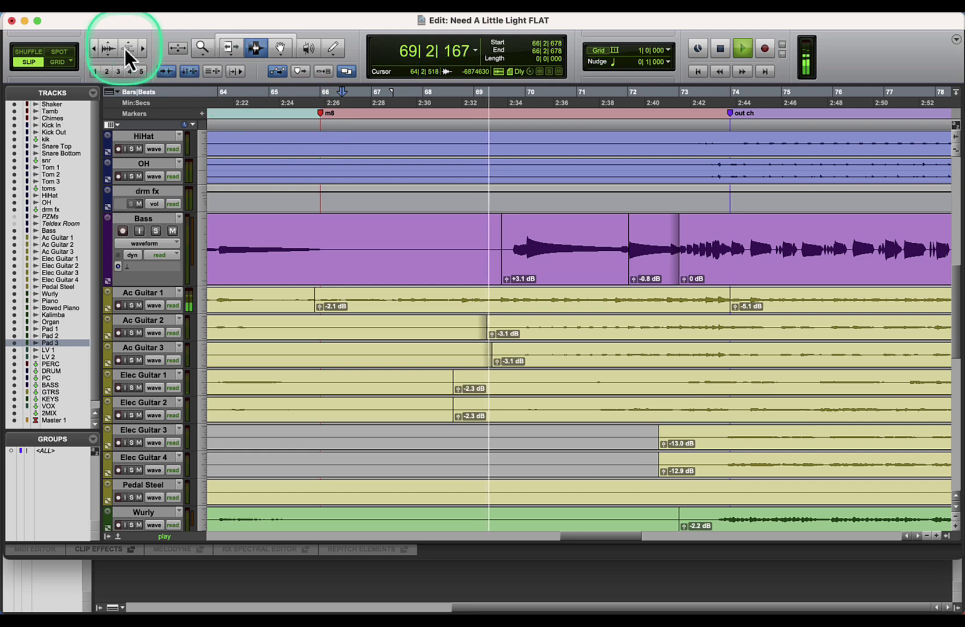
{"action": "left_click", "coordinate": [106, 46]}
{"action": "scroll", "coordinate": [514, 264], "scroll_direction": "down", "scroll_amount": 5}
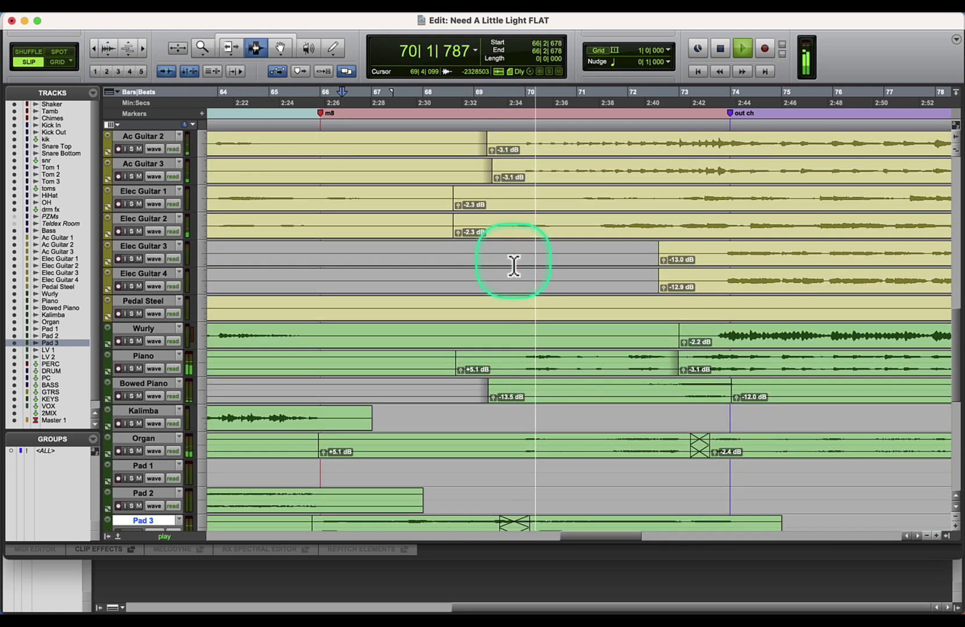
{"action": "scroll", "coordinate": [514, 264], "scroll_direction": "down", "scroll_amount": 4}
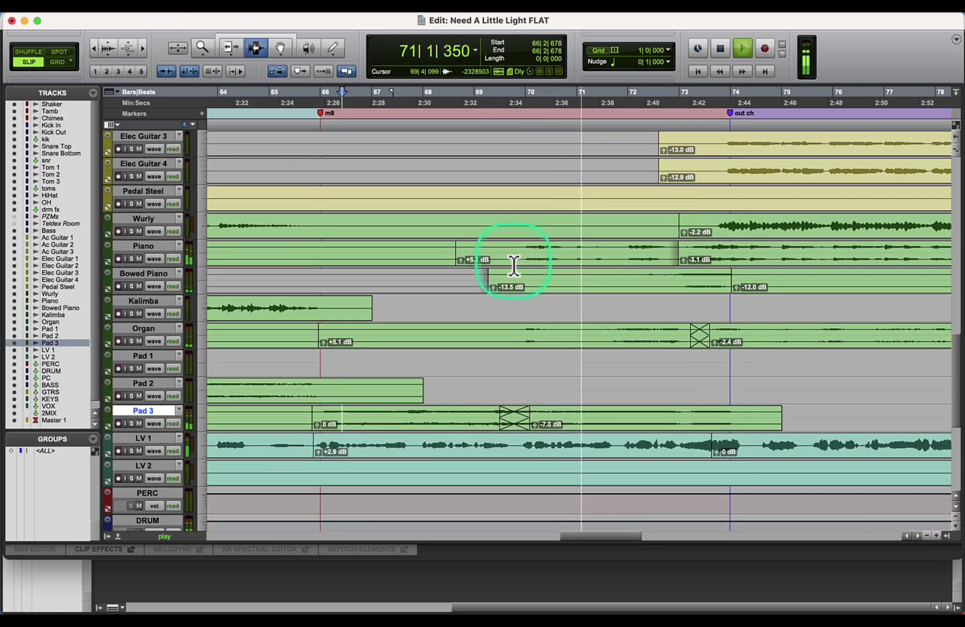
{"action": "scroll", "coordinate": [514, 266], "scroll_direction": "down", "scroll_amount": 1}
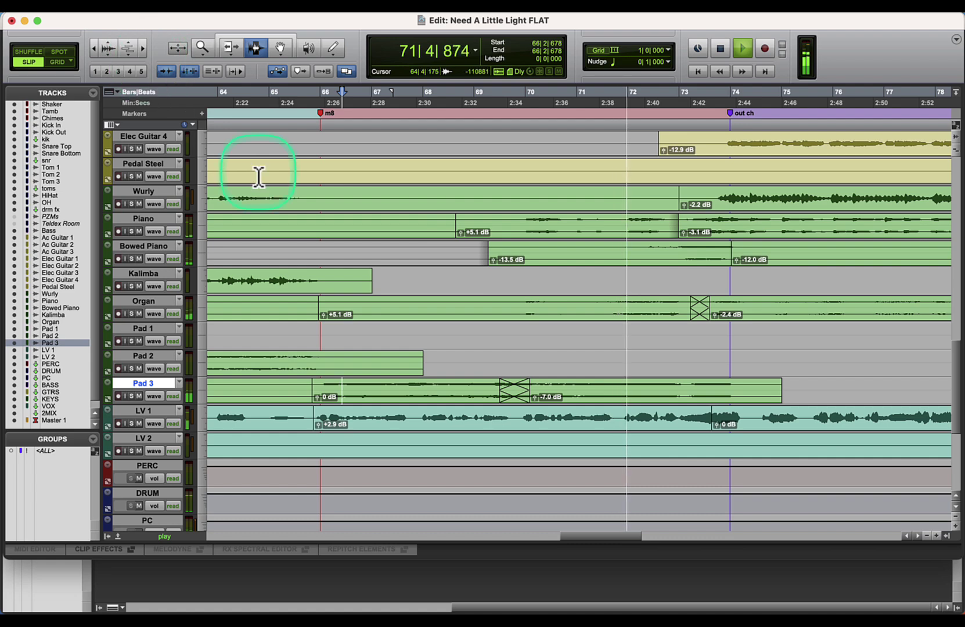
{"action": "scroll", "coordinate": [258, 169], "scroll_direction": "up", "scroll_amount": 8}
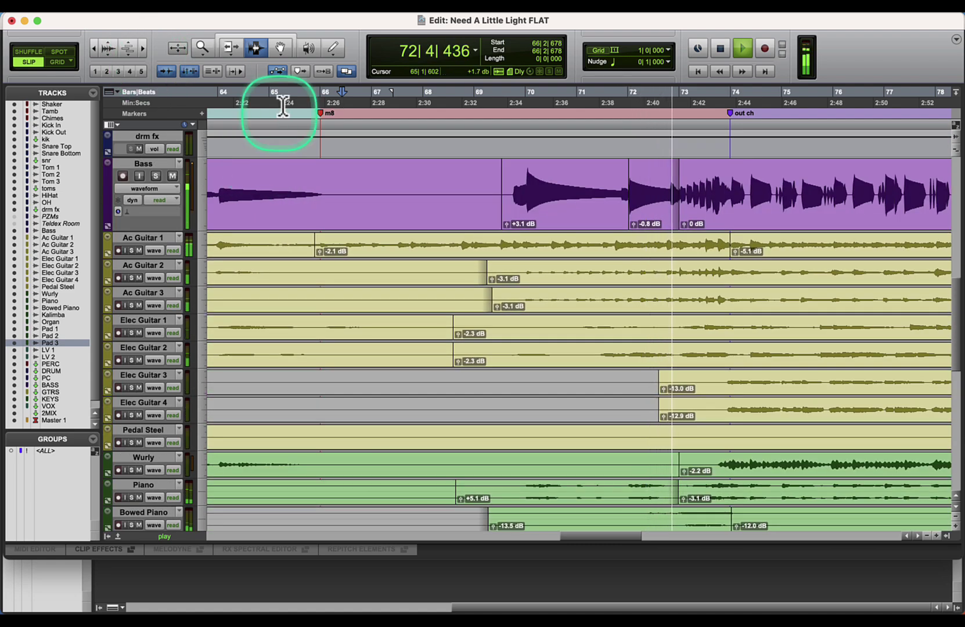
Step: Play from bar 64, set Ac Guitar 1's m8 clip gain to -1.1 dB and separate a -3.1 dB clip from the middle of bar 69
{"action": "left_click", "coordinate": [266, 221]}
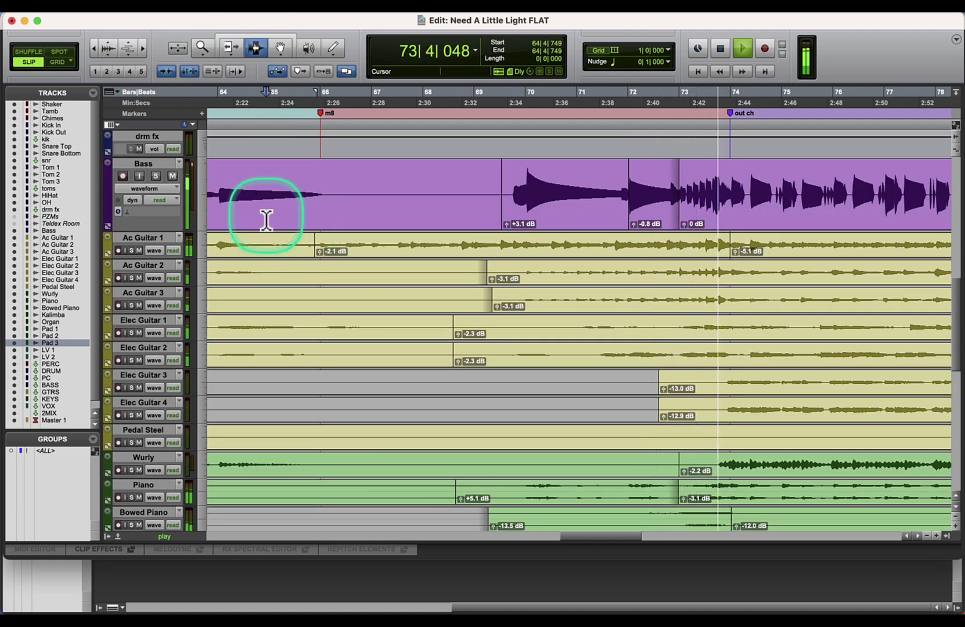
{"action": "key", "text": "space"}
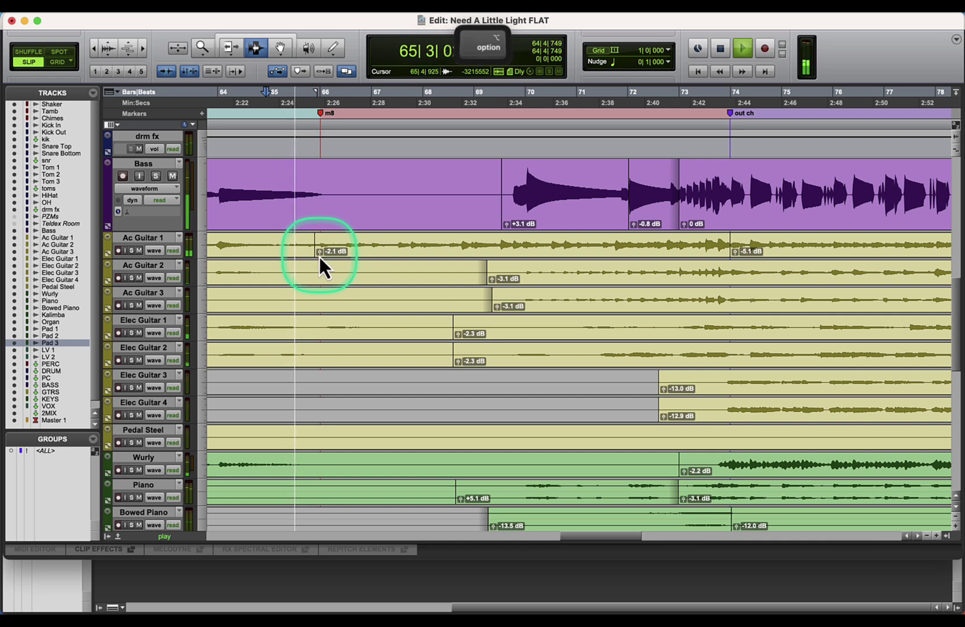
{"action": "mouse_move", "coordinate": [320, 256]}
{"action": "left_mouse_down"}
{"action": "mouse_move", "coordinate": [320, 248]}
{"action": "mouse_move", "coordinate": [322, 268]}
{"action": "left_mouse_up"}
{"action": "key", "text": "super+e"}
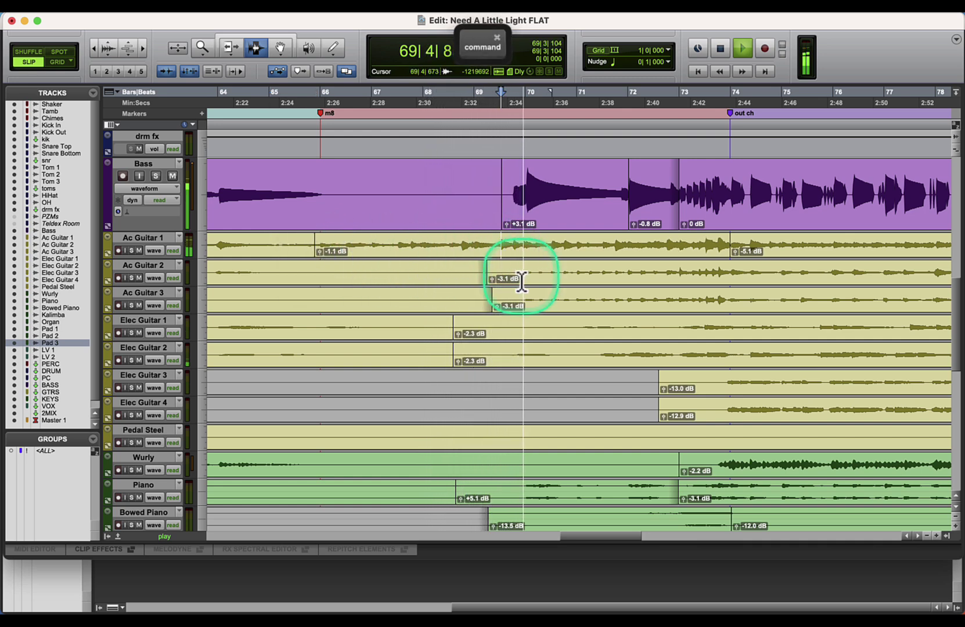
{"action": "mouse_move", "coordinate": [506, 255]}
{"action": "left_mouse_down"}
{"action": "mouse_move", "coordinate": [506, 274]}
{"action": "mouse_move", "coordinate": [508, 258]}
{"action": "left_mouse_up"}
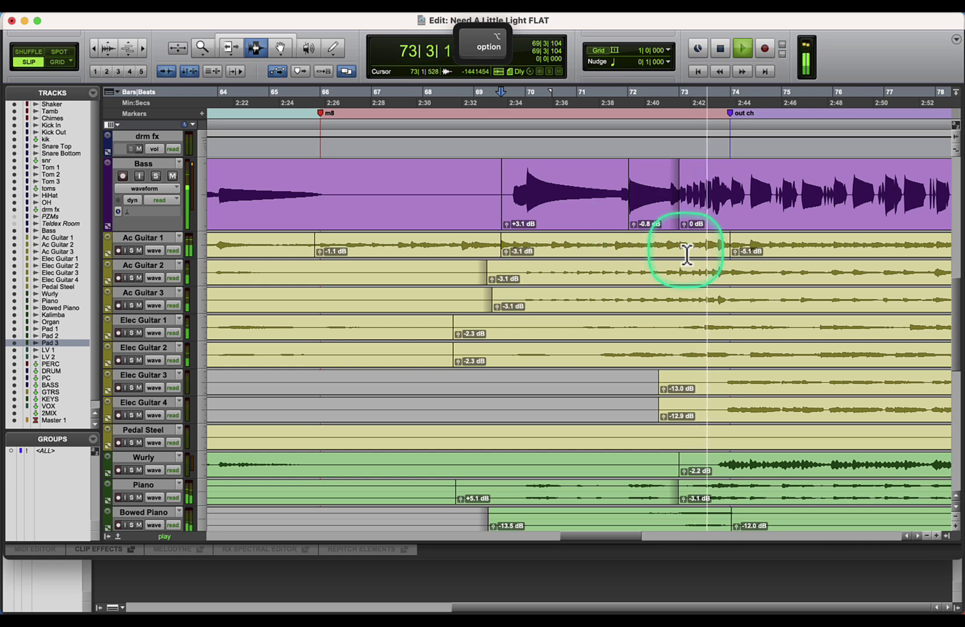
Step: Separate the Ac Guitar 2 and Ac Guitar 3 clips at the out ch marker near bar 74
{"action": "scroll", "coordinate": [739, 289], "scroll_direction": "down", "scroll_amount": 1}
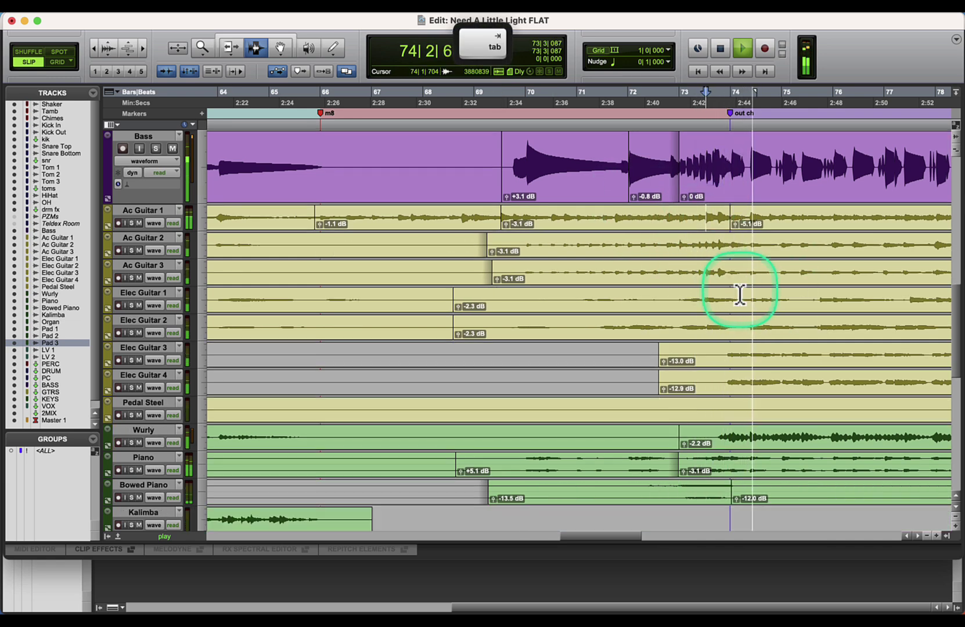
{"action": "left_click", "coordinate": [731, 255]}
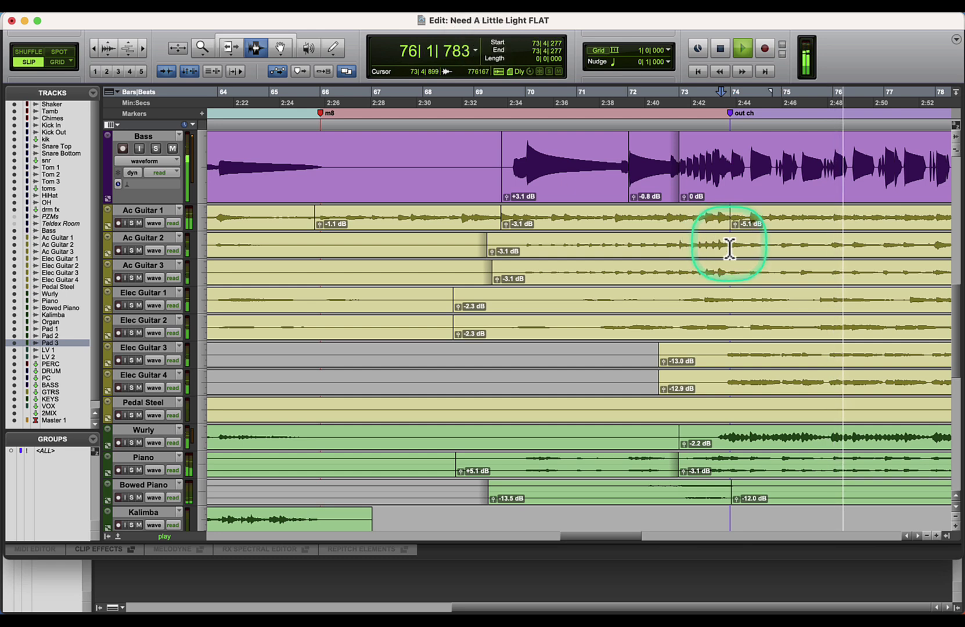
{"action": "key", "text": "Tab"}
{"action": "key", "text": "super+e"}
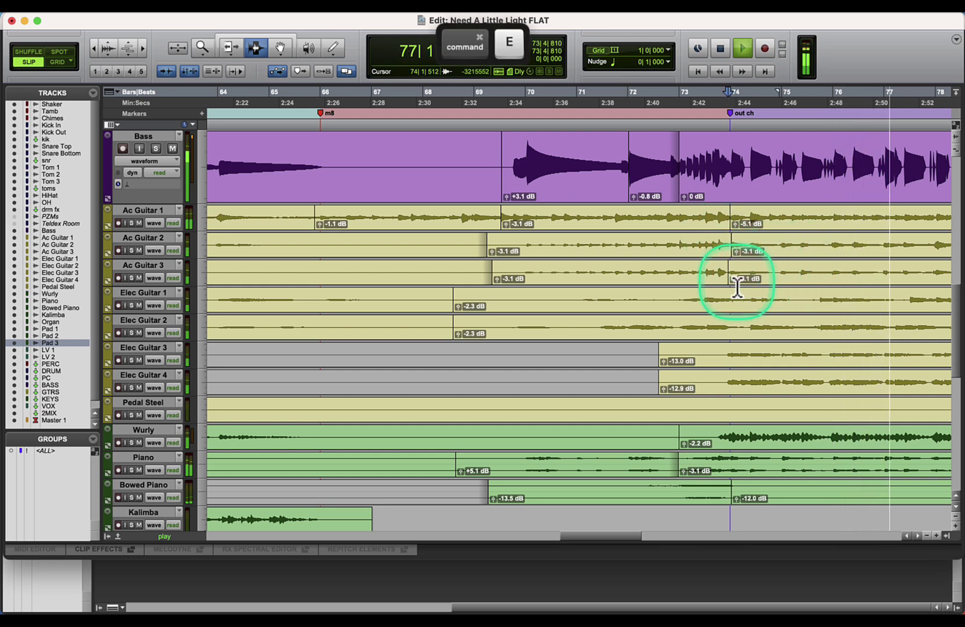
{"action": "key", "text": "alt+Tab"}
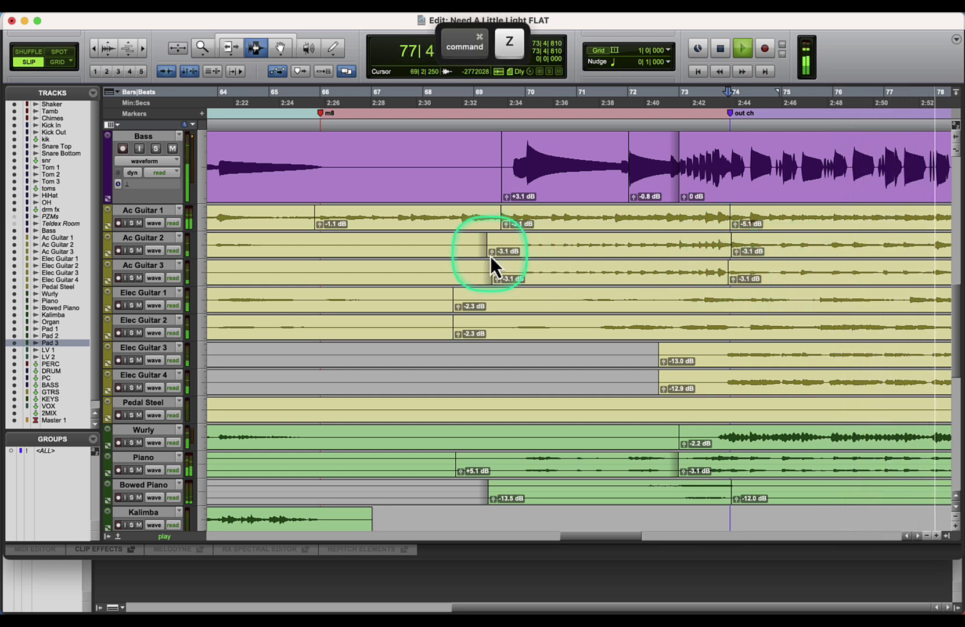
Step: Set the clip gain from bar 69 to +1.3 dB on Ac Guitar 2 and 0 dB on Ac Guitar 3
{"action": "left_click", "coordinate": [505, 277], "text": "alt"}
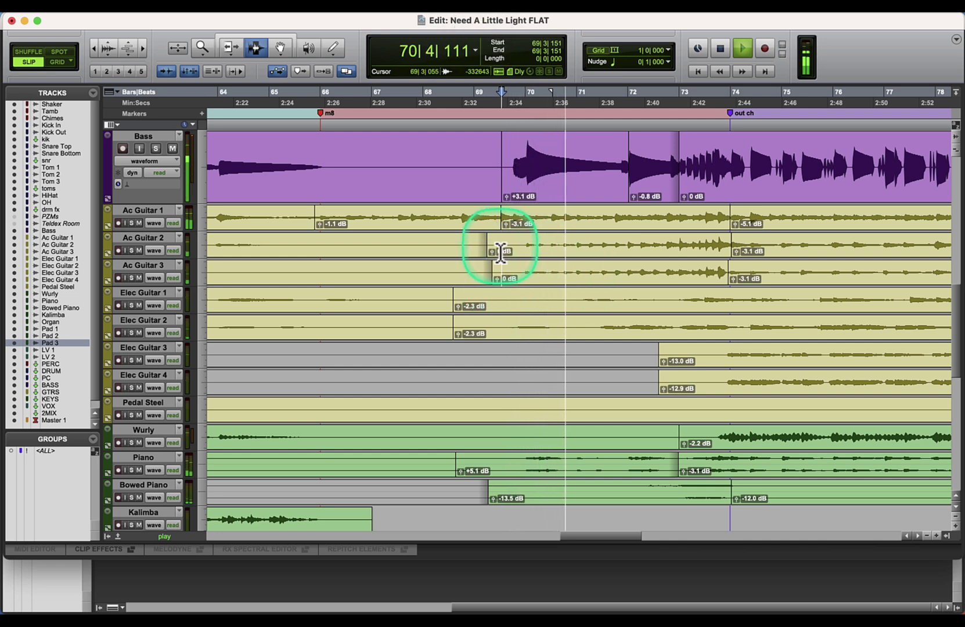
{"action": "left_click_drag", "start_coordinate": [491, 254], "coordinate": [491, 239]}
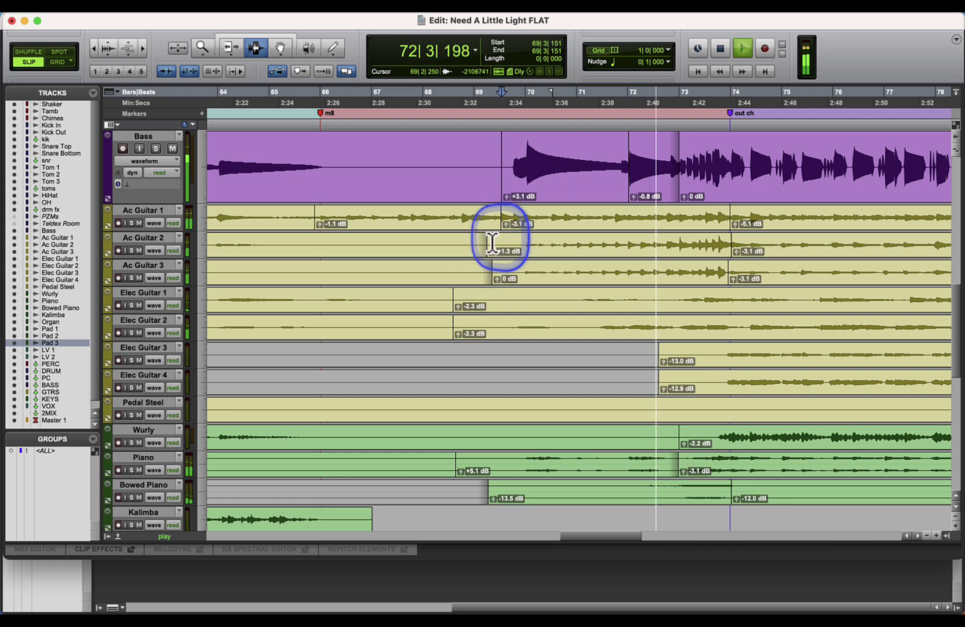
Step: Separate the Ac Guitar 2 and 3 clips at bar 73 and set the new clips' gain to 0 dB
{"action": "left_click", "coordinate": [677, 263], "text": "super"}
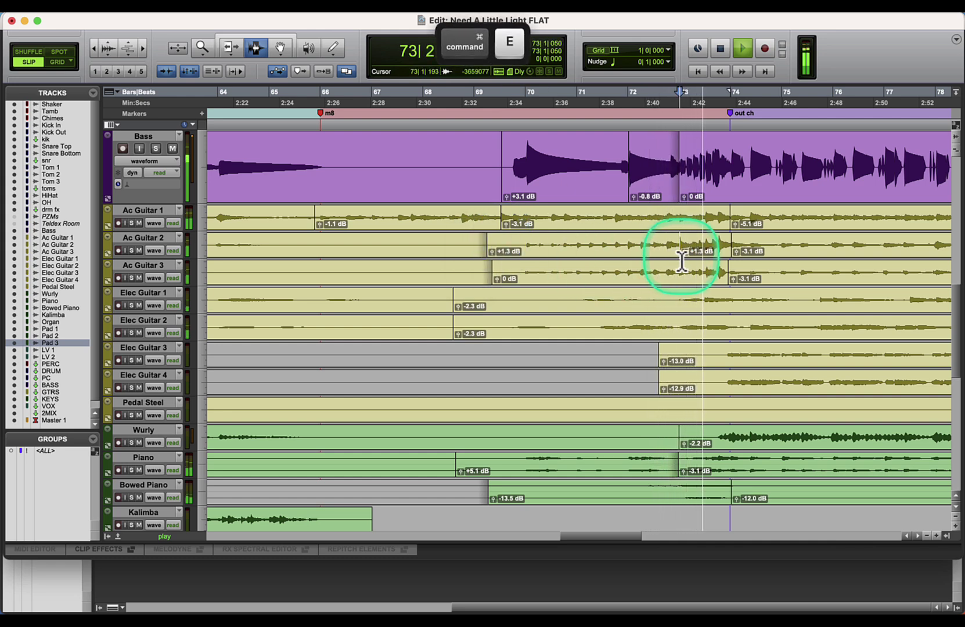
{"action": "key", "text": "Tab"}
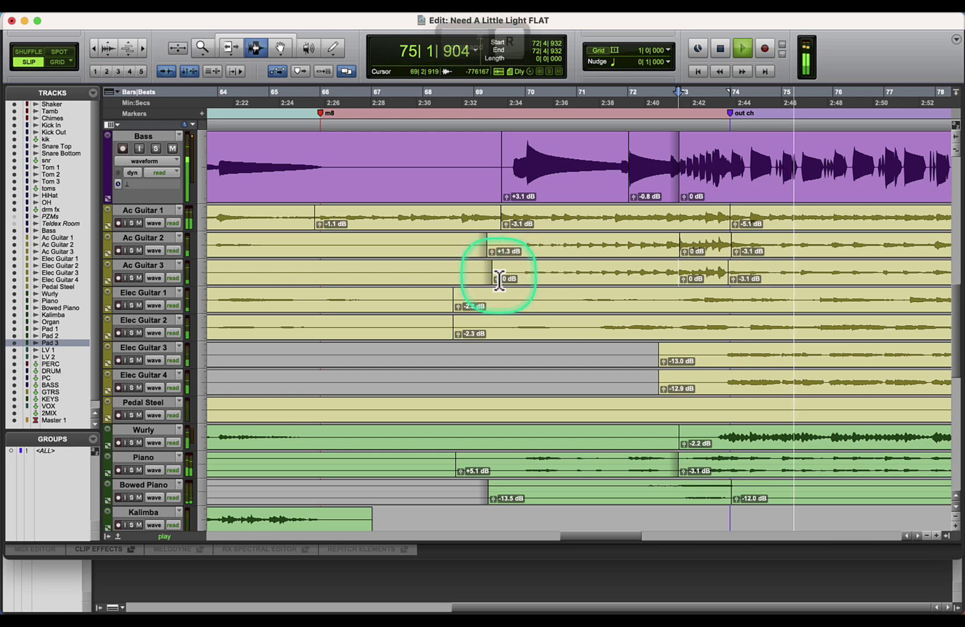
Step: Play from the middle of bar 69 and set the gain of Ac Guitar 3's bar 69 clip to +2.0 dB
{"action": "left_click", "coordinate": [500, 259]}
{"action": "key", "text": "space"}
{"action": "mouse_move", "coordinate": [499, 276]}
{"action": "left_mouse_down"}
{"action": "mouse_move", "coordinate": [502, 252]}
{"action": "mouse_move", "coordinate": [604, 287]}
{"action": "left_mouse_up"}
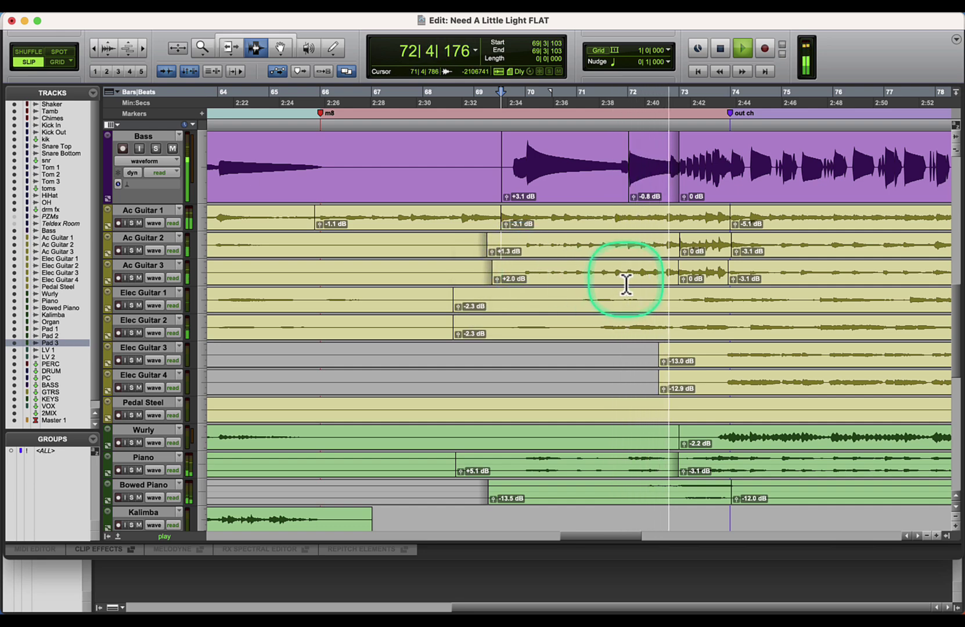
Step: Separate the Elec Guitar 1 and Elec Guitar 2 clips just before bar 73
{"action": "scroll", "coordinate": [758, 298], "scroll_direction": "down", "scroll_amount": 3}
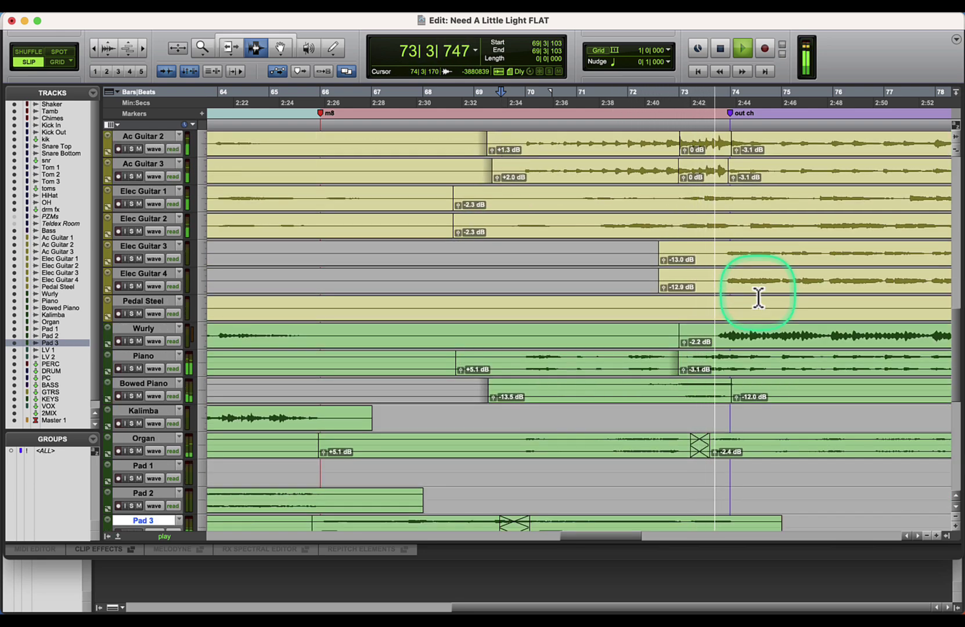
{"action": "left_click", "coordinate": [675, 201]}
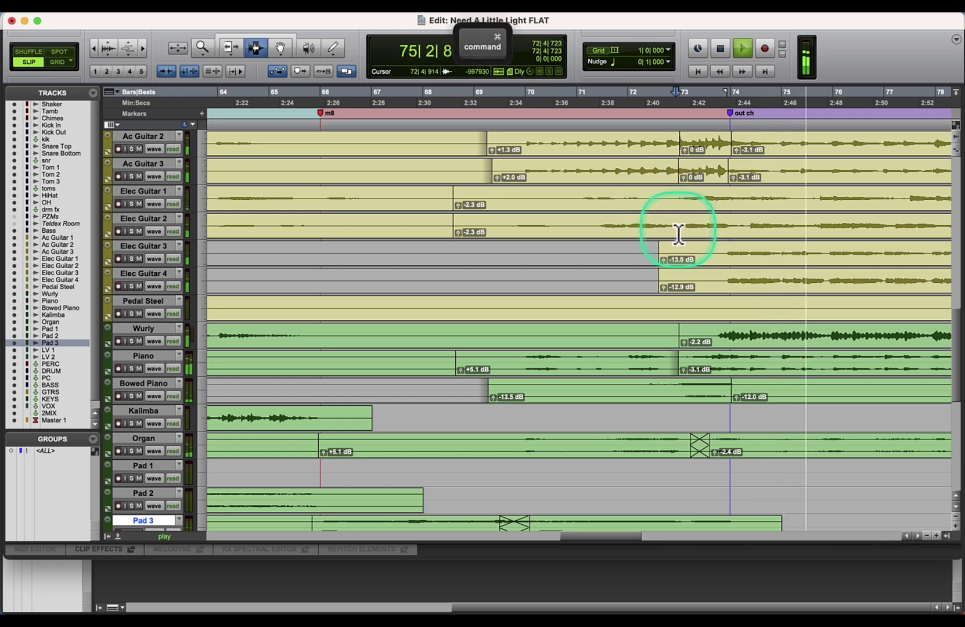
{"action": "key", "text": "cmd+e"}
Step: Play from bar 69 and set the gain of Elec Guitar 2's clip starting in bar 68 to +8.6 dB
{"action": "left_click", "coordinate": [510, 231]}
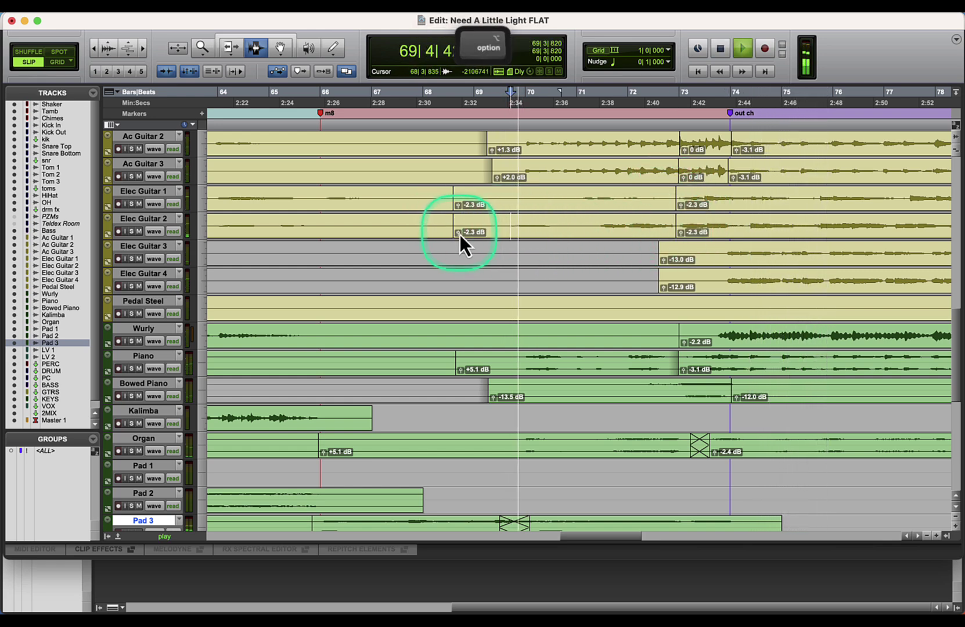
{"action": "left_click", "coordinate": [467, 233], "text": "alt"}
{"action": "left_click", "coordinate": [492, 228]}
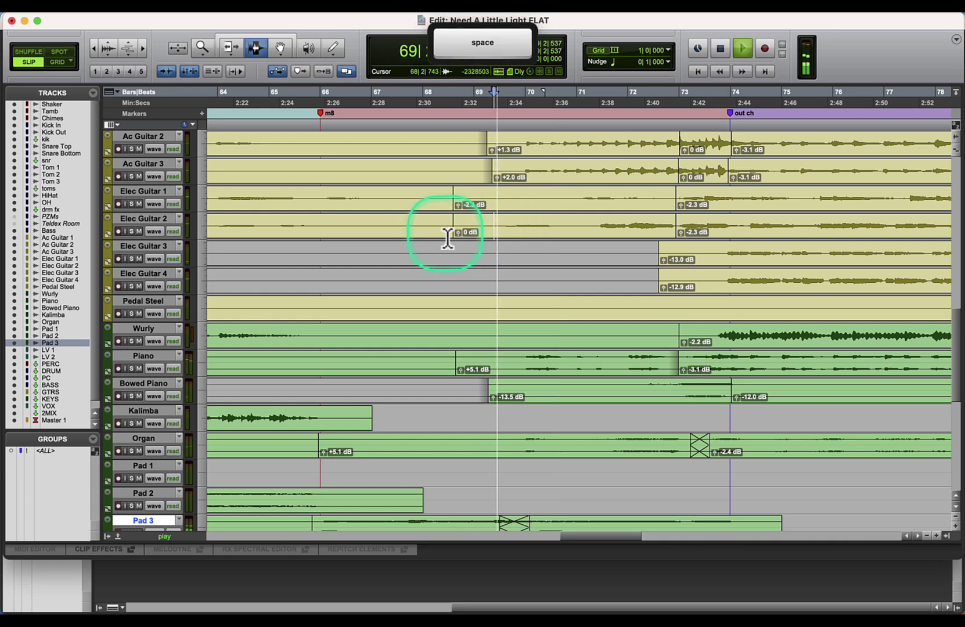
{"action": "left_click_drag", "start_coordinate": [456, 235], "coordinate": [463, 158]}
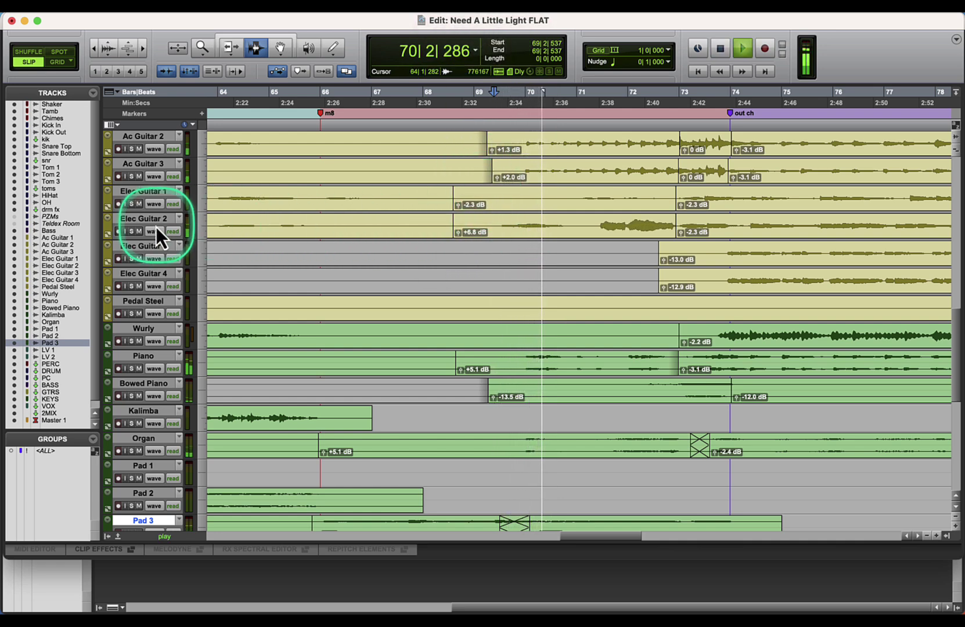
{"action": "key", "text": "space"}
{"action": "key", "text": "space"}
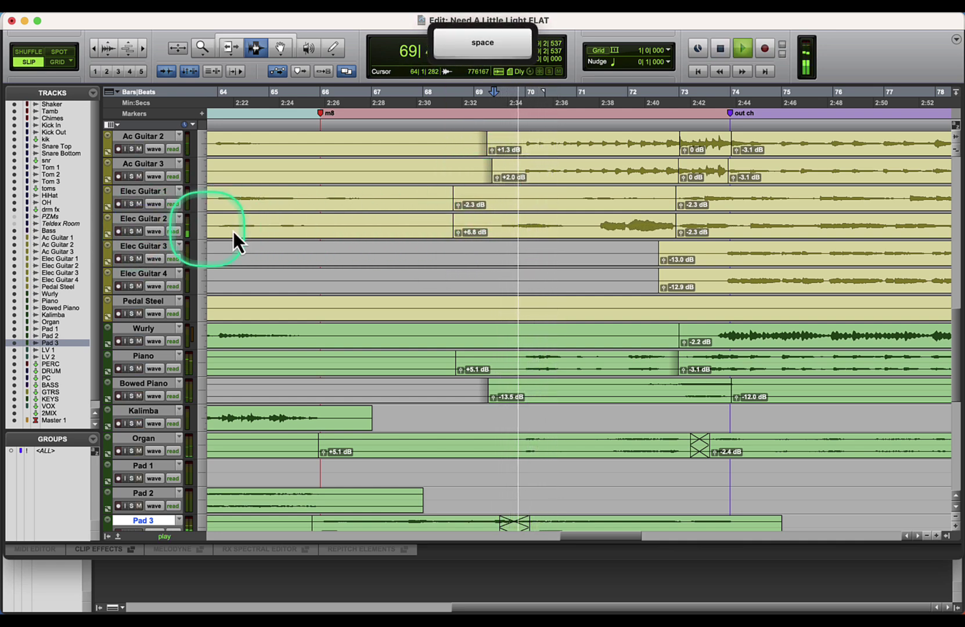
{"action": "key", "text": "space"}
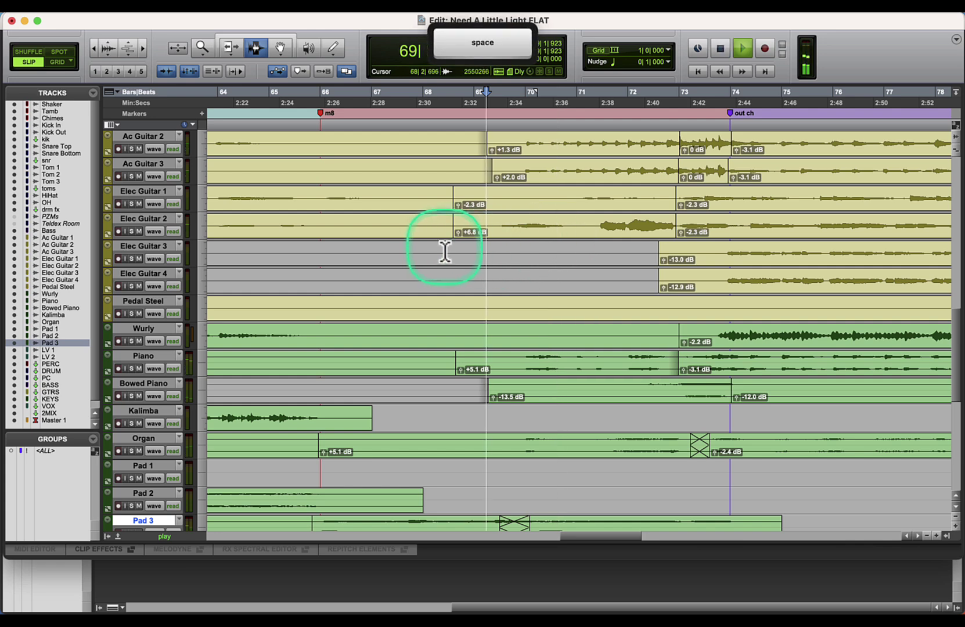
{"action": "left_click_drag", "start_coordinate": [458, 235], "coordinate": [456, 235]}
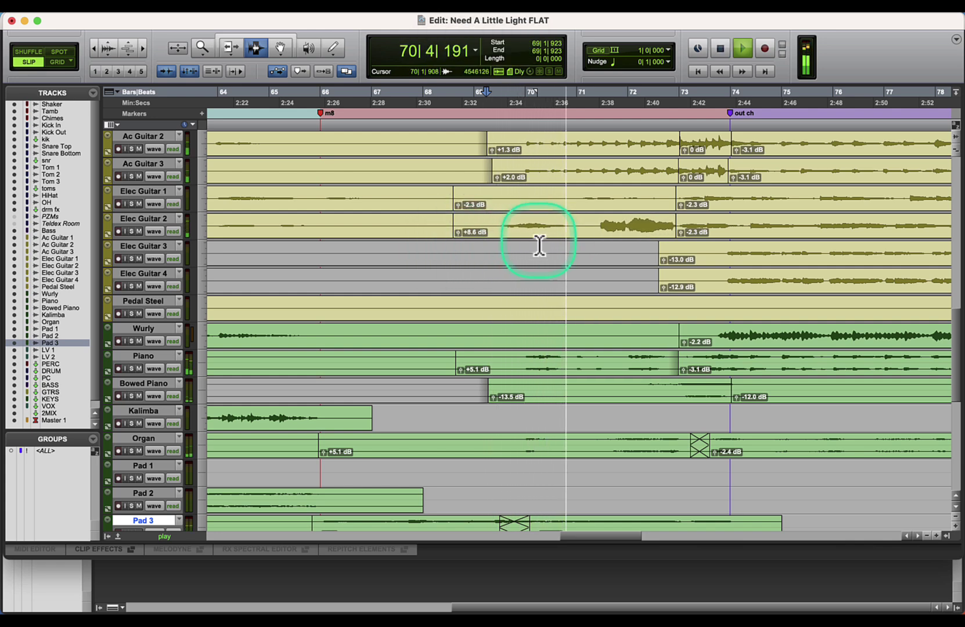
Step: Separate the Elec Guitar 2 clip at bar 71 and set the new clip's gain to -1.2 dB
{"action": "left_click", "coordinate": [588, 231], "text": "super"}
{"action": "key", "text": "super+e"}
{"action": "left_click_drag", "start_coordinate": [594, 236], "coordinate": [596, 249]}
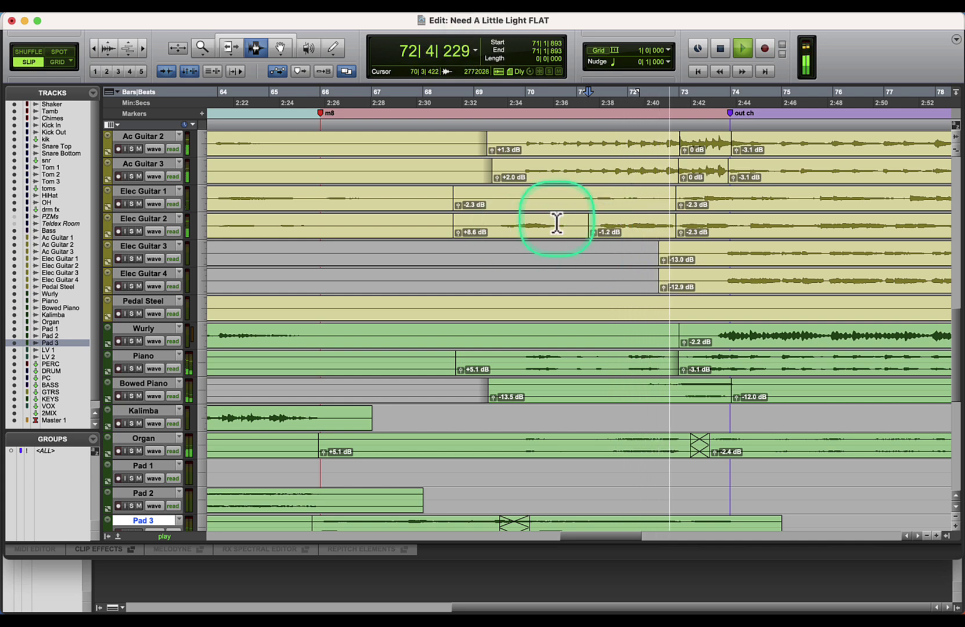
Step: Play from bar 68, set the gain of Elec Guitar 2's bar 68 clip to +11.2 dB, and replay from bar 69
{"action": "left_click", "coordinate": [445, 212]}
{"action": "key", "text": "space"}
{"action": "key", "text": "space"}
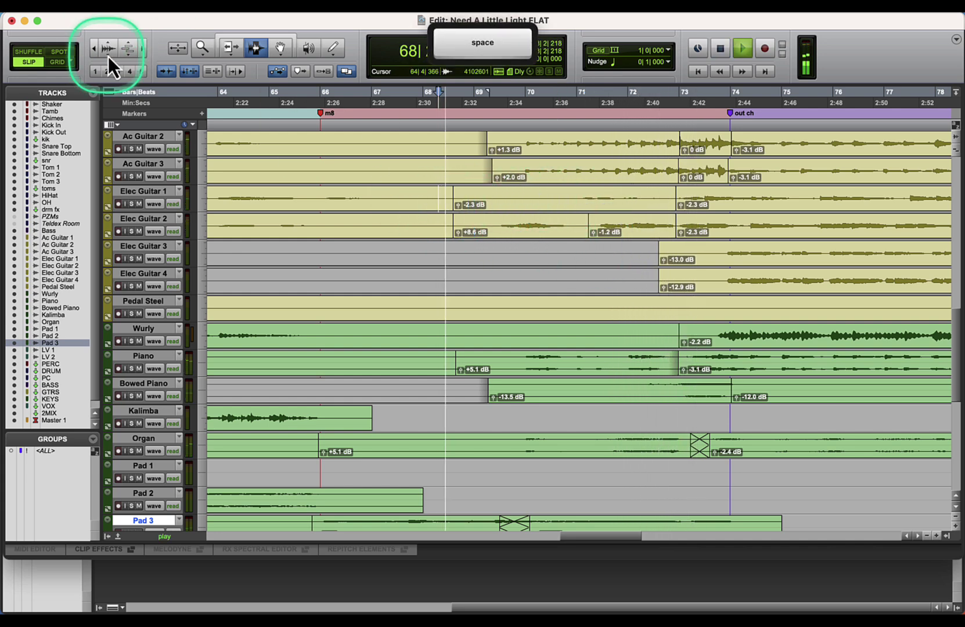
{"action": "left_click_drag", "start_coordinate": [458, 231], "coordinate": [463, 204]}
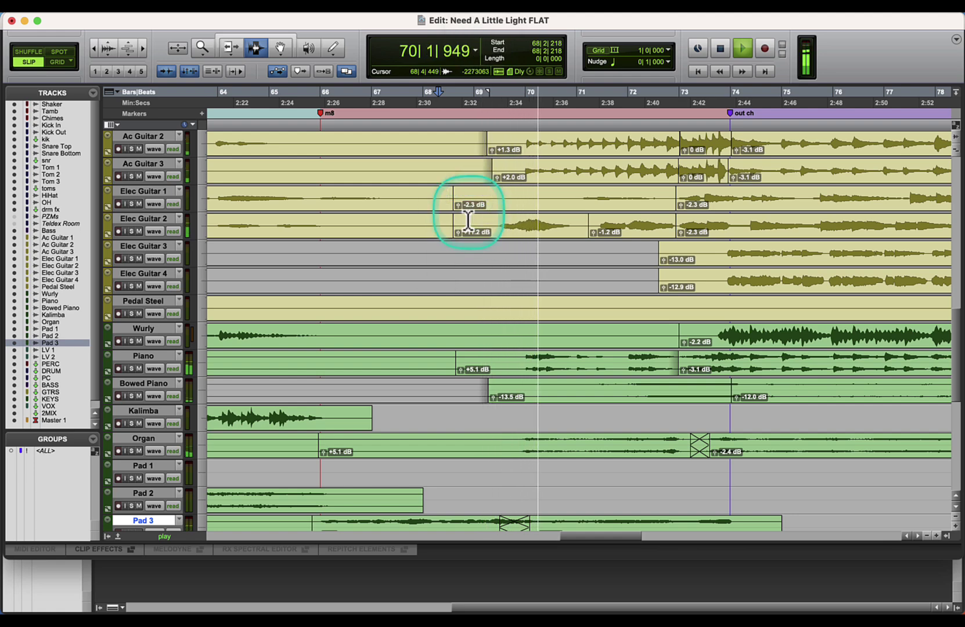
{"action": "left_click", "coordinate": [492, 229]}
{"action": "key", "text": "space"}
{"action": "key", "text": "space"}
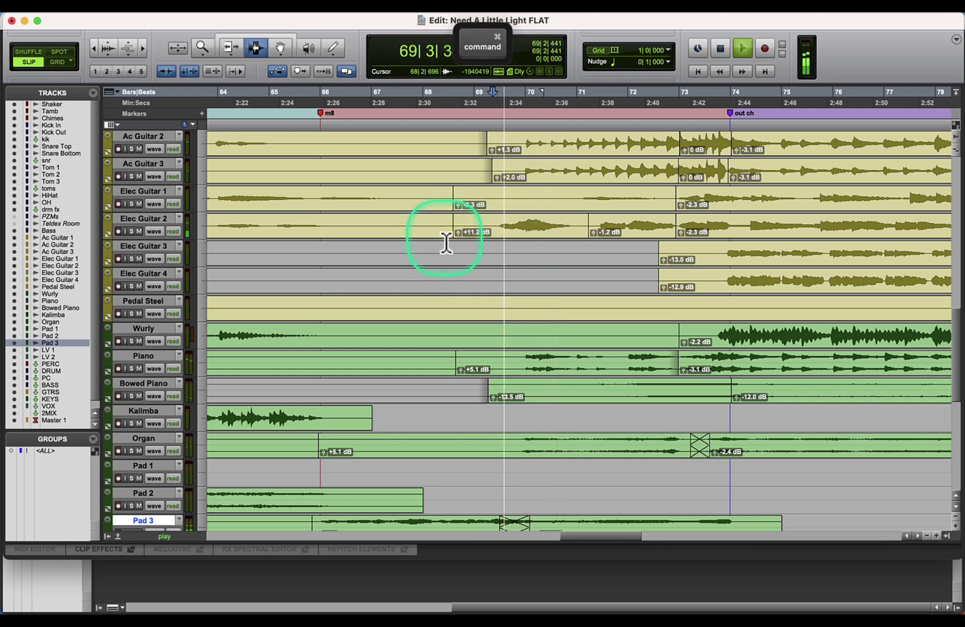
Step: Reset the gain of Elec Guitar 1's clip starting in bar 68 to 0 dB
{"action": "scroll", "coordinate": [458, 238], "scroll_direction": "up", "scroll_amount": 3}
{"action": "left_click", "coordinate": [458, 306], "text": "alt"}
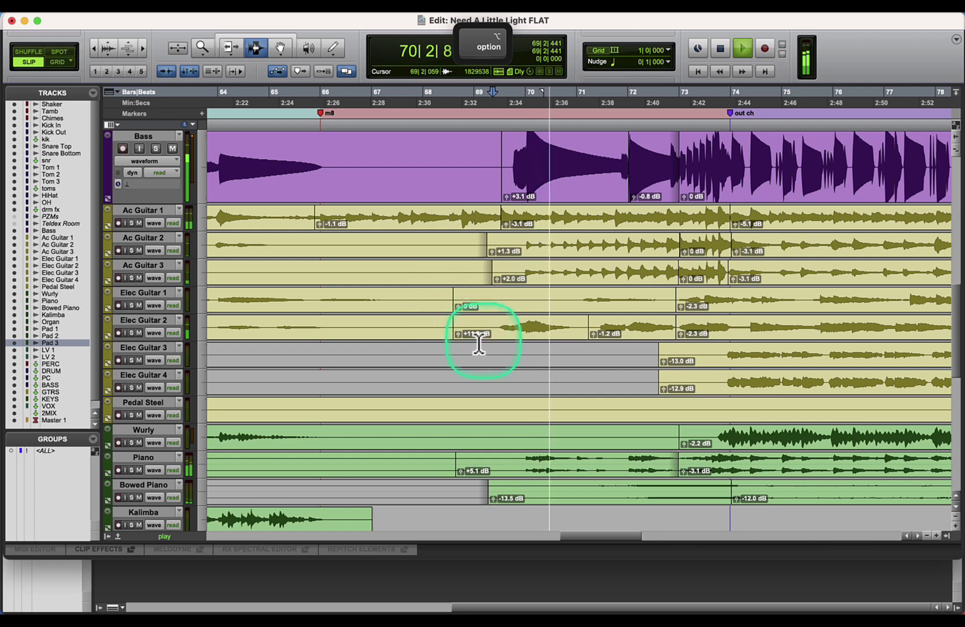
{"action": "left_click", "coordinate": [458, 343], "text": "super"}
{"action": "left_click", "coordinate": [452, 334]}
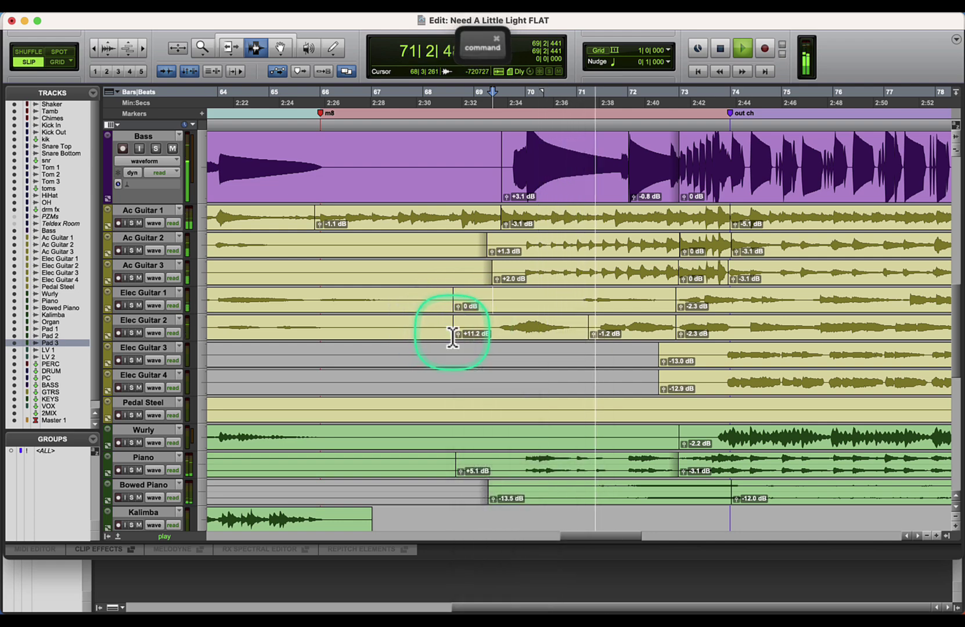
{"action": "left_click", "coordinate": [453, 335], "text": "super"}
{"action": "left_click", "coordinate": [459, 339]}
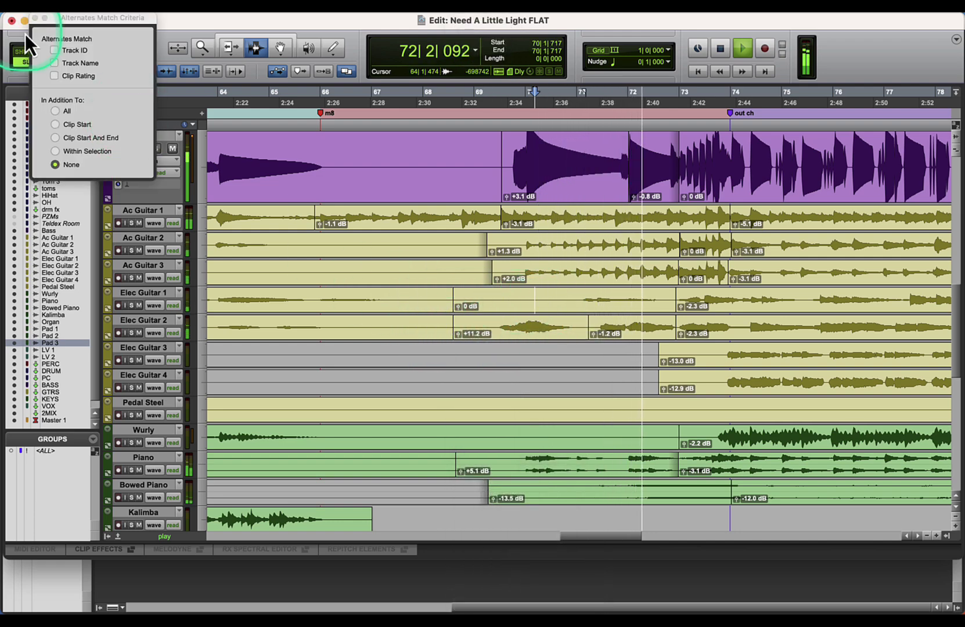
{"action": "left_click", "coordinate": [35, 18]}
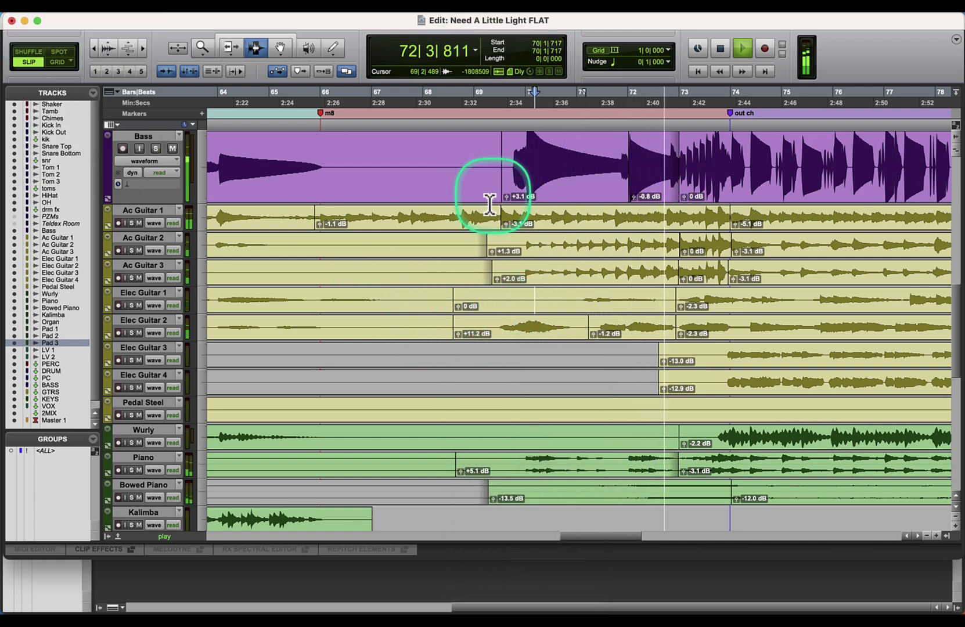
Step: Set the gain of Elec Guitar 1's clip starting in bar 68 to +9.8 dB during playback
{"action": "left_click", "coordinate": [572, 304]}
{"action": "left_click", "coordinate": [458, 307], "text": "super"}
{"action": "left_click", "coordinate": [464, 299]}
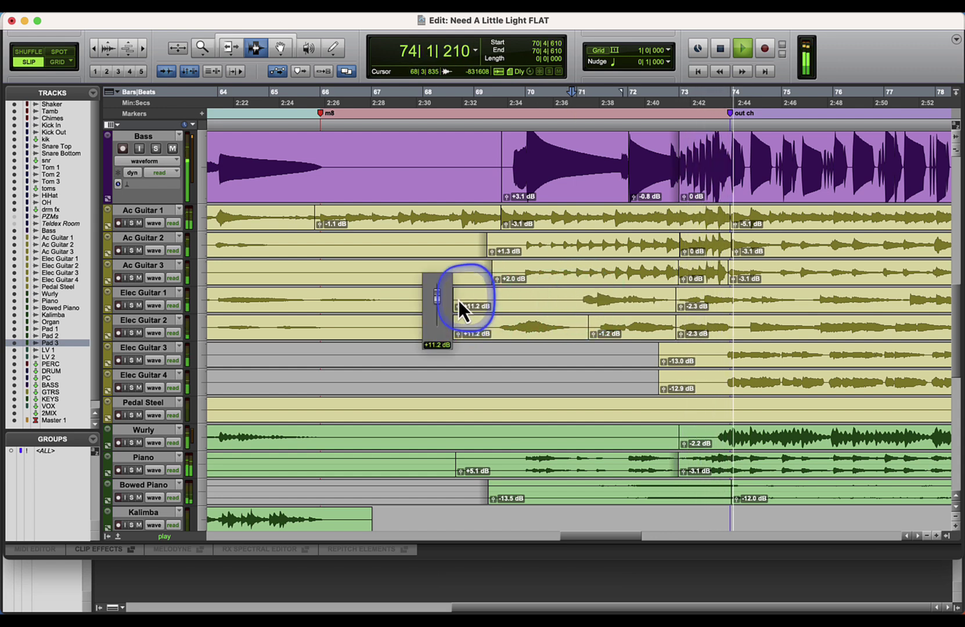
{"action": "key", "text": "space"}
{"action": "left_click_drag", "start_coordinate": [459, 309], "coordinate": [467, 353]}
{"action": "right_click", "coordinate": [457, 316]}
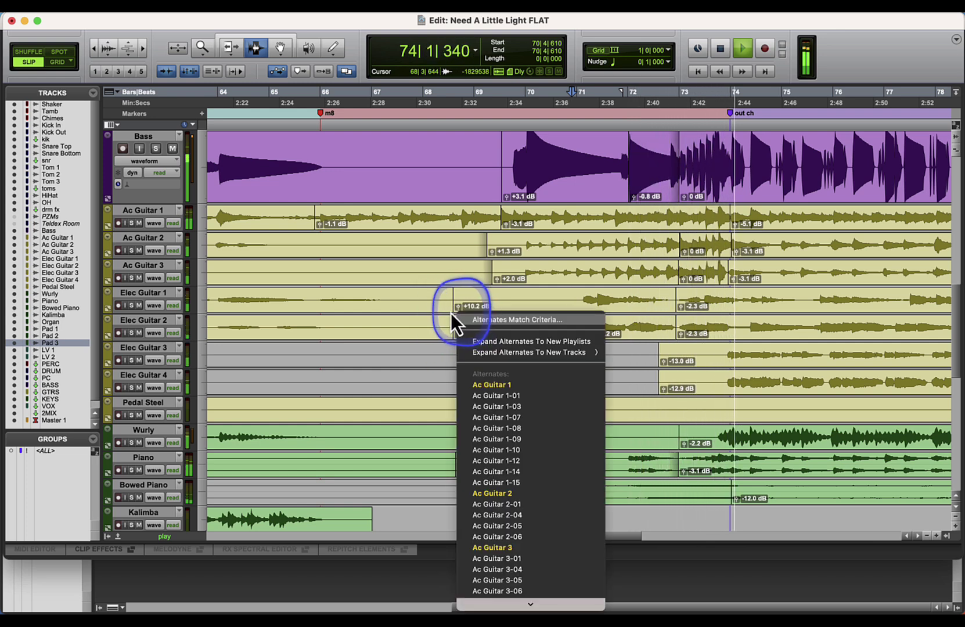
{"action": "left_click", "coordinate": [469, 307]}
{"action": "left_click_drag", "start_coordinate": [459, 311], "coordinate": [458, 315]}
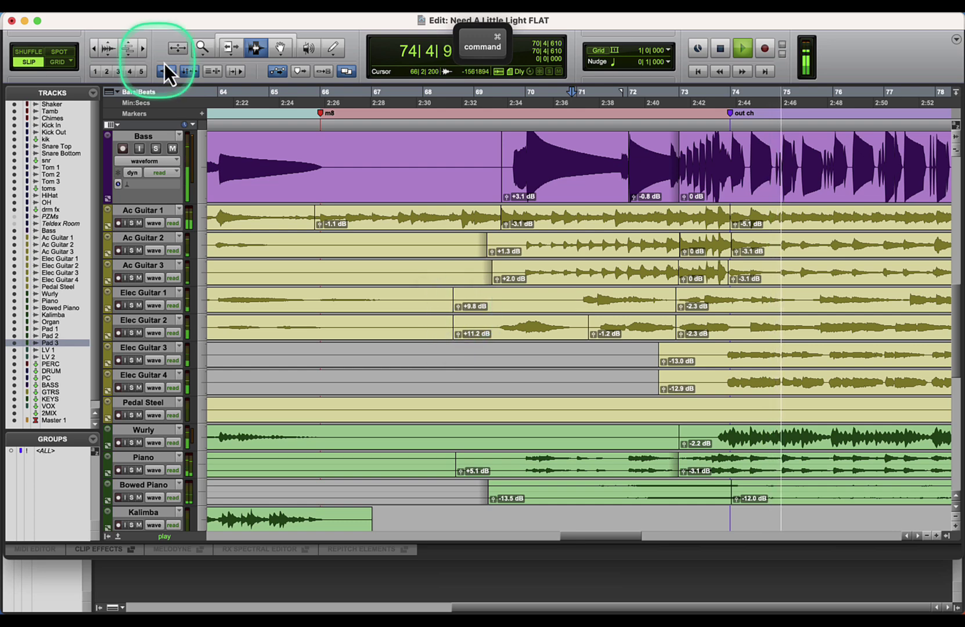
Step: Switch to the Mix window and check the EQ settings on the kik channel
{"action": "left_click", "coordinate": [95, 51]}
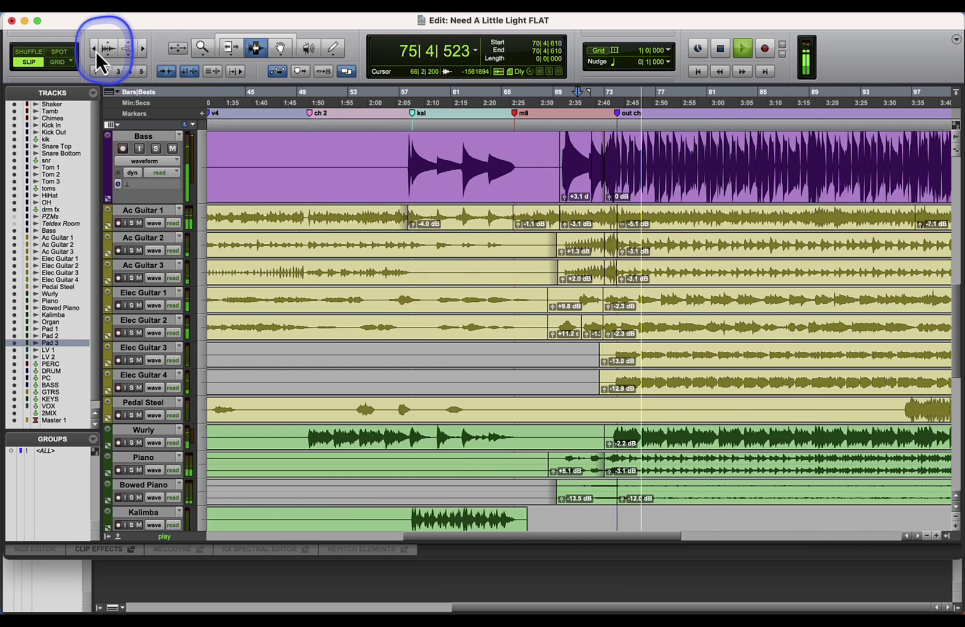
{"action": "scroll", "coordinate": [535, 336], "scroll_direction": "up", "scroll_amount": 6}
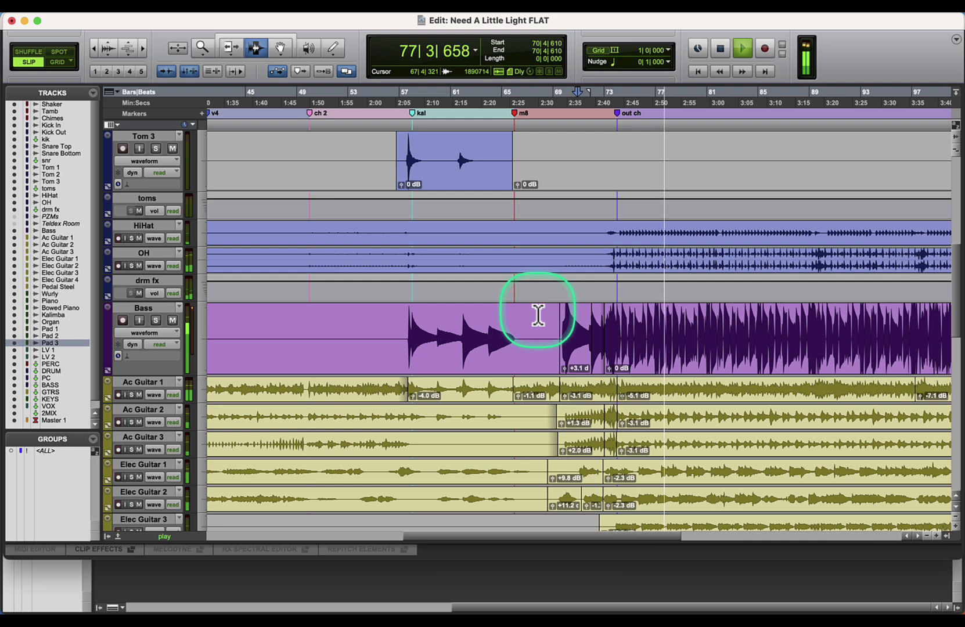
{"action": "key", "text": "super"}
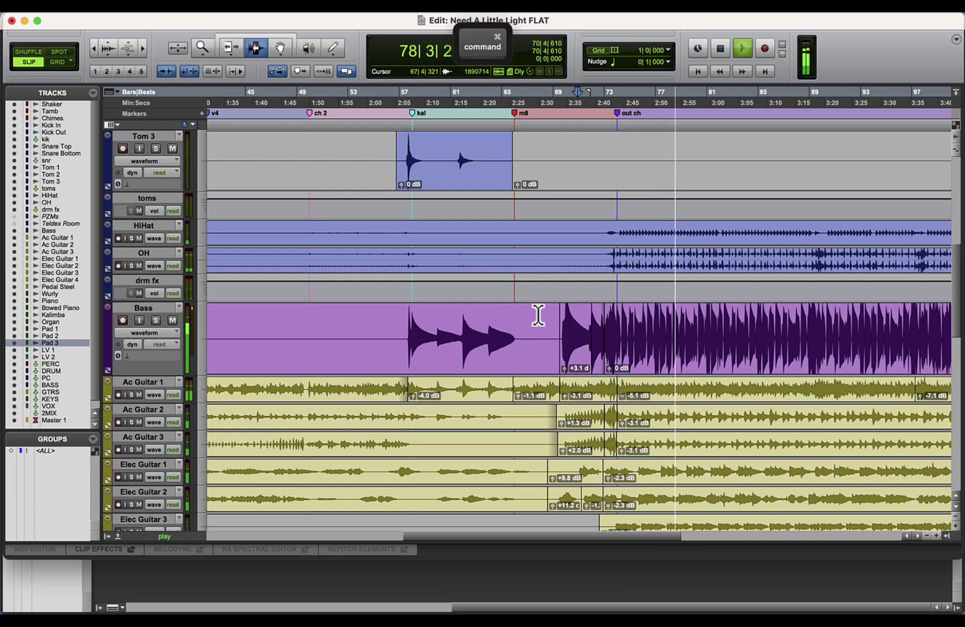
{"action": "key", "text": "super+equal"}
{"action": "left_click", "coordinate": [403, 611]}
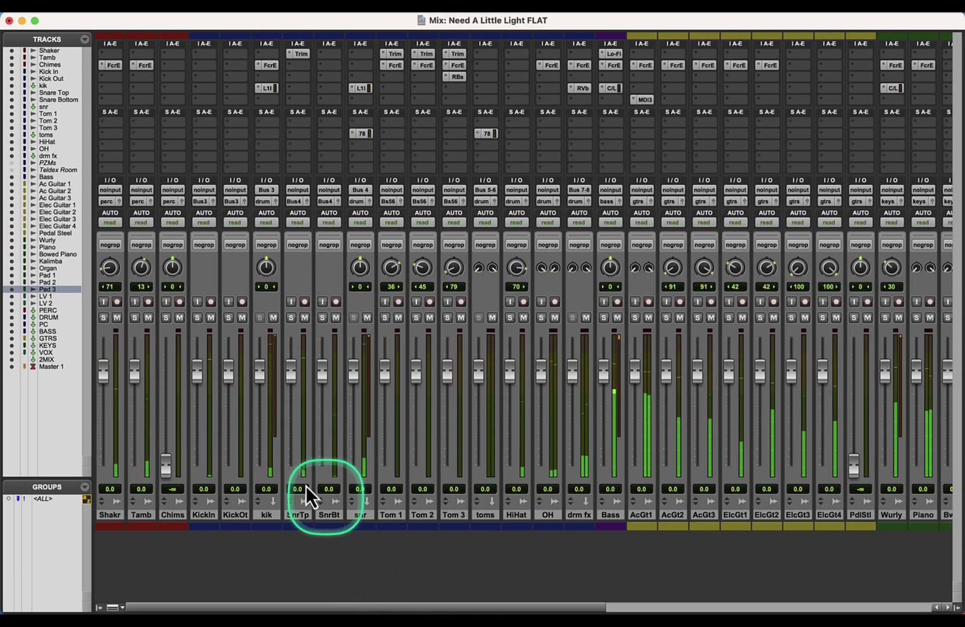
{"action": "left_click", "coordinate": [264, 66]}
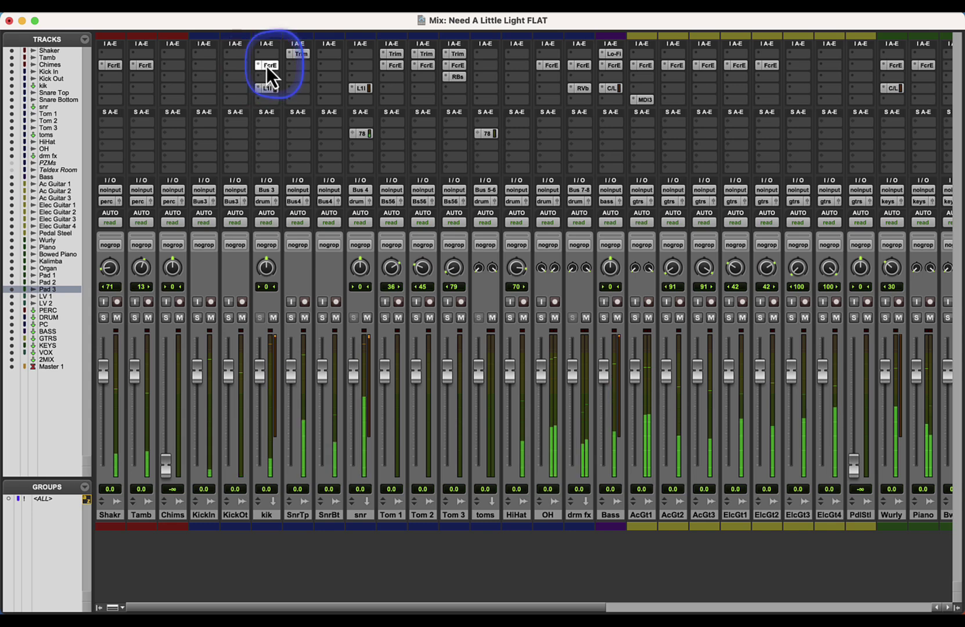
{"action": "key", "text": "super"}
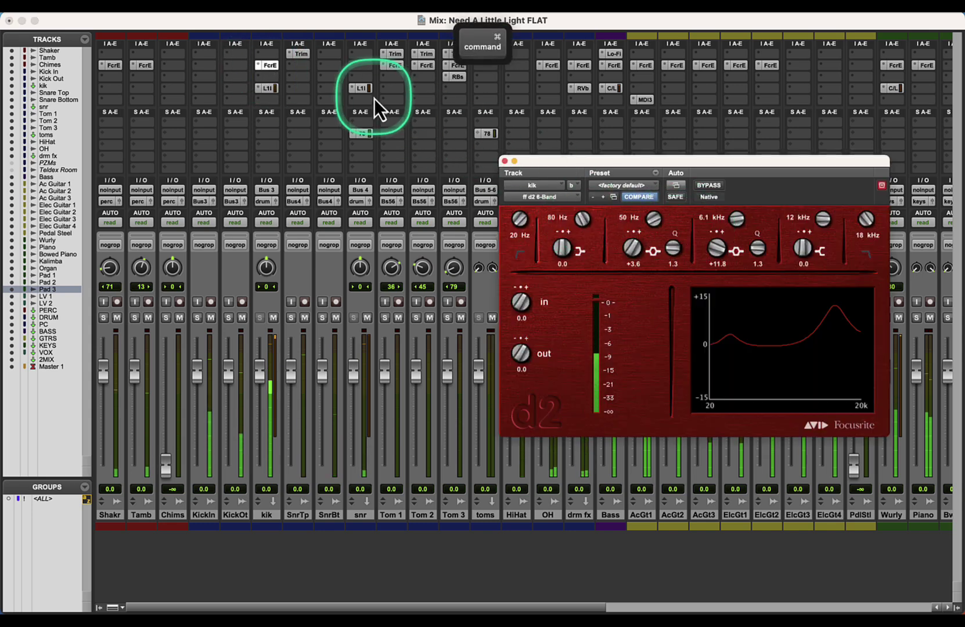
{"action": "left_click", "coordinate": [504, 161]}
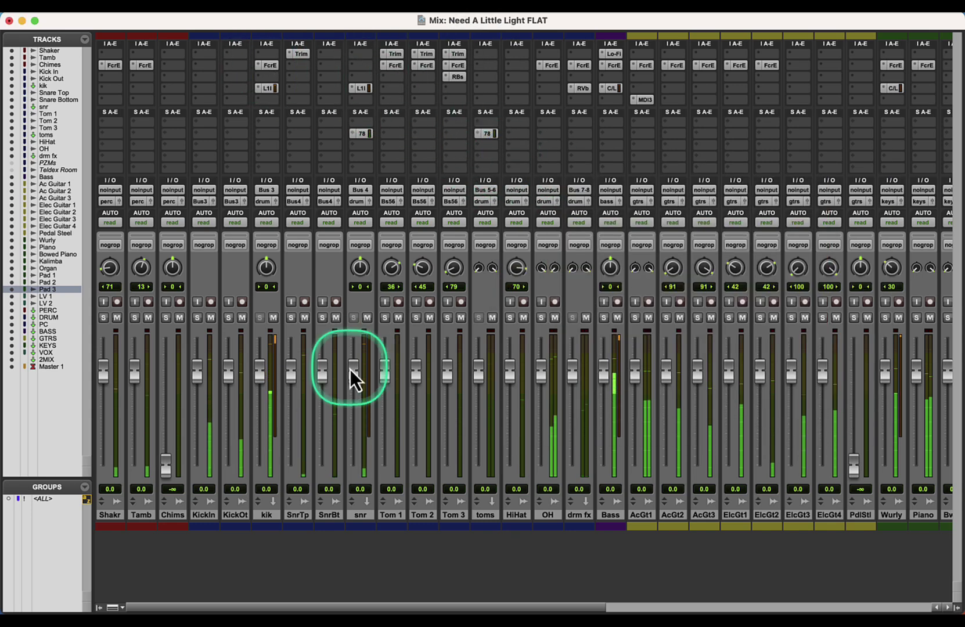
Step: Set the threshold of the L1 limiter on the snr channel to -9.3 dB
{"action": "left_click", "coordinate": [361, 88]}
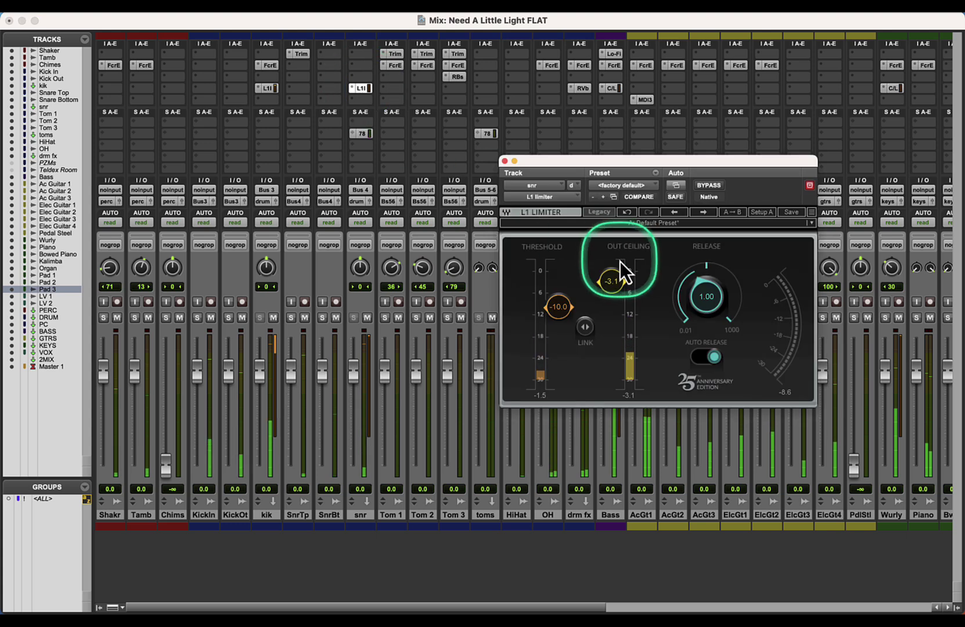
{"action": "left_click_drag", "start_coordinate": [577, 319], "coordinate": [575, 303]}
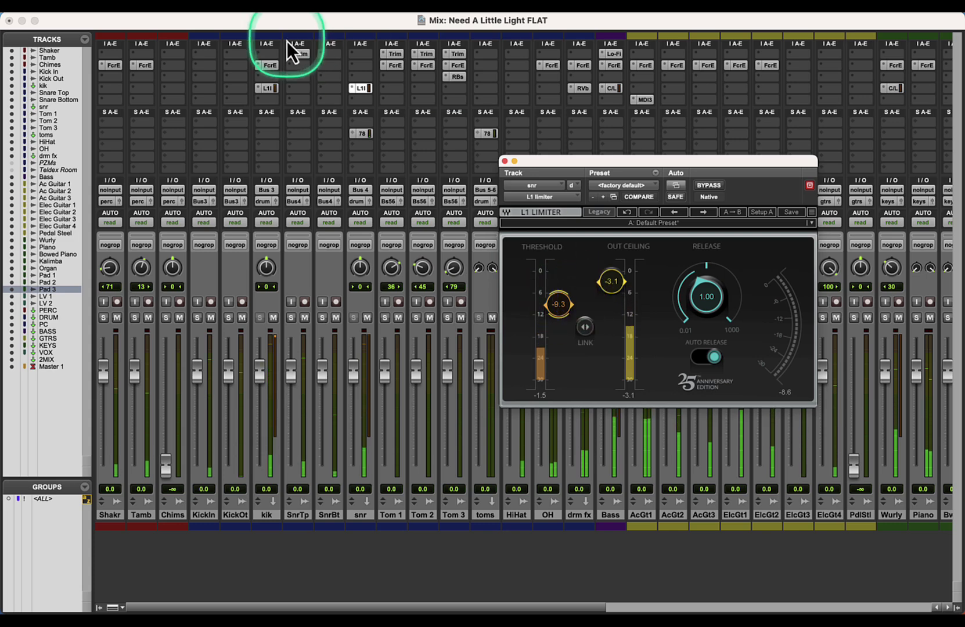
Step: Insert the ff d2 6-Band EQ on the snr channel and boost its 1.2 kHz band
{"action": "left_click", "coordinate": [353, 67]}
{"action": "left_click", "coordinate": [377, 33]}
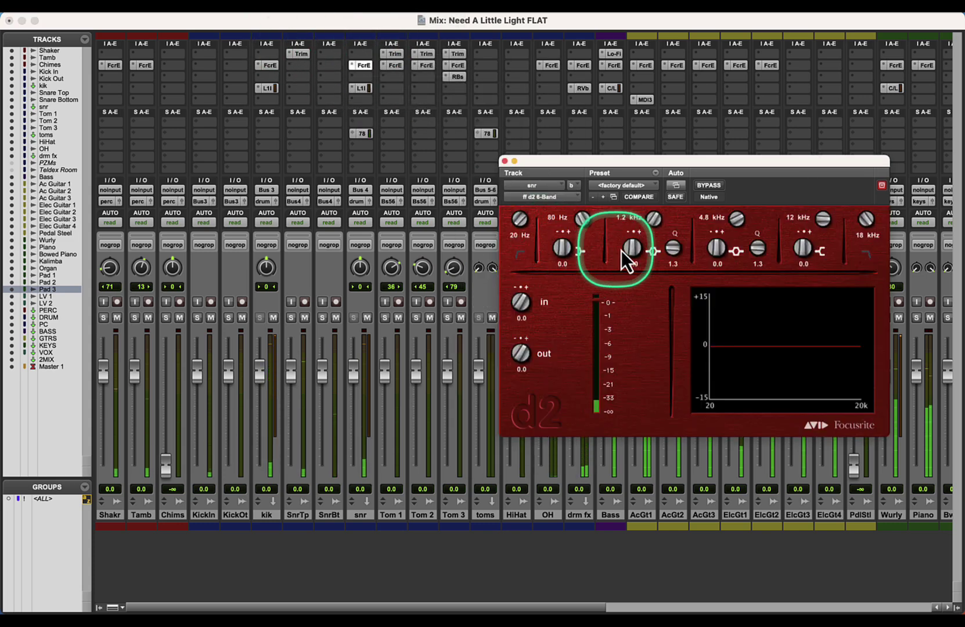
{"action": "left_click_drag", "start_coordinate": [640, 248], "coordinate": [639, 223]}
{"action": "left_click", "coordinate": [503, 162]}
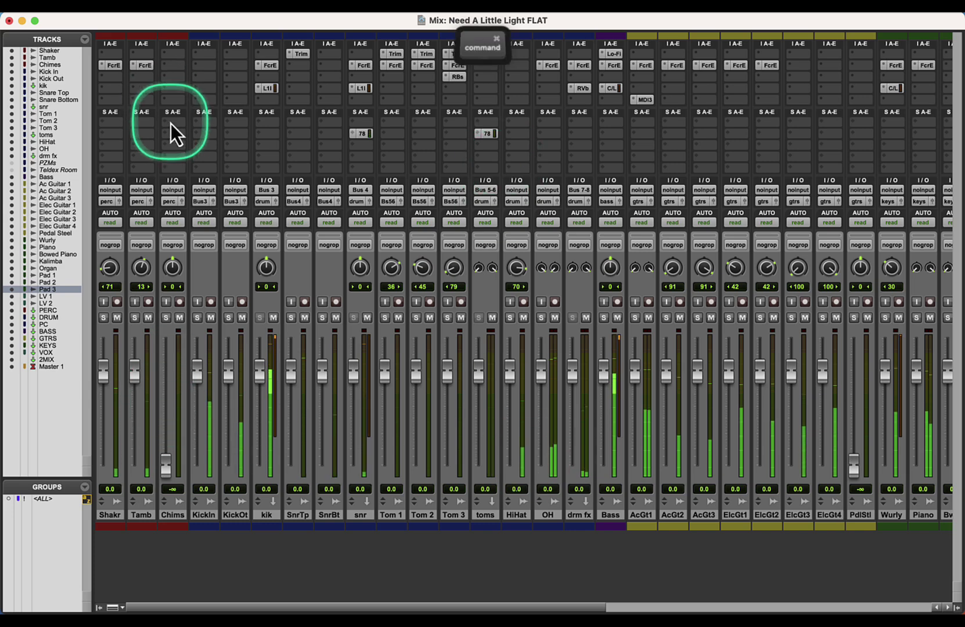
Step: Back in the Edit window, play from just before m8 and set Pad 3's clip gain to +2.9 dB from m8 and -3.4 dB from bar 69
{"action": "key", "text": "super+equal"}
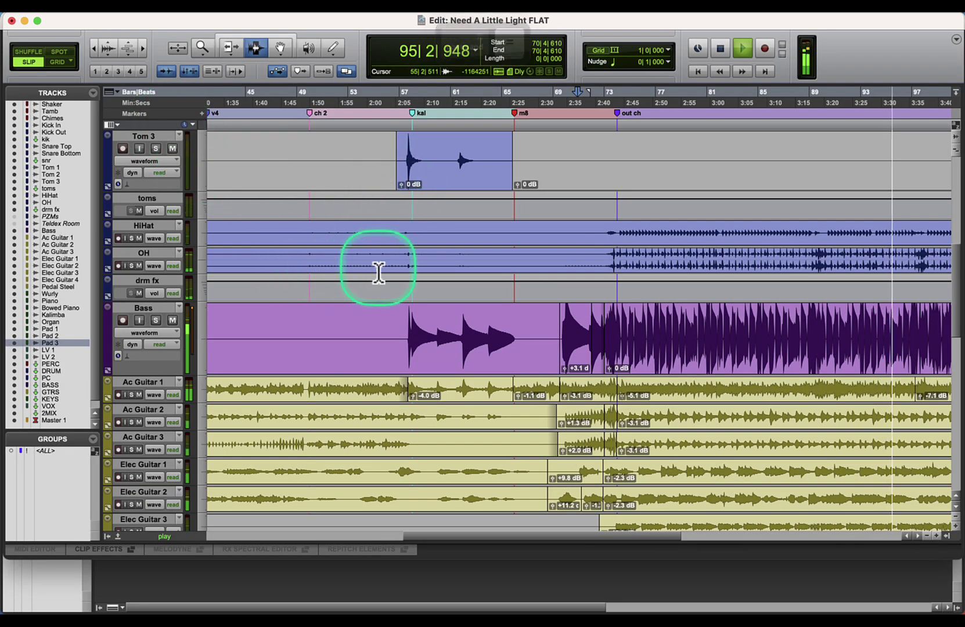
{"action": "left_click", "coordinate": [512, 342]}
{"action": "key", "text": "space"}
{"action": "scroll", "coordinate": [511, 345], "scroll_direction": "down", "scroll_amount": 10}
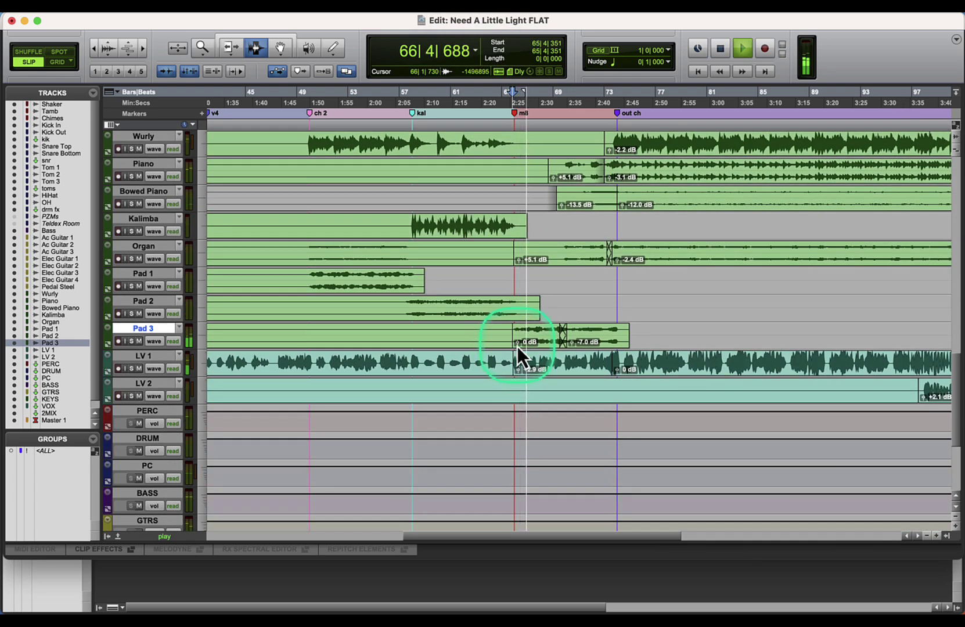
{"action": "left_click_drag", "start_coordinate": [517, 346], "coordinate": [514, 313]}
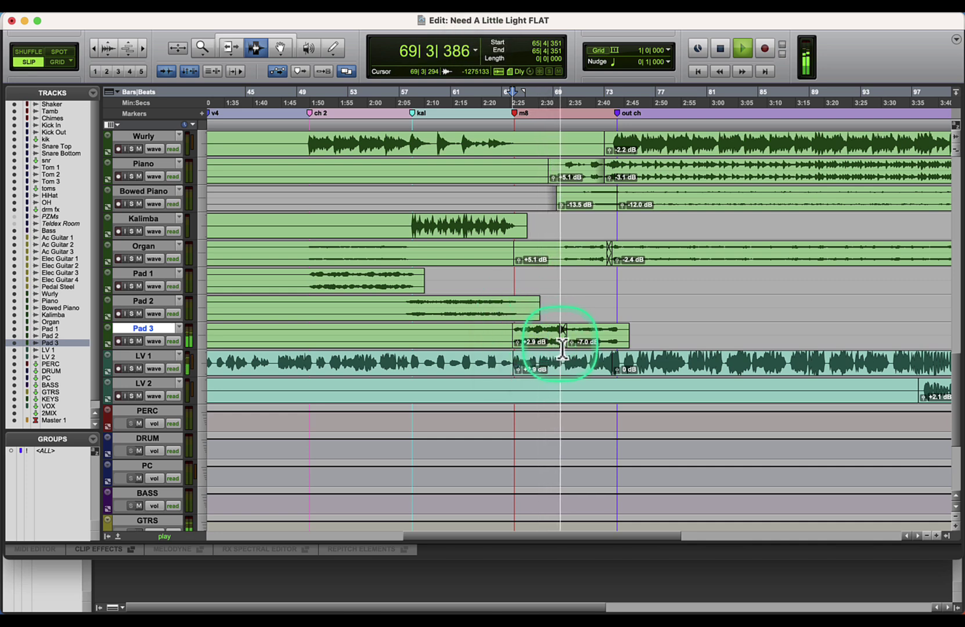
{"action": "left_click_drag", "start_coordinate": [571, 343], "coordinate": [559, 301]}
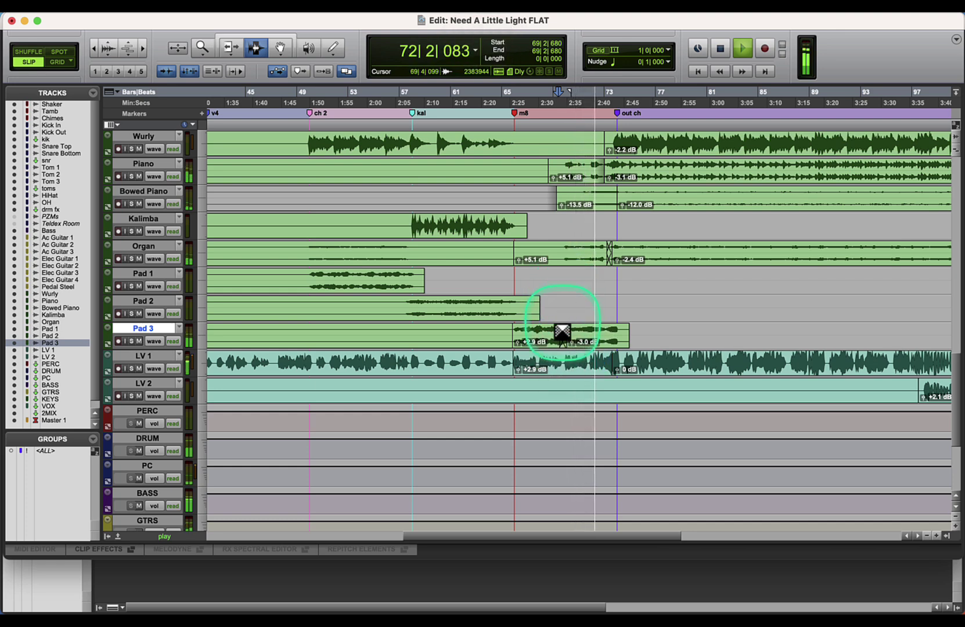
{"action": "left_click_drag", "start_coordinate": [573, 346], "coordinate": [573, 349]}
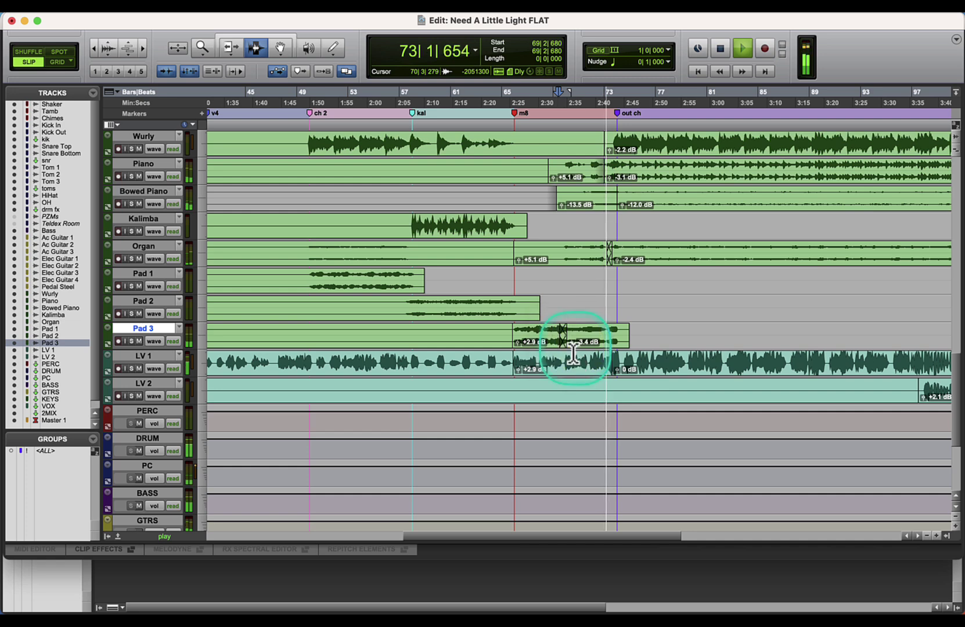
Step: Play the transition from bar 69 and again from just before kal, glancing at the Mix window in between
{"action": "left_click", "coordinate": [560, 249]}
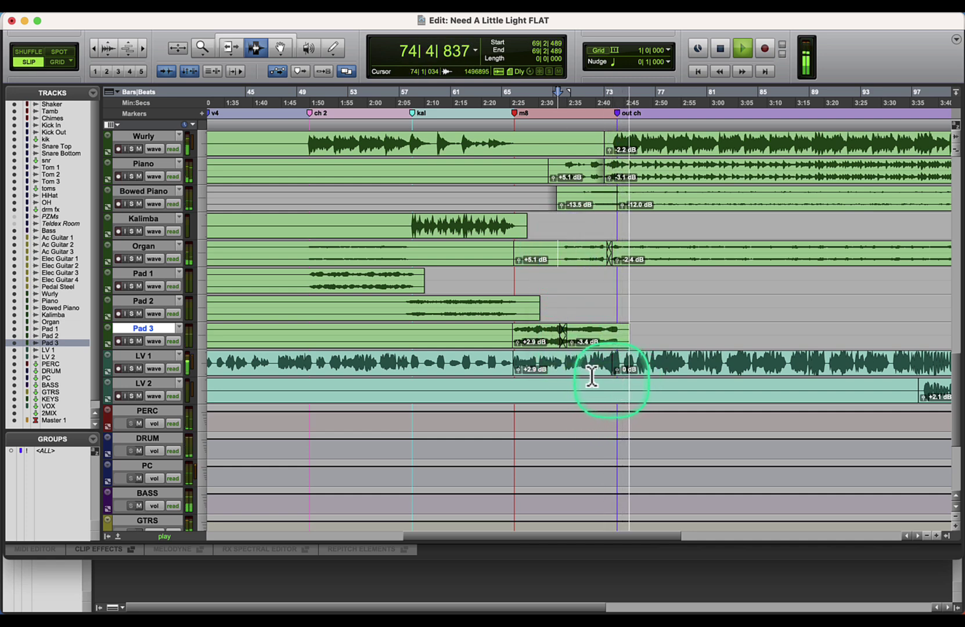
{"action": "left_click", "coordinate": [408, 313]}
{"action": "key", "text": "space"}
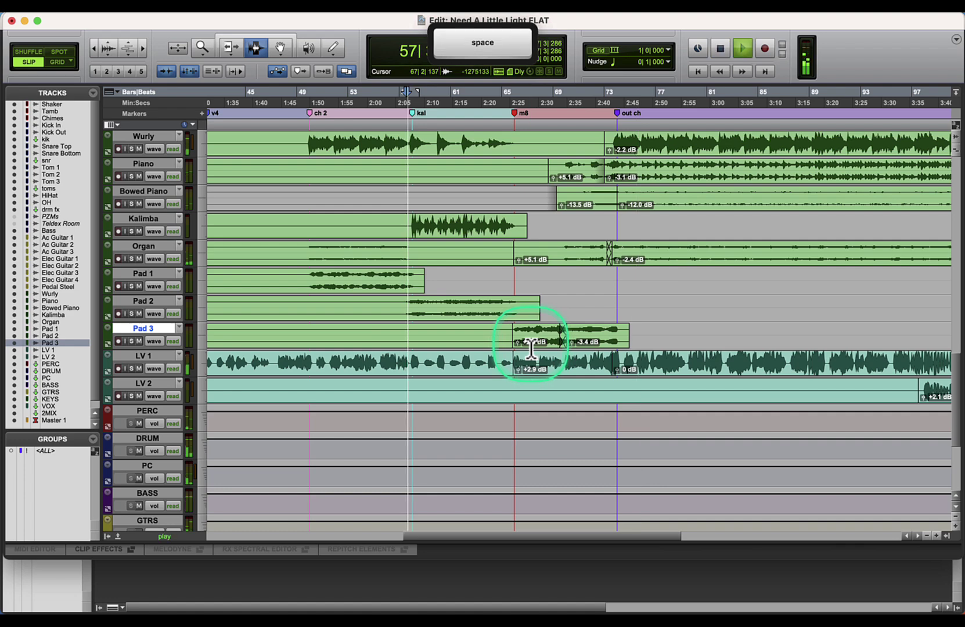
{"action": "key", "text": "super+equal"}
{"action": "key", "text": "super+equal"}
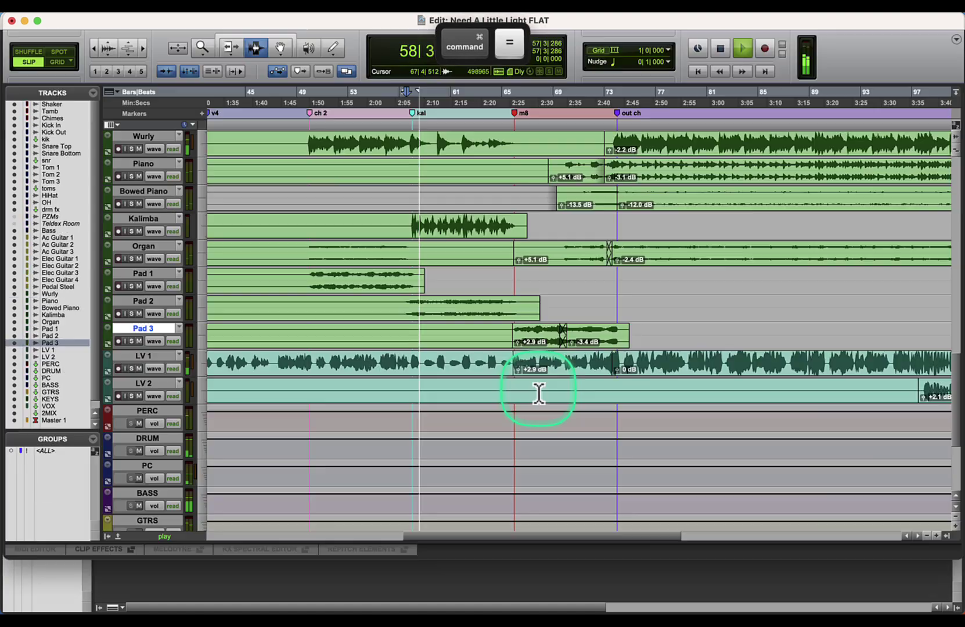
Step: Play from just before kal and raise the clip gain of the Tom 3 clip there
{"action": "scroll", "coordinate": [516, 394], "scroll_direction": "up", "scroll_amount": 15}
{"action": "key", "text": "space"}
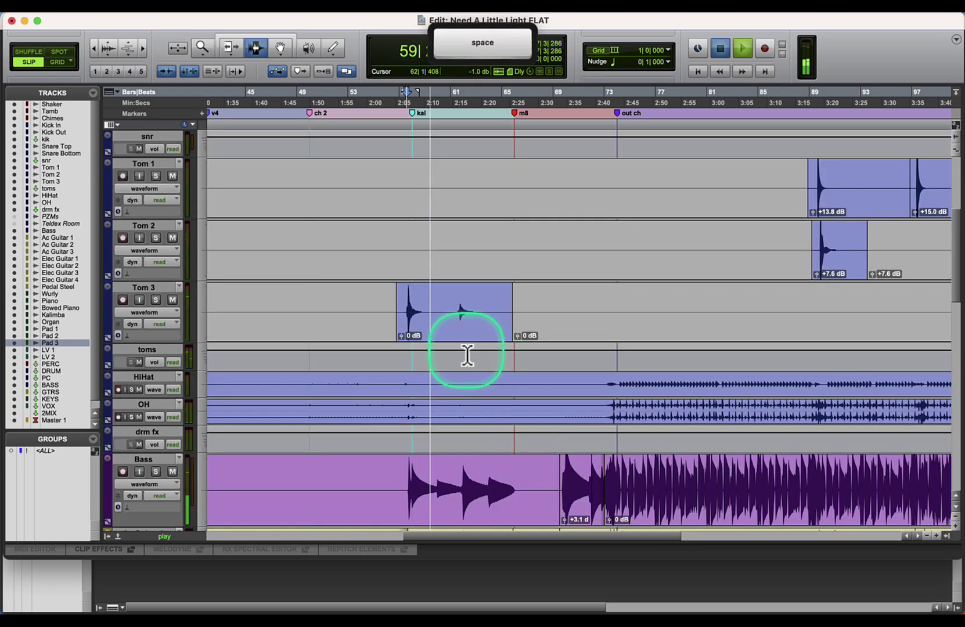
{"action": "left_click", "coordinate": [379, 312]}
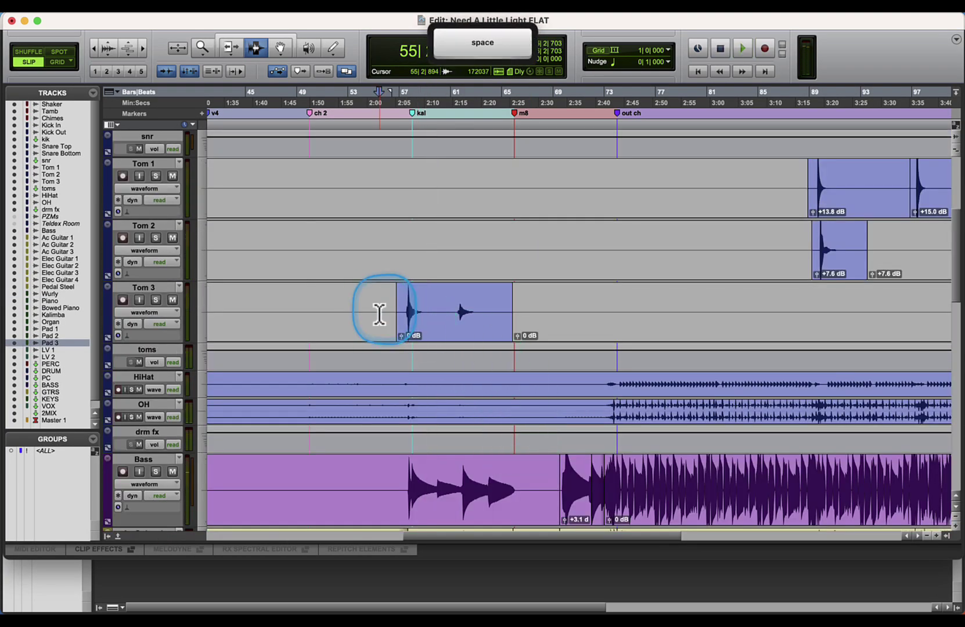
{"action": "double_click", "coordinate": [203, 50]}
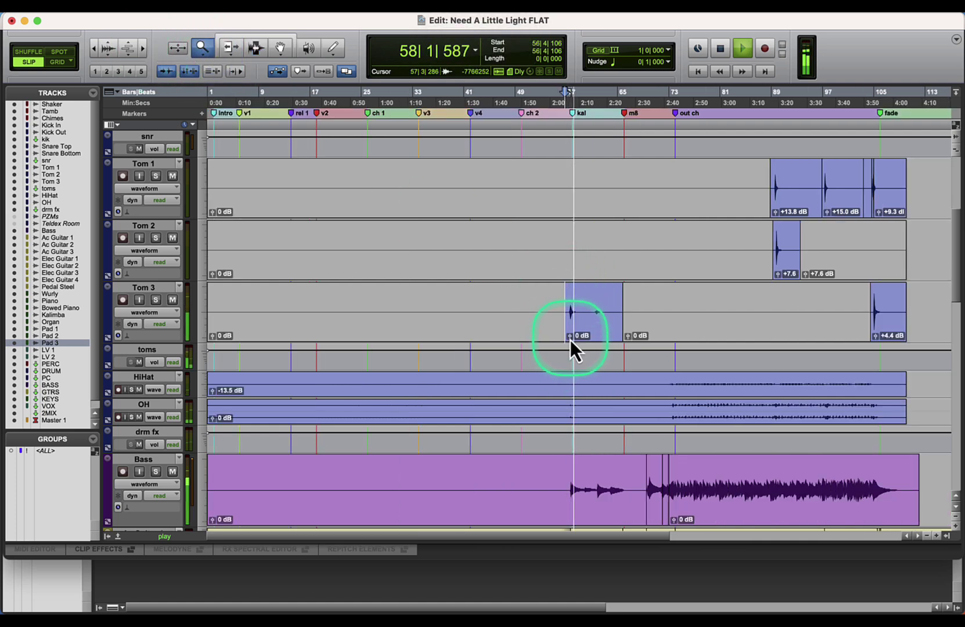
{"action": "left_click_drag", "start_coordinate": [570, 337], "coordinate": [569, 258]}
{"action": "key", "text": "space"}
{"action": "left_click_drag", "start_coordinate": [571, 336], "coordinate": [572, 320]}
Step: Separate the Tamb clip just before v4 and set the new section's clip gain to -14.1 dB while playing ch 2
{"action": "scroll", "coordinate": [571, 317], "scroll_direction": "up", "scroll_amount": 5}
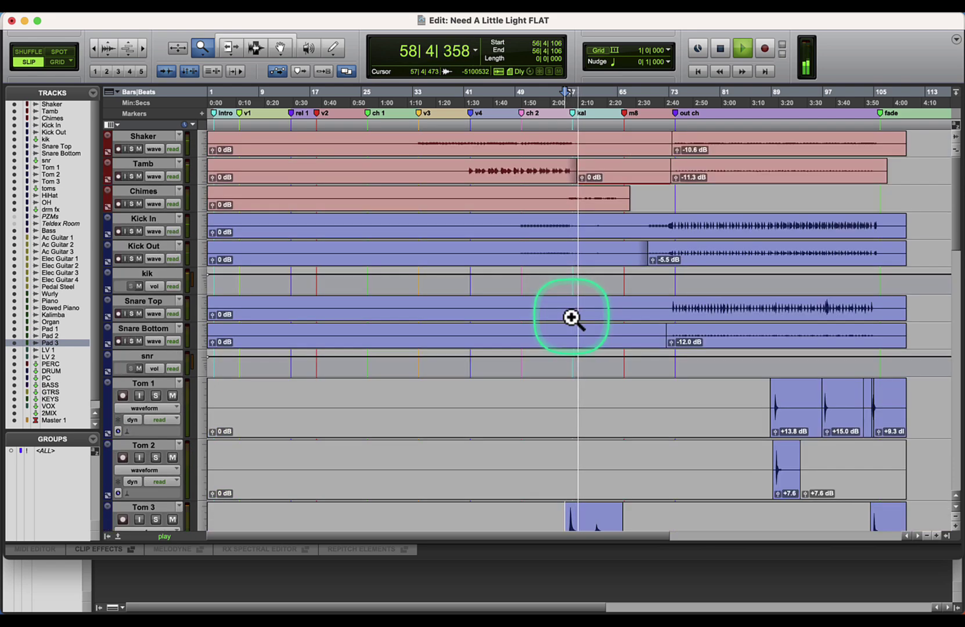
{"action": "left_click", "coordinate": [255, 48]}
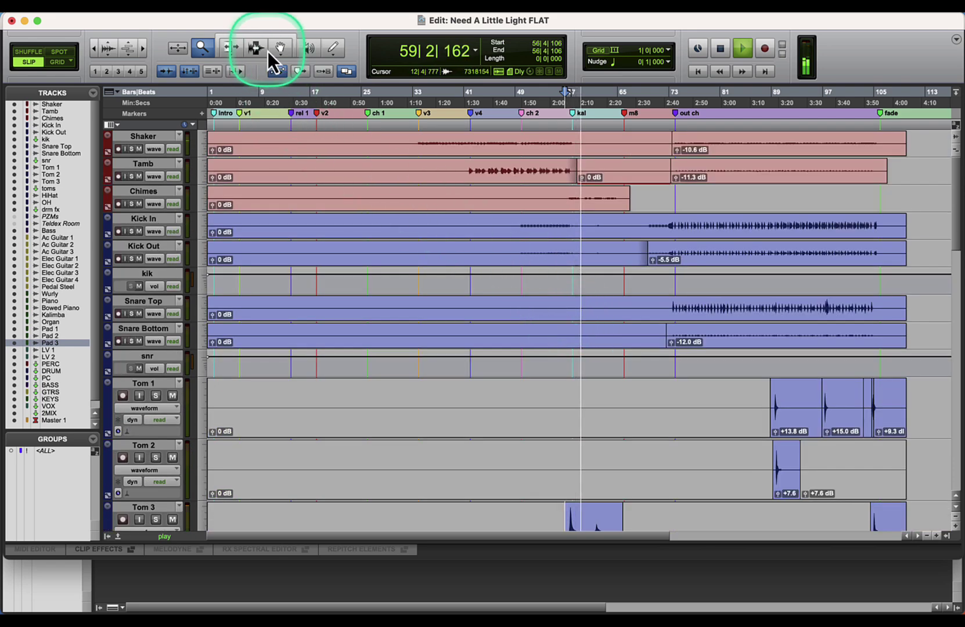
{"action": "left_click", "coordinate": [464, 172]}
{"action": "key", "text": "cmd+e"}
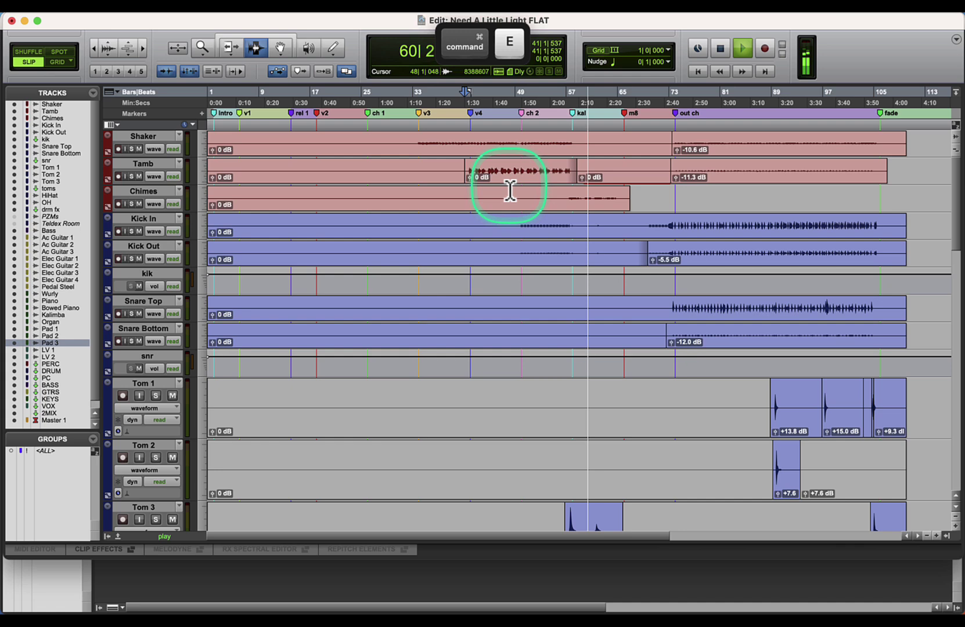
{"action": "key", "text": "space"}
{"action": "left_click", "coordinate": [541, 170]}
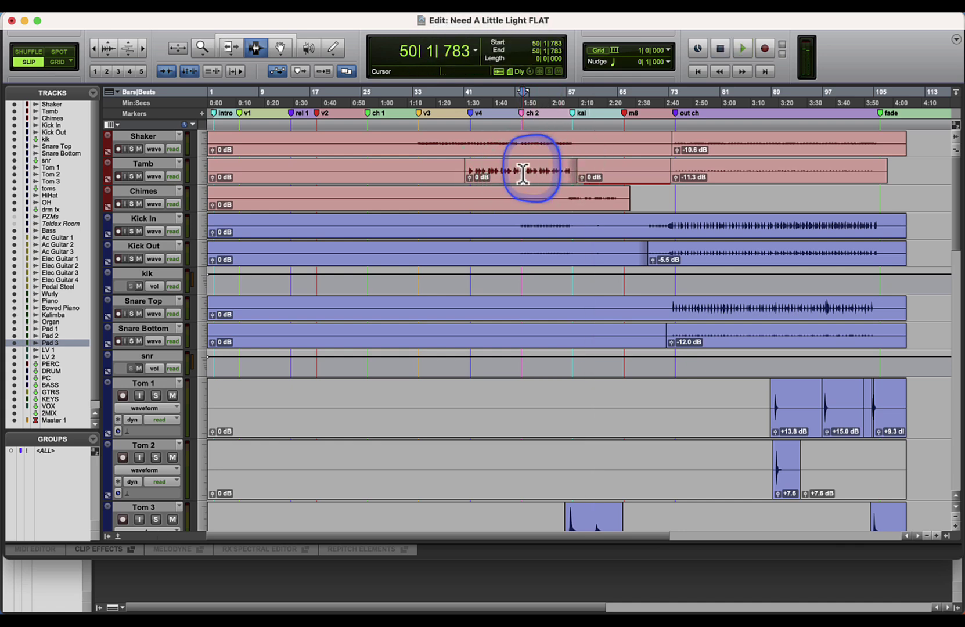
{"action": "key", "text": "space"}
{"action": "left_click_drag", "start_coordinate": [470, 177], "coordinate": [481, 340]}
Step: Separate Kick In and Kick Out around ch 2, from about bar 47 to 60, and set Kick Out's section to +4.2 dB
{"action": "left_click_drag", "start_coordinate": [506, 237], "coordinate": [601, 260]}
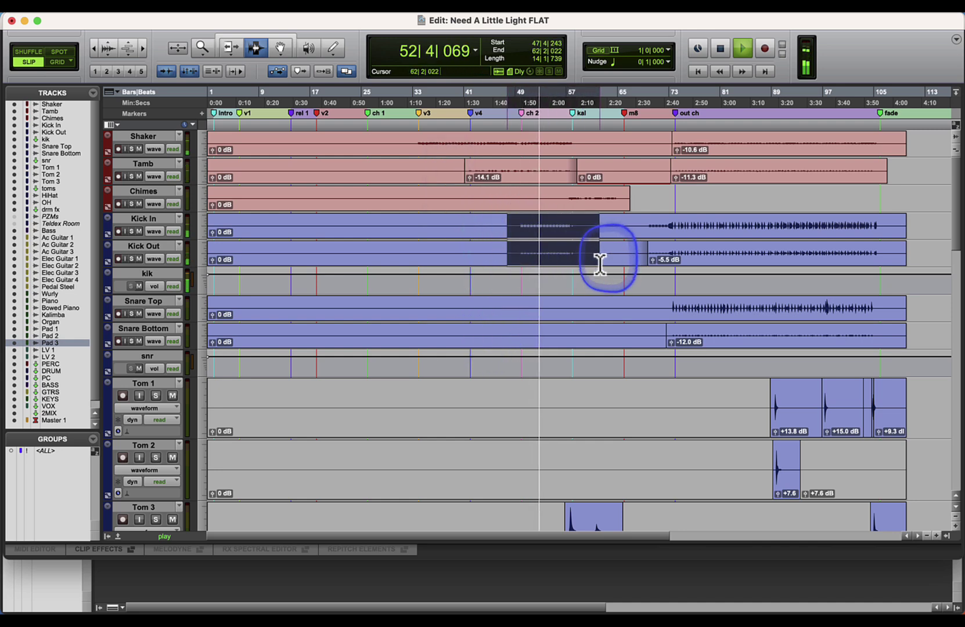
{"action": "left_click", "coordinate": [108, 45]}
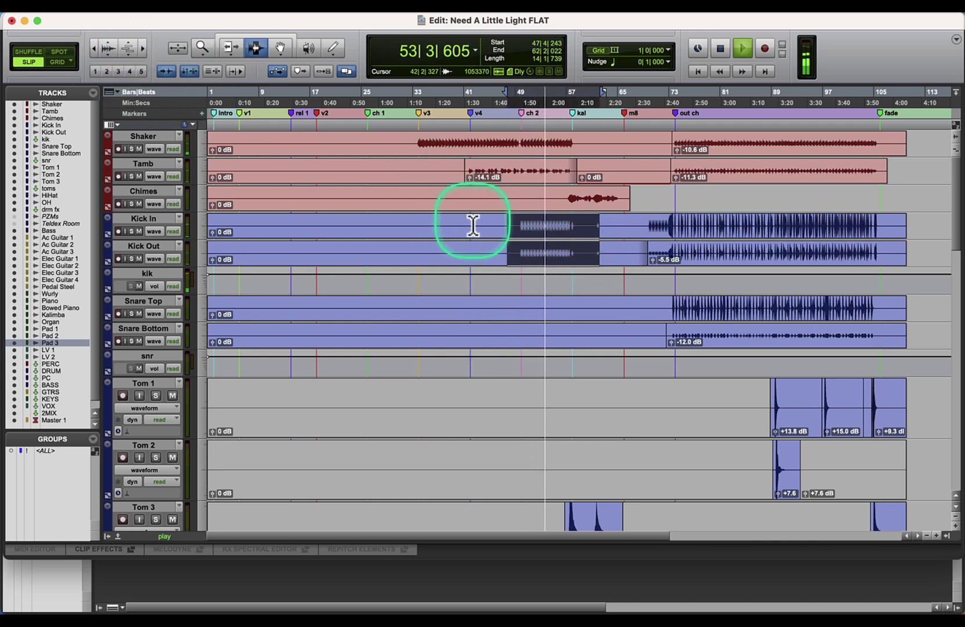
{"action": "left_click_drag", "start_coordinate": [507, 228], "coordinate": [585, 254]}
{"action": "key", "text": "super+e"}
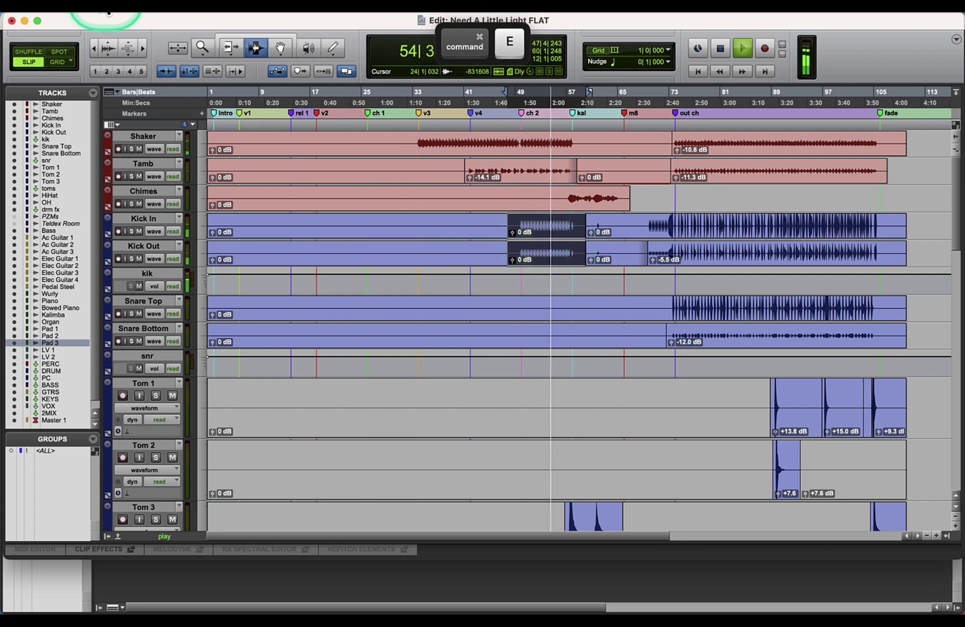
{"action": "left_click", "coordinate": [143, 44]}
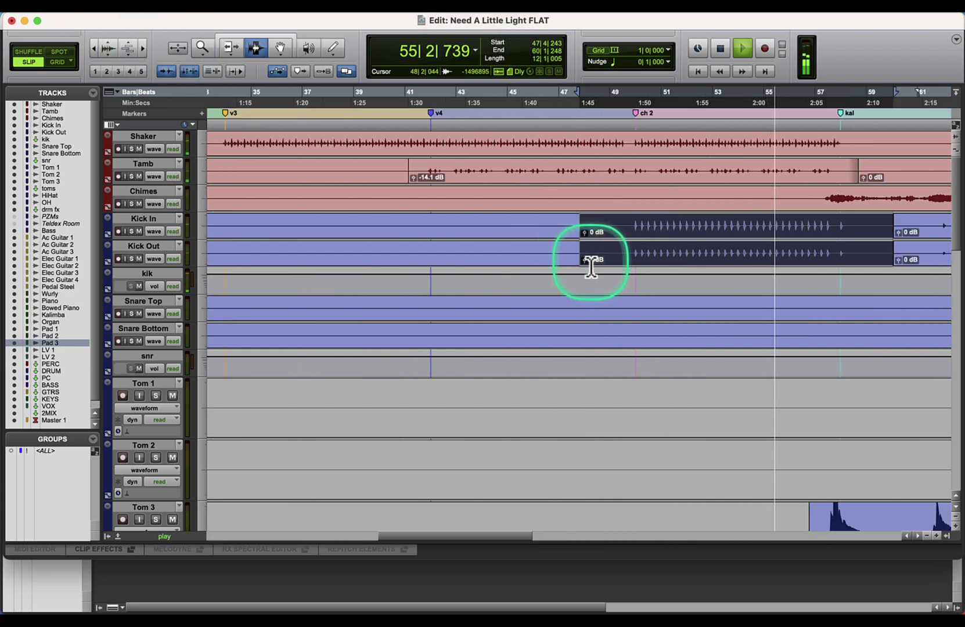
{"action": "left_click_drag", "start_coordinate": [585, 260], "coordinate": [577, 215]}
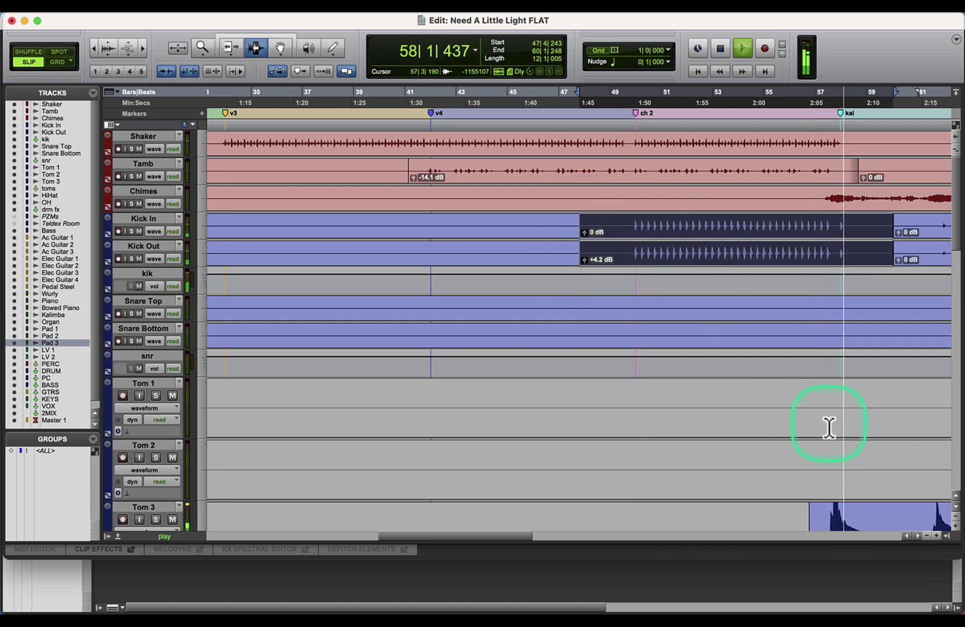
Step: Replay the tom hit at kal and set that Tom 3 clip's gain to +8.3 dB
{"action": "scroll", "coordinate": [828, 427], "scroll_direction": "down", "scroll_amount": 5}
{"action": "left_click_drag", "start_coordinate": [814, 391], "coordinate": [818, 420]}
{"action": "scroll", "coordinate": [792, 383], "scroll_direction": "up", "scroll_amount": 2}
{"action": "scroll", "coordinate": [793, 384], "scroll_direction": "down", "scroll_amount": 7}
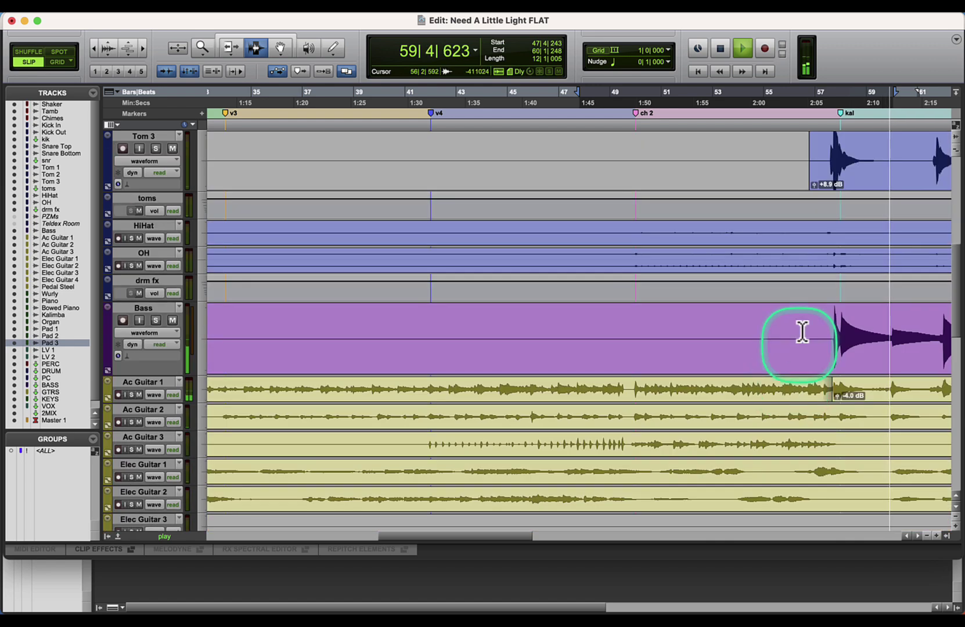
{"action": "scroll", "coordinate": [804, 250], "scroll_direction": "up", "scroll_amount": 4}
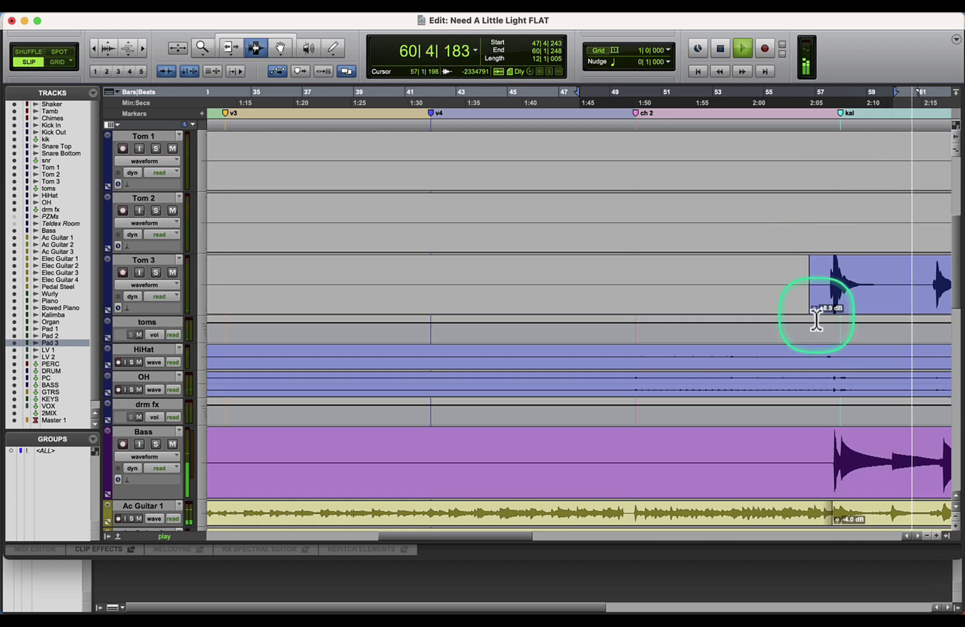
{"action": "left_click", "coordinate": [820, 259]}
{"action": "key", "text": "space"}
{"action": "key", "text": "space"}
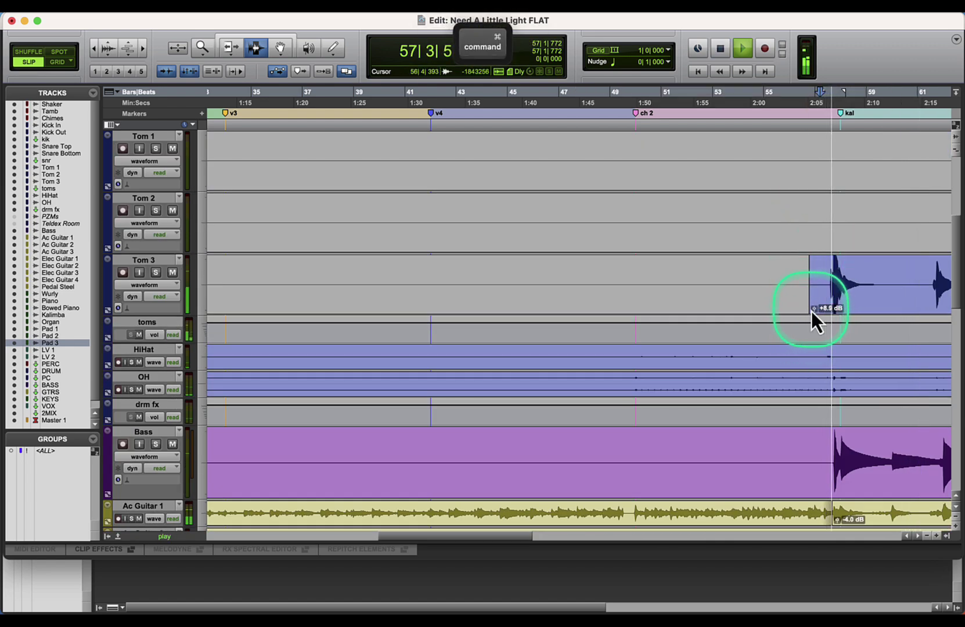
{"action": "left_click_drag", "start_coordinate": [811, 311], "coordinate": [819, 328]}
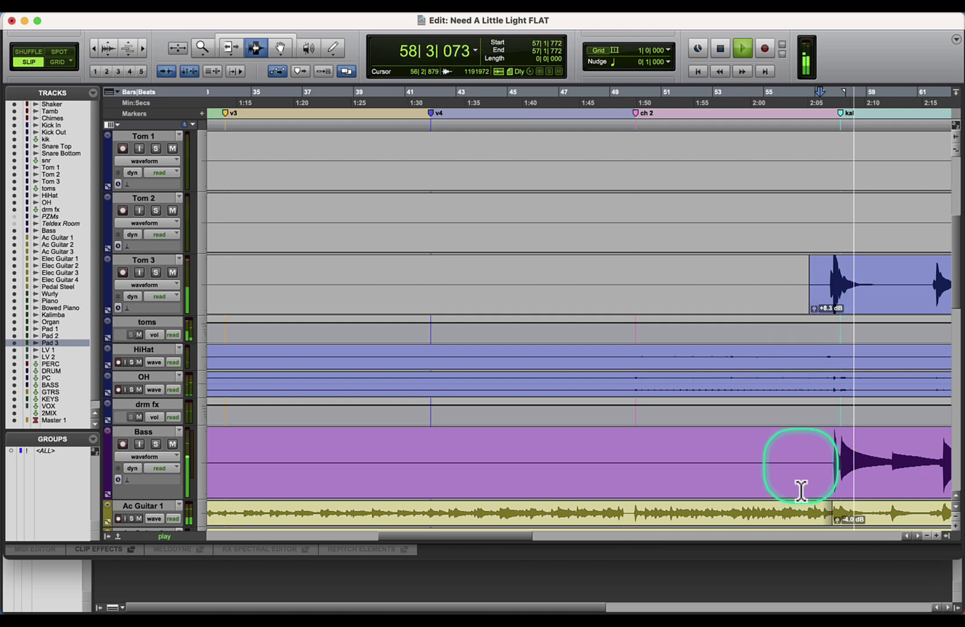
Step: Separate the Tom 3 clip at bar 61, before the second hit, and set the new clip's gain to +13.4 dB
{"action": "left_click_drag", "start_coordinate": [514, 537], "coordinate": [584, 505]}
{"action": "left_click", "coordinate": [631, 272]}
{"action": "key", "text": "super+e"}
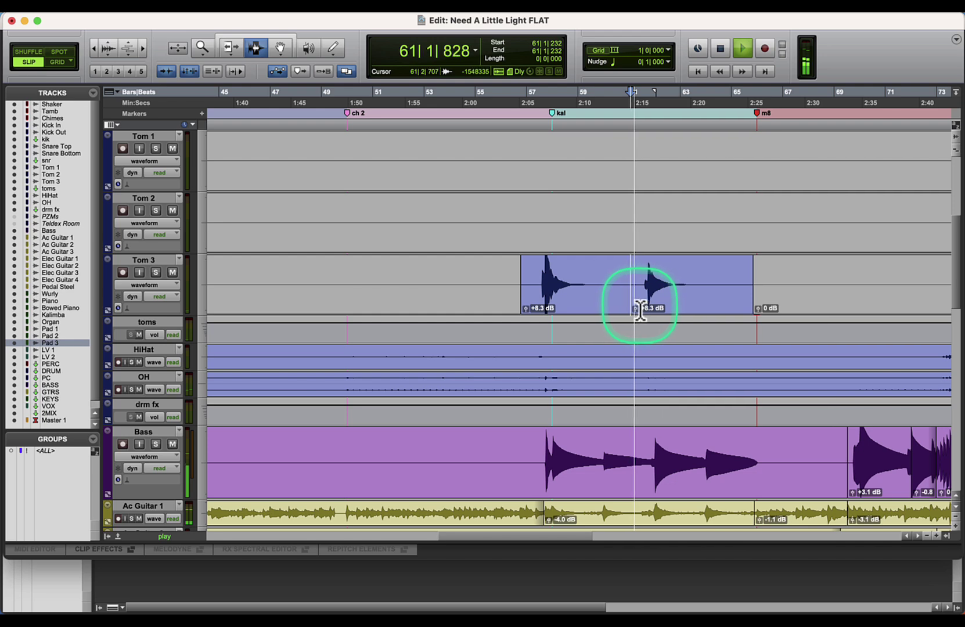
{"action": "left_click_drag", "start_coordinate": [636, 308], "coordinate": [634, 247]}
Step: Play from bar 57 and try +20.4 dB of clip gain on the second Tom 3 hit
{"action": "double_click", "coordinate": [202, 47]}
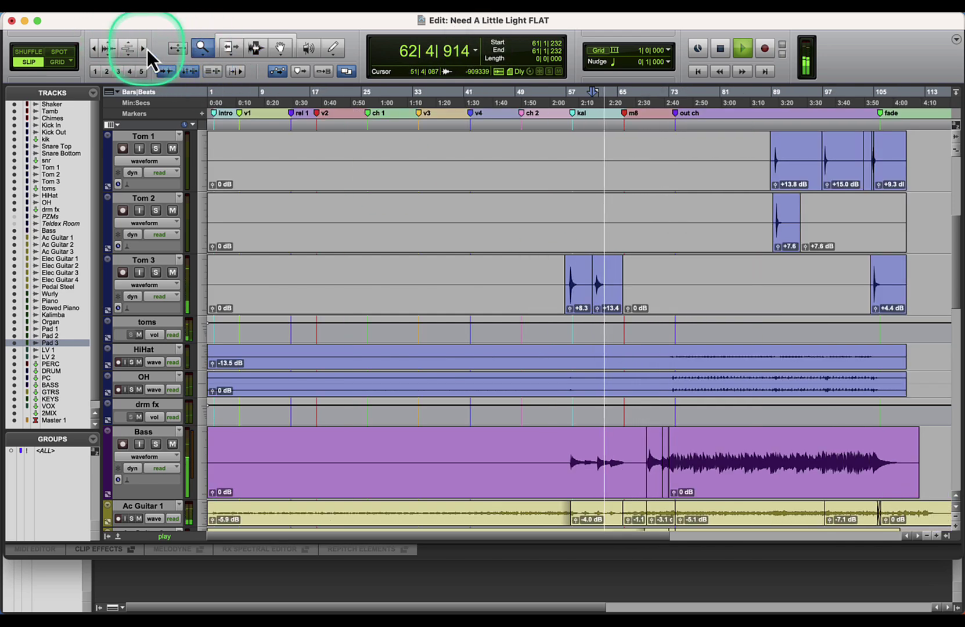
{"action": "left_click", "coordinate": [618, 297], "text": "super"}
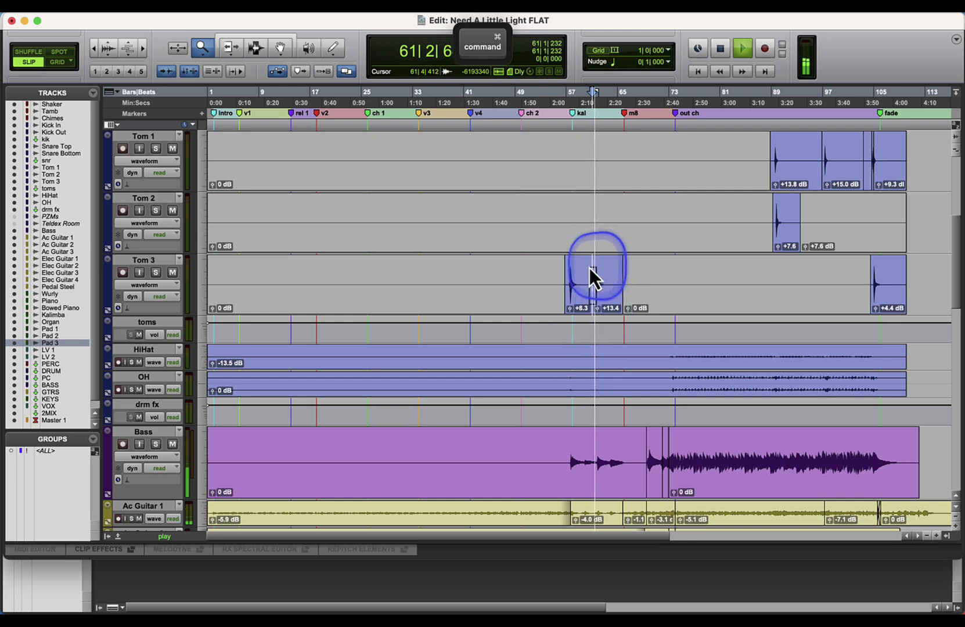
{"action": "left_click", "coordinate": [590, 234]}
{"action": "left_click", "coordinate": [97, 52]}
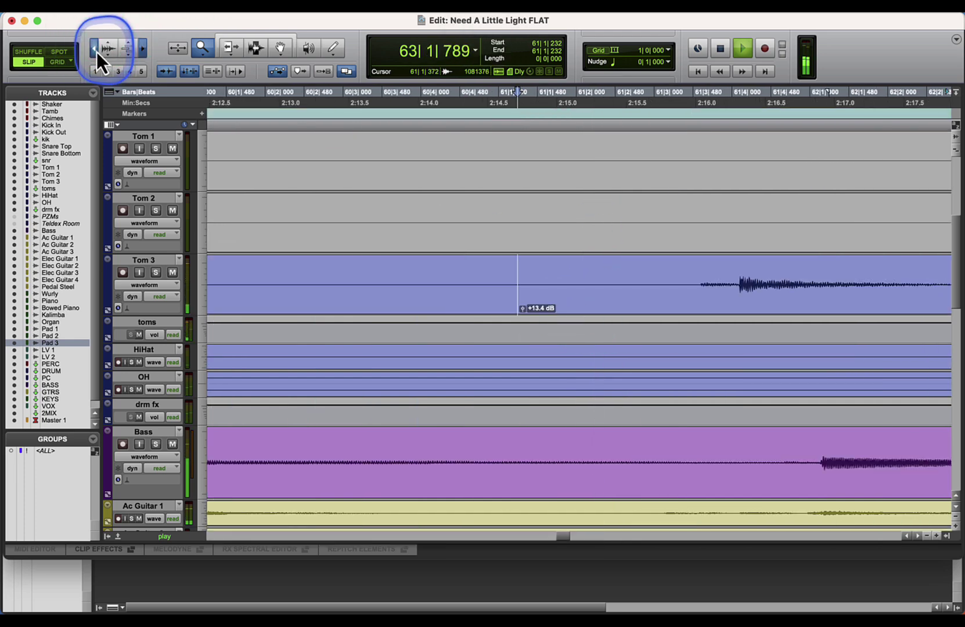
{"action": "left_click", "coordinate": [256, 48]}
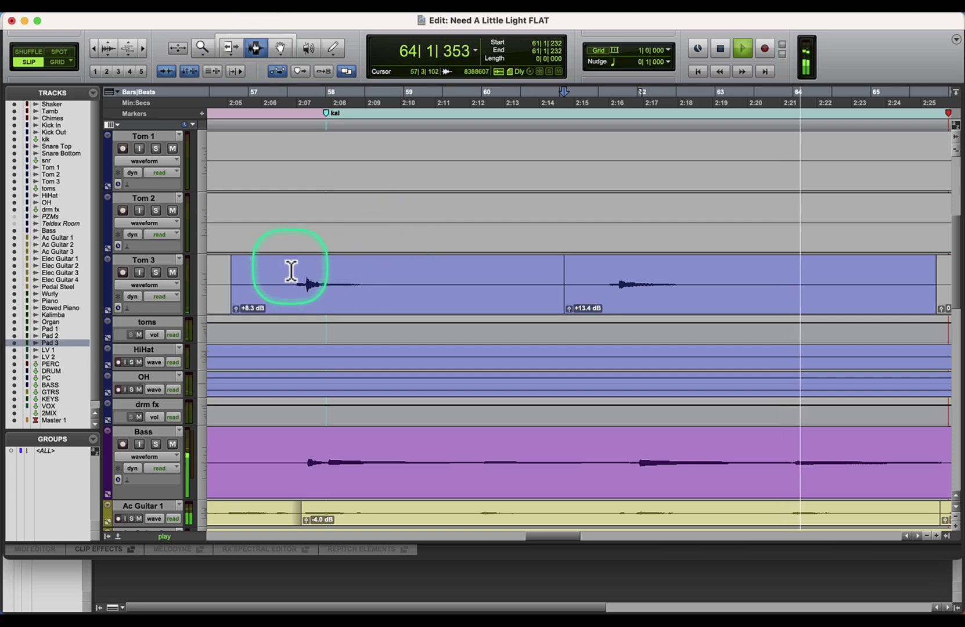
{"action": "key", "text": "space"}
{"action": "left_click", "coordinate": [250, 273]}
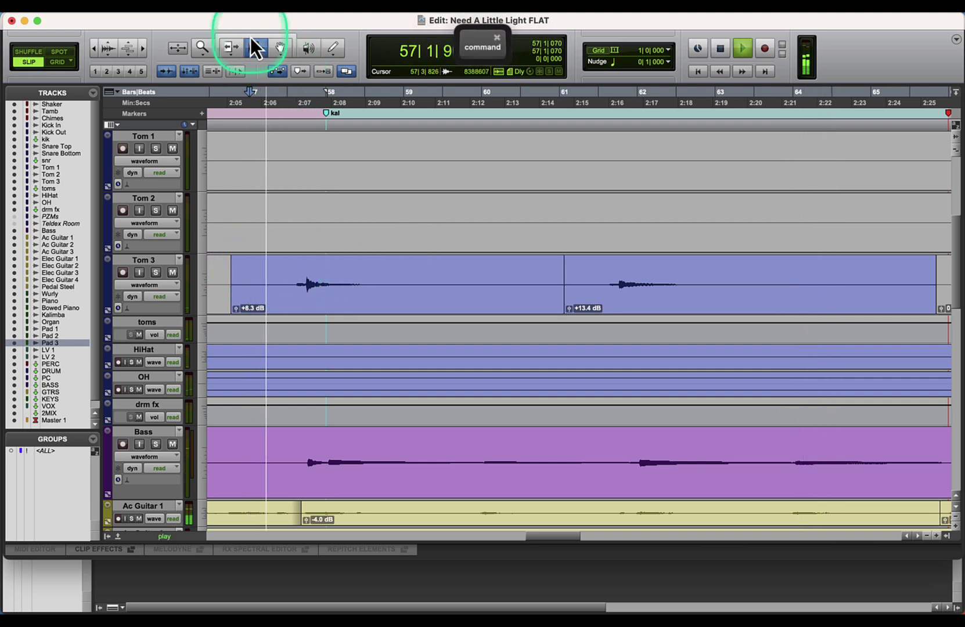
{"action": "left_click", "coordinate": [280, 47]}
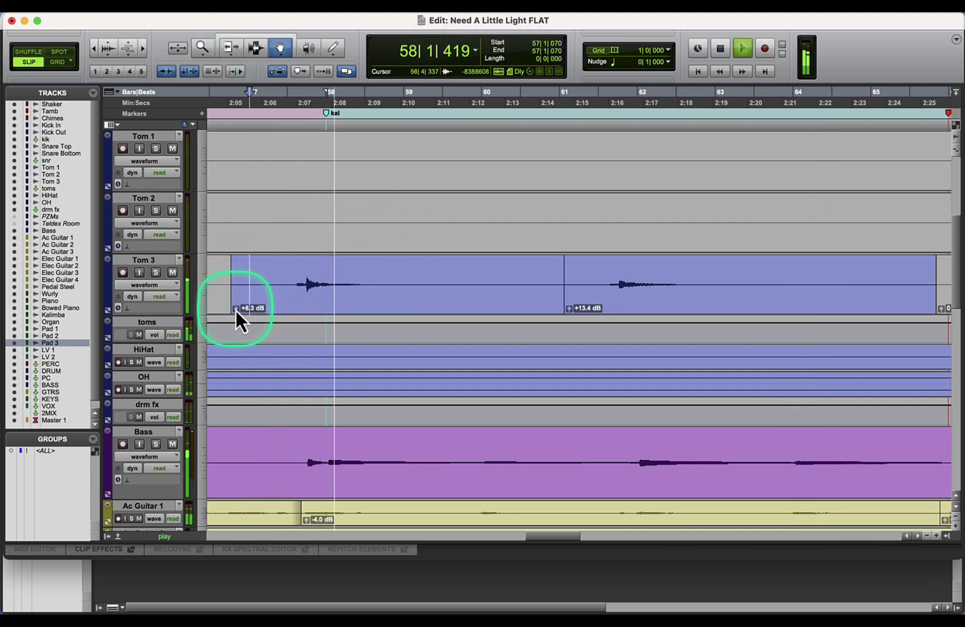
{"action": "left_click_drag", "start_coordinate": [569, 308], "coordinate": [558, 232]}
Step: Replay from just before bar 61 and lower the second Tom 3 hit's clip gain to +13.3 dB
{"action": "left_click", "coordinate": [255, 48]}
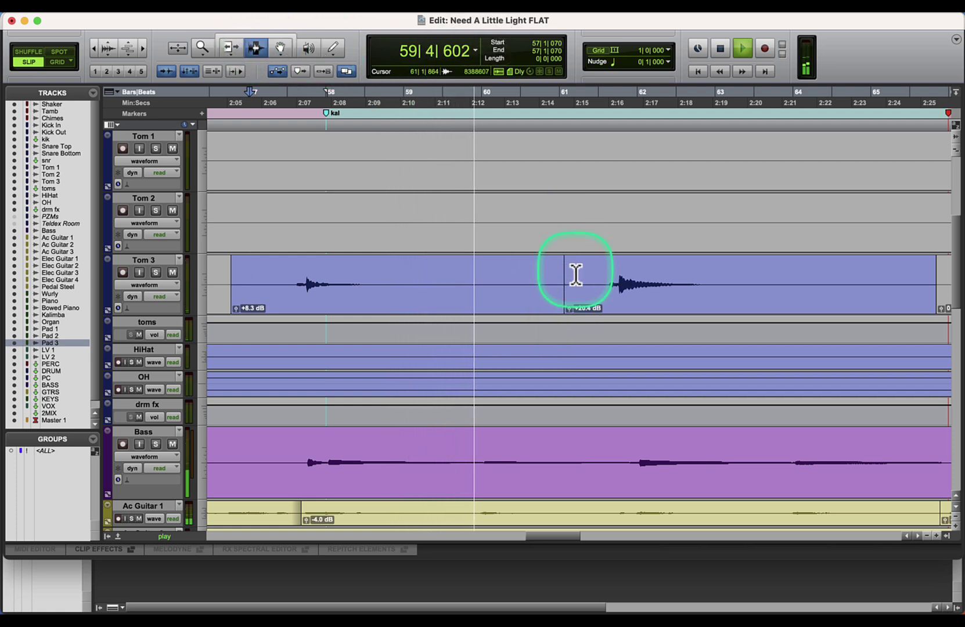
{"action": "left_click", "coordinate": [544, 278]}
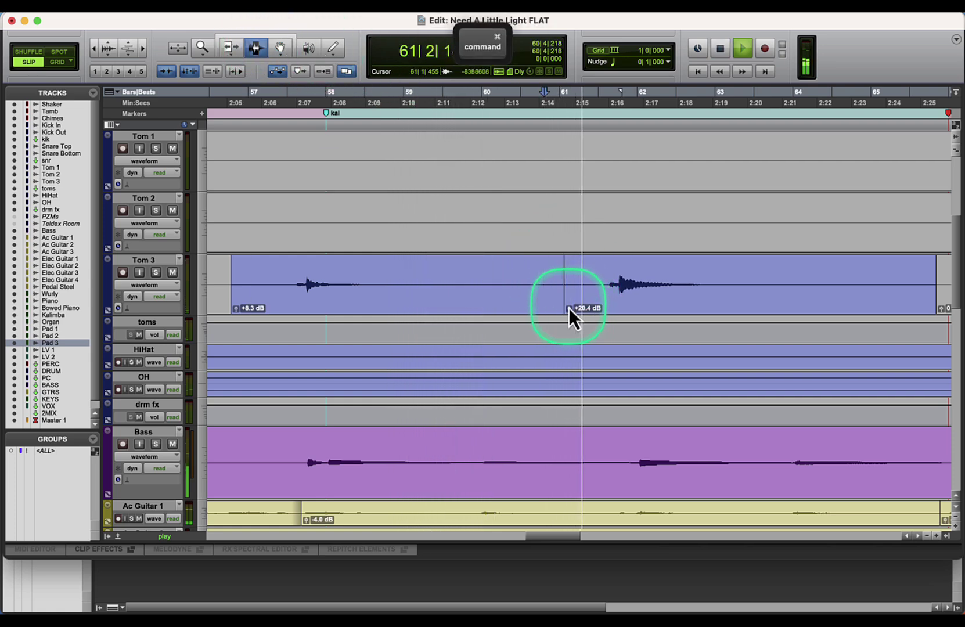
{"action": "left_click", "coordinate": [569, 308]}
{"action": "left_click_drag", "start_coordinate": [570, 309], "coordinate": [566, 371]}
{"action": "key", "text": "space"}
{"action": "left_click", "coordinate": [605, 284]}
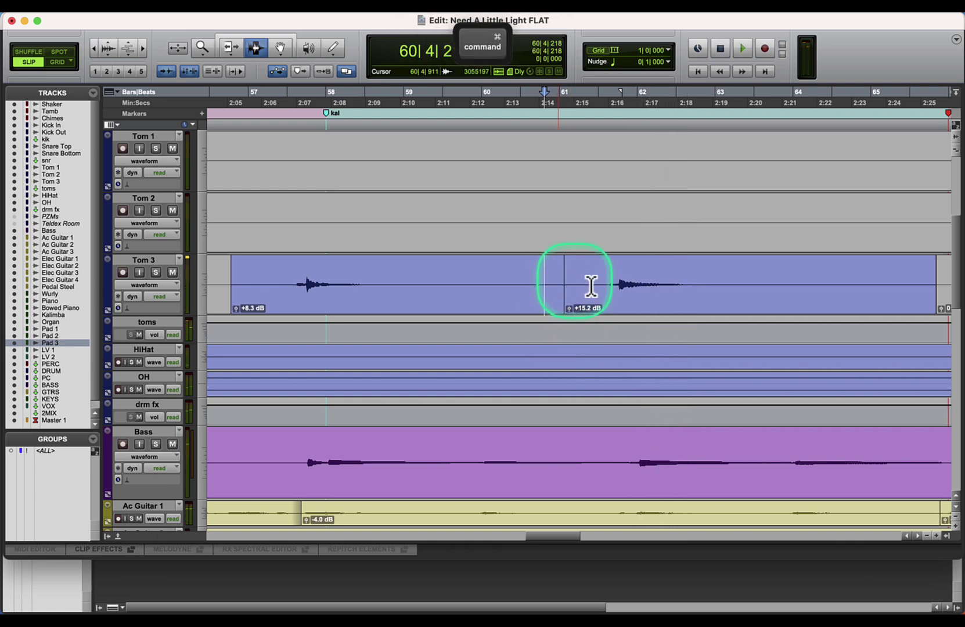
{"action": "key", "text": "space"}
{"action": "left_click_drag", "start_coordinate": [571, 309], "coordinate": [566, 331]}
Step: Review the clips across the whole session from Shaker to Kalimba, stop playback and place the cursor just before kal
{"action": "left_click", "coordinate": [92, 51]}
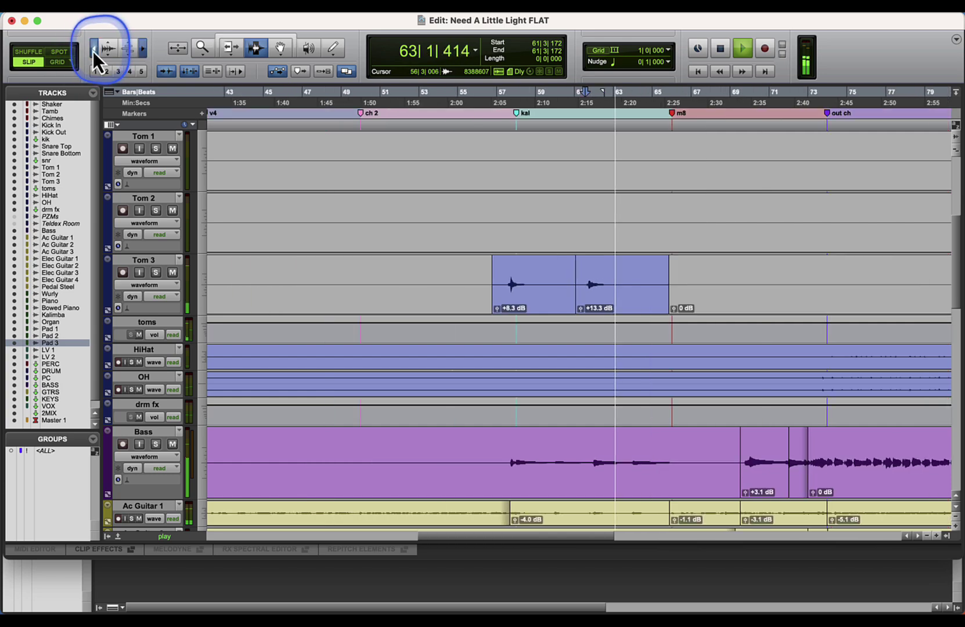
{"action": "left_click", "coordinate": [93, 51]}
{"action": "left_click", "coordinate": [93, 51]}
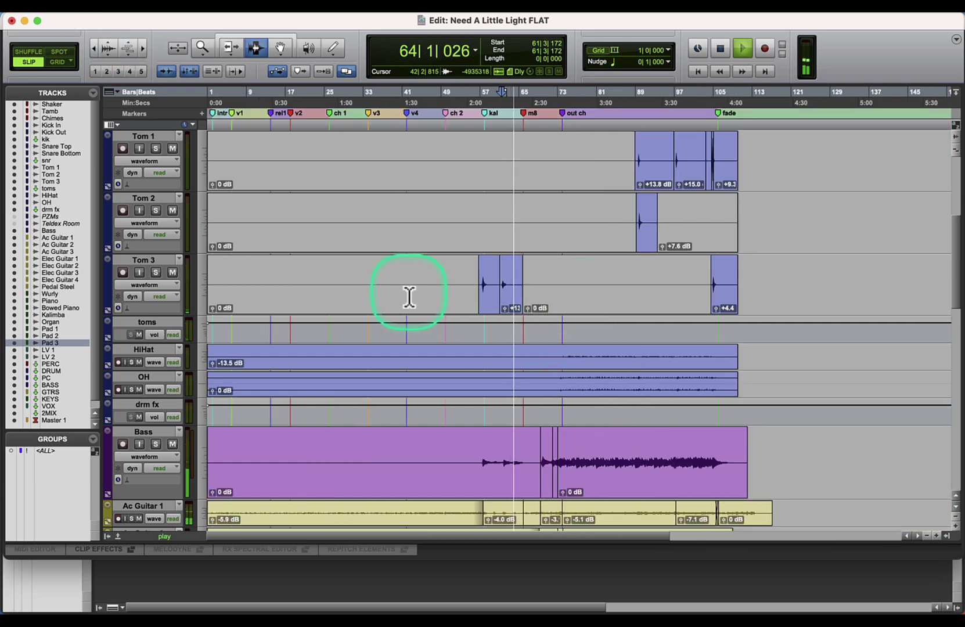
{"action": "scroll", "coordinate": [409, 297], "scroll_direction": "up", "scroll_amount": 6}
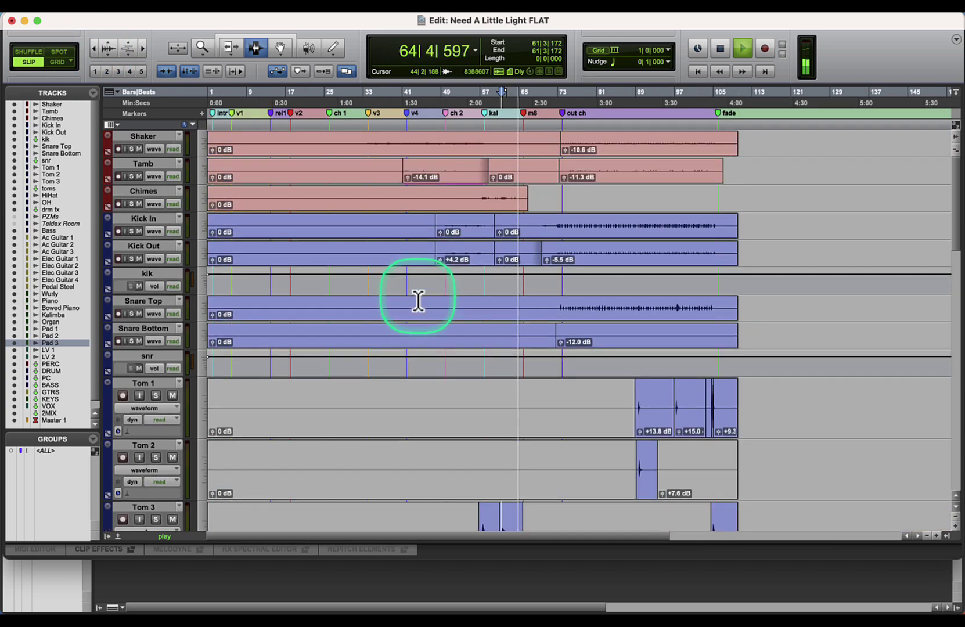
{"action": "scroll", "coordinate": [417, 300], "scroll_direction": "down", "scroll_amount": 15}
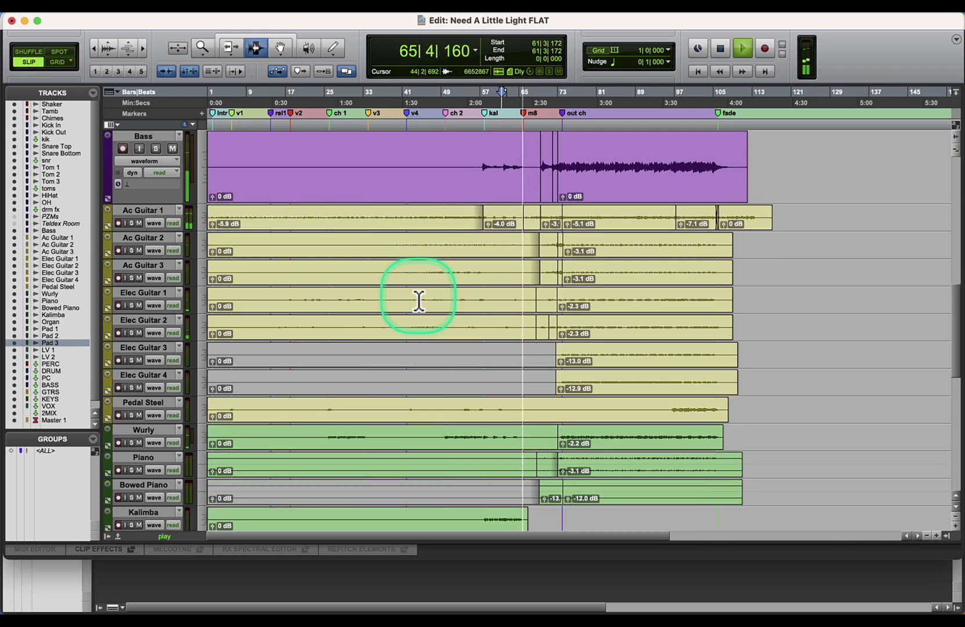
{"action": "scroll", "coordinate": [418, 300], "scroll_direction": "up", "scroll_amount": 15}
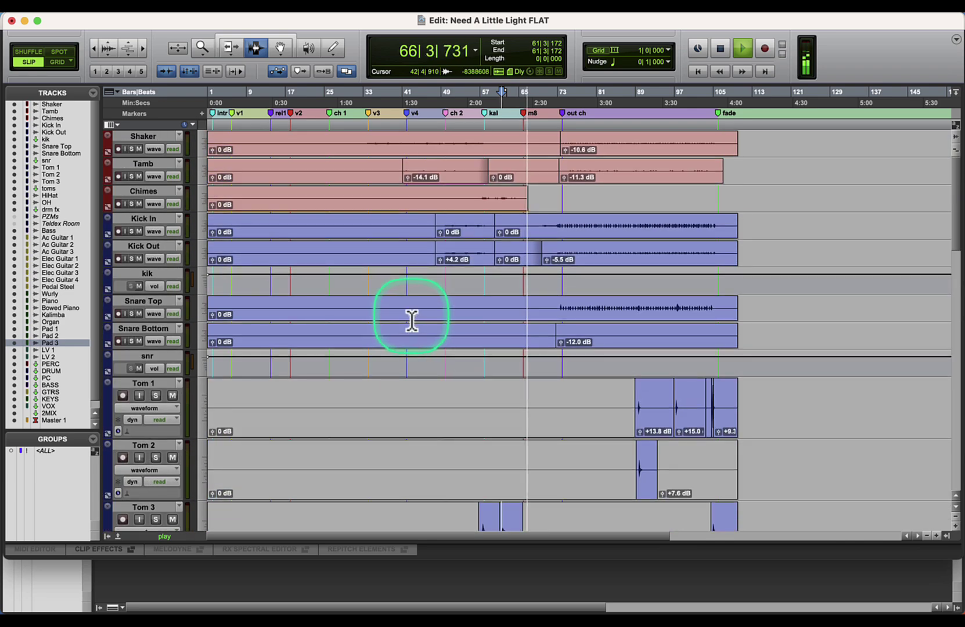
{"action": "key", "text": "space"}
{"action": "left_click", "coordinate": [479, 201]}
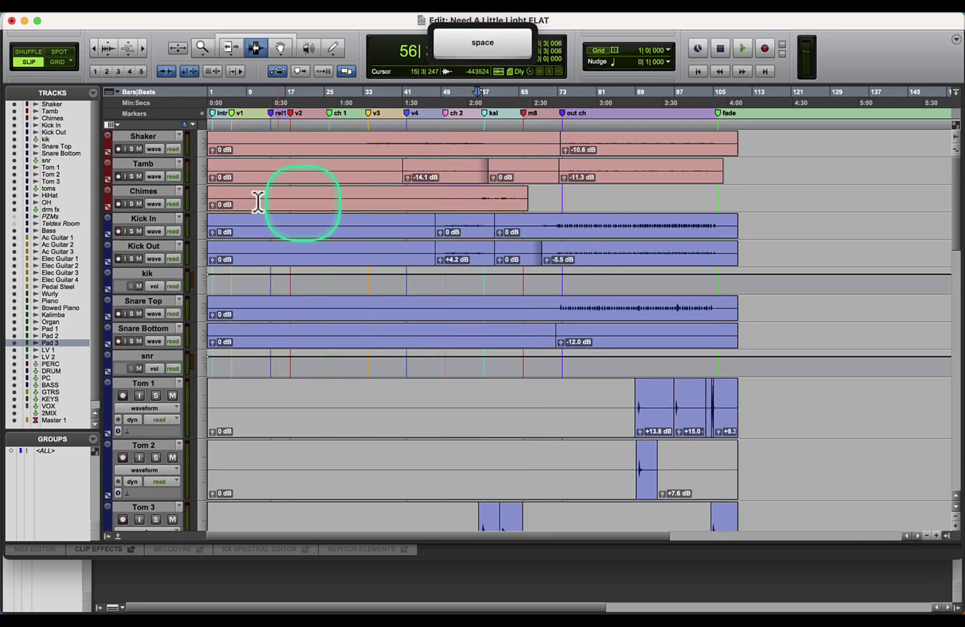
Step: Select the Chimes track and reset its fully lowered fader to the default level in the mixer
{"action": "left_click", "coordinate": [145, 193]}
{"action": "key", "text": "super+equal"}
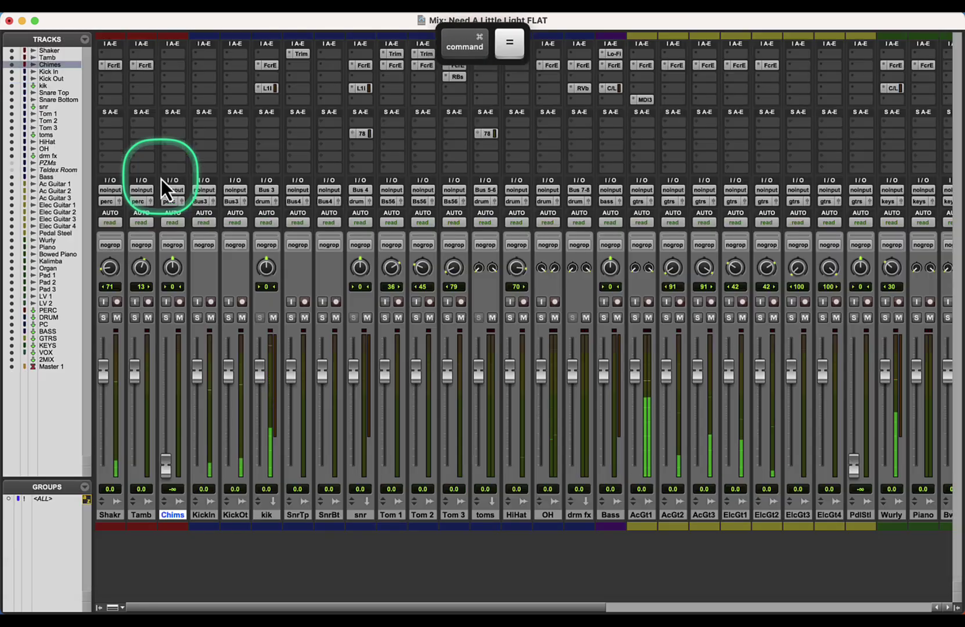
{"action": "left_click", "coordinate": [167, 462], "text": "alt"}
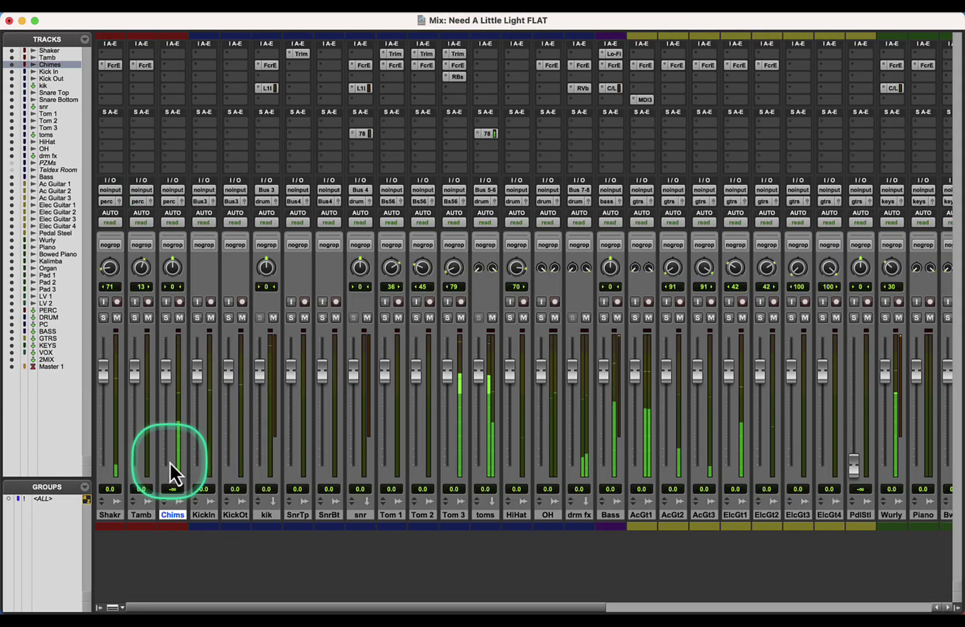
Step: Insert the AutoPan (mono/stereo) sound field plug-in on the Chimes track
{"action": "left_click", "coordinate": [166, 103]}
{"action": "mouse_move", "coordinate": [174, 103]}
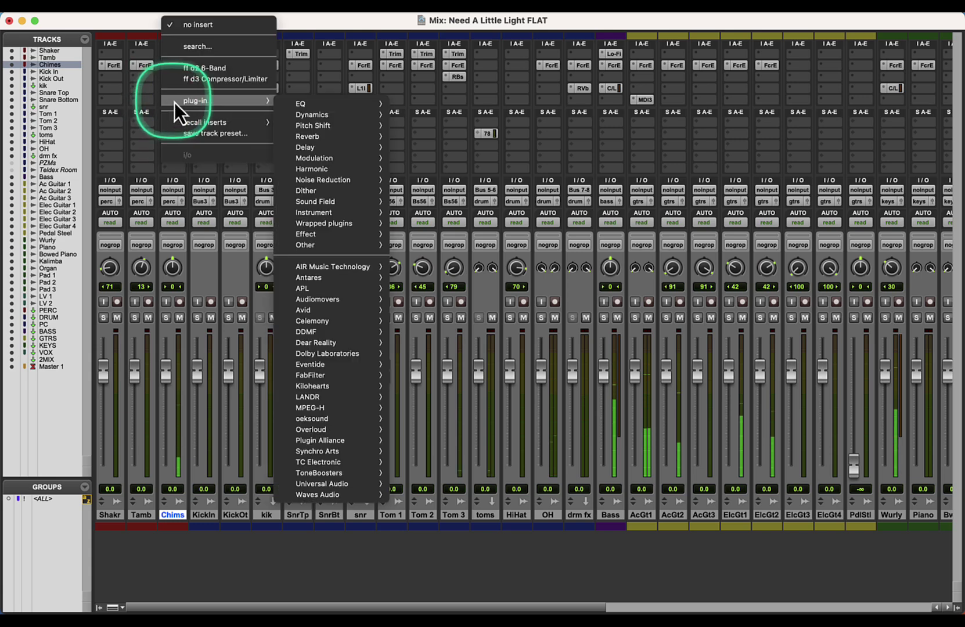
{"action": "mouse_move", "coordinate": [340, 213]}
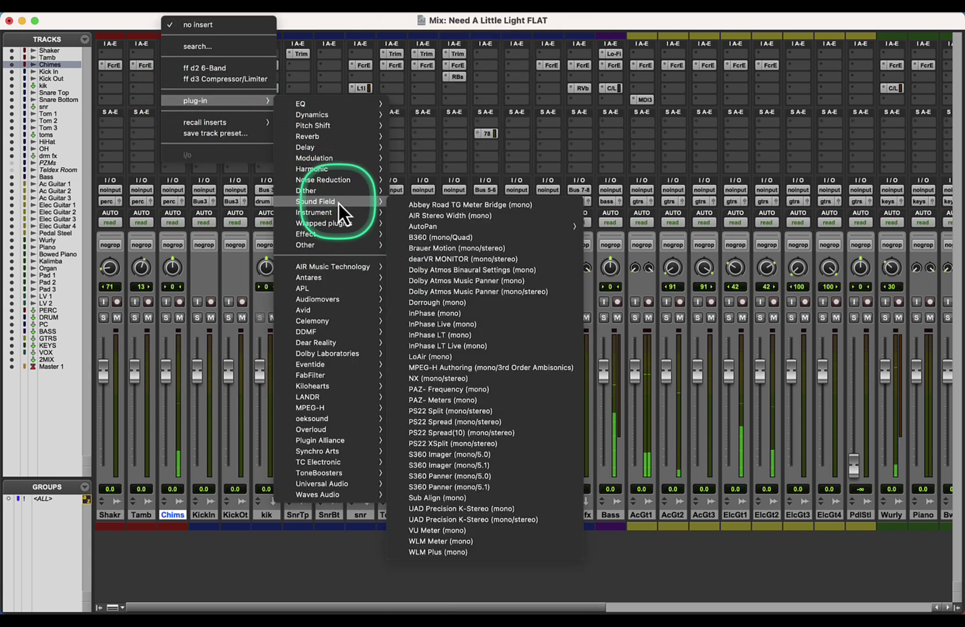
{"action": "mouse_move", "coordinate": [428, 228]}
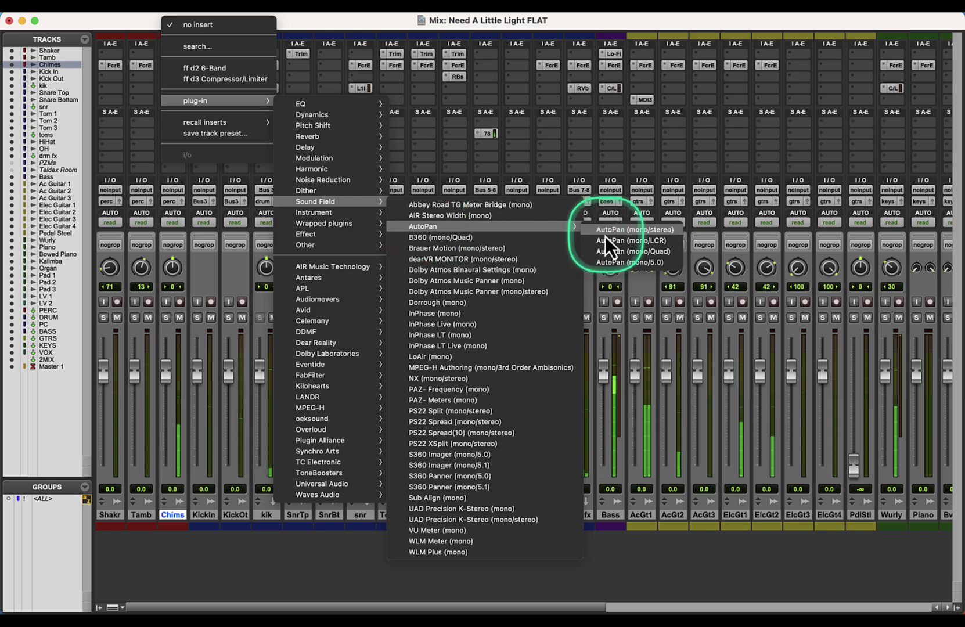
{"action": "left_click", "coordinate": [626, 234]}
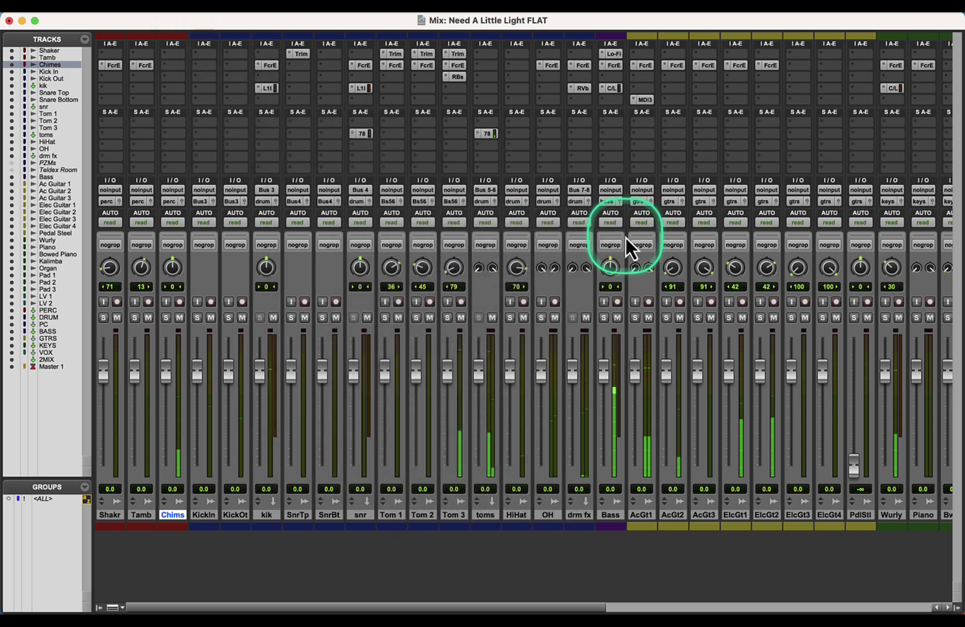
Step: Link the Chimes AutoPan to the session tempo, set its panning cycle to 2 bars and replay the section
{"action": "left_click_drag", "start_coordinate": [636, 164], "coordinate": [454, 131]}
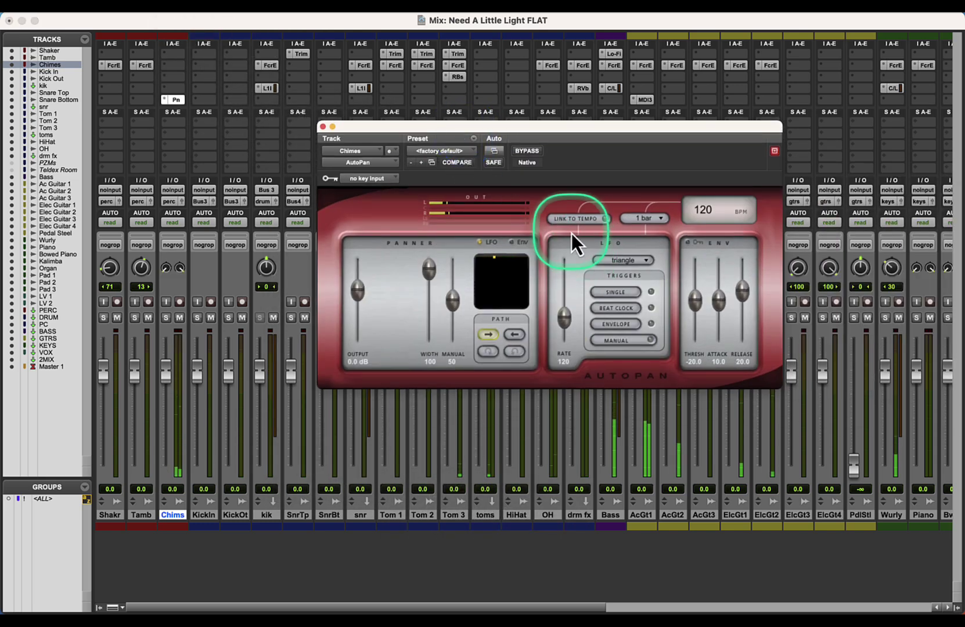
{"action": "left_click", "coordinate": [570, 220]}
{"action": "left_click", "coordinate": [657, 220]}
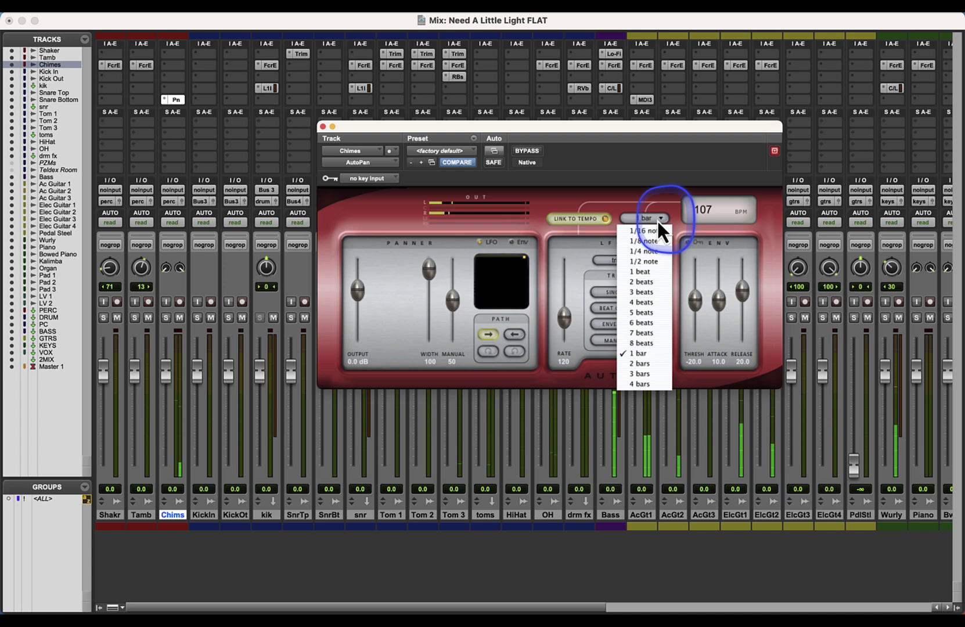
{"action": "left_click", "coordinate": [639, 284]}
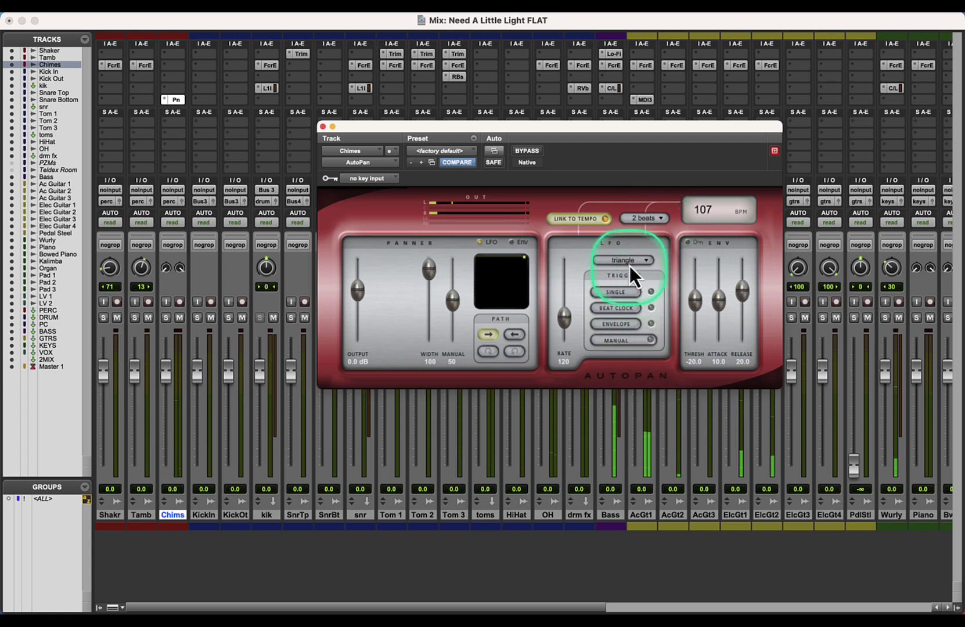
{"action": "left_click", "coordinate": [630, 220]}
{"action": "left_click", "coordinate": [663, 363]}
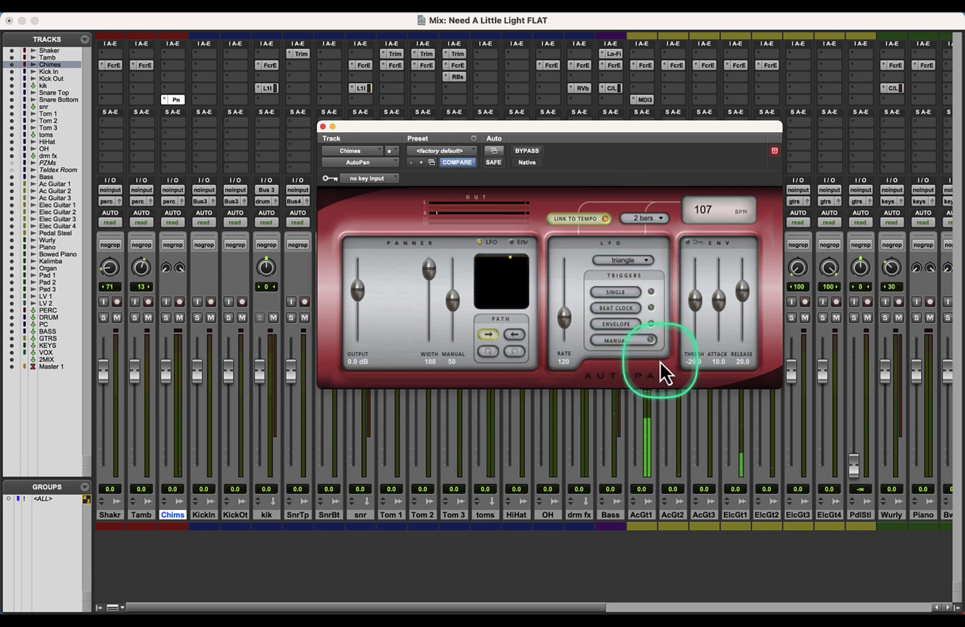
{"action": "key", "text": "space"}
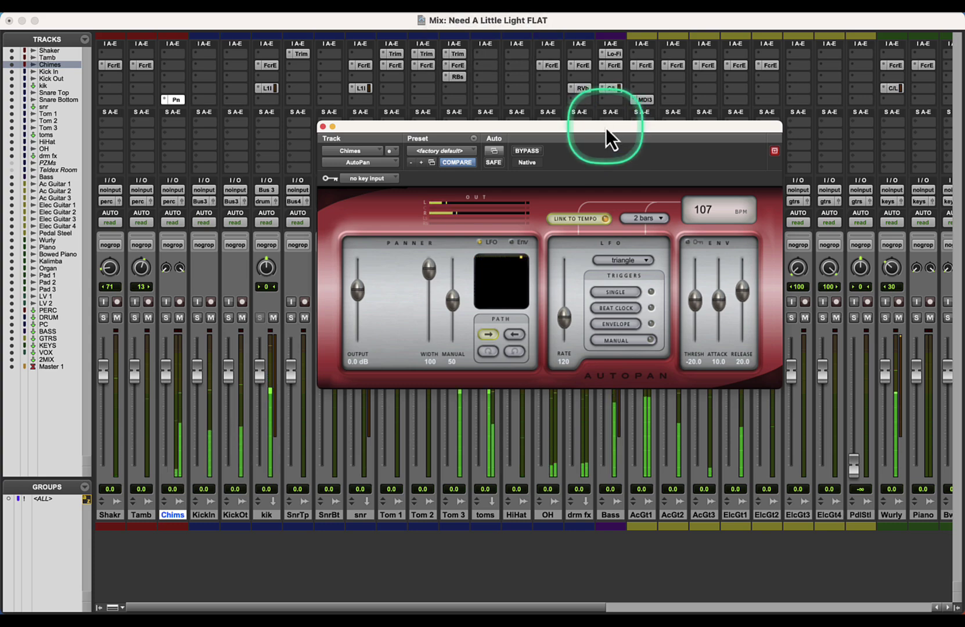
Step: Bring back the Edit window and lengthen the Chimes AutoPan cycle to 3 bars during playback
{"action": "key", "text": "super+equal"}
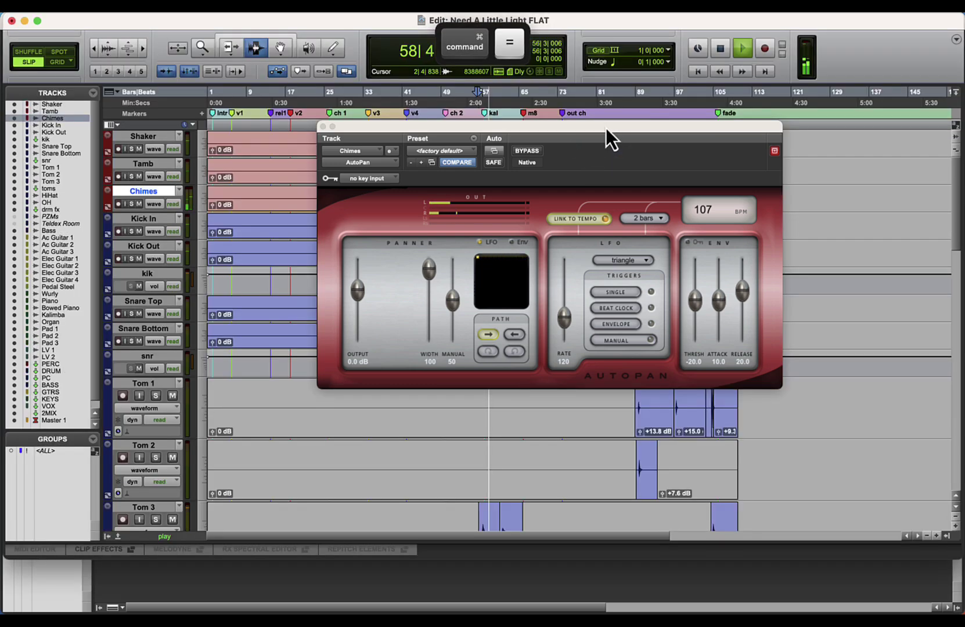
{"action": "left_click_drag", "start_coordinate": [477, 129], "coordinate": [736, 323]}
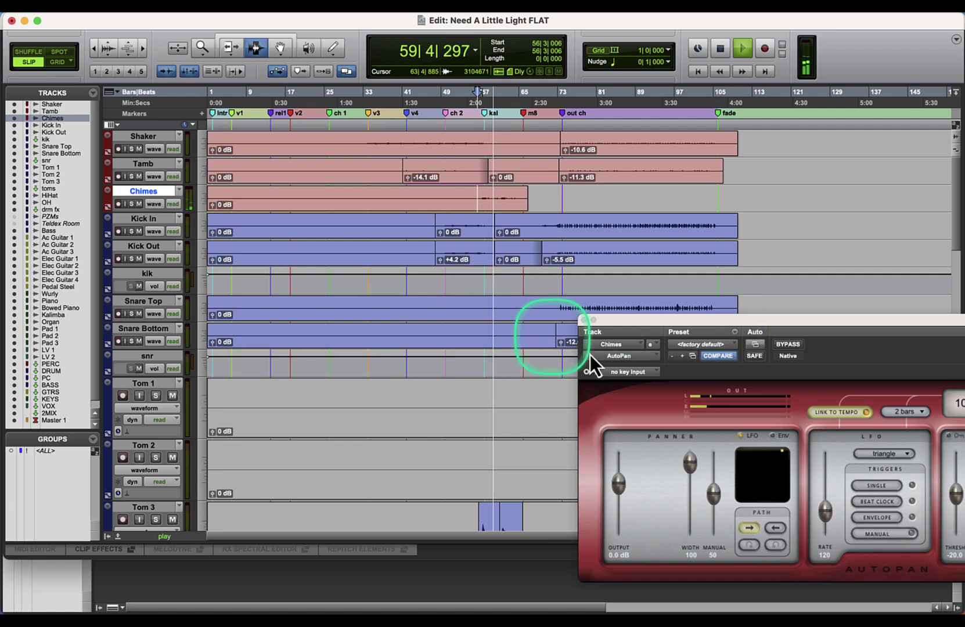
{"action": "left_click", "coordinate": [901, 411]}
{"action": "left_click", "coordinate": [922, 568]}
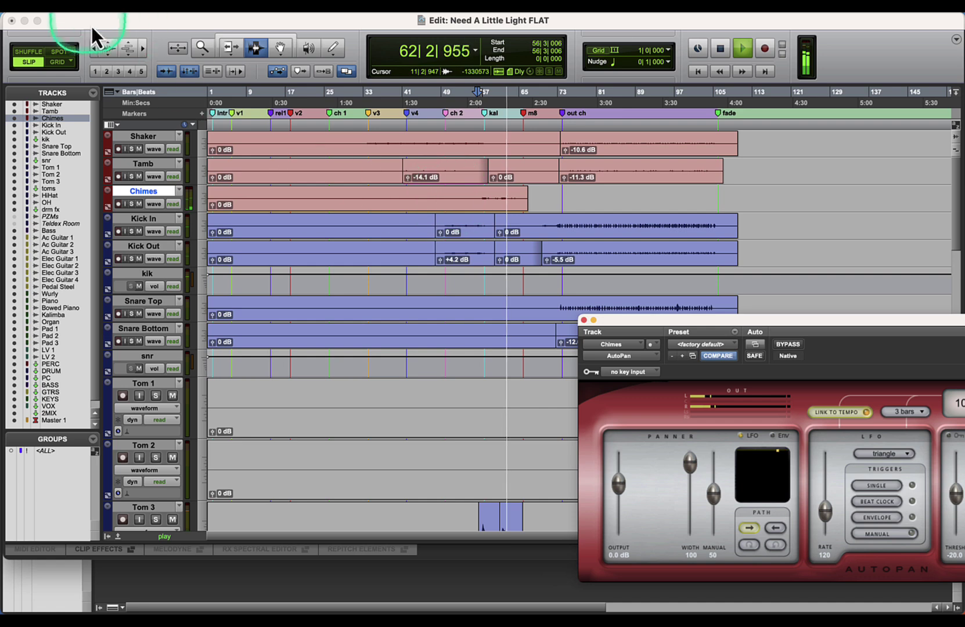
Step: Enlarge the waveforms, separate the Chimes clip just before its first hit and lower the new clip's gain to -9.9 dB
{"action": "left_click", "coordinate": [106, 46]}
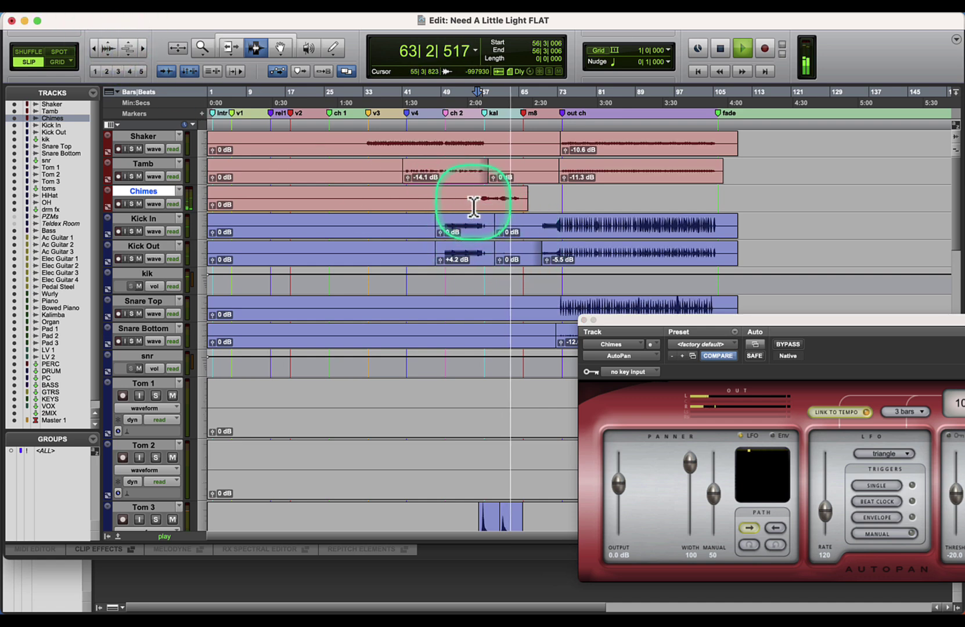
{"action": "key", "text": "super+e"}
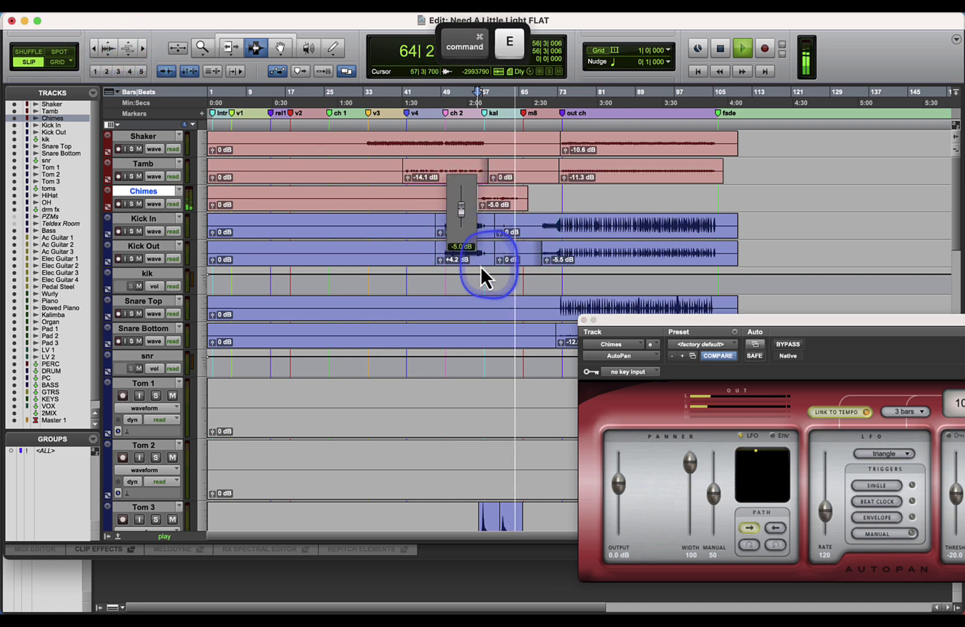
{"action": "left_click", "coordinate": [480, 207]}
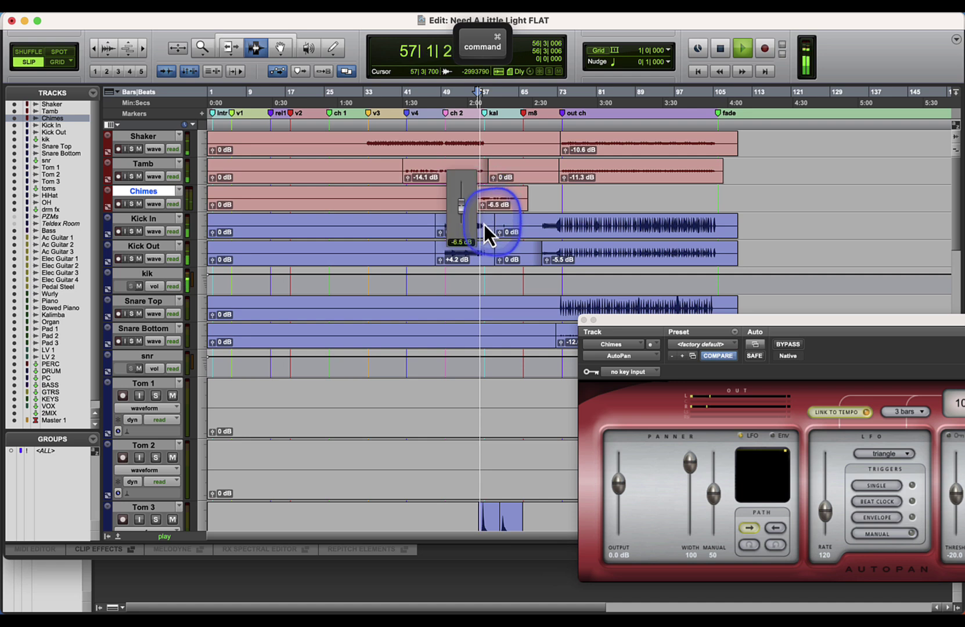
{"action": "left_click_drag", "start_coordinate": [484, 225], "coordinate": [485, 258]}
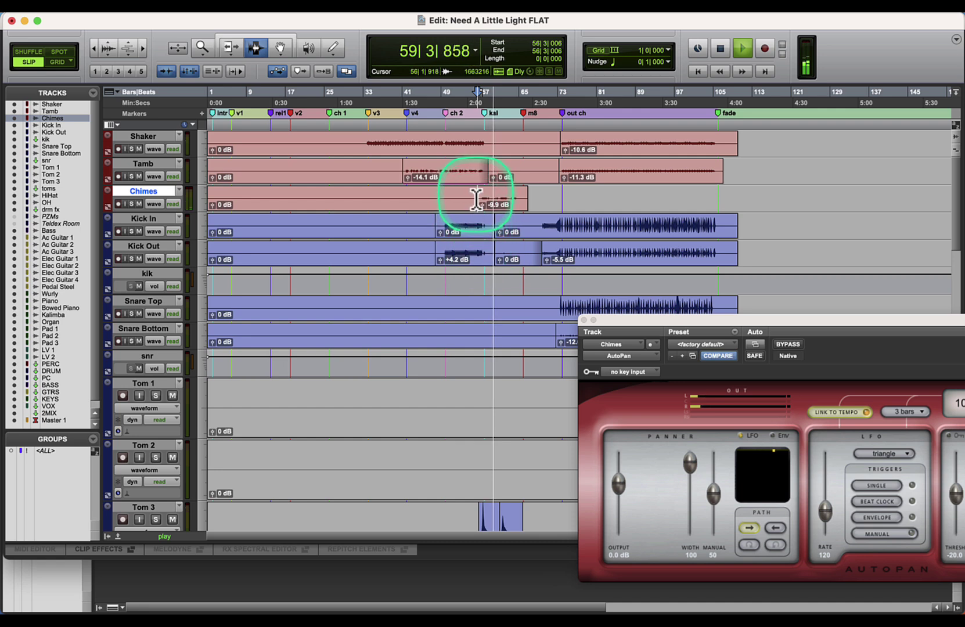
Step: Mute the empty Chimes clip that precedes the separated one
{"action": "left_click", "coordinate": [232, 48]}
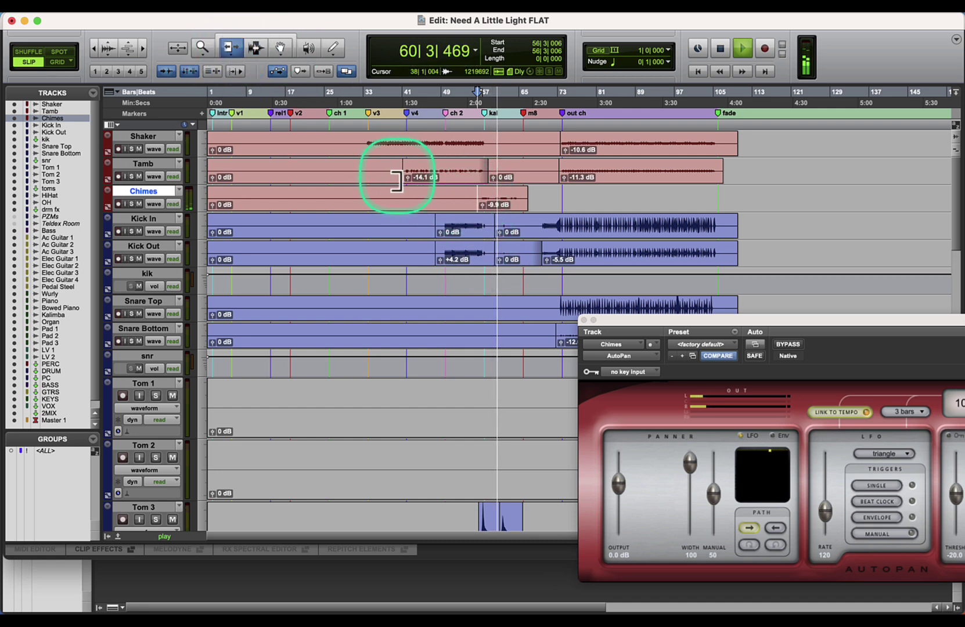
{"action": "left_click", "coordinate": [381, 214]}
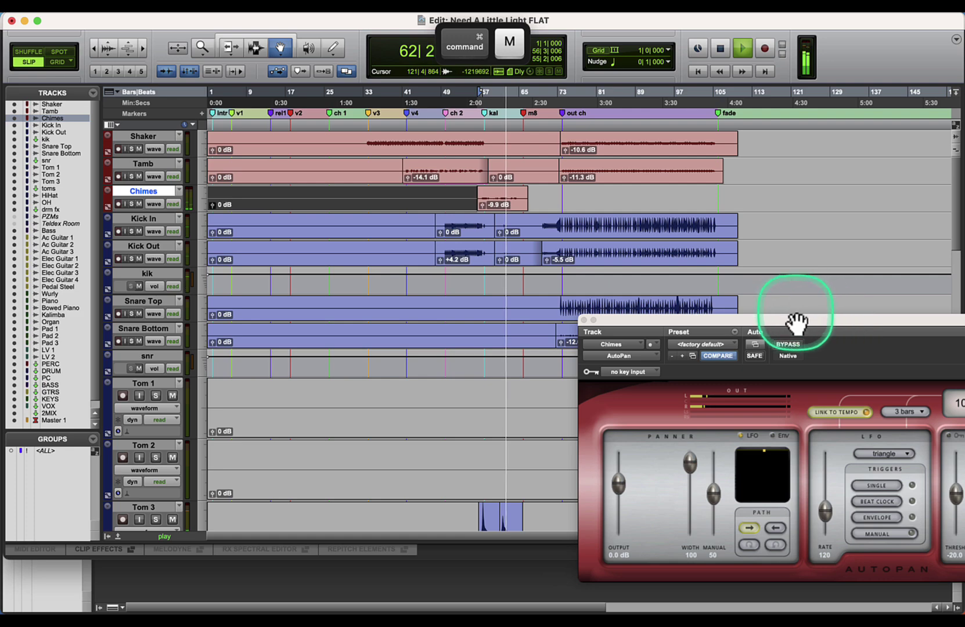
{"action": "left_click_drag", "start_coordinate": [797, 319], "coordinate": [616, 114]}
Step: Replay from just before the Kalimba entry, select the Kalimba track and reset its fully lowered fader to the default level
{"action": "scroll", "coordinate": [330, 323], "scroll_direction": "down", "scroll_amount": 15}
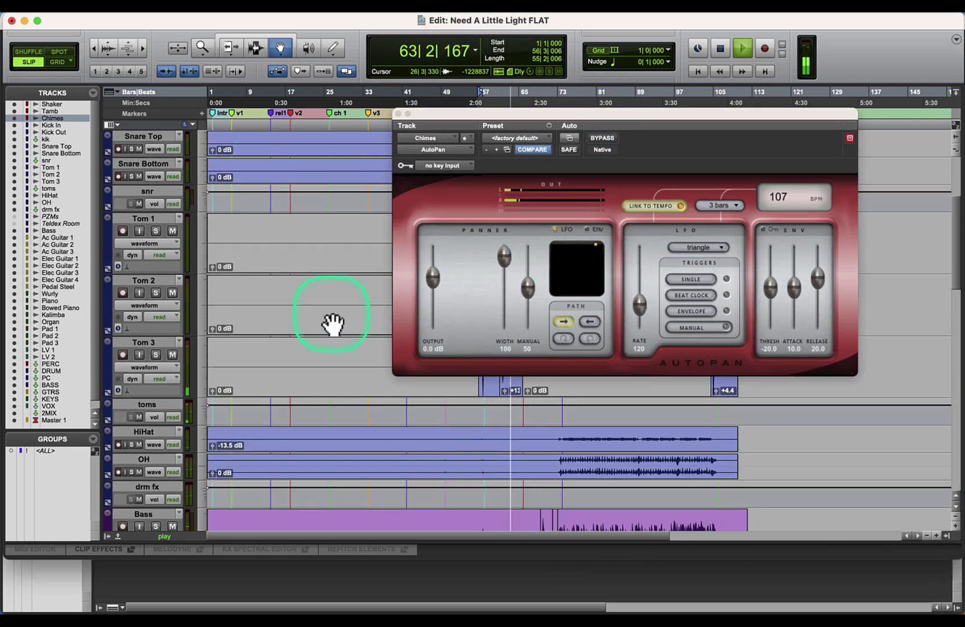
{"action": "scroll", "coordinate": [336, 322], "scroll_direction": "down", "scroll_amount": 8}
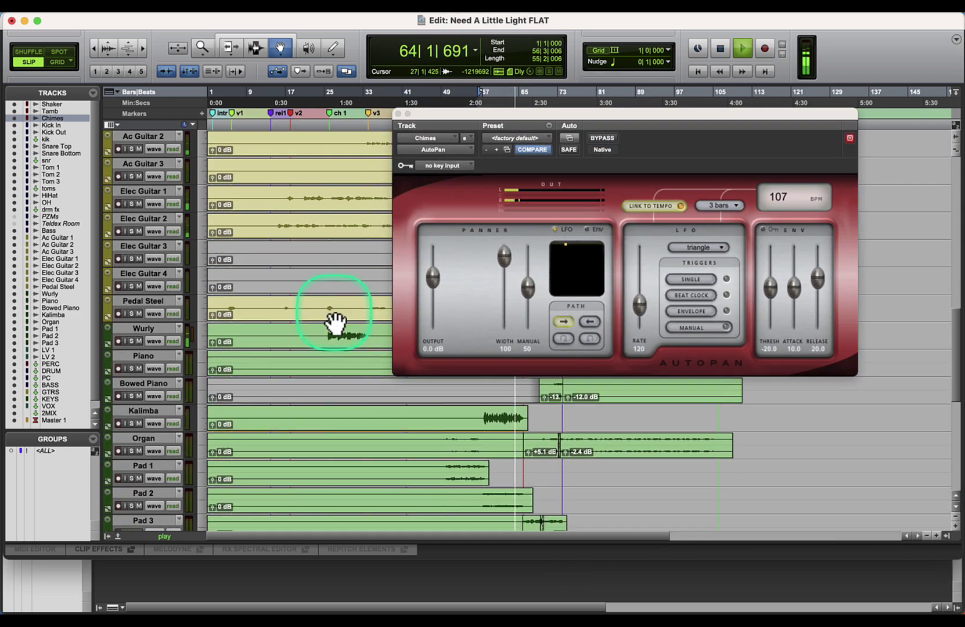
{"action": "key", "text": "space"}
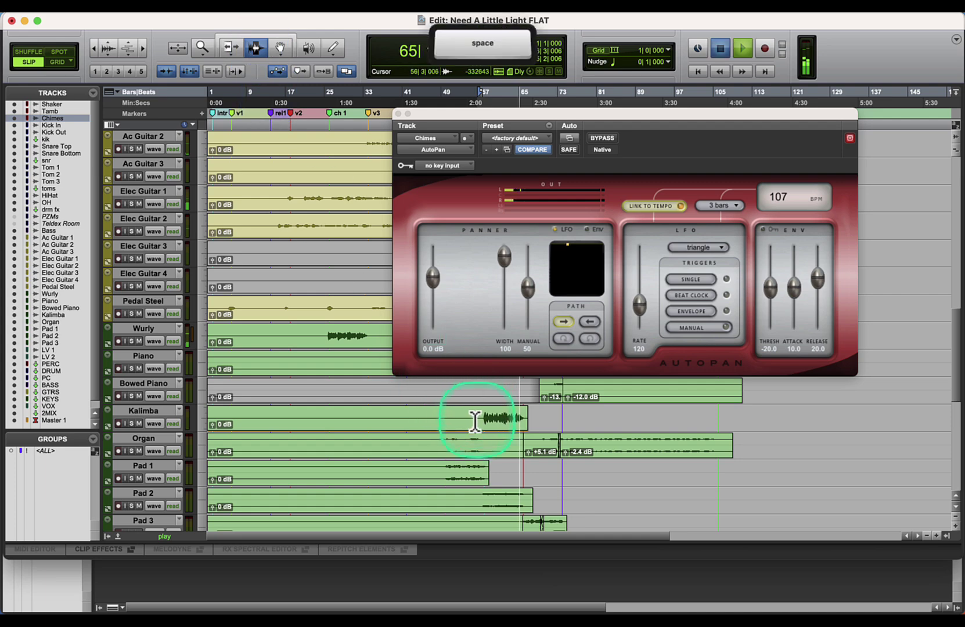
{"action": "left_click", "coordinate": [155, 412]}
{"action": "key", "text": "super+equal"}
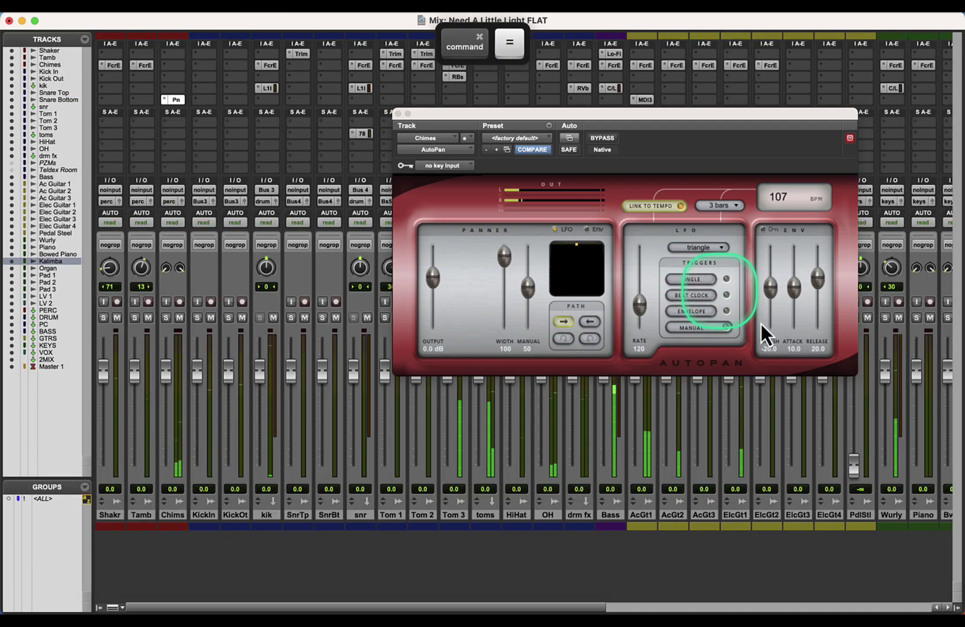
{"action": "left_click_drag", "start_coordinate": [659, 113], "coordinate": [440, 160]}
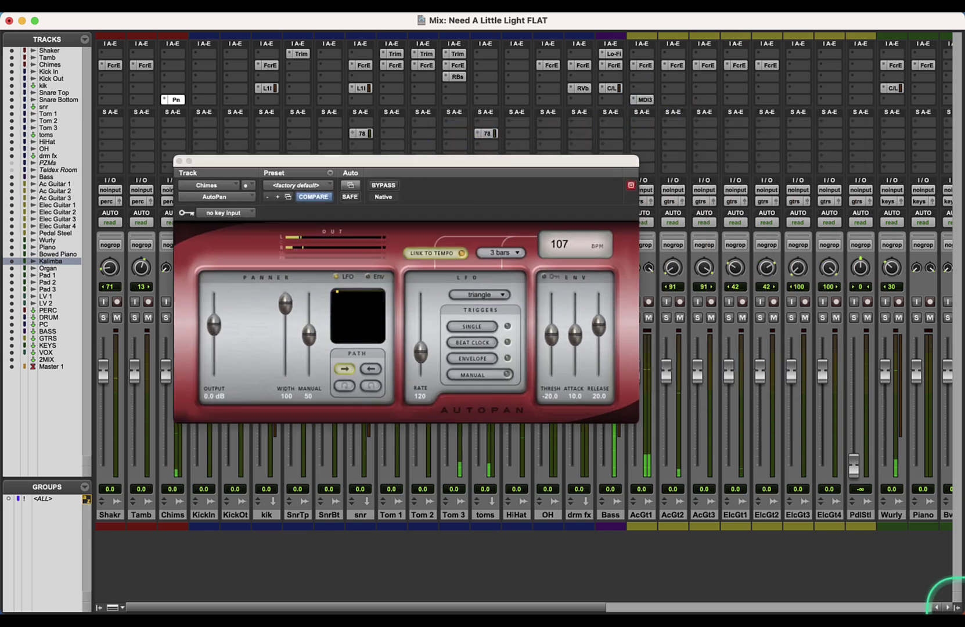
{"action": "left_click", "coordinate": [903, 607]}
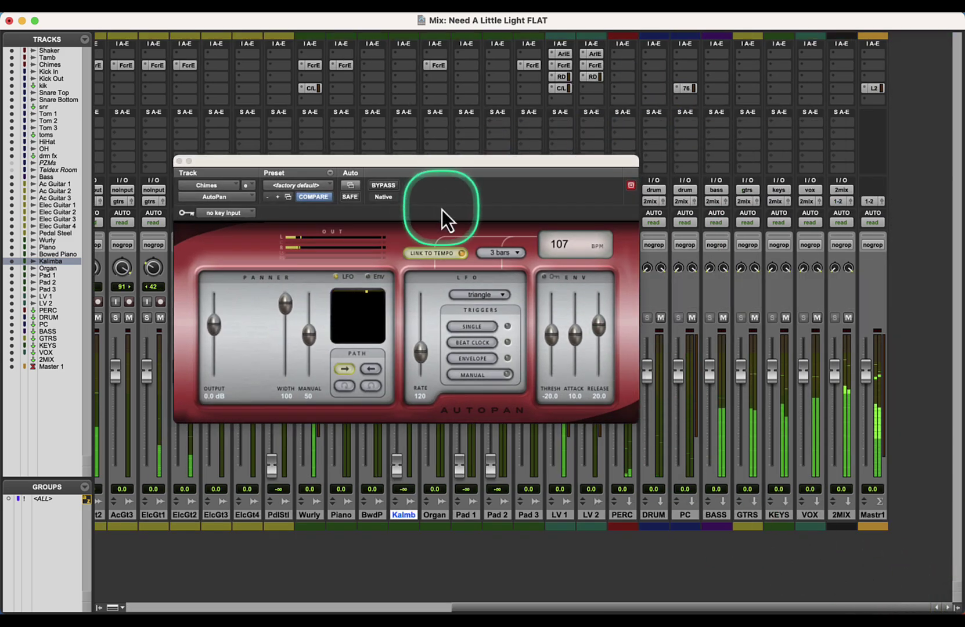
{"action": "left_click_drag", "start_coordinate": [291, 169], "coordinate": [816, 218]}
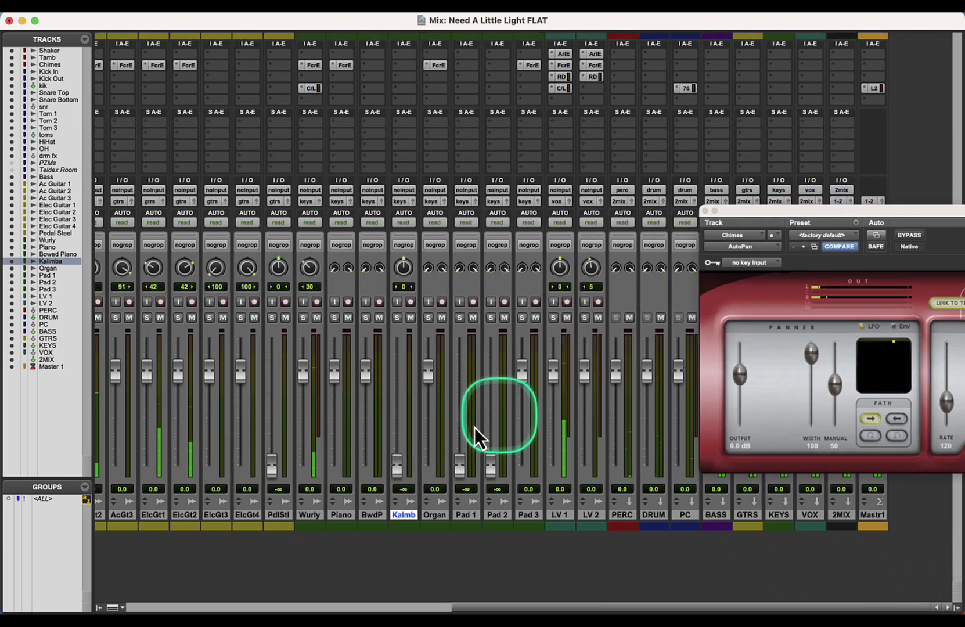
{"action": "left_click", "coordinate": [404, 466], "text": "alt"}
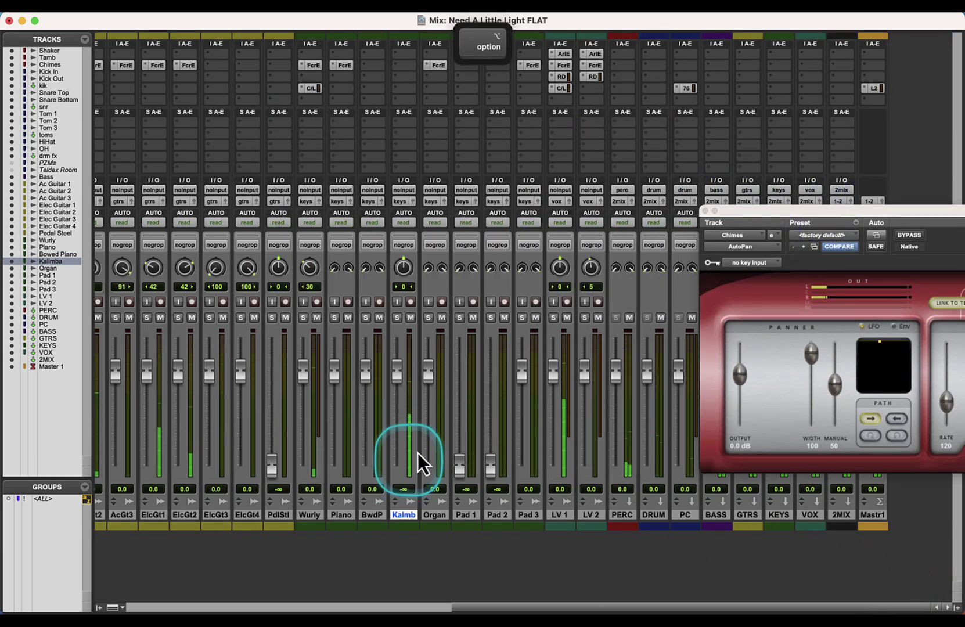
{"action": "left_click", "coordinate": [705, 210]}
Step: Insert the ff d2 6-Band EQ on the Kalimba track
{"action": "left_click", "coordinate": [394, 66]}
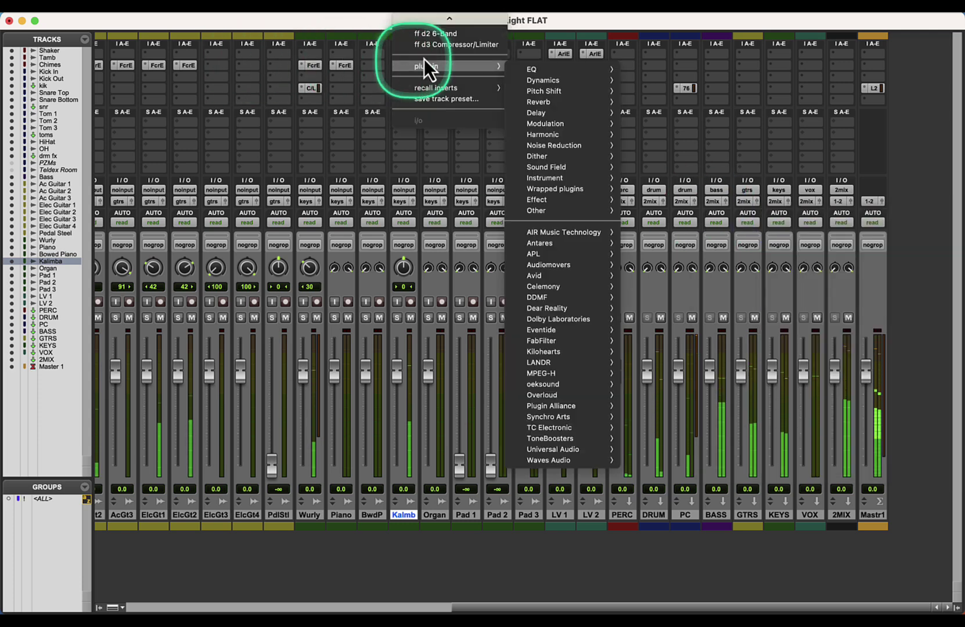
{"action": "left_click", "coordinate": [432, 32]}
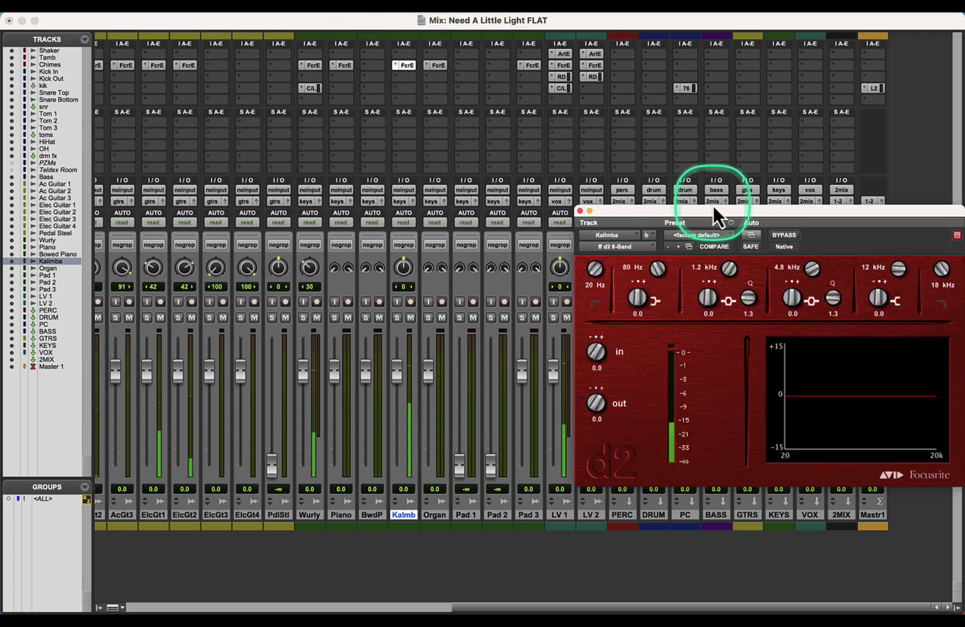
{"action": "left_click_drag", "start_coordinate": [713, 210], "coordinate": [561, 173]}
Step: Try a +15 dB boost at 2.2 kHz in the Kalimba EQ and reset that band to its defaults
{"action": "left_click_drag", "start_coordinate": [556, 261], "coordinate": [587, 231]}
{"action": "left_click_drag", "start_coordinate": [622, 176], "coordinate": [579, 235]}
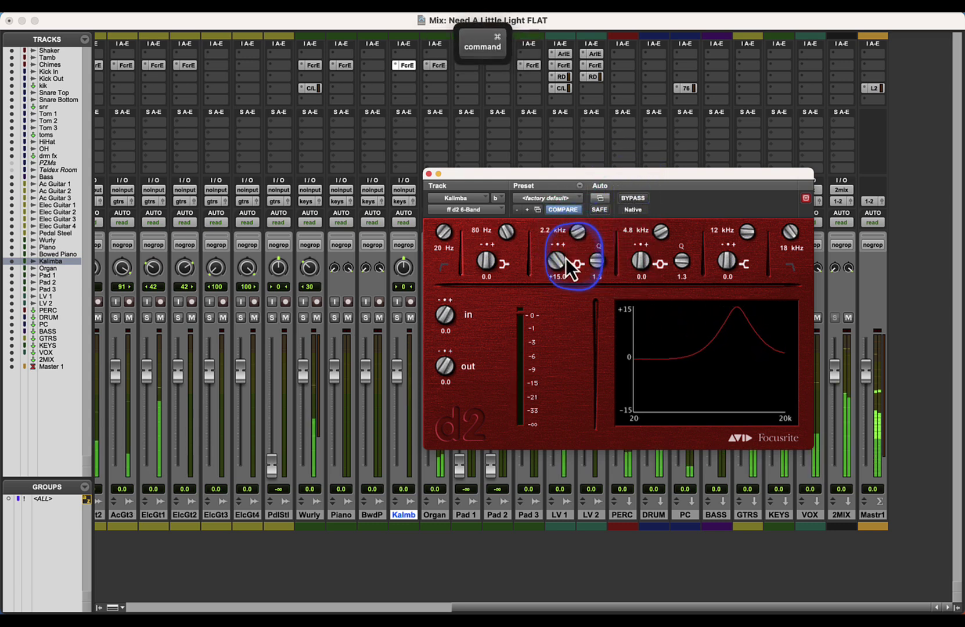
{"action": "left_click", "coordinate": [556, 261], "text": "alt"}
{"action": "left_click", "coordinate": [579, 233], "text": "alt"}
Step: Boost the Kalimba EQ's upper mid band by 9.8 dB at 5.2 kHz
{"action": "left_click_drag", "start_coordinate": [632, 254], "coordinate": [653, 246]}
{"action": "left_click_drag", "start_coordinate": [664, 206], "coordinate": [668, 200]}
{"action": "left_click", "coordinate": [642, 258]}
{"action": "left_click_drag", "start_coordinate": [642, 258], "coordinate": [629, 284]}
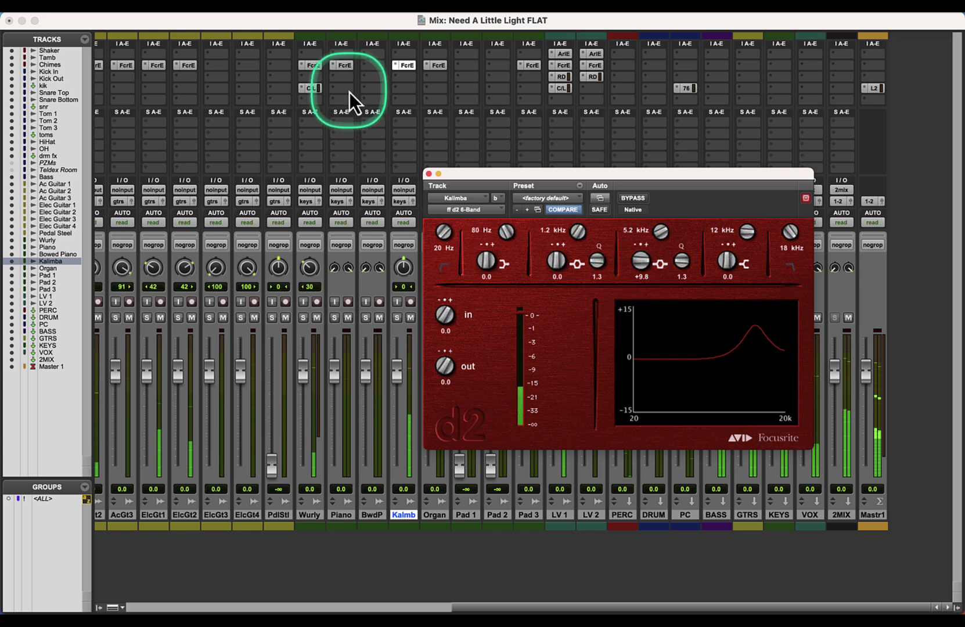
Step: Insert the Mod Delay III (mono/stereo) plug-in on the Kalimba track and restart playback
{"action": "left_click", "coordinate": [397, 100]}
{"action": "mouse_move", "coordinate": [445, 100]}
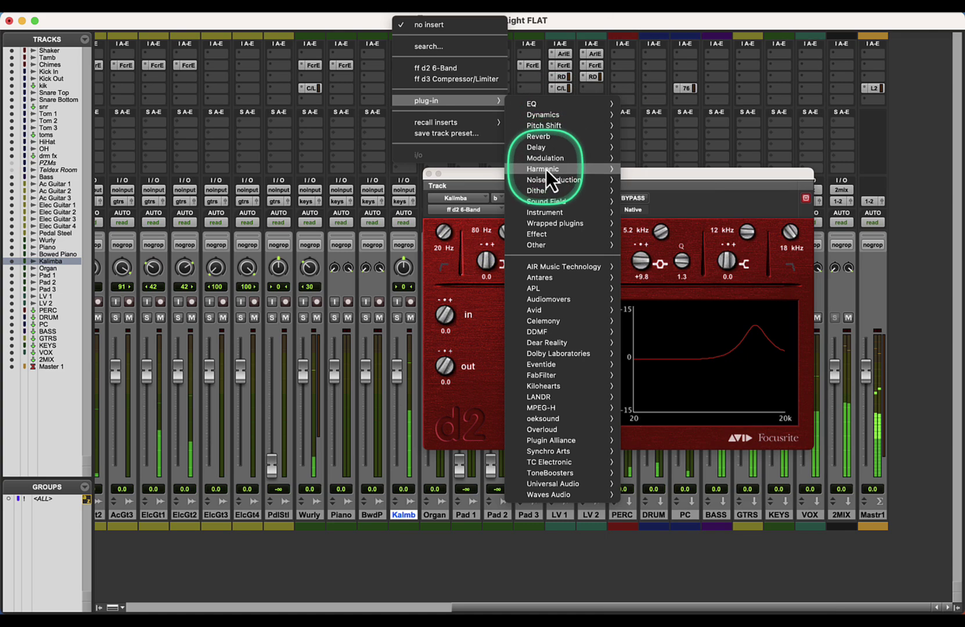
{"action": "mouse_move", "coordinate": [544, 182]}
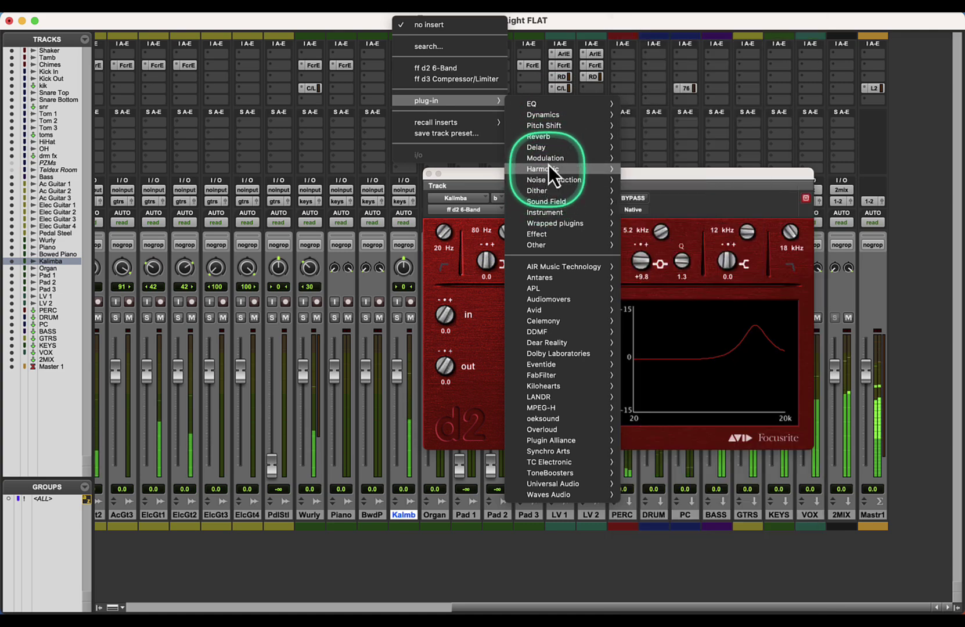
{"action": "mouse_move", "coordinate": [548, 148]}
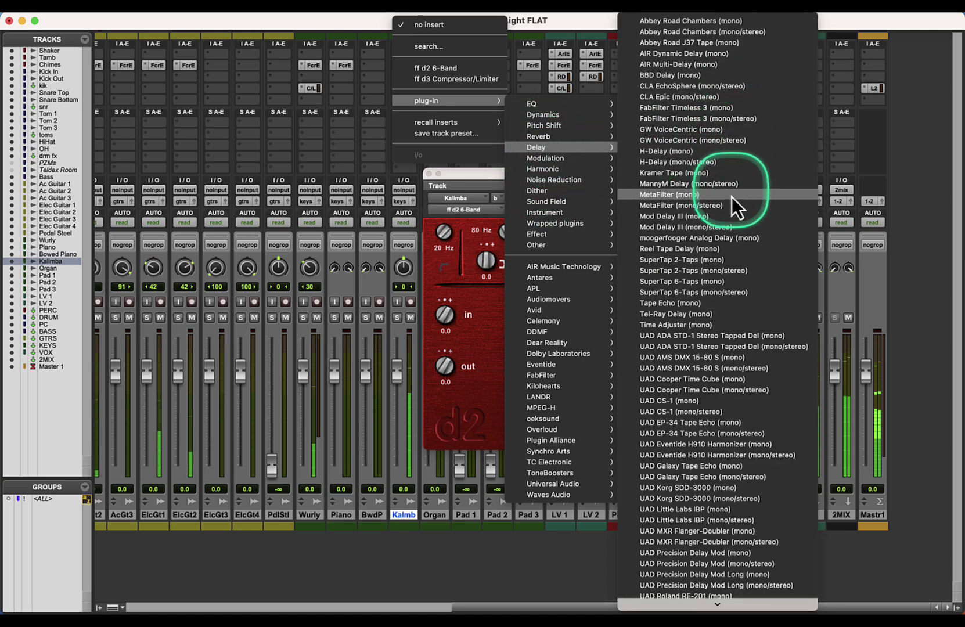
{"action": "left_click", "coordinate": [737, 228]}
{"action": "key", "text": "space"}
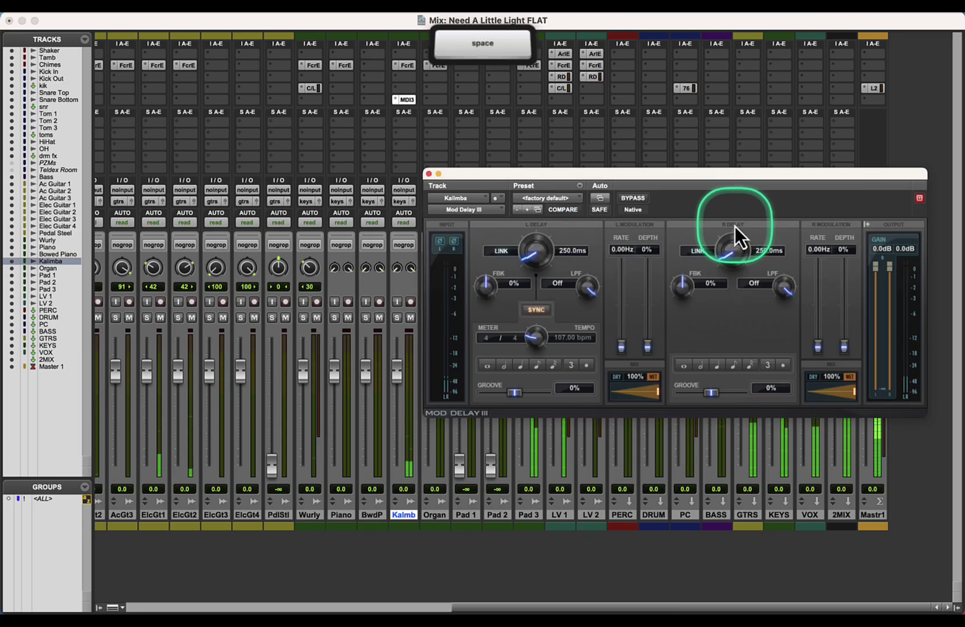
Step: Zero both channels' delay times in the Kalimba's Mod Delay III, and set the left delay to about 4 ms
{"action": "left_click_drag", "start_coordinate": [554, 254], "coordinate": [521, 291]}
{"action": "left_click_drag", "start_coordinate": [733, 251], "coordinate": [711, 286]}
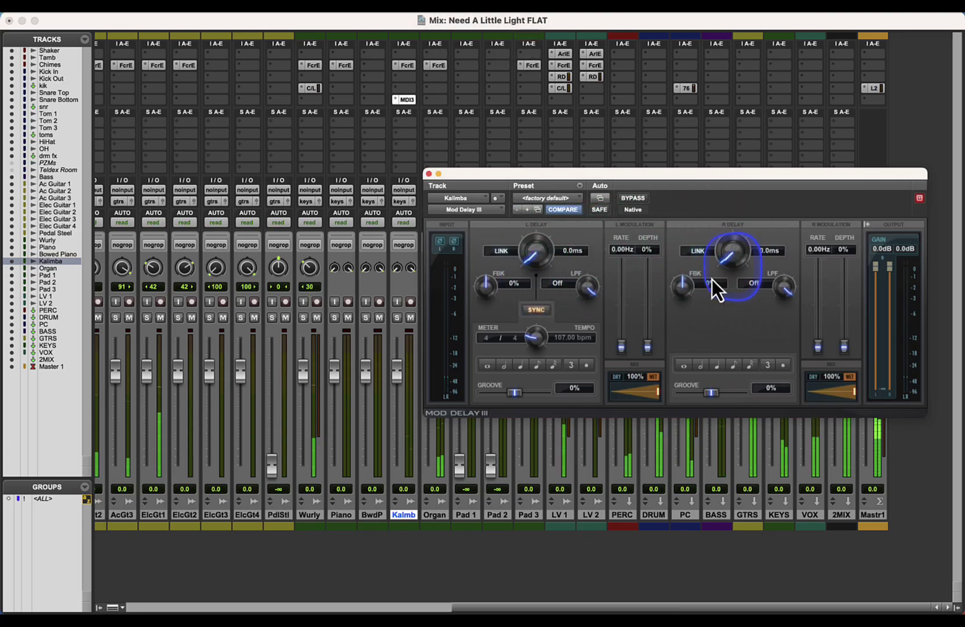
{"action": "left_click", "coordinate": [567, 252]}
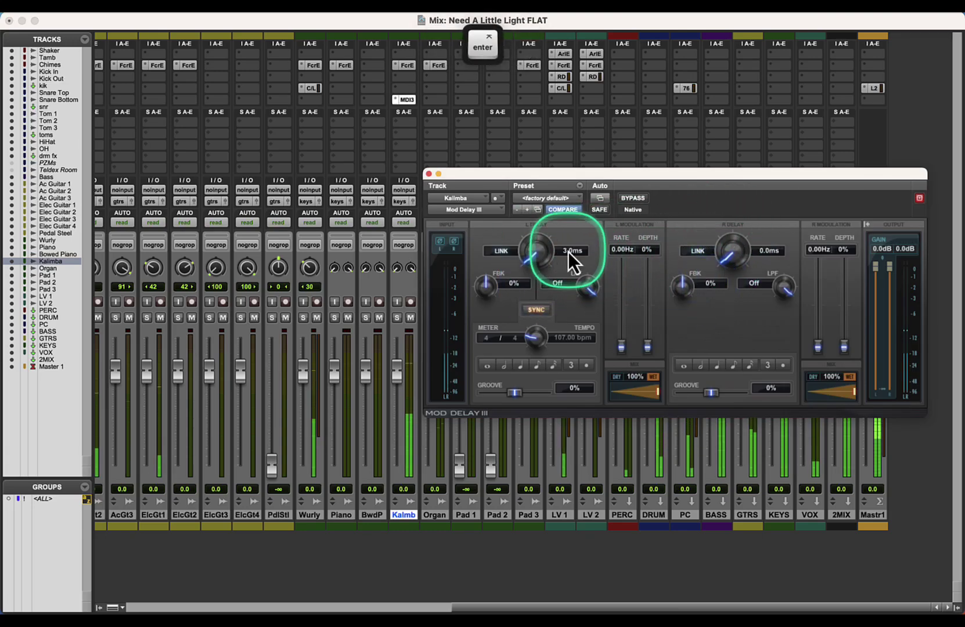
{"action": "left_click_drag", "start_coordinate": [551, 258], "coordinate": [535, 255]}
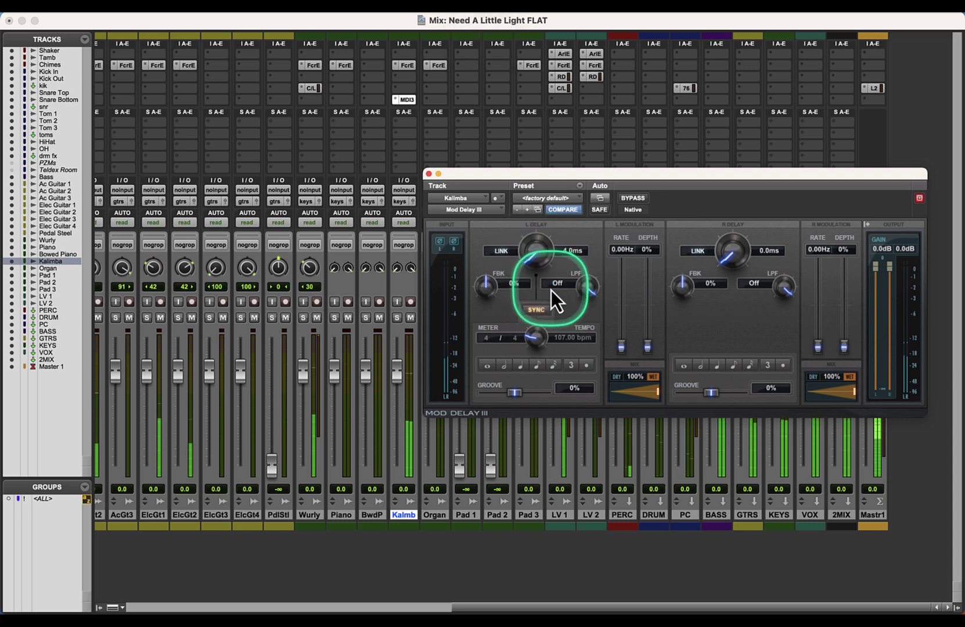
{"action": "key", "text": "super"}
{"action": "left_click_drag", "start_coordinate": [558, 340], "coordinate": [569, 316]}
Step: Reopen the Kalimba EQ and reduce its 5.2 kHz boost to +6.7 dB
{"action": "left_click", "coordinate": [408, 67]}
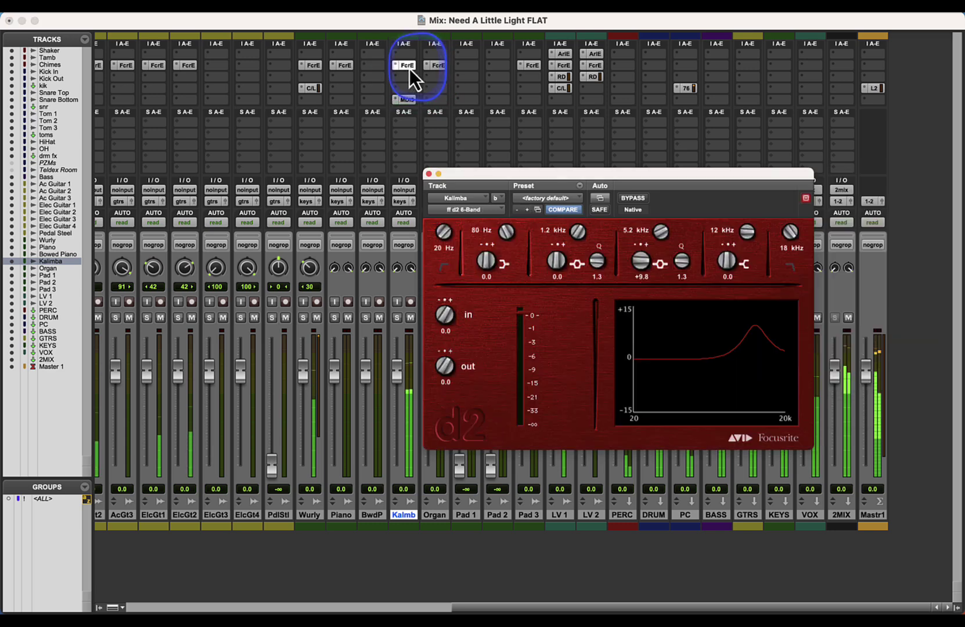
{"action": "key", "text": "super"}
{"action": "mouse_move", "coordinate": [607, 272]}
{"action": "left_mouse_down"}
{"action": "mouse_move", "coordinate": [647, 258]}
{"action": "mouse_move", "coordinate": [624, 280]}
{"action": "left_mouse_up"}
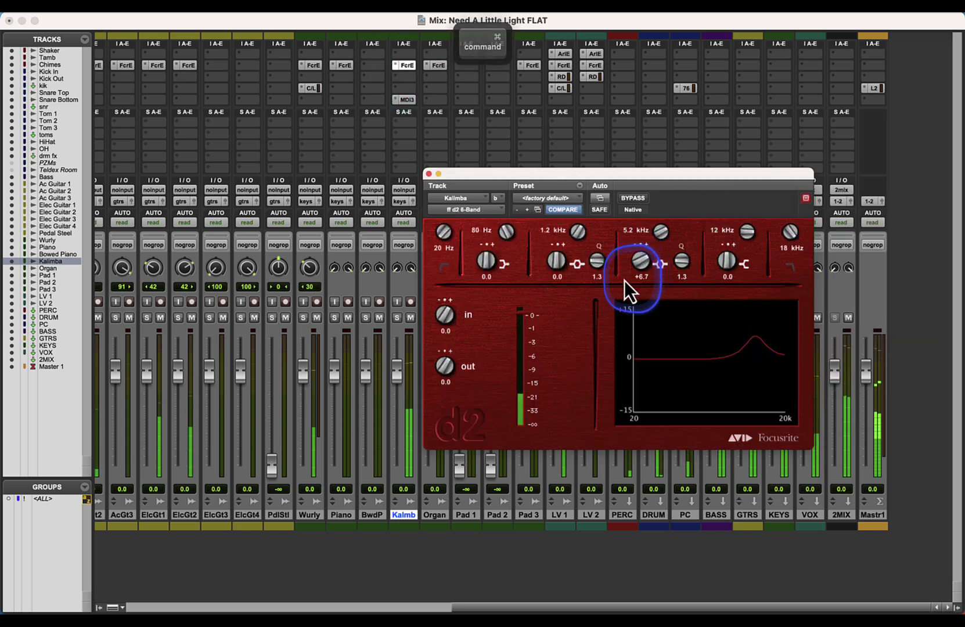
Step: Enable the Kalimba EQ's high-pass filter at 104 Hz, close the plug-in window and restart playback
{"action": "left_click", "coordinate": [443, 265]}
{"action": "left_click_drag", "start_coordinate": [443, 232], "coordinate": [436, 163]}
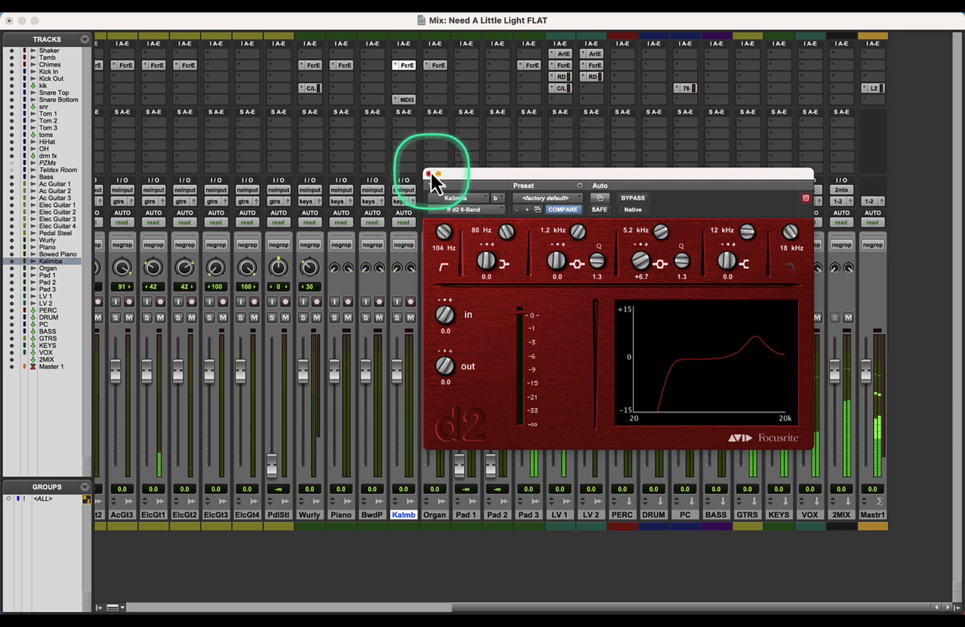
{"action": "left_click", "coordinate": [429, 174]}
{"action": "key", "text": "space"}
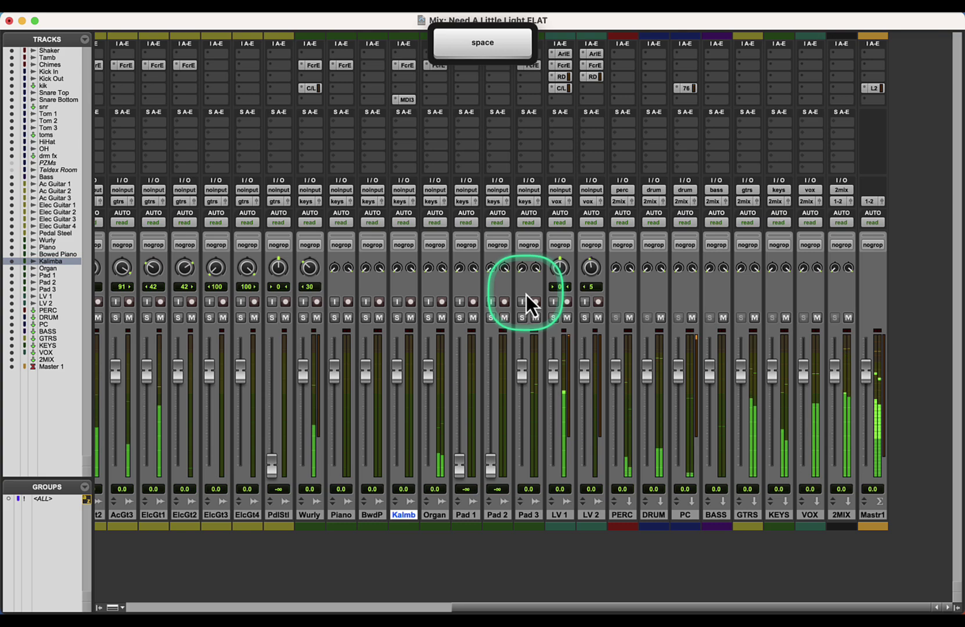
Step: Separate the Kalimba clip just before its entry at kal and lower the new clip's gain to -3.7 dB
{"action": "key", "text": "super+equal"}
{"action": "scroll", "coordinate": [483, 430], "scroll_direction": "down", "scroll_amount": 5}
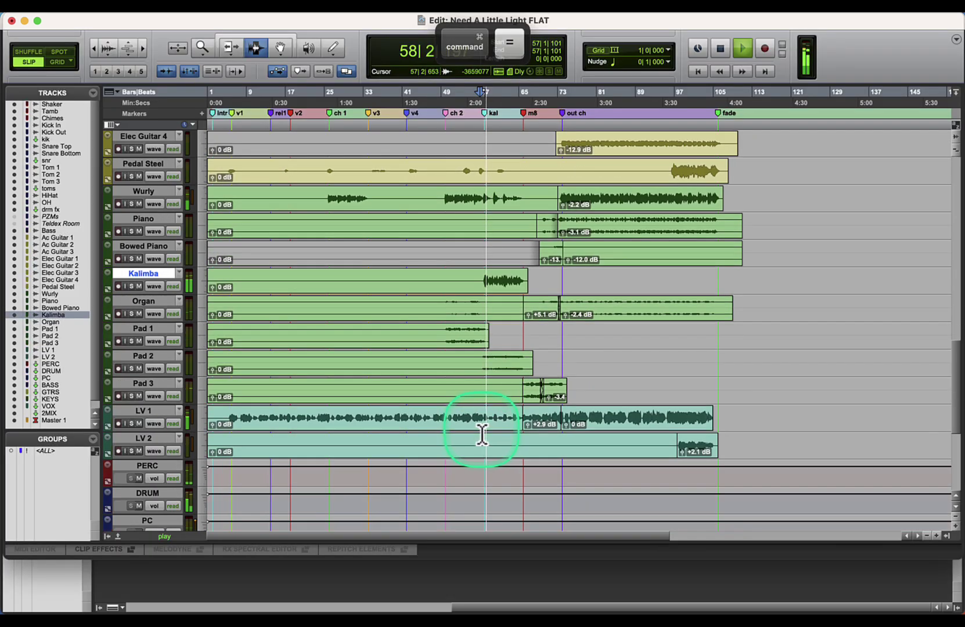
{"action": "left_click", "coordinate": [483, 281]}
{"action": "key", "text": "super+e"}
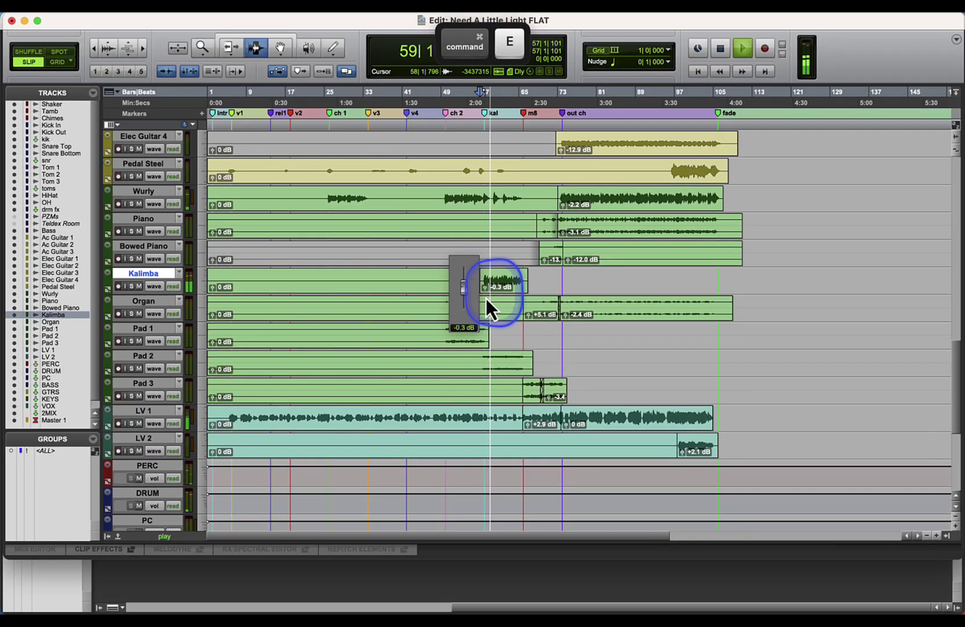
{"action": "left_click_drag", "start_coordinate": [488, 332], "coordinate": [490, 334]}
Step: Reopen the Kalimba EQ, switch off its high-pass filter and boost the lower mid band by 4.6 dB at 88 Hz
{"action": "key", "text": "super+equal"}
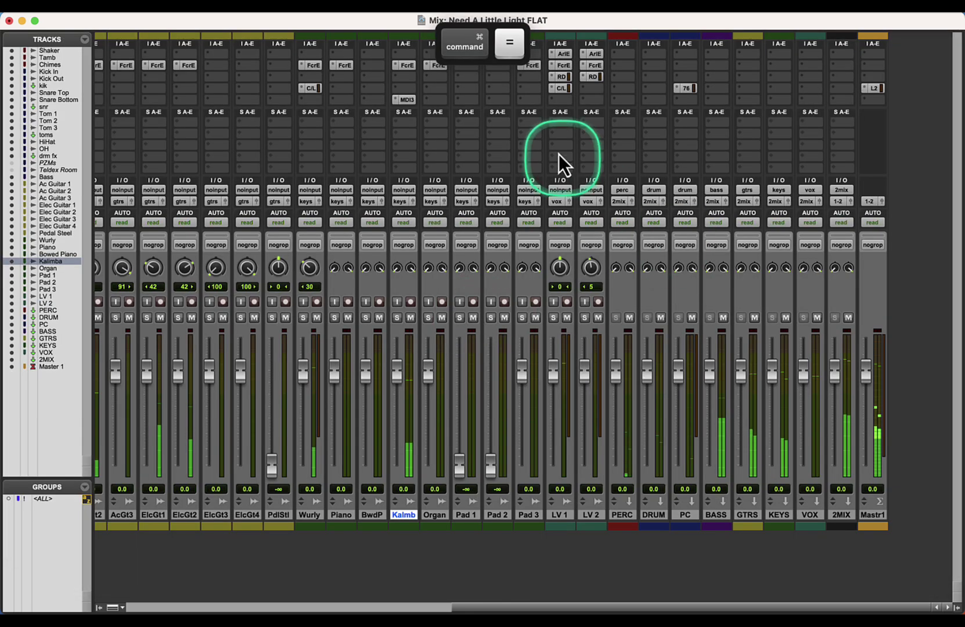
{"action": "left_click", "coordinate": [399, 68]}
{"action": "left_click", "coordinate": [412, 76]}
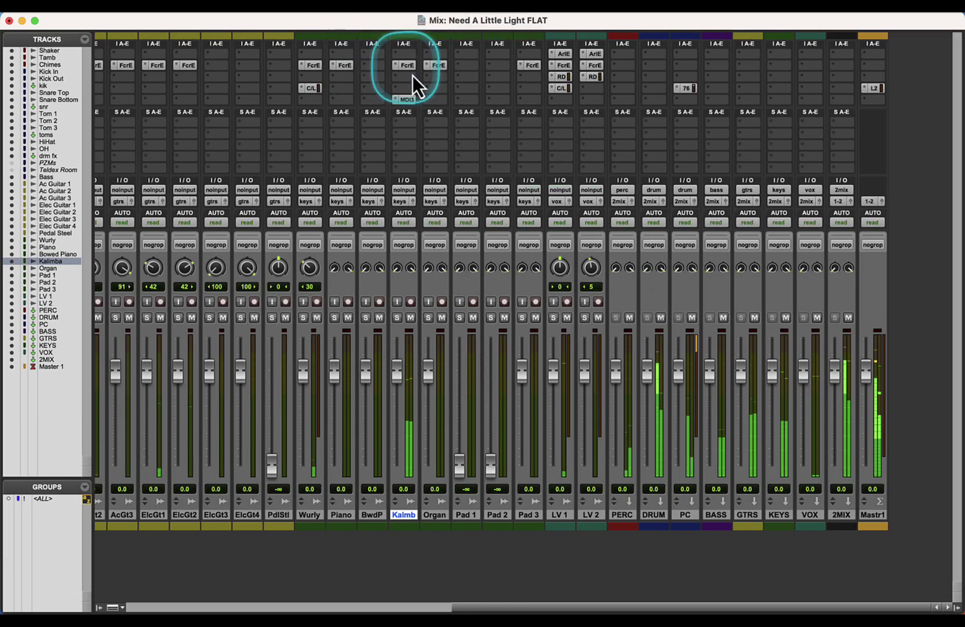
{"action": "left_click", "coordinate": [404, 66]}
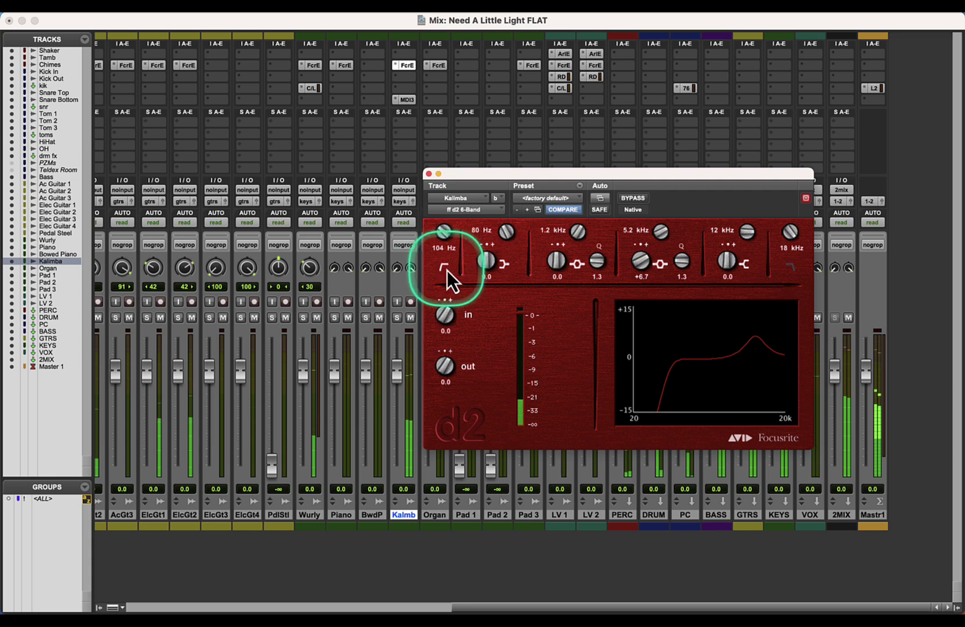
{"action": "mouse_move", "coordinate": [566, 260]}
{"action": "left_mouse_down"}
{"action": "mouse_move", "coordinate": [545, 250]}
{"action": "mouse_move", "coordinate": [519, 296]}
{"action": "mouse_move", "coordinate": [554, 263]}
{"action": "mouse_move", "coordinate": [554, 226]}
{"action": "mouse_move", "coordinate": [559, 252]}
{"action": "left_mouse_up"}
Step: Reset the Kalimba EQ's high-pass frequency, switch off the low shelf and refine the lower mid band to +4.8 dB at 98 Hz
{"action": "left_click", "coordinate": [442, 238], "text": "alt"}
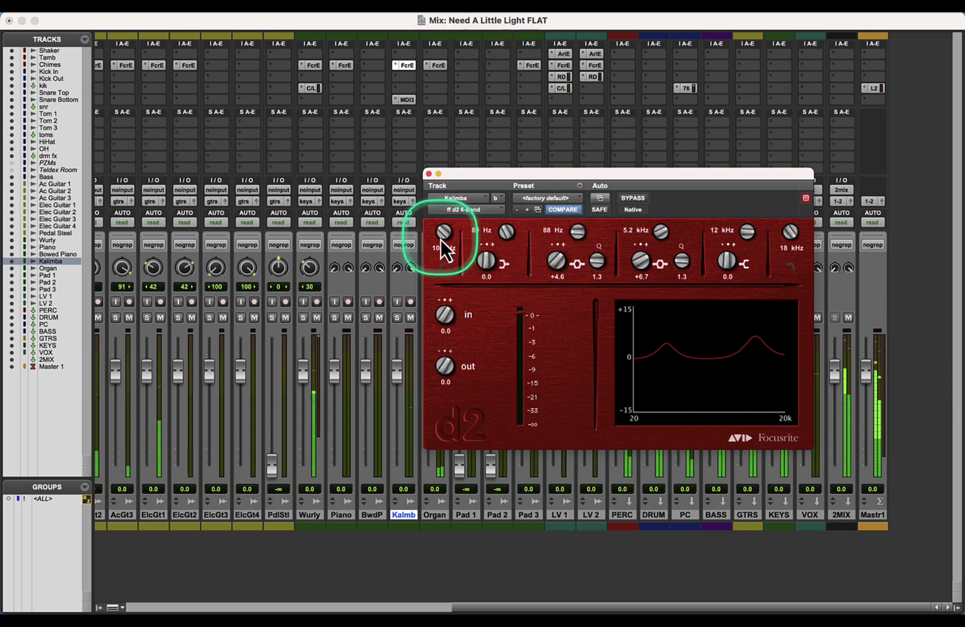
{"action": "left_click", "coordinate": [493, 266], "text": "alt"}
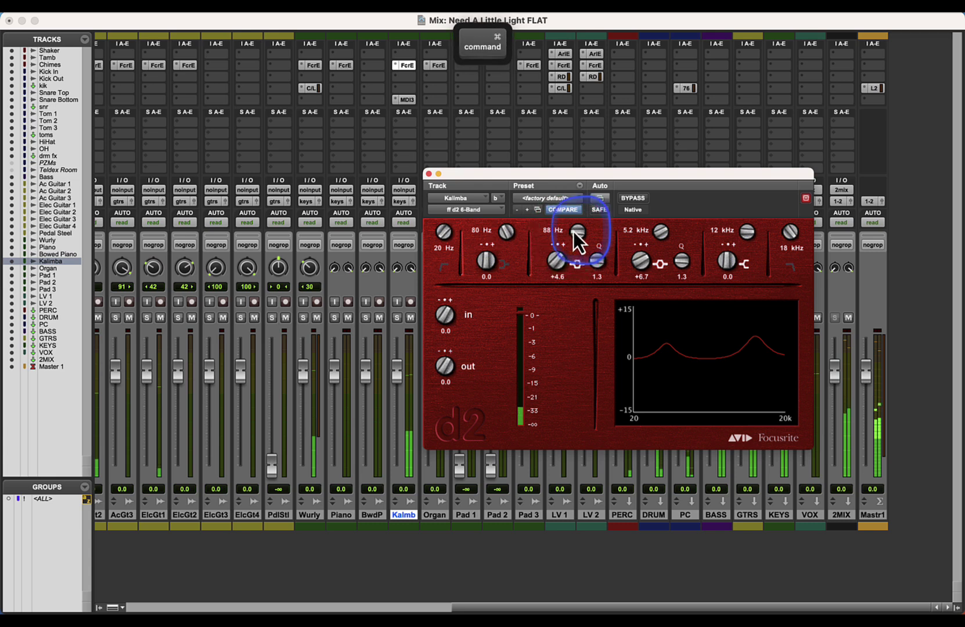
{"action": "left_click_drag", "start_coordinate": [573, 225], "coordinate": [557, 256]}
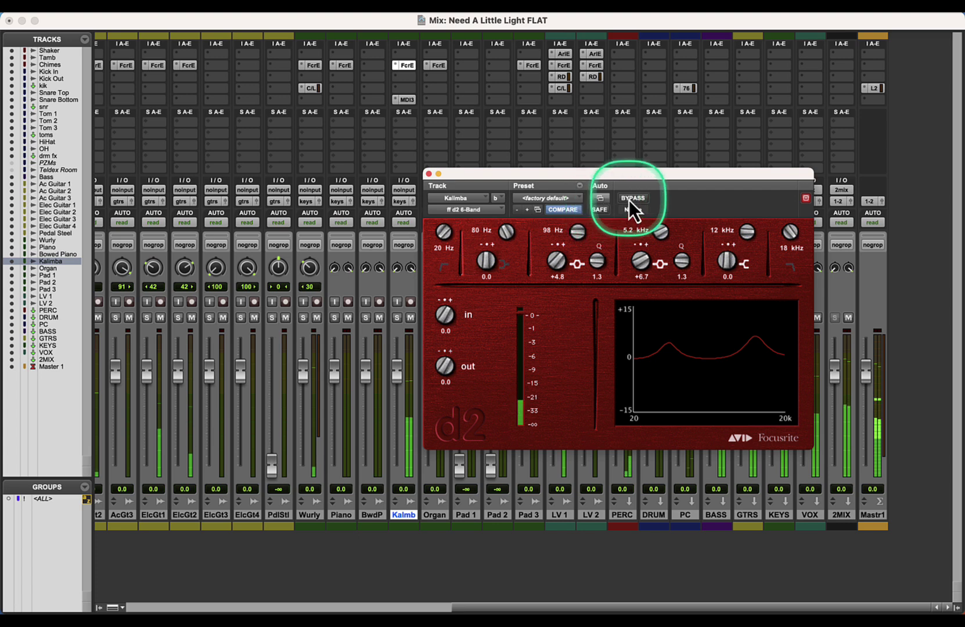
Step: Compare the Kalimba EQ bypassed and active, set its upper mid band to +7.0 dB at 5.0 kHz, and close it in the Edit window
{"action": "left_click", "coordinate": [628, 200]}
{"action": "left_click", "coordinate": [629, 199]}
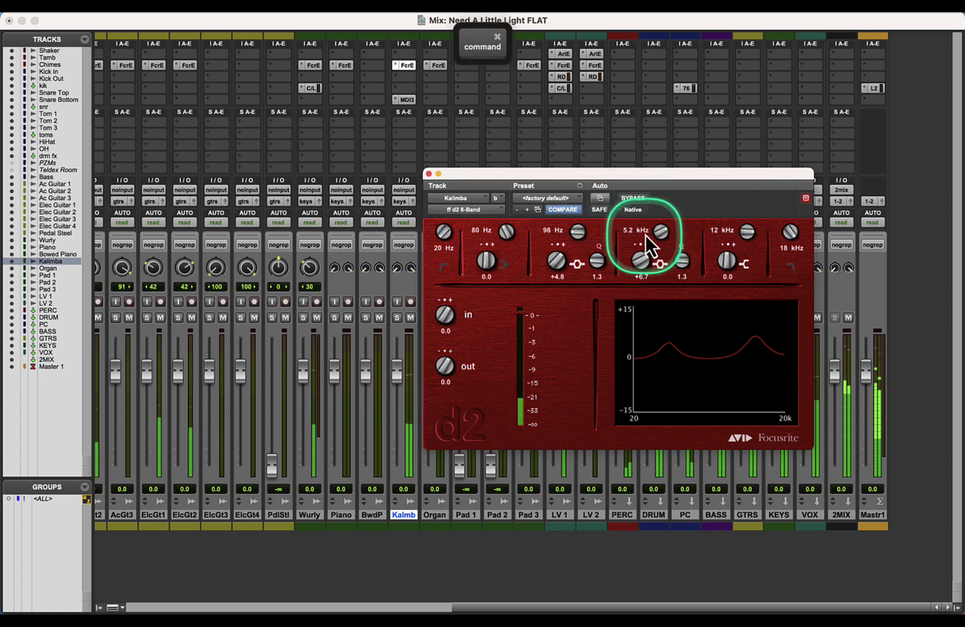
{"action": "left_click_drag", "start_coordinate": [644, 258], "coordinate": [656, 240]}
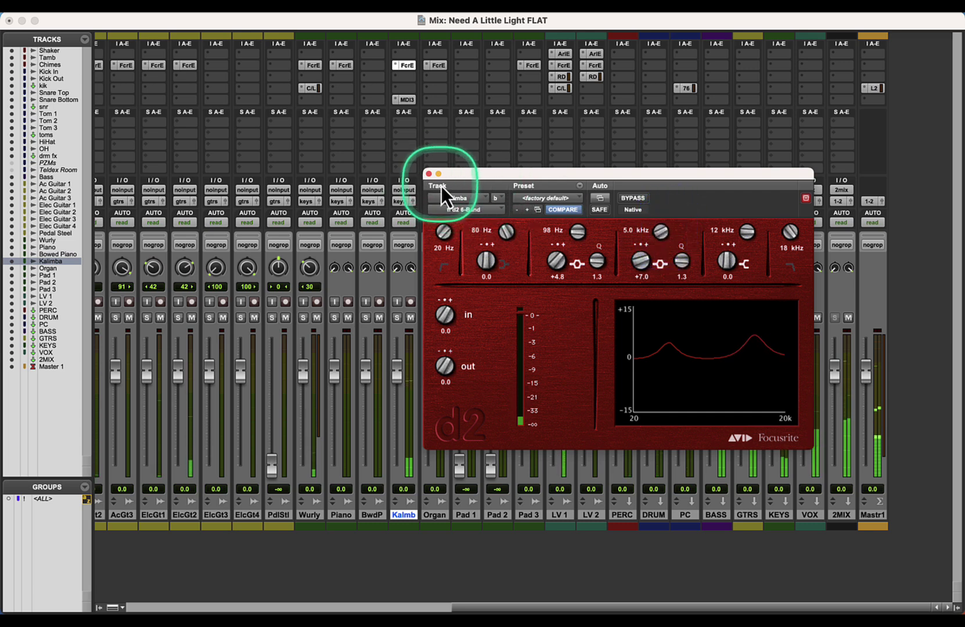
{"action": "key", "text": "super+equal"}
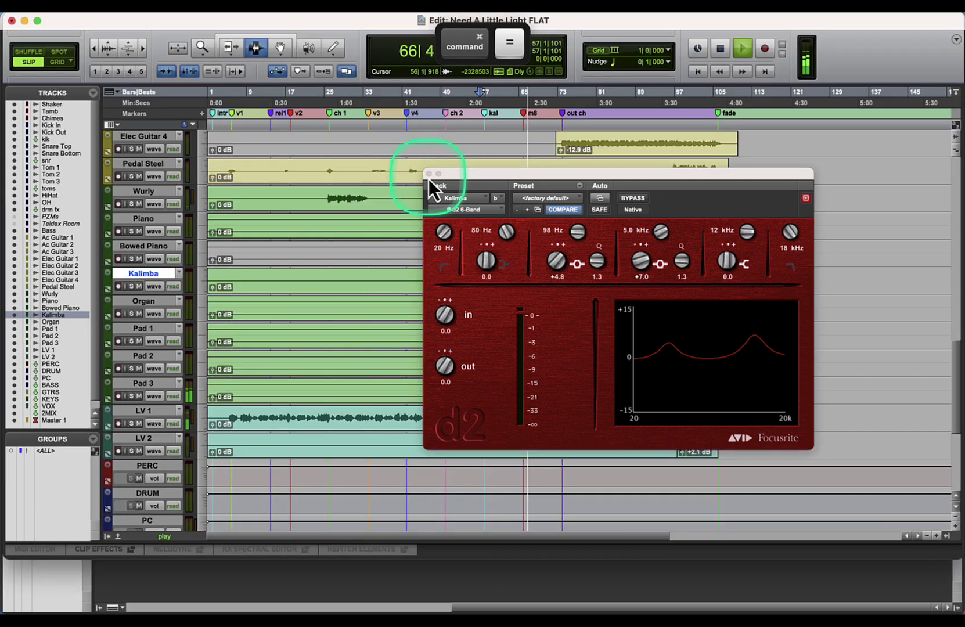
{"action": "left_click", "coordinate": [429, 173]}
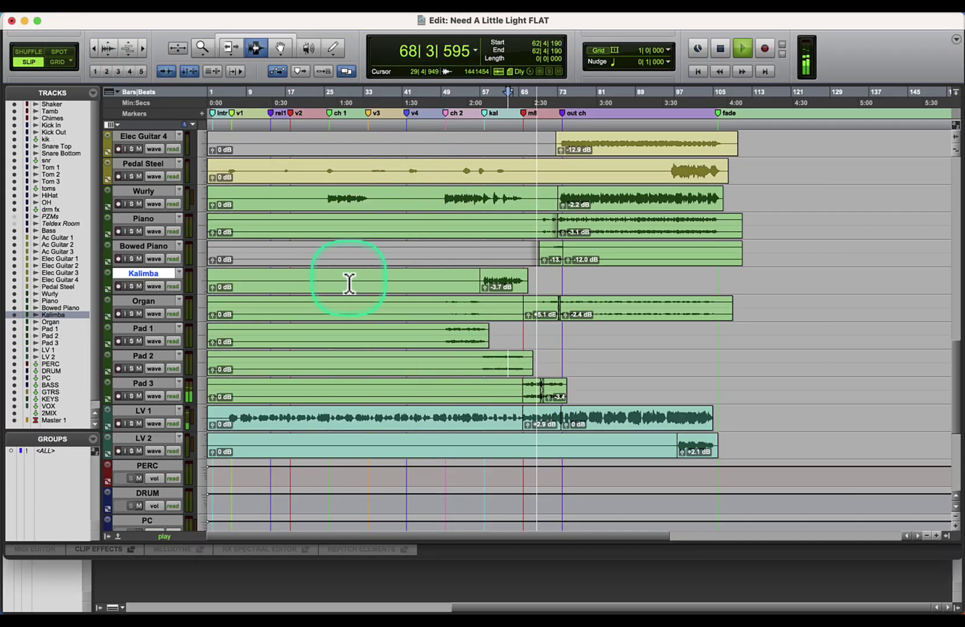
Step: Audition the last bars of the Kalimba part leading into the m8 section
{"action": "left_click", "coordinate": [142, 47]}
{"action": "left_click", "coordinate": [142, 47]}
{"action": "left_click", "coordinate": [585, 284]}
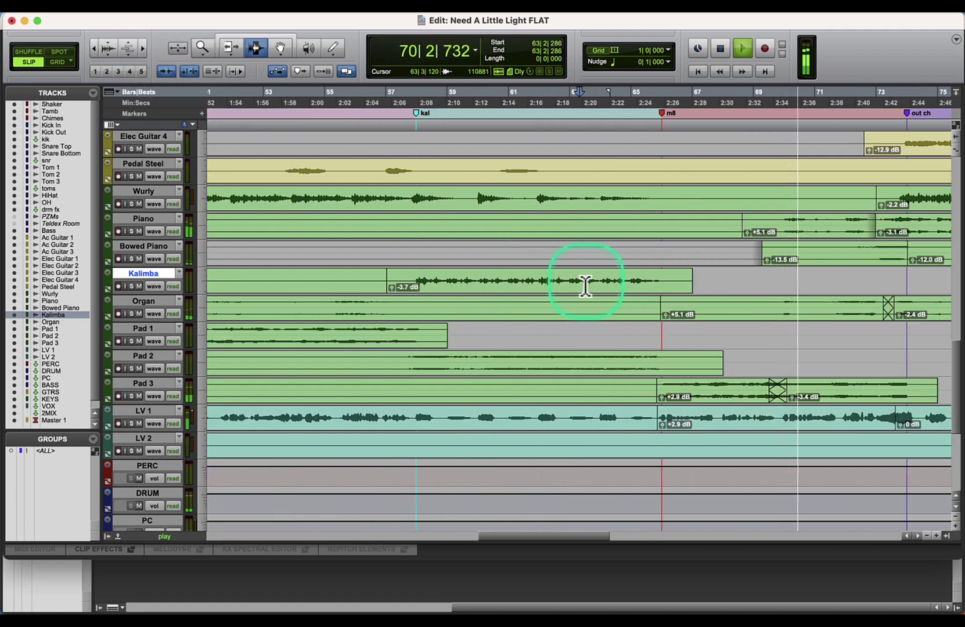
{"action": "key", "text": "space"}
{"action": "key", "text": "space"}
Step: Separate the Kalimba's final notes just before the m8 marker, set that clip's gain to 0 dB and replay the transition
{"action": "left_click", "coordinate": [635, 301]}
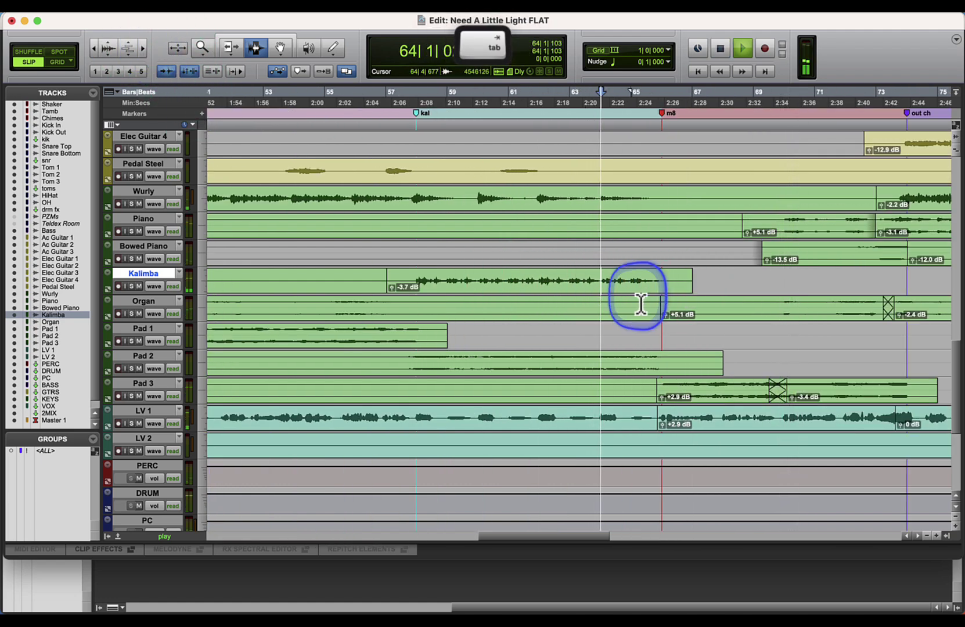
{"action": "key", "text": "super+e"}
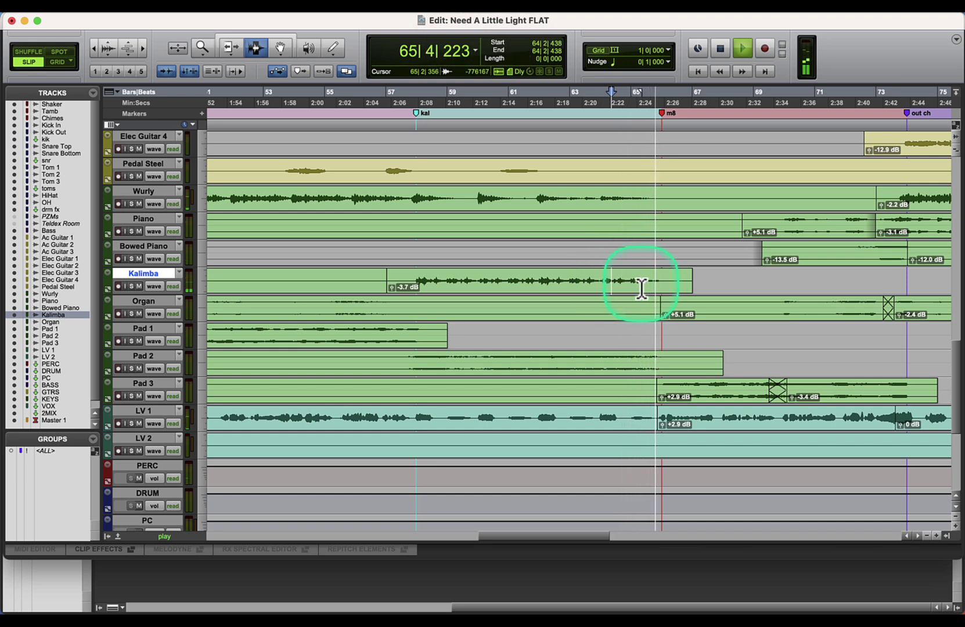
{"action": "left_click", "coordinate": [641, 285]}
{"action": "key", "text": "super+e"}
{"action": "left_click", "coordinate": [621, 285]}
{"action": "key", "text": "space"}
{"action": "key", "text": "space"}
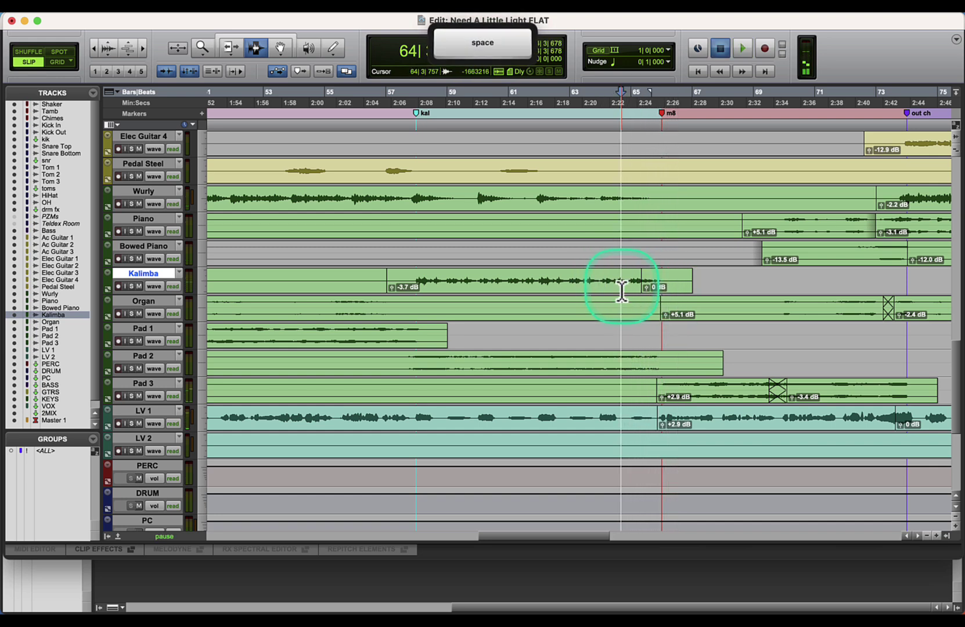
Step: Crossfade the Kalimba clips across the new cut just before m8
{"action": "left_click", "coordinate": [142, 48]}
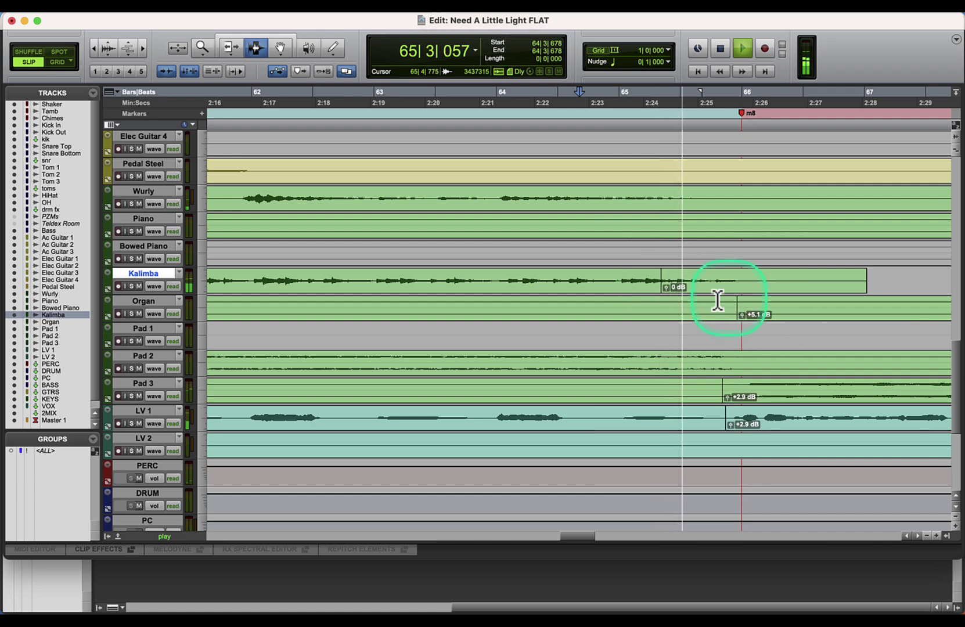
{"action": "left_click_drag", "start_coordinate": [667, 284], "coordinate": [663, 279]}
{"action": "key", "text": "KP_Enter"}
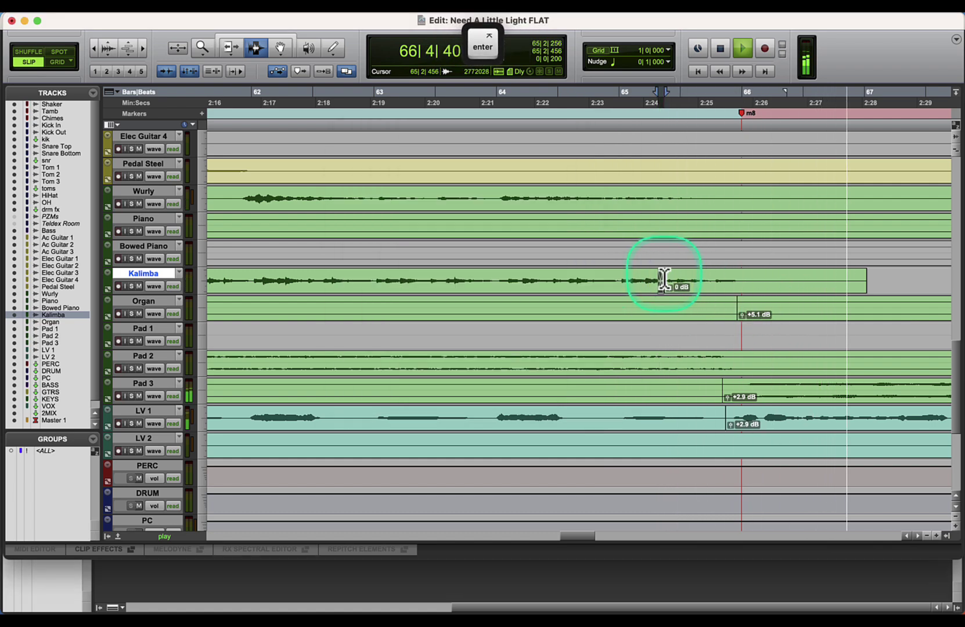
Step: Raise the clip gain of the Pad 3 clip at the start of m8 to +3.1 dB
{"action": "left_click", "coordinate": [94, 48]}
{"action": "left_click", "coordinate": [94, 49]}
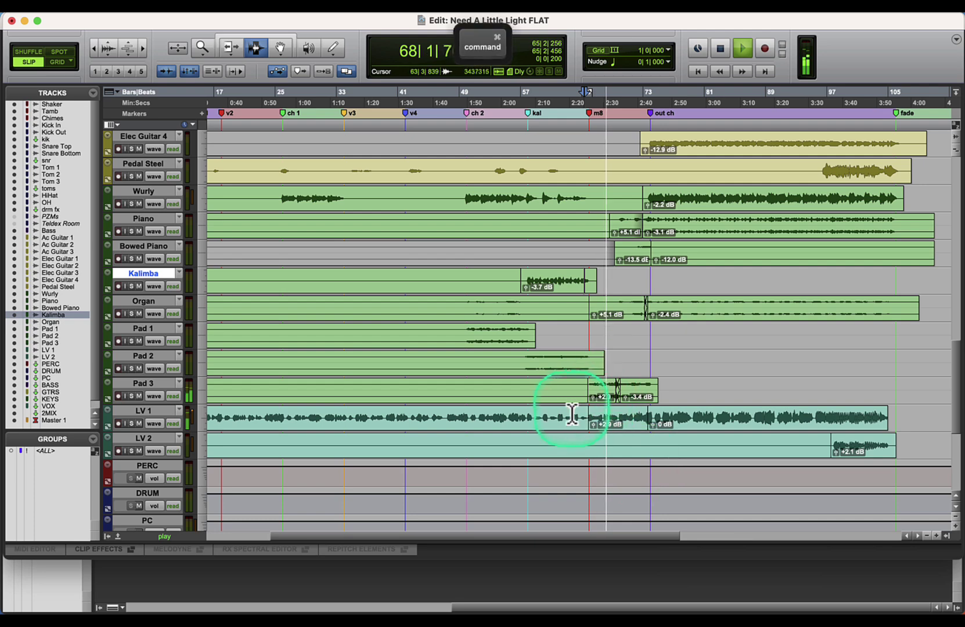
{"action": "left_click_drag", "start_coordinate": [590, 399], "coordinate": [589, 397]}
{"action": "scroll", "coordinate": [589, 397], "scroll_direction": "up", "scroll_amount": 5}
{"action": "scroll", "coordinate": [589, 399], "scroll_direction": "down", "scroll_amount": 4}
{"action": "scroll", "coordinate": [590, 400], "scroll_direction": "down", "scroll_amount": 1}
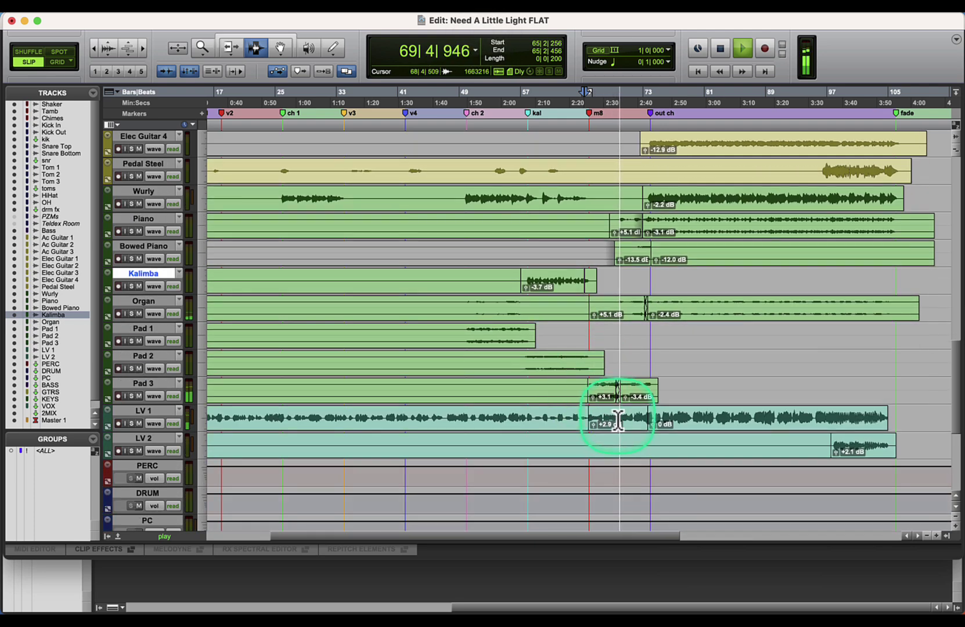
Step: Lower the clip gain of the Pad 3 clip after the crossfade in m8 to -4.2 dB
{"action": "left_click", "coordinate": [615, 384]}
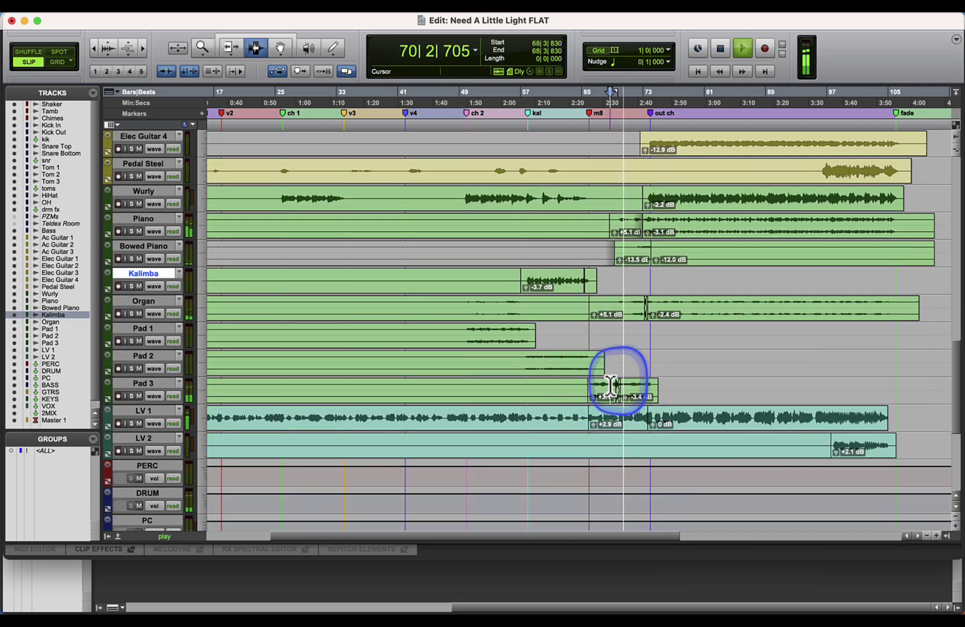
{"action": "left_click", "coordinate": [142, 47]}
{"action": "left_click", "coordinate": [142, 48]}
{"action": "left_click", "coordinate": [278, 50]}
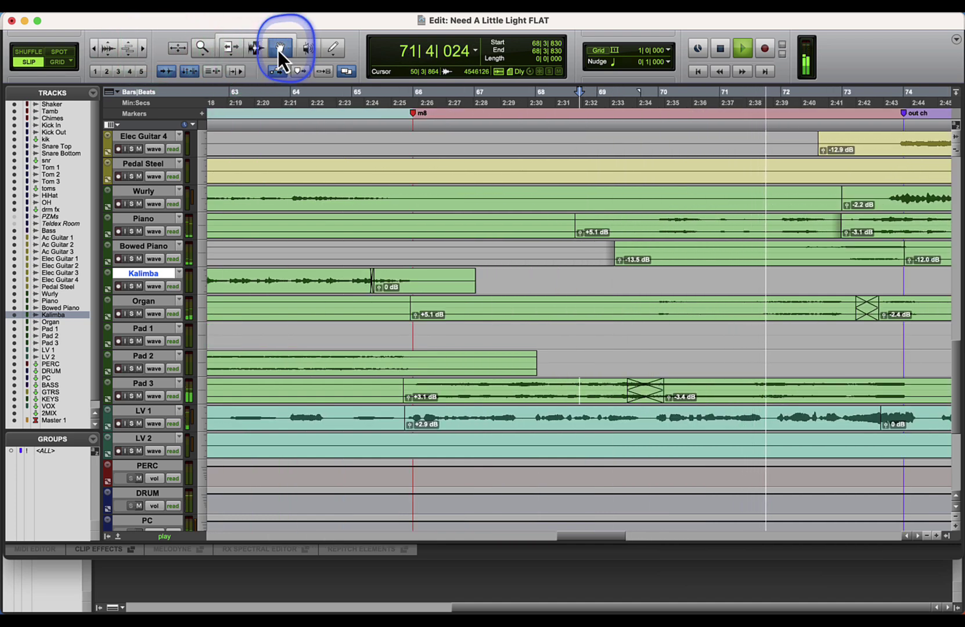
{"action": "left_click", "coordinate": [646, 395]}
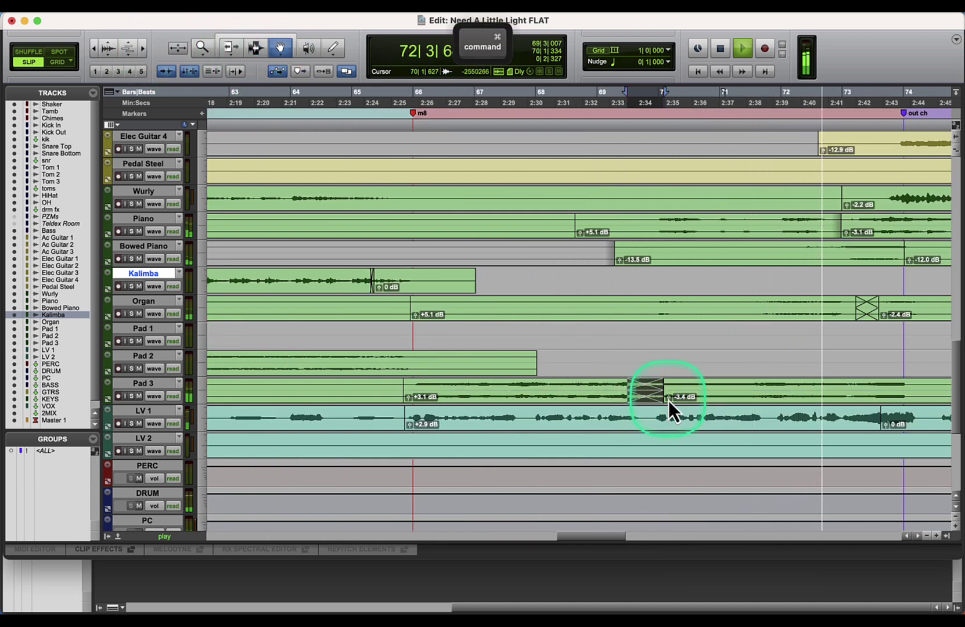
{"action": "left_click_drag", "start_coordinate": [668, 400], "coordinate": [671, 411]}
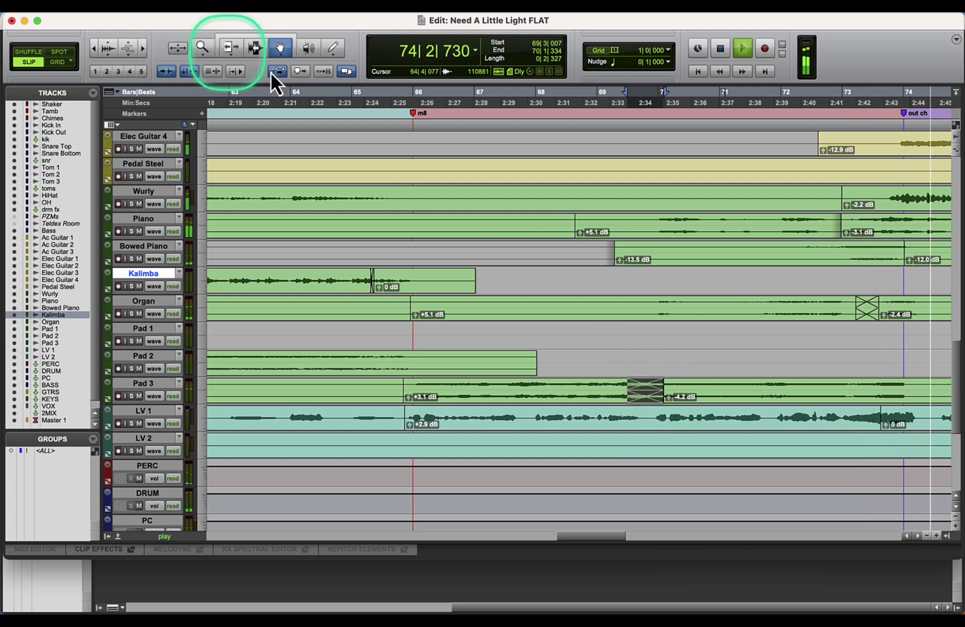
Step: Show the mixer and insert the multichannel Lo-Fi plug-in in the first insert slot of the DRUM track
{"action": "key", "text": "super"}
{"action": "key", "text": "super+equal"}
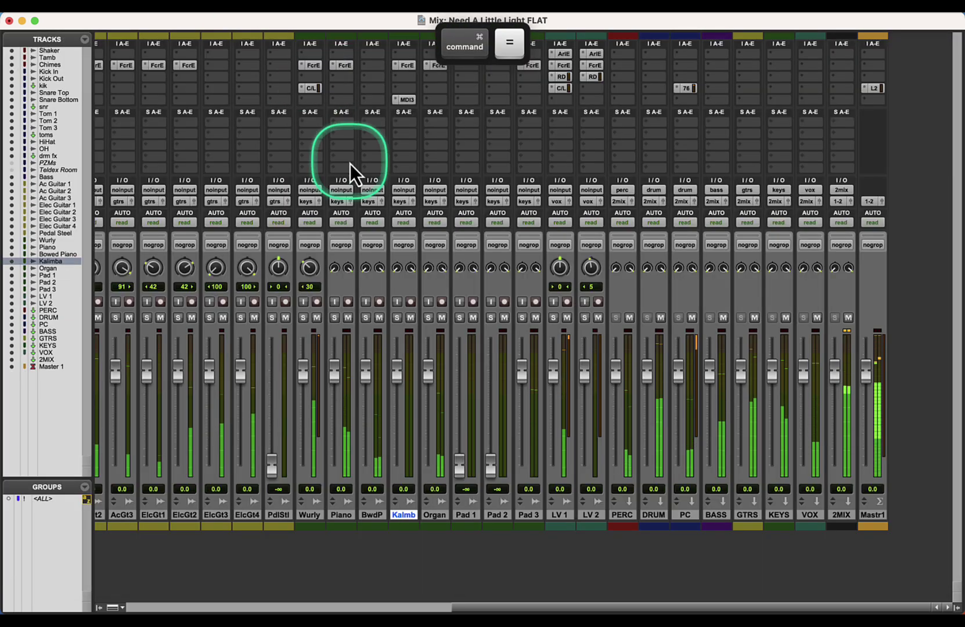
{"action": "left_click", "coordinate": [646, 54]}
{"action": "mouse_move", "coordinate": [646, 54]}
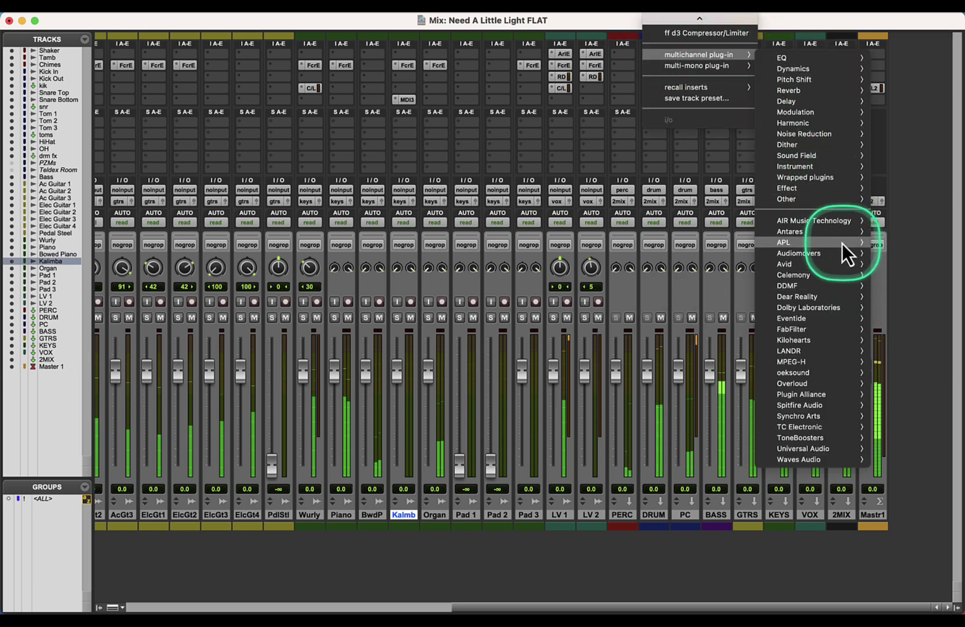
{"action": "mouse_move", "coordinate": [841, 243]}
{"action": "mouse_move", "coordinate": [817, 71]}
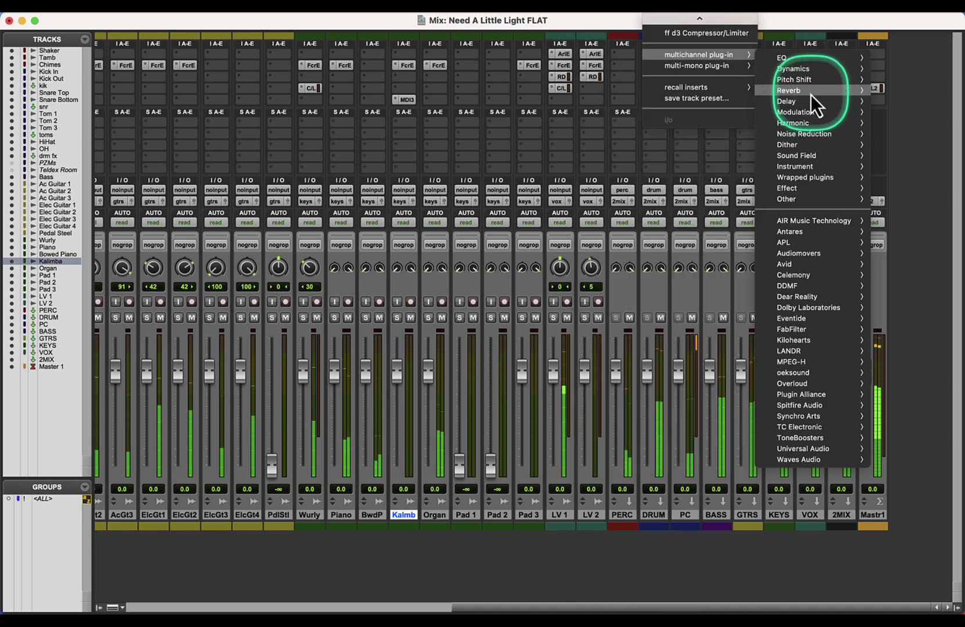
{"action": "mouse_move", "coordinate": [803, 123]}
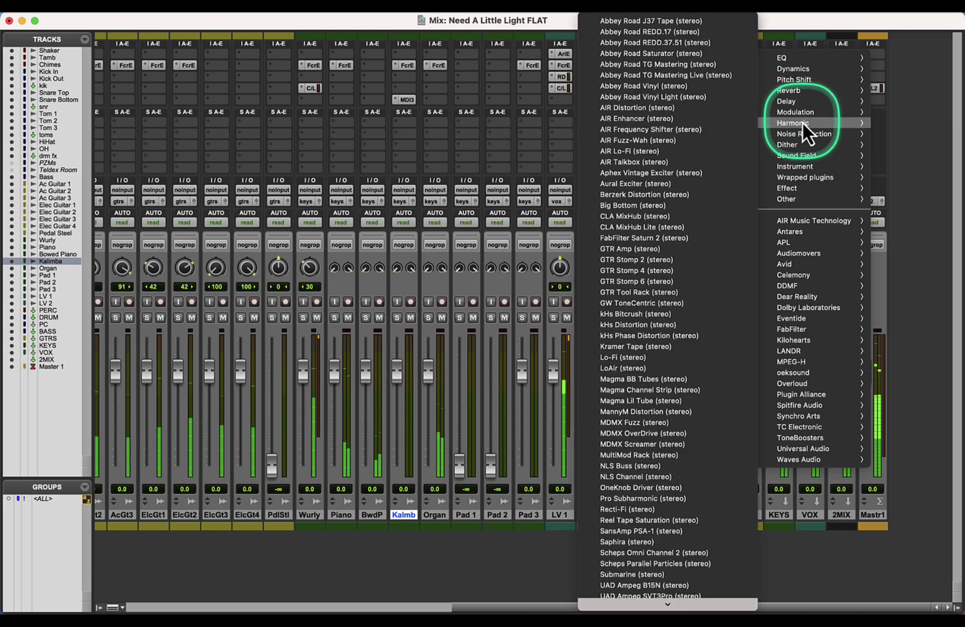
{"action": "left_click", "coordinate": [608, 358]}
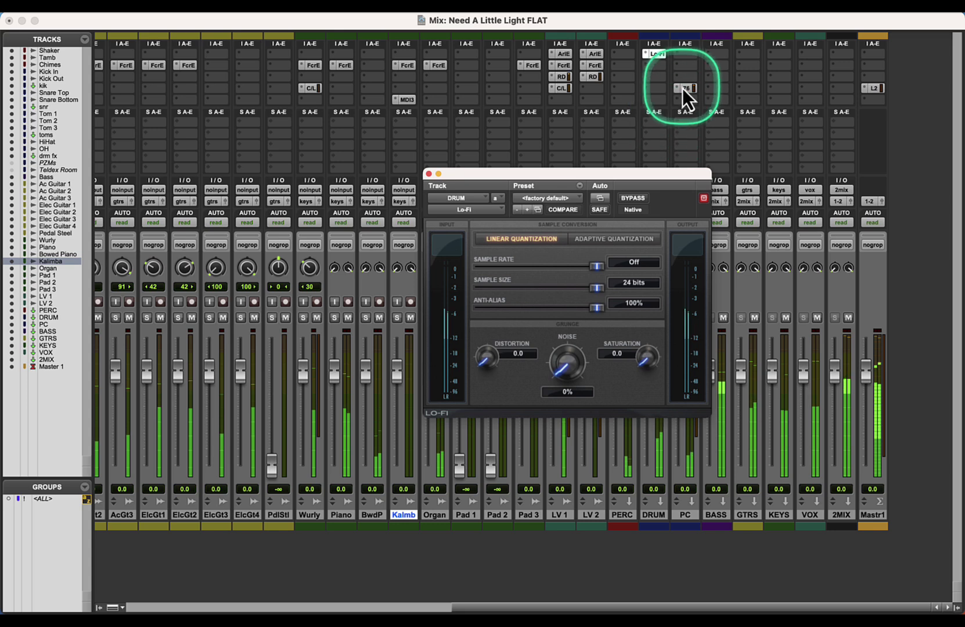
Step: Copy the PC track's 76 compressor to DRUM, bypass that copy, and duplicate DRUM's Lo-Fi to PC's first insert slot
{"action": "left_click_drag", "start_coordinate": [682, 88], "coordinate": [657, 90]}
{"action": "left_click", "coordinate": [657, 90], "text": "super"}
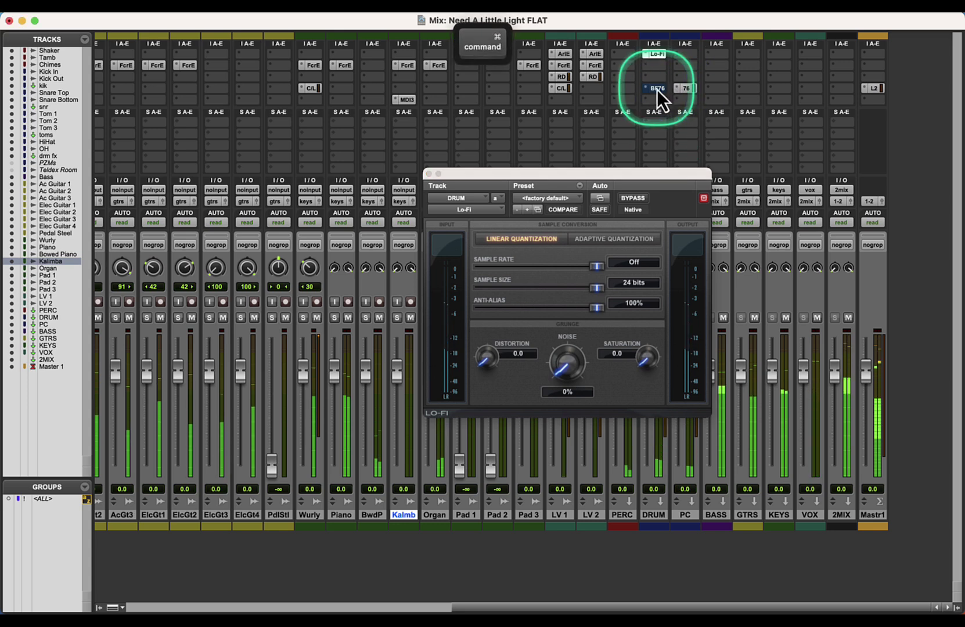
{"action": "left_click_drag", "start_coordinate": [651, 53], "coordinate": [673, 58]}
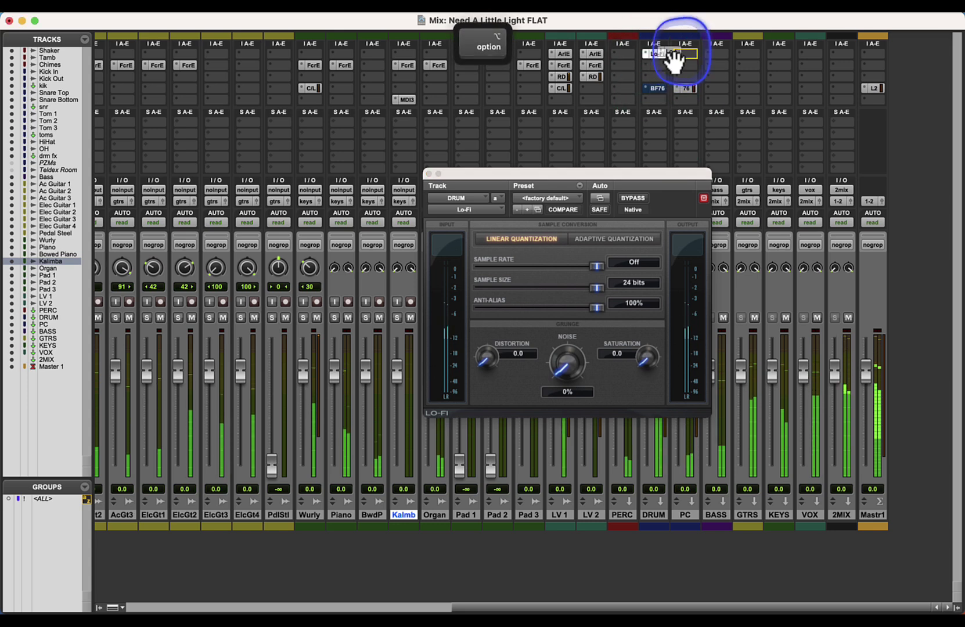
{"action": "left_click", "coordinate": [659, 56]}
{"action": "left_click", "coordinate": [660, 55]}
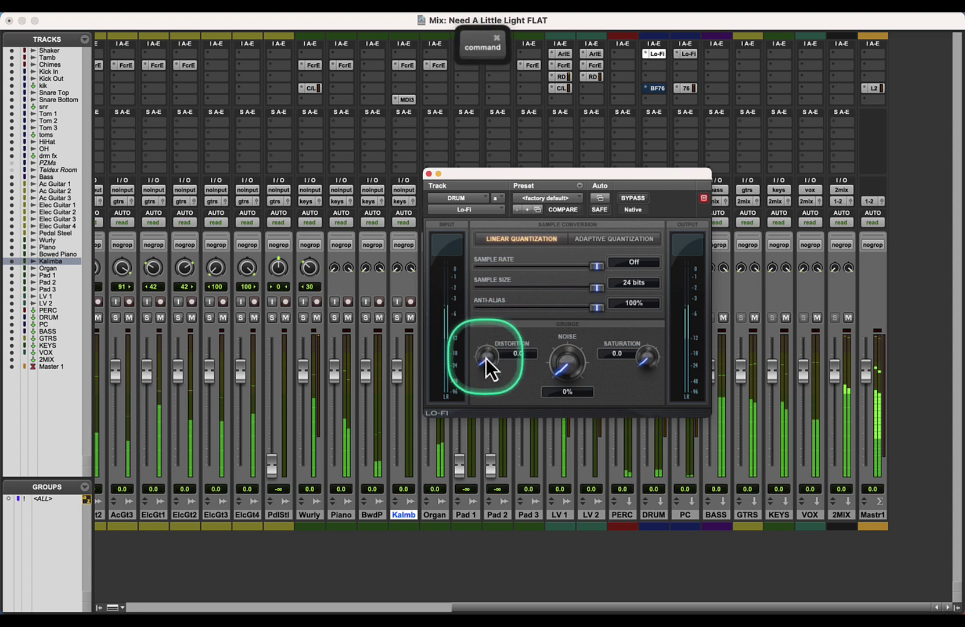
Step: Set the distortion of DRUM's Lo-Fi to 0.1, copy the plug-in to PC's second insert slot and close its window
{"action": "left_click_drag", "start_coordinate": [486, 358], "coordinate": [481, 357]}
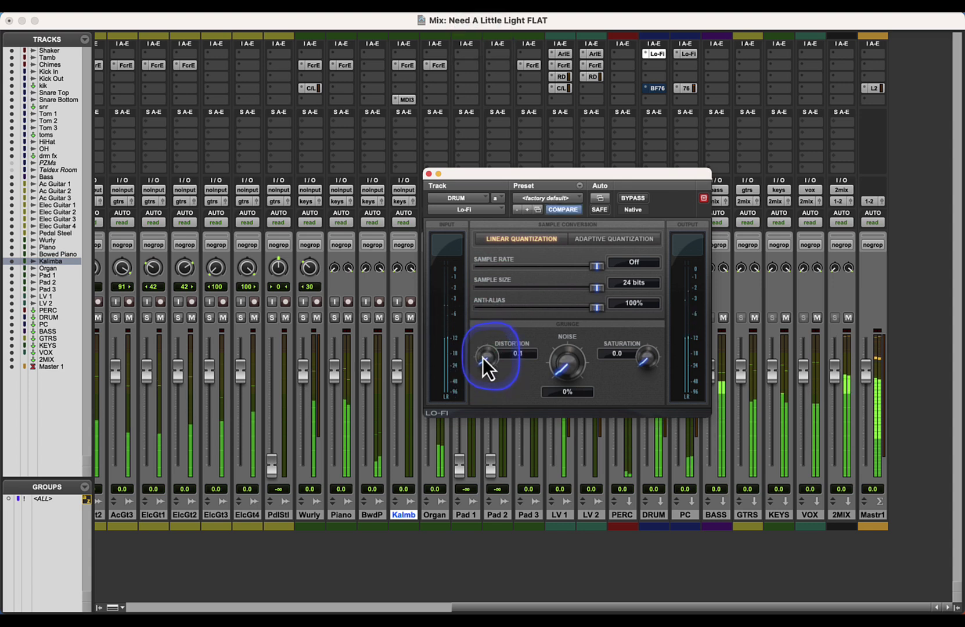
{"action": "left_click_drag", "start_coordinate": [655, 55], "coordinate": [685, 65]}
{"action": "left_click", "coordinate": [428, 174]}
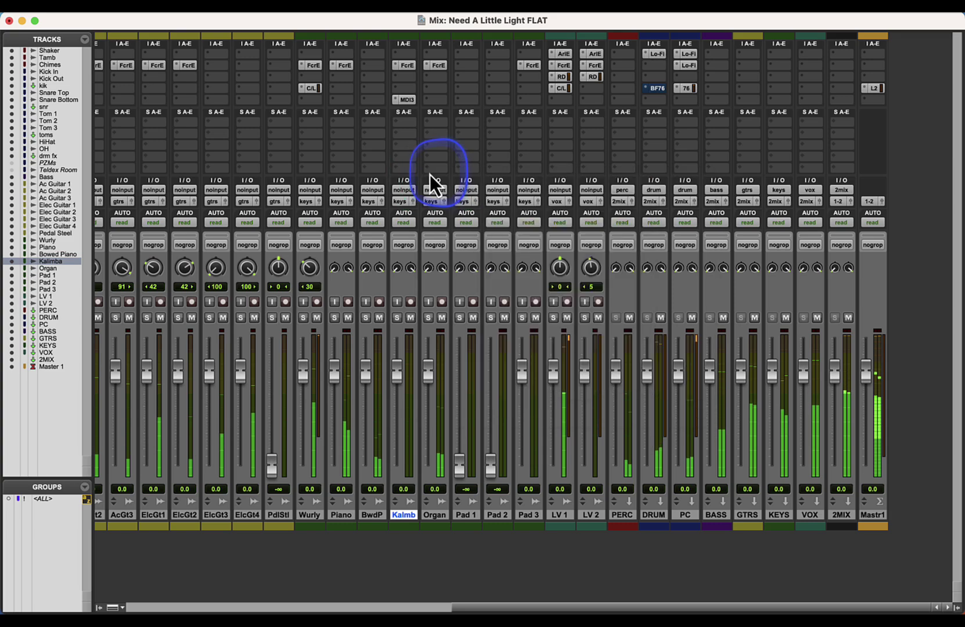
Step: Lower the out ceiling of the kik track's L1 limiter to -3.4 and close the plug-in
{"action": "left_click", "coordinate": [228, 609]}
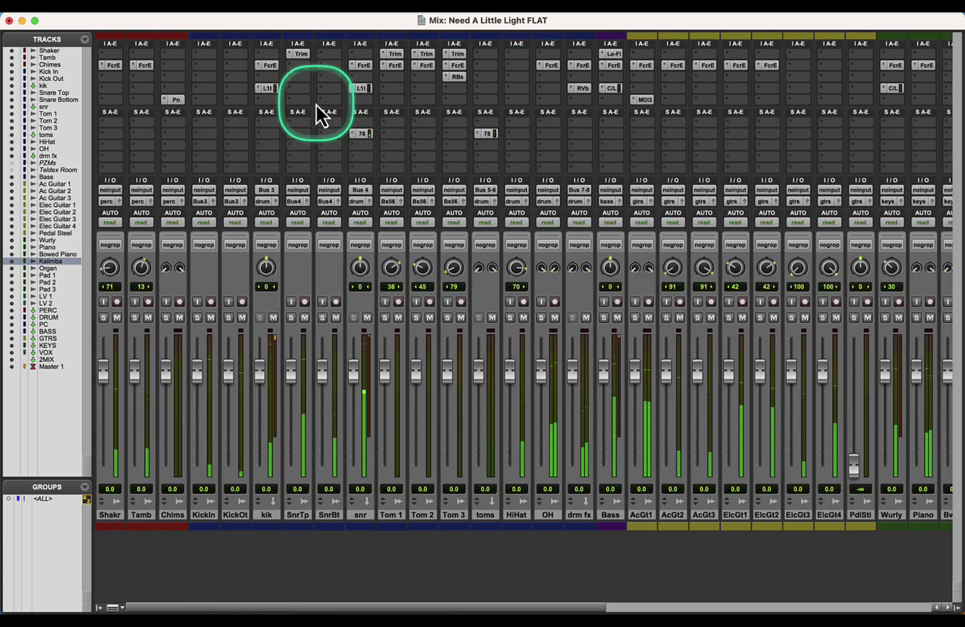
{"action": "left_click", "coordinate": [267, 88]}
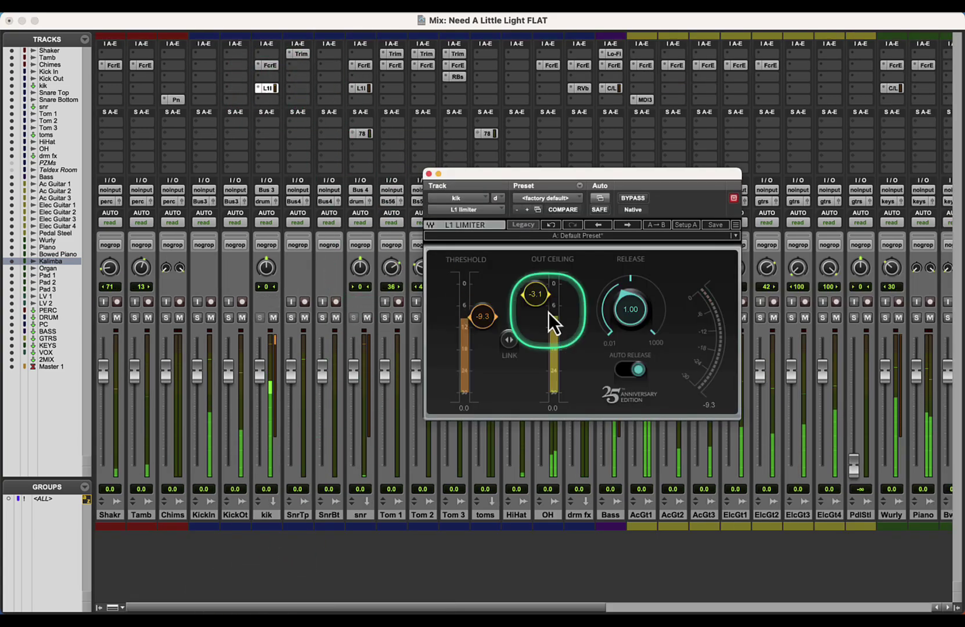
{"action": "left_click_drag", "start_coordinate": [537, 307], "coordinate": [538, 309]}
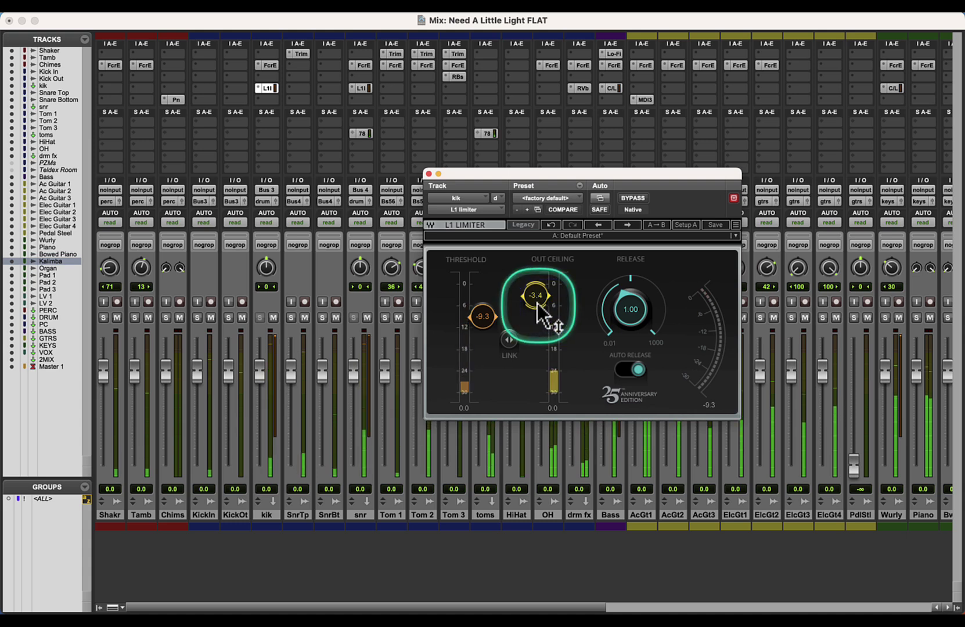
{"action": "left_click", "coordinate": [429, 174]}
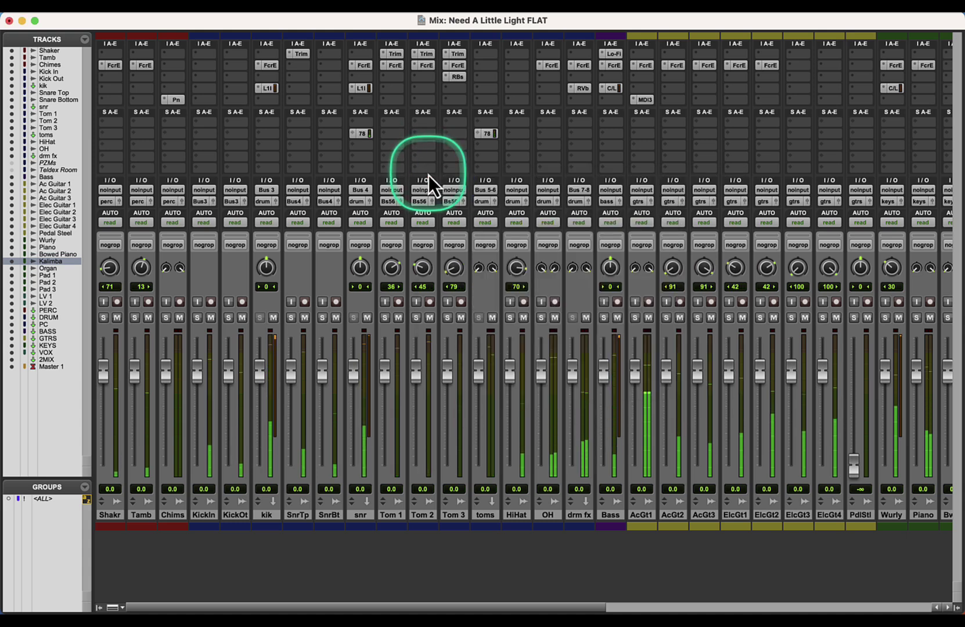
Step: Separate the HiHat clip in bar 72, before the out ch marker, and lower the gain of the part after it to -14.3 dB
{"action": "left_click", "coordinate": [522, 319]}
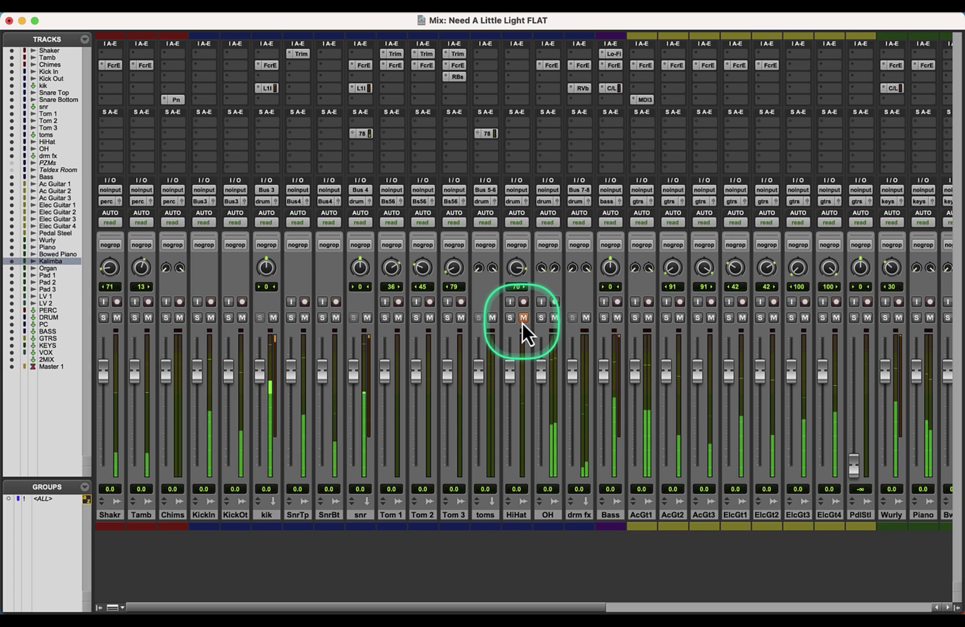
{"action": "left_click", "coordinate": [522, 319]}
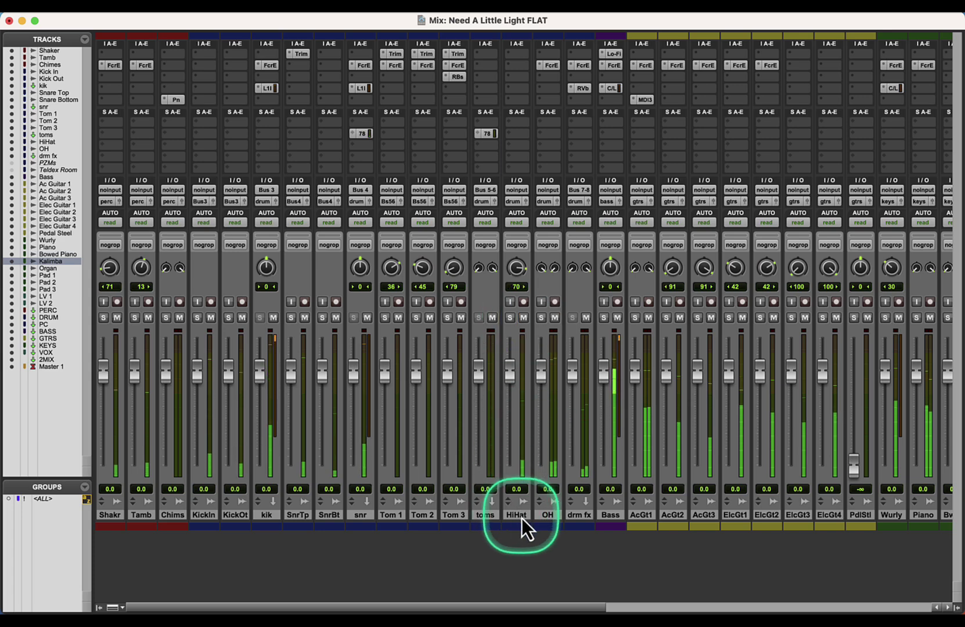
{"action": "key", "text": "super+equal"}
{"action": "scroll", "coordinate": [427, 276], "scroll_direction": "up", "scroll_amount": 10}
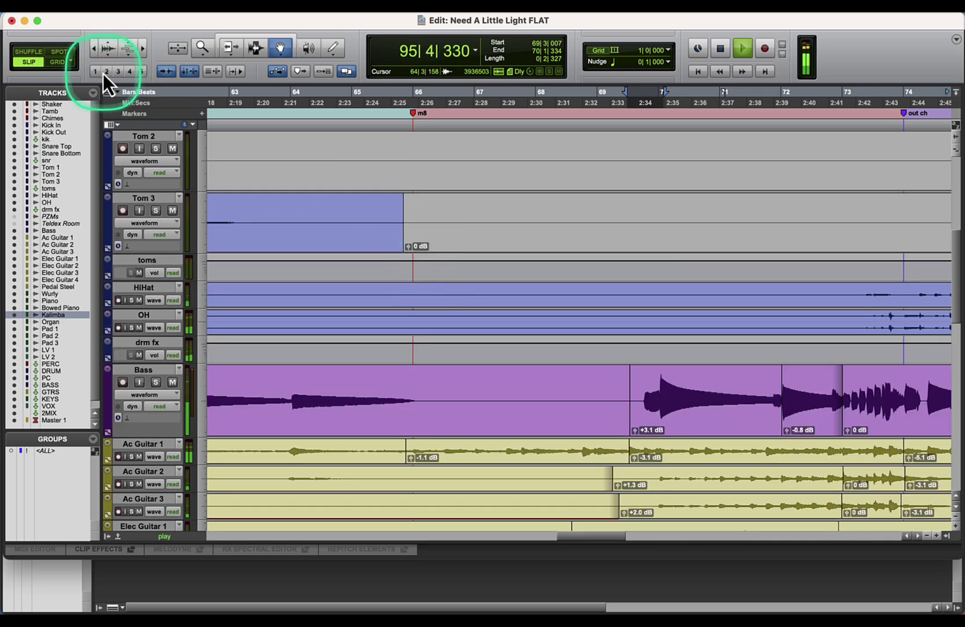
{"action": "left_click", "coordinate": [257, 51]}
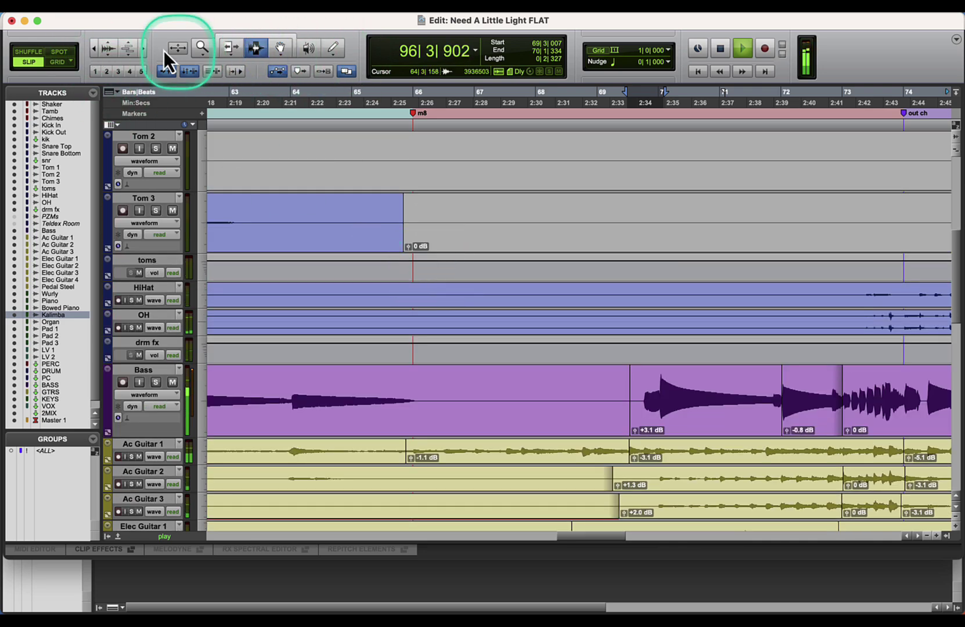
{"action": "left_click", "coordinate": [108, 45]}
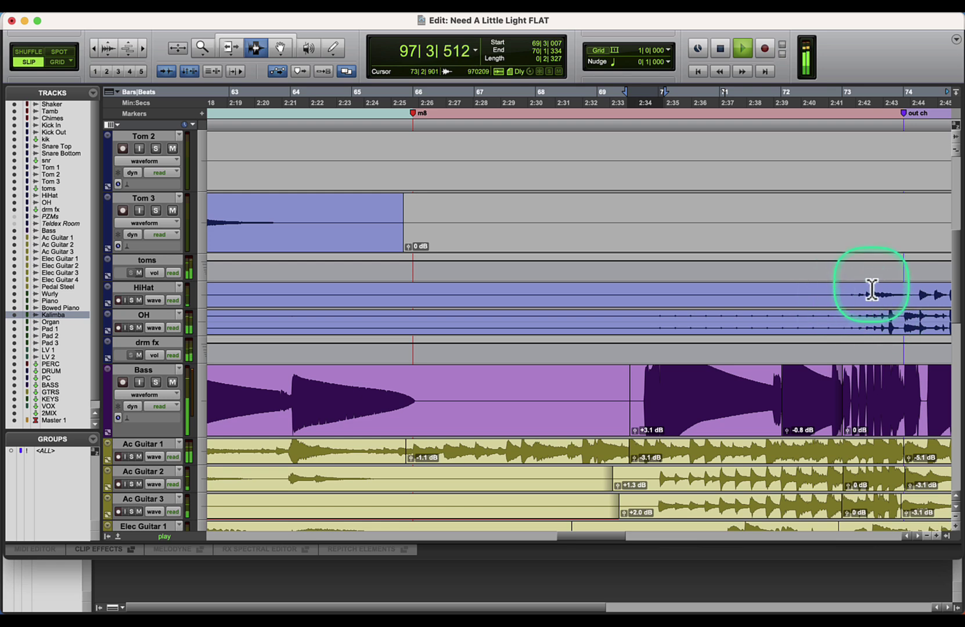
{"action": "left_click", "coordinate": [805, 298]}
{"action": "key", "text": "super+e"}
{"action": "left_click_drag", "start_coordinate": [810, 304], "coordinate": [811, 313]}
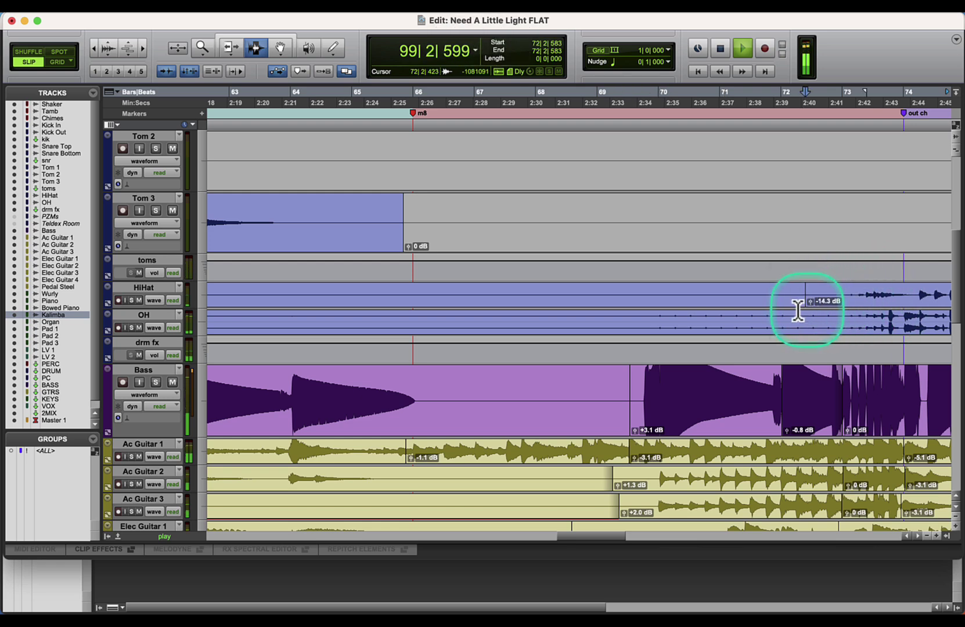
Step: Review the whole session with a taller OH track and larger waveforms, and play from just before the ch 2 marker
{"action": "double_click", "coordinate": [199, 46]}
{"action": "left_click", "coordinate": [254, 49]}
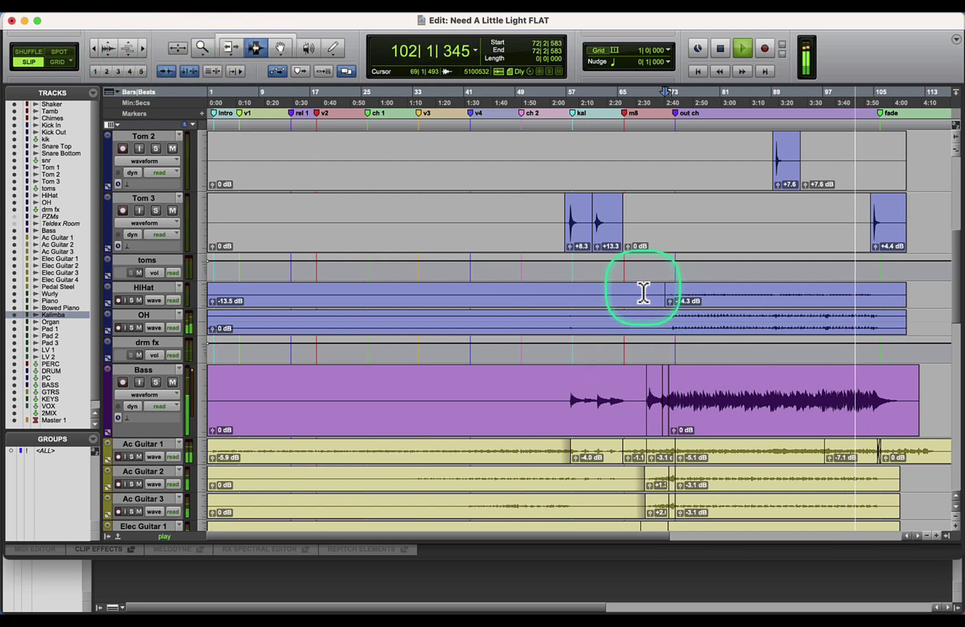
{"action": "scroll", "coordinate": [706, 312], "scroll_direction": "down", "scroll_amount": 3}
{"action": "scroll", "coordinate": [705, 316], "scroll_direction": "up", "scroll_amount": 5}
{"action": "scroll", "coordinate": [704, 322], "scroll_direction": "down", "scroll_amount": 3}
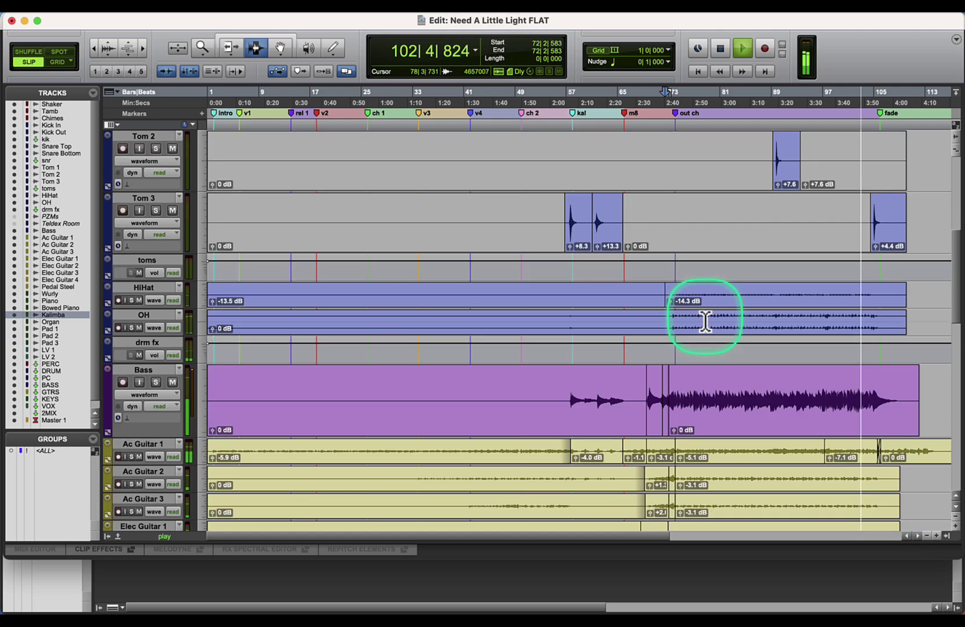
{"action": "scroll", "coordinate": [705, 321], "scroll_direction": "down", "scroll_amount": 1}
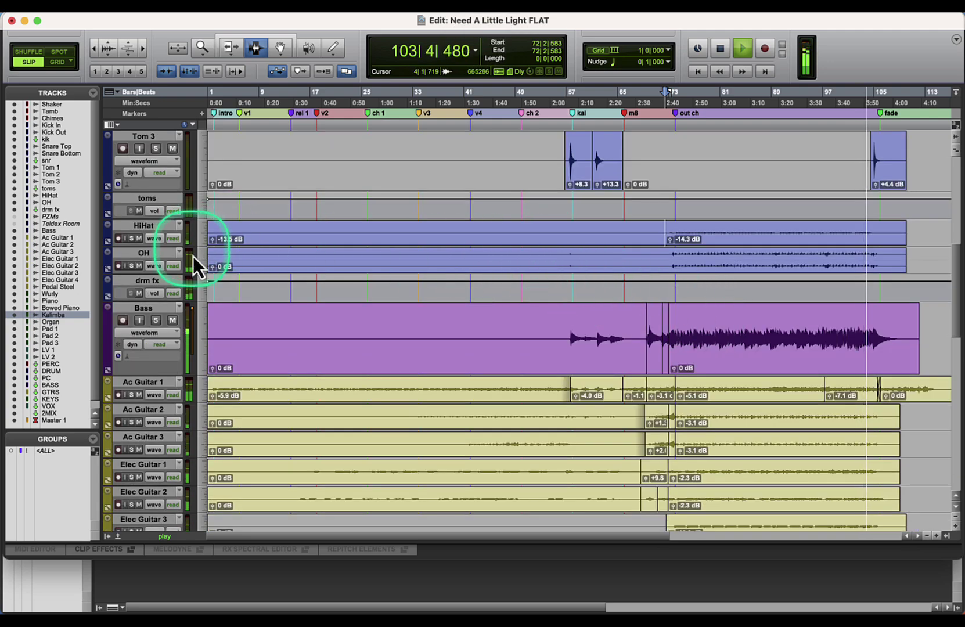
{"action": "left_click_drag", "start_coordinate": [196, 274], "coordinate": [203, 297]}
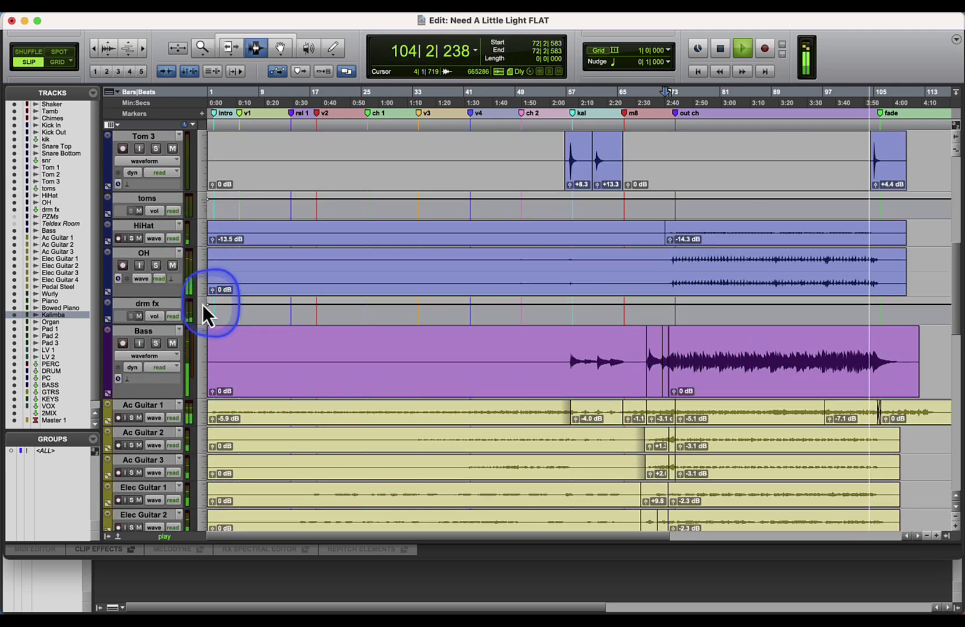
{"action": "left_click", "coordinate": [103, 47]}
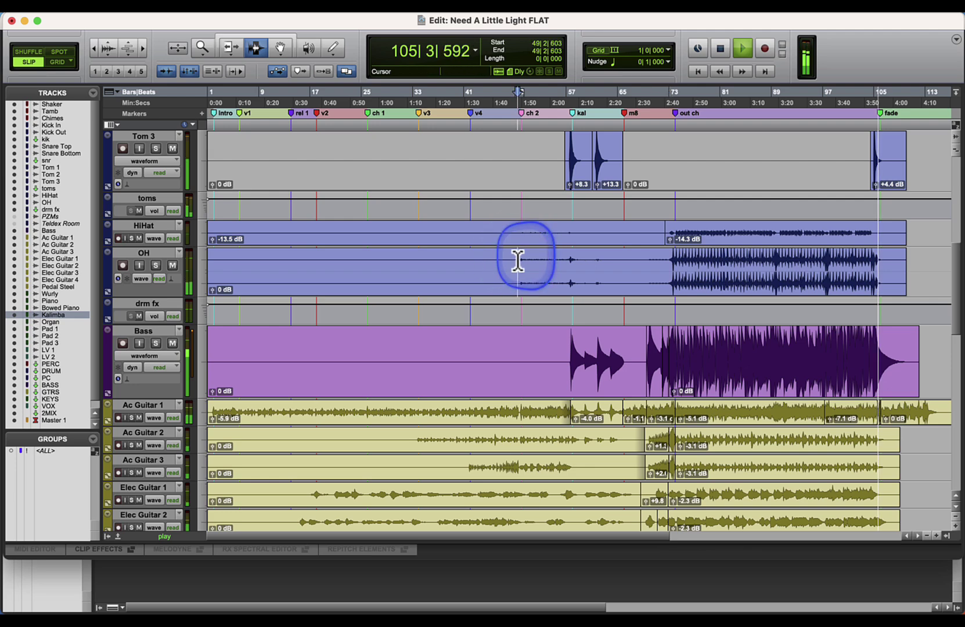
{"action": "key", "text": "space"}
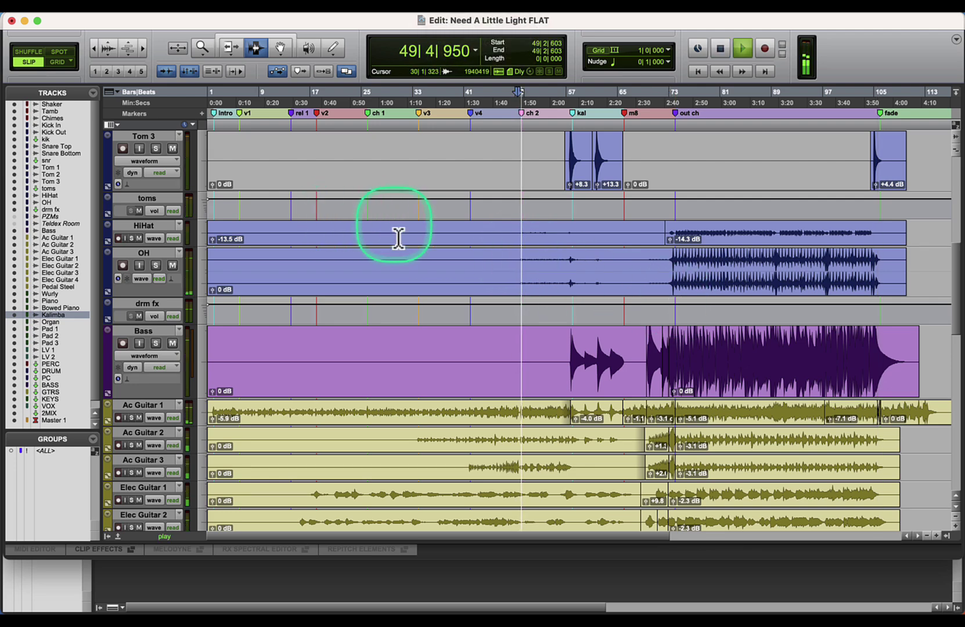
Step: Separate the HiHat from just before ch 2 to past the kal marker and reset that section's clip gain to 0 dB
{"action": "scroll", "coordinate": [416, 254], "scroll_direction": "up", "scroll_amount": 10}
{"action": "scroll", "coordinate": [416, 254], "scroll_direction": "down", "scroll_amount": 12}
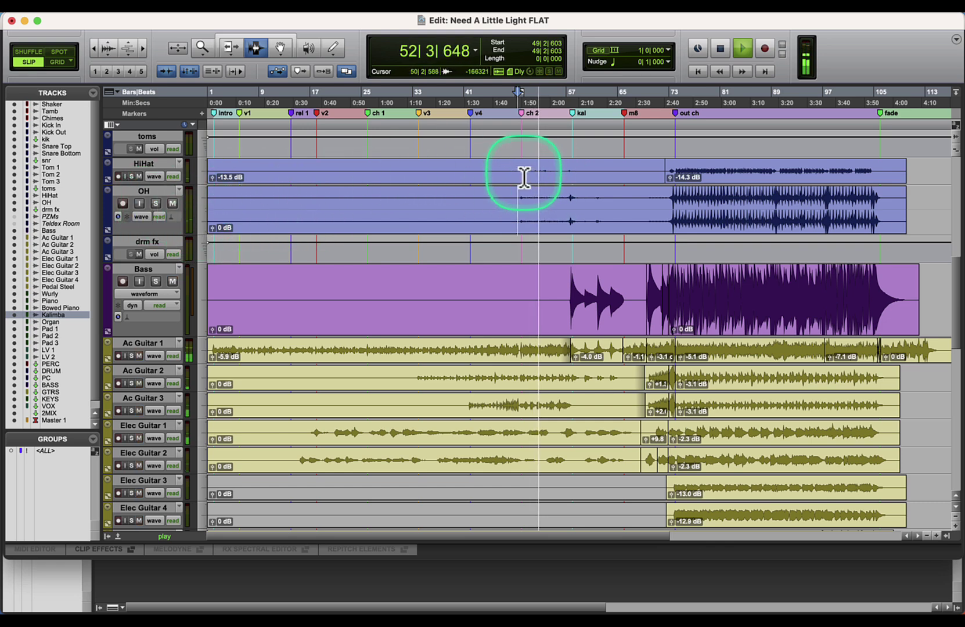
{"action": "left_click_drag", "start_coordinate": [516, 178], "coordinate": [589, 178]}
{"action": "key", "text": "super+e"}
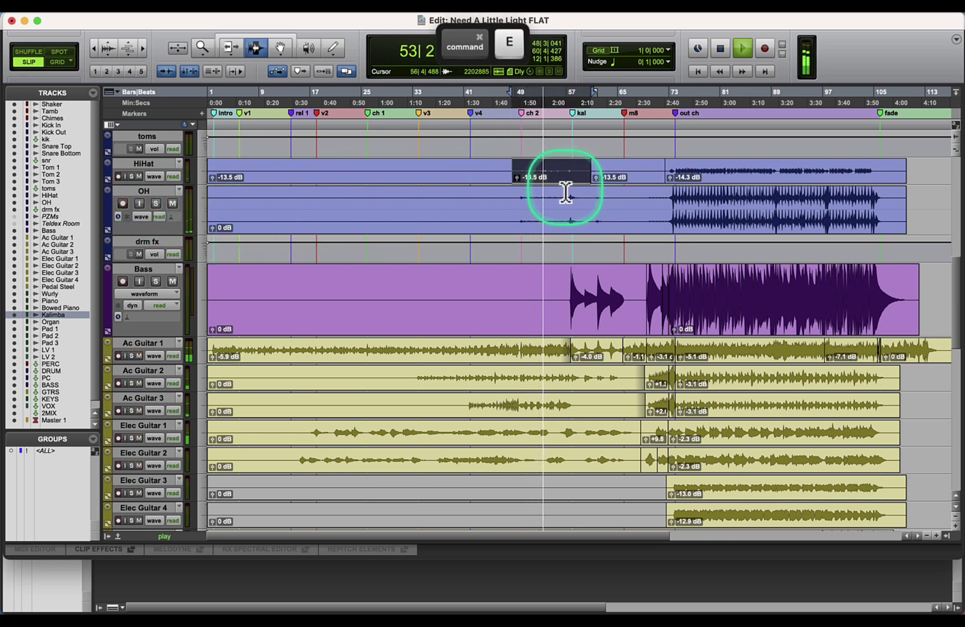
{"action": "left_click", "coordinate": [517, 177], "text": "alt"}
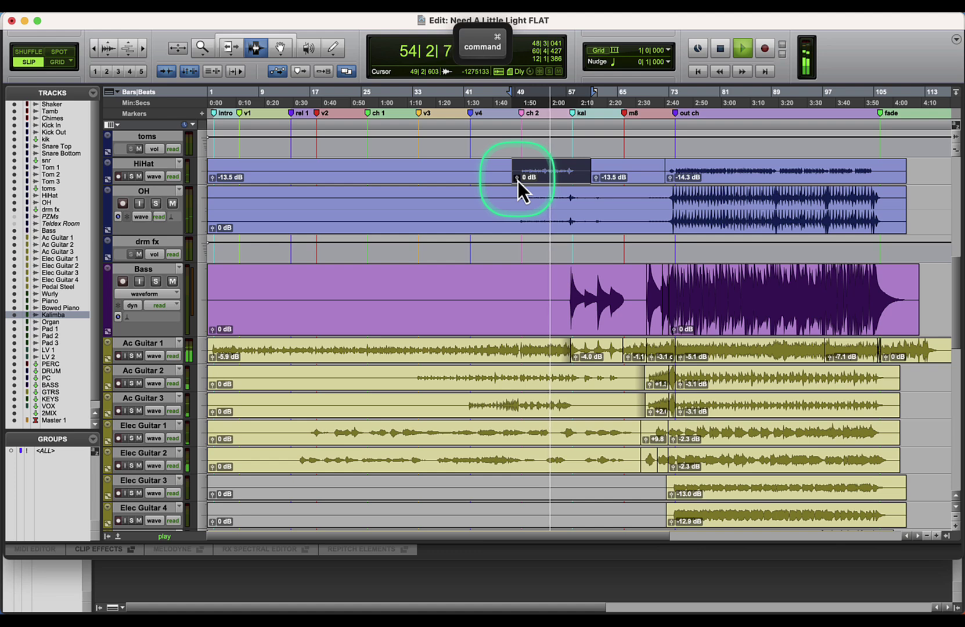
Step: Separate the Shaker section from just before v3 to past kal and play from the start of ch 2
{"action": "scroll", "coordinate": [248, 185], "scroll_direction": "up", "scroll_amount": 10}
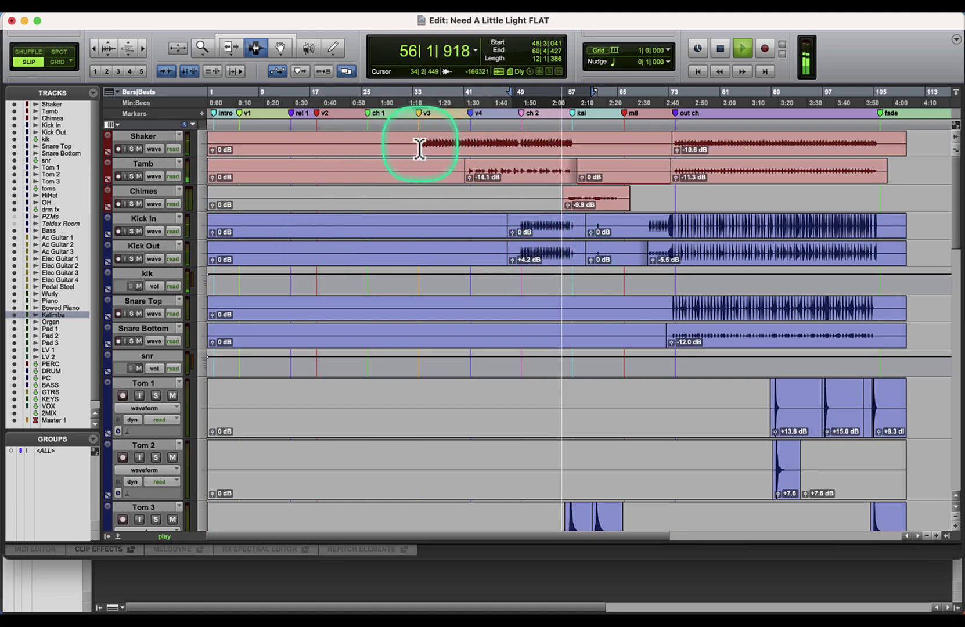
{"action": "left_click_drag", "start_coordinate": [419, 148], "coordinate": [588, 150]}
{"action": "key", "text": "super+e"}
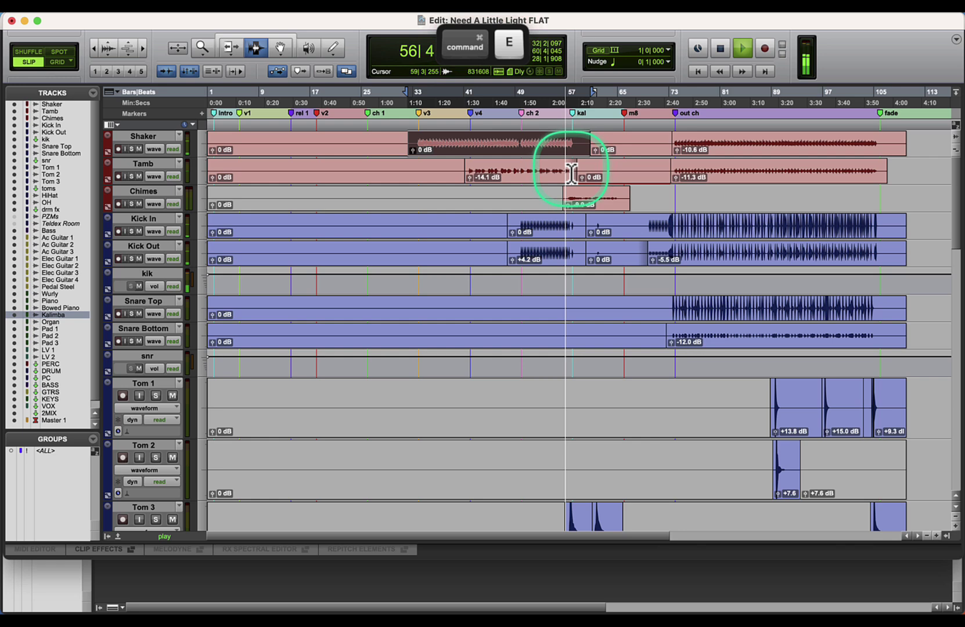
{"action": "left_click", "coordinate": [520, 148]}
{"action": "key", "text": "space"}
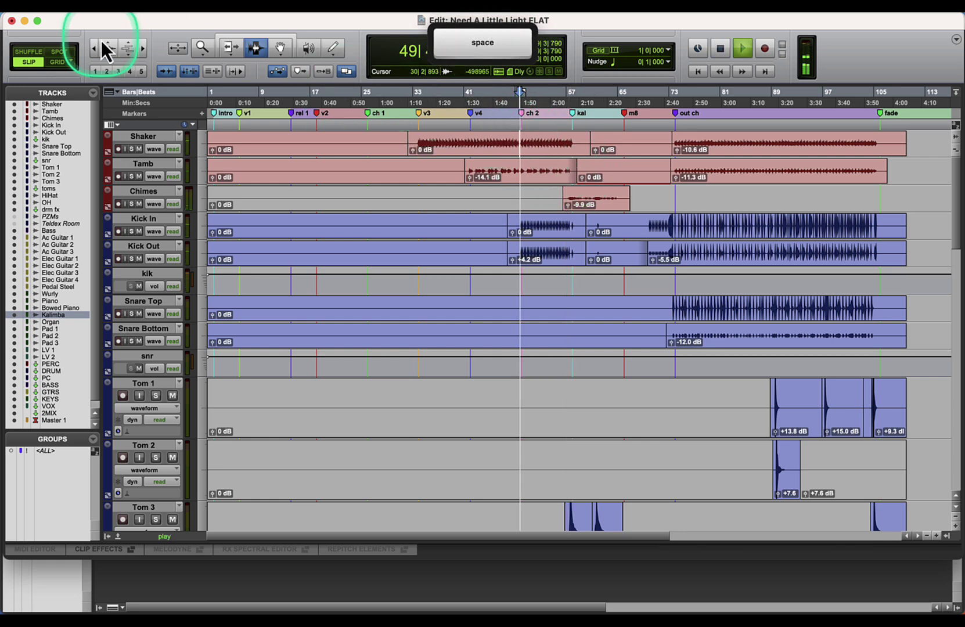
Step: Separate the Shaker clip just before the ch 2 marker and lower the following clip's gain to -10.7 dB
{"action": "left_click", "coordinate": [144, 50]}
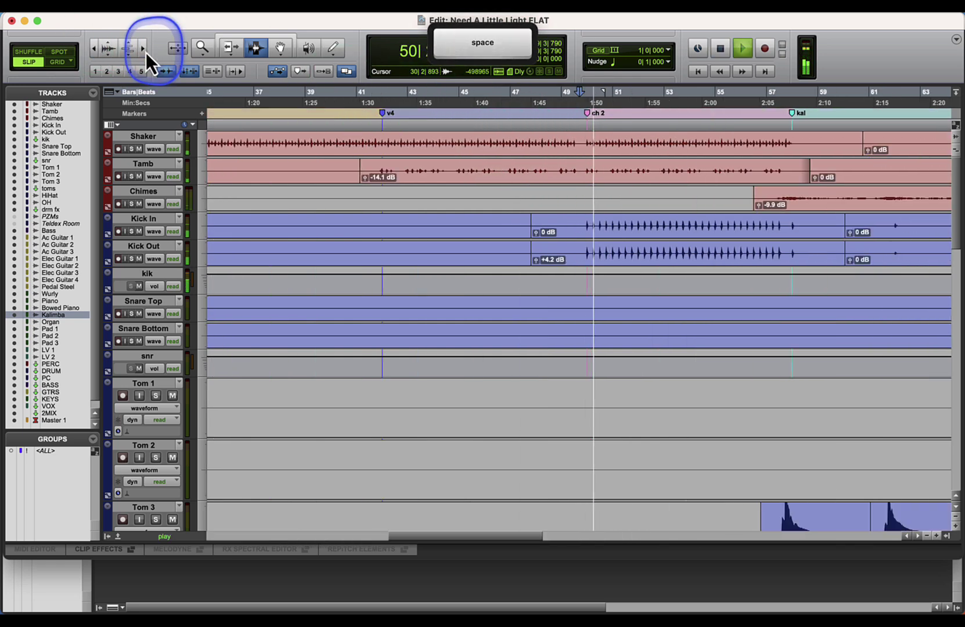
{"action": "left_click", "coordinate": [581, 146]}
{"action": "key", "text": "super+e"}
{"action": "left_click_drag", "start_coordinate": [586, 151], "coordinate": [597, 277]}
Step: Reset the Kick Out clip's gain around ch 2 to 0 dB and raise the gain of the Shaker clip at ch 2
{"action": "left_click", "coordinate": [537, 260], "text": "super"}
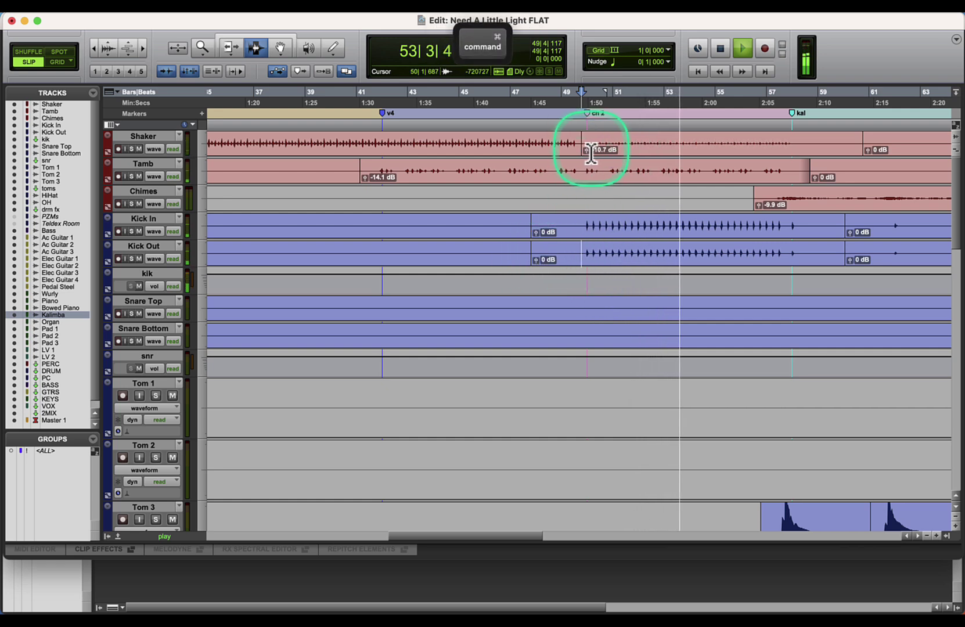
{"action": "left_click_drag", "start_coordinate": [585, 150], "coordinate": [585, 127]}
{"action": "scroll", "coordinate": [611, 261], "scroll_direction": "down", "scroll_amount": 20}
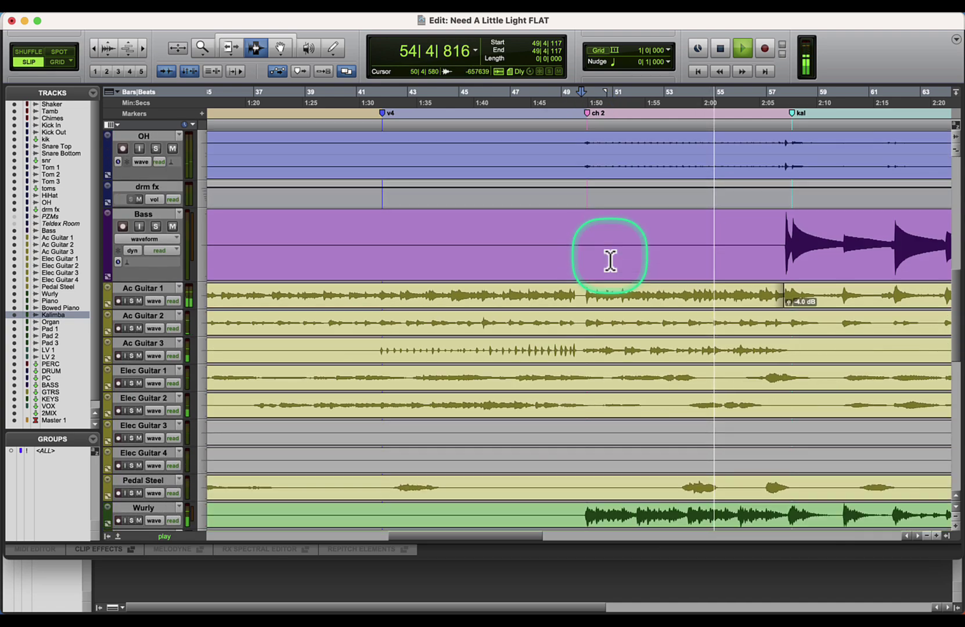
Step: Play the song from the start and set the gain of Ac Guitar 1's opening clip to +1.3 dB
{"action": "double_click", "coordinate": [200, 52]}
{"action": "left_click", "coordinate": [248, 50]}
{"action": "key", "text": "space"}
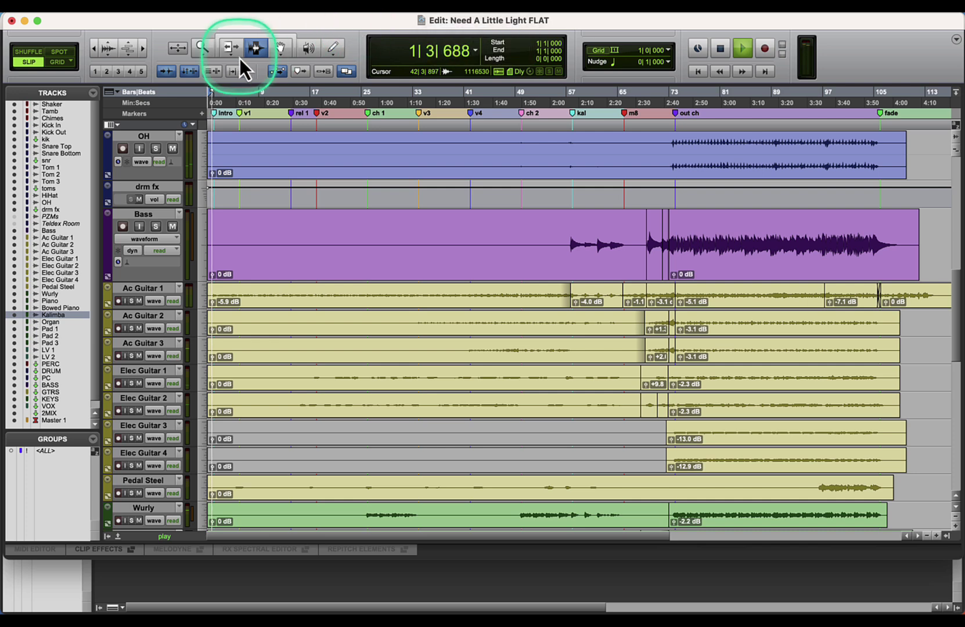
{"action": "left_click", "coordinate": [141, 47]}
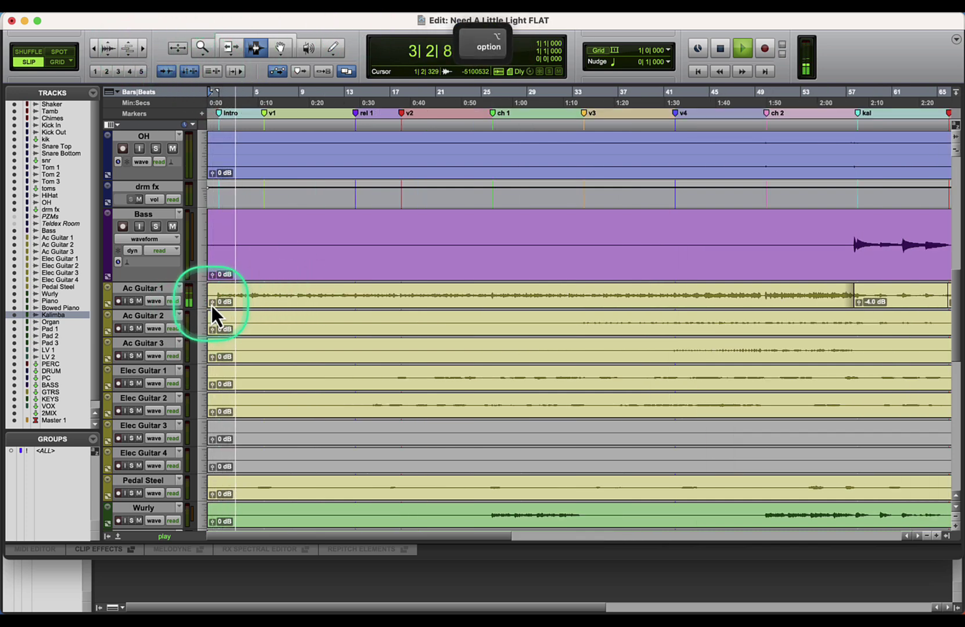
{"action": "left_click_drag", "start_coordinate": [211, 306], "coordinate": [215, 290]}
Step: Separate the Ac Guitar 1 clip at the v1 marker and set the following clip's gain to +0.8 dB
{"action": "left_click", "coordinate": [264, 298]}
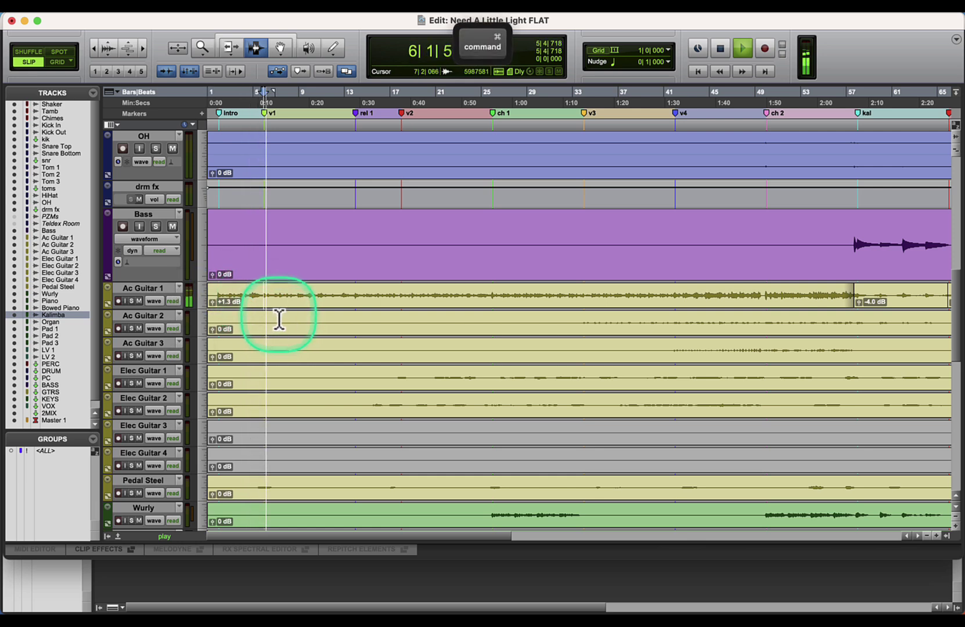
{"action": "key", "text": "super+e"}
{"action": "key", "text": "super"}
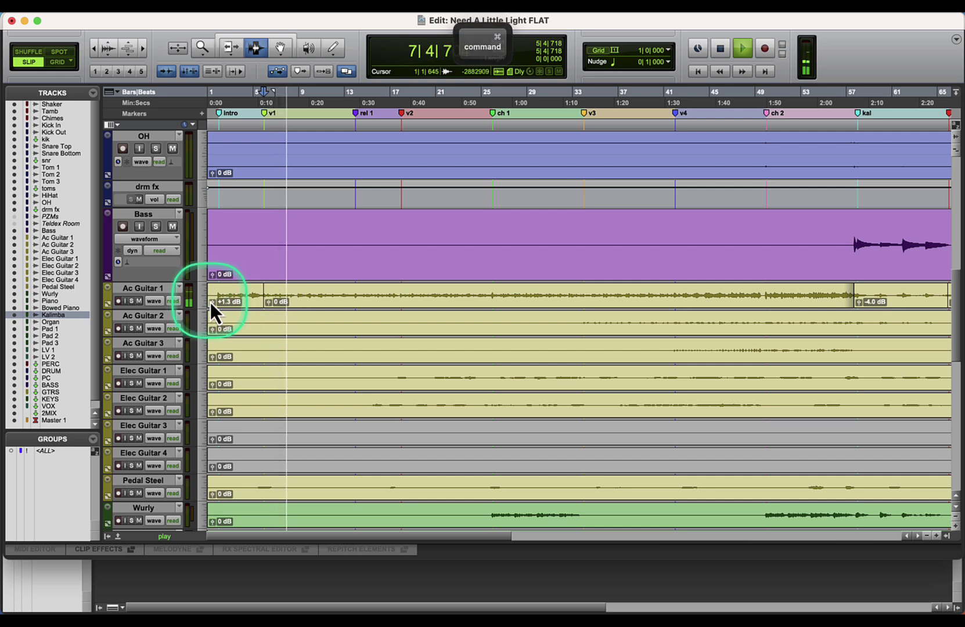
{"action": "left_click_drag", "start_coordinate": [269, 303], "coordinate": [270, 297]}
Step: Raise the gain of LV 1's opening clip to +3.6 dB and mark the vocal phrases between rel 1 and v2
{"action": "scroll", "coordinate": [271, 301], "scroll_direction": "down", "scroll_amount": 5}
{"action": "scroll", "coordinate": [271, 301], "scroll_direction": "down", "scroll_amount": 4}
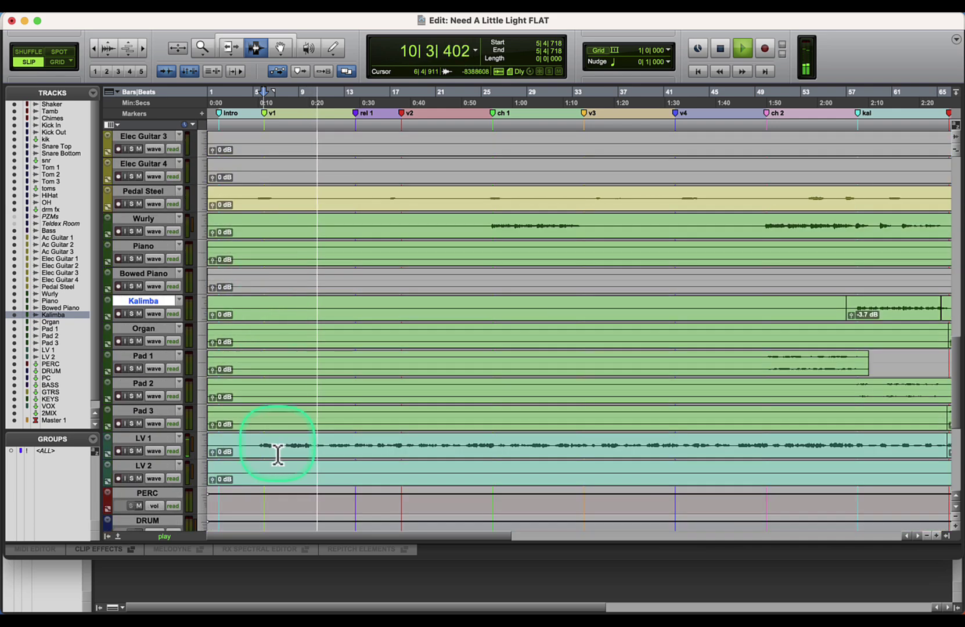
{"action": "left_click_drag", "start_coordinate": [211, 456], "coordinate": [221, 415]}
{"action": "key", "text": "Tab"}
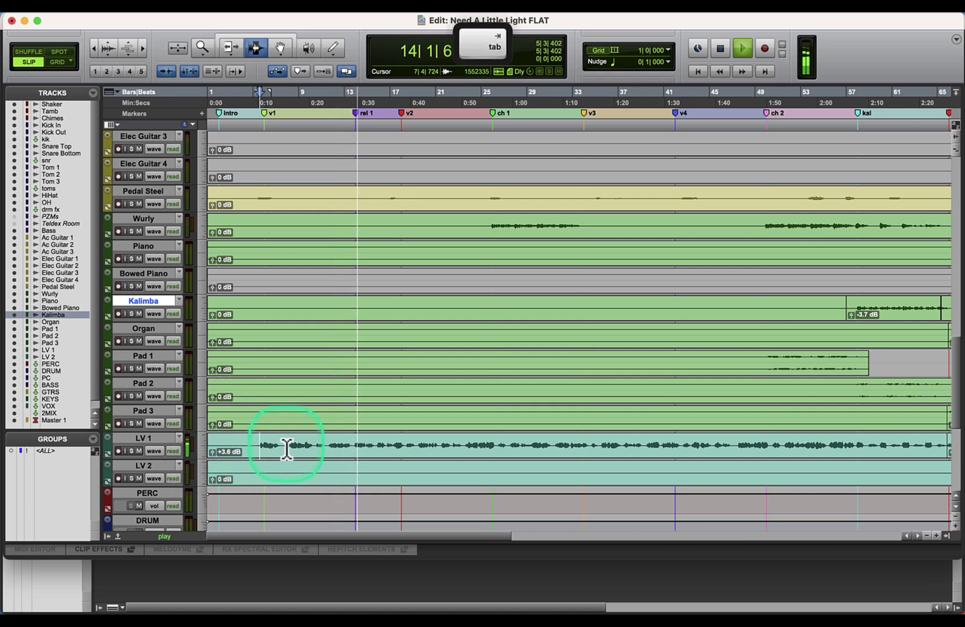
{"action": "left_click_drag", "start_coordinate": [354, 454], "coordinate": [407, 453]}
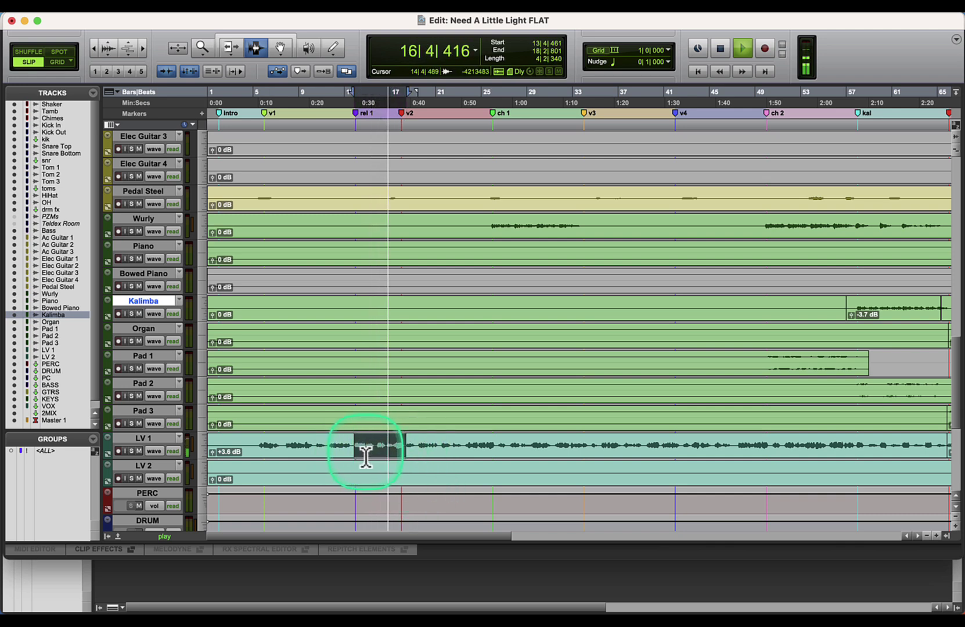
{"action": "left_click", "coordinate": [406, 458]}
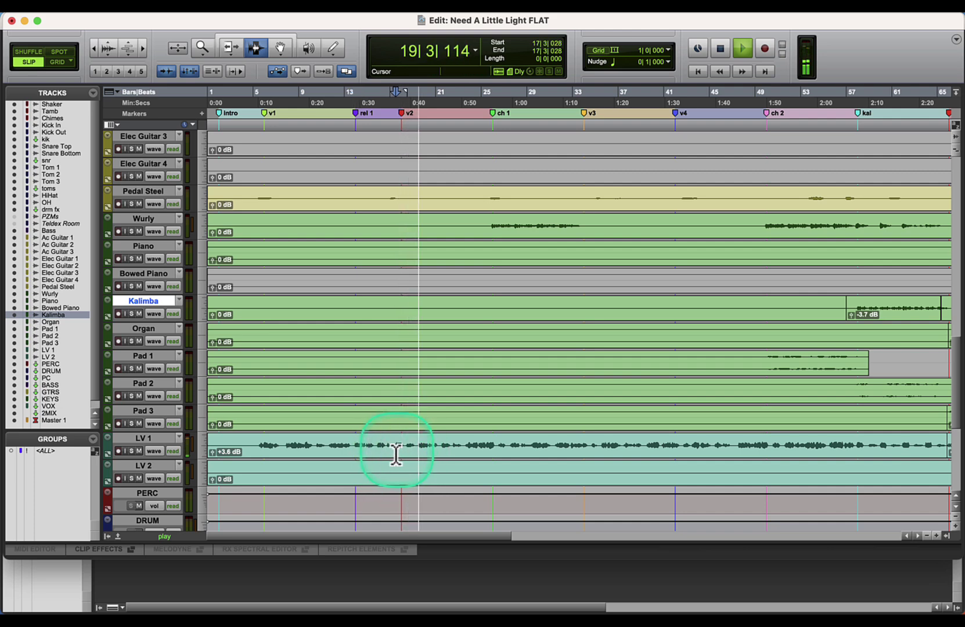
Step: Enlarge the waveforms, separate Elec Guitar 2 before its first phrase after rel 1, and set the following clip's gain to +3.7 dB
{"action": "scroll", "coordinate": [395, 454], "scroll_direction": "up", "scroll_amount": 10}
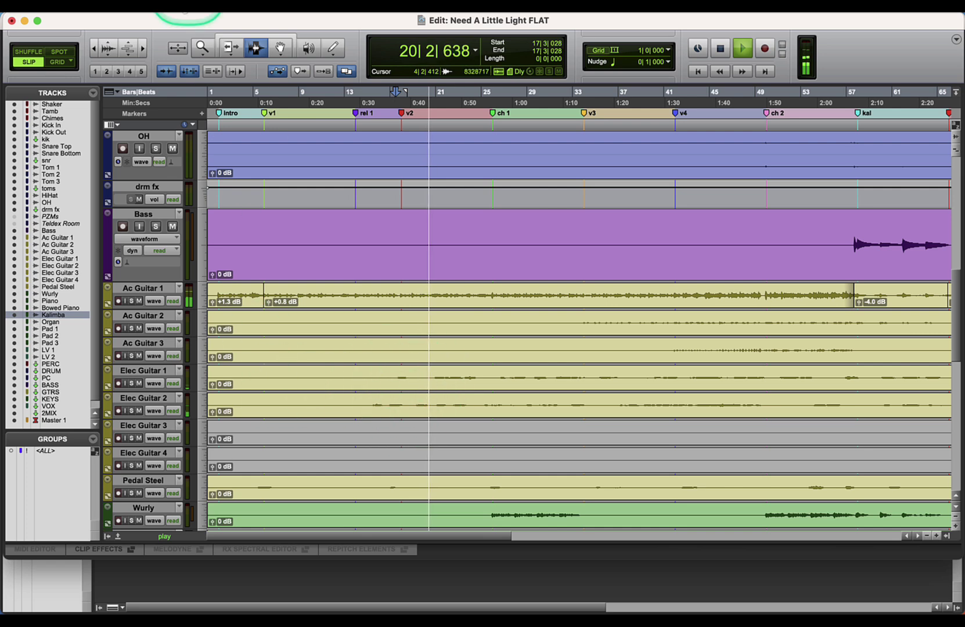
{"action": "left_click", "coordinate": [114, 43]}
{"action": "left_click", "coordinate": [114, 43]}
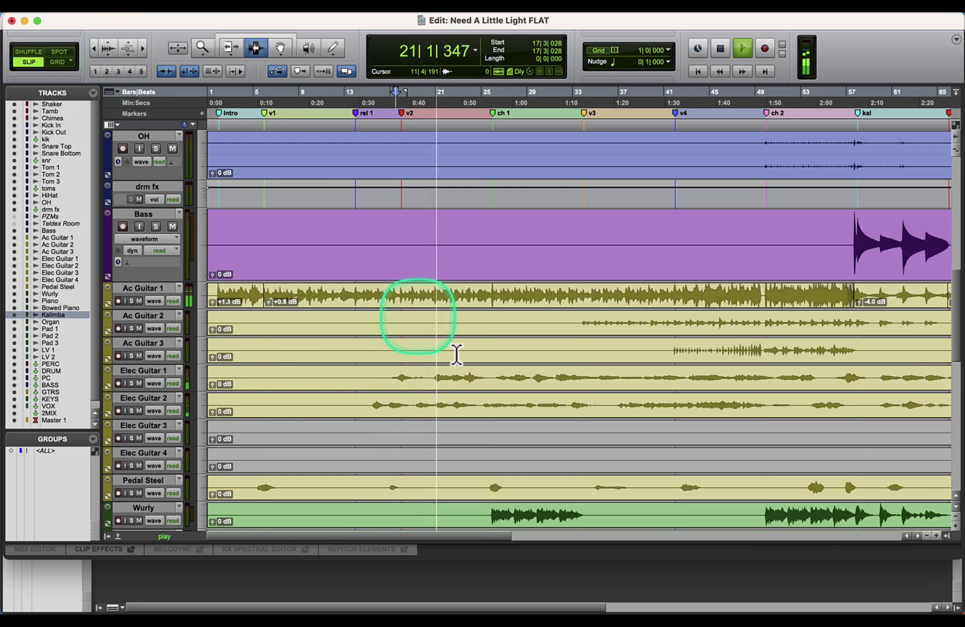
{"action": "left_click", "coordinate": [370, 401]}
{"action": "key", "text": "space"}
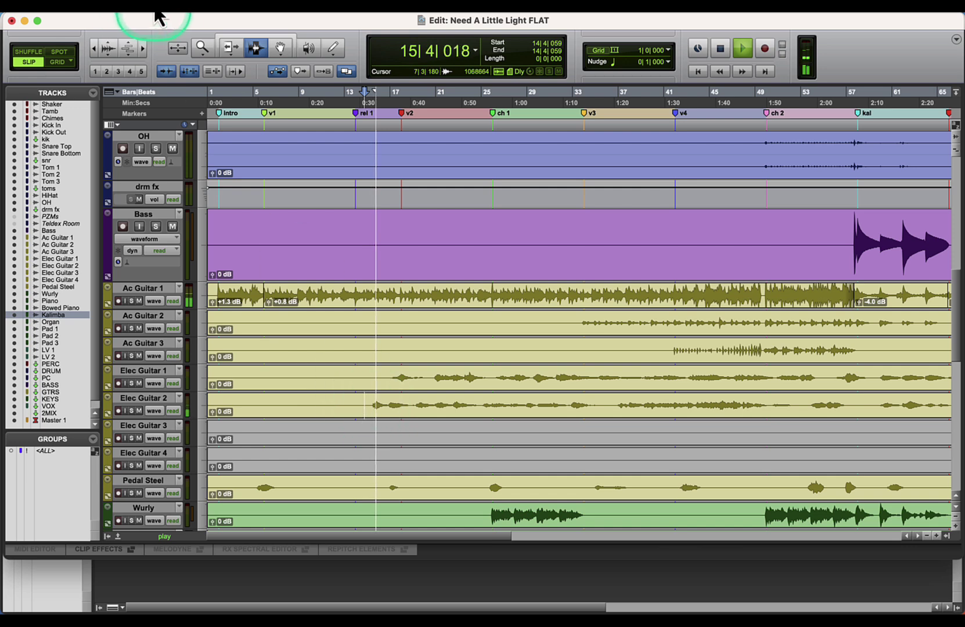
{"action": "left_click", "coordinate": [147, 42]}
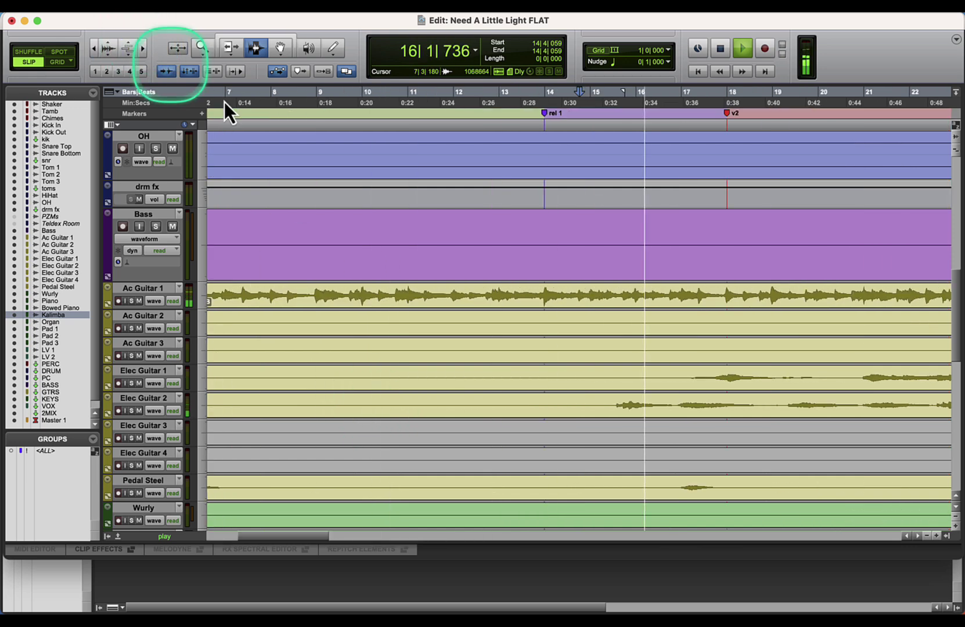
{"action": "left_click", "coordinate": [610, 411]}
{"action": "key", "text": "space"}
{"action": "mouse_move", "coordinate": [615, 413]}
{"action": "left_mouse_down"}
{"action": "mouse_move", "coordinate": [608, 375]}
{"action": "mouse_move", "coordinate": [594, 401]}
{"action": "mouse_move", "coordinate": [615, 399]}
{"action": "mouse_move", "coordinate": [615, 430]}
{"action": "left_mouse_up"}
{"action": "key", "text": "space"}
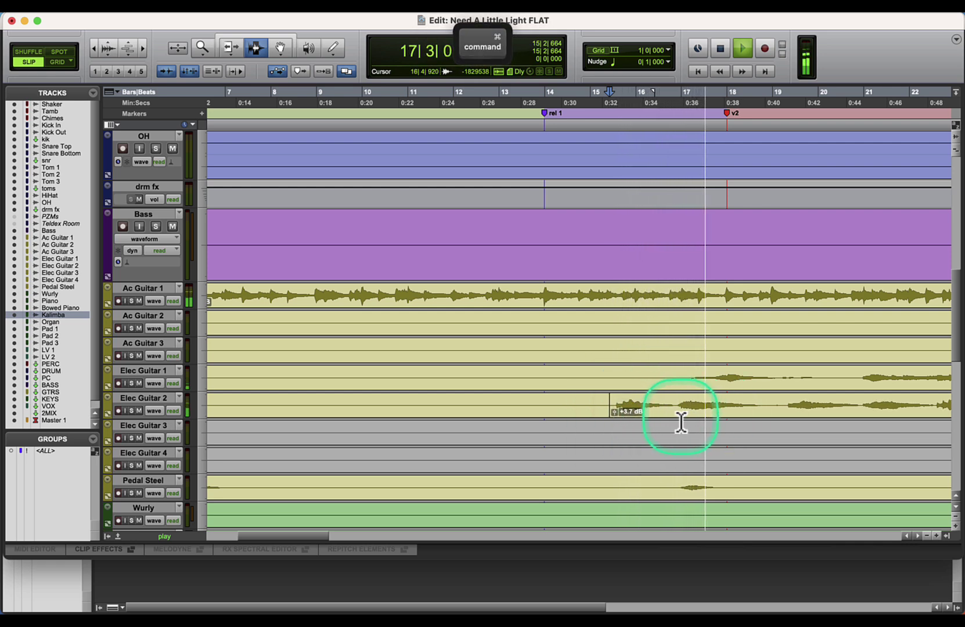
Step: Separate Elec Guitar 1 near bar 17, before its first phrase, and set the following clip's gain to +4.1 dB
{"action": "left_click", "coordinate": [681, 383]}
{"action": "key", "text": "super+e"}
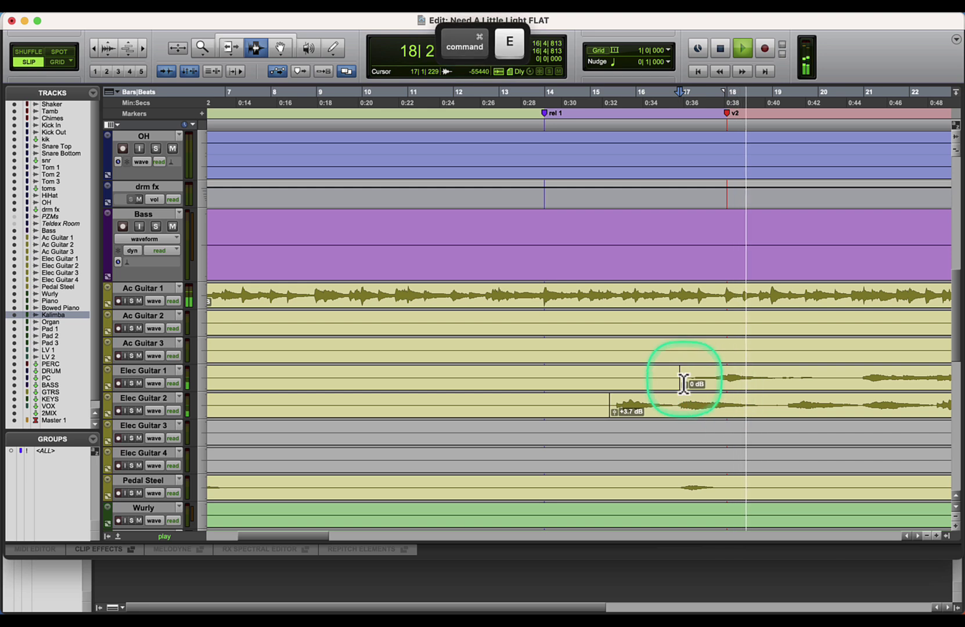
{"action": "left_click_drag", "start_coordinate": [684, 385], "coordinate": [676, 340]}
{"action": "key", "text": "space"}
{"action": "key", "text": "space"}
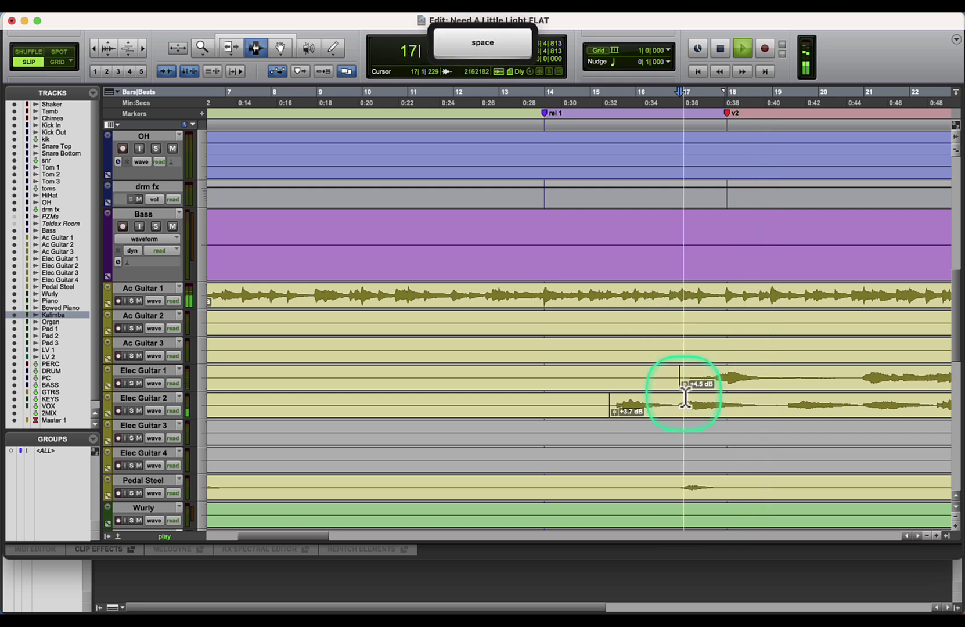
{"action": "mouse_move", "coordinate": [686, 386]}
{"action": "left_mouse_down"}
{"action": "mouse_move", "coordinate": [683, 379]}
{"action": "mouse_move", "coordinate": [688, 392]}
{"action": "left_mouse_up"}
Step: Separate Elec Guitar 2 at bar 19, just after v2, and lower the following clip's gain to +3.1 dB
{"action": "left_click", "coordinate": [783, 410]}
{"action": "key", "text": "super+e"}
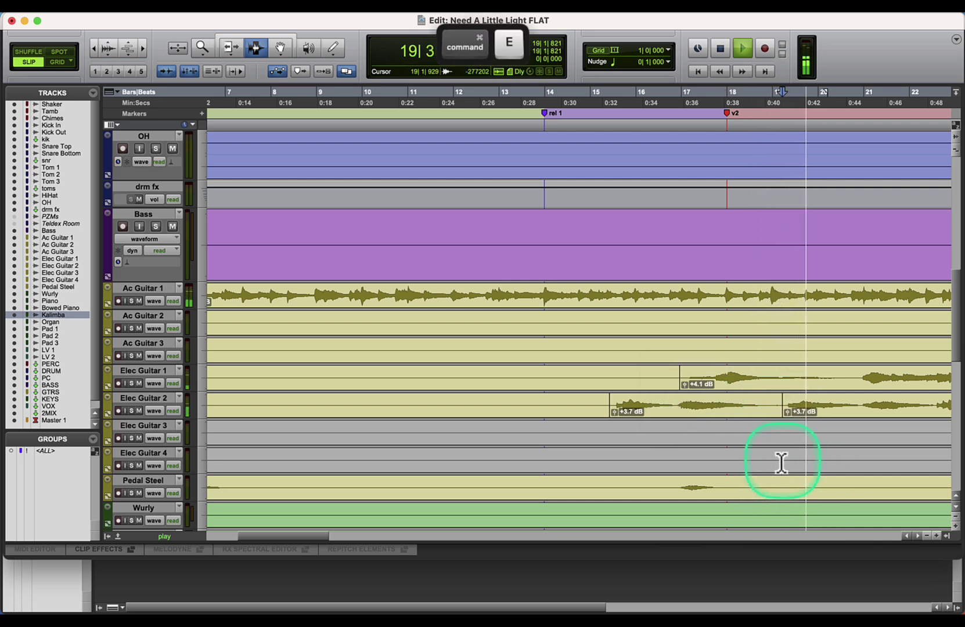
{"action": "left_click_drag", "start_coordinate": [786, 413], "coordinate": [788, 423]}
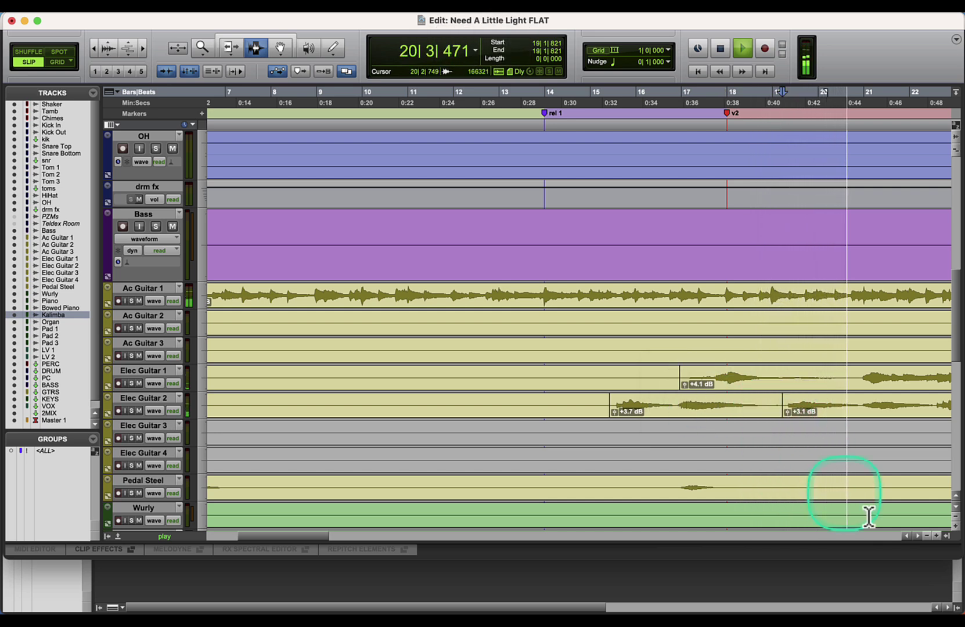
Step: Separate Elec Guitar 2 at beat 3 of bar 22 and reset the following clip's gain to 0 dB
{"action": "left_click", "coordinate": [916, 536]}
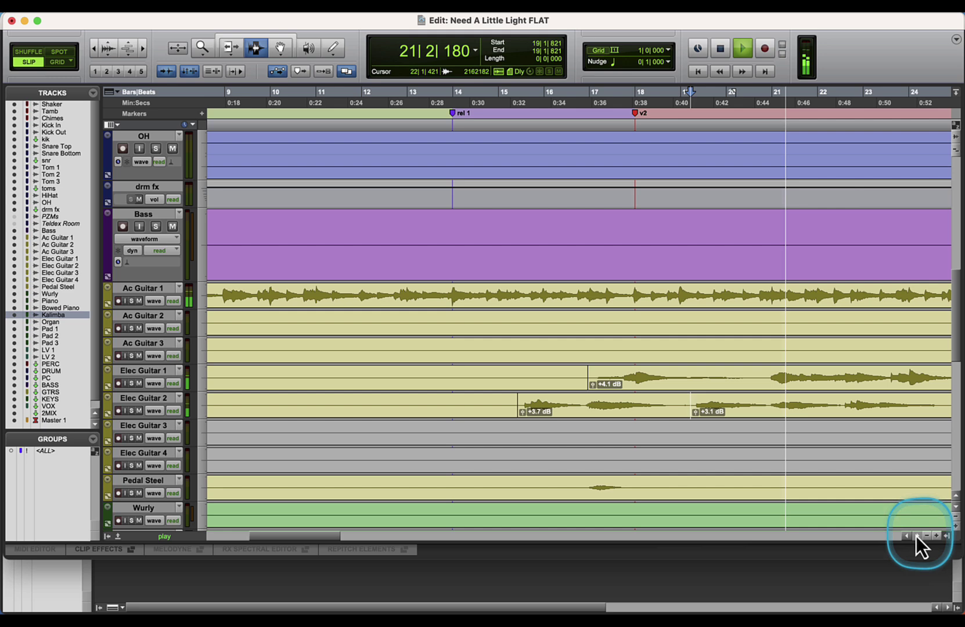
{"action": "left_click", "coordinate": [707, 388]}
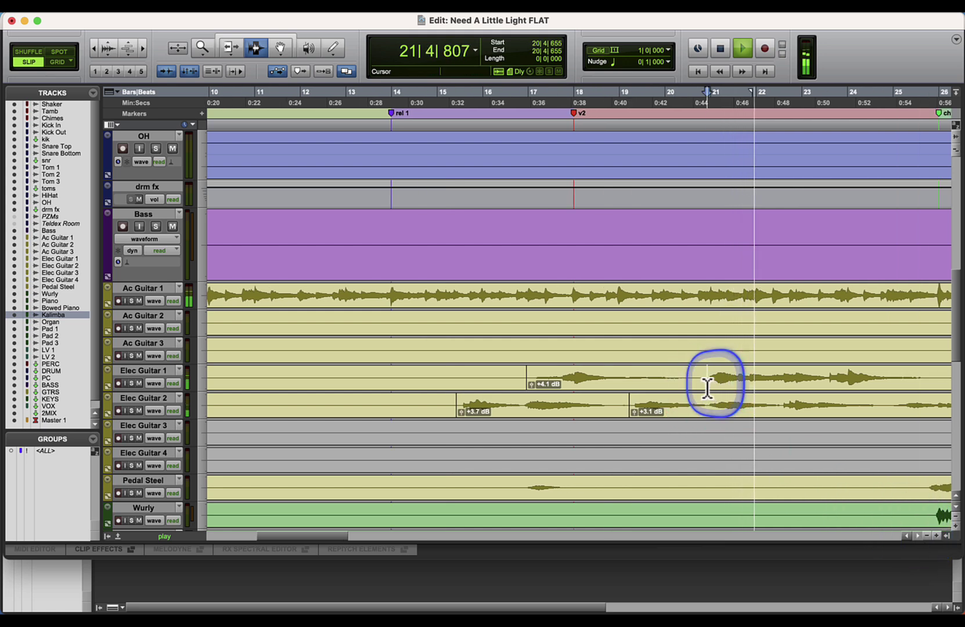
{"action": "left_click", "coordinate": [783, 410]}
{"action": "key", "text": "super+e"}
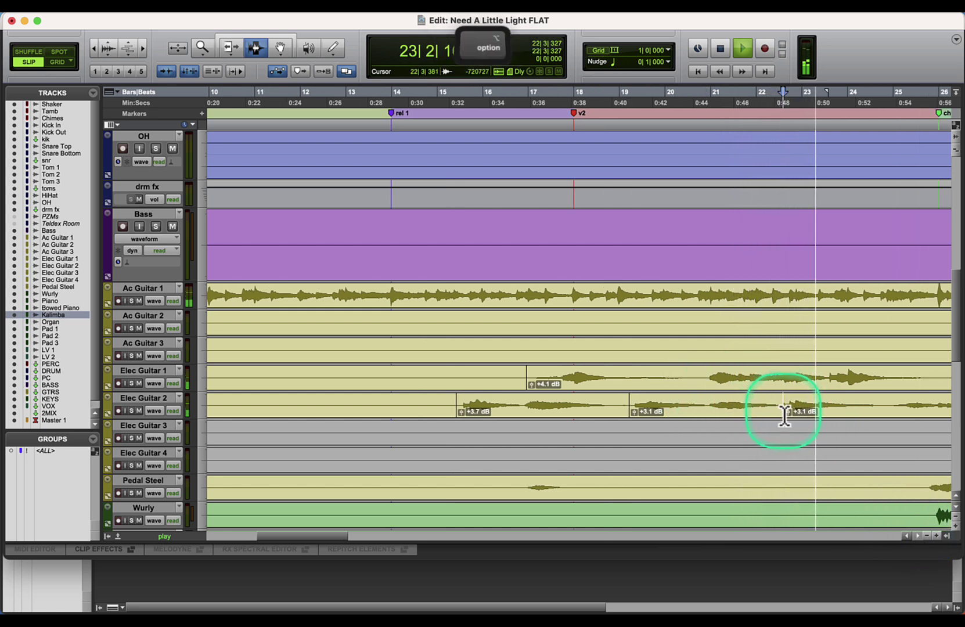
{"action": "left_click", "coordinate": [834, 388]}
{"action": "key", "text": "super+e"}
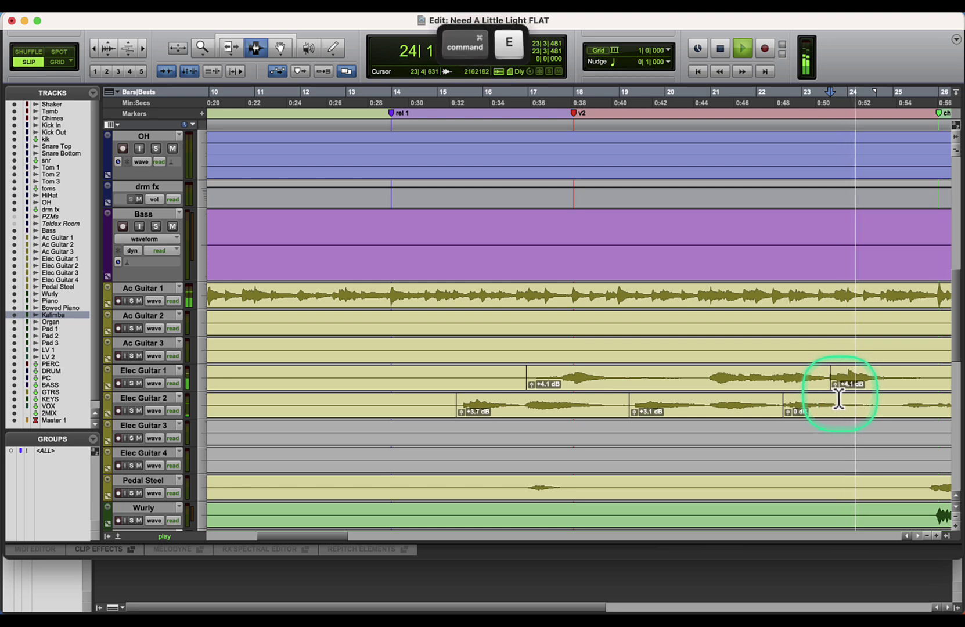
{"action": "key", "text": "super+z"}
Step: Separate Elec Guitar 1 at bar 24, reset the following clip's gain to 0 dB, and replay from bar 23
{"action": "left_click", "coordinate": [849, 386]}
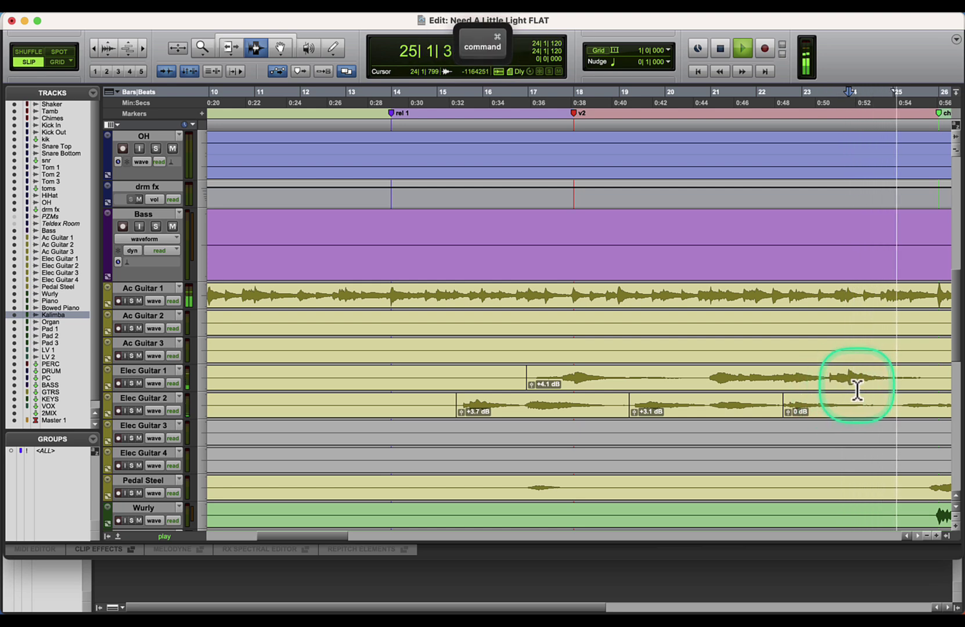
{"action": "key", "text": "super+e"}
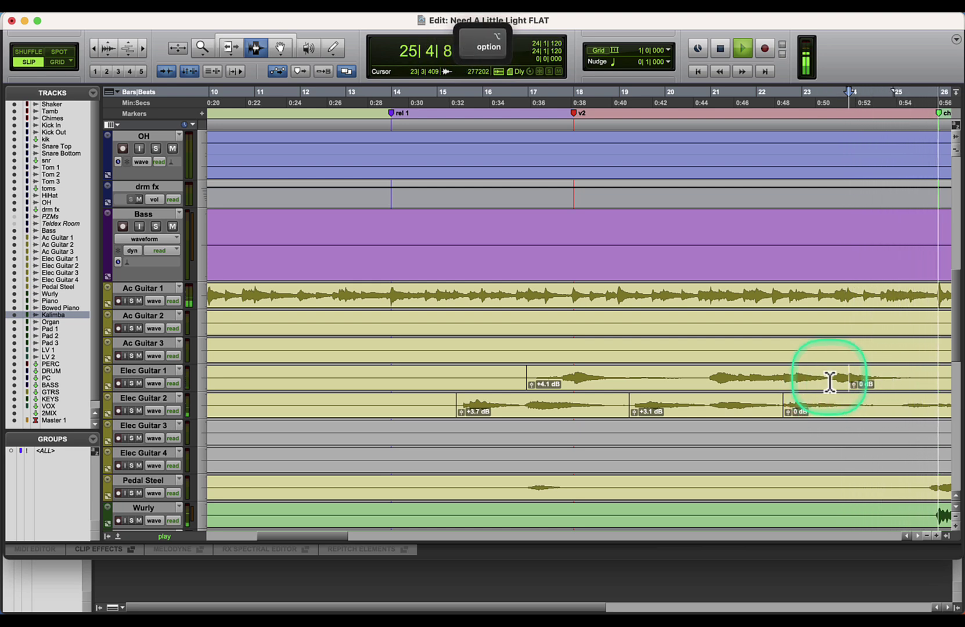
{"action": "left_click", "coordinate": [816, 383]}
{"action": "key", "text": "space"}
Step: Trim the start of Elec Guitar 1's 0 dB clip back from bar 24 to about beat 3 of bar 23
{"action": "left_click", "coordinate": [918, 536]}
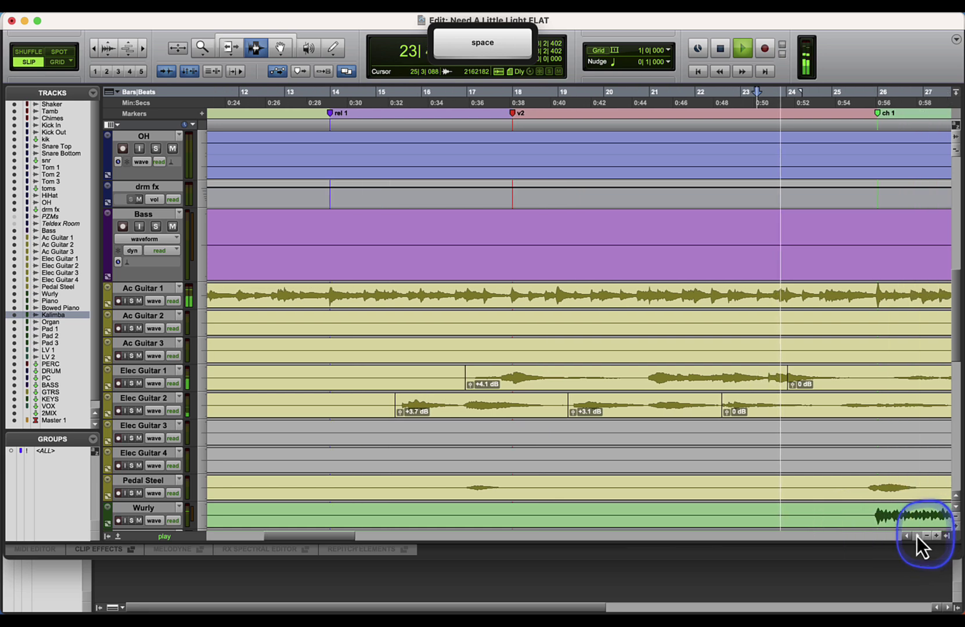
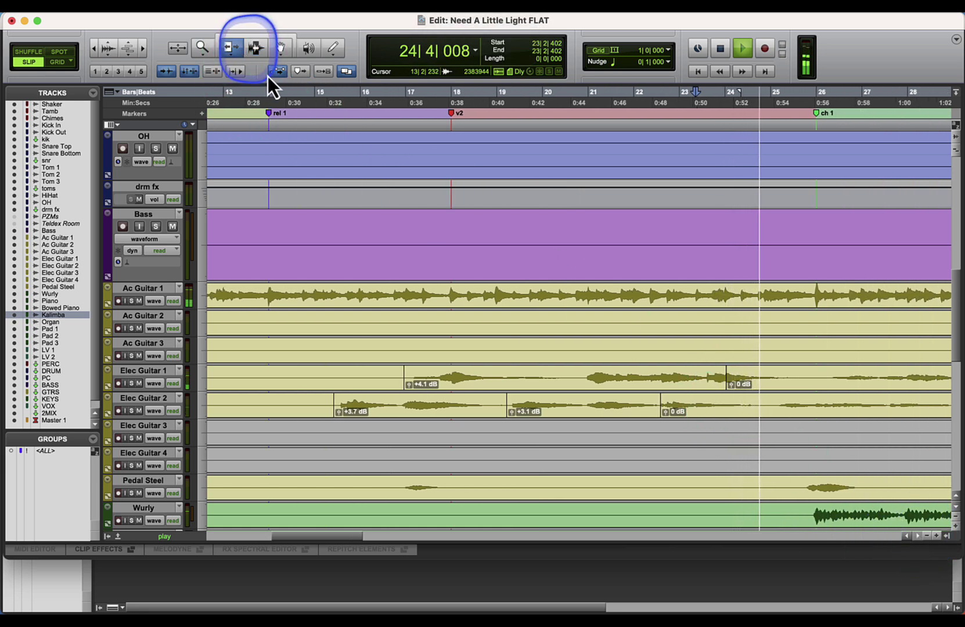
{"action": "left_click_drag", "start_coordinate": [727, 378], "coordinate": [709, 388]}
{"action": "left_click", "coordinate": [255, 47]}
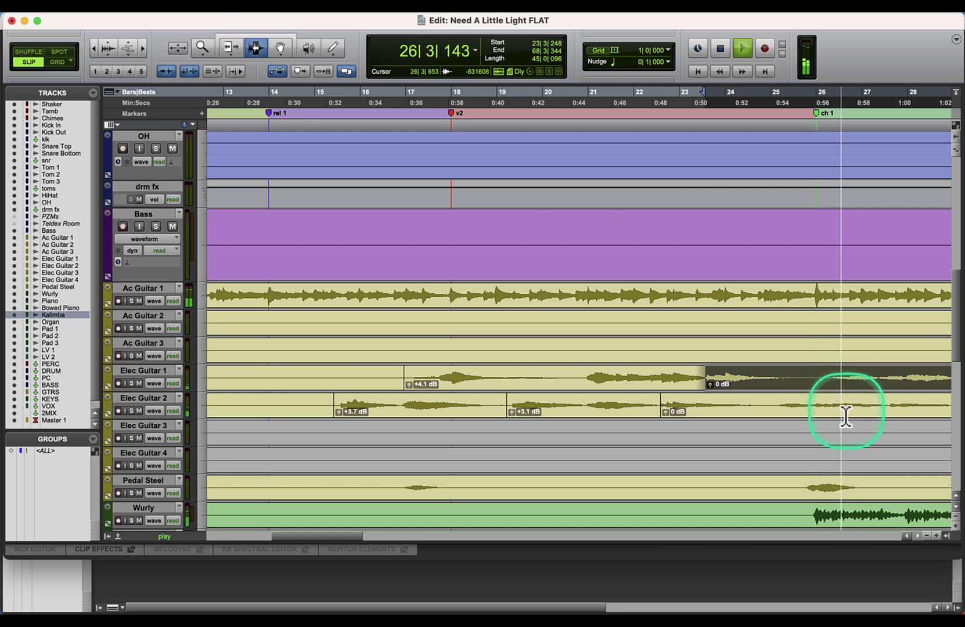
Step: Separate Elec Guitar 2 at bar 25, just before ch 1, set the following clip's gain to +3.3 dB, and replay it
{"action": "left_click", "coordinate": [781, 414]}
{"action": "key", "text": "cmd+e"}
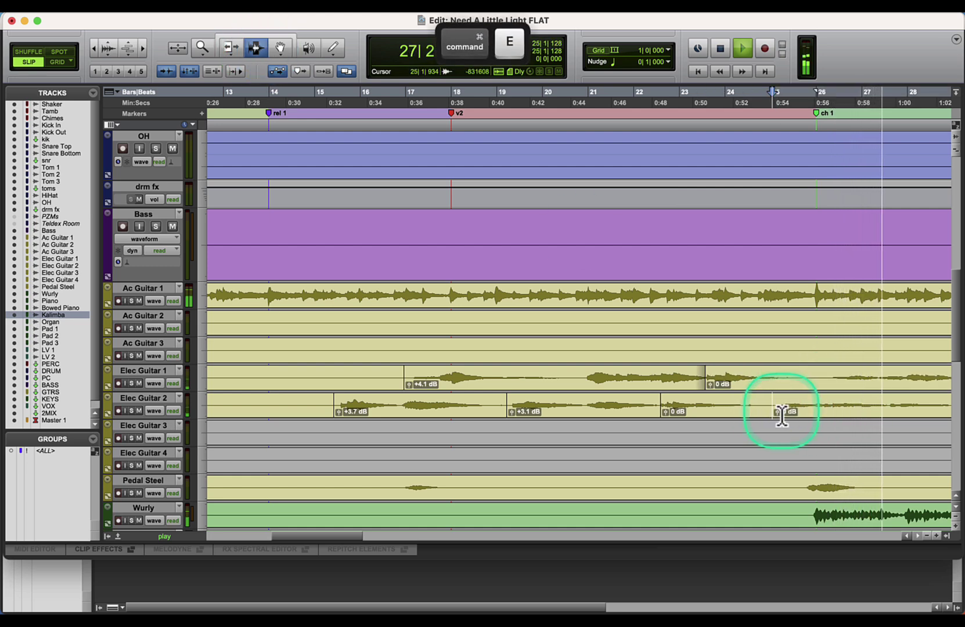
{"action": "mouse_move", "coordinate": [776, 412]}
{"action": "left_mouse_down"}
{"action": "mouse_move", "coordinate": [771, 376]}
{"action": "mouse_move", "coordinate": [778, 419]}
{"action": "left_mouse_up"}
{"action": "key", "text": "space"}
{"action": "key", "text": "space"}
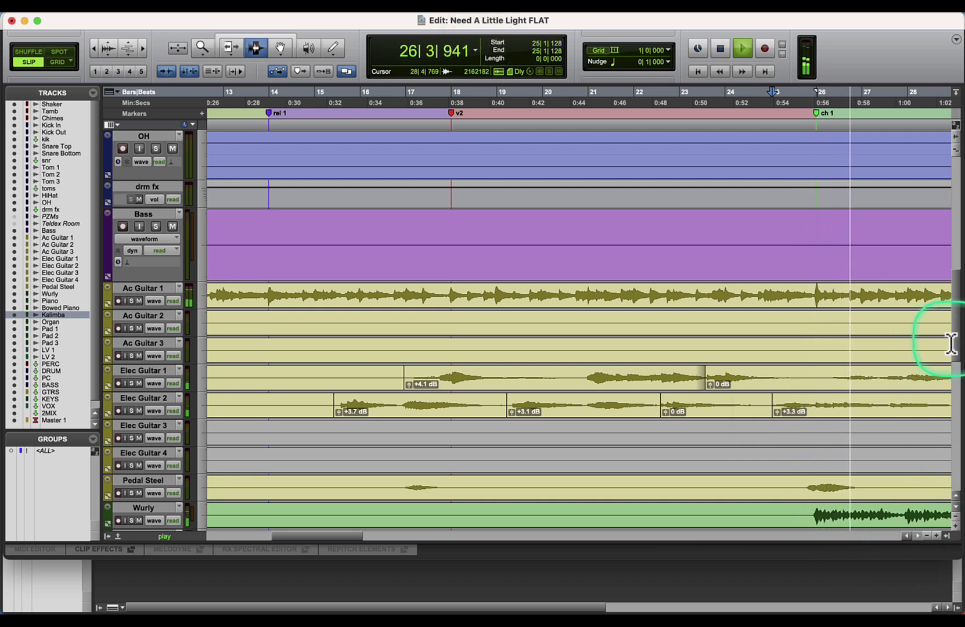
Step: Separate the Wurly section from just before ch 1 to just past v3 and raise its clip gain to +3.3 dB
{"action": "left_click_drag", "start_coordinate": [951, 342], "coordinate": [958, 398]}
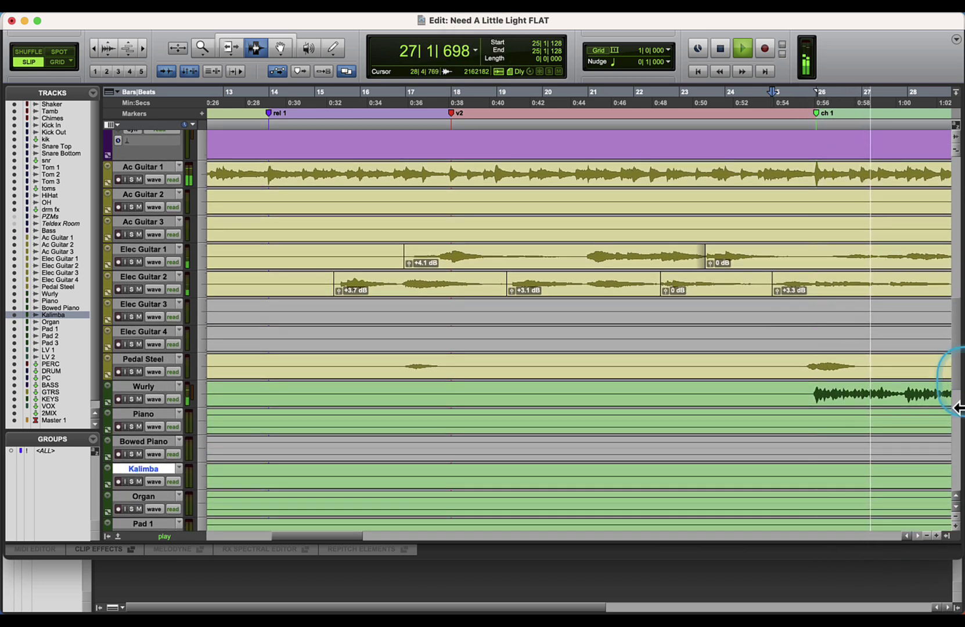
{"action": "left_click", "coordinate": [917, 538]}
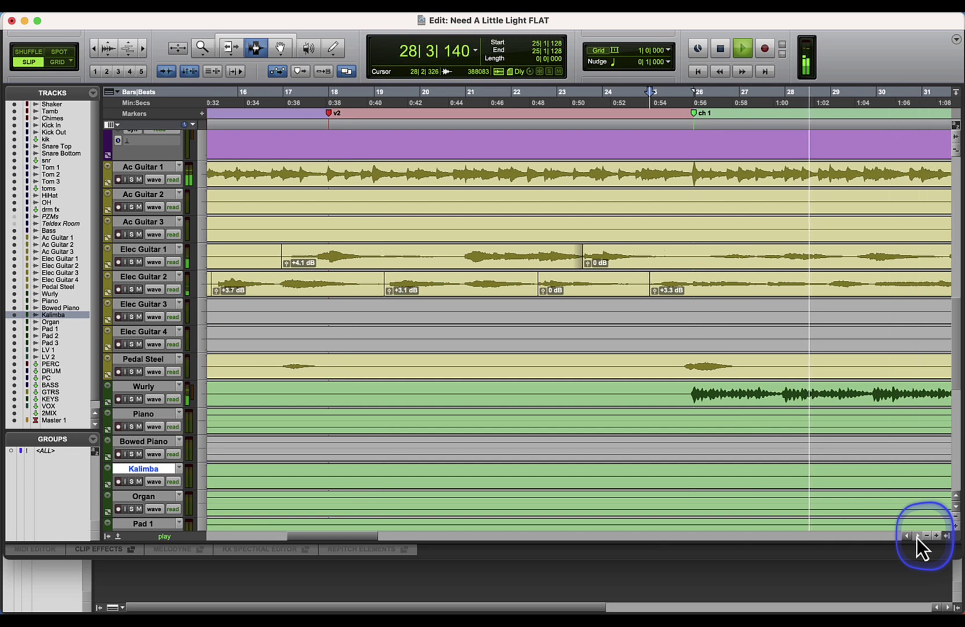
{"action": "left_click_drag", "start_coordinate": [422, 392], "coordinate": [836, 405]}
{"action": "key", "text": "super+e"}
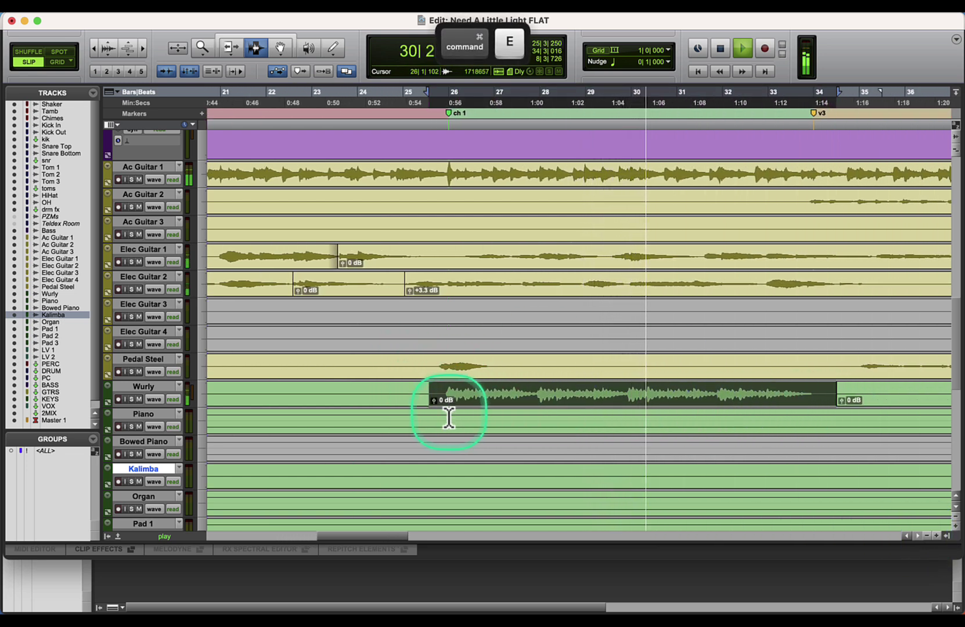
{"action": "left_click_drag", "start_coordinate": [436, 401], "coordinate": [424, 365]}
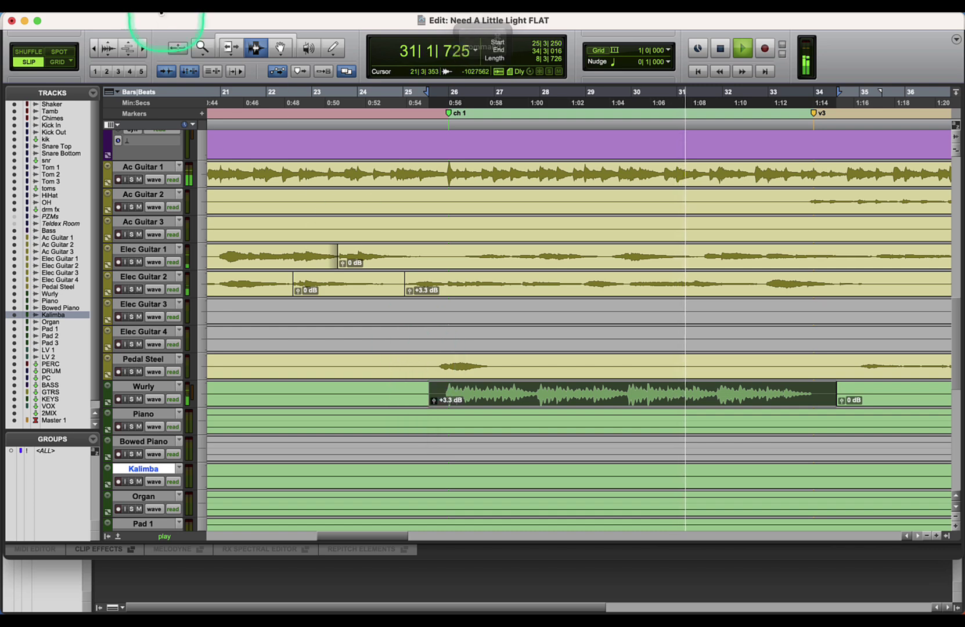
Step: Raise the gain of the separated Wurly clip at ch 1 further to +4.7 dB
{"action": "double_click", "coordinate": [204, 50]}
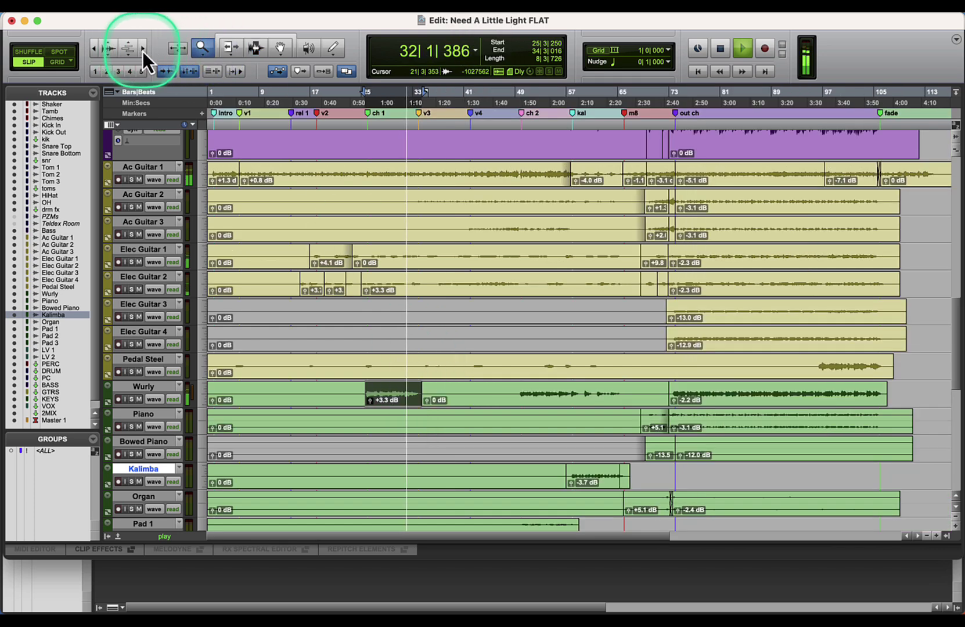
{"action": "left_click", "coordinate": [143, 51]}
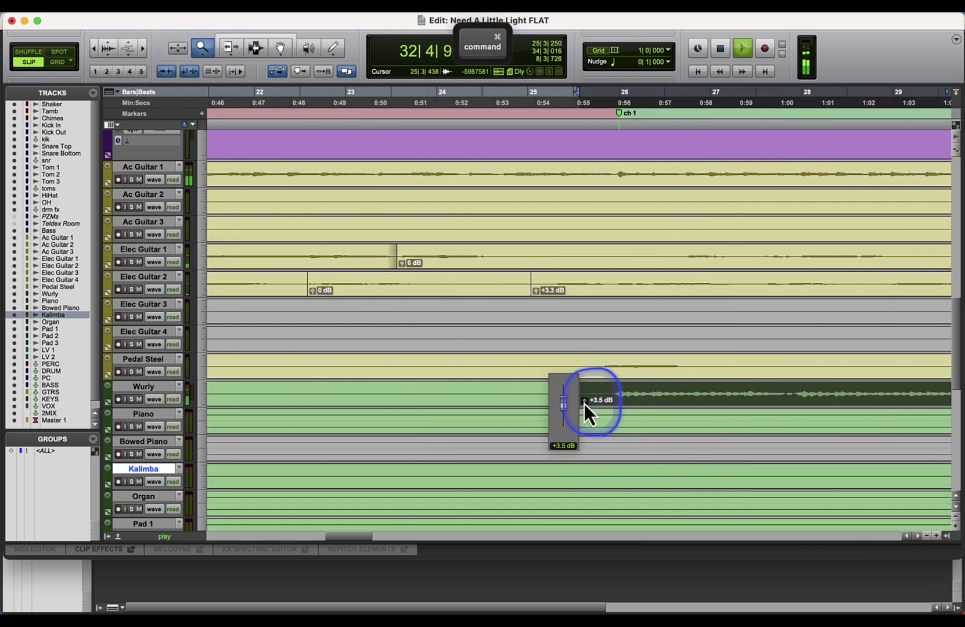
{"action": "left_click_drag", "start_coordinate": [584, 390], "coordinate": [610, 394]}
{"action": "left_click", "coordinate": [726, 542]}
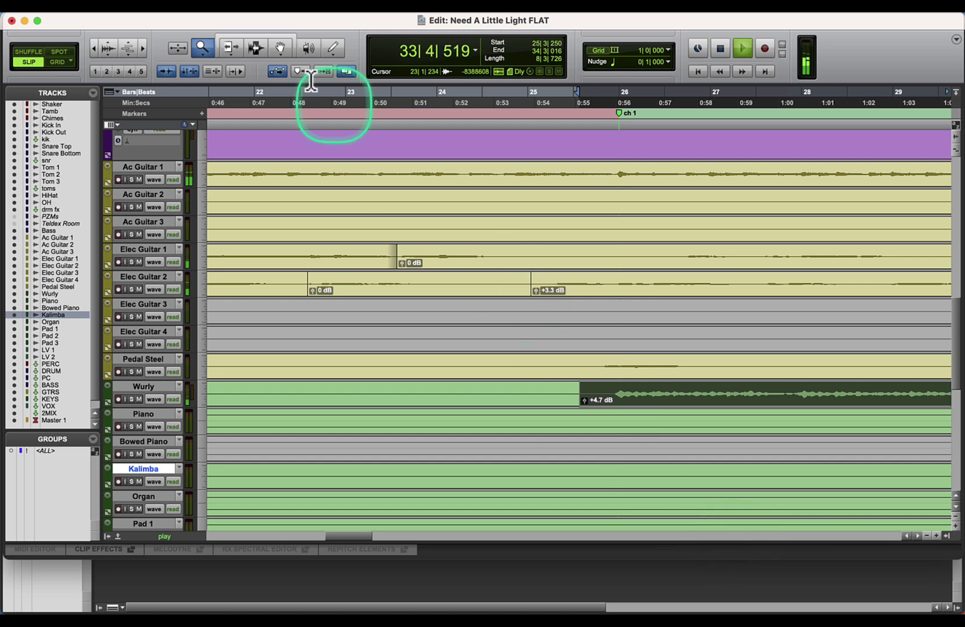
Step: Replay the passage from bar 25 and lower the gain of the Wurly clip at ch 1 to +4.5 dB
{"action": "left_click", "coordinate": [254, 47]}
{"action": "key", "text": "space"}
{"action": "left_click", "coordinate": [538, 258]}
{"action": "key", "text": "space"}
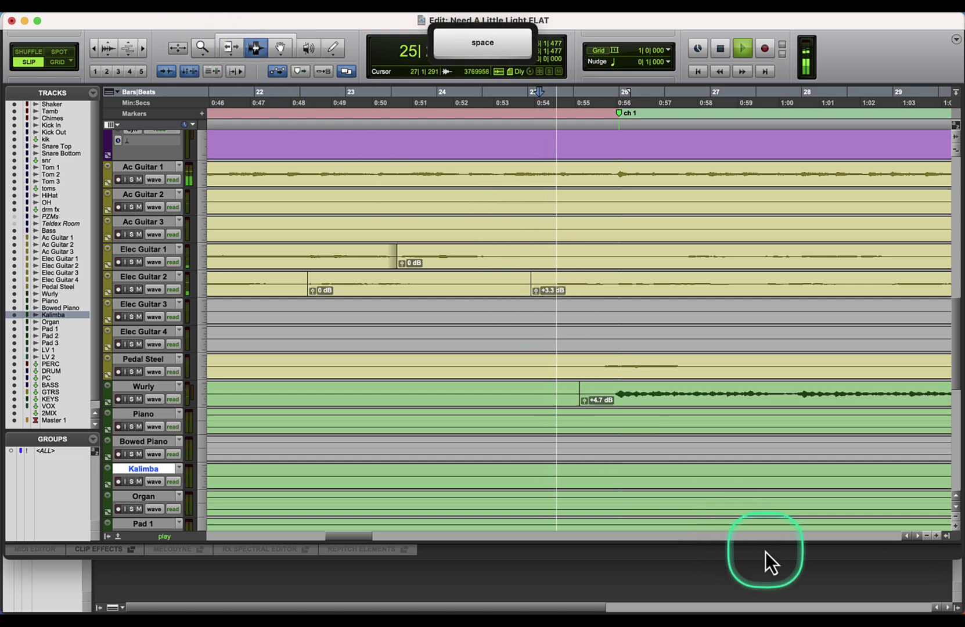
{"action": "left_click", "coordinate": [918, 536]}
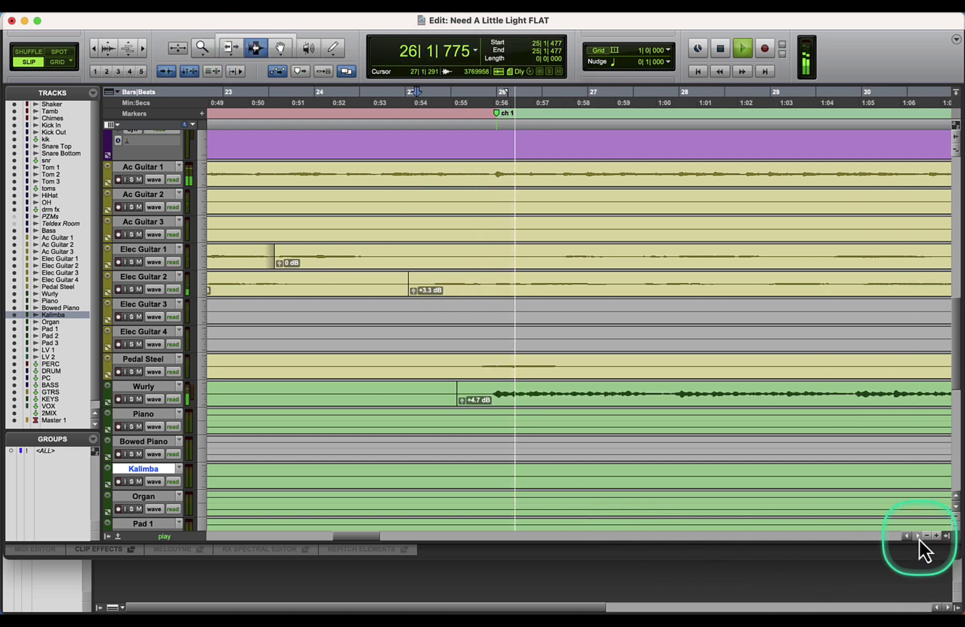
{"action": "left_click", "coordinate": [918, 537]}
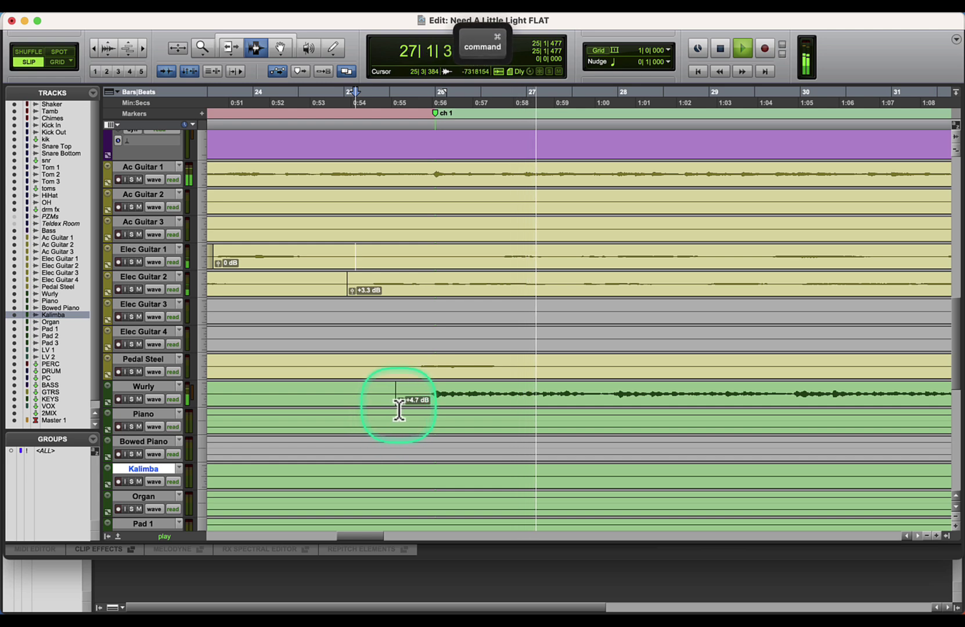
{"action": "left_click_drag", "start_coordinate": [400, 407], "coordinate": [401, 405]}
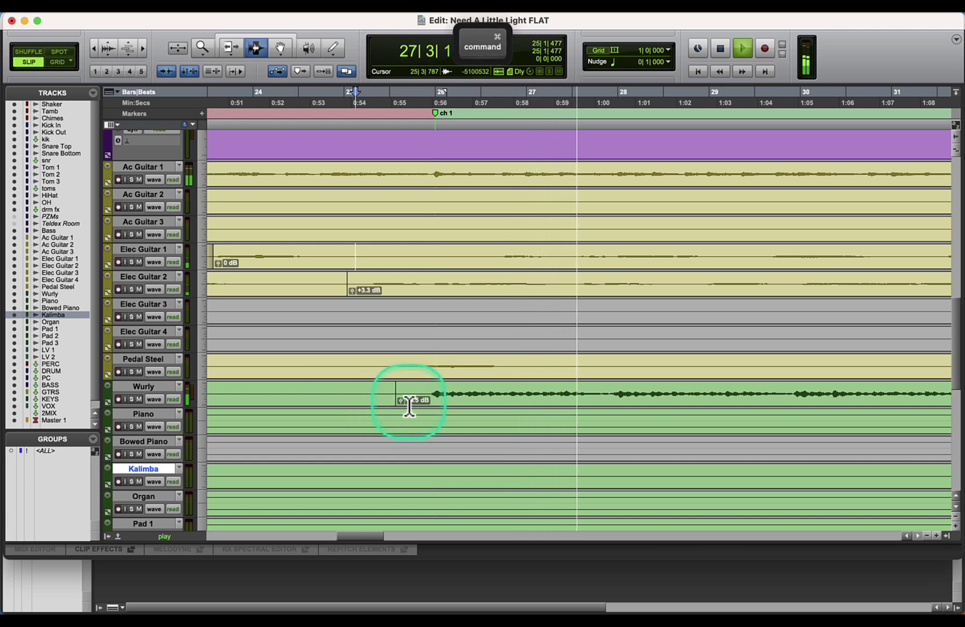
Step: Separate Elec Guitar 1 around beat 3 of bar 26, set the following clip's gain to +6.6 dB, and replay it
{"action": "left_click", "coordinate": [483, 268]}
{"action": "key", "text": "super+e"}
{"action": "left_click_drag", "start_coordinate": [488, 263], "coordinate": [488, 199]}
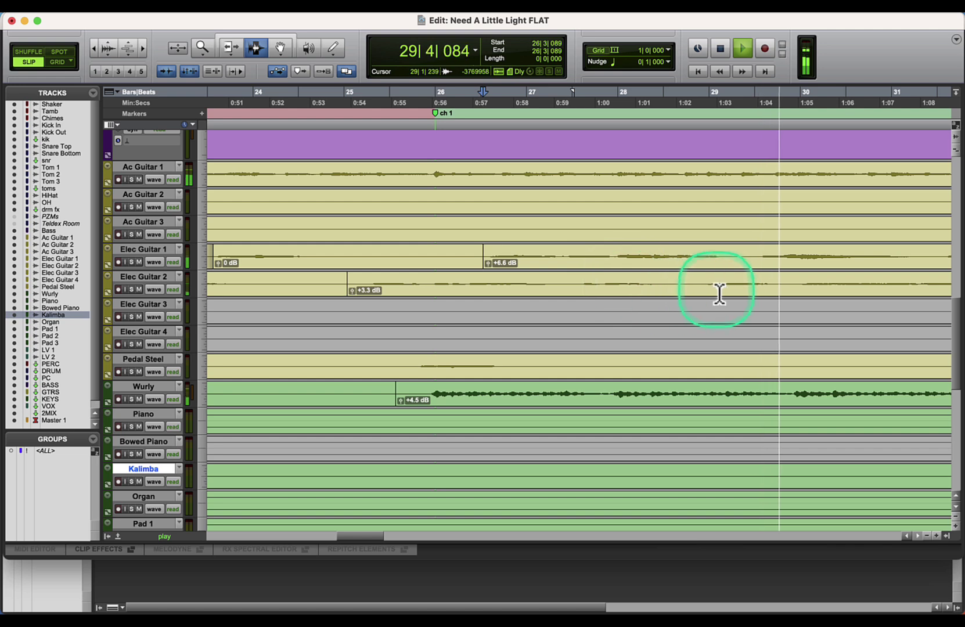
{"action": "left_click", "coordinate": [470, 263]}
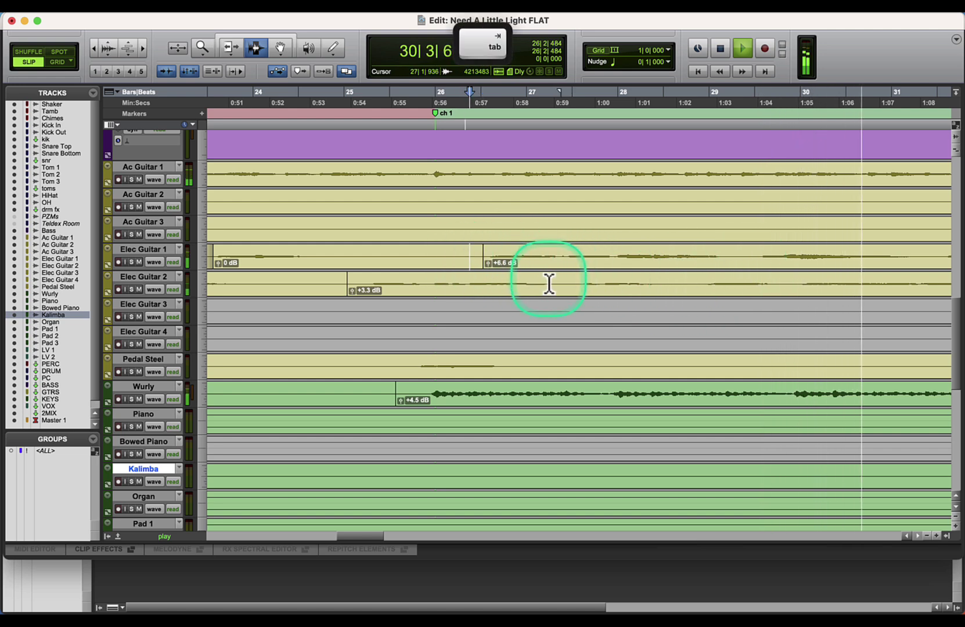
{"action": "key", "text": "space"}
{"action": "key", "text": "space"}
Step: Separate Ac Guitar 1 at the start of ch 1, set the following clip's gain to +0.4 dB, and replay from bar 26
{"action": "left_click", "coordinate": [94, 48]}
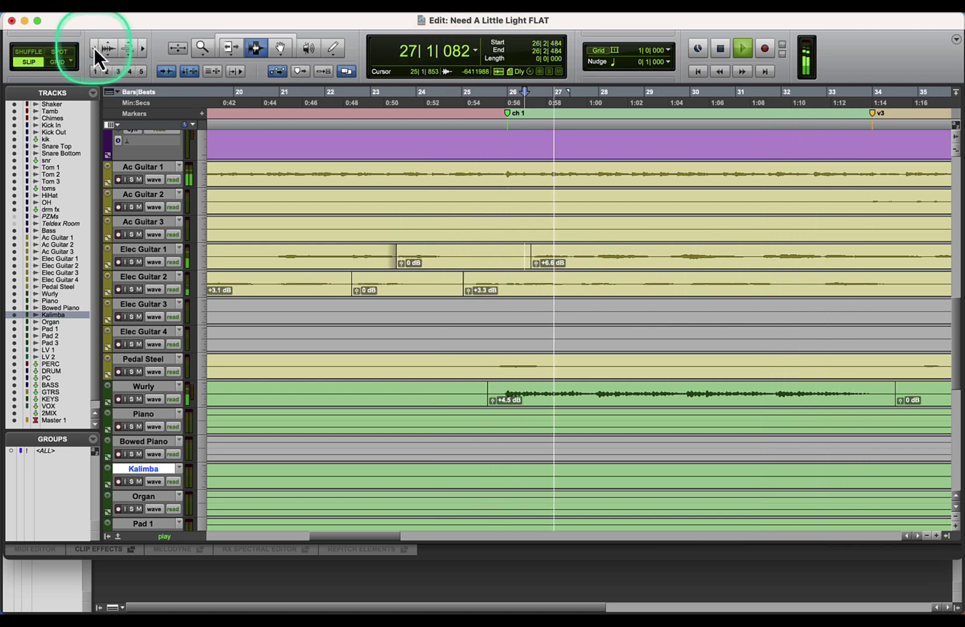
{"action": "left_click", "coordinate": [506, 188]}
{"action": "key", "text": "Tab"}
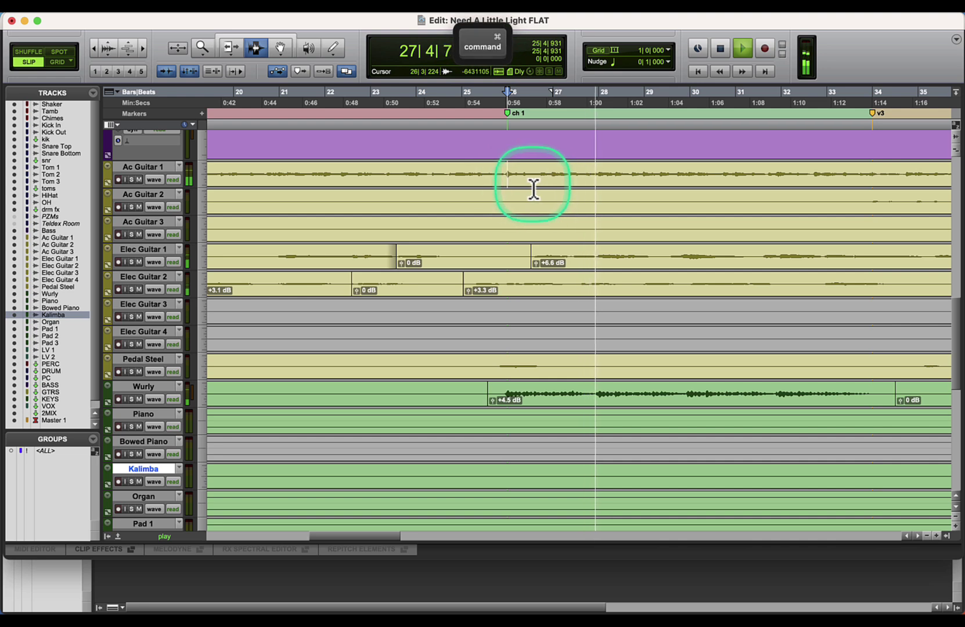
{"action": "key", "text": "super+e"}
{"action": "left_click", "coordinate": [511, 181], "text": "alt"}
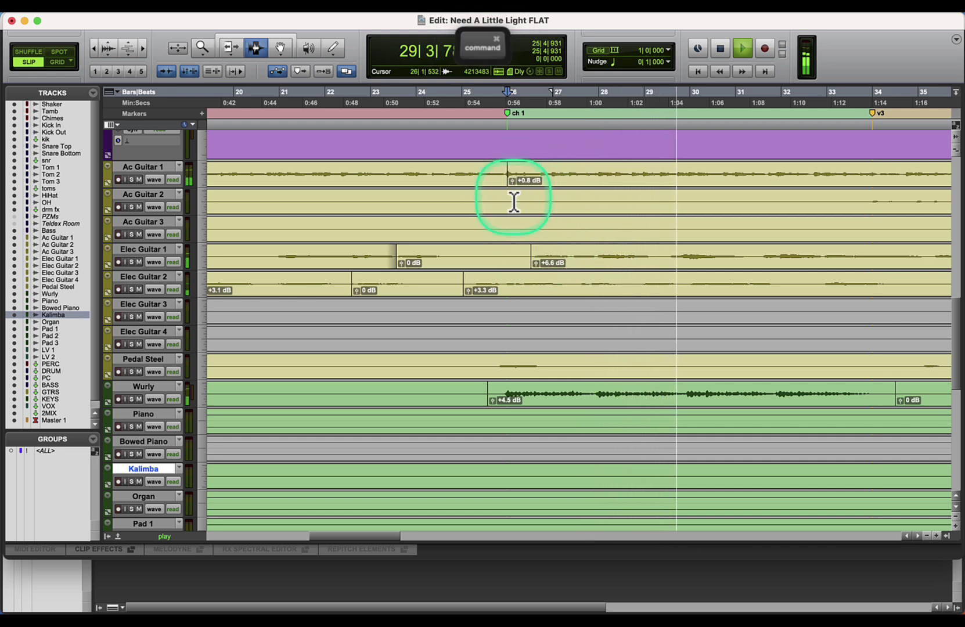
{"action": "left_click_drag", "start_coordinate": [512, 181], "coordinate": [513, 199]}
{"action": "key", "text": "space"}
{"action": "left_click", "coordinate": [531, 285]}
{"action": "key", "text": "space"}
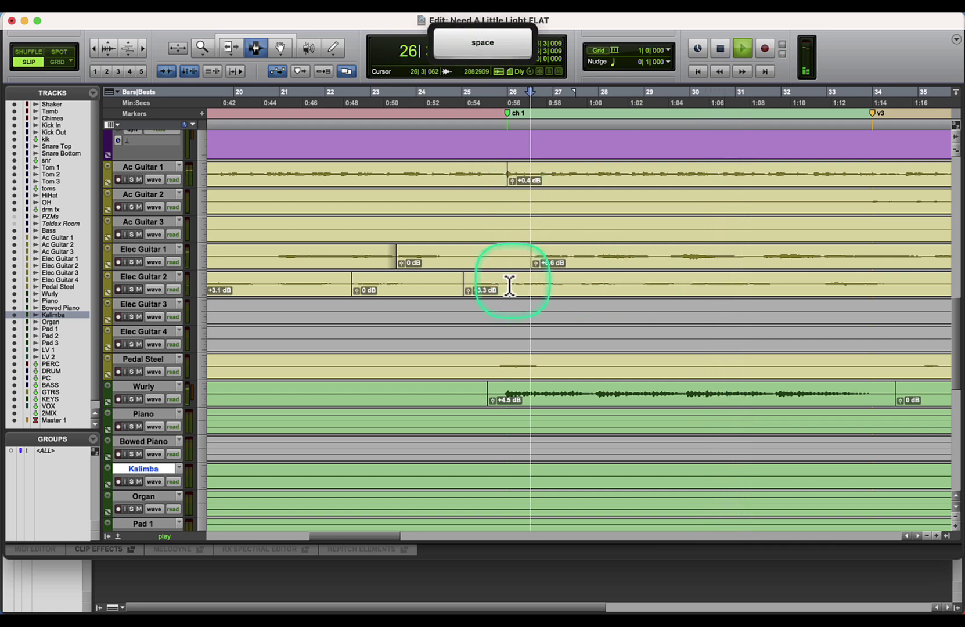
Step: Separate the Wurly just before bar 30 and set the following clip's gain to +3.2 dB
{"action": "left_click", "coordinate": [493, 405]}
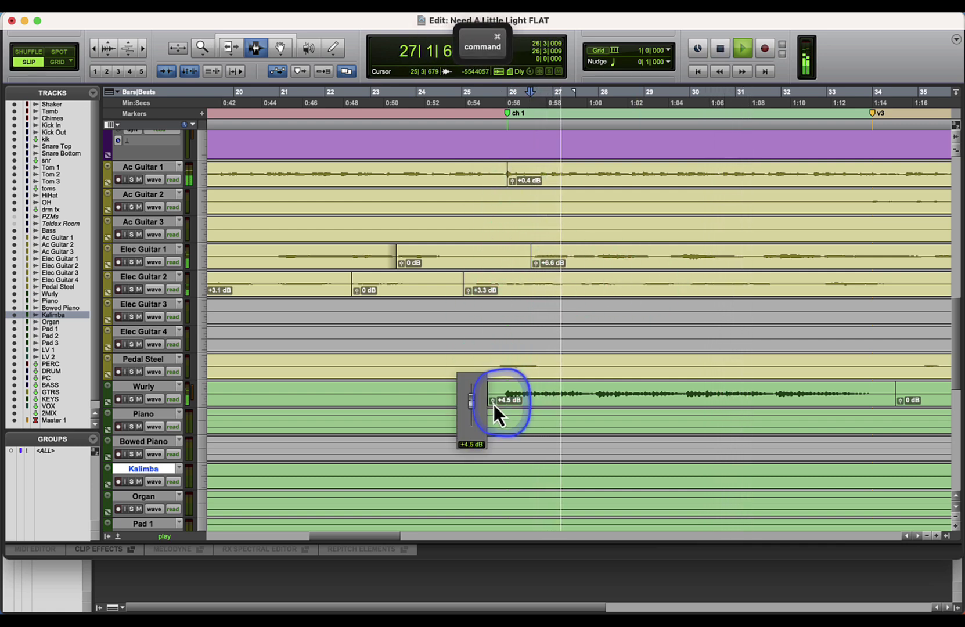
{"action": "left_click", "coordinate": [679, 400]}
{"action": "key", "text": "super+e"}
{"action": "left_click_drag", "start_coordinate": [692, 400], "coordinate": [692, 414]}
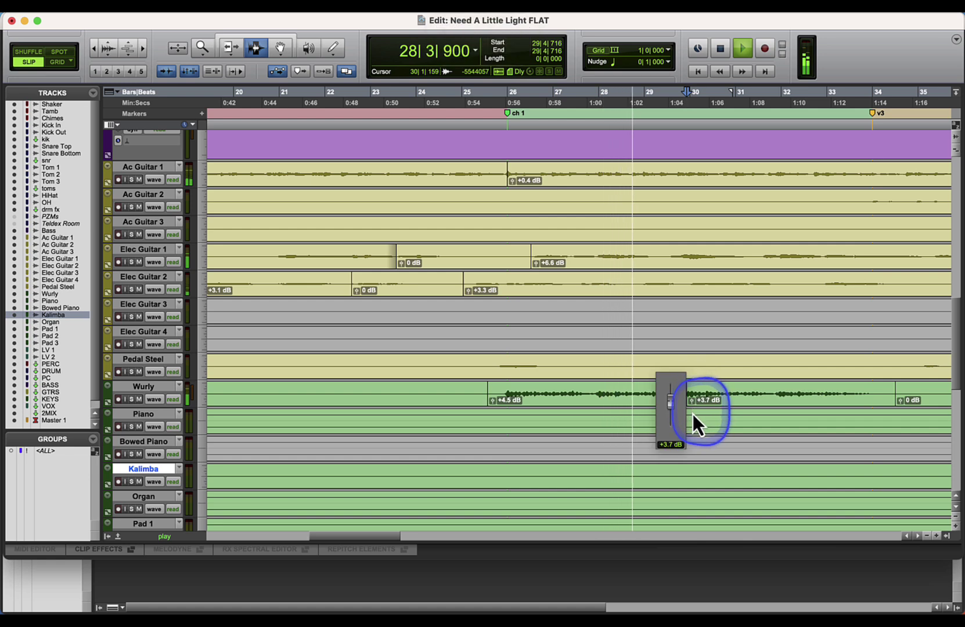
{"action": "left_click", "coordinate": [594, 401]}
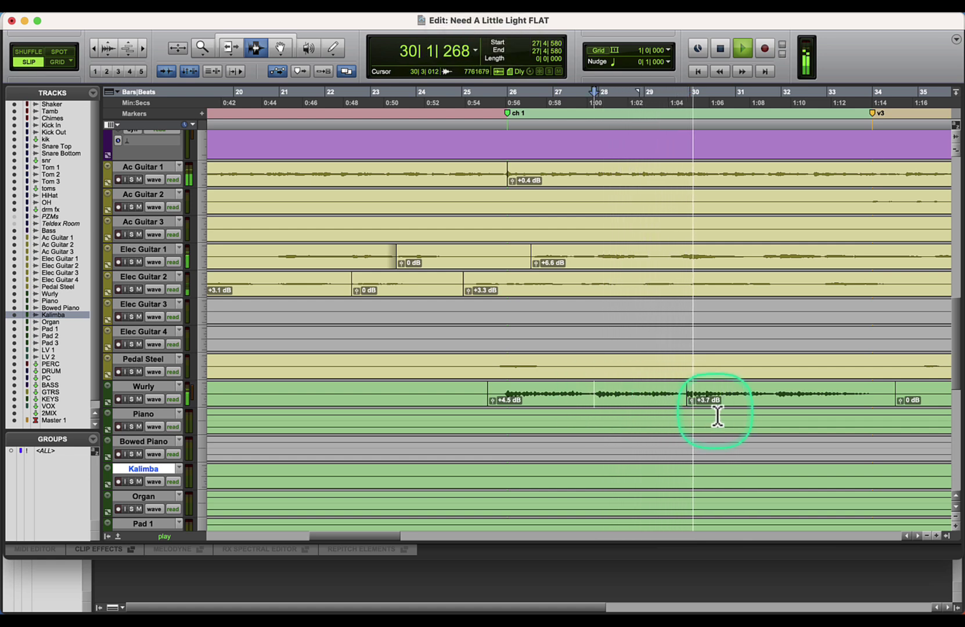
{"action": "left_click_drag", "start_coordinate": [693, 406], "coordinate": [693, 412]}
{"action": "key", "text": "space"}
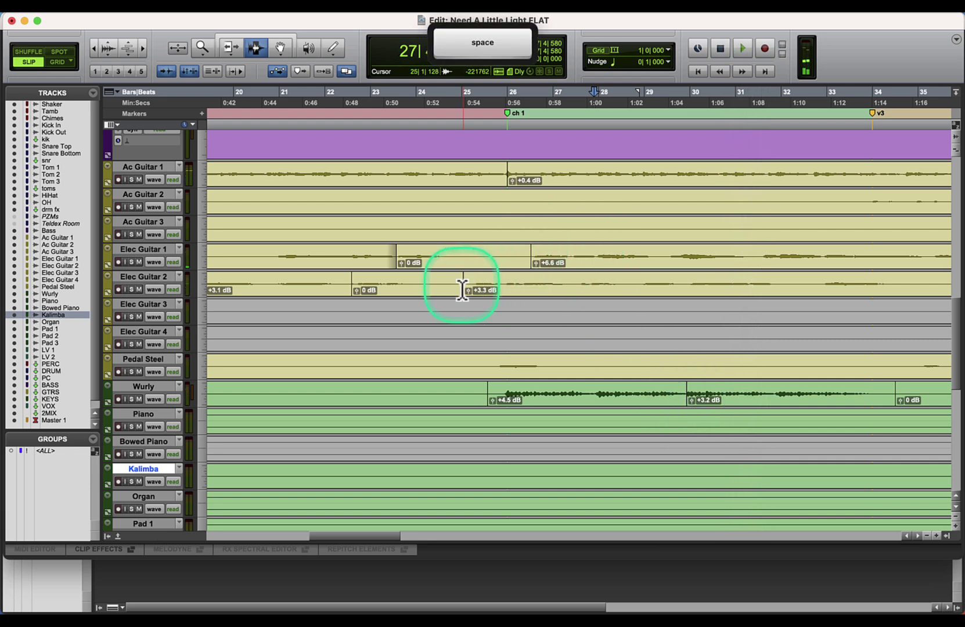
Step: Replay from bar 25 and raise the gain of Elec Guitar 2's clip starting there to +9.6 dB
{"action": "left_click", "coordinate": [467, 282]}
{"action": "key", "text": "space"}
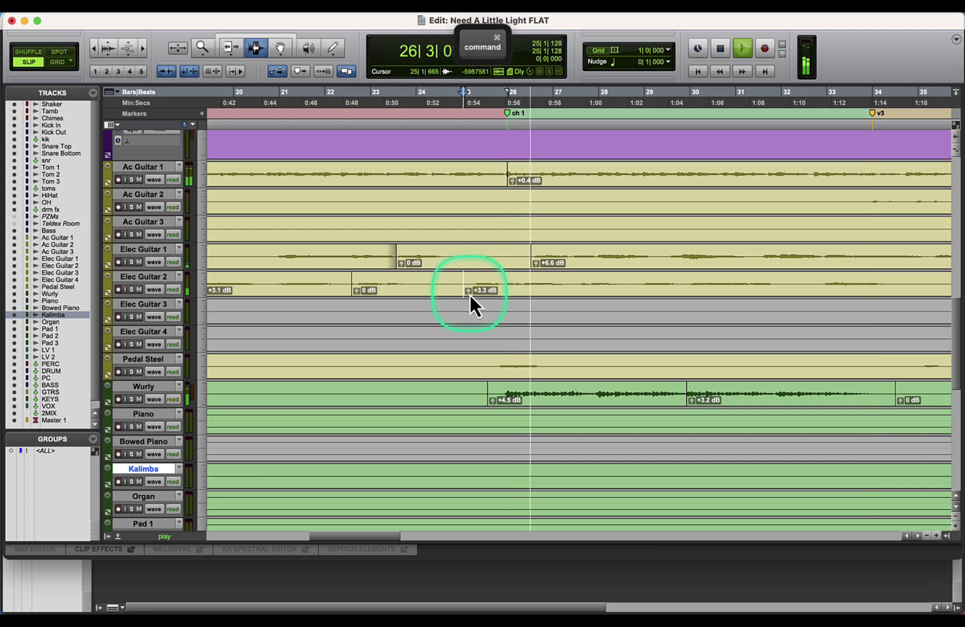
{"action": "left_click_drag", "start_coordinate": [470, 295], "coordinate": [458, 248]}
{"action": "key", "text": "space"}
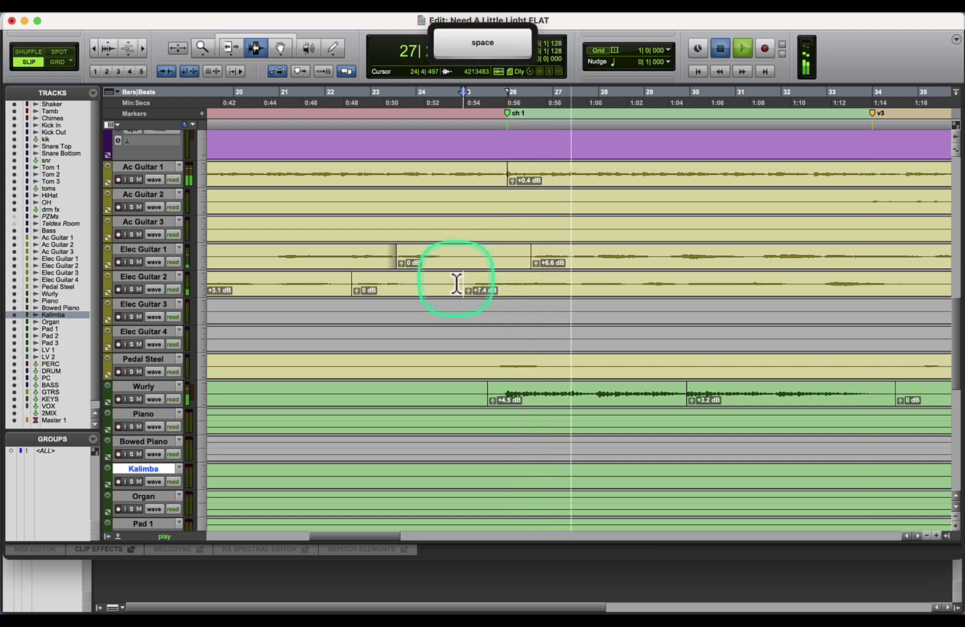
{"action": "mouse_move", "coordinate": [469, 291]}
{"action": "left_mouse_down"}
{"action": "mouse_move", "coordinate": [461, 258]}
{"action": "mouse_move", "coordinate": [464, 278]}
{"action": "left_mouse_up"}
{"action": "key", "text": "Tab"}
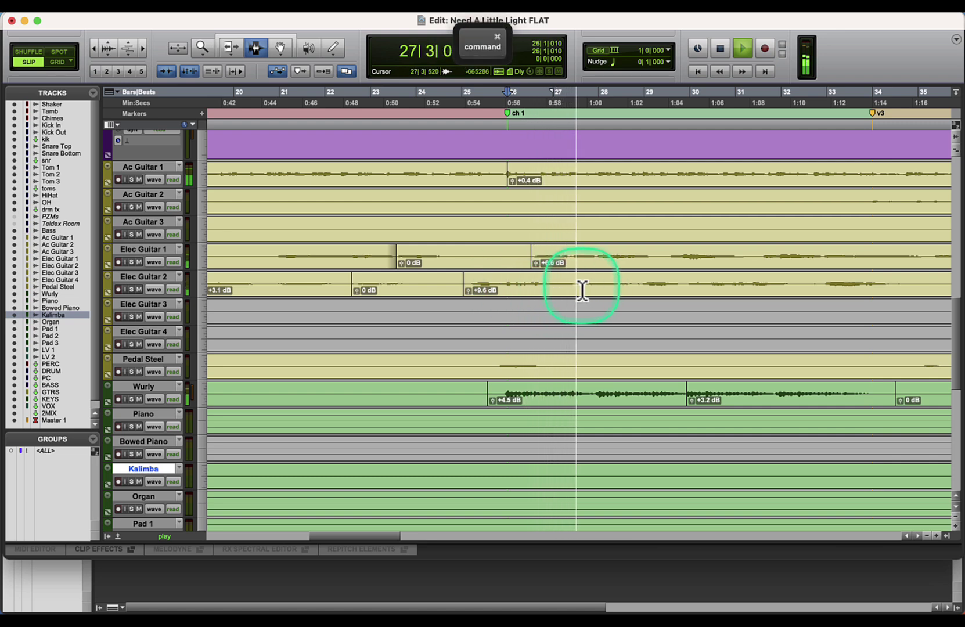
Step: Separate Elec Guitar 2 at beat 3 of bar 27 and set the following clip's gain to +8.0 dB
{"action": "left_click", "coordinate": [579, 287]}
{"action": "key", "text": "super+e"}
{"action": "left_click", "coordinate": [581, 290]}
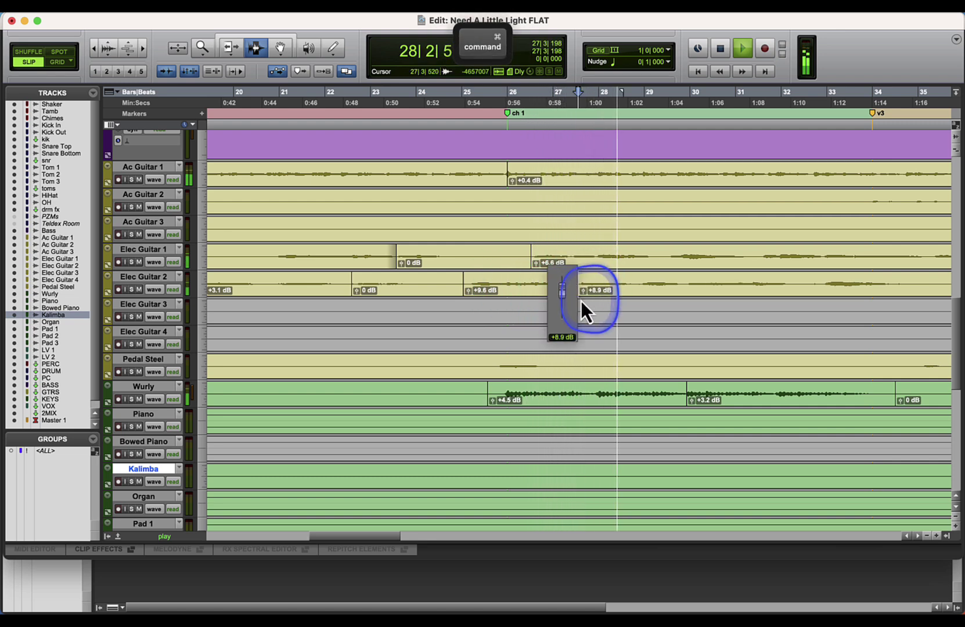
Step: Separate Elec Guitar 1 just before bar 28 and set the following clip's gain to +1.1 dB
{"action": "left_click", "coordinate": [594, 263]}
{"action": "key", "text": "super+e"}
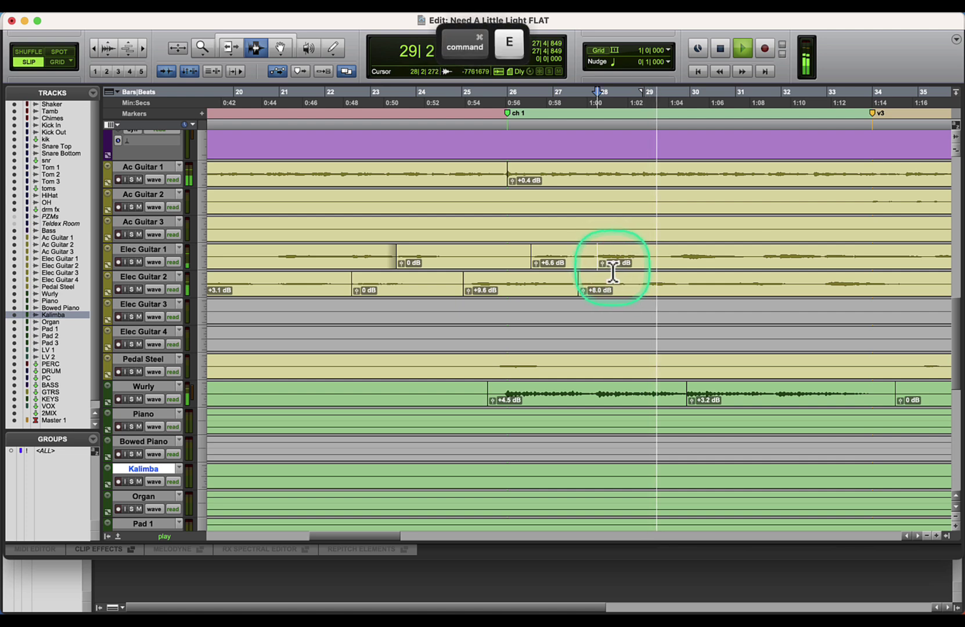
{"action": "left_click_drag", "start_coordinate": [602, 268], "coordinate": [604, 261]}
Step: Separate Elec Guitar 2 late in beat 3 of bar 28 and set the following clip's gain to +2.4 dB
{"action": "left_click", "coordinate": [633, 287]}
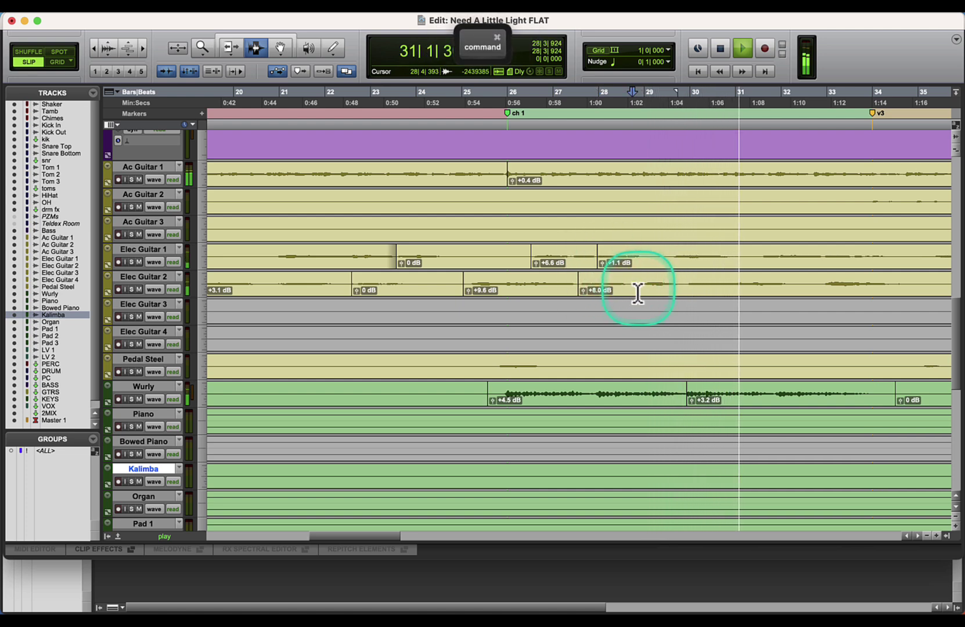
{"action": "key", "text": "super+e"}
{"action": "left_click_drag", "start_coordinate": [636, 294], "coordinate": [636, 267]}
Step: Separate Elec Guitar 1 around beat 2 of bar 31
{"action": "left_click", "coordinate": [753, 261]}
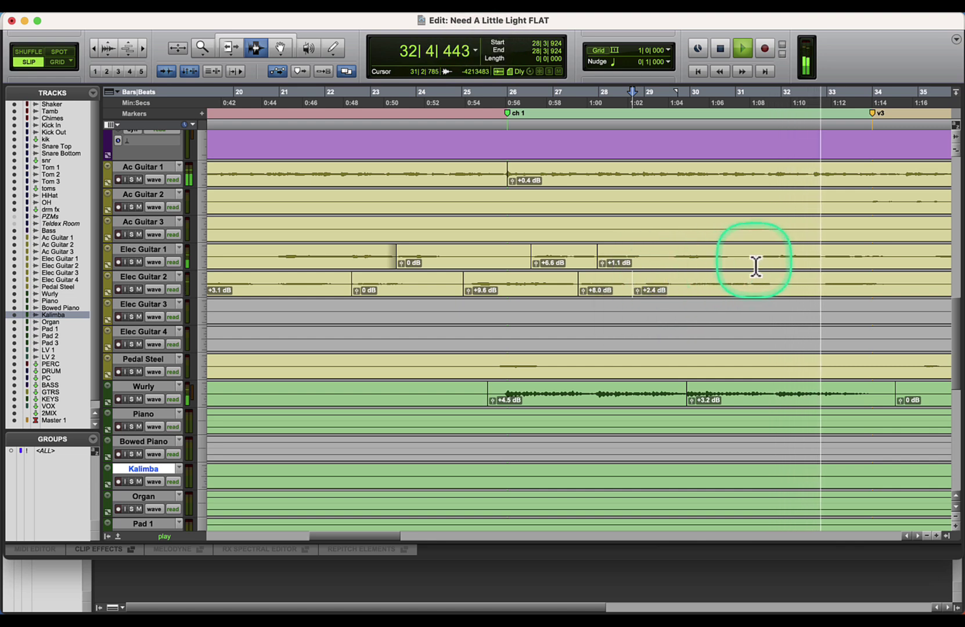
{"action": "key", "text": "super+e"}
{"action": "left_click", "coordinate": [756, 256], "text": "super"}
{"action": "left_click", "coordinate": [763, 267]}
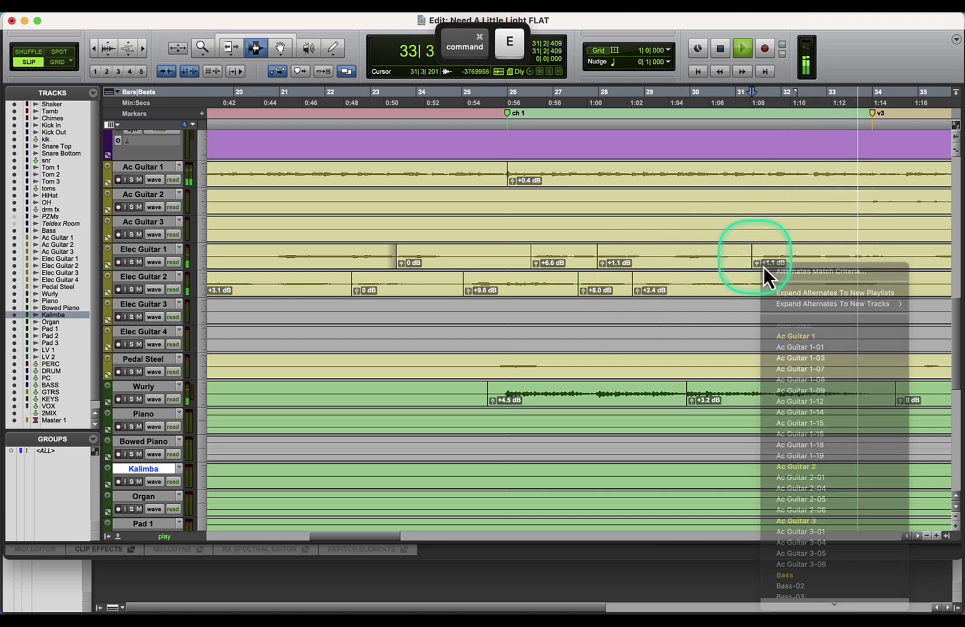
Step: Separate Elec Guitar 2 at beat 3 of bar 32 with the following clip at 0 dB, and raise Elec Guitar 1's bar 31 clip to +4.0 dB
{"action": "left_click", "coordinate": [808, 284]}
{"action": "key", "text": "super+e"}
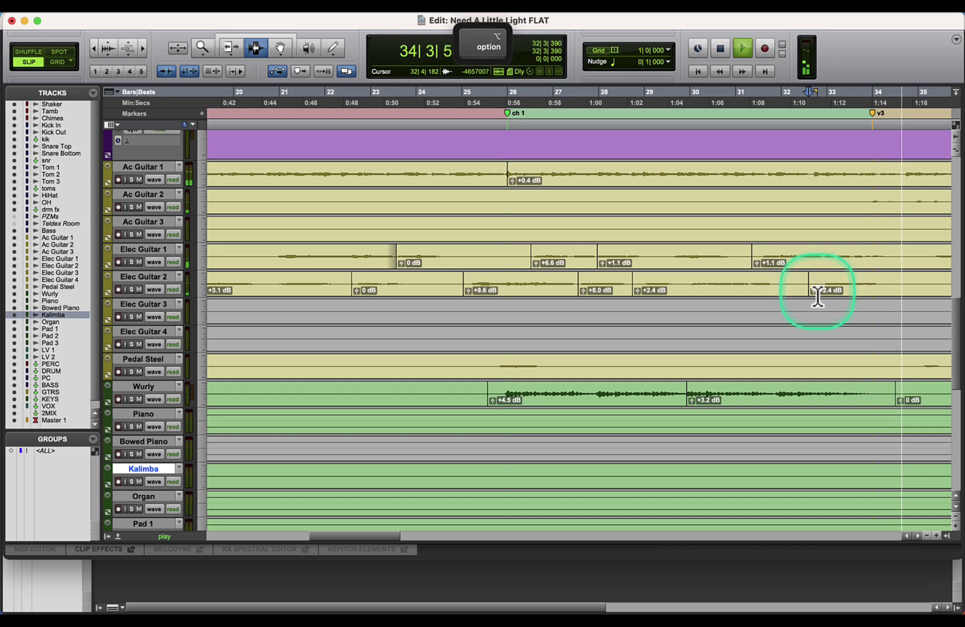
{"action": "left_click", "coordinate": [814, 292], "text": "alt"}
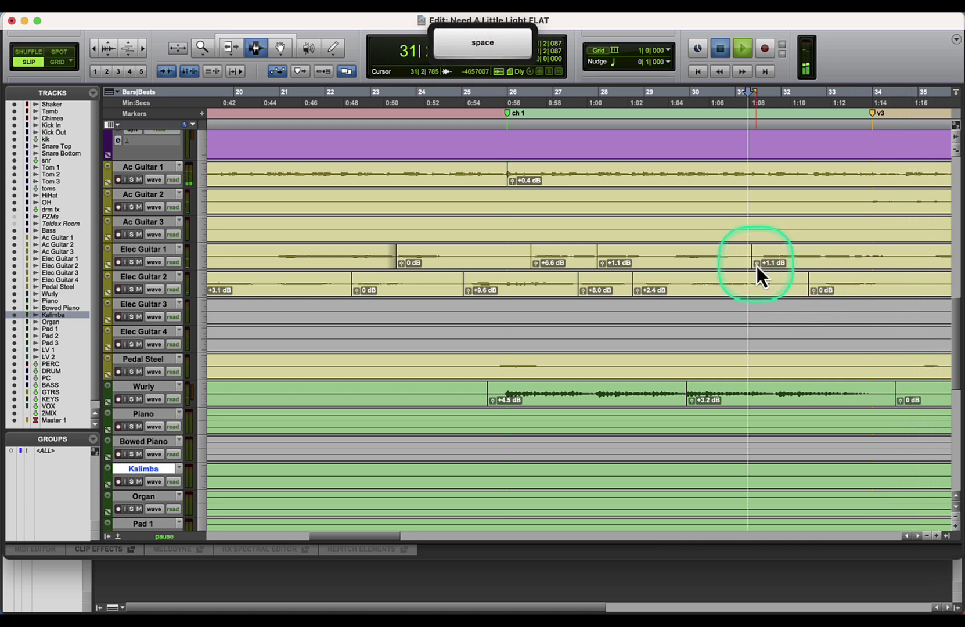
{"action": "left_click_drag", "start_coordinate": [757, 264], "coordinate": [745, 232]}
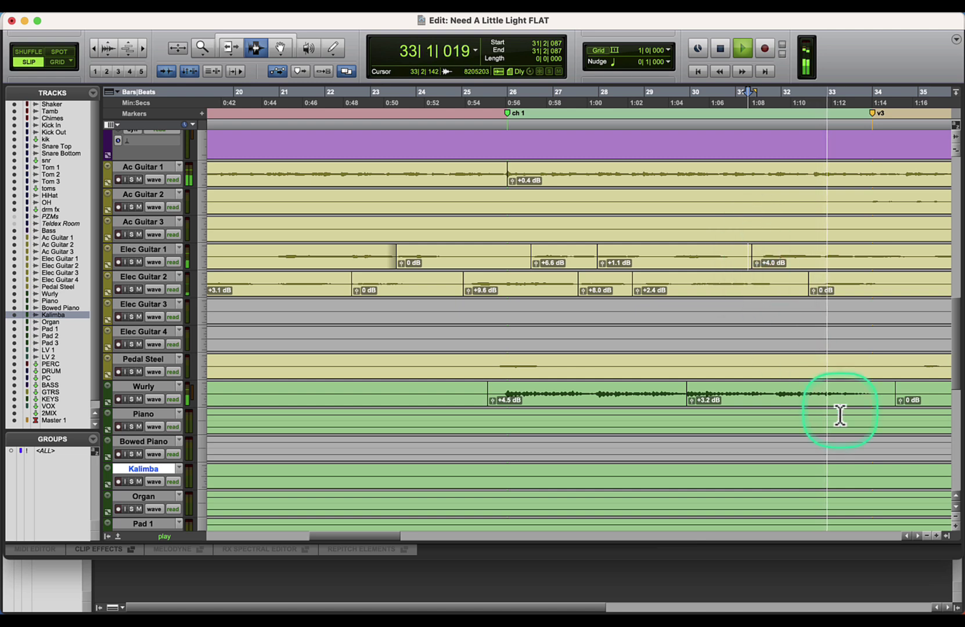
Step: Separate Ac Guitar 2 just before v3 and set the following clip's gain to +7.0 dB
{"action": "left_click", "coordinate": [918, 535]}
{"action": "left_click", "coordinate": [918, 536]}
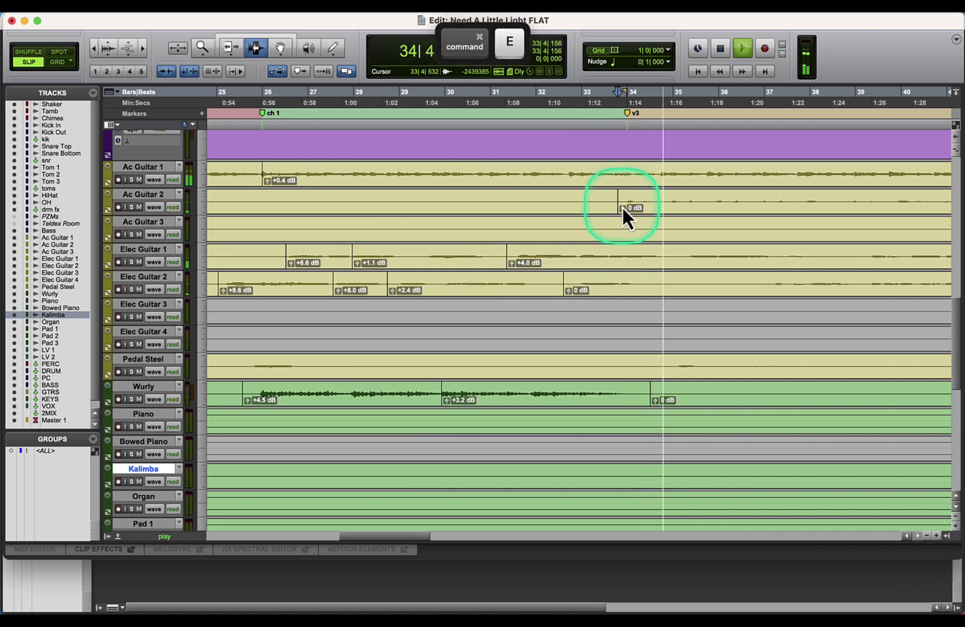
{"action": "left_click", "coordinate": [621, 208]}
{"action": "left_click_drag", "start_coordinate": [609, 108], "coordinate": [625, 233]}
Step: Separate Elec Guitar 2 just before bar 37 and set the following clip's gain to +10.9 dB
{"action": "left_click", "coordinate": [760, 288]}
{"action": "key", "text": "super+e"}
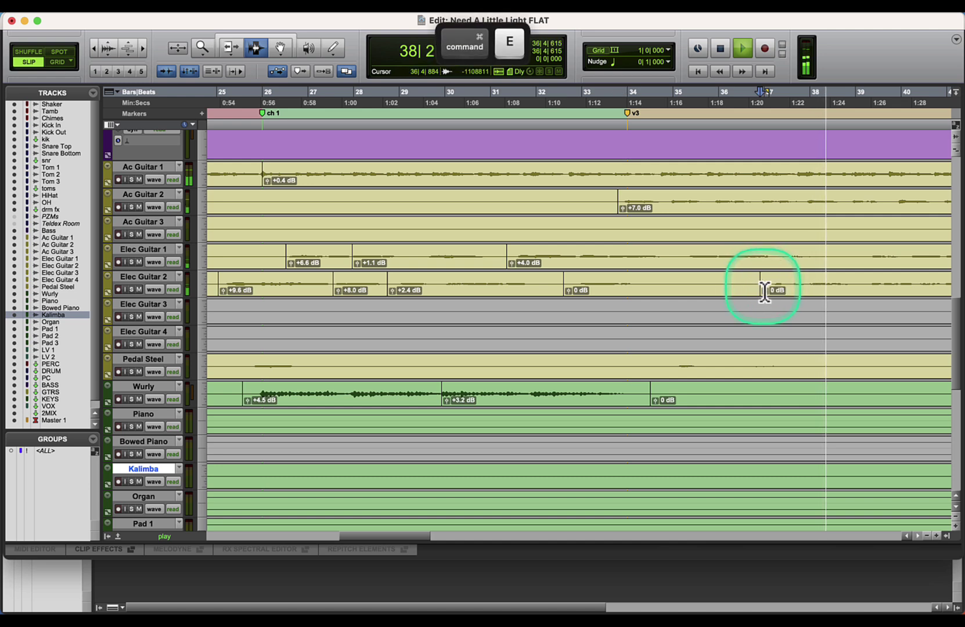
{"action": "left_click_drag", "start_coordinate": [765, 290], "coordinate": [739, 158]}
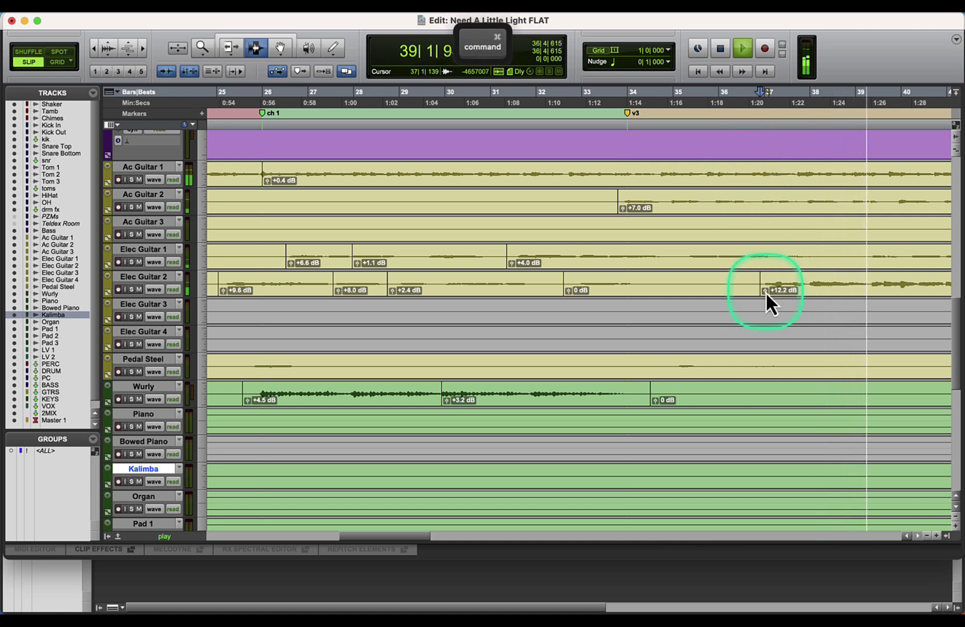
{"action": "left_click_drag", "start_coordinate": [766, 293], "coordinate": [766, 309]}
Step: Replay from bar 35, separate Elec Guitar 1 there, and set the following clip's gain to +8.2 dB
{"action": "left_click", "coordinate": [677, 256]}
{"action": "key", "text": "space"}
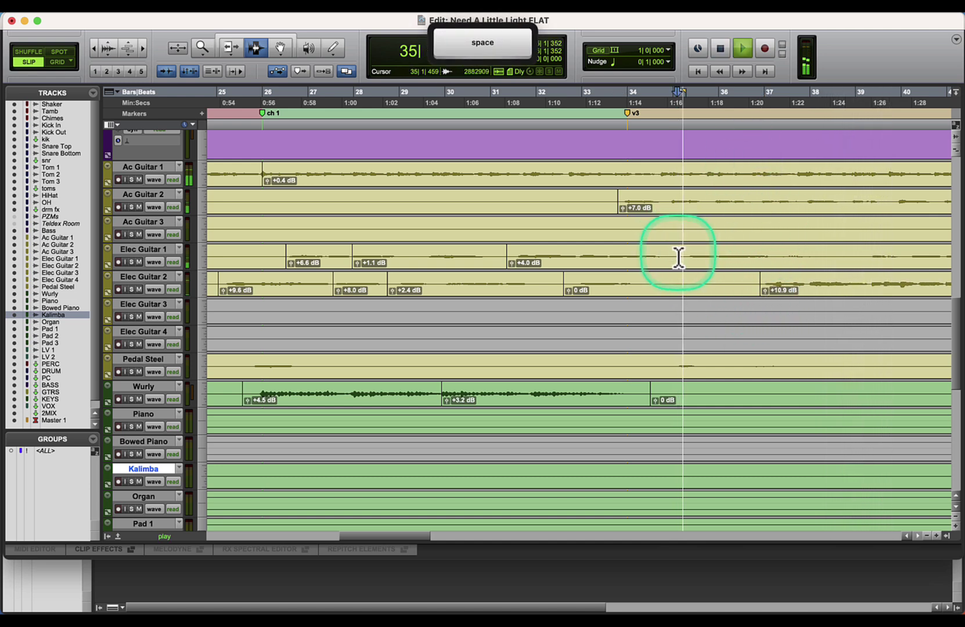
{"action": "key", "text": "super+e"}
{"action": "left_click_drag", "start_coordinate": [684, 266], "coordinate": [679, 213]}
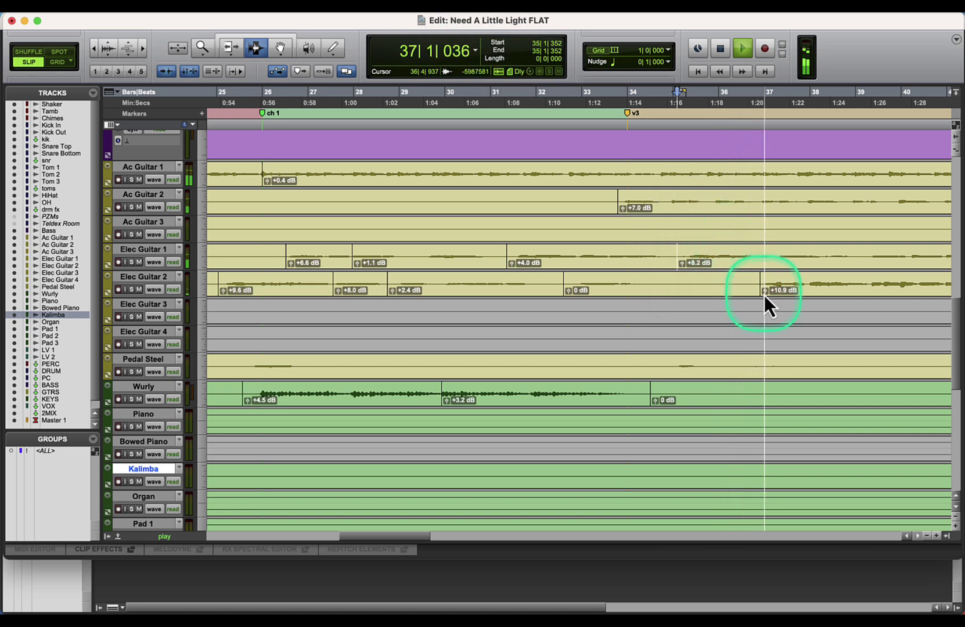
Step: Separate Elec Guitar 2 just before bar 38, setting the clip before the cut to +6.0 dB and the one after it to 0 dB
{"action": "left_click_drag", "start_coordinate": [765, 296], "coordinate": [767, 335]}
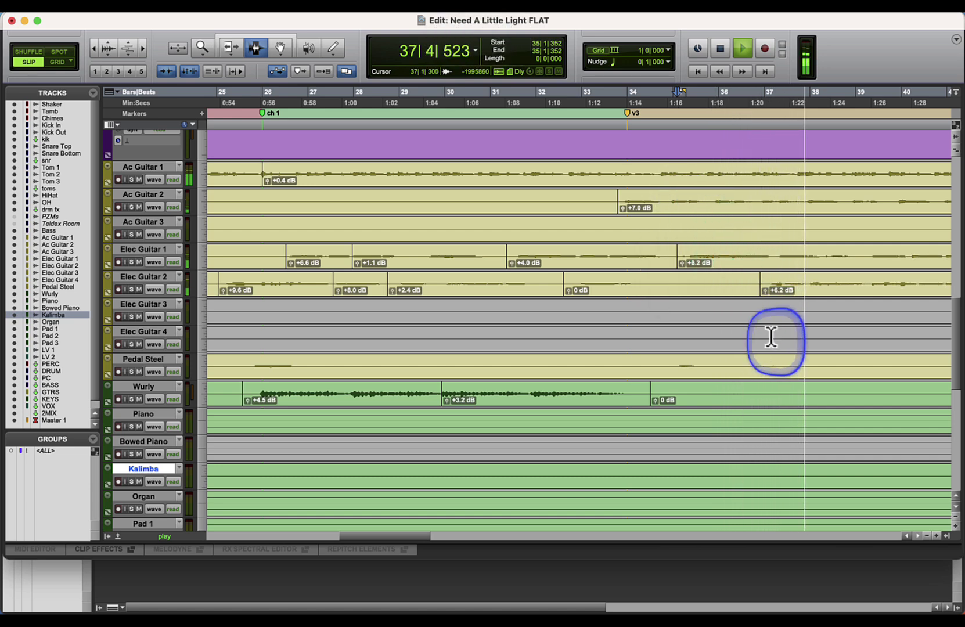
{"action": "left_click", "coordinate": [808, 293]}
{"action": "key", "text": "super+e"}
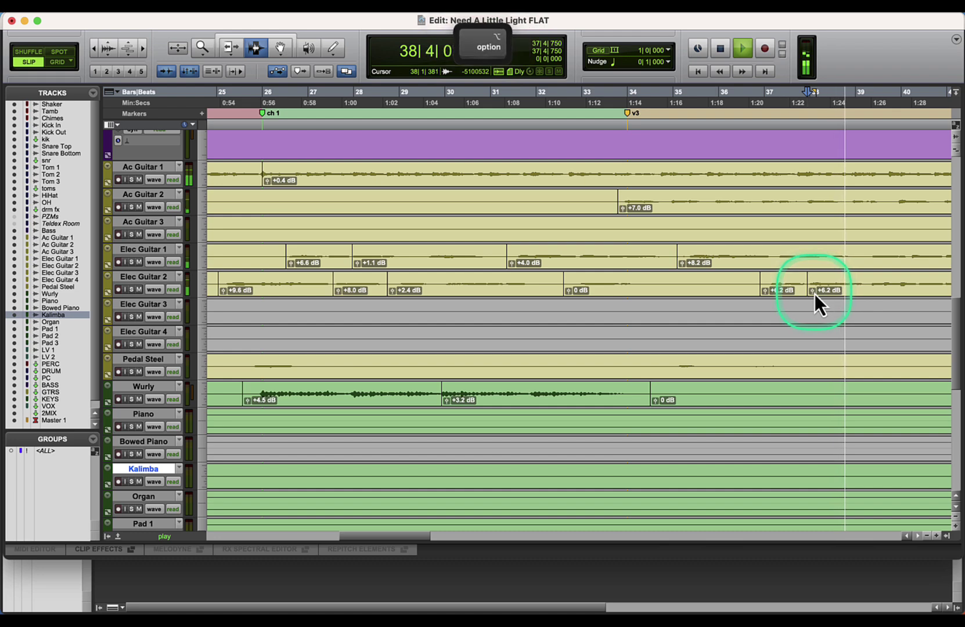
{"action": "left_click", "coordinate": [761, 293]}
{"action": "left_click_drag", "start_coordinate": [763, 292], "coordinate": [765, 295]}
Step: Replay from bar 37 and lower the gain of the Shaker clip starting at bar 32 to -11.4 dB
{"action": "left_click", "coordinate": [780, 255]}
{"action": "scroll", "coordinate": [792, 345], "scroll_direction": "up", "scroll_amount": 10}
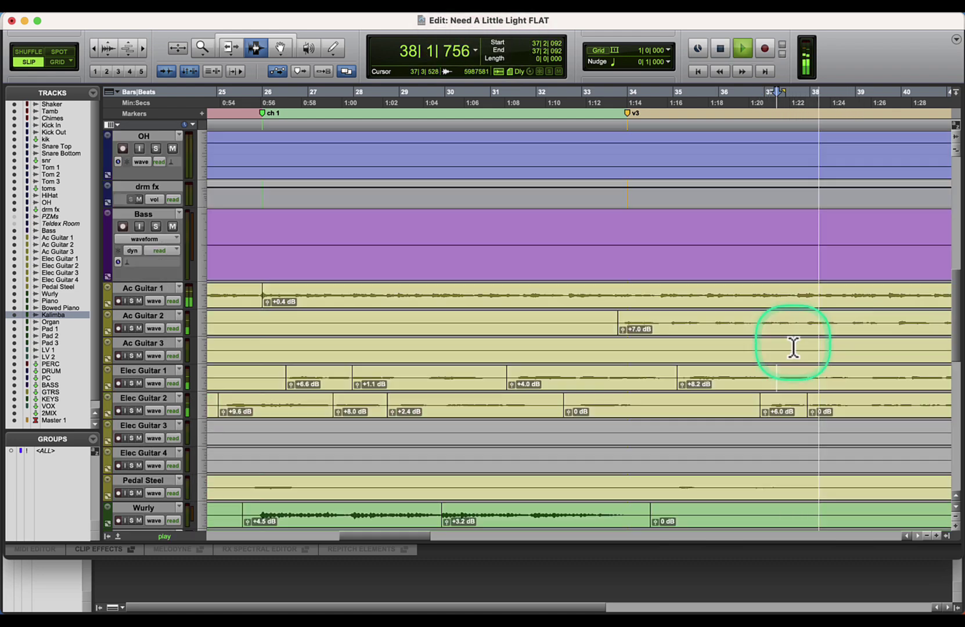
{"action": "scroll", "coordinate": [793, 343], "scroll_direction": "up", "scroll_amount": 5}
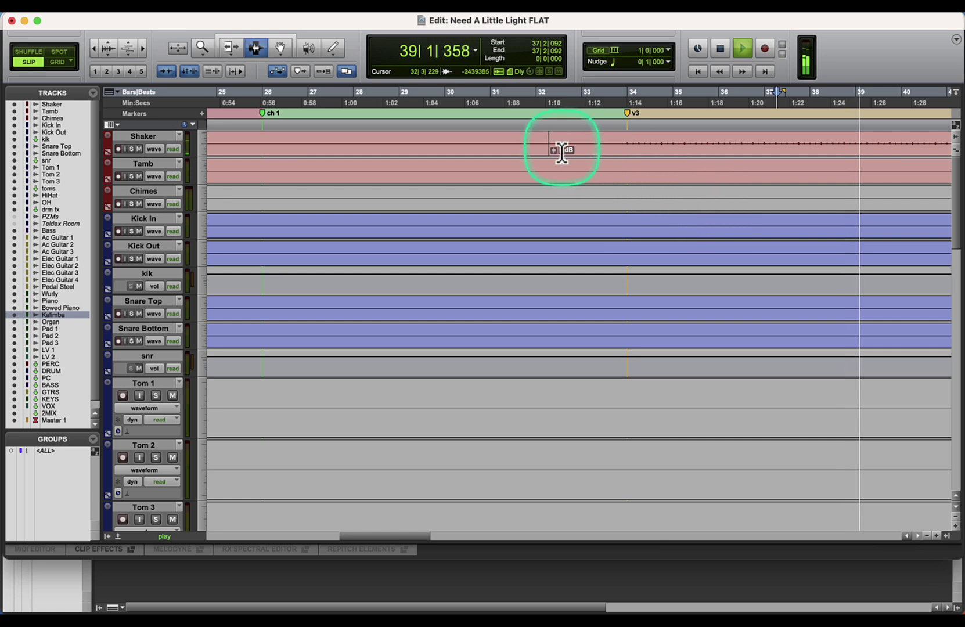
{"action": "left_click_drag", "start_coordinate": [555, 152], "coordinate": [544, 290]}
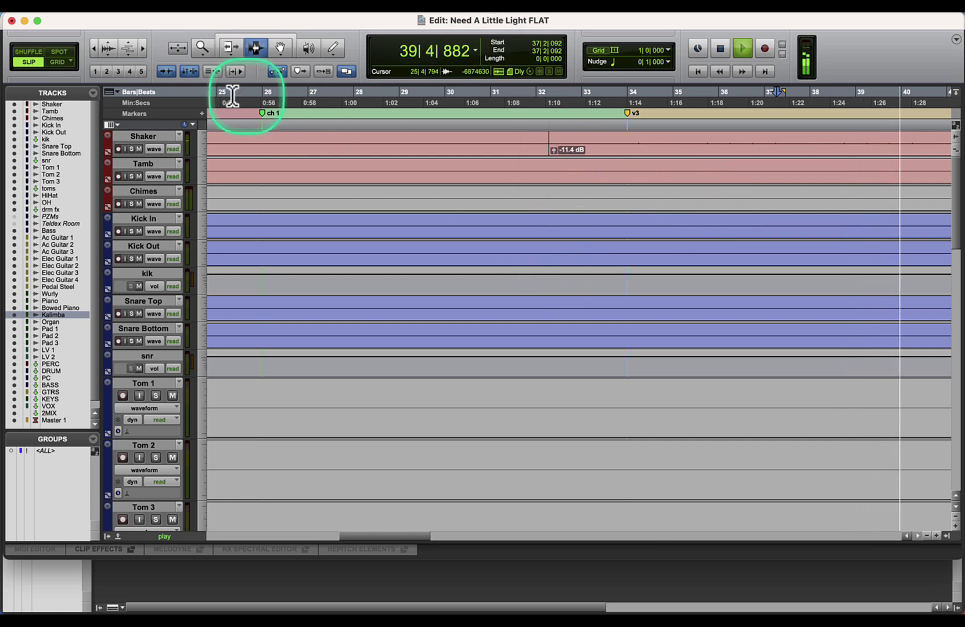
Step: Set the gain of the Shaker clip starting at bar 32 to -8.2 dB and the Tamb clip starting near bar 41 to -15.2 dB
{"action": "left_click", "coordinate": [96, 49]}
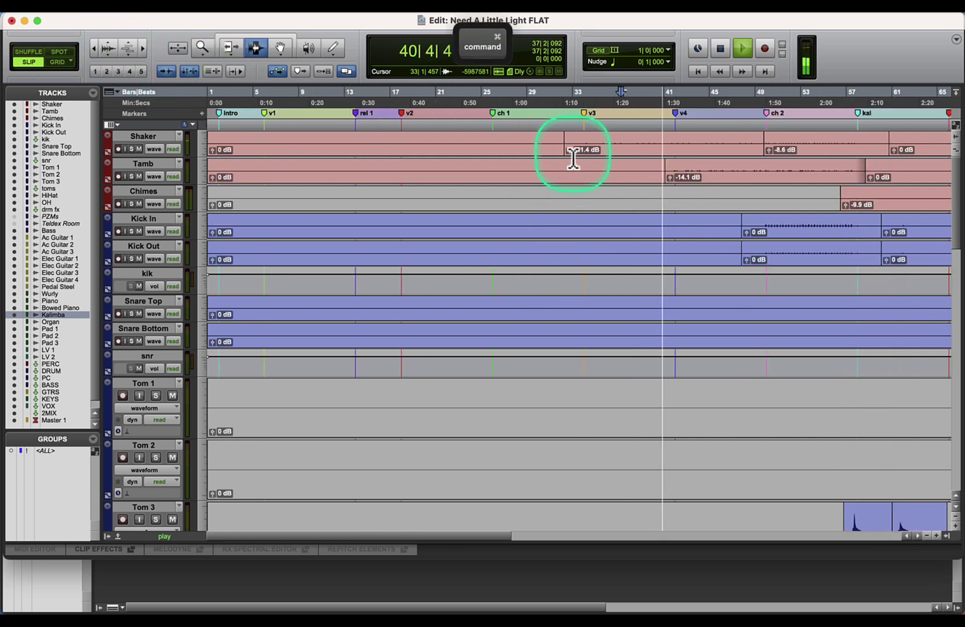
{"action": "left_click_drag", "start_coordinate": [555, 116], "coordinate": [563, 119]}
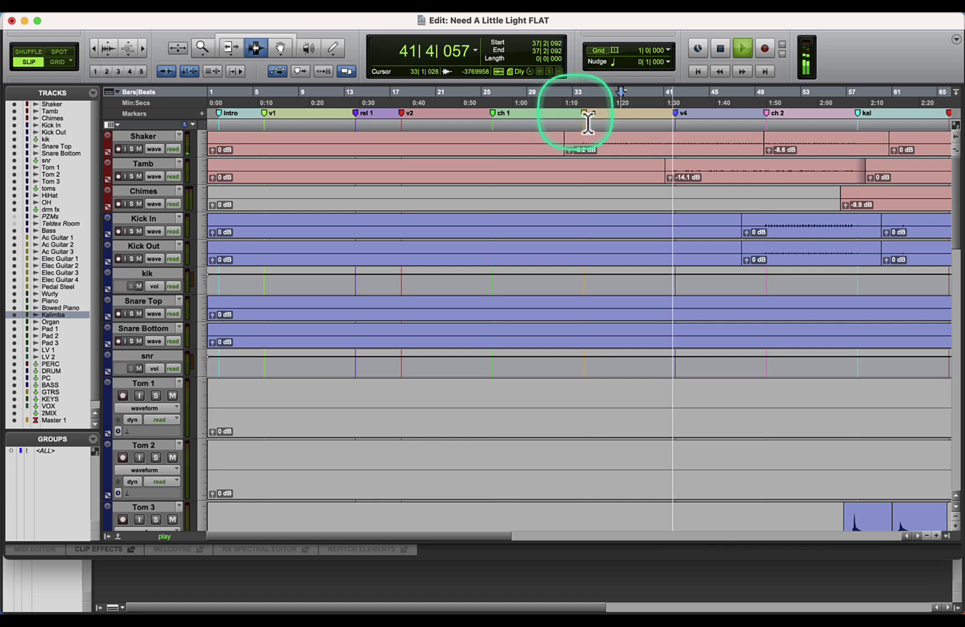
{"action": "left_click_drag", "start_coordinate": [670, 178], "coordinate": [671, 192]}
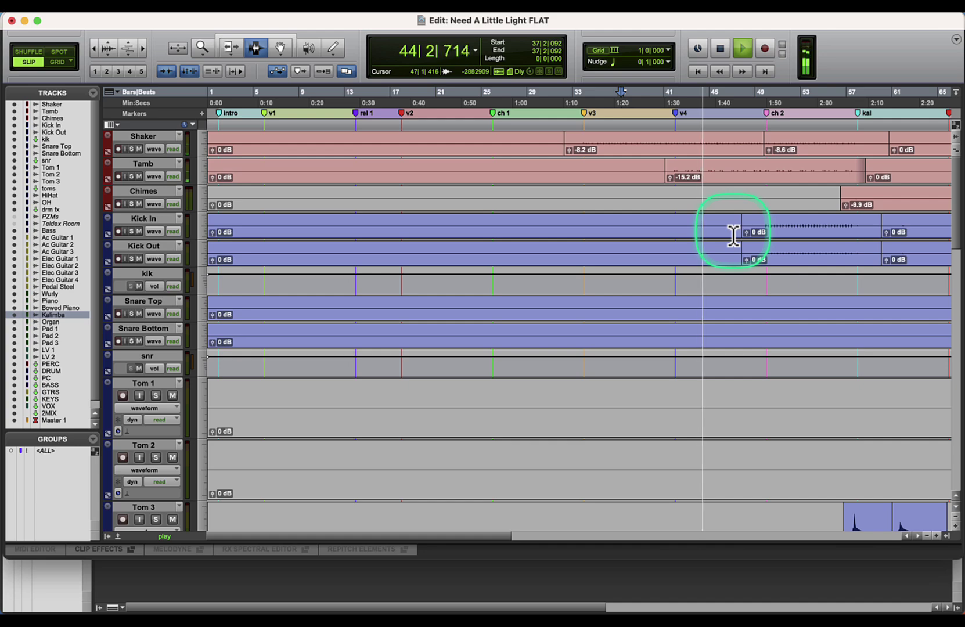
Step: Replay from the start of v3, setting the Ac Guitar 2 clip there to +6.6 dB and the Elec Guitar 1 clip starting at bar 35 to +7.0 dB
{"action": "scroll", "coordinate": [732, 236], "scroll_direction": "down", "scroll_amount": 15}
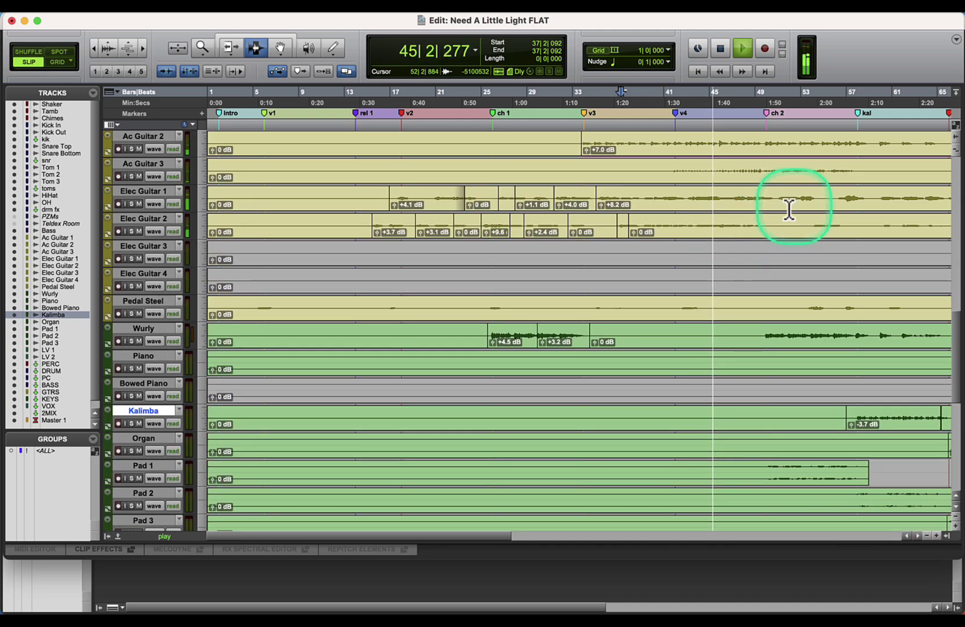
{"action": "scroll", "coordinate": [674, 168], "scroll_direction": "up", "scroll_amount": 3}
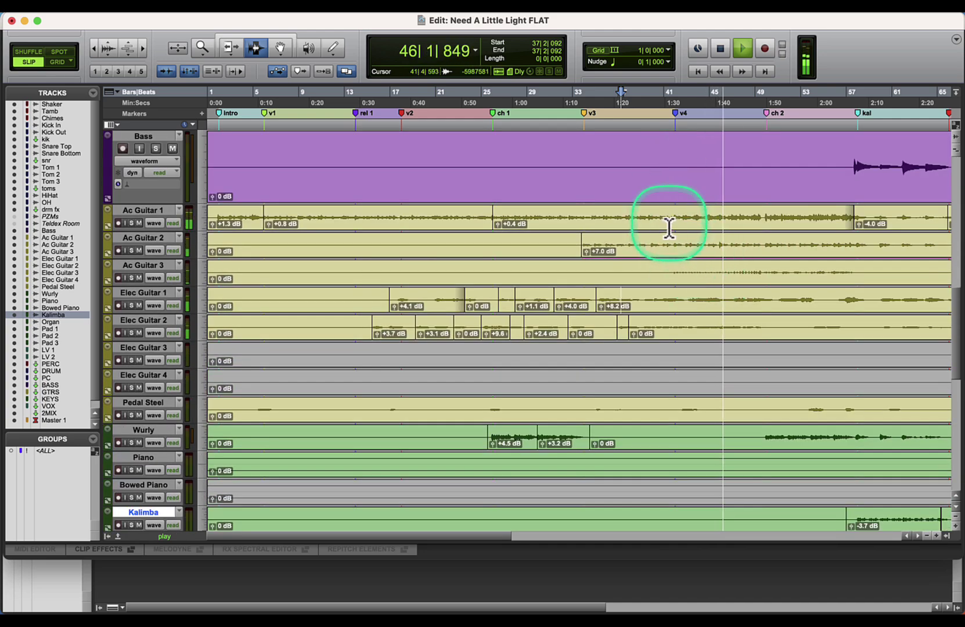
{"action": "left_click", "coordinate": [571, 252]}
{"action": "key", "text": "Tab"}
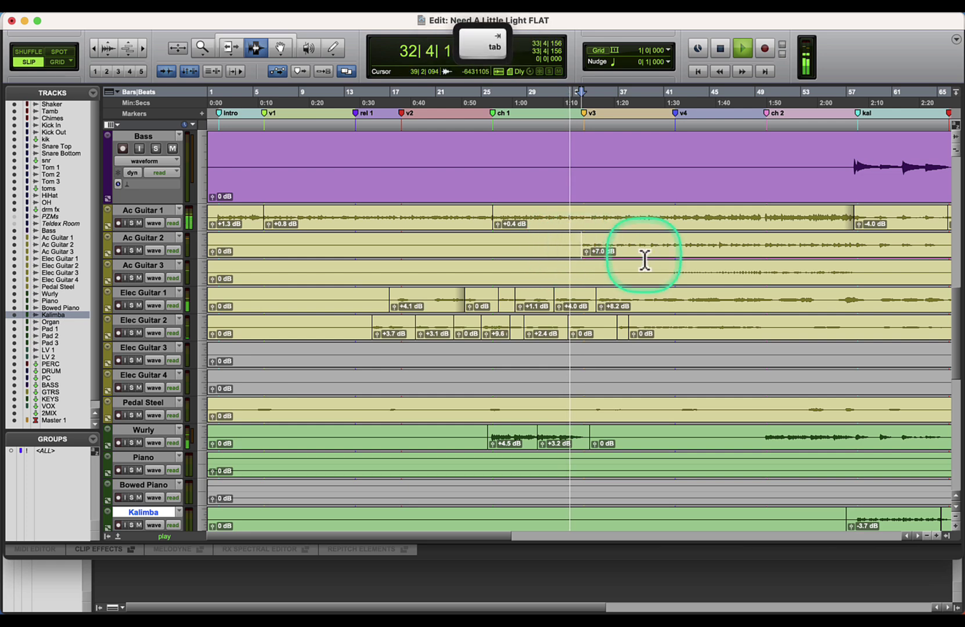
{"action": "left_click", "coordinate": [146, 51]}
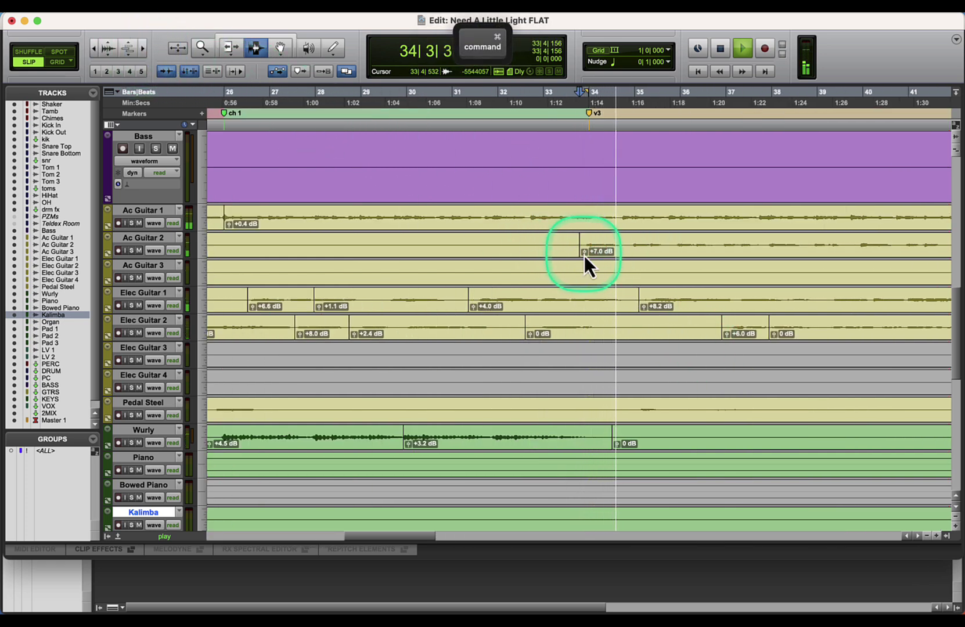
{"action": "left_click_drag", "start_coordinate": [584, 255], "coordinate": [586, 260]}
{"action": "left_click_drag", "start_coordinate": [646, 306], "coordinate": [650, 322]}
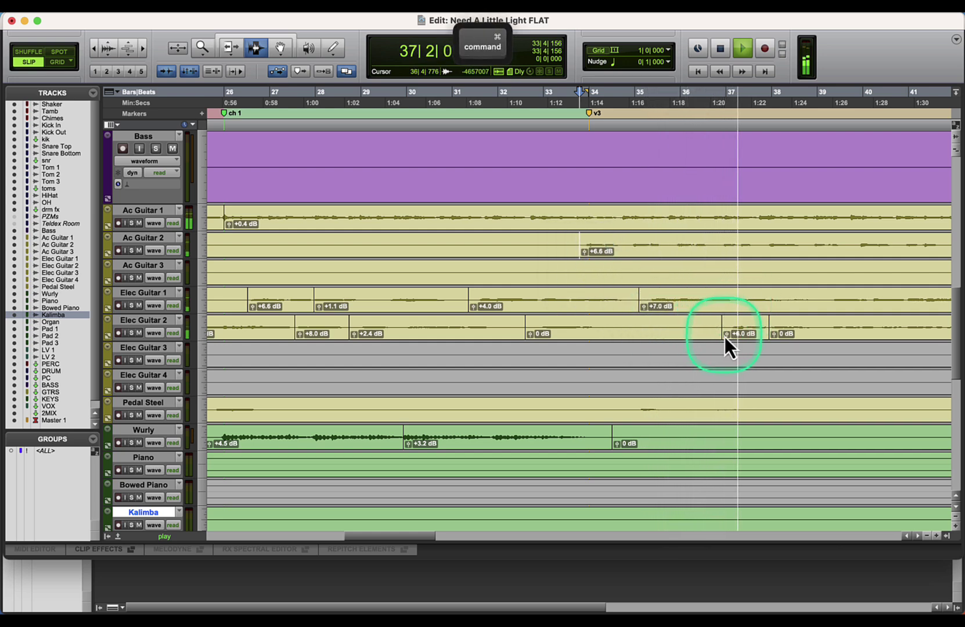
Step: Set the Elec Guitar 2 clip starting just before bar 37 to +6.8 dB and crossfade it into the following clip near bar 38
{"action": "left_click_drag", "start_coordinate": [726, 336], "coordinate": [772, 326]}
{"action": "key", "text": "cmd+f"}
{"action": "key", "text": "Return"}
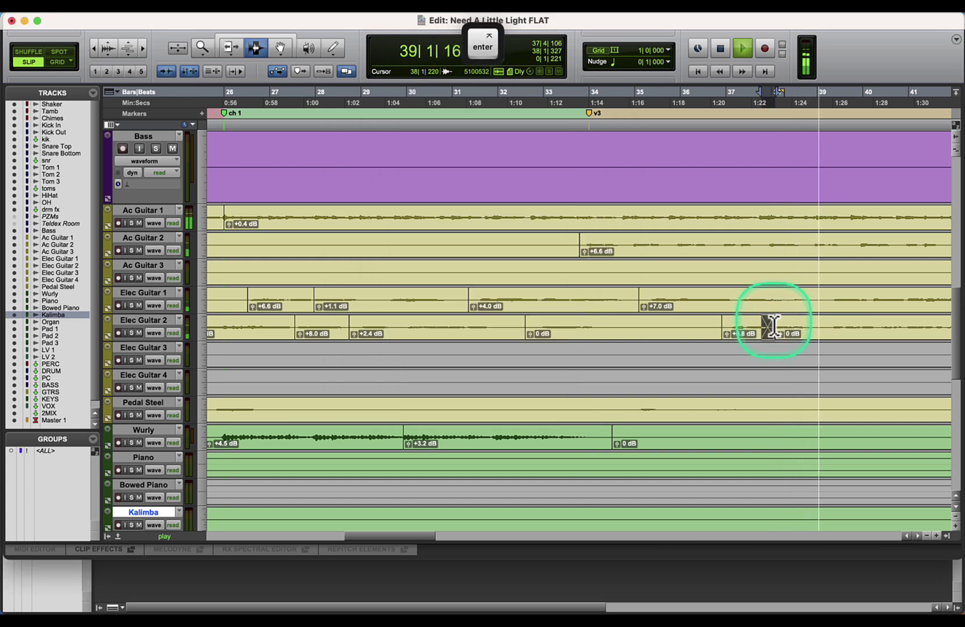
{"action": "left_click", "coordinate": [823, 326]}
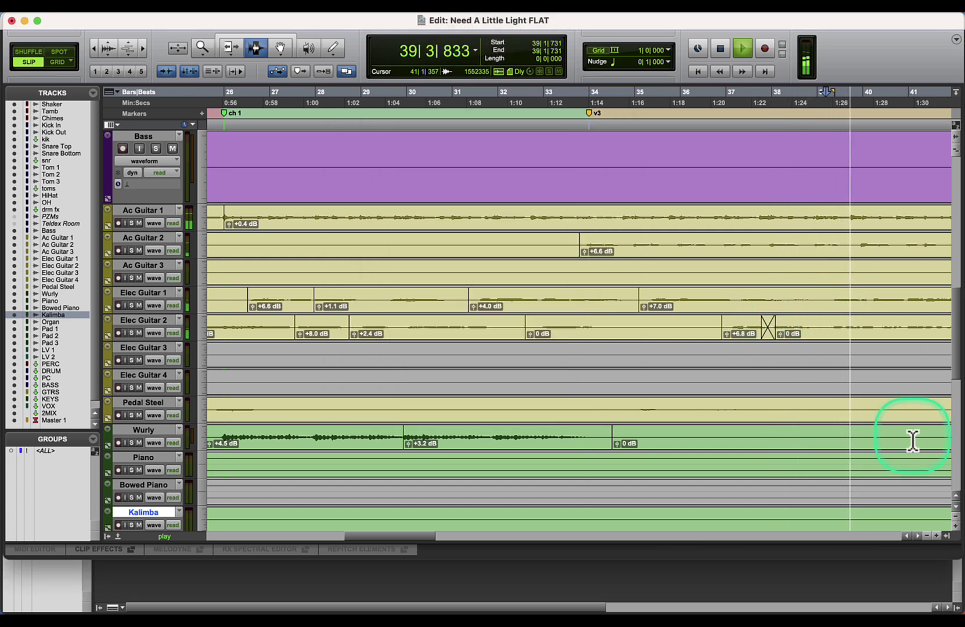
Step: Separate the Elec Guitar 2 audio from about 39|1 to 40|2 into its own clip and set its gain to +4.4 dB
{"action": "left_click", "coordinate": [918, 535]}
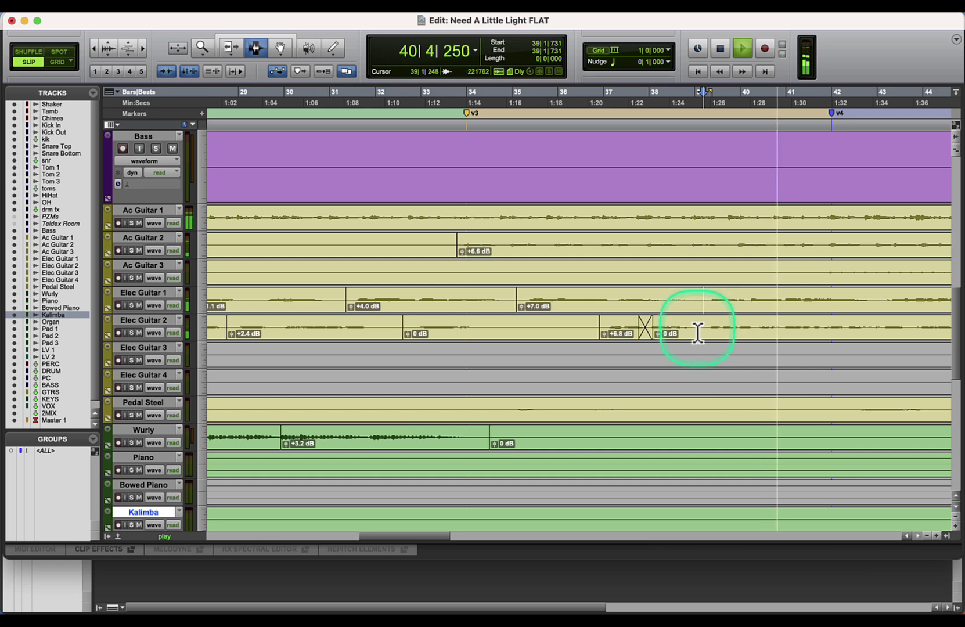
{"action": "left_click_drag", "start_coordinate": [699, 331], "coordinate": [757, 327]}
{"action": "key", "text": "super+e"}
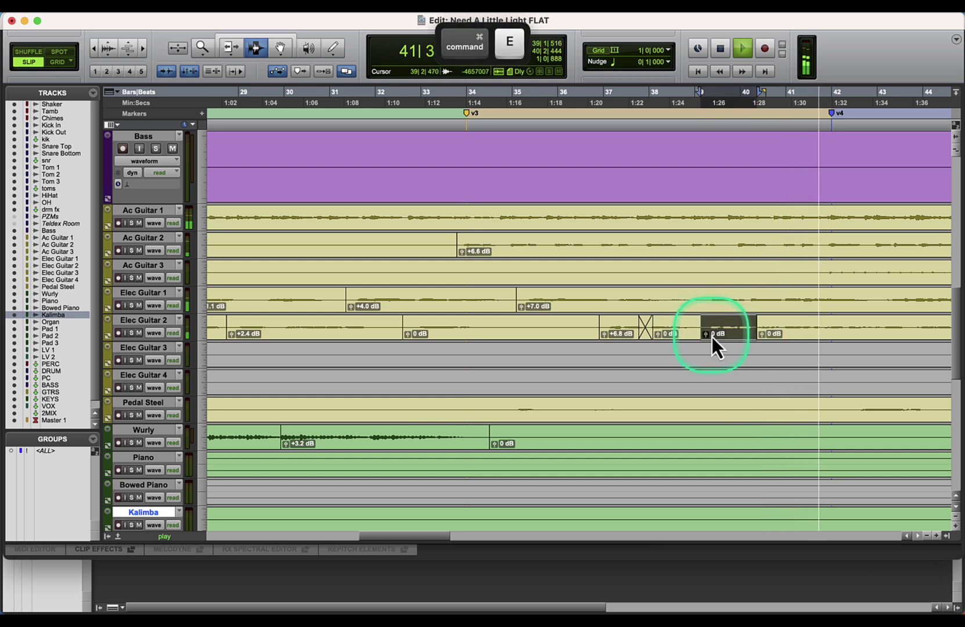
{"action": "left_click", "coordinate": [712, 337], "text": "super"}
{"action": "left_click_drag", "start_coordinate": [707, 337], "coordinate": [690, 319]}
{"action": "left_click", "coordinate": [705, 326], "text": "super"}
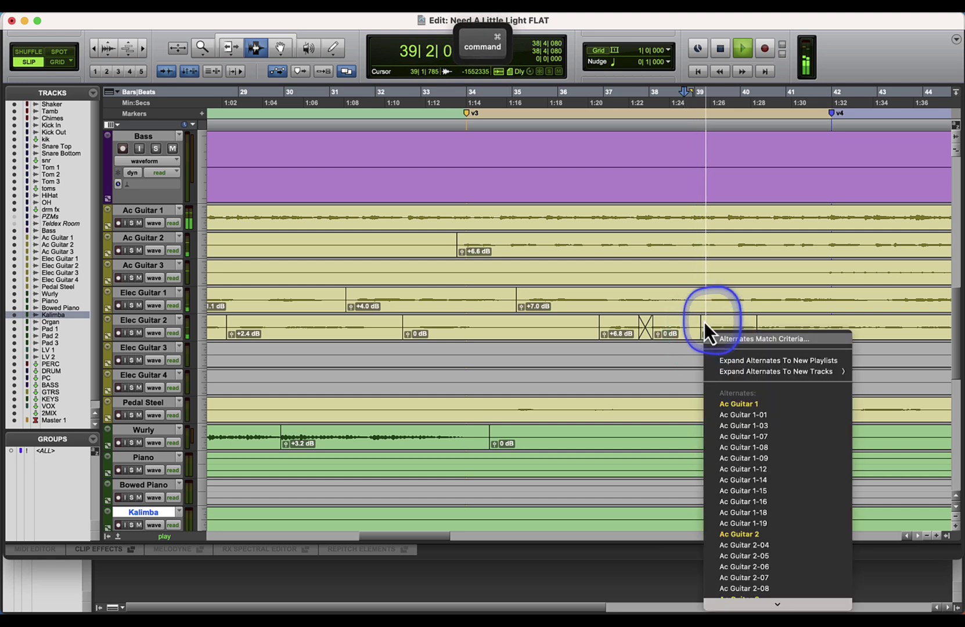
{"action": "left_click", "coordinate": [680, 321]}
{"action": "left_click_drag", "start_coordinate": [704, 335], "coordinate": [748, 328]}
Step: Crossfade the end of the +4.4 dB Elec Guitar 2 clip into the following clip with the factory default equal-gain settings
{"action": "left_click", "coordinate": [749, 328], "text": "super"}
{"action": "key", "text": "super+f"}
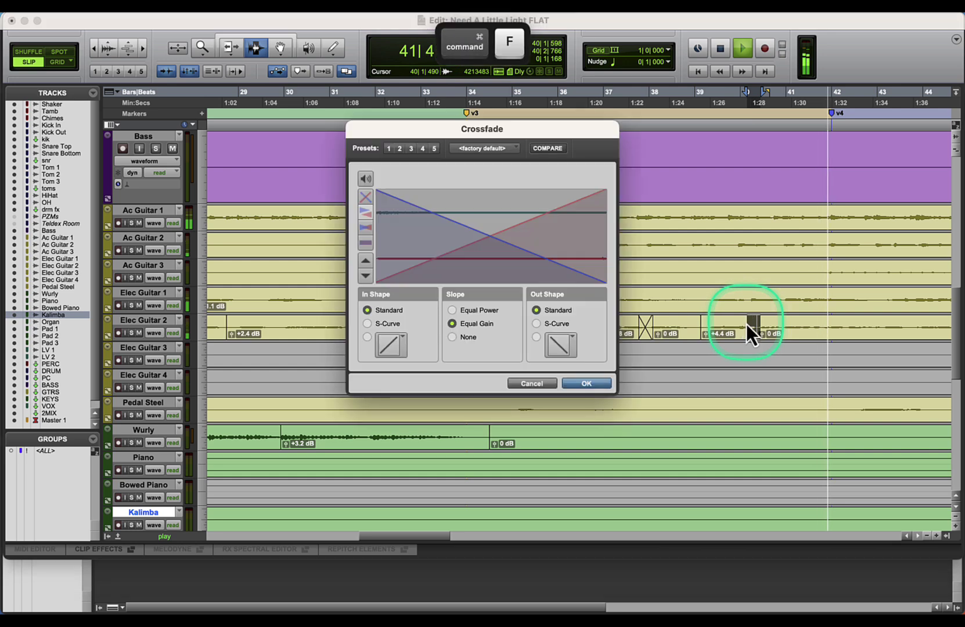
{"action": "key", "text": "Return"}
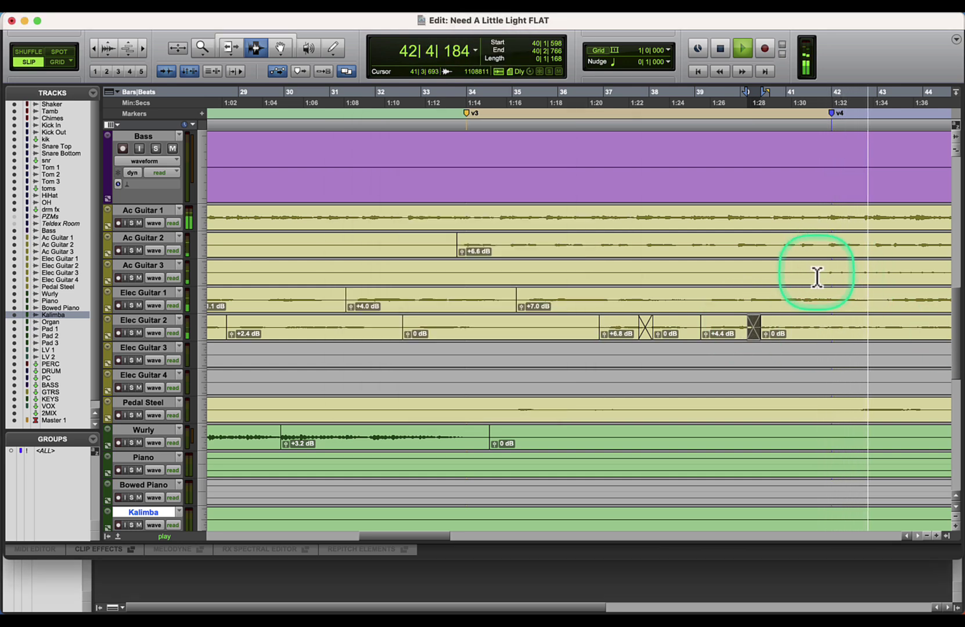
Step: Split Ac Guitar 3 at about 41|3, shortly before the v4 marker, and set the new clip's gain to +6.8 dB
{"action": "left_click", "coordinate": [816, 277]}
{"action": "key", "text": "super+e"}
{"action": "left_click_drag", "start_coordinate": [824, 278], "coordinate": [794, 204]}
Step: Split Ac Guitar 2 at about 40|4 and set the gain of the clip after the split to +3.6 dB
{"action": "left_click", "coordinate": [776, 245]}
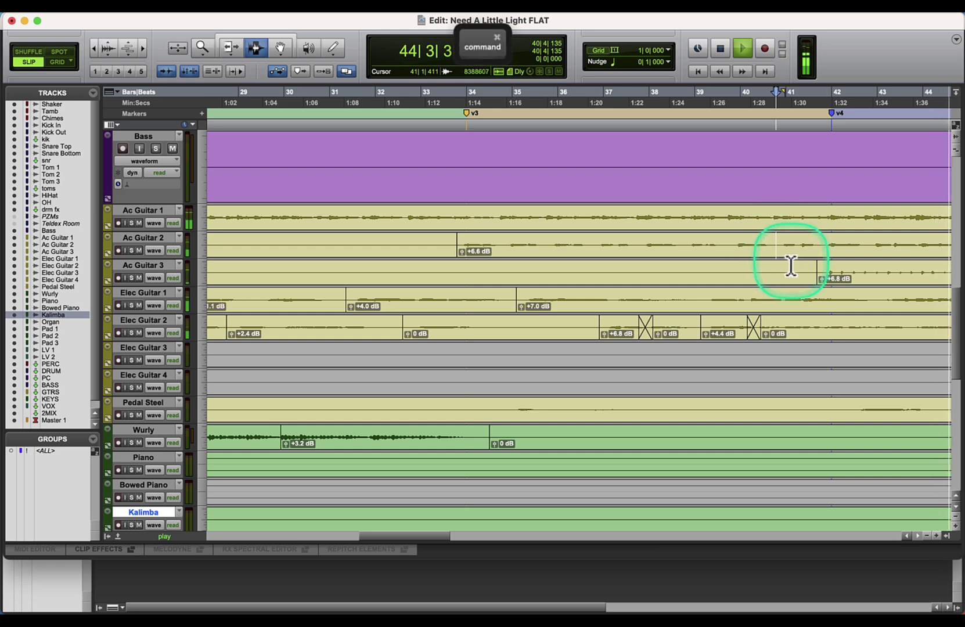
{"action": "key", "text": "super+e"}
{"action": "left_click", "coordinate": [775, 270], "text": "super"}
{"action": "left_click", "coordinate": [775, 255]}
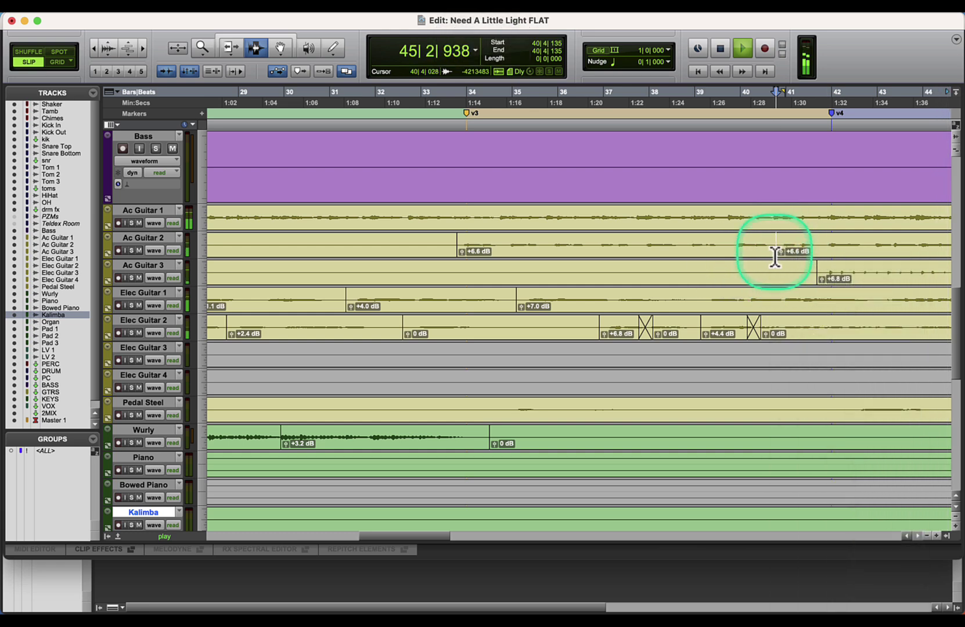
{"action": "left_click_drag", "start_coordinate": [783, 284], "coordinate": [784, 286]}
Step: Split Ac Guitar 1 just before v4 and set the clip gains near it to +3.1 dB on Ac Guitar 2 and +5.7 dB on Ac Guitar 3
{"action": "left_click", "coordinate": [676, 216]}
{"action": "key", "text": "space"}
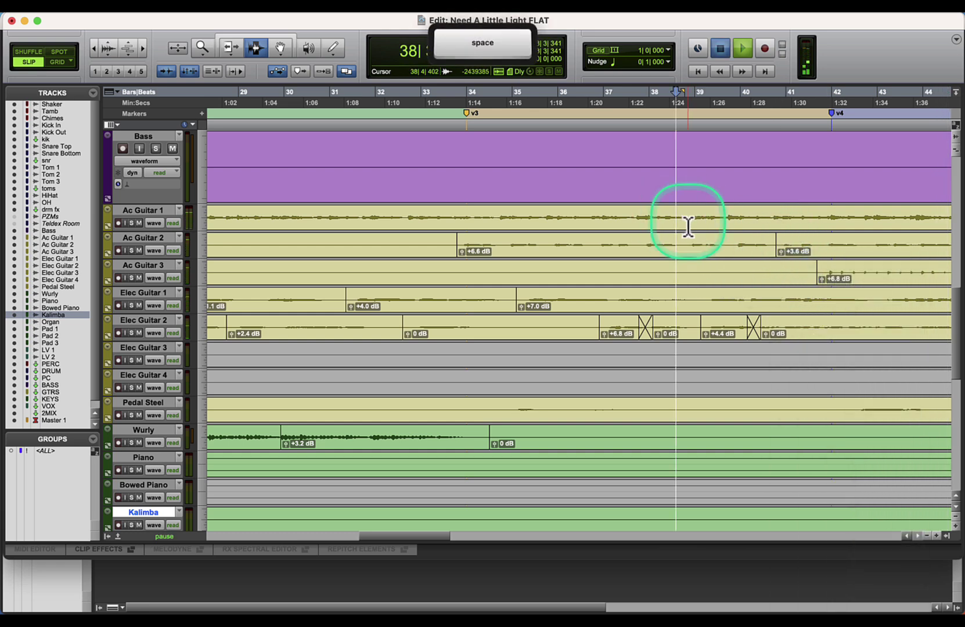
{"action": "left_click", "coordinate": [916, 535]}
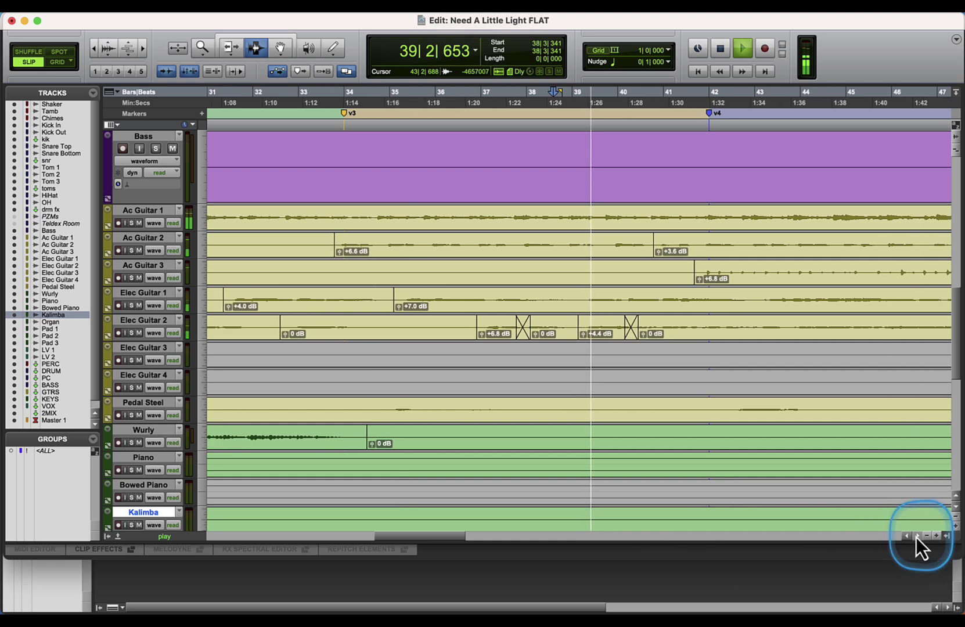
{"action": "left_click", "coordinate": [613, 216]}
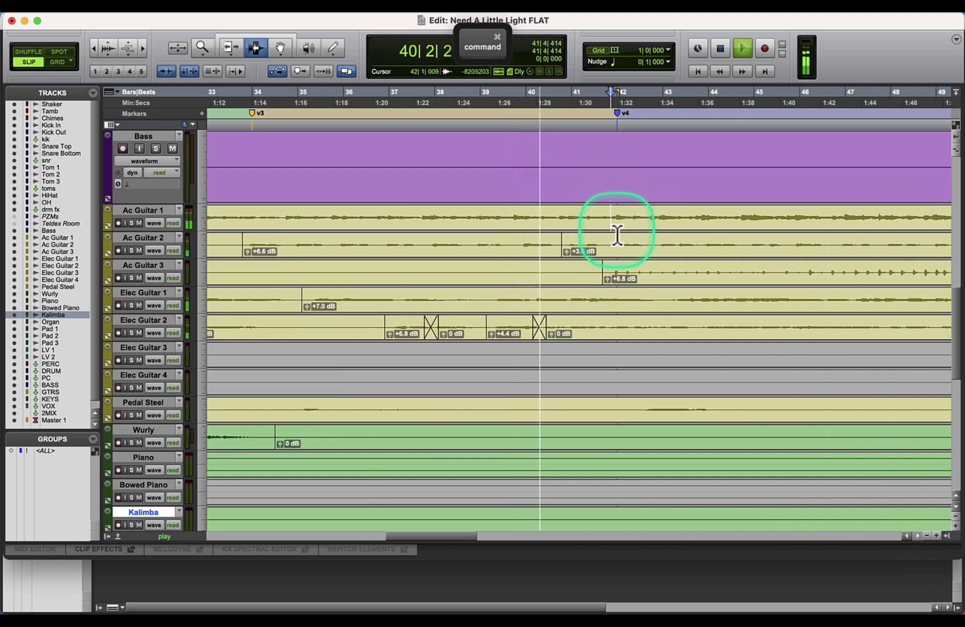
{"action": "key", "text": "super+e"}
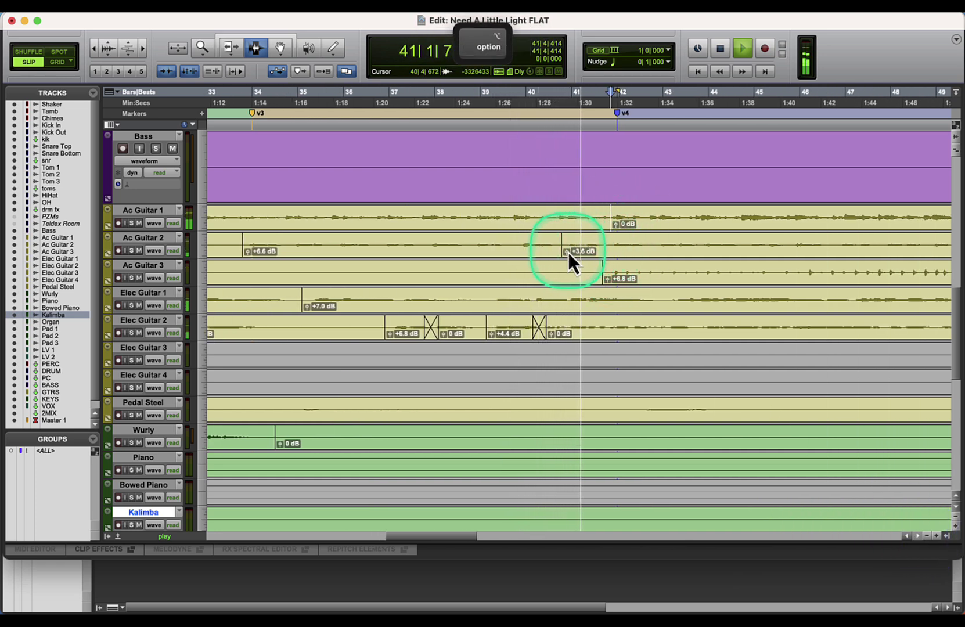
{"action": "left_click_drag", "start_coordinate": [568, 252], "coordinate": [608, 291]}
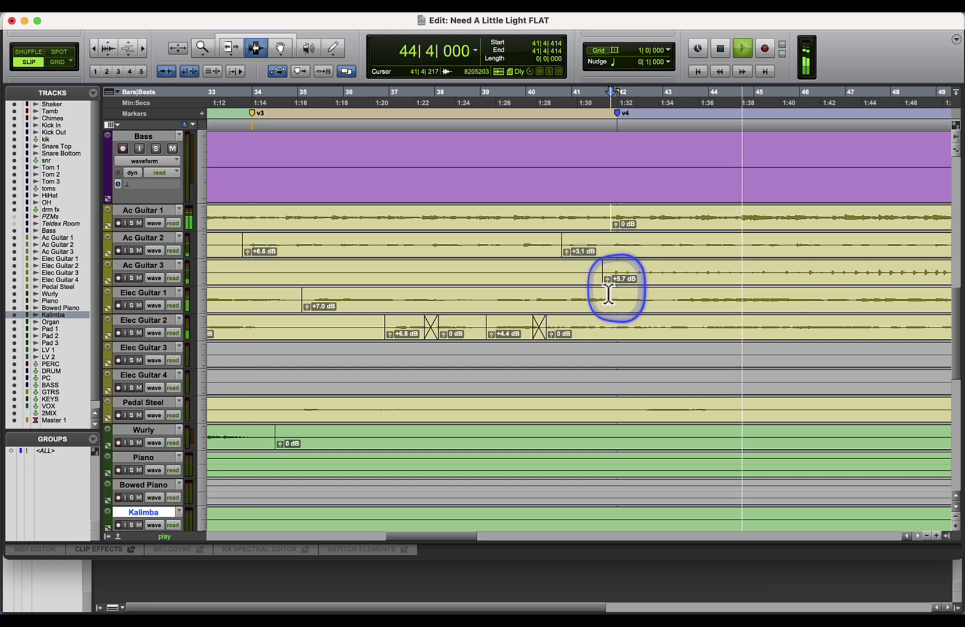
Step: Split Ac Guitar 1 at about 44|3, just before its louder passage, and set the new clip's gain to -1.3 dB
{"action": "key", "text": "Tab"}
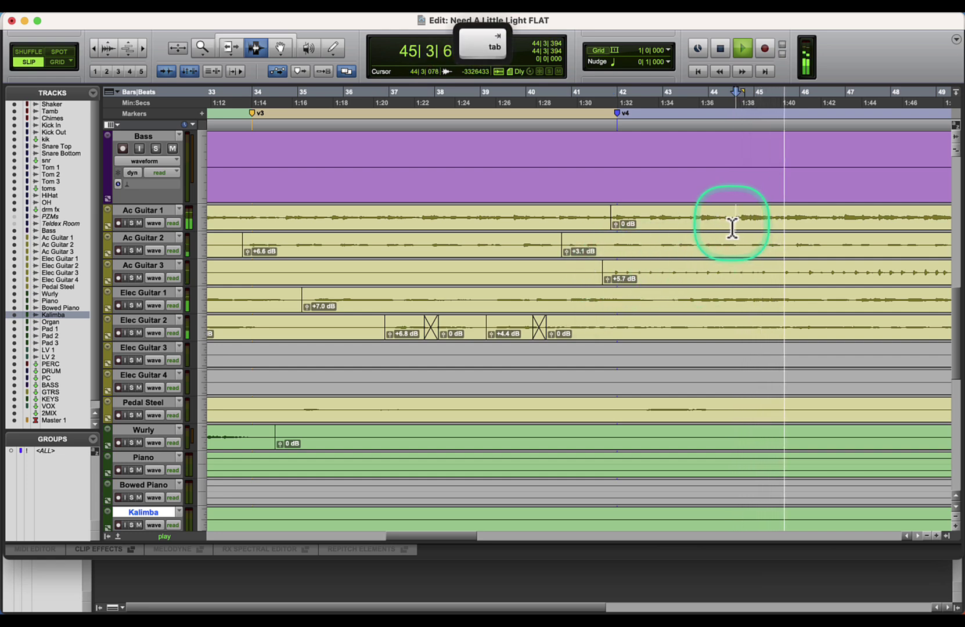
{"action": "key", "text": "cmd+e"}
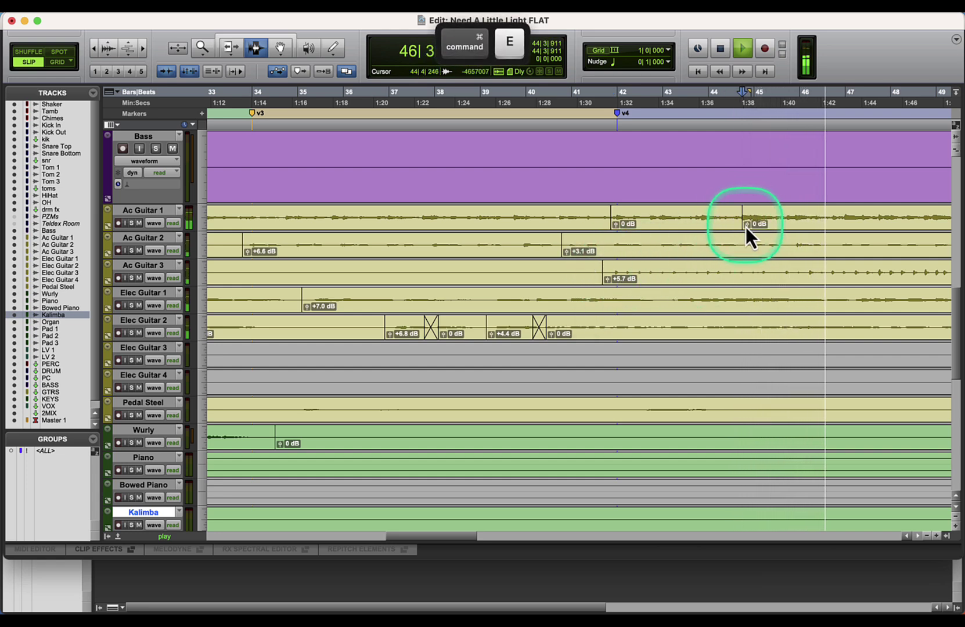
{"action": "left_click_drag", "start_coordinate": [746, 225], "coordinate": [746, 239]}
Step: Split Ac Guitar 3 at about 45|3 and replay the song from the start of its v4 clip at 41|3
{"action": "left_click", "coordinate": [779, 270]}
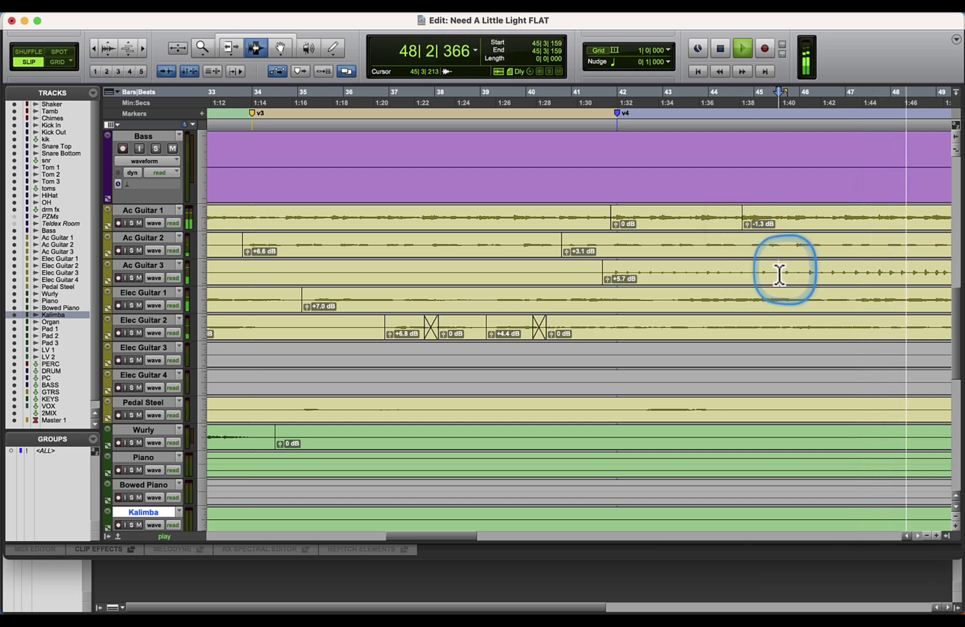
{"action": "key", "text": "super+e"}
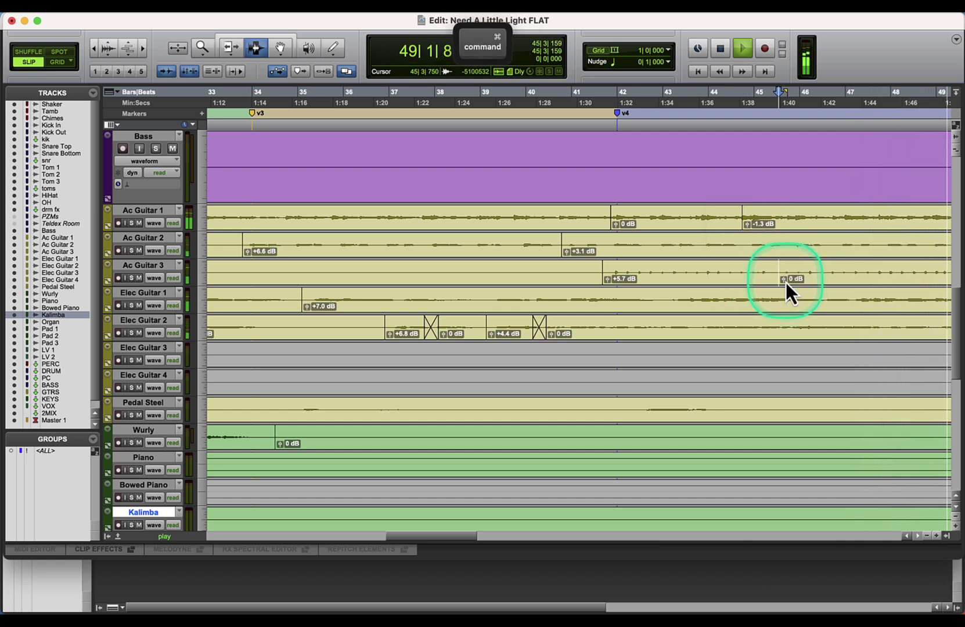
{"action": "left_click", "coordinate": [579, 271]}
{"action": "key", "text": "space"}
{"action": "key", "text": "space"}
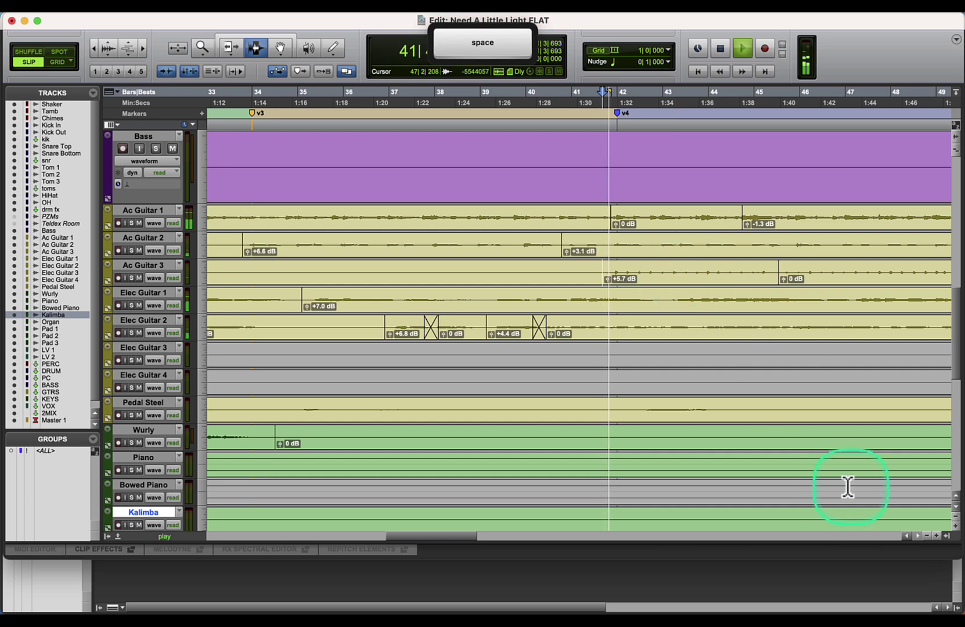
Step: Set the Ac Guitar 3 clip at v4 to +5.8 dB gain and crossfade it into the next clip around bar 45
{"action": "left_click", "coordinate": [918, 535]}
{"action": "left_click_drag", "start_coordinate": [918, 538], "coordinate": [920, 537]}
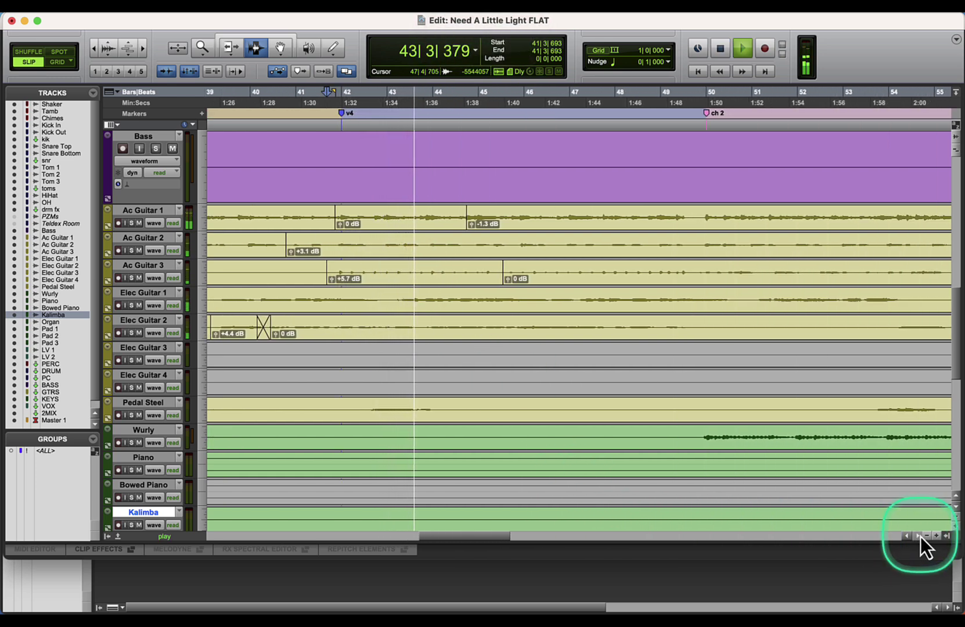
{"action": "left_click_drag", "start_coordinate": [331, 283], "coordinate": [333, 281]}
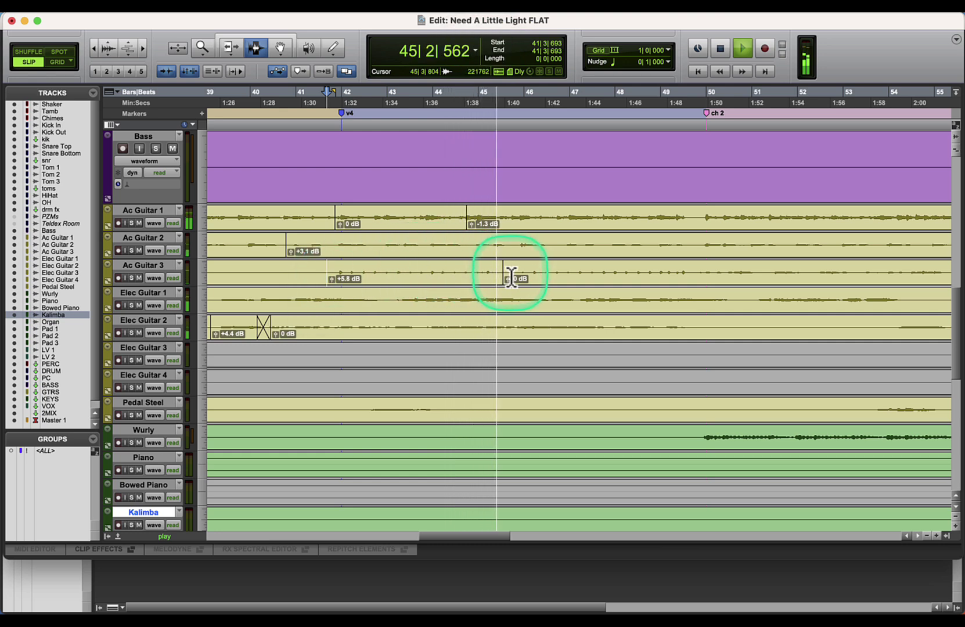
{"action": "left_click_drag", "start_coordinate": [515, 273], "coordinate": [483, 271]}
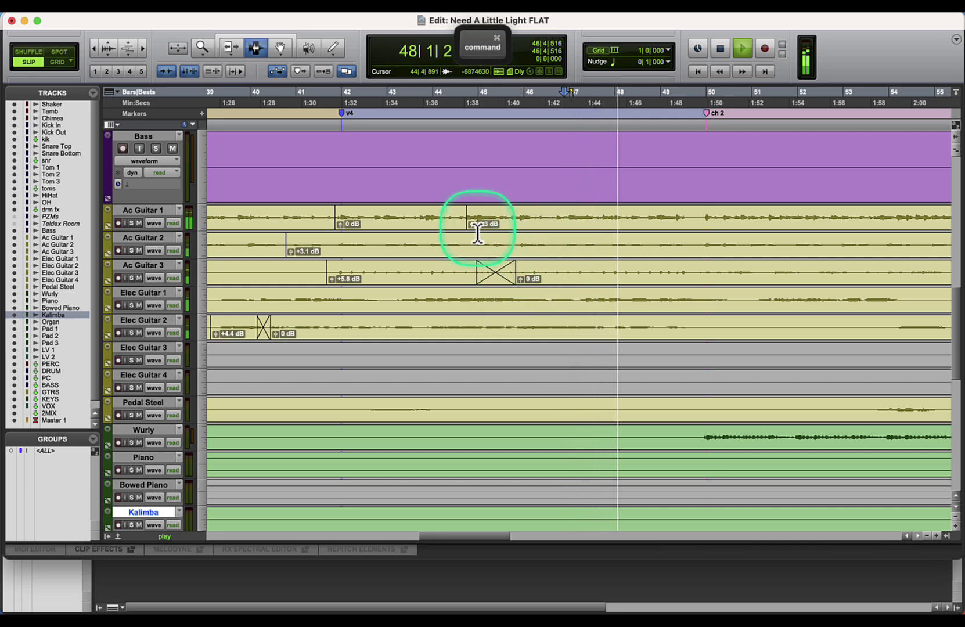
Step: Split the Wurly track just before the ch 2 marker and again just before the kal marker
{"action": "scroll", "coordinate": [629, 305], "scroll_direction": "down", "scroll_amount": 2}
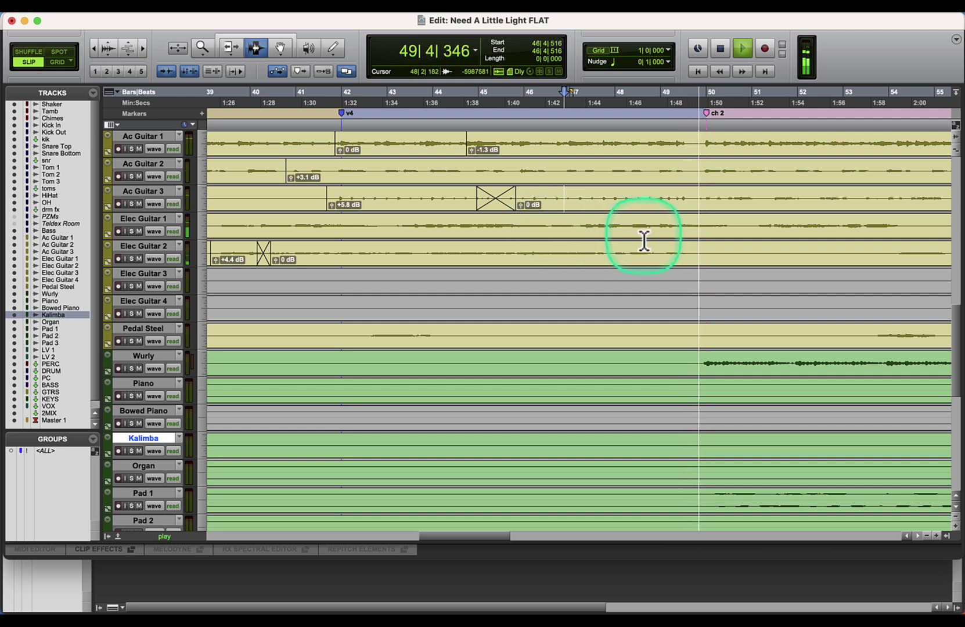
{"action": "left_click", "coordinate": [693, 364]}
{"action": "key", "text": "cmd+e"}
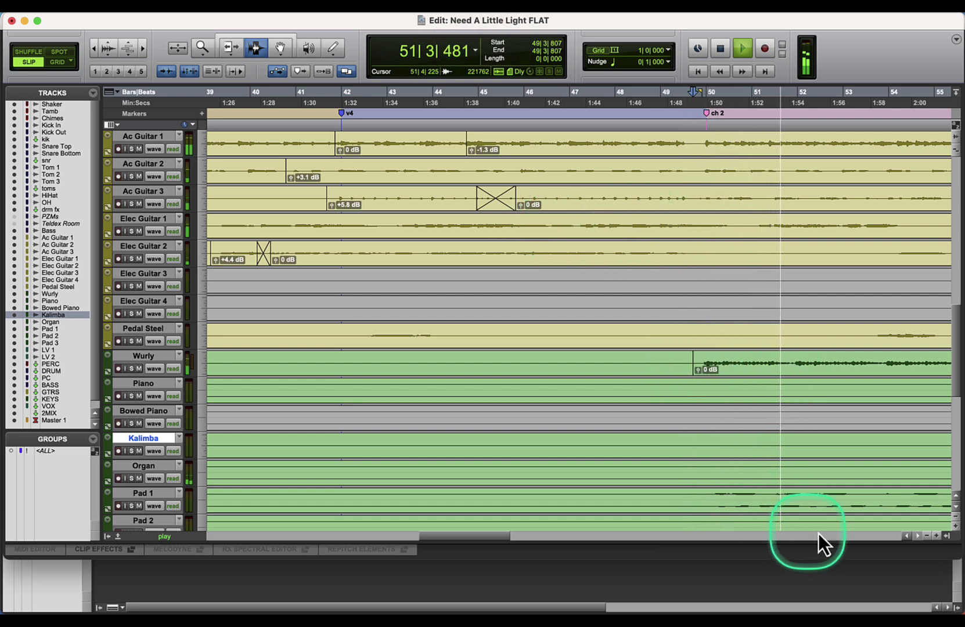
{"action": "left_click_drag", "start_coordinate": [919, 536], "coordinate": [919, 537]}
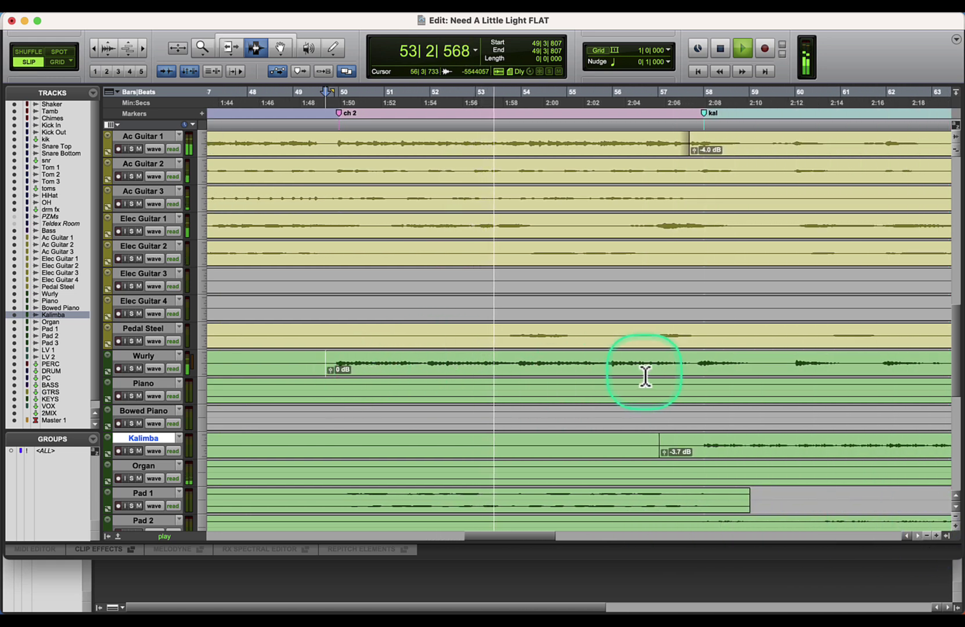
{"action": "left_click", "coordinate": [694, 366]}
{"action": "key", "text": "super+e"}
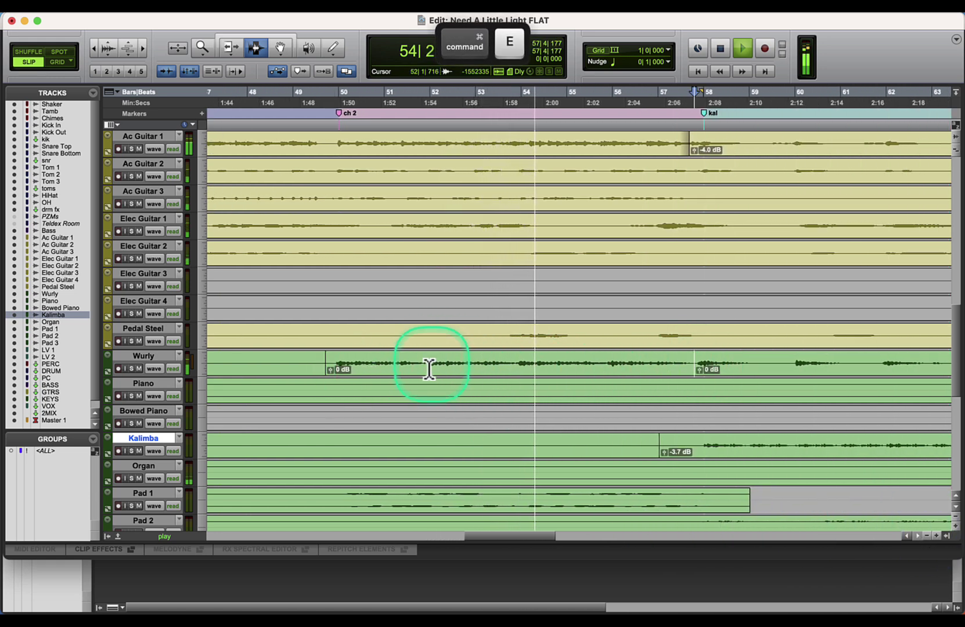
Step: Raise the Wurly clip at ch 2 to +3.8 dB, and split it just before bar 52 with +3.3 dB on the second part
{"action": "mouse_move", "coordinate": [331, 370]}
{"action": "left_mouse_down"}
{"action": "mouse_move", "coordinate": [328, 344]}
{"action": "mouse_move", "coordinate": [331, 372]}
{"action": "mouse_move", "coordinate": [334, 358]}
{"action": "left_mouse_up"}
{"action": "key", "text": "space"}
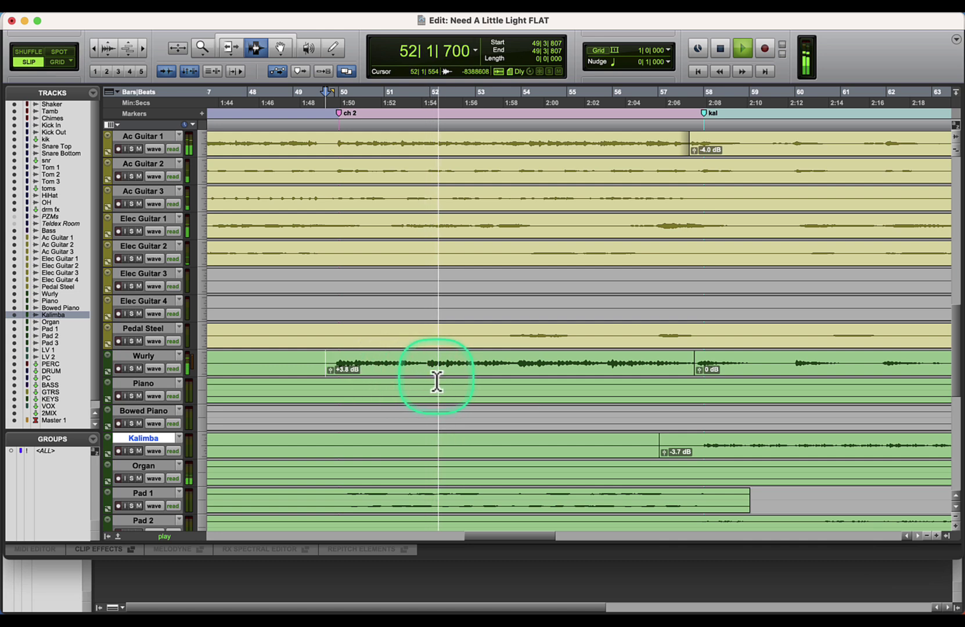
{"action": "key", "text": "cmd+e"}
{"action": "left_click_drag", "start_coordinate": [432, 370], "coordinate": [435, 378]}
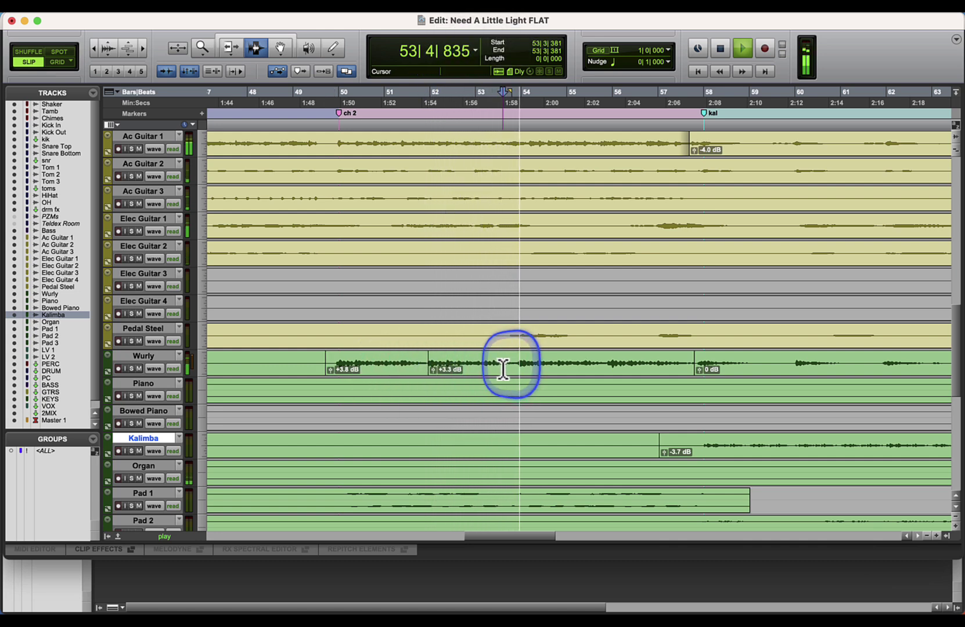
Step: Split the Wurly just before bars 54 and 56, setting the resulting clips' gains to +2.9 dB and +2.4 dB
{"action": "left_click", "coordinate": [511, 368]}
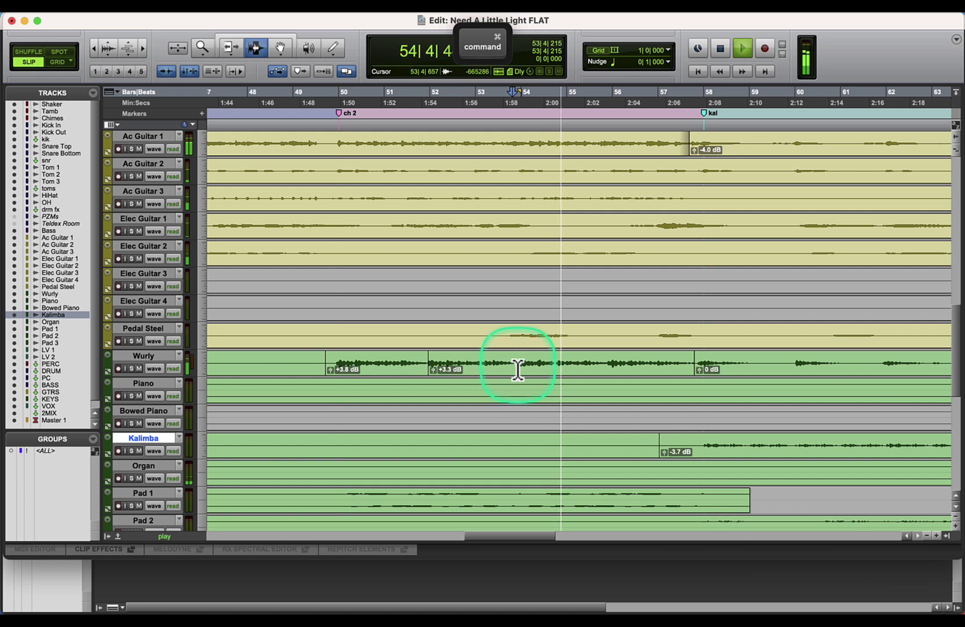
{"action": "left_click", "coordinate": [520, 372]}
{"action": "left_click_drag", "start_coordinate": [521, 375], "coordinate": [523, 379]}
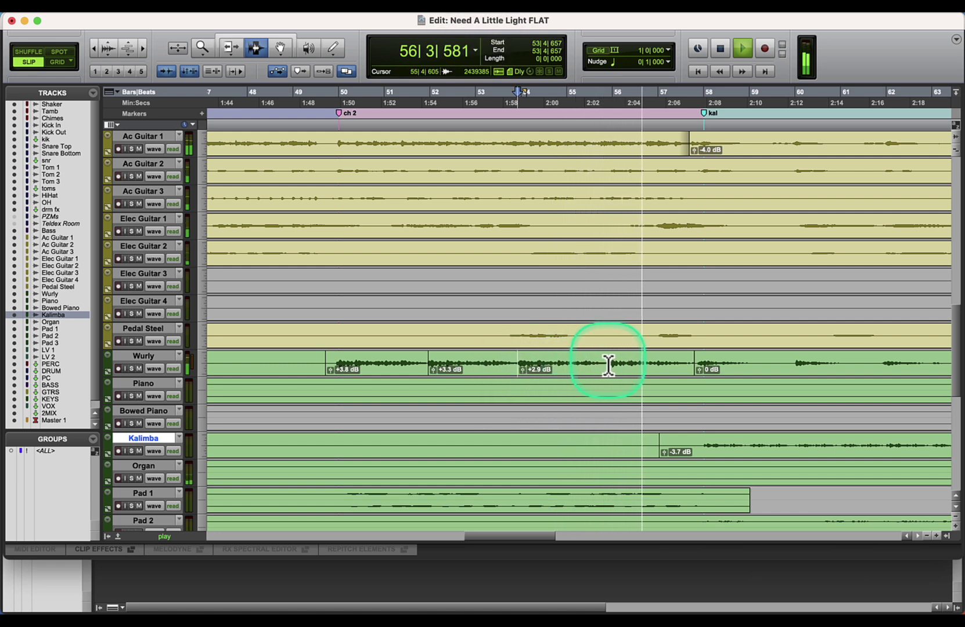
{"action": "left_click", "coordinate": [608, 366]}
{"action": "key", "text": "super+e"}
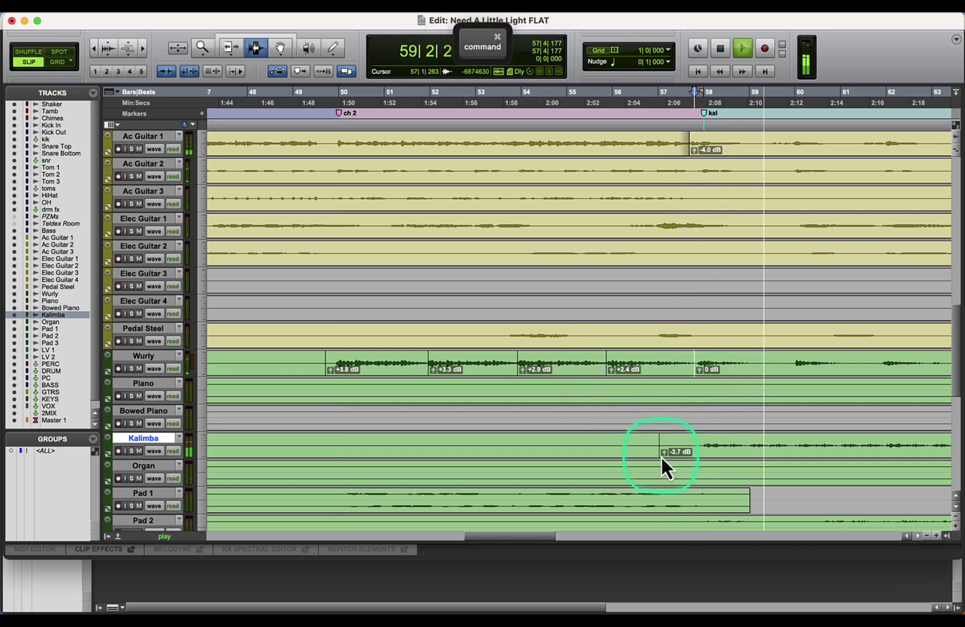
Step: Set the gain of the Kalimba clip that begins at bar 57 to -1.9 dB
{"action": "left_click_drag", "start_coordinate": [662, 455], "coordinate": [667, 437]}
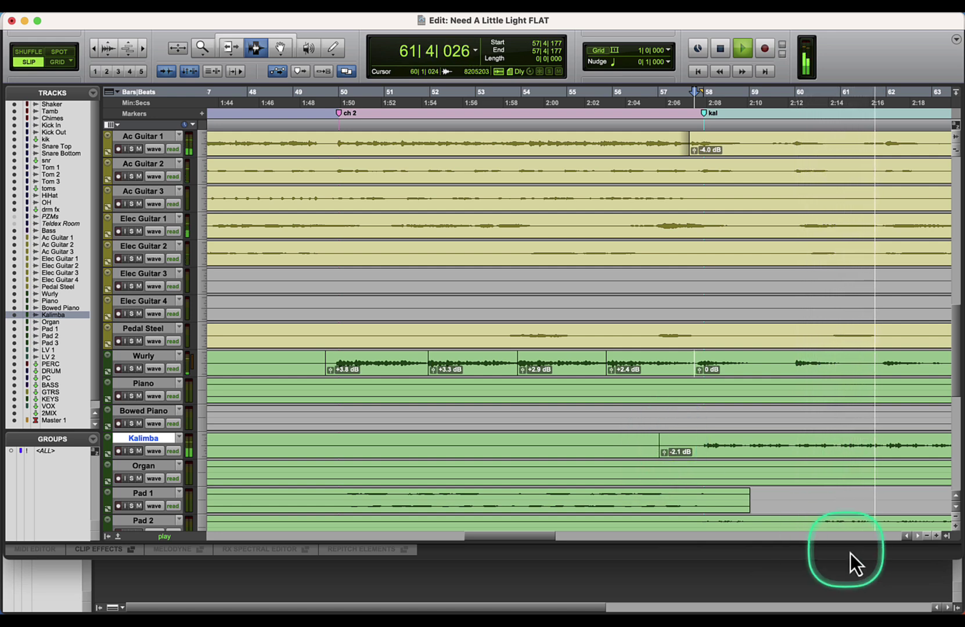
{"action": "left_click", "coordinate": [917, 538]}
{"action": "left_click", "coordinate": [917, 540]}
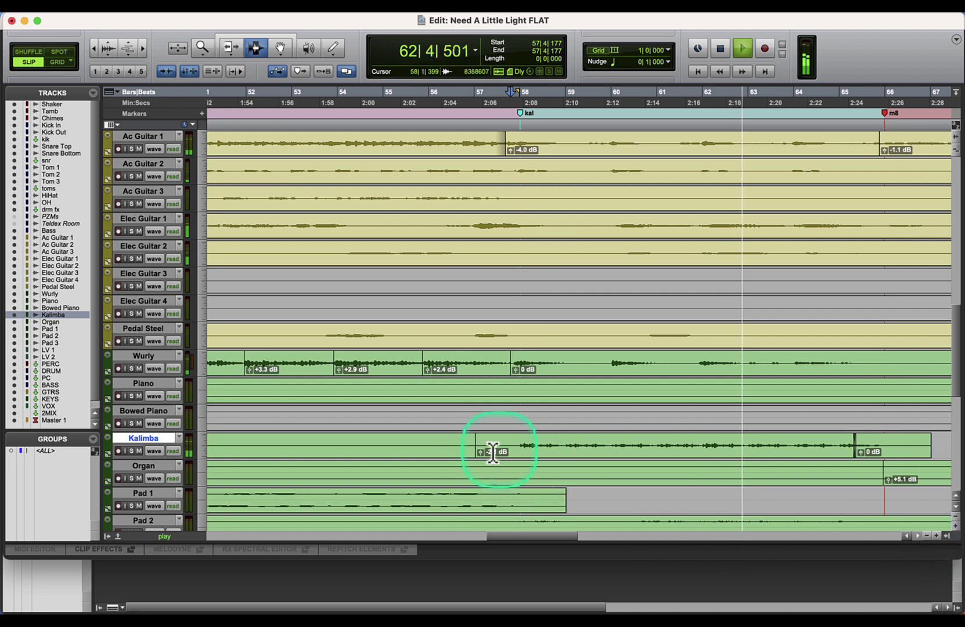
{"action": "left_click_drag", "start_coordinate": [484, 455], "coordinate": [483, 449]}
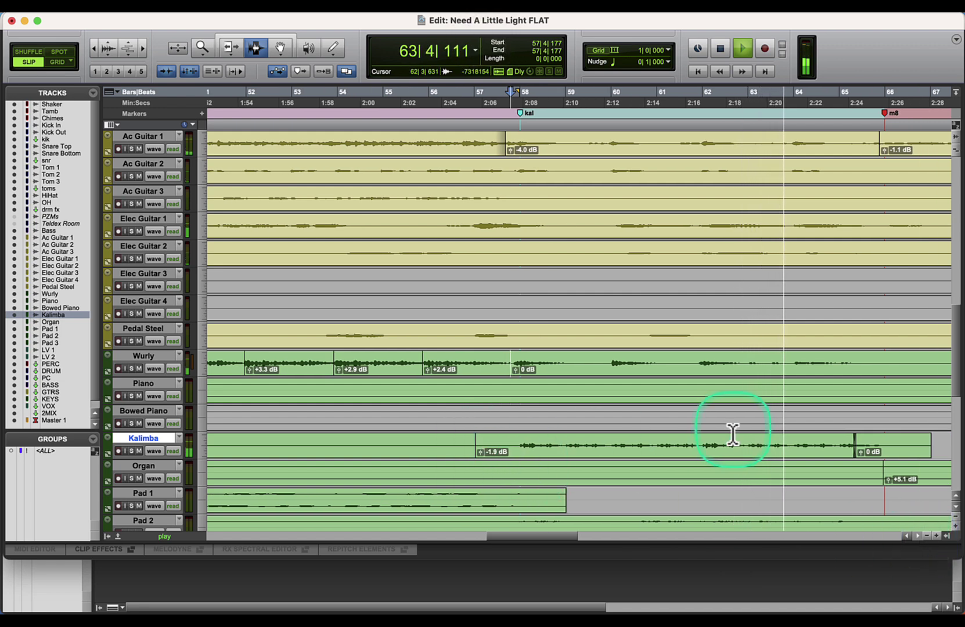
Step: Set the last Kalimba clip's gain to +1.3 dB and the Organ clip's gain at the m8 marker to +6.0 dB
{"action": "left_click", "coordinate": [794, 448]}
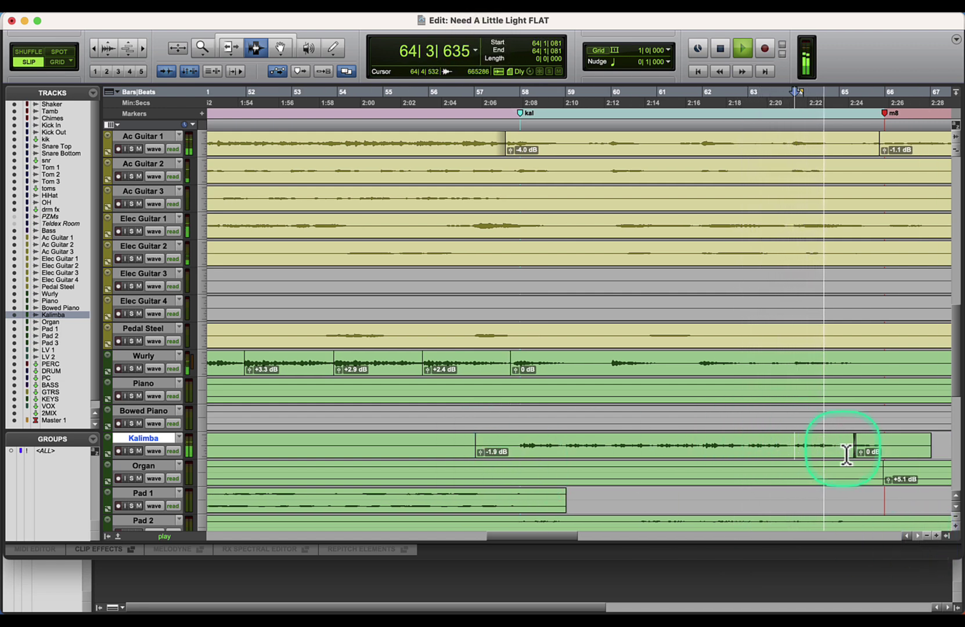
{"action": "left_click_drag", "start_coordinate": [860, 454], "coordinate": [859, 439]}
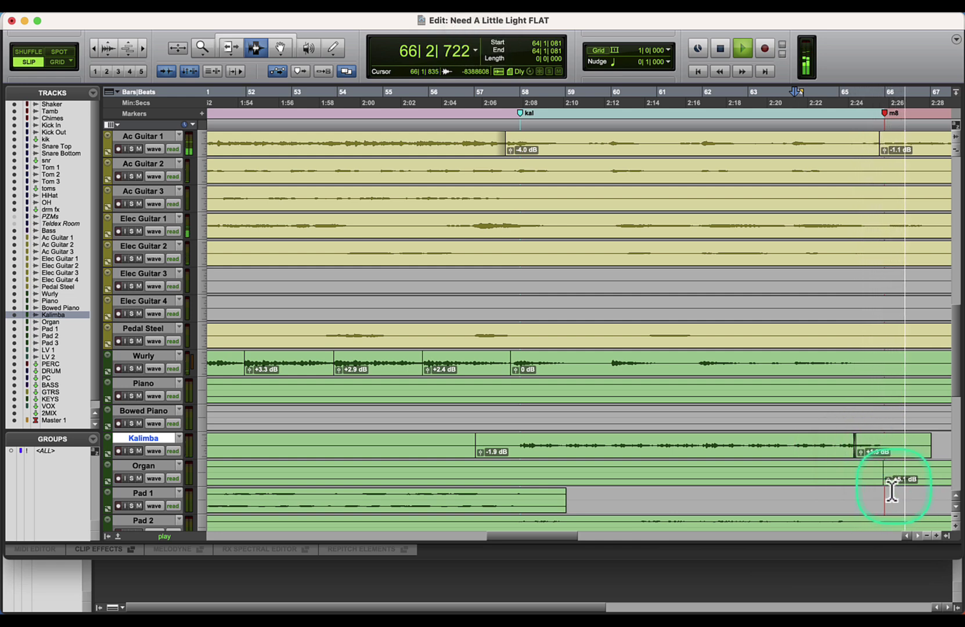
{"action": "left_click_drag", "start_coordinate": [887, 481], "coordinate": [888, 469]}
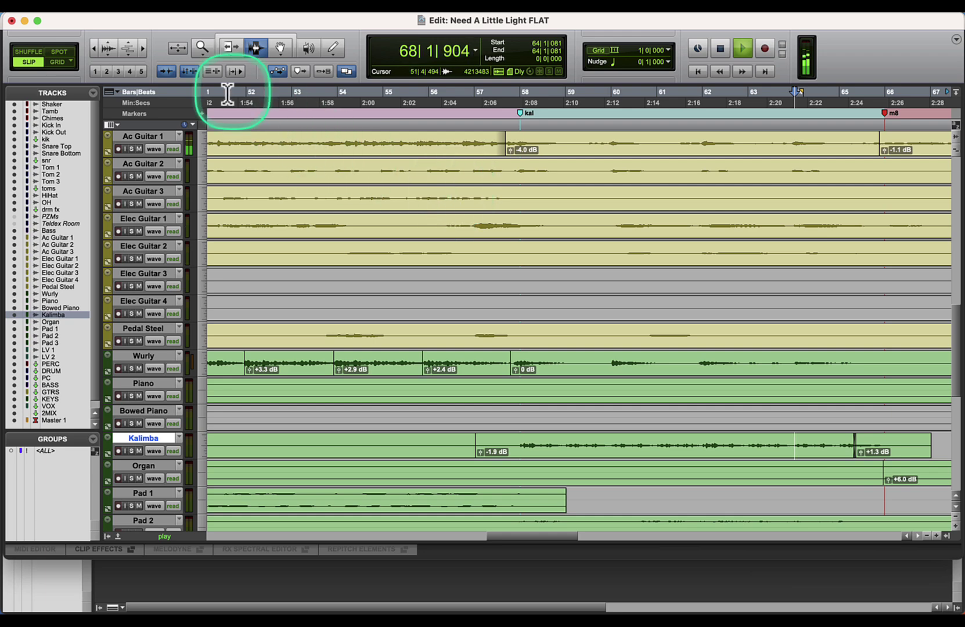
Step: Reset the gain of the Ac Guitar 1 clip at the m8 marker to 0 dB and play from just before it
{"action": "left_click", "coordinate": [93, 50]}
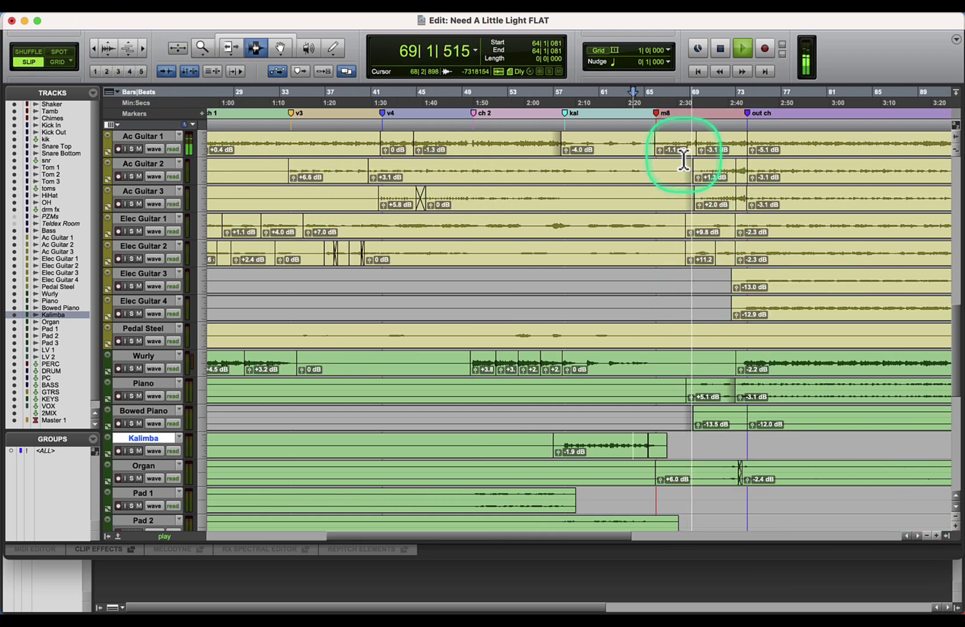
{"action": "left_click", "coordinate": [144, 49]}
{"action": "key", "text": "alt"}
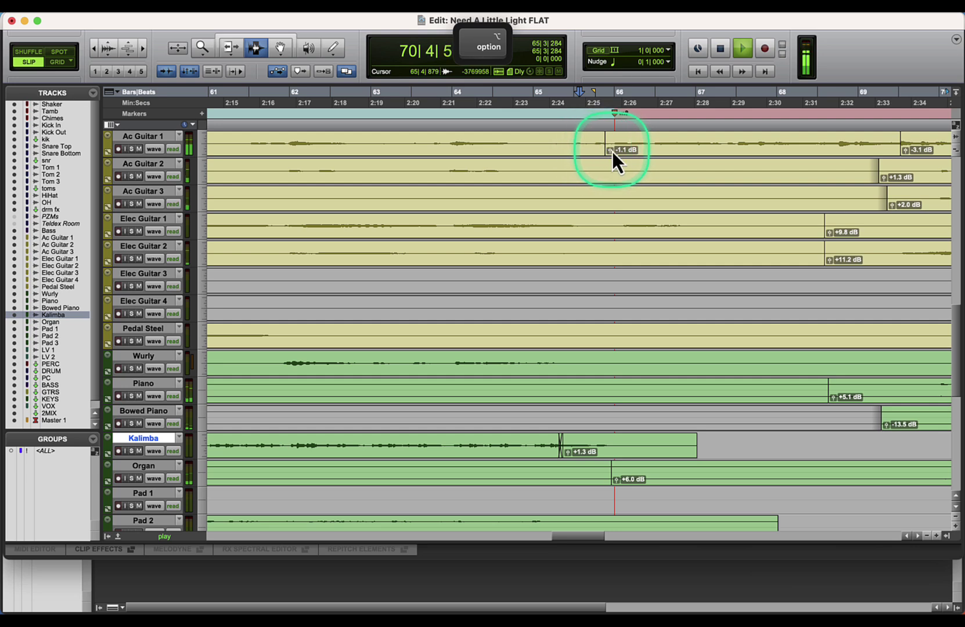
{"action": "left_click", "coordinate": [610, 151], "text": "alt"}
{"action": "key", "text": "space"}
{"action": "left_click", "coordinate": [553, 146]}
{"action": "key", "text": "space"}
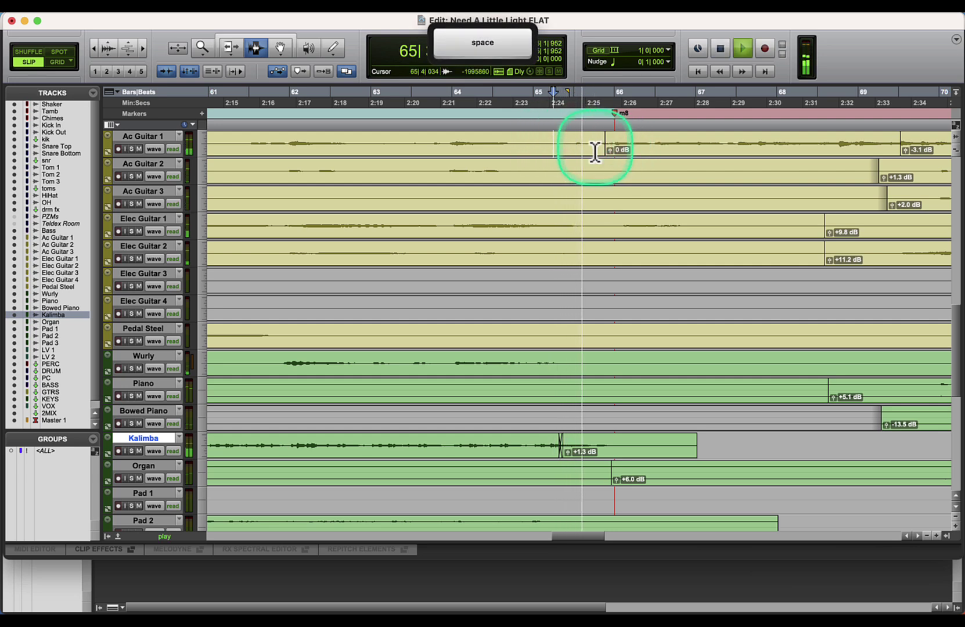
Step: Split Elec Guitar 1 at the m8 marker and set the second clip's gain to +9.6 dB
{"action": "left_click", "coordinate": [613, 230]}
{"action": "key", "text": "cmd+e"}
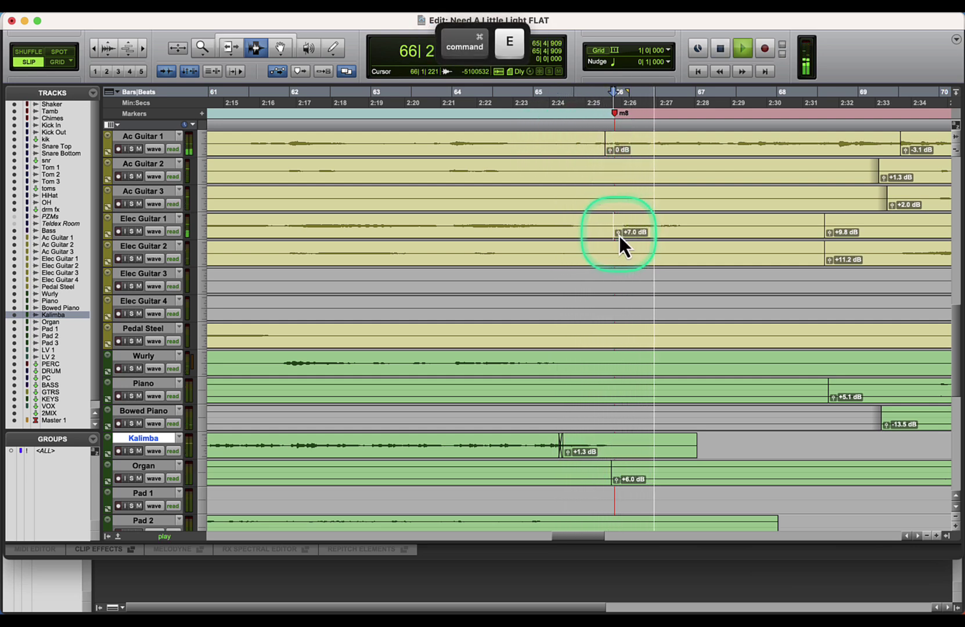
{"action": "left_click_drag", "start_coordinate": [618, 235], "coordinate": [617, 206]}
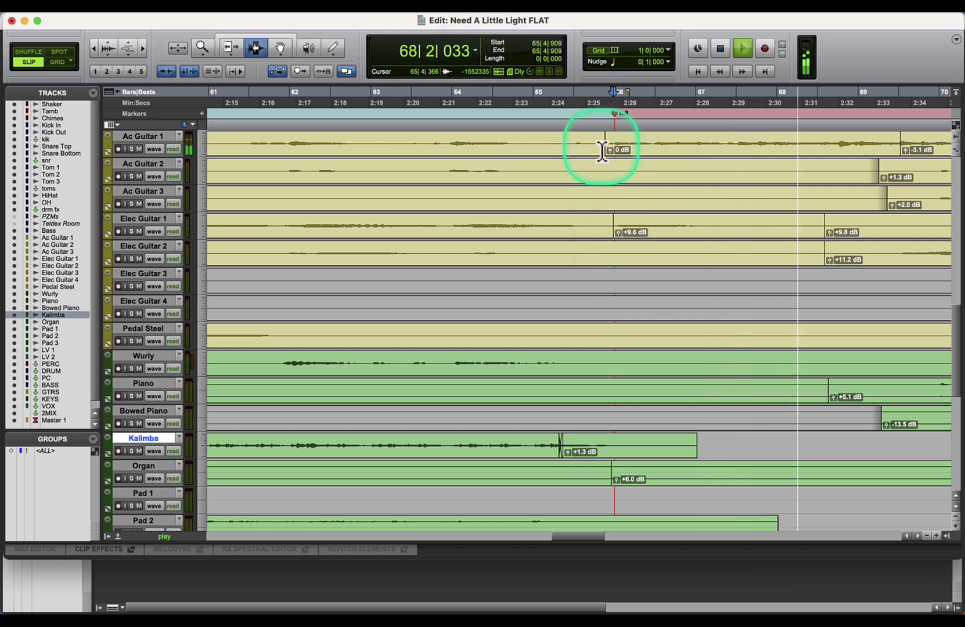
Step: Set the Ac Guitar 1 clip that begins in bar 69 to -1.3 dB and crossfade it with the clip before it
{"action": "left_click_drag", "start_coordinate": [895, 145], "coordinate": [920, 132]}
{"action": "key", "text": "super+f"}
{"action": "key", "text": "Return"}
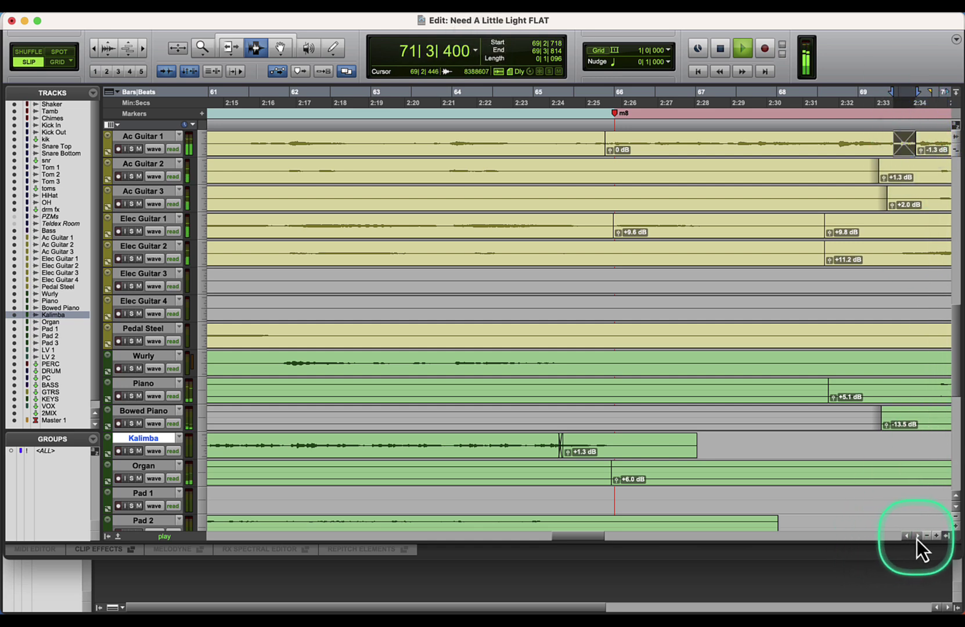
Step: Split Ac Guitar 1 just before bar 72 and set the new clip's gain to -1.6 dB
{"action": "left_click_drag", "start_coordinate": [918, 538], "coordinate": [921, 537]}
{"action": "left_click", "coordinate": [797, 158]}
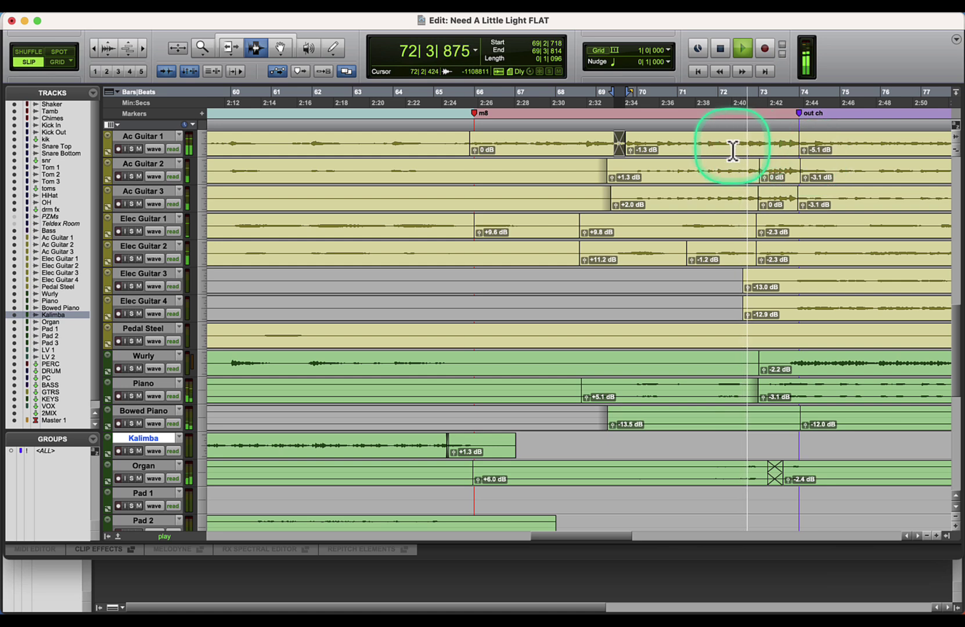
{"action": "left_click", "coordinate": [706, 147]}
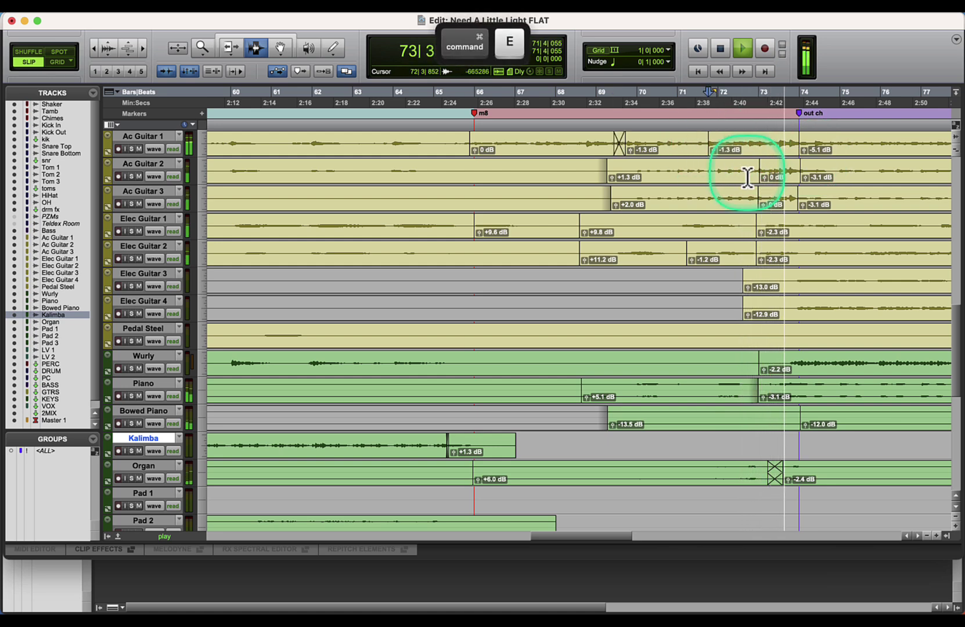
{"action": "left_click_drag", "start_coordinate": [712, 152], "coordinate": [799, 146]}
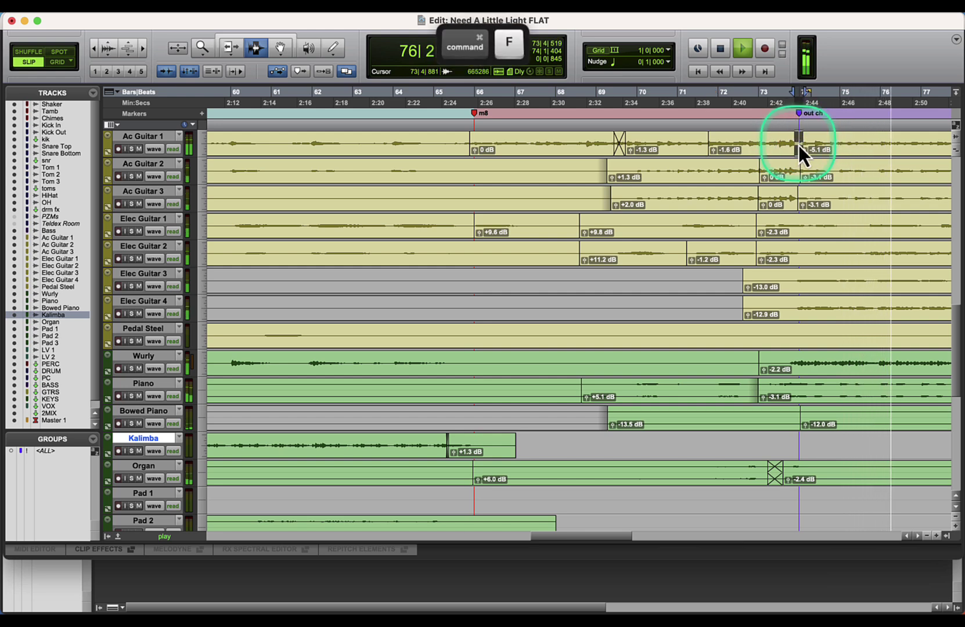
Step: Crossfade Ac Guitar 1 at the out ch marker, and set the clips there to -4.6 dB on Ac Guitar 1 and -2.1 dB on Ac Guitars 2 and 3
{"action": "key", "text": "Return"}
{"action": "left_click_drag", "start_coordinate": [808, 152], "coordinate": [802, 200]}
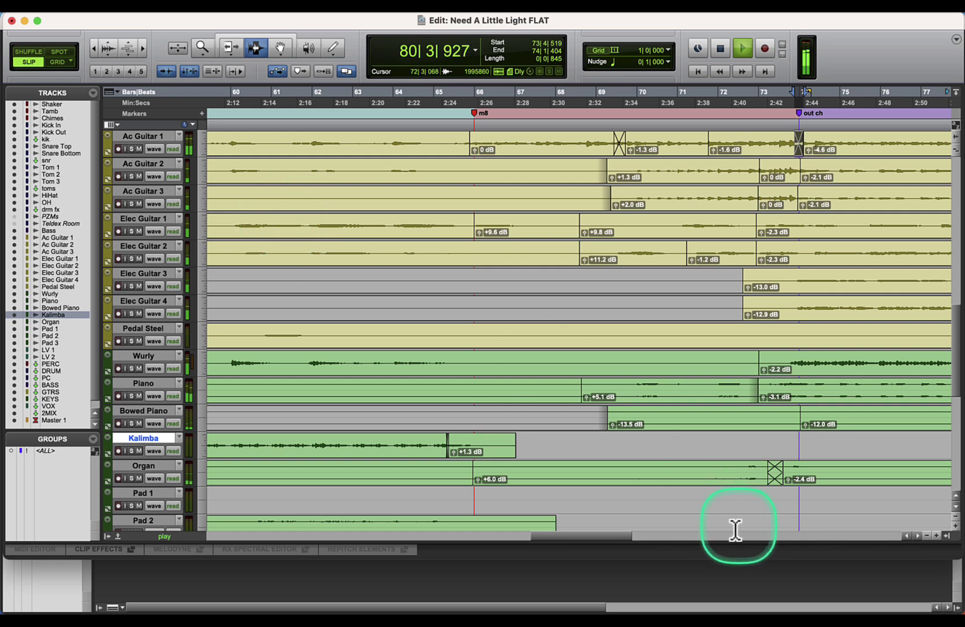
Step: Play from bar 56 and reset the gain of the Kalimba clip that begins at bar 57 to 0 dB
{"action": "left_click_drag", "start_coordinate": [616, 538], "coordinate": [564, 541]}
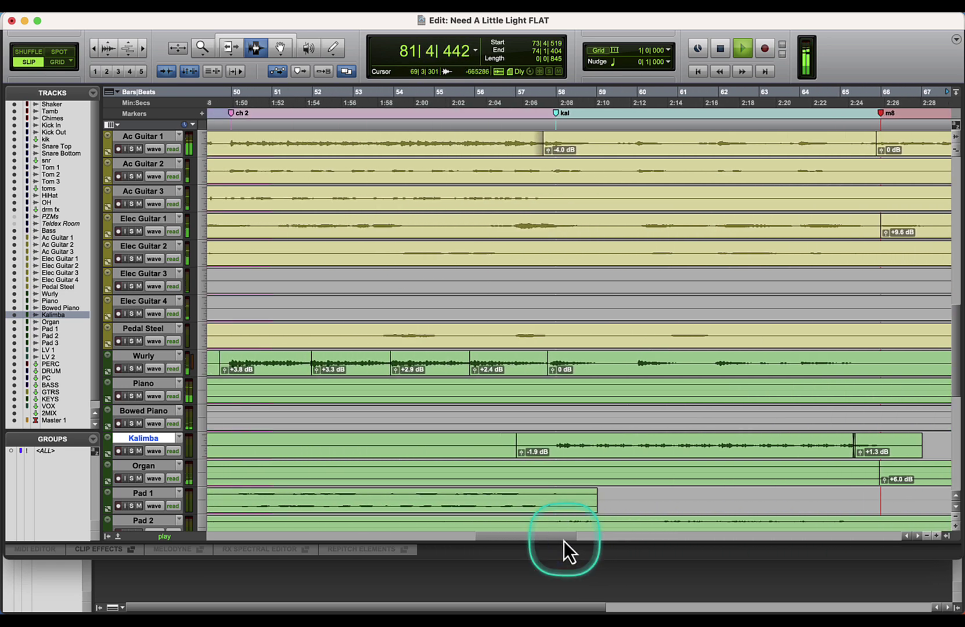
{"action": "left_click", "coordinate": [484, 225], "text": "super"}
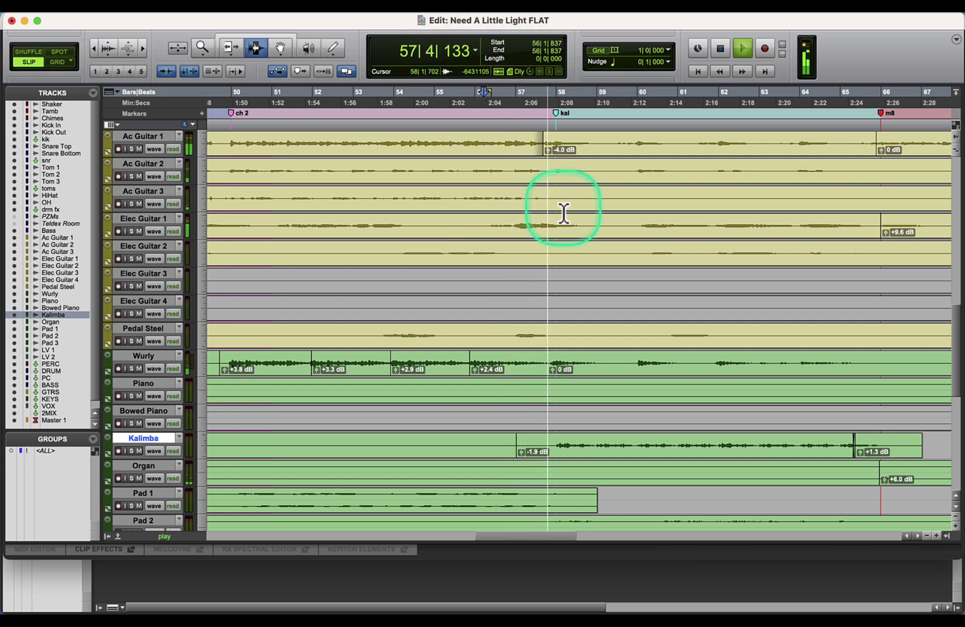
{"action": "scroll", "coordinate": [637, 226], "scroll_direction": "down", "scroll_amount": 4}
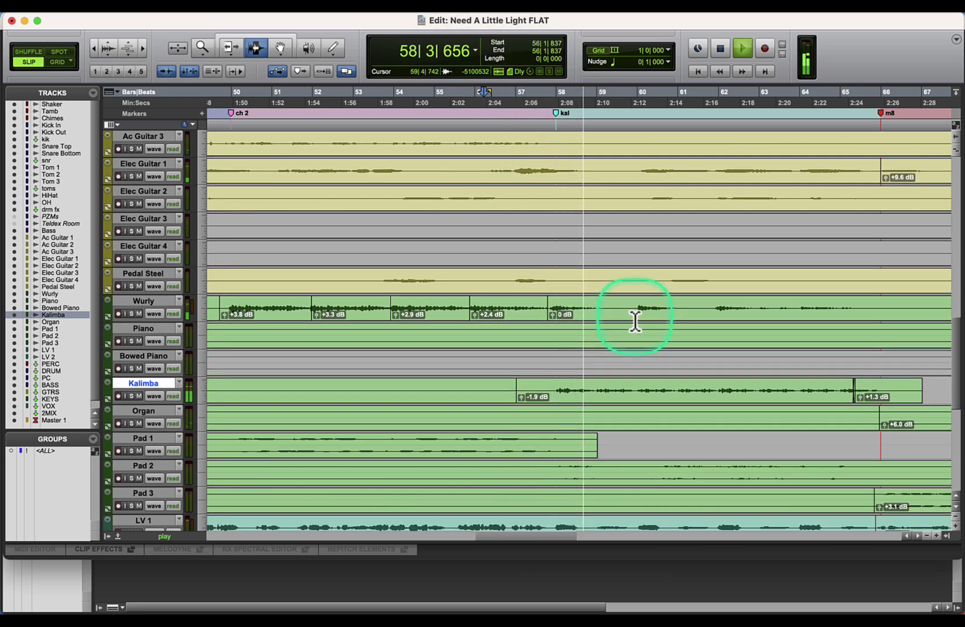
{"action": "left_click_drag", "start_coordinate": [519, 346], "coordinate": [523, 339]}
{"action": "left_click", "coordinate": [523, 344], "text": "alt"}
{"action": "left_click", "coordinate": [524, 344], "text": "super"}
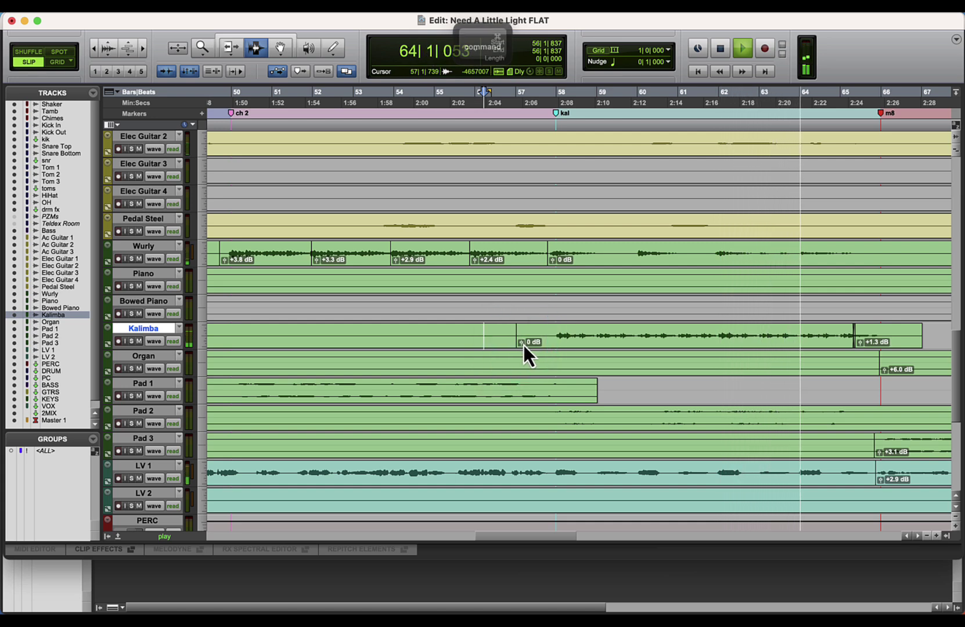
{"action": "left_click", "coordinate": [524, 344]}
{"action": "left_click", "coordinate": [546, 341]}
{"action": "scroll", "coordinate": [557, 342], "scroll_direction": "up", "scroll_amount": 4}
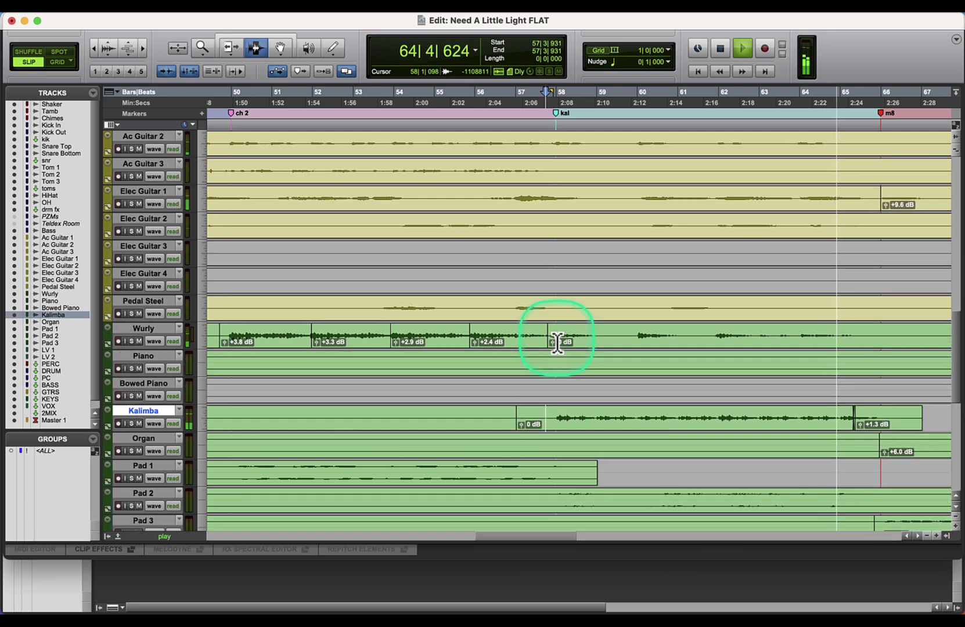
Step: Raise the Elec Guitar 1 clip at the m8 marker to +11.0 dB and crossfade it with the preceding clip
{"action": "left_click_drag", "start_coordinate": [912, 536], "coordinate": [919, 536]}
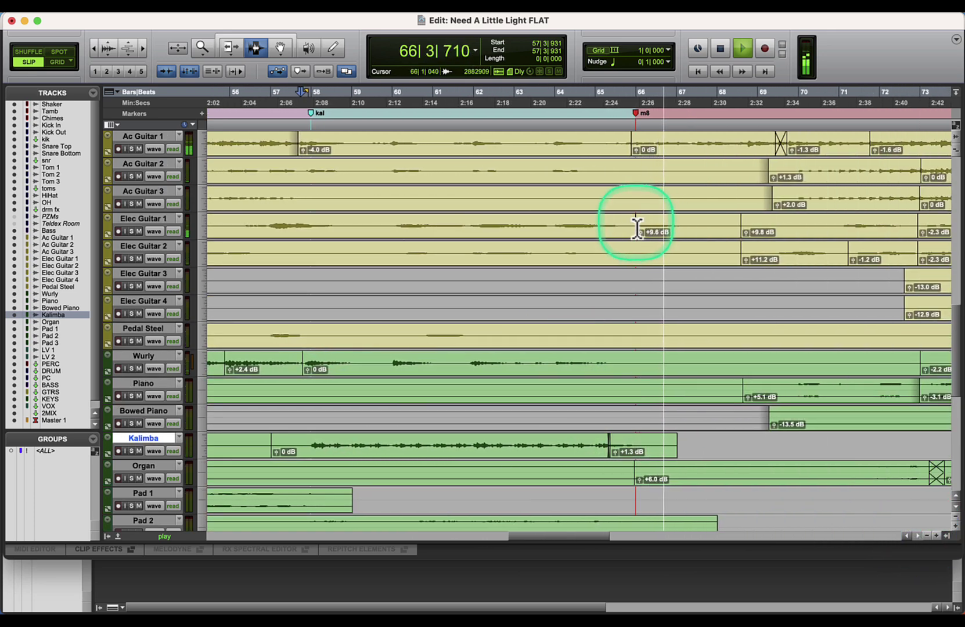
{"action": "left_click", "coordinate": [637, 232]}
{"action": "left_click_drag", "start_coordinate": [639, 234], "coordinate": [622, 224]}
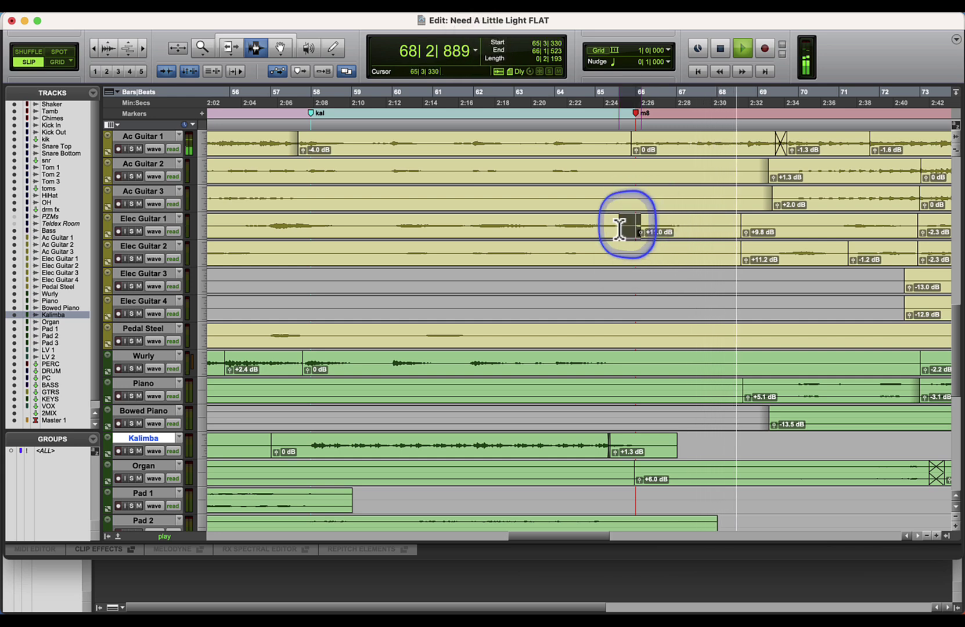
{"action": "key", "text": "super+f"}
{"action": "key", "text": "Return"}
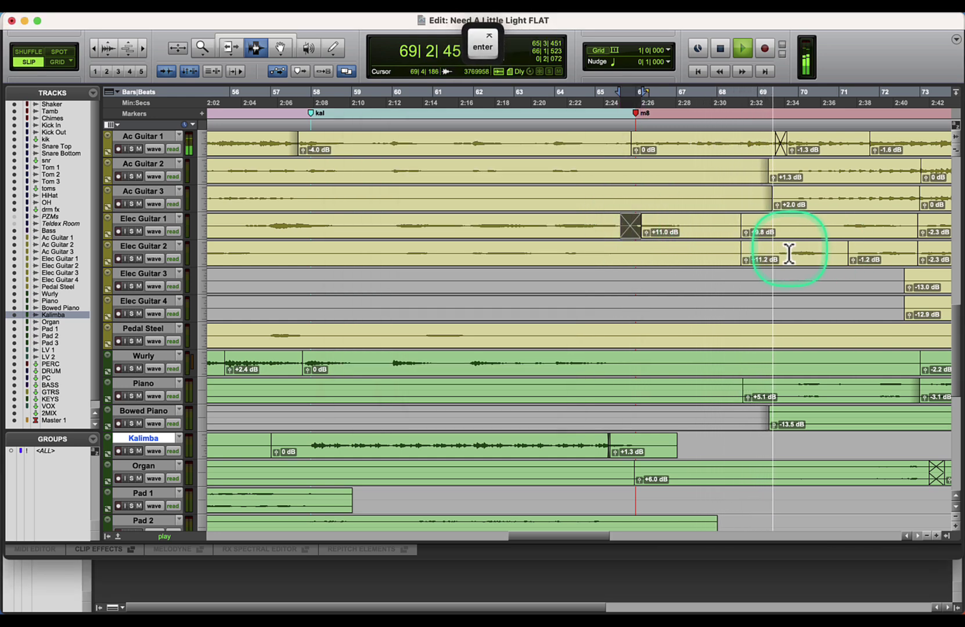
Step: Set the Ac Guitar 2 clip that begins in bar 69 to +2.0 dB, and crossfade Ac Guitars 2 and 3 around bar 73
{"action": "left_click", "coordinate": [802, 250]}
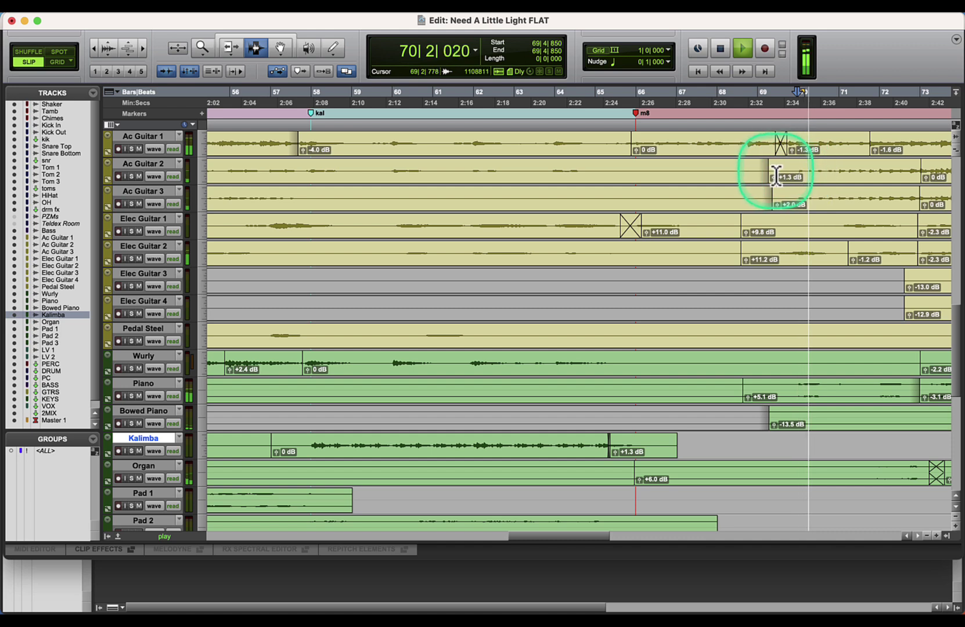
{"action": "mouse_move", "coordinate": [775, 179]}
{"action": "left_mouse_down"}
{"action": "mouse_move", "coordinate": [775, 168]}
{"action": "mouse_move", "coordinate": [774, 183]}
{"action": "left_mouse_up"}
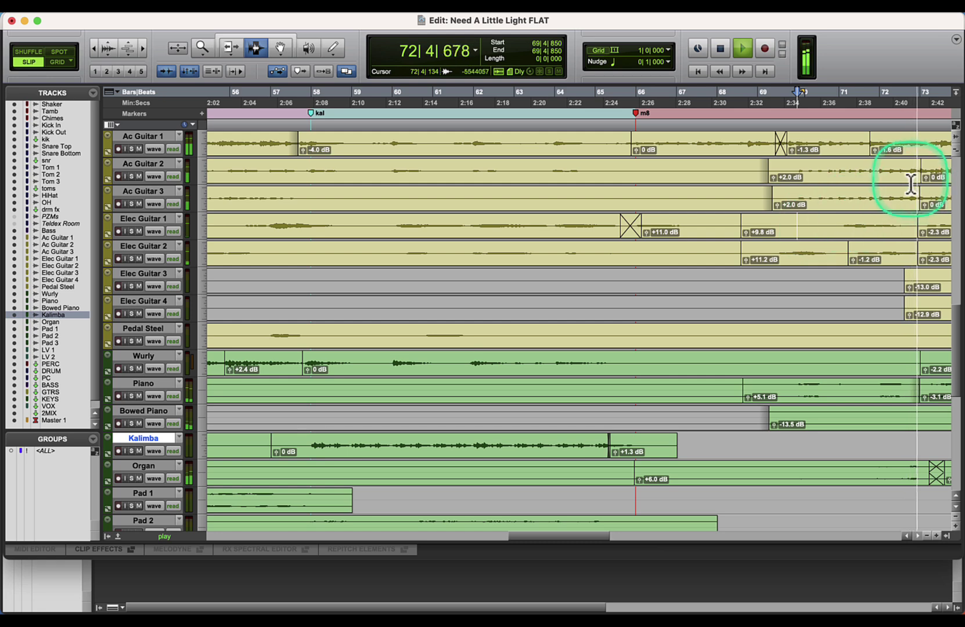
{"action": "left_click_drag", "start_coordinate": [915, 173], "coordinate": [924, 205]}
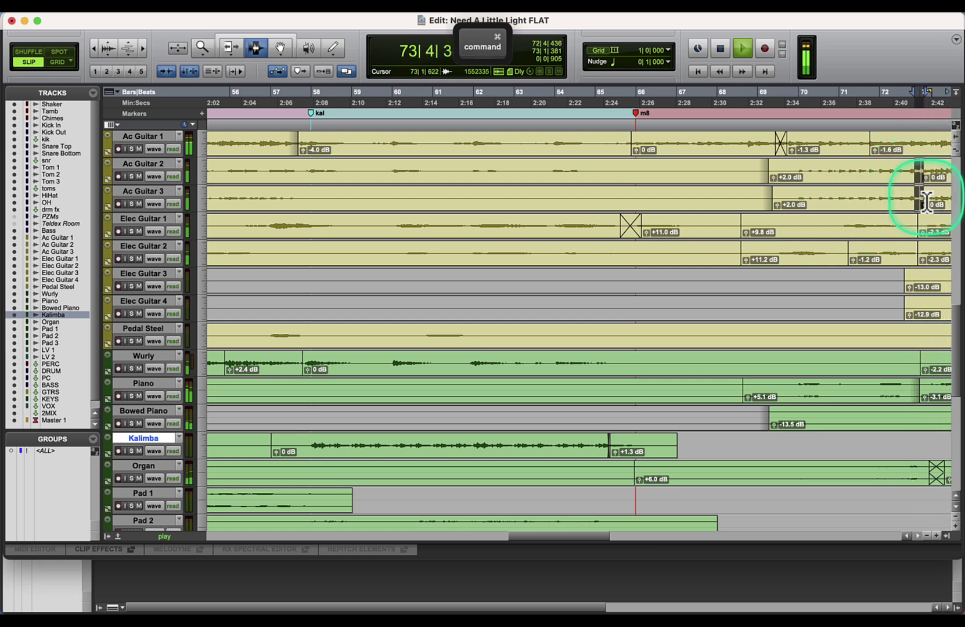
{"action": "key", "text": "super+f"}
{"action": "key", "text": "Return"}
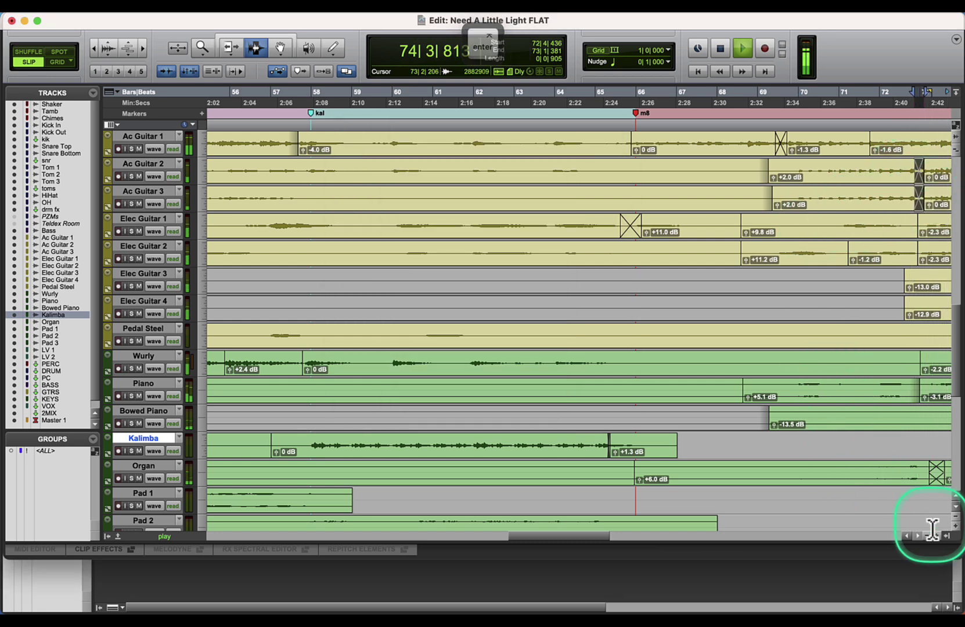
Step: Mute the empty LV 2 clip that runs from the song start to bar 97
{"action": "left_click_drag", "start_coordinate": [917, 539], "coordinate": [921, 538]}
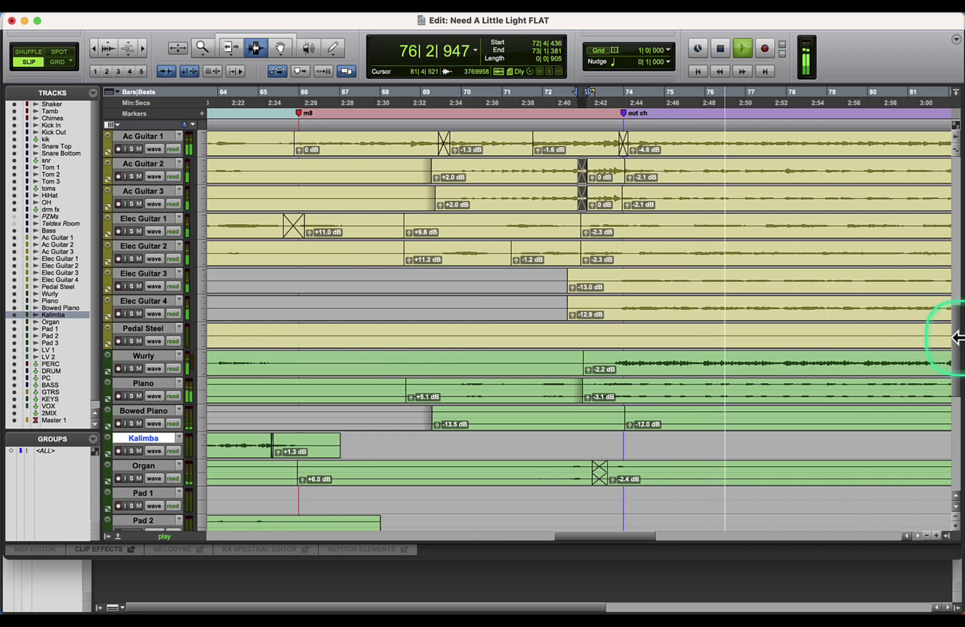
{"action": "left_click_drag", "start_coordinate": [959, 348], "coordinate": [958, 477]}
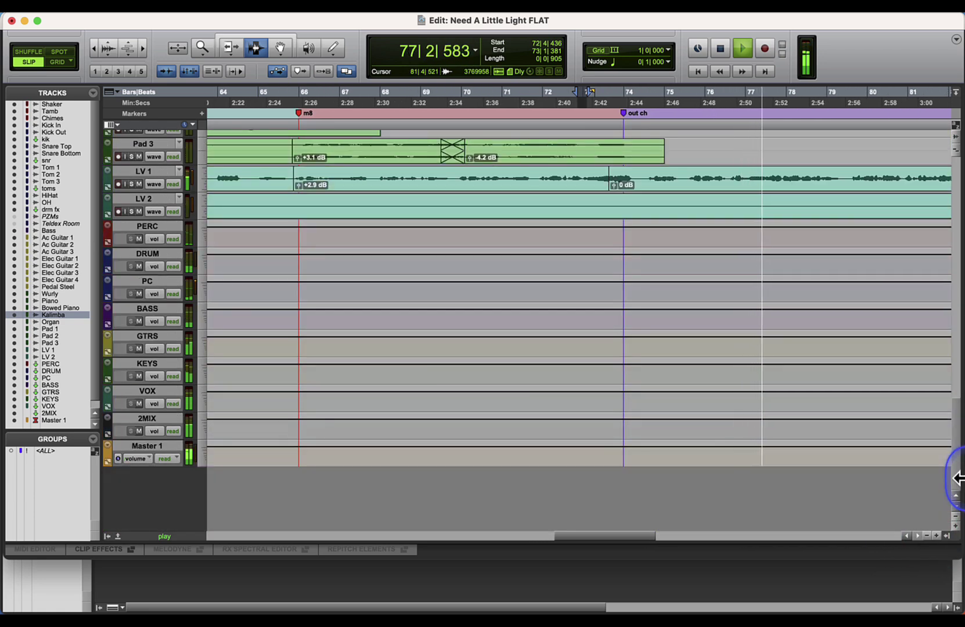
{"action": "left_click", "coordinate": [95, 50]}
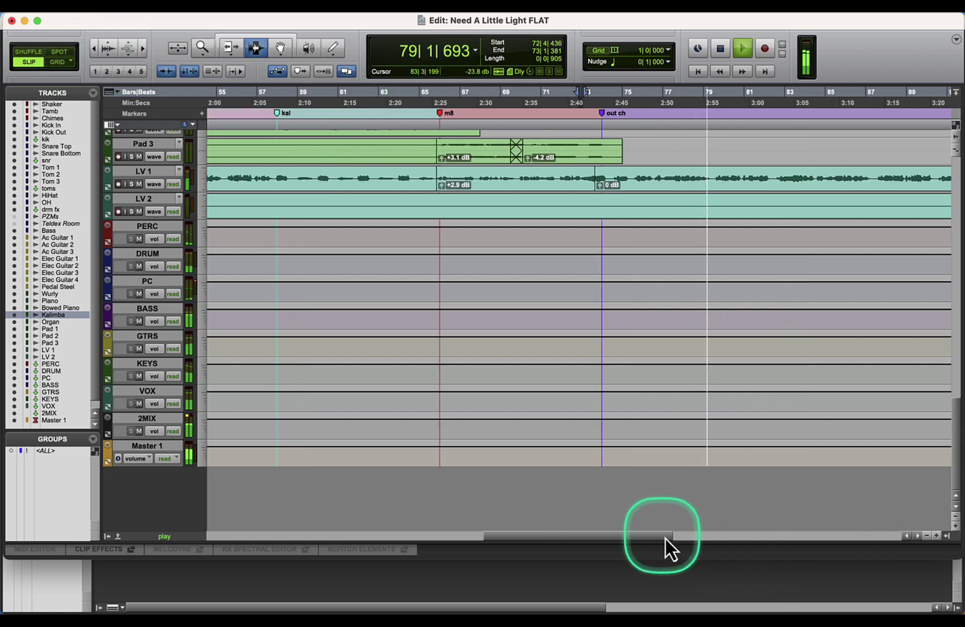
{"action": "left_click_drag", "start_coordinate": [668, 537], "coordinate": [749, 537]}
{"action": "double_click", "coordinate": [701, 208]}
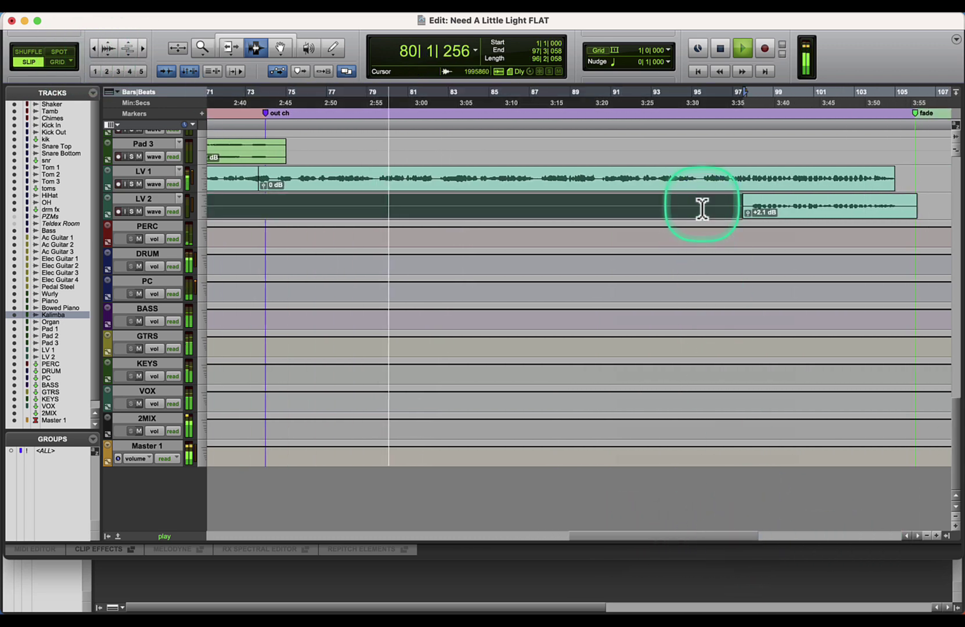
{"action": "key", "text": "super+m"}
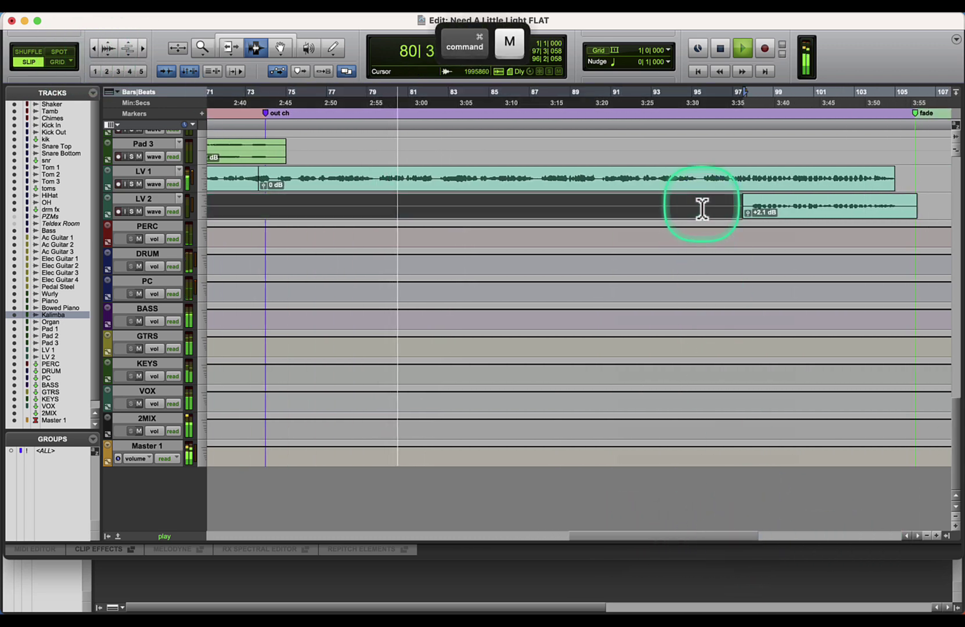
Step: Separate the silent Bass section from the song start to just before bar 57 and mute it
{"action": "left_click", "coordinate": [202, 49]}
{"action": "double_click", "coordinate": [202, 49]}
{"action": "left_click", "coordinate": [252, 48]}
{"action": "scroll", "coordinate": [465, 348], "scroll_direction": "up", "scroll_amount": 10}
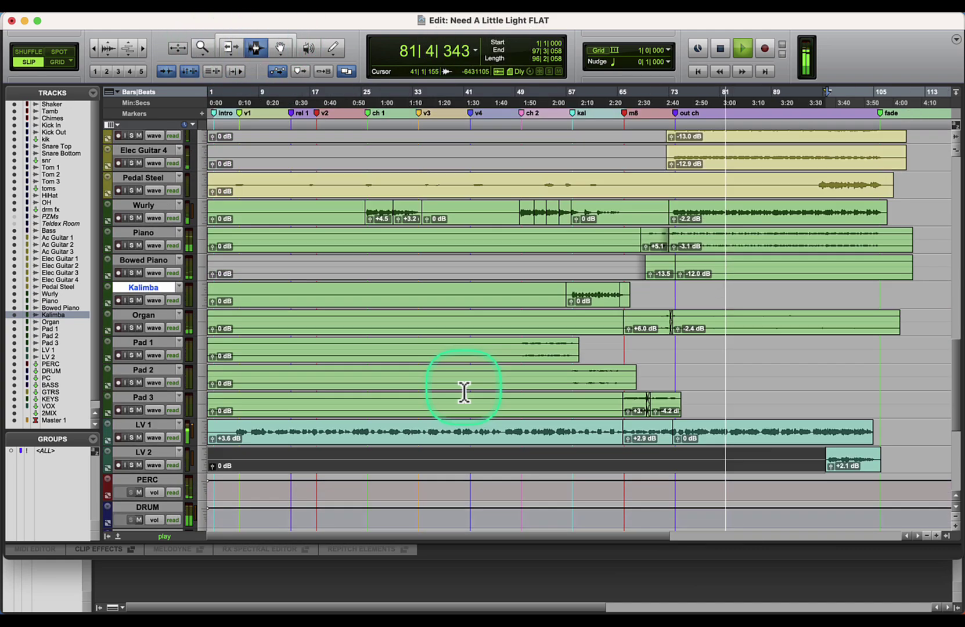
{"action": "scroll", "coordinate": [464, 390], "scroll_direction": "up", "scroll_amount": 5}
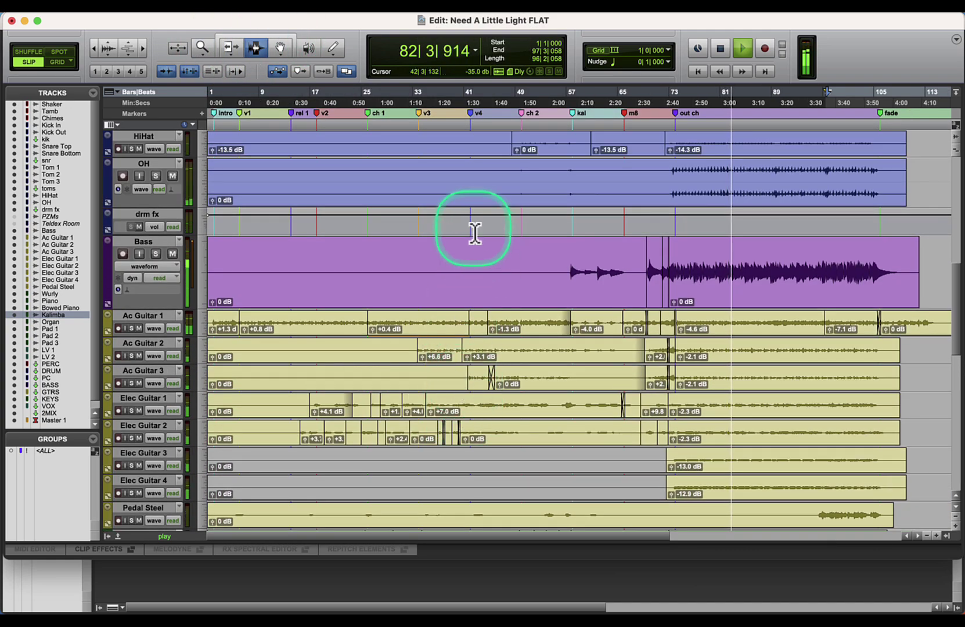
{"action": "left_click_drag", "start_coordinate": [568, 270], "coordinate": [64, 280]}
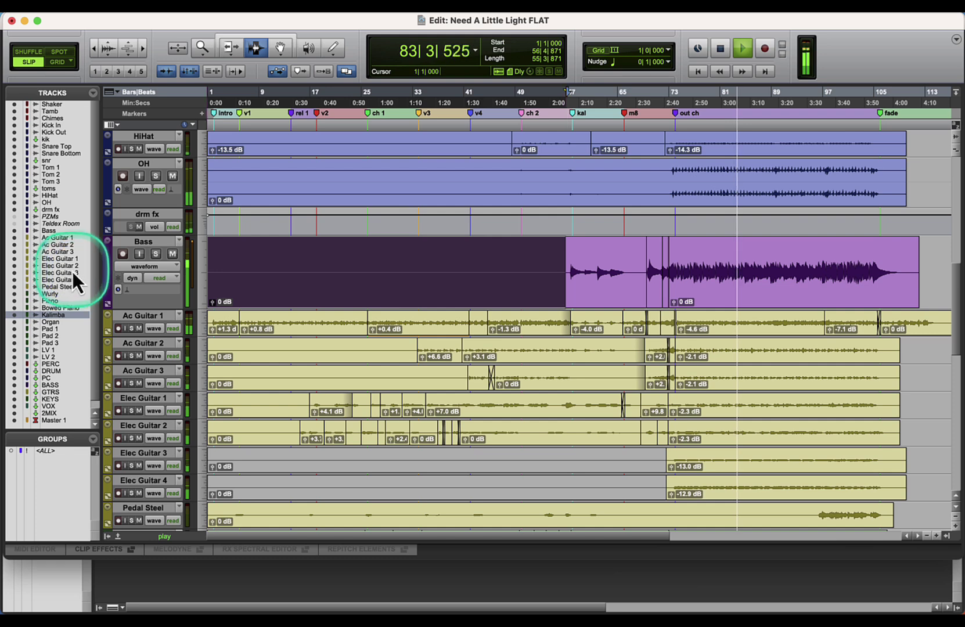
{"action": "key", "text": "super+comma"}
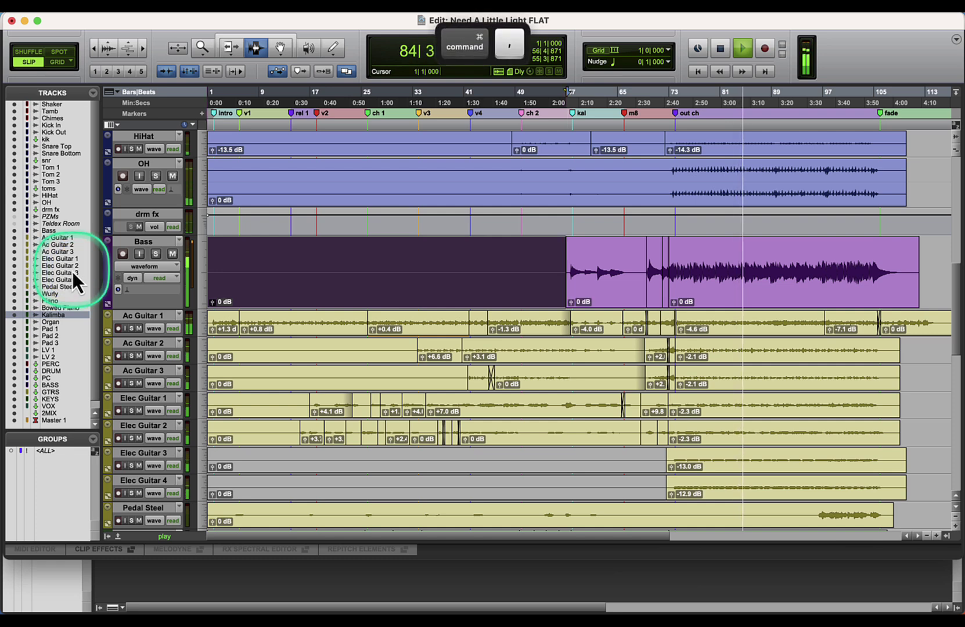
{"action": "key", "text": "super+m"}
{"action": "left_click", "coordinate": [404, 280]}
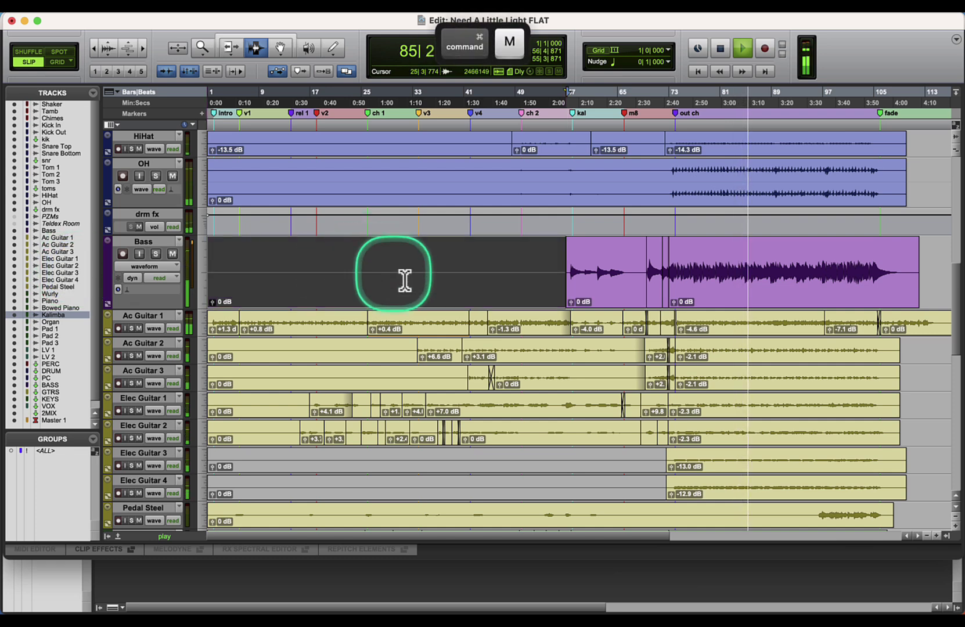
Step: Reduce the Bass track's height to match the guitar tracks below it
{"action": "scroll", "coordinate": [525, 243], "scroll_direction": "down", "scroll_amount": 10}
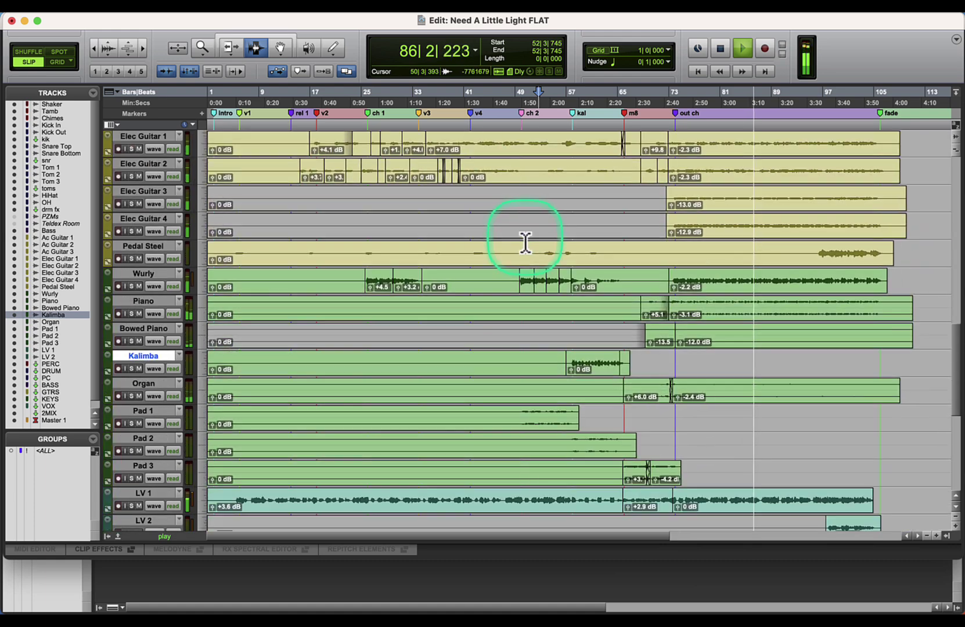
{"action": "scroll", "coordinate": [319, 183], "scroll_direction": "up", "scroll_amount": 10}
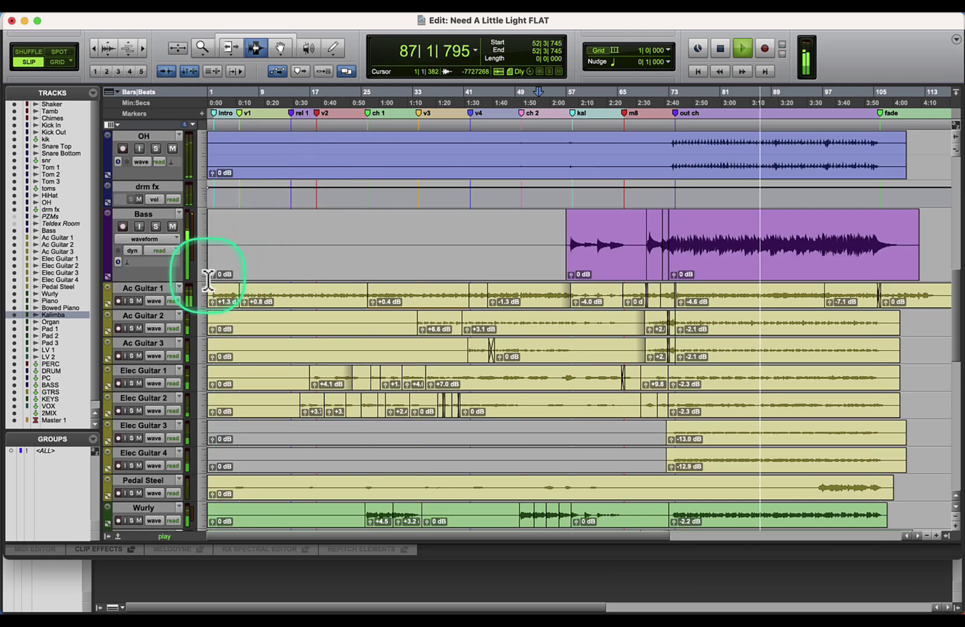
{"action": "left_click", "coordinate": [202, 281]}
{"action": "left_click", "coordinate": [204, 273]}
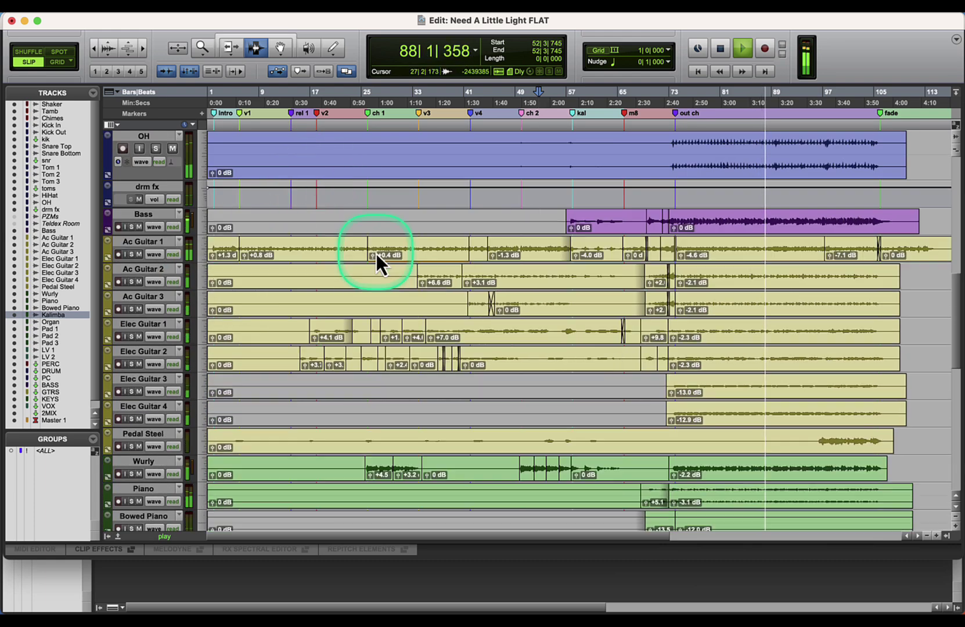
Step: Select the Pedal Steel track and increase its height
{"action": "scroll", "coordinate": [376, 255], "scroll_direction": "down", "scroll_amount": 8}
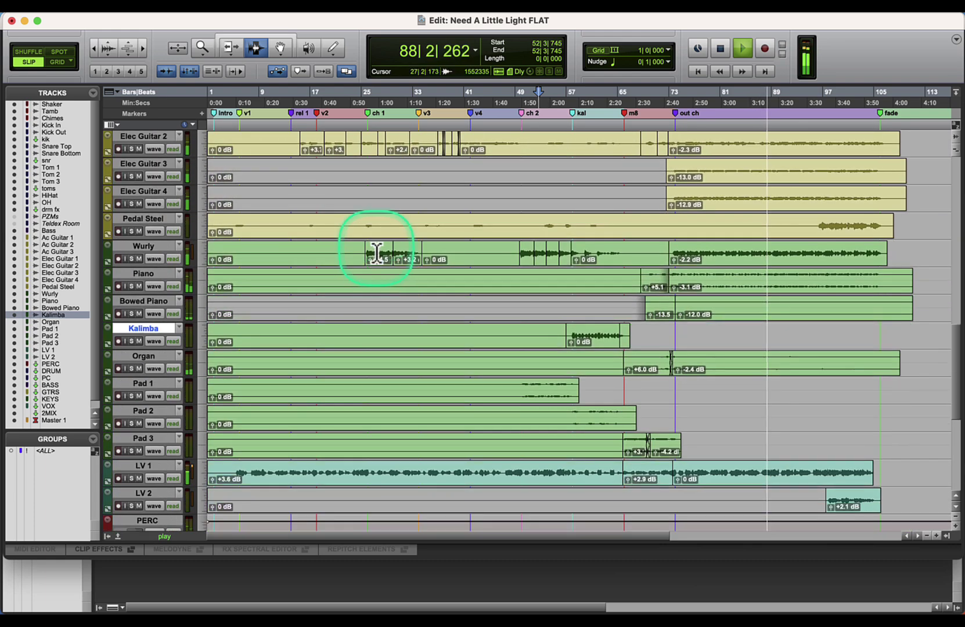
{"action": "left_click", "coordinate": [145, 219]}
{"action": "left_click_drag", "start_coordinate": [201, 241], "coordinate": [207, 269]}
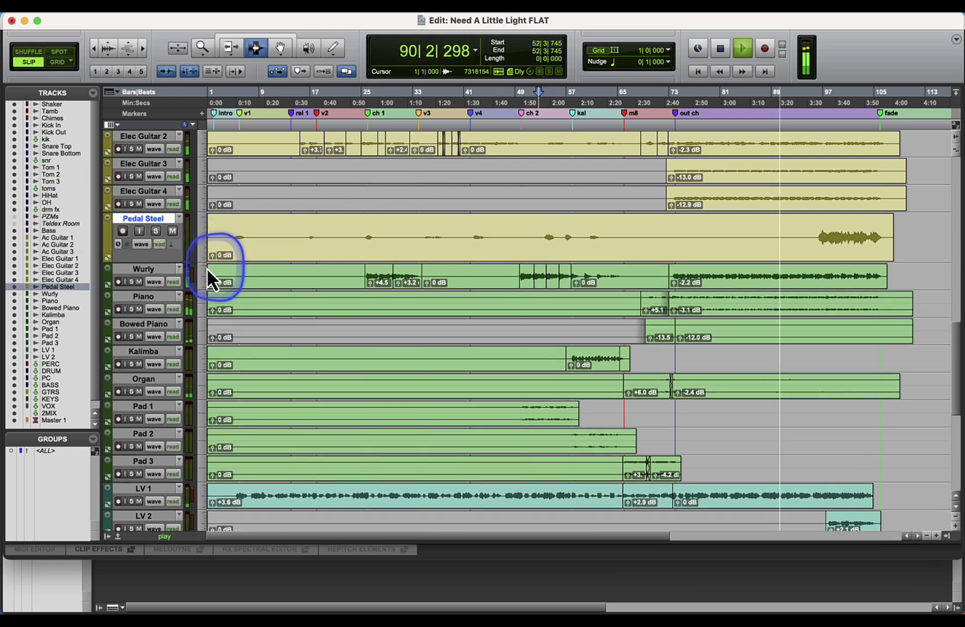
Step: Separate the silent Pedal Steel section between about bar 63 and bar 95 and mute it
{"action": "left_click", "coordinate": [280, 48]}
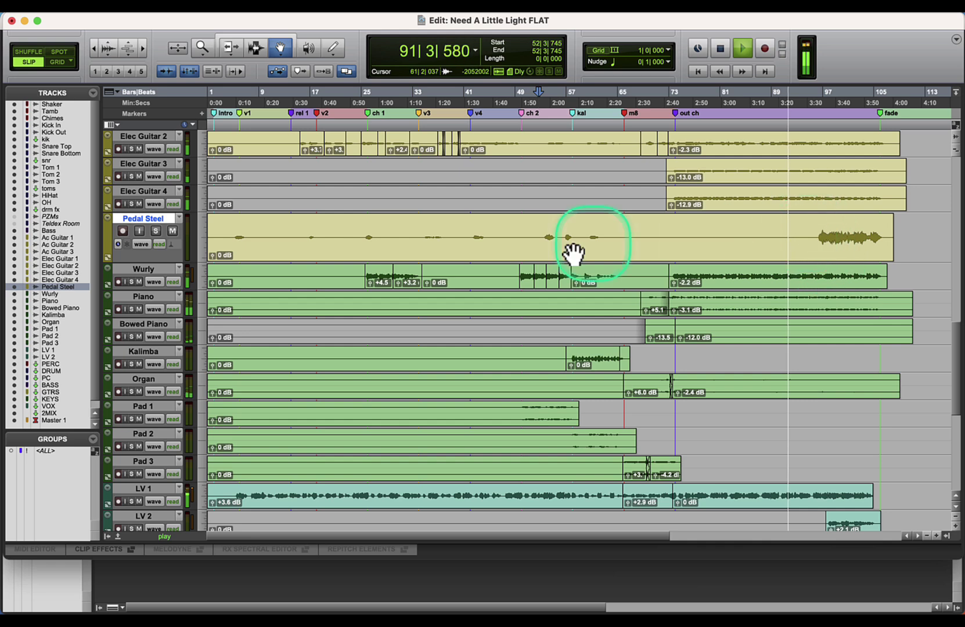
{"action": "left_click", "coordinate": [262, 51]}
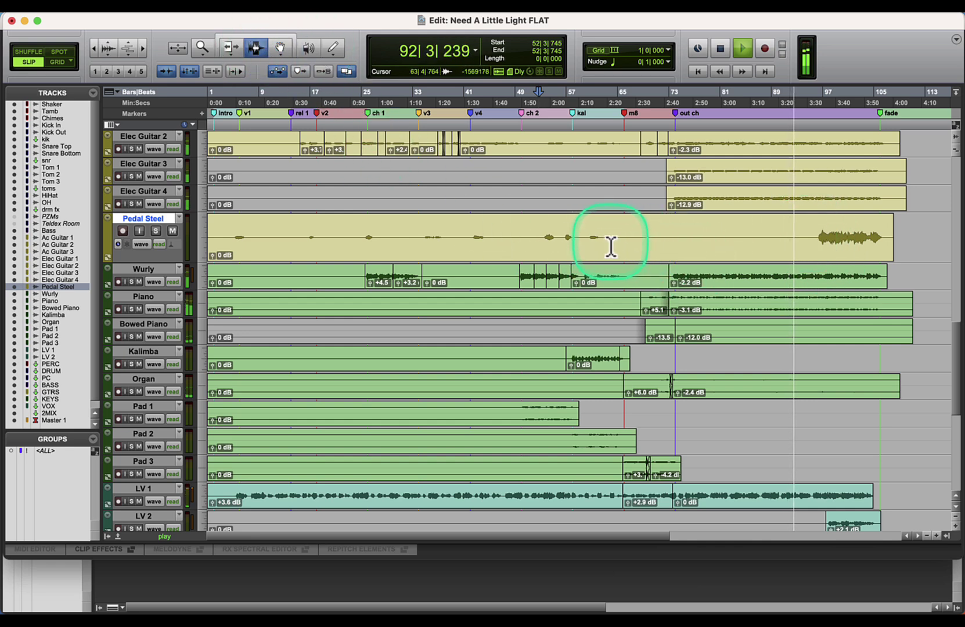
{"action": "left_click_drag", "start_coordinate": [610, 246], "coordinate": [813, 243]}
{"action": "key", "text": "super+m"}
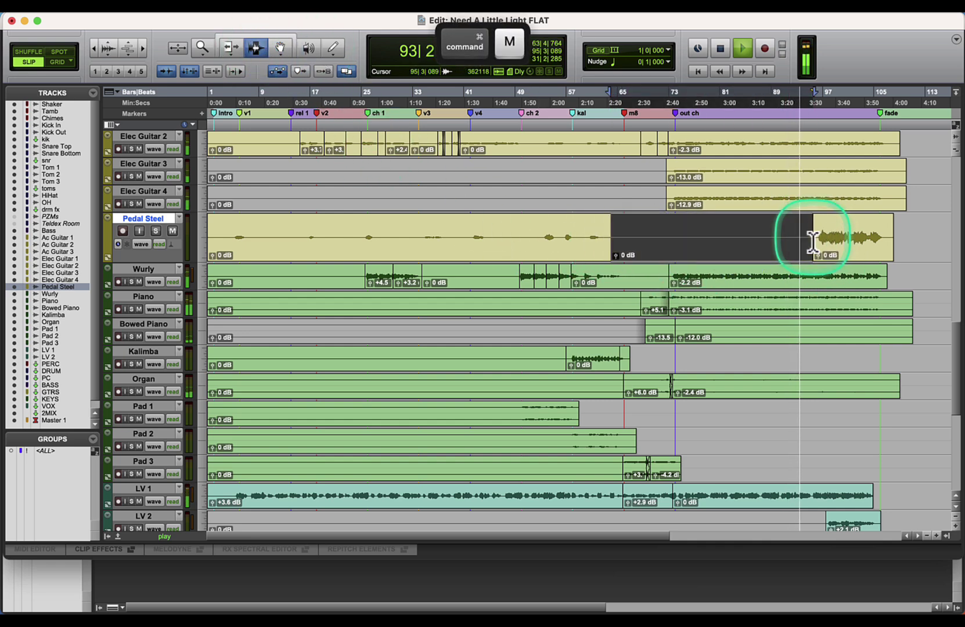
{"action": "left_click", "coordinate": [815, 240]}
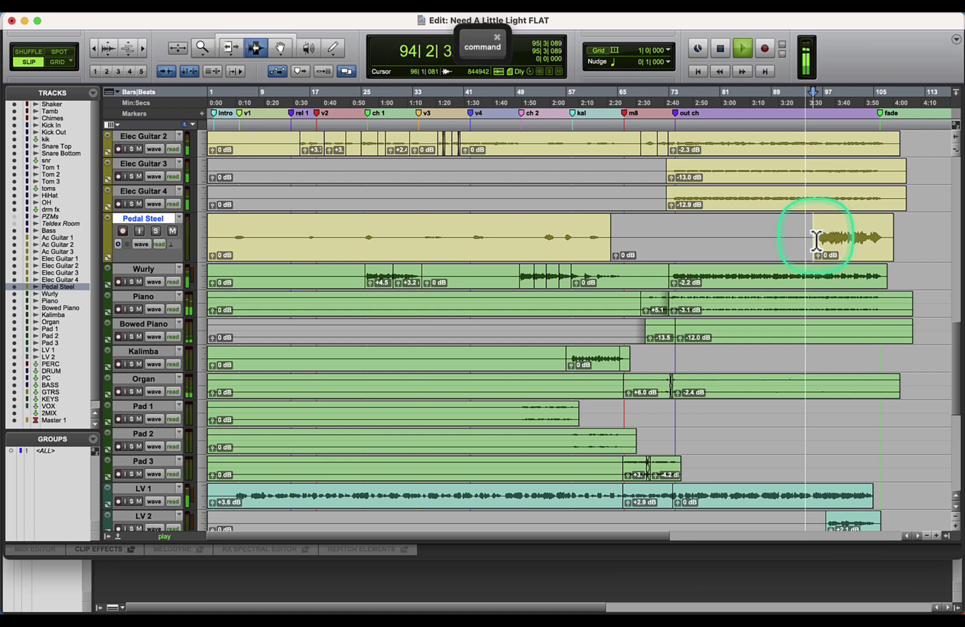
Step: Reset the Pedal Steel fader to 0.0 dB and set its last clip, beginning in bar 95, to -5.1 dB clip gain
{"action": "key", "text": "super+equal"}
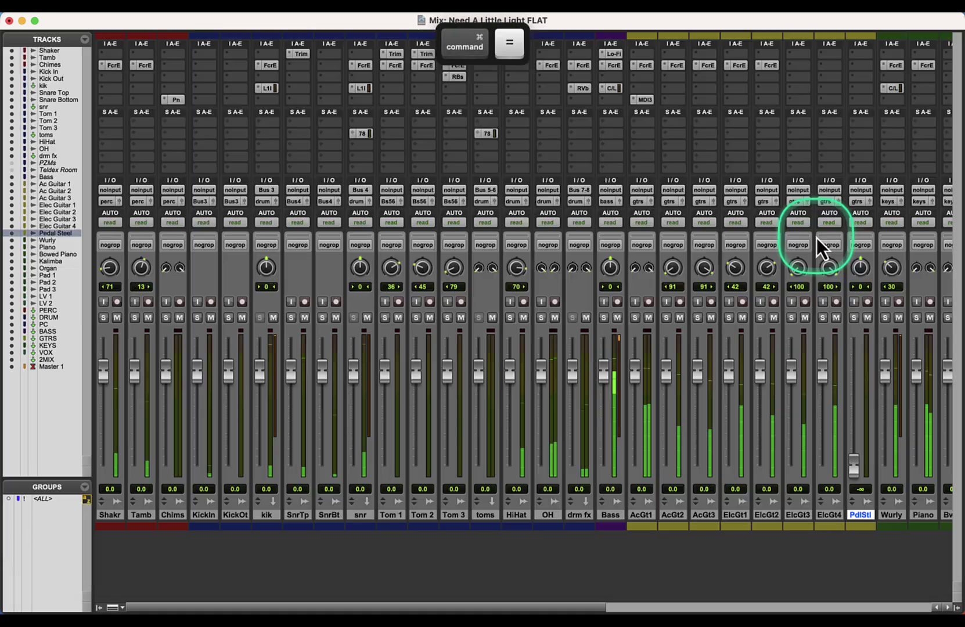
{"action": "key", "text": "alt"}
{"action": "left_click", "coordinate": [854, 466], "text": "alt"}
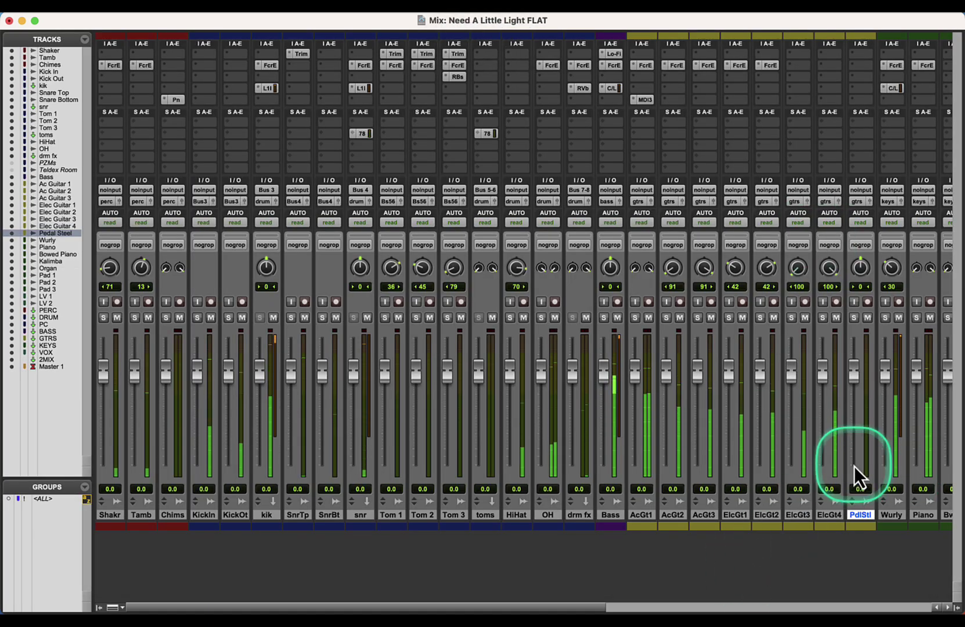
{"action": "key", "text": "super+equal"}
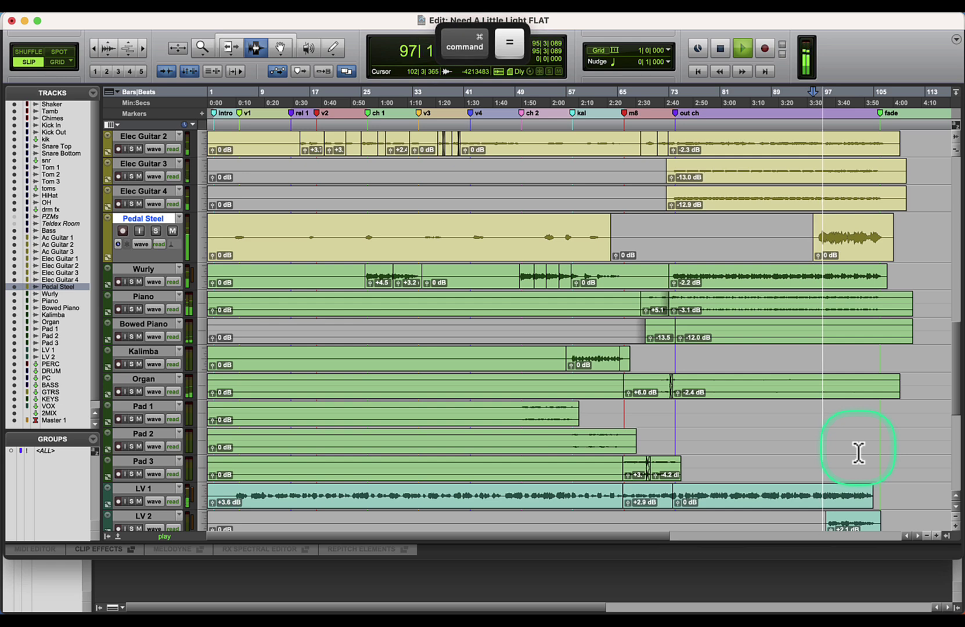
{"action": "left_click_drag", "start_coordinate": [818, 256], "coordinate": [820, 313]}
Step: Insert the ff d2 6-Band EQ on Pedal Steel and boost the 498 Hz band by 3.0 dB
{"action": "key", "text": "super+equal"}
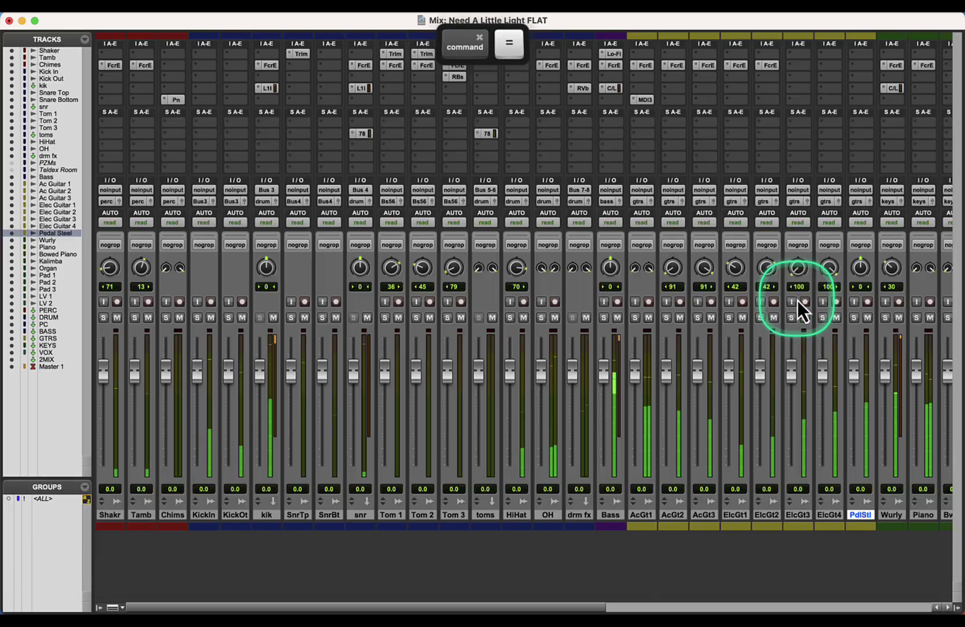
{"action": "left_click", "coordinate": [854, 69]}
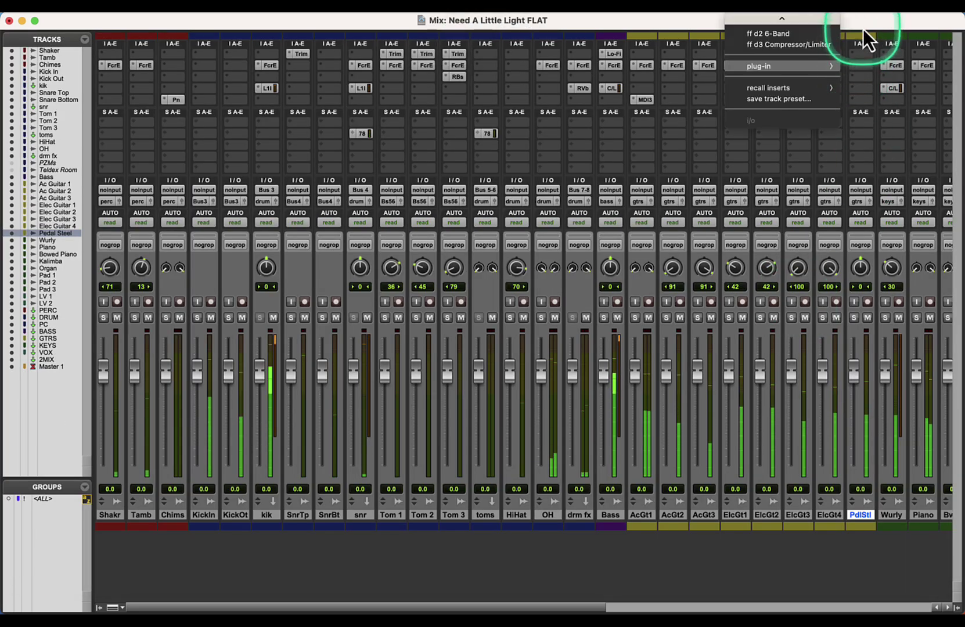
{"action": "left_click", "coordinate": [795, 33]}
{"action": "left_click_drag", "start_coordinate": [566, 271], "coordinate": [551, 232]}
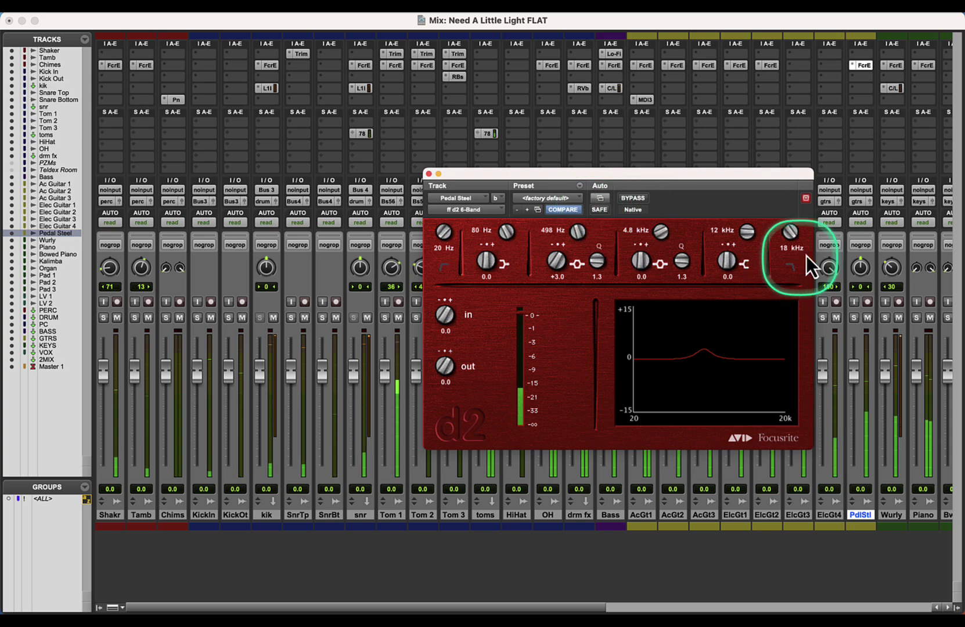
{"action": "key", "text": "space"}
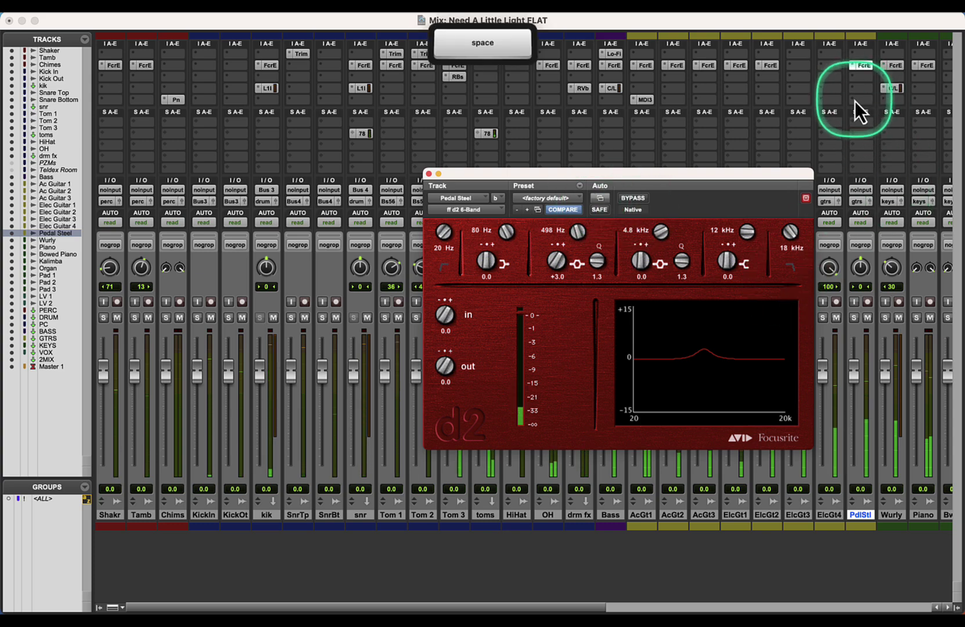
Step: Insert the Reverb One (mono/stereo) plug-in after the EQ on Pedal Steel
{"action": "left_click", "coordinate": [853, 103]}
{"action": "mouse_move", "coordinate": [835, 103]}
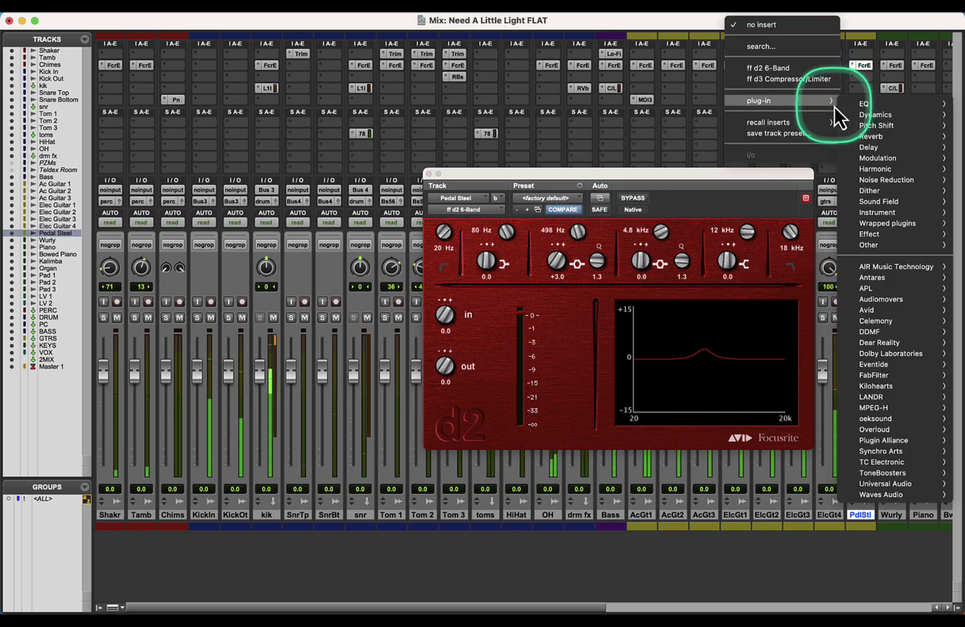
{"action": "mouse_move", "coordinate": [882, 137]}
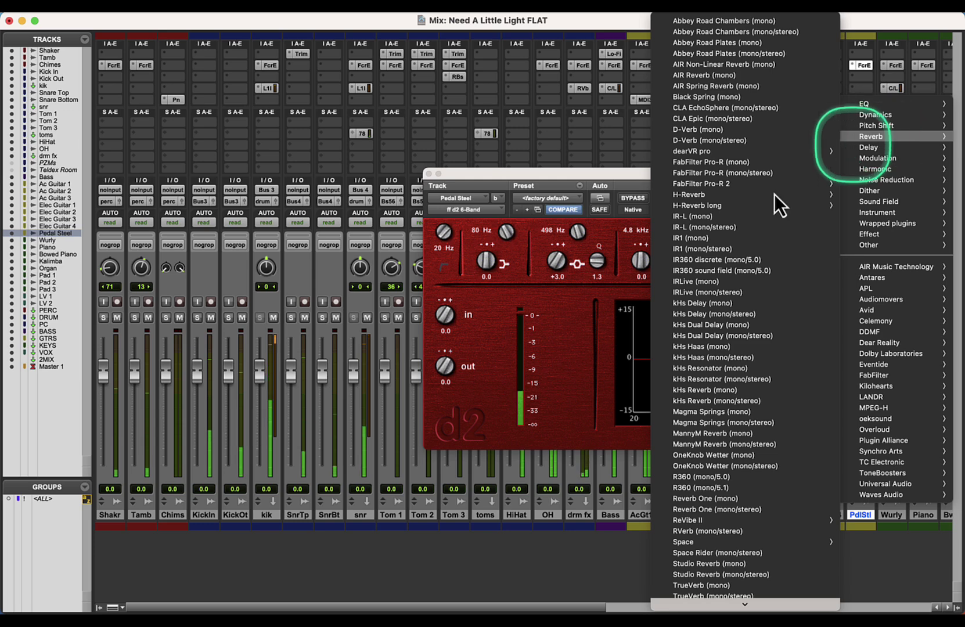
{"action": "mouse_move", "coordinate": [724, 521]}
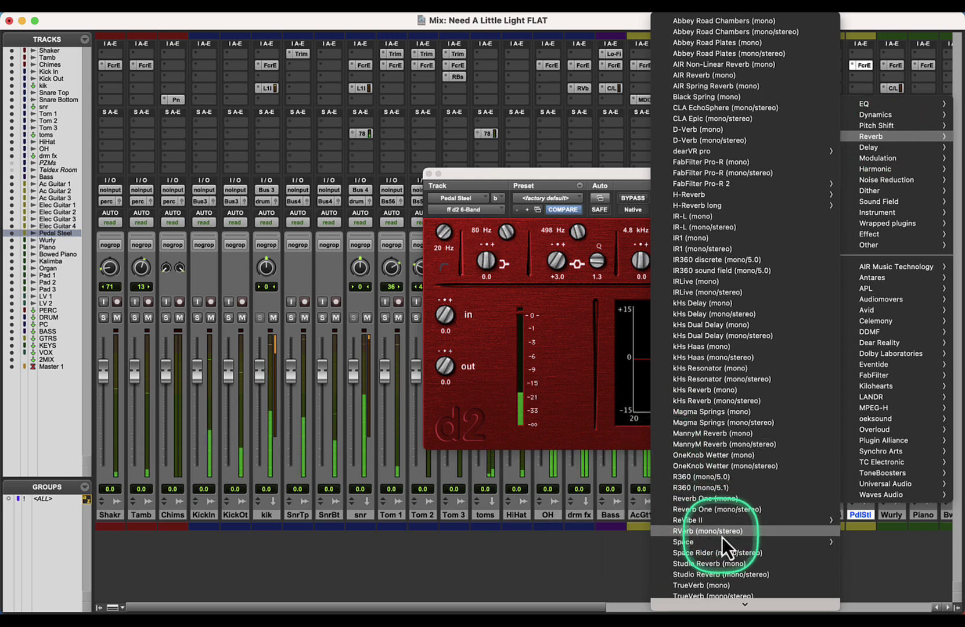
{"action": "left_click", "coordinate": [728, 511]}
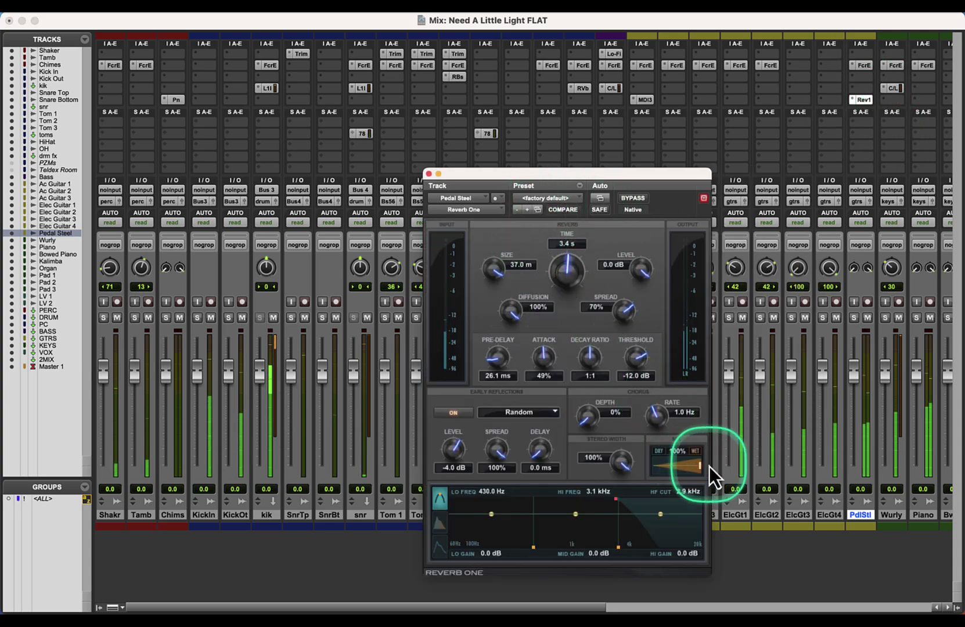
Step: Set the Reverb One mix to 35%, soloing Pedal Steel temporarily to judge the wet amount
{"action": "left_click_drag", "start_coordinate": [701, 468], "coordinate": [674, 470]}
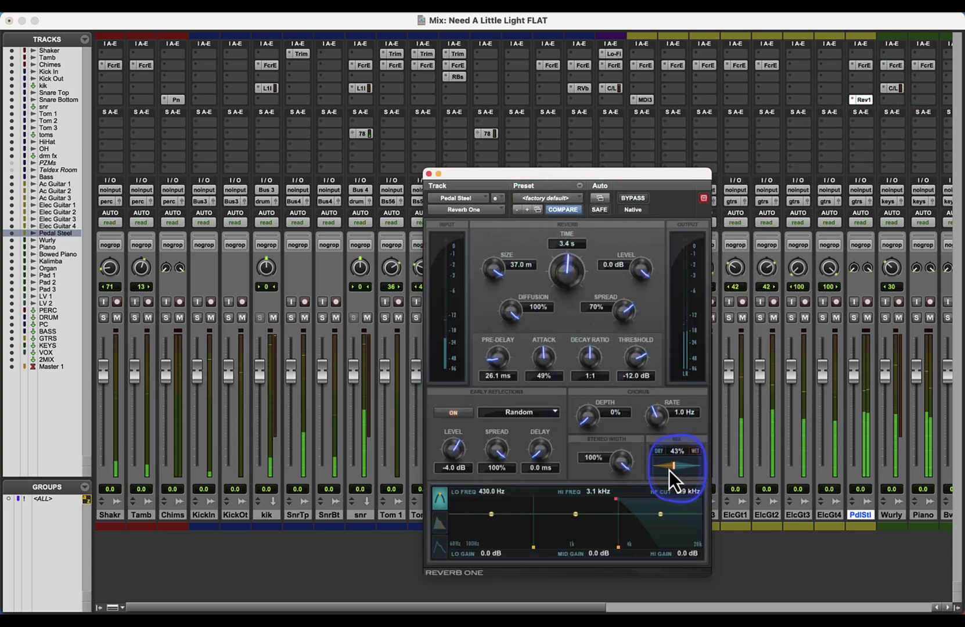
{"action": "left_click", "coordinate": [853, 318]}
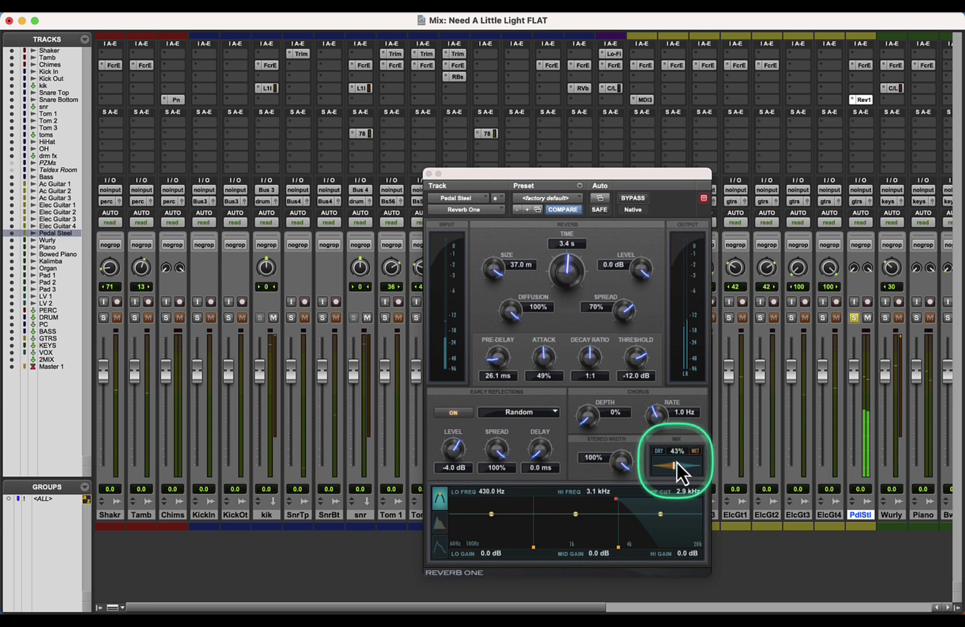
{"action": "mouse_move", "coordinate": [669, 465]}
{"action": "left_mouse_down"}
{"action": "mouse_move", "coordinate": [642, 472]}
{"action": "mouse_move", "coordinate": [666, 471]}
{"action": "left_mouse_up"}
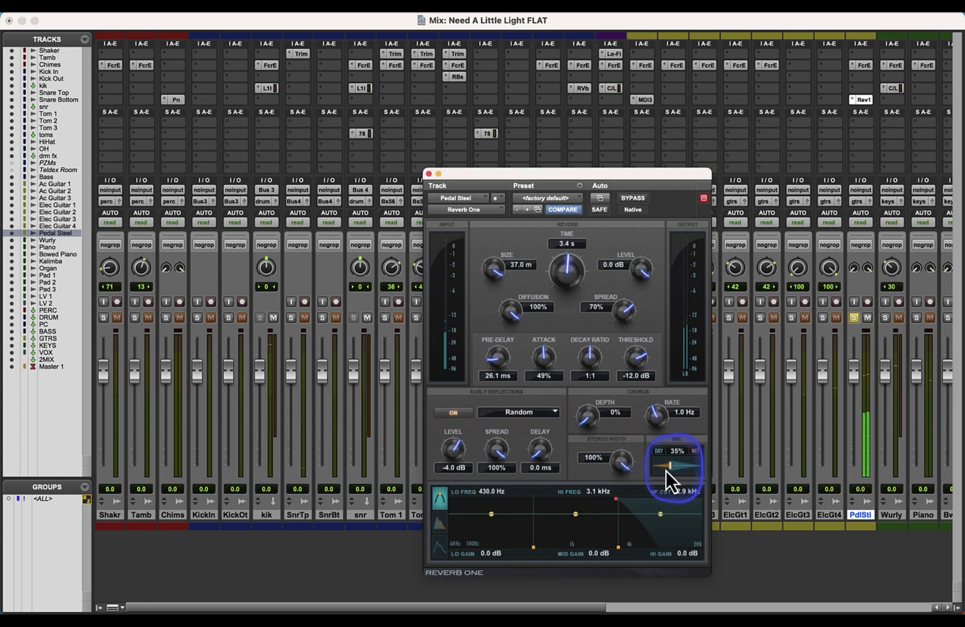
{"action": "left_click", "coordinate": [854, 318]}
{"action": "key", "text": "space"}
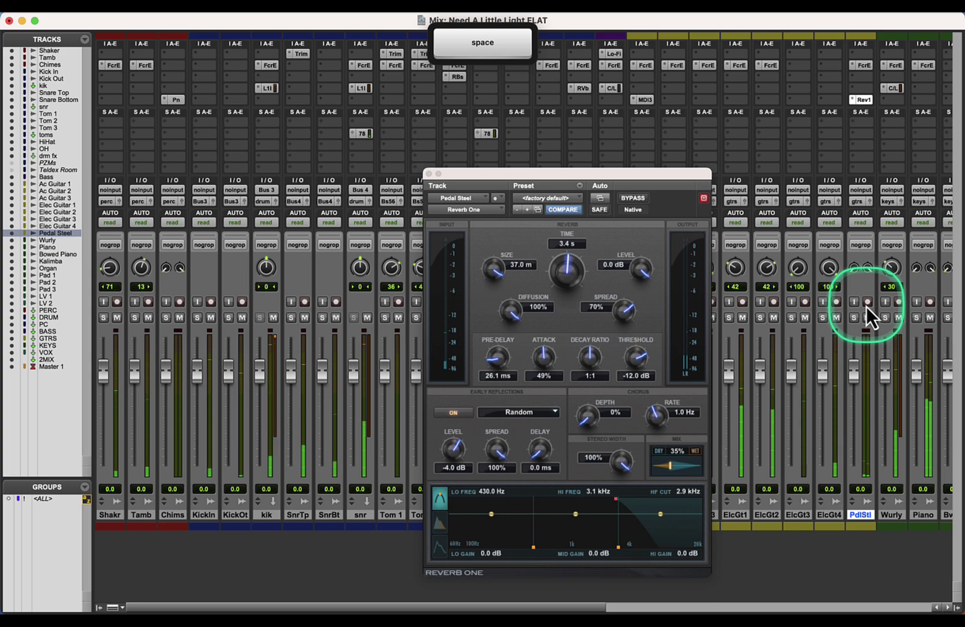
Step: Separate the last Pedal Steel clip at the start of bar 98 and lower the part after the cut to -11.3 dB
{"action": "key", "text": "super+equal"}
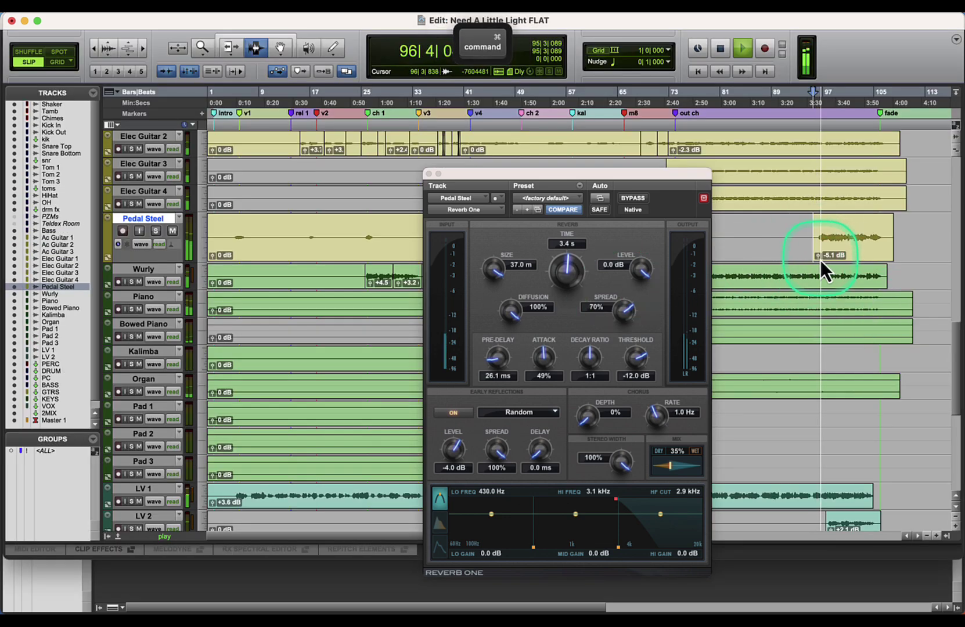
{"action": "left_click_drag", "start_coordinate": [819, 259], "coordinate": [838, 282]}
{"action": "key", "text": "super+e"}
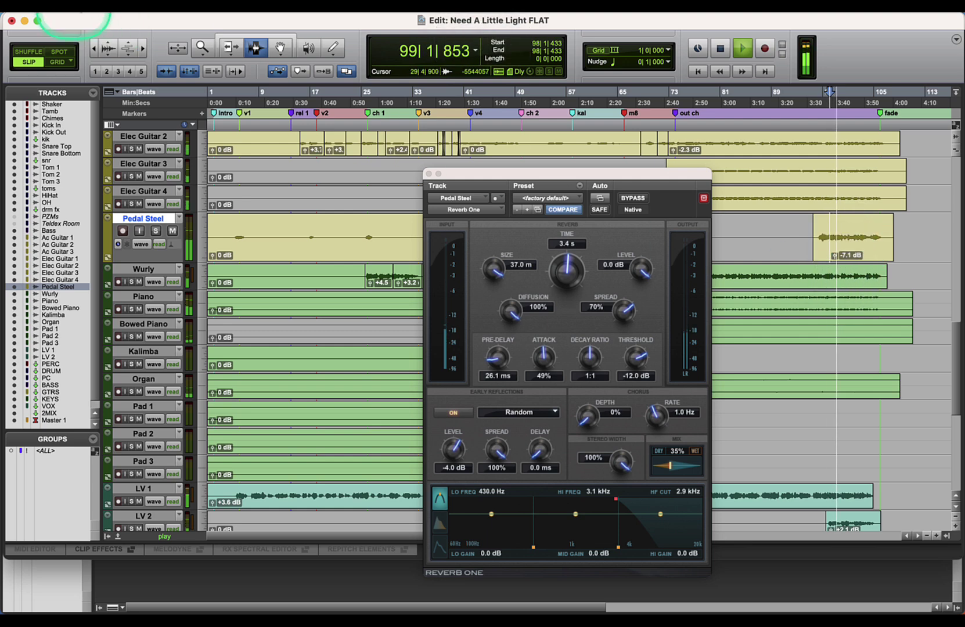
{"action": "left_click", "coordinate": [144, 48]}
{"action": "left_click_drag", "start_coordinate": [502, 189], "coordinate": [366, 187]}
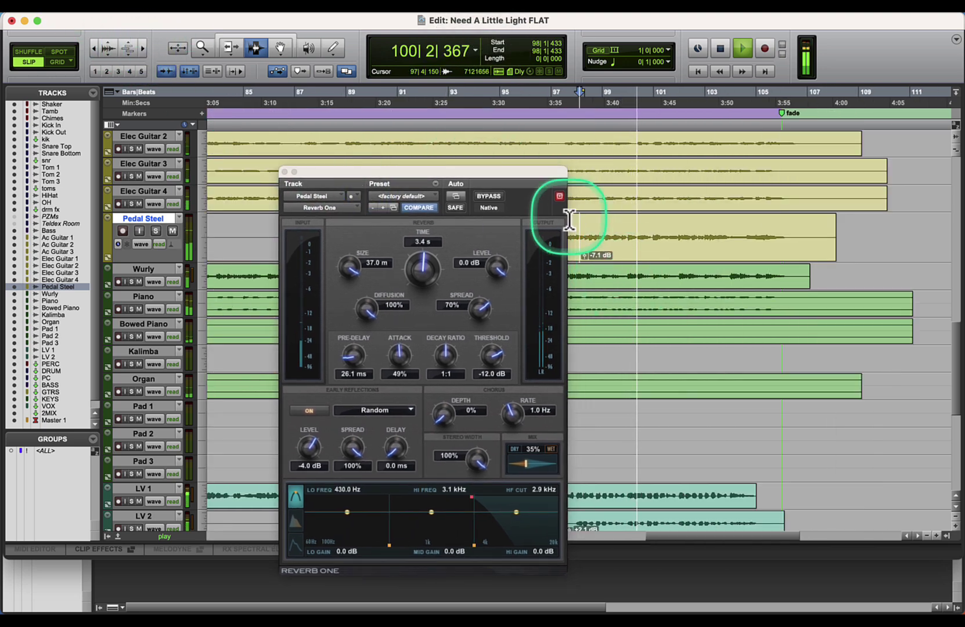
{"action": "left_click_drag", "start_coordinate": [538, 187], "coordinate": [481, 185]}
{"action": "left_click_drag", "start_coordinate": [585, 258], "coordinate": [581, 285]}
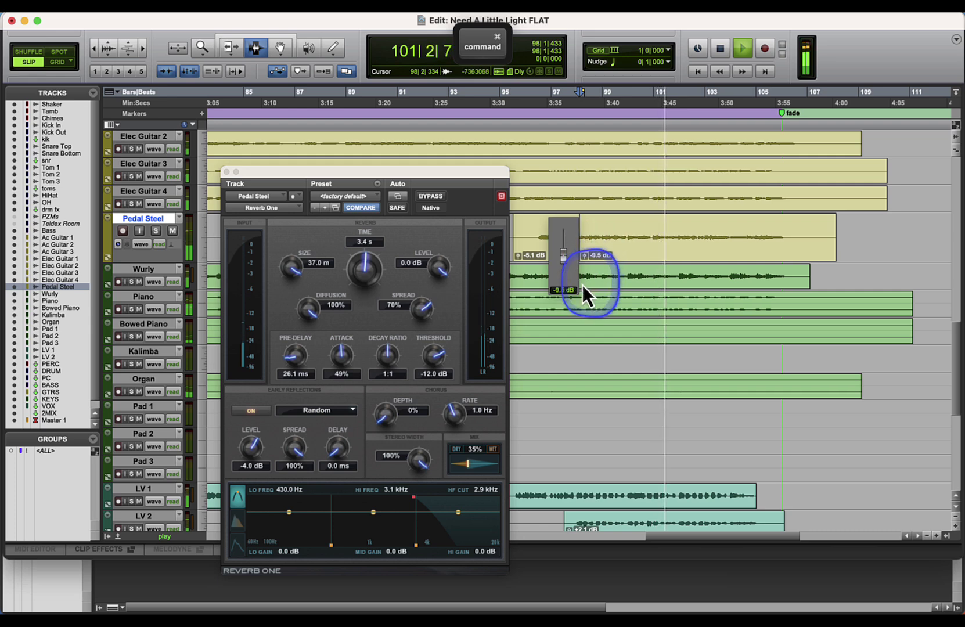
{"action": "left_click", "coordinate": [674, 241]}
{"action": "key", "text": "Tab"}
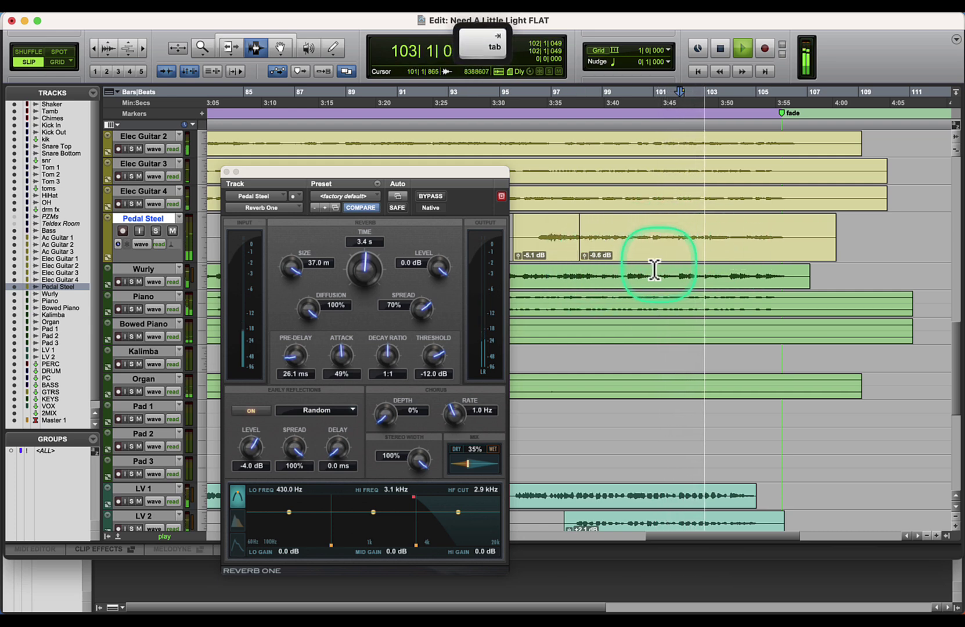
{"action": "left_click_drag", "start_coordinate": [583, 256], "coordinate": [585, 276]}
Step: Separate the Pedal Steel clip again in bar 104 at beat 3, set the final part to -8.9 dB, and audition it
{"action": "left_click", "coordinate": [746, 238]}
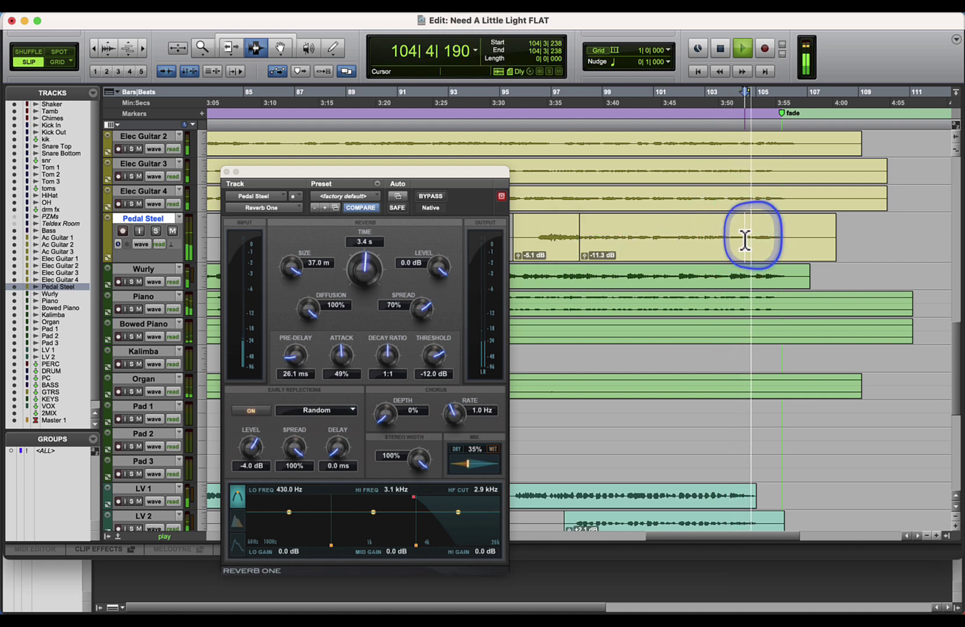
{"action": "key", "text": "cmd+e"}
{"action": "mouse_move", "coordinate": [749, 256]}
{"action": "left_mouse_down"}
{"action": "mouse_move", "coordinate": [744, 227]}
{"action": "mouse_move", "coordinate": [751, 273]}
{"action": "mouse_move", "coordinate": [751, 260]}
{"action": "left_mouse_up"}
{"action": "key", "text": "space"}
{"action": "key", "text": "space"}
{"action": "key", "text": "space"}
{"action": "key", "text": "space"}
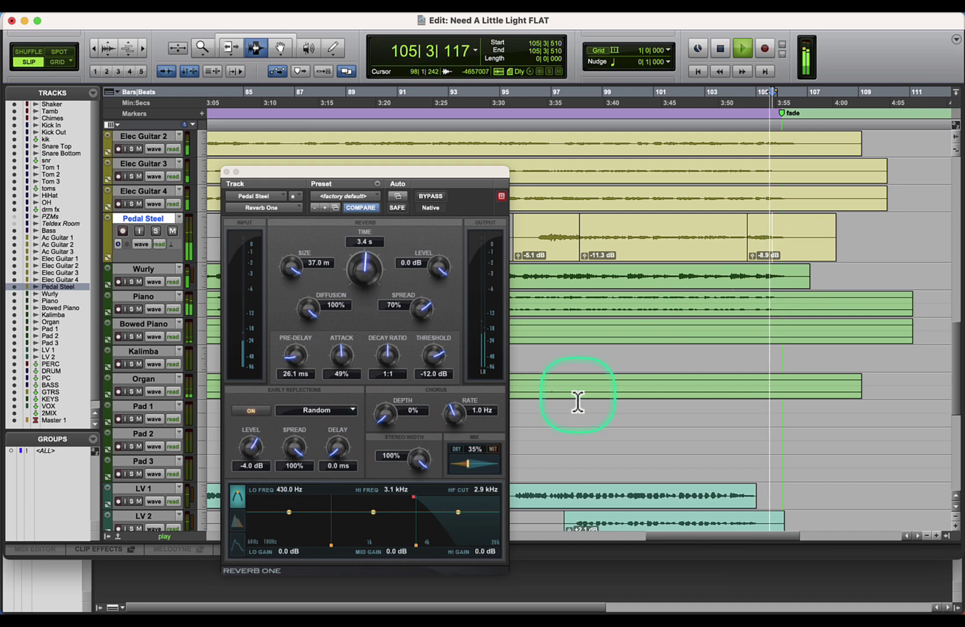
Step: Close the Reverb One window and show the whole song in the timeline
{"action": "left_click", "coordinate": [227, 172]}
{"action": "double_click", "coordinate": [200, 49]}
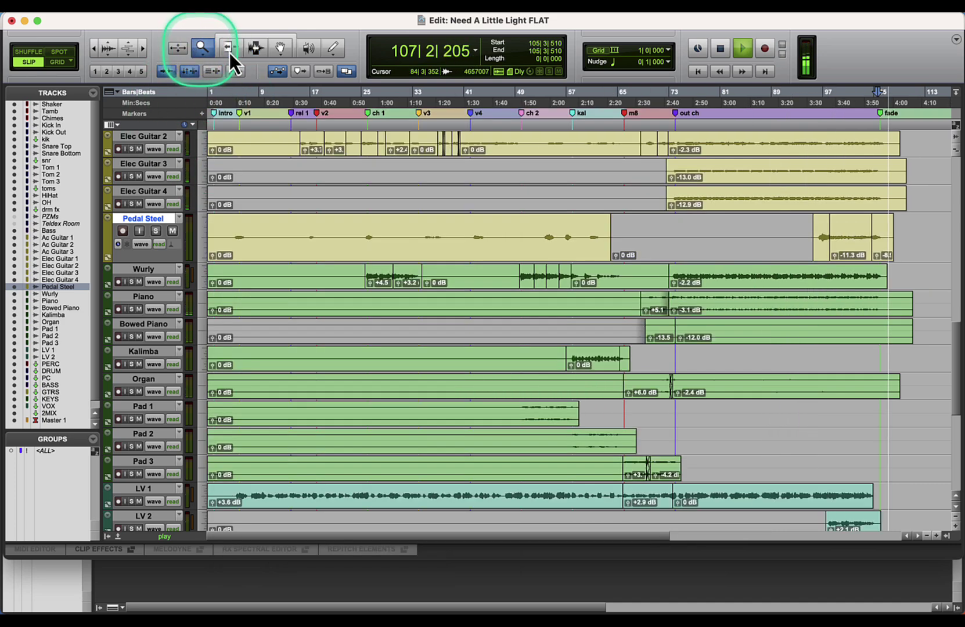
{"action": "left_click", "coordinate": [256, 47]}
Step: Audition the first Pedal Steel phrase from bar 5 and set the opening clip's gain to -4.6 dB
{"action": "key", "text": "space"}
{"action": "left_click", "coordinate": [234, 237]}
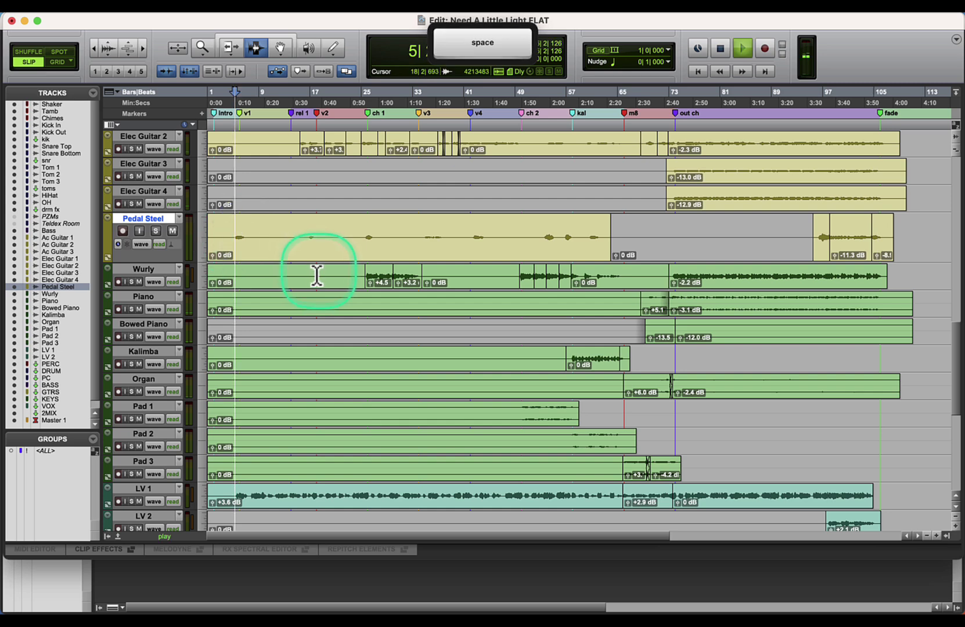
{"action": "left_click", "coordinate": [143, 48]}
{"action": "left_click", "coordinate": [143, 48]}
{"action": "left_click", "coordinate": [143, 49]}
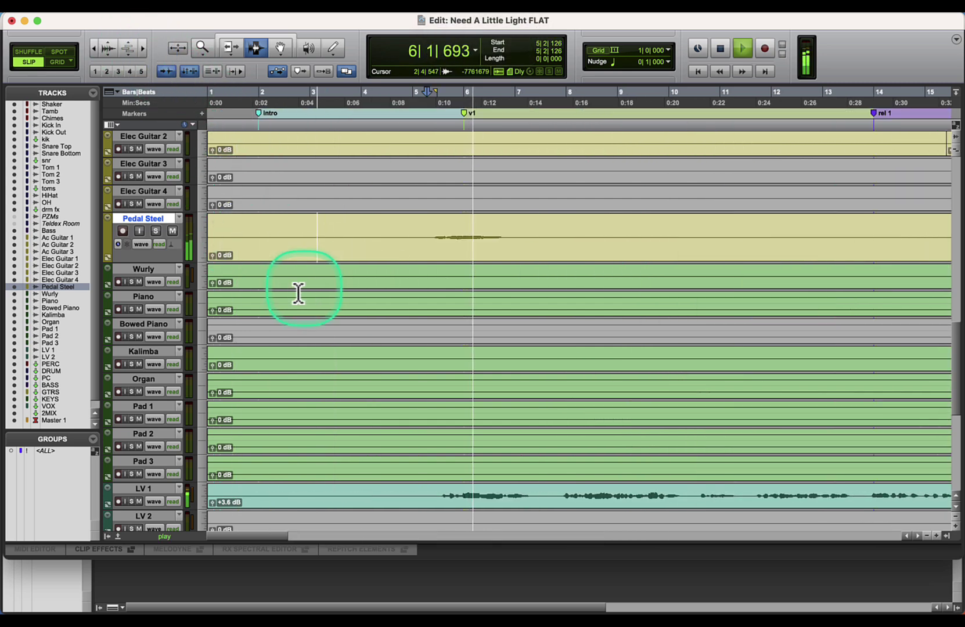
{"action": "left_click", "coordinate": [427, 238]}
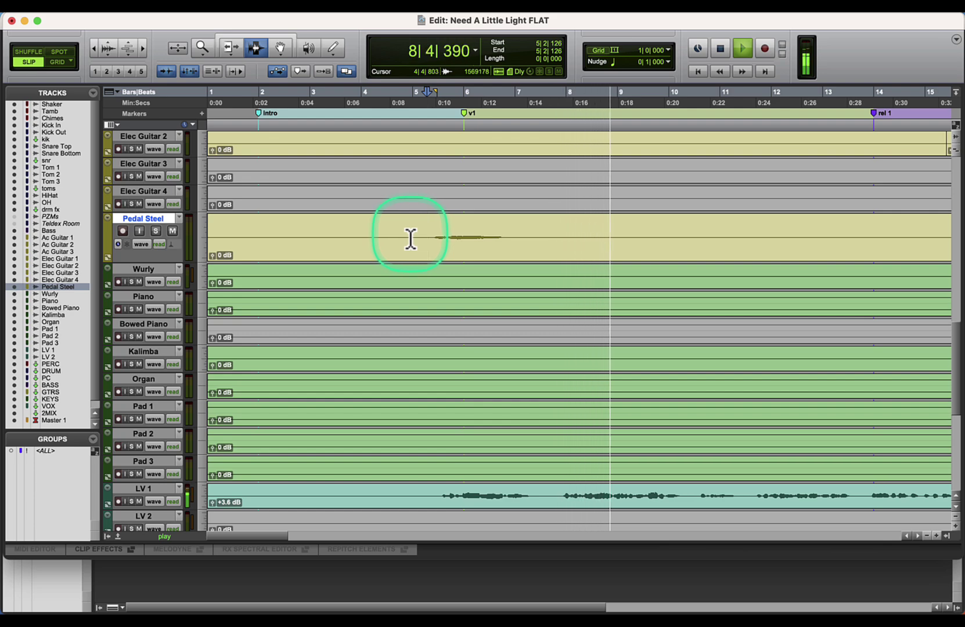
{"action": "key", "text": "super+equal"}
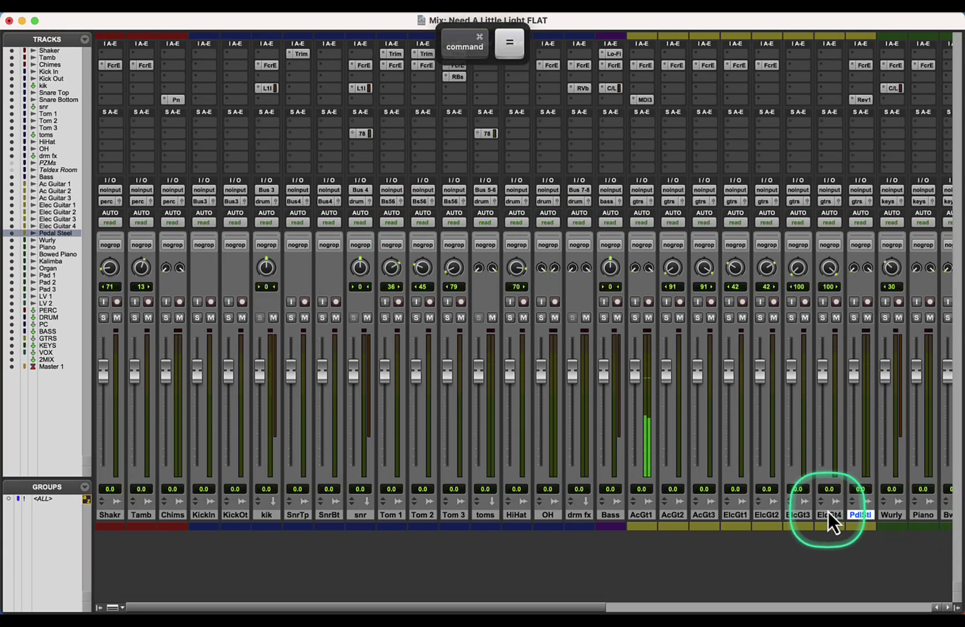
{"action": "key", "text": "super+equal"}
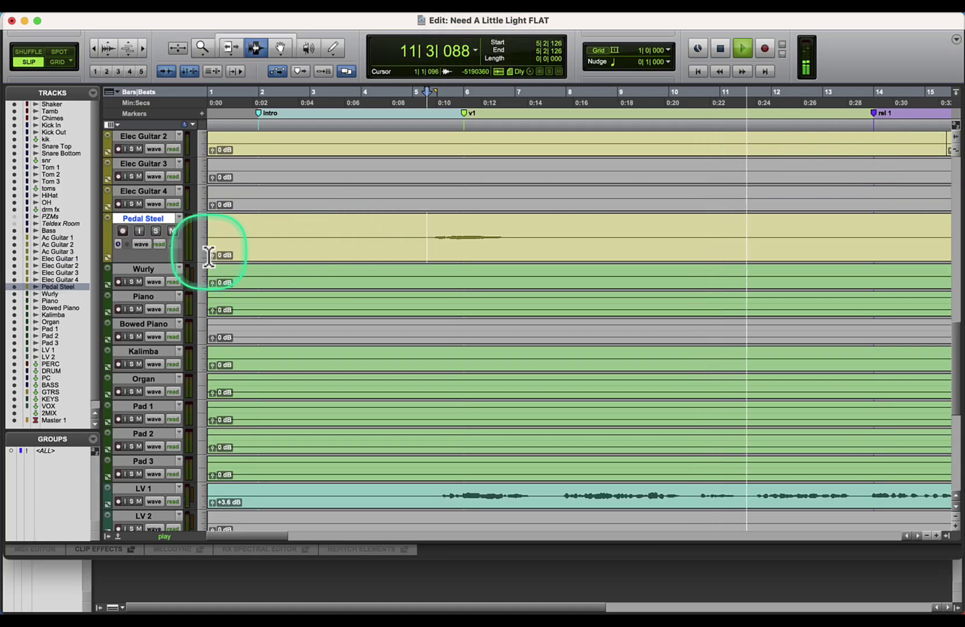
{"action": "left_click_drag", "start_coordinate": [211, 255], "coordinate": [225, 310]}
{"action": "left_click", "coordinate": [415, 250]}
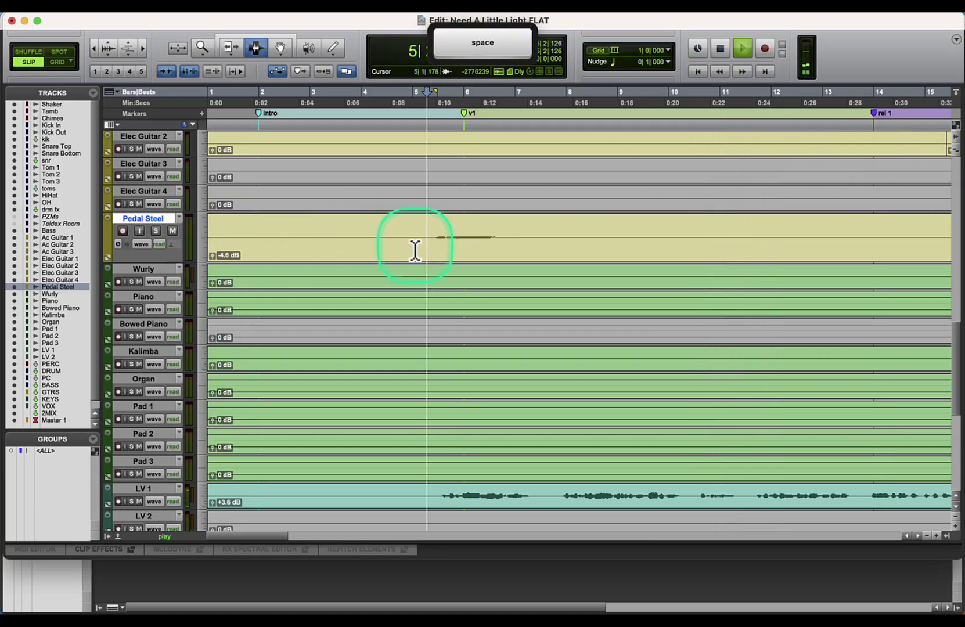
Step: Lower the opening Pedal Steel clip's gain to -5.1 dB while auditioning its first phrase
{"action": "key", "text": "Tab"}
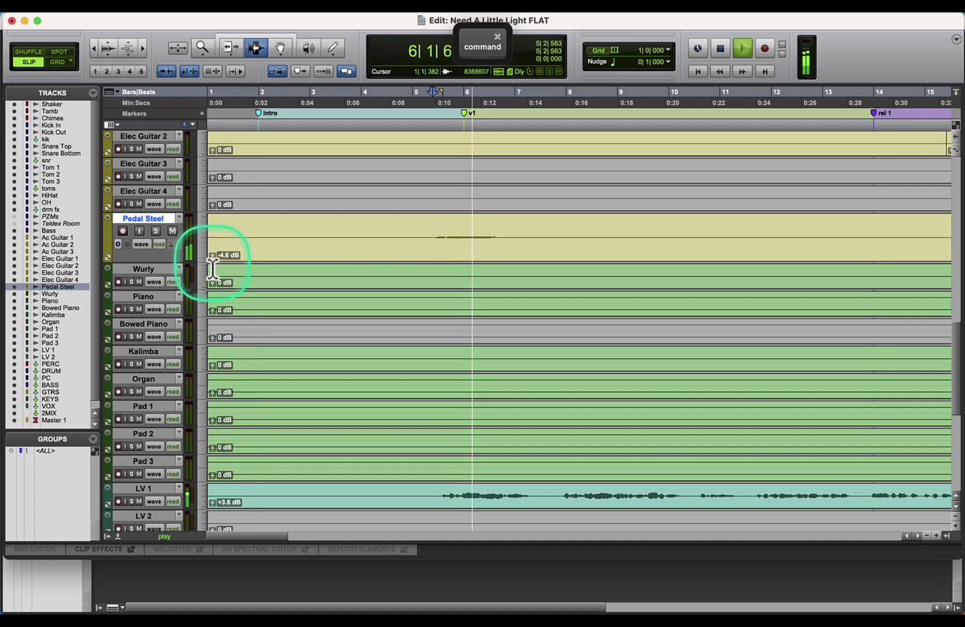
{"action": "left_click", "coordinate": [212, 256], "text": "super"}
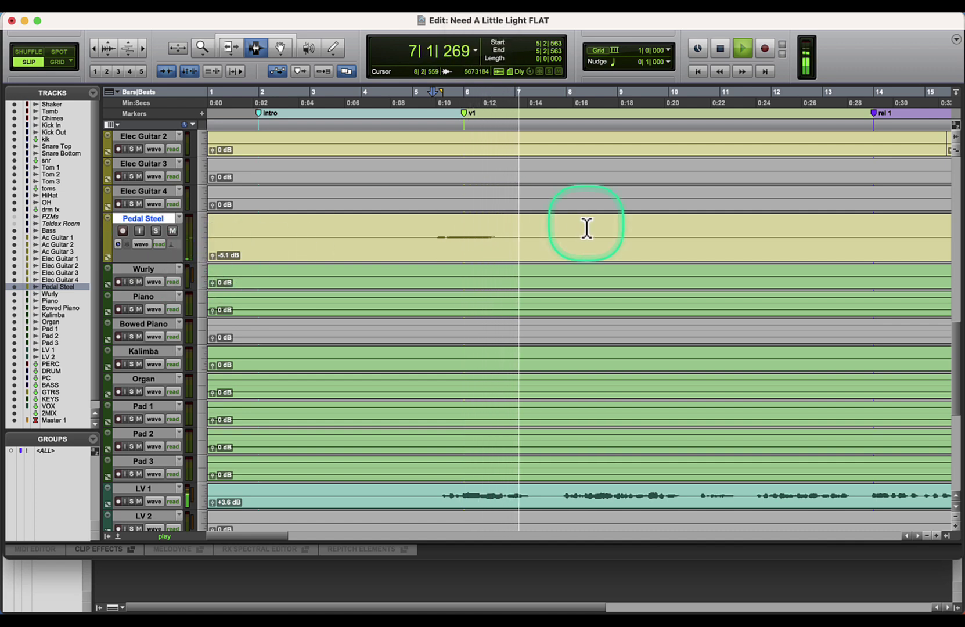
{"action": "key", "text": "Tab"}
Step: Separate the Pedal Steel clip in bar 16 at beat 3, reset the part after the cut to 0 dB, and audition it
{"action": "left_click_drag", "start_coordinate": [555, 238], "coordinate": [646, 244]}
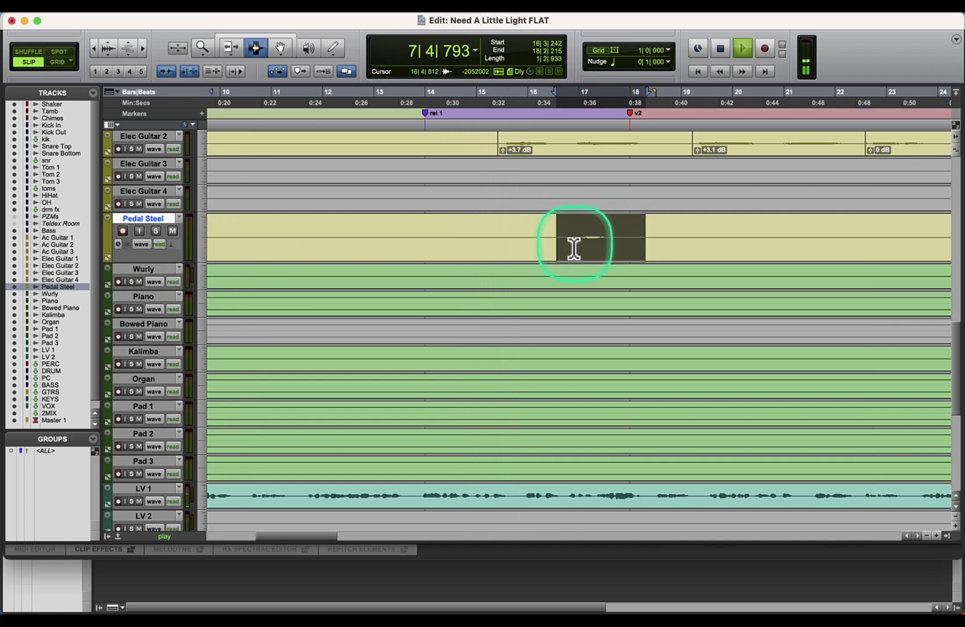
{"action": "left_click", "coordinate": [566, 250]}
{"action": "key", "text": "super+e"}
{"action": "left_click", "coordinate": [571, 256], "text": "alt"}
{"action": "key", "text": "space"}
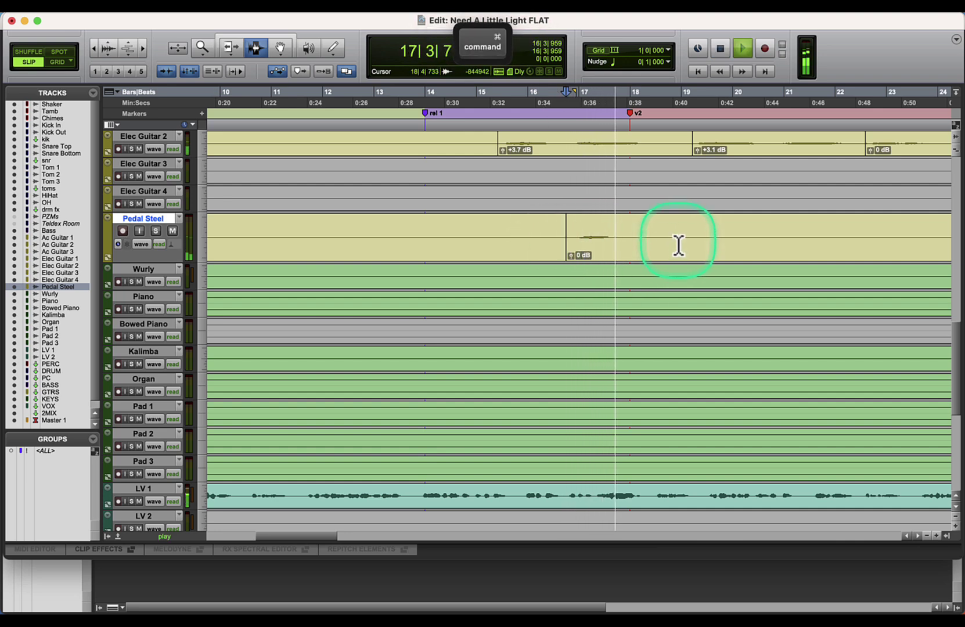
Step: Separate the Pedal Steel clip in bar 25 at beat 2, just before ch 1, and set the part after the cut to -3.0 dB
{"action": "key", "text": "Tab"}
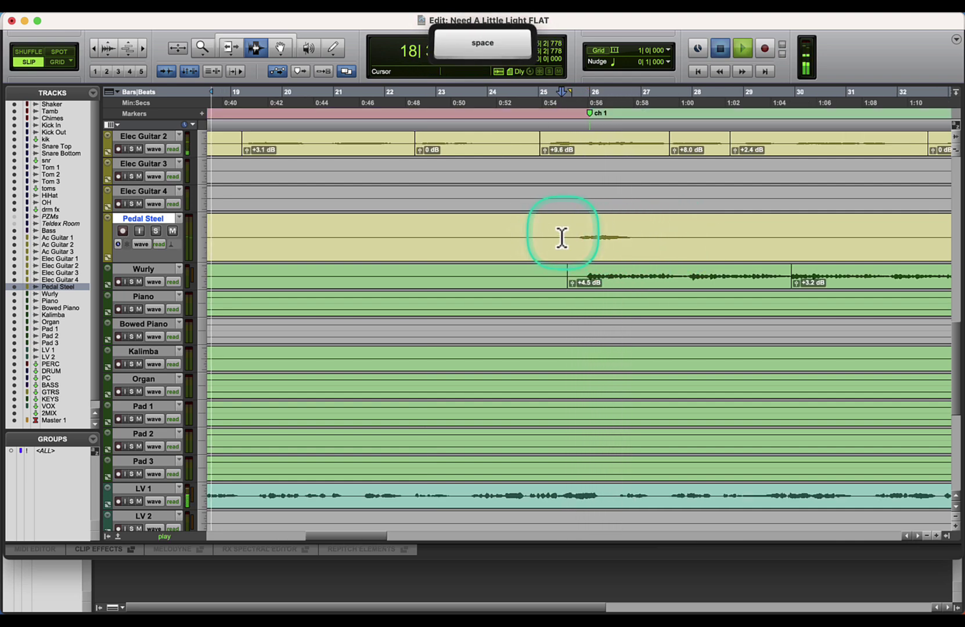
{"action": "key", "text": "super+e"}
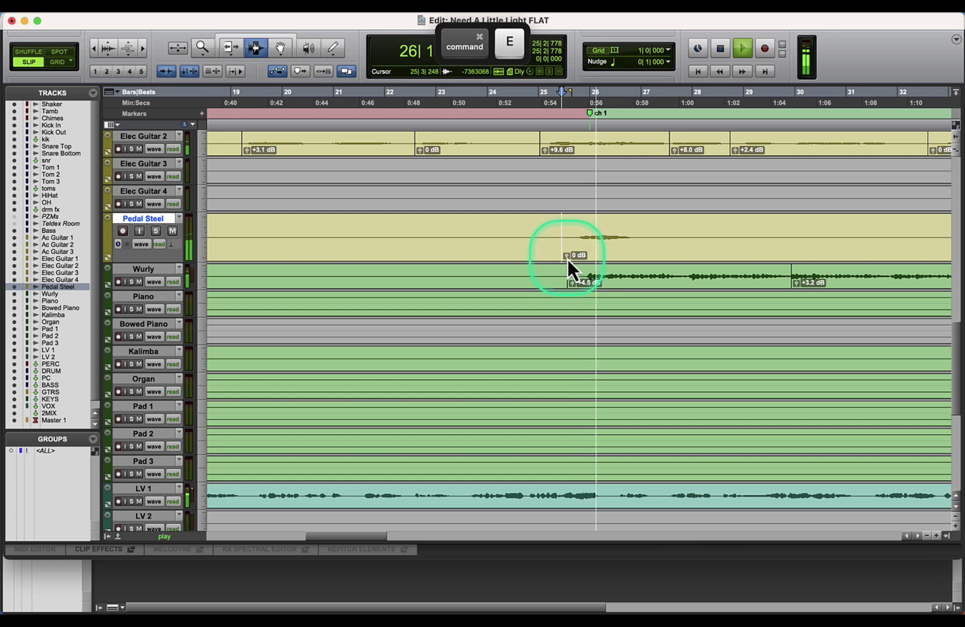
{"action": "mouse_move", "coordinate": [567, 259]}
{"action": "left_mouse_down"}
{"action": "mouse_move", "coordinate": [564, 290]}
{"action": "mouse_move", "coordinate": [567, 269]}
{"action": "left_mouse_up"}
{"action": "key", "text": "space"}
{"action": "key", "text": "space"}
{"action": "key", "text": "Tab"}
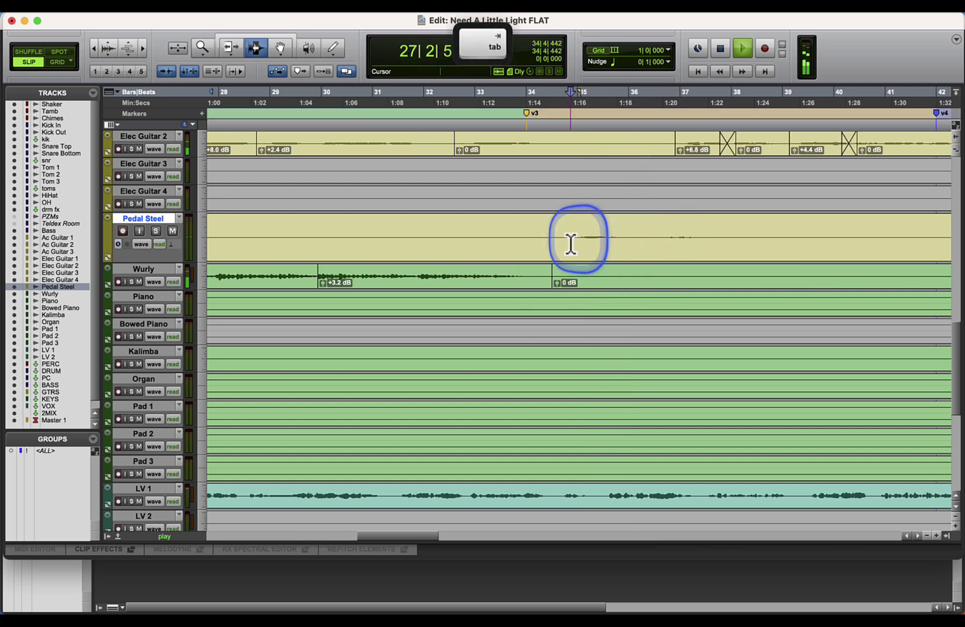
Step: Separate the Pedal Steel clip in bar 34 at beat 3 and raise the part after the cut to +3.9 dB while auditioning it
{"action": "left_click", "coordinate": [553, 243]}
{"action": "key", "text": "space"}
{"action": "key", "text": "space"}
{"action": "key", "text": "super+e"}
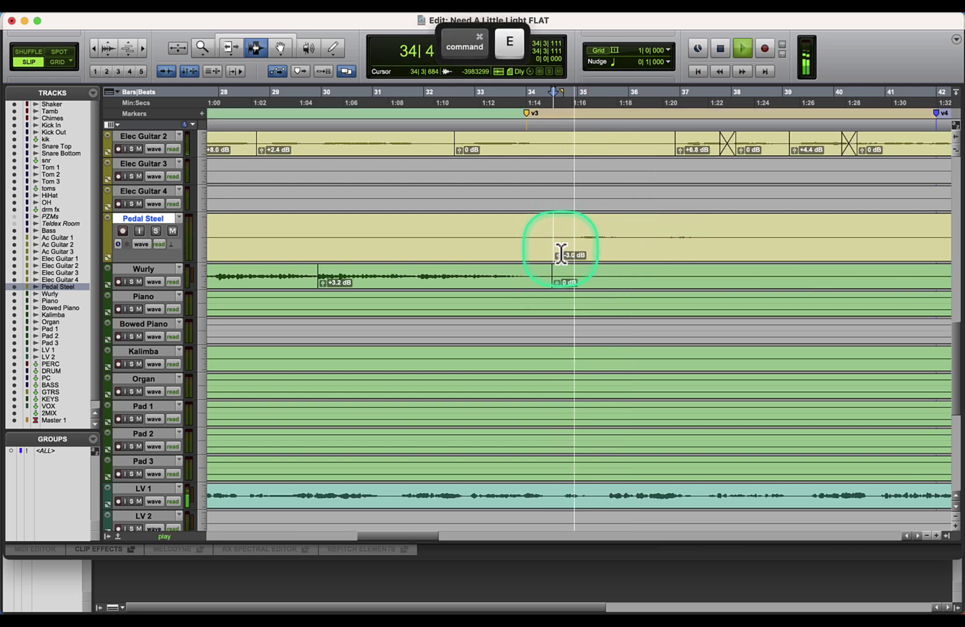
{"action": "left_click_drag", "start_coordinate": [559, 257], "coordinate": [559, 229]}
{"action": "key", "text": "space"}
{"action": "key", "text": "space"}
{"action": "left_click", "coordinate": [559, 256], "text": "super"}
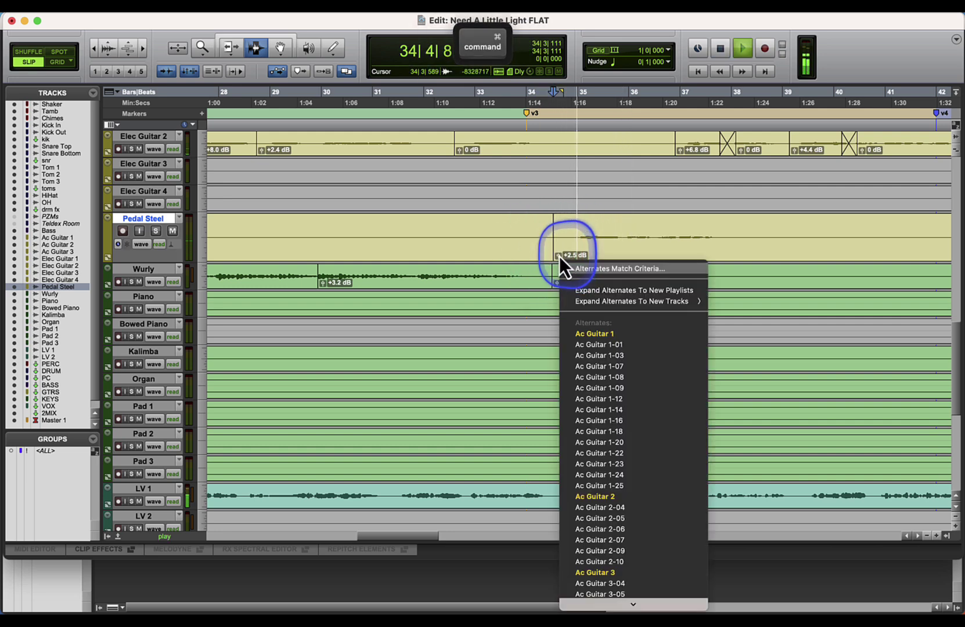
{"action": "left_click", "coordinate": [559, 256]}
{"action": "left_click_drag", "start_coordinate": [559, 256], "coordinate": [559, 241]}
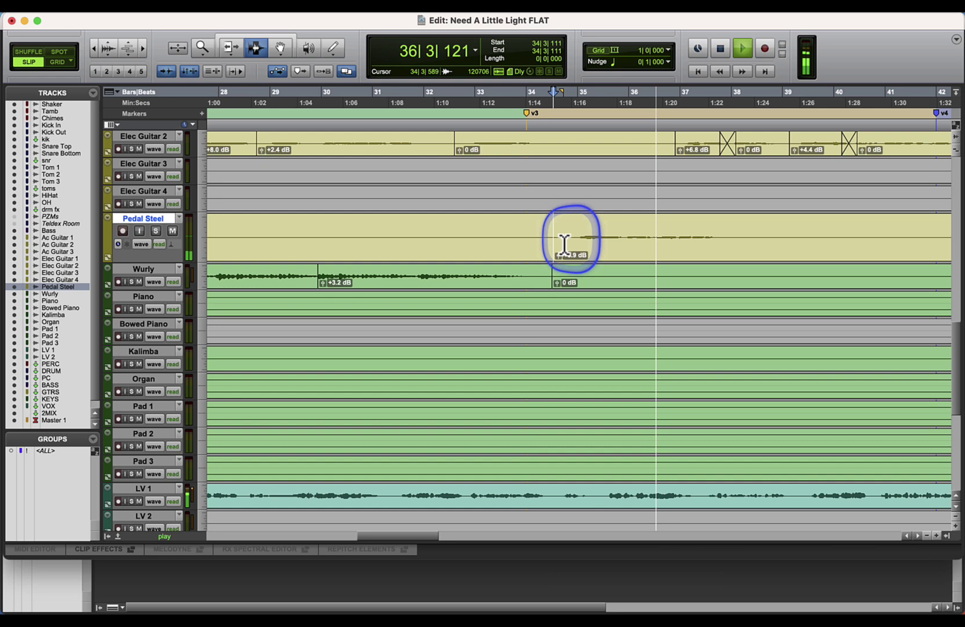
Step: Separate the Pedal Steel clip in bar 36 at beat 3 and reset the part after the cut to 0 dB
{"action": "left_click", "coordinate": [655, 255]}
{"action": "key", "text": "super+e"}
{"action": "key", "text": "alt"}
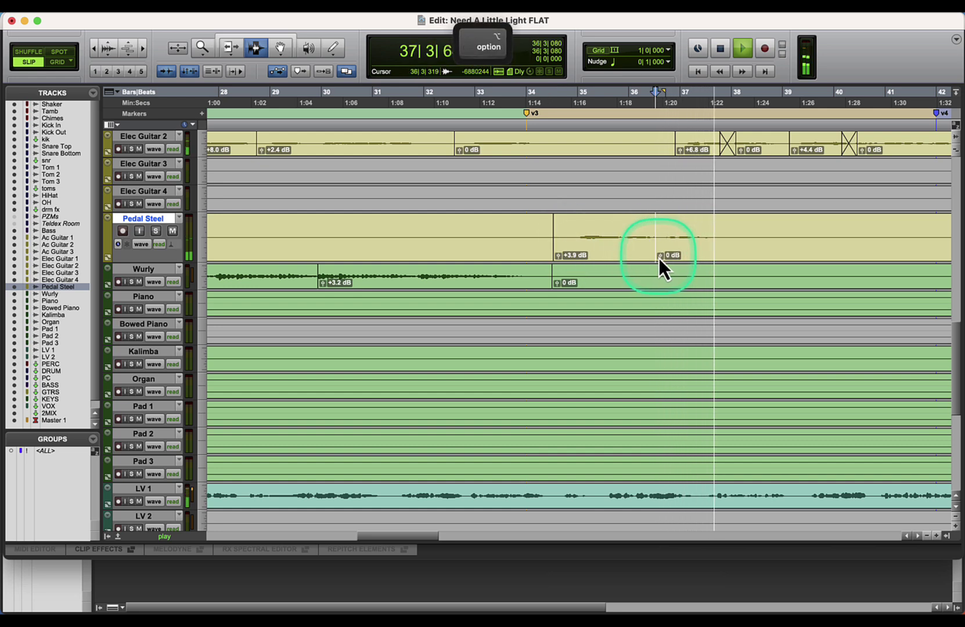
{"action": "left_click_drag", "start_coordinate": [658, 257], "coordinate": [655, 249]}
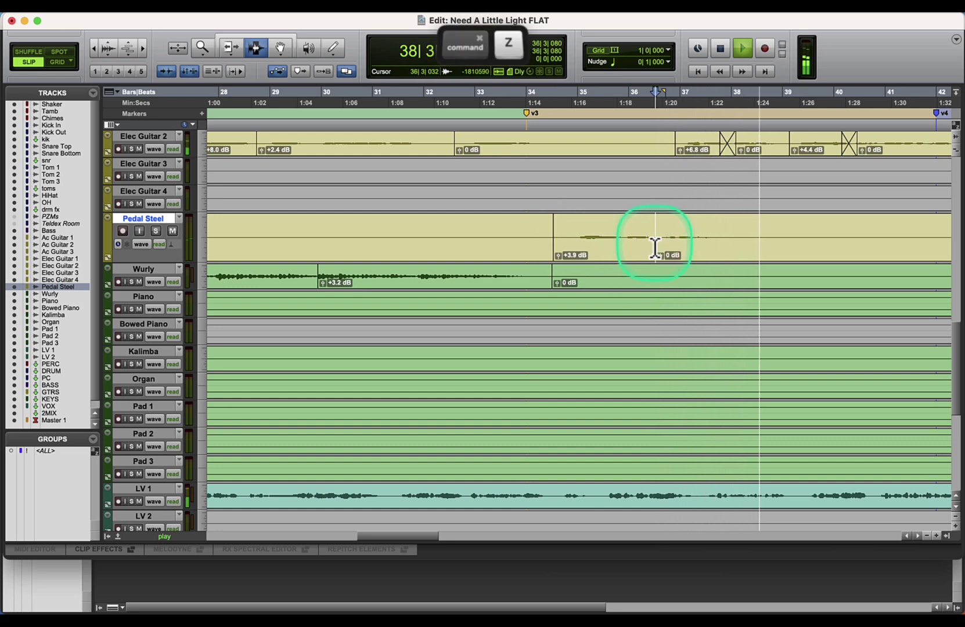
Step: Play on from bar 38 and set the short Elec Guitar 2 clip around bar 39 to +4.6 dB
{"action": "left_click", "coordinate": [749, 249]}
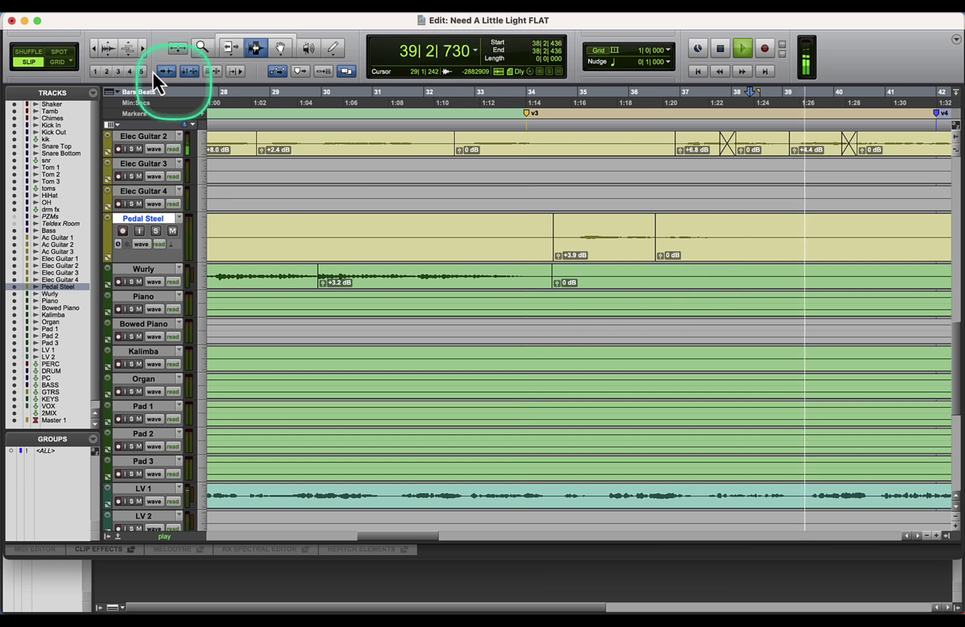
{"action": "left_click", "coordinate": [96, 48]}
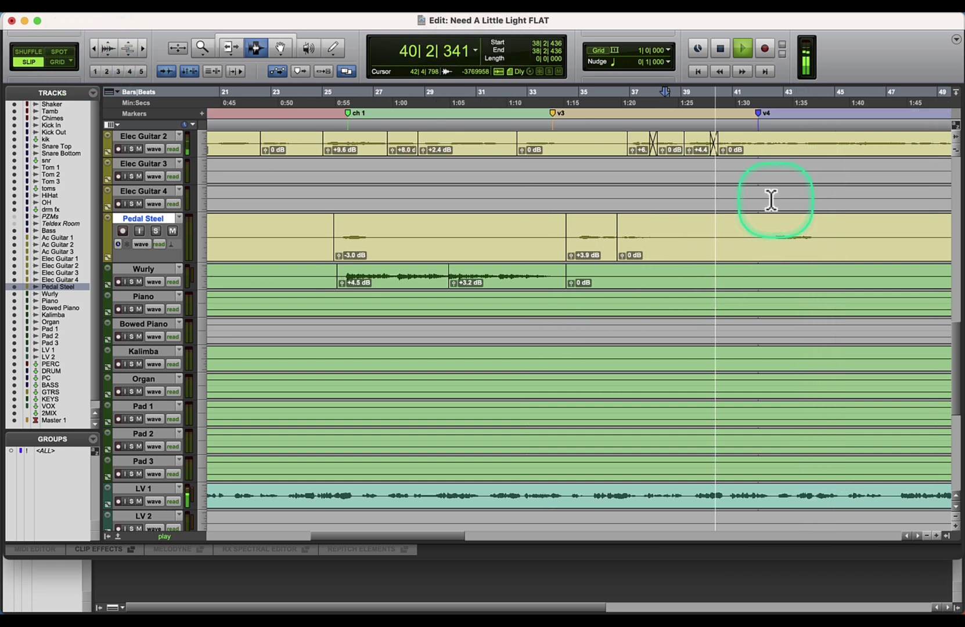
{"action": "left_click_drag", "start_coordinate": [692, 151], "coordinate": [690, 152]}
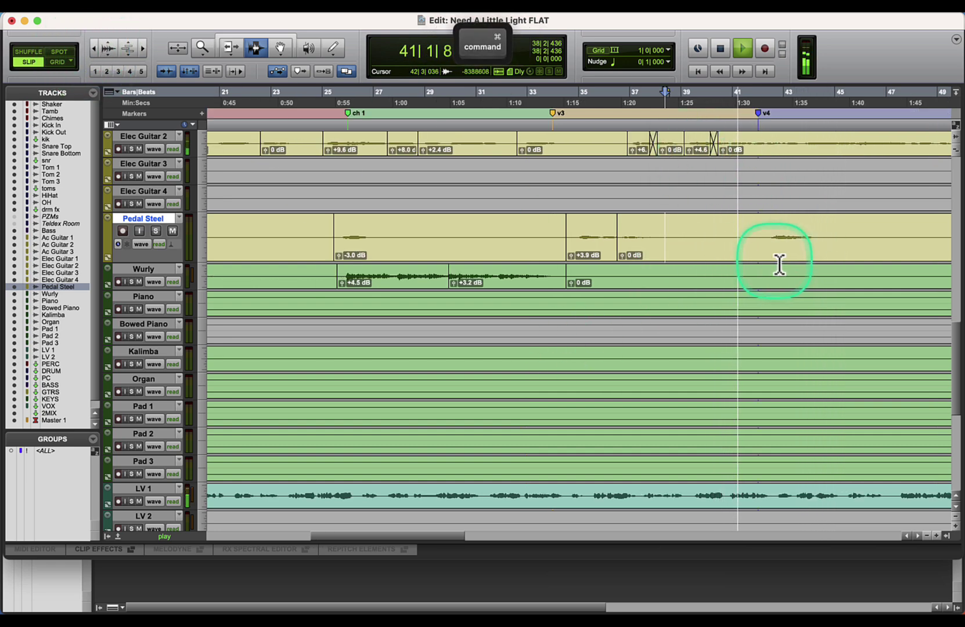
Step: Separate the Pedal Steel clip at the start of bar 42, in v4, and set the part after the cut to -4.0 dB
{"action": "left_click", "coordinate": [764, 238]}
{"action": "key", "text": "space"}
{"action": "key", "text": "space"}
{"action": "key", "text": "cmd+e"}
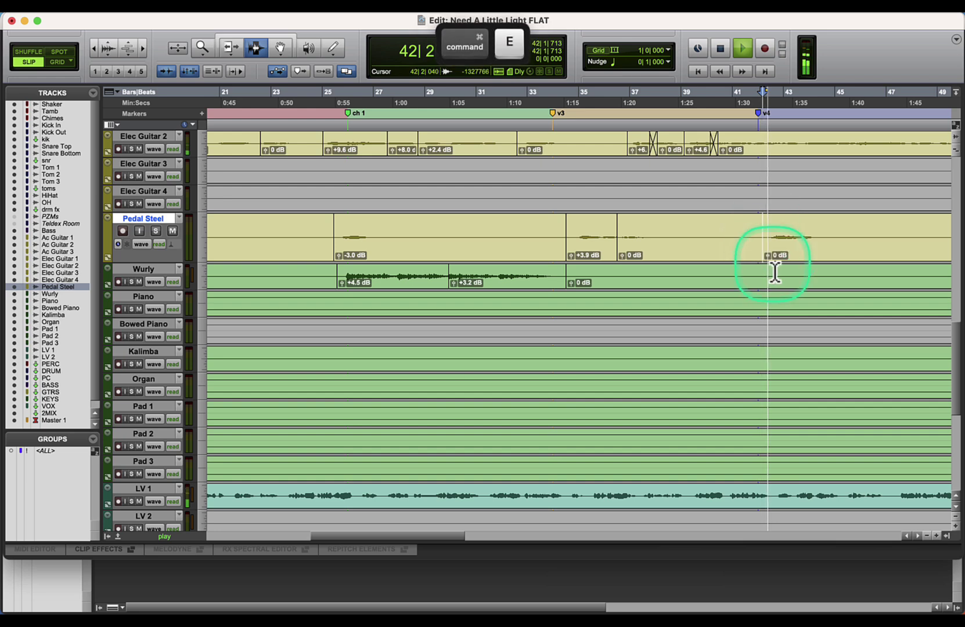
{"action": "left_click_drag", "start_coordinate": [767, 258], "coordinate": [779, 303]}
{"action": "key", "text": "space"}
{"action": "key", "text": "space"}
{"action": "left_click_drag", "start_coordinate": [767, 259], "coordinate": [768, 258]}
{"action": "key", "text": "Tab"}
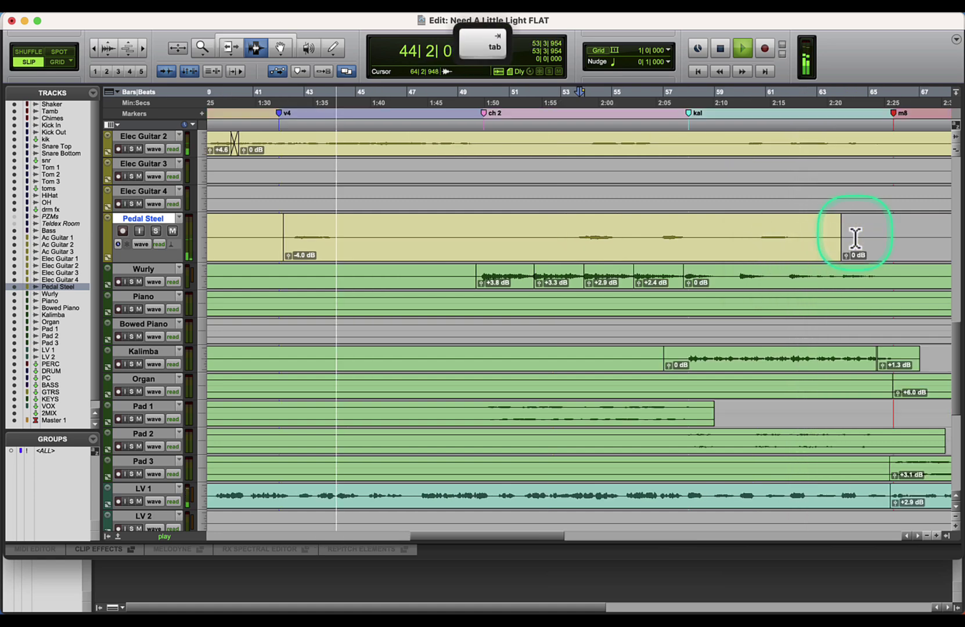
Step: Separate the Pedal Steel clip in bar 53 at beat 2 and lower the part after the cut to -6.0 dB
{"action": "left_click", "coordinate": [570, 232]}
{"action": "key", "text": "space"}
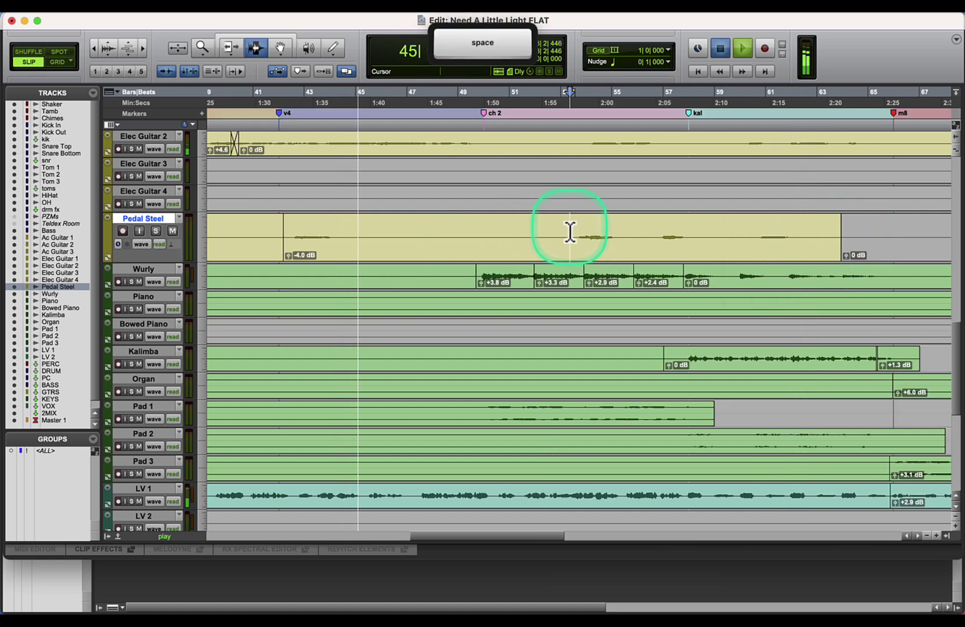
{"action": "key", "text": "super+e"}
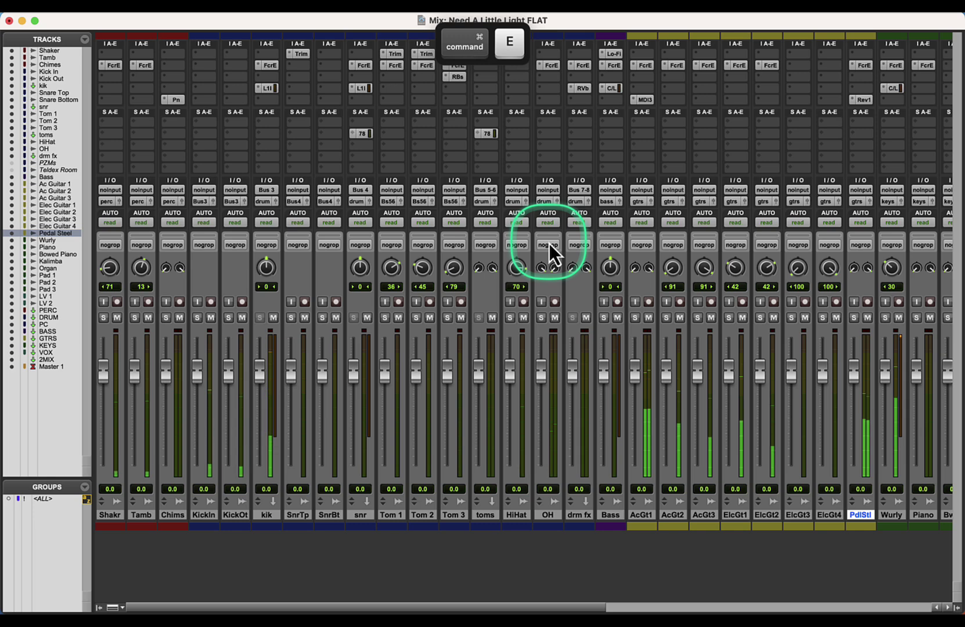
{"action": "key", "text": "super+e"}
{"action": "left_click", "coordinate": [575, 258]}
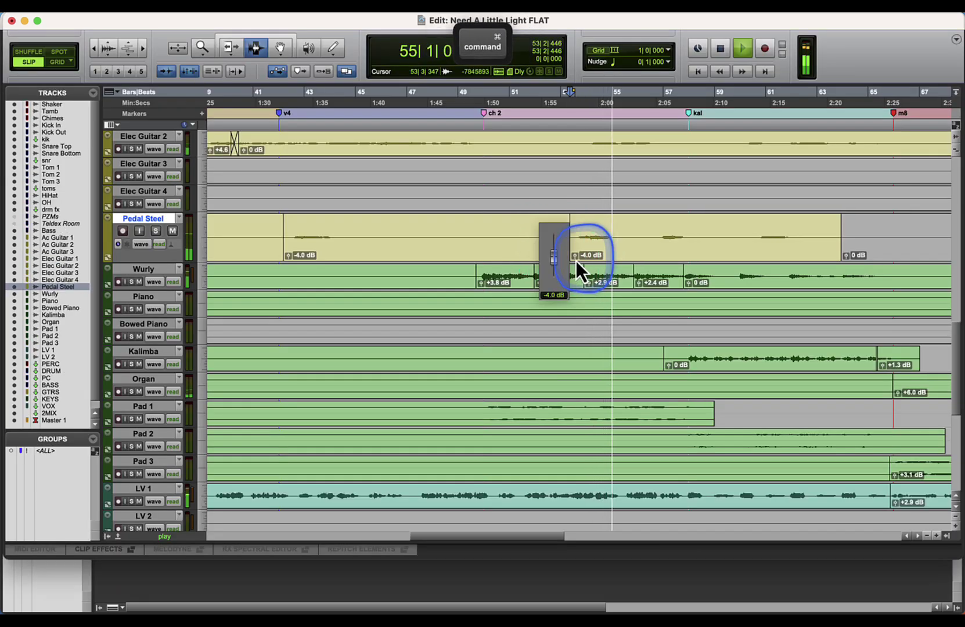
{"action": "left_click_drag", "start_coordinate": [576, 260], "coordinate": [575, 284]}
Step: Separate the Elec Guitar 2 phrase in bars 55 to 56 into its own clip and raise its gain to +4.7 dB
{"action": "scroll", "coordinate": [594, 247], "scroll_direction": "up", "scroll_amount": 4}
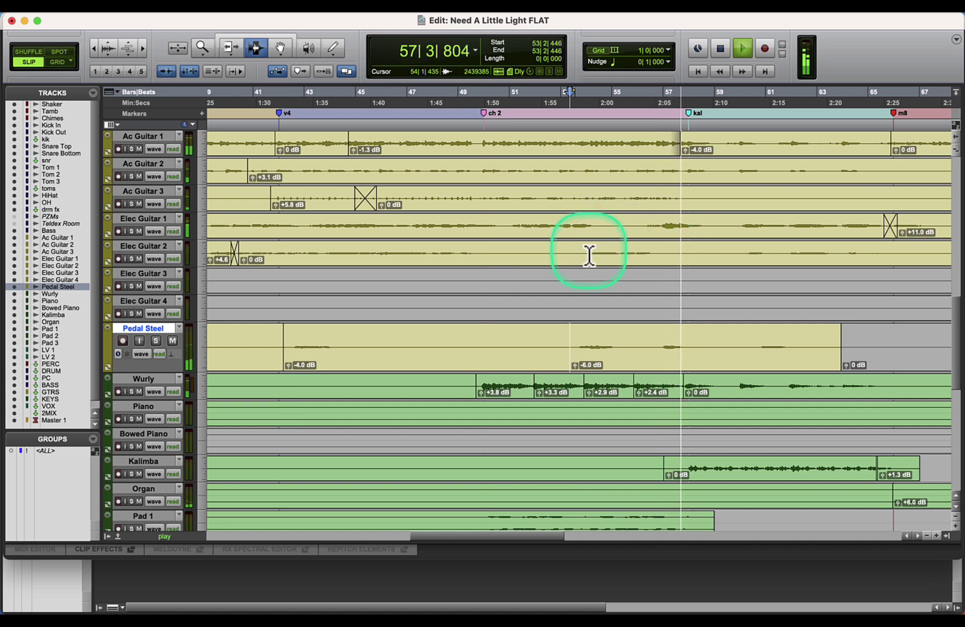
{"action": "key", "text": "space"}
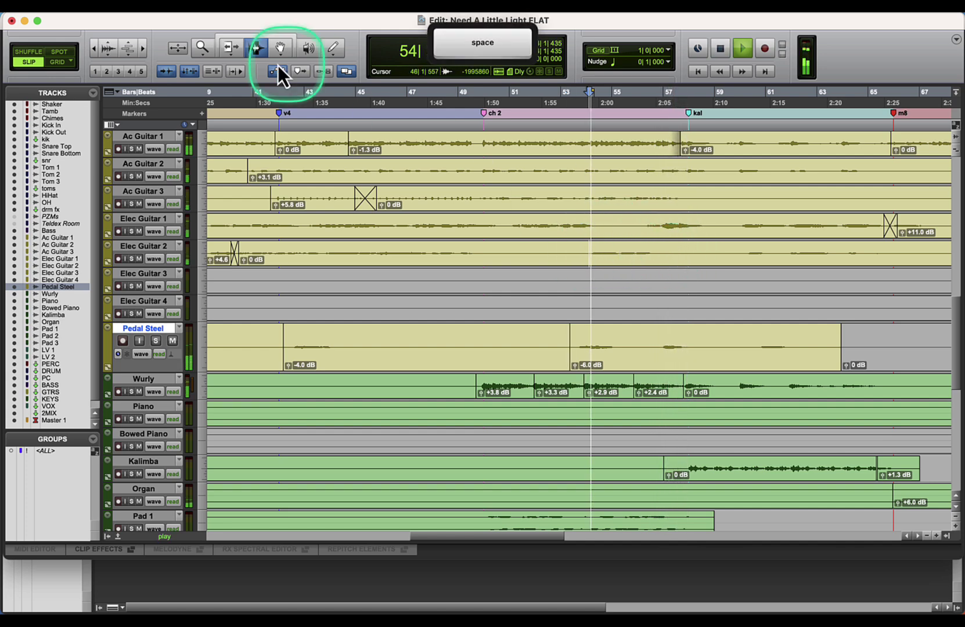
{"action": "left_click", "coordinate": [142, 49]}
{"action": "left_click_drag", "start_coordinate": [642, 255], "coordinate": [648, 230]}
{"action": "key", "text": "super+e"}
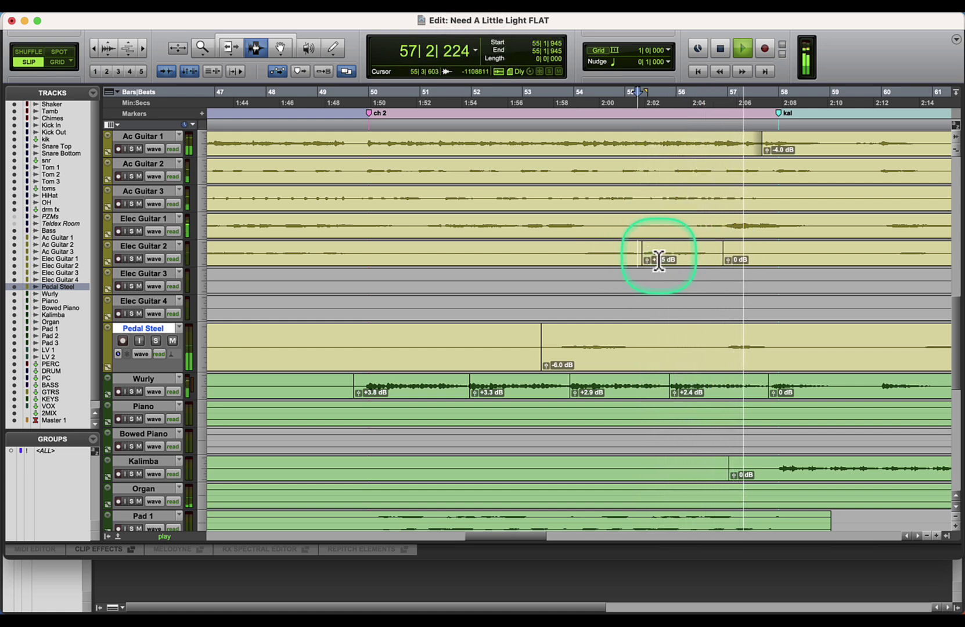
{"action": "left_click_drag", "start_coordinate": [644, 263], "coordinate": [646, 251]}
Step: Separate the Pedal Steel clip in bar 56 at beat 3 and set the part after the cut to -2.2 dB
{"action": "left_click", "coordinate": [710, 351]}
{"action": "key", "text": "ctrl+e"}
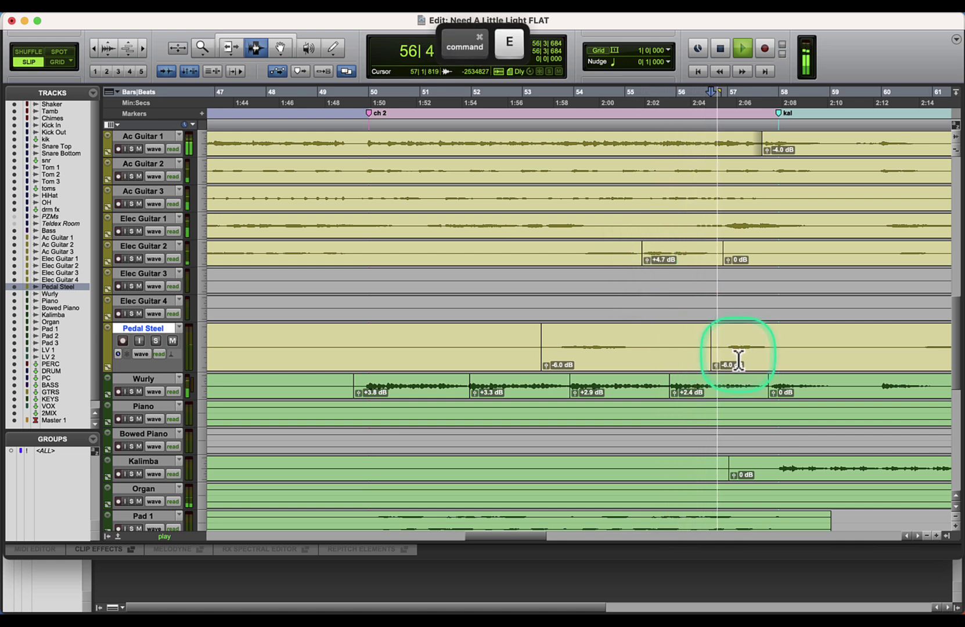
{"action": "left_click_drag", "start_coordinate": [717, 366], "coordinate": [717, 366]}
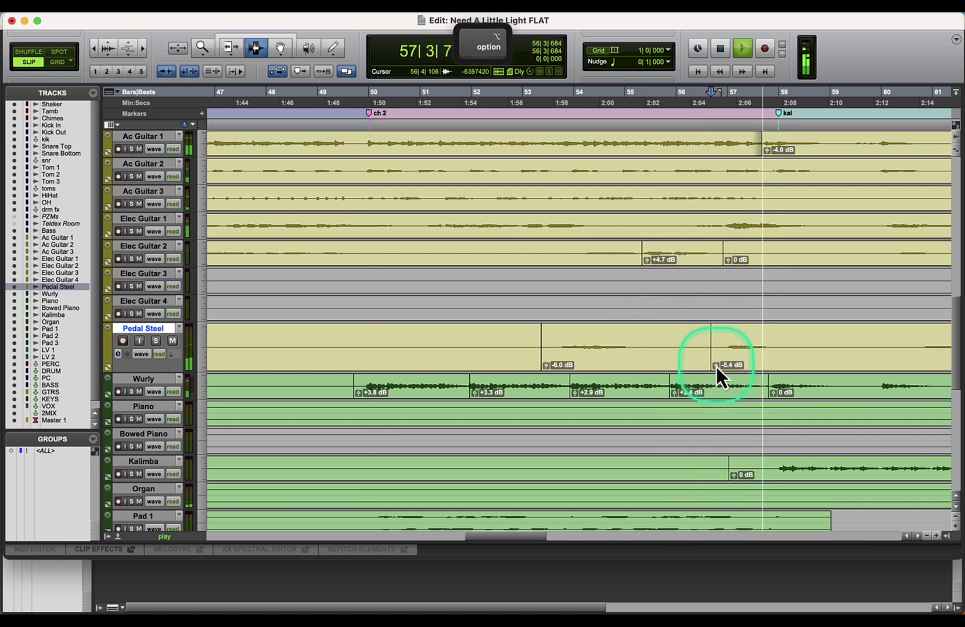
{"action": "left_click", "coordinate": [716, 366], "text": "alt"}
{"action": "key", "text": "space"}
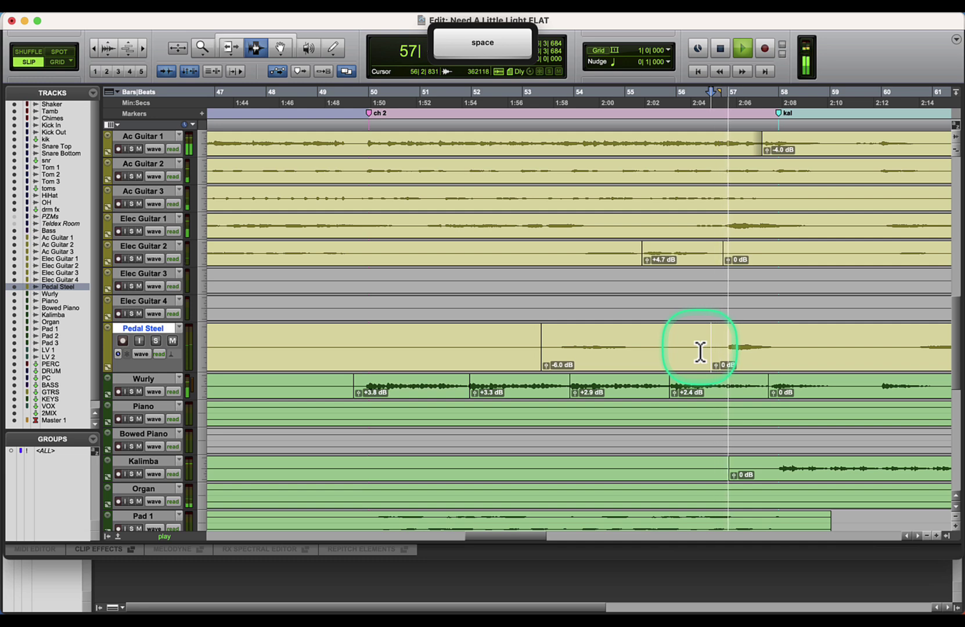
{"action": "left_click_drag", "start_coordinate": [715, 366], "coordinate": [716, 391]}
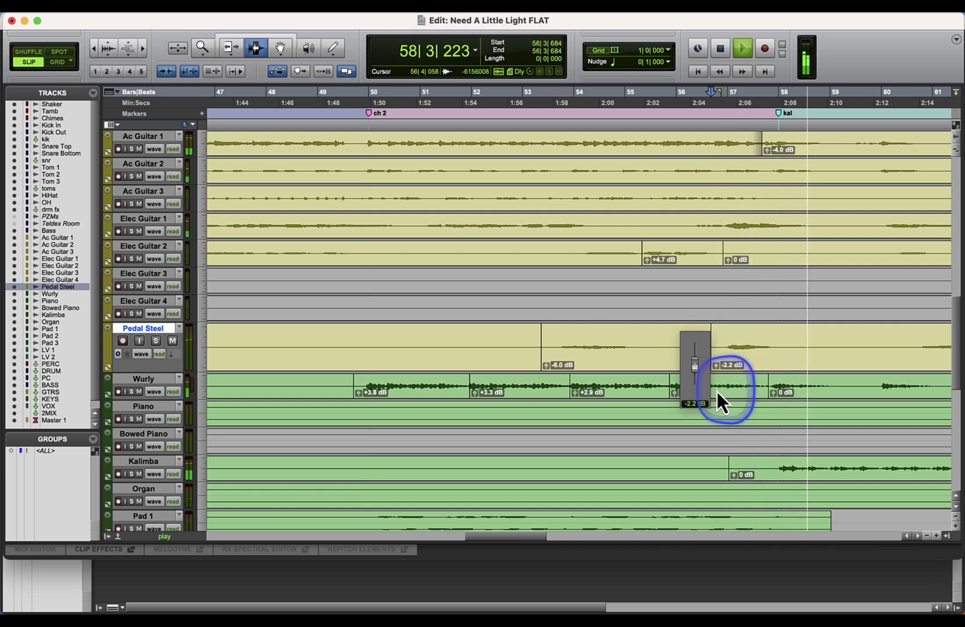
Step: Separate the Pedal Steel clip in bar 60 at beat 2, reset the final part to 0 dB, and audition it
{"action": "left_click", "coordinate": [903, 352]}
{"action": "key", "text": "super+e"}
{"action": "key", "text": "space"}
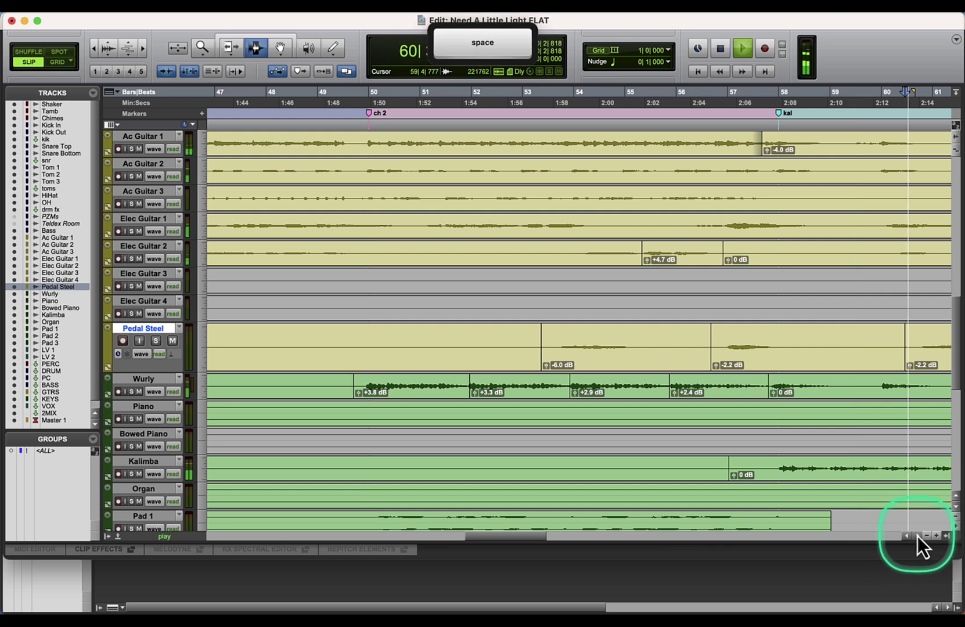
{"action": "left_click", "coordinate": [636, 368], "text": "alt"}
{"action": "key", "text": "Tab"}
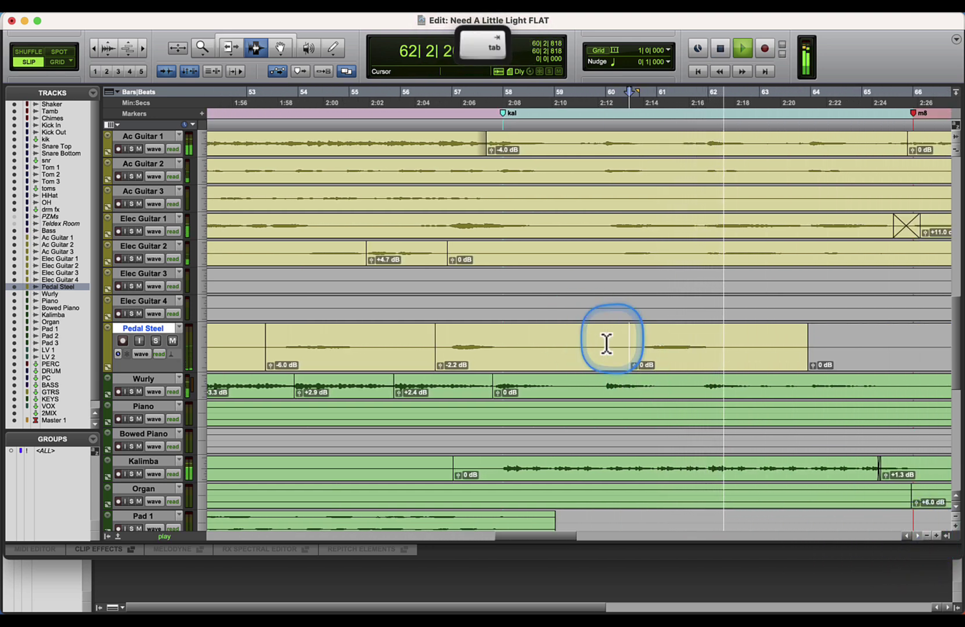
{"action": "key", "text": "space"}
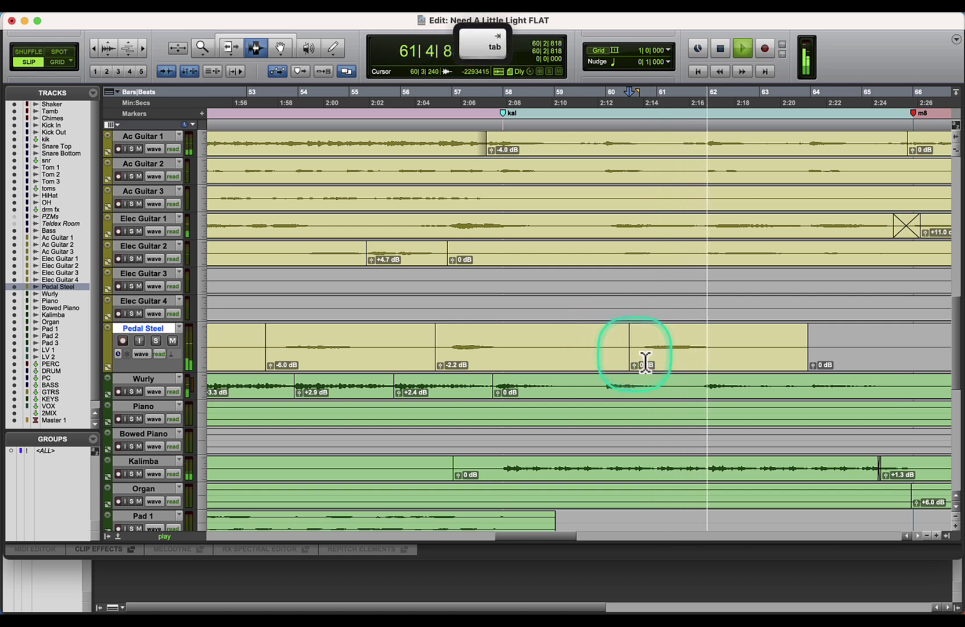
{"action": "key", "text": "Tab"}
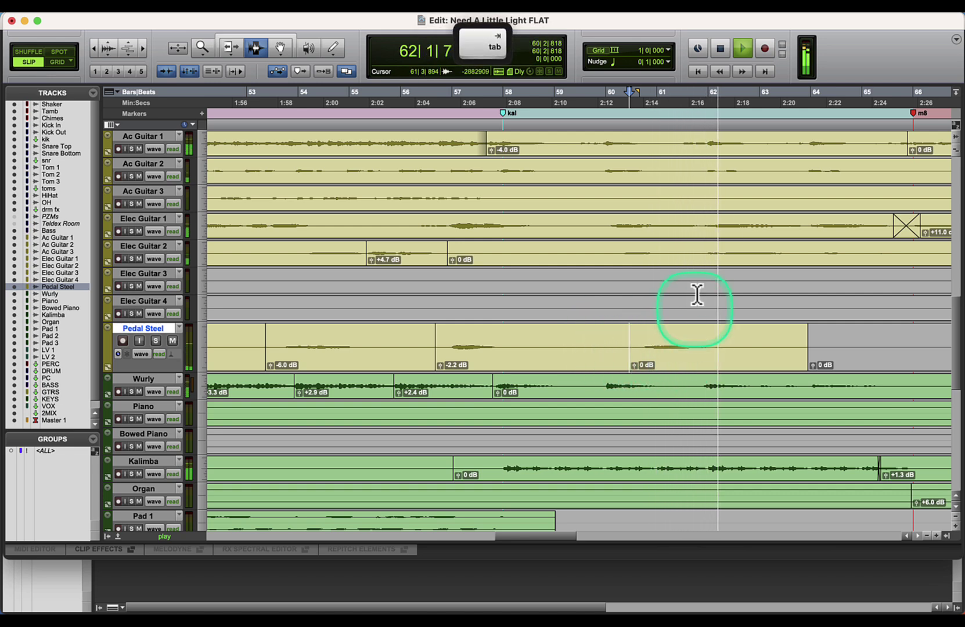
Step: Separate the Elec Guitar 2 clip at the start of bar 60 and raise the part after the cut to +5.2 dB
{"action": "left_click", "coordinate": [609, 259]}
{"action": "key", "text": "super+e"}
{"action": "left_click_drag", "start_coordinate": [615, 261], "coordinate": [616, 206]}
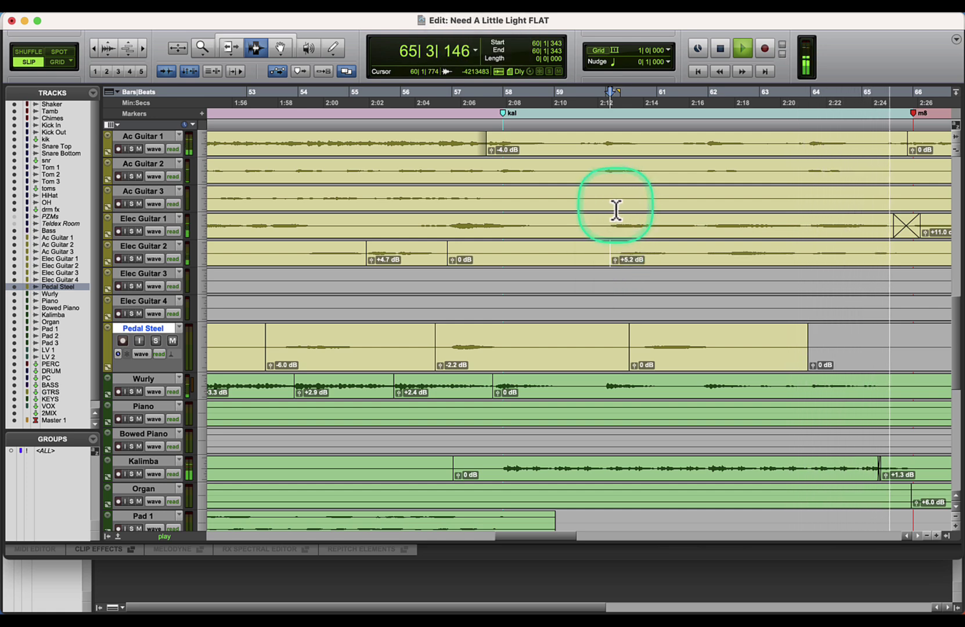
Step: Separate Elec Guitar 1 in bar 59 at beat 4, set the new part to +7.1 dB, and raise Elec Guitar 2's bar 60 clip to +5.9 dB
{"action": "key", "text": "space"}
{"action": "left_click", "coordinate": [594, 235]}
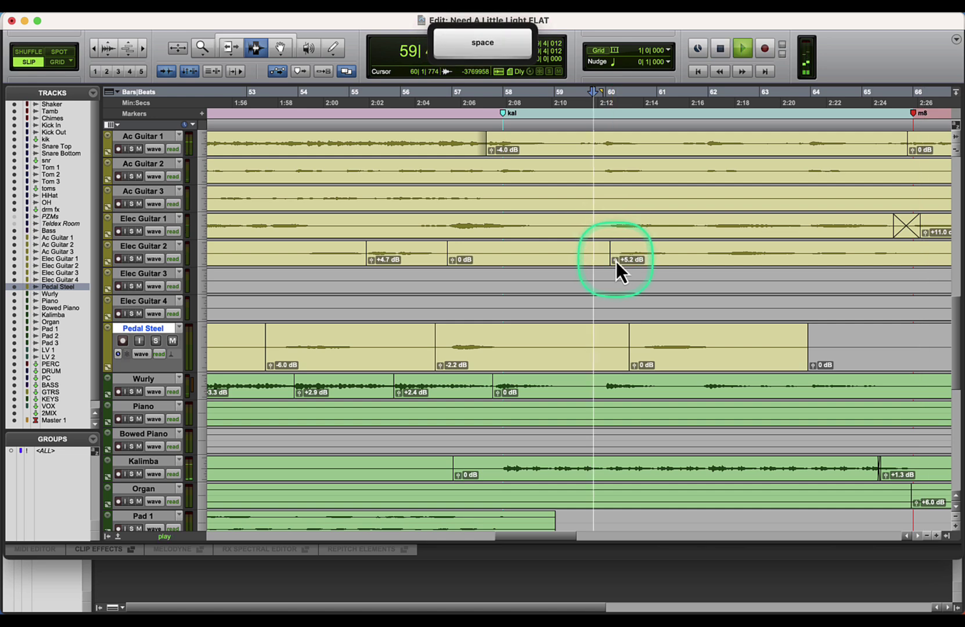
{"action": "key", "text": "space"}
{"action": "key", "text": "super+e"}
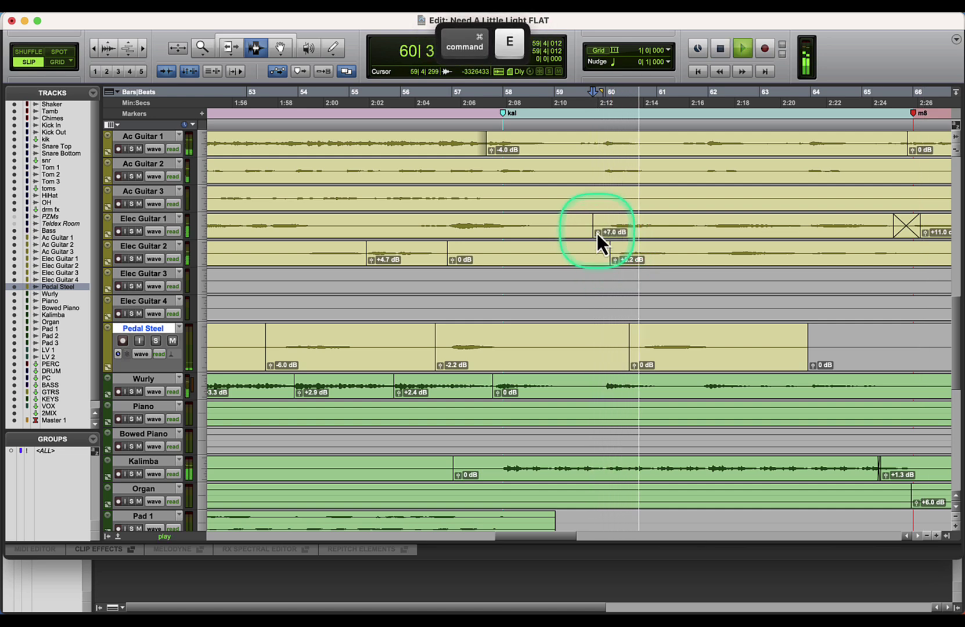
{"action": "left_click_drag", "start_coordinate": [597, 233], "coordinate": [616, 254]}
{"action": "left_click", "coordinate": [668, 229]}
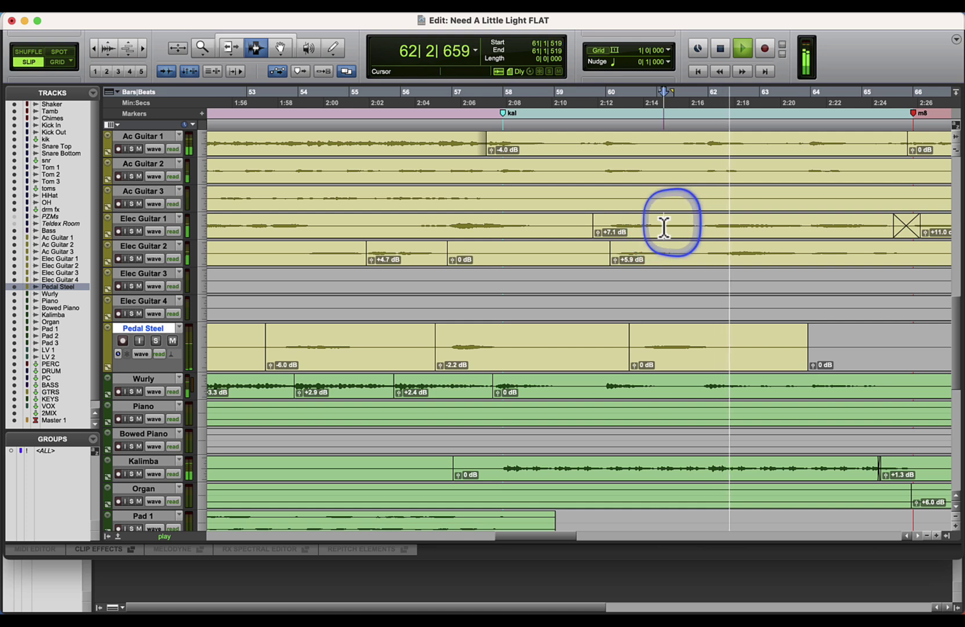
Step: Separate Elec Guitar 1's passage from bar 61 to bar 62, set it to 0 dB, and crossfade both of its edges
{"action": "mouse_move", "coordinate": [672, 230]}
{"action": "left_mouse_down"}
{"action": "mouse_move", "coordinate": [710, 229]}
{"action": "mouse_move", "coordinate": [683, 229]}
{"action": "left_mouse_up"}
{"action": "key", "text": "super+e"}
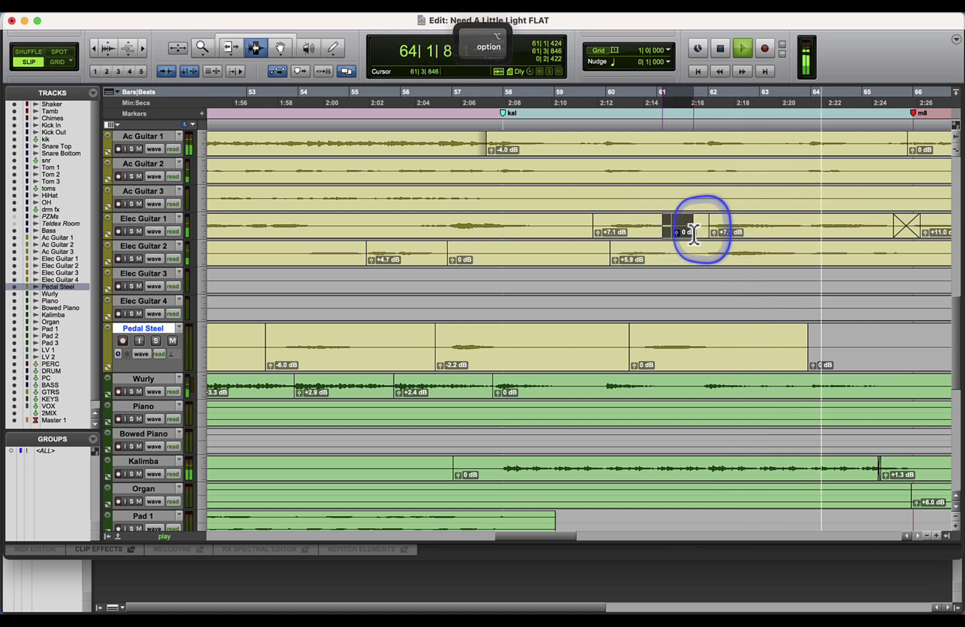
{"action": "key", "text": "super+f"}
{"action": "key", "text": "Return"}
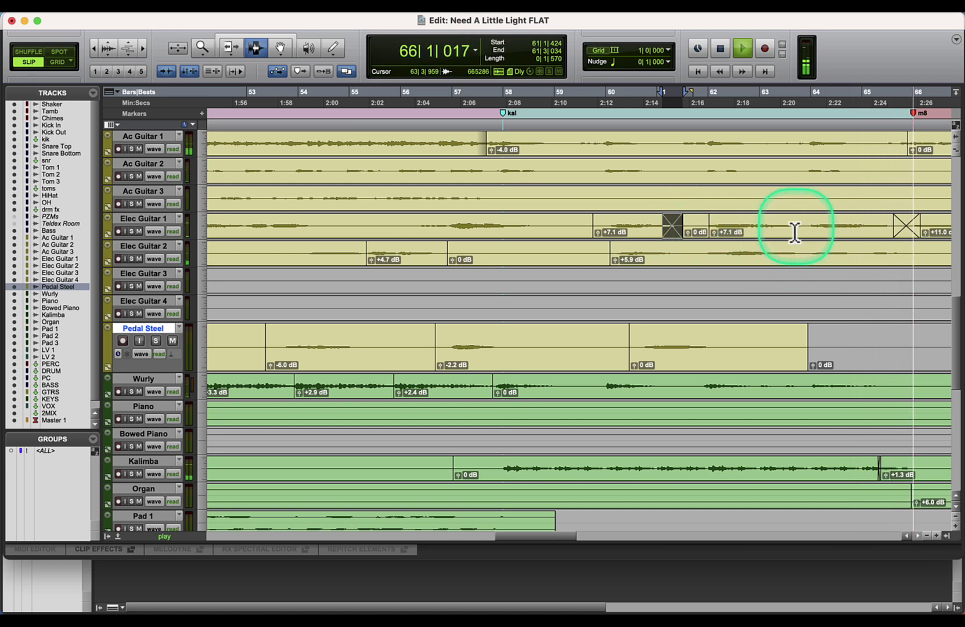
{"action": "left_click_drag", "start_coordinate": [705, 232], "coordinate": [722, 235]}
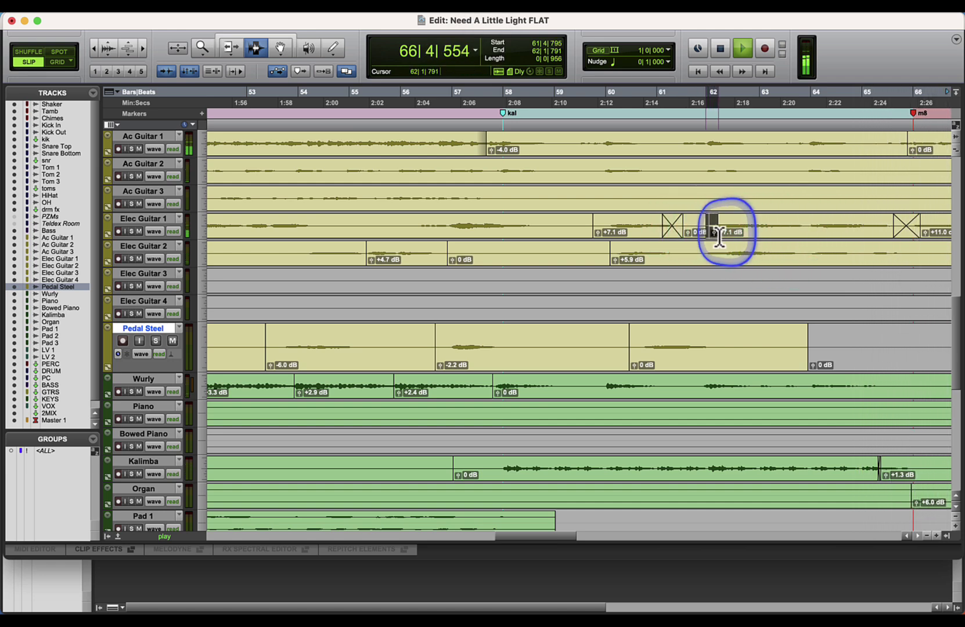
{"action": "key", "text": "super+f"}
{"action": "key", "text": "Return"}
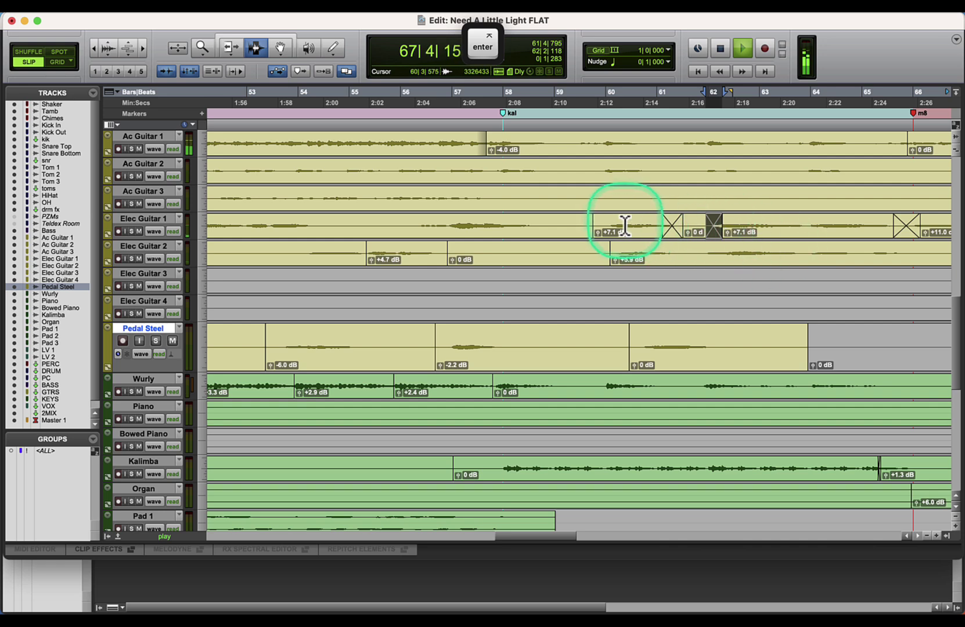
{"action": "left_click", "coordinate": [567, 232]}
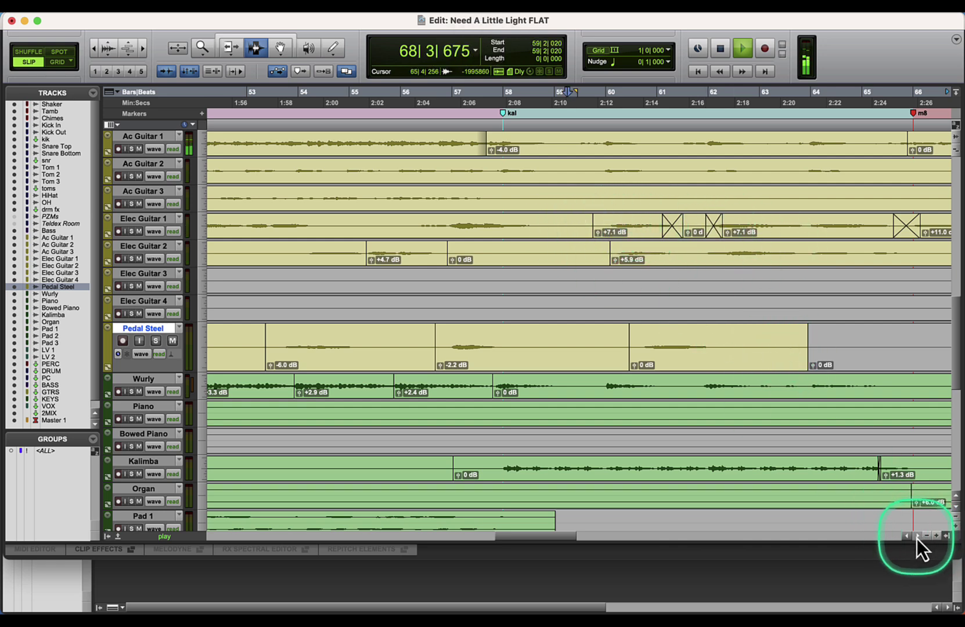
Step: Raise the gain of Elec Guitar 1's clip starting in bar 68 to +10.7 dB
{"action": "left_click_drag", "start_coordinate": [917, 538], "coordinate": [920, 536]}
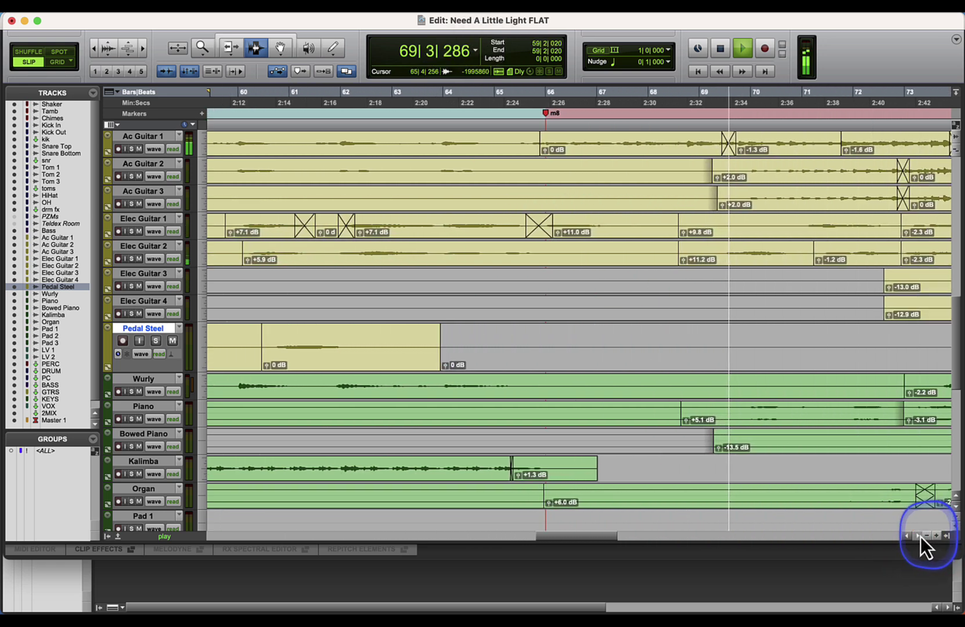
{"action": "left_click", "coordinate": [684, 261], "text": "super"}
{"action": "left_click", "coordinate": [683, 233], "text": "super"}
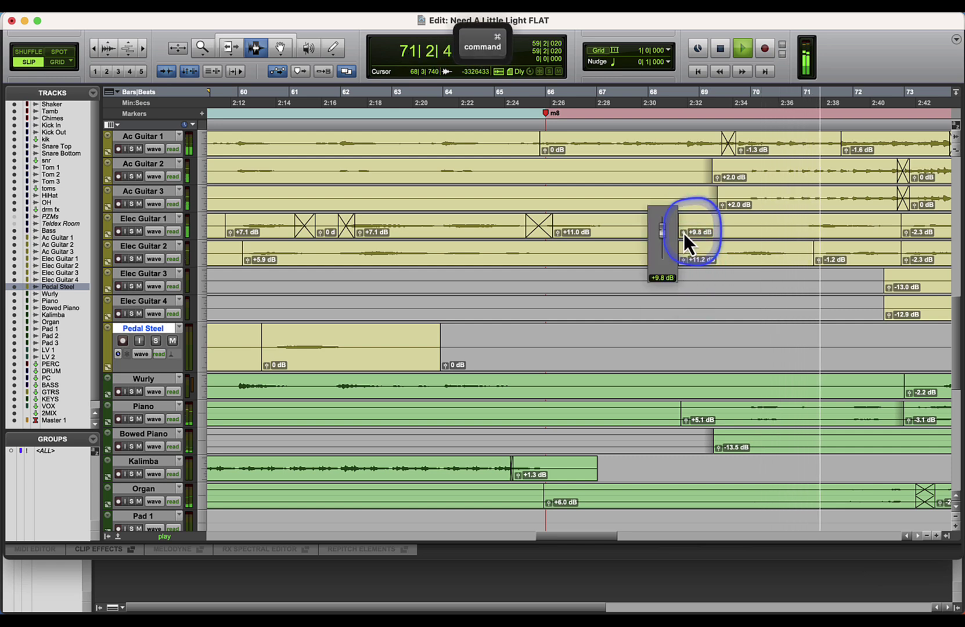
{"action": "left_click_drag", "start_coordinate": [682, 233], "coordinate": [685, 224]}
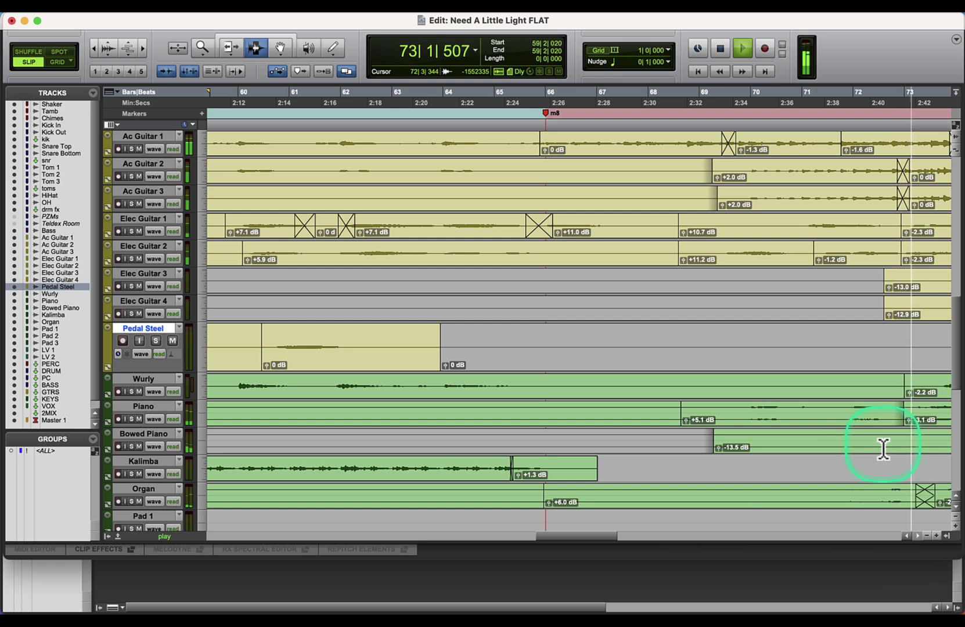
Step: Audition from bar 69, crossfade the Piano clips around the start of bar 73, and adjust the following Piano clip's gain
{"action": "left_click", "coordinate": [731, 414]}
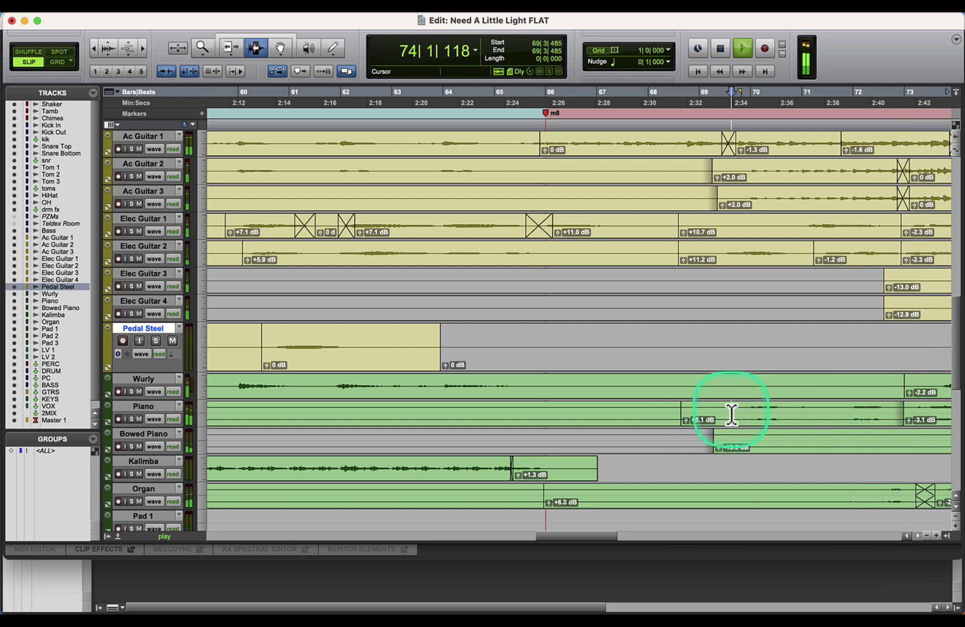
{"action": "left_click_drag", "start_coordinate": [900, 419], "coordinate": [915, 419]}
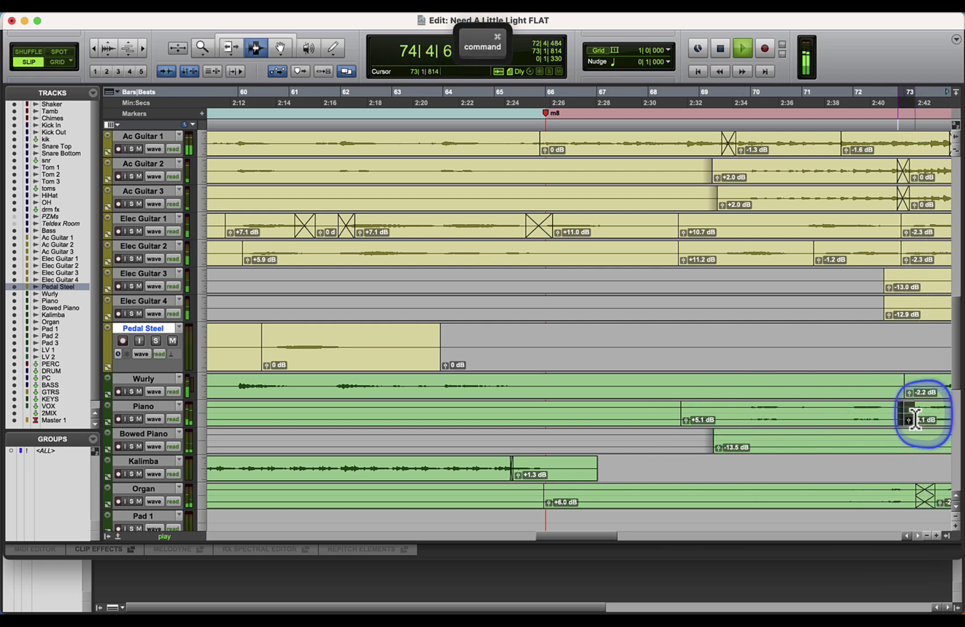
{"action": "key", "text": "super+f"}
{"action": "key", "text": "Return"}
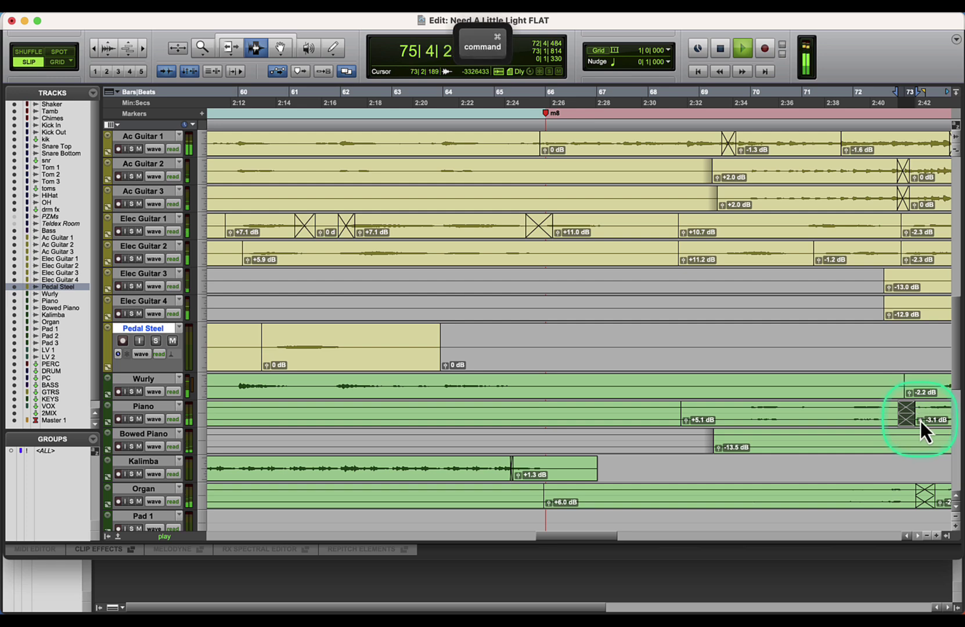
{"action": "left_click", "coordinate": [919, 420], "text": "alt"}
{"action": "left_click_drag", "start_coordinate": [920, 422], "coordinate": [927, 440]}
Step: Switch to the Mix window and create three mono Aux Input tracks directly after LV 2
{"action": "key", "text": "super+equal"}
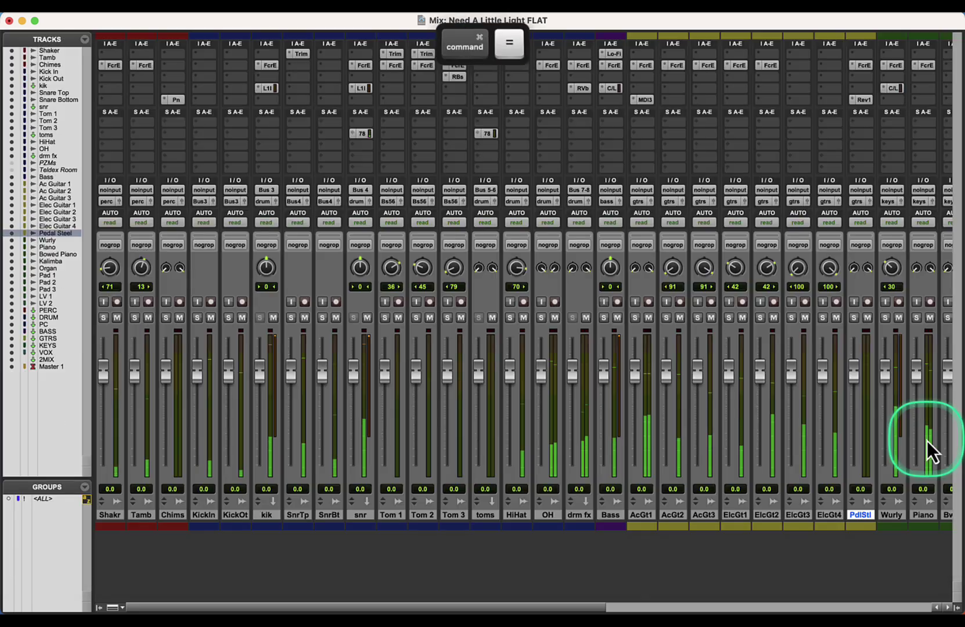
{"action": "left_click_drag", "start_coordinate": [539, 607], "coordinate": [865, 608]}
{"action": "left_click", "coordinate": [601, 518]}
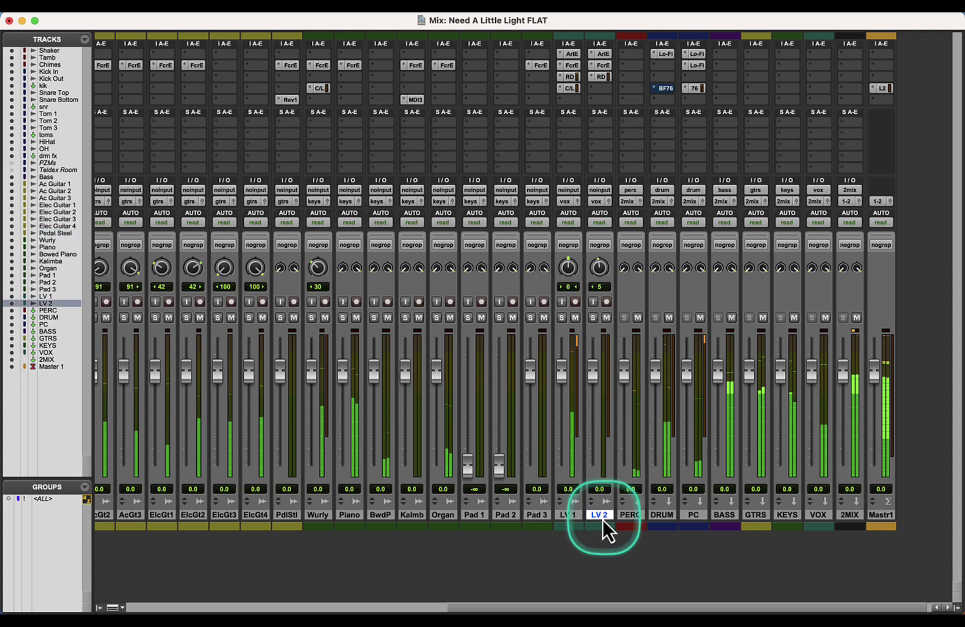
{"action": "key", "text": "super+shift+n"}
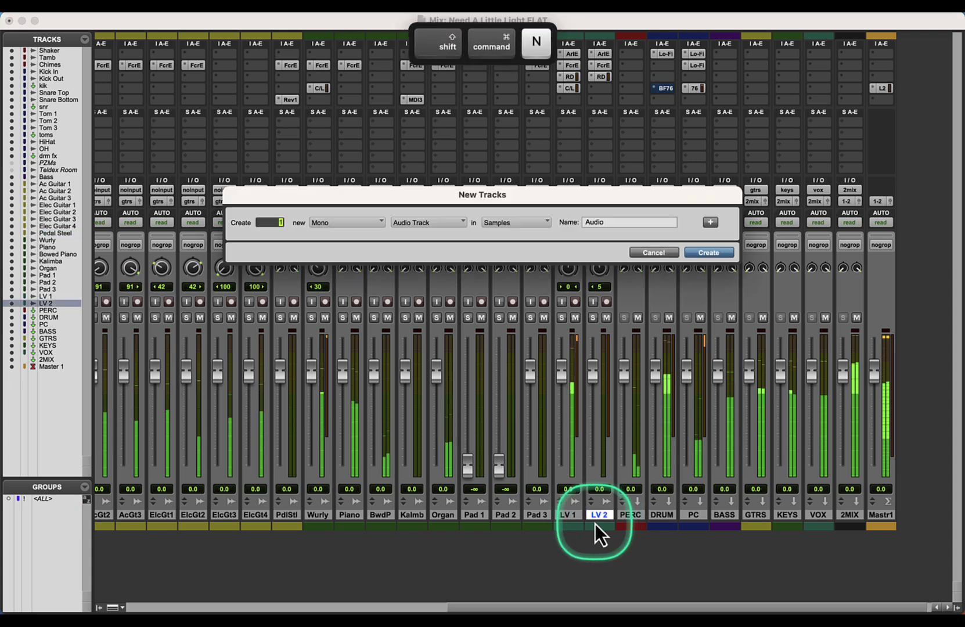
{"action": "type", "text": "3"}
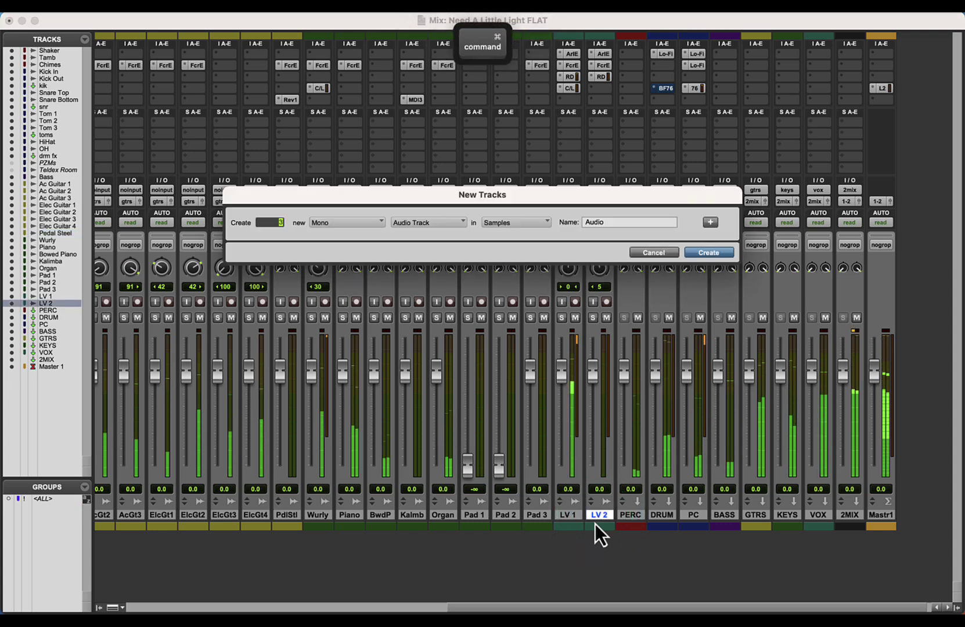
{"action": "key", "text": "super+Down"}
{"action": "key", "text": "Return"}
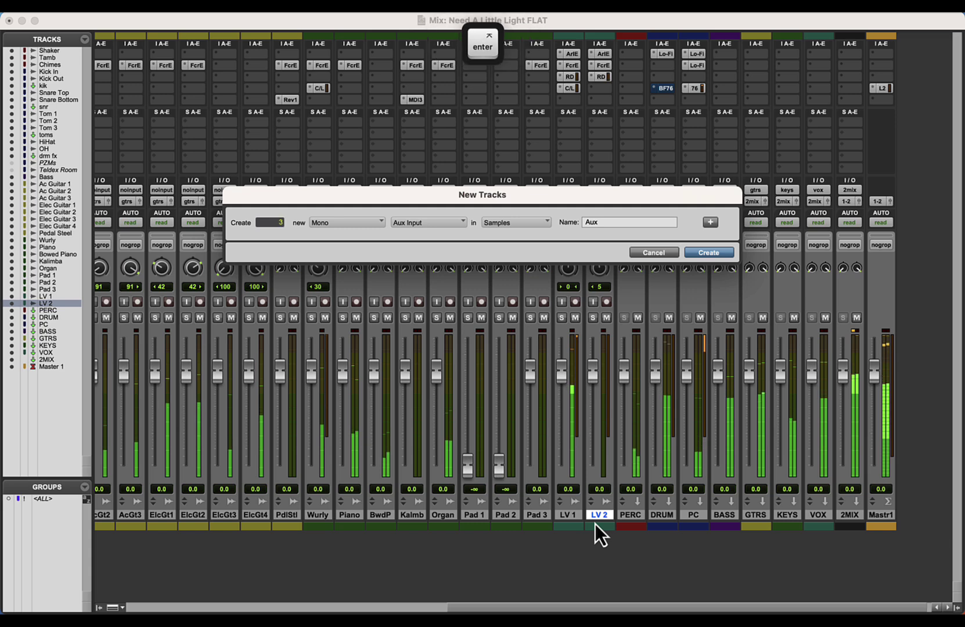
Step: Give the three new aux tracks the same dark teal colour as LV 2
{"action": "left_click", "coordinate": [592, 524]}
{"action": "left_click", "coordinate": [604, 516], "text": "shift"}
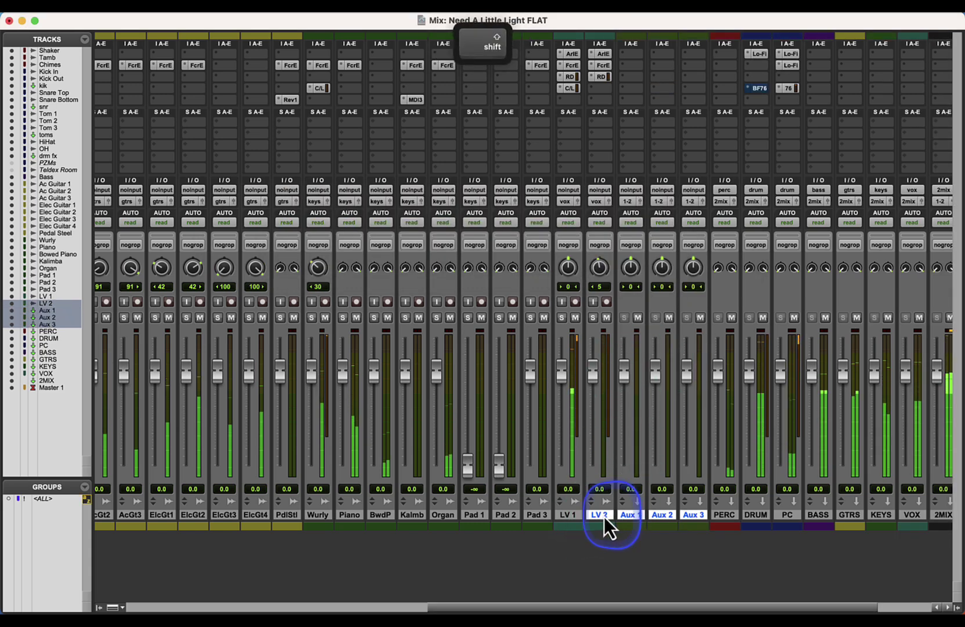
{"action": "double_click", "coordinate": [605, 526]}
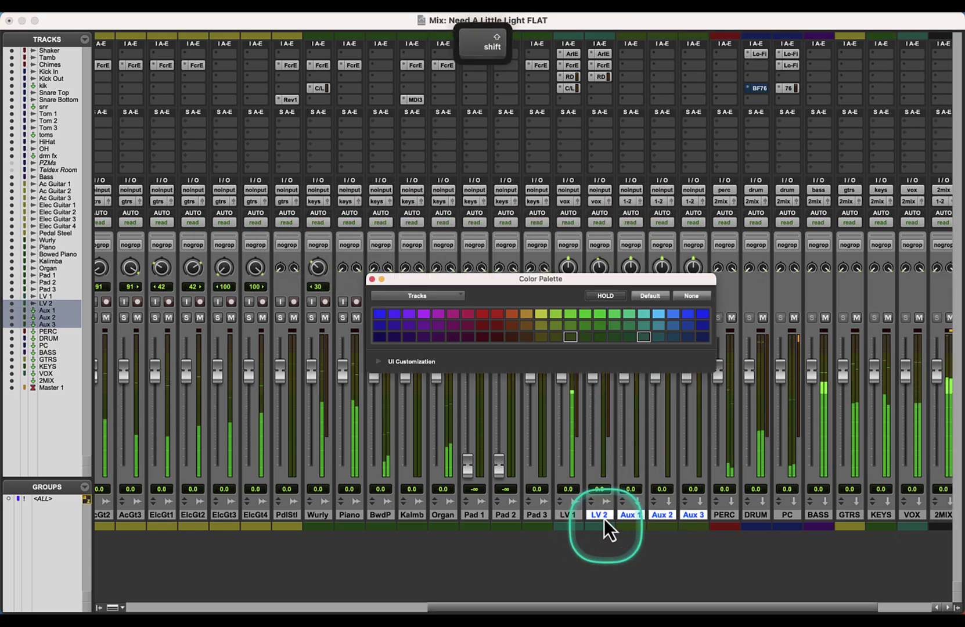
{"action": "left_click", "coordinate": [644, 338]}
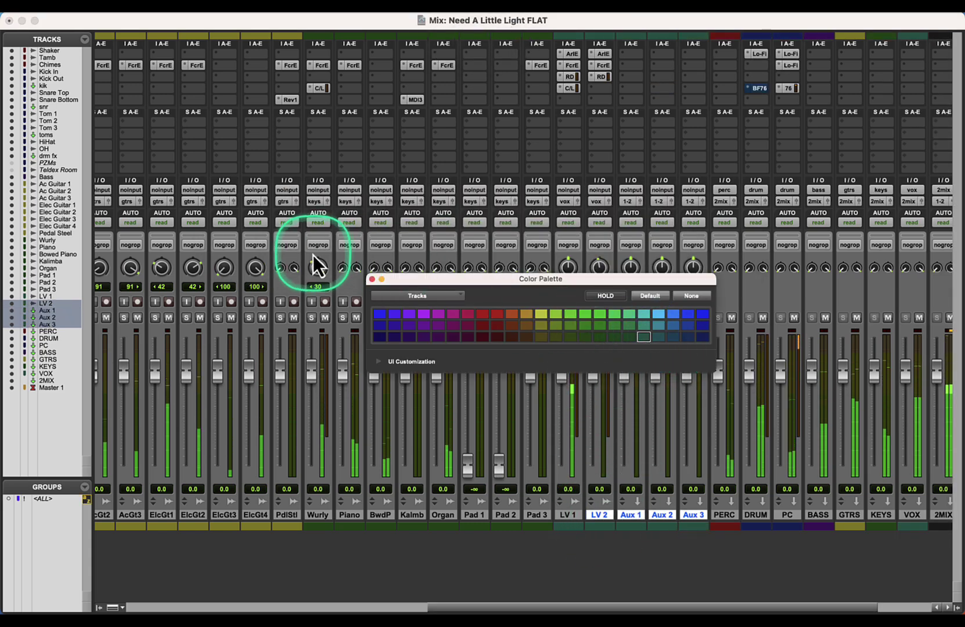
{"action": "left_click", "coordinate": [371, 280]}
{"action": "left_click", "coordinate": [574, 515]}
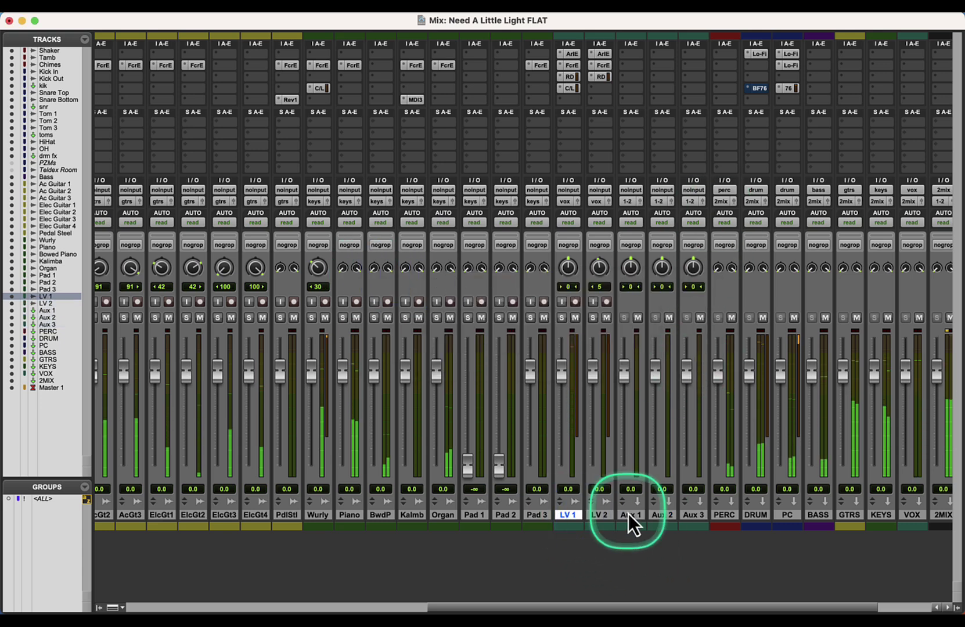
Step: Set the inputs of Aux 1, Aux 2 and Aux 3 to Bus 8, Bus 9 and Bus 10
{"action": "left_click", "coordinate": [632, 191]}
{"action": "mouse_move", "coordinate": [633, 195]}
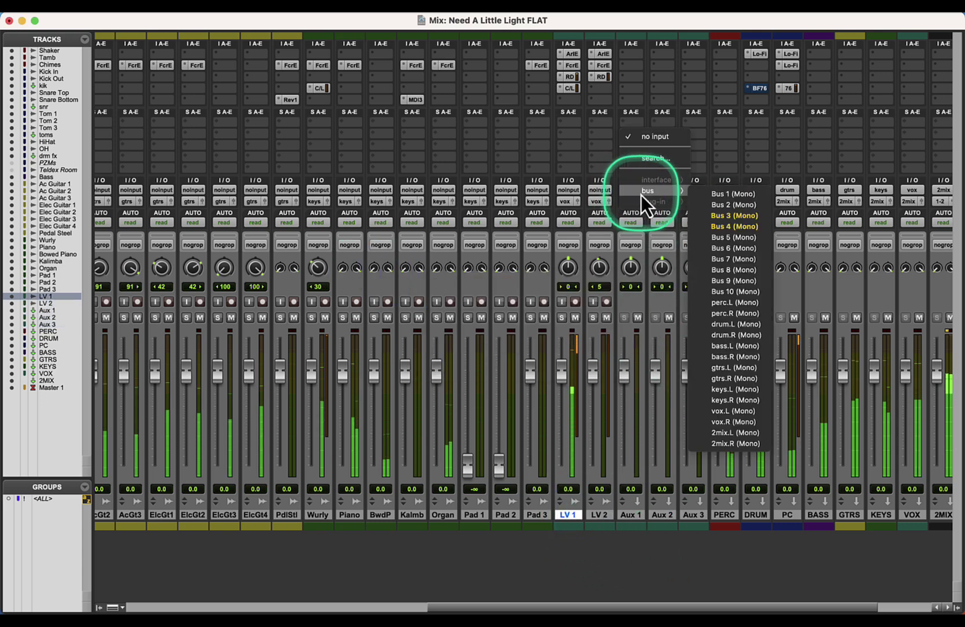
{"action": "left_click", "coordinate": [762, 272]}
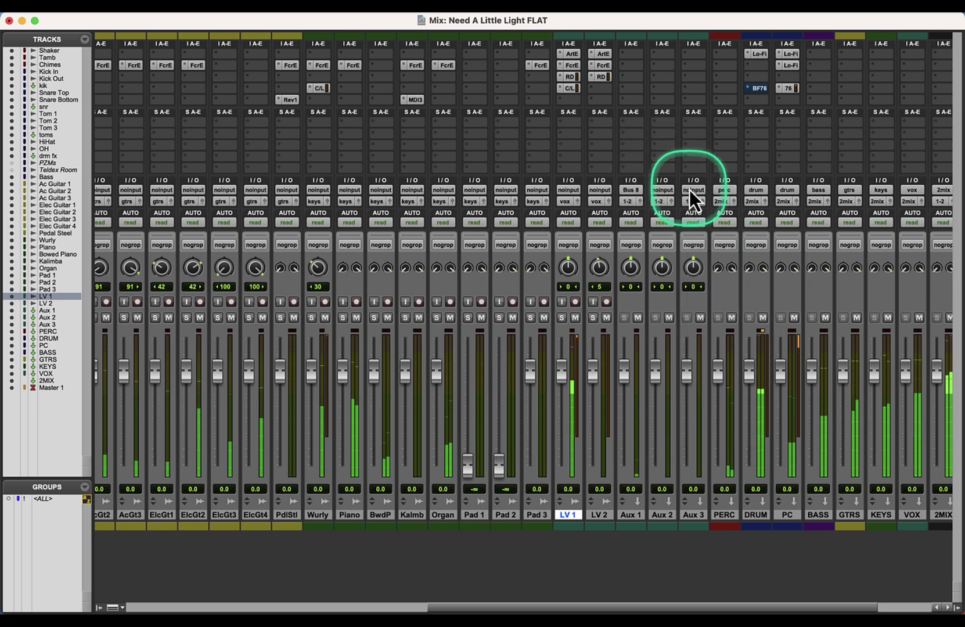
{"action": "left_click", "coordinate": [660, 191]}
{"action": "mouse_move", "coordinate": [673, 192]}
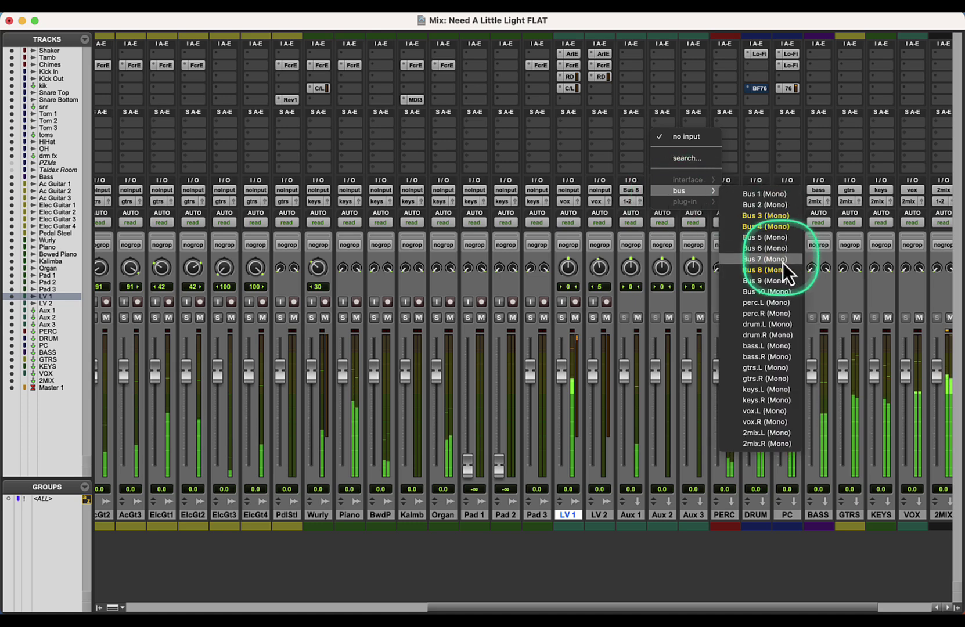
{"action": "left_click", "coordinate": [786, 282]}
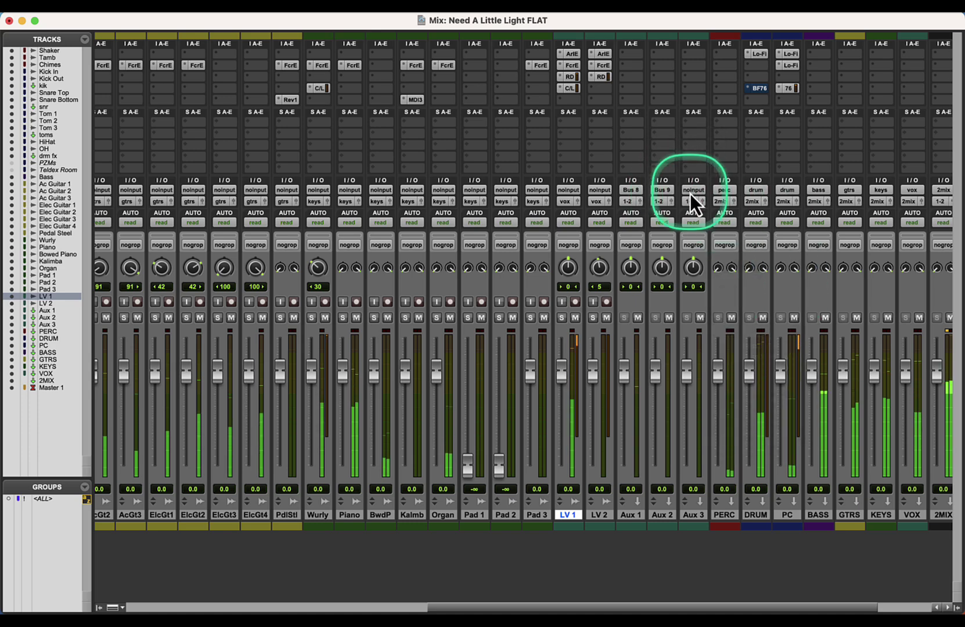
{"action": "left_click", "coordinate": [691, 191]}
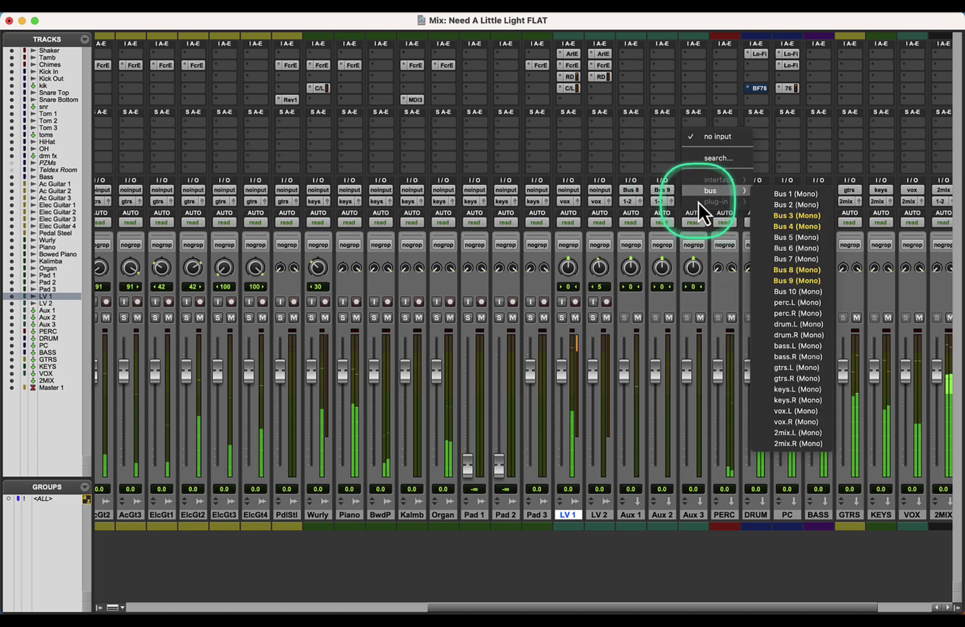
{"action": "left_click", "coordinate": [804, 290]}
Step: Rename the three aux tracks as vx chr, vx ddl and vx verb
{"action": "double_click", "coordinate": [631, 515]}
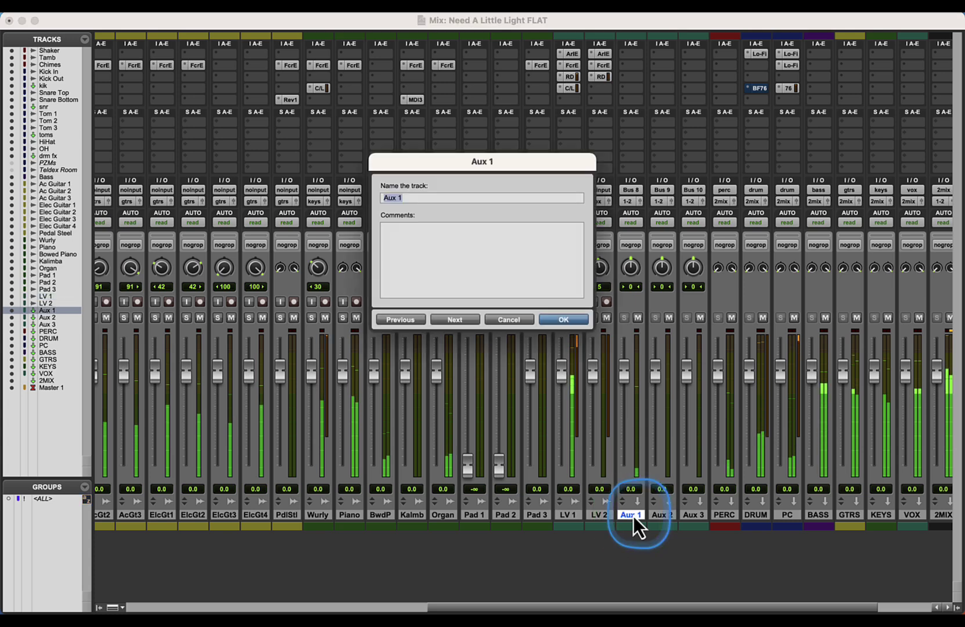
{"action": "type", "text": "vx "}
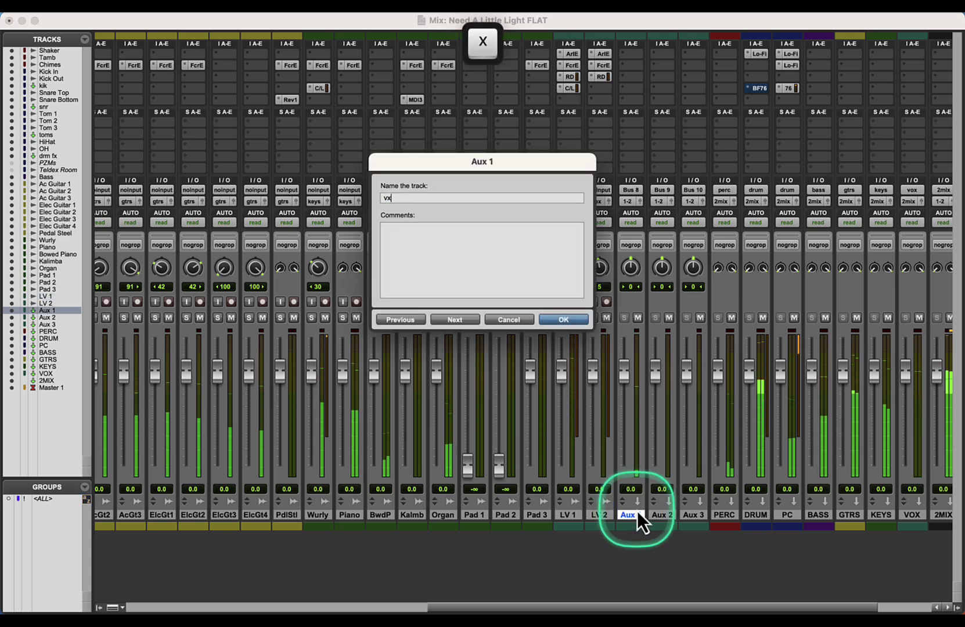
{"action": "type", "text": "chr"}
{"action": "key", "text": "super+Right"}
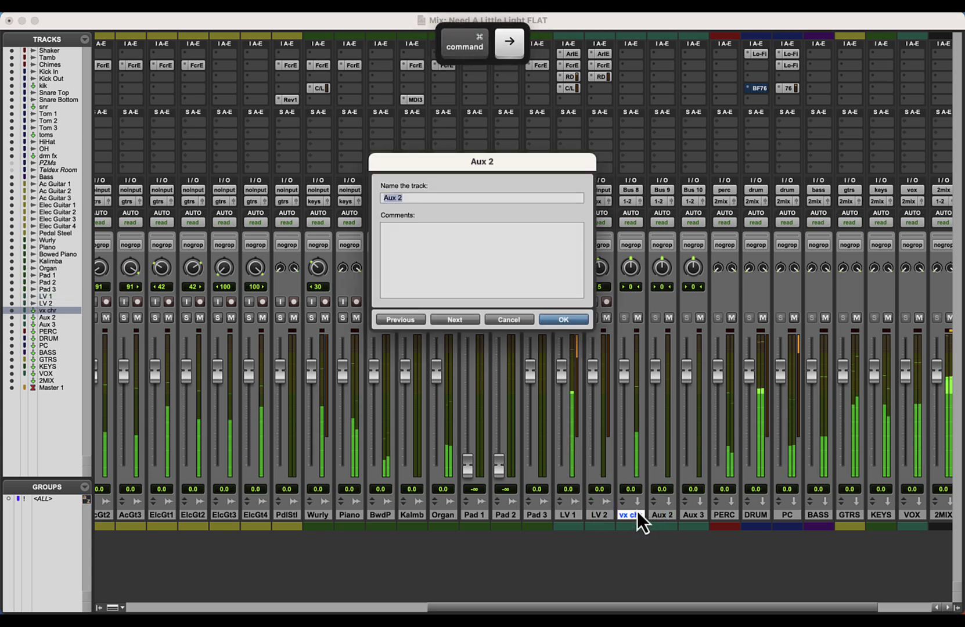
{"action": "type", "text": "vx ddl"}
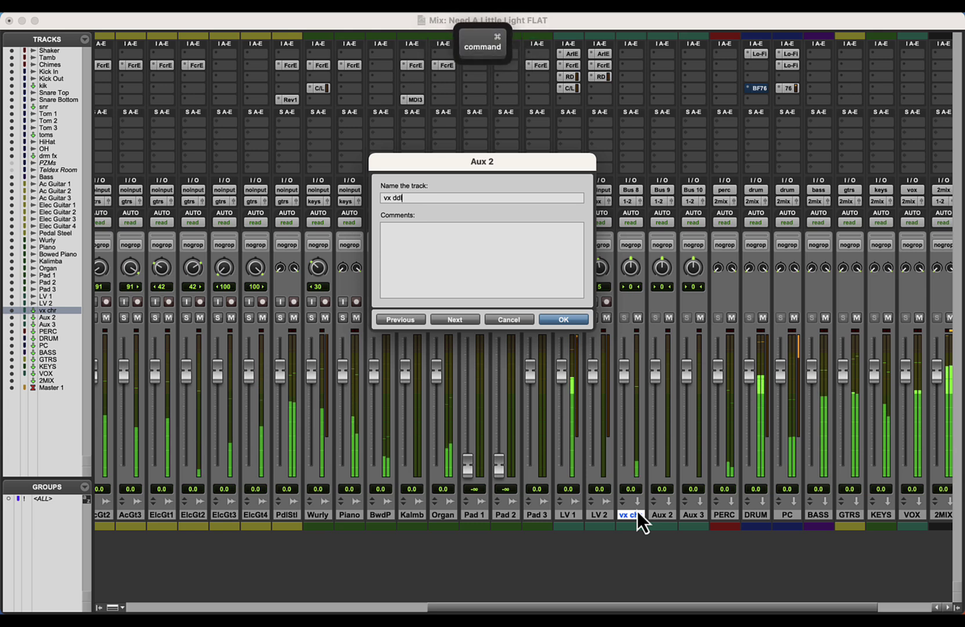
{"action": "key", "text": "super+Right"}
{"action": "type", "text": "v"}
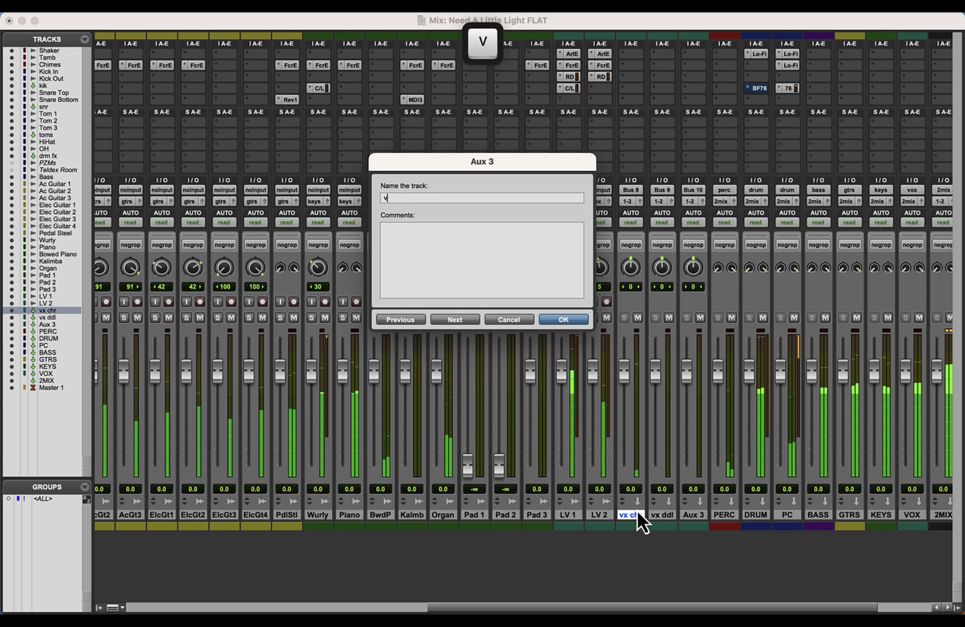
{"action": "type", "text": "x vert"}
{"action": "key", "text": "BackSpace"}
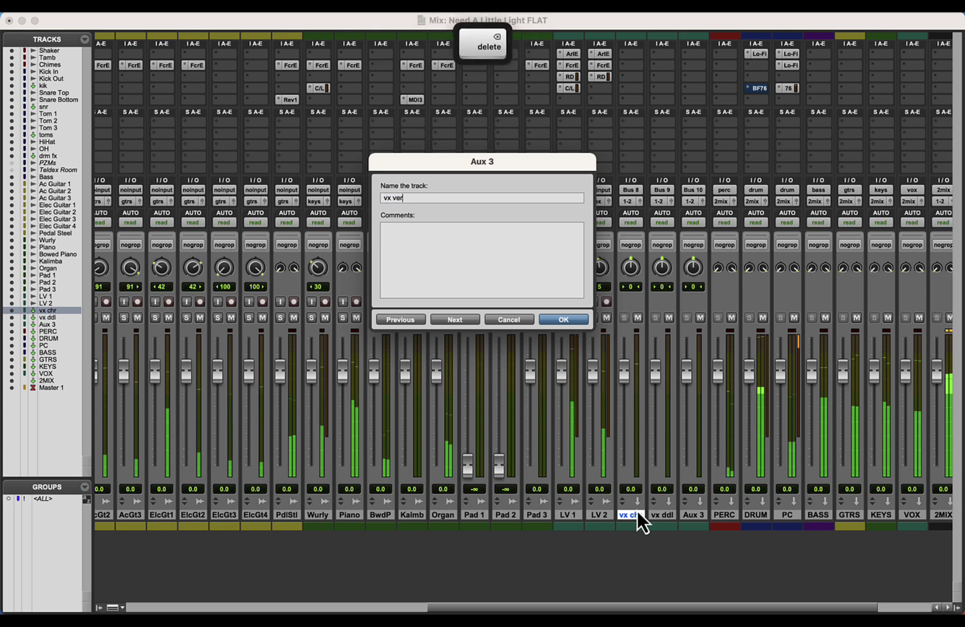
{"action": "type", "text": "b"}
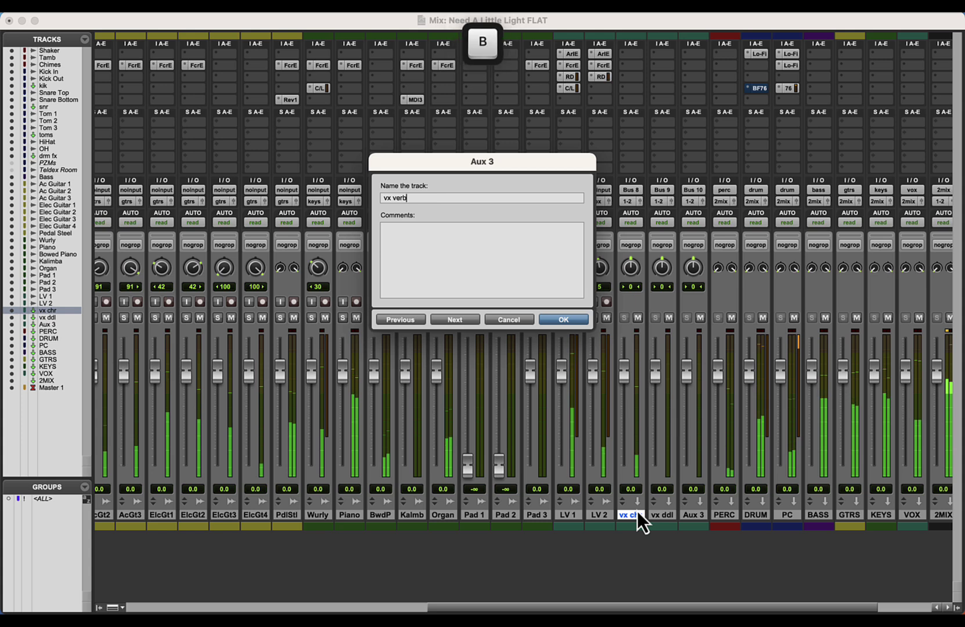
{"action": "key", "text": "Return"}
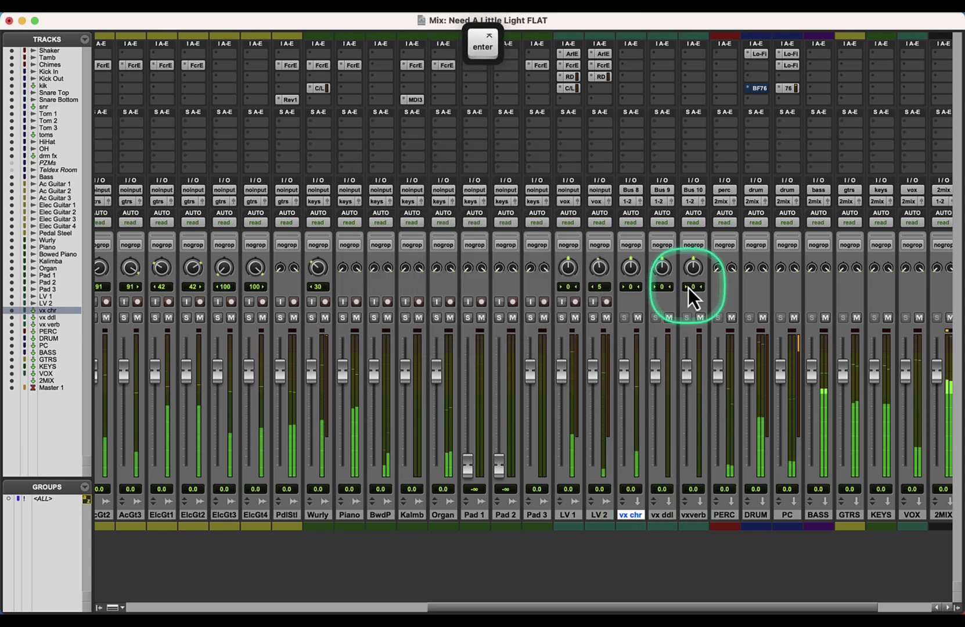
Step: Route the outputs of vx chr, vx ddl and vx verb together to the stereo vox bus
{"action": "left_click", "coordinate": [702, 515], "text": "shift"}
{"action": "left_click", "coordinate": [631, 191], "text": "alt+shift"}
{"action": "mouse_move", "coordinate": [630, 213]}
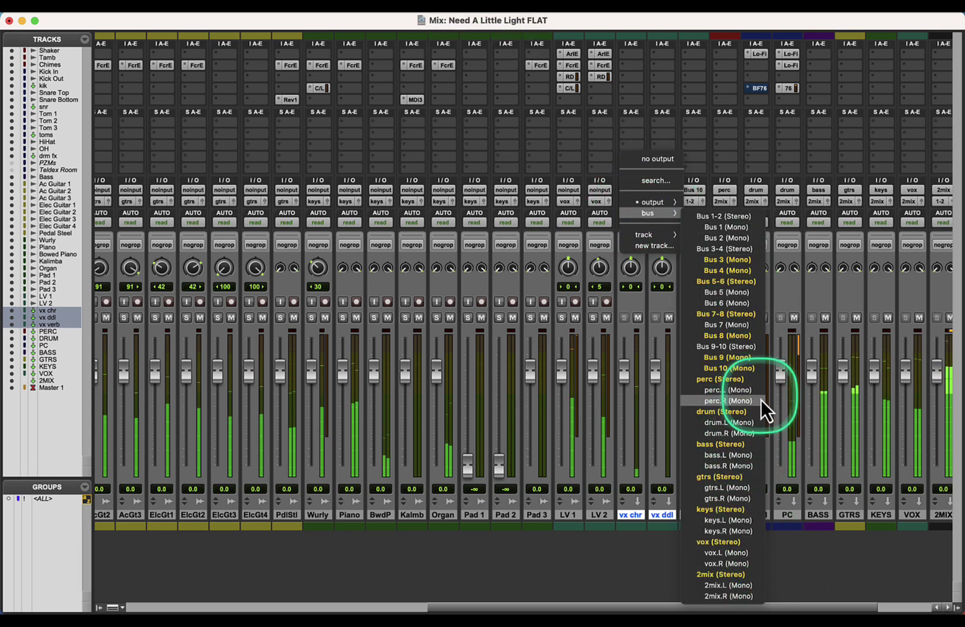
{"action": "left_click", "coordinate": [744, 543], "text": "alt+shift"}
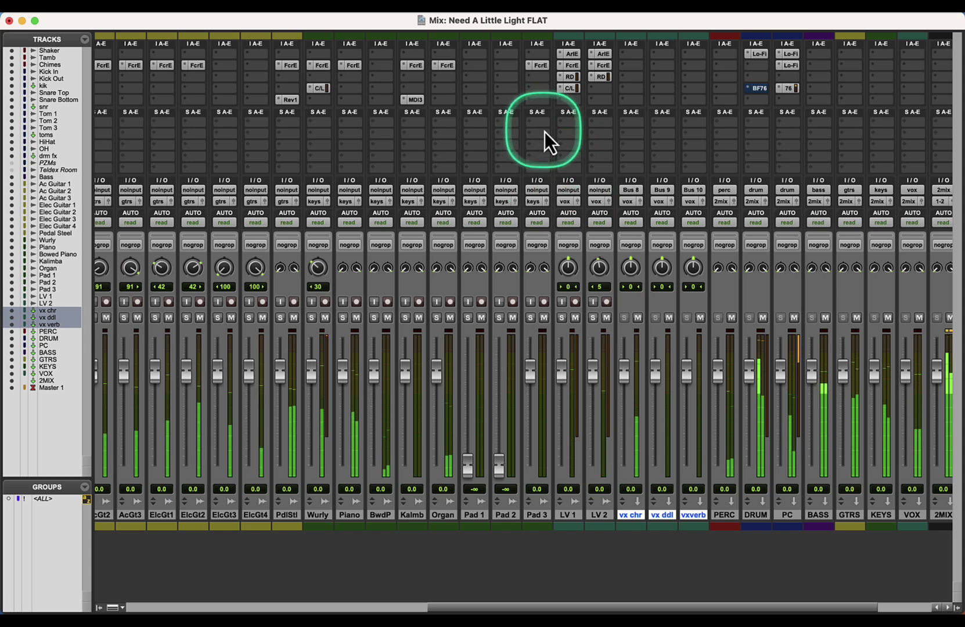
Step: In the Edit window, set the clip gain of the Tom 3 clip near bar 105 to +3.3 dB
{"action": "key", "text": "super+equal"}
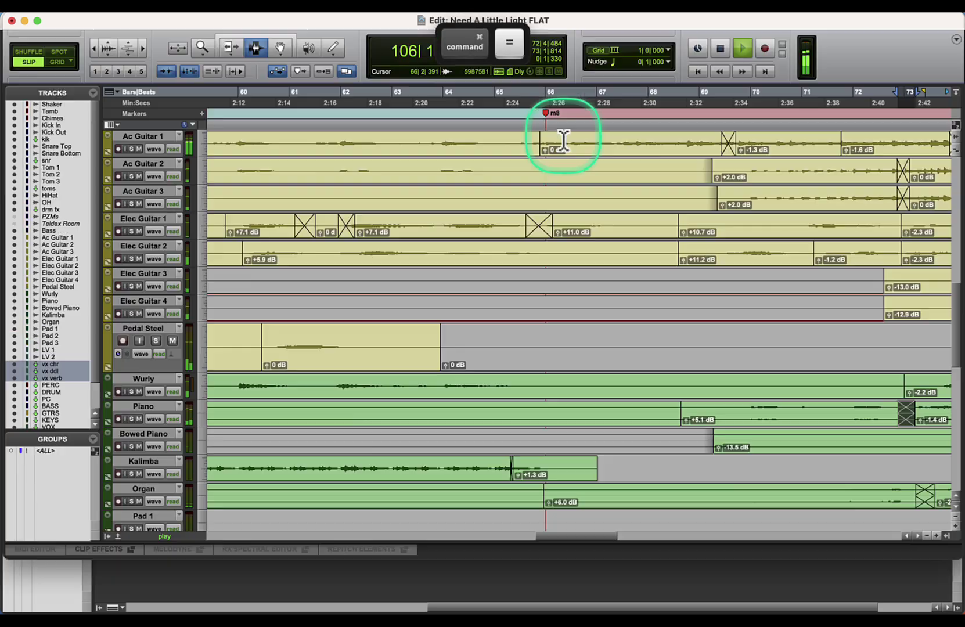
{"action": "scroll", "coordinate": [855, 414], "scroll_direction": "up", "scroll_amount": 2}
{"action": "left_click", "coordinate": [861, 537]}
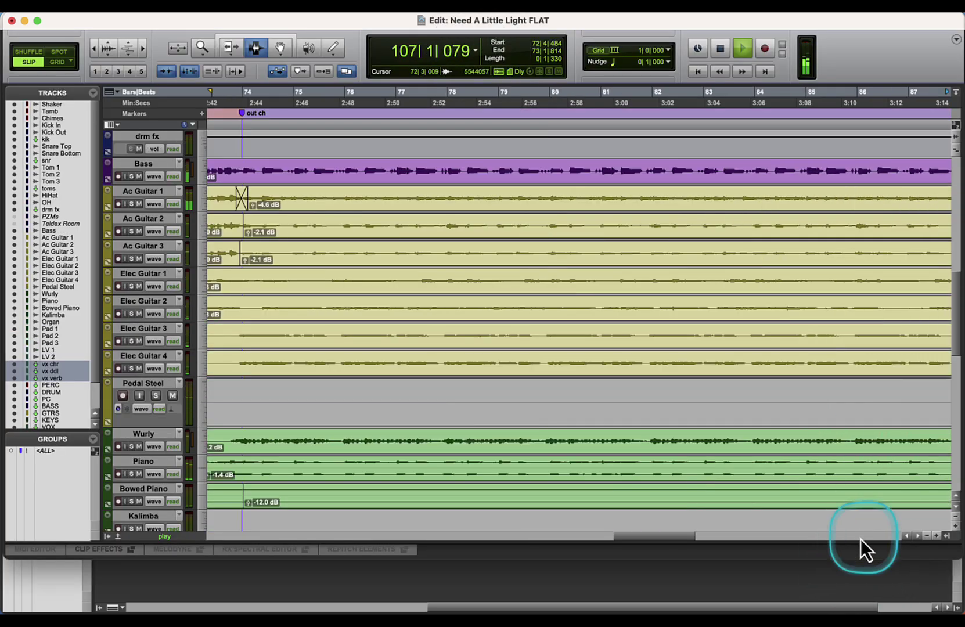
{"action": "left_click_drag", "start_coordinate": [859, 538], "coordinate": [781, 542]}
{"action": "scroll", "coordinate": [773, 473], "scroll_direction": "up", "scroll_amount": 2}
{"action": "scroll", "coordinate": [772, 473], "scroll_direction": "up", "scroll_amount": 2}
{"action": "left_click", "coordinate": [491, 153]}
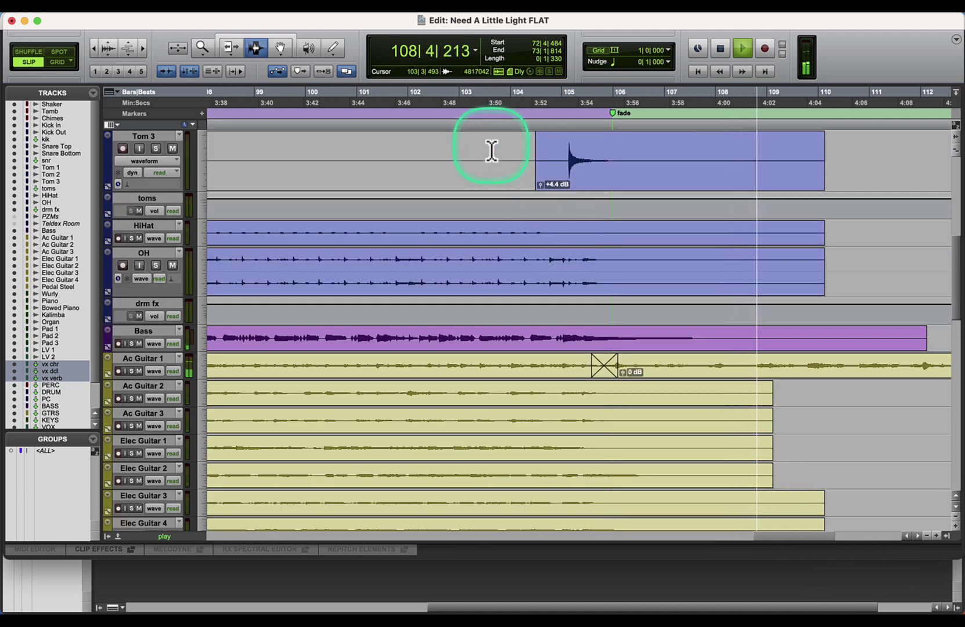
{"action": "key", "text": "space"}
{"action": "mouse_move", "coordinate": [541, 185]}
{"action": "left_mouse_down"}
{"action": "mouse_move", "coordinate": [541, 203]}
{"action": "mouse_move", "coordinate": [572, 215]}
{"action": "mouse_move", "coordinate": [564, 254]}
{"action": "left_mouse_up"}
Step: Play from the tom fill before bar 105 and set clip gain to +6.0 dB on its last Tom 1 clip and +2.5 dB on Tom 3
{"action": "scroll", "coordinate": [540, 203], "scroll_direction": "up", "scroll_amount": 1}
{"action": "scroll", "coordinate": [541, 203], "scroll_direction": "up", "scroll_amount": 2}
{"action": "left_click", "coordinate": [546, 186]}
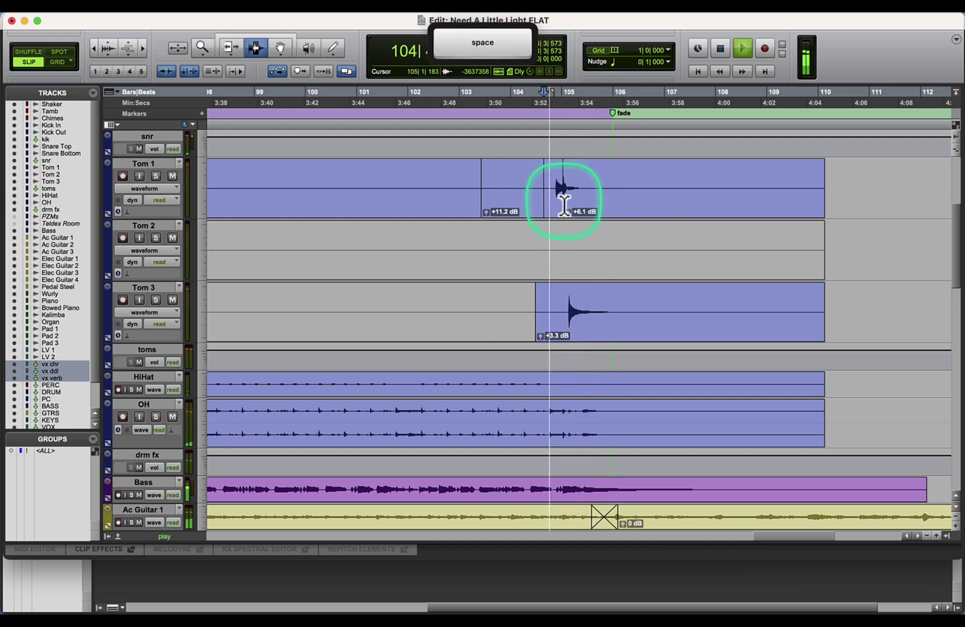
{"action": "left_click_drag", "start_coordinate": [566, 216], "coordinate": [566, 219]}
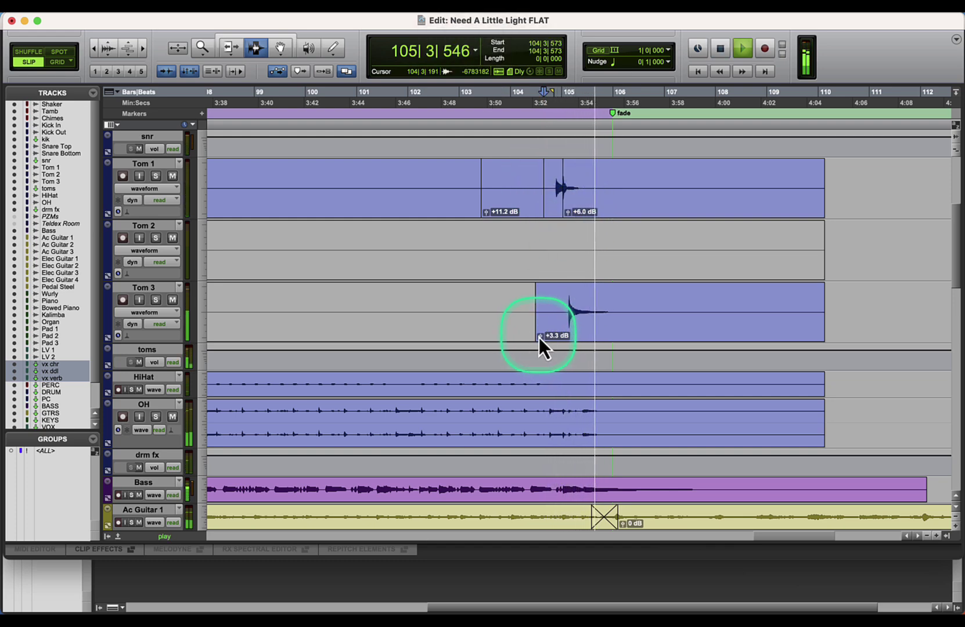
{"action": "left_click_drag", "start_coordinate": [539, 336], "coordinate": [542, 347]}
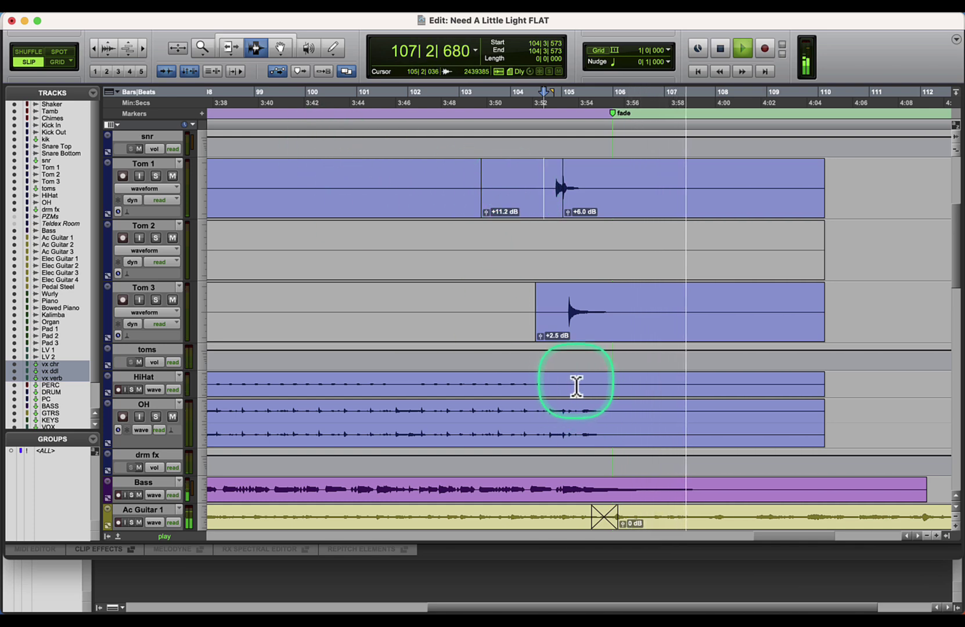
Step: Jump playback to the out ch marker and return to the Mix window with the memory locations closed
{"action": "scroll", "coordinate": [568, 417], "scroll_direction": "down", "scroll_amount": 12}
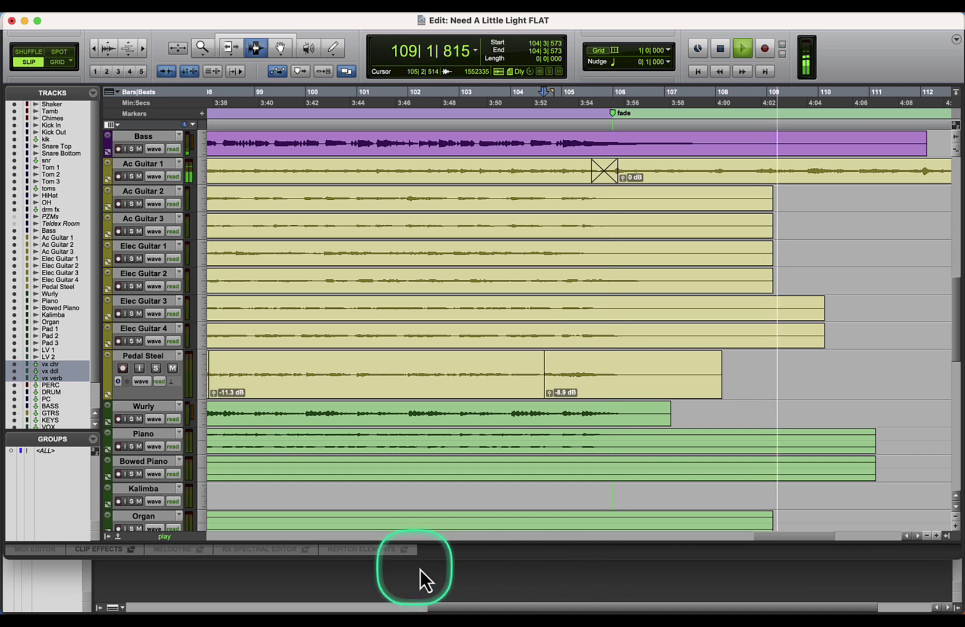
{"action": "key", "text": "super+5"}
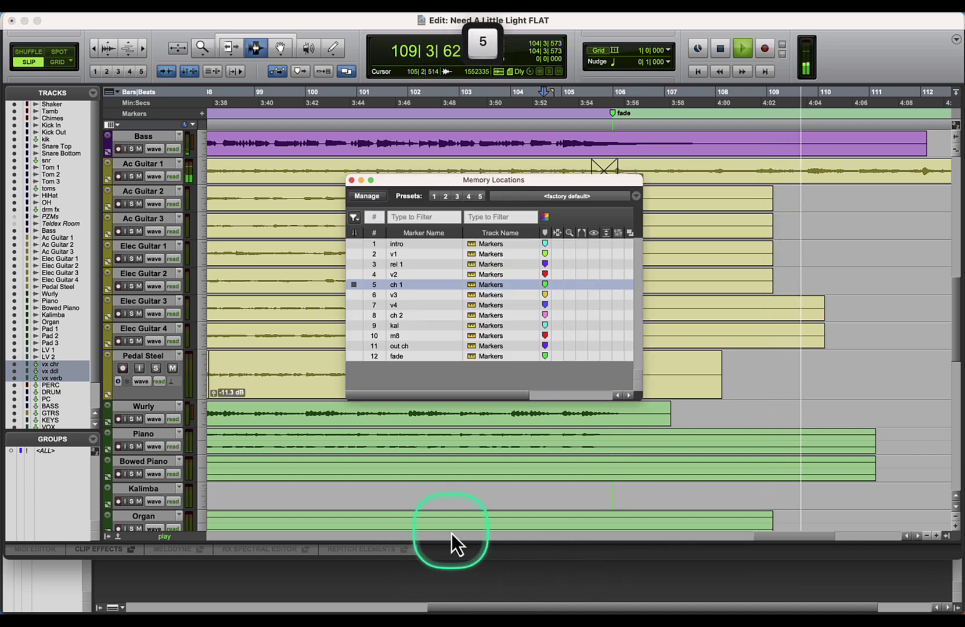
{"action": "left_click", "coordinate": [370, 348]}
{"action": "key", "text": "super+equal"}
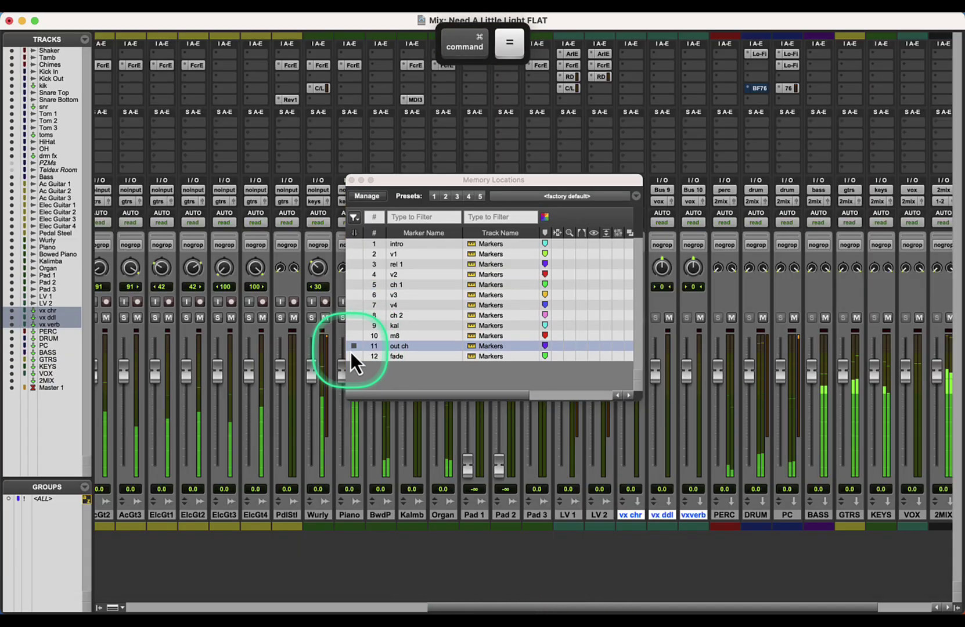
{"action": "left_click", "coordinate": [351, 180]}
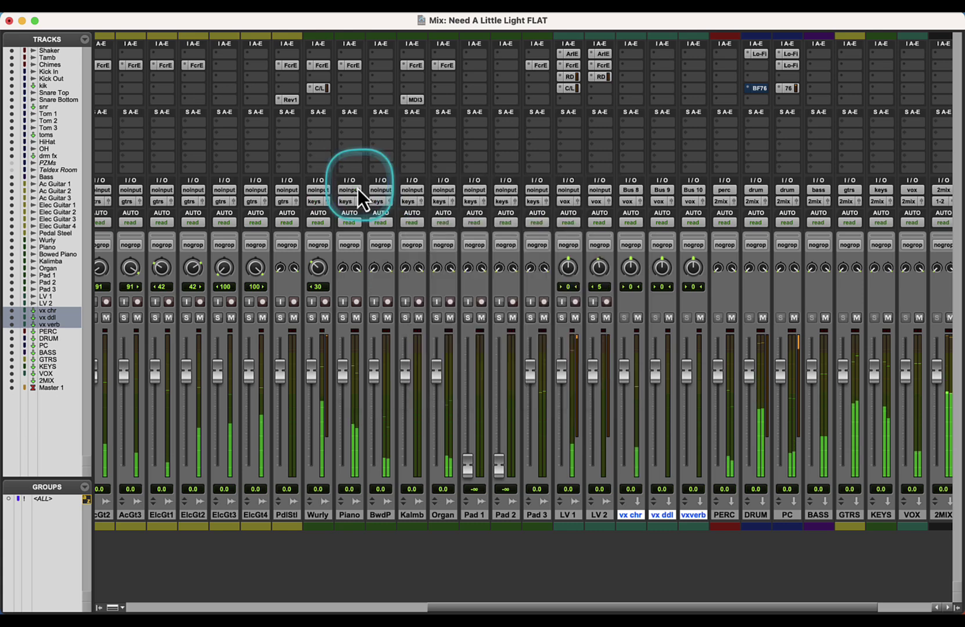
Step: Assign sends B, C and D on LV 1 to the mono buses Bus 8, Bus 9 and Bus 10
{"action": "left_click", "coordinate": [563, 139]}
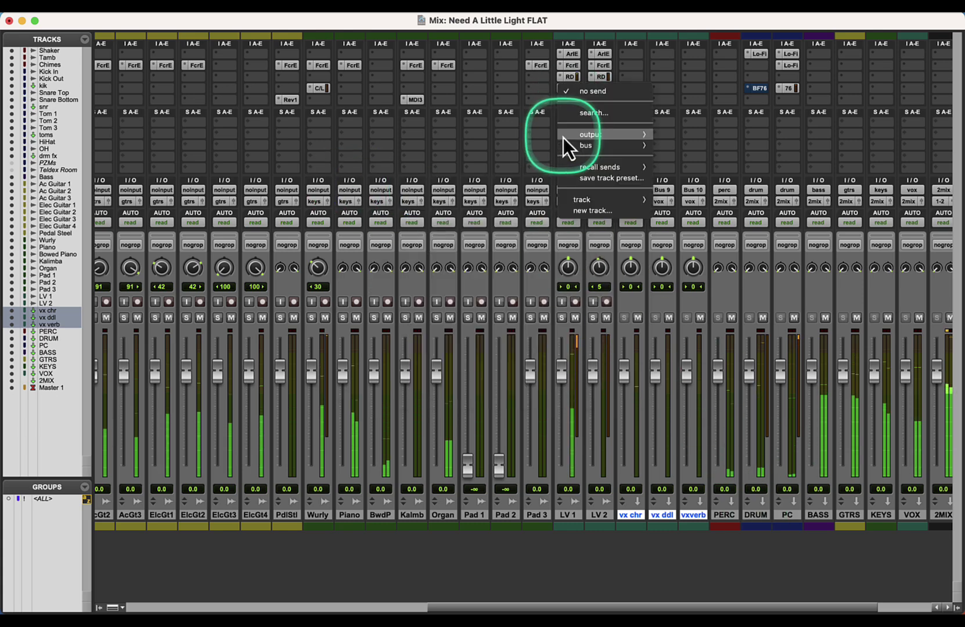
{"action": "mouse_move", "coordinate": [566, 142]}
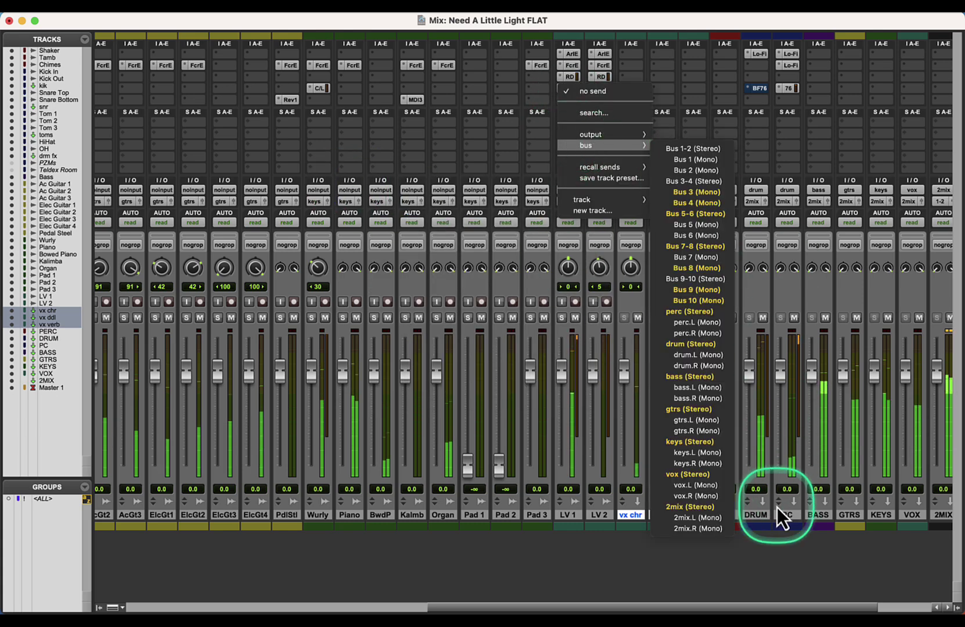
{"action": "left_click", "coordinate": [720, 268]}
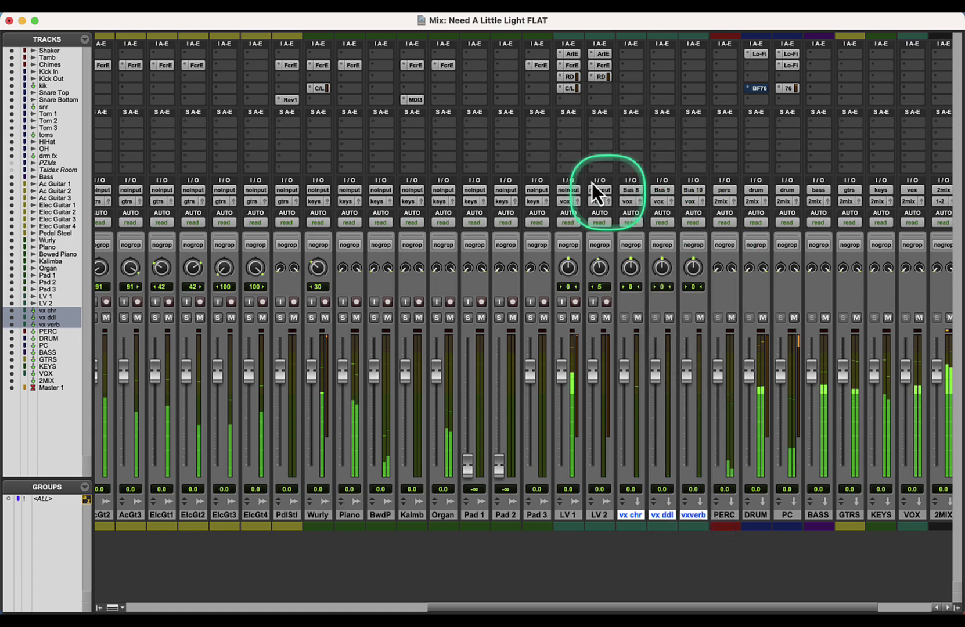
{"action": "left_click", "coordinate": [561, 148]}
{"action": "mouse_move", "coordinate": [580, 157]}
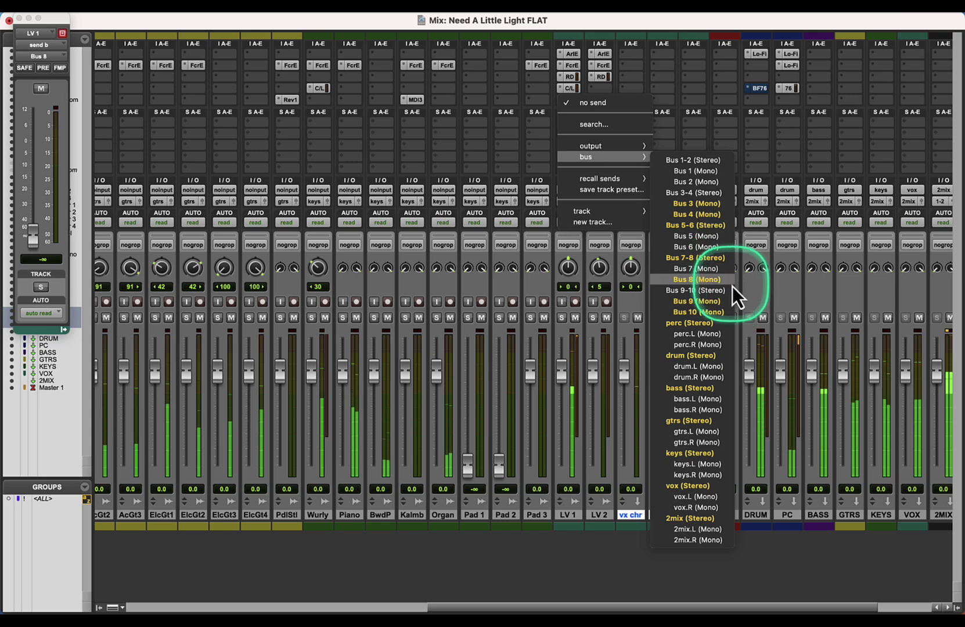
{"action": "left_click", "coordinate": [726, 303]}
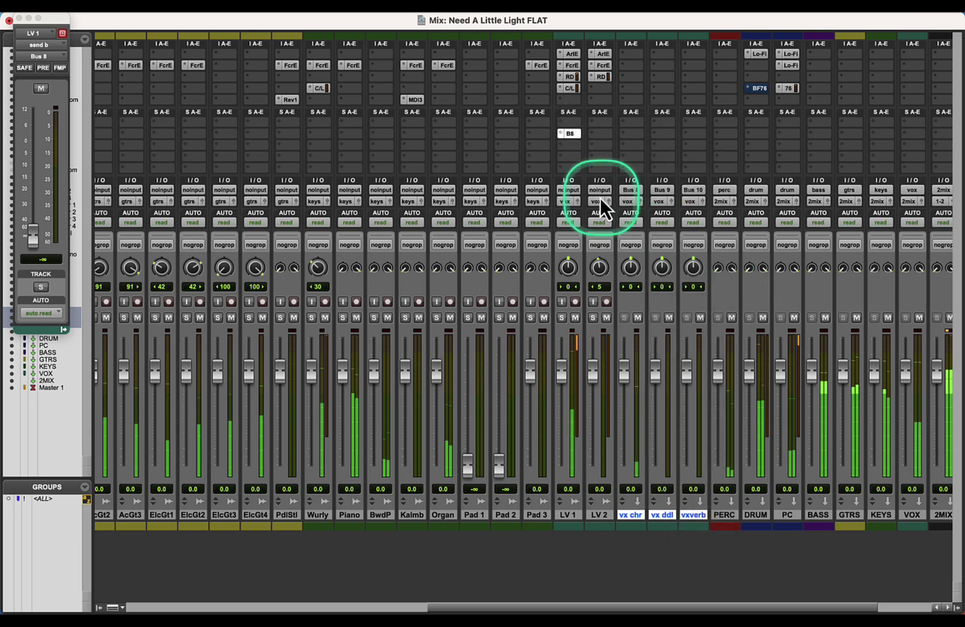
{"action": "left_click", "coordinate": [561, 158]}
{"action": "mouse_move", "coordinate": [560, 167]}
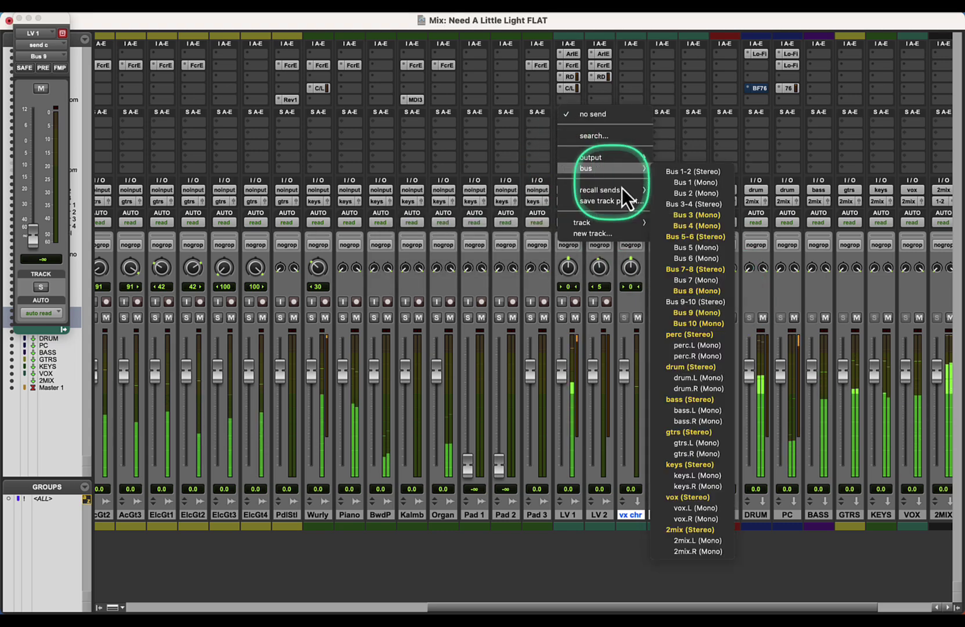
{"action": "left_click", "coordinate": [700, 323]}
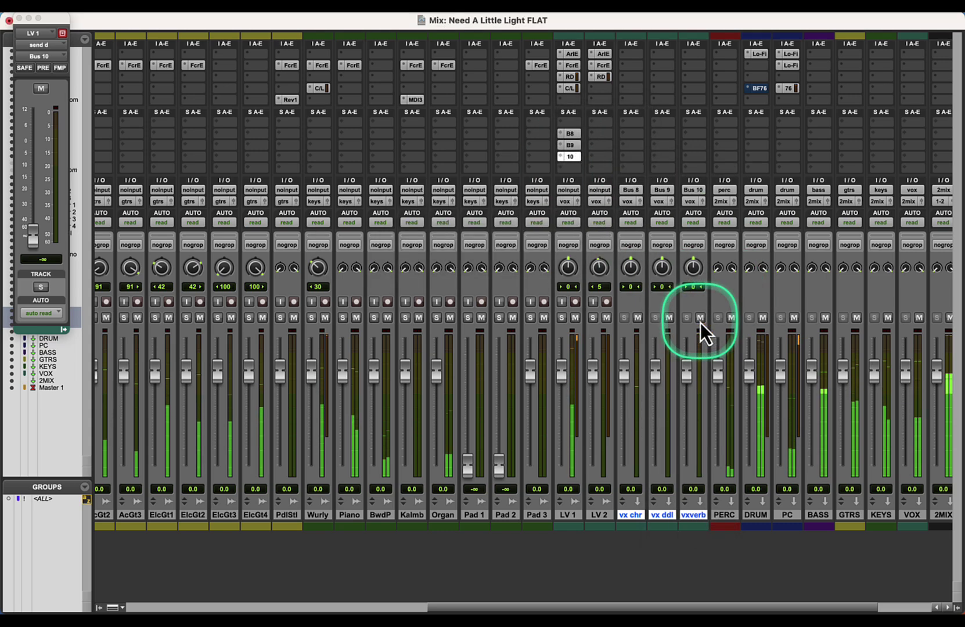
Step: Insert the mono/stereo version of Reverb One on the vx verb track
{"action": "left_click", "coordinate": [688, 103]}
{"action": "mouse_move", "coordinate": [693, 101]}
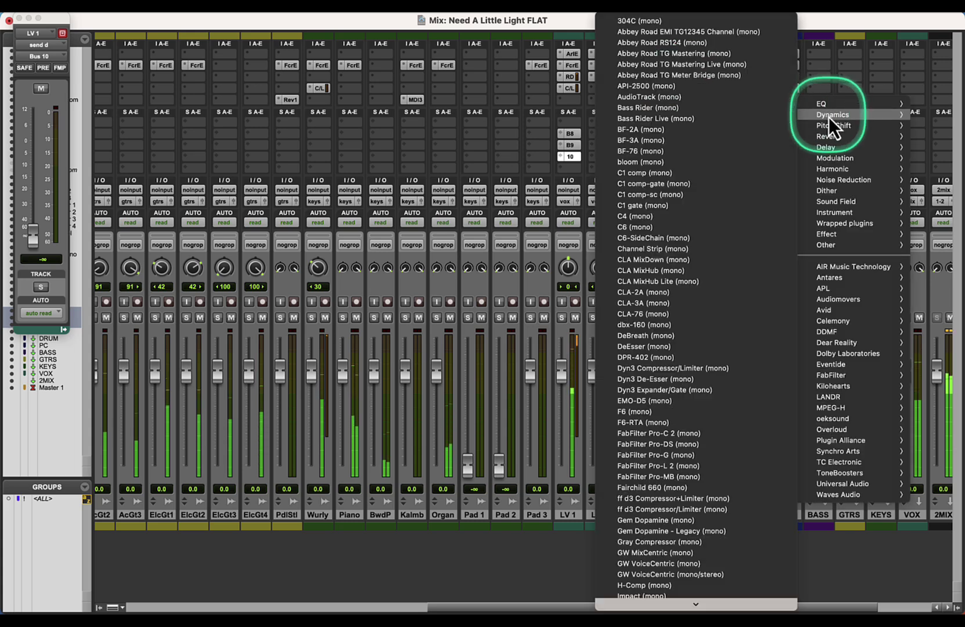
{"action": "mouse_move", "coordinate": [831, 138]}
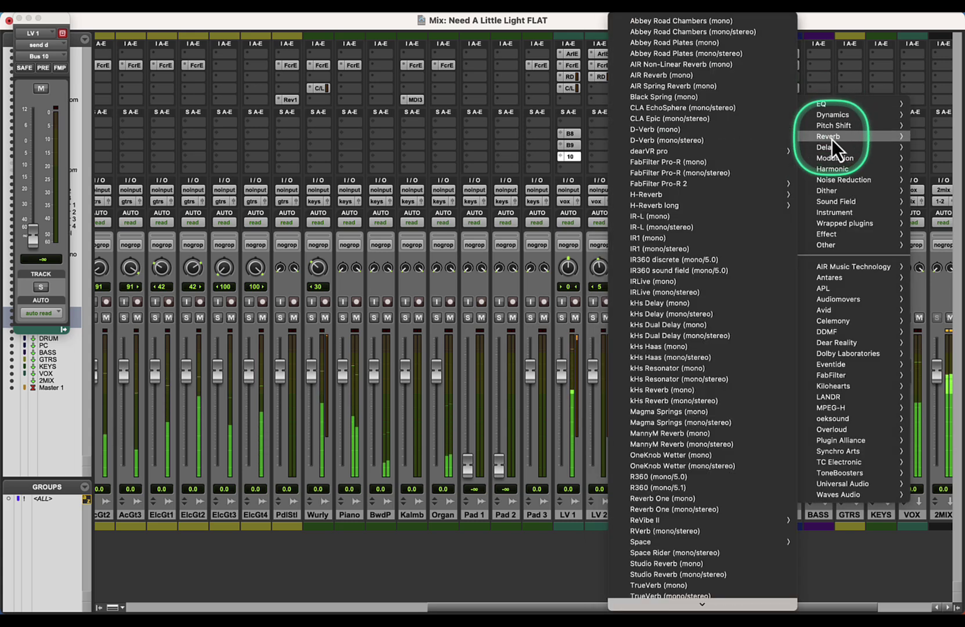
{"action": "left_click", "coordinate": [717, 511]}
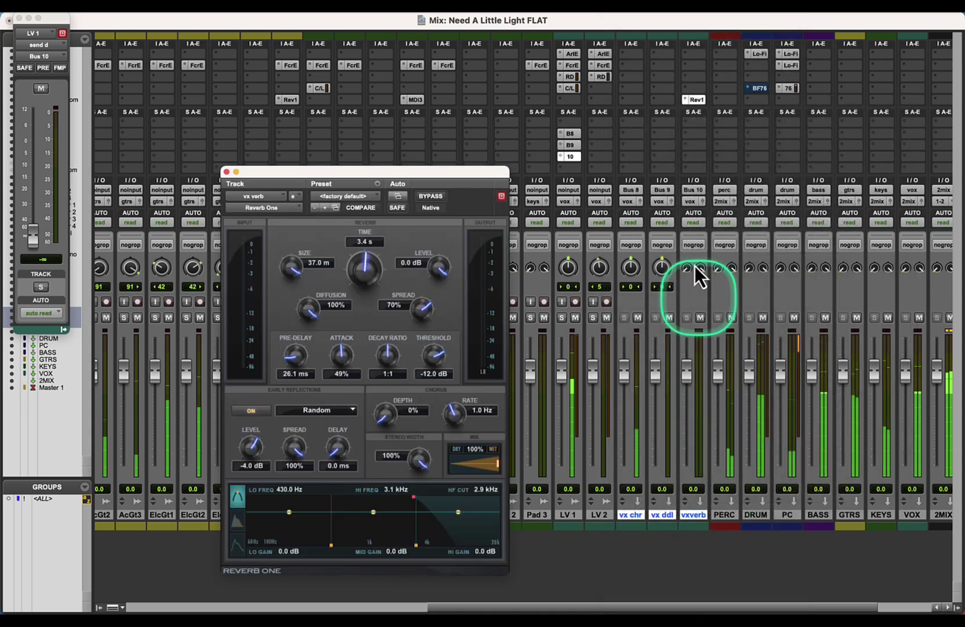
Step: Load the Long Rich Hall preset in Reverb One and move the plug-in window clear of the vocal channels
{"action": "left_click", "coordinate": [338, 197]}
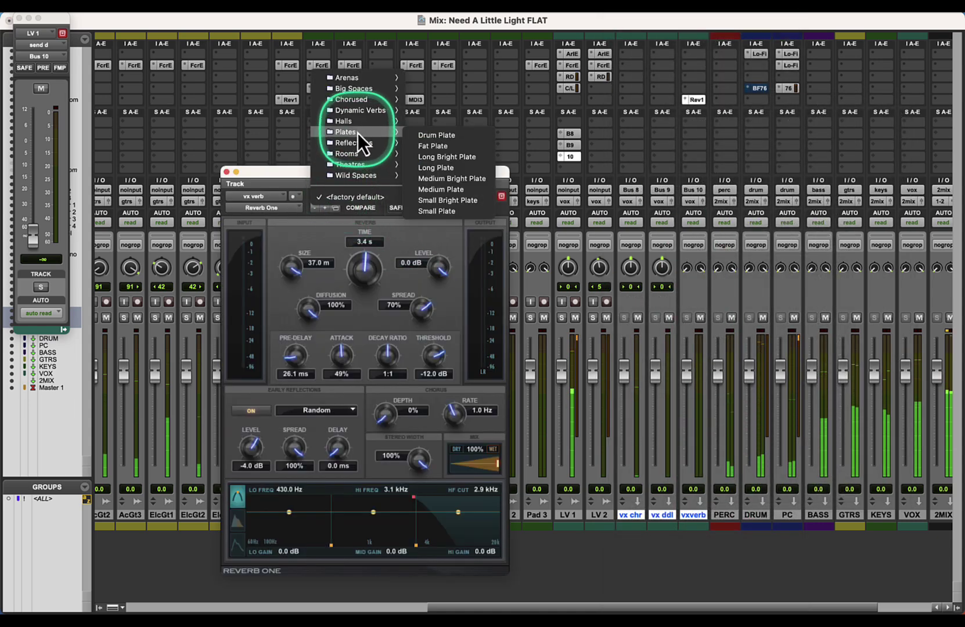
{"action": "mouse_move", "coordinate": [355, 156]}
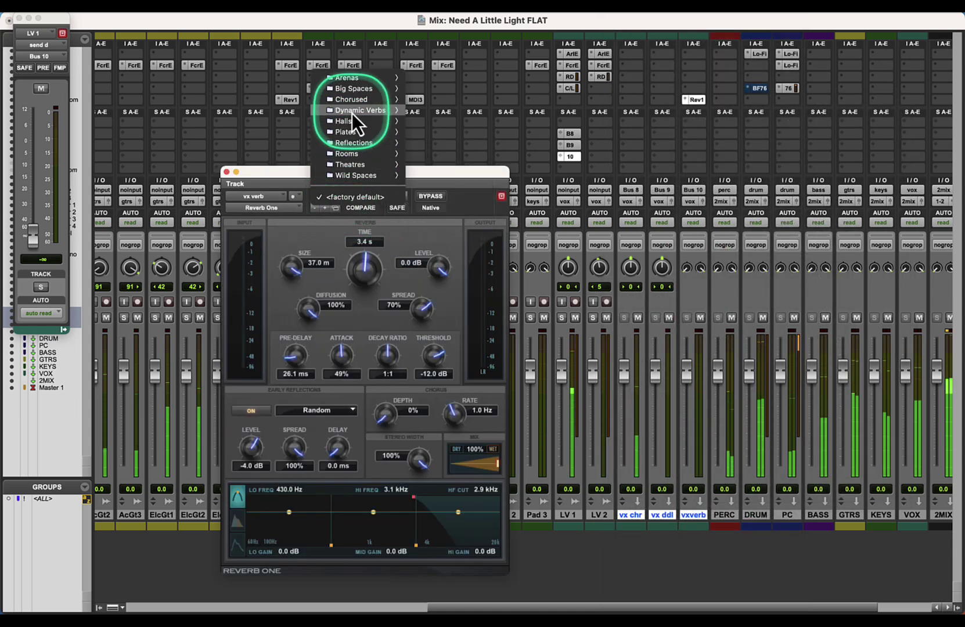
{"action": "mouse_move", "coordinate": [351, 125]}
{"action": "mouse_move", "coordinate": [452, 146]}
{"action": "left_click", "coordinate": [534, 147]}
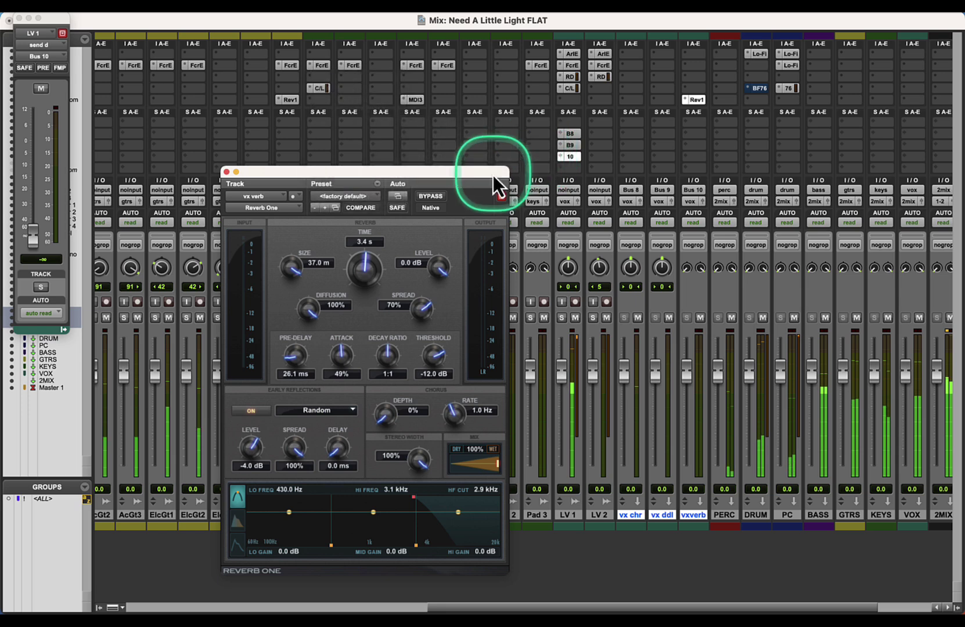
{"action": "left_click_drag", "start_coordinate": [474, 173], "coordinate": [375, 154]}
Step: Set the level of LV 1's Bus 8 send to -15.7 dB
{"action": "left_click", "coordinate": [568, 133]}
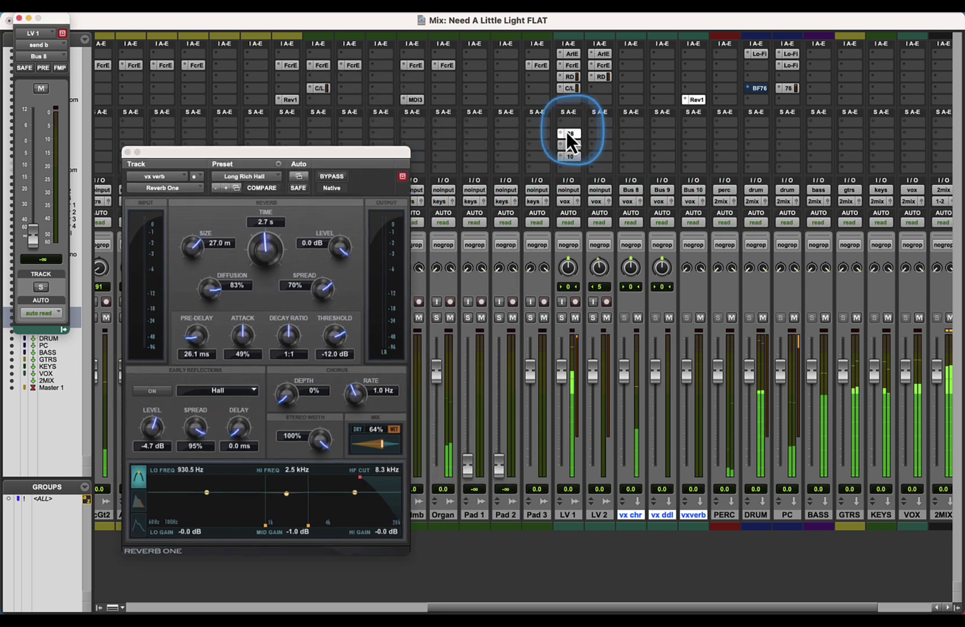
{"action": "left_click", "coordinate": [32, 238], "text": "alt"}
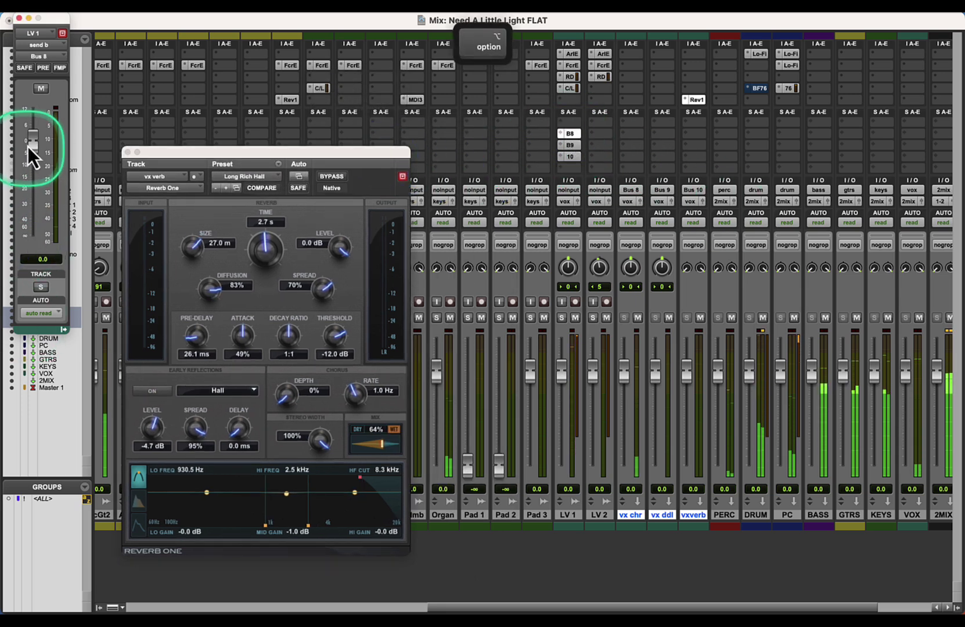
{"action": "left_click_drag", "start_coordinate": [33, 156], "coordinate": [37, 191]}
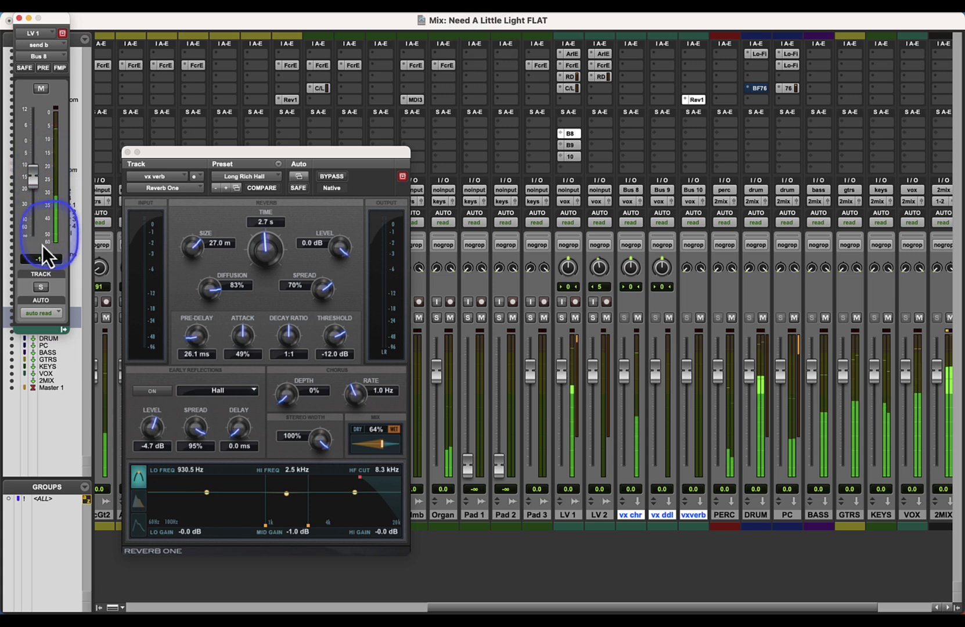
{"action": "left_click_drag", "start_coordinate": [260, 154], "coordinate": [321, 169]}
Step: Solo LV 1 and mute its Bus 8 send
{"action": "key", "text": "space"}
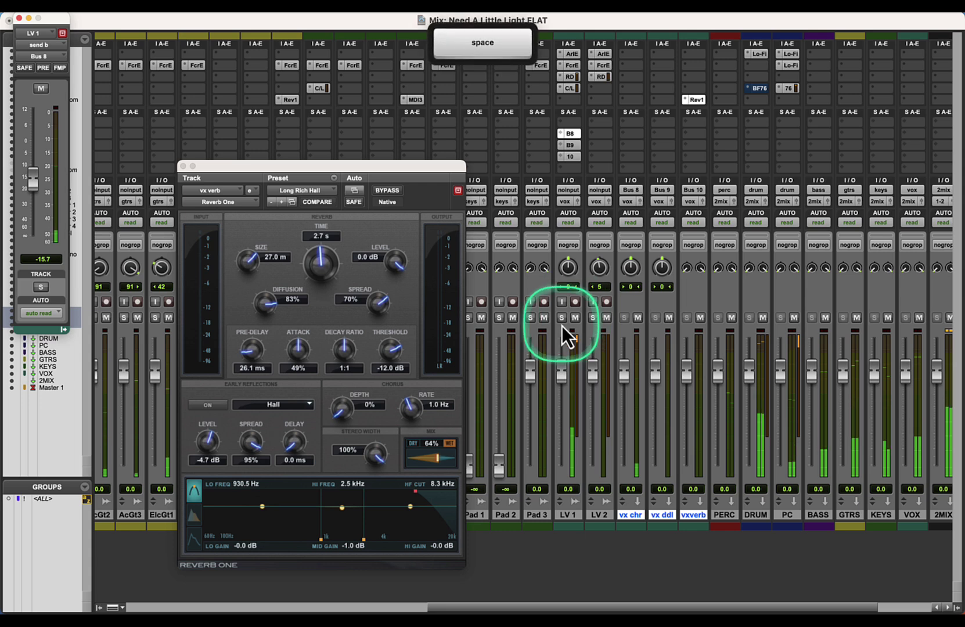
{"action": "left_click", "coordinate": [562, 318]}
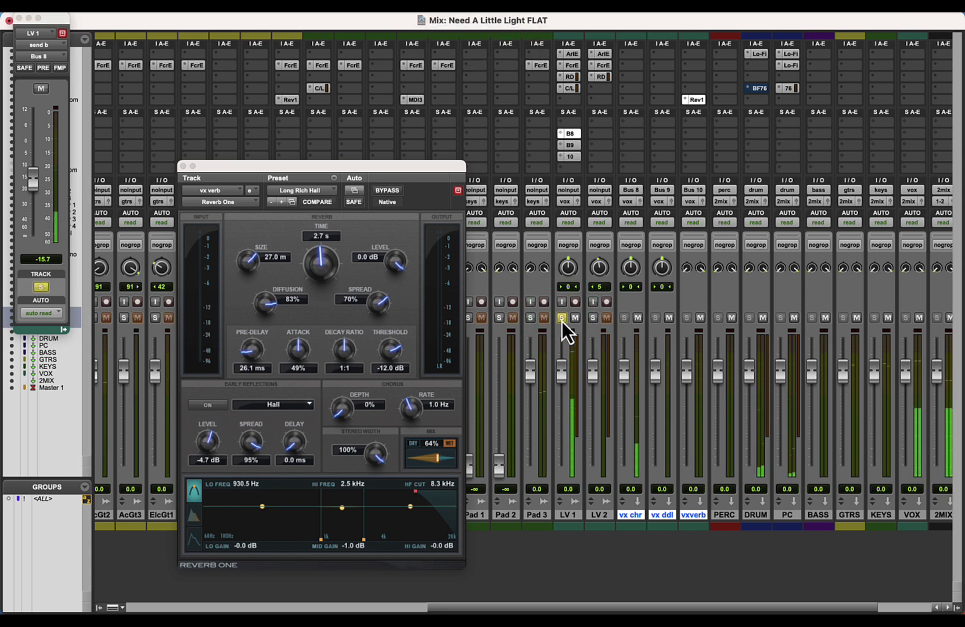
{"action": "left_click", "coordinate": [570, 134], "text": "super"}
Step: Remove the Bus 8 send from LV 1
{"action": "left_click_drag", "start_coordinate": [624, 607], "coordinate": [108, 549]}
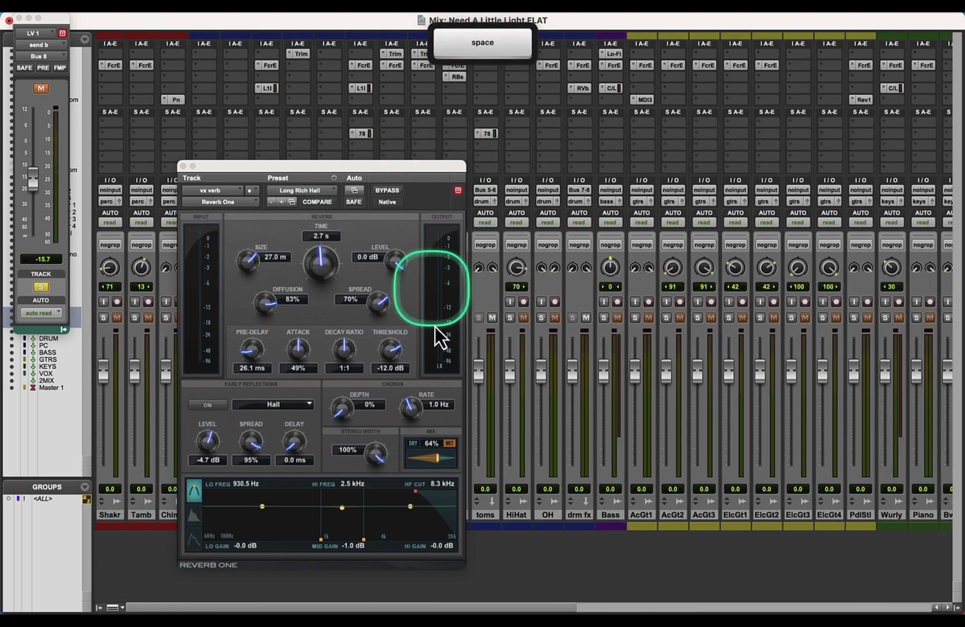
{"action": "left_click", "coordinate": [712, 607]}
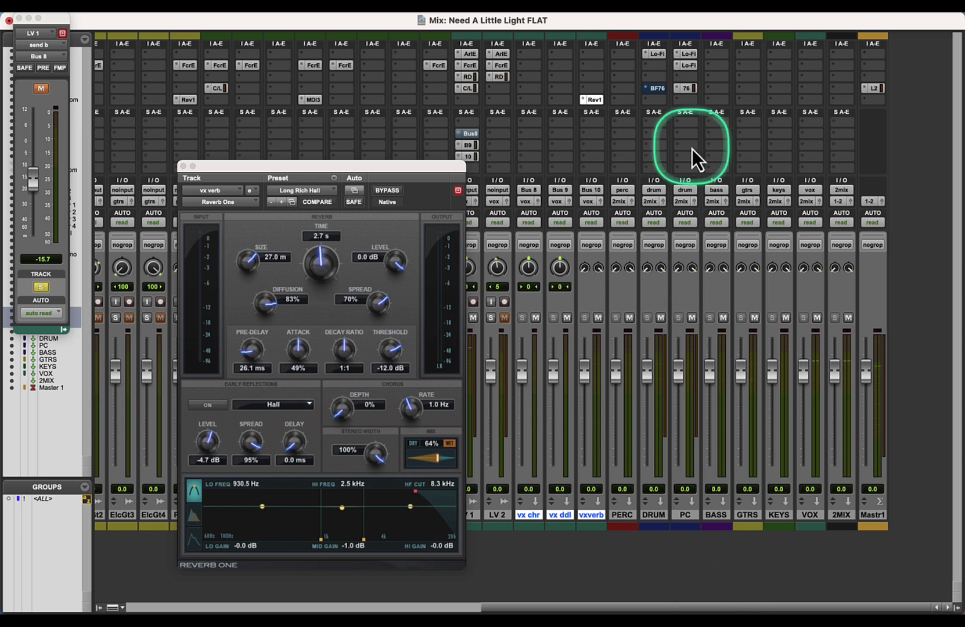
{"action": "left_click", "coordinate": [465, 145]}
{"action": "left_click", "coordinate": [480, 95]}
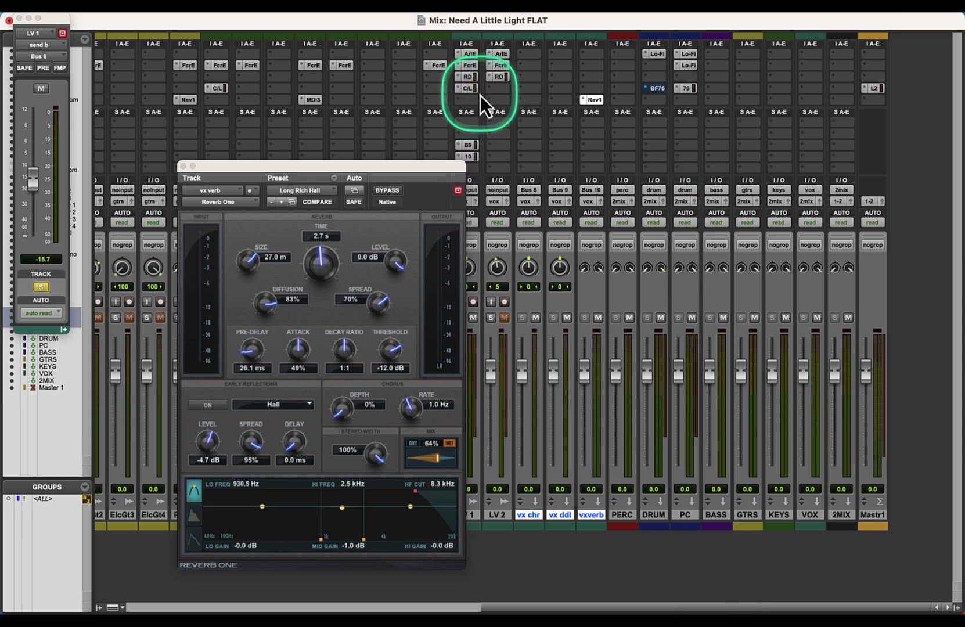
Step: During playback, set LV 1's Bus 10 send to -19.8 dB and move the Reverb One window off the LV 1 channel
{"action": "key", "text": "space"}
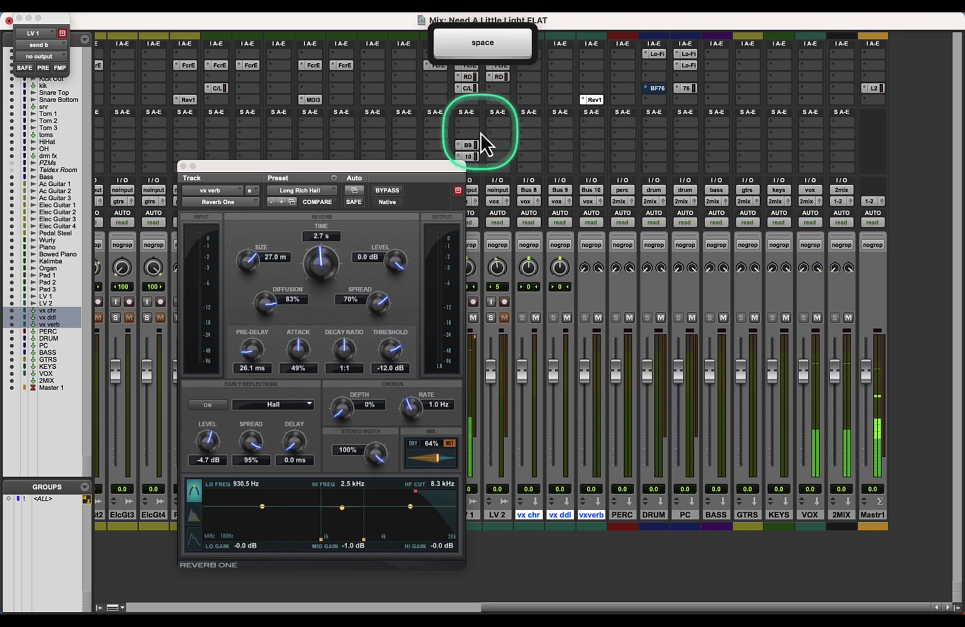
{"action": "left_click", "coordinate": [467, 157]}
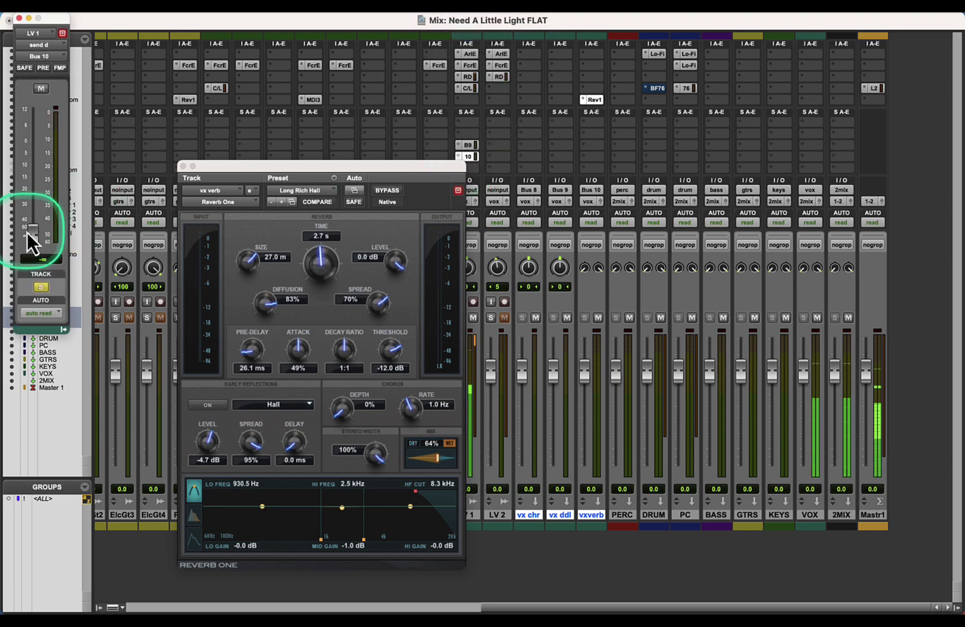
{"action": "left_click", "coordinate": [36, 218], "text": "alt"}
{"action": "left_click_drag", "start_coordinate": [38, 147], "coordinate": [37, 192]}
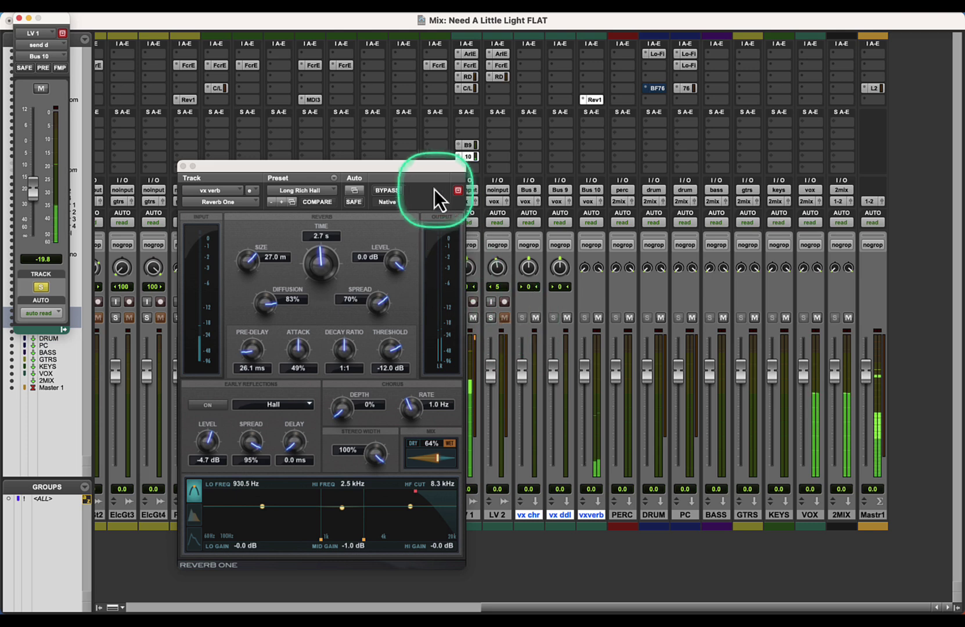
{"action": "left_click_drag", "start_coordinate": [434, 170], "coordinate": [371, 164]}
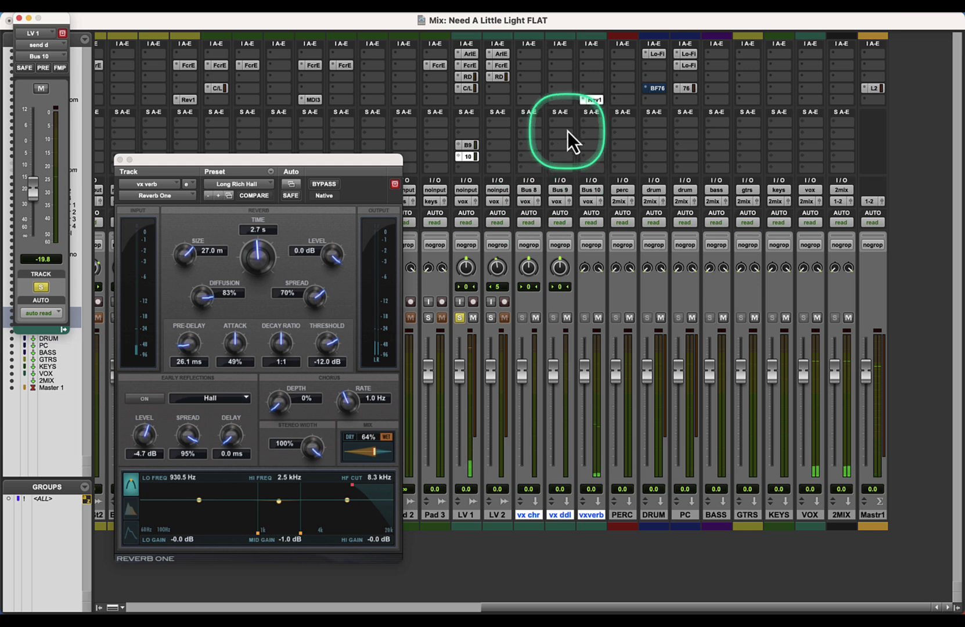
Step: Insert the Focusrite d2 6-Band EQ on insert b of vx verb and set its high-pass filter to 150 Hz
{"action": "left_click", "coordinate": [551, 101]}
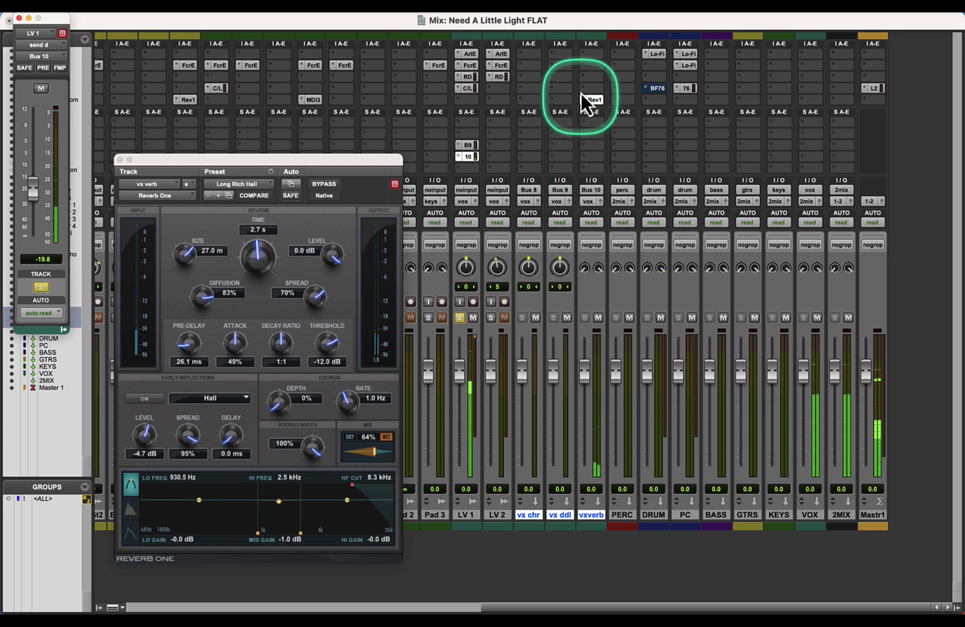
{"action": "left_click", "coordinate": [601, 35]}
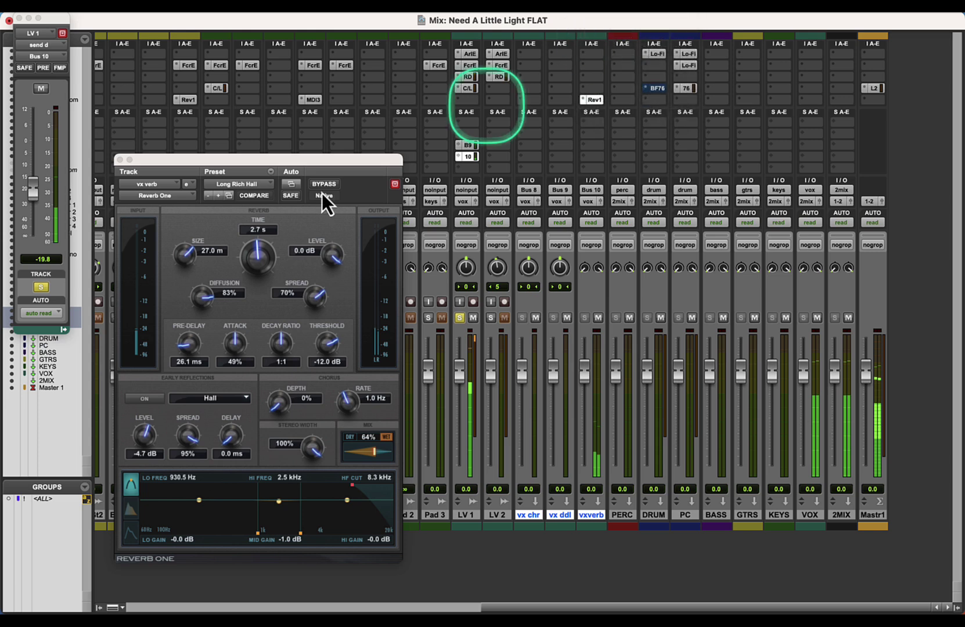
{"action": "left_click", "coordinate": [138, 254]}
{"action": "left_click", "coordinate": [135, 234]}
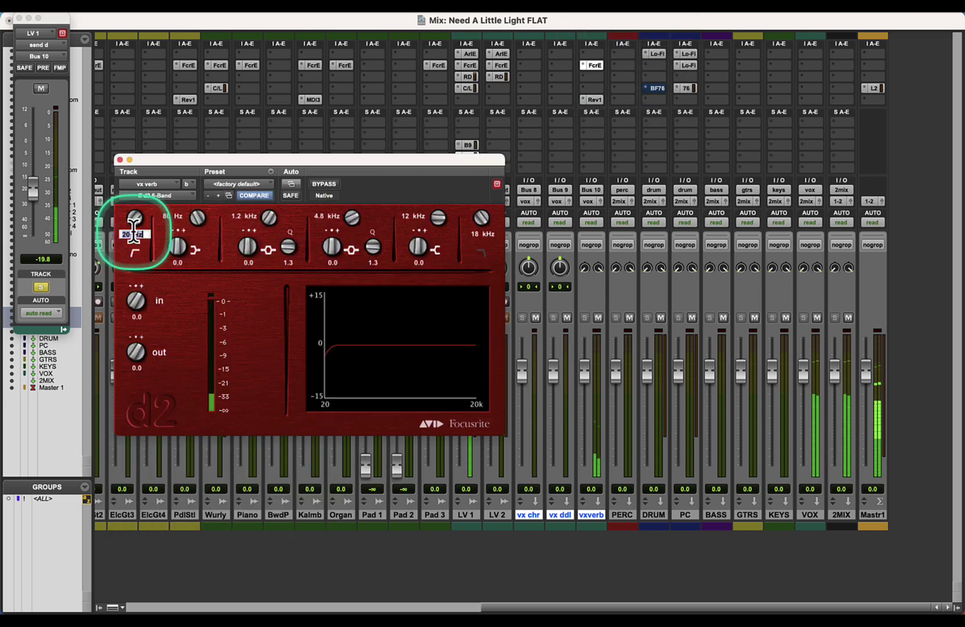
{"action": "type", "text": "150"}
{"action": "key", "text": "Return"}
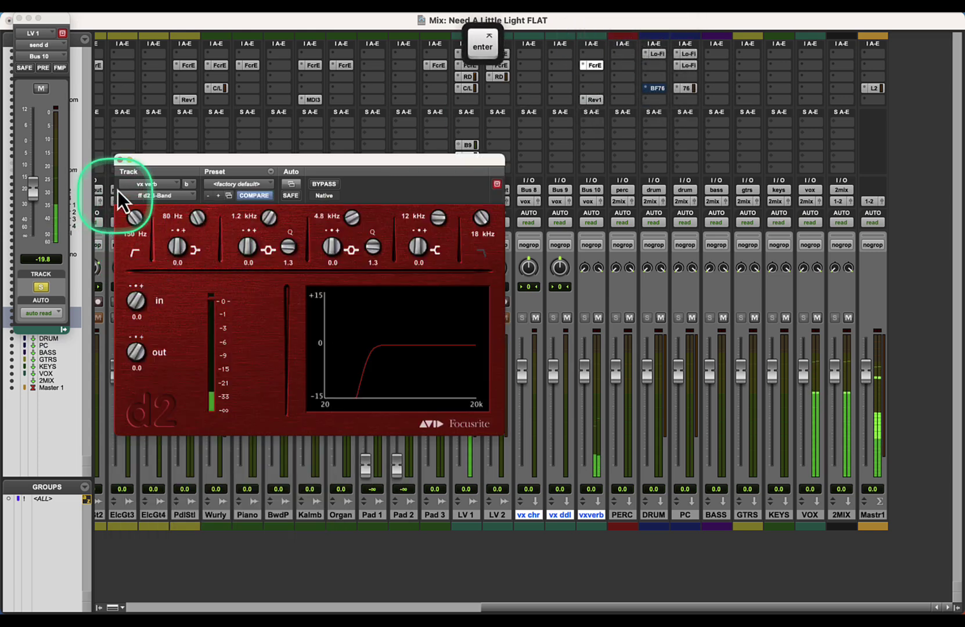
{"action": "left_click", "coordinate": [120, 160]}
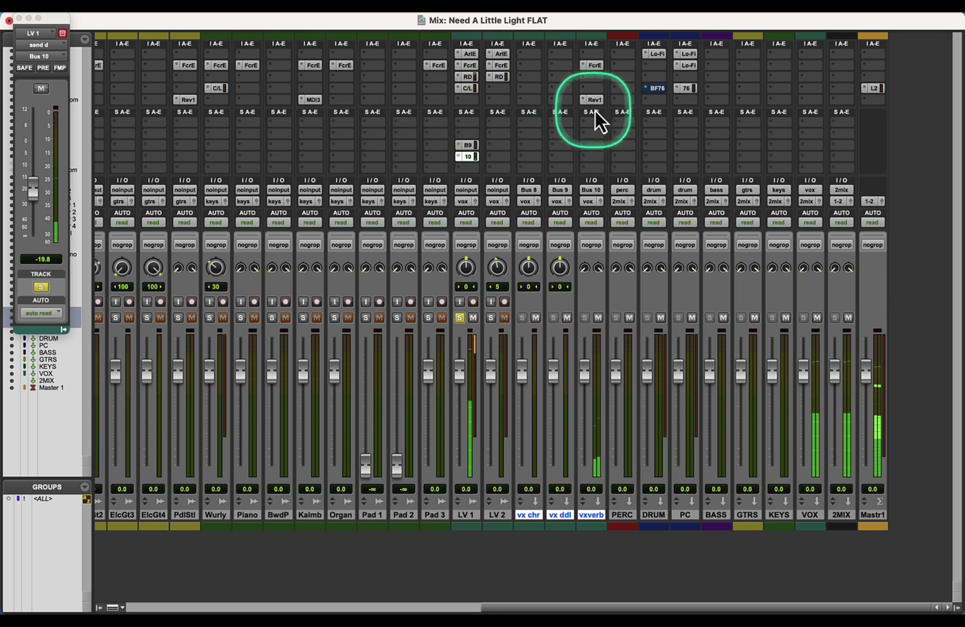
Step: Raise LV 1's Bus 10 send to -18.2 dB and take LV 1 out of solo
{"action": "left_click", "coordinate": [468, 157]}
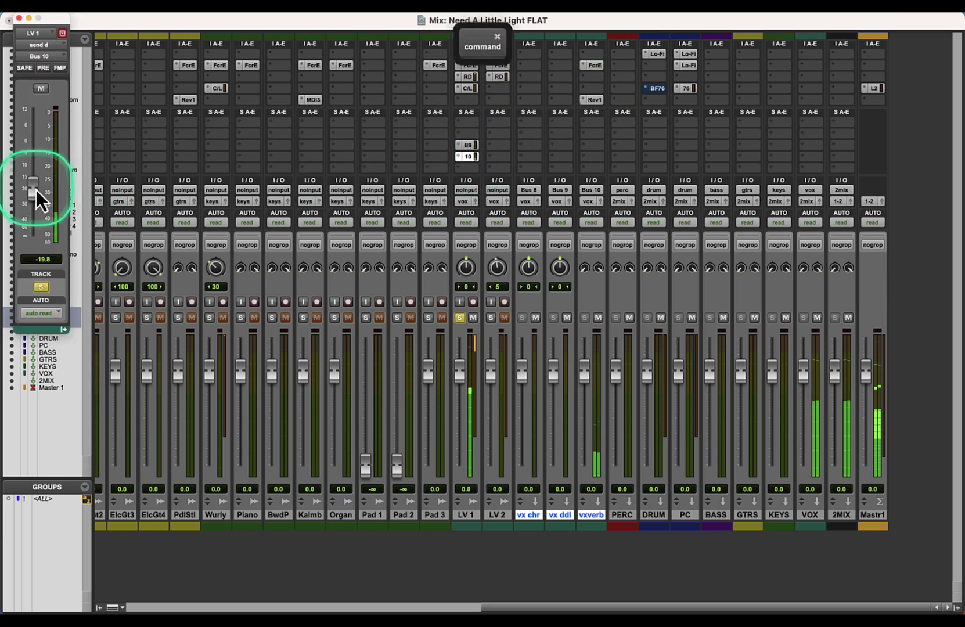
{"action": "mouse_move", "coordinate": [36, 189]}
{"action": "left_mouse_down"}
{"action": "mouse_move", "coordinate": [36, 179]}
{"action": "mouse_move", "coordinate": [68, 204]}
{"action": "mouse_move", "coordinate": [31, 177]}
{"action": "left_mouse_up"}
{"action": "left_click", "coordinate": [458, 319]}
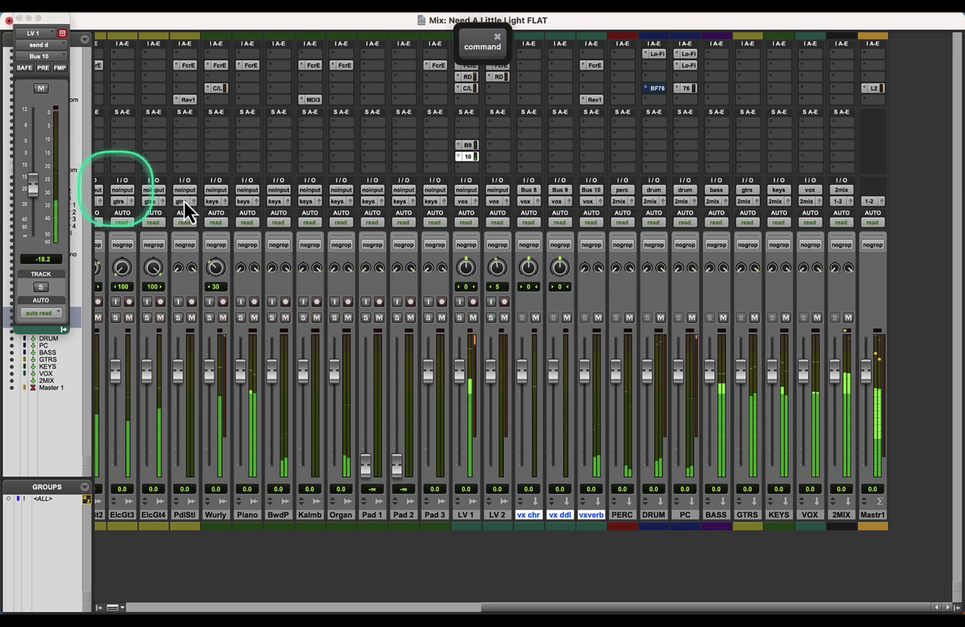
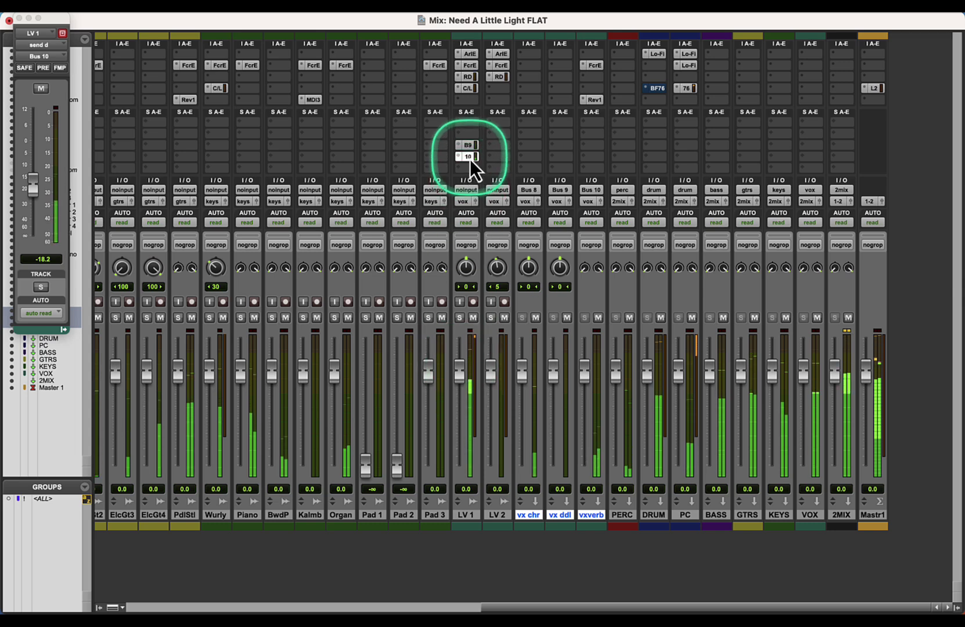
Step: Move a copy of LV 1's Bus 10 send to LV 2 and set its level to -12.2 dB
{"action": "left_click_drag", "start_coordinate": [469, 159], "coordinate": [499, 158]}
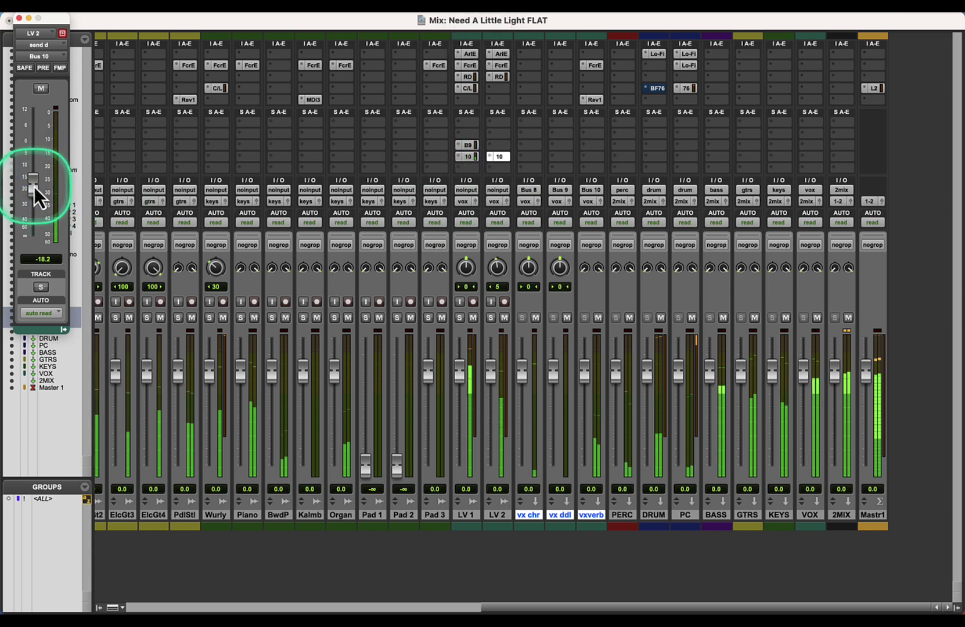
{"action": "mouse_move", "coordinate": [34, 187]}
{"action": "left_mouse_down"}
{"action": "mouse_move", "coordinate": [33, 165]}
{"action": "mouse_move", "coordinate": [36, 186]}
{"action": "left_mouse_up"}
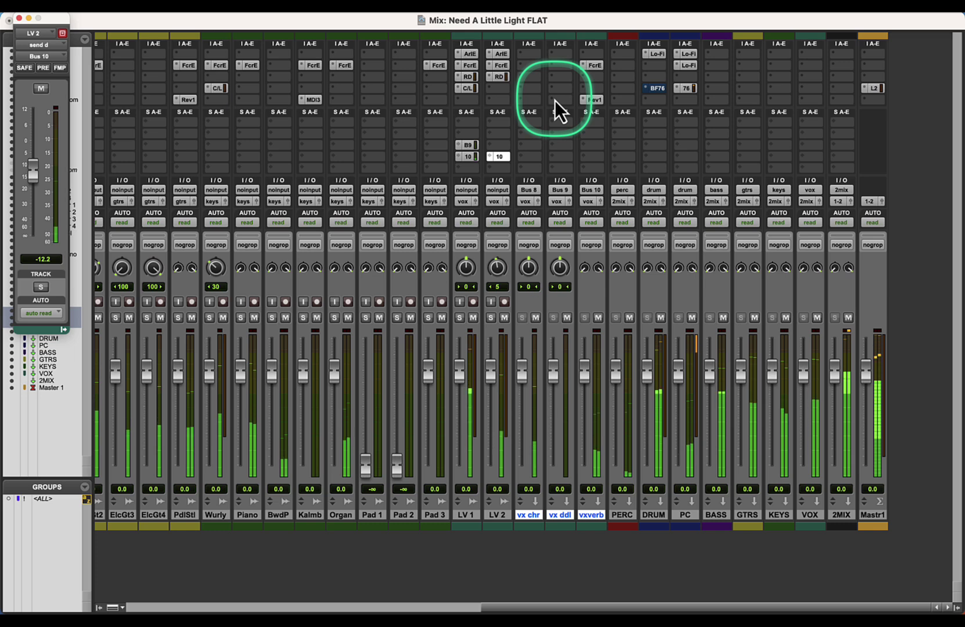
Step: Deactivate the vx chr aux track and hide the selected vocal effect auxes from the mixer
{"action": "left_click", "coordinate": [529, 190]}
{"action": "left_click", "coordinate": [550, 136]}
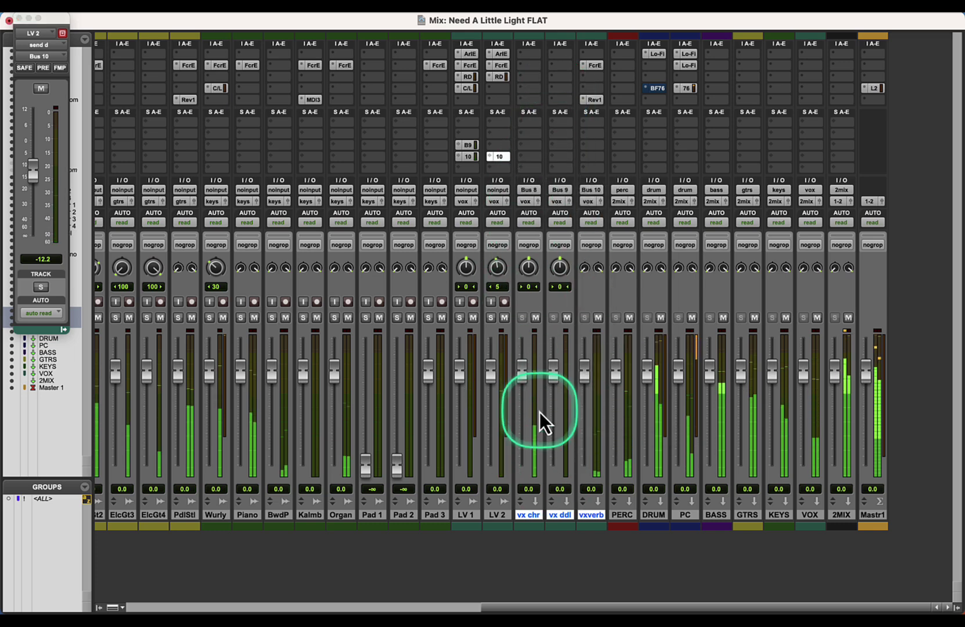
{"action": "left_click", "coordinate": [539, 513], "text": "ctrl+super"}
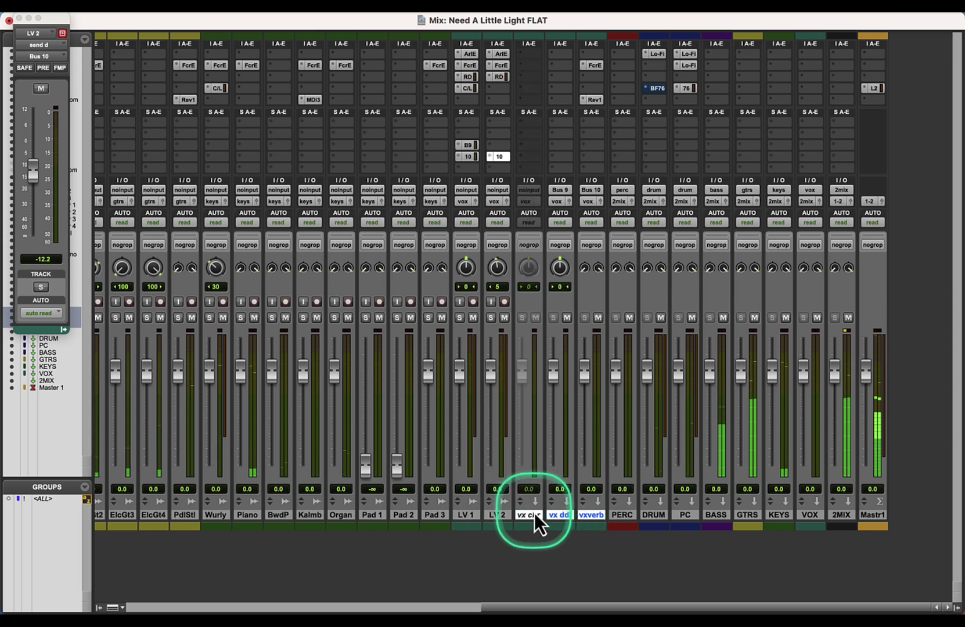
{"action": "right_click", "coordinate": [521, 516]}
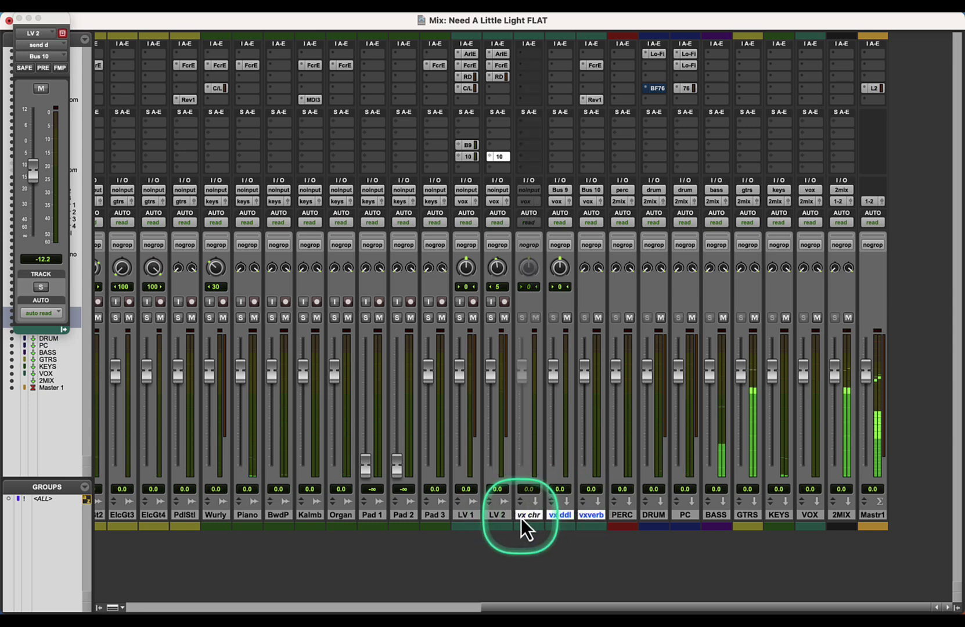
{"action": "left_click", "coordinate": [546, 521]}
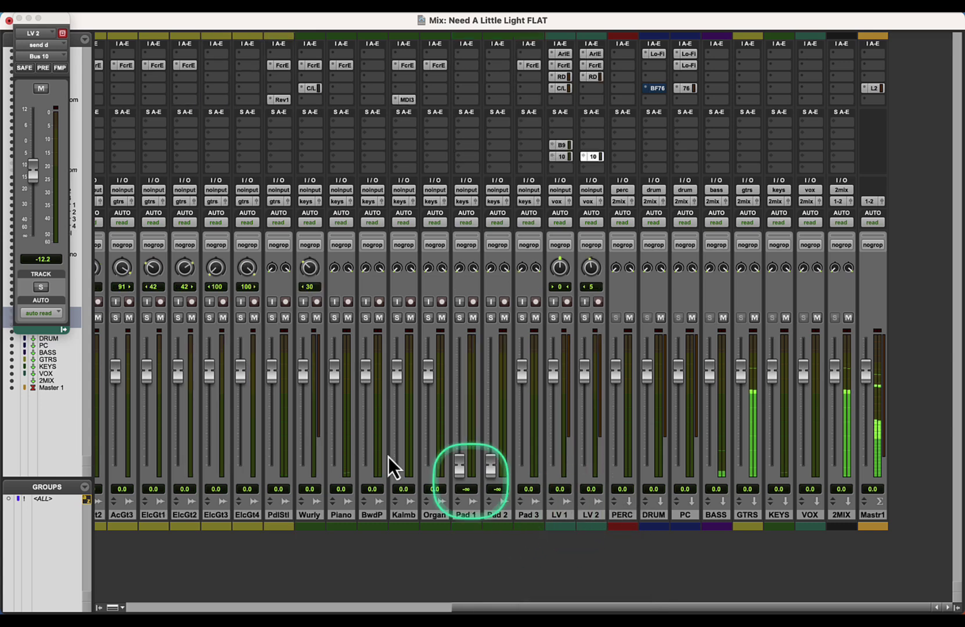
Step: Show the vx ddl and vx verb auxes again, restart playback and leave only LV 1 selected
{"action": "left_click", "coordinate": [9, 20]}
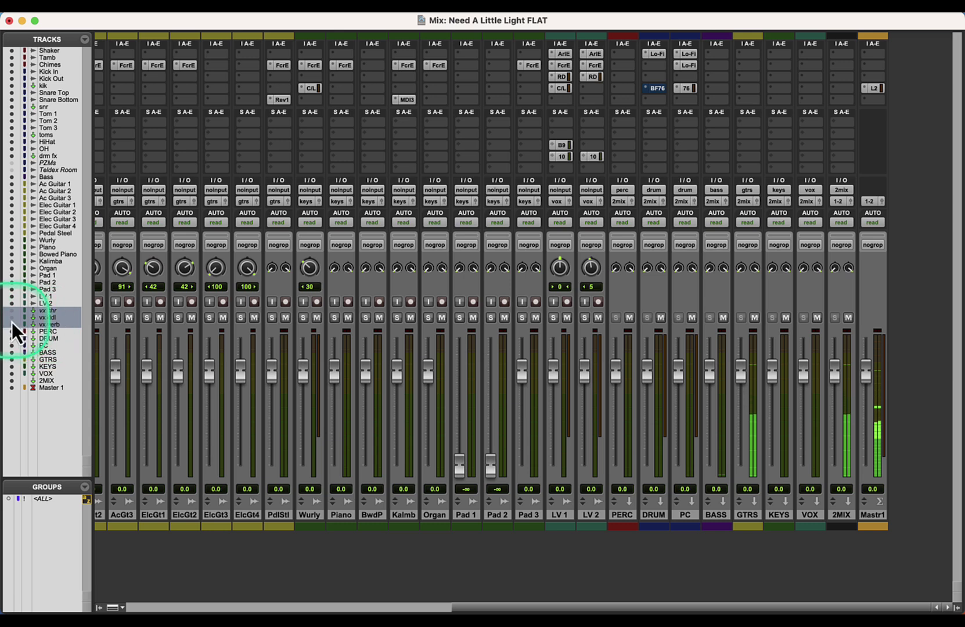
{"action": "left_click", "coordinate": [11, 320]}
{"action": "key", "text": "space"}
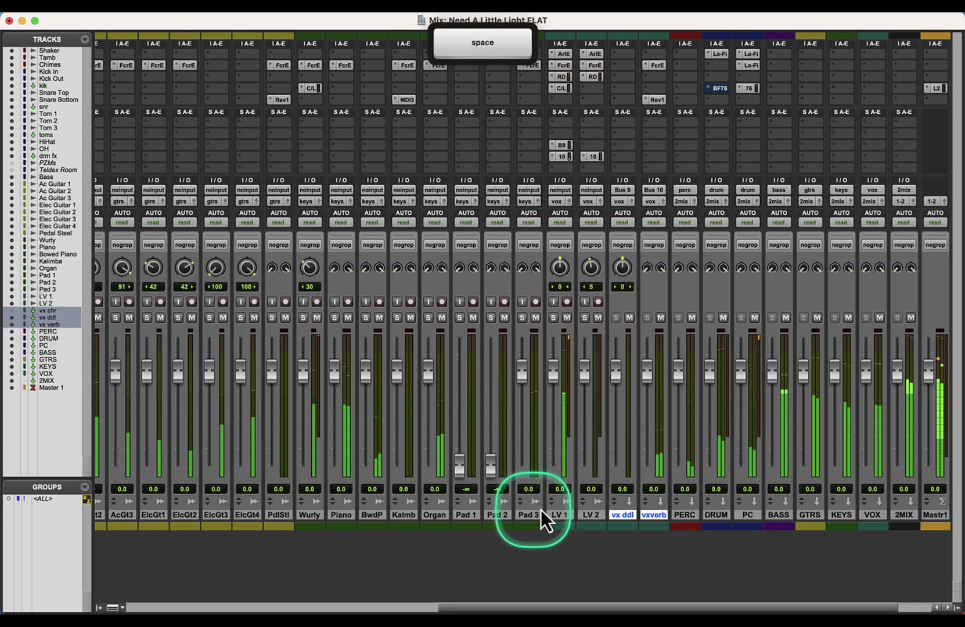
{"action": "left_click", "coordinate": [560, 515]}
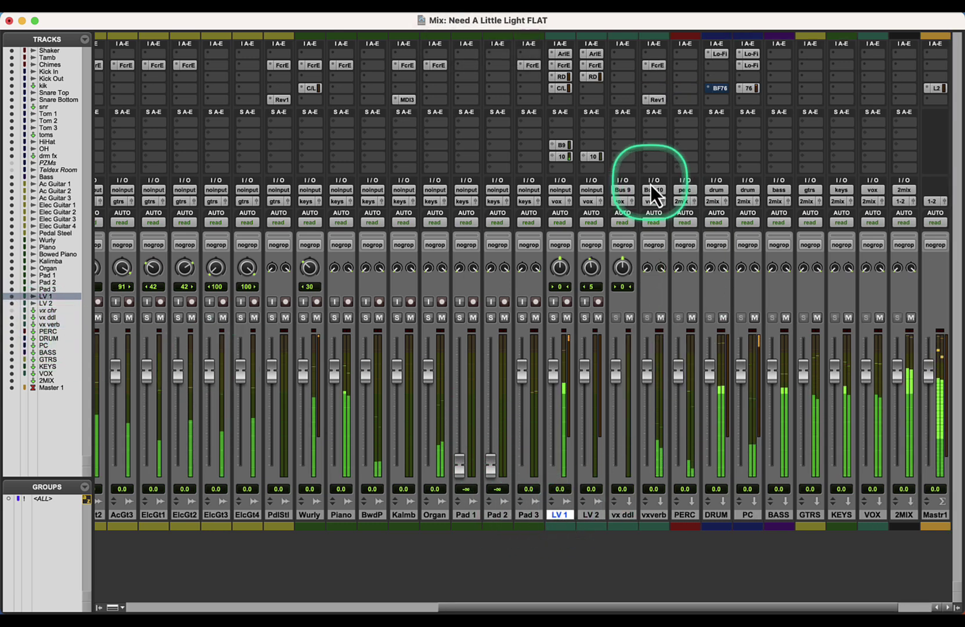
Step: Insert the Pitch II (mono/stereo) pitch shifter on insert d of the vx ddl aux
{"action": "left_click", "coordinate": [615, 90]}
{"action": "mouse_move", "coordinate": [637, 93]}
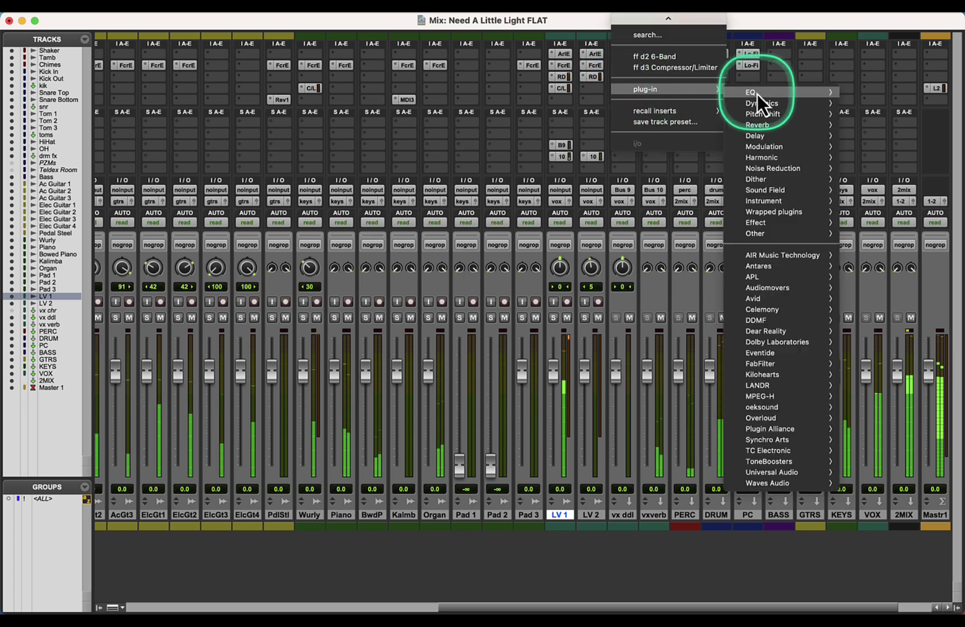
{"action": "mouse_move", "coordinate": [780, 114]}
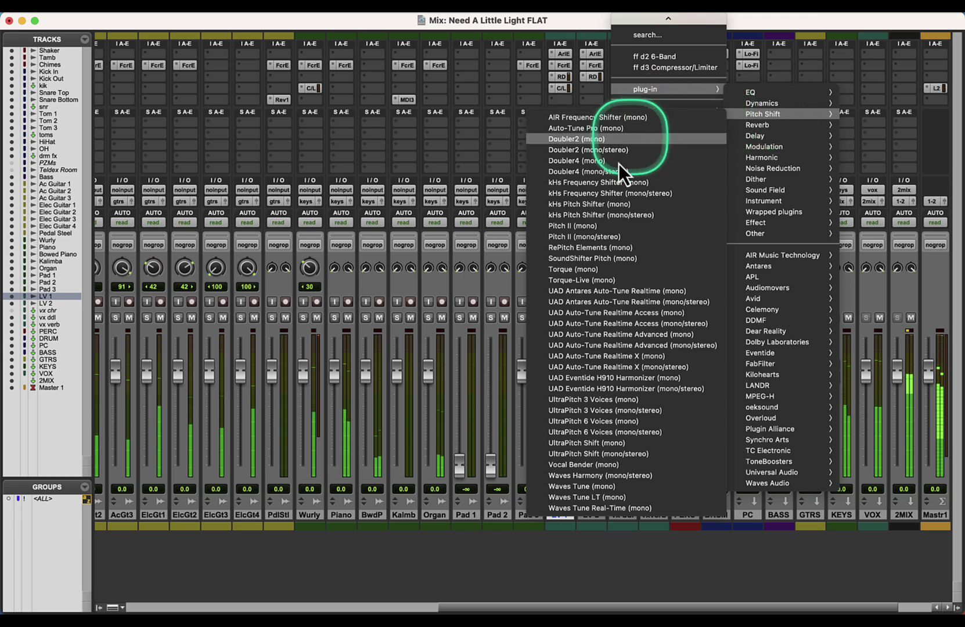
{"action": "left_click", "coordinate": [660, 236]}
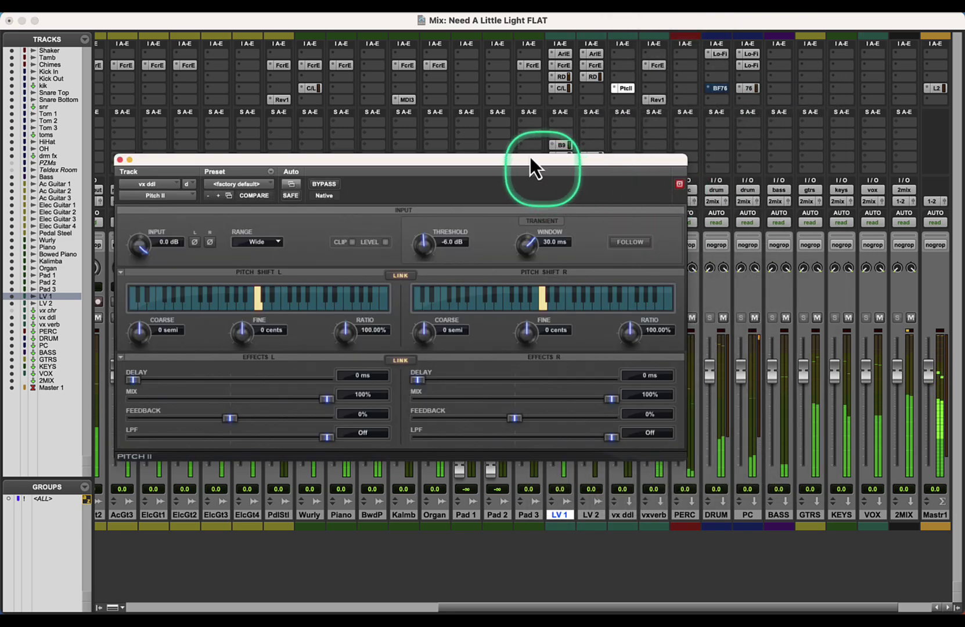
{"action": "left_click_drag", "start_coordinate": [529, 156], "coordinate": [632, 149]}
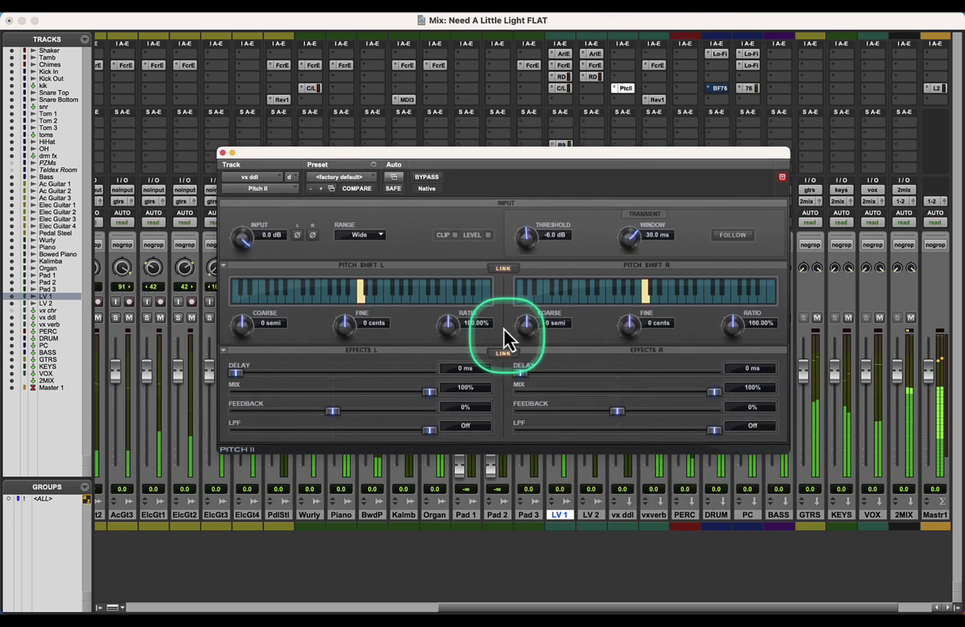
Step: Unlink Pitch II's two channels and set the fine pitch shift to -7 cents on the left and 7 cents on the right
{"action": "left_click", "coordinate": [508, 268]}
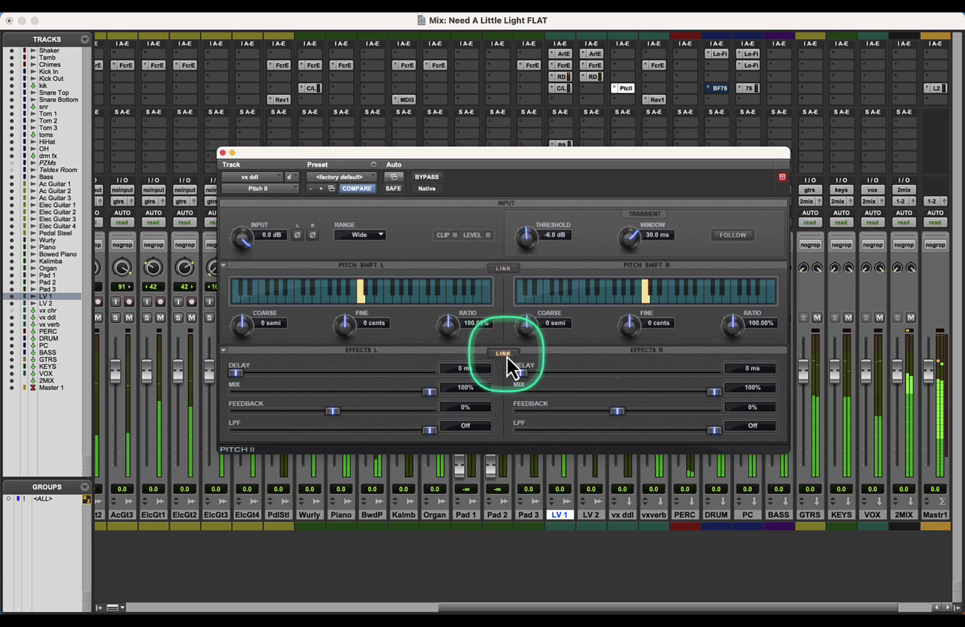
{"action": "left_click", "coordinate": [281, 322]}
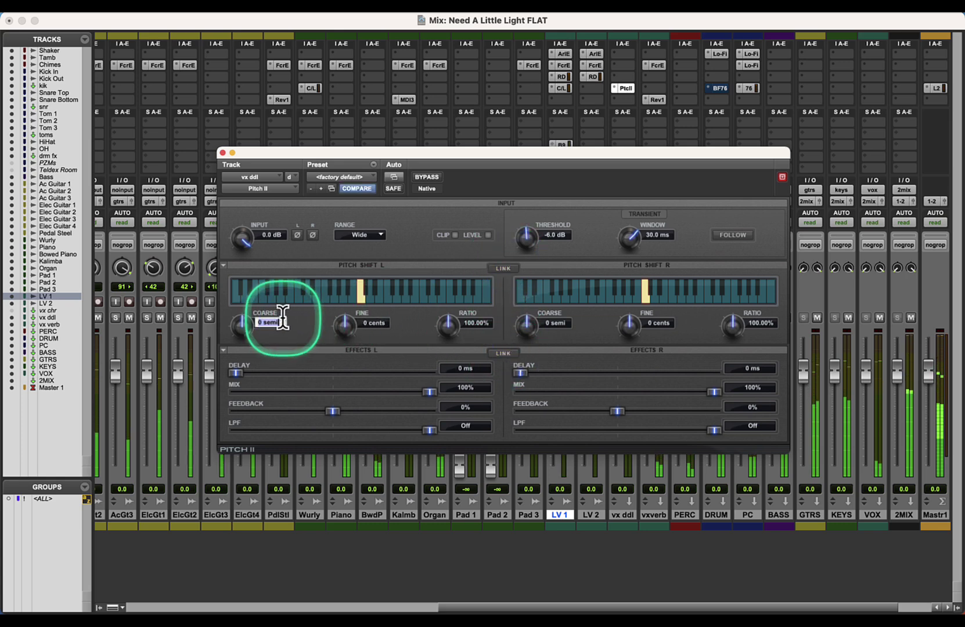
{"action": "left_click", "coordinate": [370, 322]}
{"action": "type", "text": "-7"}
{"action": "key", "text": "Return"}
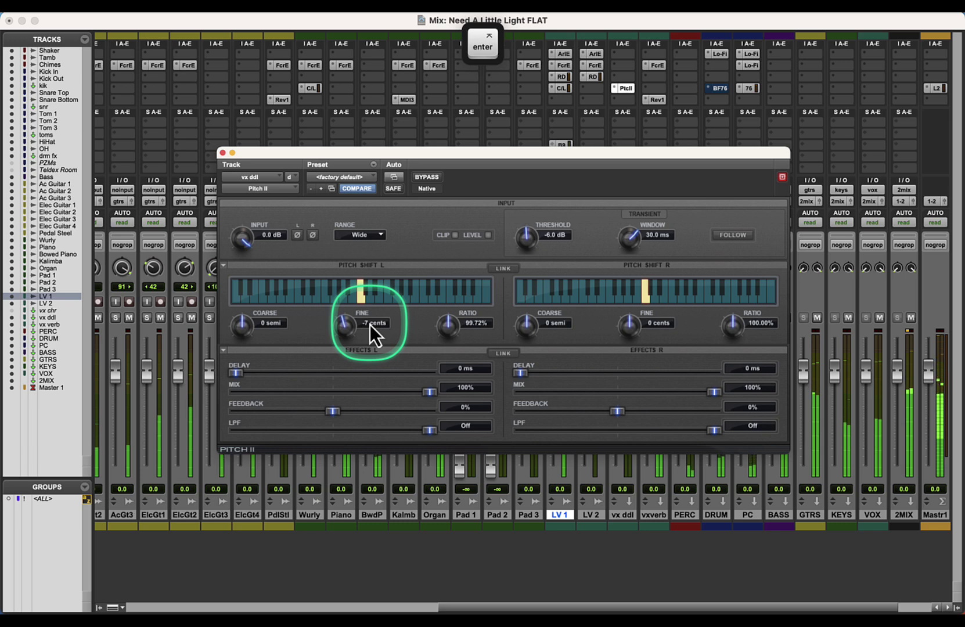
{"action": "left_click", "coordinate": [650, 323]}
{"action": "type", "text": "7"}
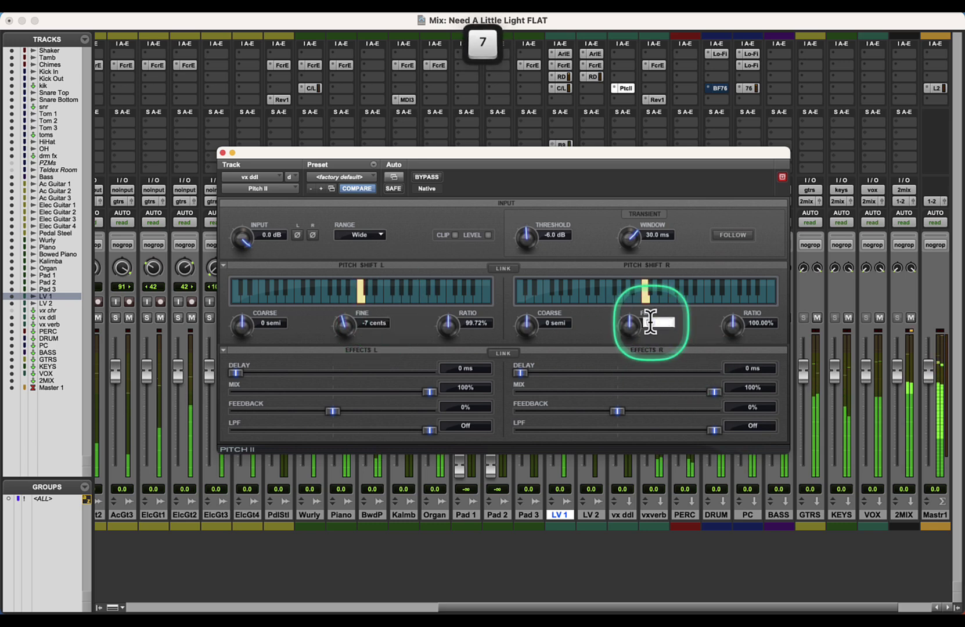
{"action": "key", "text": "Return"}
Step: Move the Pitch II window off the LV 1 channel and raise LV 1's Bus 9 send to -15.0 dB
{"action": "left_click_drag", "start_coordinate": [610, 153], "coordinate": [257, 186]}
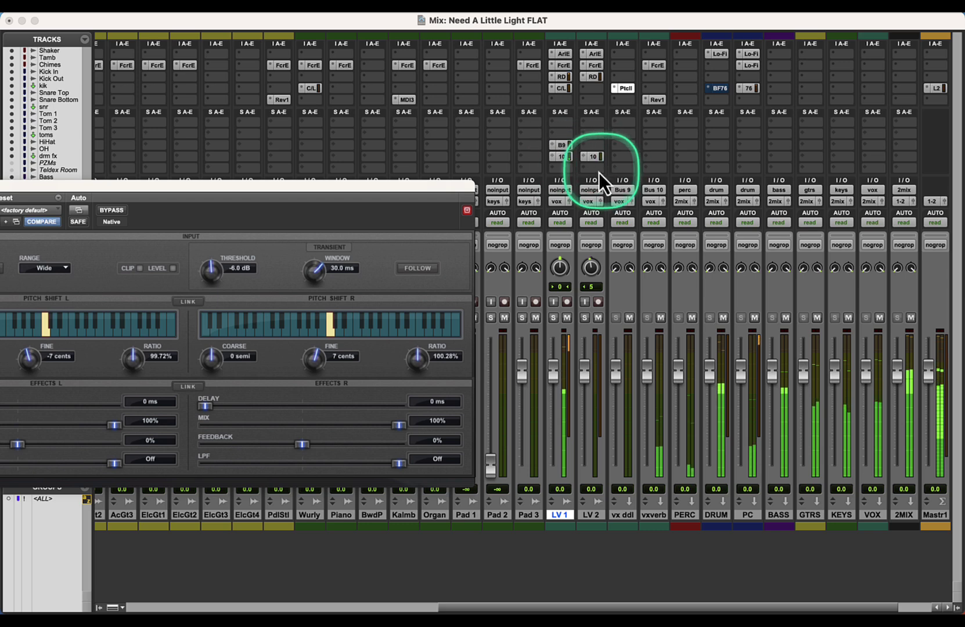
{"action": "left_click", "coordinate": [562, 145]}
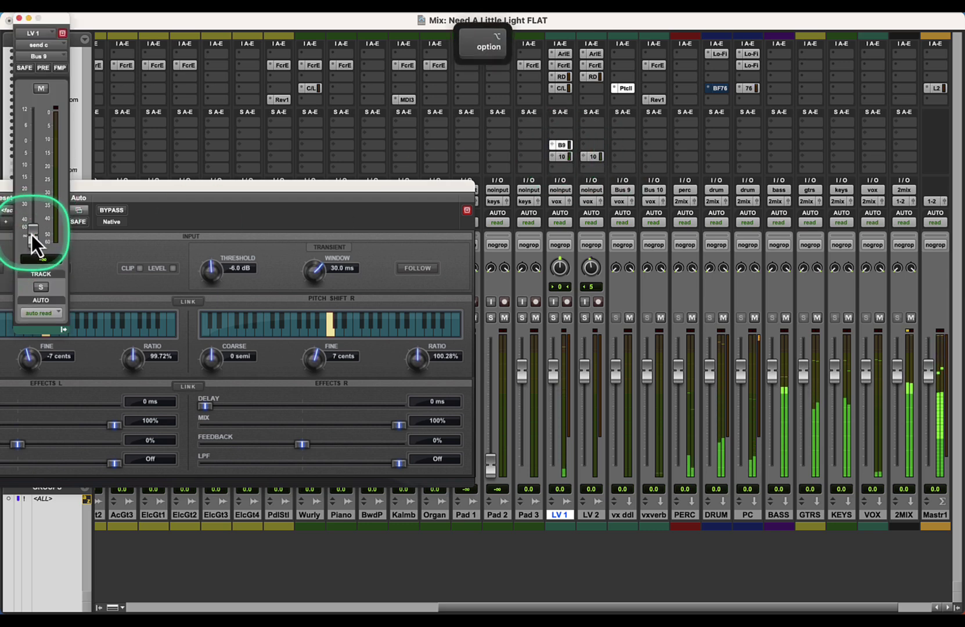
{"action": "left_click_drag", "start_coordinate": [32, 235], "coordinate": [28, 177]}
Step: Set Pitch II's delay to 10 ms on the left channel and 20 ms on the right channel
{"action": "left_click", "coordinate": [148, 401]}
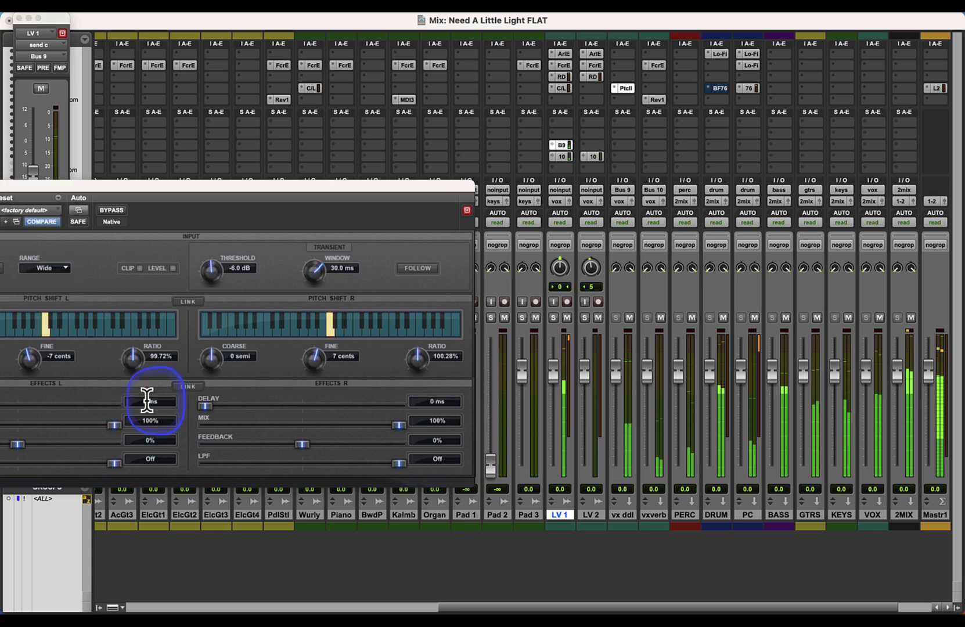
{"action": "type", "text": "10"}
{"action": "key", "text": "KP_Enter"}
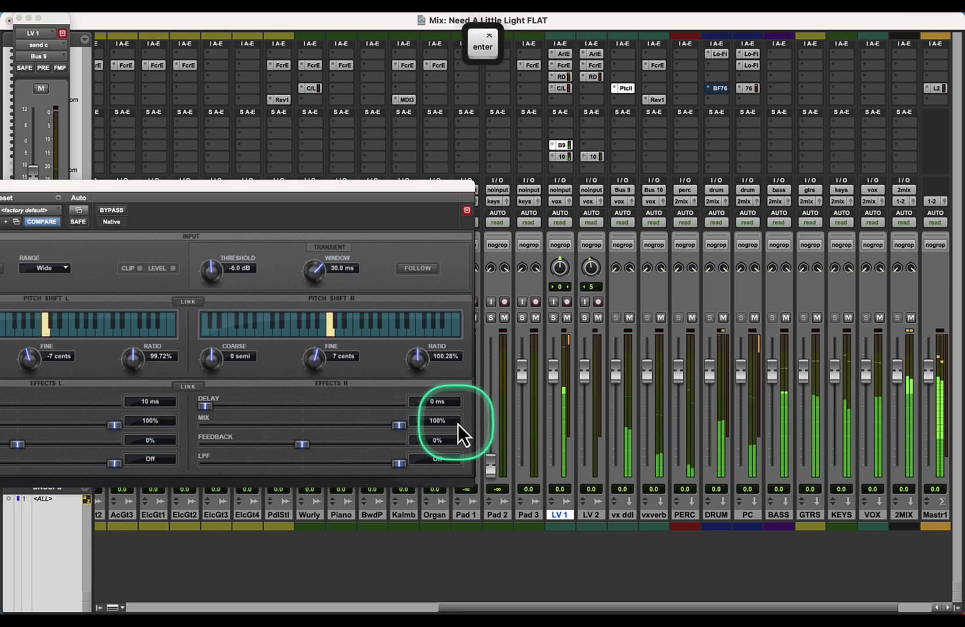
{"action": "left_click", "coordinate": [435, 401]}
{"action": "type", "text": "10"}
{"action": "key", "text": "KP_Enter"}
{"action": "key", "text": "KP_Enter"}
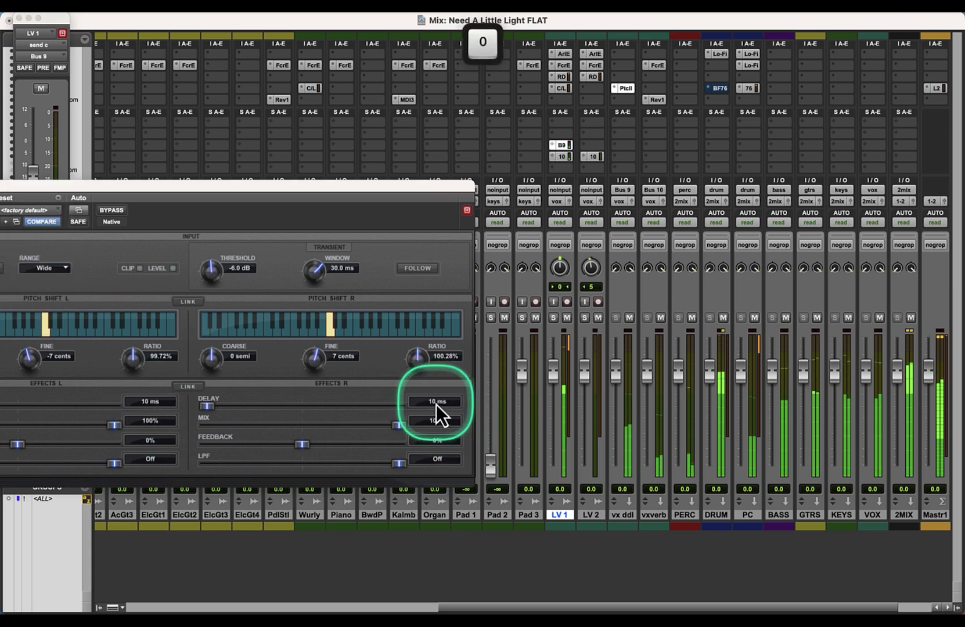
{"action": "left_click", "coordinate": [536, 511]}
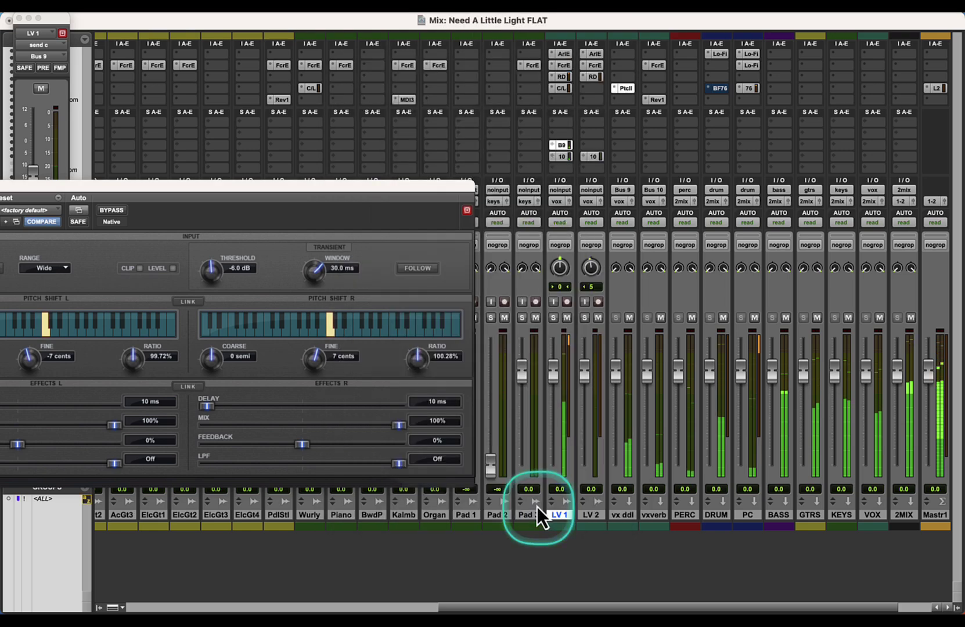
{"action": "left_click", "coordinate": [434, 400]}
{"action": "type", "text": "20"}
{"action": "key", "text": "KP_Enter"}
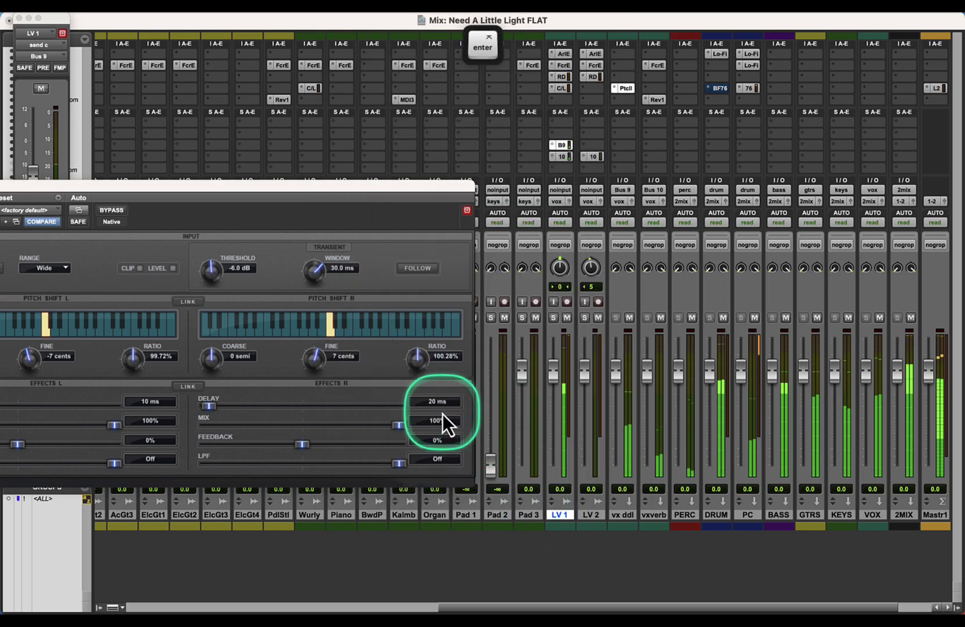
Step: Move the Pitch II window out of the way and lower LV 1's Bus 9 send to -16.0 dB
{"action": "left_click_drag", "start_coordinate": [379, 190], "coordinate": [409, 459]}
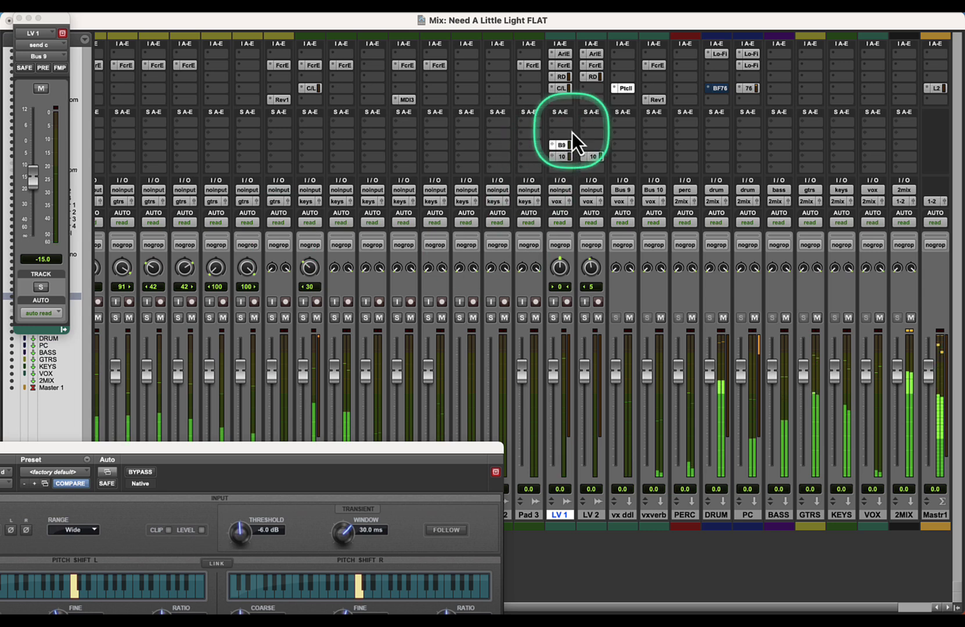
{"action": "left_click", "coordinate": [559, 152], "text": "super"}
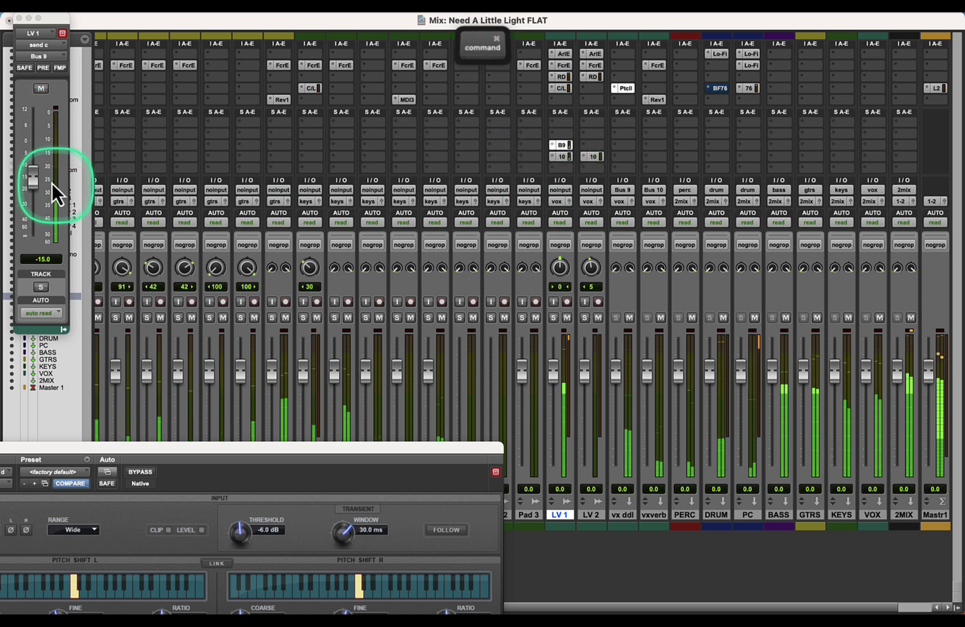
{"action": "left_click_drag", "start_coordinate": [33, 181], "coordinate": [32, 201]}
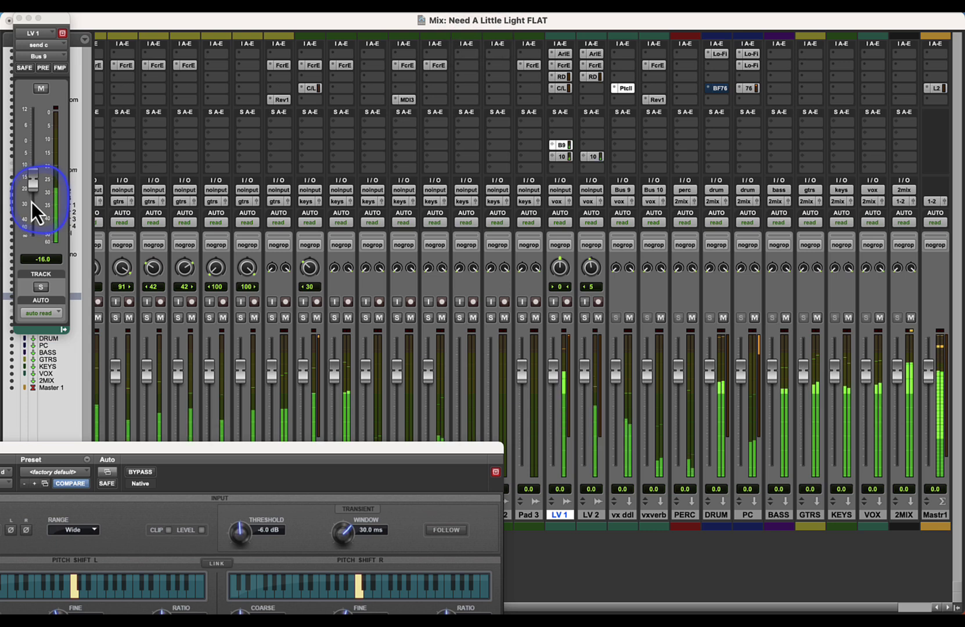
Step: Copy LV 1's Bus 9 send to LV 2, restart playback from the marker and toggle LV 1's Bus 9 send mute to compare
{"action": "left_click", "coordinate": [41, 90]}
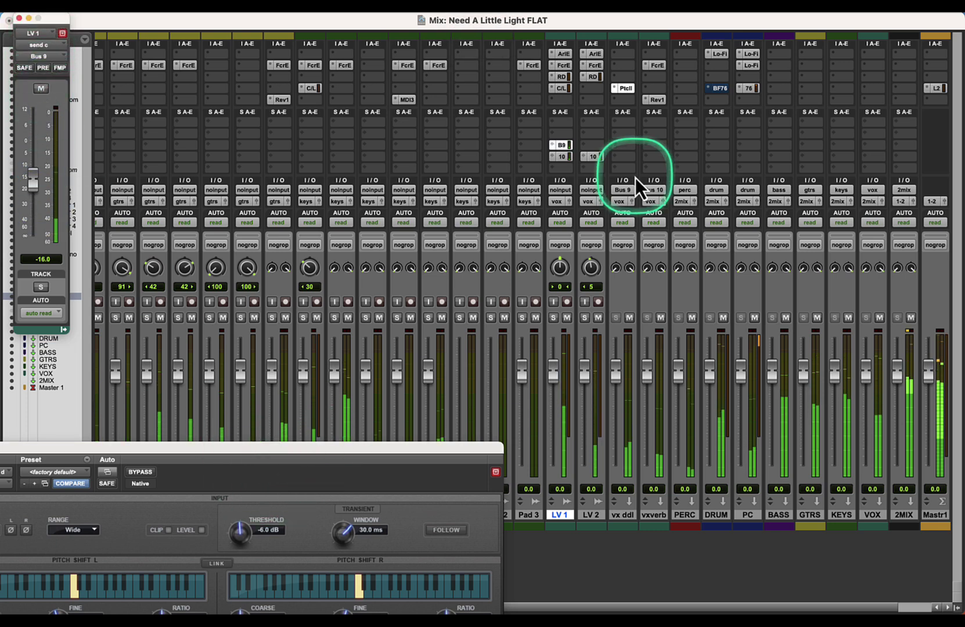
{"action": "left_click_drag", "start_coordinate": [565, 144], "coordinate": [583, 145]}
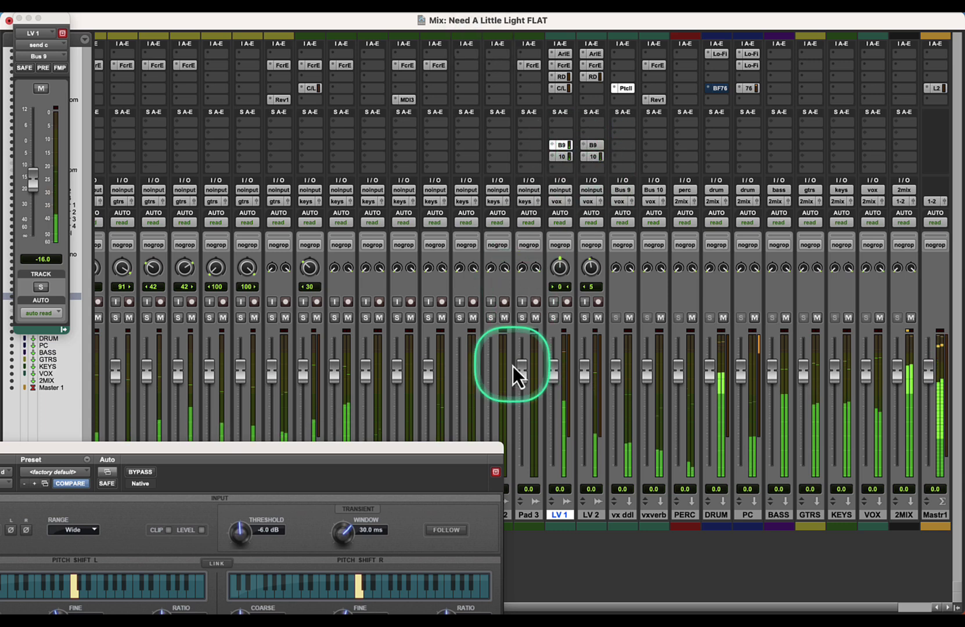
{"action": "key", "text": "space"}
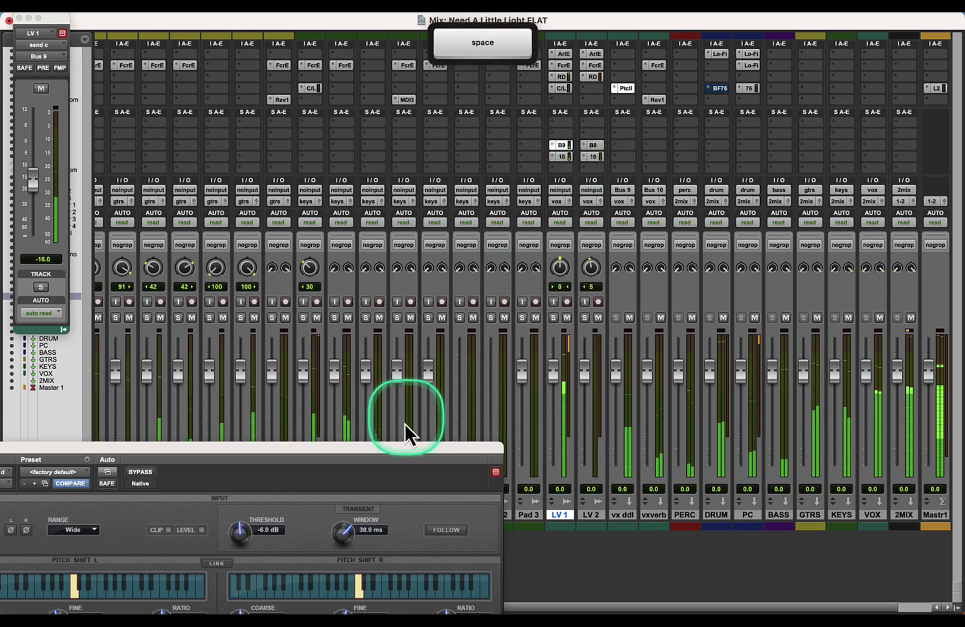
{"action": "key", "text": "period"}
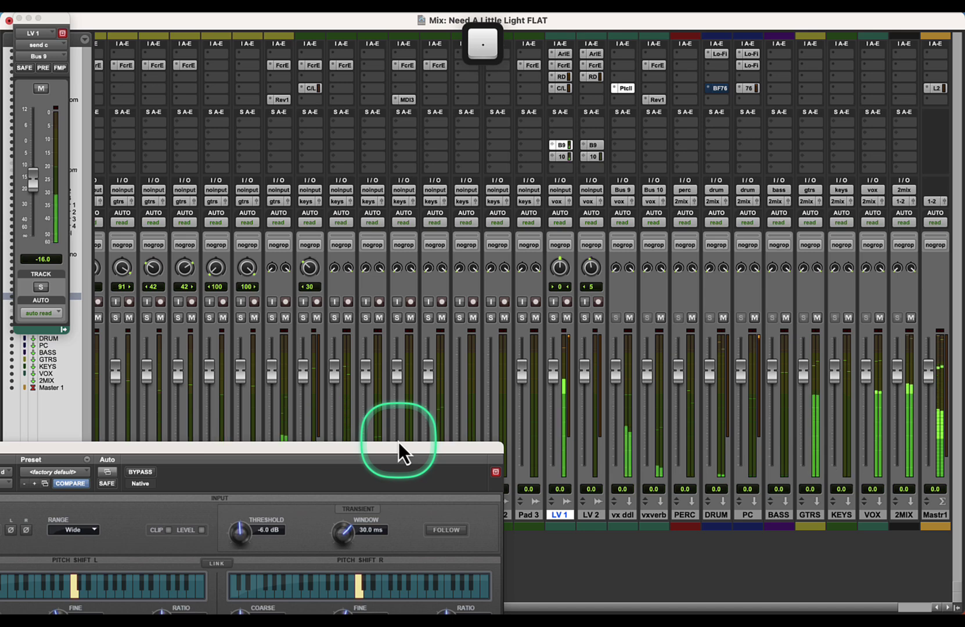
{"action": "left_click", "coordinate": [566, 148]}
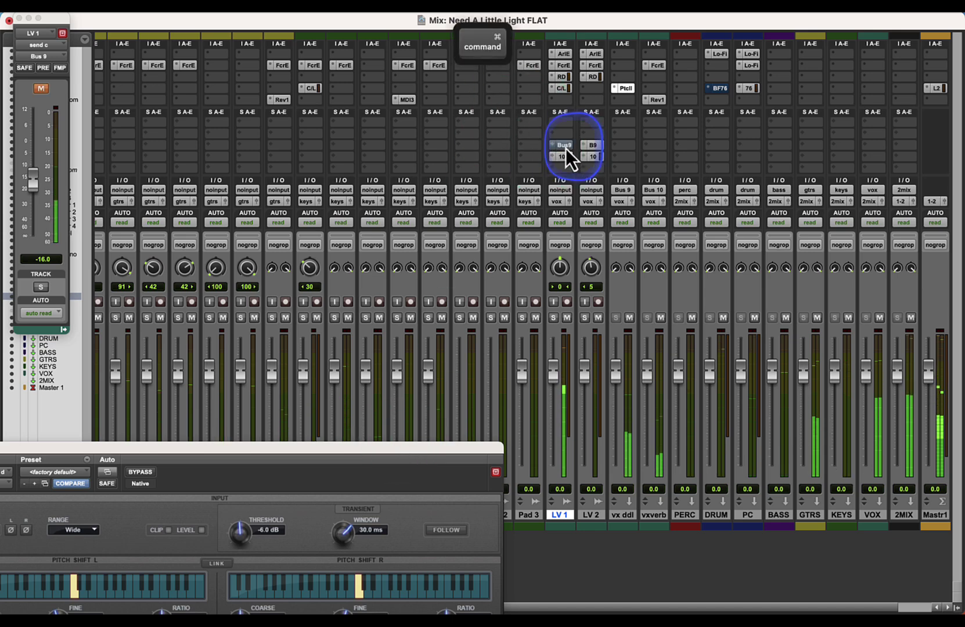
Step: Set Pitch II's low-pass filter to 10579 Hz on both the left and right channels and close the plug-in window
{"action": "left_click_drag", "start_coordinate": [402, 455], "coordinate": [605, 188]}
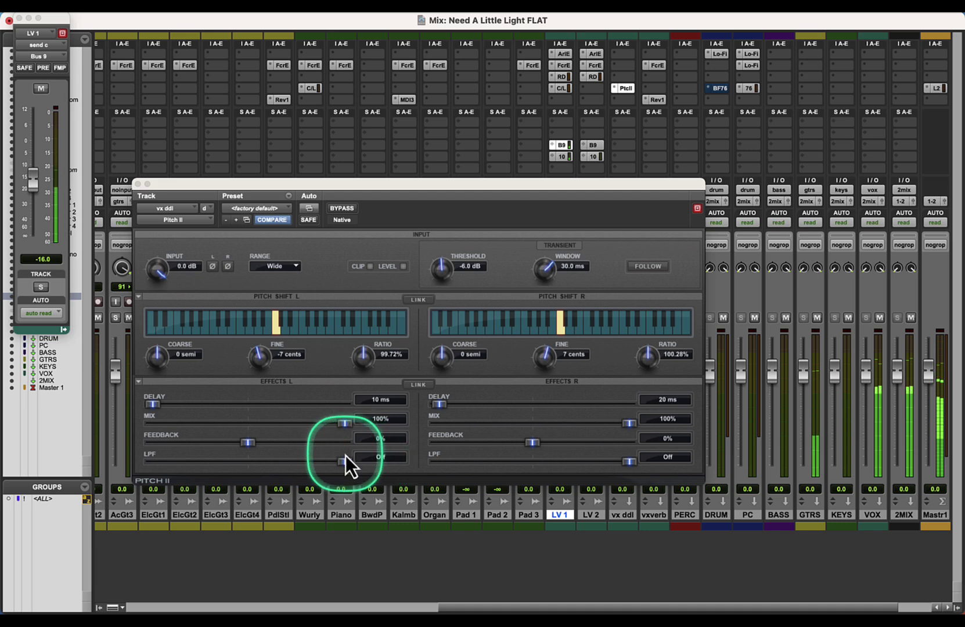
{"action": "left_click_drag", "start_coordinate": [344, 463], "coordinate": [326, 468]}
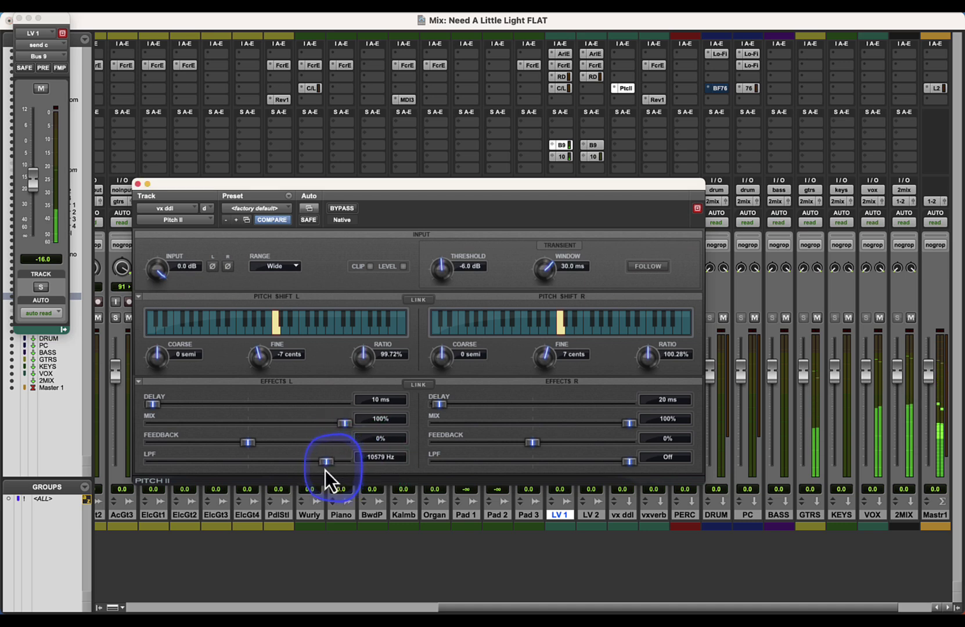
{"action": "left_click_drag", "start_coordinate": [629, 462], "coordinate": [609, 477]}
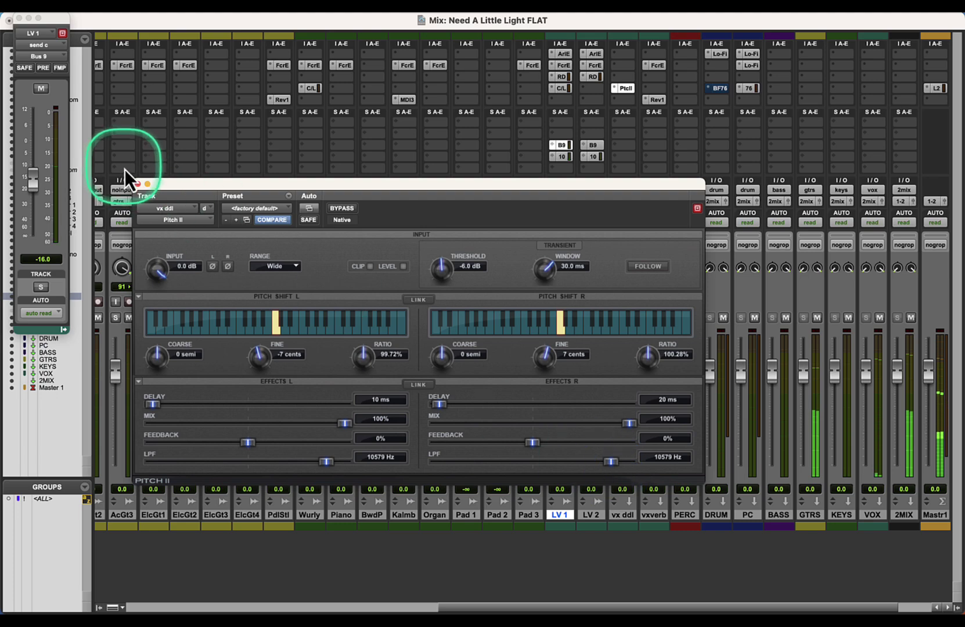
{"action": "left_click", "coordinate": [137, 184]}
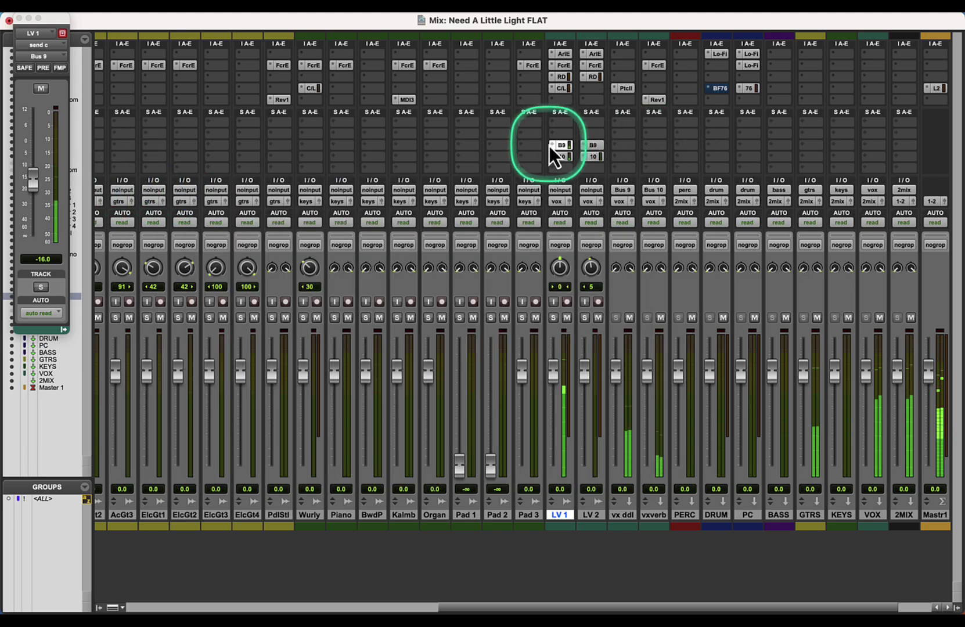
Step: Compare LV 1 with its Bus 9 send muted and unmuted, and lower that send to about -17.1 dB
{"action": "key", "text": "super"}
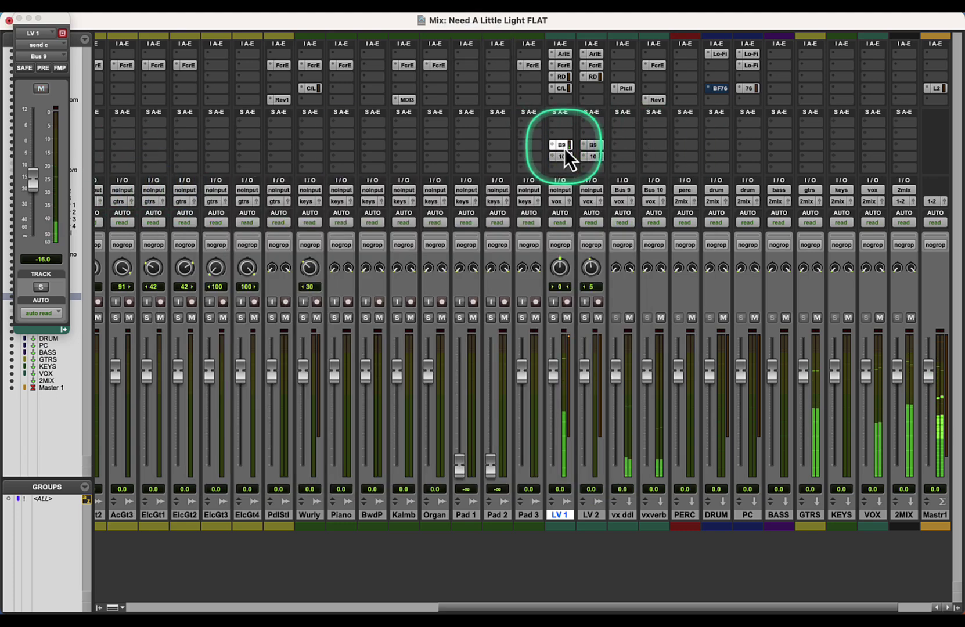
{"action": "left_click", "coordinate": [564, 147]}
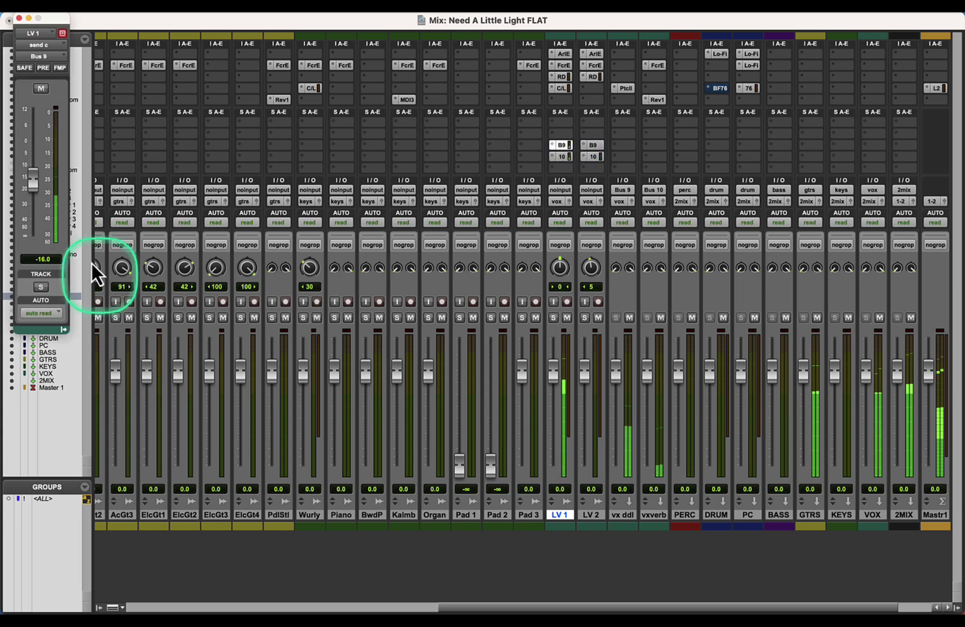
{"action": "key", "text": "super"}
{"action": "left_click_drag", "start_coordinate": [34, 193], "coordinate": [28, 205]}
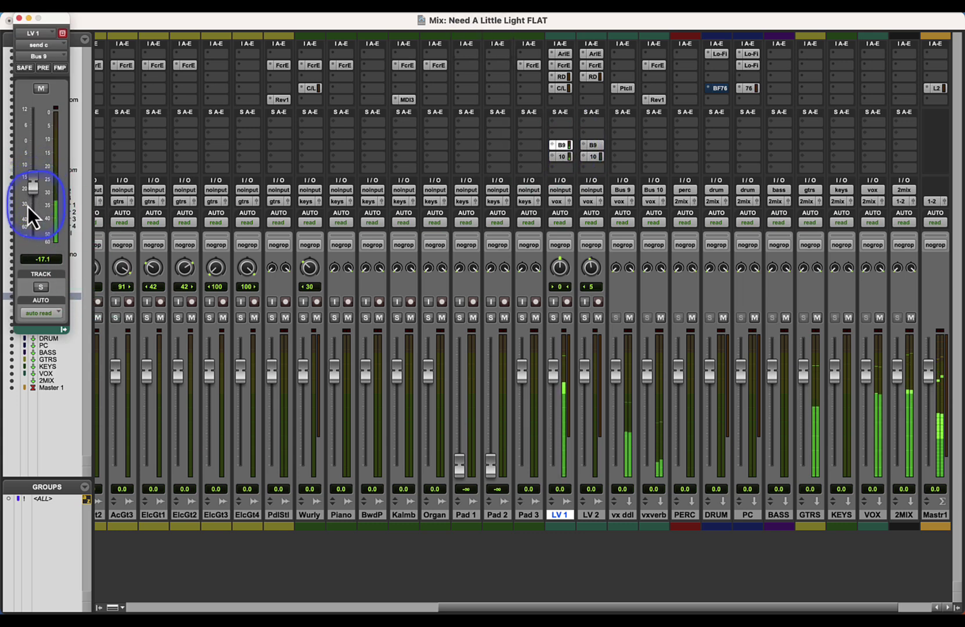
Step: Set LV 1's Bus 10 reverb send to -18.0 dB
{"action": "left_click", "coordinate": [565, 157]}
{"action": "key", "text": "super"}
{"action": "left_click_drag", "start_coordinate": [37, 187], "coordinate": [38, 177]}
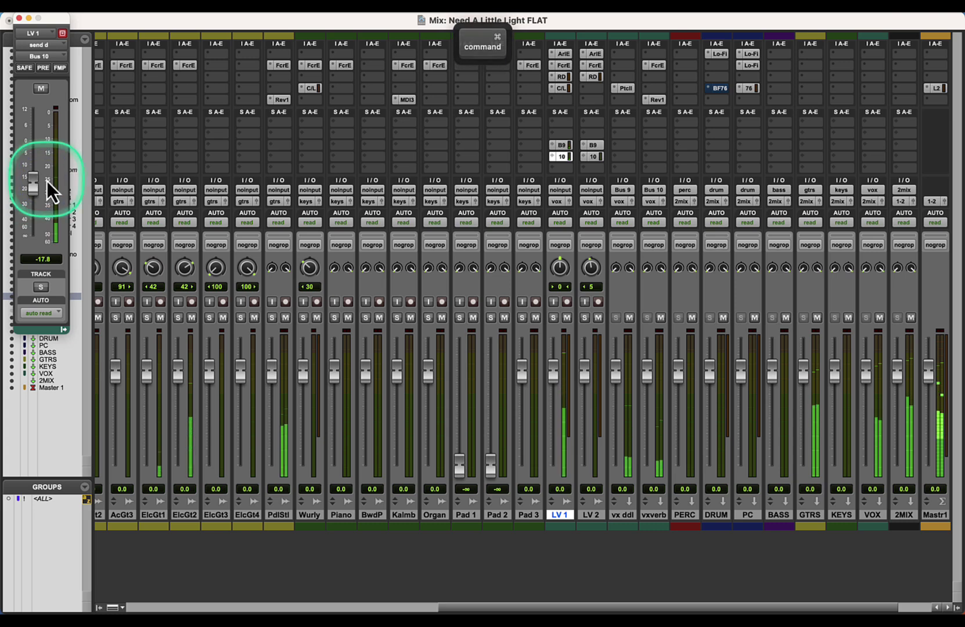
{"action": "left_click", "coordinate": [18, 18]}
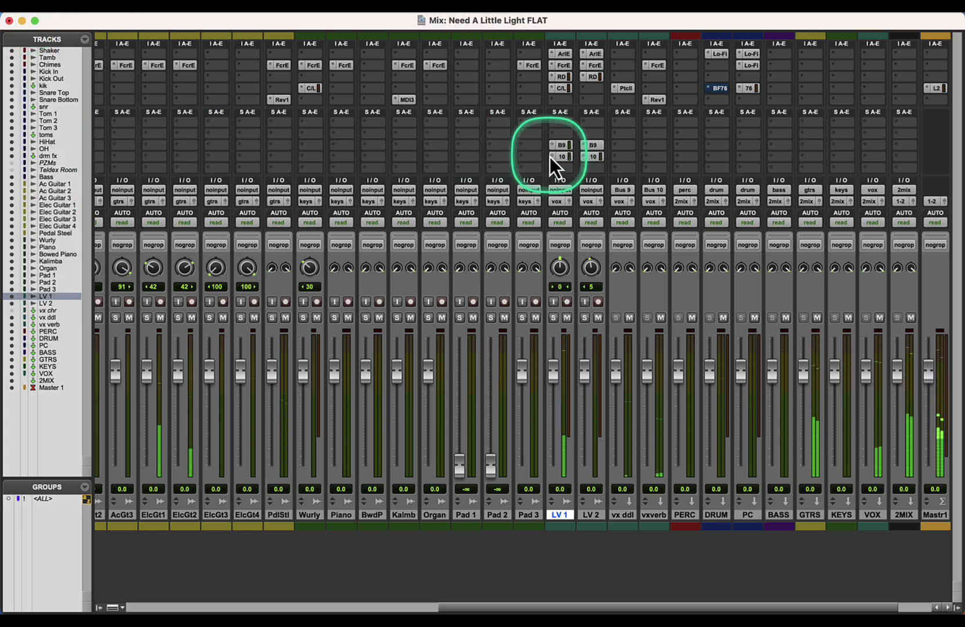
{"action": "left_click", "coordinate": [566, 157]}
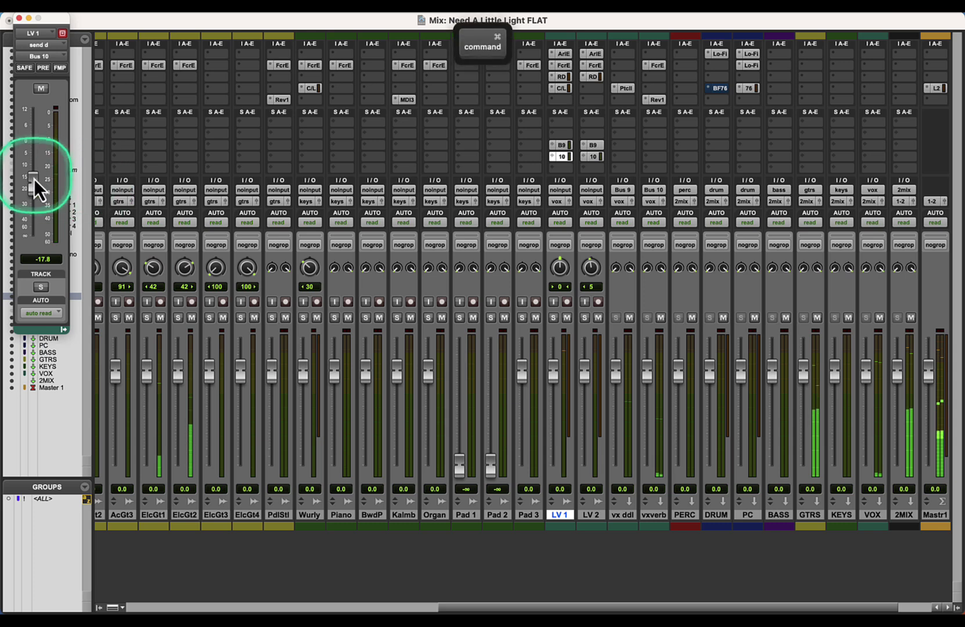
{"action": "left_click_drag", "start_coordinate": [34, 179], "coordinate": [35, 189]}
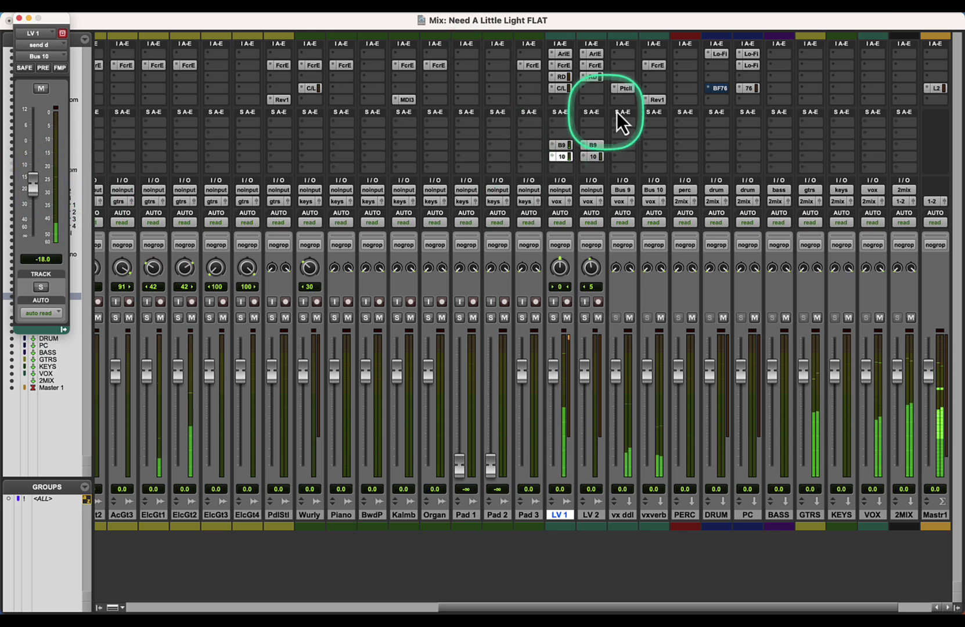
Step: Shorten the vx verb track's Reverb One time to 2.5 s and close the plug-in and send windows
{"action": "left_click", "coordinate": [657, 100]}
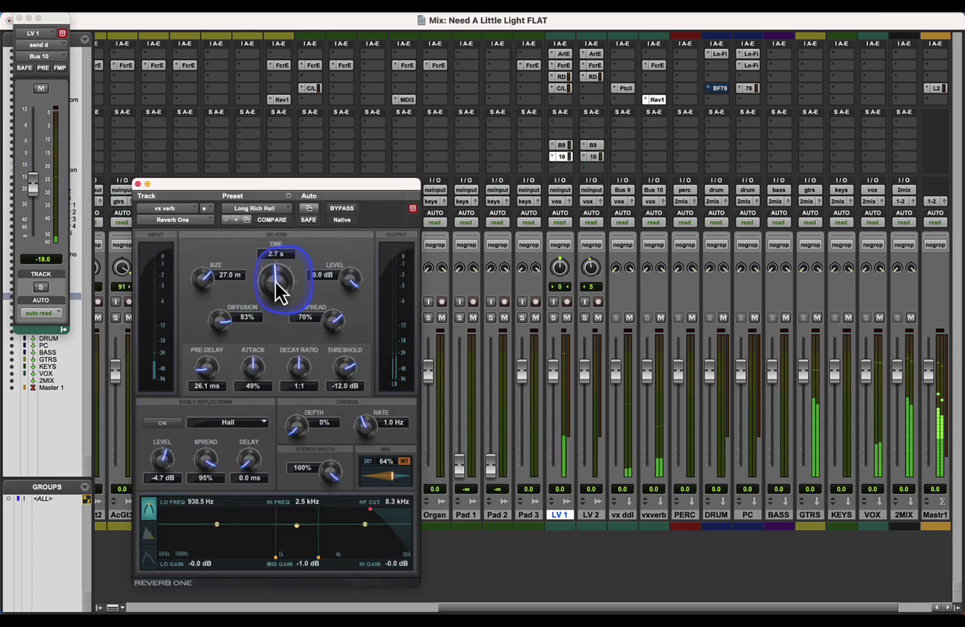
{"action": "left_click_drag", "start_coordinate": [275, 282], "coordinate": [270, 286]}
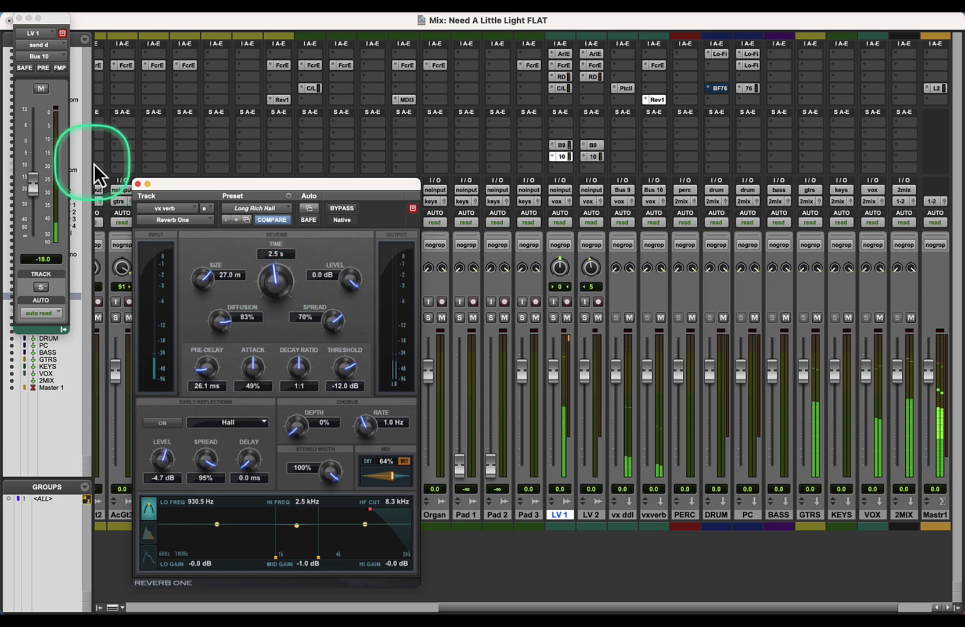
{"action": "left_click", "coordinate": [138, 185]}
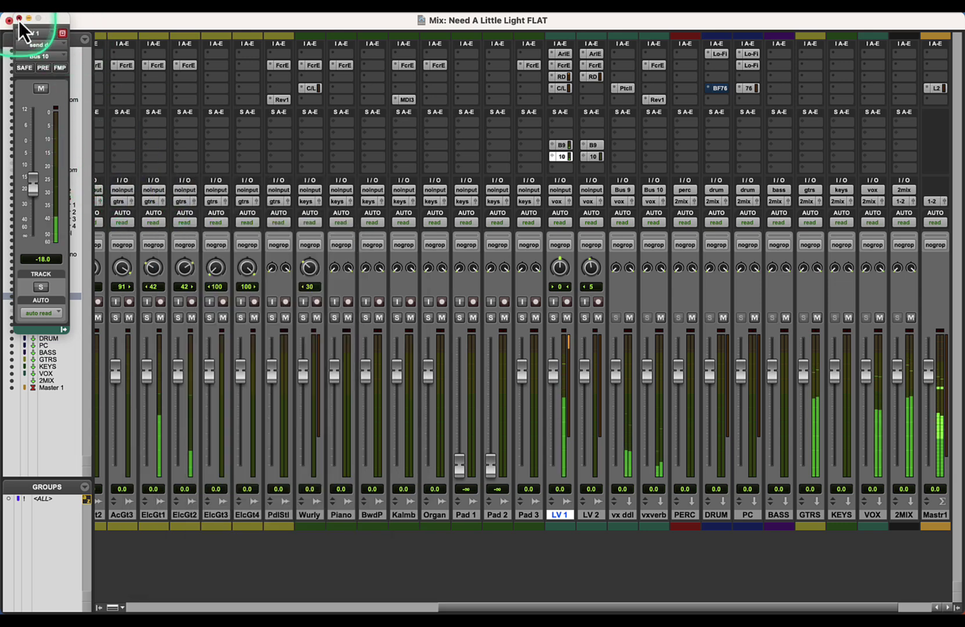
{"action": "left_click", "coordinate": [19, 20]}
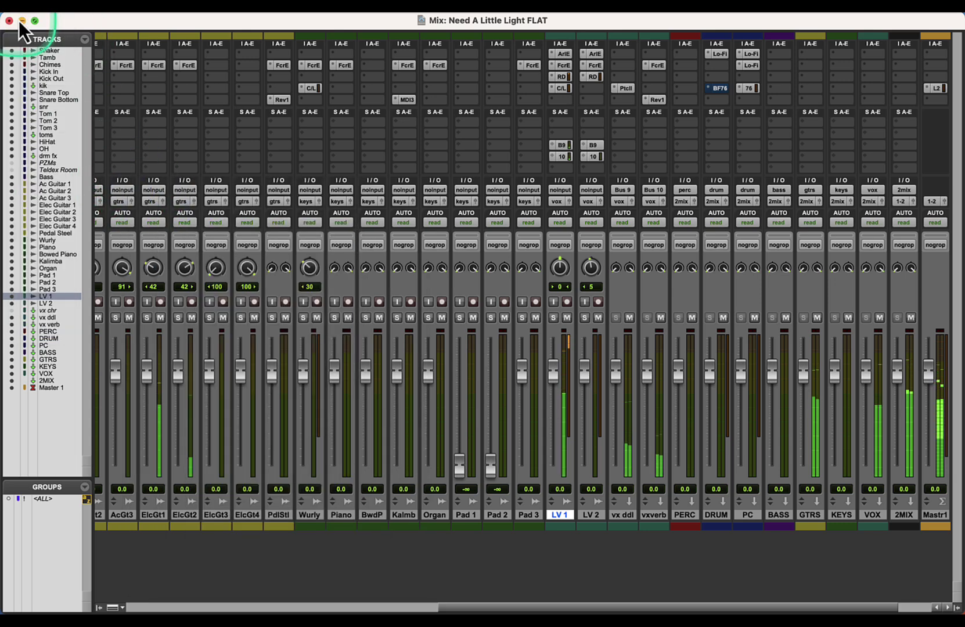
Step: Compare LV 1 with and without its Bus 10 and Bus 9 sends, and leave the Bus 9 send muted
{"action": "left_click", "coordinate": [566, 161]}
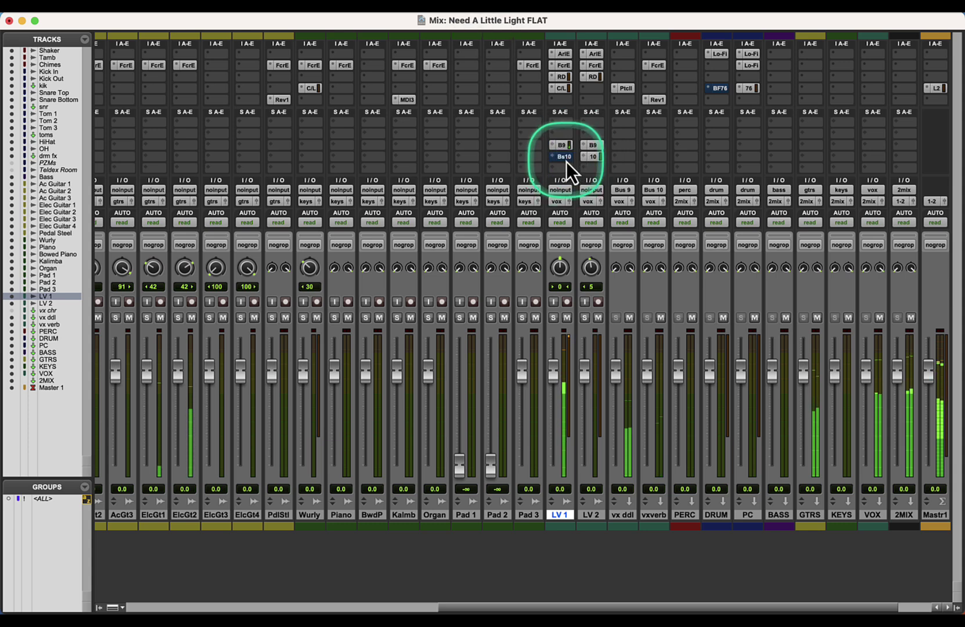
{"action": "left_click", "coordinate": [566, 161]}
{"action": "key", "text": "super"}
{"action": "left_click", "coordinate": [560, 149], "text": "super"}
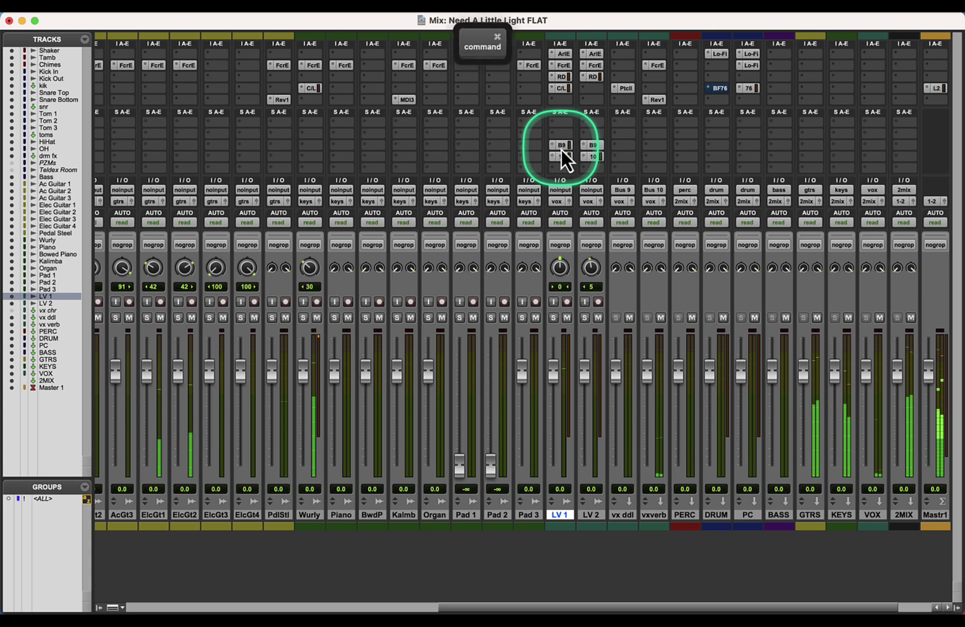
{"action": "left_click", "coordinate": [561, 149], "text": "super"}
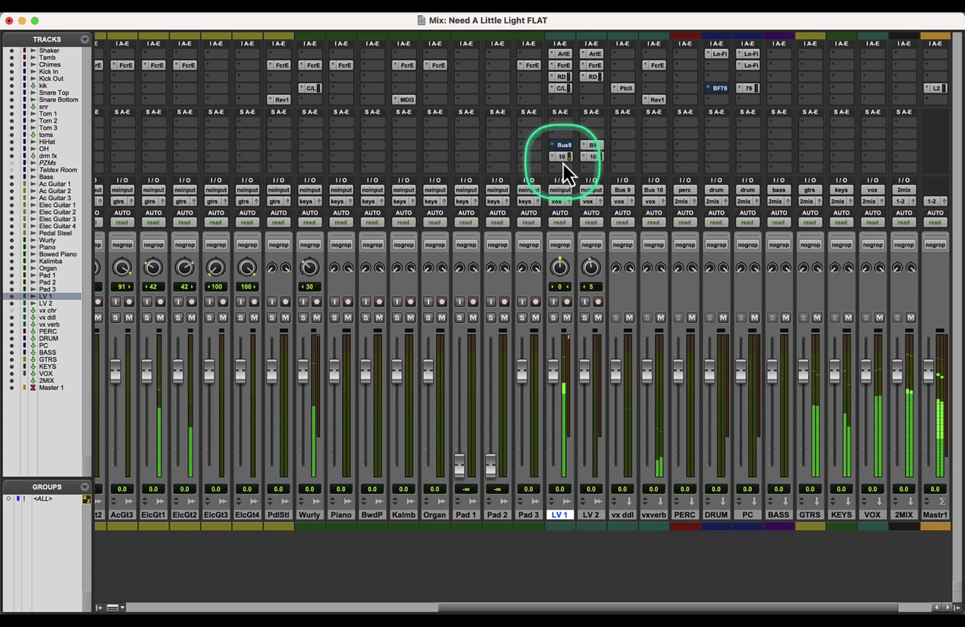
{"action": "left_click", "coordinate": [563, 163], "text": "super"}
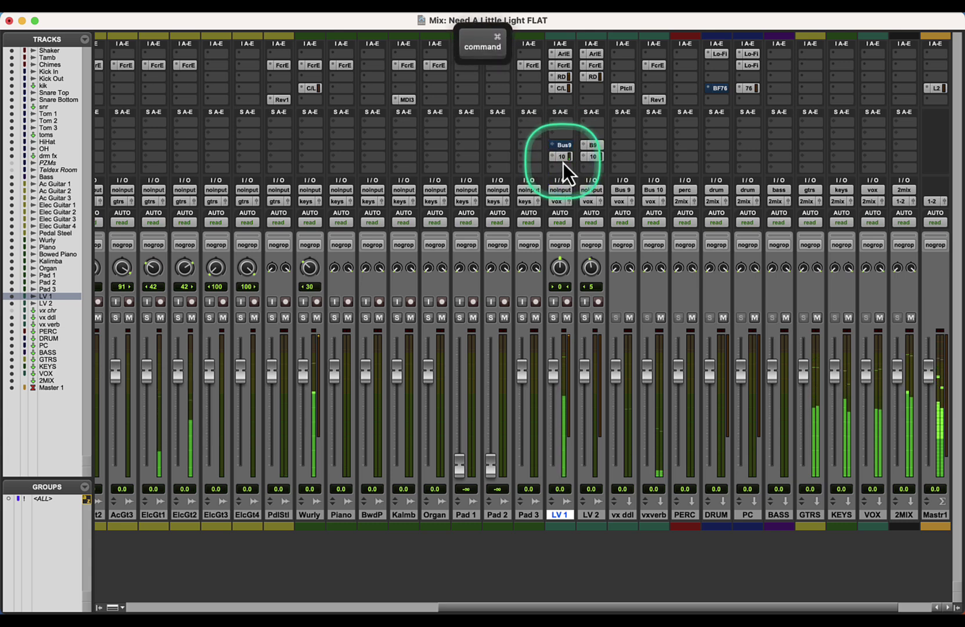
Step: Raise LV 1's Bus 10 reverb send level slightly and close the send window
{"action": "left_click", "coordinate": [563, 157], "text": "super"}
{"action": "left_click_drag", "start_coordinate": [41, 175], "coordinate": [34, 162]}
{"action": "left_click", "coordinate": [18, 19]}
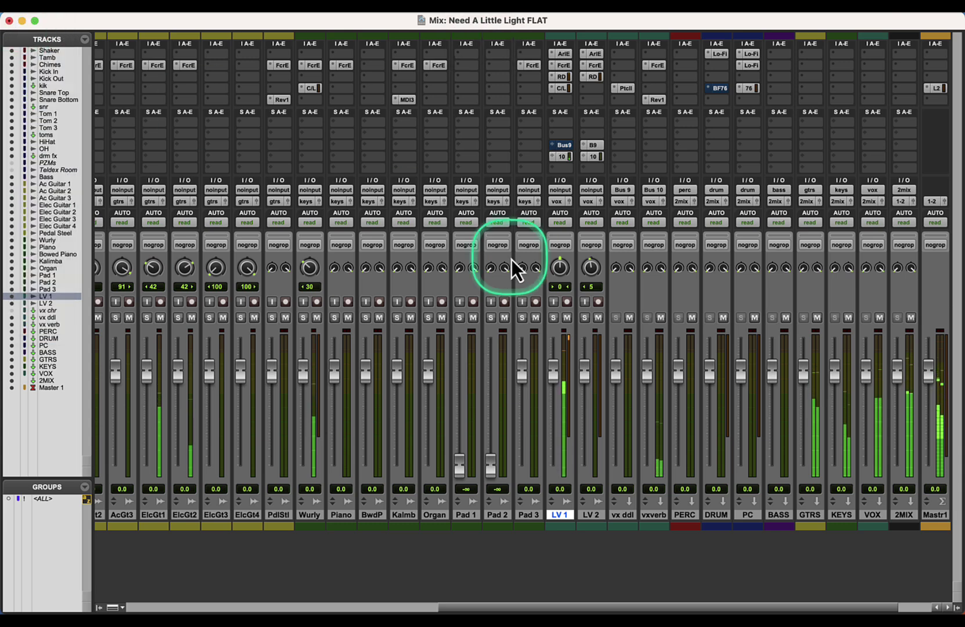
Step: Set LV 1's automation mode to touch
{"action": "left_click", "coordinate": [559, 223]}
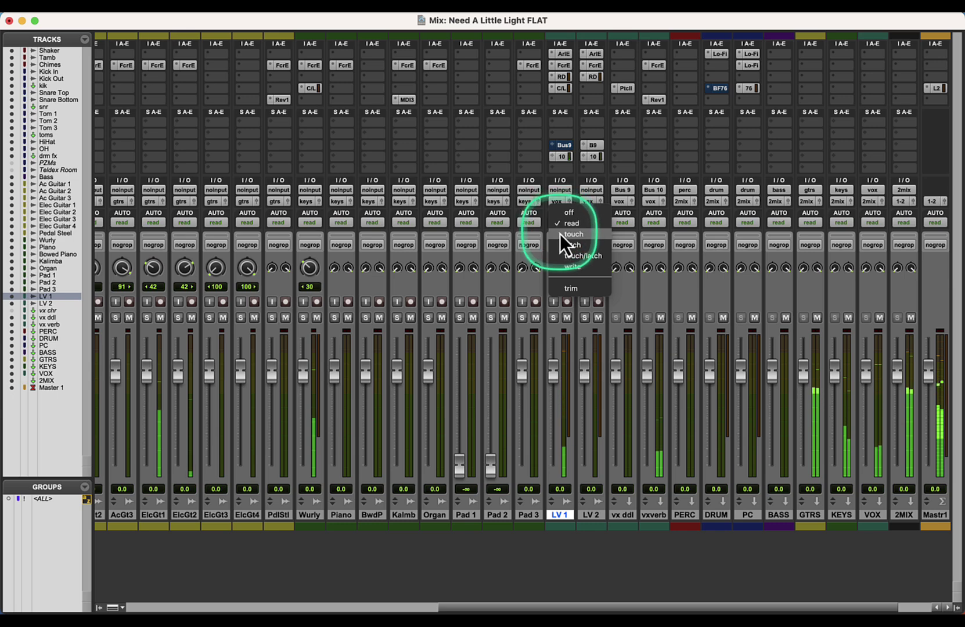
{"action": "left_click", "coordinate": [559, 233]}
Step: In the Edit window, shrink all track heights and enlarge the LV 1 track so its waveform is easy to read
{"action": "key", "text": "super+equal"}
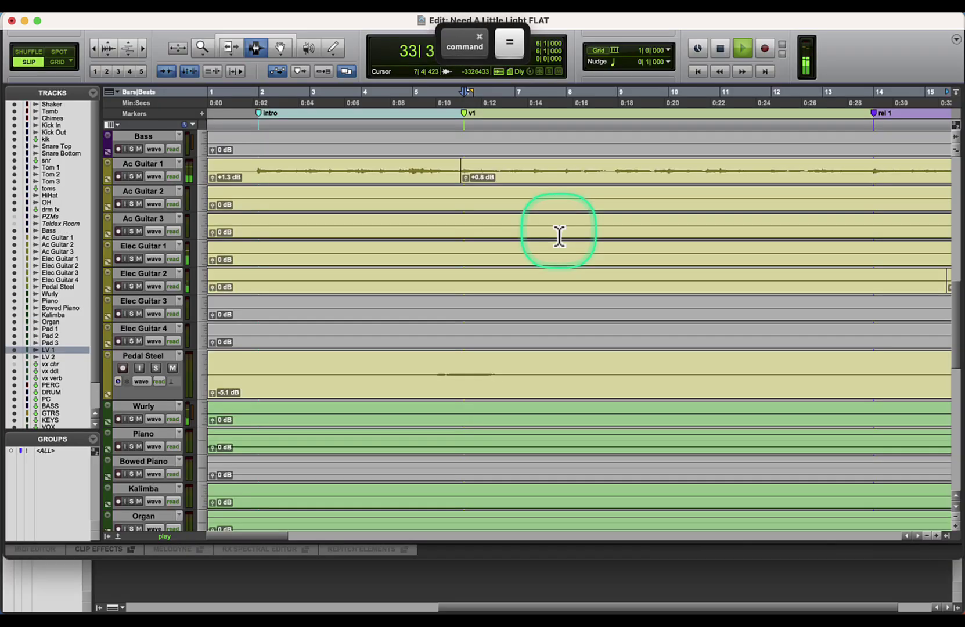
{"action": "left_click", "coordinate": [204, 170], "text": "alt"}
{"action": "left_click", "coordinate": [208, 166], "text": "alt"}
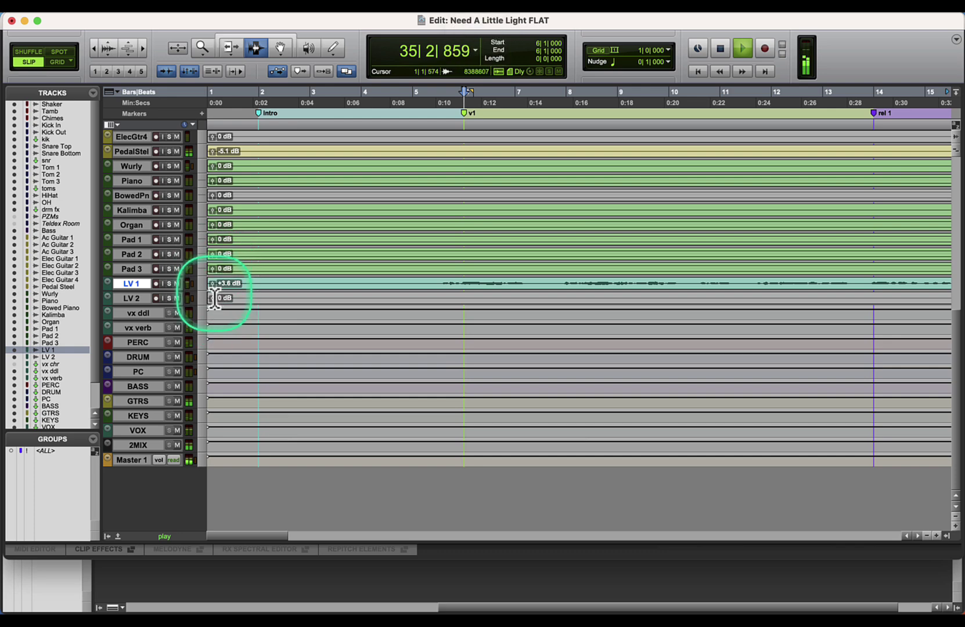
{"action": "left_click_drag", "start_coordinate": [209, 290], "coordinate": [211, 370]}
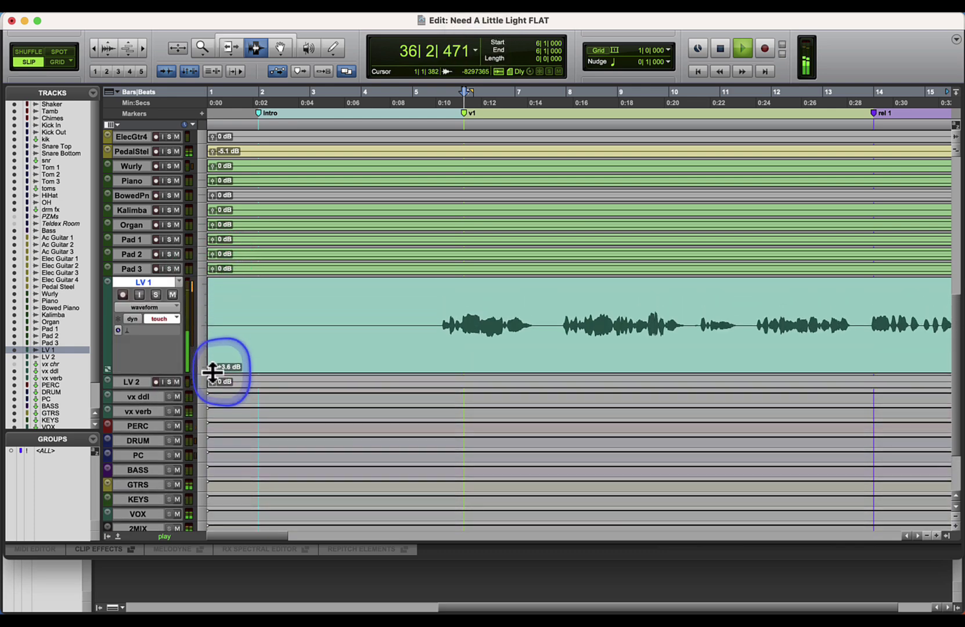
Step: Float LV 1's main output fader over the Edit window
{"action": "key", "text": "super+equal"}
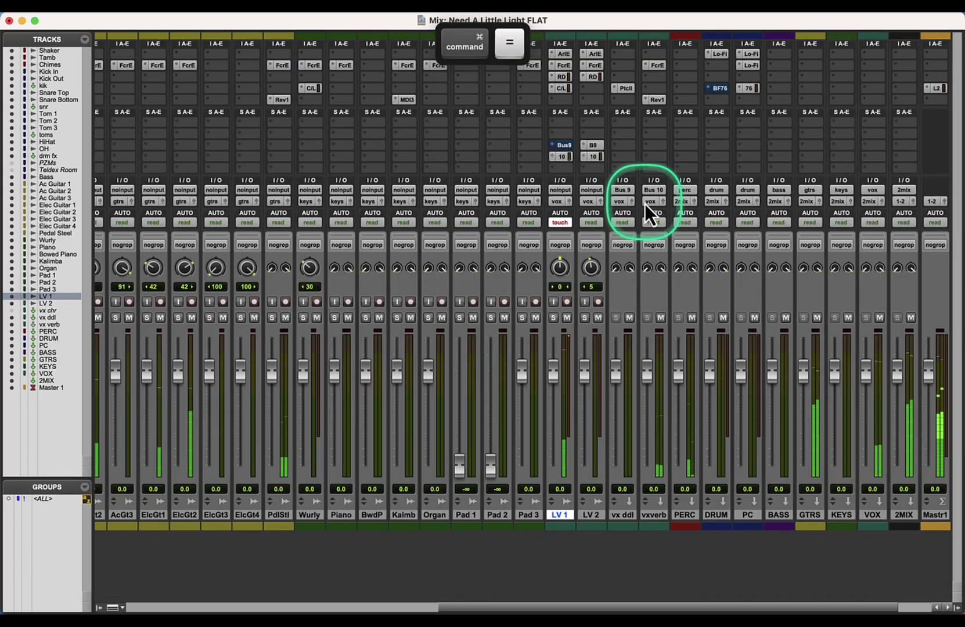
{"action": "left_click", "coordinate": [571, 203]}
{"action": "key", "text": "super+equal"}
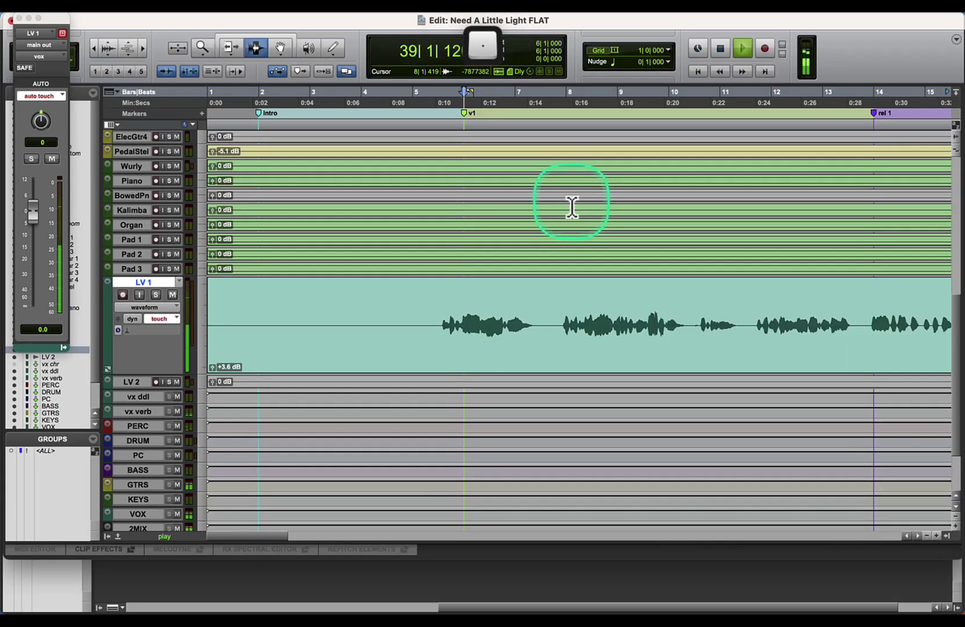
Step: Locate playback to memory location 1 at the intro and zoom the timeline out to show the whole song
{"action": "key", "text": "period"}
{"action": "key", "text": "1"}
{"action": "key", "text": "period"}
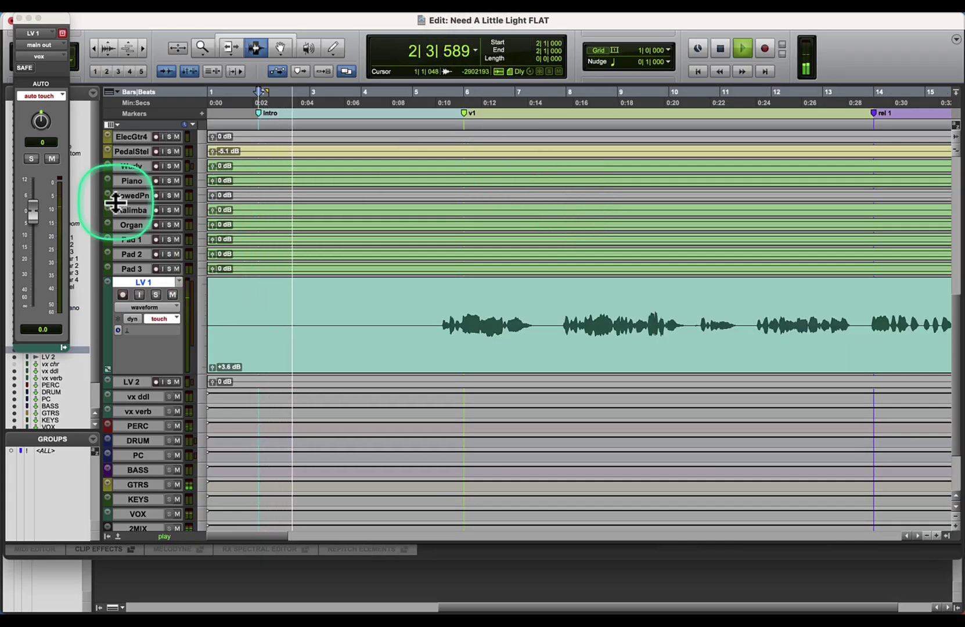
{"action": "double_click", "coordinate": [203, 50]}
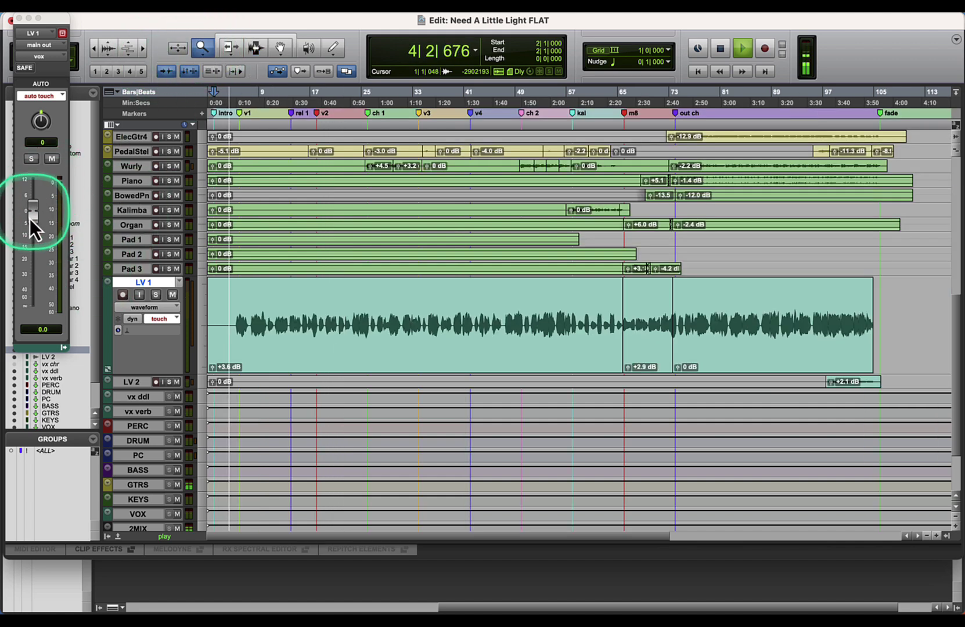
Step: Play from the intro and ride LV 1's volume fader in touch mode up to the first chorus
{"action": "key", "text": "super"}
{"action": "left_click_drag", "start_coordinate": [33, 213], "coordinate": [30, 162]}
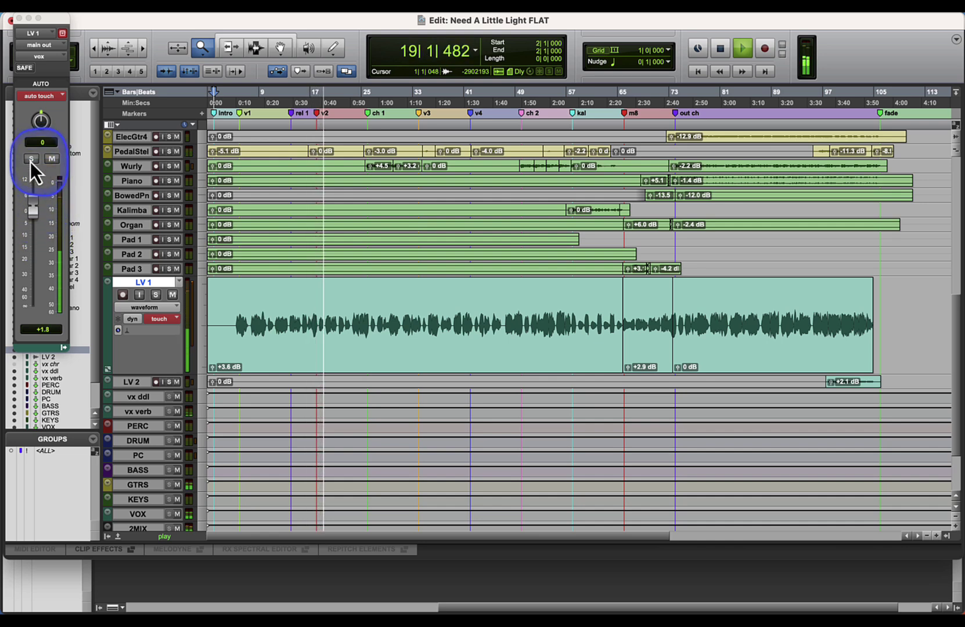
{"action": "left_click", "coordinate": [34, 210], "text": "alt"}
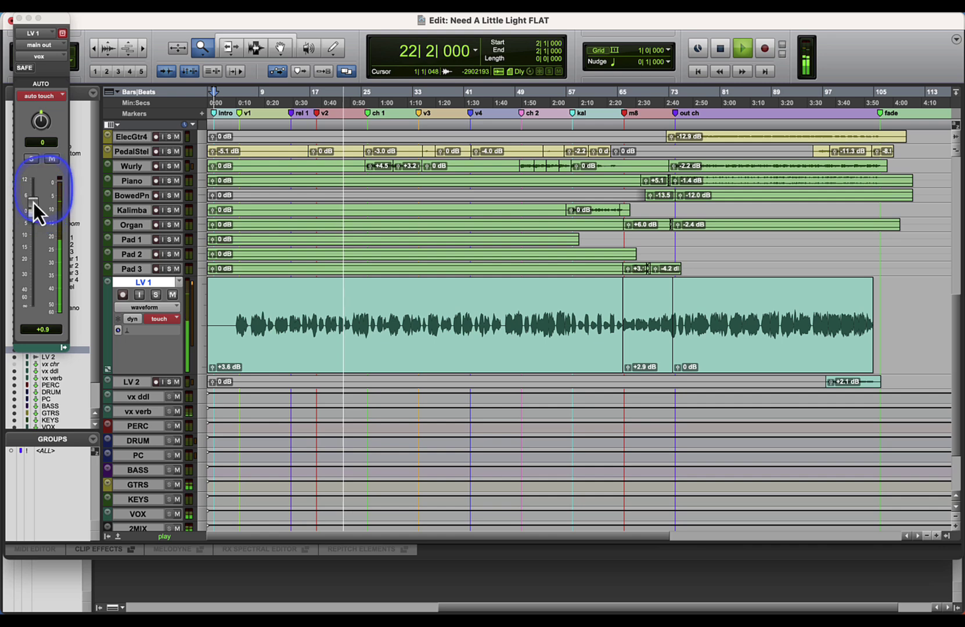
{"action": "left_click_drag", "start_coordinate": [34, 217], "coordinate": [35, 122]}
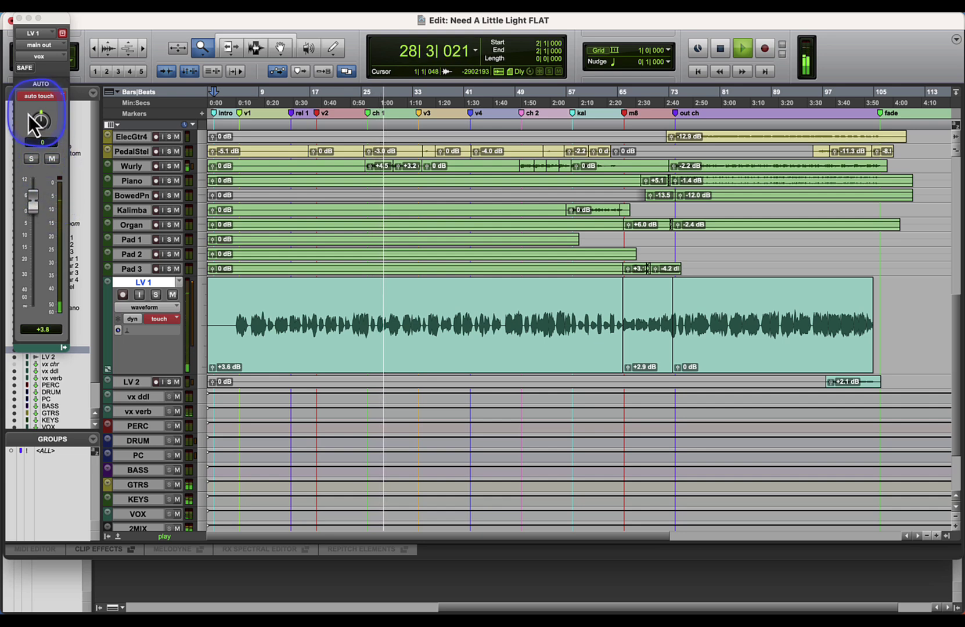
{"action": "mouse_move", "coordinate": [37, 174]}
{"action": "left_mouse_down"}
{"action": "mouse_move", "coordinate": [33, 145]}
{"action": "mouse_move", "coordinate": [35, 169]}
{"action": "left_mouse_up"}
{"action": "key", "text": "space"}
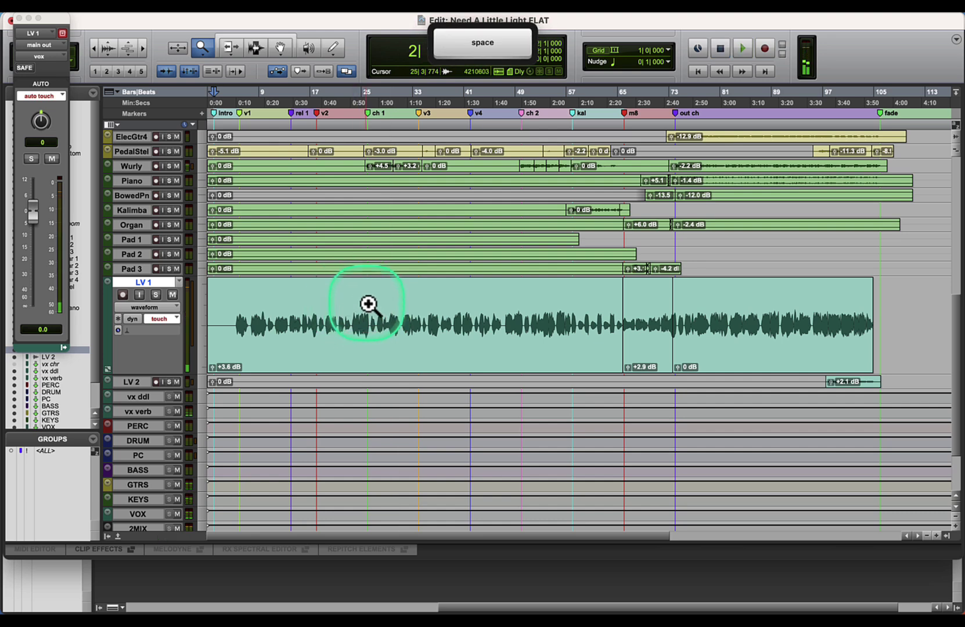
Step: Resume playback around bar 26, ride LV 1's volume through to the fade, and close its floating fader
{"action": "left_click", "coordinate": [255, 52]}
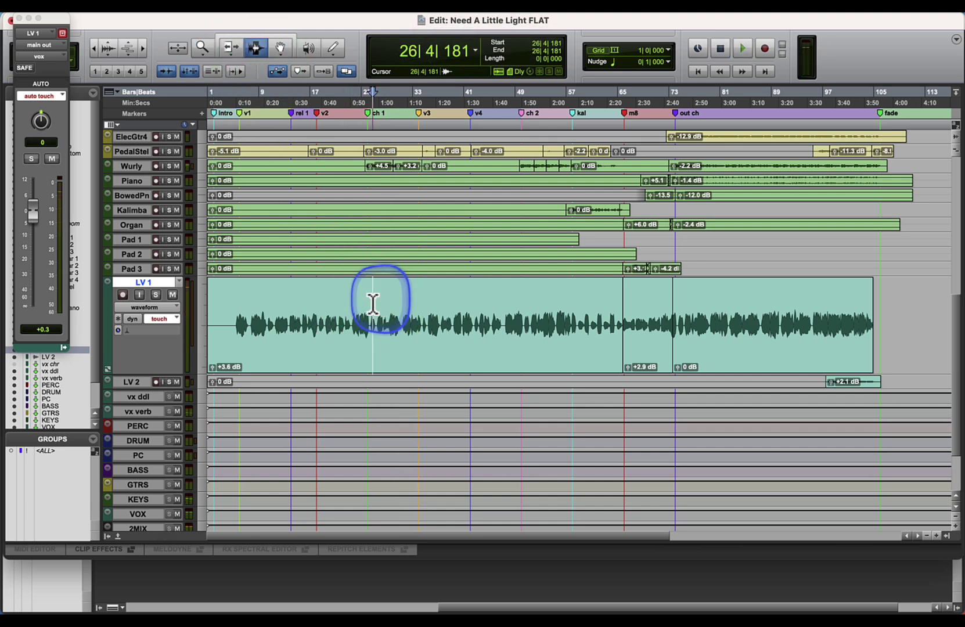
{"action": "key", "text": "space"}
{"action": "left_click_drag", "start_coordinate": [32, 208], "coordinate": [54, 213]}
{"action": "key", "text": "space"}
{"action": "key", "text": "space"}
{"action": "left_click_drag", "start_coordinate": [55, 212], "coordinate": [50, 186]}
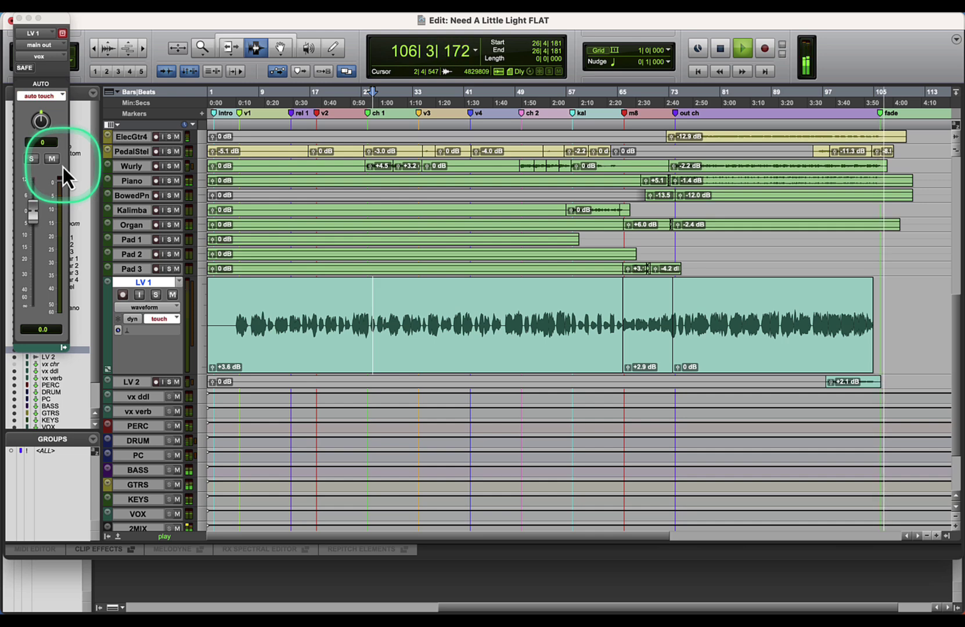
{"action": "left_click", "coordinate": [21, 20]}
Step: Select the Pad 1 and Pad 2 tracks in the Mix window and enlarge both in the Edit window
{"action": "key", "text": "super+equal"}
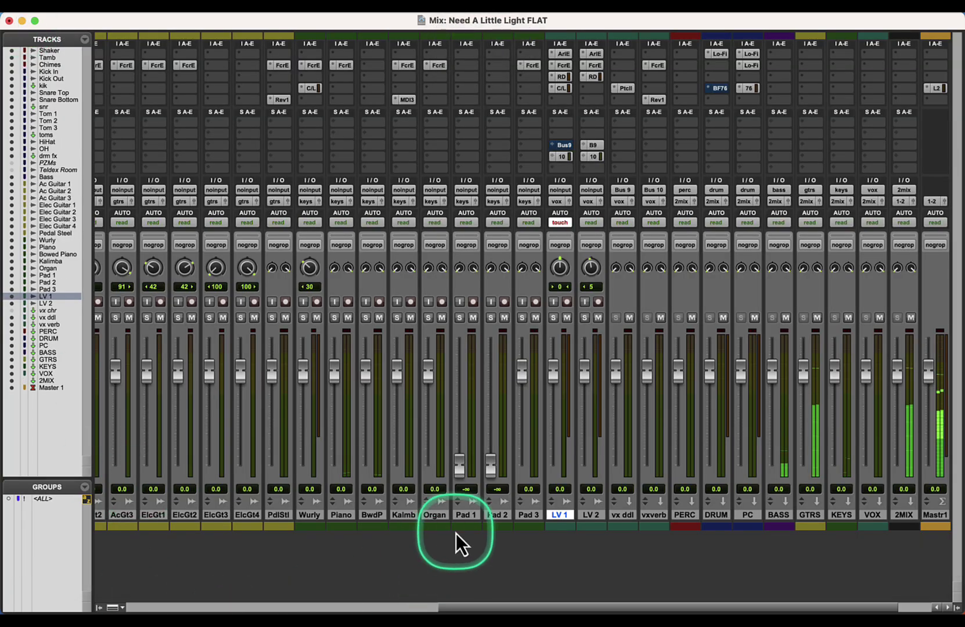
{"action": "left_click", "coordinate": [464, 515]}
{"action": "left_click", "coordinate": [504, 515], "text": "shift"}
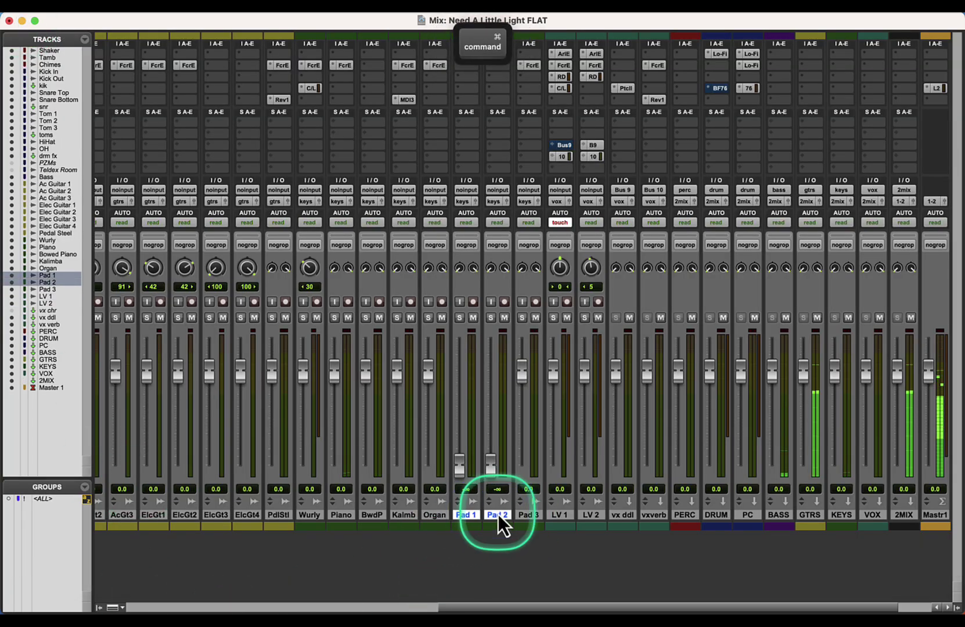
{"action": "key", "text": "super+equal"}
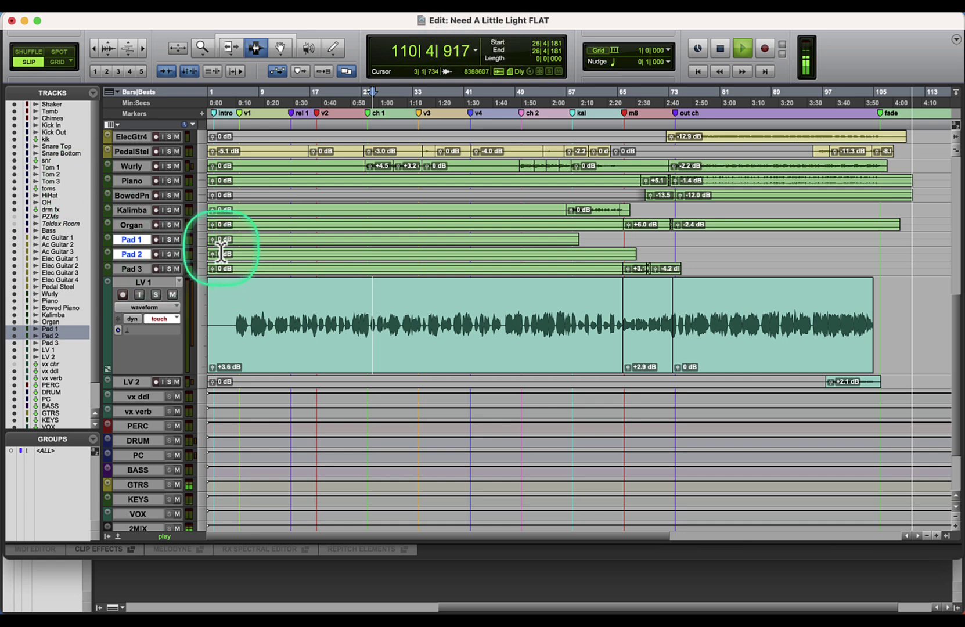
{"action": "left_click_drag", "start_coordinate": [200, 251], "coordinate": [206, 282]}
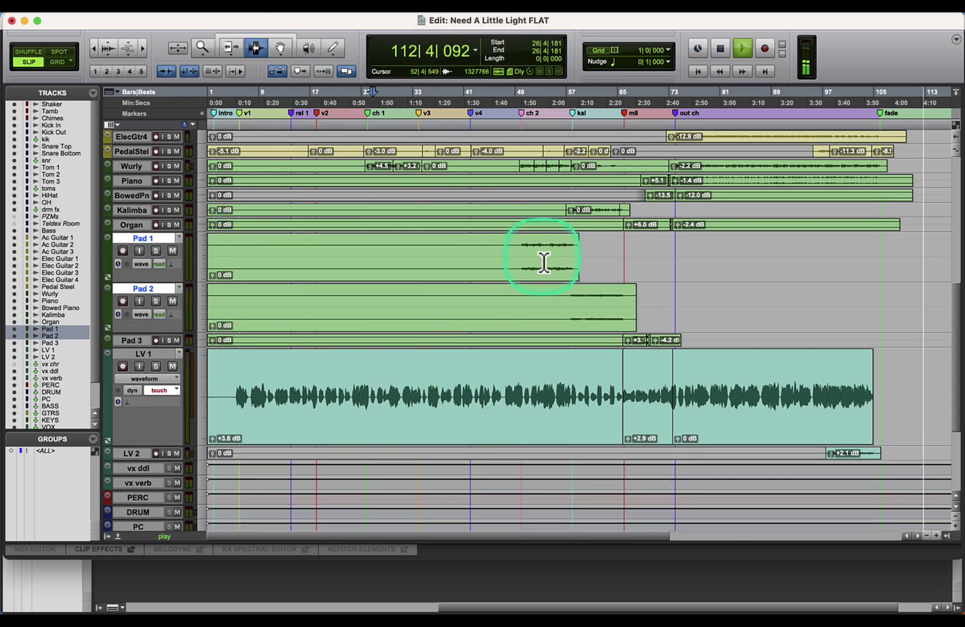
Step: Play from bar 48, just before Pad 1's entrance, and set the Pad 1 fader to 0 dB
{"action": "left_click", "coordinate": [513, 251]}
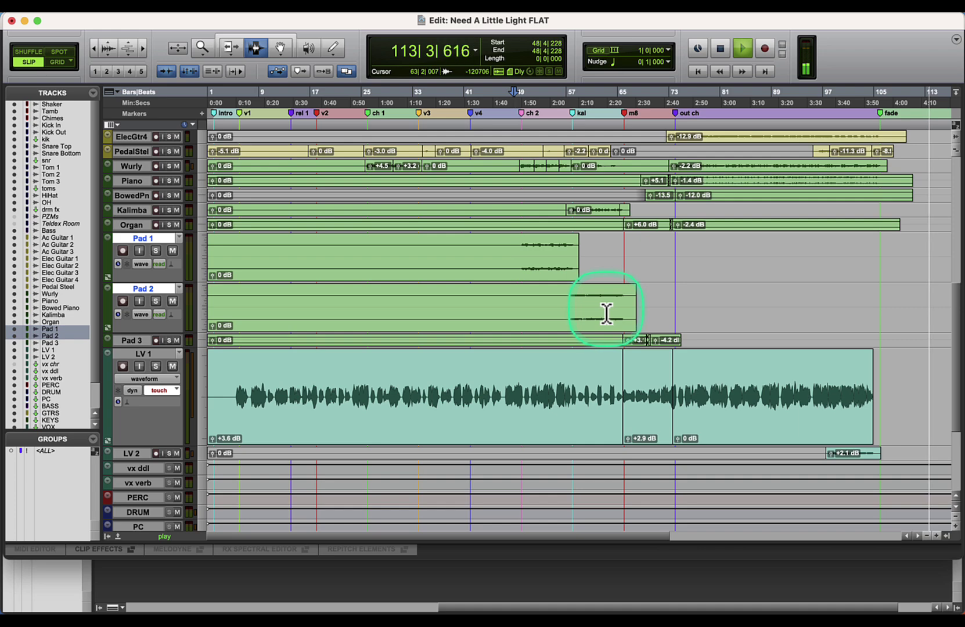
{"action": "key", "text": "space"}
{"action": "key", "text": "super+equal"}
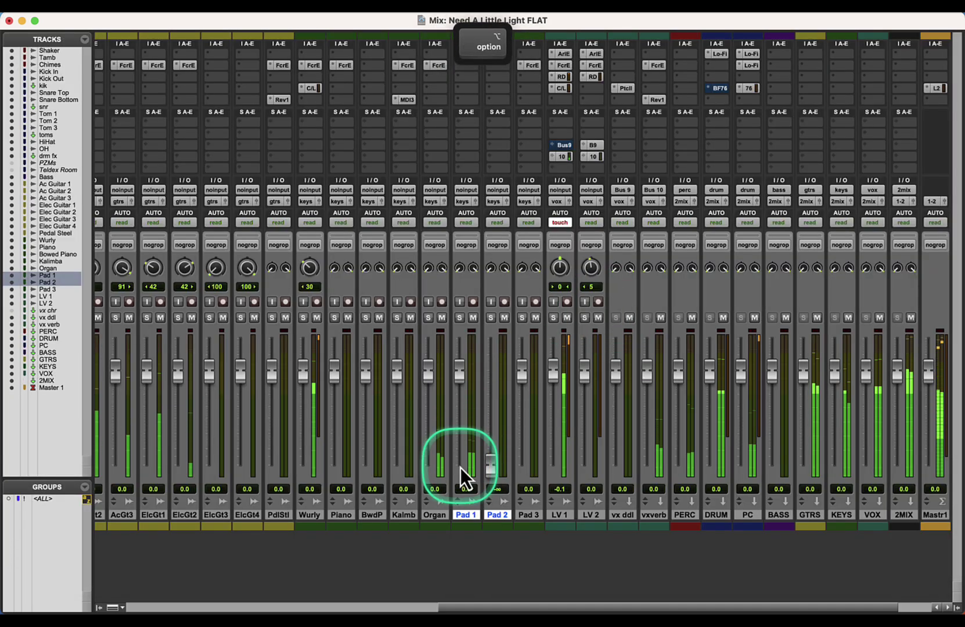
{"action": "key", "text": "super+equal"}
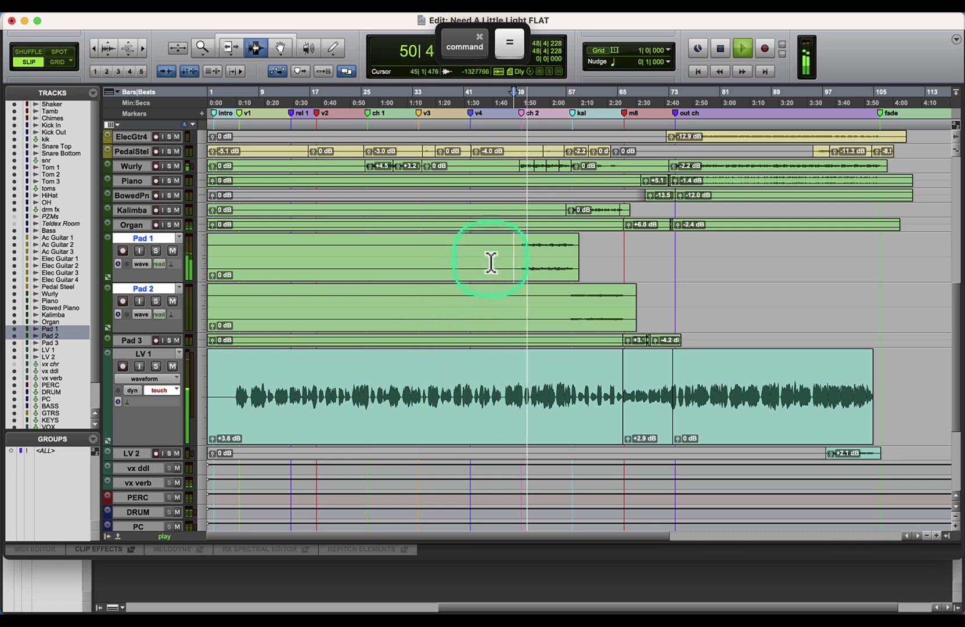
Step: Split Pad 1's clip at bar 48 just before its audio starts and mute the empty opening part
{"action": "left_click", "coordinate": [512, 273]}
{"action": "key", "text": "super+e"}
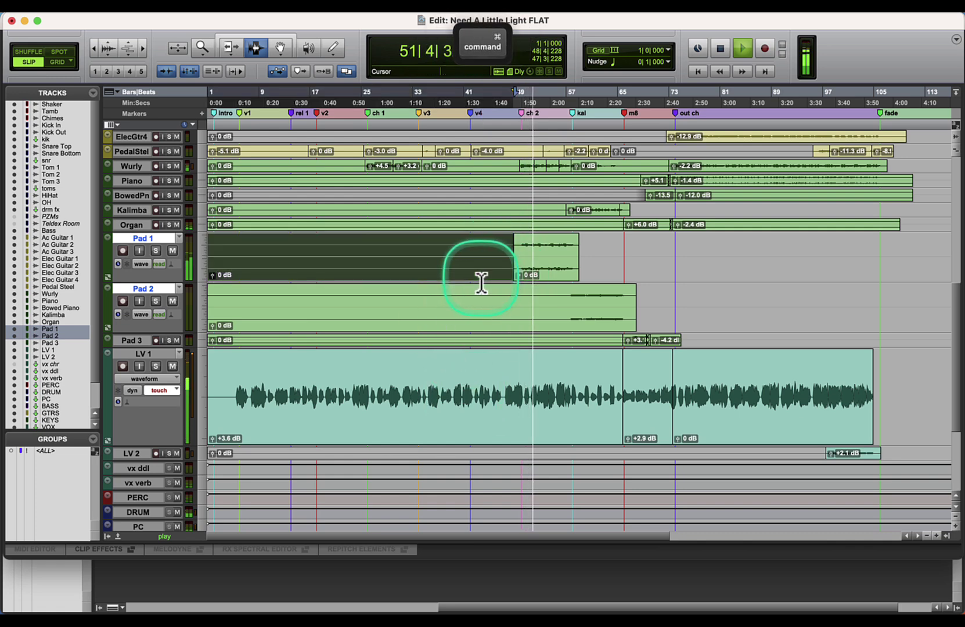
{"action": "left_click", "coordinate": [556, 306]}
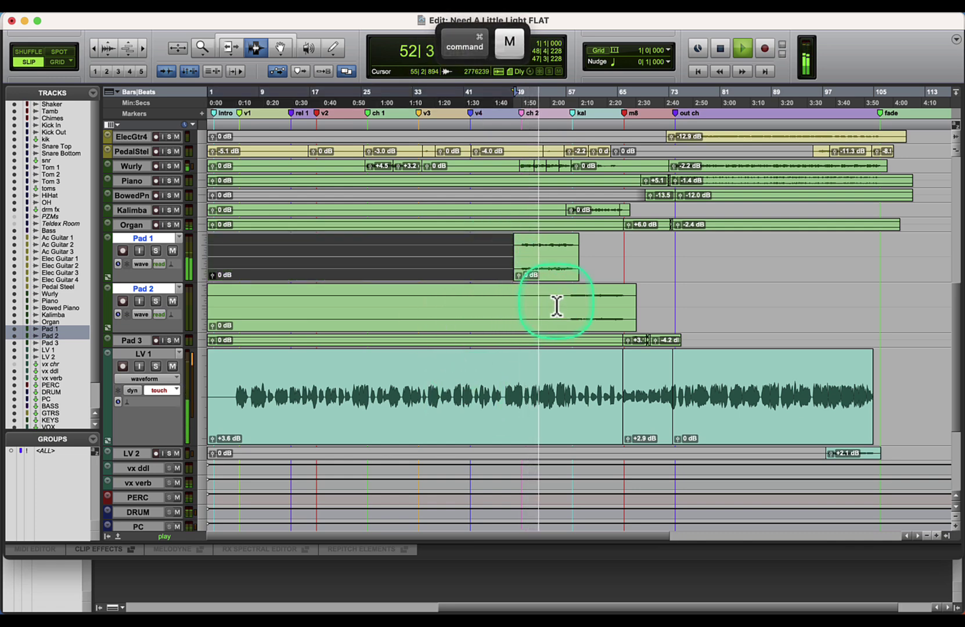
Step: Split Pad 2's clip at bar 56 and mute its empty opening, and raise Pad 1's audible clip gain to +2.1 dB
{"action": "left_click", "coordinate": [564, 303]}
{"action": "key", "text": "super+e"}
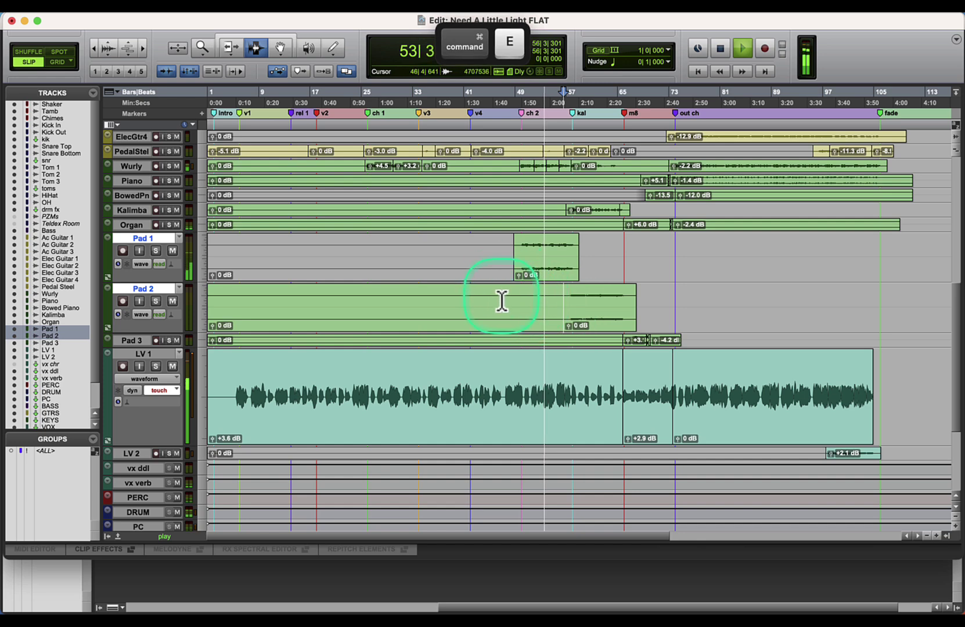
{"action": "left_click_drag", "start_coordinate": [521, 276], "coordinate": [515, 254]}
{"action": "key", "text": "super+m"}
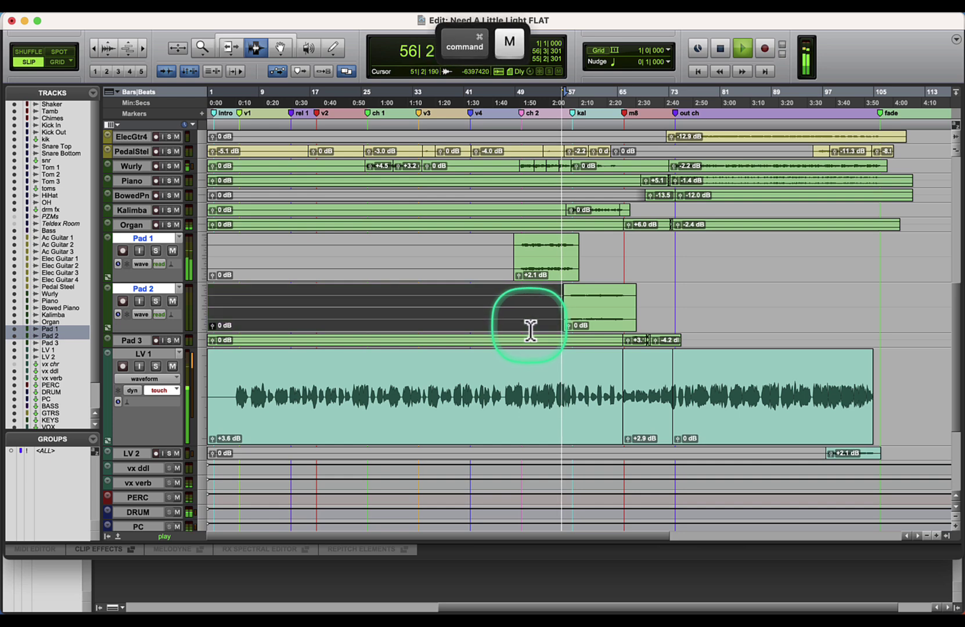
Step: Raise the clip gain of Pad 2's audible clip to +8.9 dB
{"action": "left_click", "coordinate": [564, 306]}
{"action": "key", "text": "Tab"}
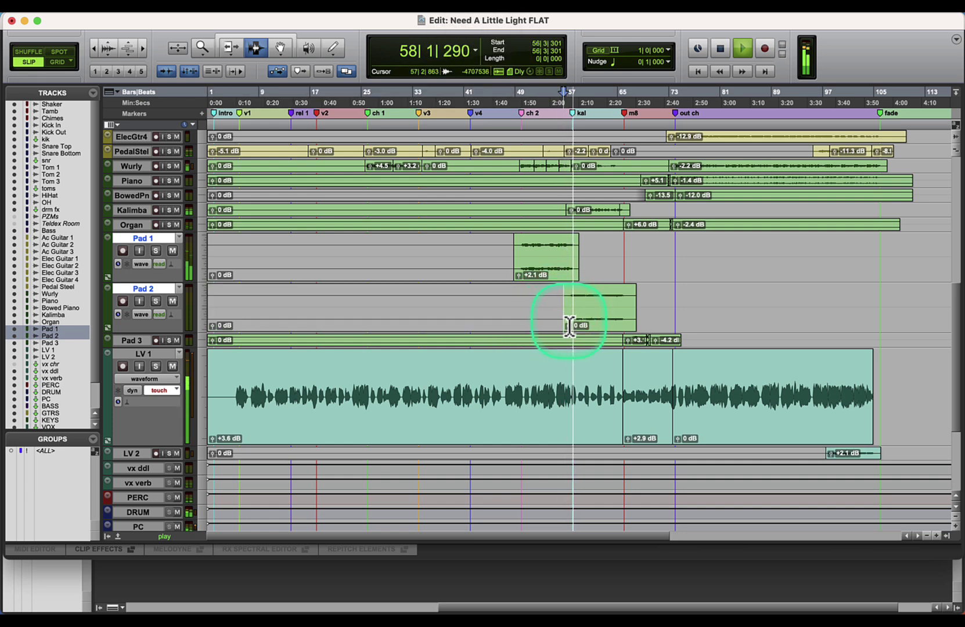
{"action": "left_click_drag", "start_coordinate": [569, 325], "coordinate": [573, 312]}
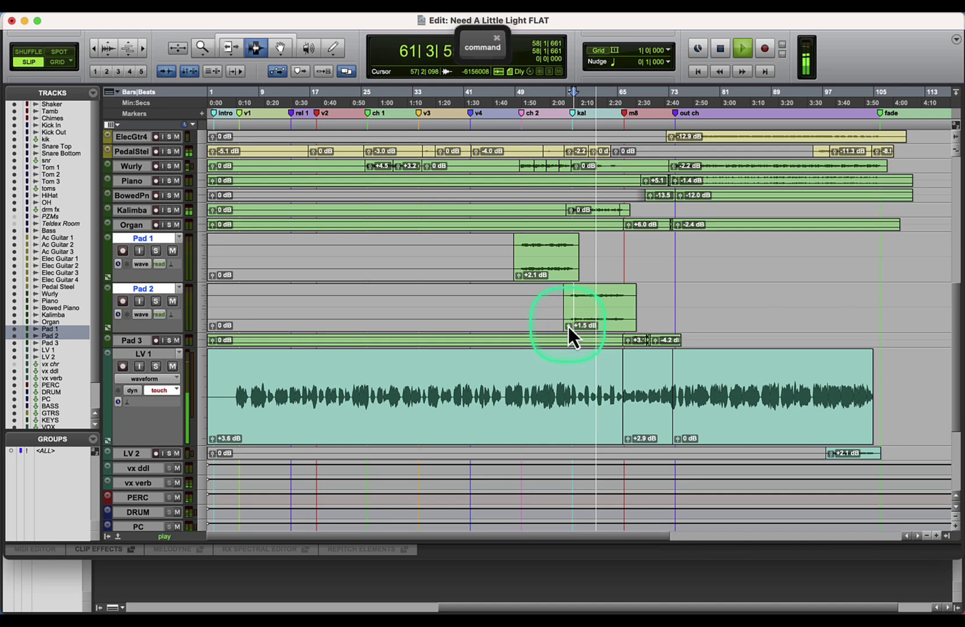
{"action": "left_click_drag", "start_coordinate": [569, 326], "coordinate": [552, 246]}
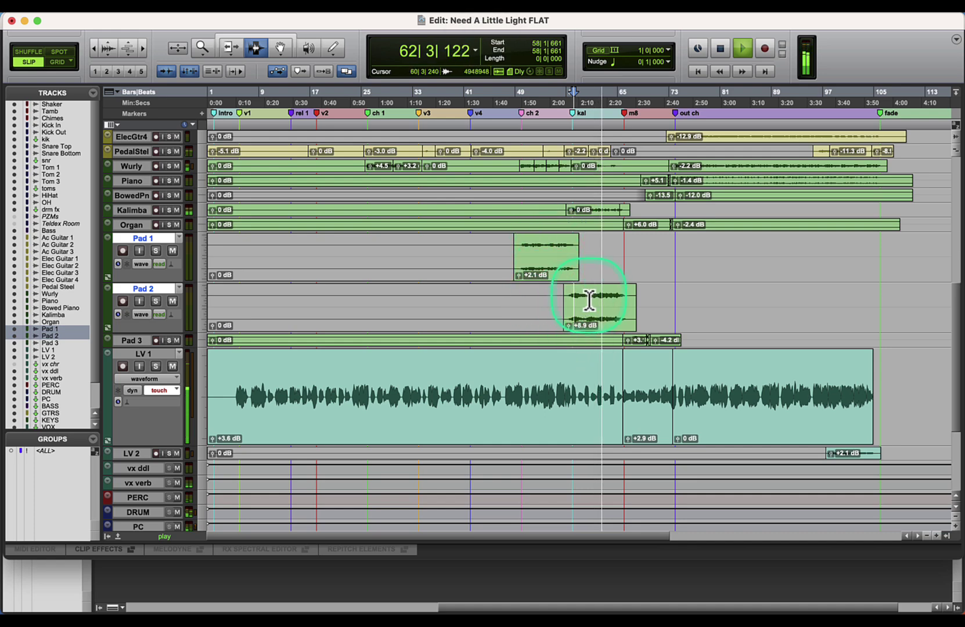
Step: Set the Pad 2 fader to 0 dB in the Mix window and return to the Edit window
{"action": "left_click", "coordinate": [588, 297]}
{"action": "key", "text": "super+equal"}
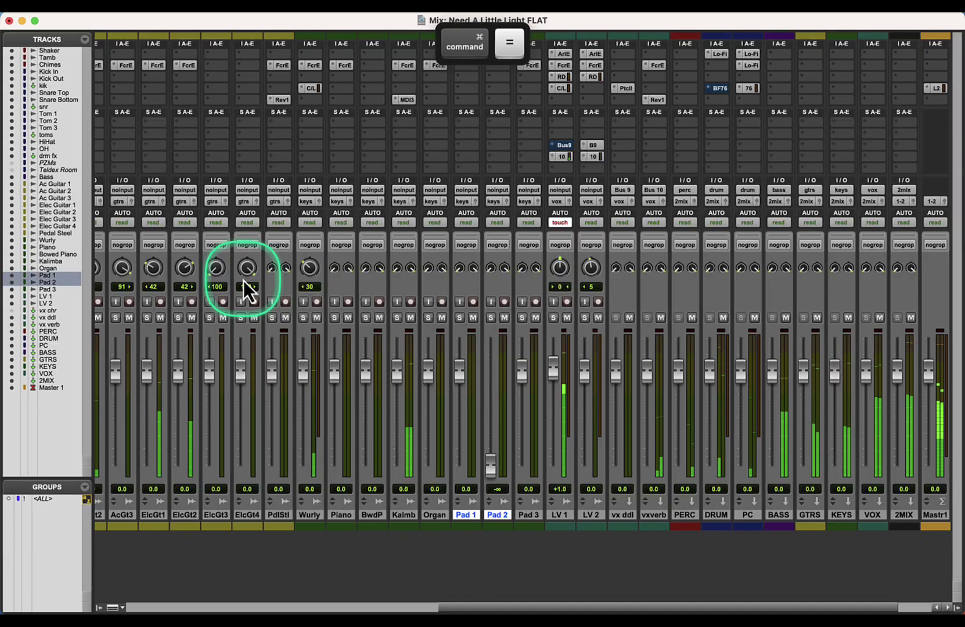
{"action": "left_click", "coordinate": [481, 459], "text": "super"}
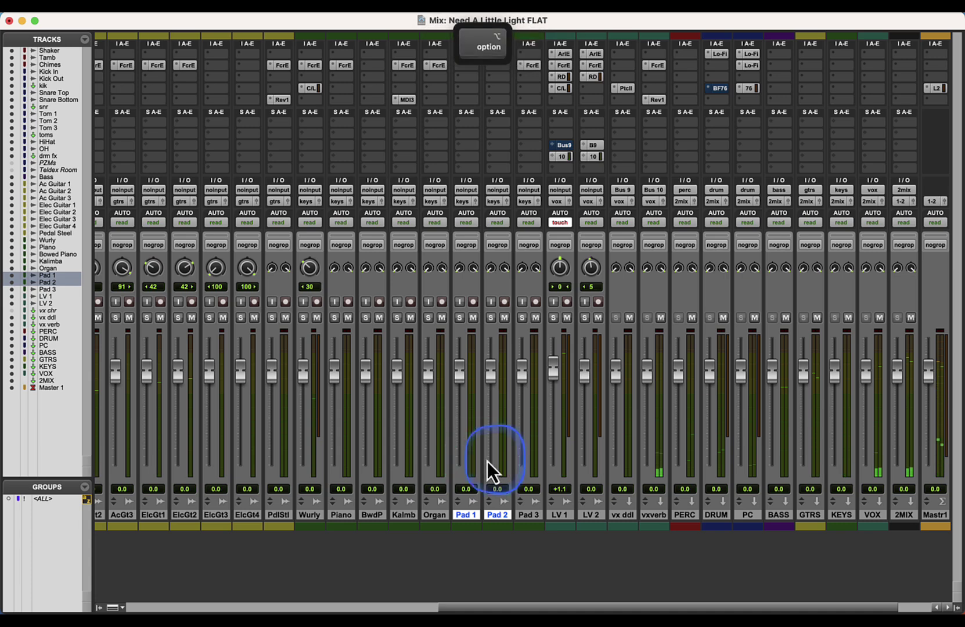
{"action": "left_click", "coordinate": [488, 461], "text": "super"}
{"action": "key", "text": "super+equal"}
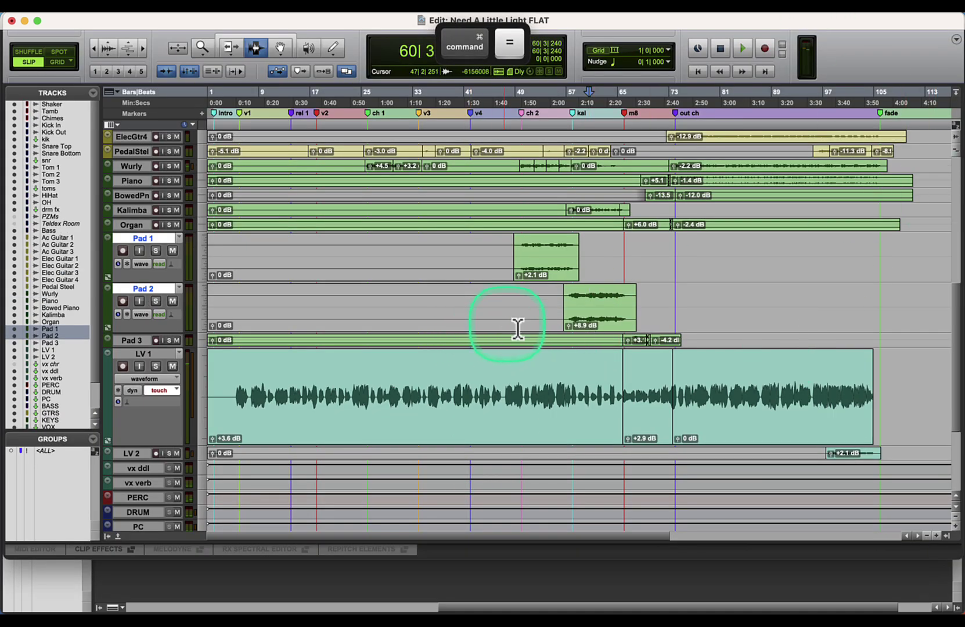
Step: Play from the start of Pad 2's audible clip at bar 56 and set its clip gain to +1.3 dB
{"action": "left_click", "coordinate": [570, 328]}
{"action": "key", "text": "space"}
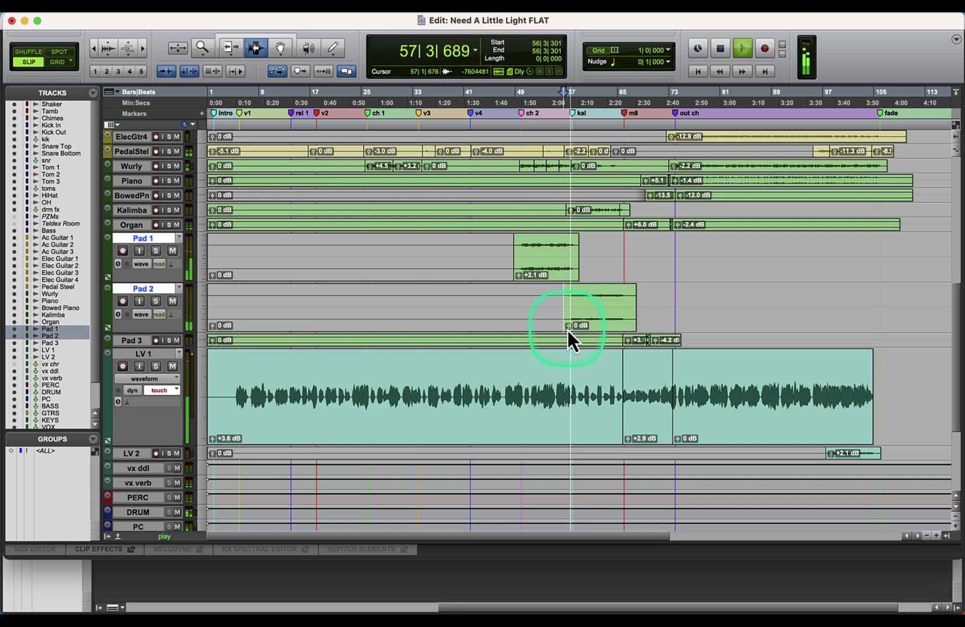
{"action": "mouse_move", "coordinate": [567, 330]}
{"action": "left_mouse_down"}
{"action": "mouse_move", "coordinate": [569, 306]}
{"action": "mouse_move", "coordinate": [569, 314]}
{"action": "left_mouse_up"}
Step: Insert the ff d2 6-Band EQ on Pad 2 and cut the high shelf by 6.1 dB at 5.1 kHz
{"action": "key", "text": "super+equal"}
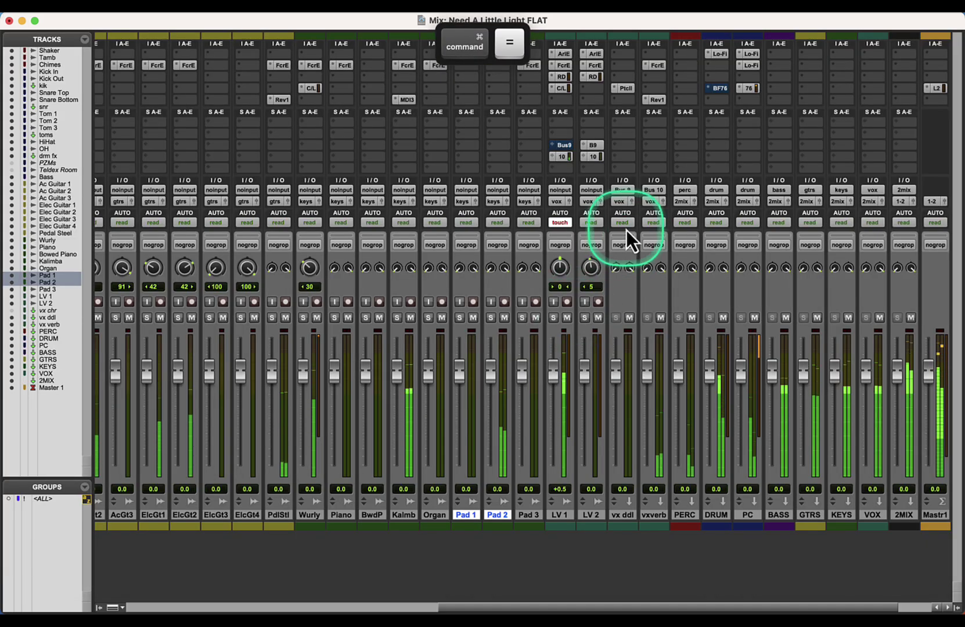
{"action": "left_click", "coordinate": [488, 68]}
{"action": "left_click", "coordinate": [504, 33]}
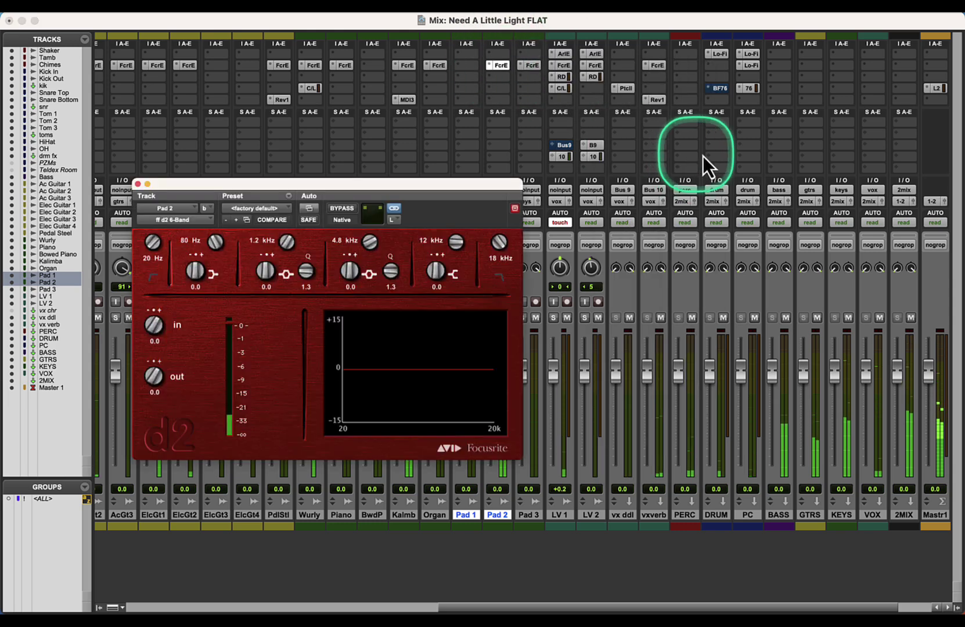
{"action": "left_click_drag", "start_coordinate": [458, 242], "coordinate": [409, 290]}
{"action": "key", "text": "space"}
{"action": "key", "text": "super"}
{"action": "left_click_drag", "start_coordinate": [457, 248], "coordinate": [427, 273]}
{"action": "left_click", "coordinate": [449, 250]}
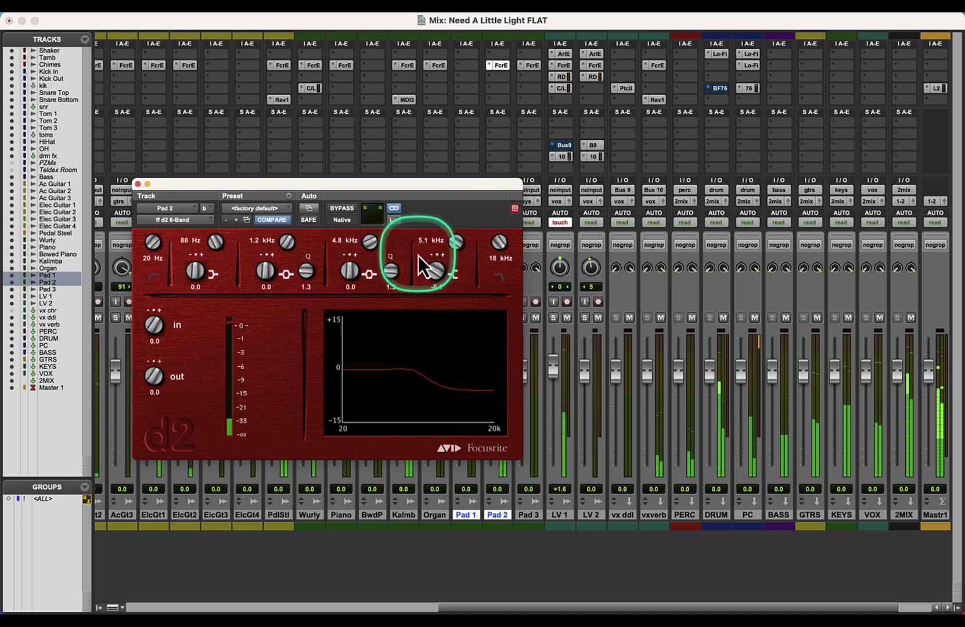
Step: Close Pad 2's EQ window and lower the clip gain of its audible clip to +0.6 dB in the Edit window
{"action": "key", "text": "super+equal"}
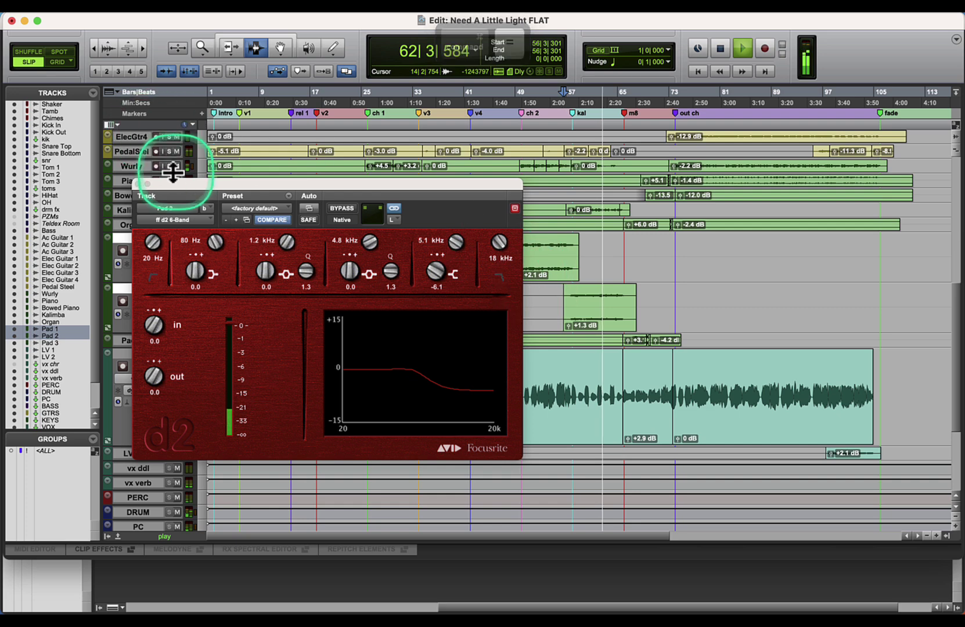
{"action": "left_click", "coordinate": [146, 184]}
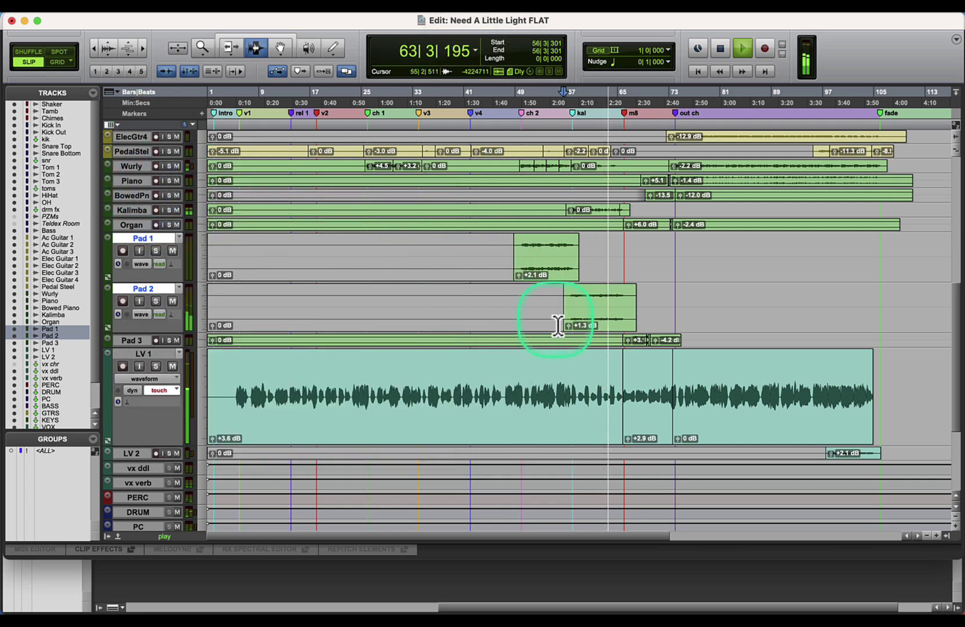
{"action": "left_click_drag", "start_coordinate": [570, 327], "coordinate": [571, 338]}
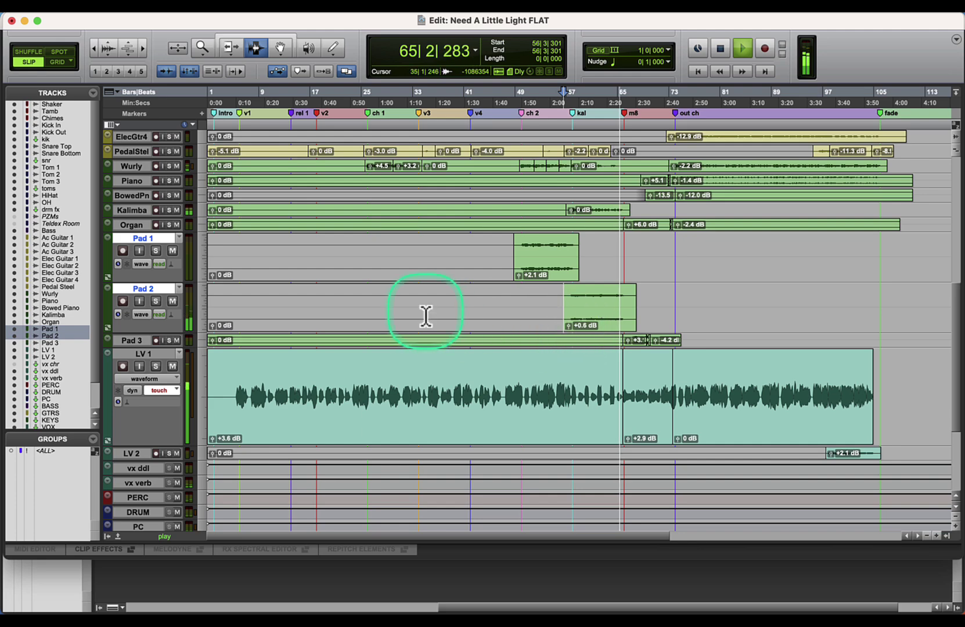
Step: Shrink all track heights in the Edit window to their compact size
{"action": "key", "text": "alt"}
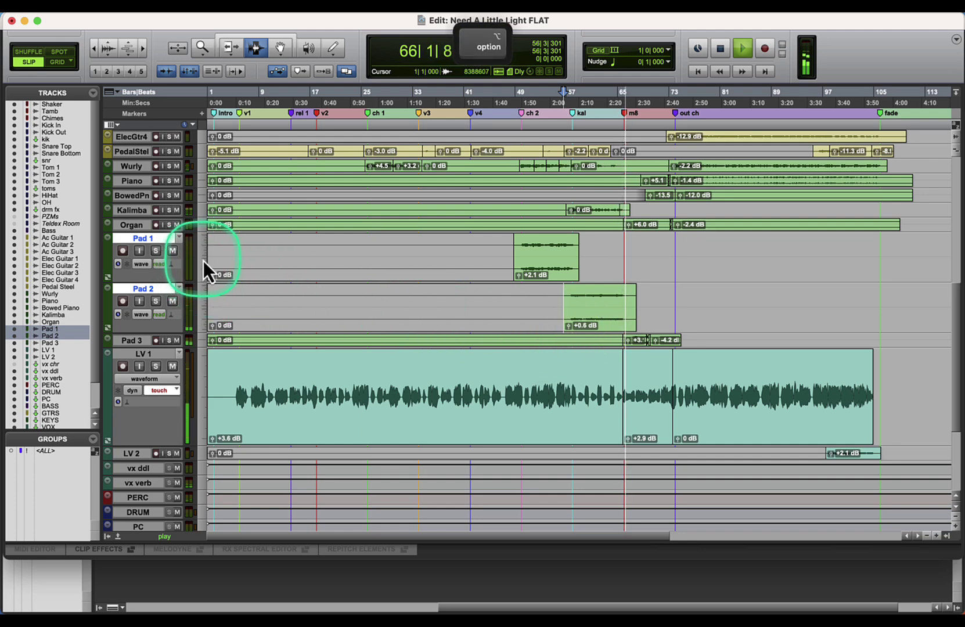
{"action": "left_click", "coordinate": [204, 260], "text": "alt"}
{"action": "left_click", "coordinate": [205, 248], "text": "alt"}
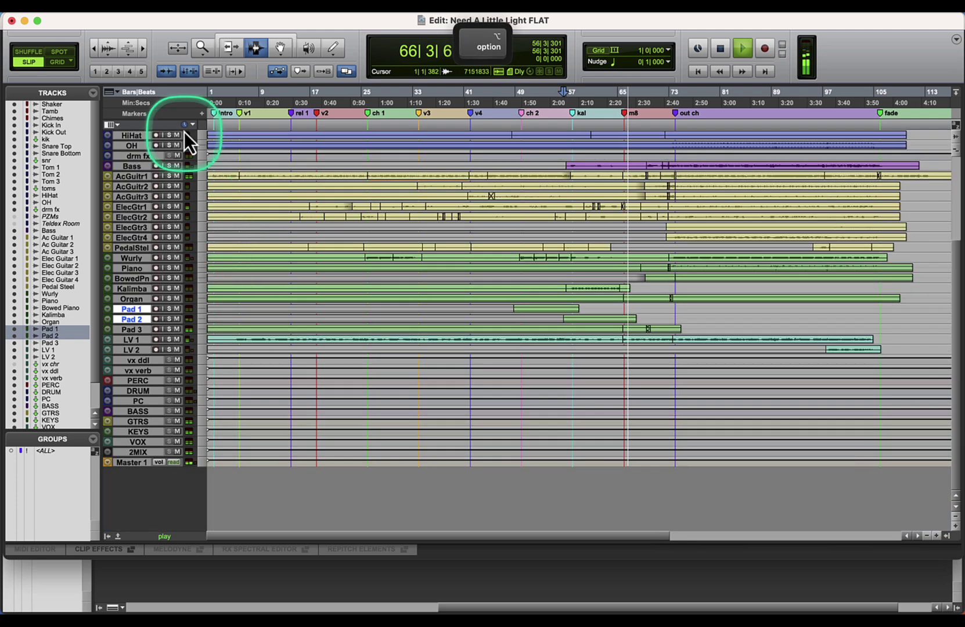
{"action": "left_click", "coordinate": [201, 49]}
{"action": "key", "text": "ctrl+alt+super+Down"}
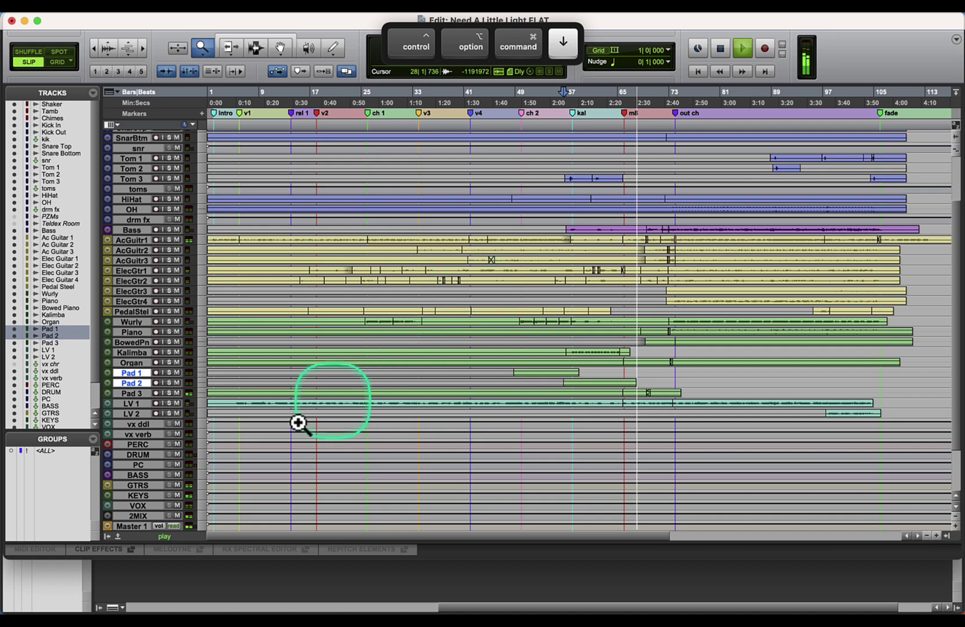
Step: Hide the track and group lists and fit the whole song's timeline in the Edit window
{"action": "left_click", "coordinate": [108, 536]}
{"action": "scroll", "coordinate": [250, 432], "scroll_direction": "up", "scroll_amount": 3}
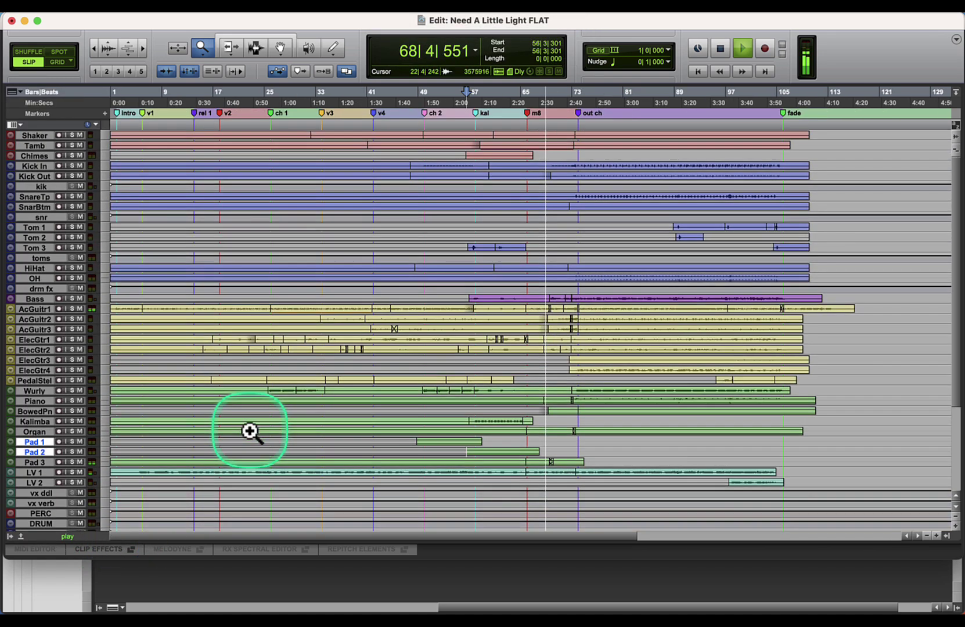
{"action": "double_click", "coordinate": [202, 49]}
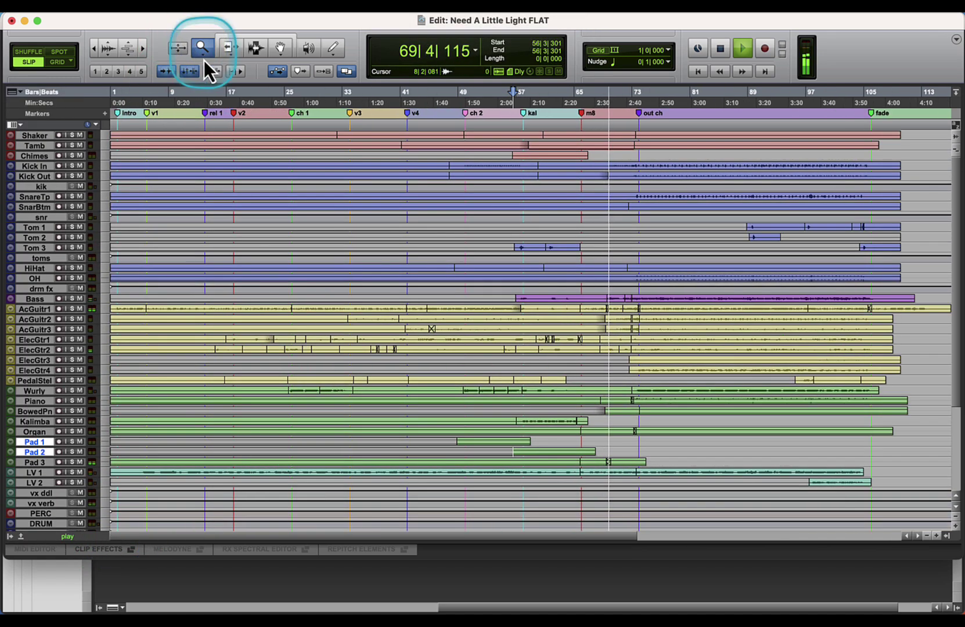
Step: Switch to the Mix window and select the Master 1 track
{"action": "scroll", "coordinate": [444, 282], "scroll_direction": "down", "scroll_amount": 9}
{"action": "scroll", "coordinate": [446, 283], "scroll_direction": "up", "scroll_amount": 8}
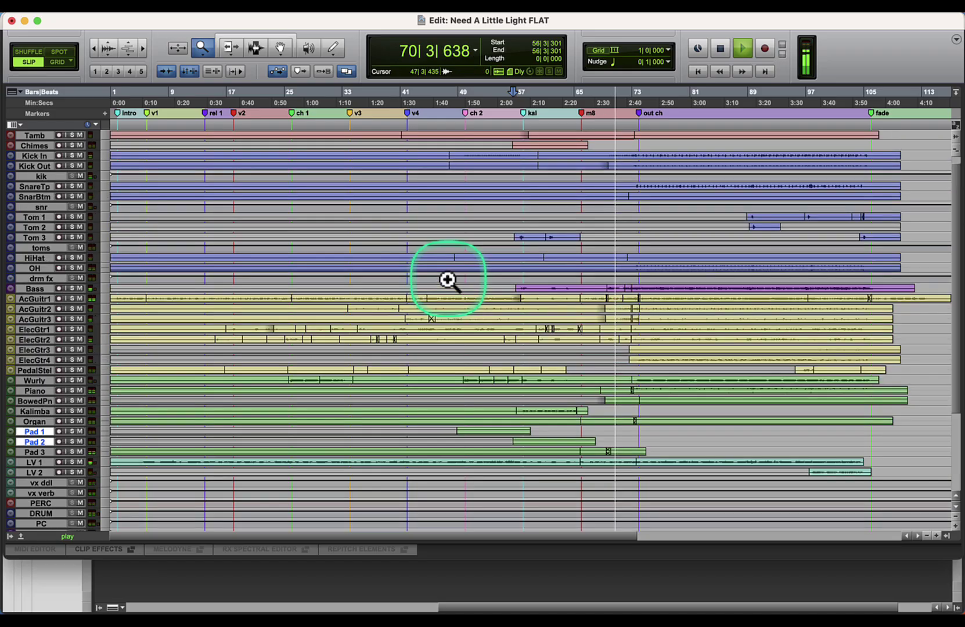
{"action": "key", "text": "super+equal"}
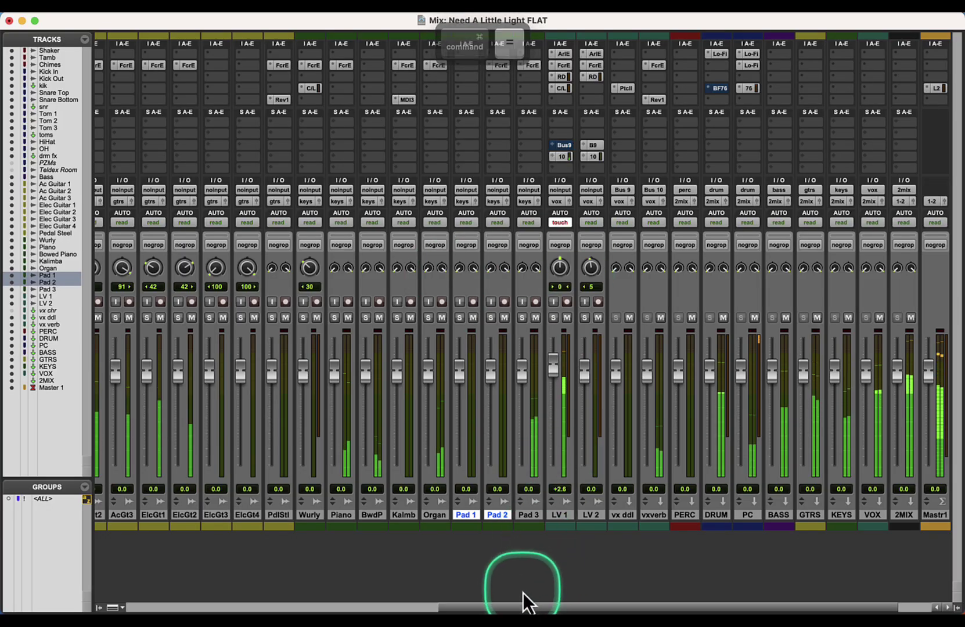
{"action": "left_click_drag", "start_coordinate": [522, 593], "coordinate": [757, 607]}
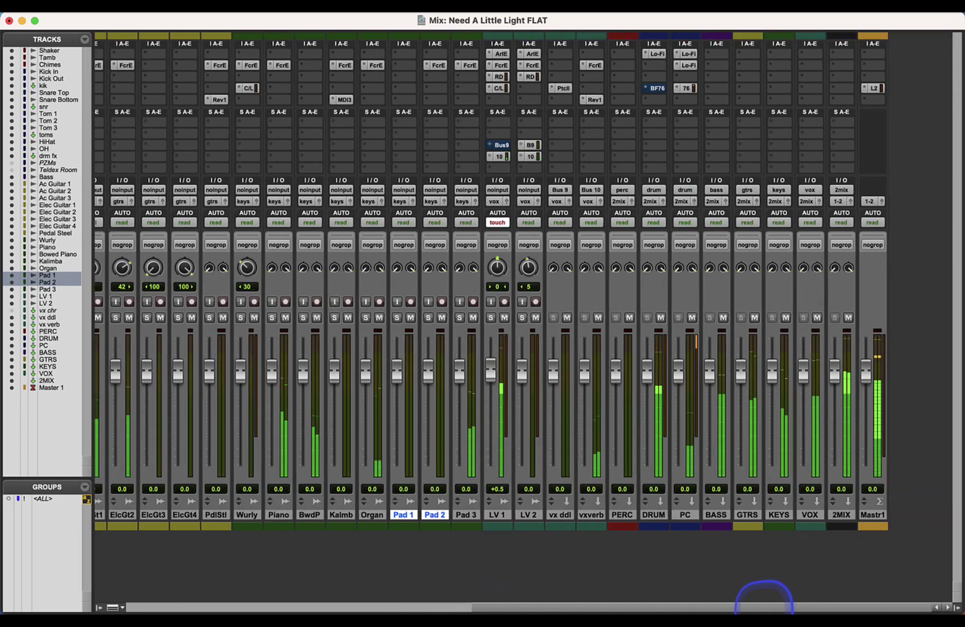
{"action": "left_click", "coordinate": [871, 516]}
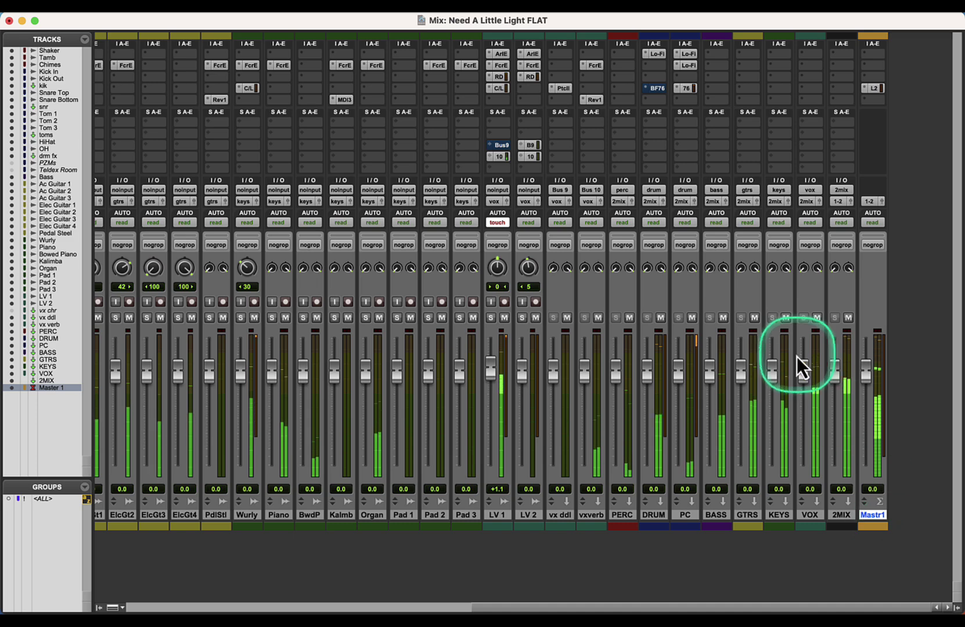
Step: Check the snr track's EQ, then set the threshold of its L1 limiter to -8.9
{"action": "left_click", "coordinate": [150, 608]}
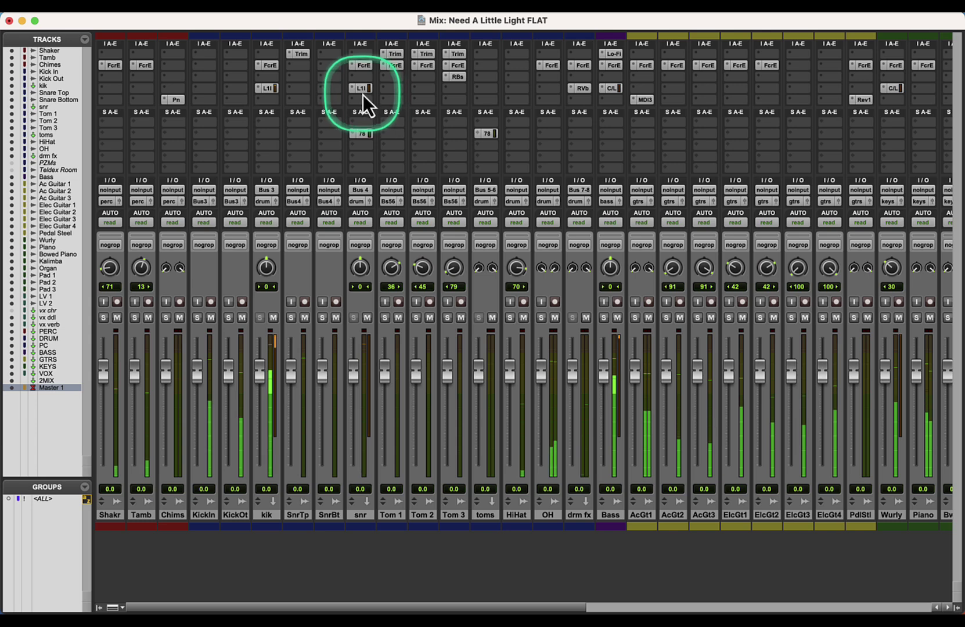
{"action": "left_click", "coordinate": [360, 66]}
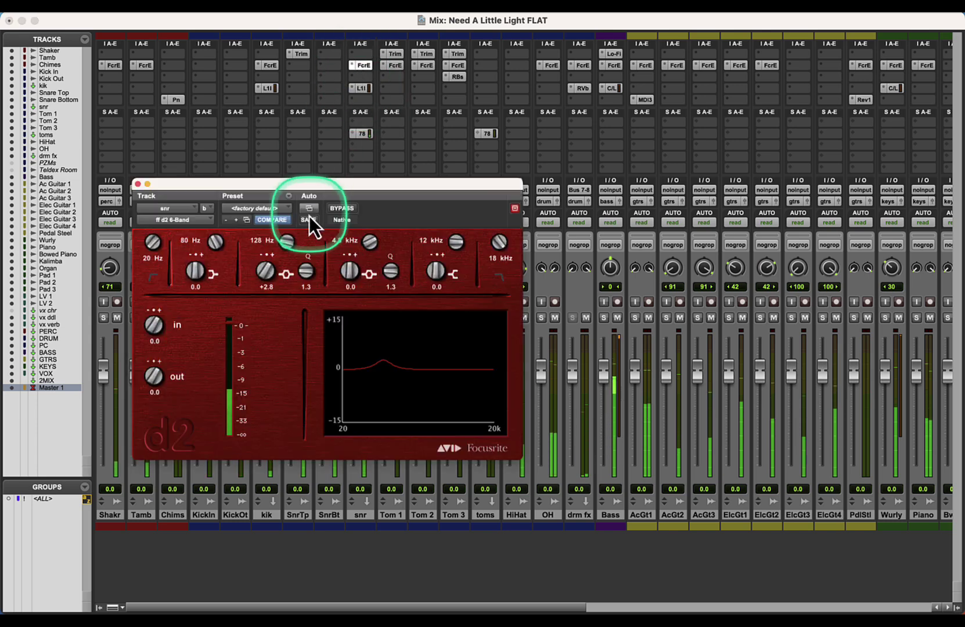
{"action": "left_click", "coordinate": [138, 184]}
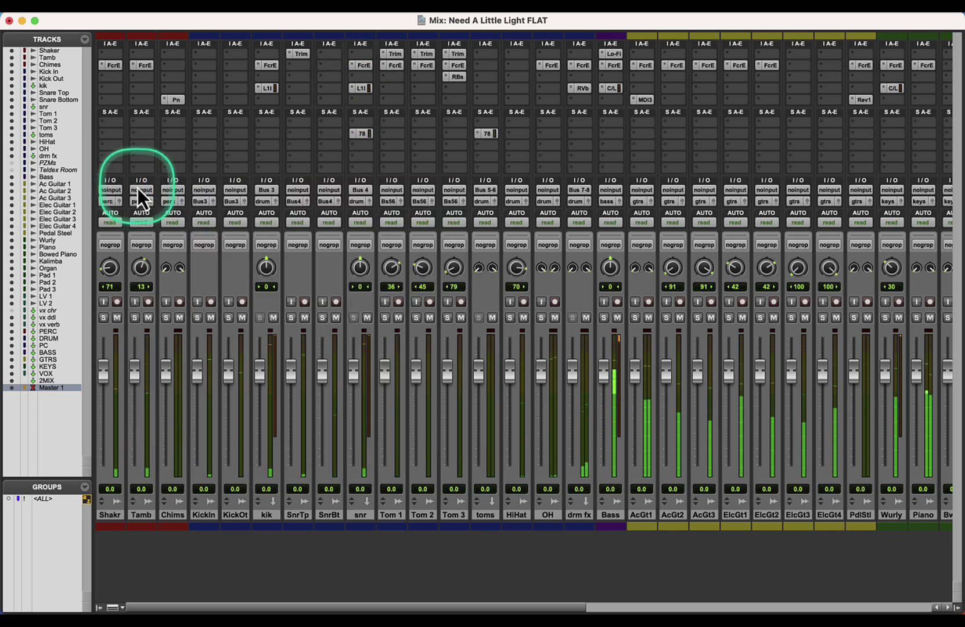
{"action": "left_click", "coordinate": [358, 87]}
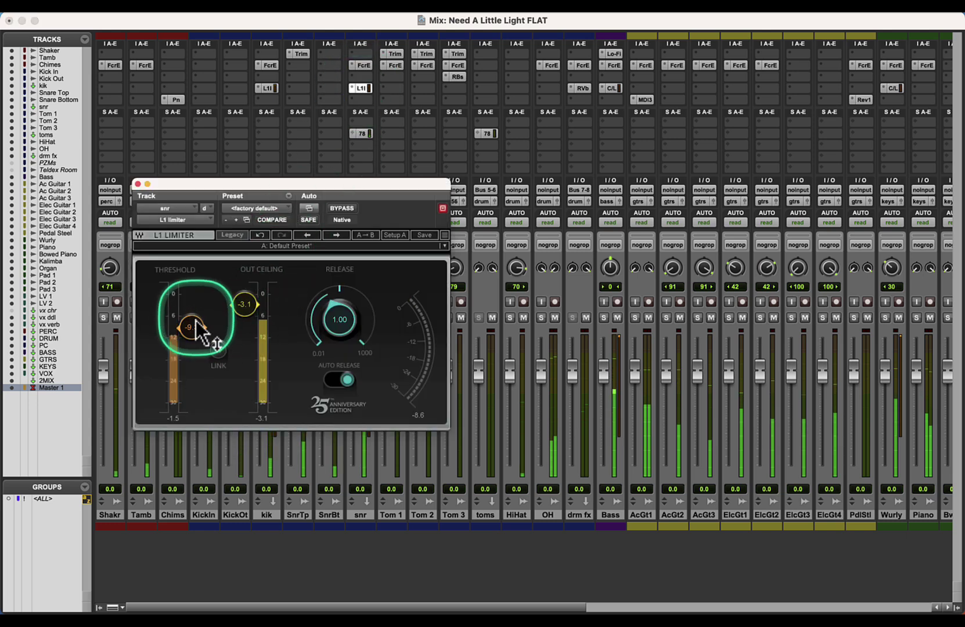
{"action": "left_click_drag", "start_coordinate": [200, 328], "coordinate": [198, 320]}
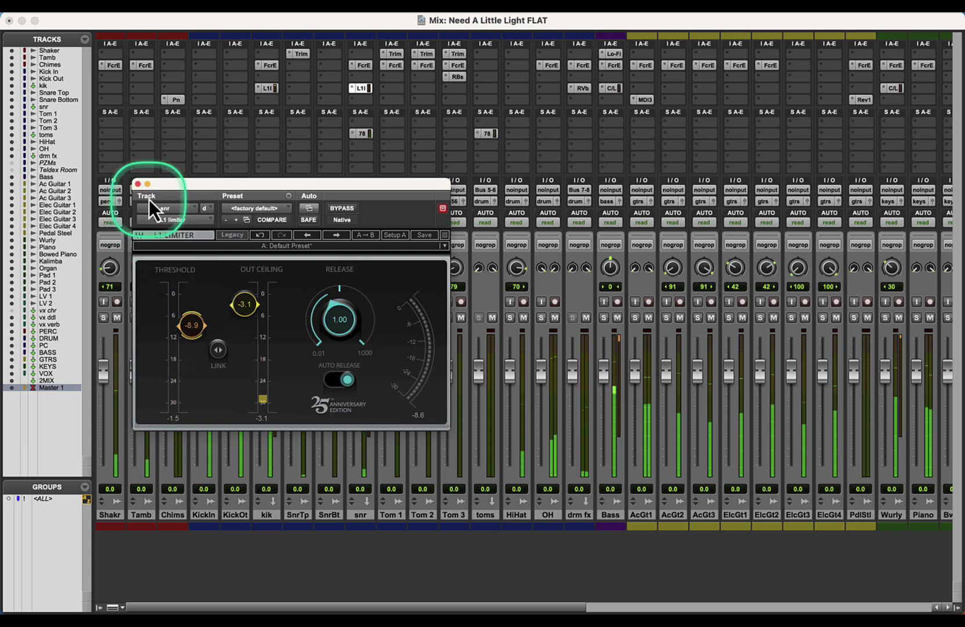
{"action": "left_click", "coordinate": [138, 184]}
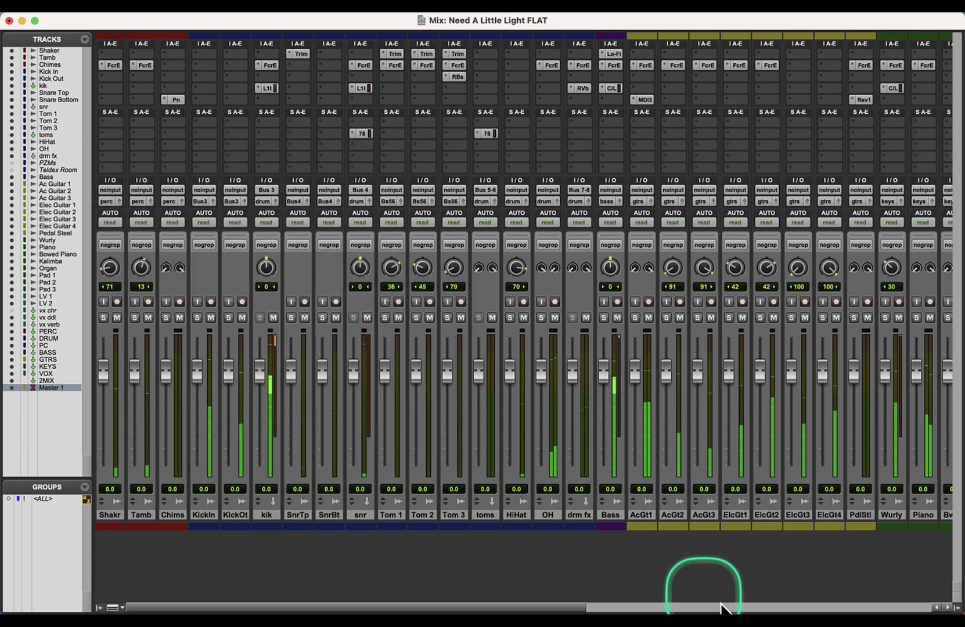
Step: Pan the HiHat track slightly further out, to 71 right
{"action": "left_click", "coordinate": [783, 607]}
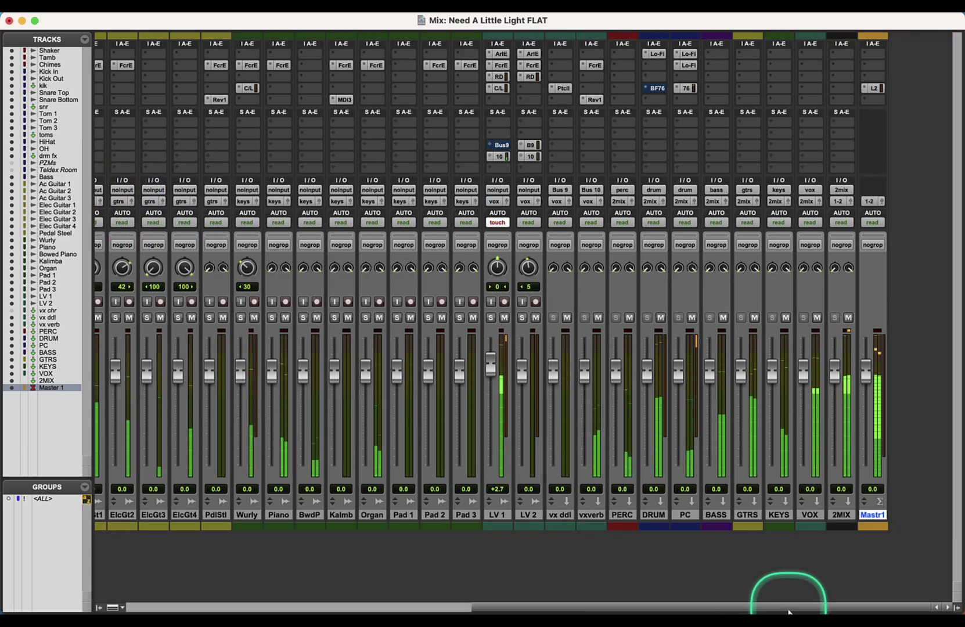
{"action": "left_click_drag", "start_coordinate": [783, 610], "coordinate": [481, 589]}
{"action": "left_click_drag", "start_coordinate": [460, 270], "coordinate": [458, 266]}
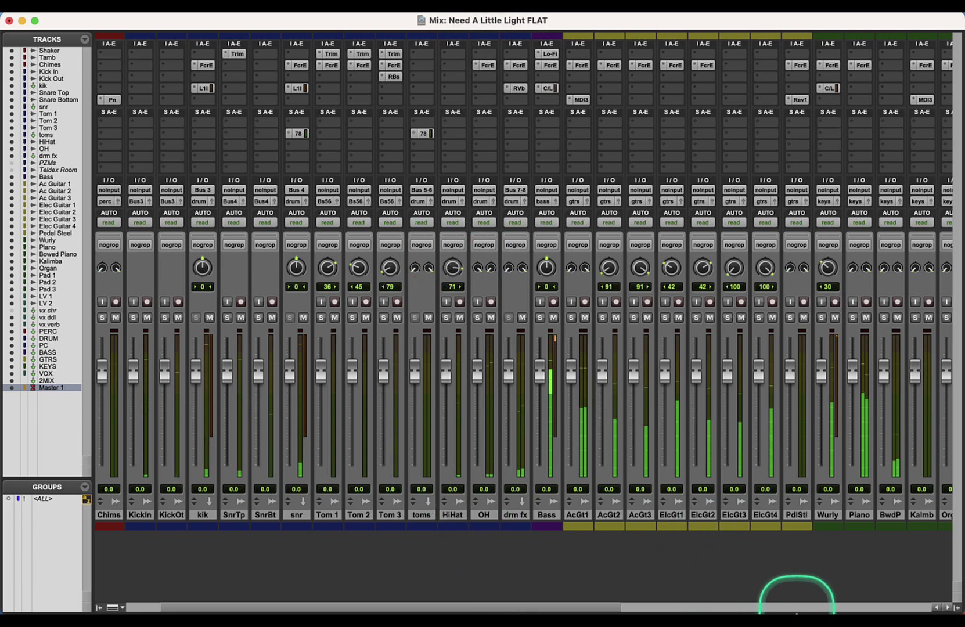
Step: Pan Elec Guitar 3 to 97 left, Elec Guitar 4 to 97 right and Wurly to 31 left
{"action": "left_click", "coordinate": [800, 608]}
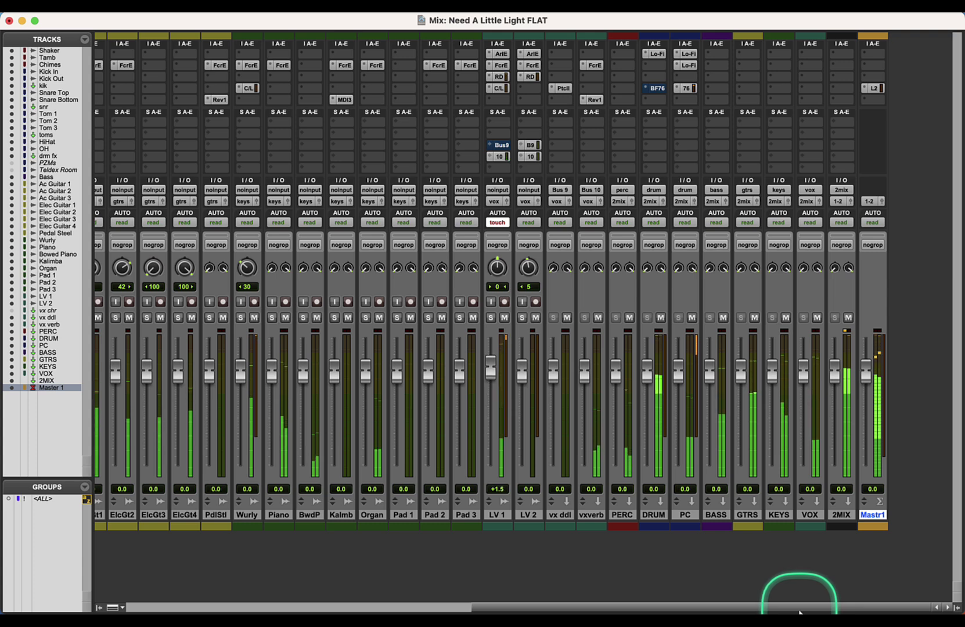
{"action": "left_click_drag", "start_coordinate": [152, 275], "coordinate": [183, 275]}
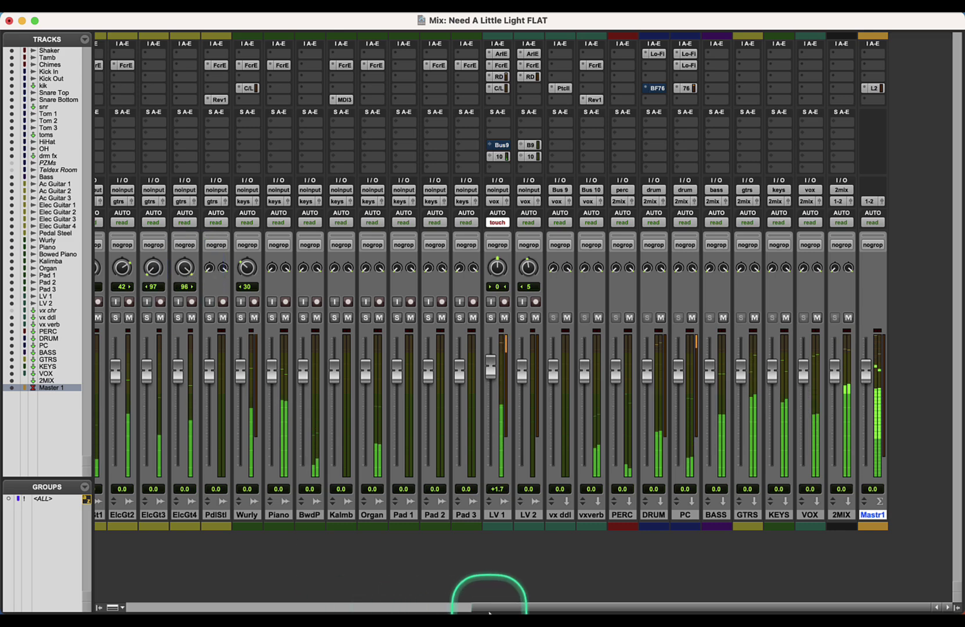
{"action": "left_click_drag", "start_coordinate": [489, 609], "coordinate": [307, 598]}
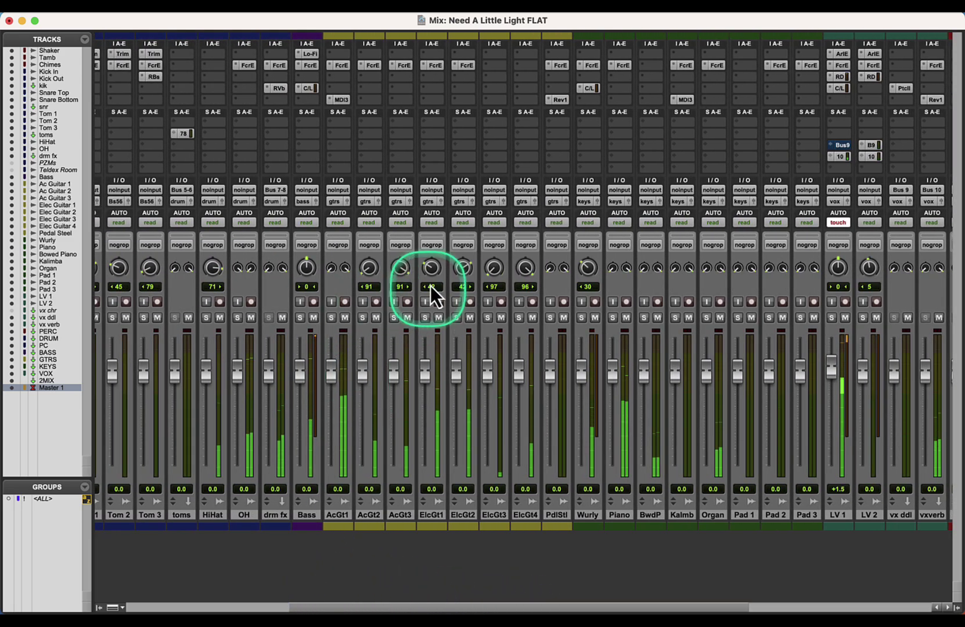
{"action": "left_click_drag", "start_coordinate": [526, 268], "coordinate": [524, 265]}
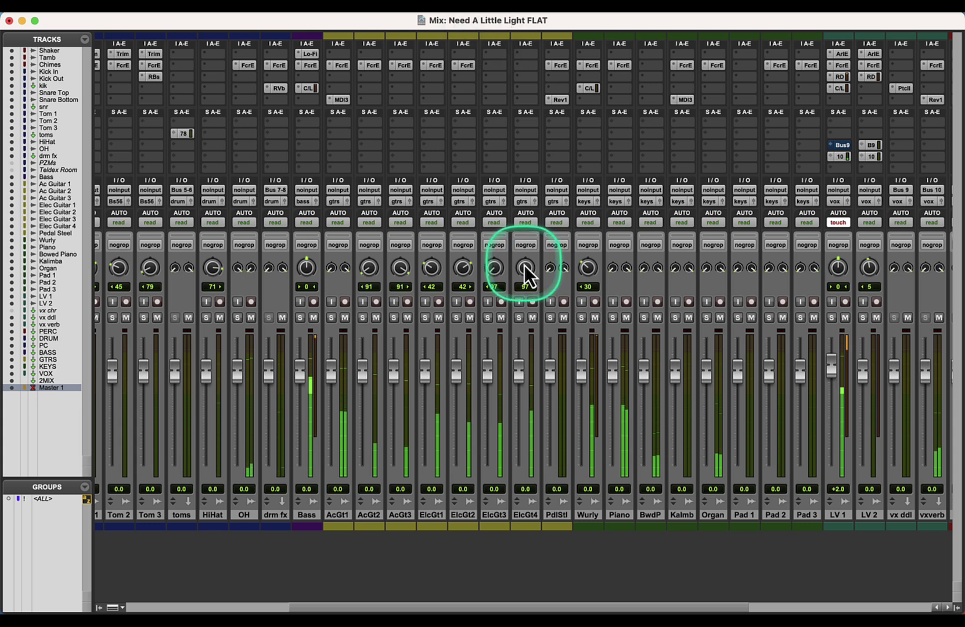
{"action": "left_click", "coordinate": [584, 267], "text": "super"}
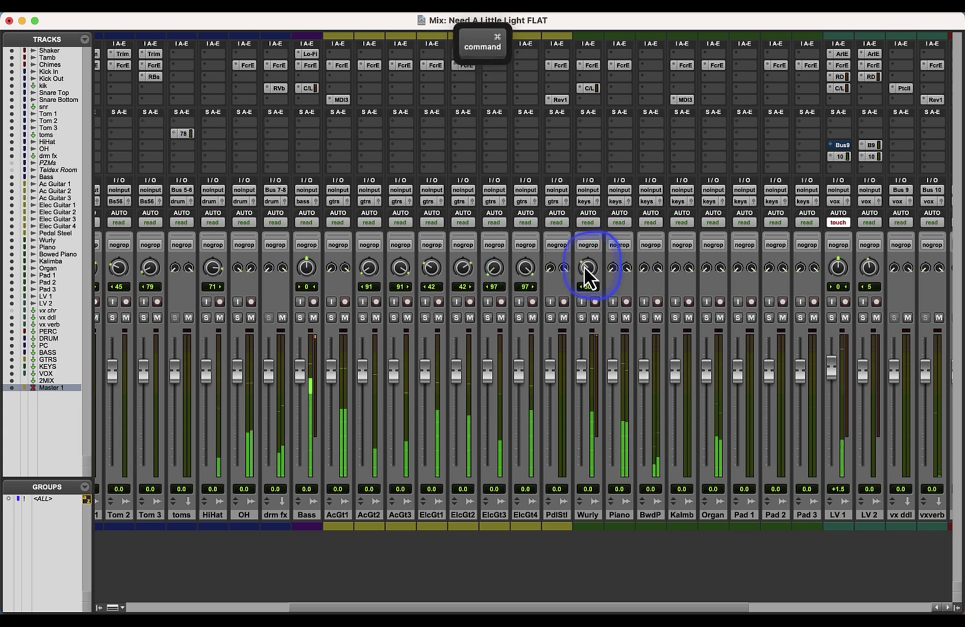
{"action": "left_click_drag", "start_coordinate": [584, 268], "coordinate": [629, 431]}
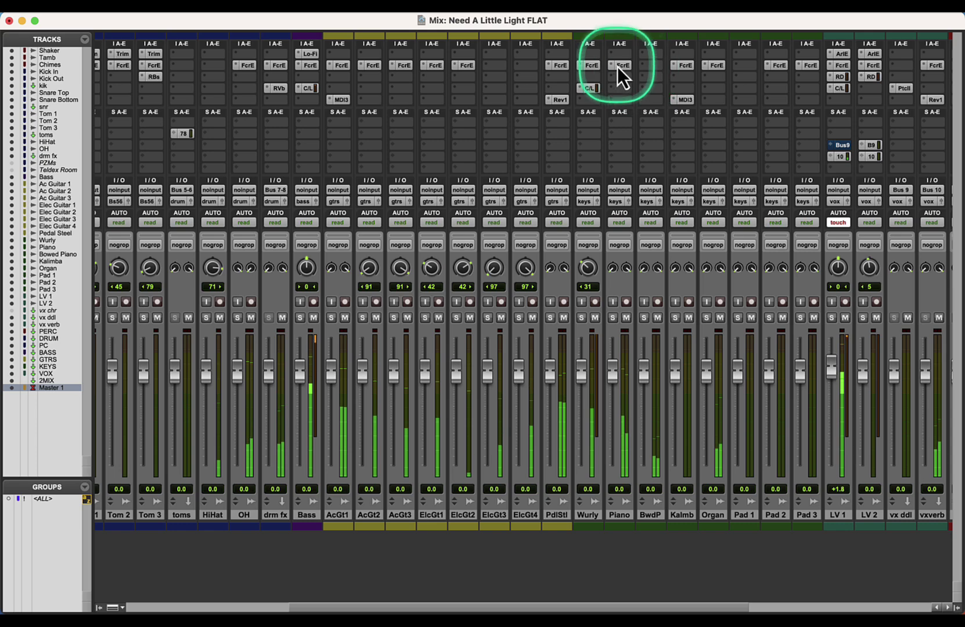
Step: Set the clip gain of Pedal Steel's last two clips to -10.2 dB and -8.8 dB in the Edit window, leaving the track height at small
{"action": "key", "text": "super+equal"}
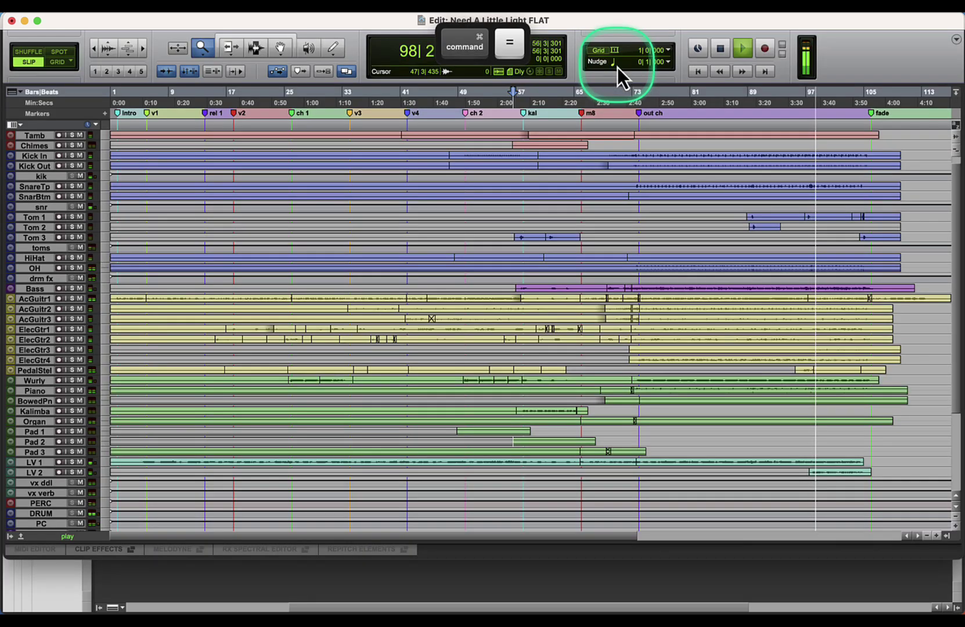
{"action": "scroll", "coordinate": [864, 394], "scroll_direction": "down", "scroll_amount": 5}
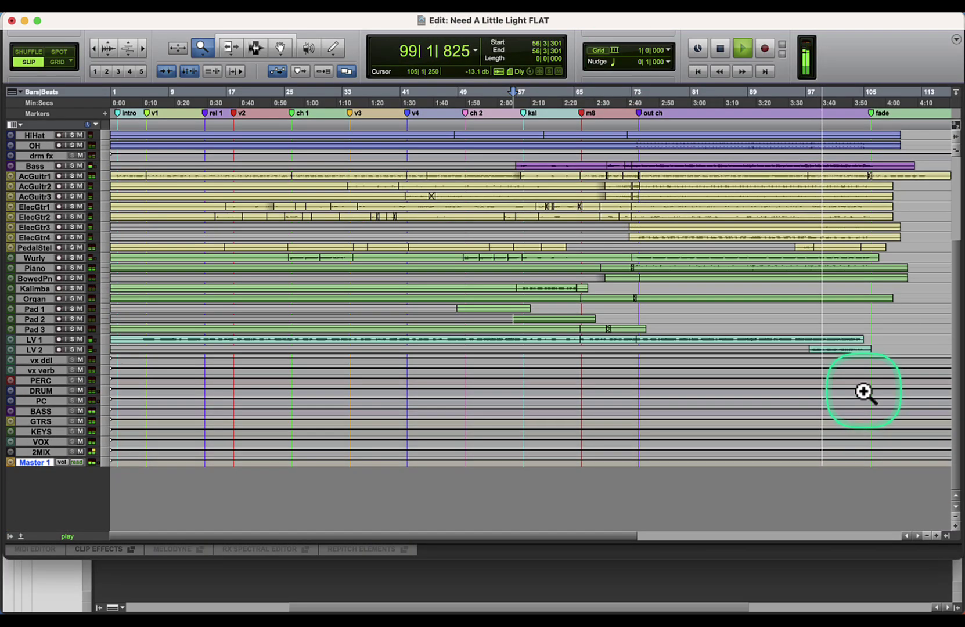
{"action": "scroll", "coordinate": [864, 392], "scroll_direction": "up", "scroll_amount": 5}
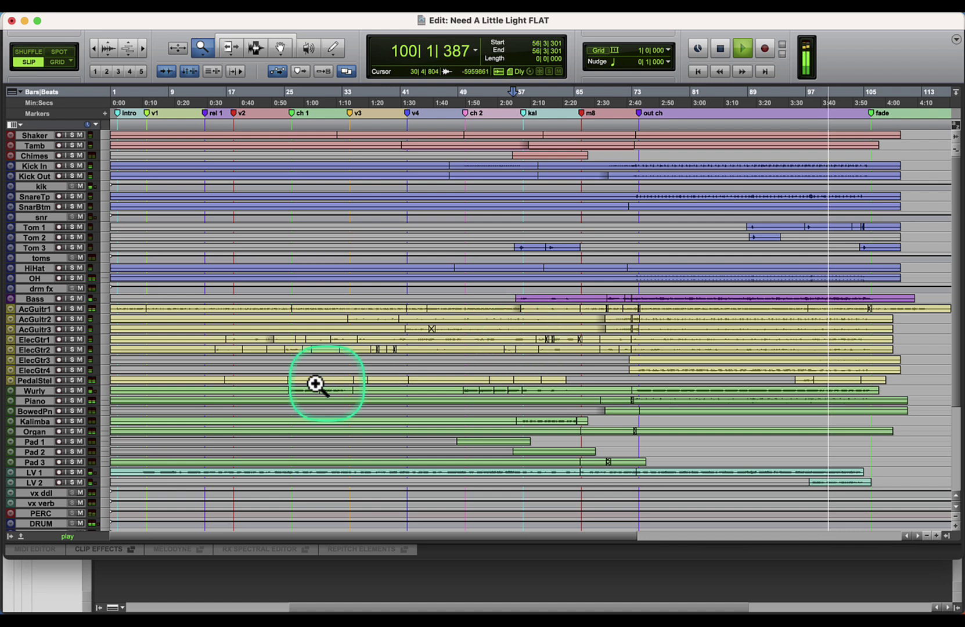
{"action": "left_click_drag", "start_coordinate": [107, 386], "coordinate": [105, 437]}
{"action": "left_click_drag", "start_coordinate": [821, 434], "coordinate": [866, 431]}
{"action": "left_click", "coordinate": [821, 433], "text": "super"}
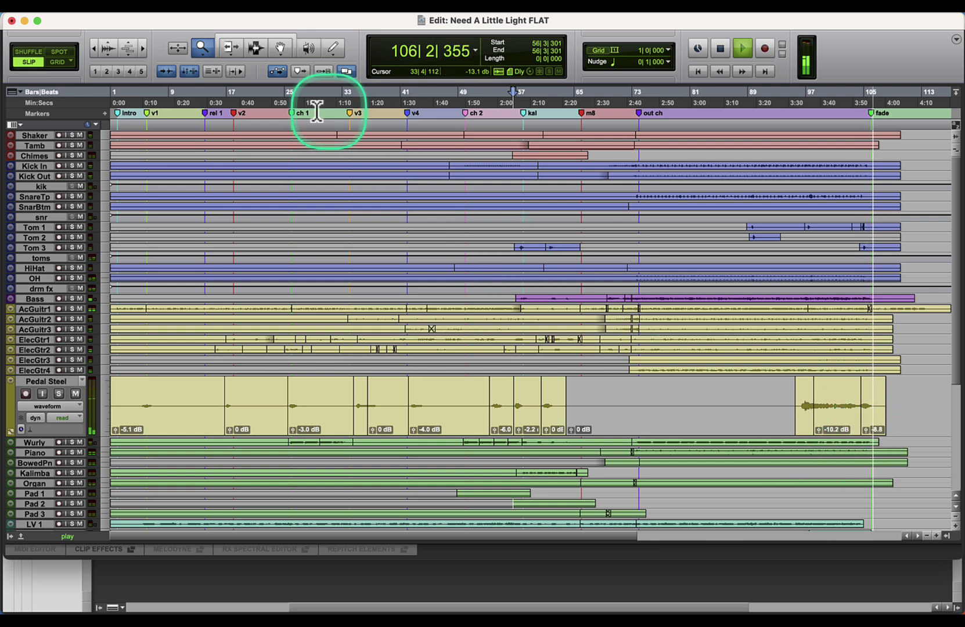
{"action": "left_click", "coordinate": [110, 405]}
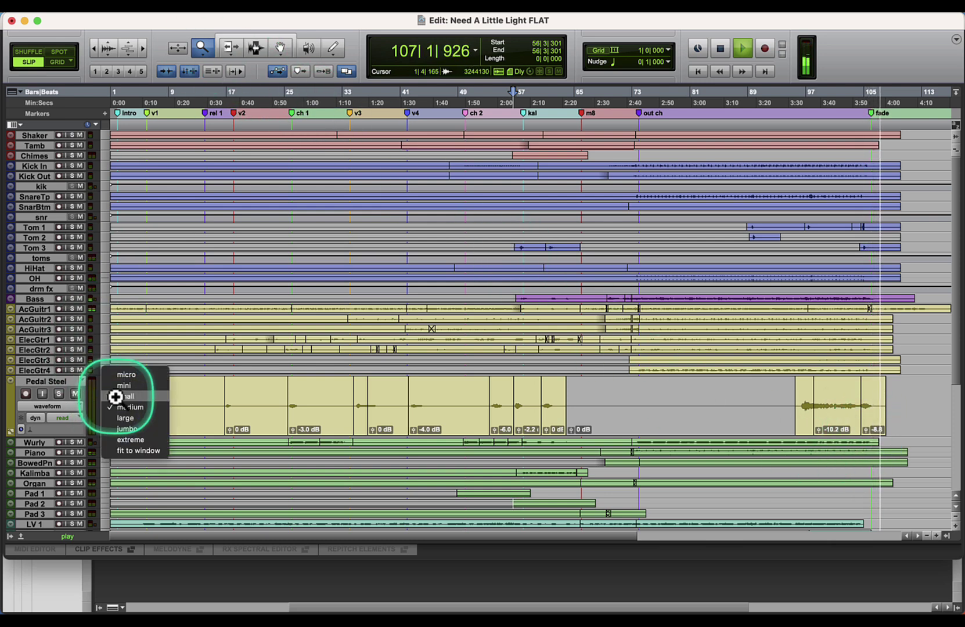
{"action": "left_click", "coordinate": [121, 396]}
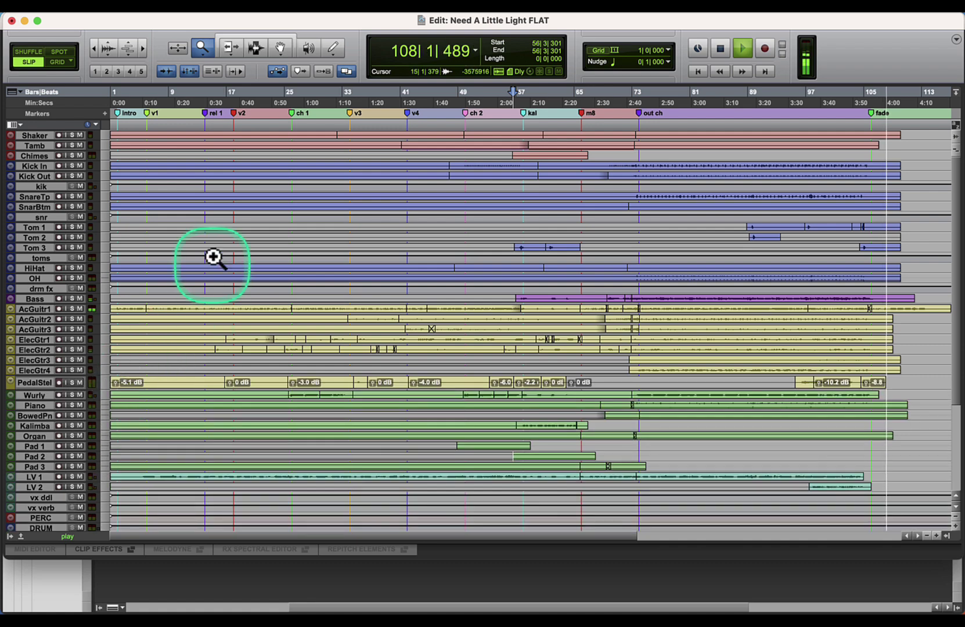
Step: Enlarge the Ac Guitar 1 track and raise the clip gain of its last clip, at the fade marker, to +1.5 dB
{"action": "scroll", "coordinate": [214, 248], "scroll_direction": "down", "scroll_amount": 5}
{"action": "scroll", "coordinate": [214, 247], "scroll_direction": "down", "scroll_amount": 2}
{"action": "scroll", "coordinate": [215, 248], "scroll_direction": "up", "scroll_amount": 7}
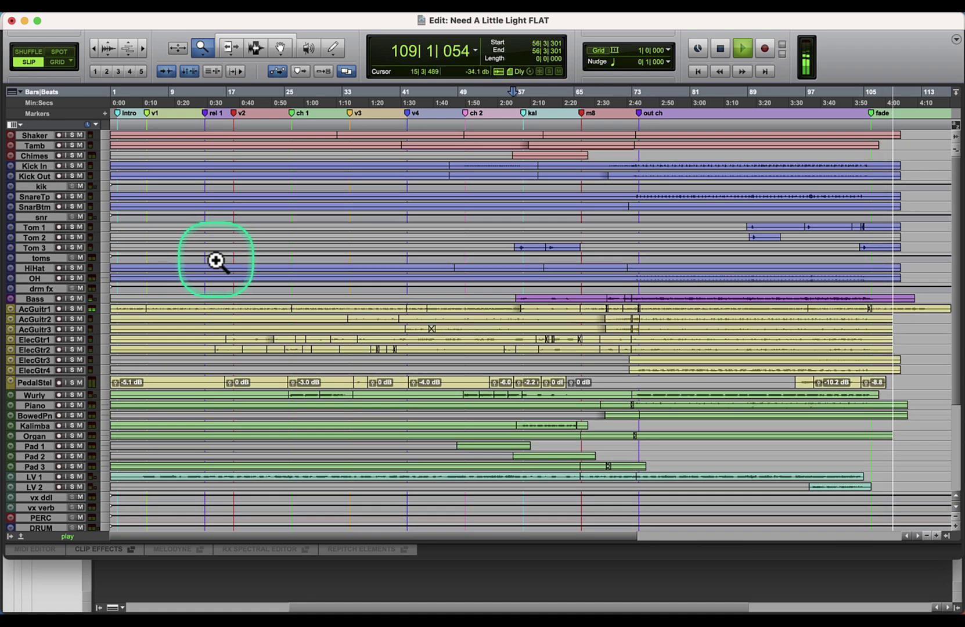
{"action": "left_click_drag", "start_coordinate": [104, 314], "coordinate": [104, 401]}
{"action": "key", "text": "super"}
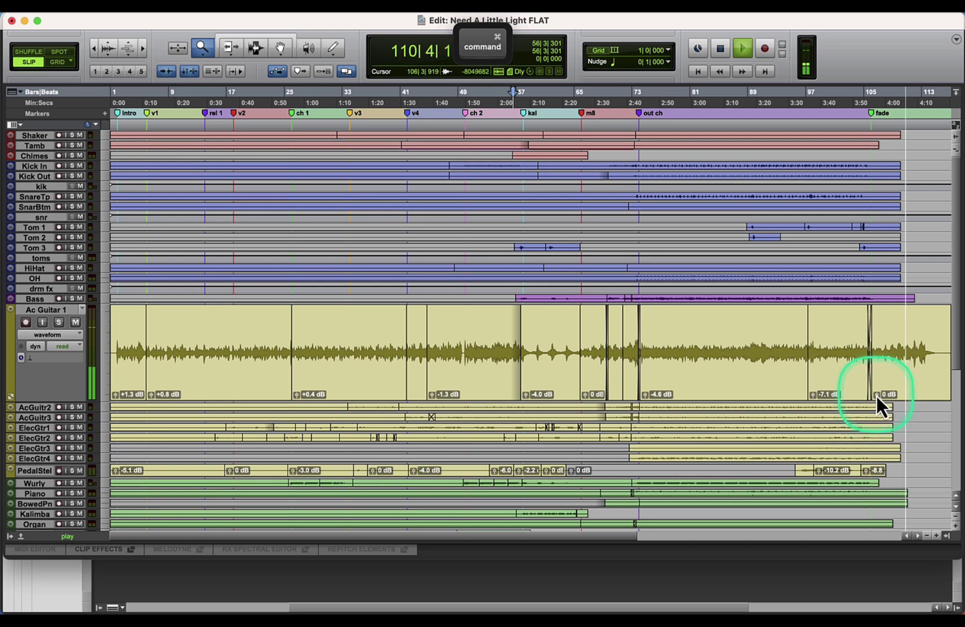
{"action": "left_click_drag", "start_coordinate": [876, 396], "coordinate": [872, 377]}
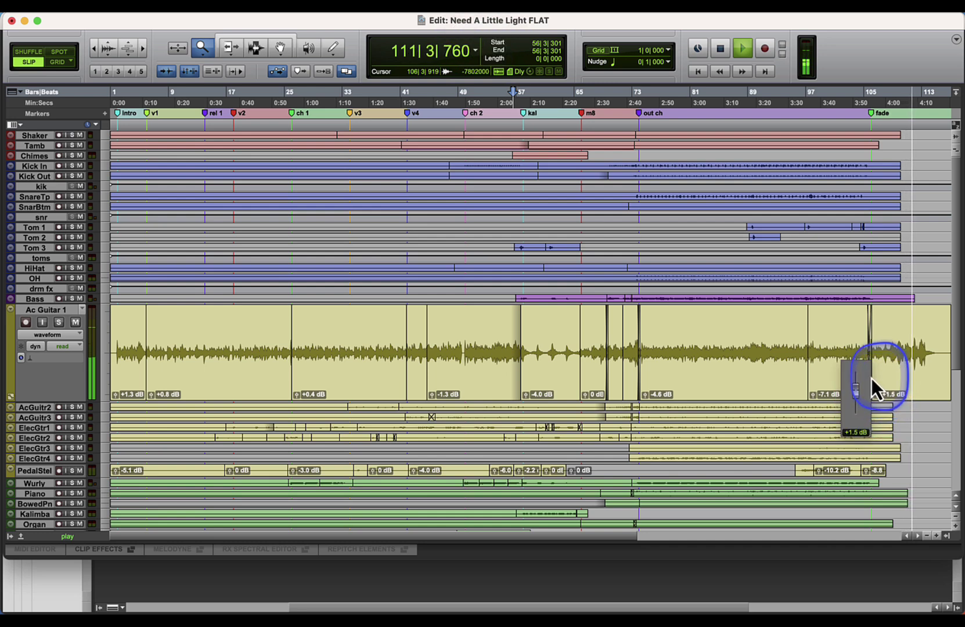
{"action": "left_click", "coordinate": [877, 396]}
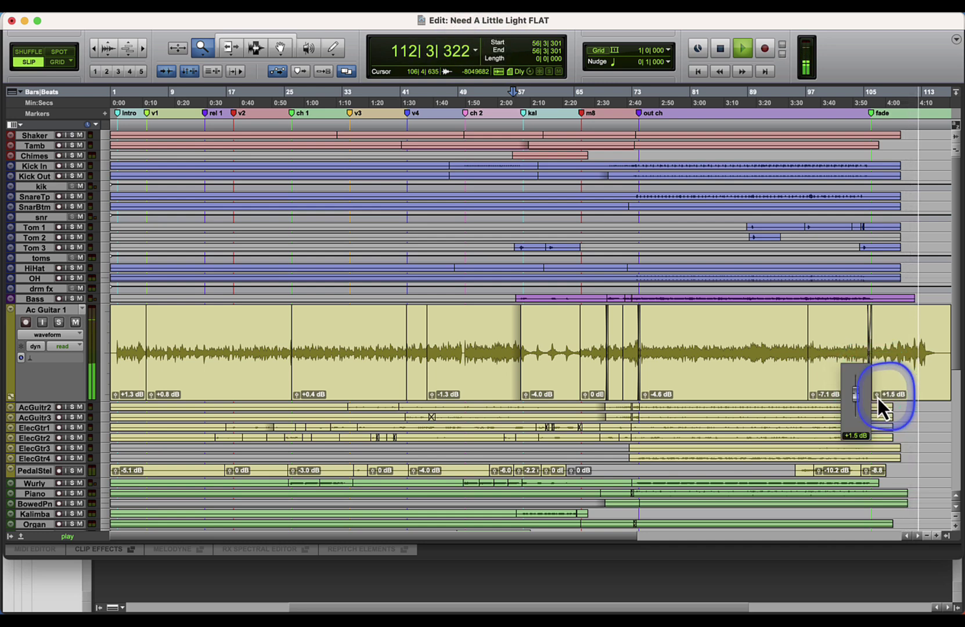
Step: Play from bar 104, just before the fade, and lower the gain of Ac Guitar 1's last clip to +1.3 dB
{"action": "left_click", "coordinate": [256, 49]}
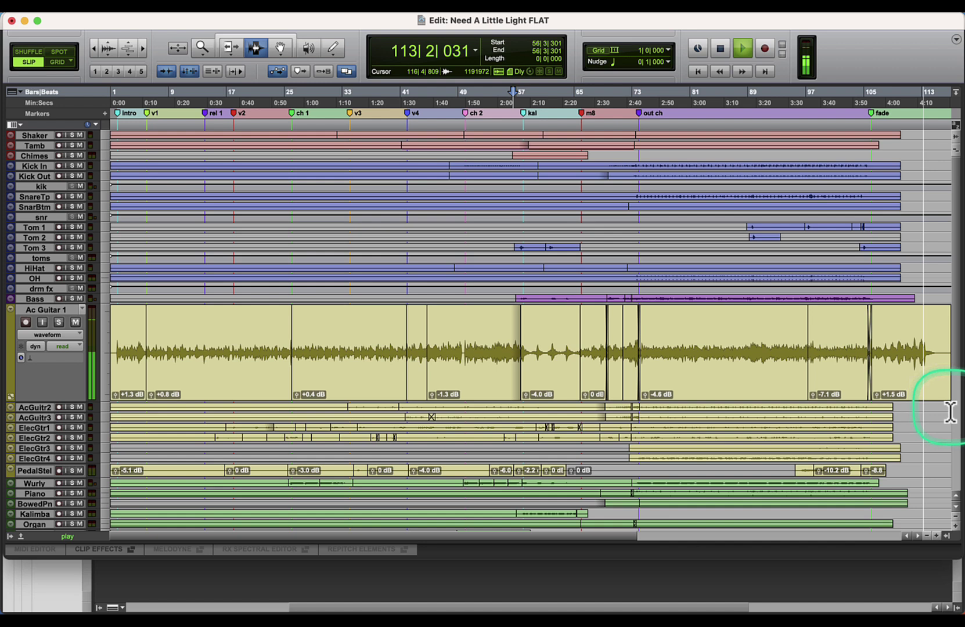
{"action": "left_click", "coordinate": [865, 351]}
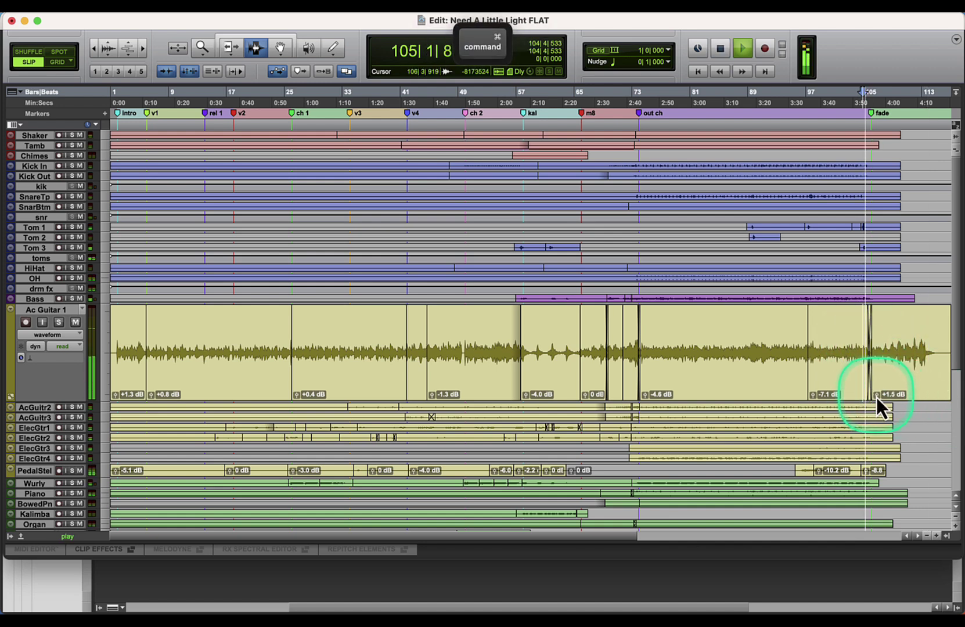
{"action": "left_click", "coordinate": [876, 396]}
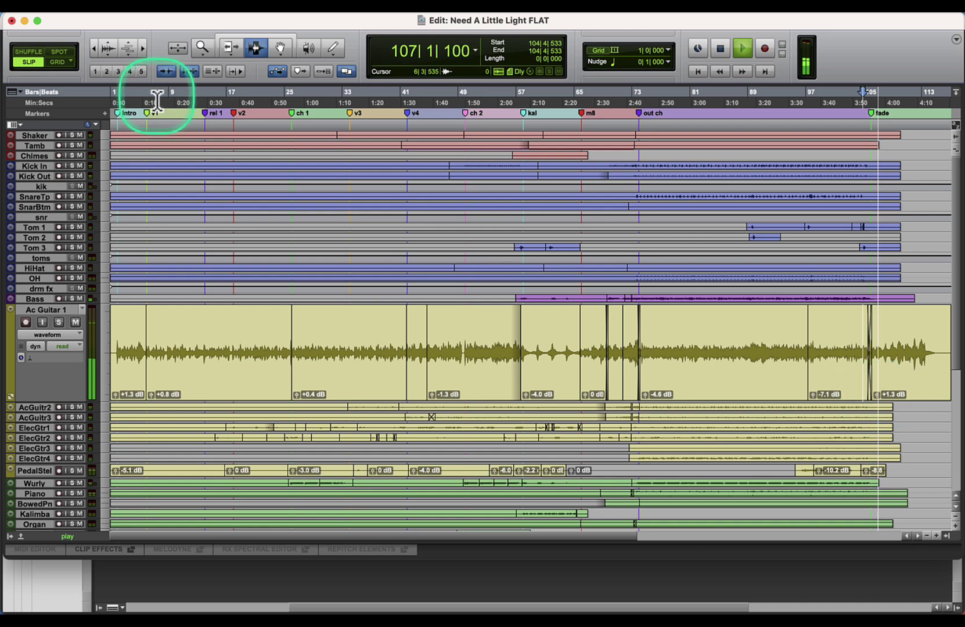
Step: Reduce all tracks in the Edit window to their smallest height and reselect the Zoomer tool
{"action": "left_click", "coordinate": [201, 47]}
{"action": "key", "text": "ctrl+alt+super+Down"}
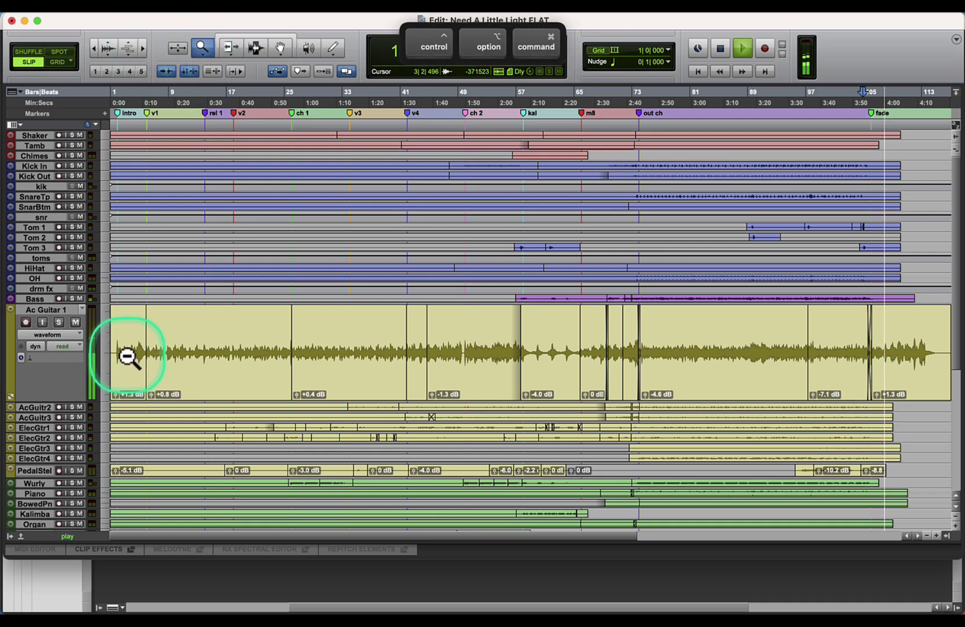
{"action": "scroll", "coordinate": [162, 258], "scroll_direction": "down", "scroll_amount": 3}
{"action": "scroll", "coordinate": [172, 256], "scroll_direction": "up", "scroll_amount": 3}
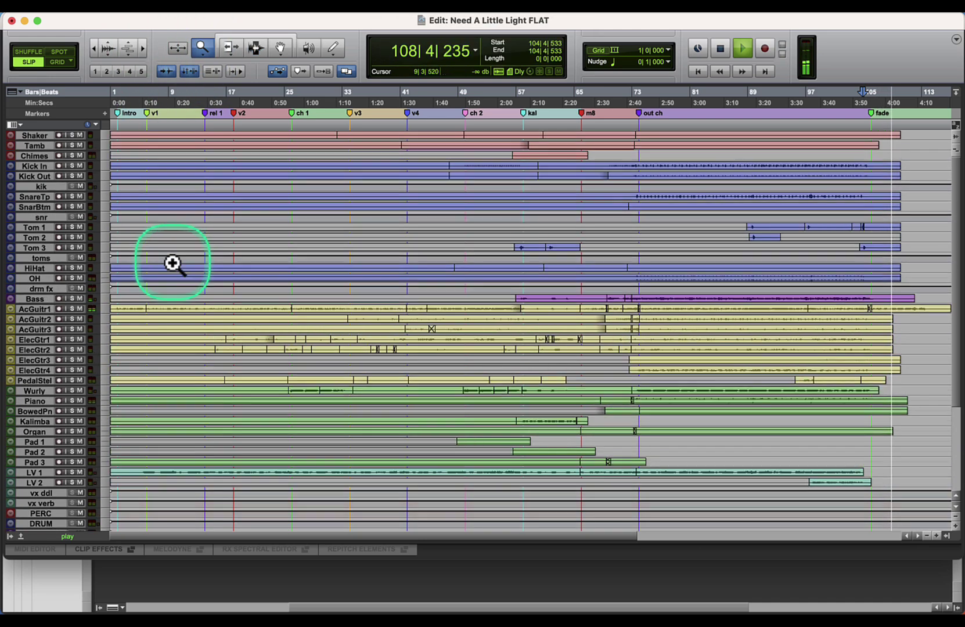
Step: Save a copy of the session as "Need A Little Light IN PERSON" in the Need A Little Light folder
{"action": "left_click", "coordinate": [102, 10]}
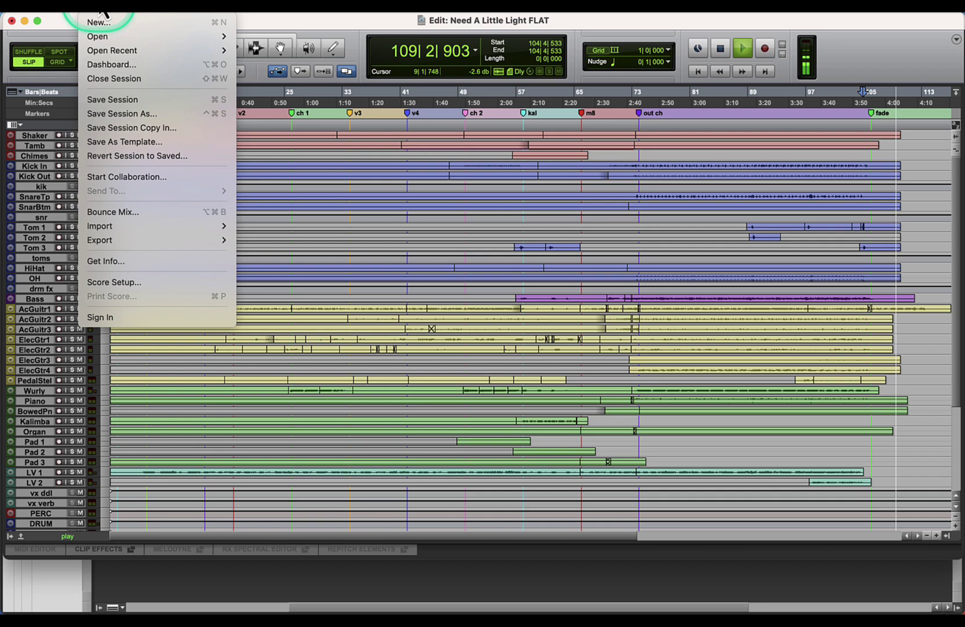
{"action": "left_click", "coordinate": [116, 115]}
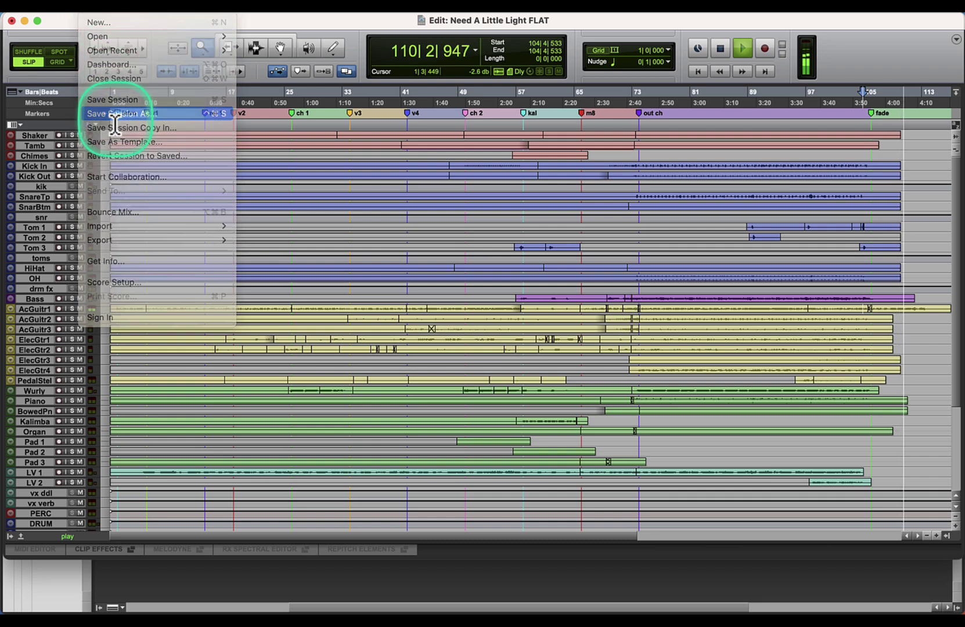
{"action": "key", "text": "Right"}
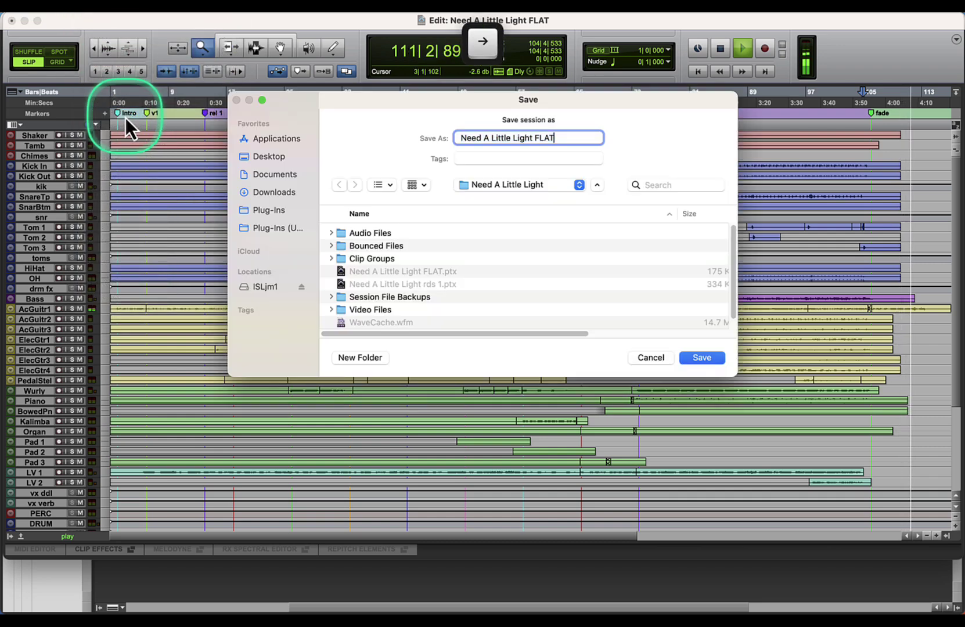
{"action": "key", "text": "BackSpace"}
{"action": "key", "text": "BackSpace"}
{"action": "key", "text": "BackSpace"}
{"action": "key", "text": "BackSpace"}
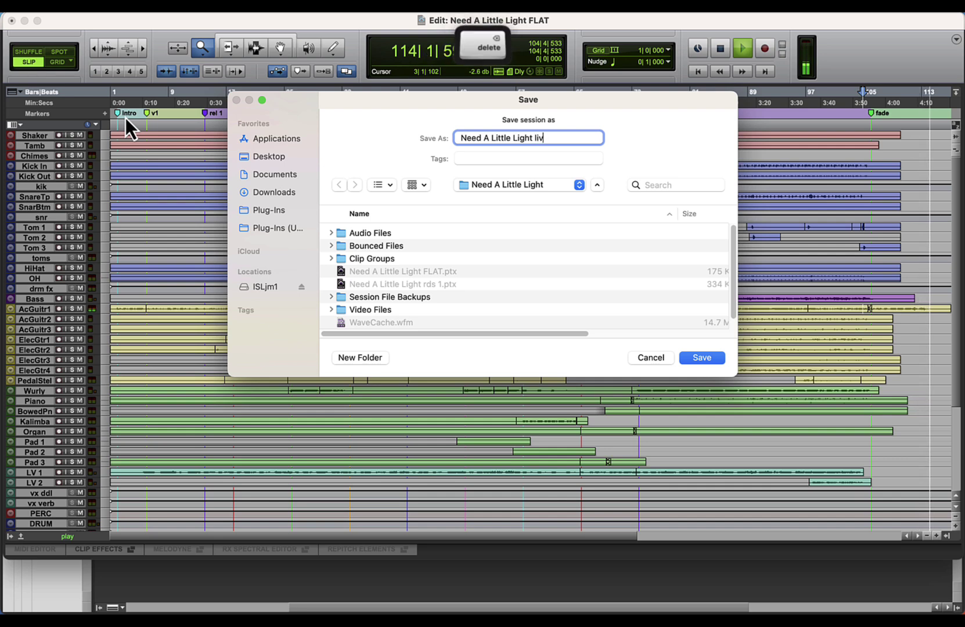
{"action": "type", "text": "IN PERSON"}
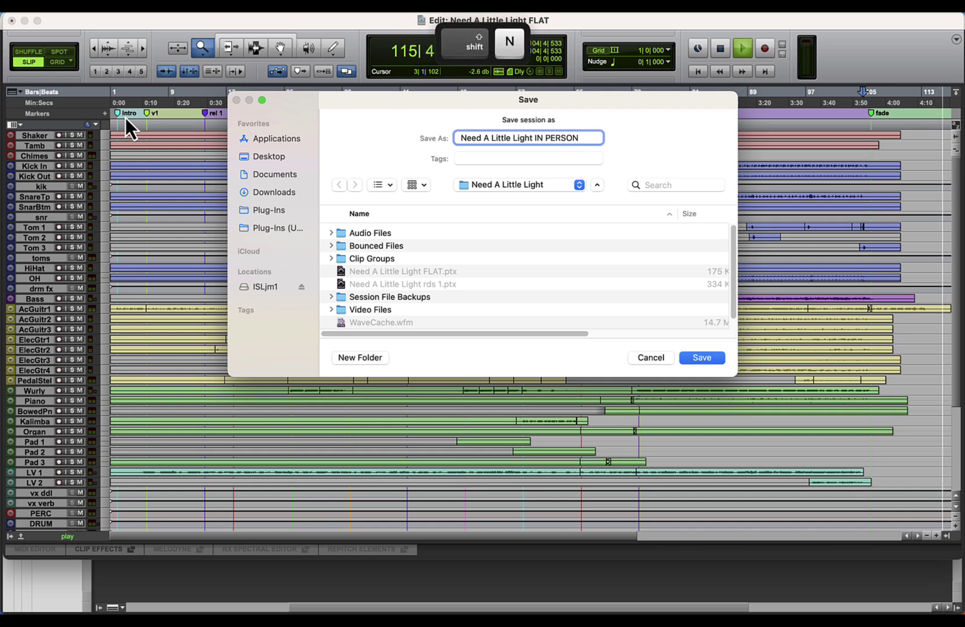
{"action": "key", "text": "Return"}
Step: Return to bar 1, enlarge the Ac Guitar 1 track, and play its final clip from bar 113 with the view zoomed in on the ending
{"action": "left_click", "coordinate": [119, 102]}
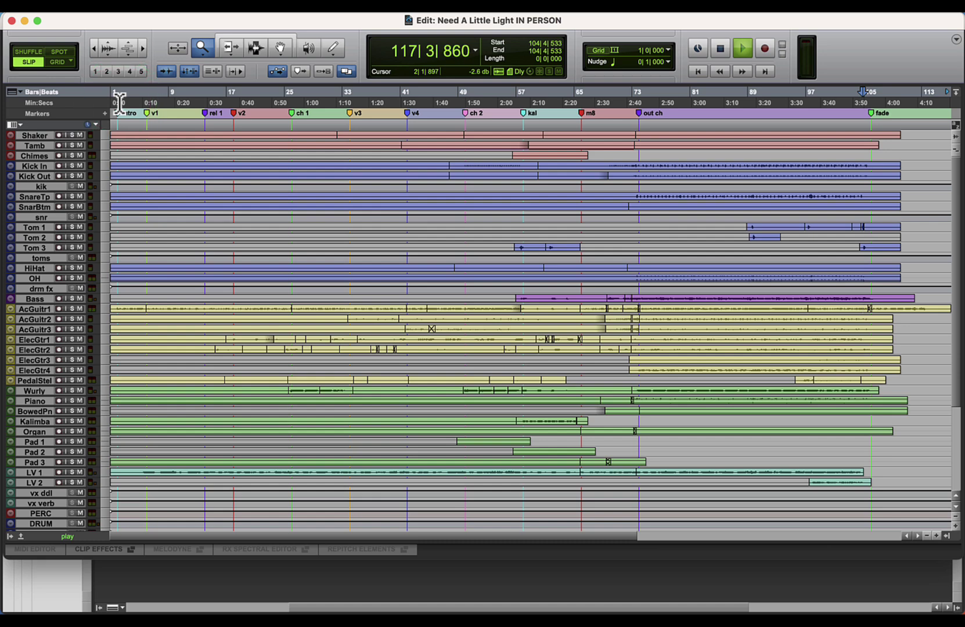
{"action": "left_click", "coordinate": [106, 312]}
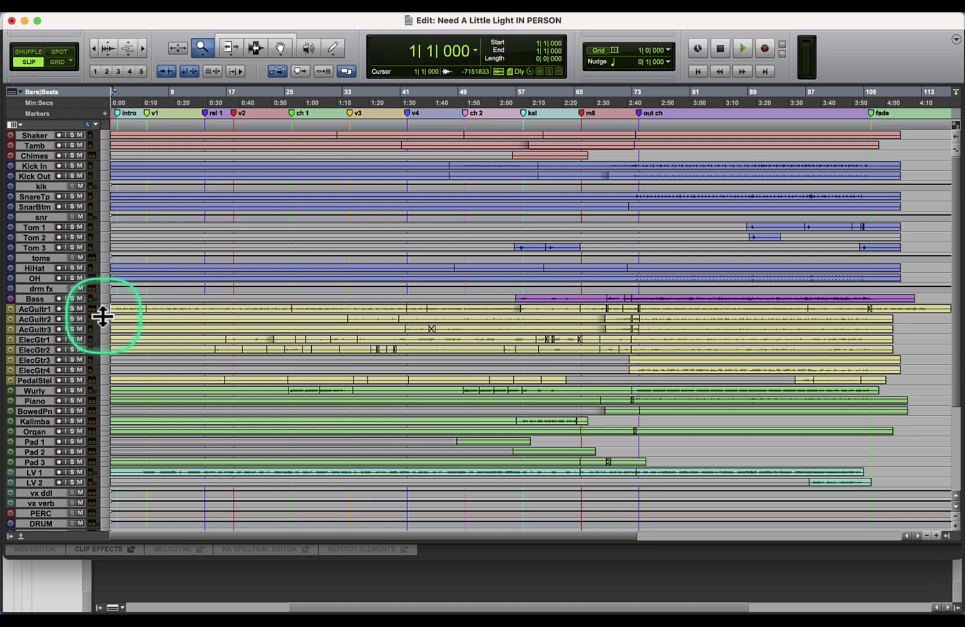
{"action": "key", "text": "ctrl+Up"}
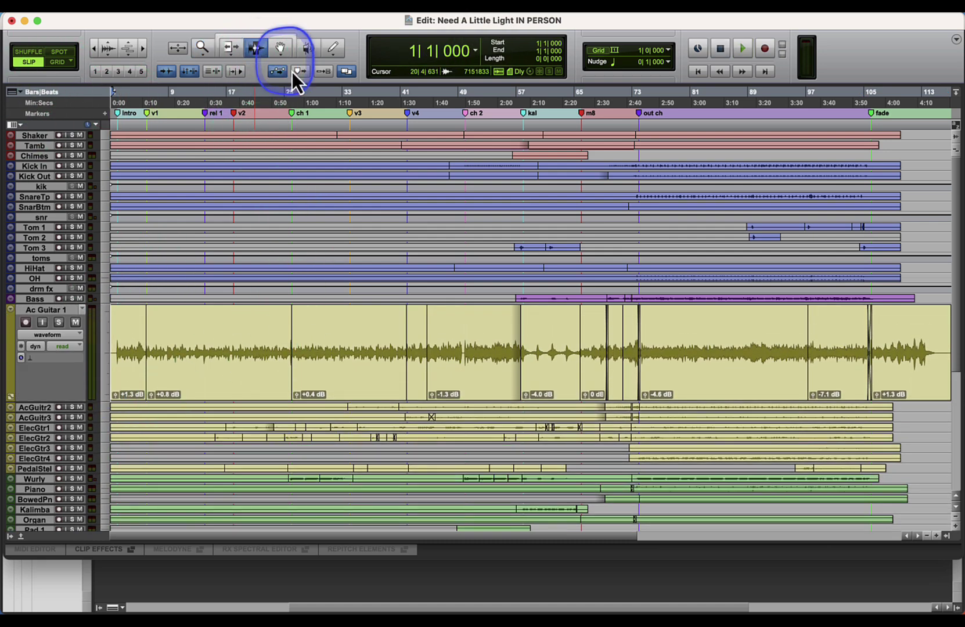
{"action": "left_click", "coordinate": [923, 326]}
{"action": "key", "text": "space"}
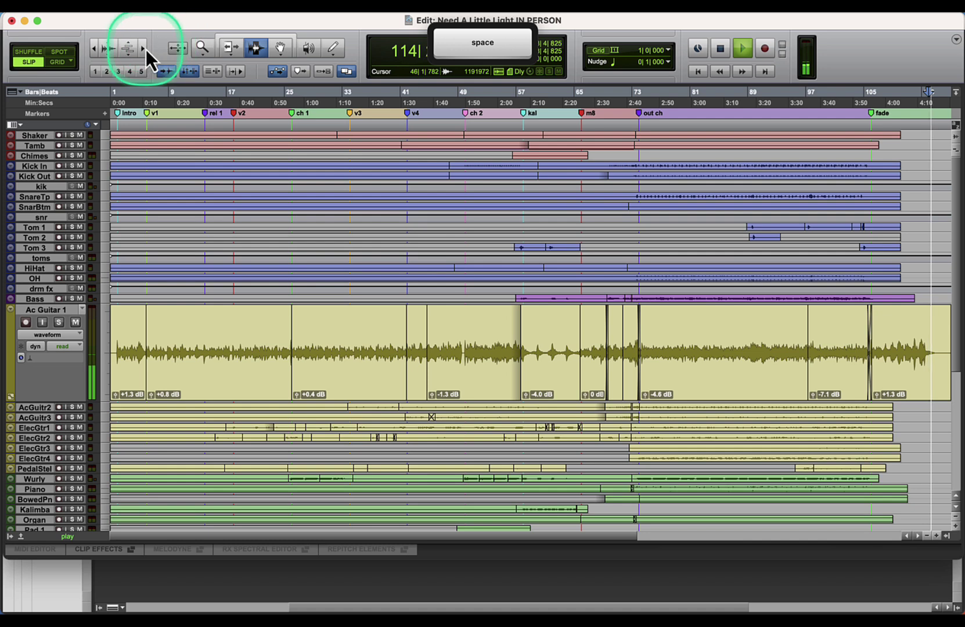
{"action": "left_click", "coordinate": [144, 48]}
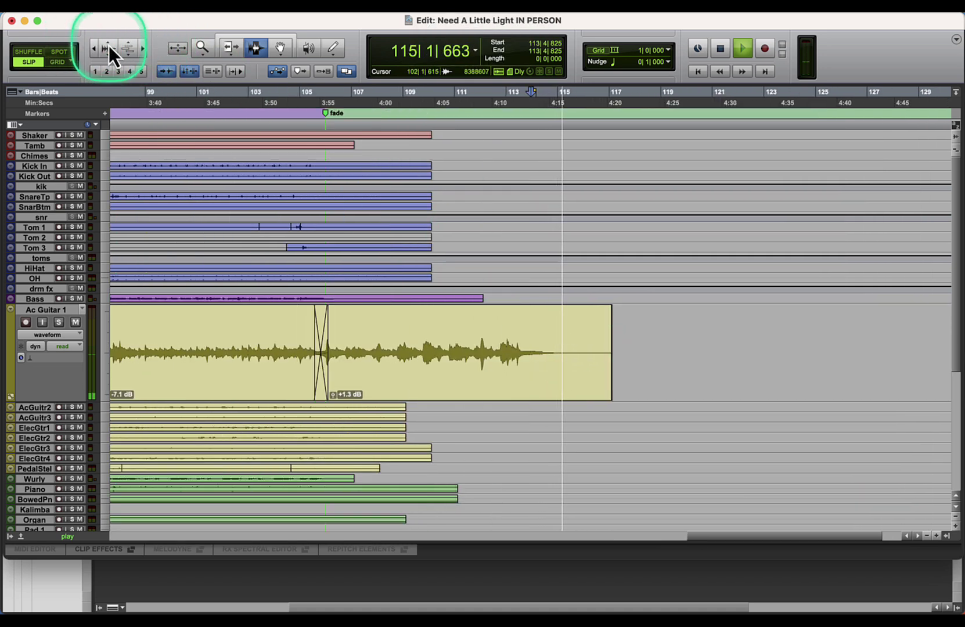
Step: Trim the silent end of Ac Guitar 1's last clip, add a fade-out from bar 114 to the clip's end, and play it
{"action": "left_click_drag", "start_coordinate": [586, 362], "coordinate": [532, 344]}
{"action": "key", "text": "BackSpace"}
{"action": "key", "text": "super+f"}
{"action": "key", "text": "Return"}
{"action": "key", "text": "space"}
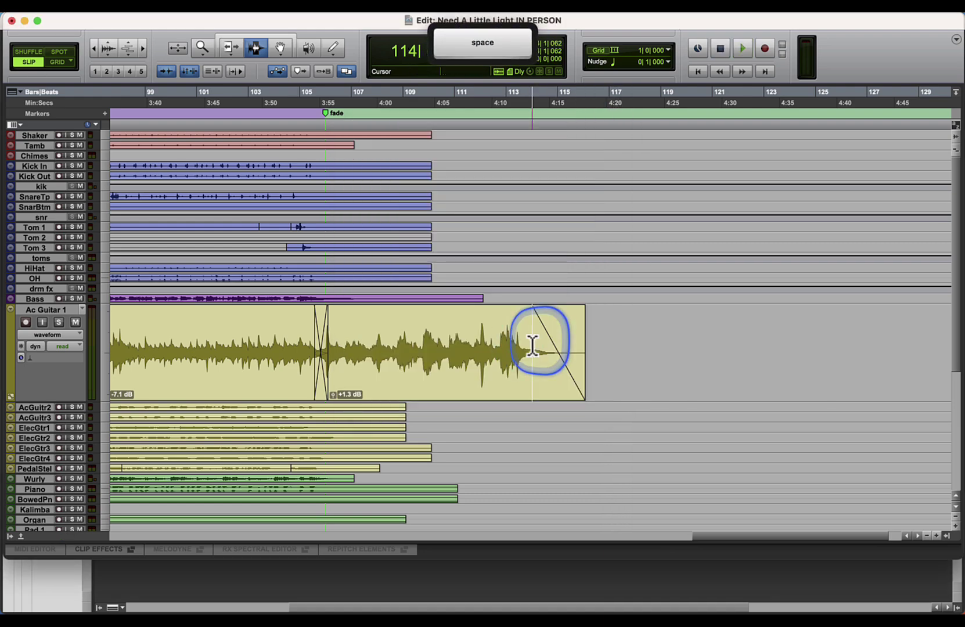
{"action": "key", "text": "space"}
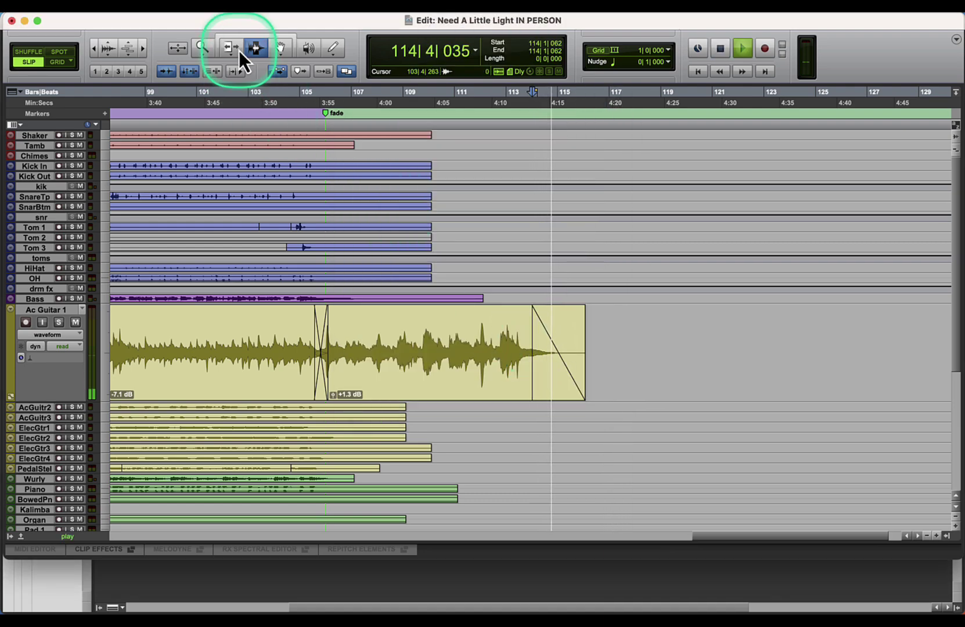